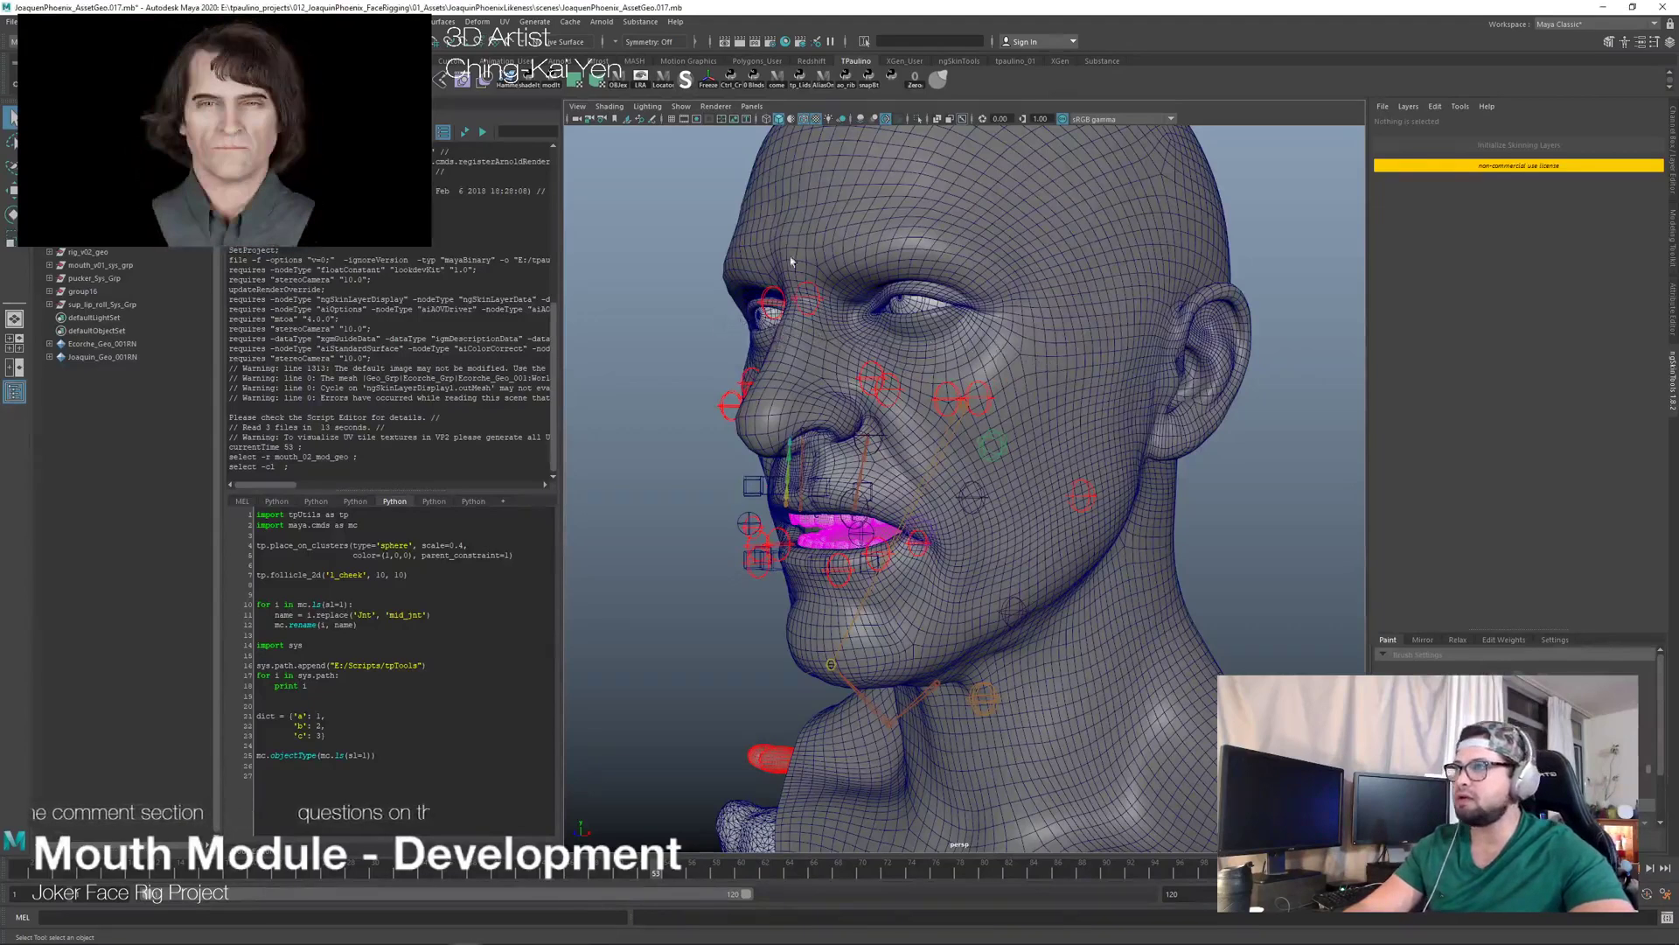
Step: Open the Hypershade and generate UV tile previews for the Albedo-TM_1001.tif and Specular_1001.tif textures of the blinn1 network
click(785, 41)
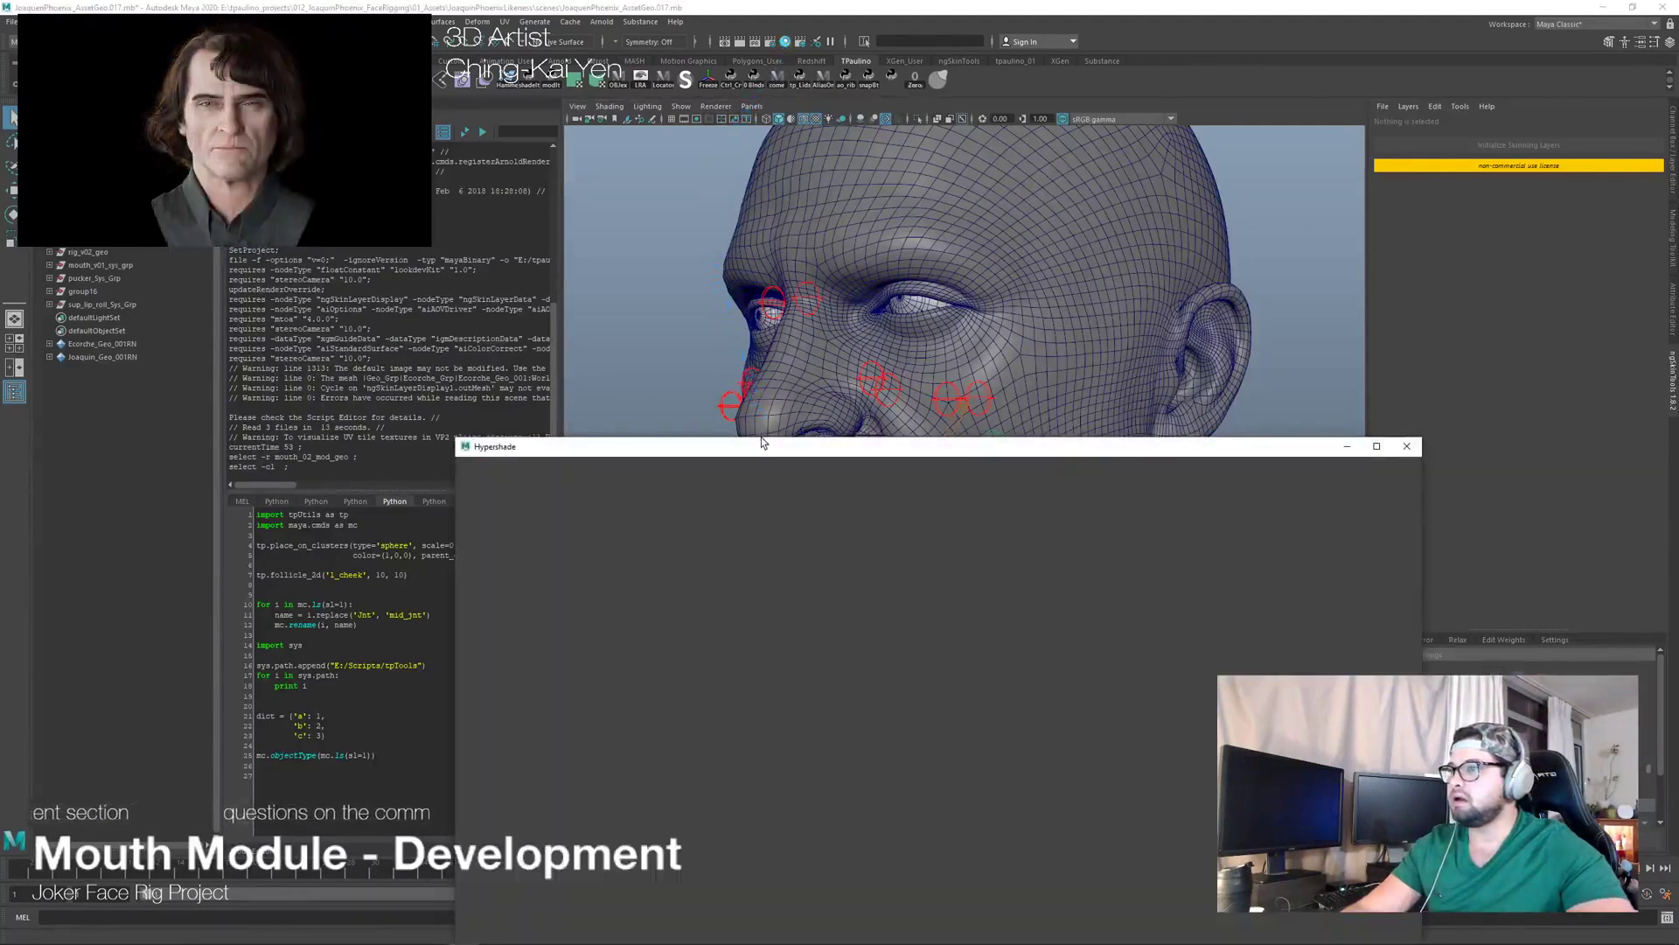
drag(765, 452, 596, 206)
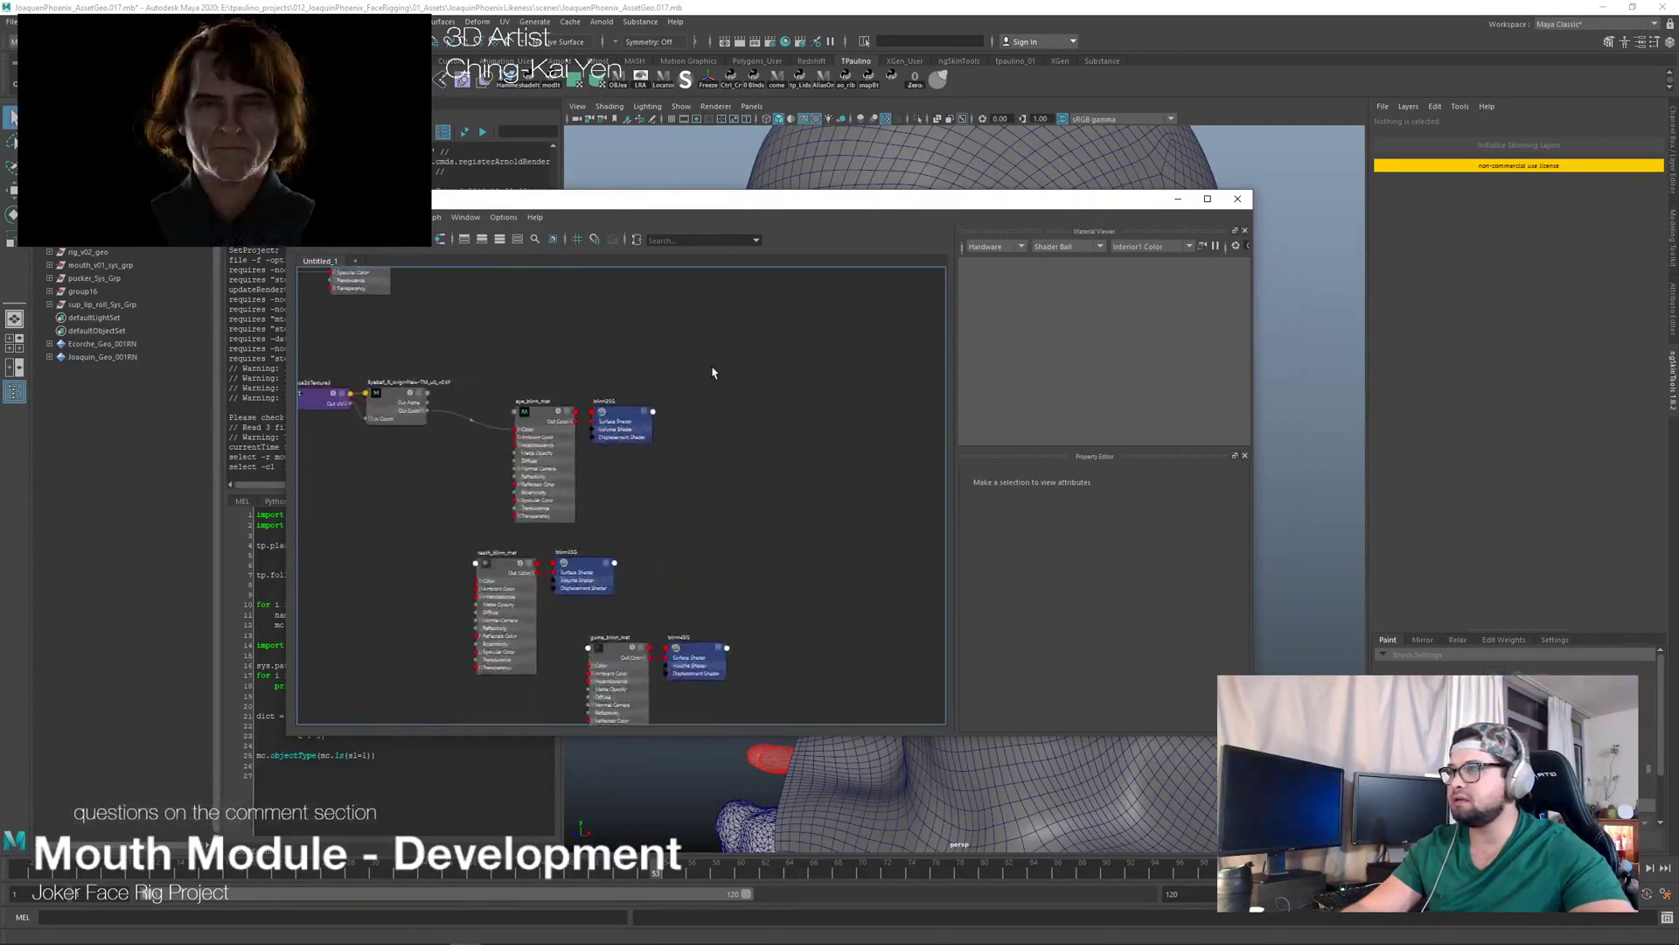
scroll(646, 437, down, 3)
scroll(699, 418, up, 5)
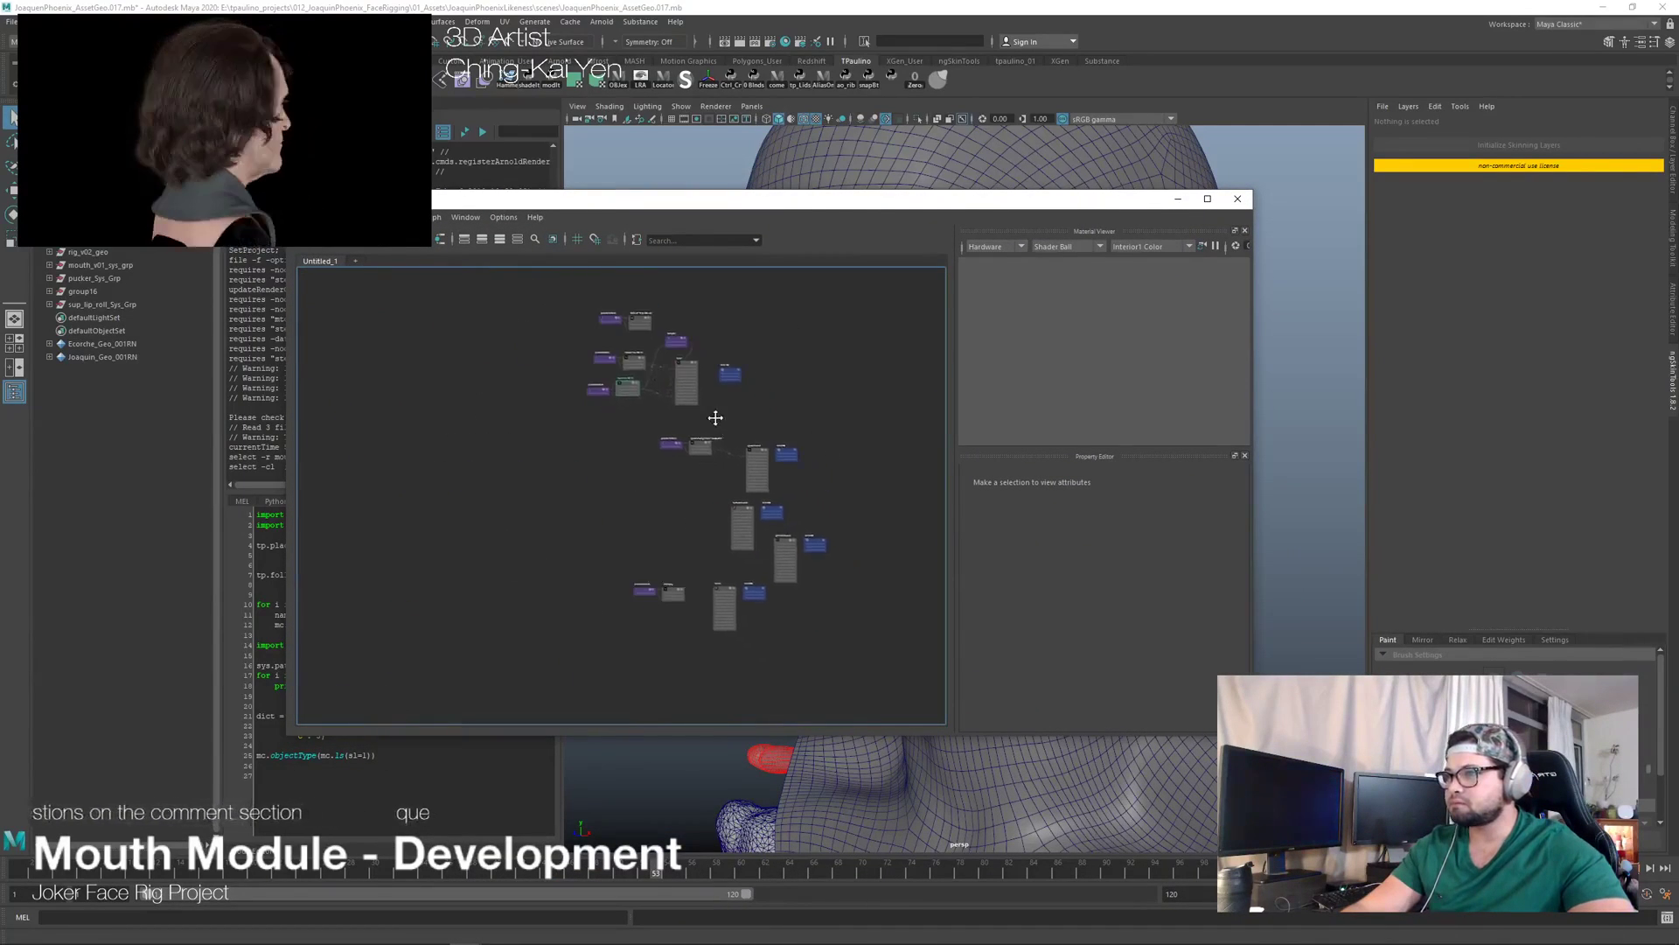
scroll(788, 372, down, 1)
middle_drag(817, 438, 749, 367)
scroll(699, 406, up, 5)
click(609, 468)
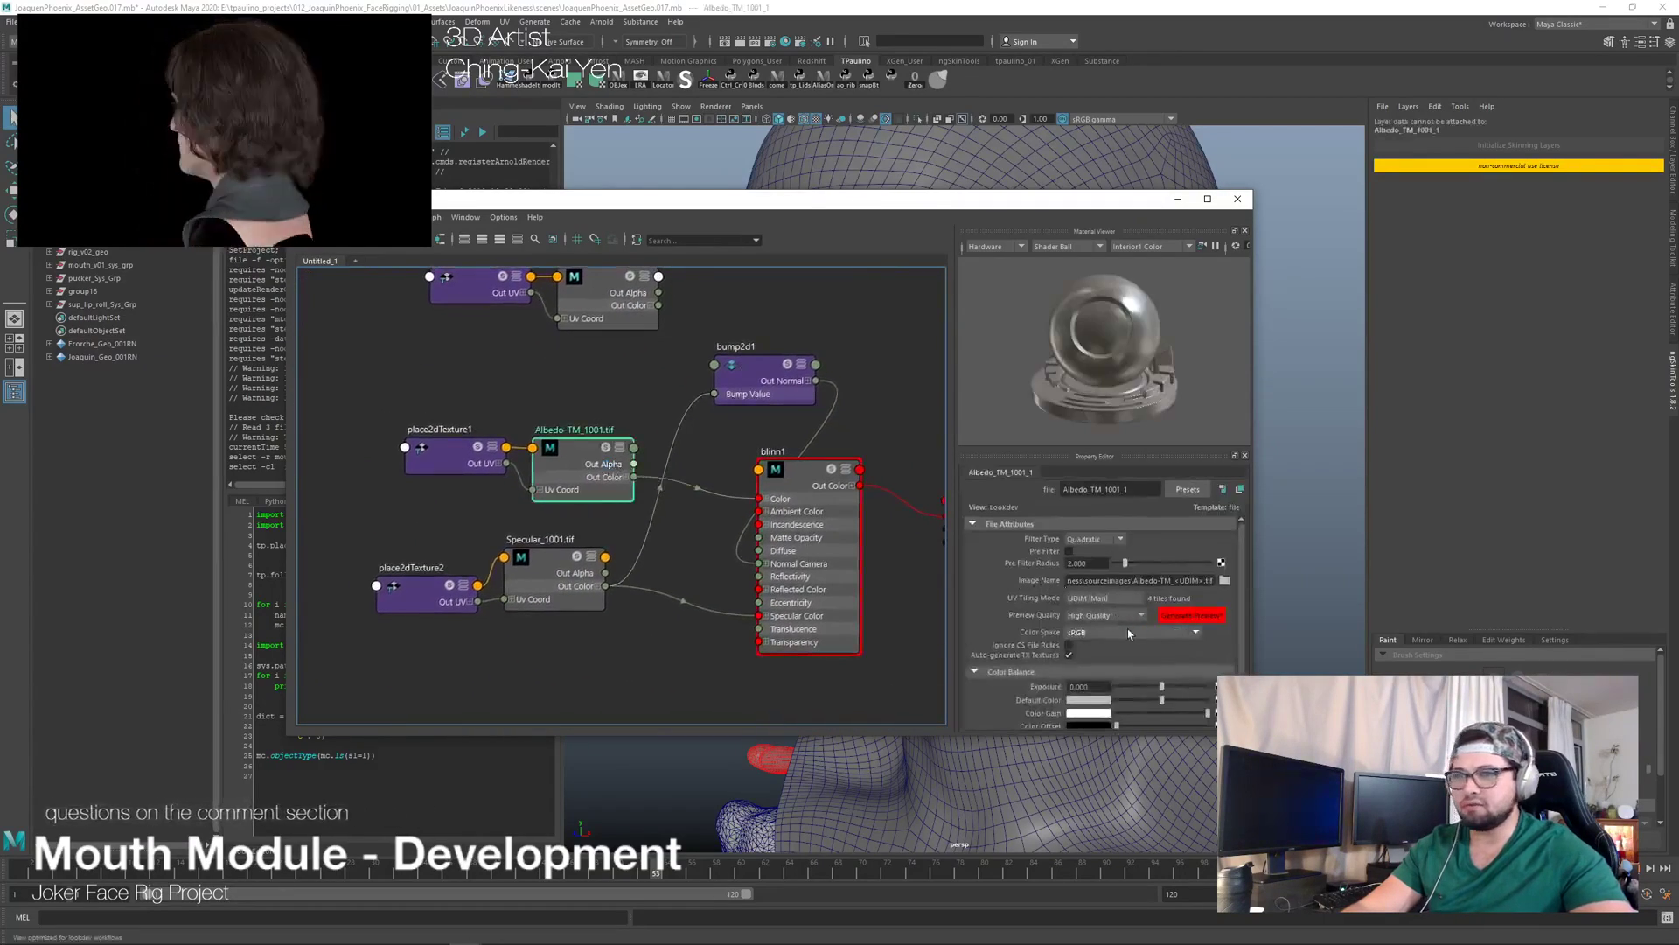
click(1190, 616)
click(568, 585)
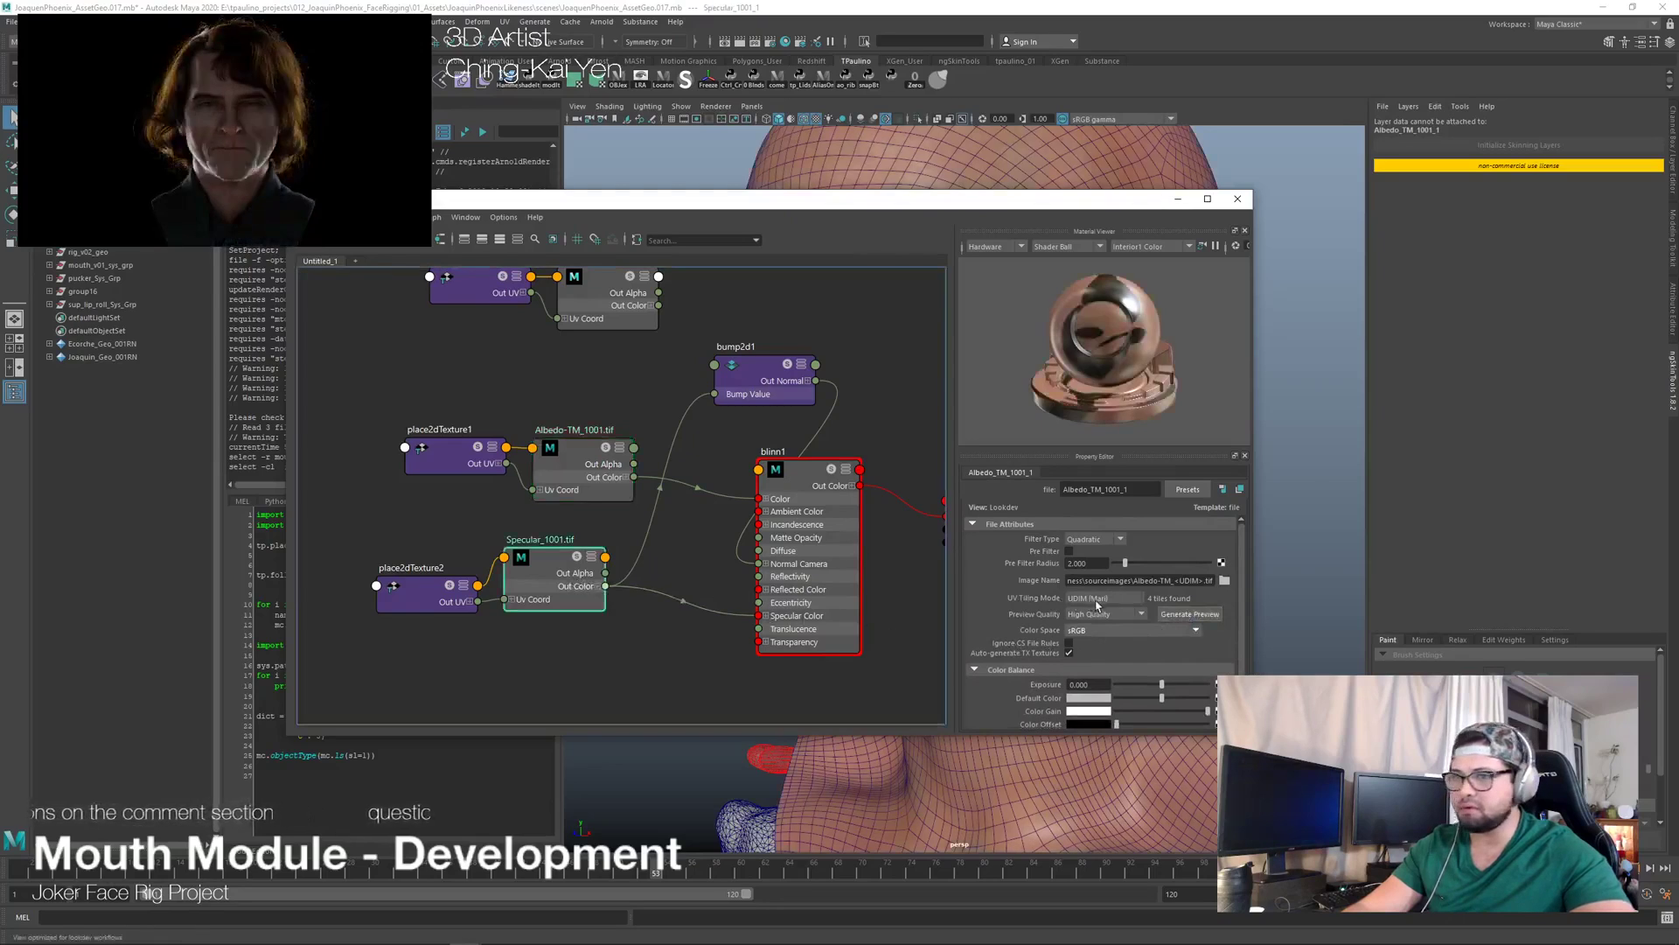
click(1191, 616)
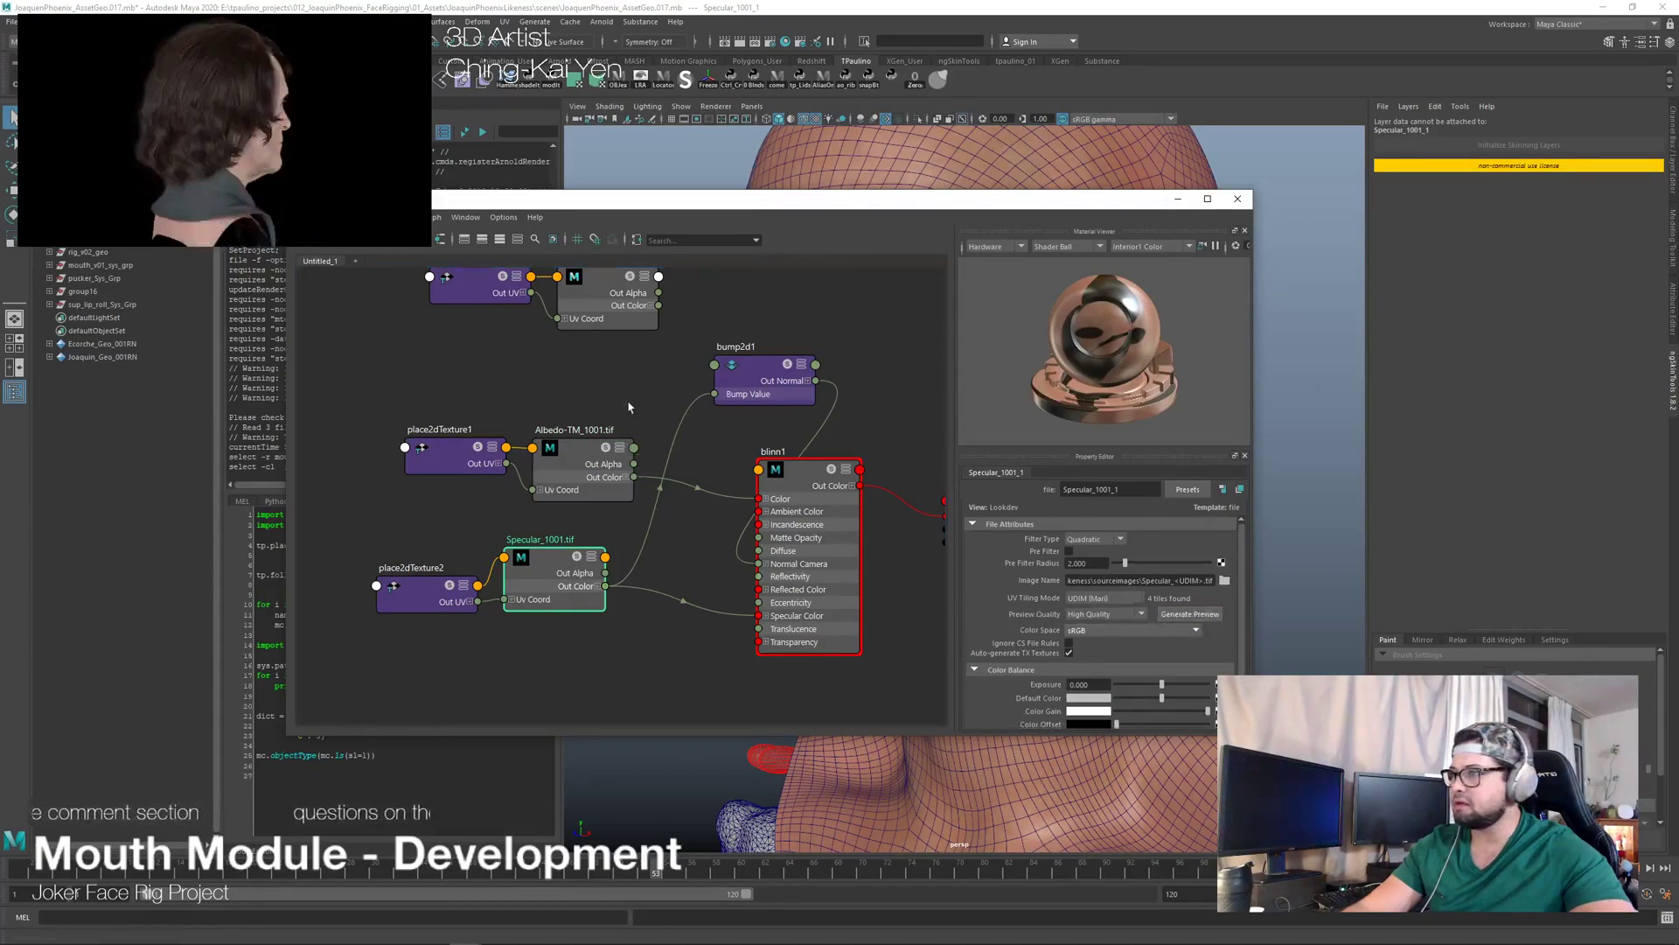
Step: Inspect the Detail_01-DM_1001.exr texture node and its attributes above the blinn1 network
click(621, 317)
alt+middle_drag(735, 323, 761, 382)
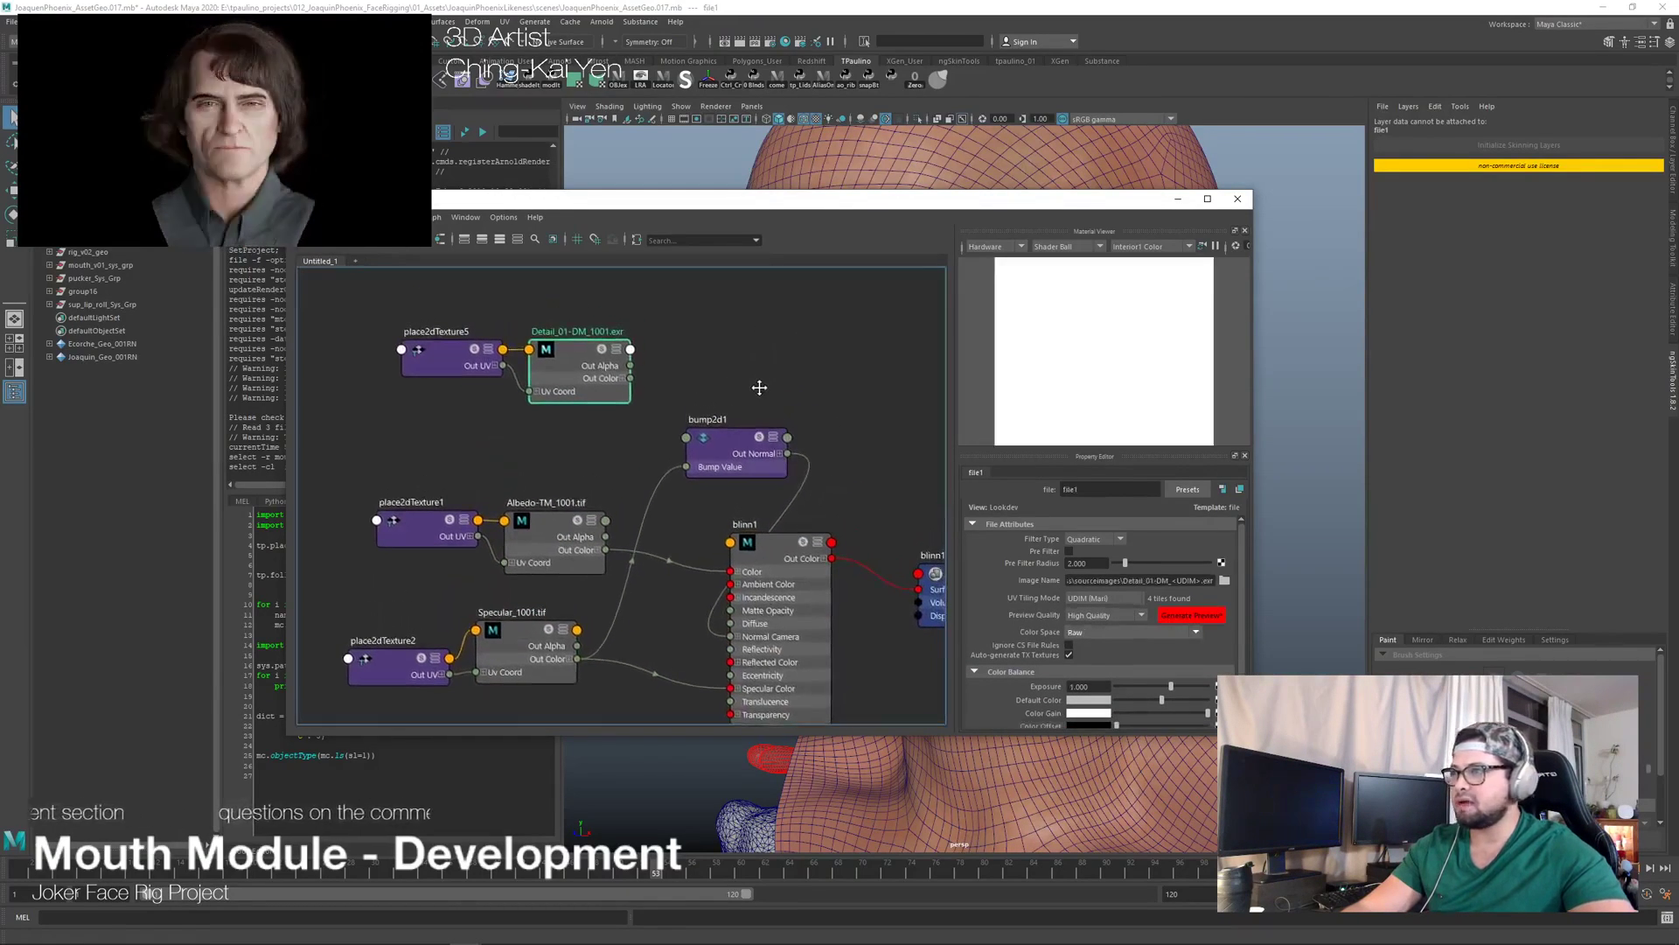
alt+middle_drag(863, 409, 803, 378)
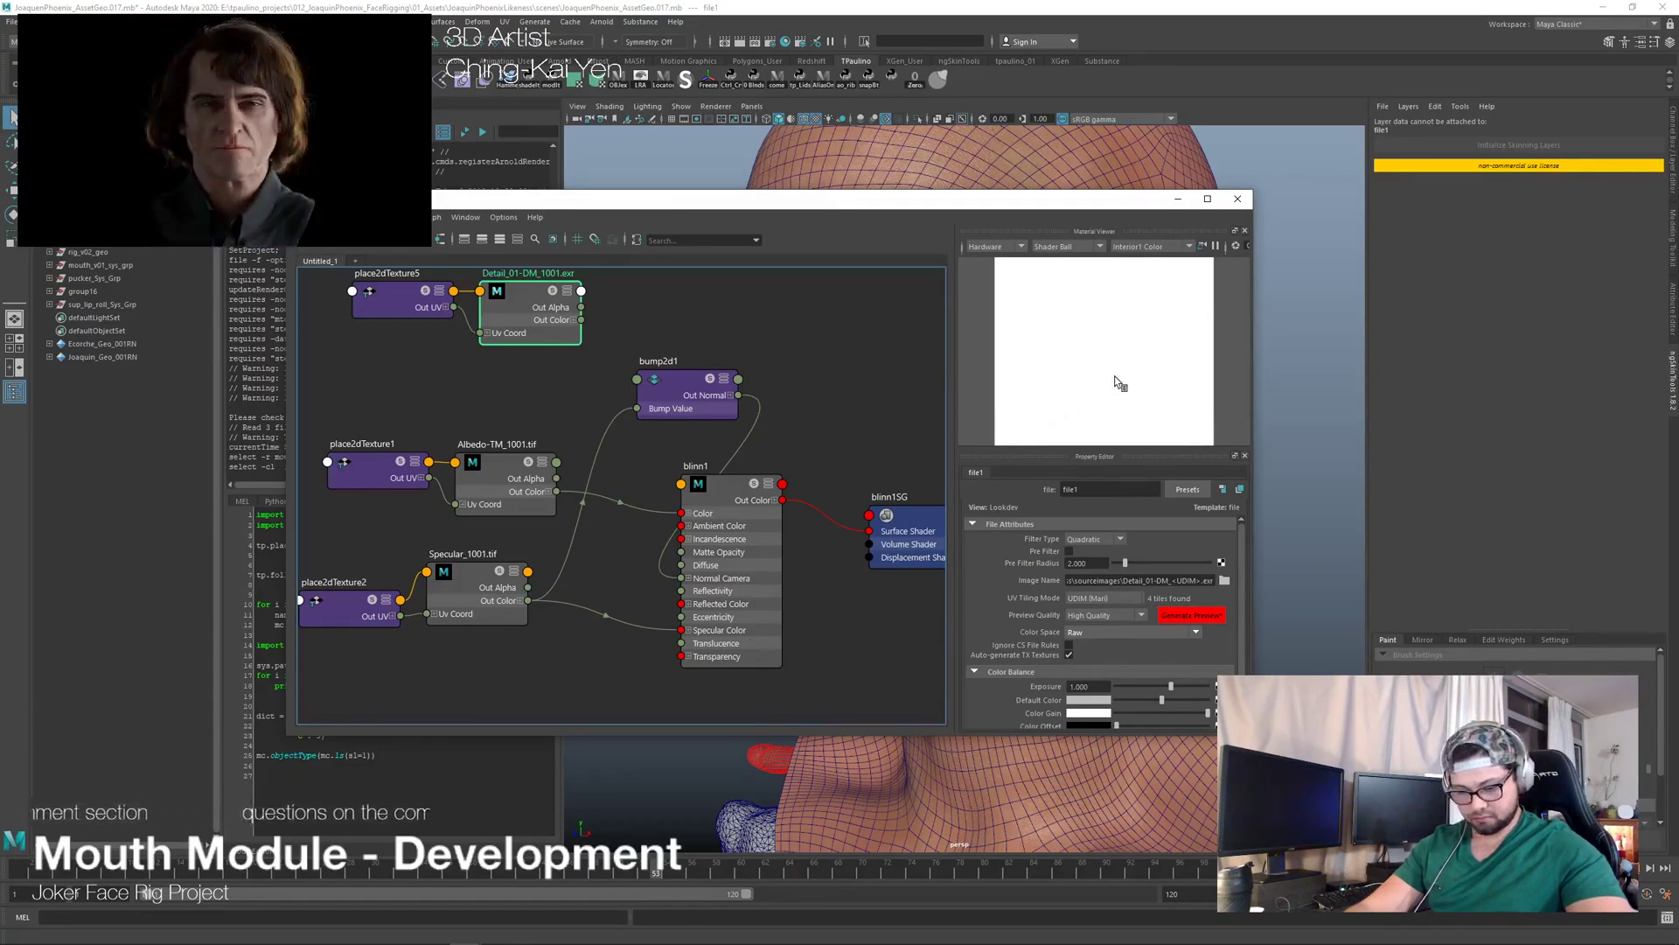
Step: Reposition the bump2d1 node between the Specular_1001.tif node and the blinn1 material
alt+middle_drag(810, 628, 695, 560)
drag(595, 343, 501, 576)
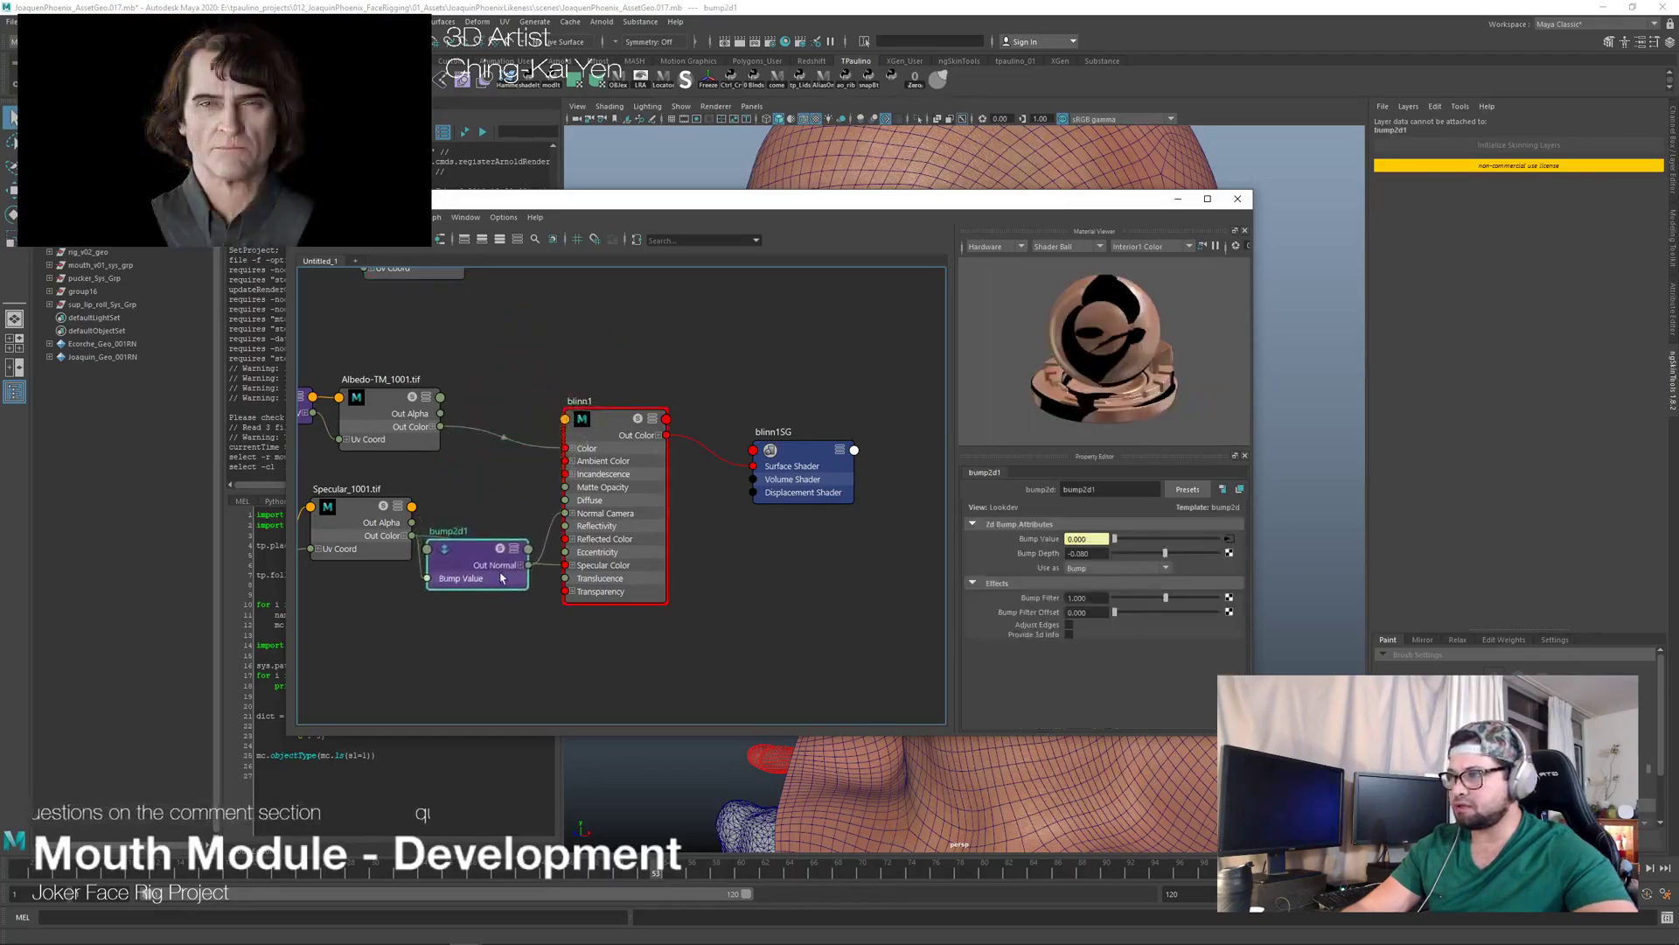
alt+middle_drag(756, 572, 813, 544)
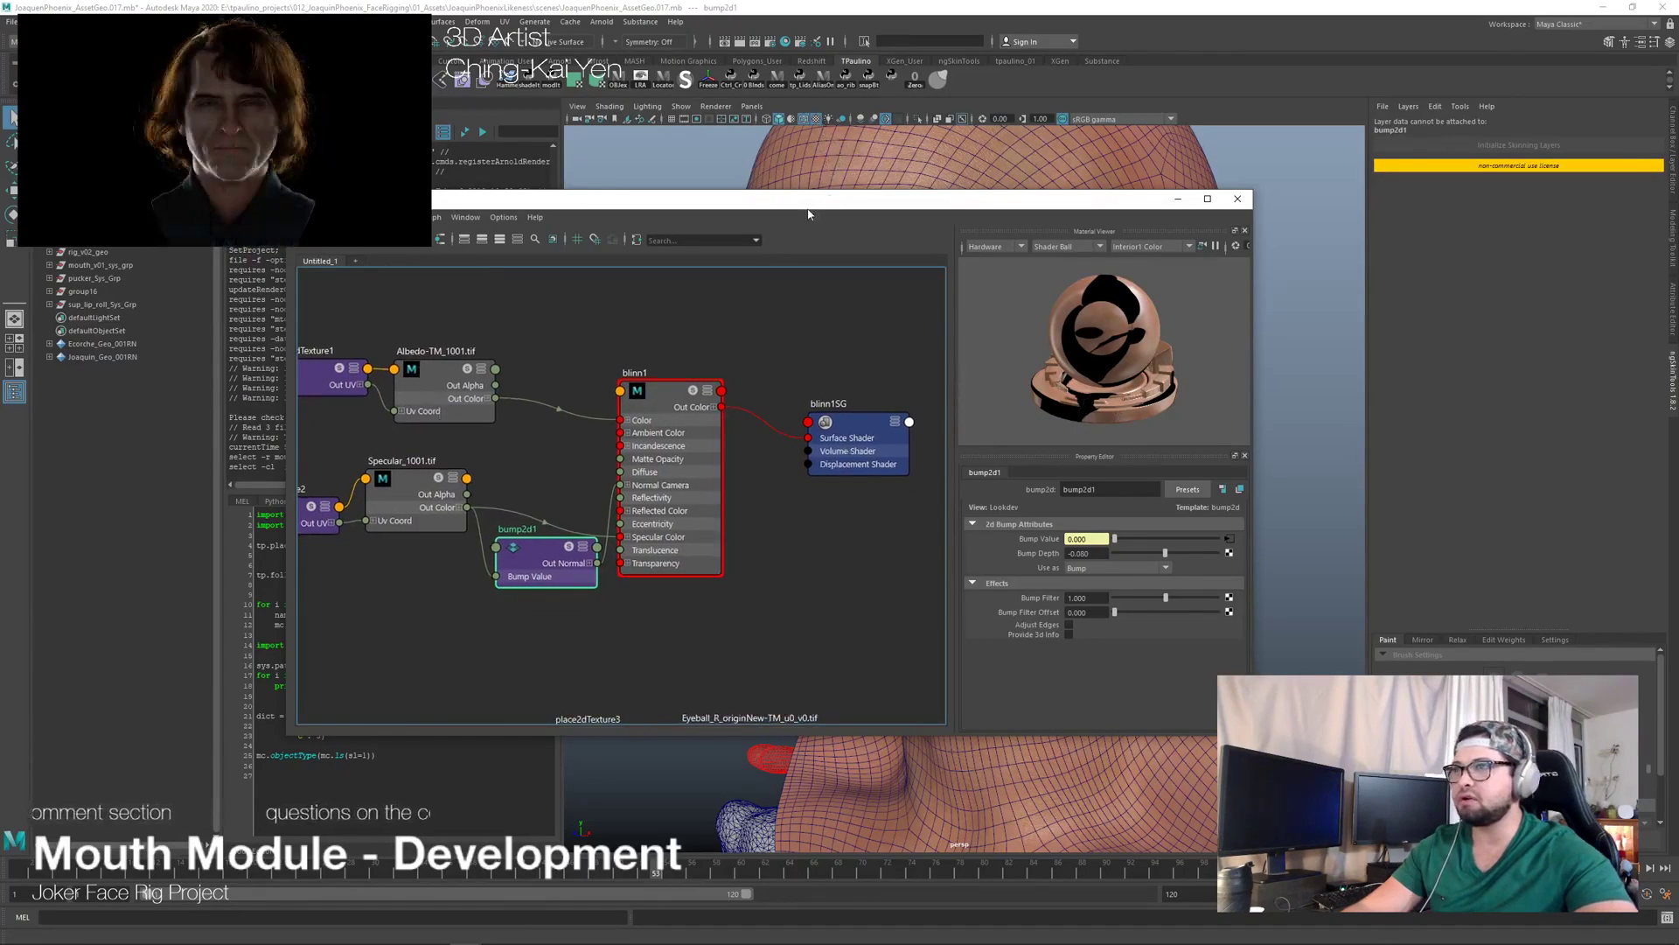
Step: Review the eyeball, teeth and gums shader networks, and close the Hypershade
scroll(768, 415, down, 5)
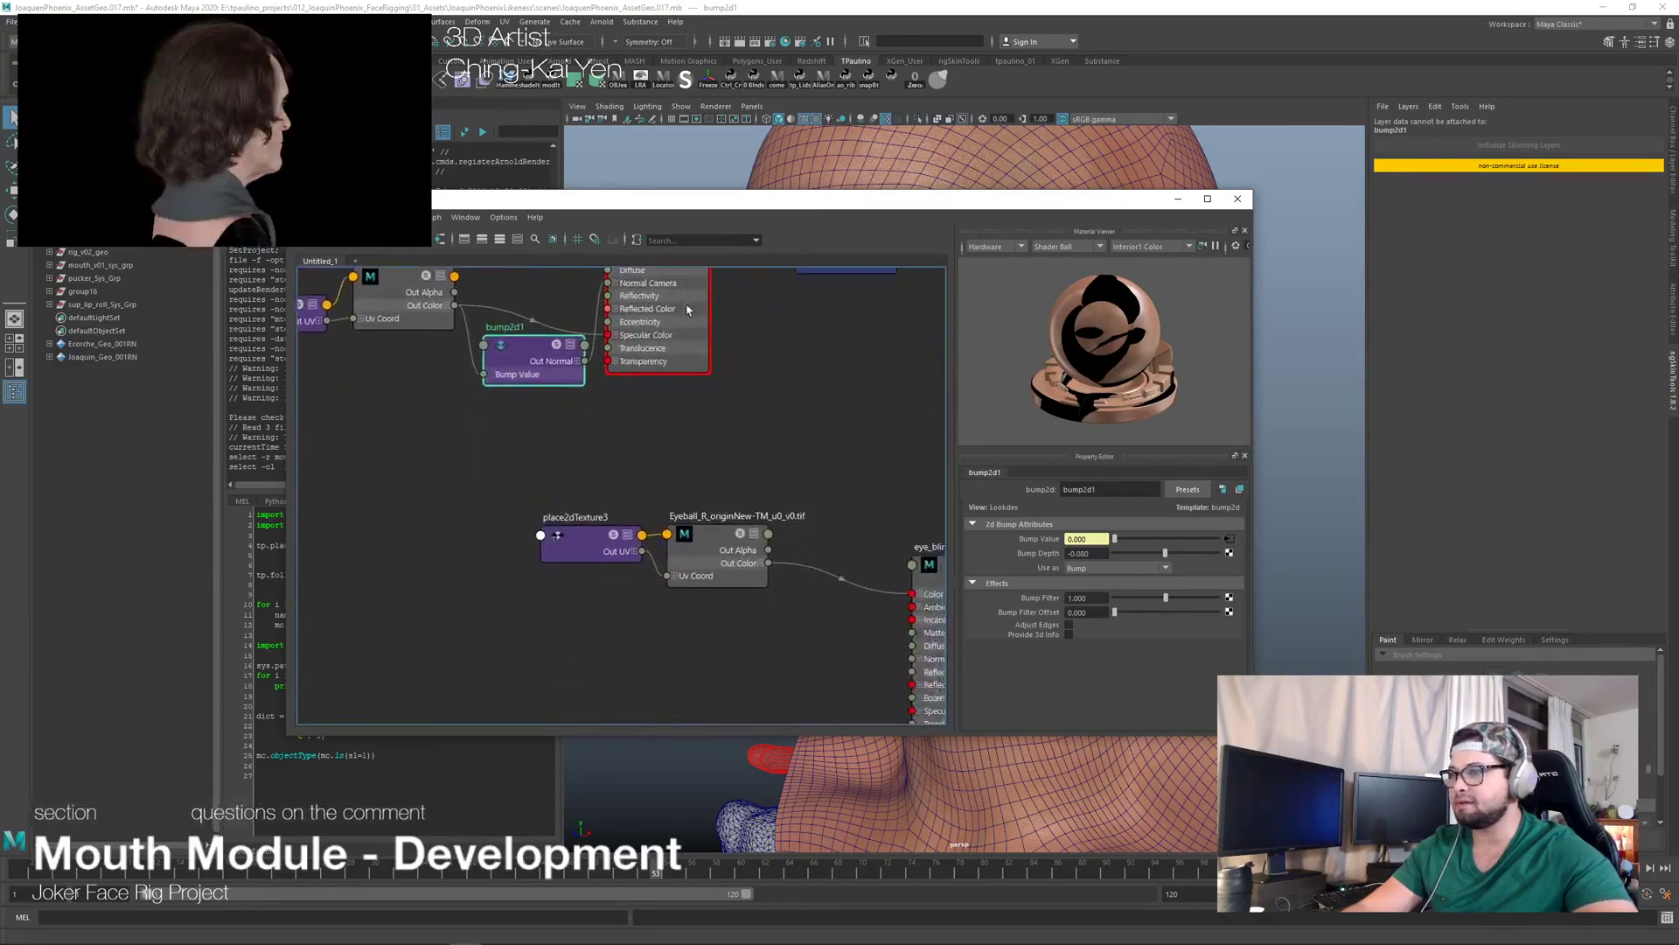
alt+middle_drag(795, 417, 678, 300)
alt+middle_drag(860, 483, 790, 371)
mouse_move(790, 370)
alt+right_down()
mouse_move(849, 395)
mouse_move(817, 379)
mouse_move(805, 330)
mouse_move(781, 378)
alt+right_up()
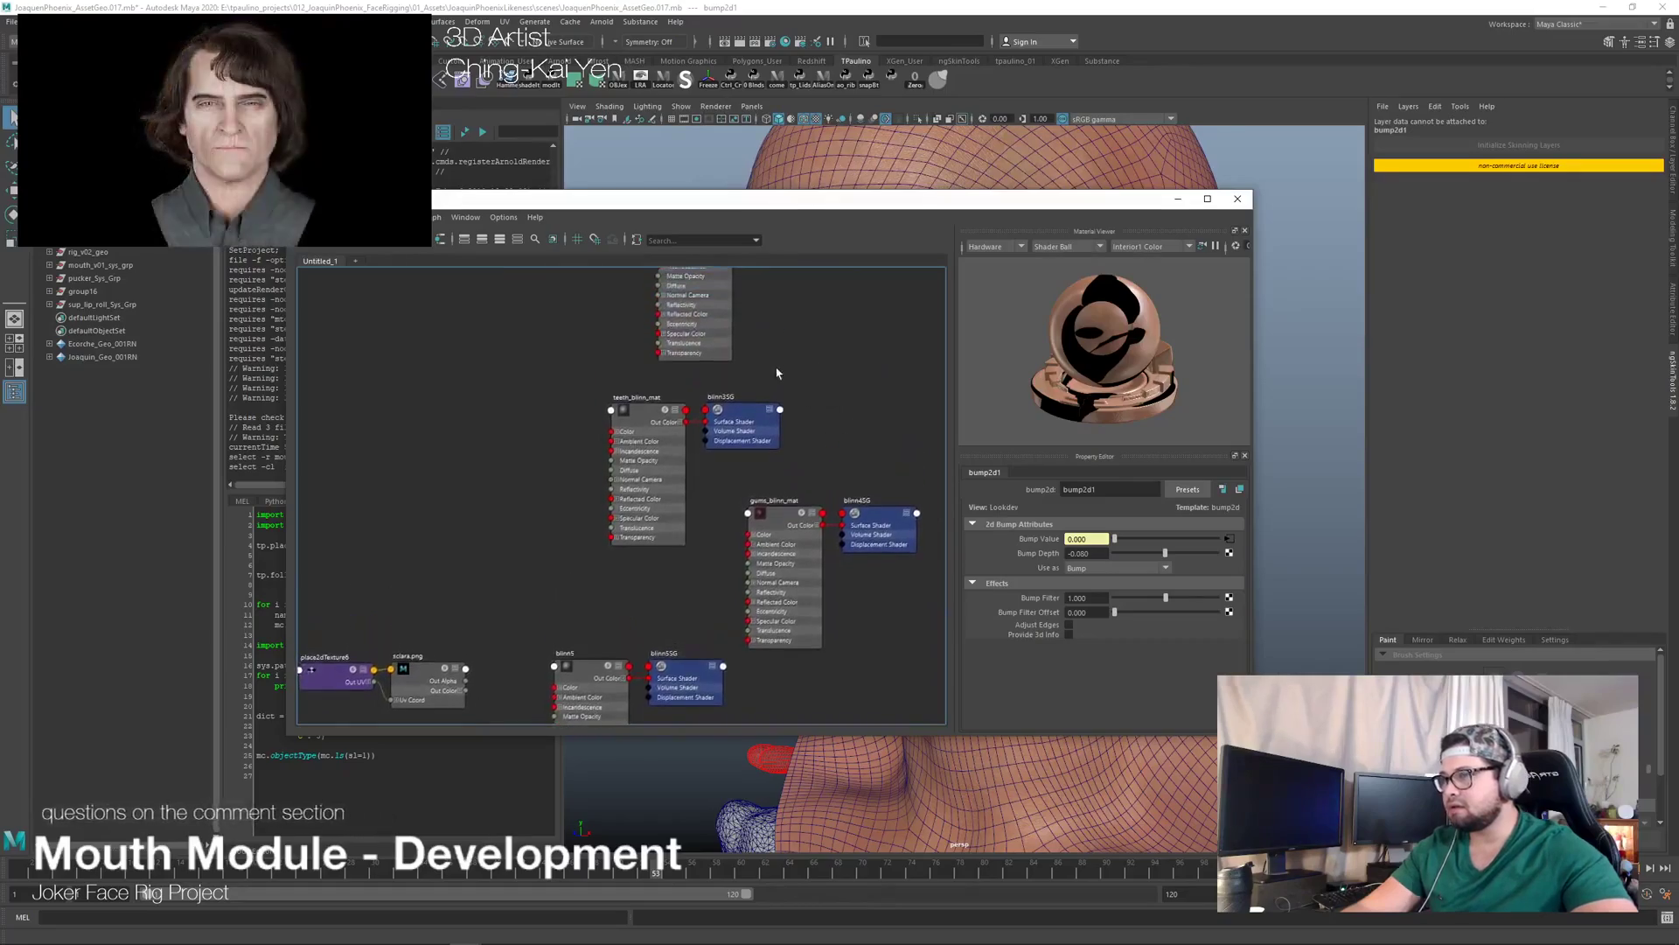
drag(977, 194, 666, 278)
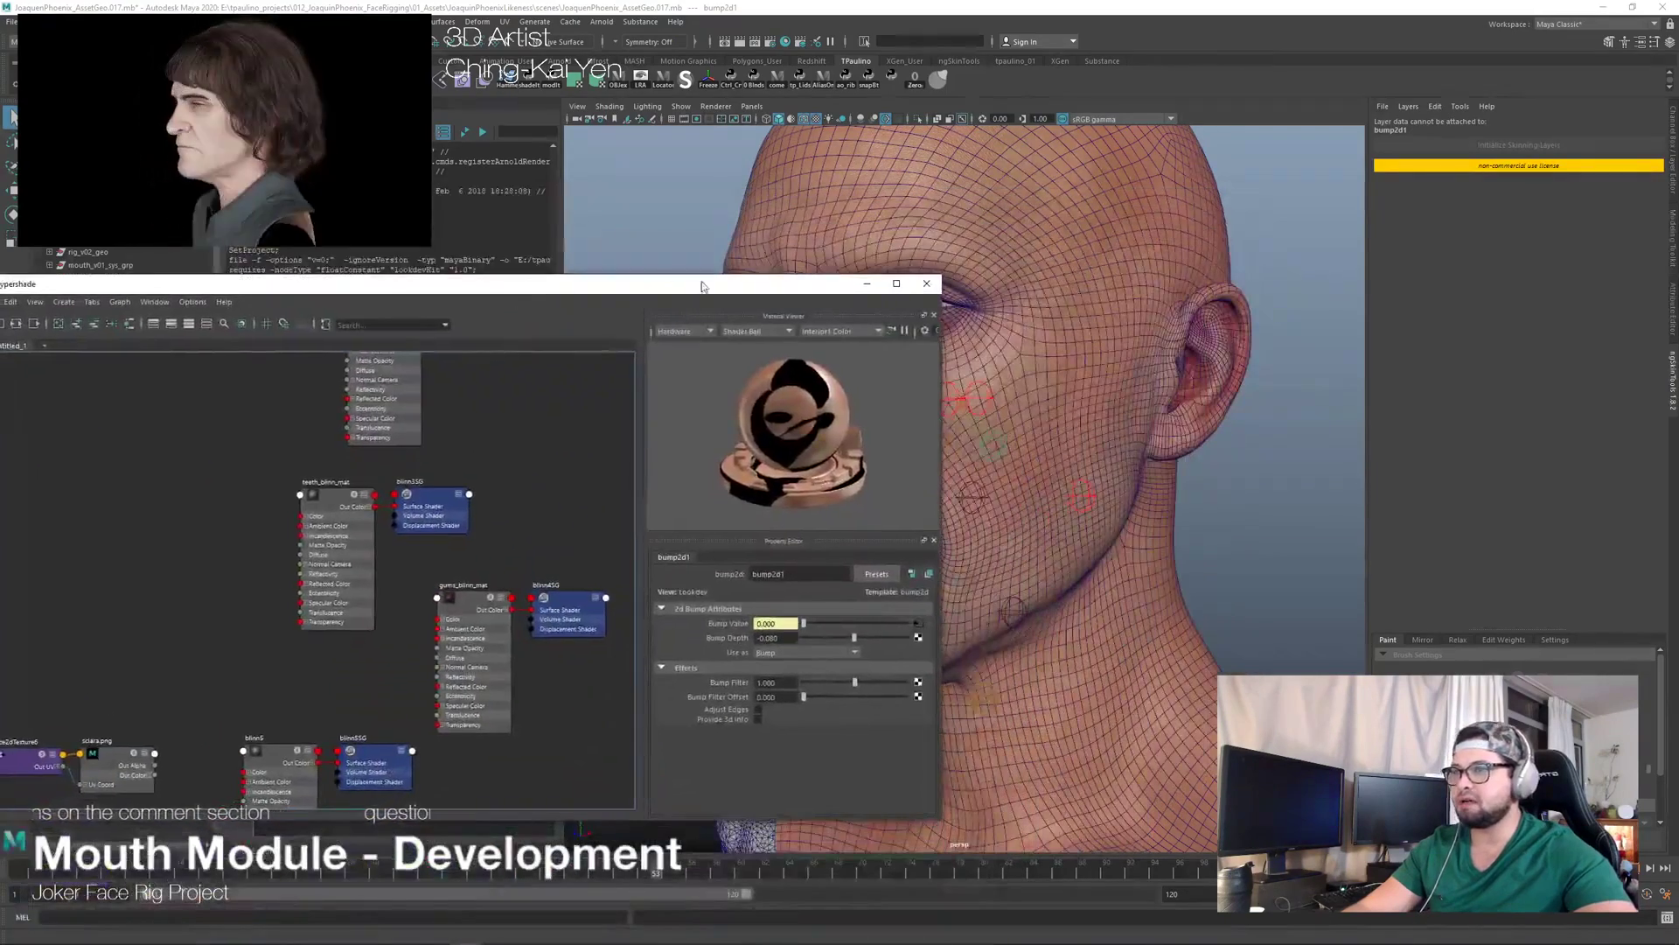
click(921, 294)
Step: Hide the wireframe overlay on the textured head and frame the face closely
alt+drag(920, 294, 856, 197)
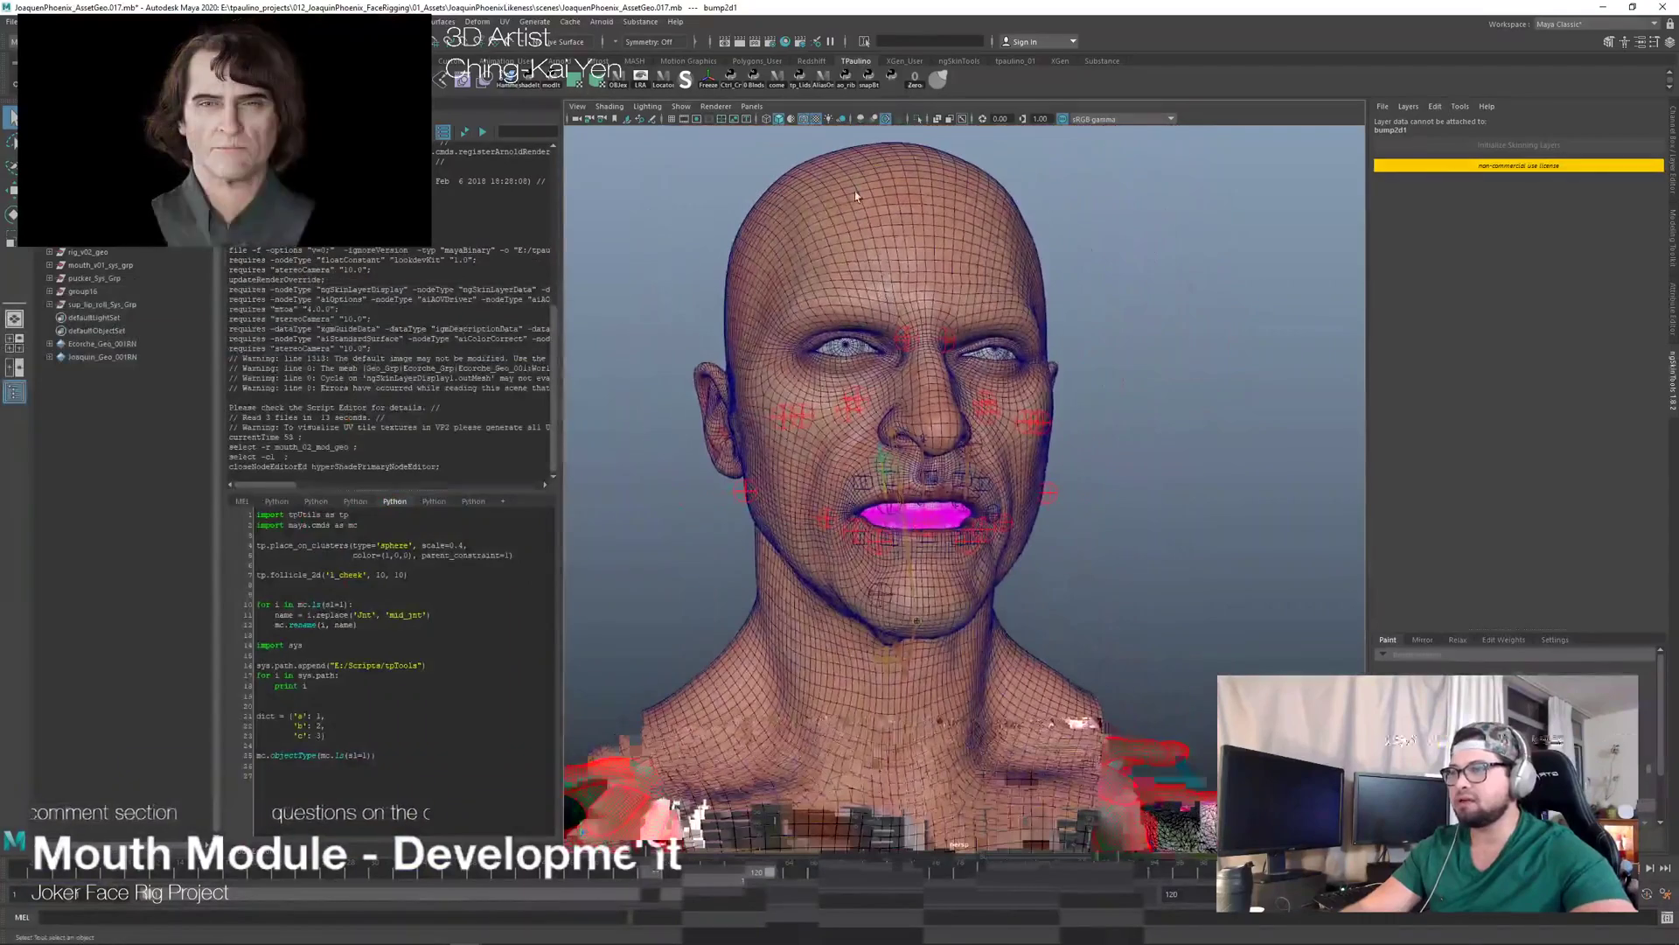
click(803, 121)
mouse_move(874, 350)
alt+mouse_down()
mouse_move(1148, 438)
mouse_move(979, 403)
alt+mouse_up()
alt+right_drag(978, 403, 1078, 411)
alt+drag(1078, 411, 1131, 403)
Step: Switch to Chrome, open ArtStation in a new tab and dismiss the Art vs Artist Generator promotion
key(alt+Tab)
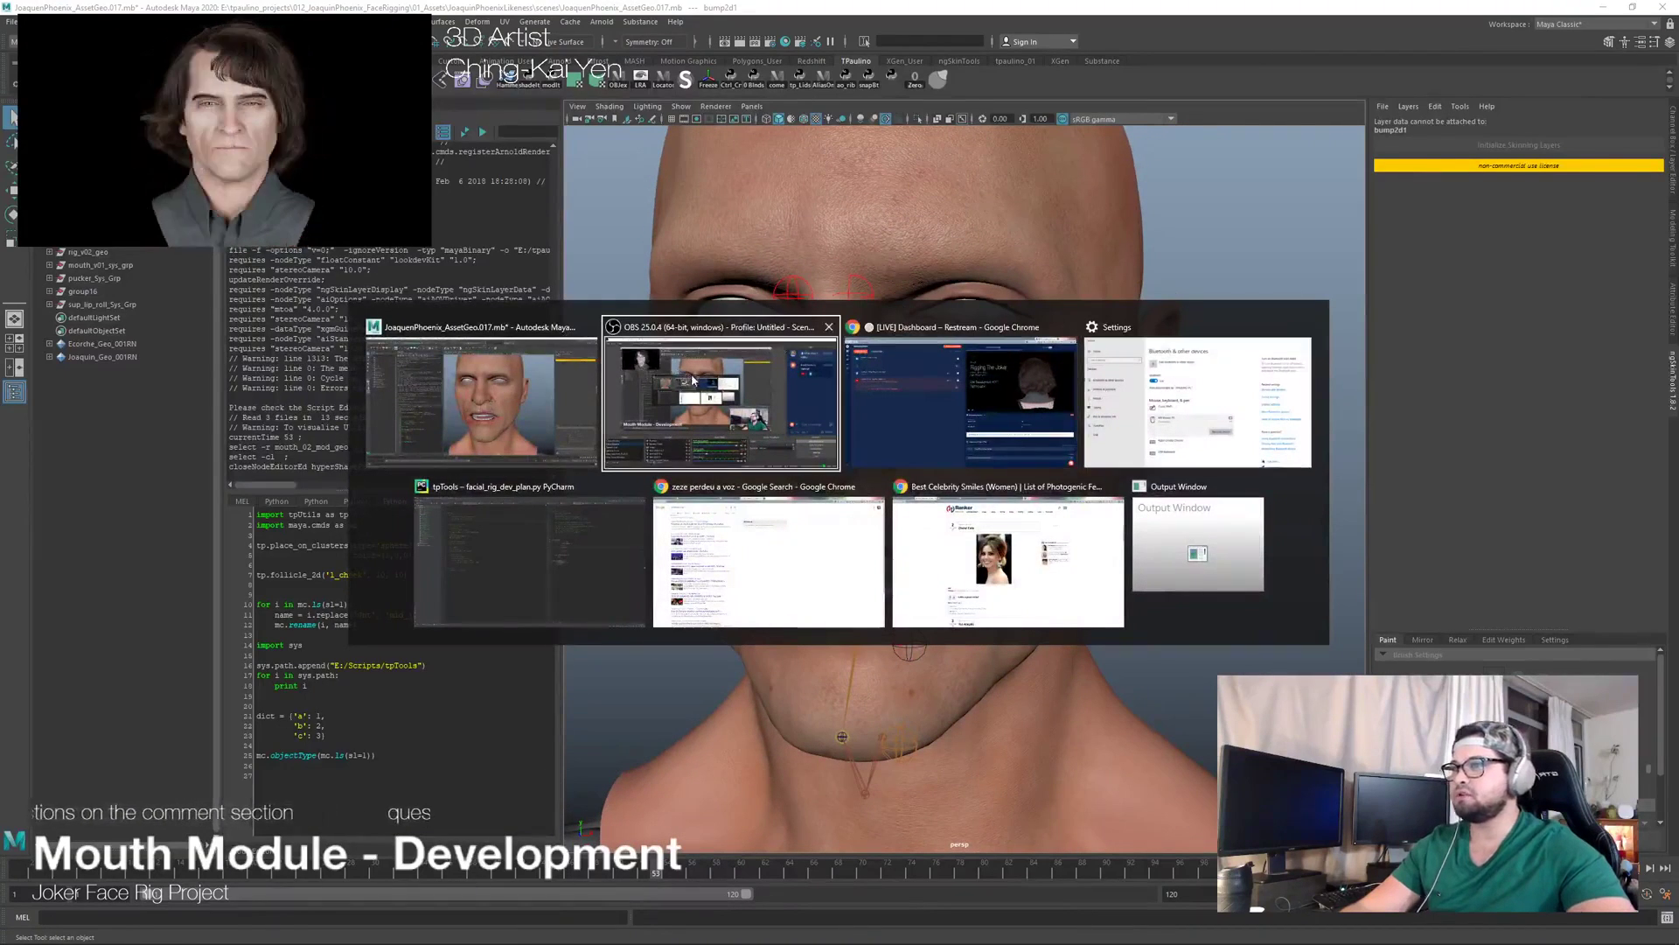
click(986, 378)
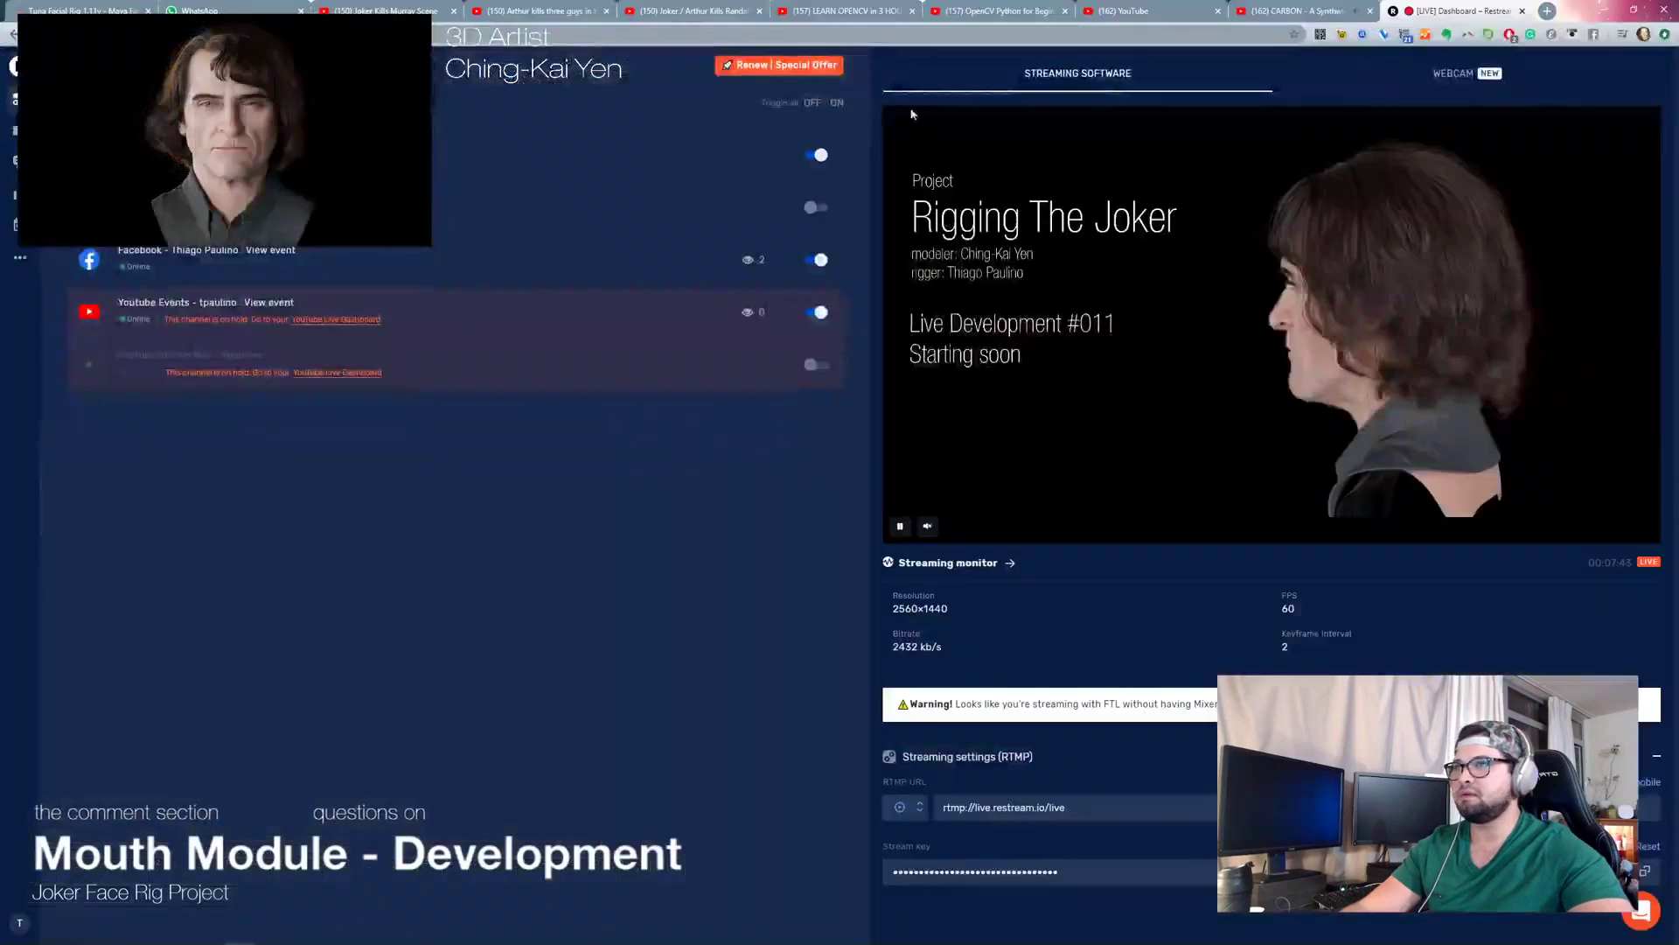
click(1547, 11)
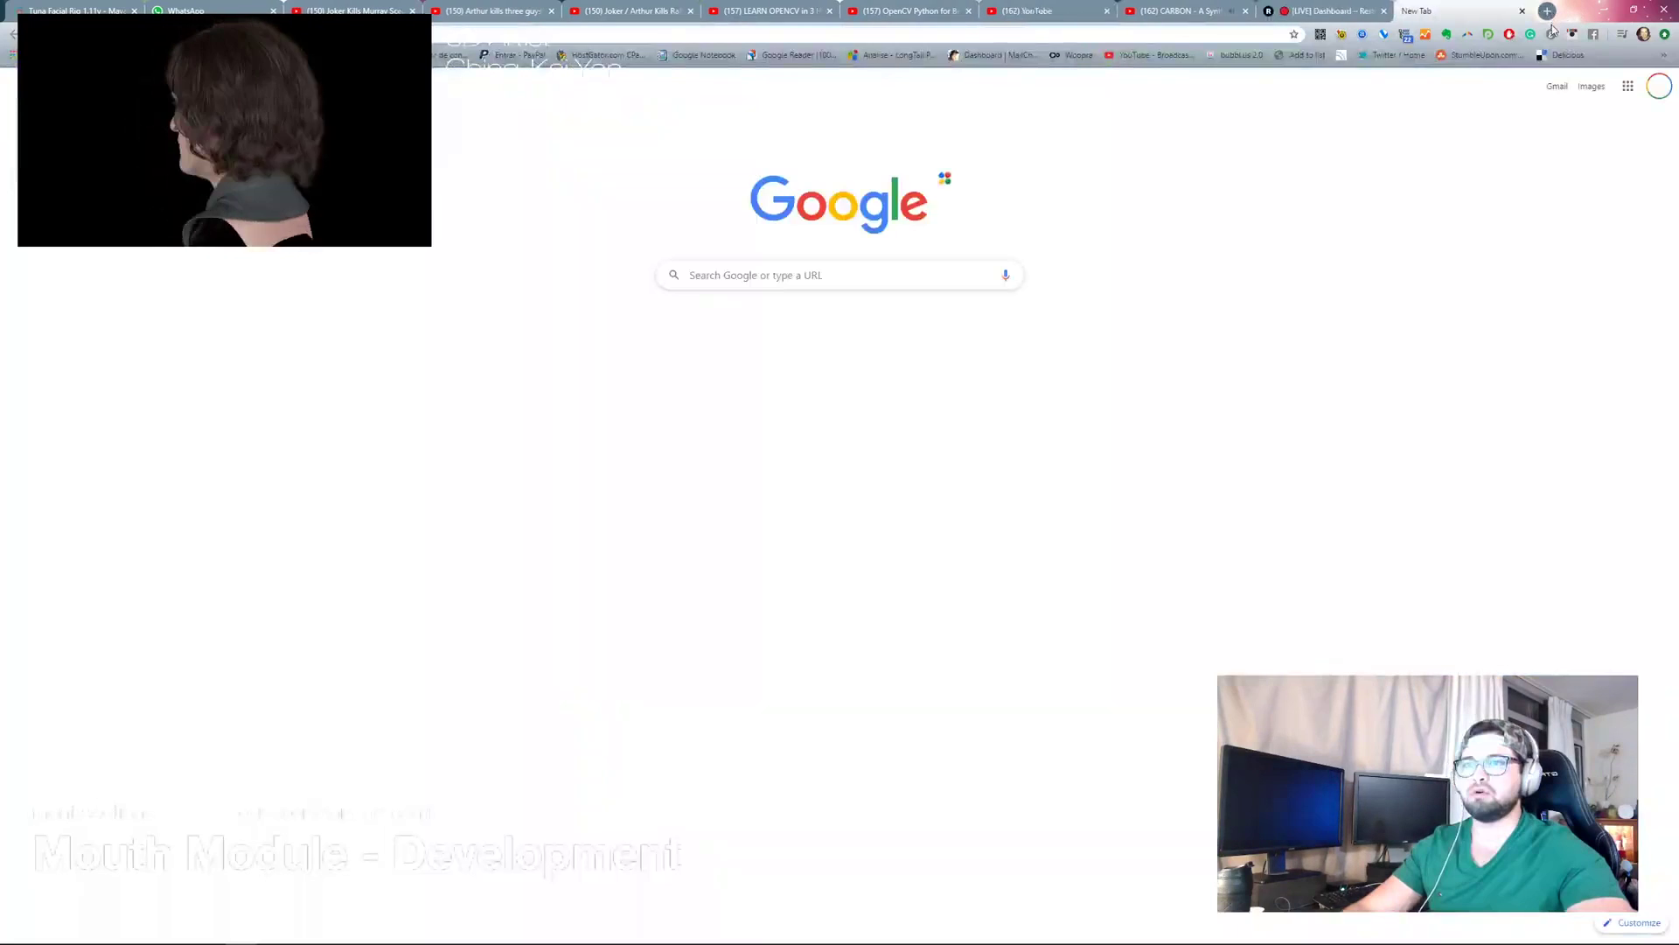
text(art)
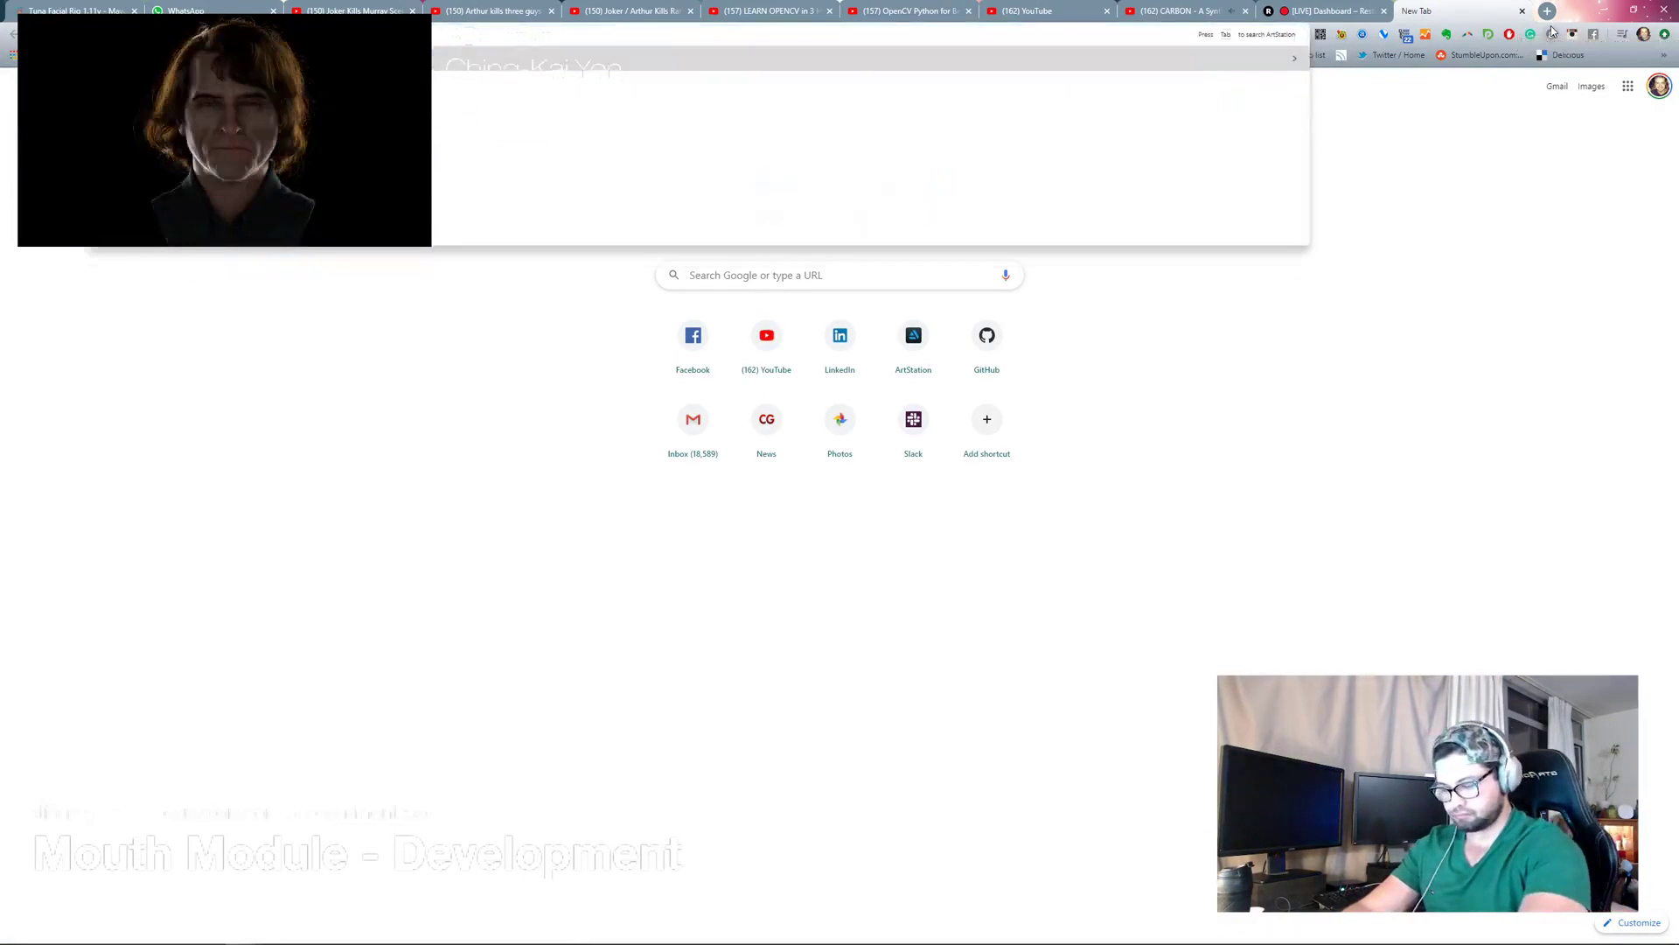
key(Return)
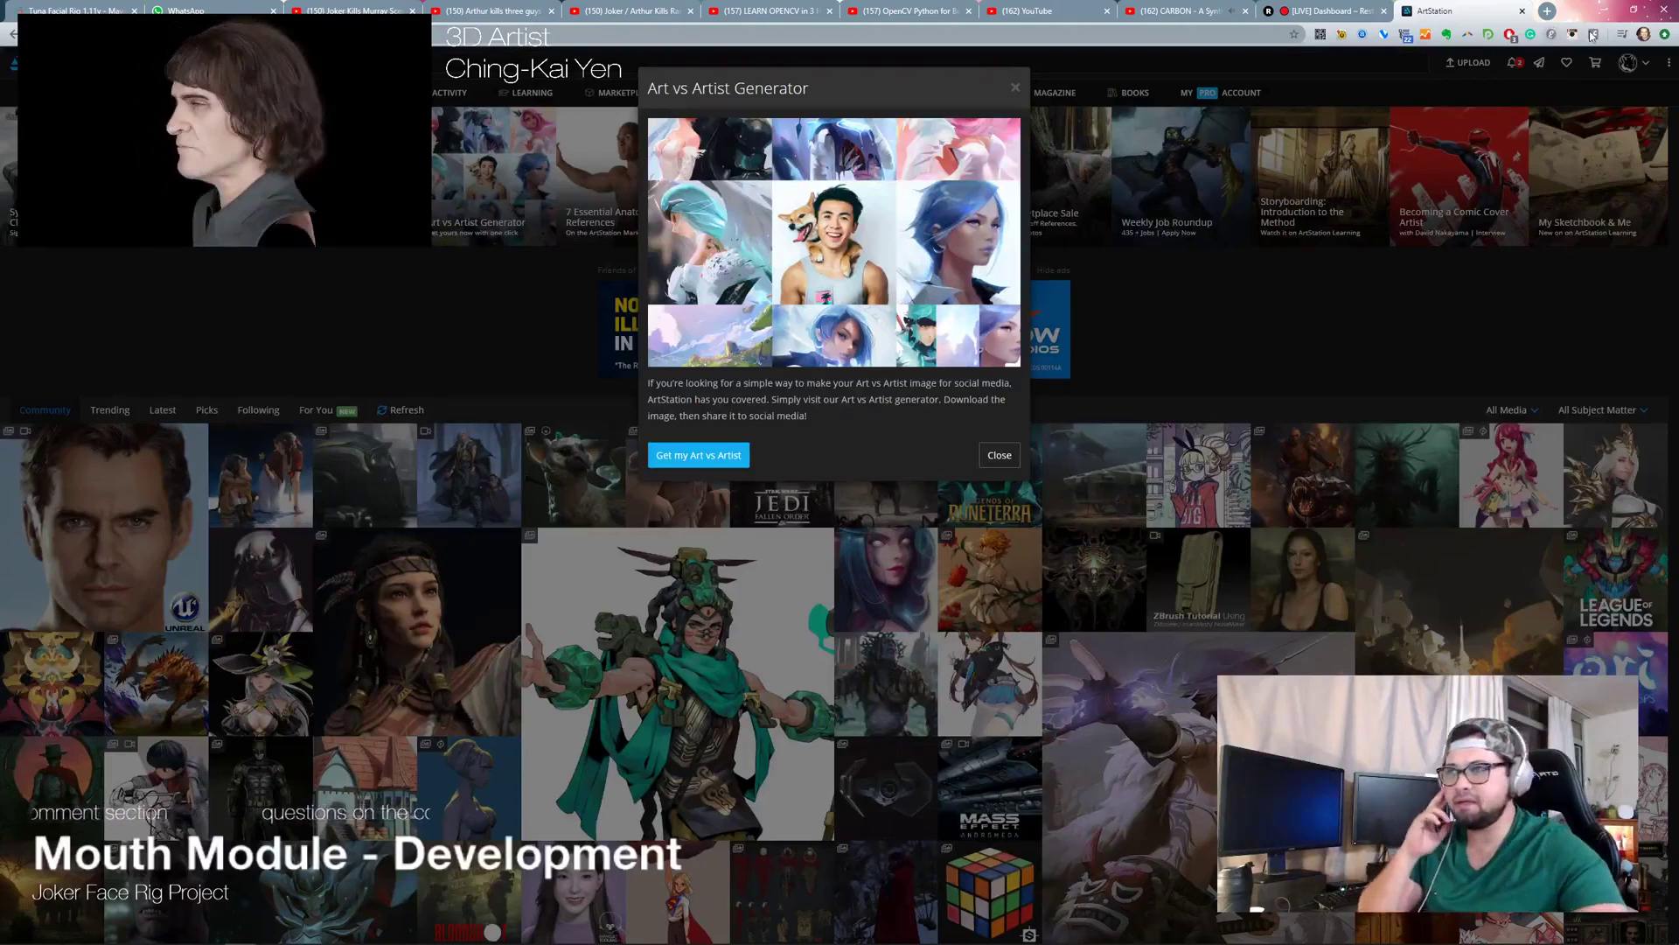
click(1015, 90)
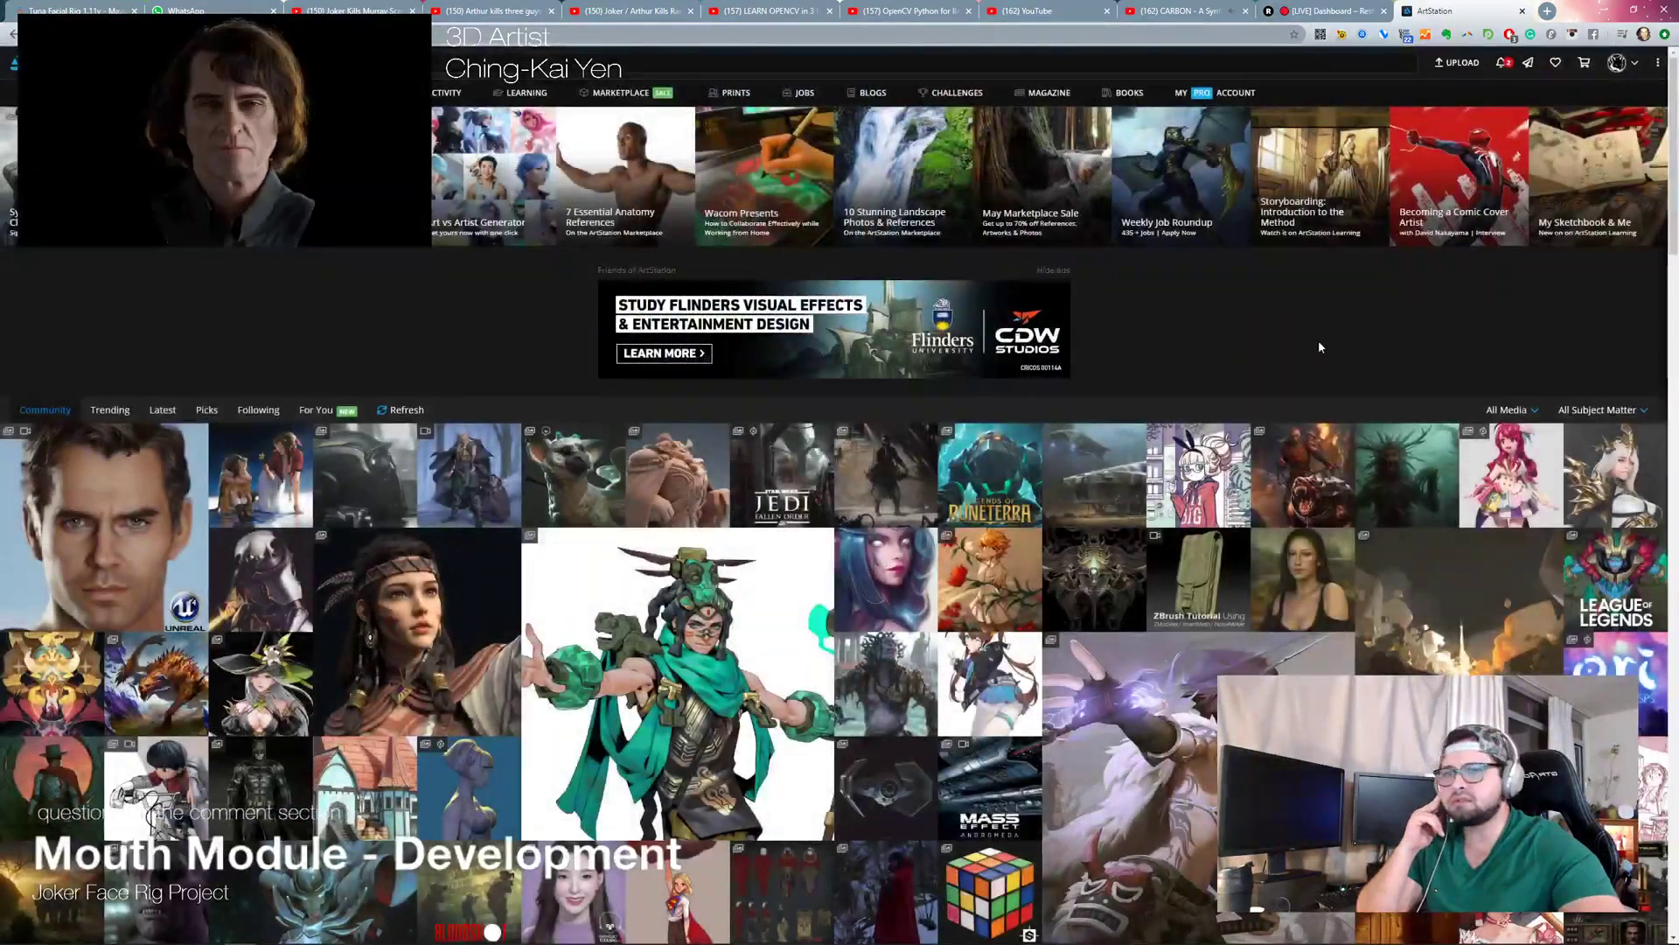
Step: Check the ArtStation notifications and open the account's own profile
click(1508, 63)
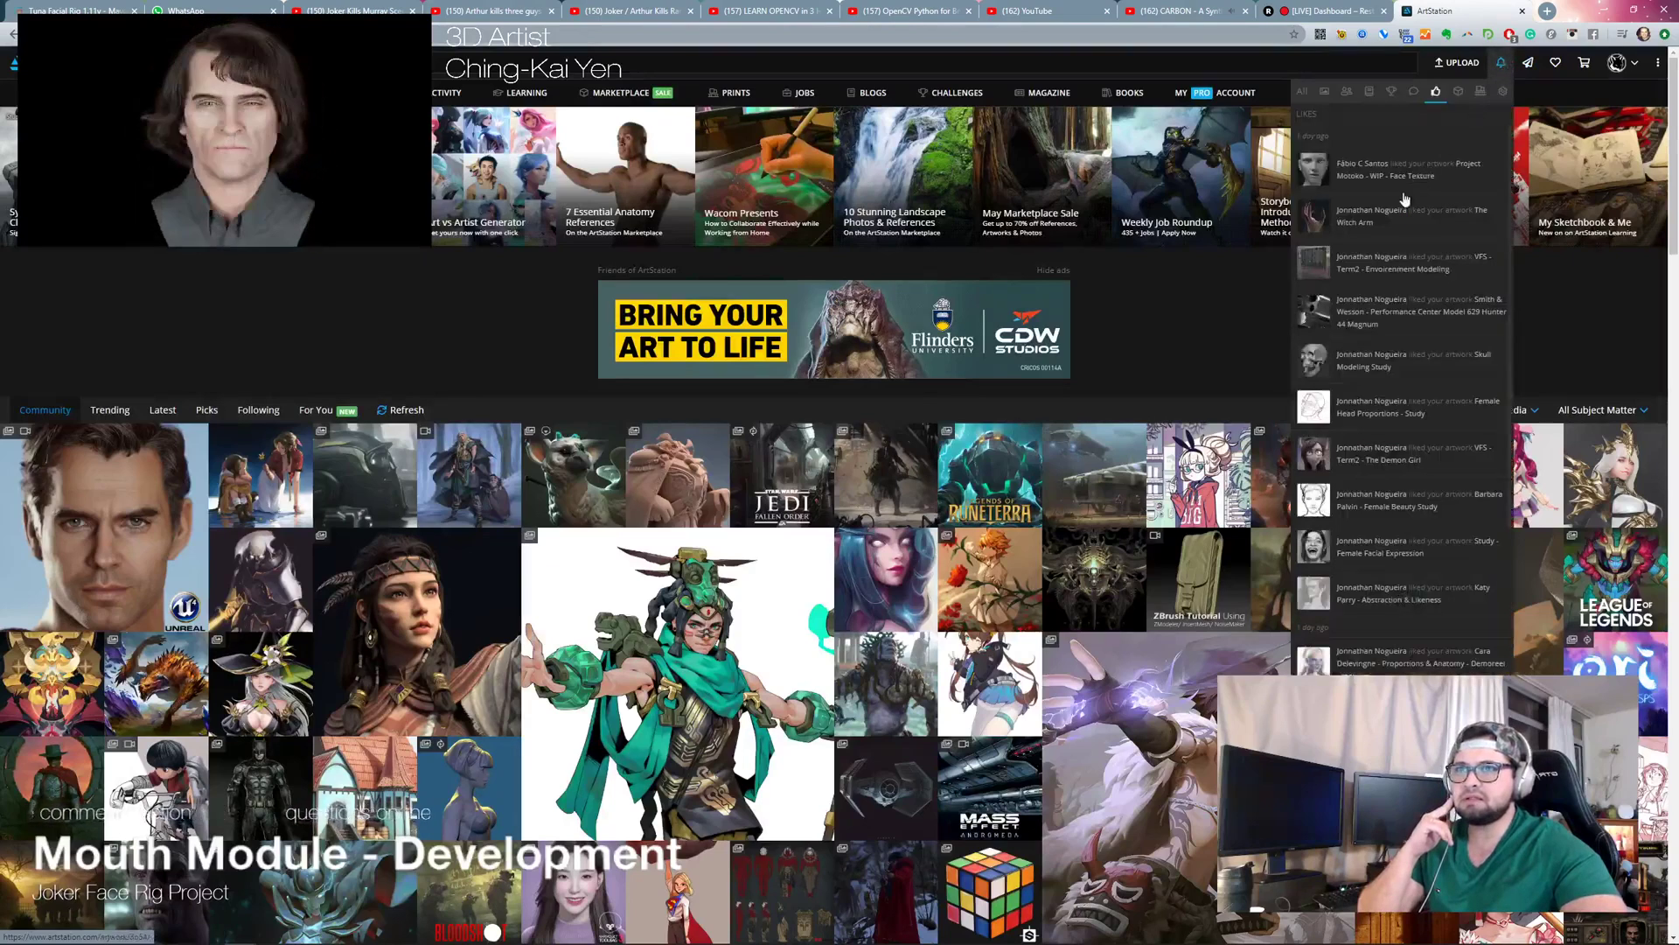
click(1620, 68)
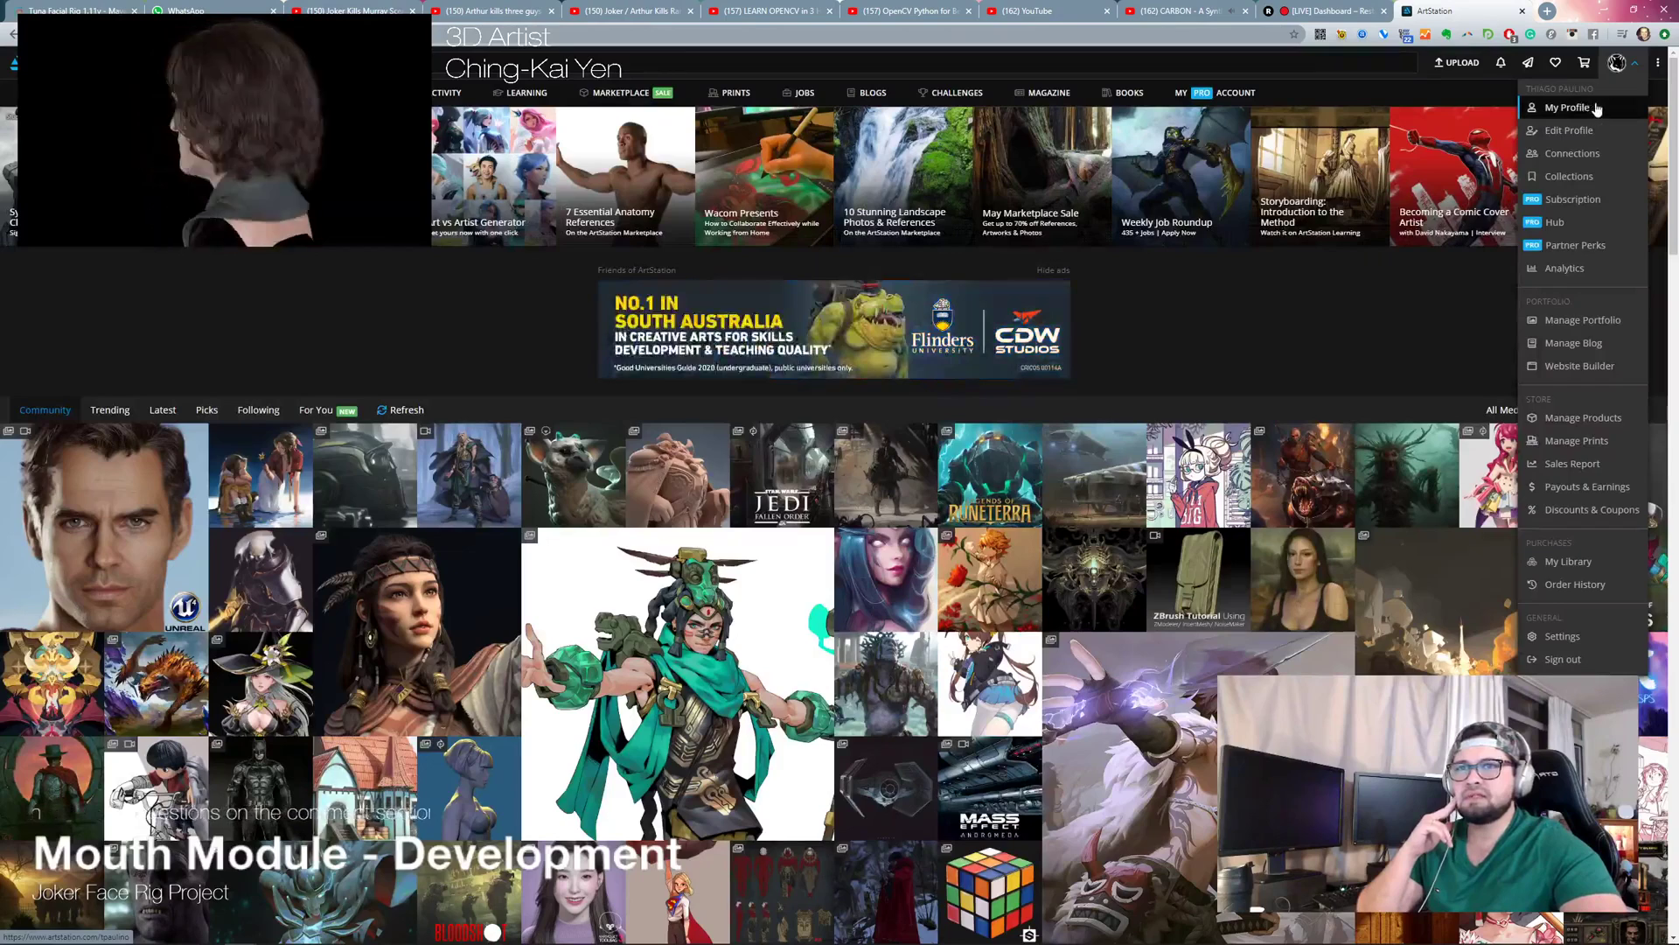
click(1567, 108)
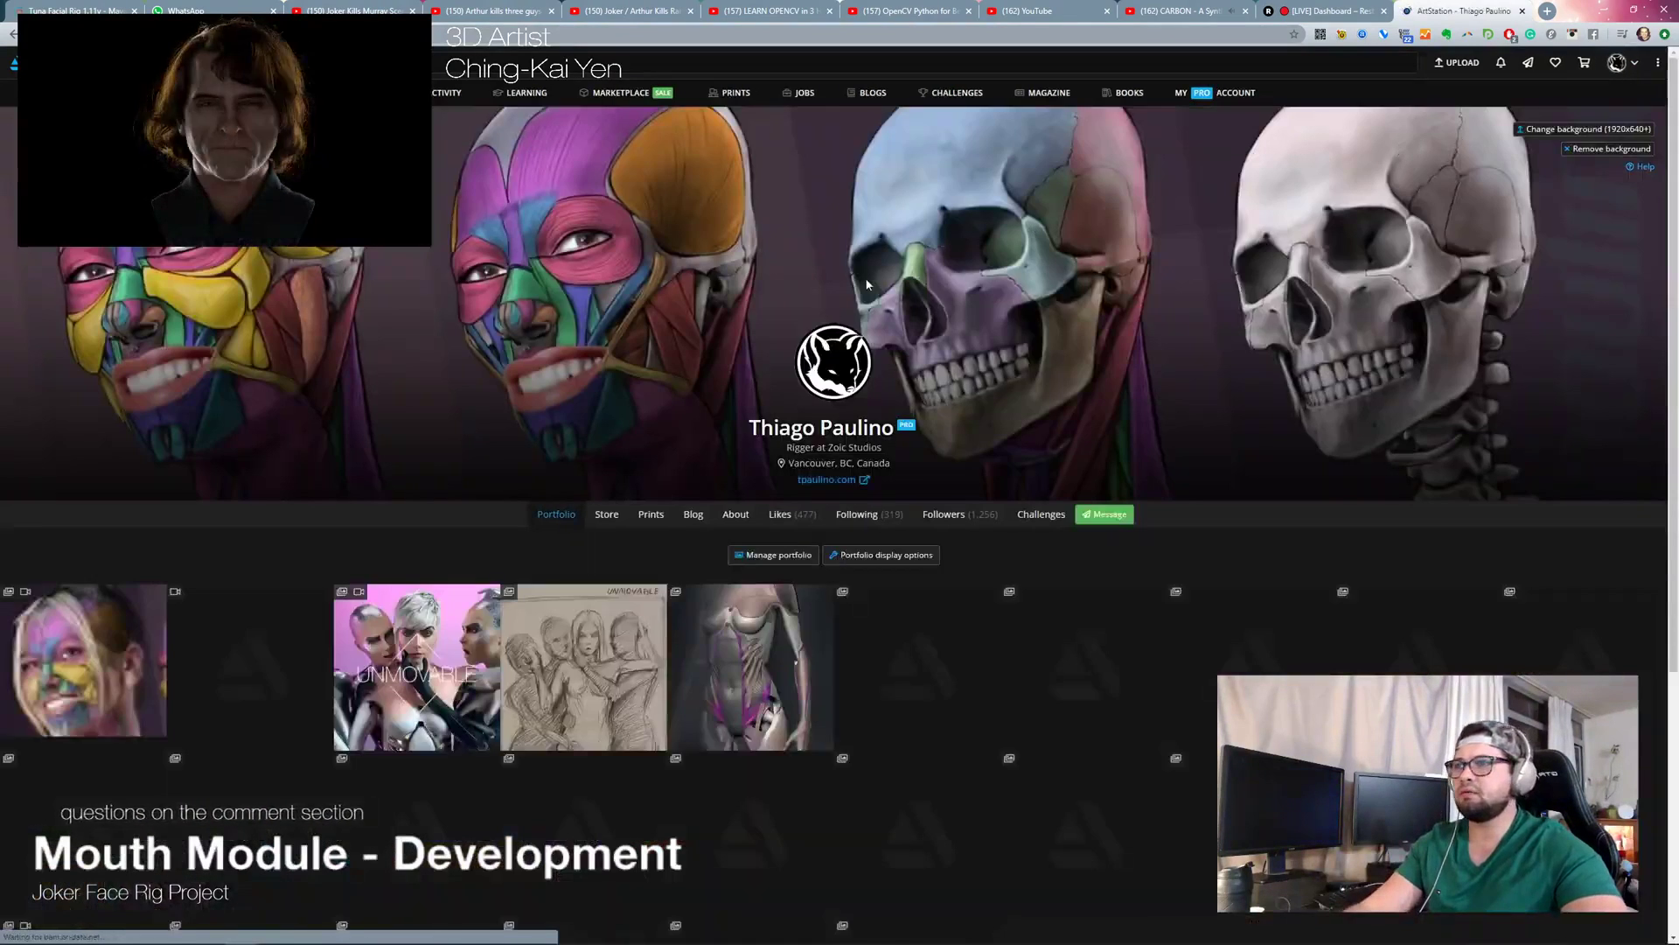
Step: Reach the head modeler's portfolio through their message thread and open the Joaquin Phoenix 3D Likeness project
click(1528, 62)
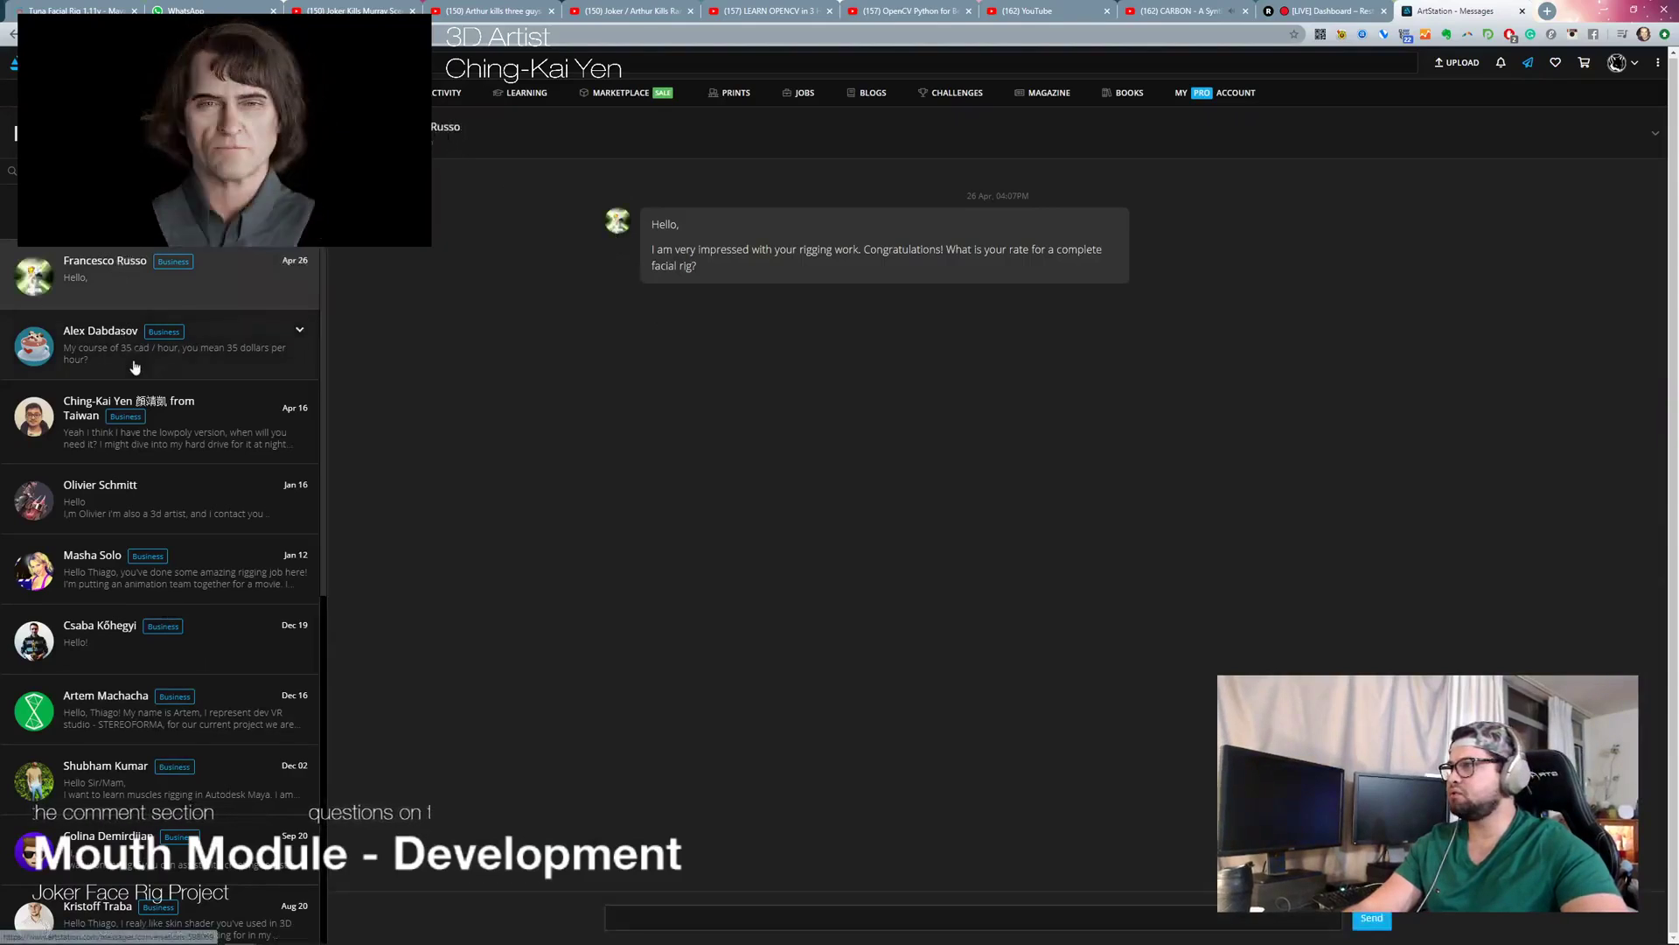
click(135, 368)
click(97, 427)
click(466, 129)
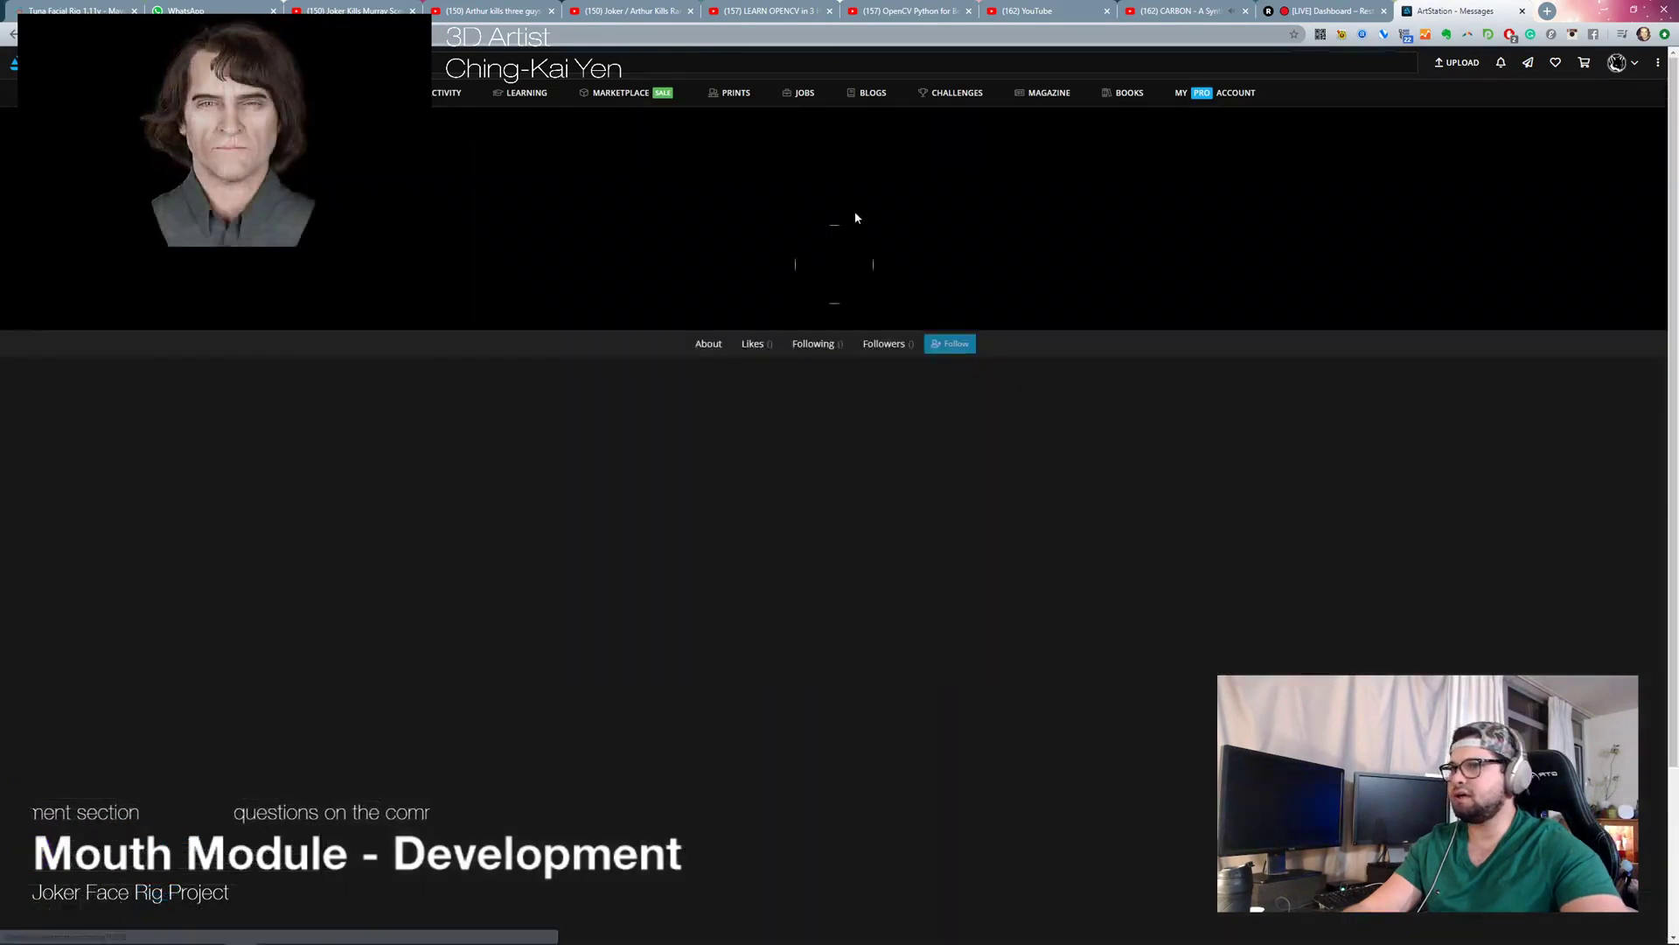
scroll(866, 369, down, 4)
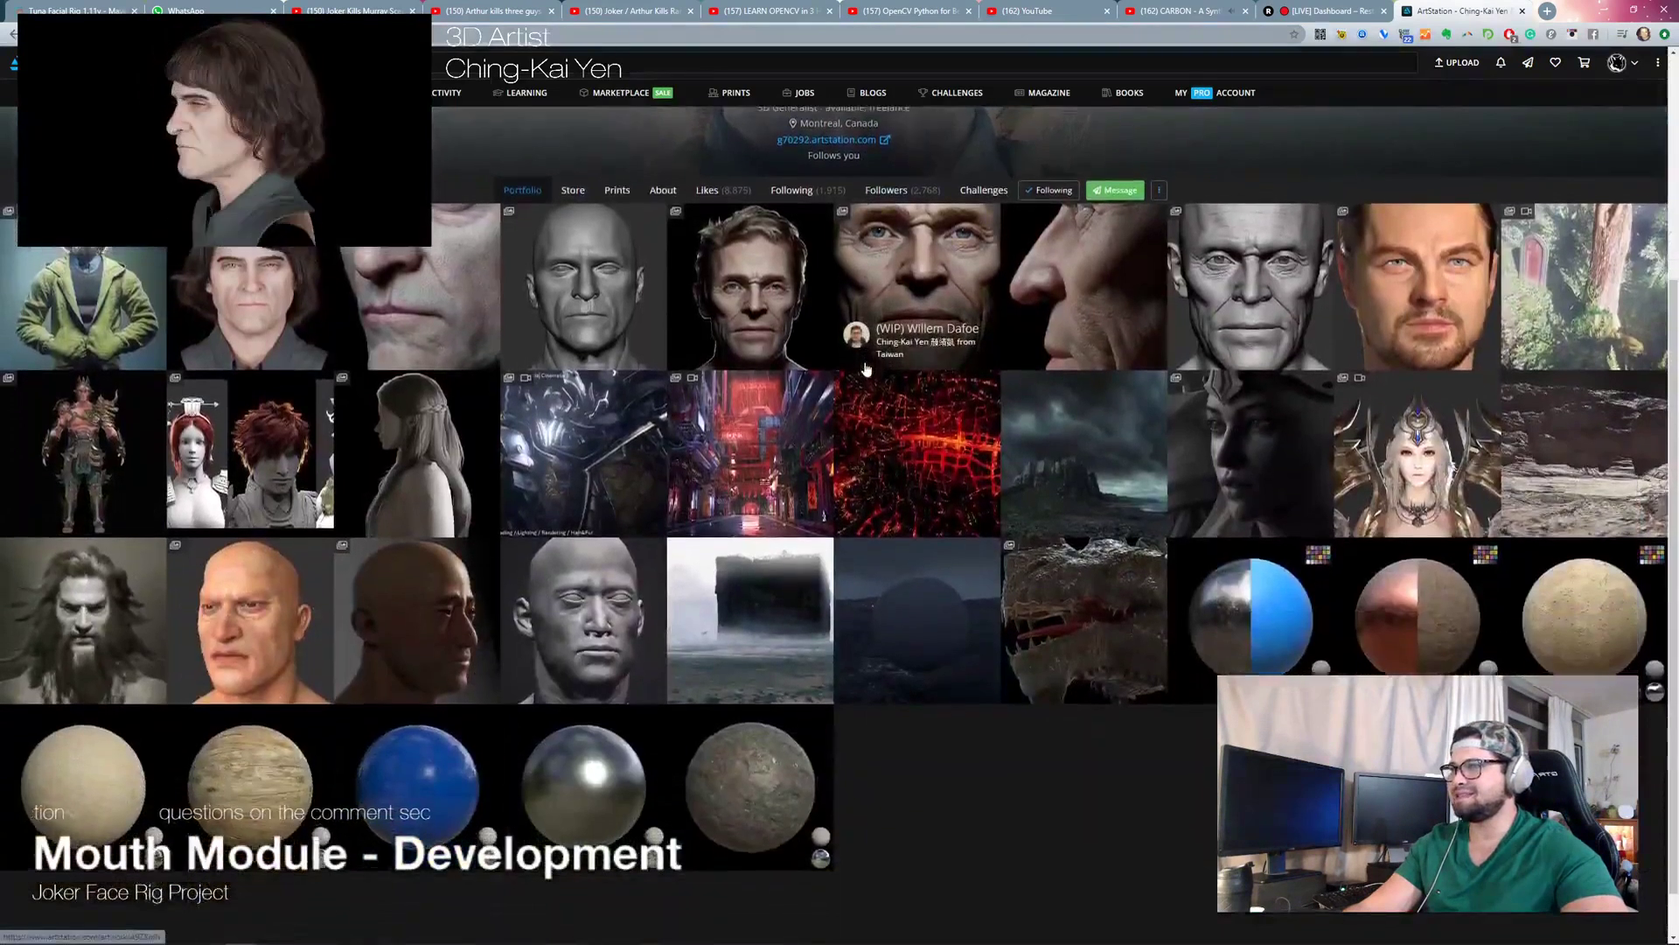
scroll(866, 369, up, 1)
click(253, 376)
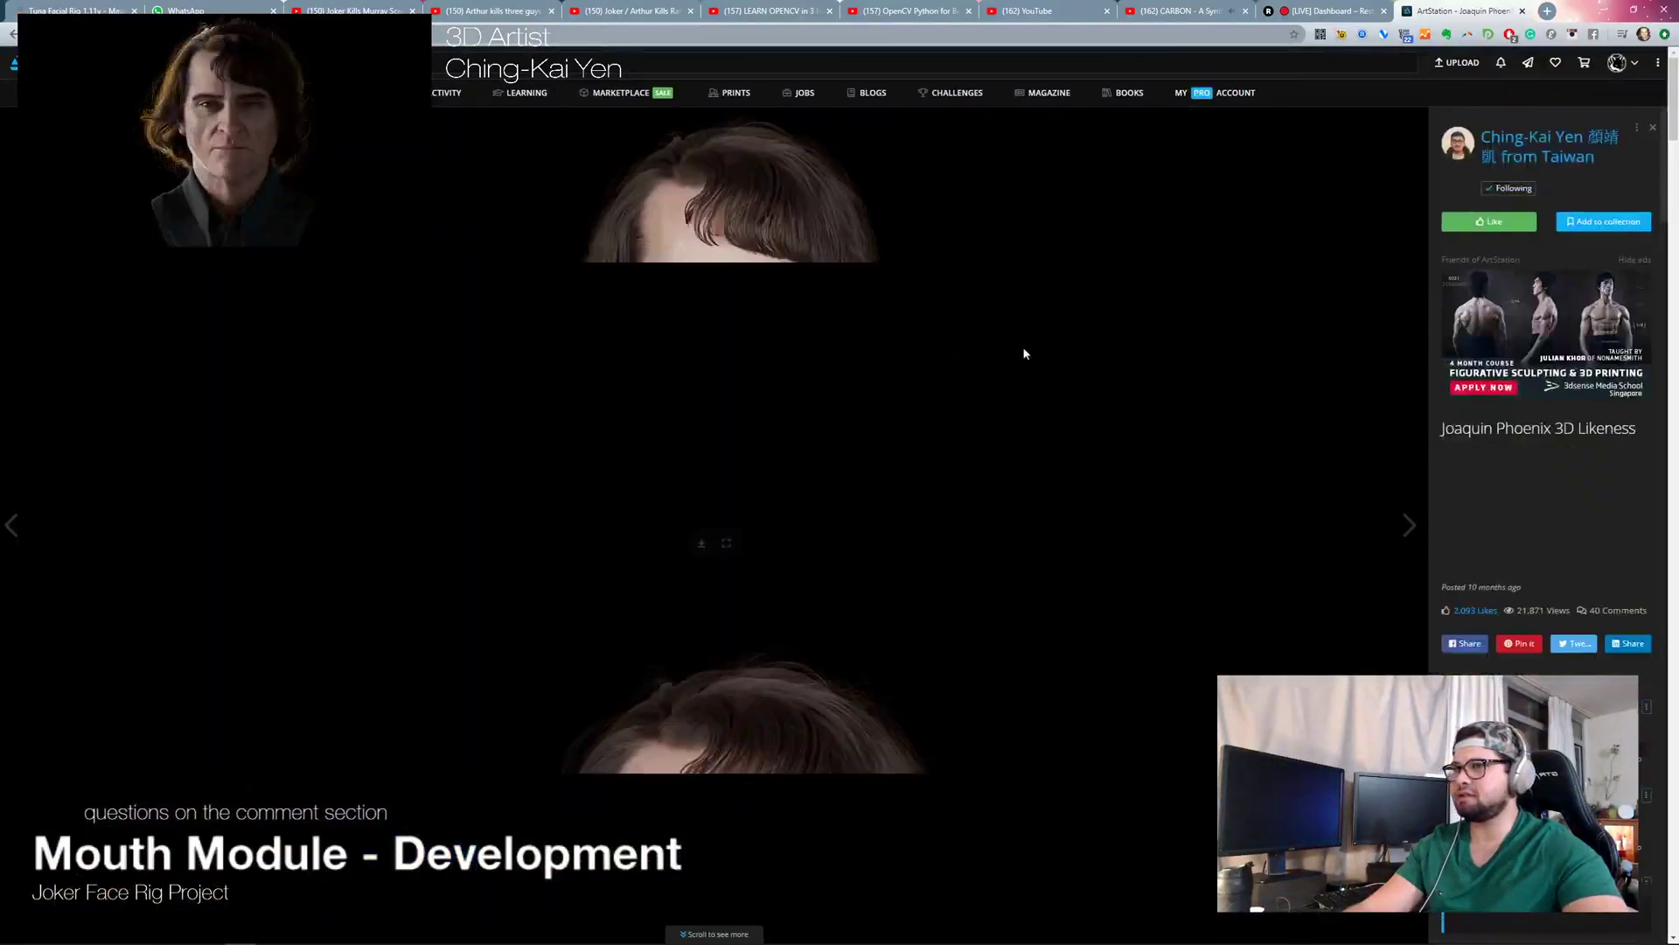
Step: Examine the renders in the Joaquin Phoenix 3D Likeness project, and return to the look dev turntable
scroll(1032, 339, down, 5)
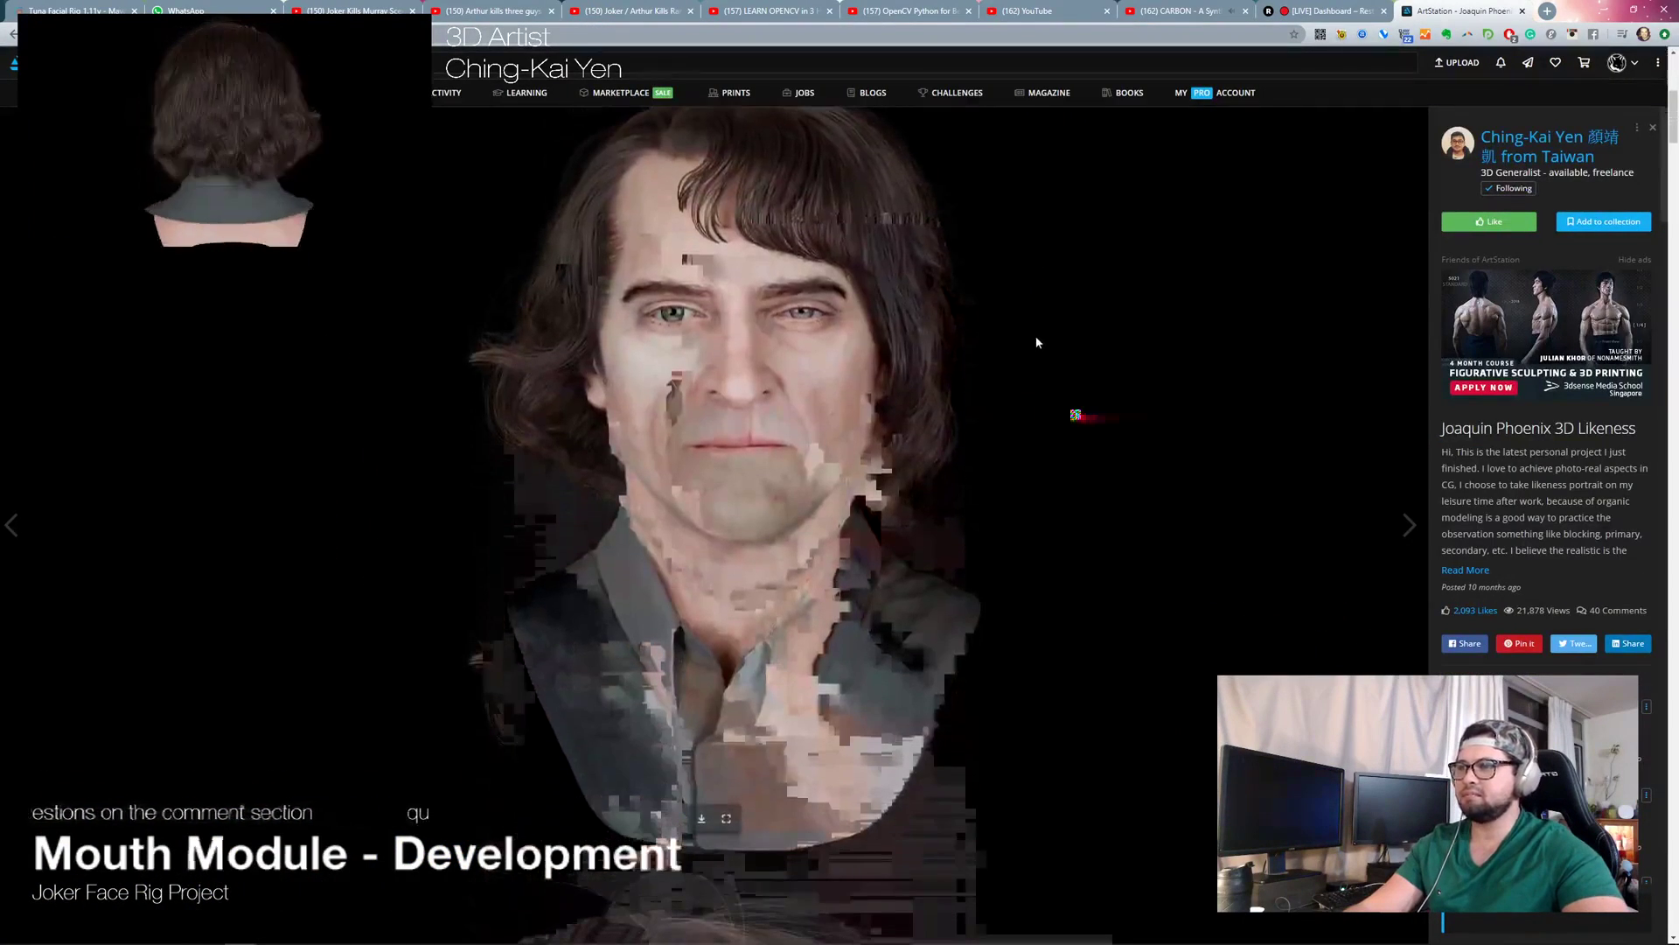
scroll(1036, 342, down, 5)
scroll(1038, 343, down, 5)
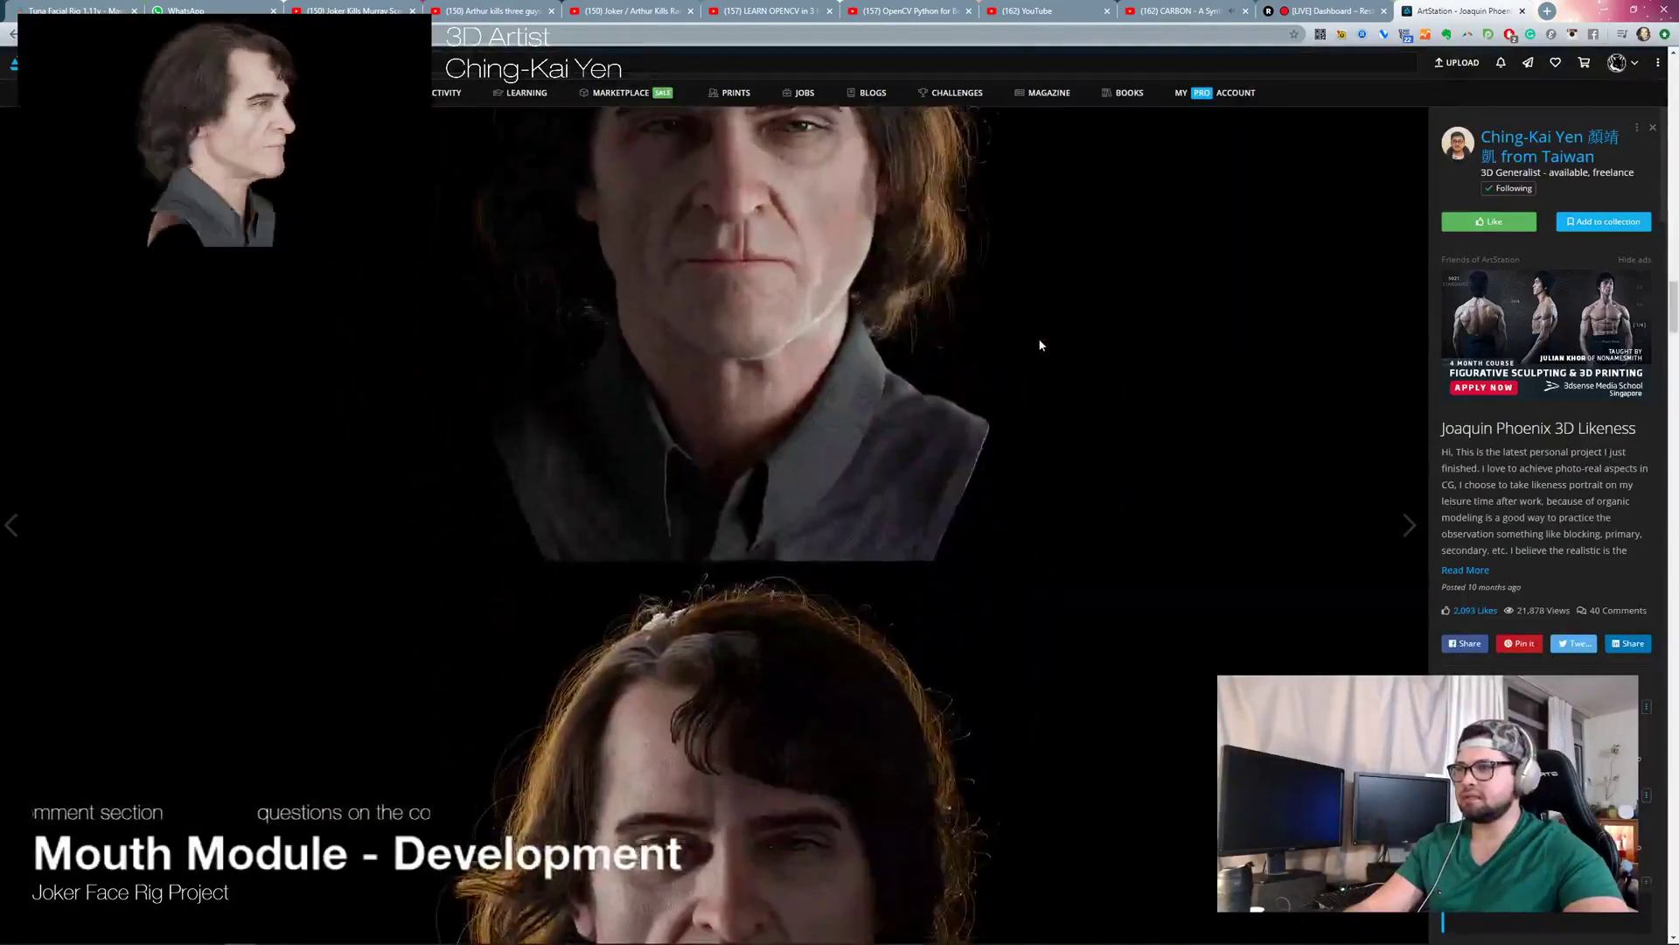
scroll(1040, 344, down, 10)
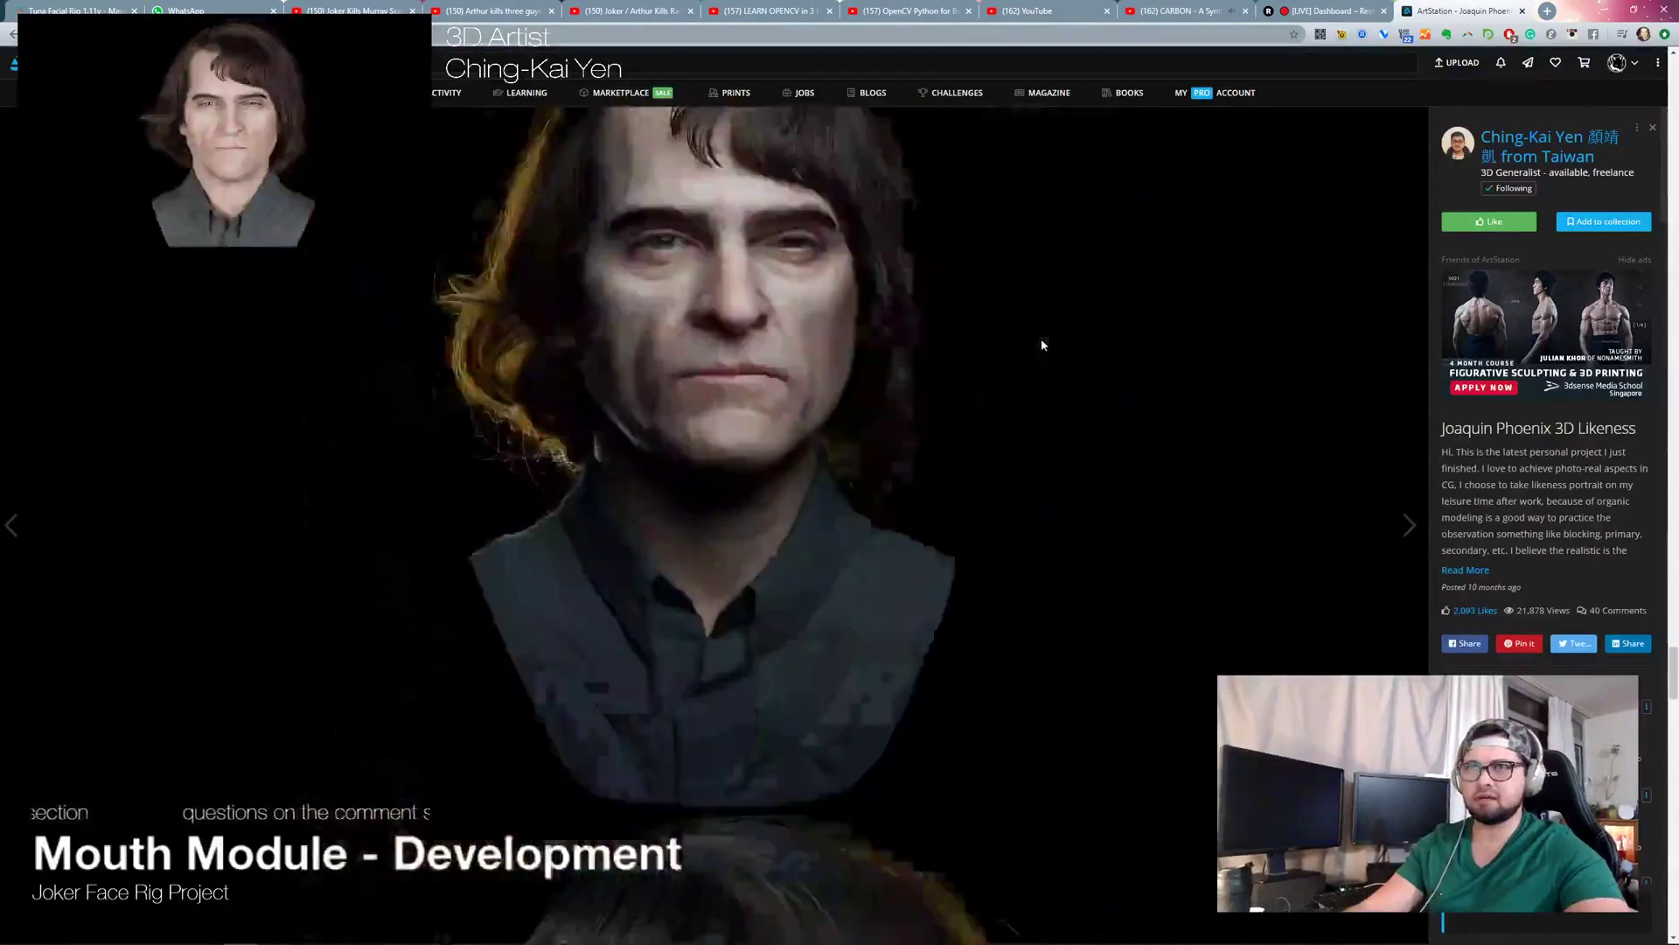
scroll(1041, 345, up, 20)
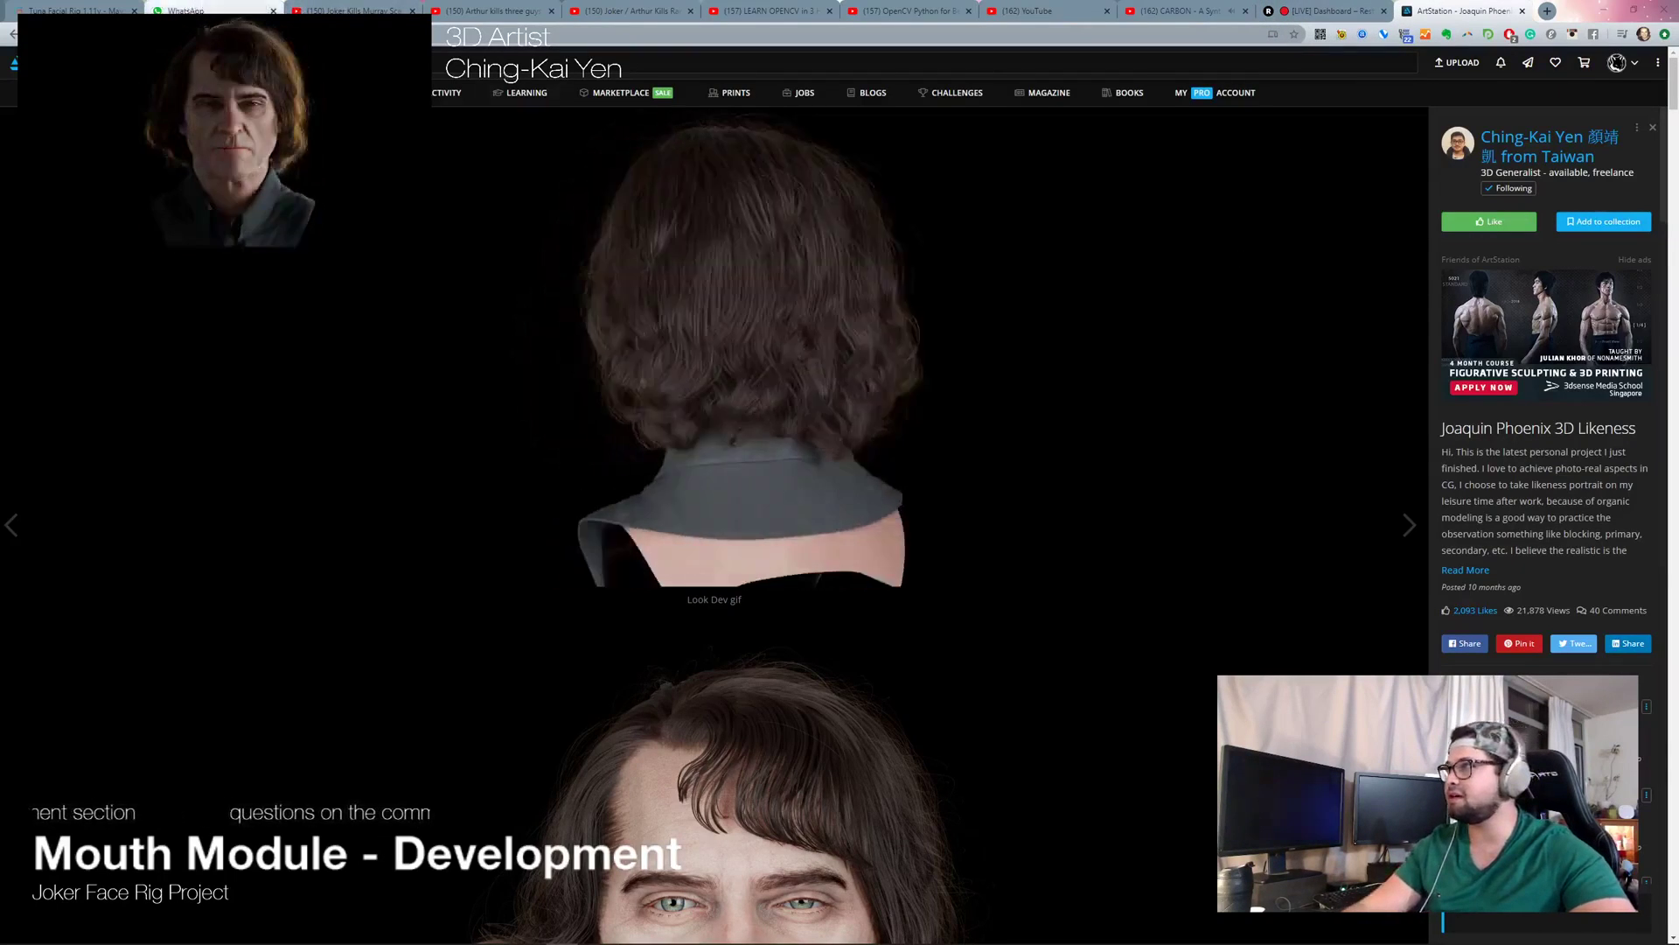
Step: Switch back to Maya and examine the textured, rigged head from several angles and distances
key(alt+Tab)
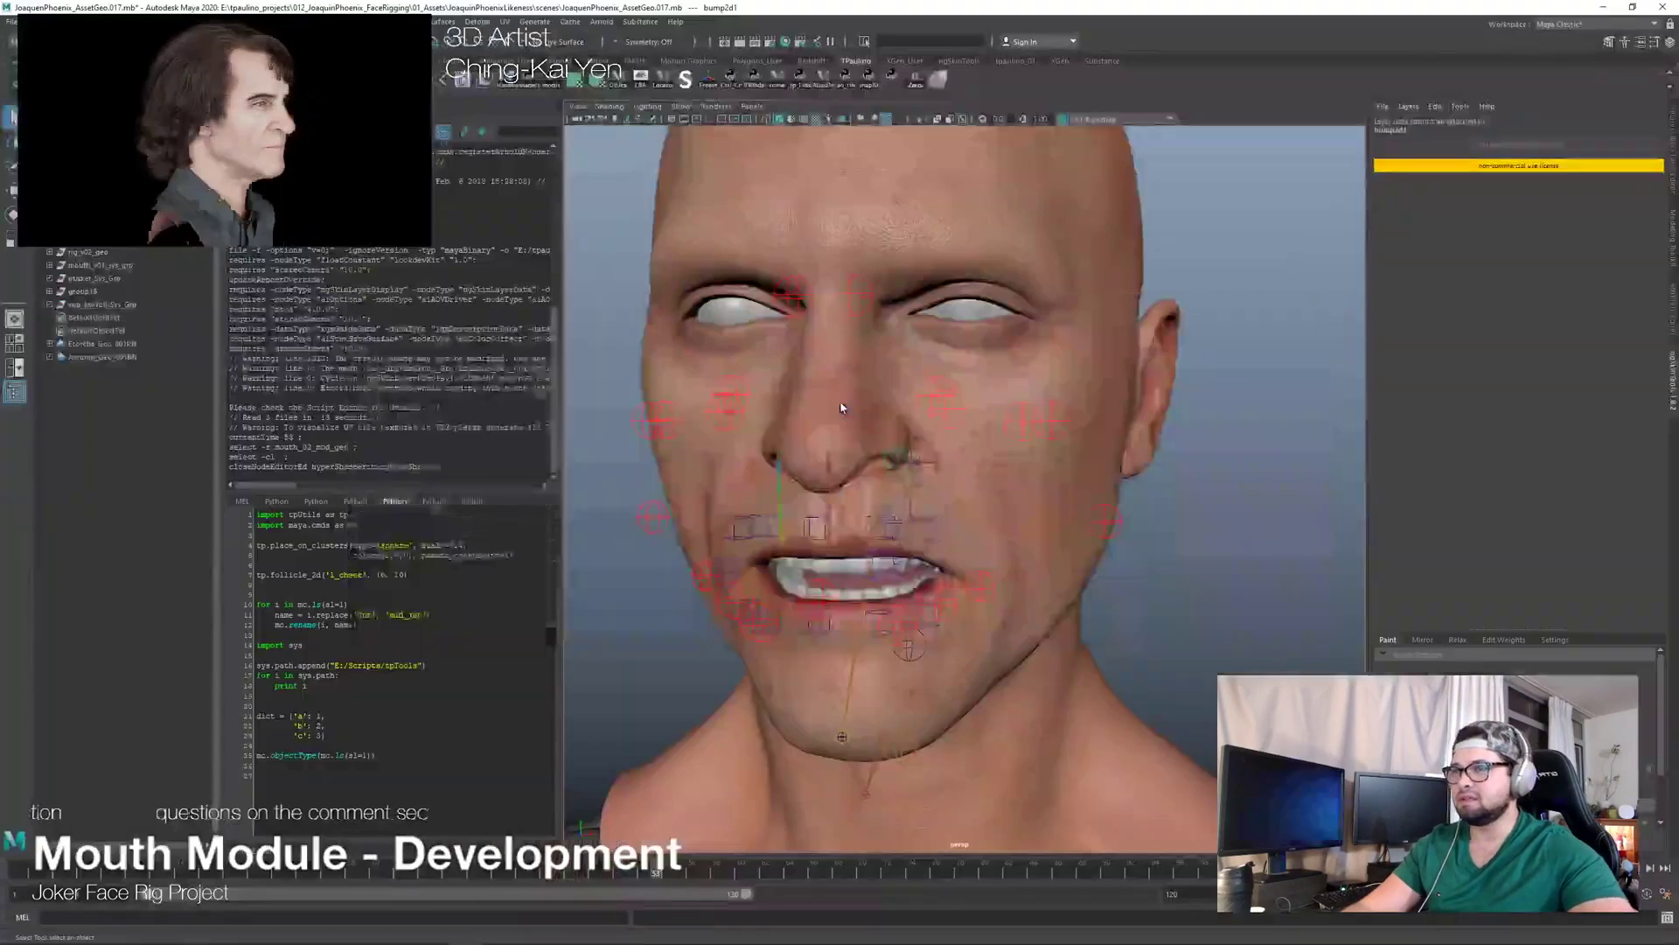
mouse_move(843, 407)
alt+mouse_down()
mouse_move(1041, 416)
mouse_move(875, 411)
alt+mouse_up()
alt+right_drag(875, 411, 780, 395)
alt+drag(779, 395, 683, 411)
alt+right_drag(901, 424, 1235, 407)
alt+drag(1235, 408, 1050, 437)
alt+right_drag(1050, 438, 1006, 441)
alt+drag(1006, 442, 1137, 450)
alt+right_drag(1137, 450, 1175, 459)
alt+drag(1174, 459, 1159, 455)
mouse_move(719, 426)
alt+mouse_down()
mouse_move(893, 401)
mouse_move(788, 404)
alt+mouse_up()
alt+right_drag(787, 404, 718, 411)
alt+drag(718, 411, 700, 412)
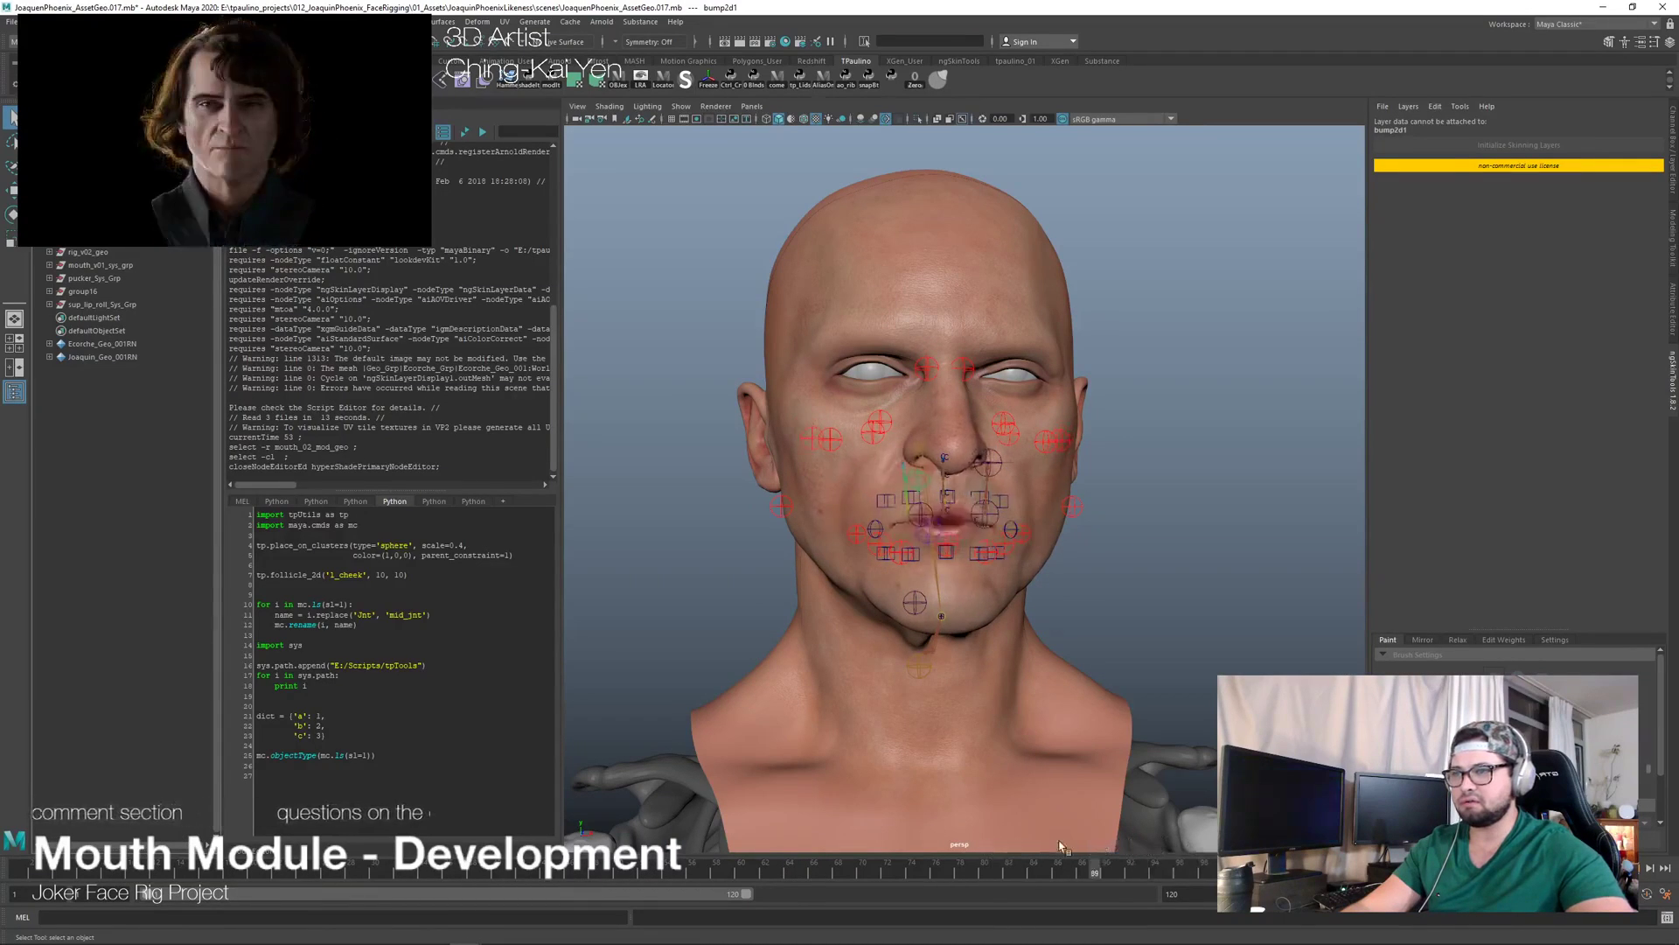
Step: Frame the mouth in three-quarter view and move the animation to frame 6 to check the lip pose
alt+drag(1172, 847, 1059, 630)
alt+right_drag(1059, 630, 1048, 587)
alt+drag(1047, 587, 1085, 603)
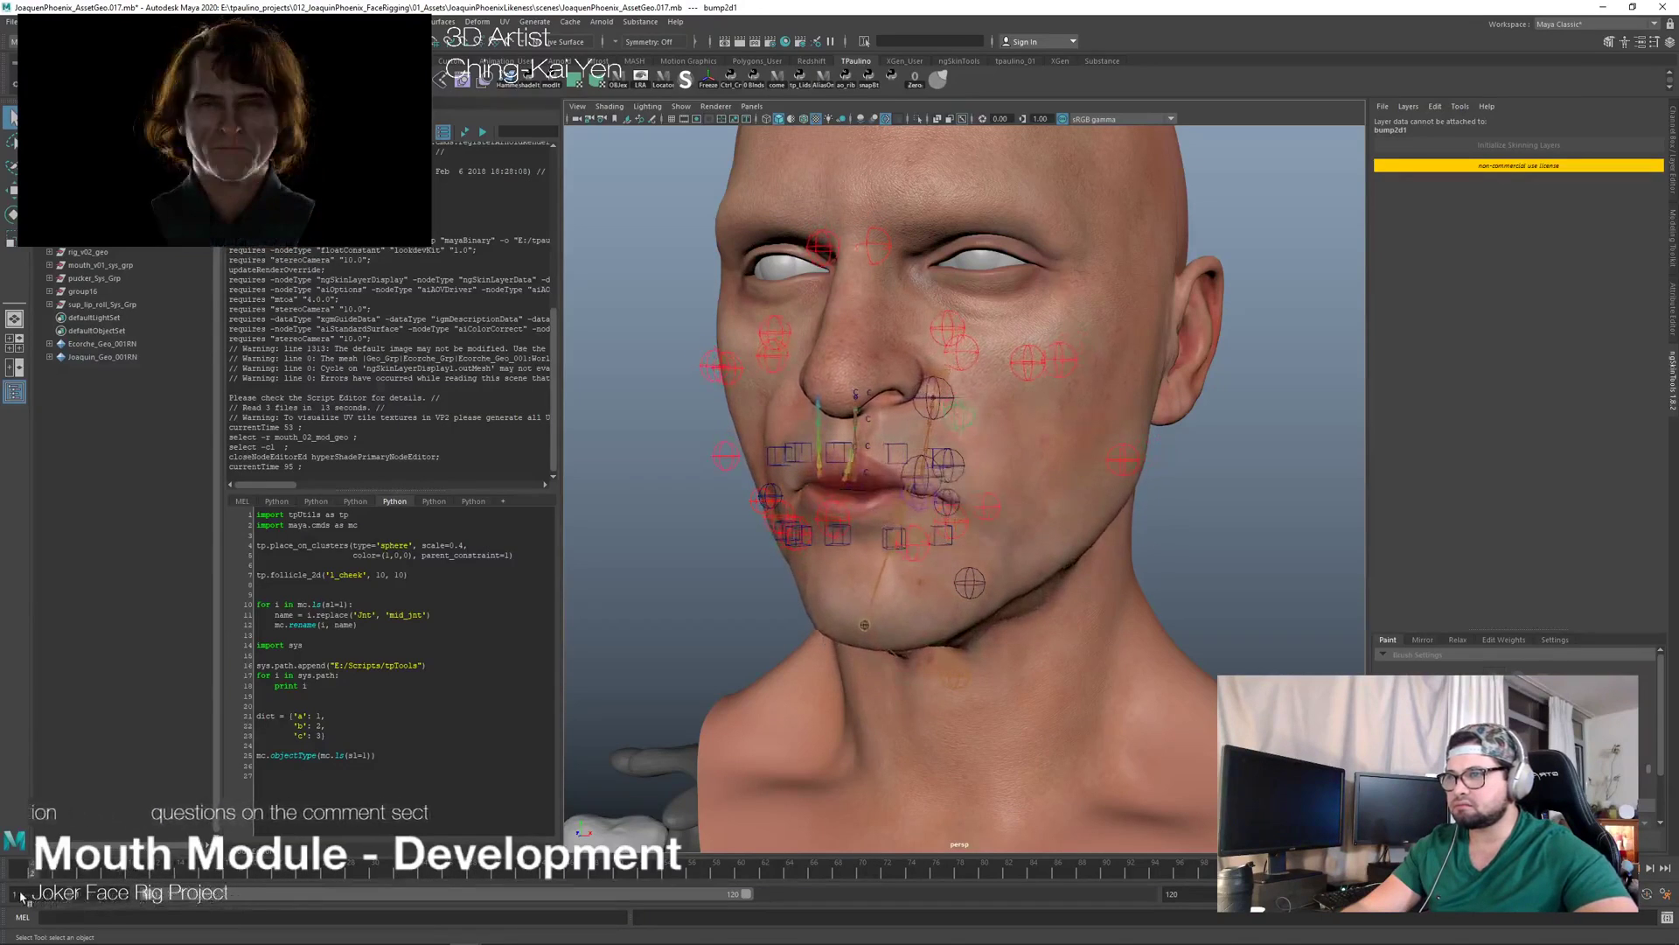
right_click(119, 892)
mouse_move(143, 886)
click(80, 880)
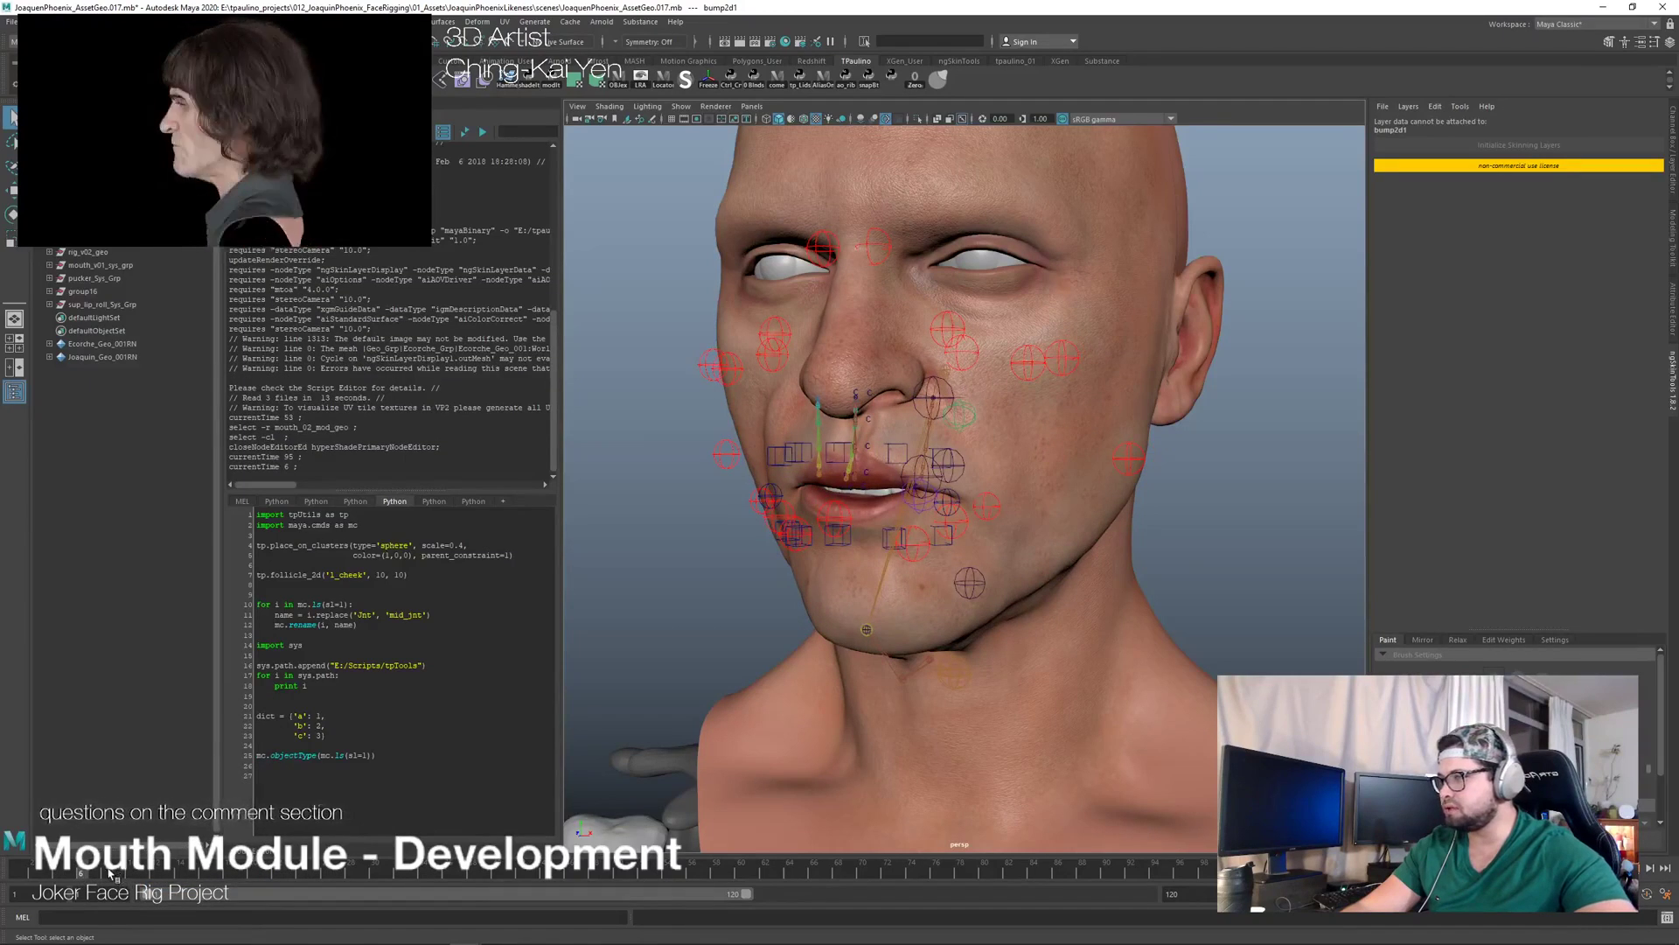
Step: Return the animation to frame 1 and examine the head's pose from profile, front and three-quarter views
mouse_move(109, 873)
mouse_down()
mouse_move(4, 870)
mouse_move(15, 862)
mouse_up()
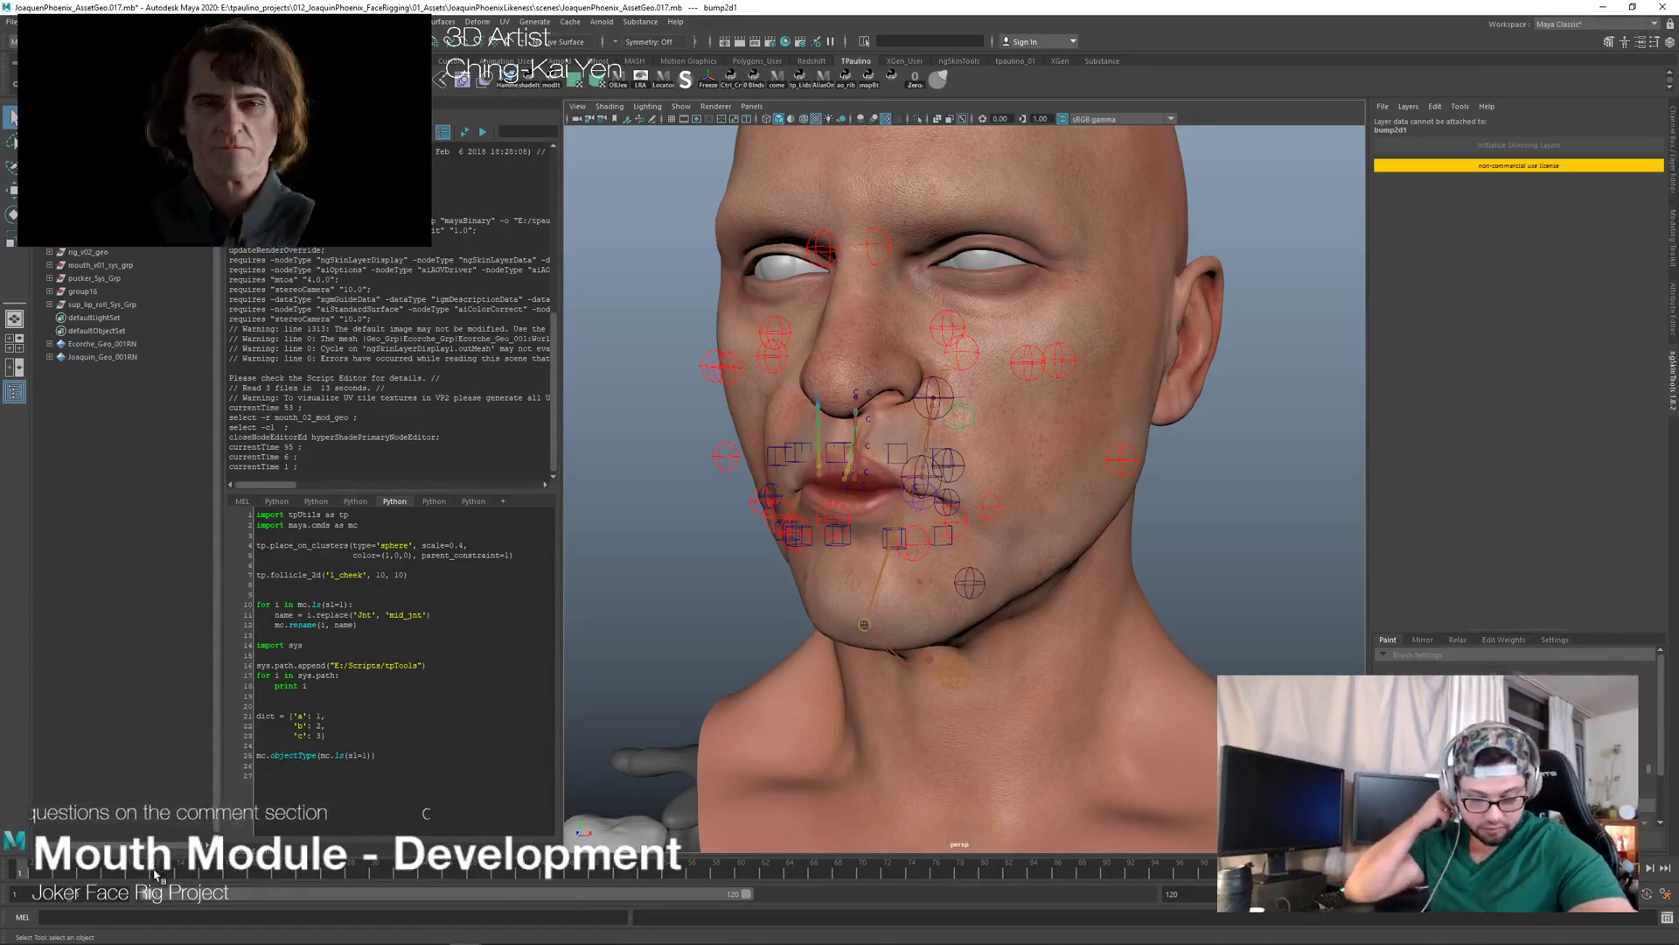
alt+drag(933, 636, 772, 452)
key(alt+Tab)
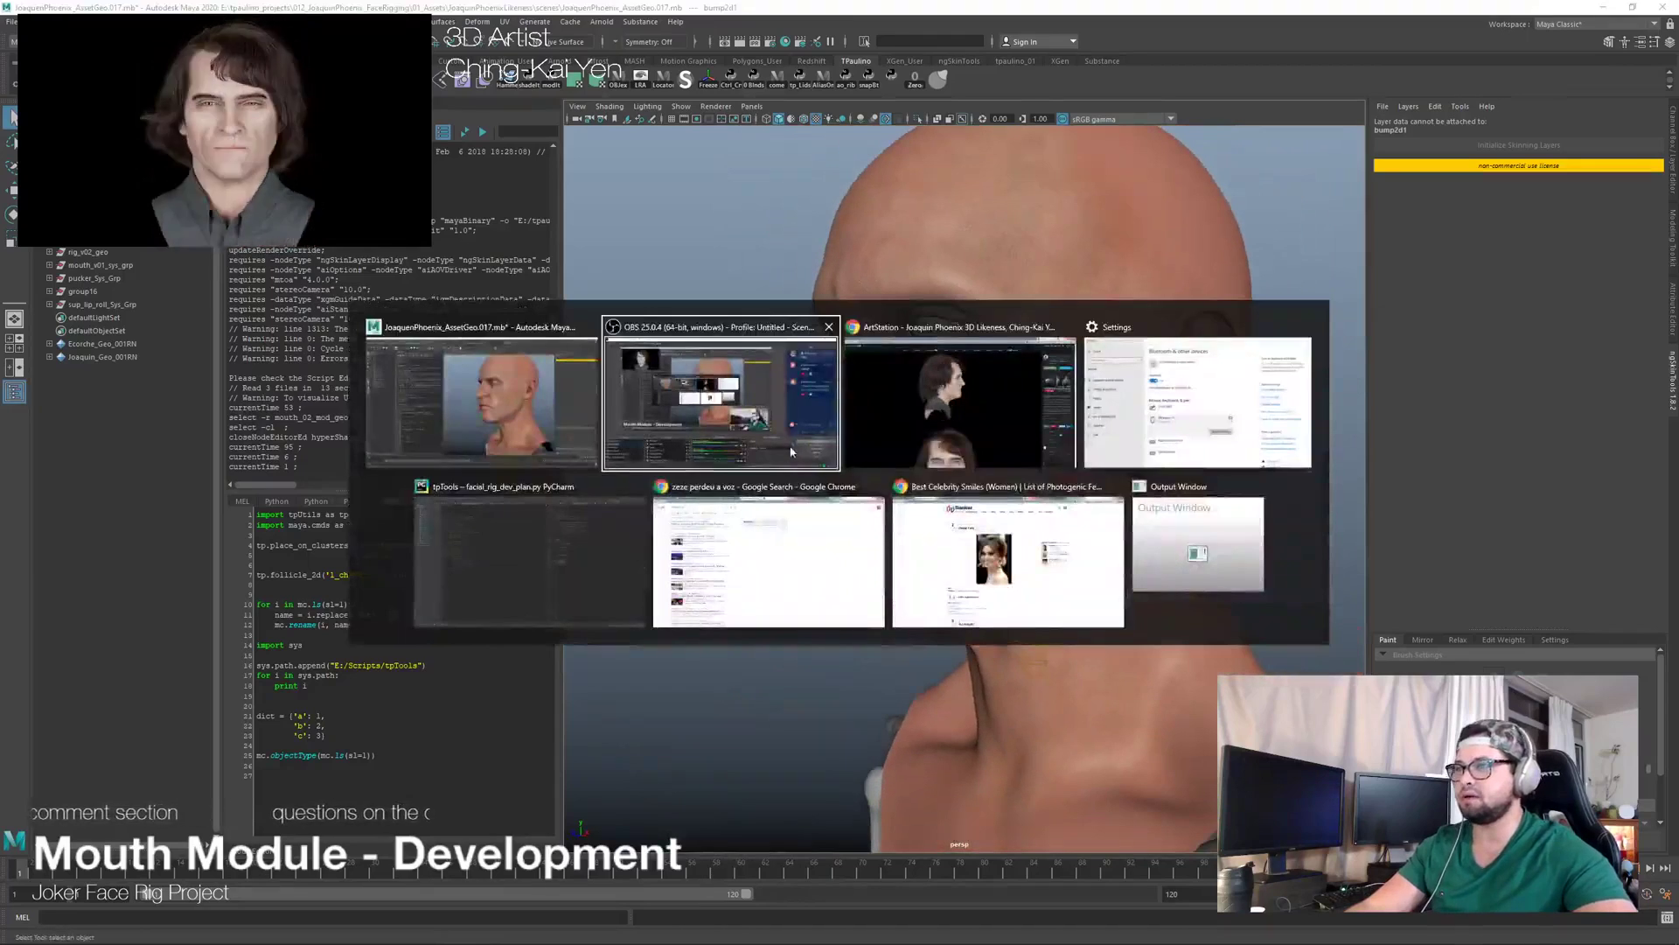
click(573, 569)
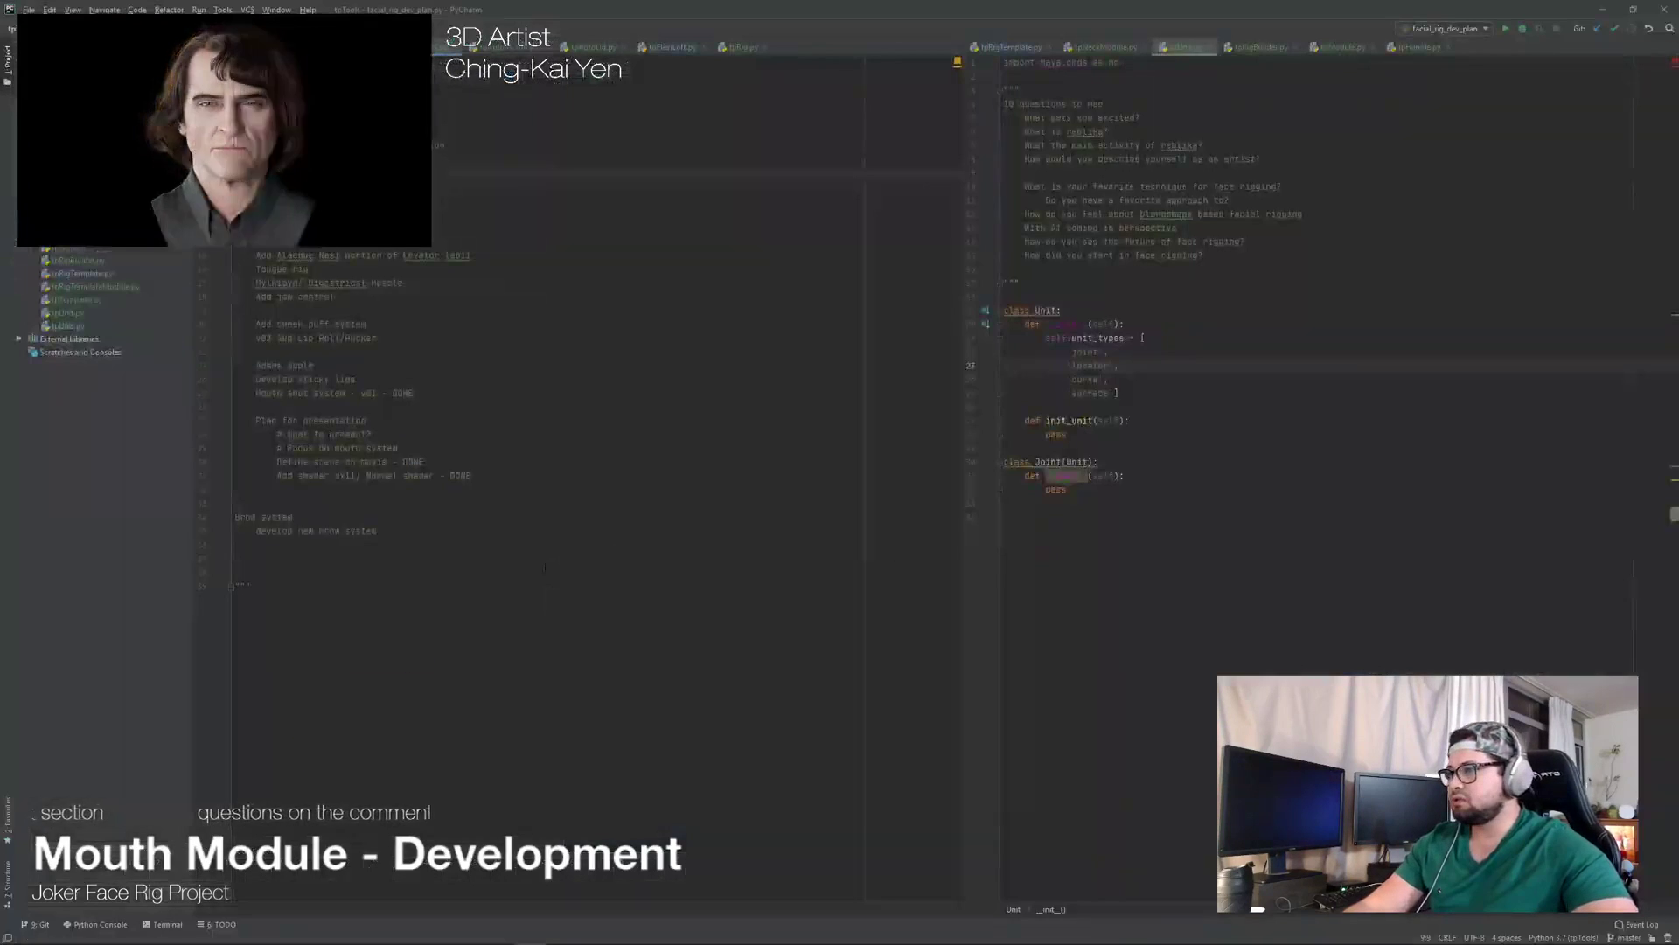
key(alt+Tab)
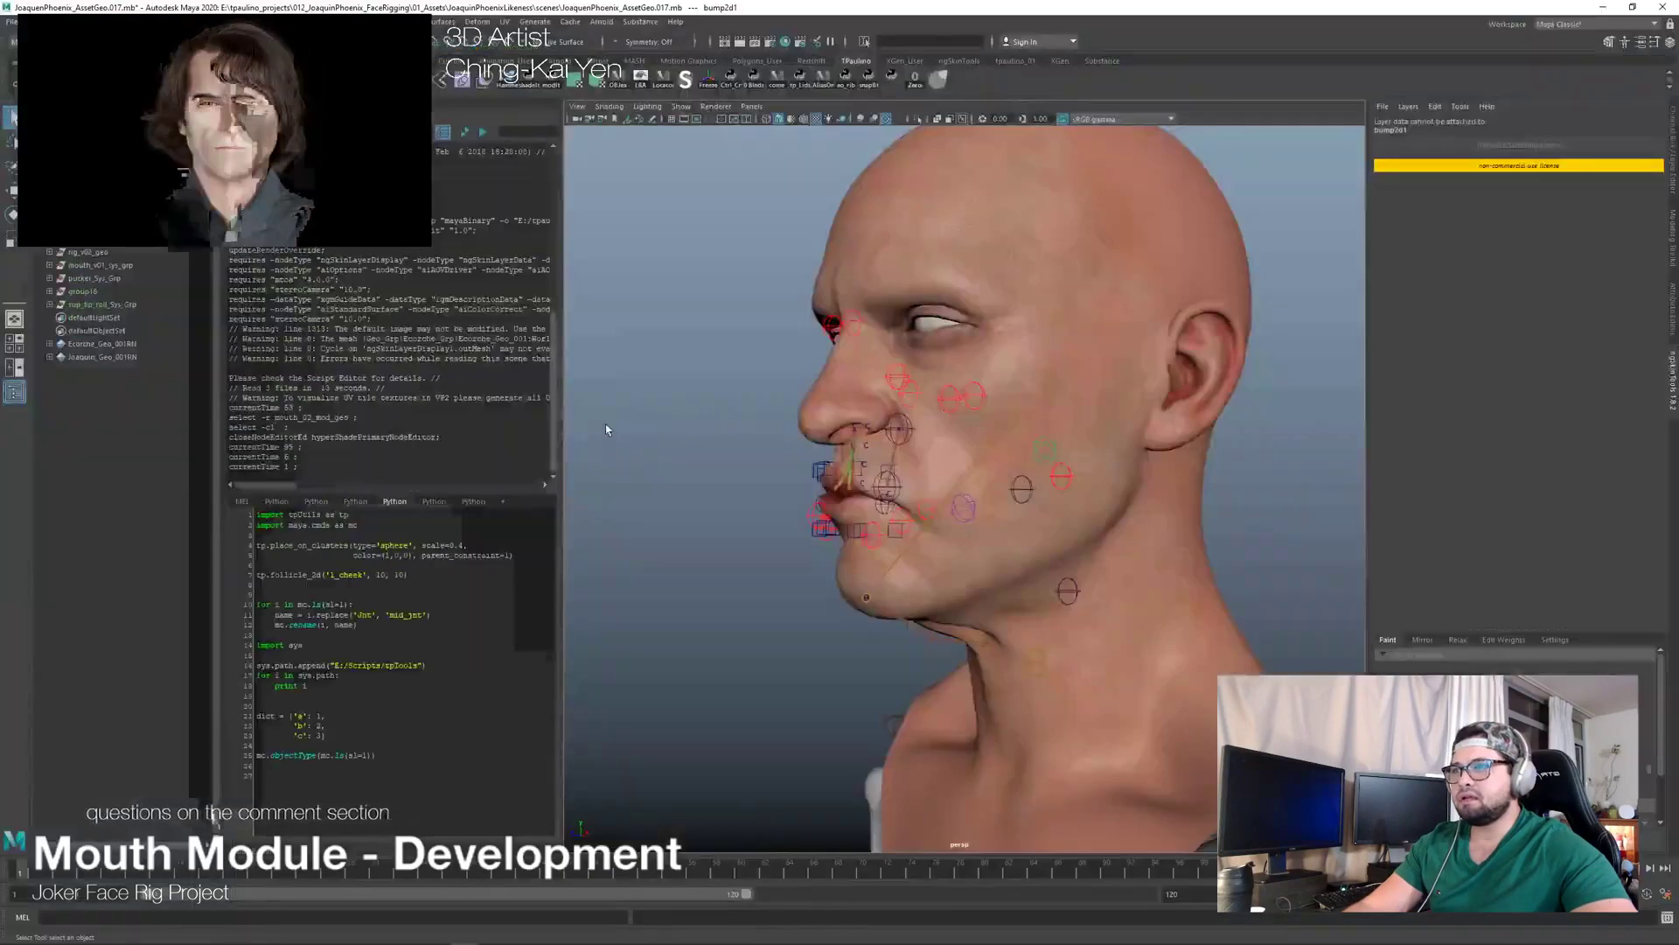
alt+drag(778, 416, 959, 407)
alt+right_drag(958, 407, 1012, 429)
alt+drag(1012, 429, 971, 441)
alt+right_drag(971, 442, 936, 459)
alt+drag(936, 459, 1075, 459)
alt+right_drag(1074, 459, 1117, 457)
Step: Look through the open windows, return to Maya, and inspect the rigged head closely in three-quarter view
key(alt+Tab)
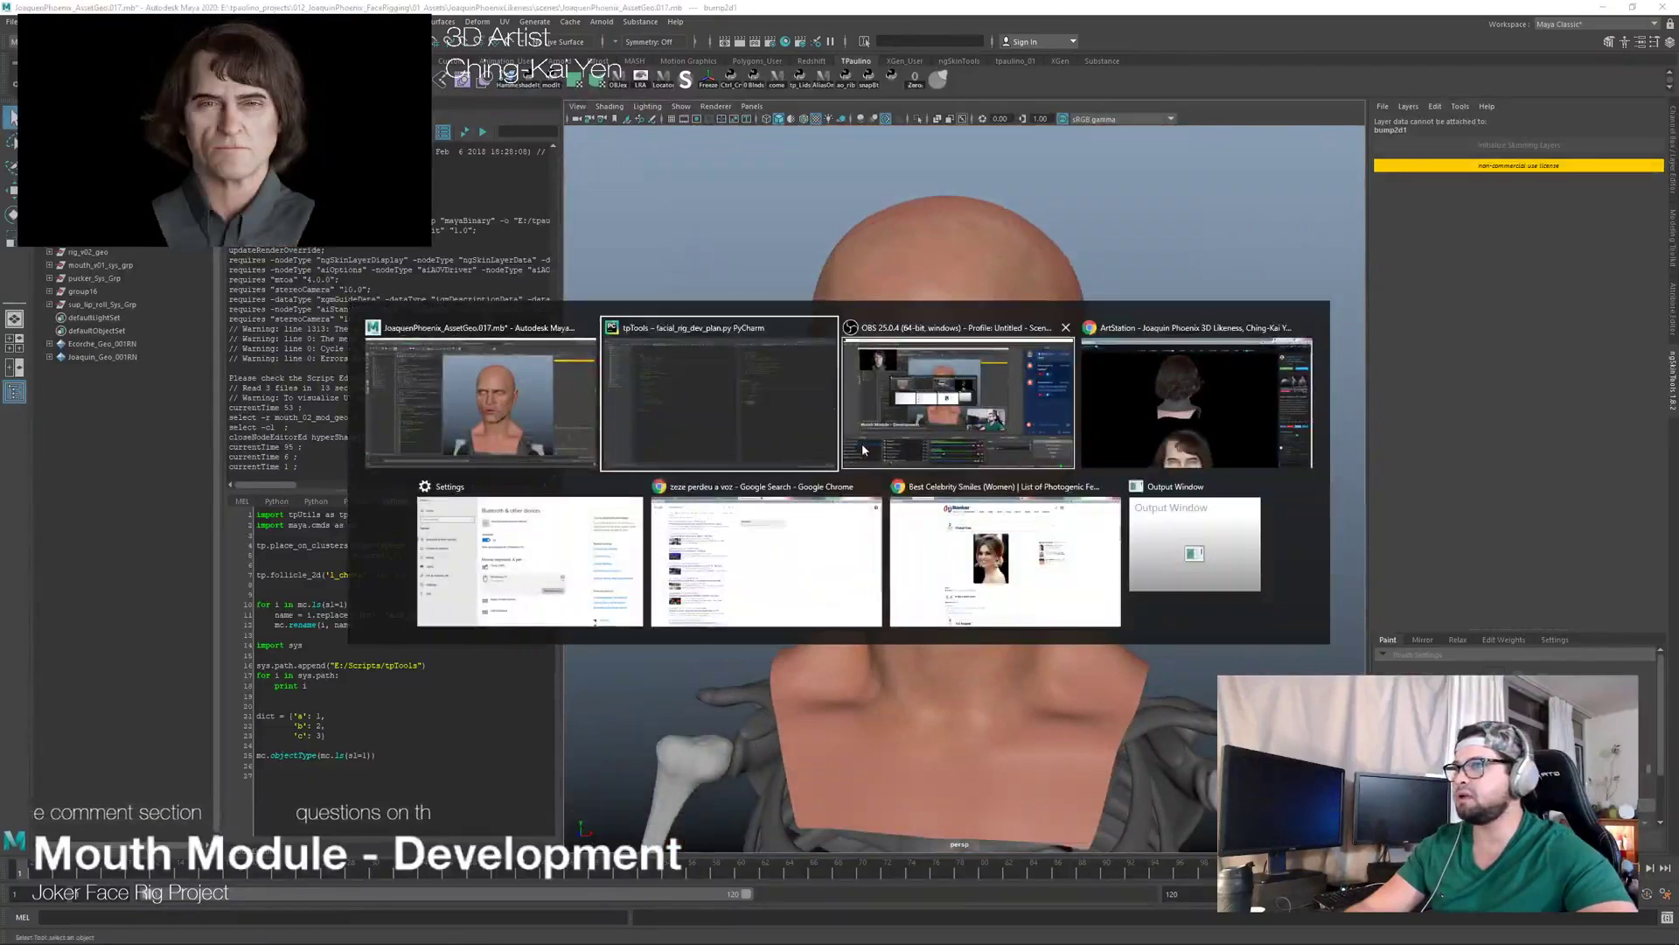
key(alt+Tab)
key(alt+Tab)
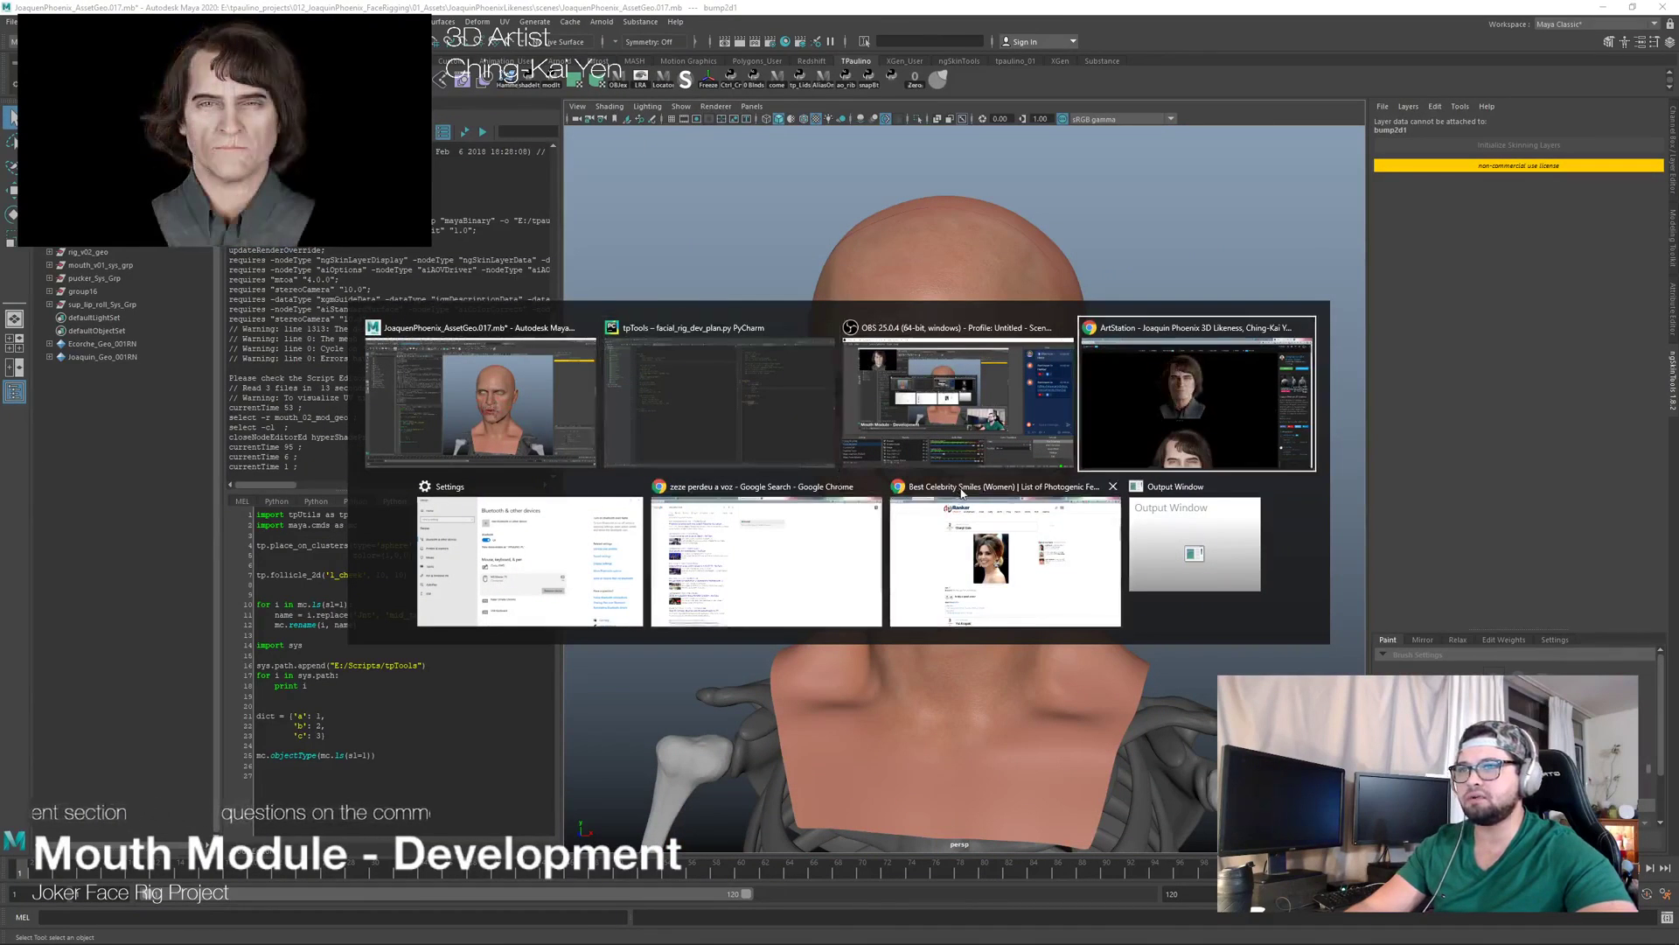
click(514, 439)
alt+drag(944, 478, 832, 480)
alt+right_drag(832, 480, 880, 469)
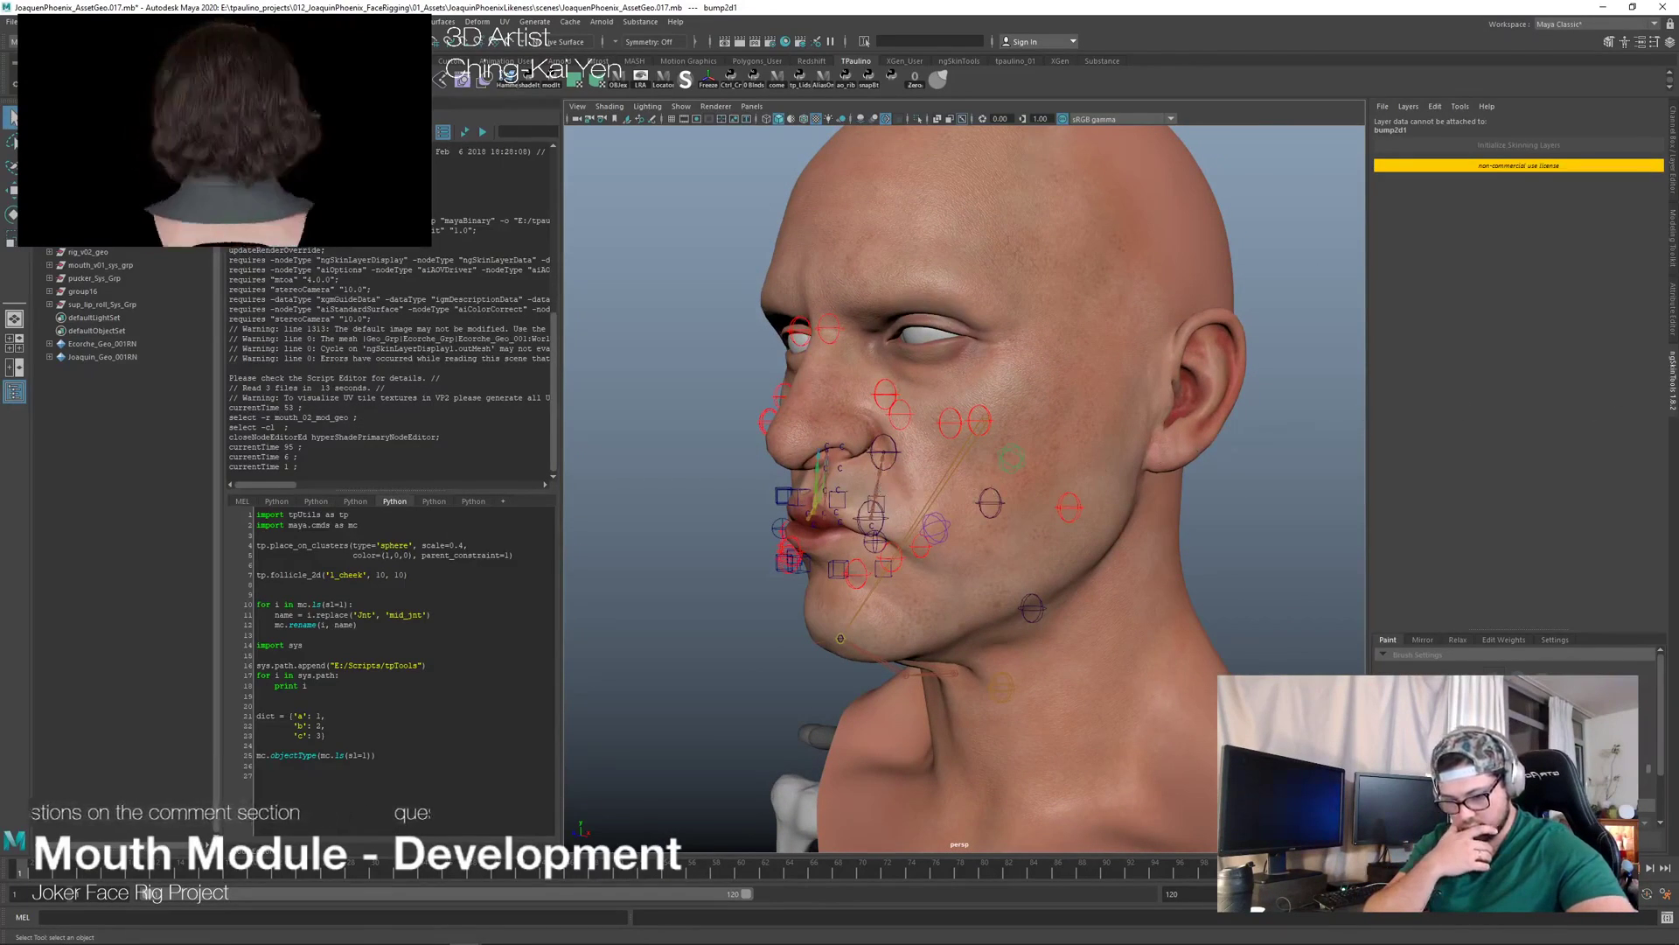
Step: Switch to the Restream dashboard in Chrome, check the Facebook live event, close its page, and return to the head in Maya
key(alt+Tab)
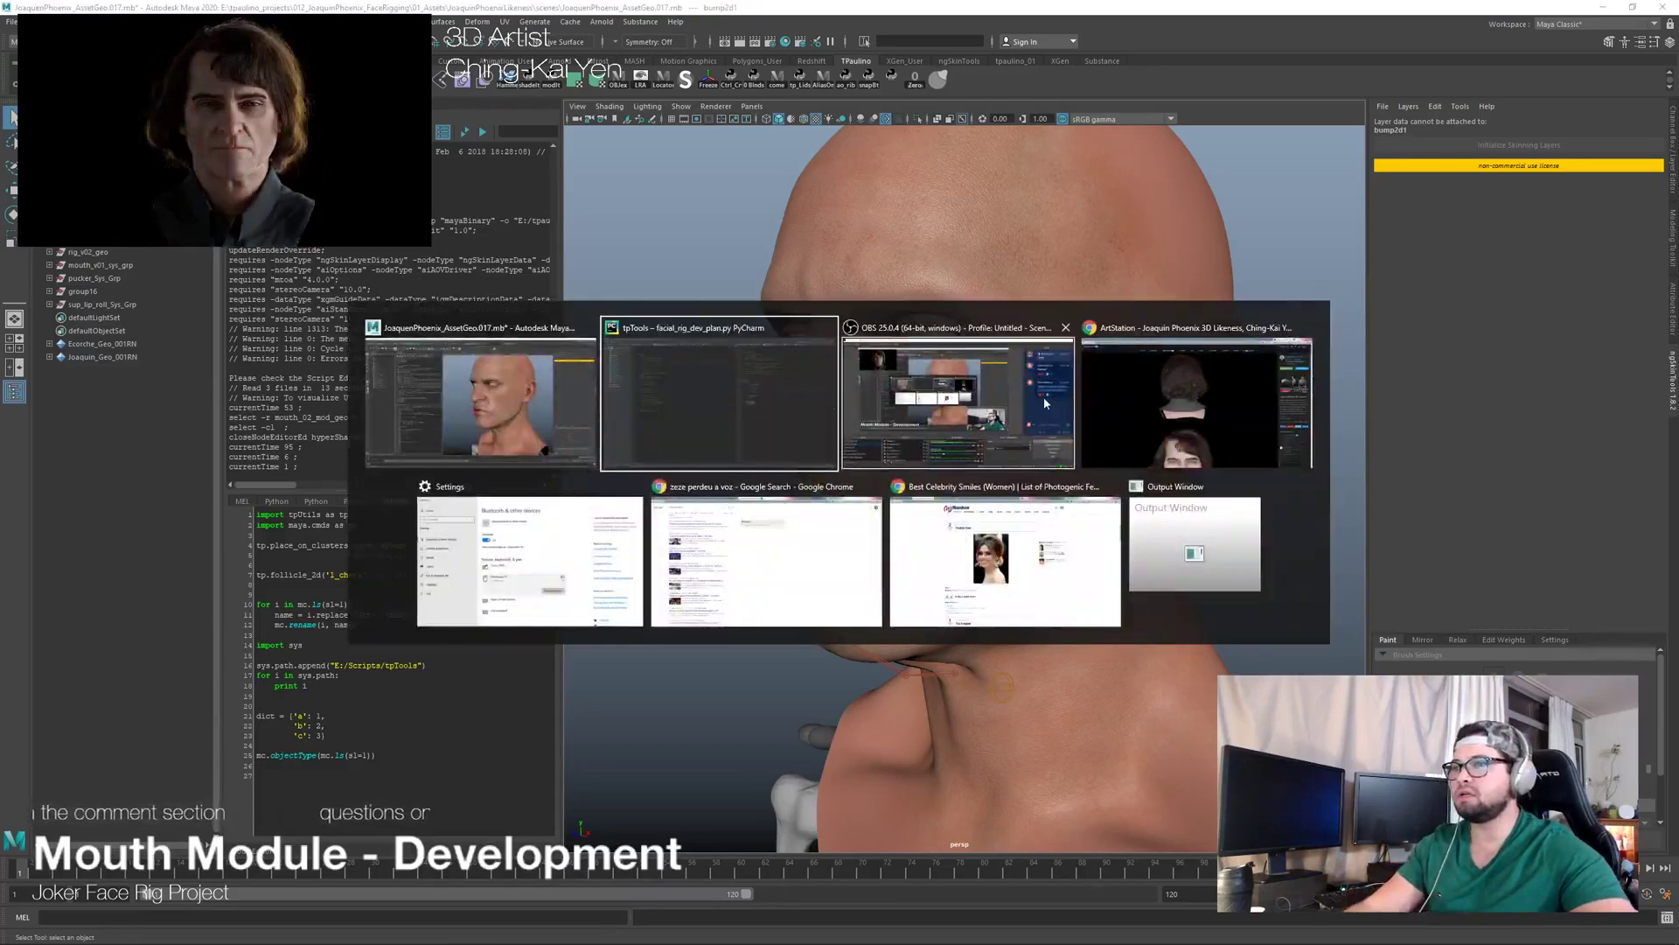
key(alt+Tab)
key(alt+Tab)
key(ctrl+shift+Tab)
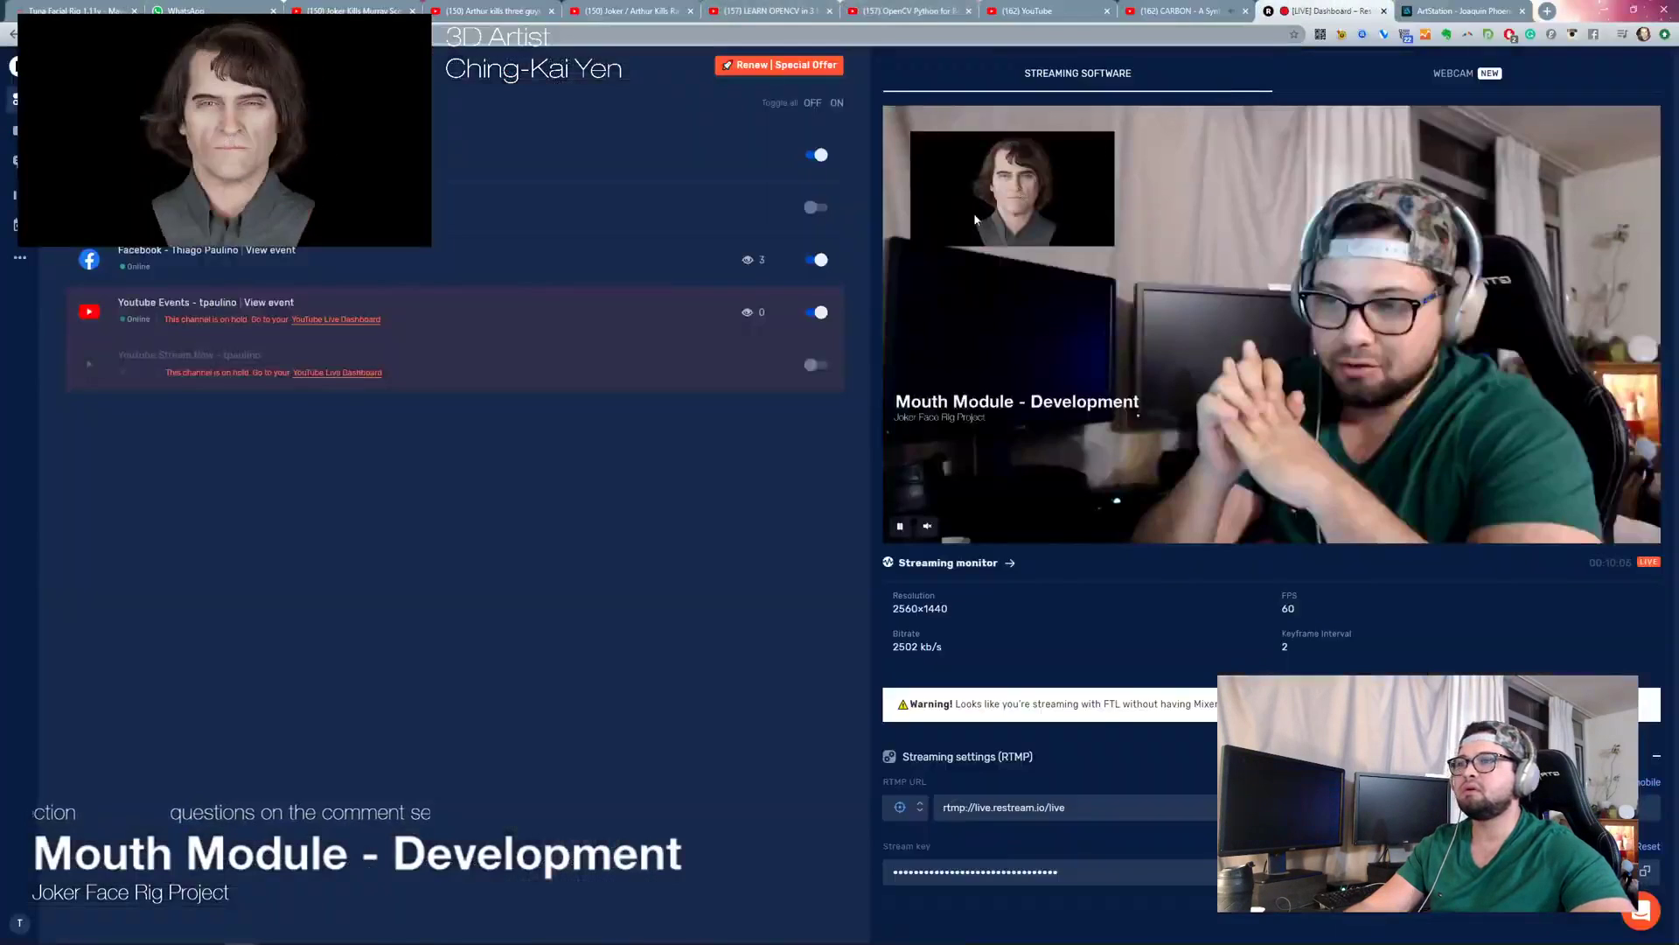
click(272, 252)
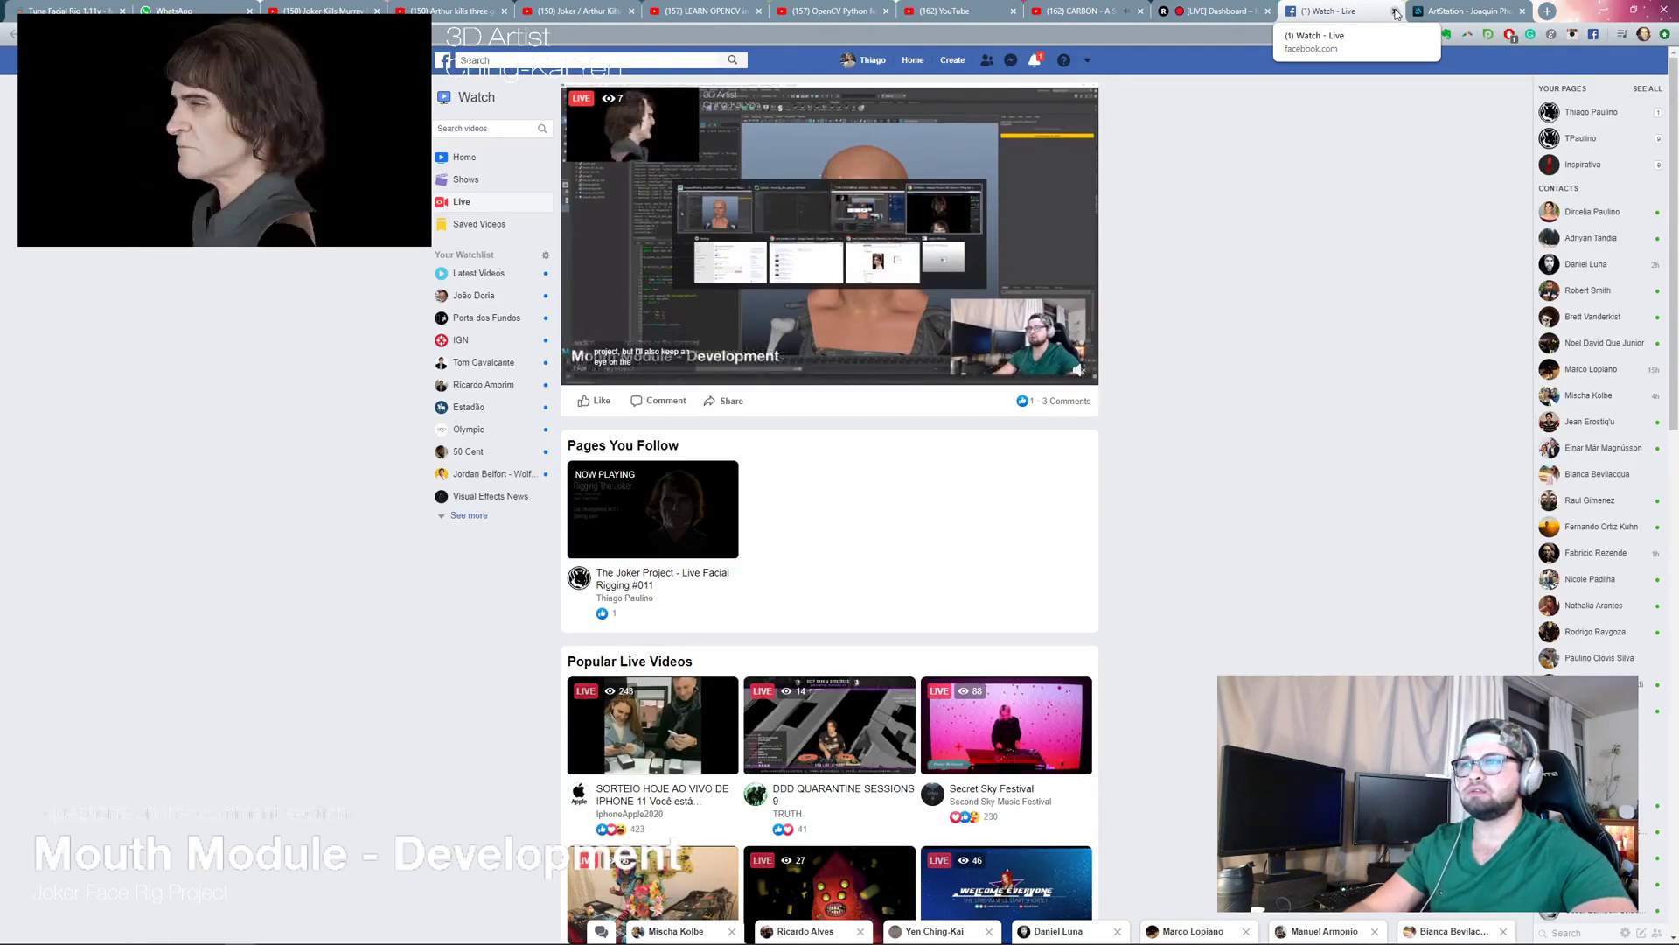
click(1394, 11)
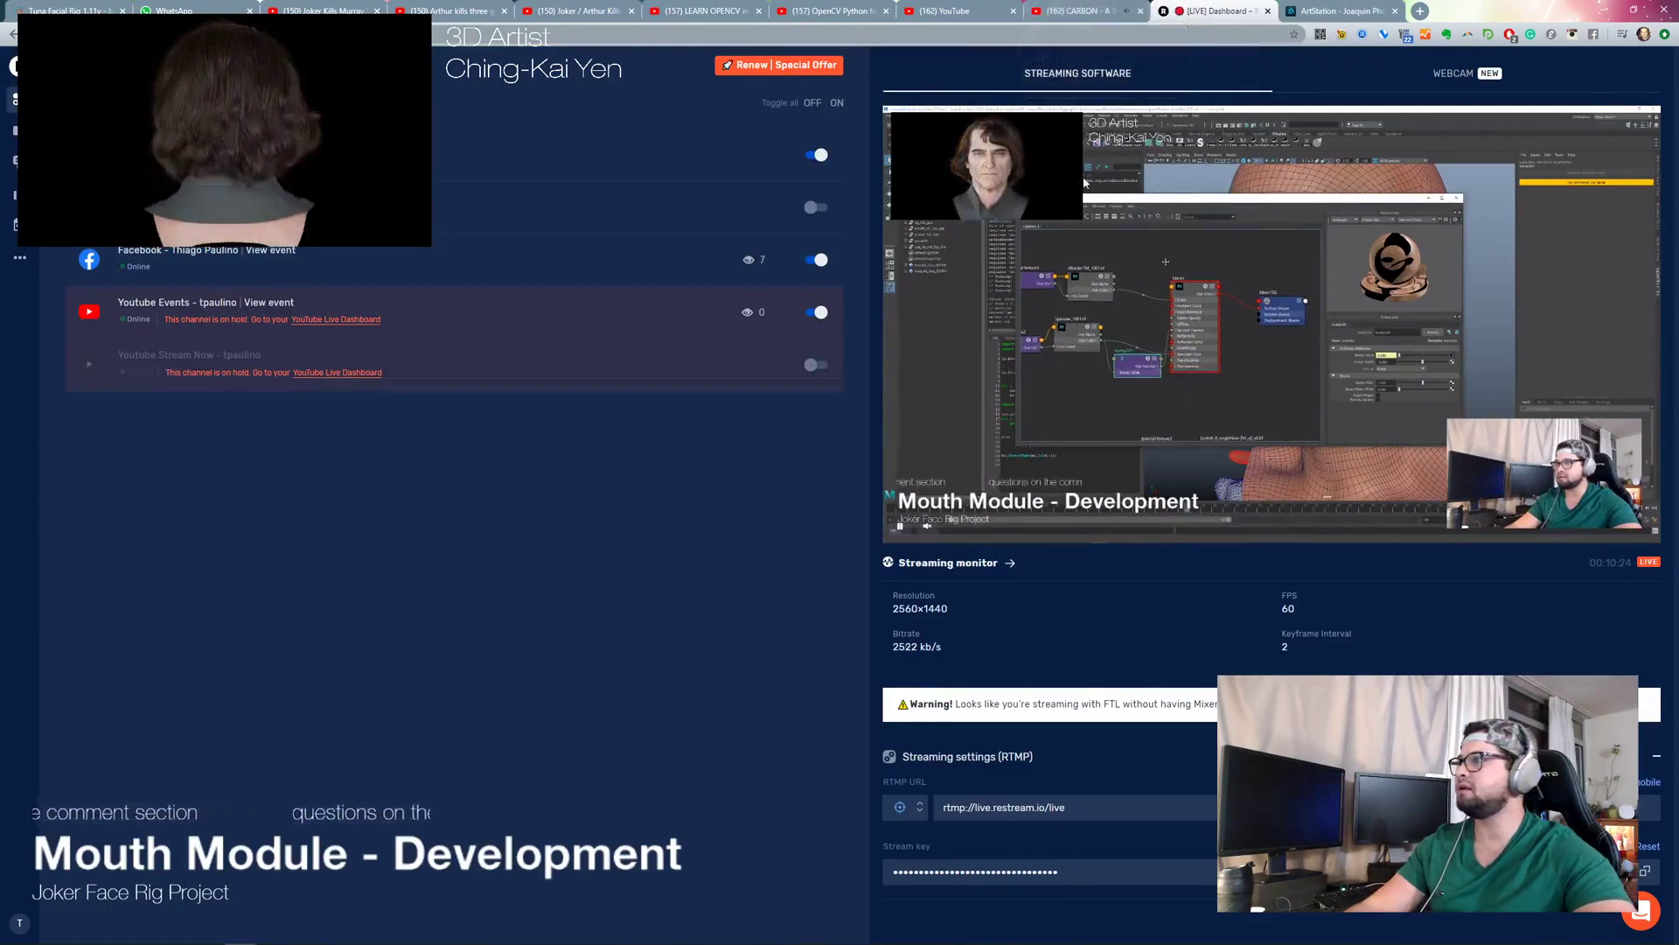
key(alt+Tab)
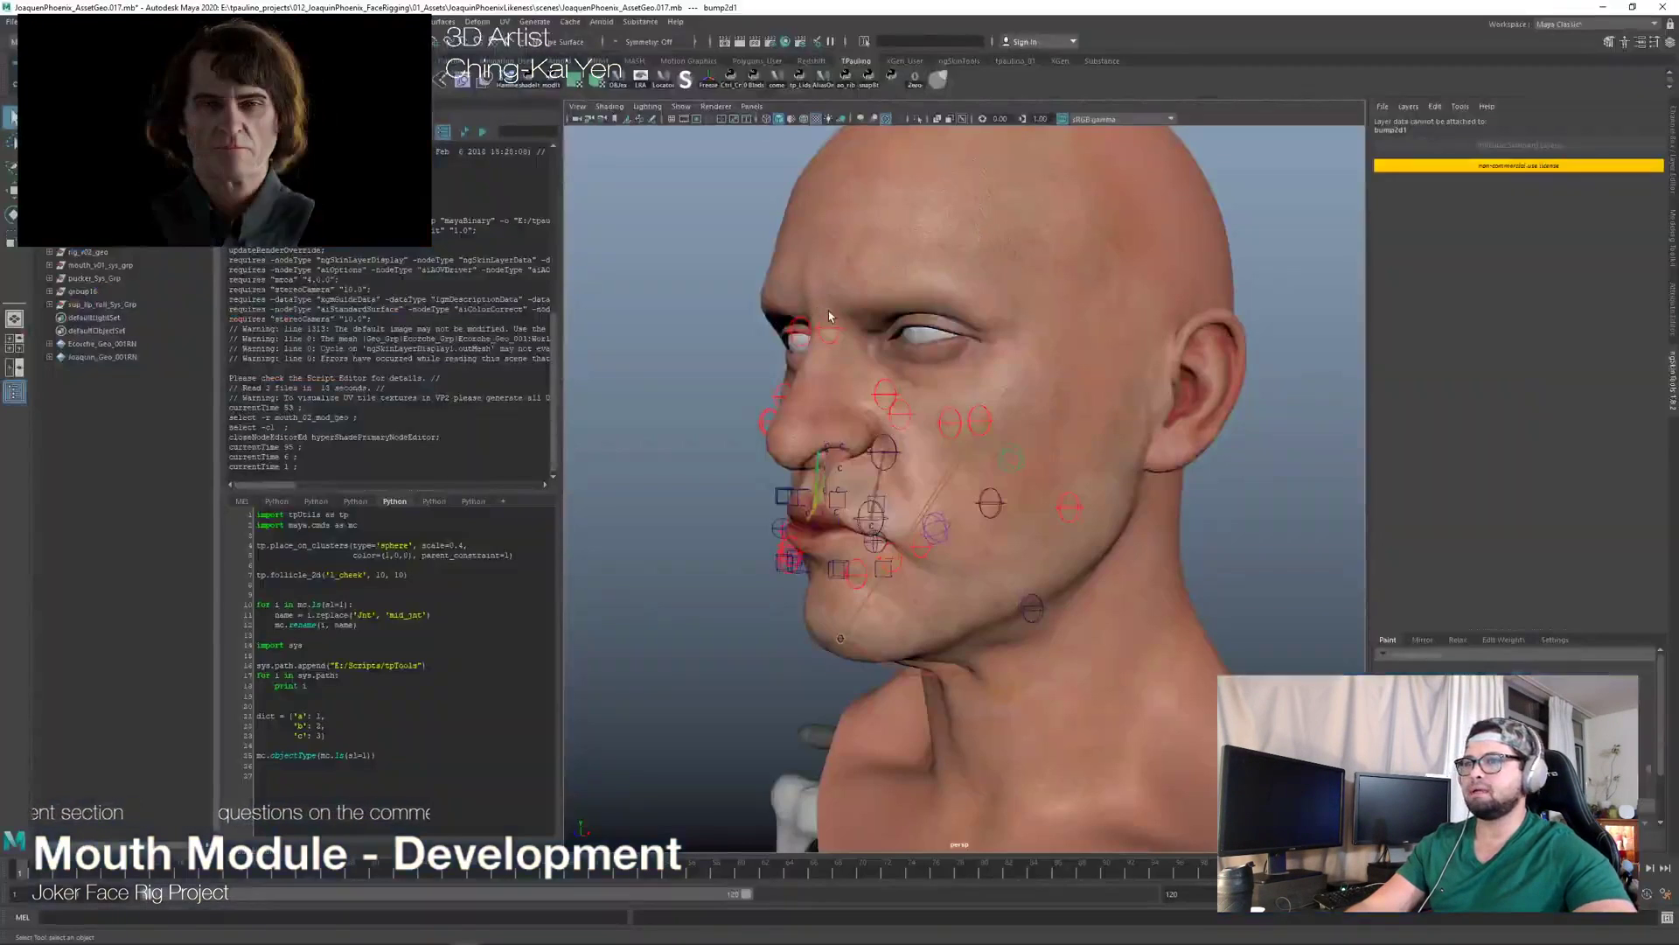
alt+drag(883, 333, 932, 311)
Step: Switch to Chrome, pause the CARBON synthwave mix on YouTube, and bring up the Joker Kills Murray Scene clip
key(alt+Tab)
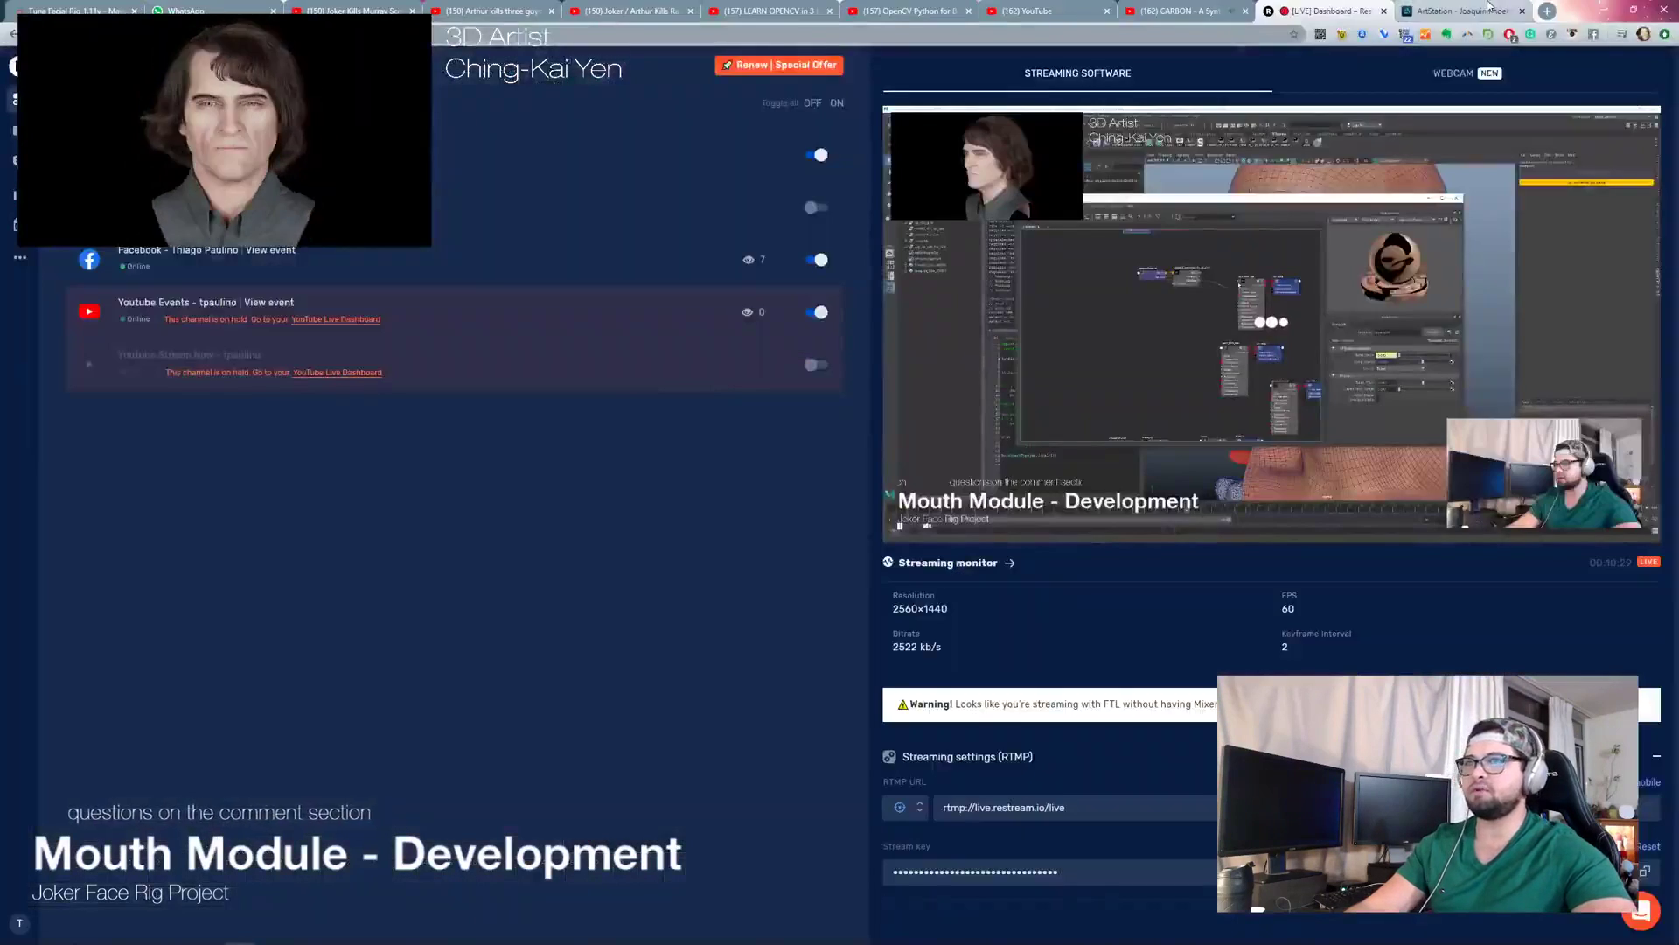
click(491, 12)
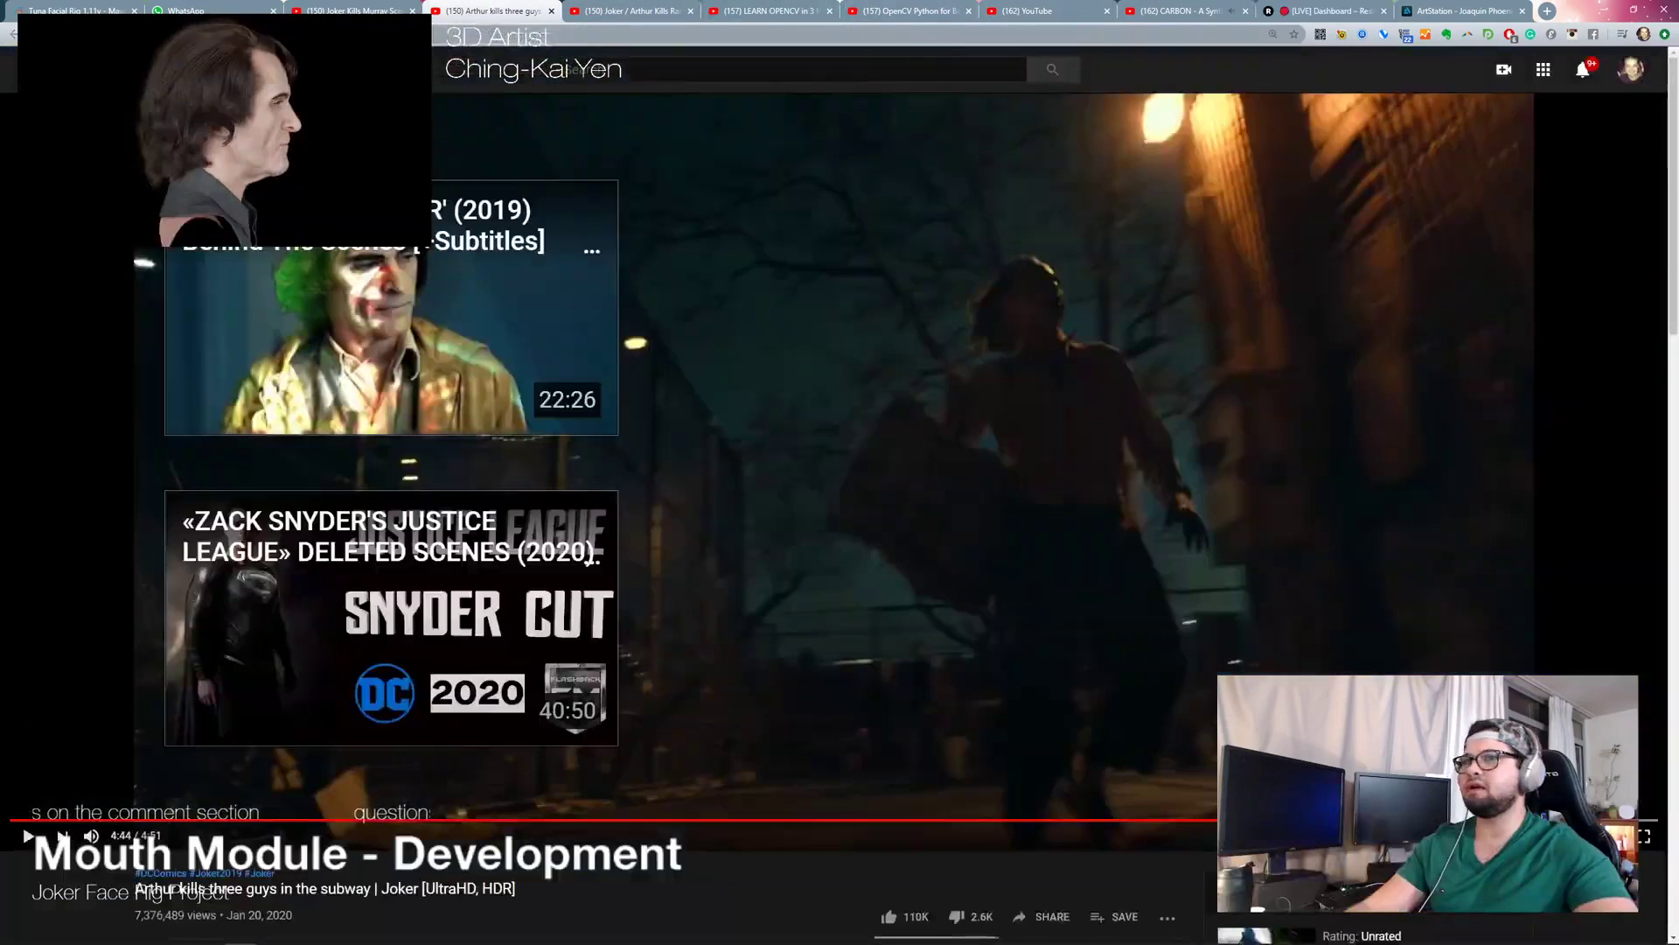
click(355, 9)
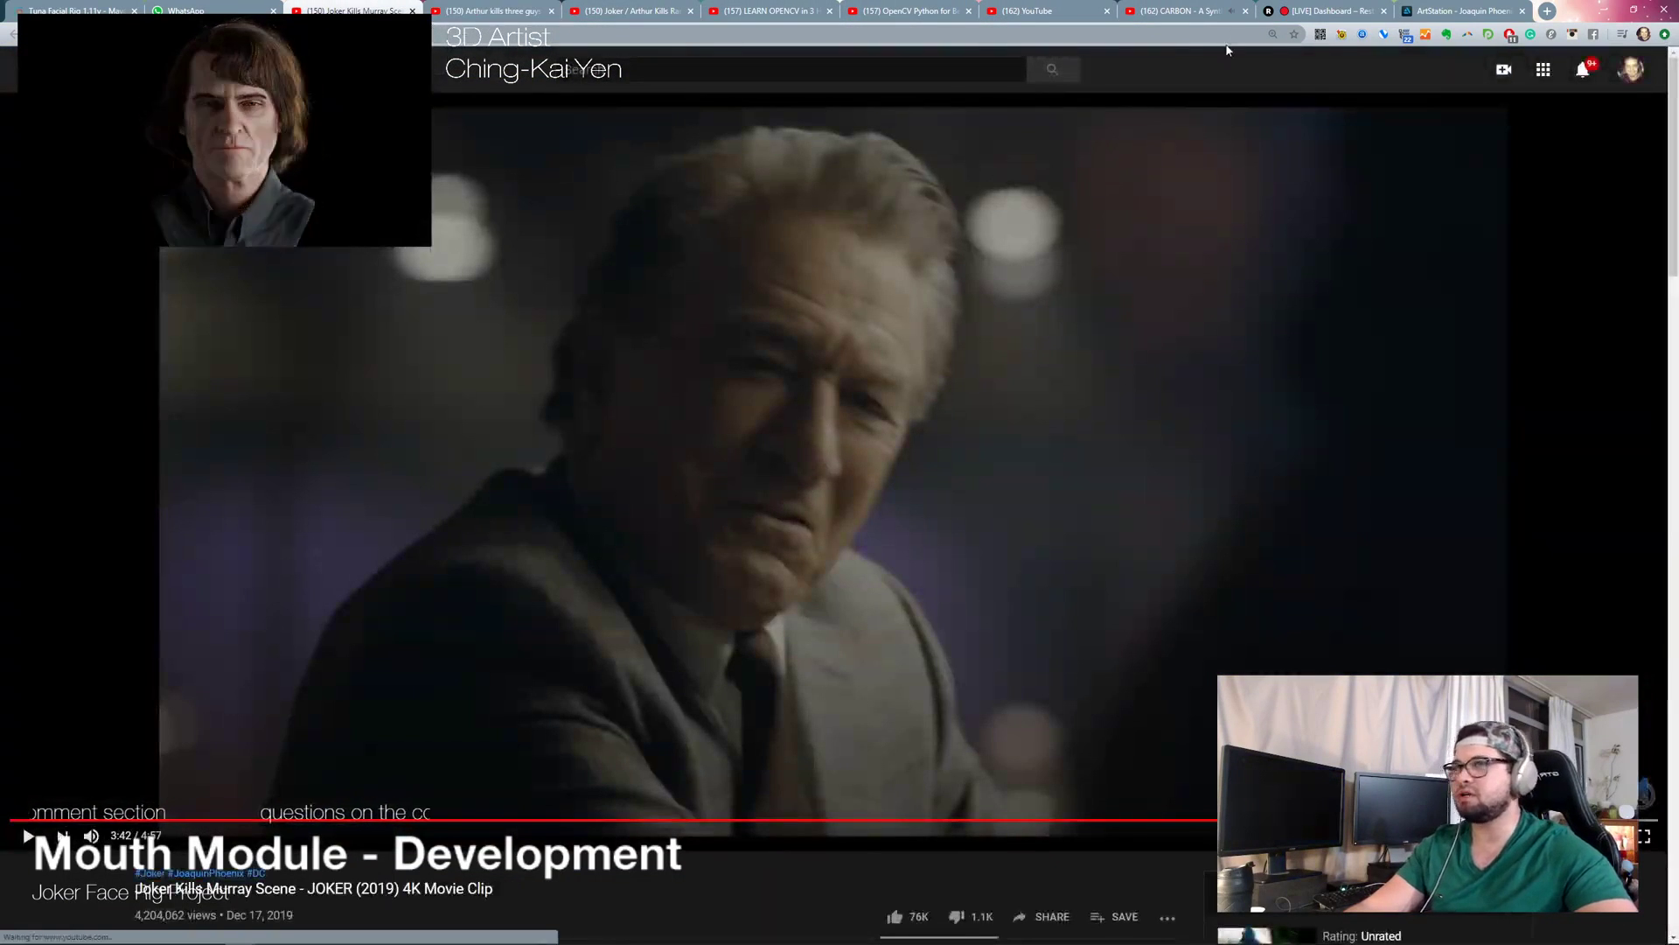
click(1333, 7)
click(1176, 10)
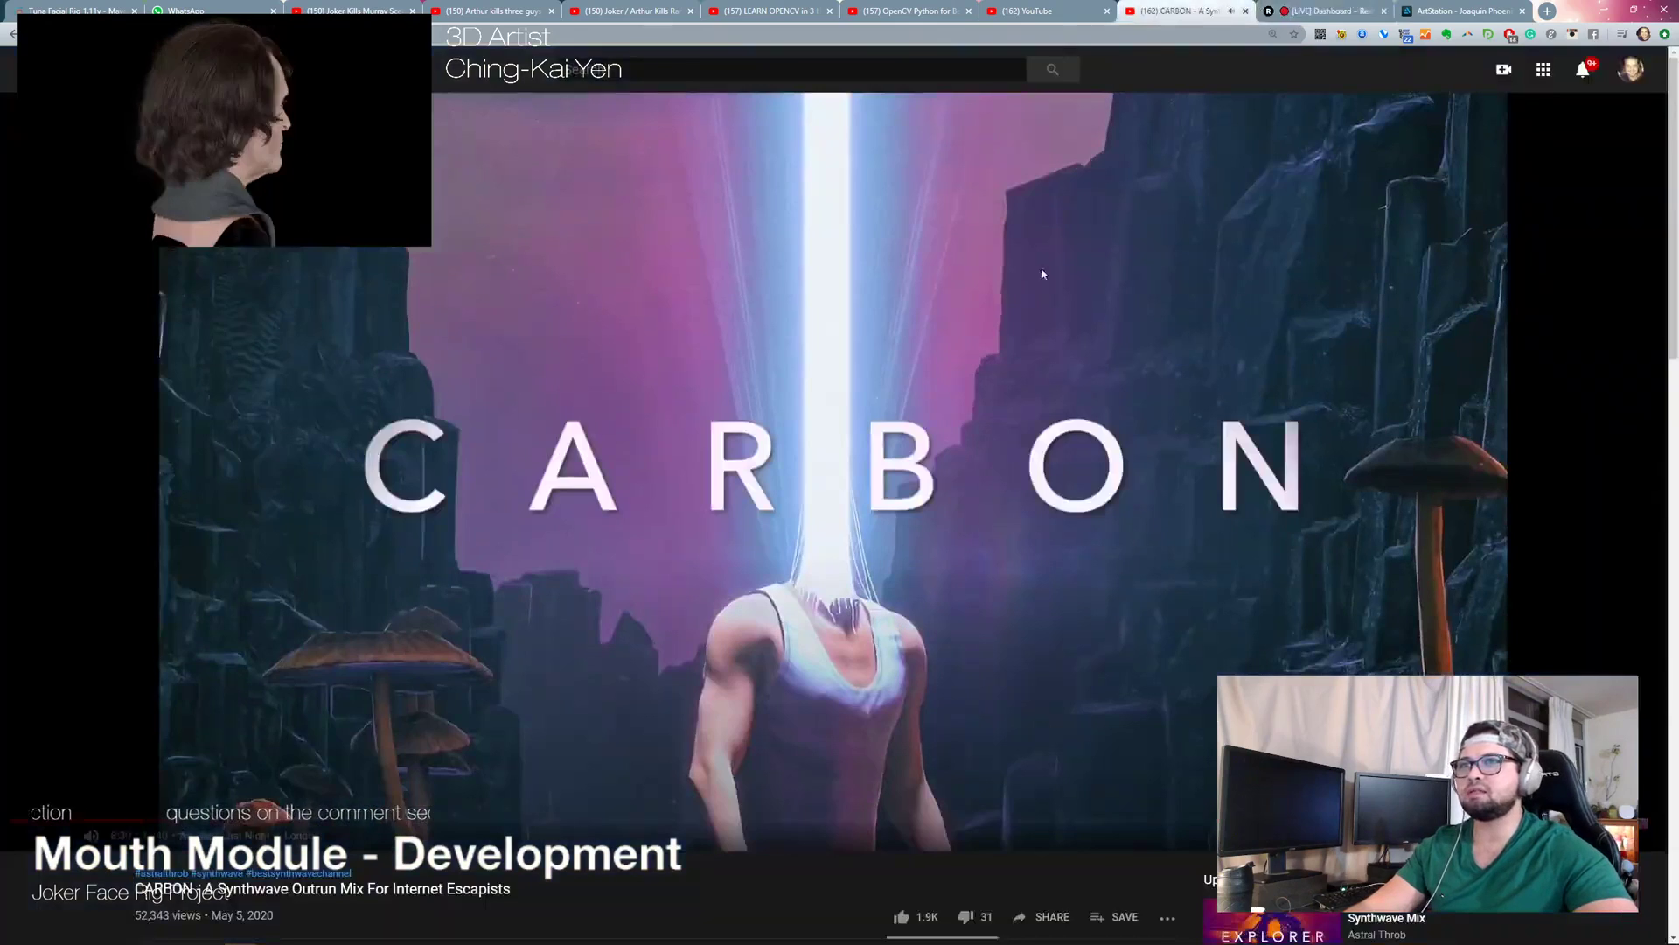
click(338, 7)
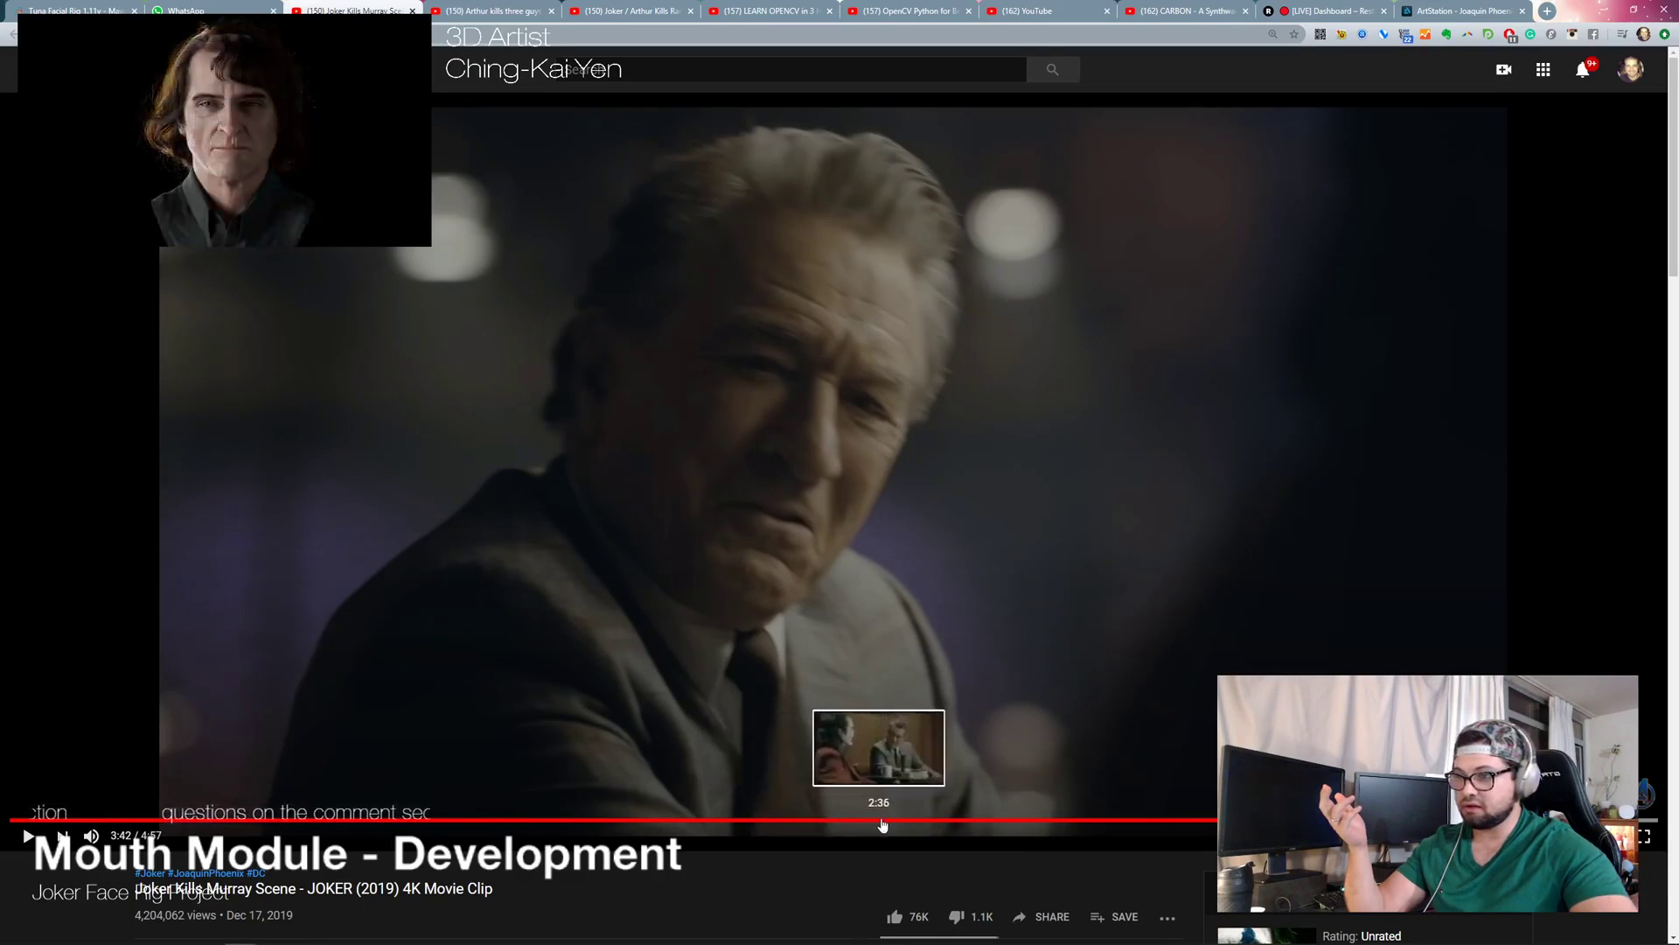
Step: Cue the clip to the talk-show dialogue at about 3:15, watch it full screen, and pause it at 4:01
right_click(932, 824)
click(857, 866)
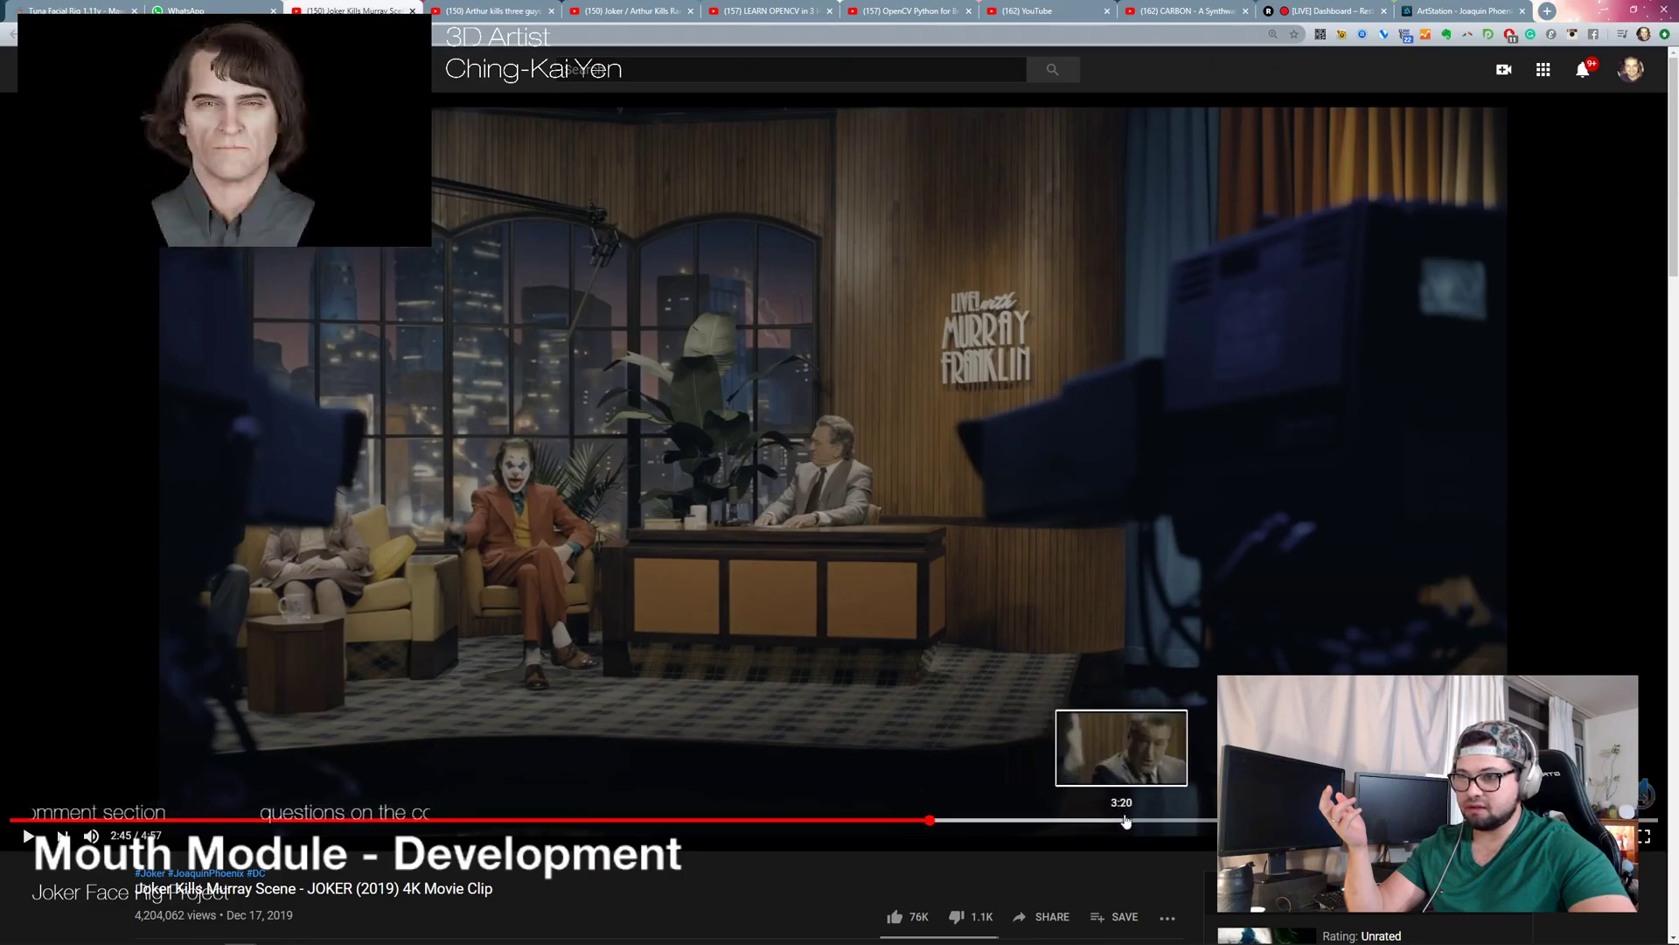
click(1096, 822)
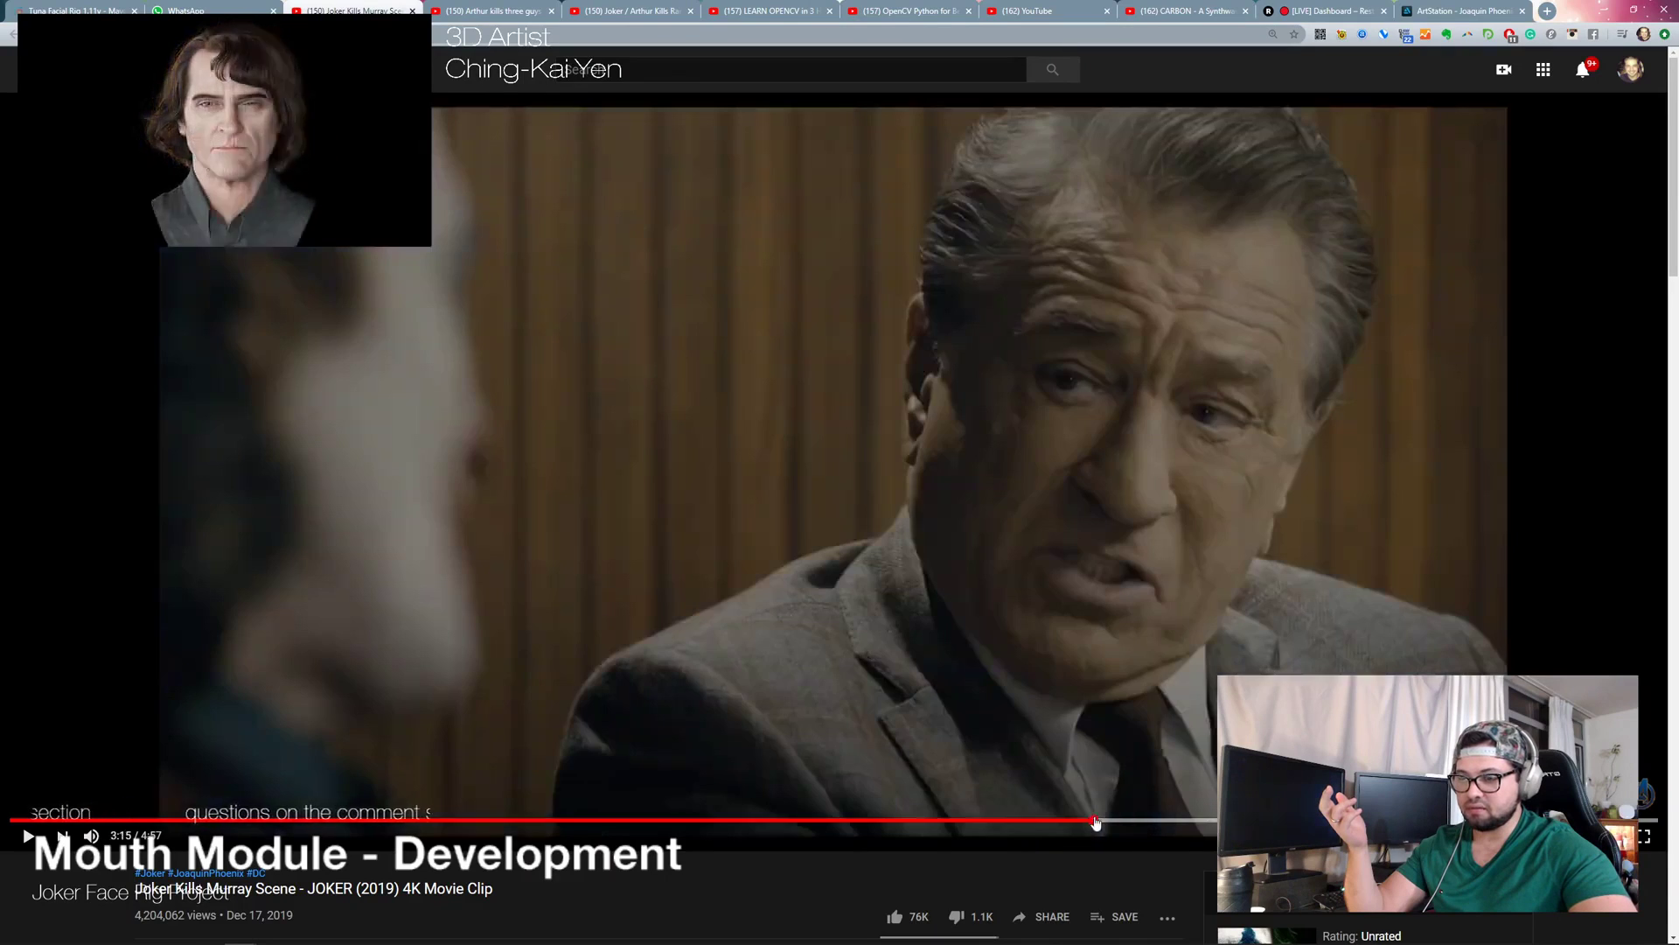
click(1080, 821)
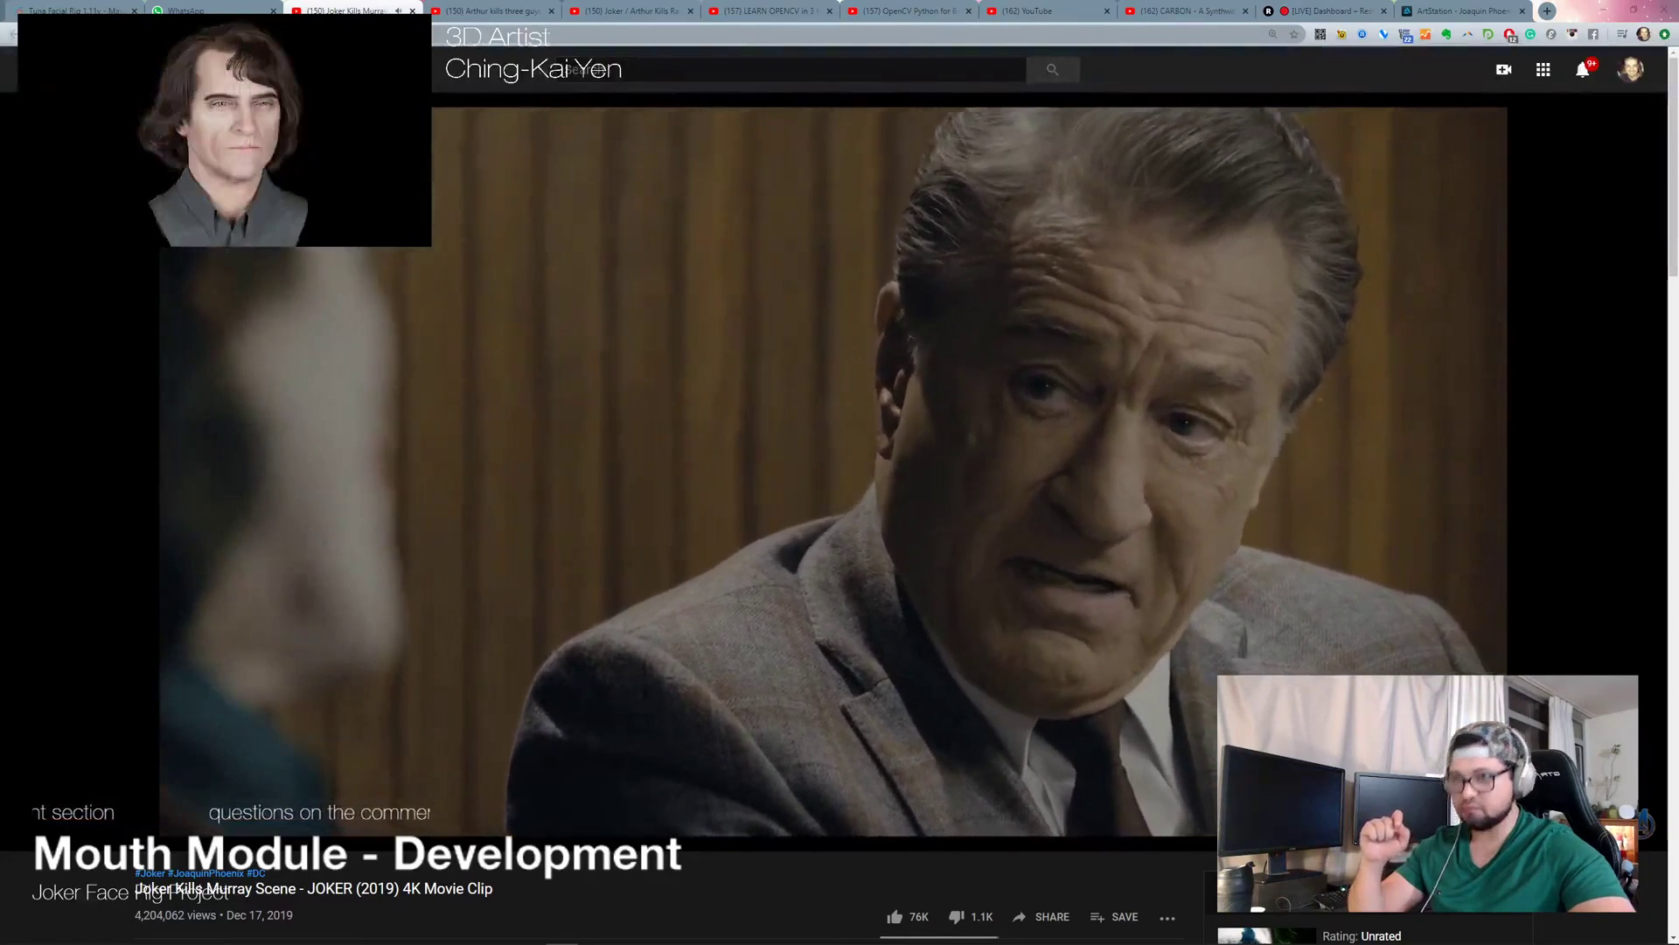
key(F11)
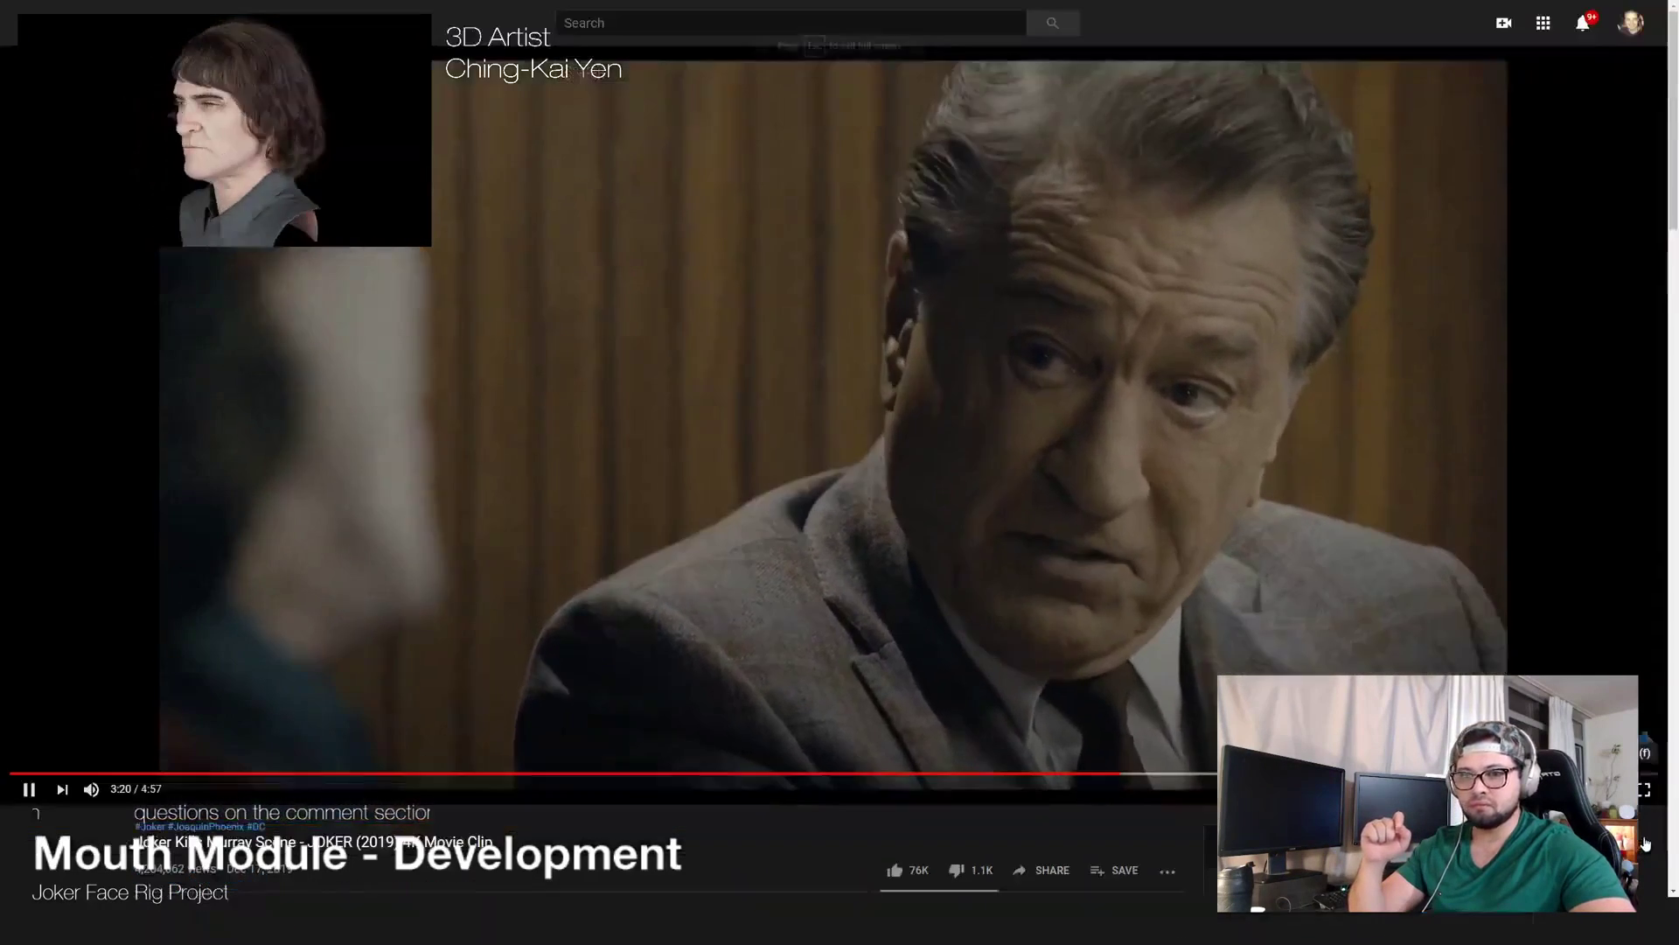
click(1644, 790)
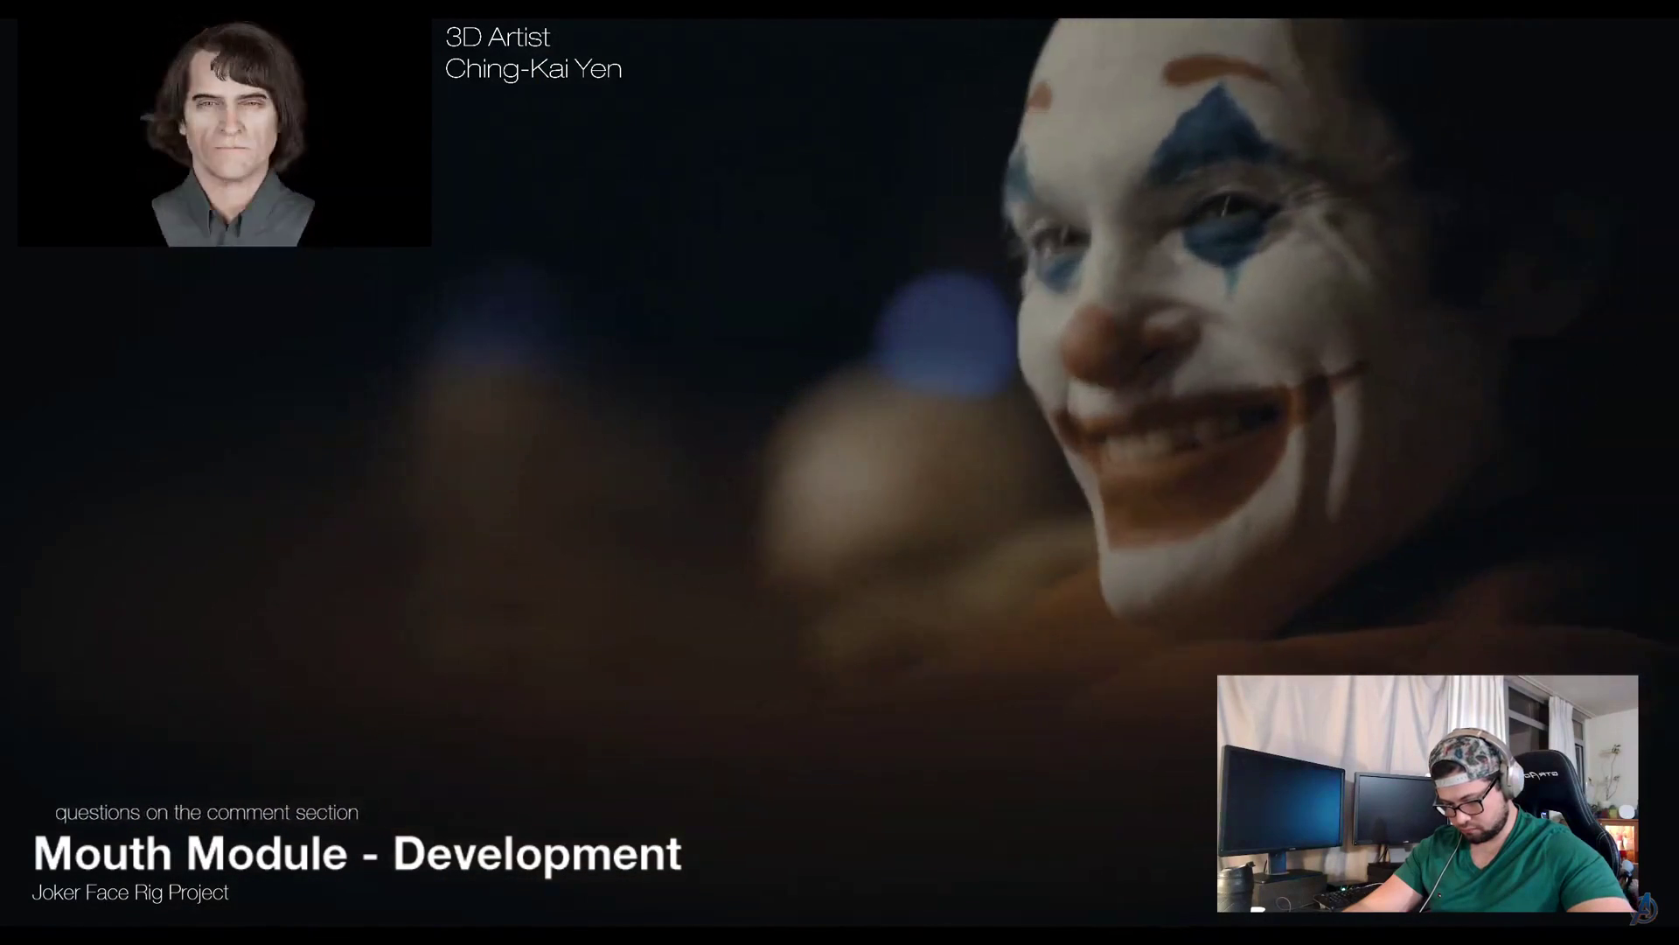
mouse_move(1102, 697)
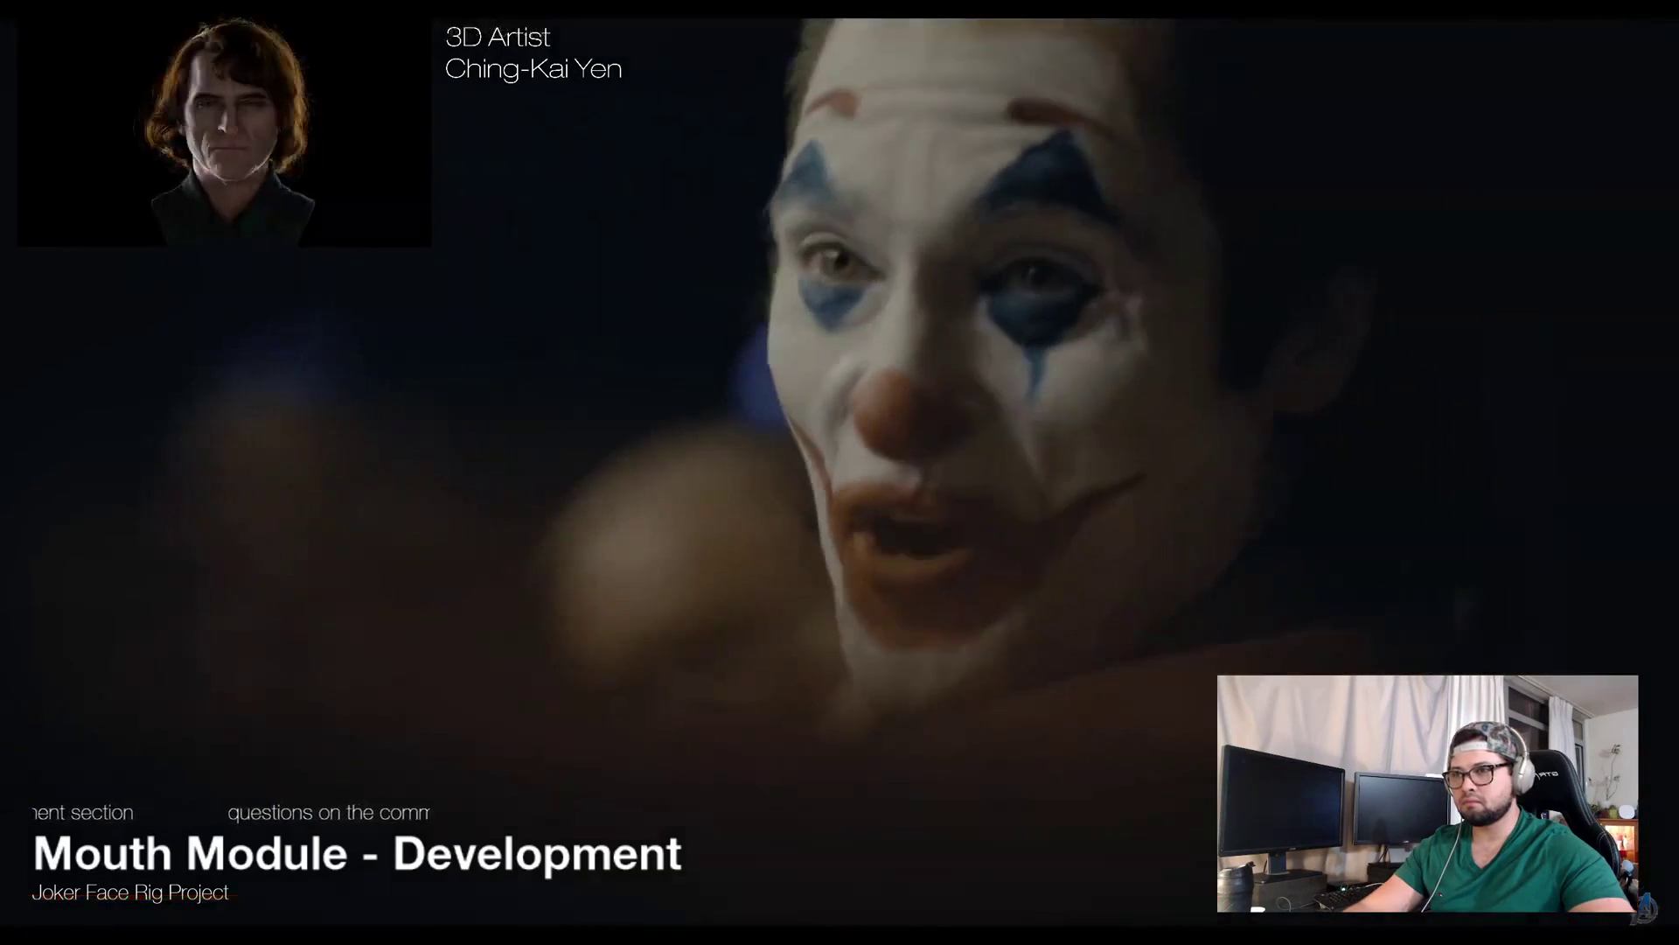
key(space)
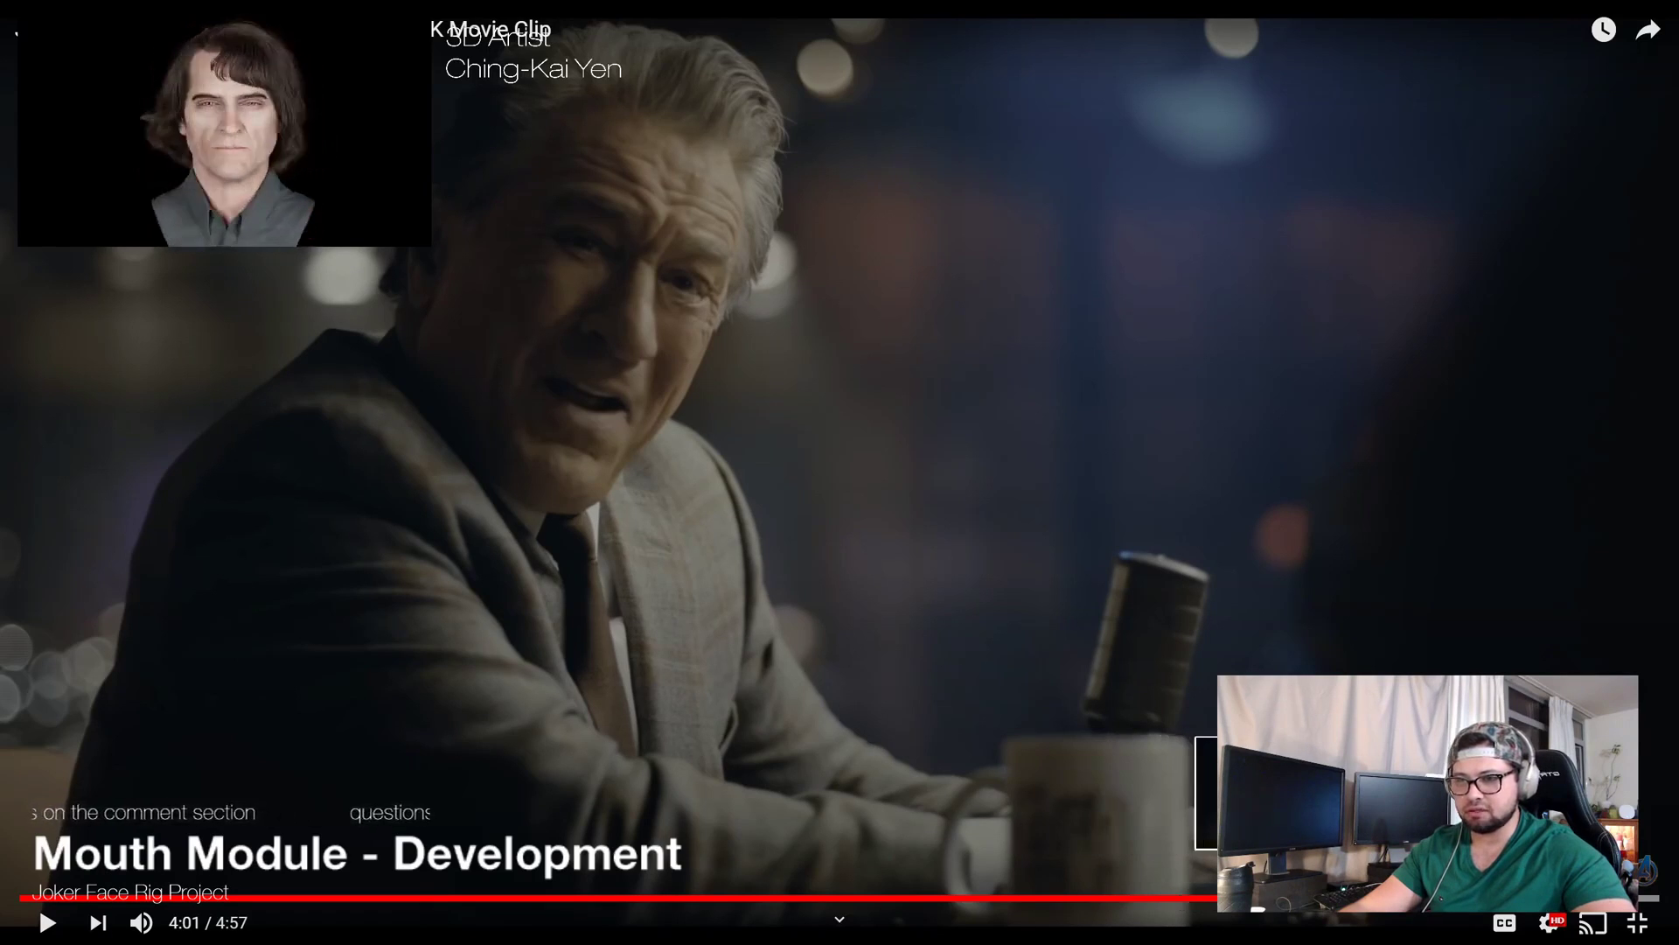
Step: Replay the clip from 3:15, step back through Joker's close-up, and pause it at 3:24 to study the mouth
click(1101, 901)
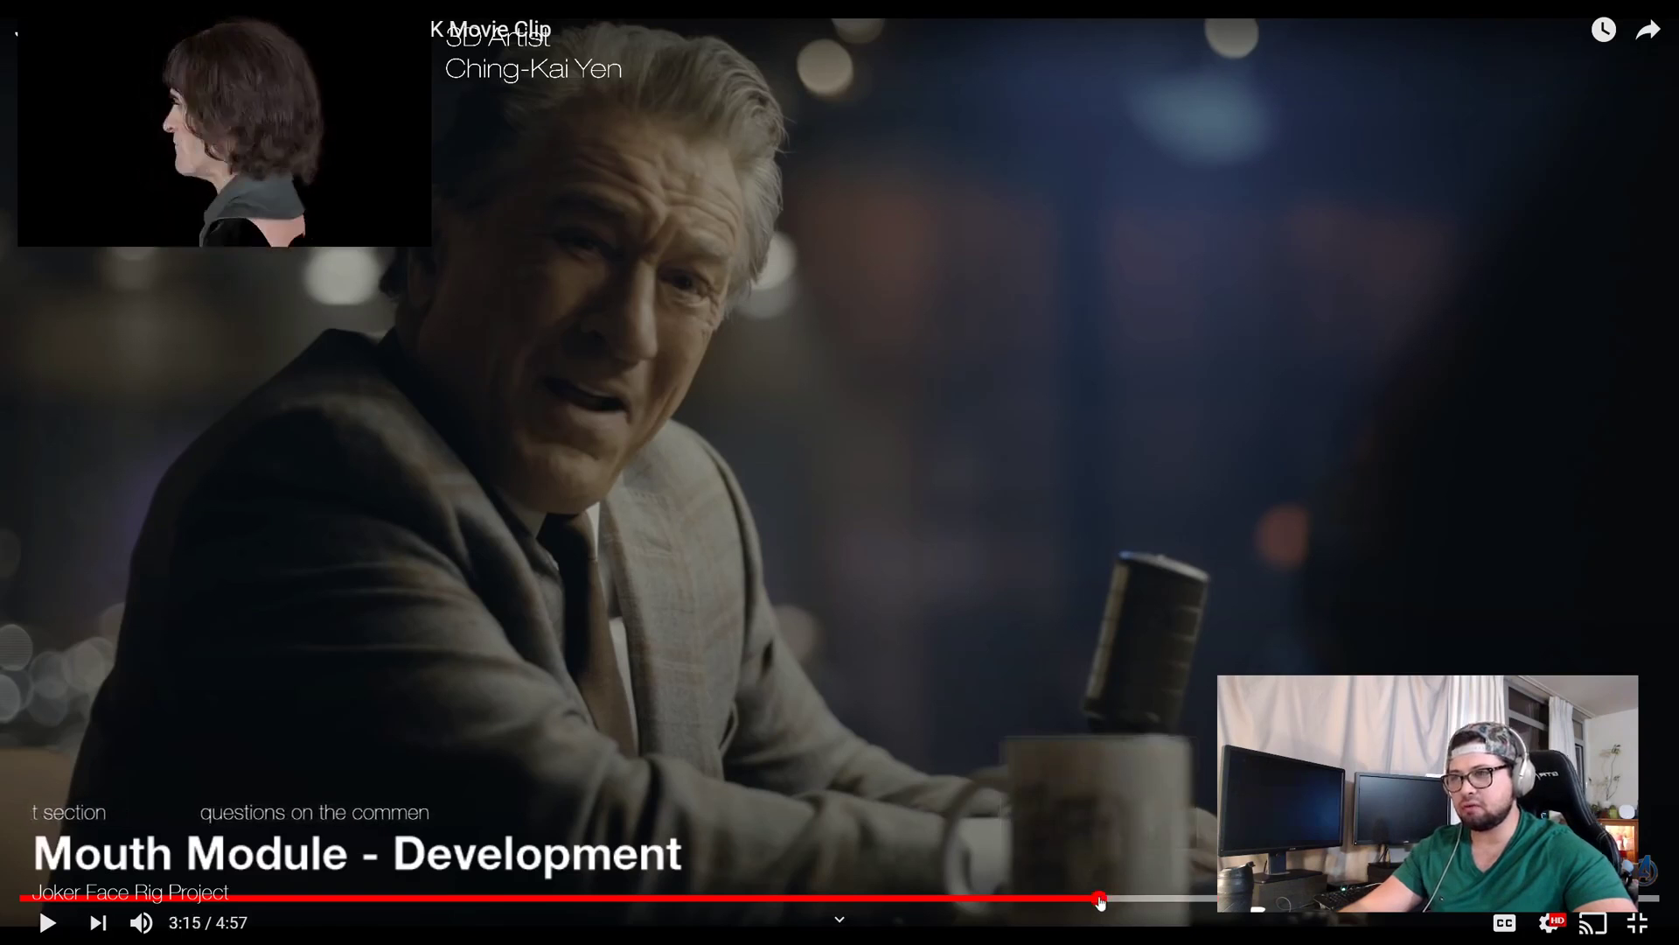
click(1131, 801)
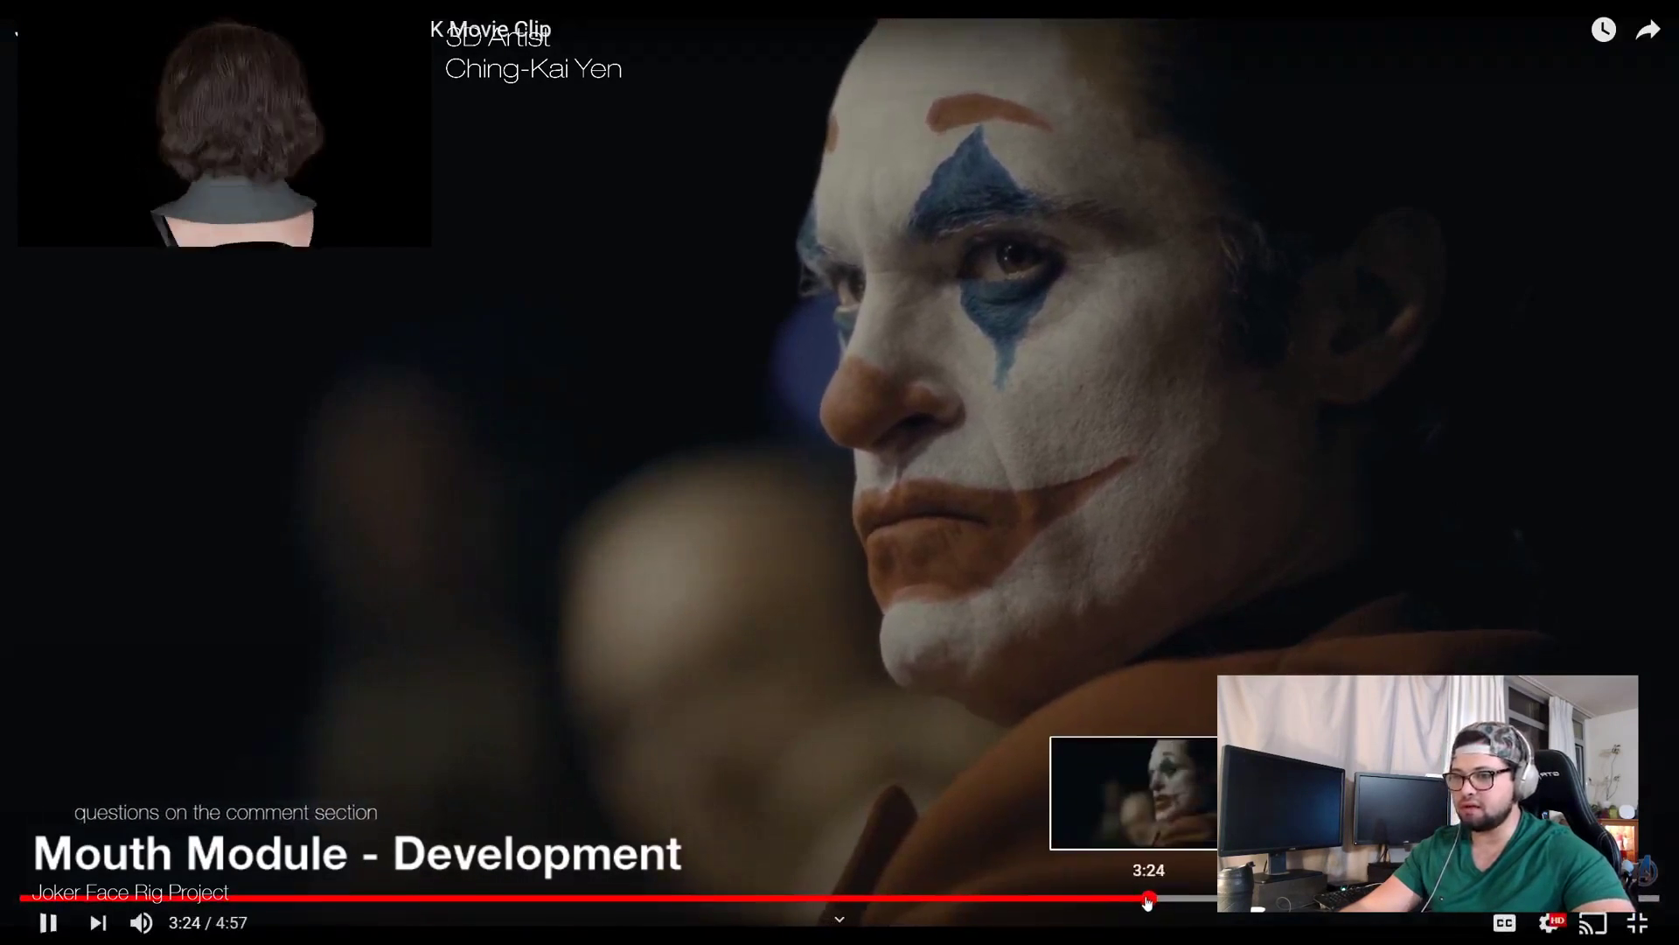
click(1131, 898)
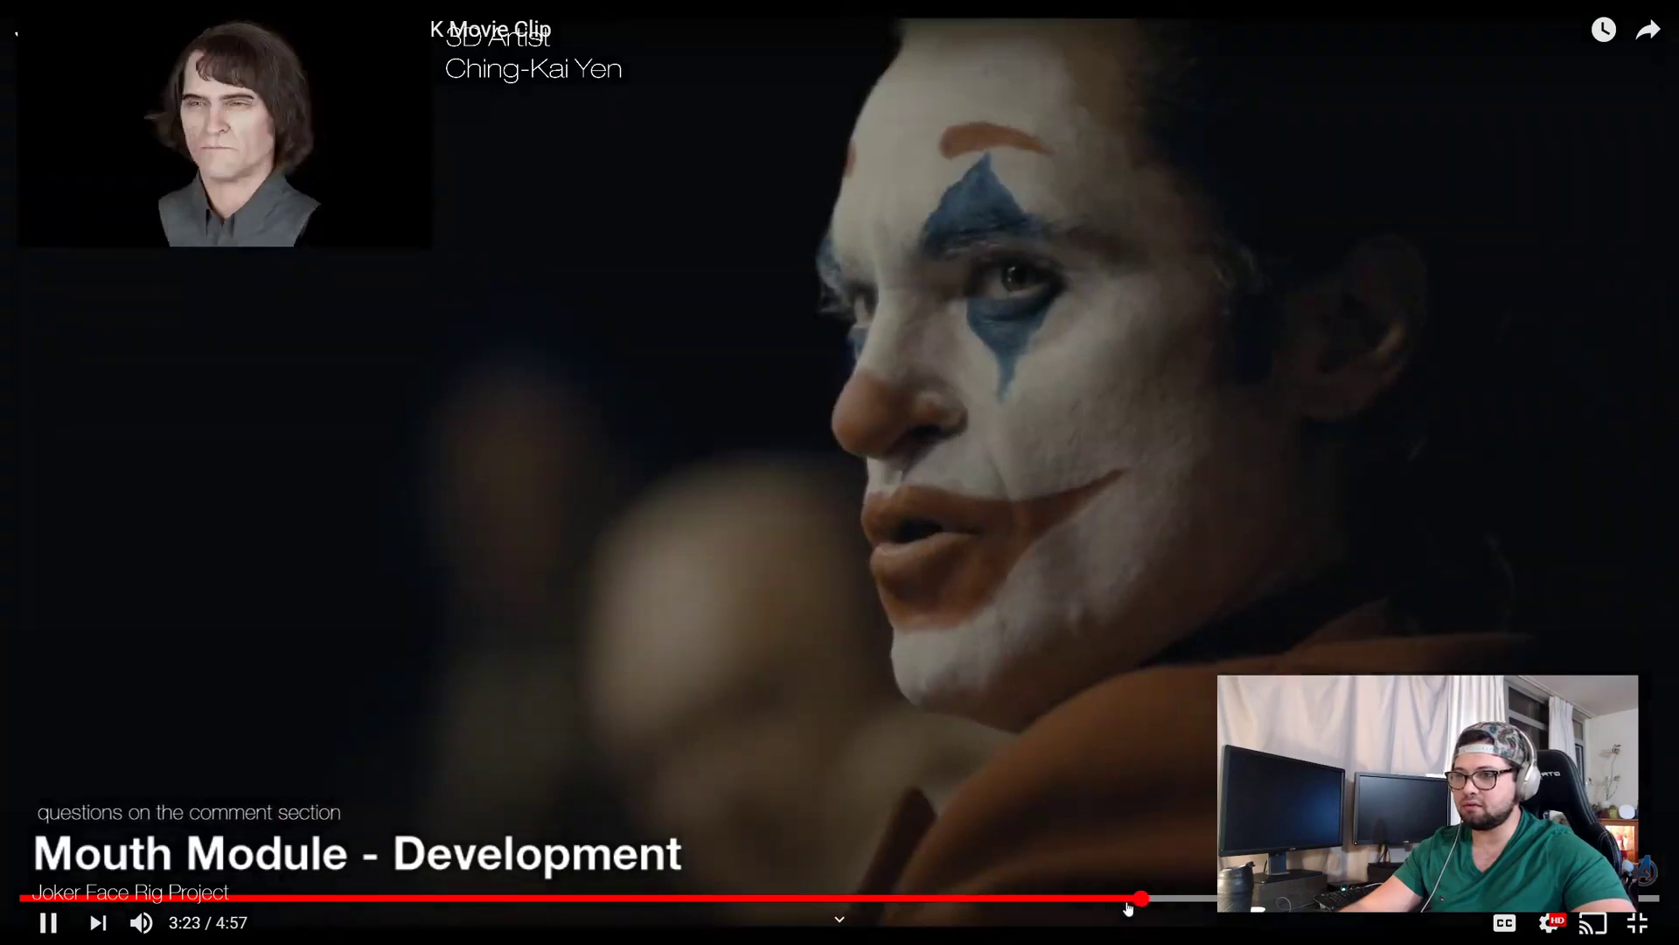
click(1118, 898)
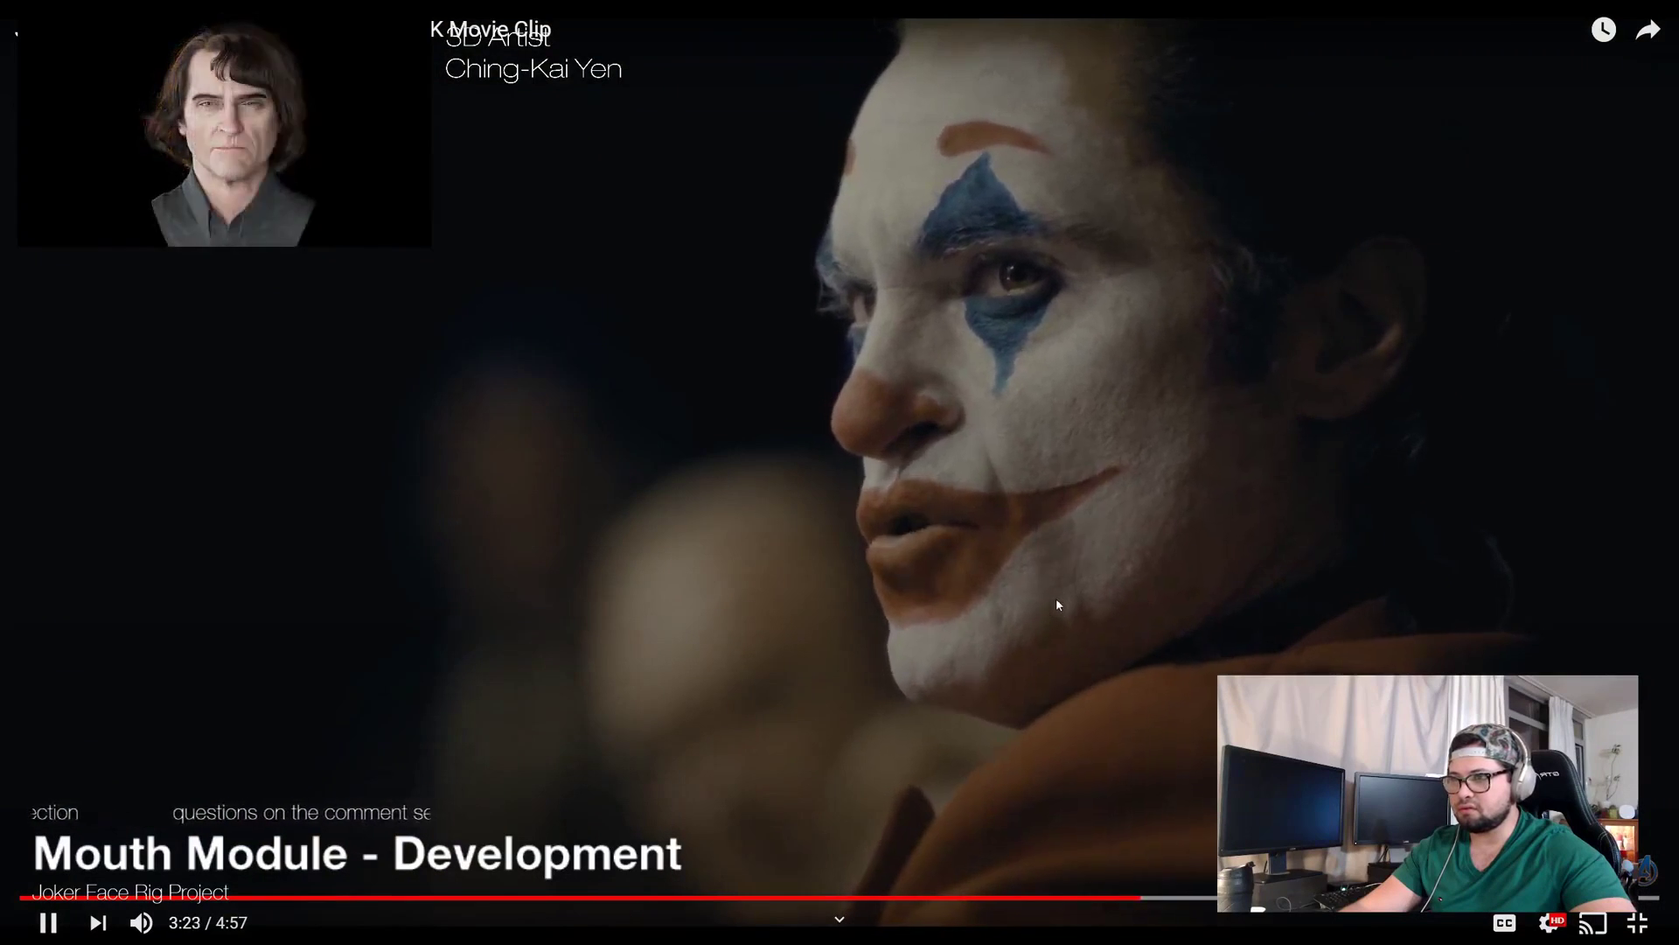
click(1020, 579)
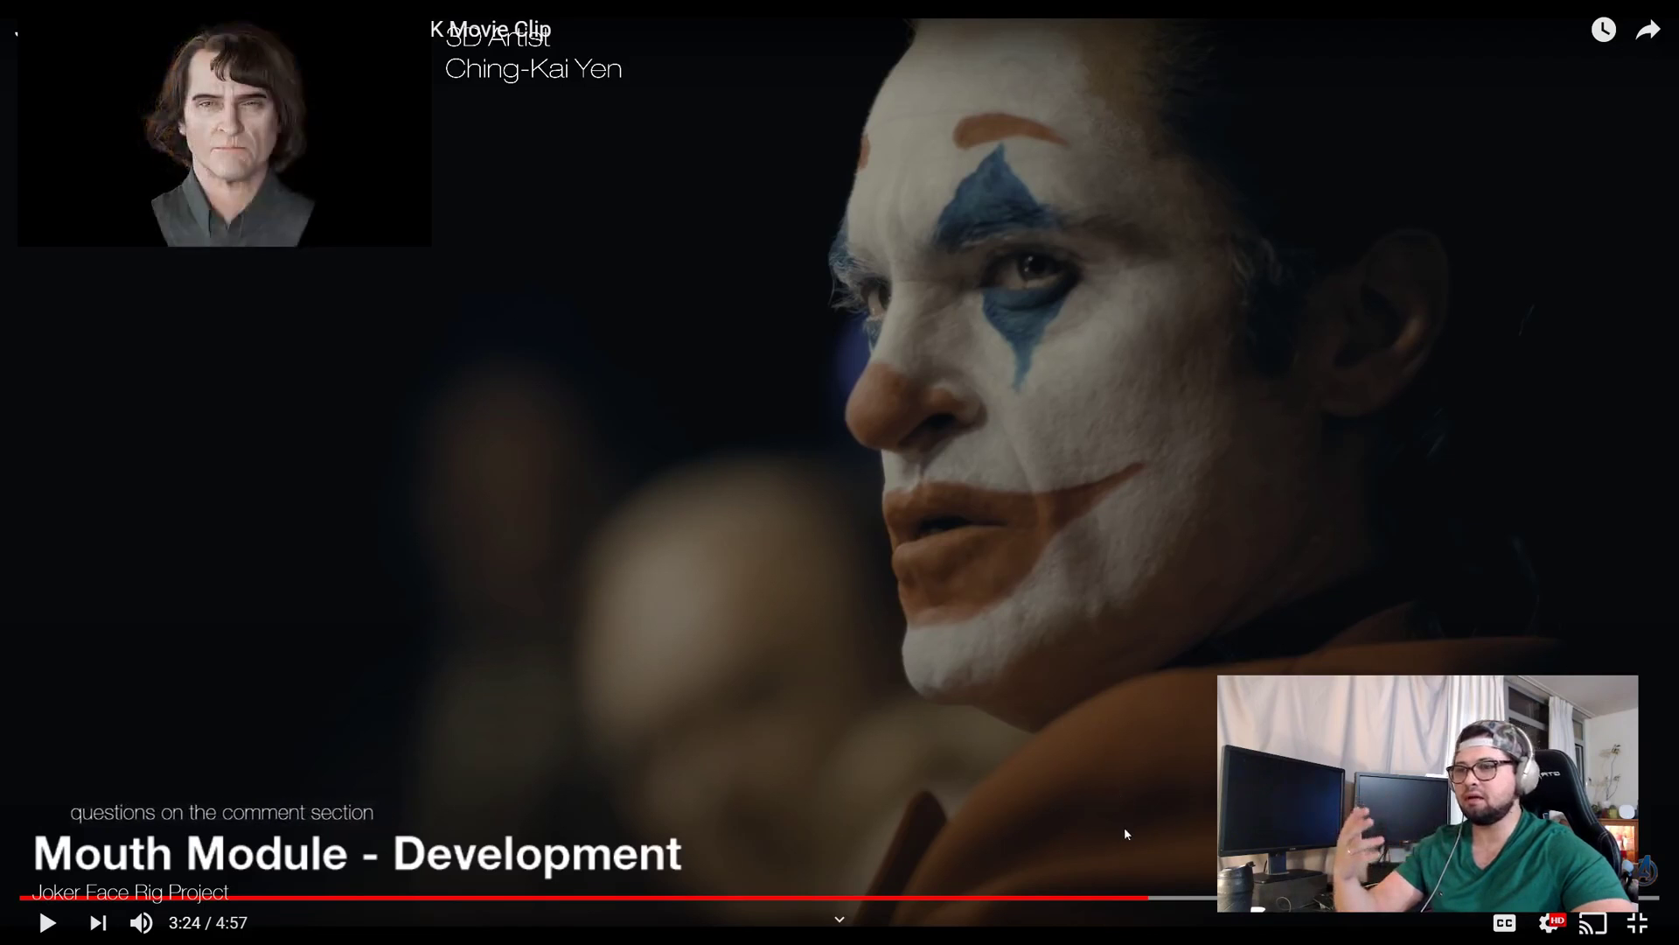
Step: Replay short passages of Joker's close-up around 3:22 and 3:29, pausing to examine the lip shapes
click(1115, 899)
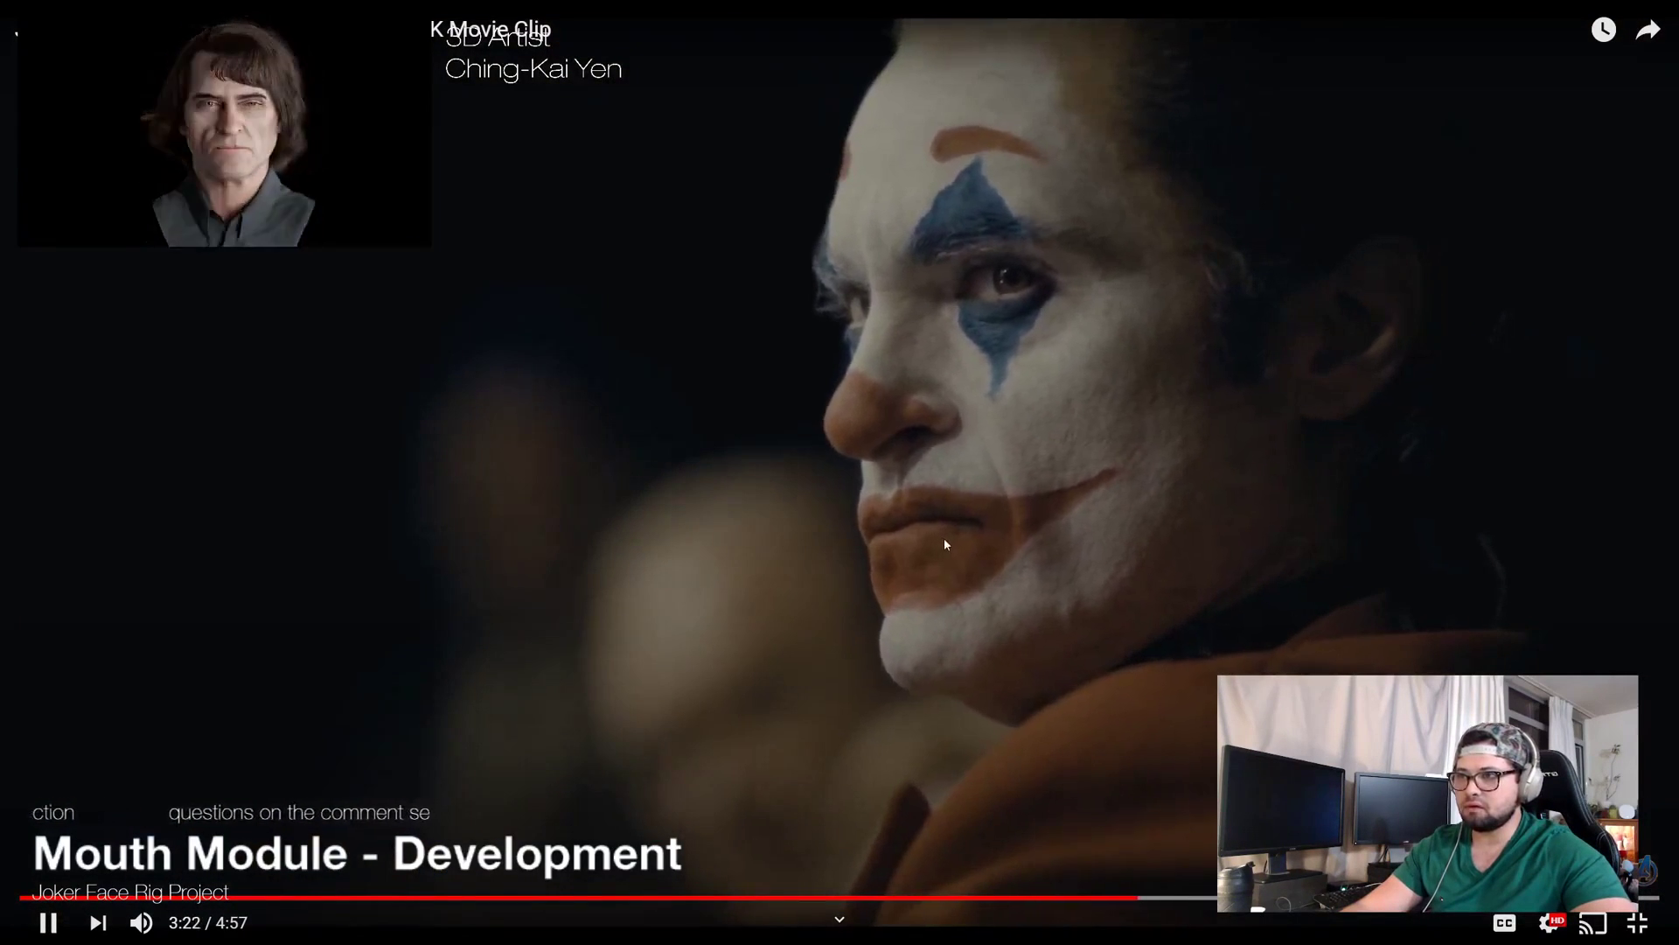
click(958, 548)
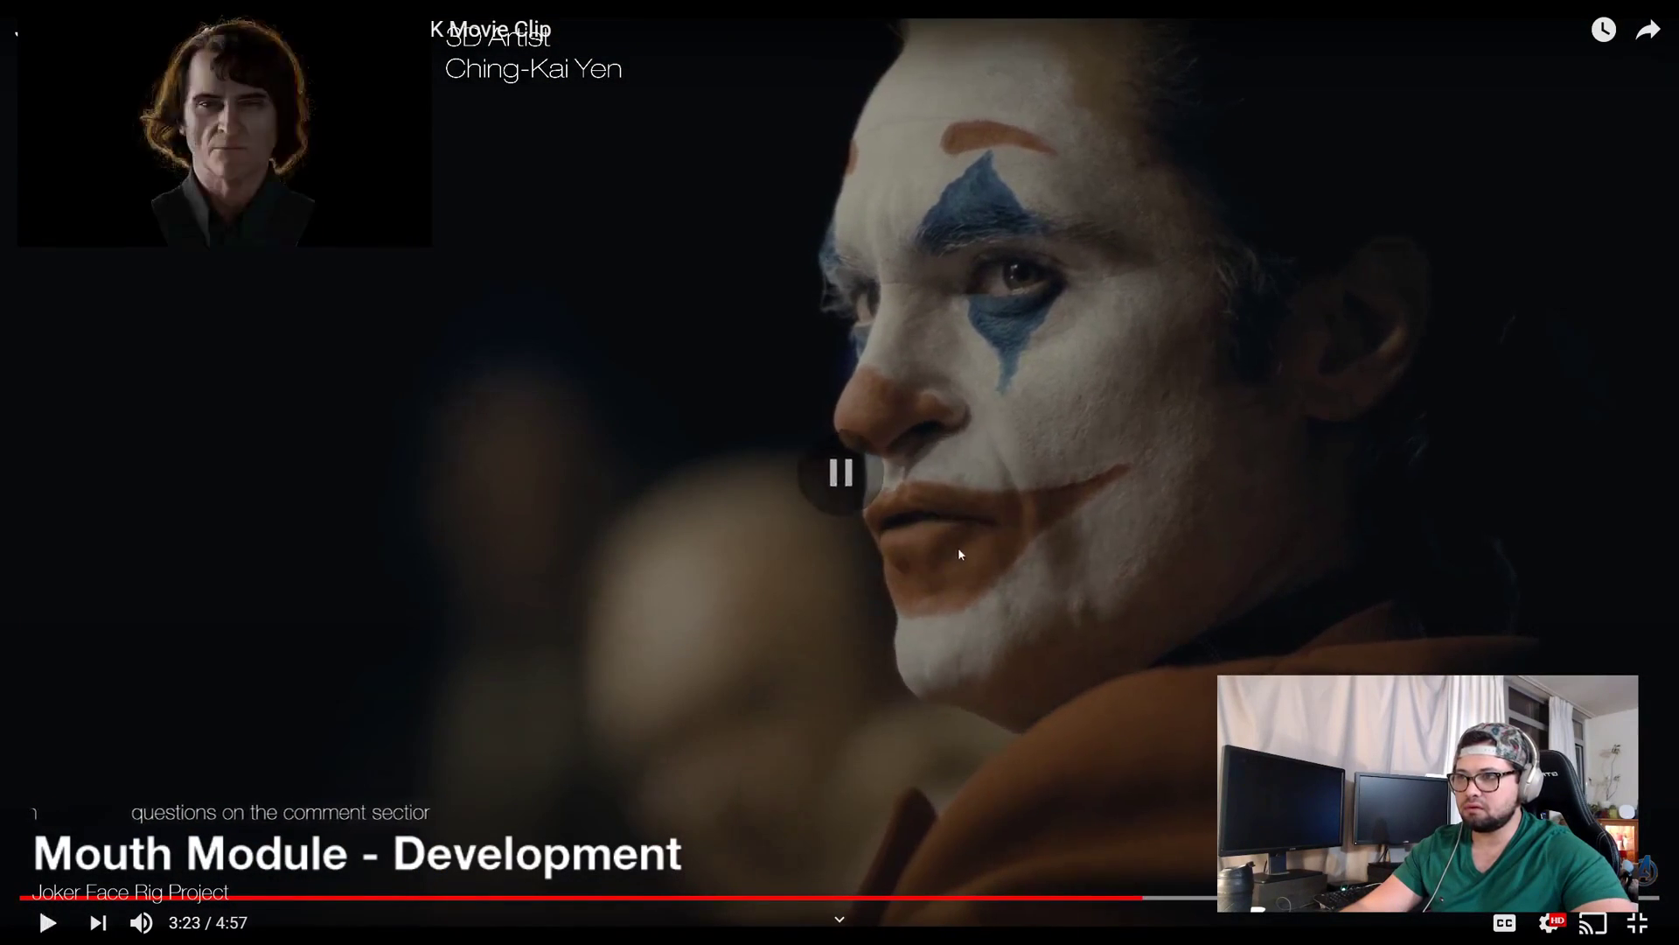
click(912, 525)
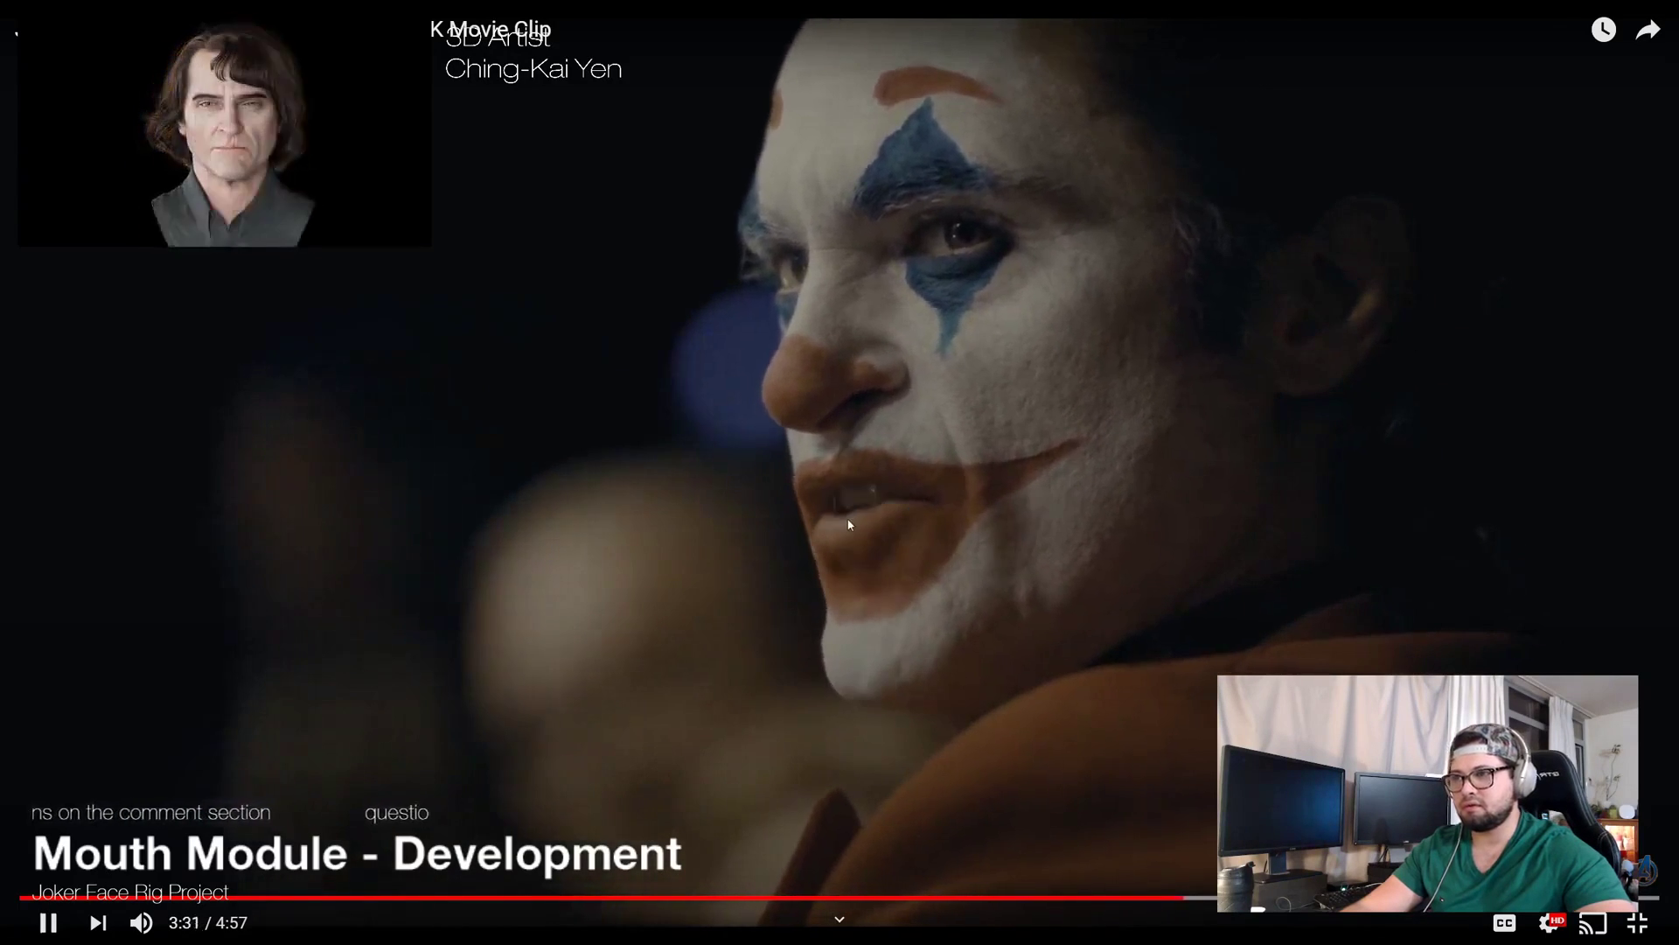
click(1170, 899)
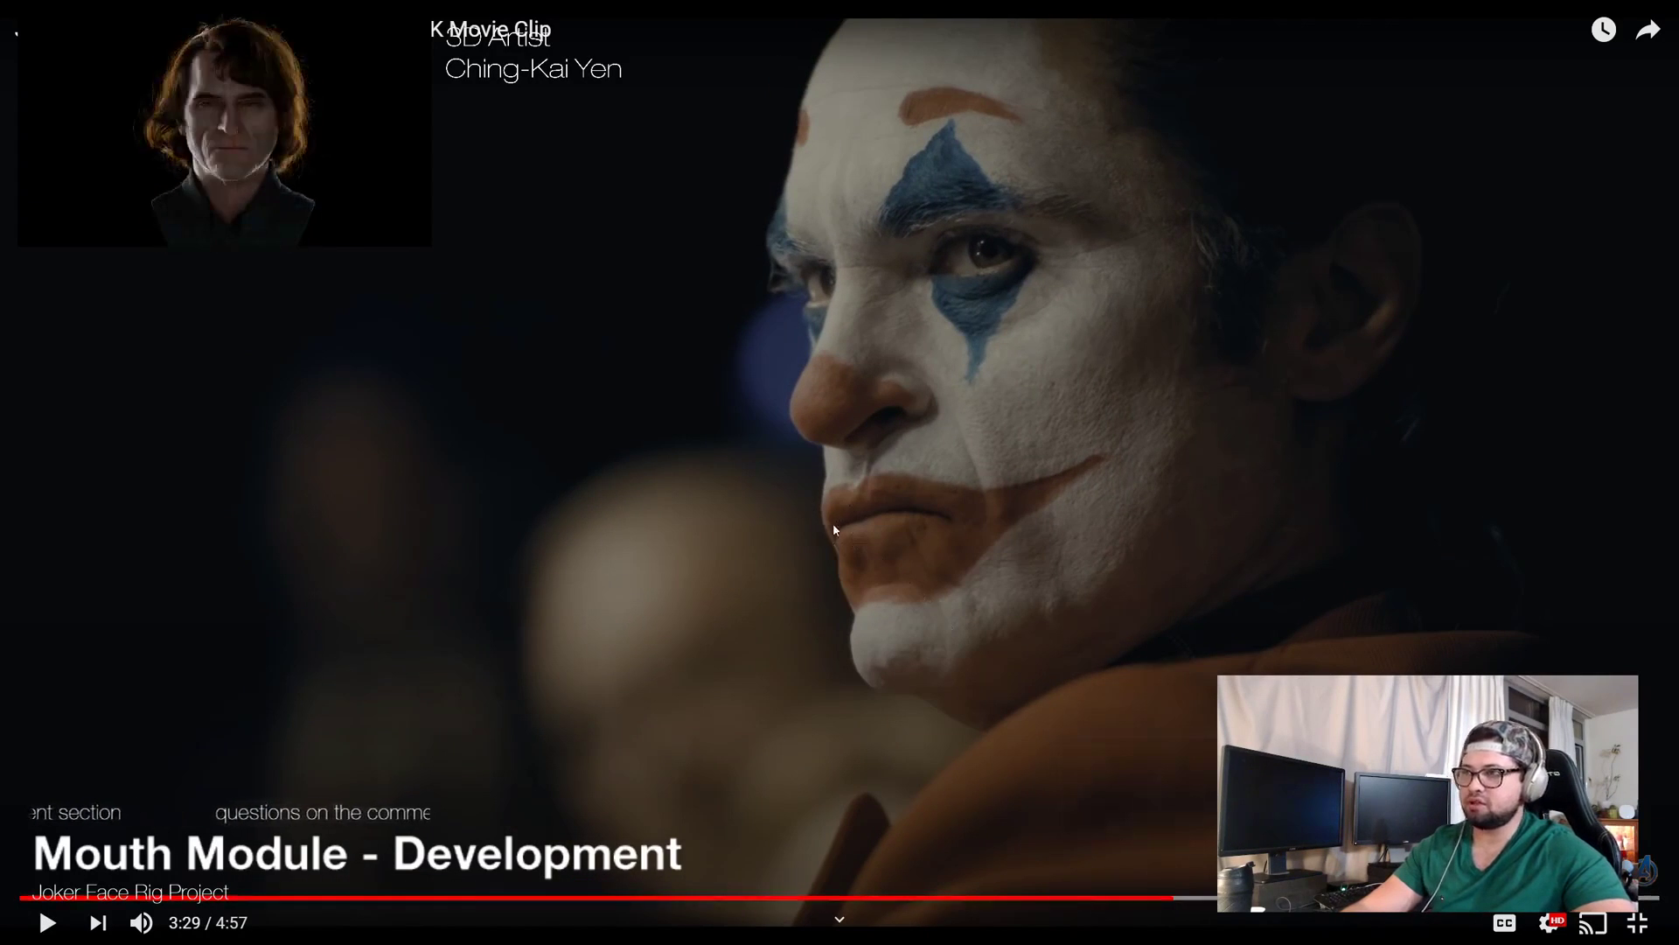
click(864, 525)
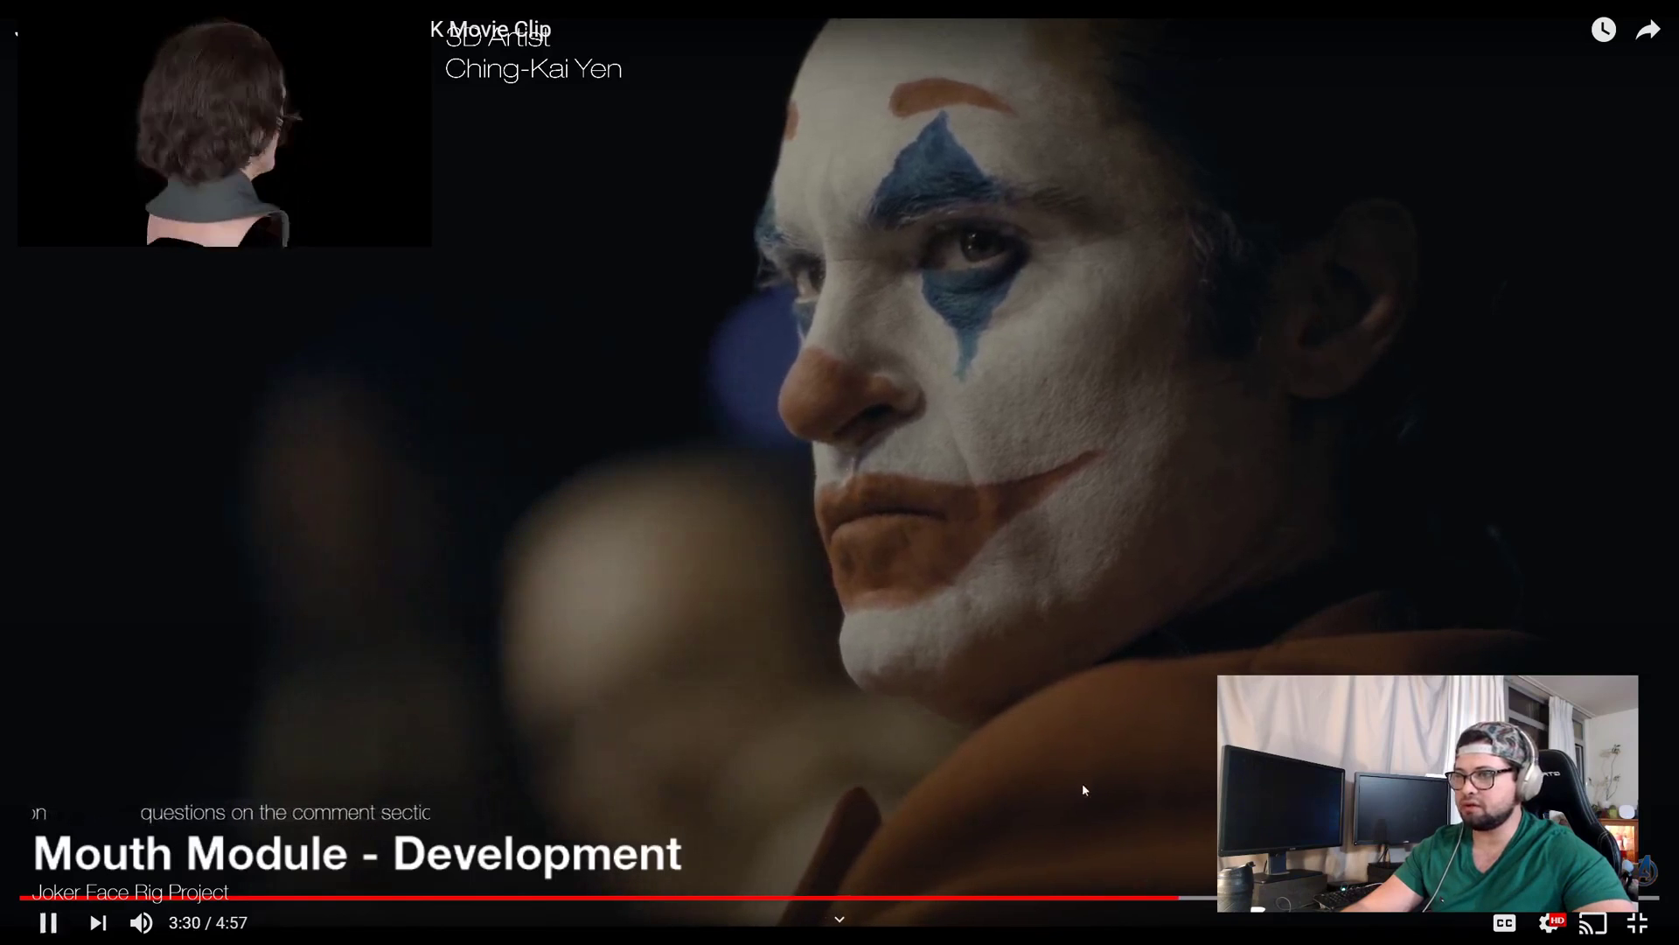
click(1161, 895)
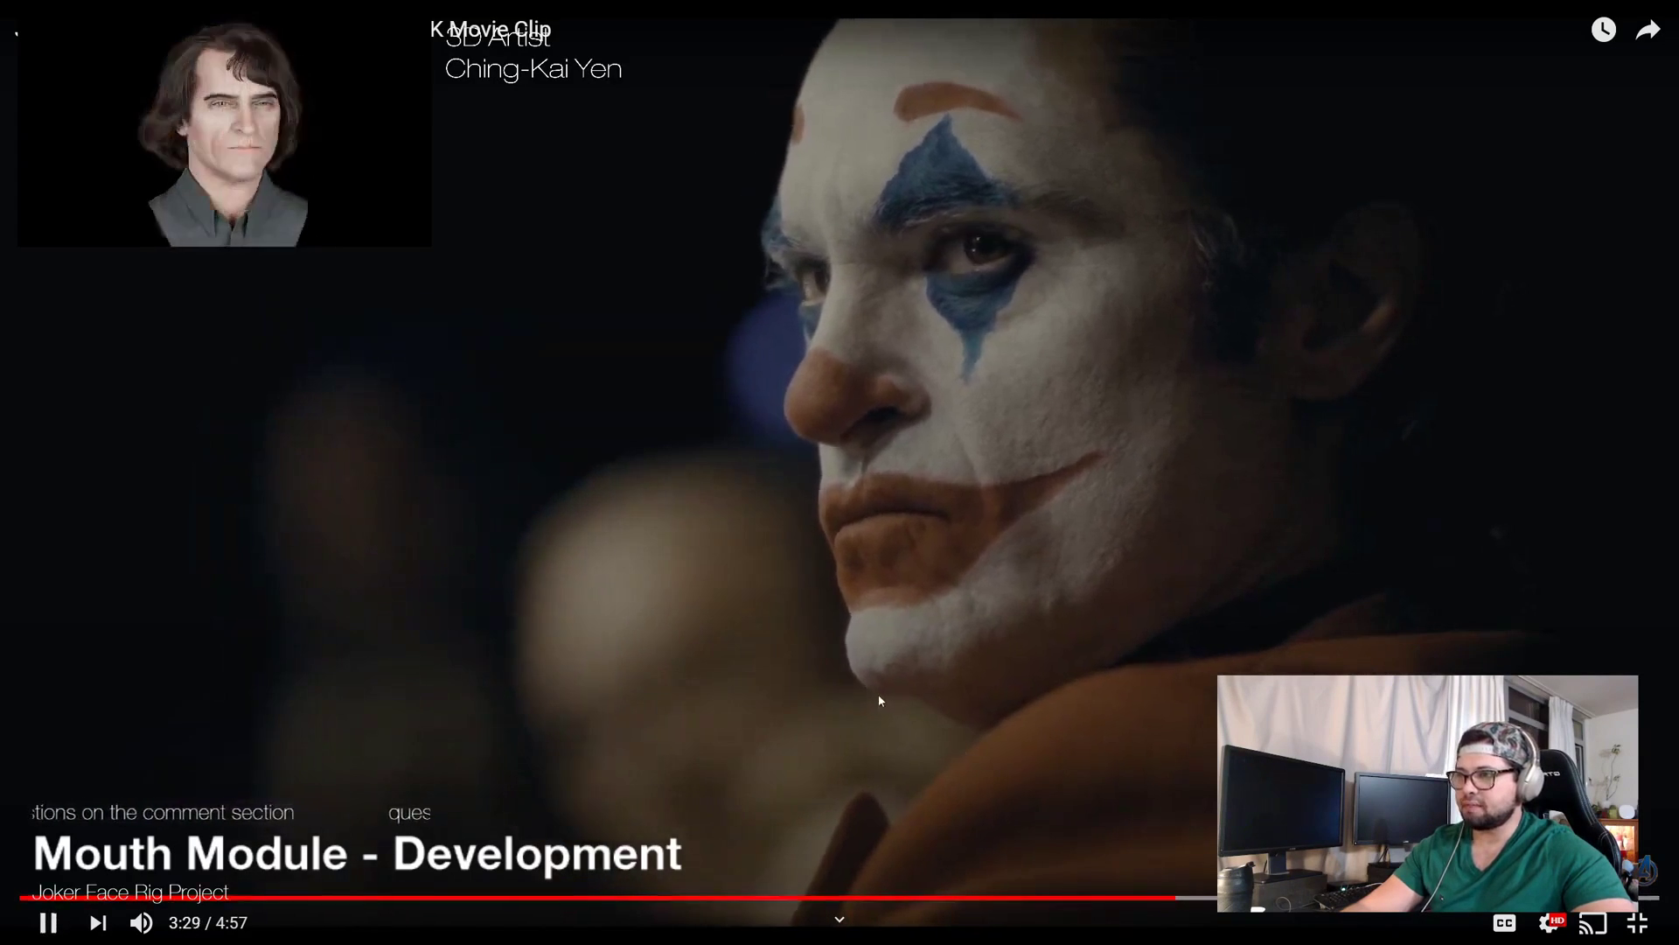
Step: Play the Joker clip from 3:29 to 3:39, pausing at 3:31 and 3:35 to study the lip shapes
click(1065, 591)
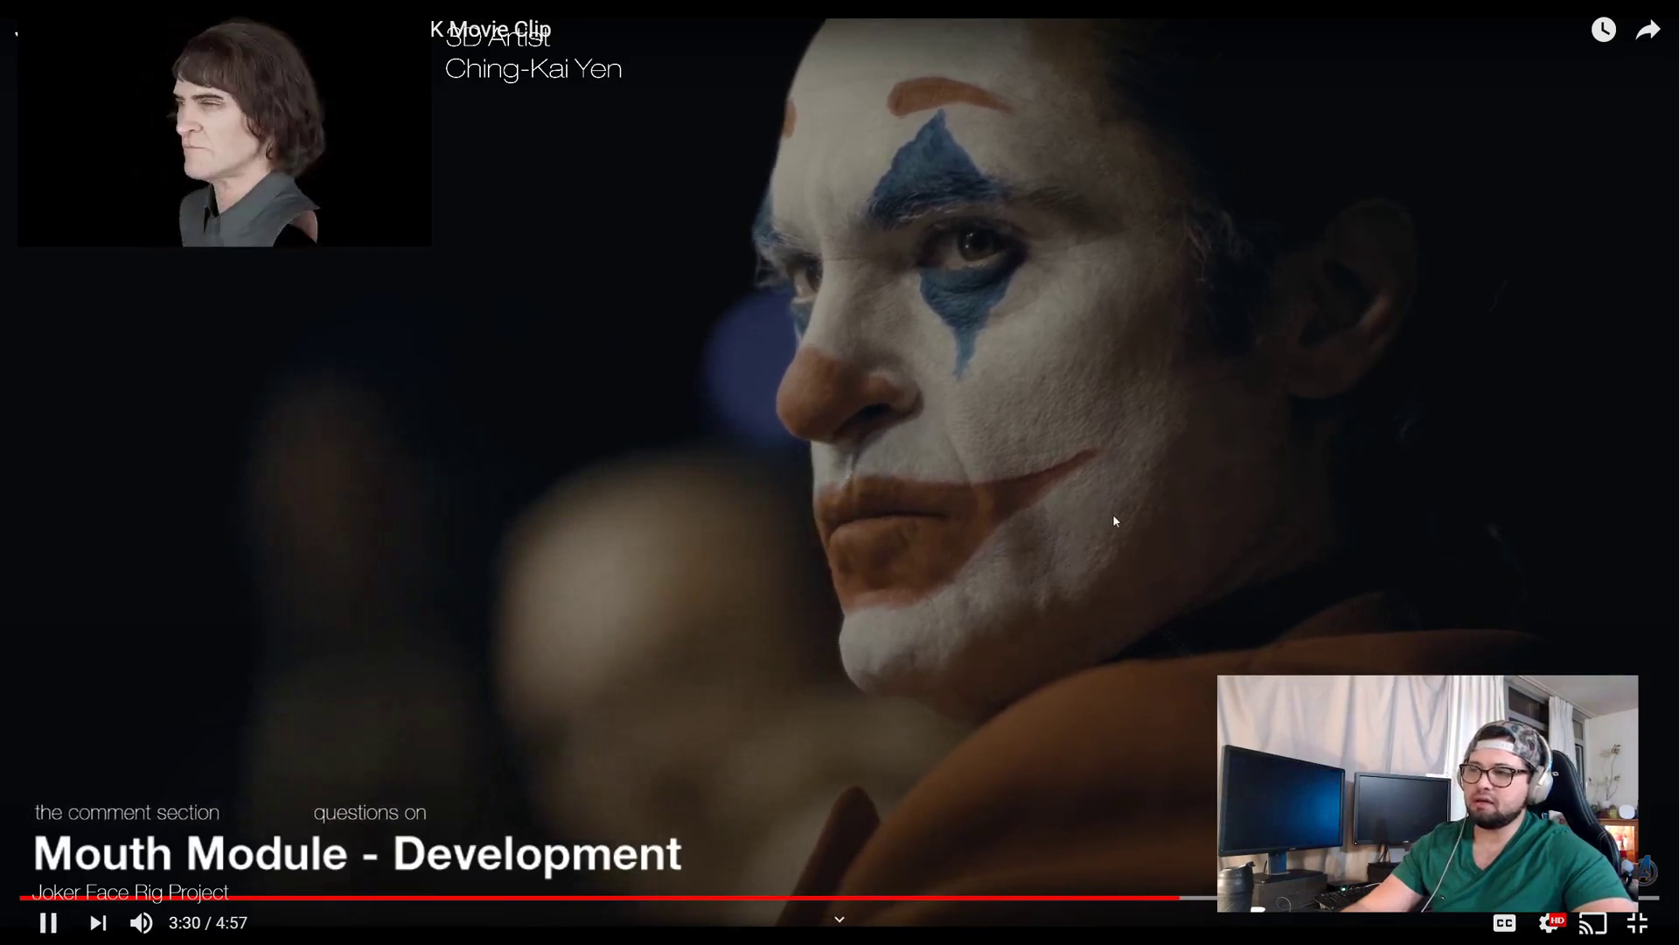
click(1172, 546)
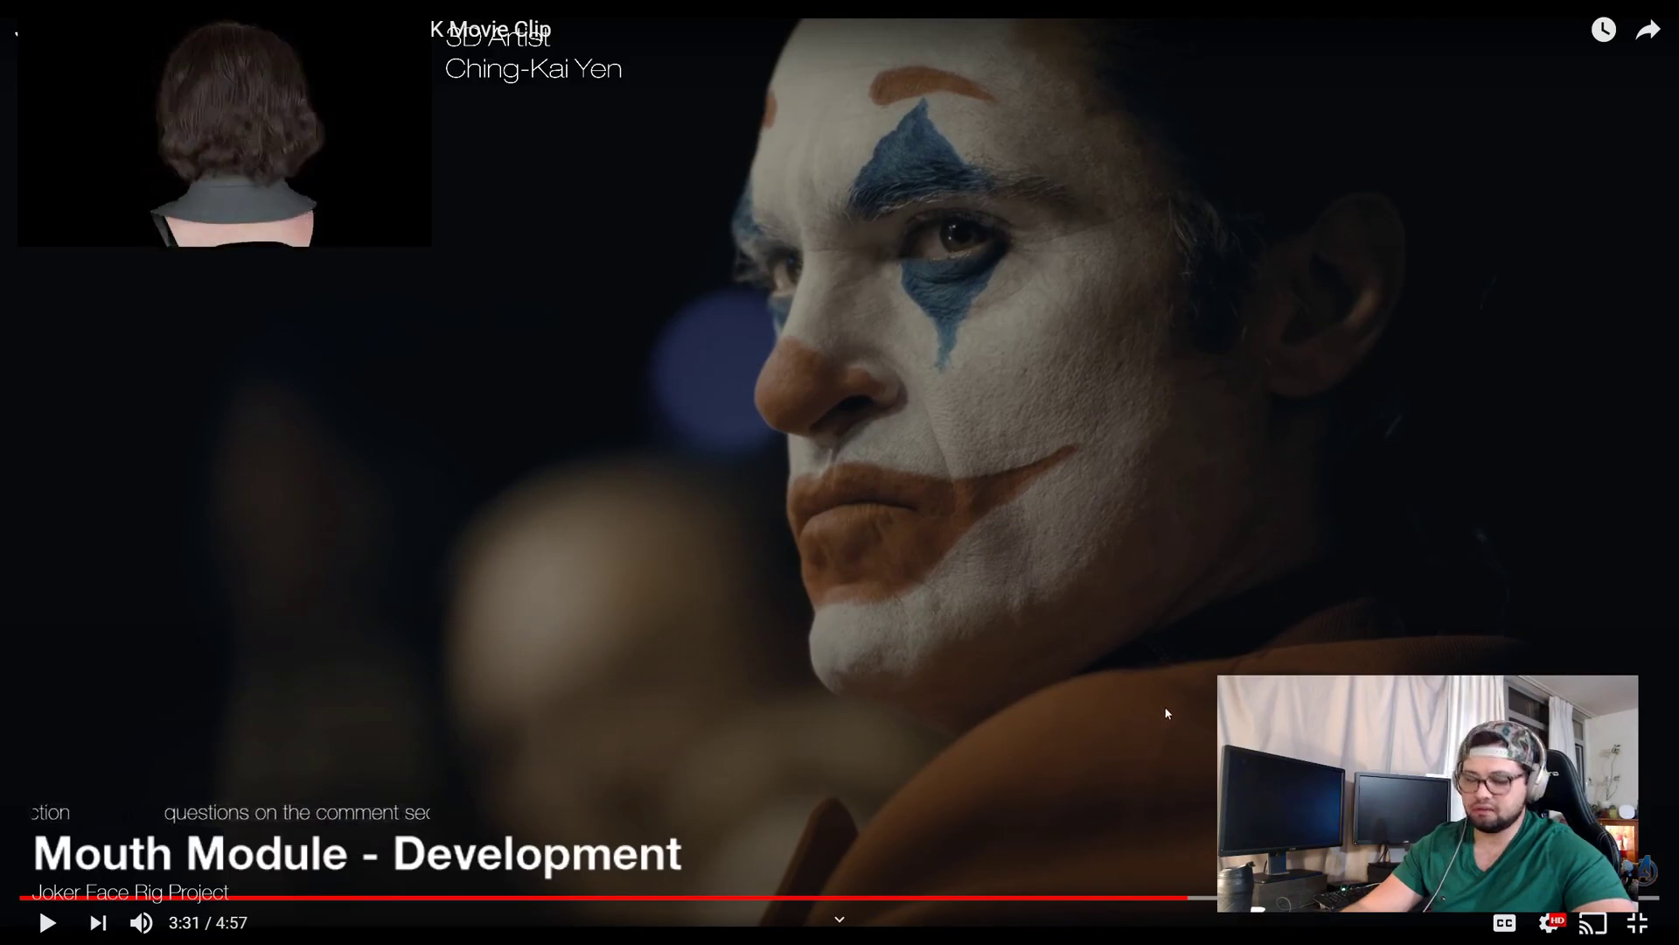
click(1161, 899)
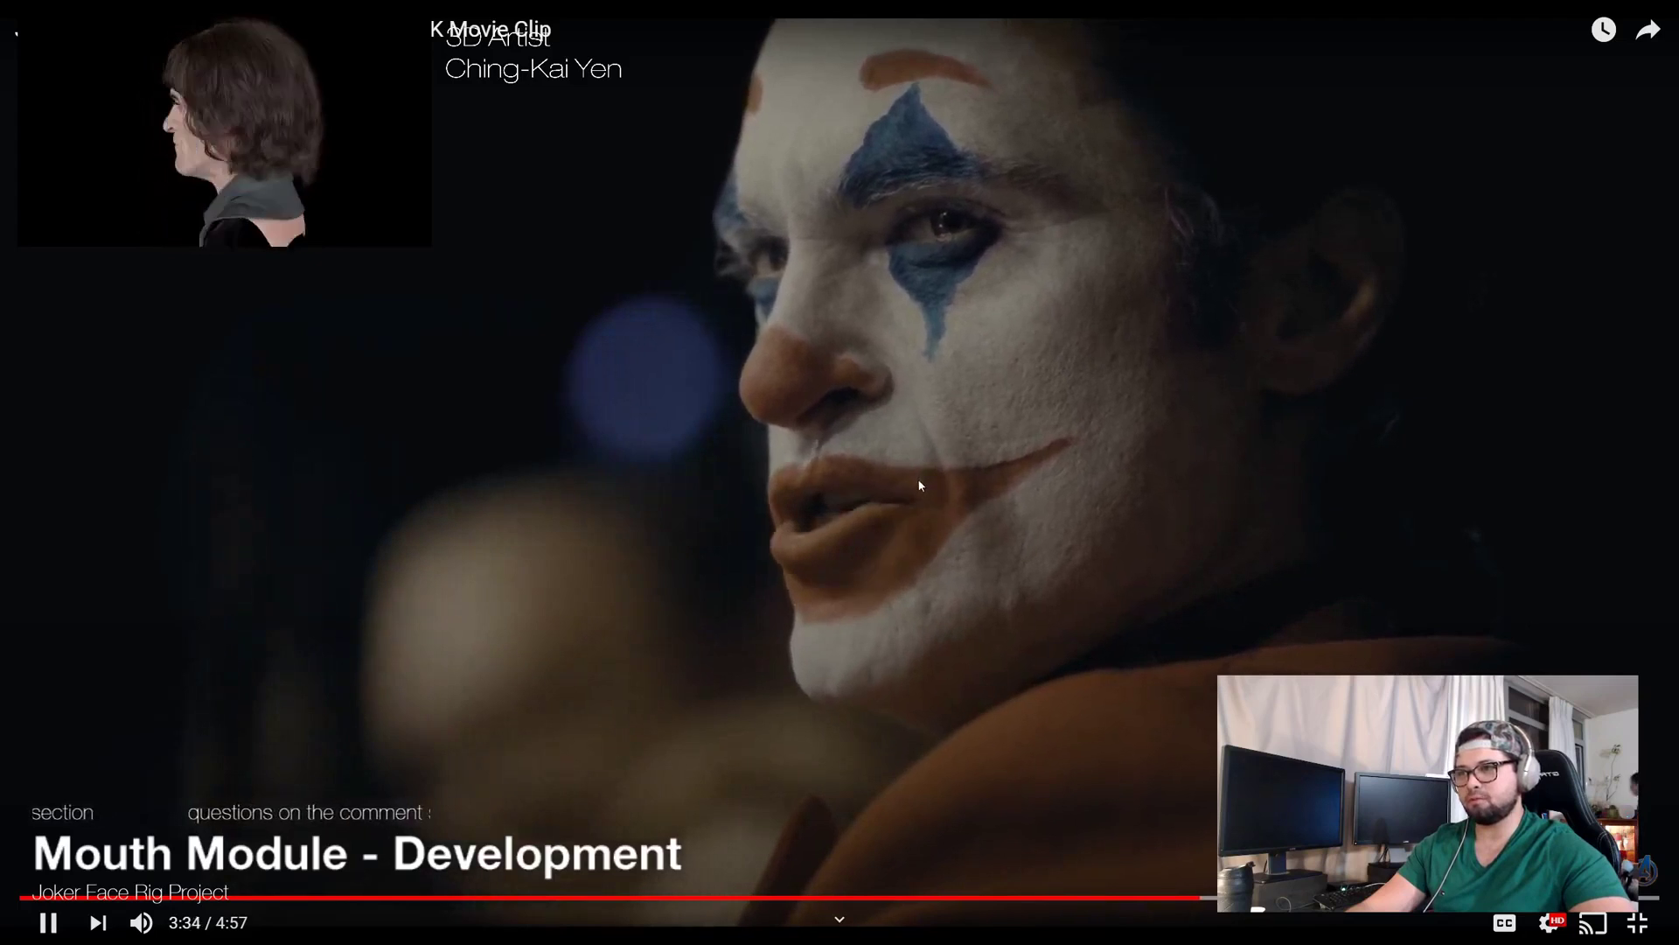
click(826, 478)
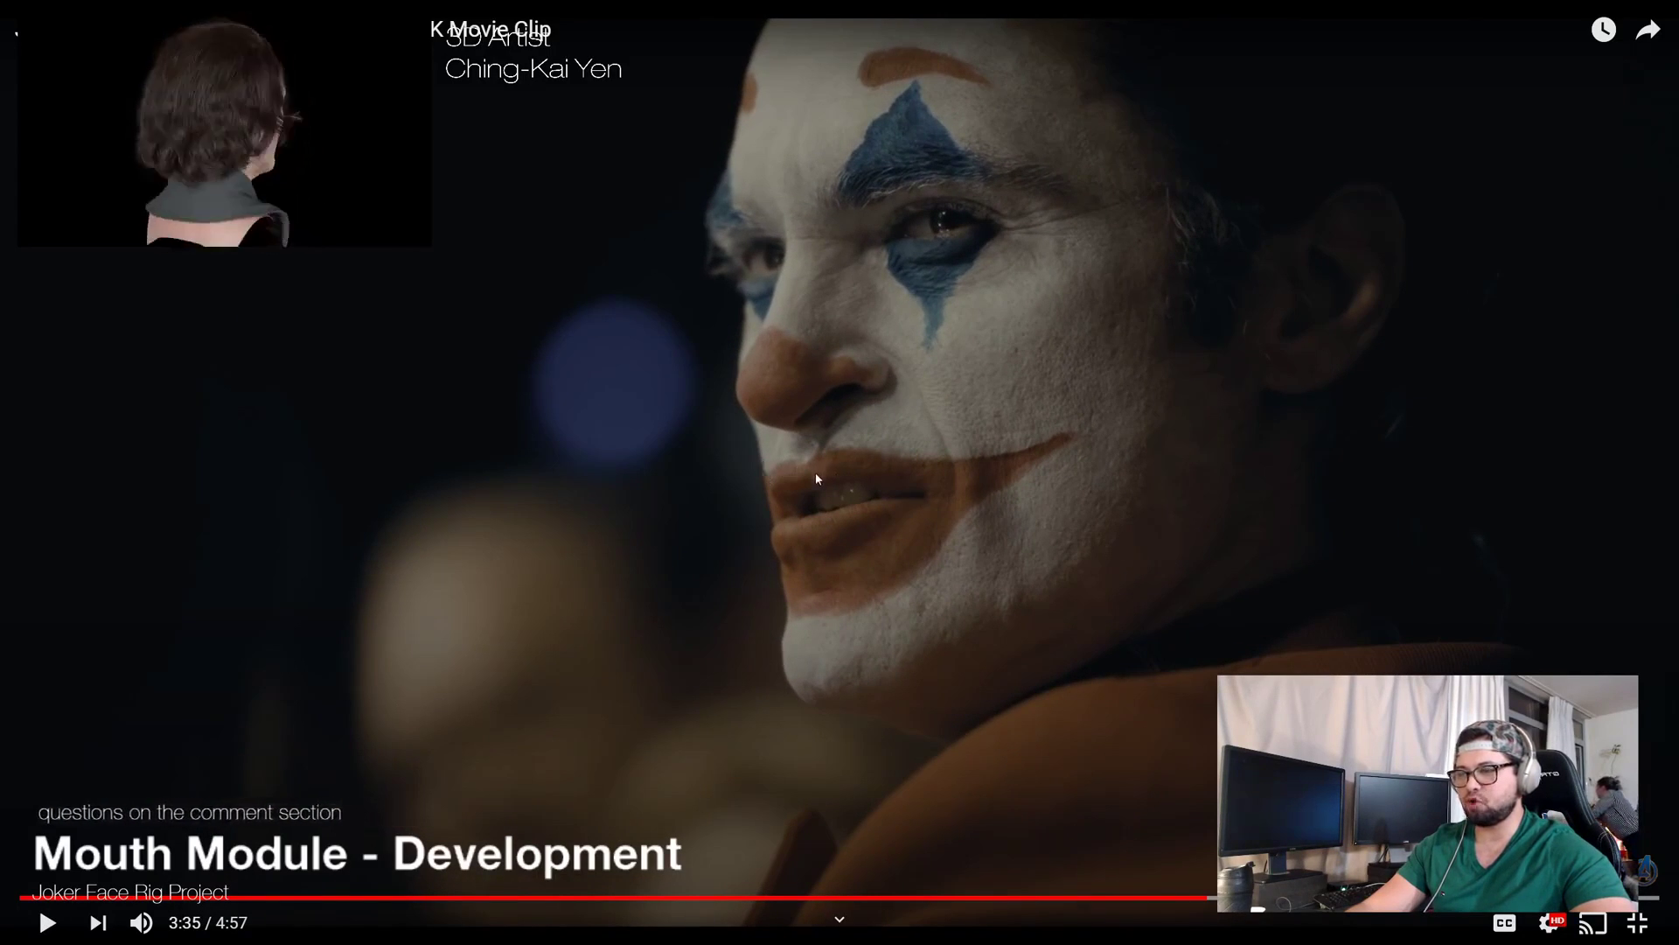
key(space)
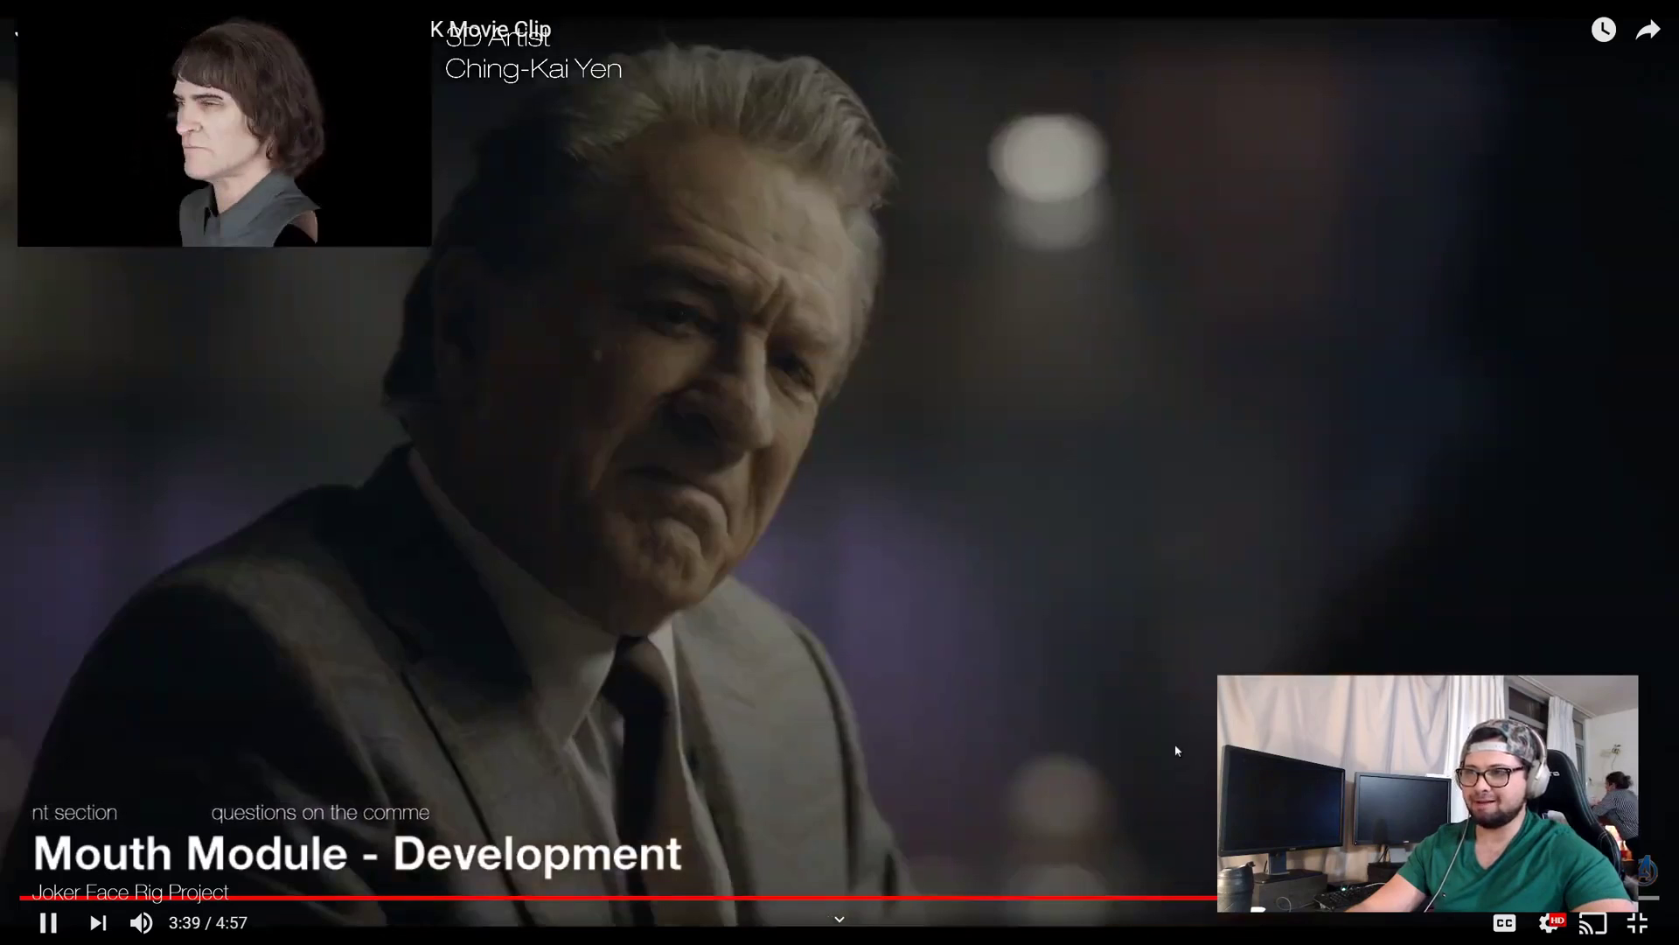
key(space)
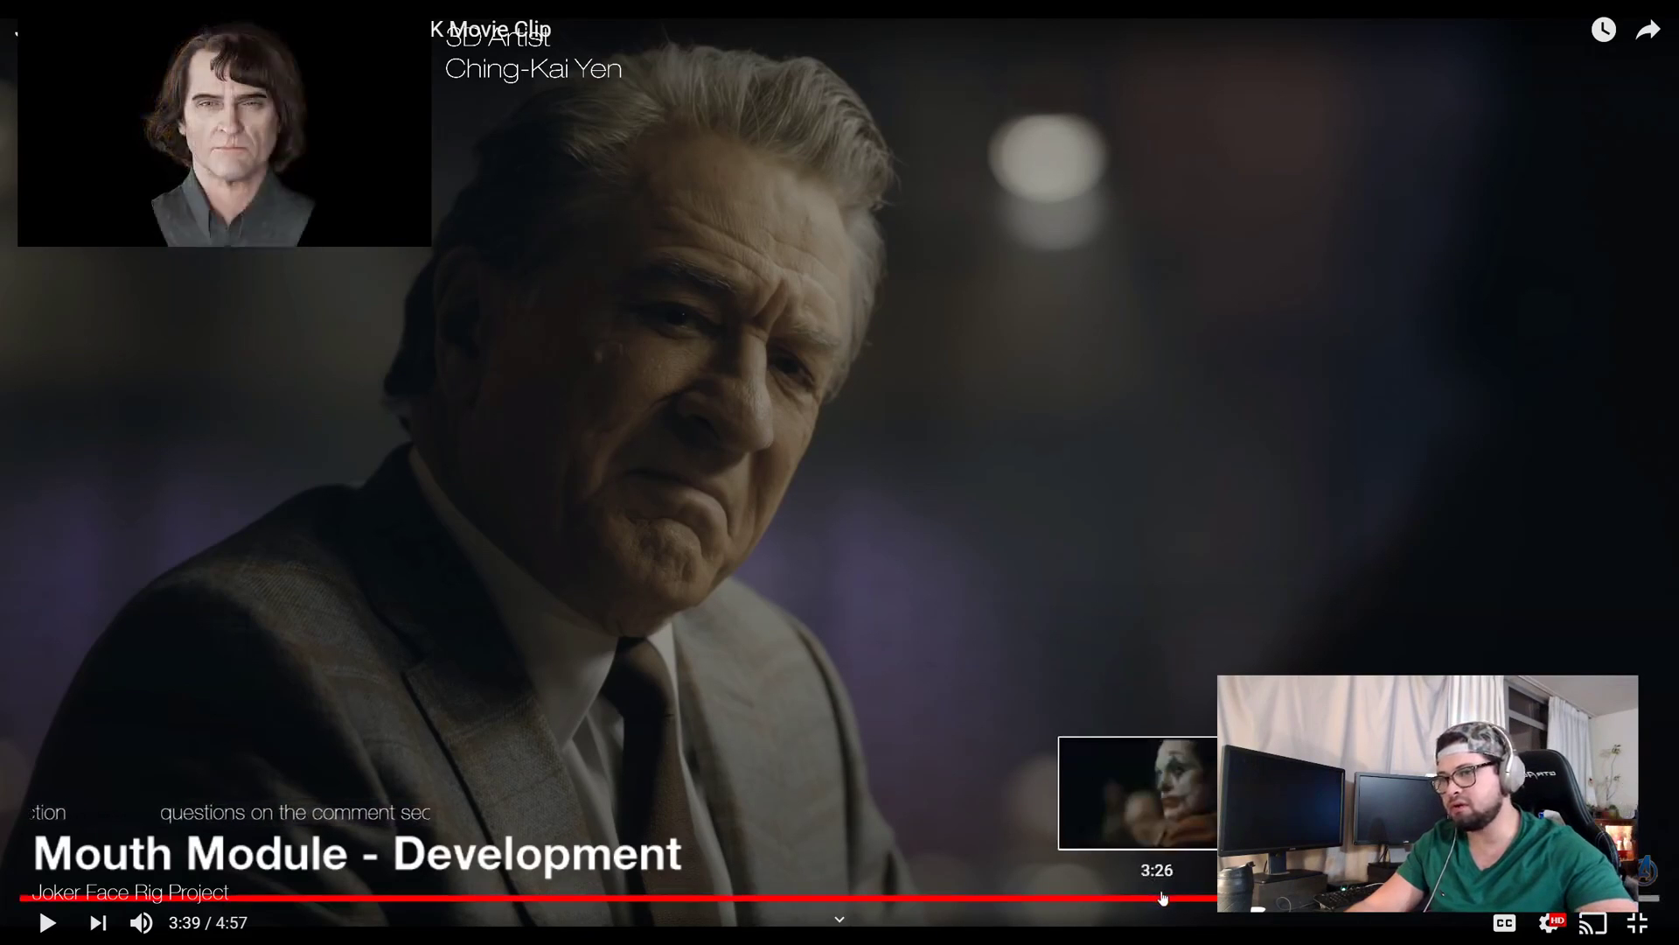
Step: Scrub the clip between 3:21 and 3:43 to compare Joker's mouth shapes, stopping on the close-up at 3:31
click(1130, 901)
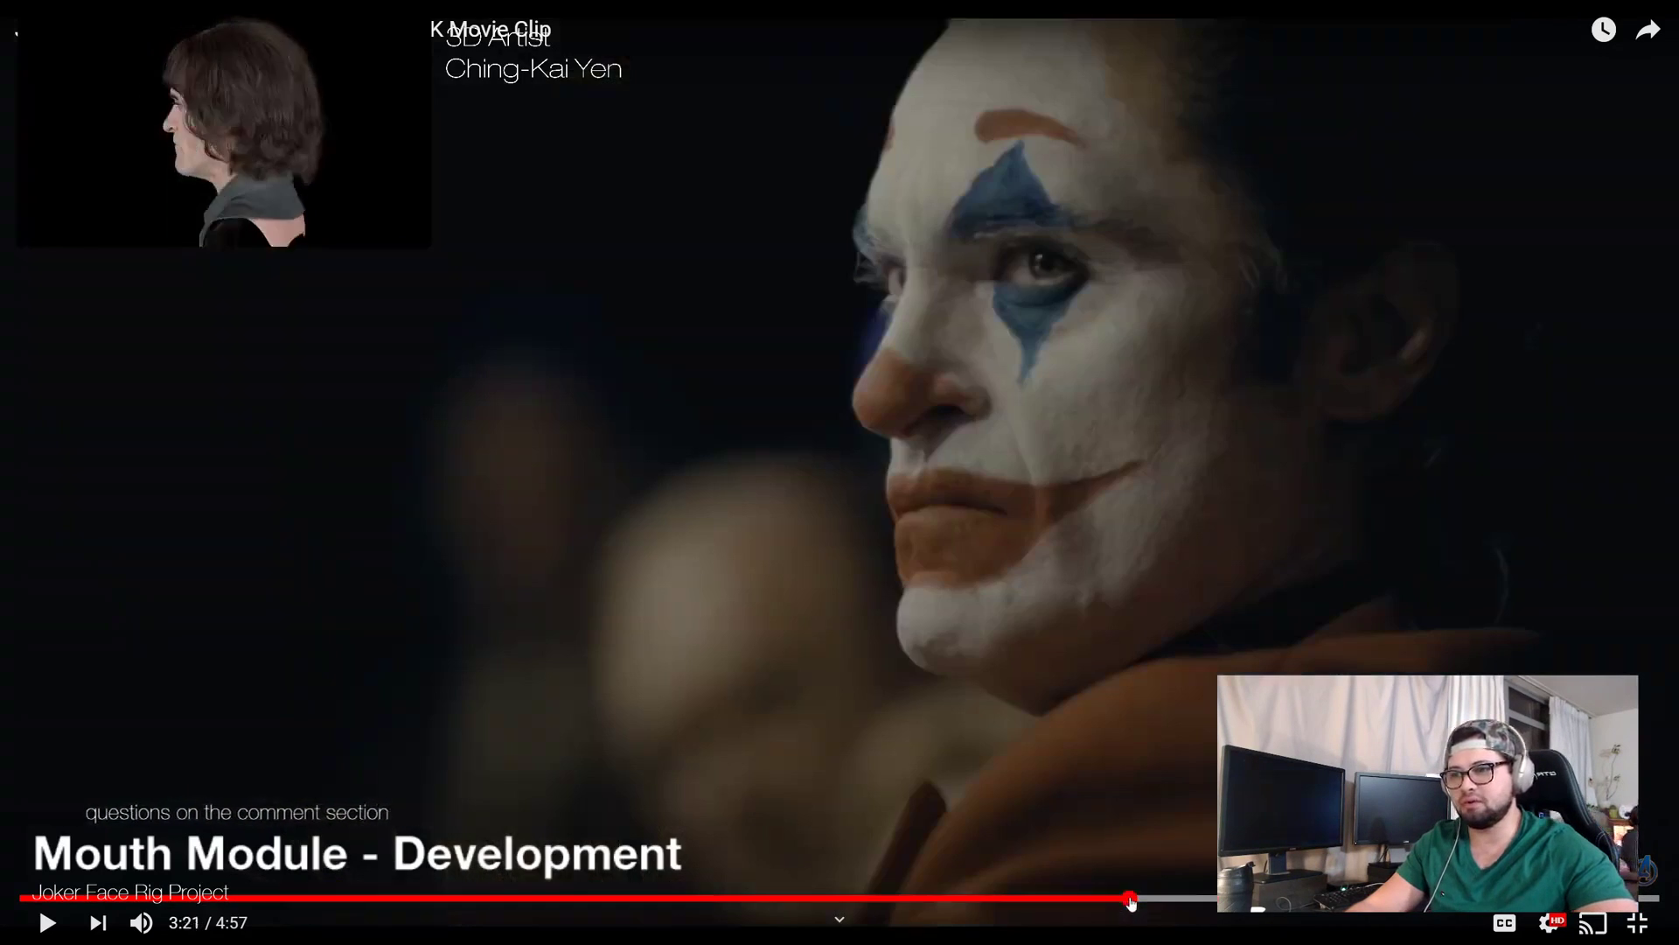
click(1146, 899)
click(1175, 900)
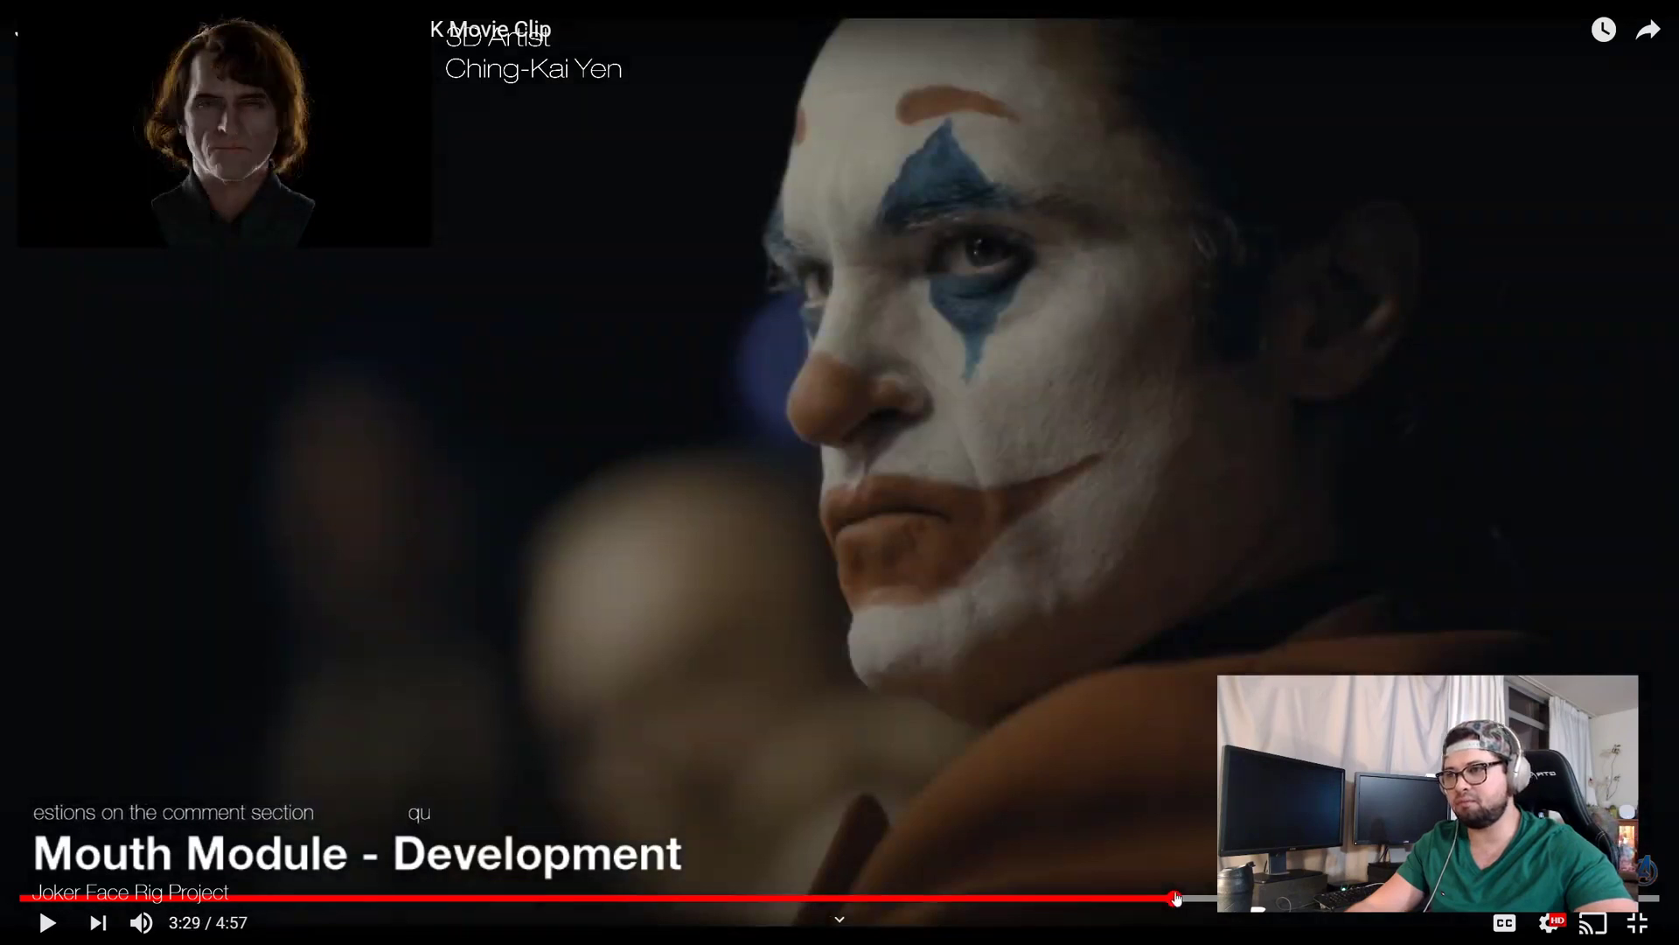
drag(1179, 899, 1216, 899)
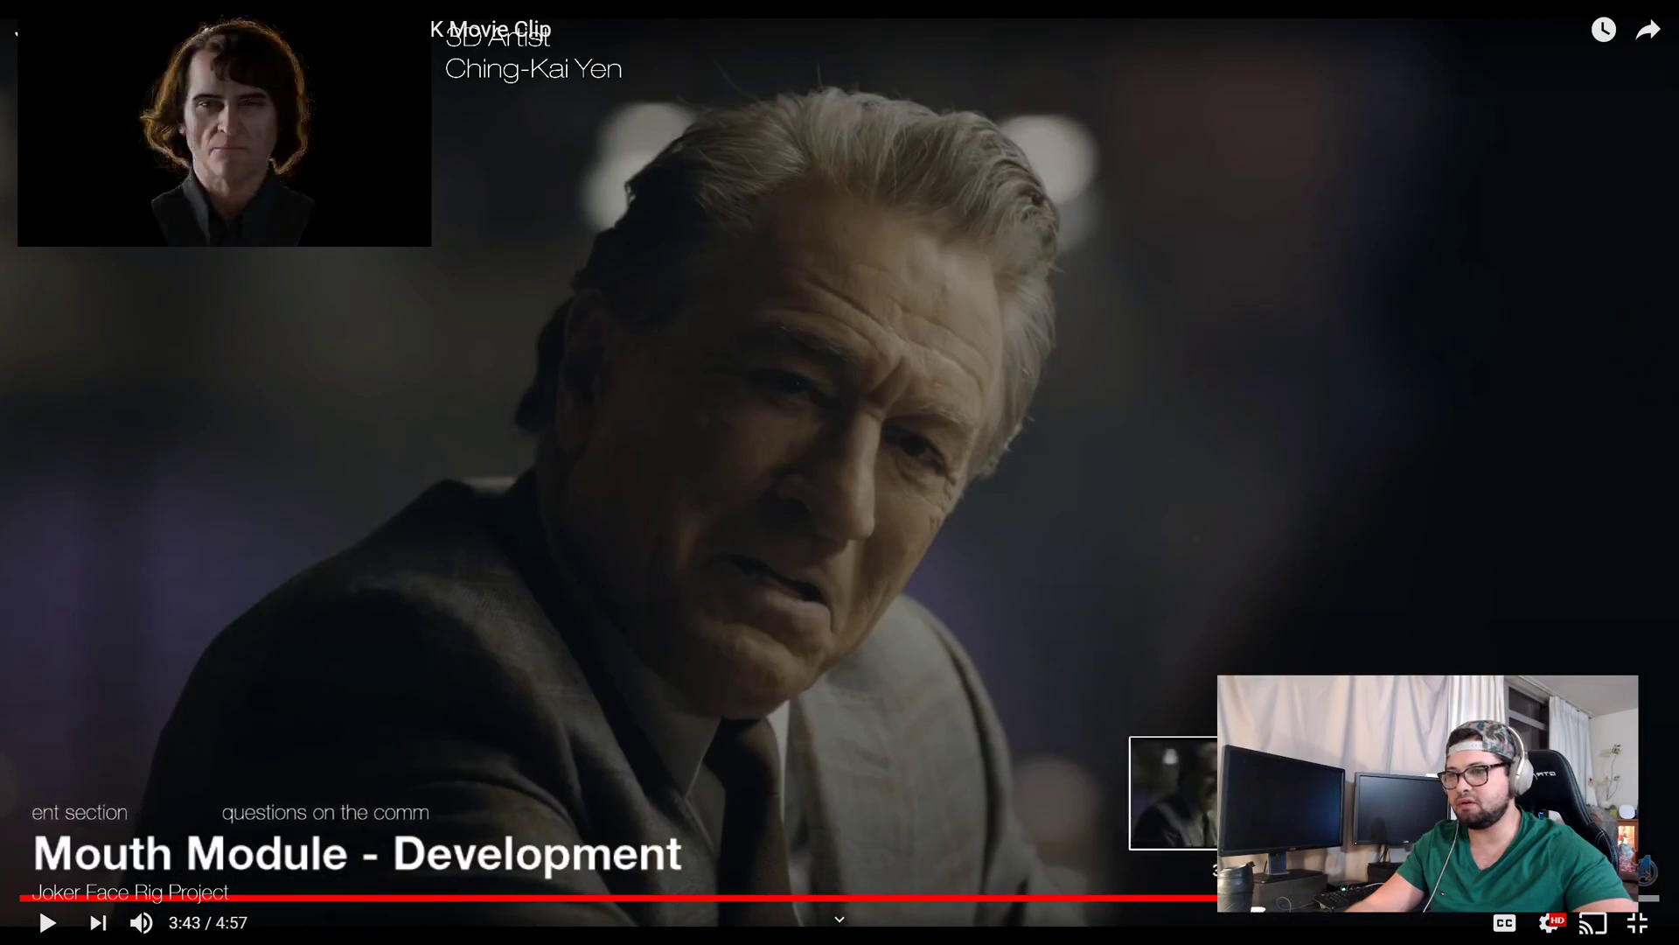
click(1214, 898)
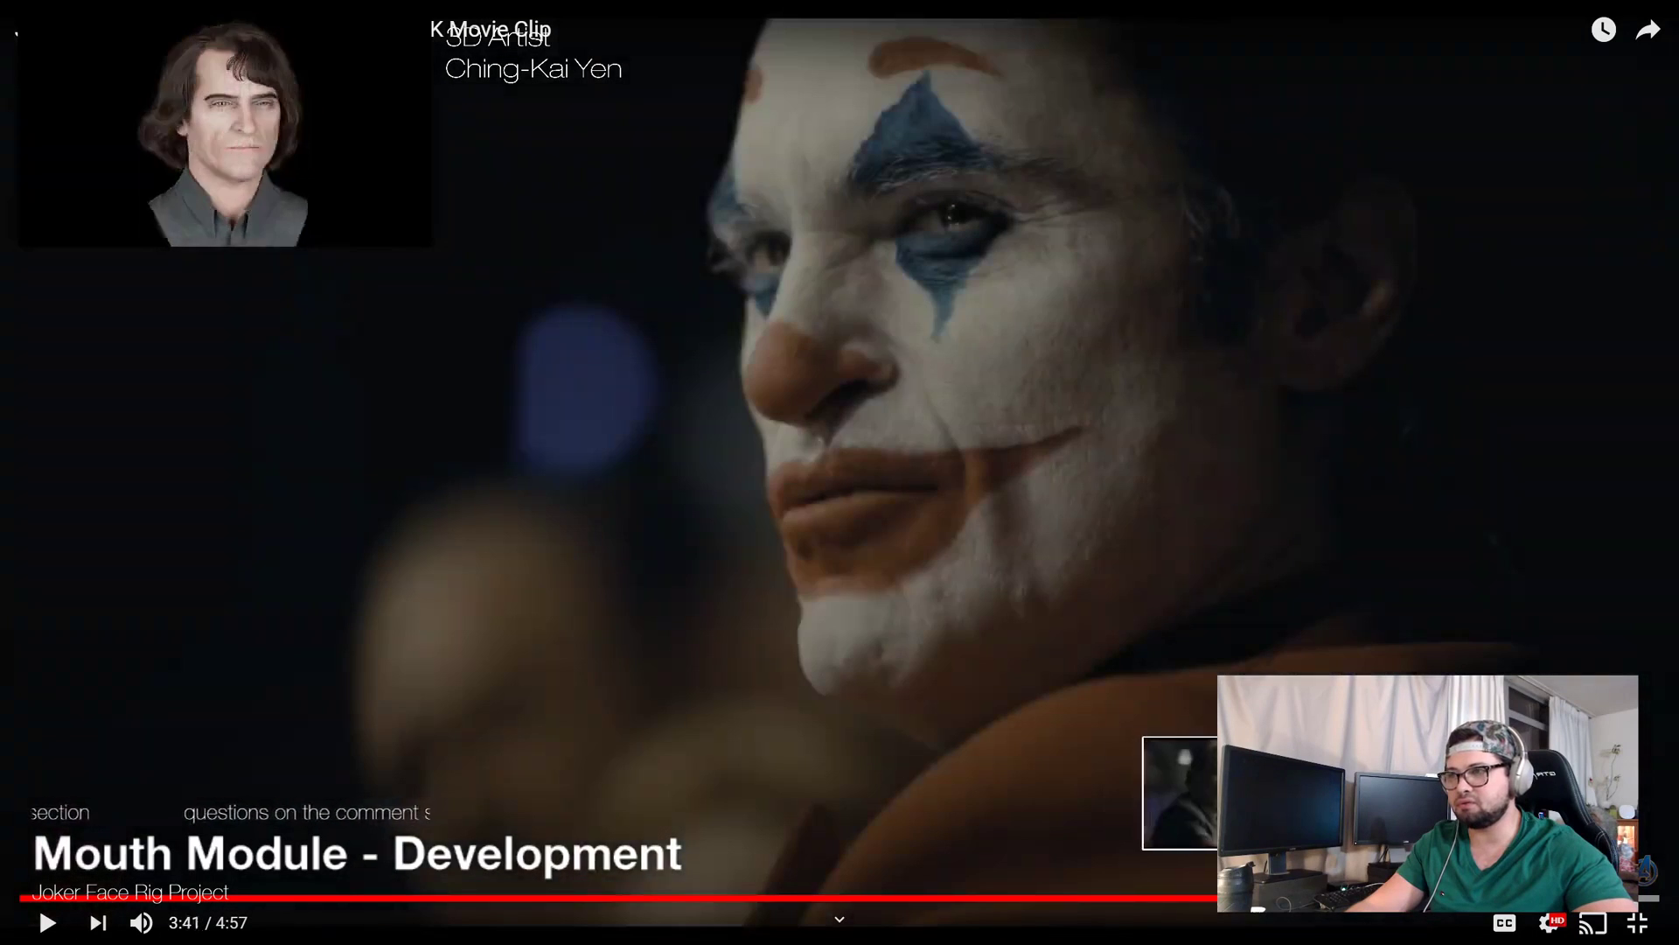
drag(1240, 898, 1251, 898)
click(1243, 898)
click(1188, 898)
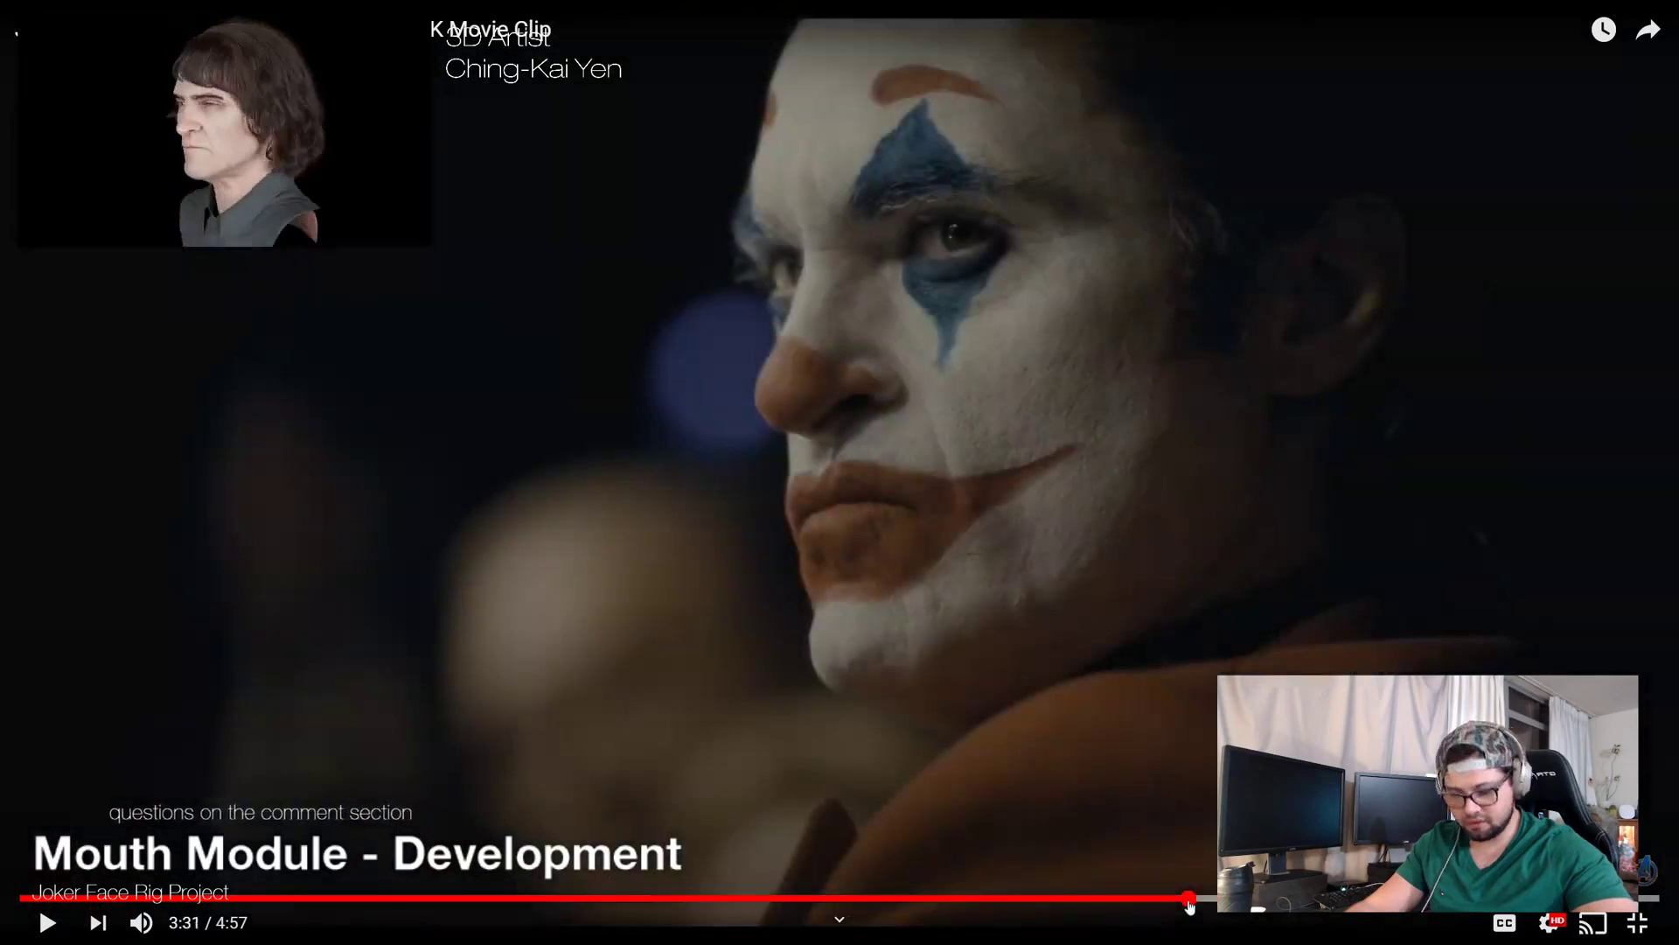
Step: Leave full-screen playback, check the Restream live dashboard, and open the Facebook event view
key(alt+Tab)
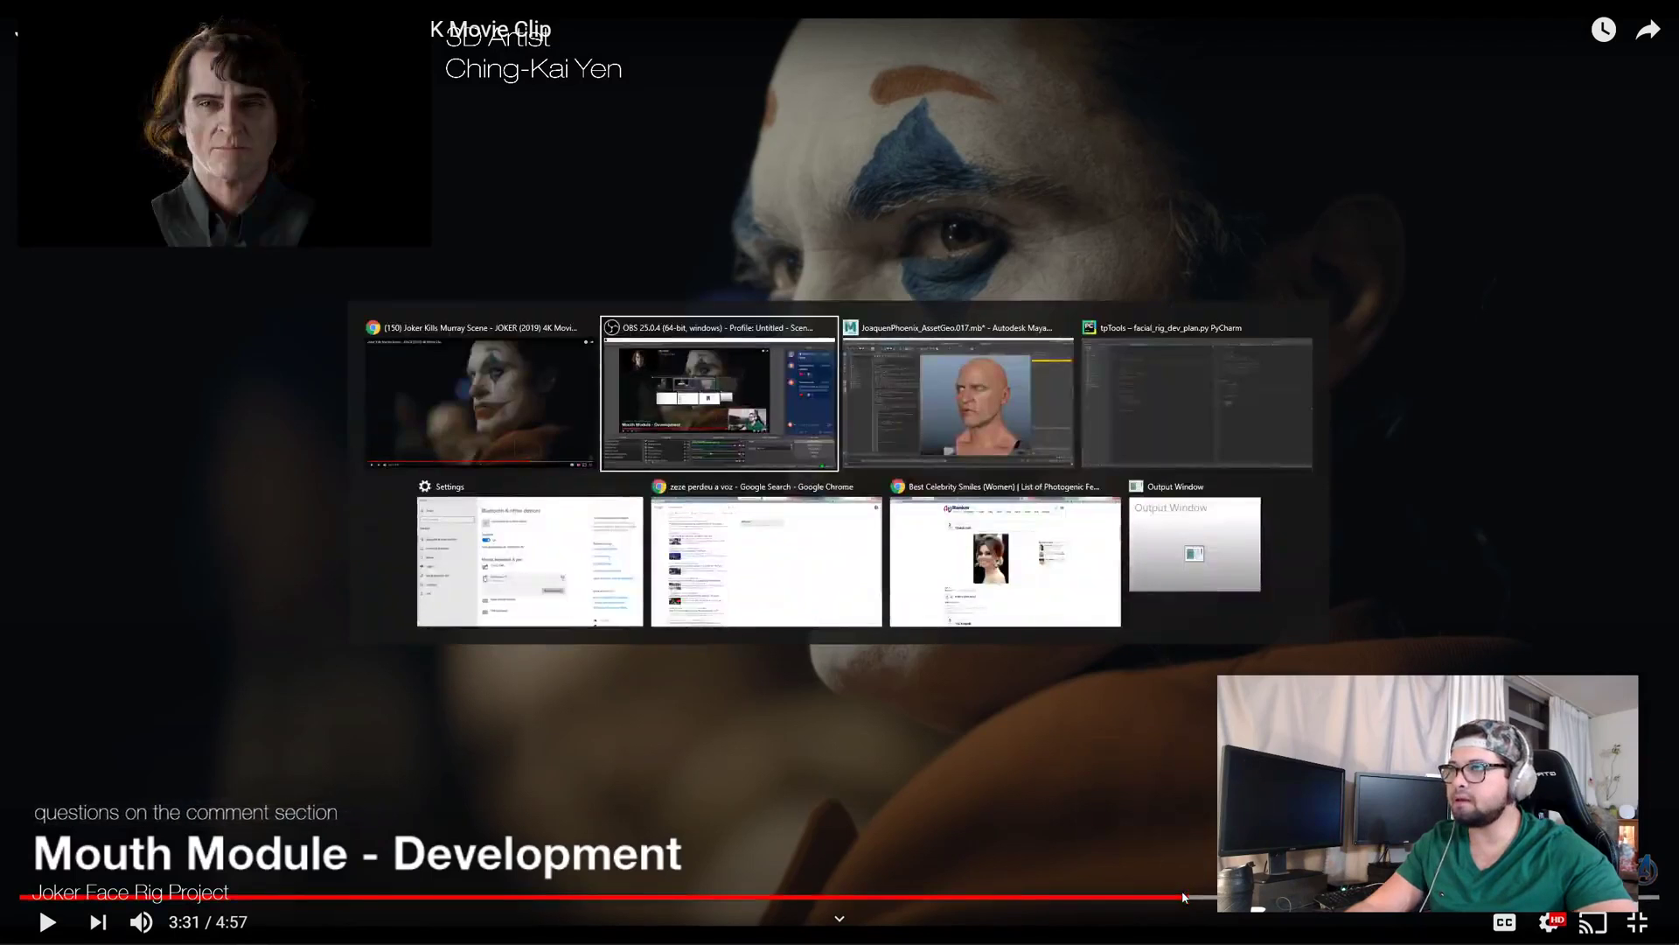
click(420, 423)
key(Escape)
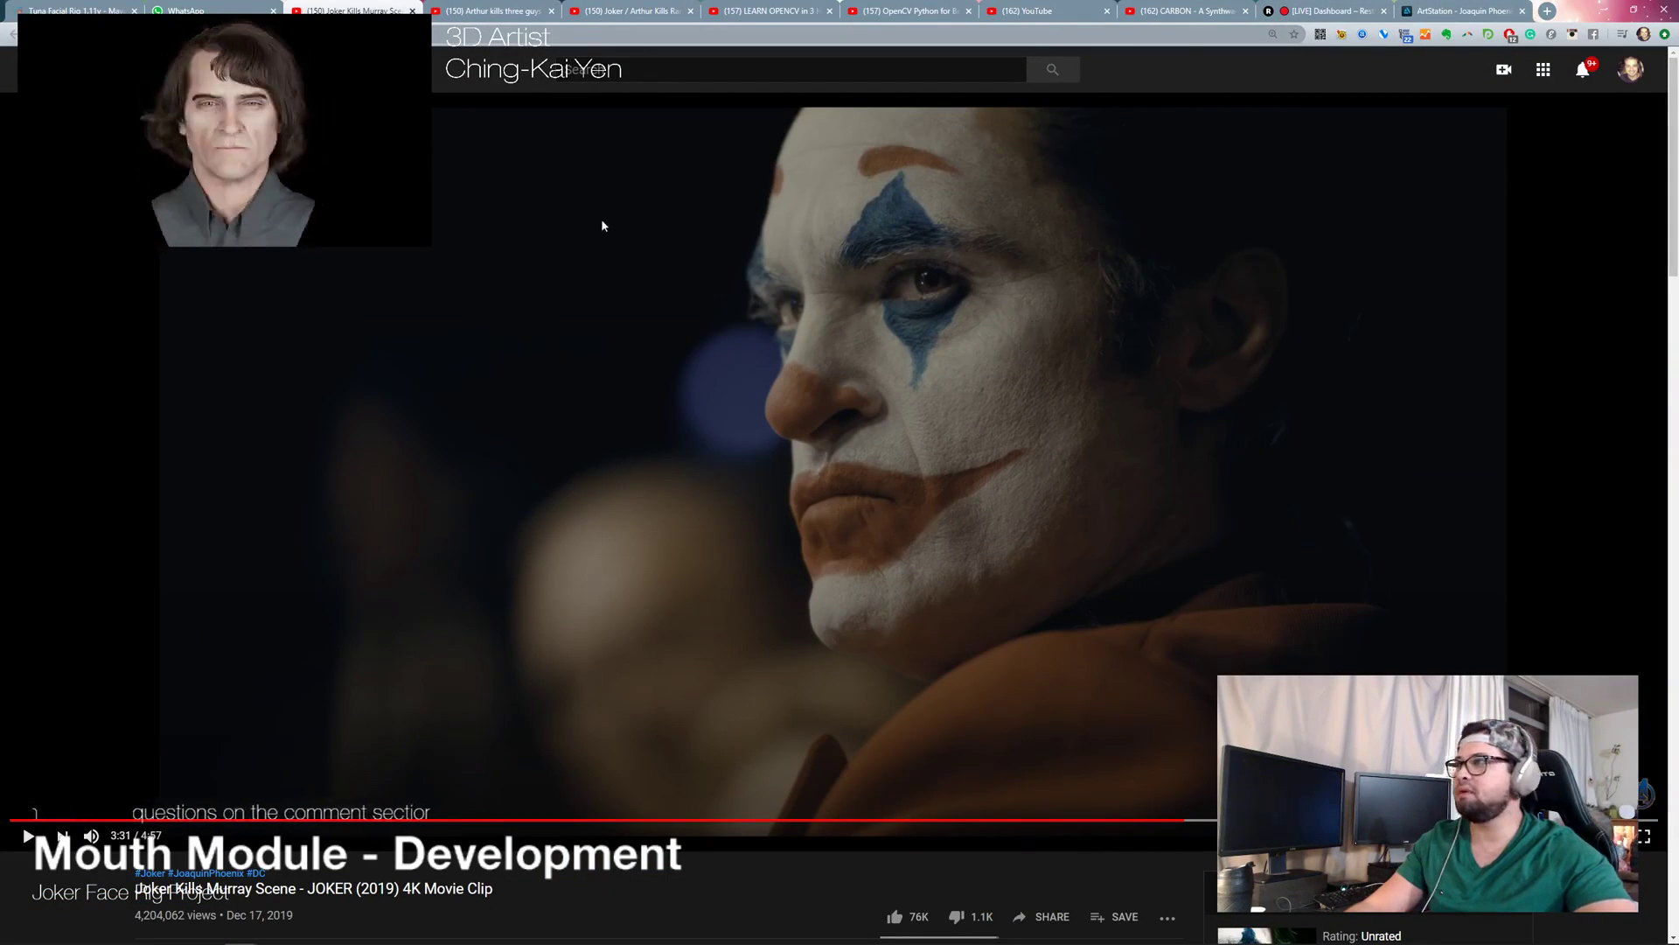
click(1345, 9)
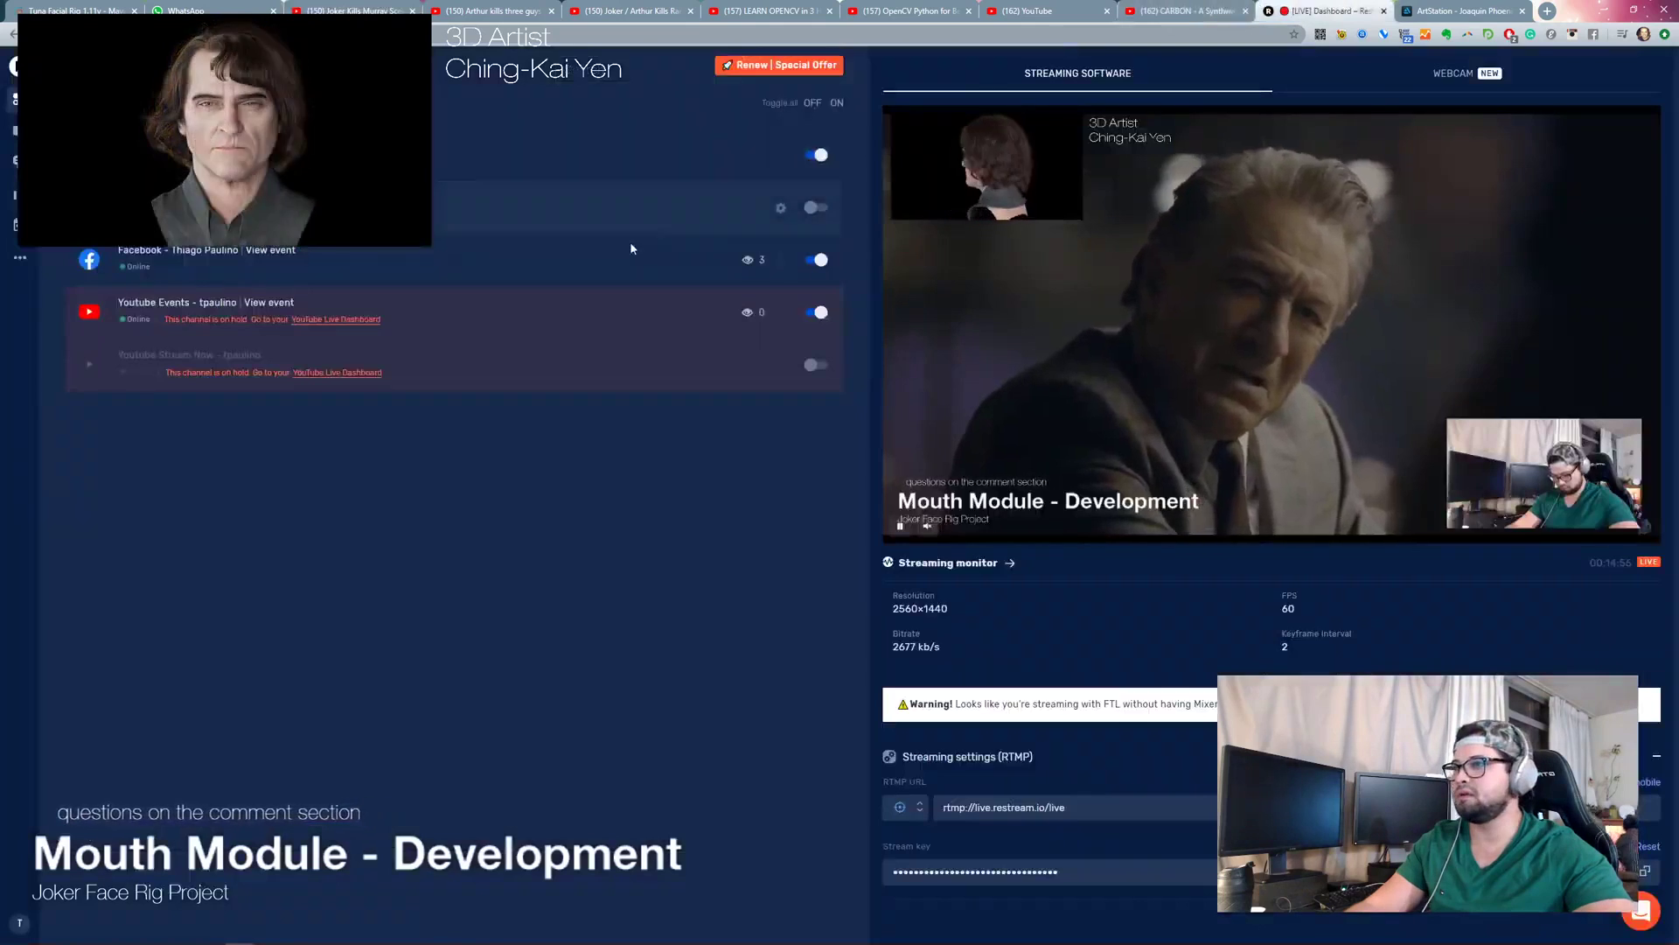
click(281, 252)
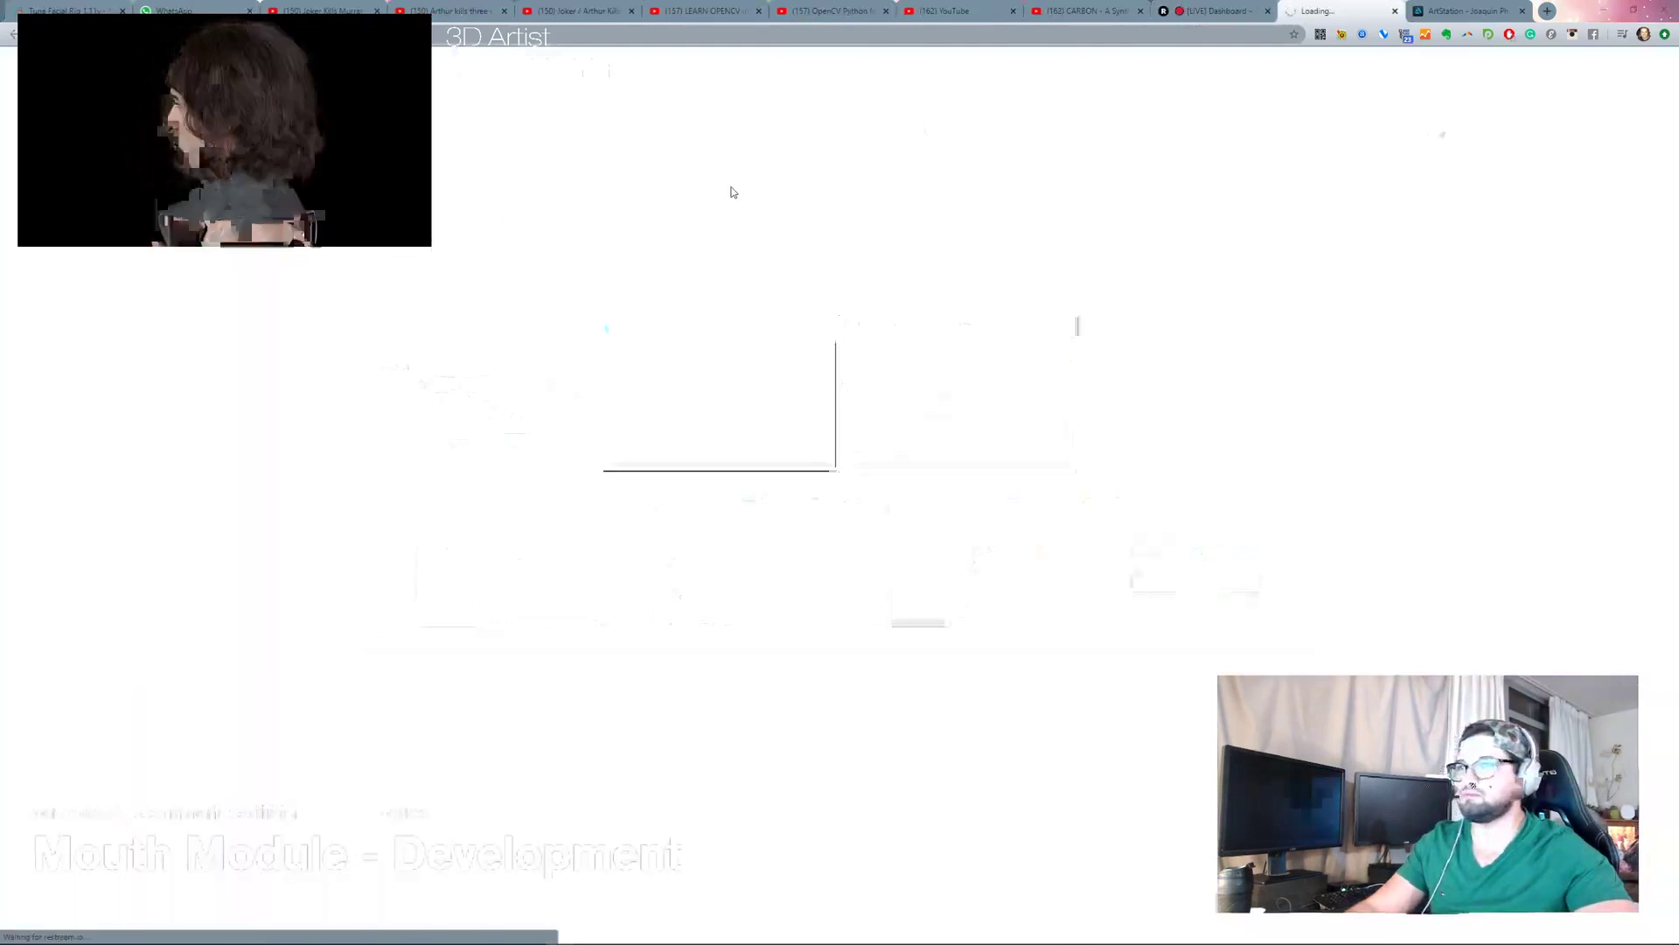
Step: Switch to Maya, examine the face rig from several sides, and scrub its animation to the open-mouth pose at frame 45
key(alt+Tab)
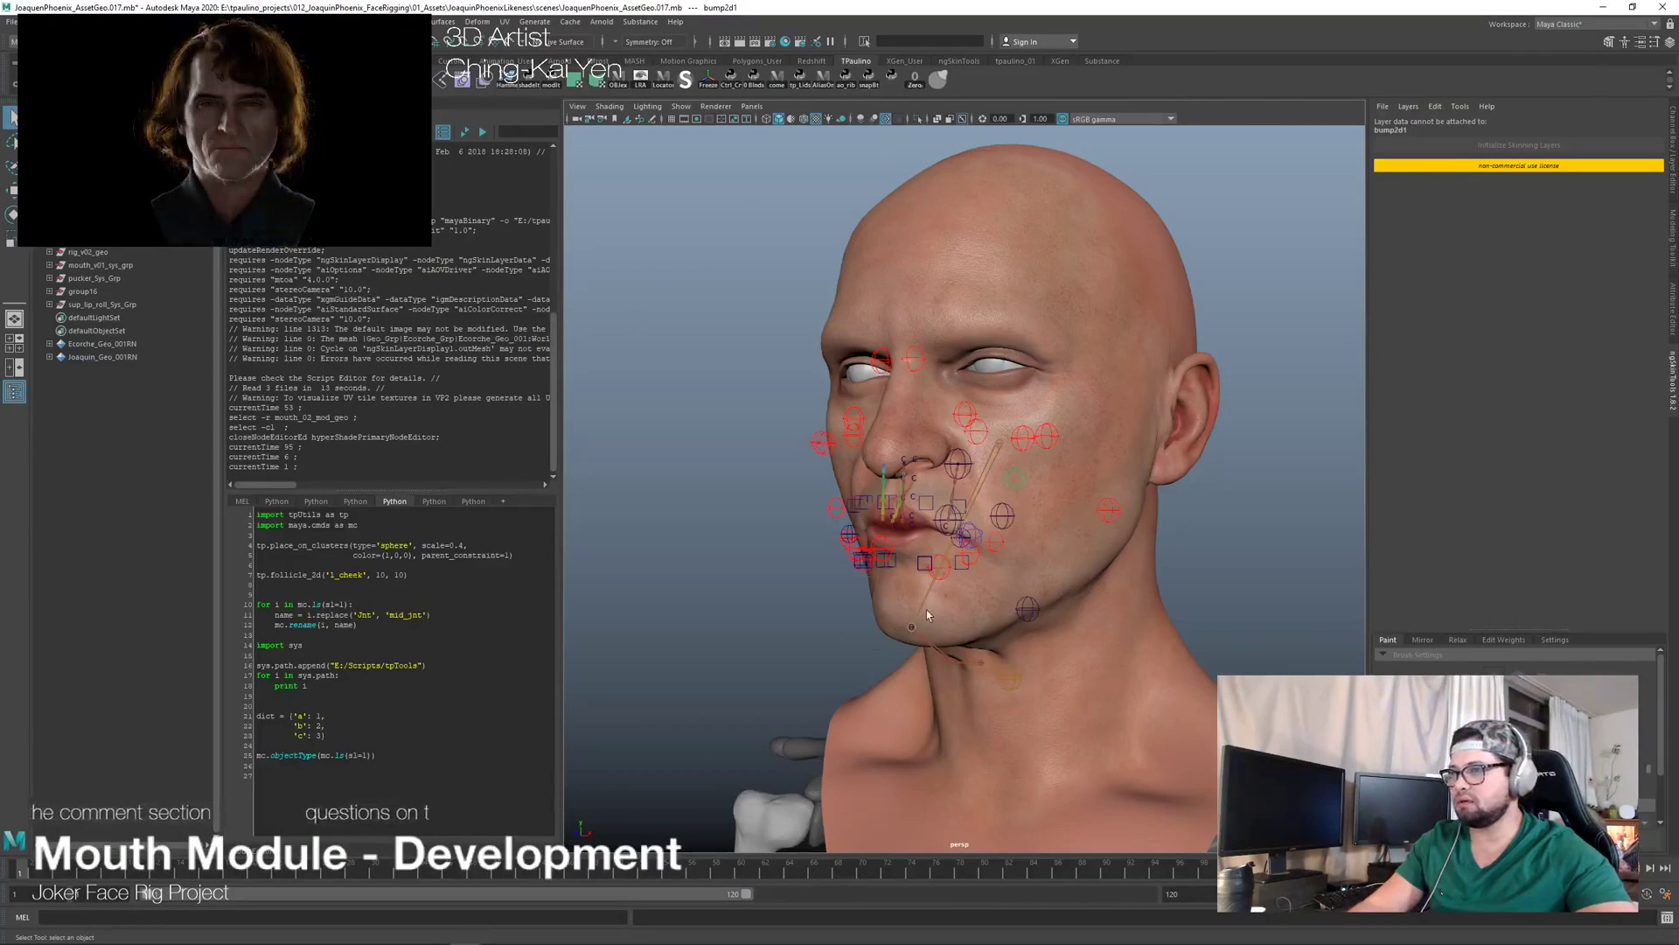
alt+drag(755, 561, 875, 525)
alt+right_drag(875, 525, 978, 505)
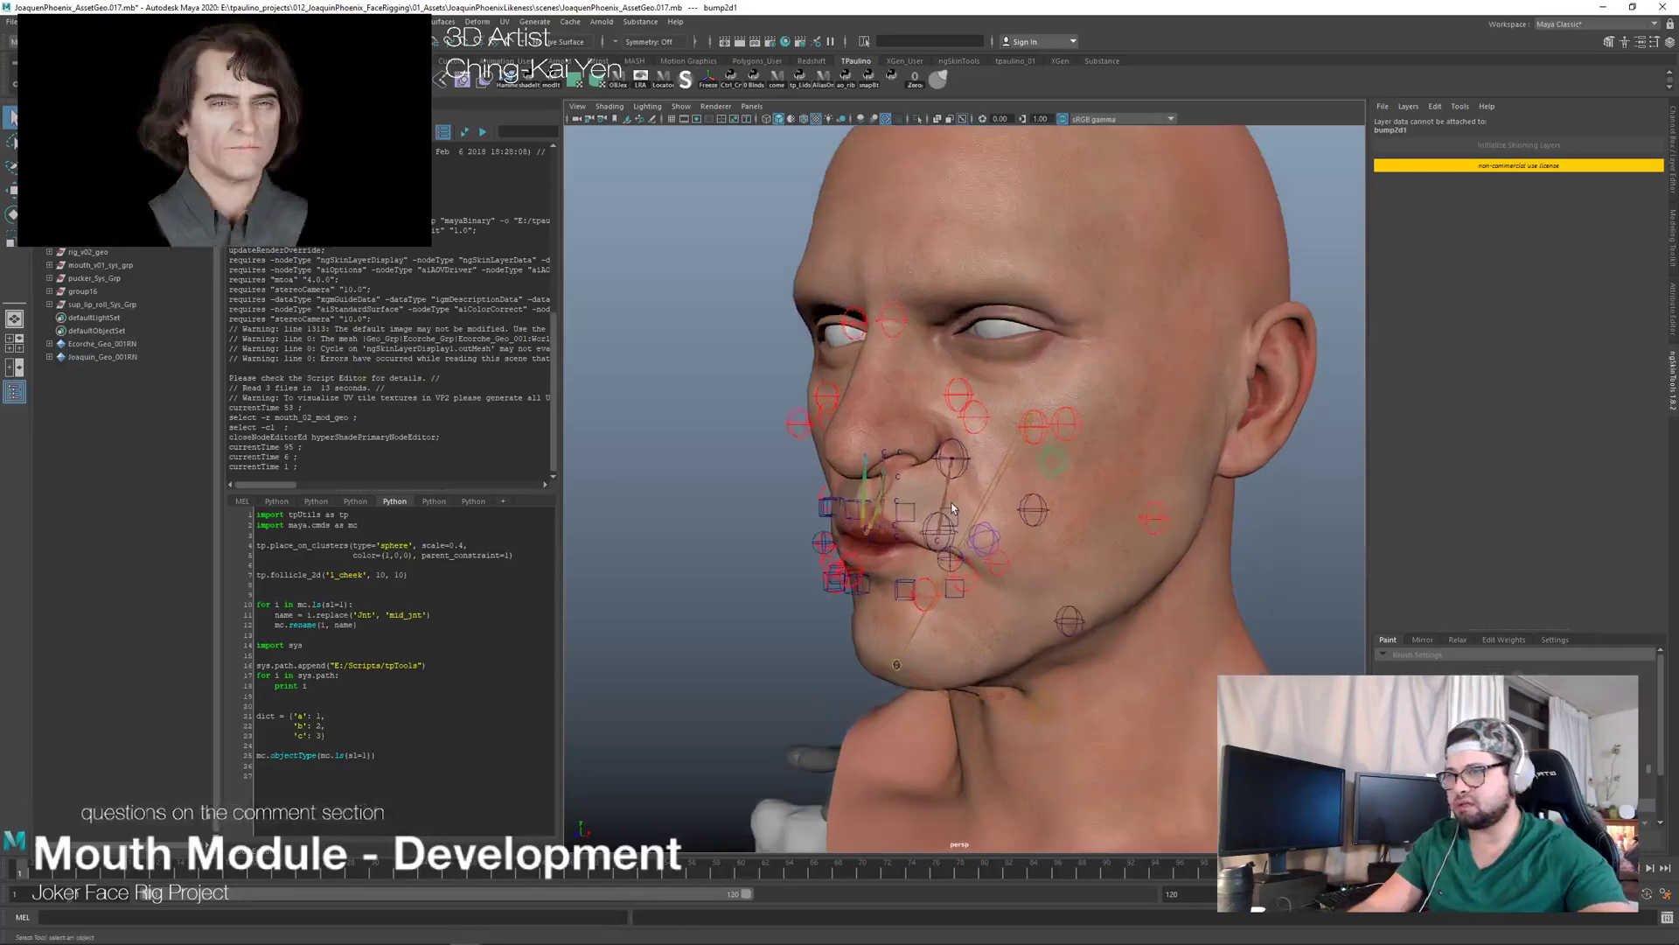
alt+drag(978, 505, 1036, 516)
alt+right_drag(1037, 516, 1002, 534)
mouse_move(1001, 533)
alt+mouse_down()
mouse_move(1050, 551)
mouse_move(1001, 555)
alt+mouse_up()
alt+right_drag(1002, 555, 966, 560)
alt+drag(967, 560, 1024, 574)
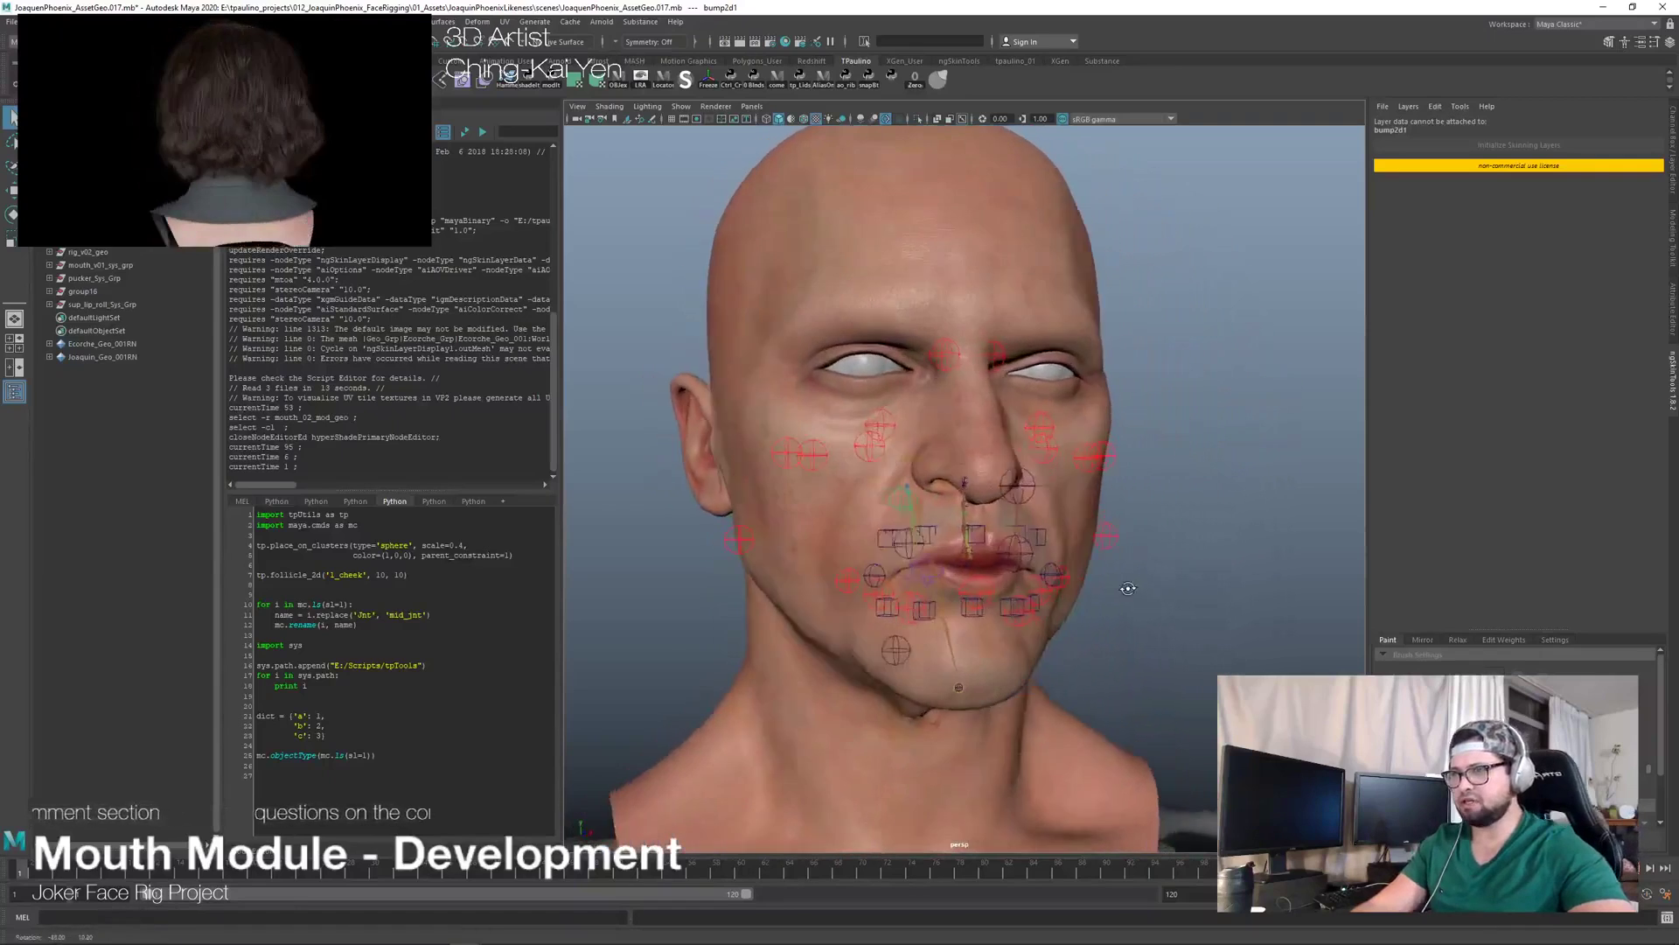
alt+right_drag(1023, 574, 809, 590)
mouse_move(173, 872)
mouse_down()
mouse_move(602, 868)
mouse_move(560, 870)
mouse_up()
Step: Try raising the left zygoMinor cheek control on the open-mouth pose, and undo the move
click(1074, 437)
key(w)
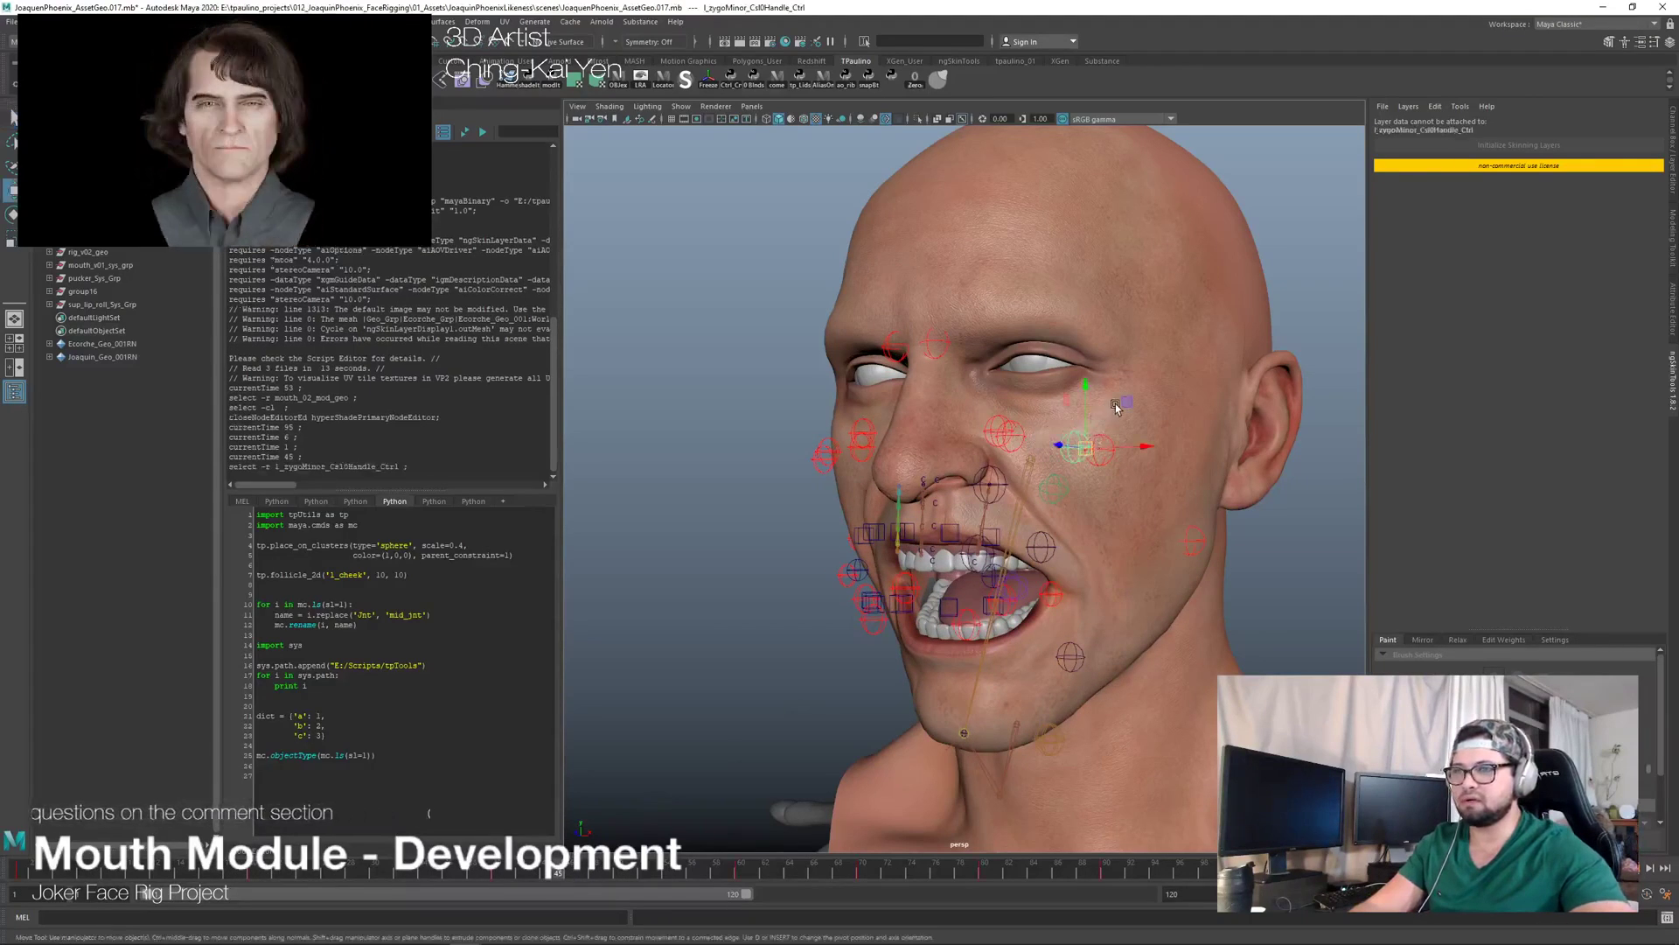
drag(1087, 449, 1080, 444)
key(ctrl+z)
Step: Scrub to frame 25, try lowering the left buccinator control on the smiling pose, and undo the move
mouse_move(1019, 572)
alt+mouse_down()
mouse_move(1062, 572)
mouse_move(1001, 546)
alt+mouse_up()
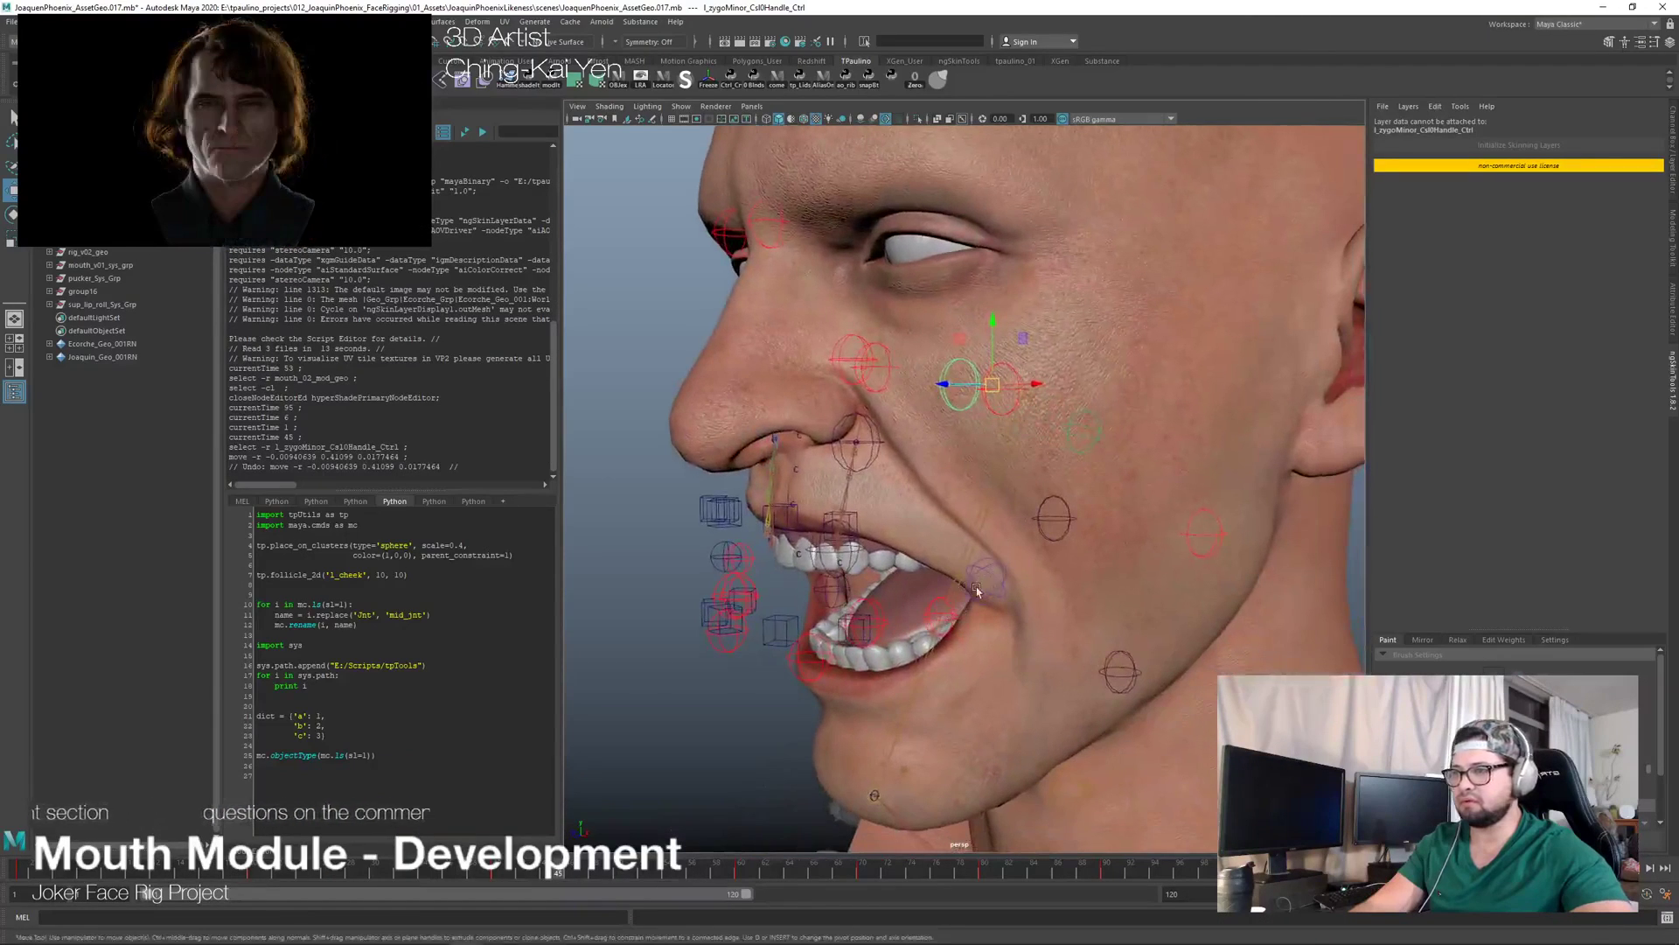
drag(514, 860, 313, 863)
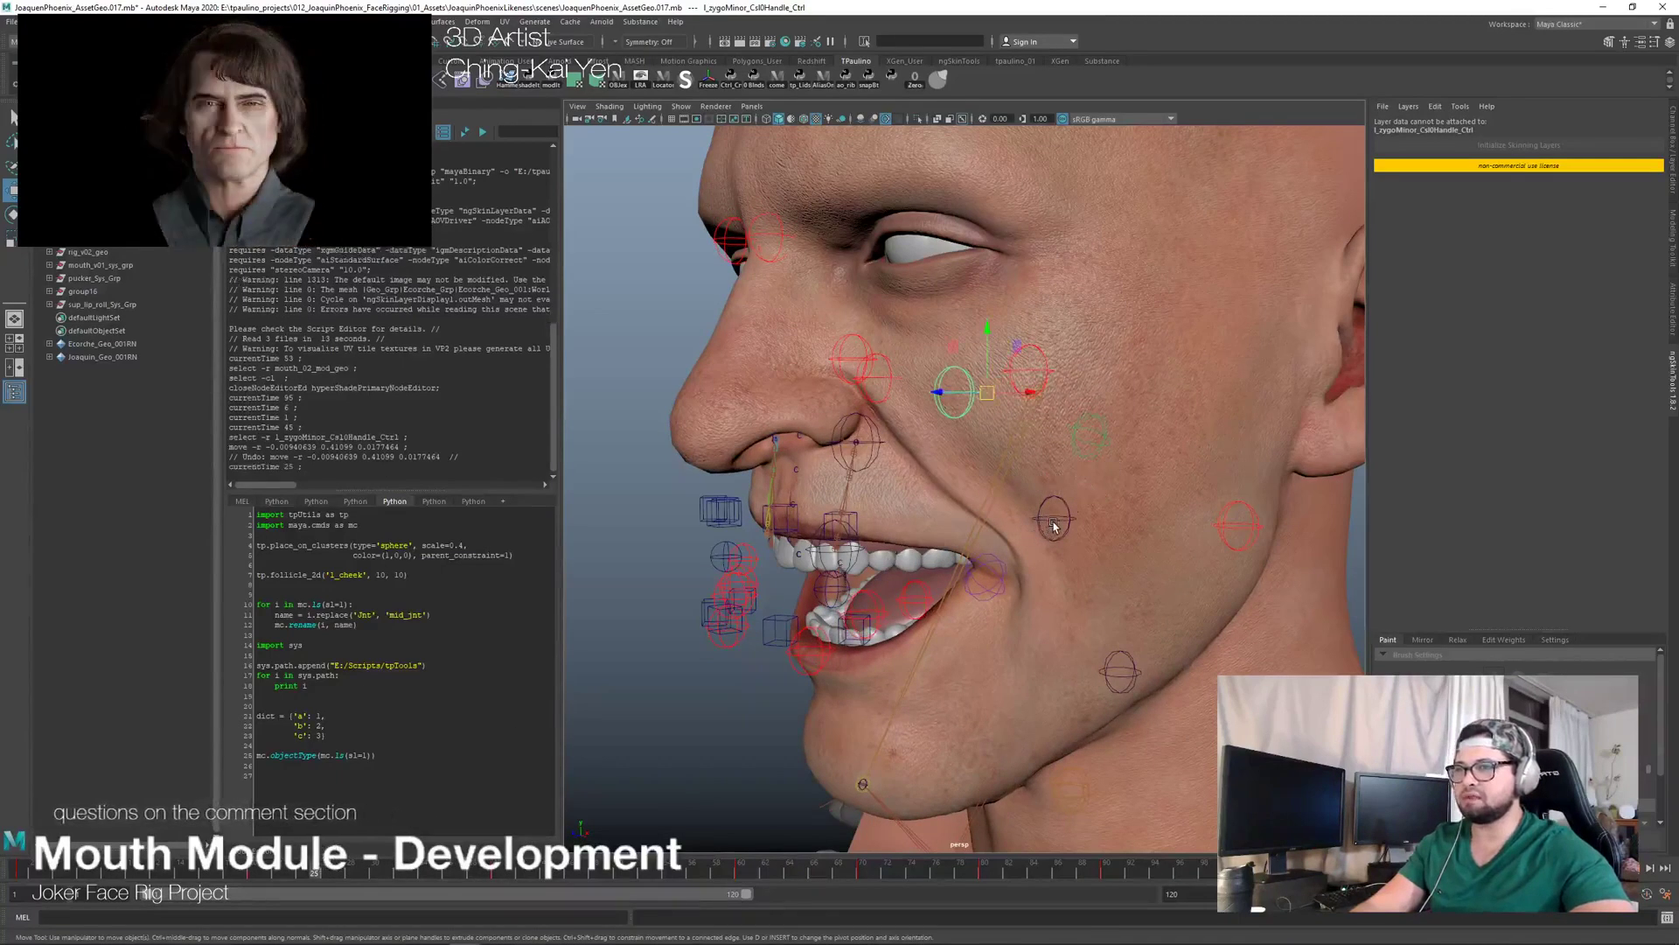
click(1226, 527)
drag(1163, 511, 1160, 551)
key(ctrl+z)
Step: Try moving the left levatorLabiiSup and levatorAnguli controls beside the nose, undoing each move
alt+drag(888, 464, 904, 333)
click(882, 344)
key(ctrl+z)
click(923, 390)
click(927, 382)
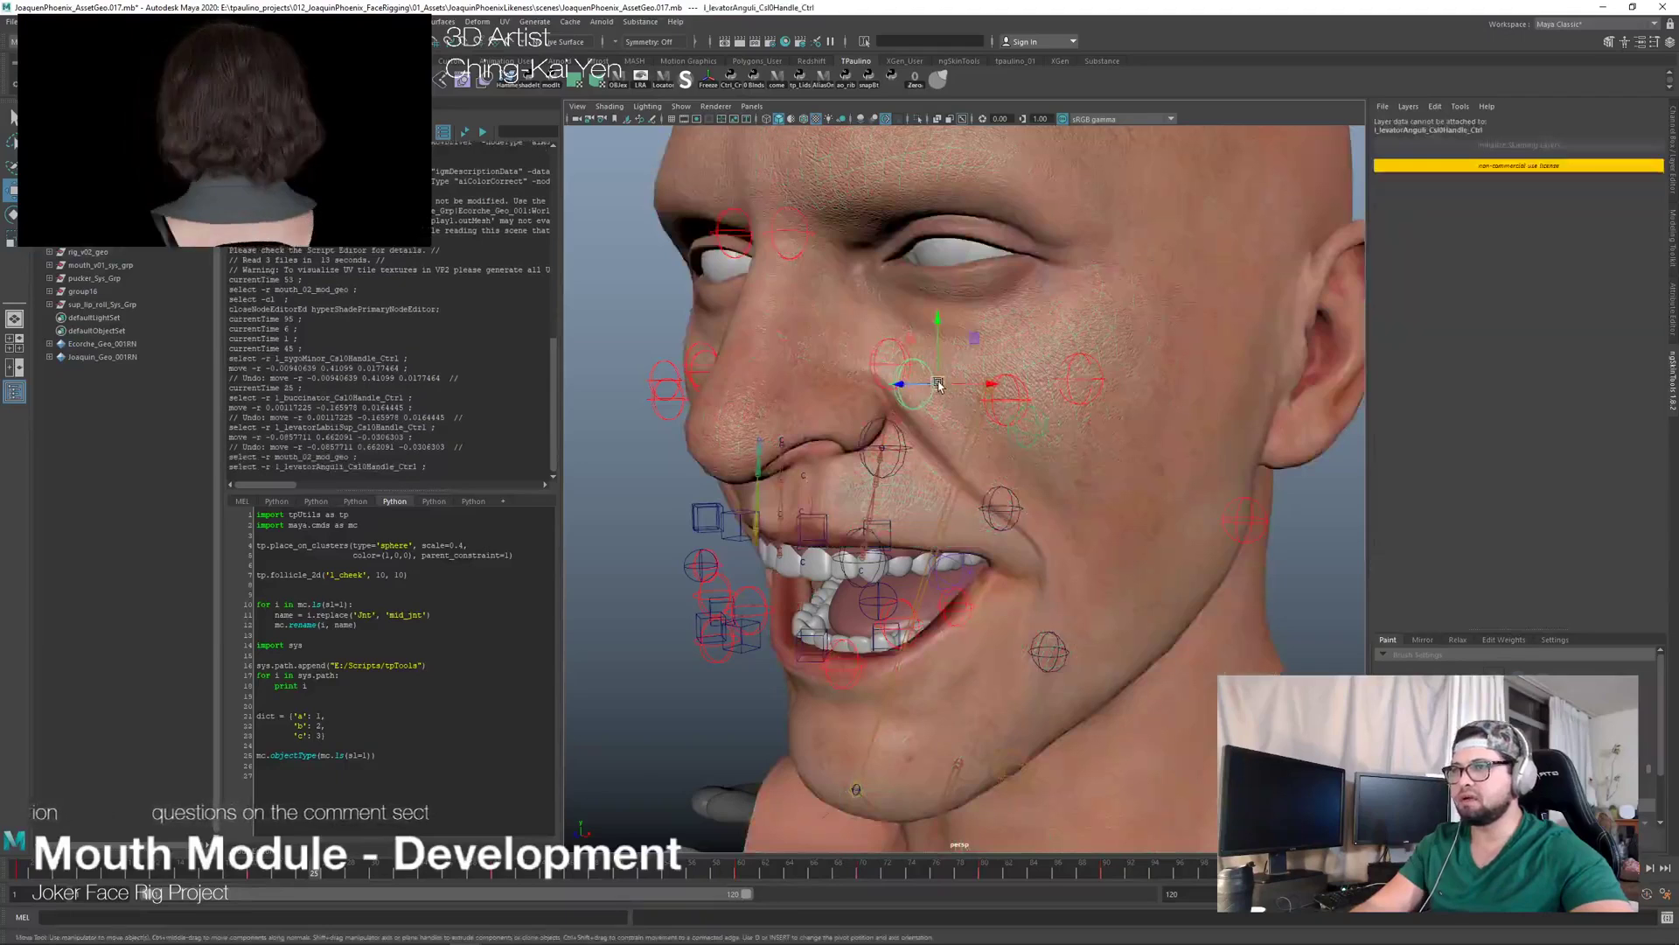
drag(930, 378, 958, 337)
key(ctrl+z)
Step: Examine the smile from the front and side, and scrub through the closed-lip and pucker poses, stopping at frame 84
alt+drag(977, 499, 943, 335)
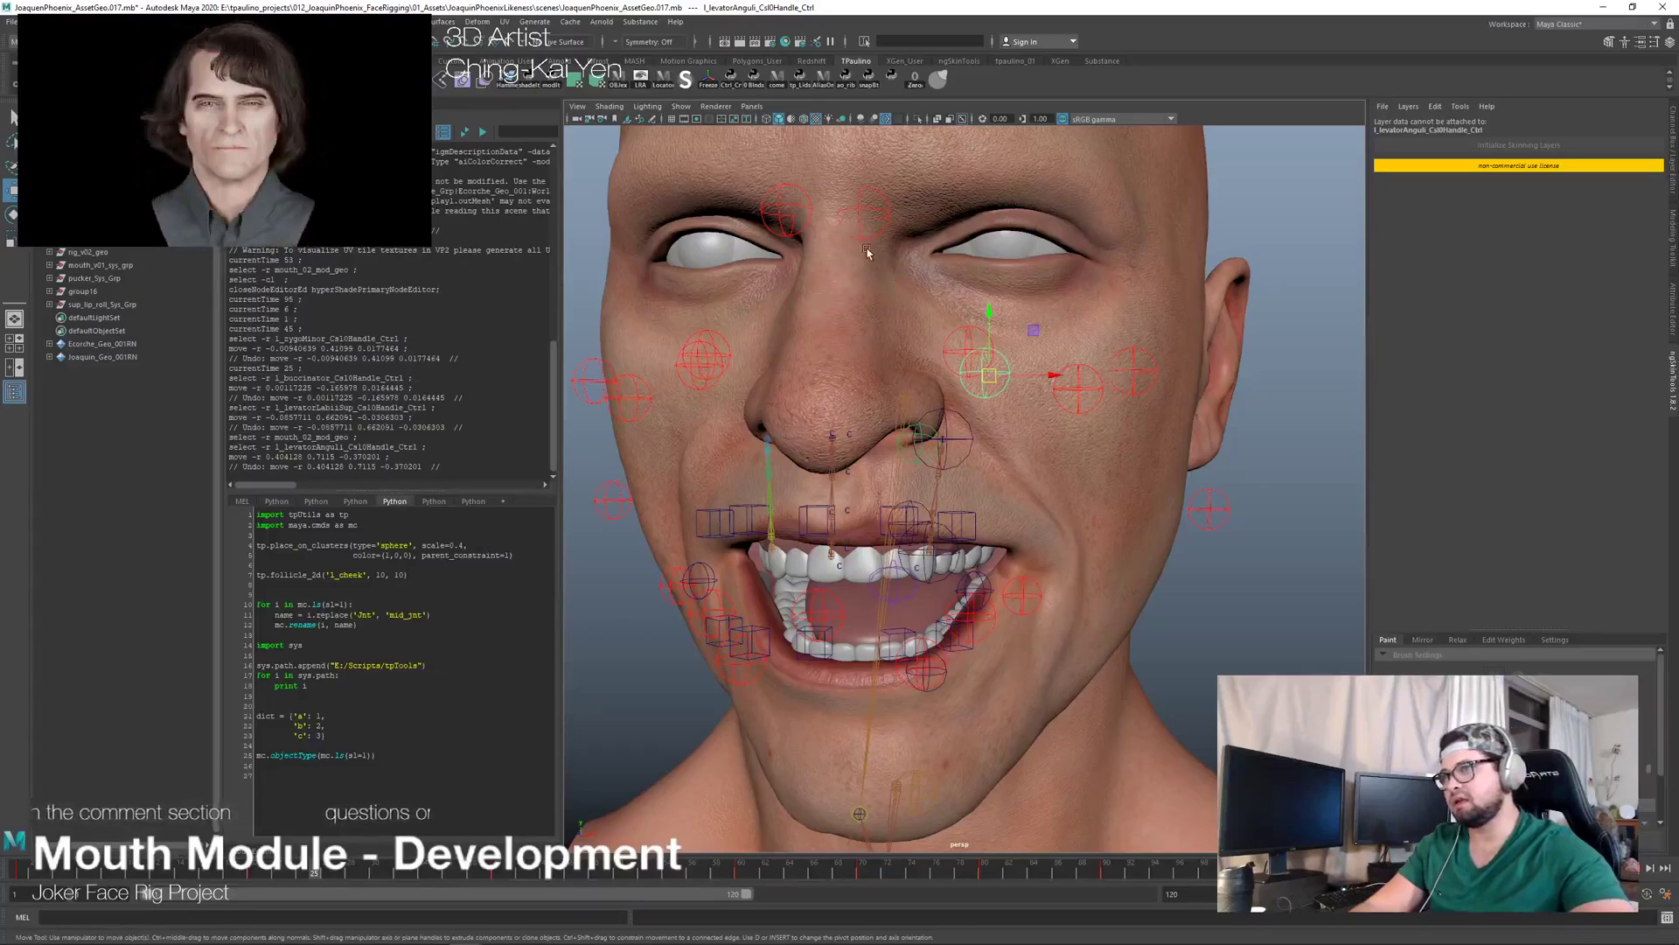
alt+drag(884, 287, 956, 544)
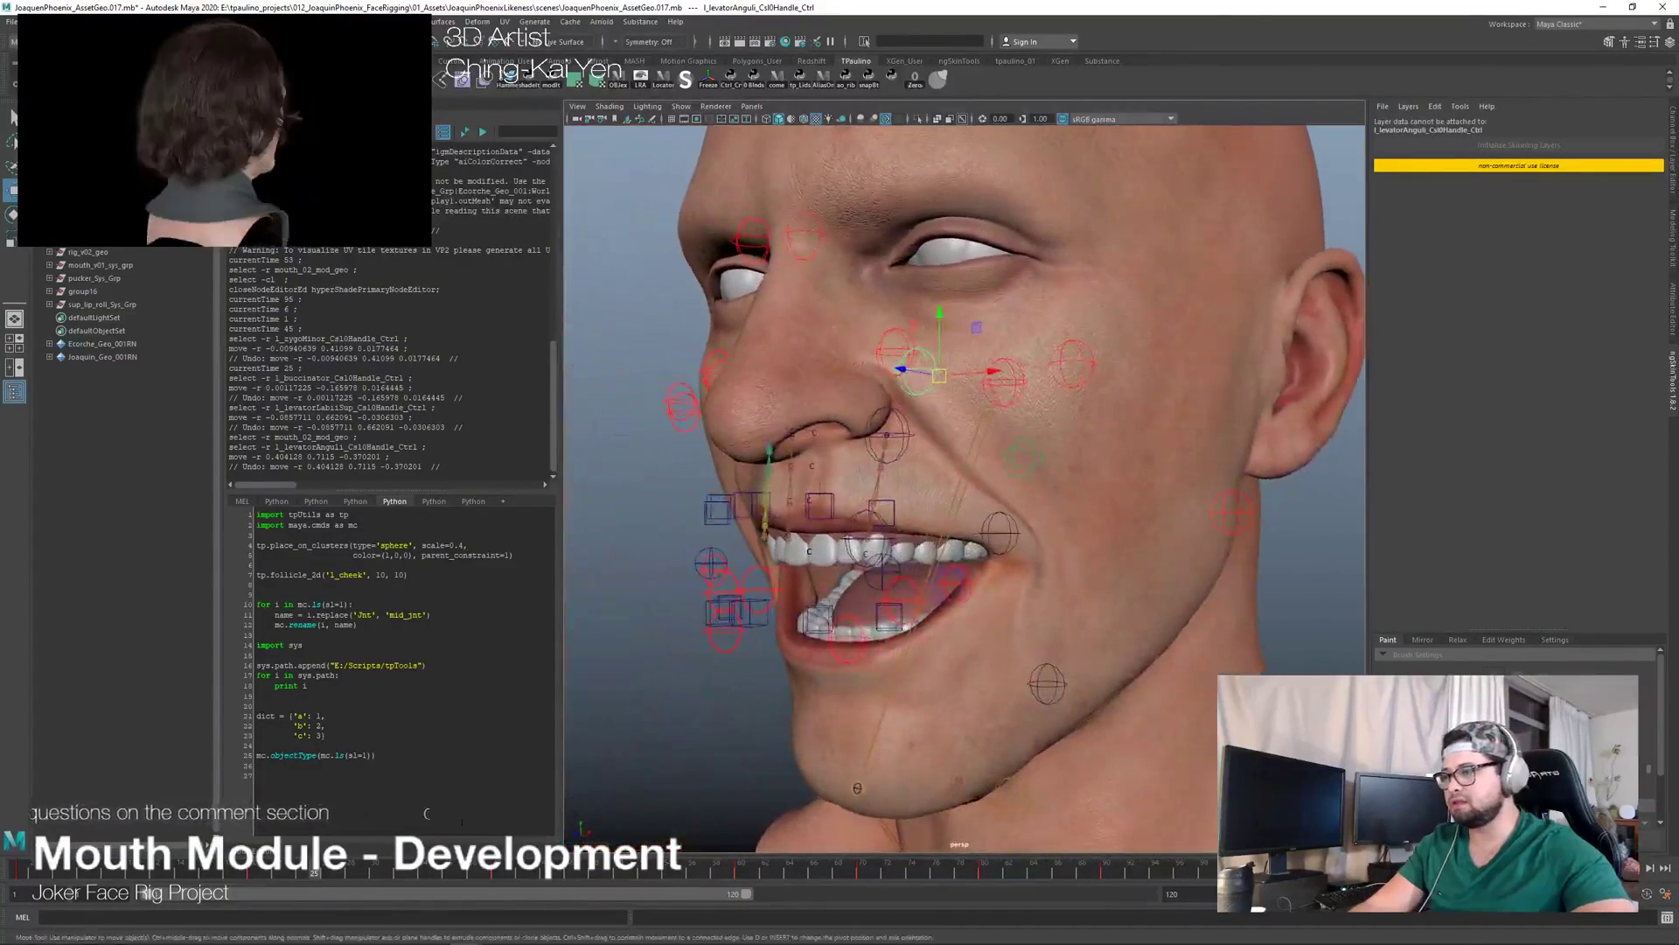
drag(212, 867, 920, 867)
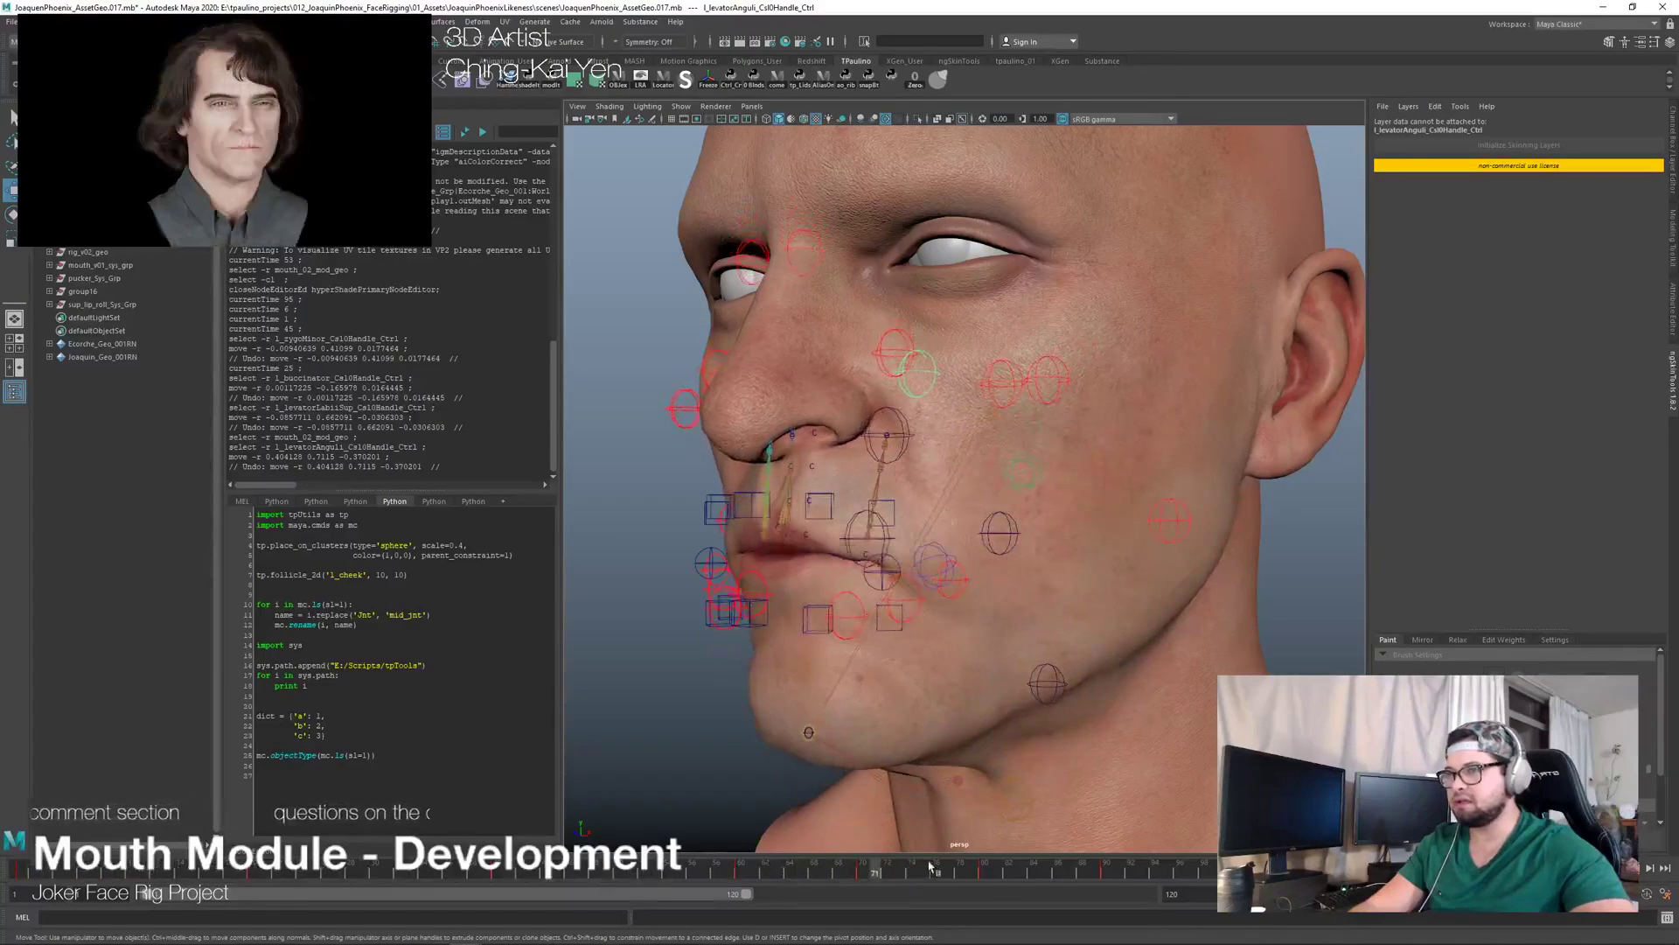
drag(1134, 860, 1004, 863)
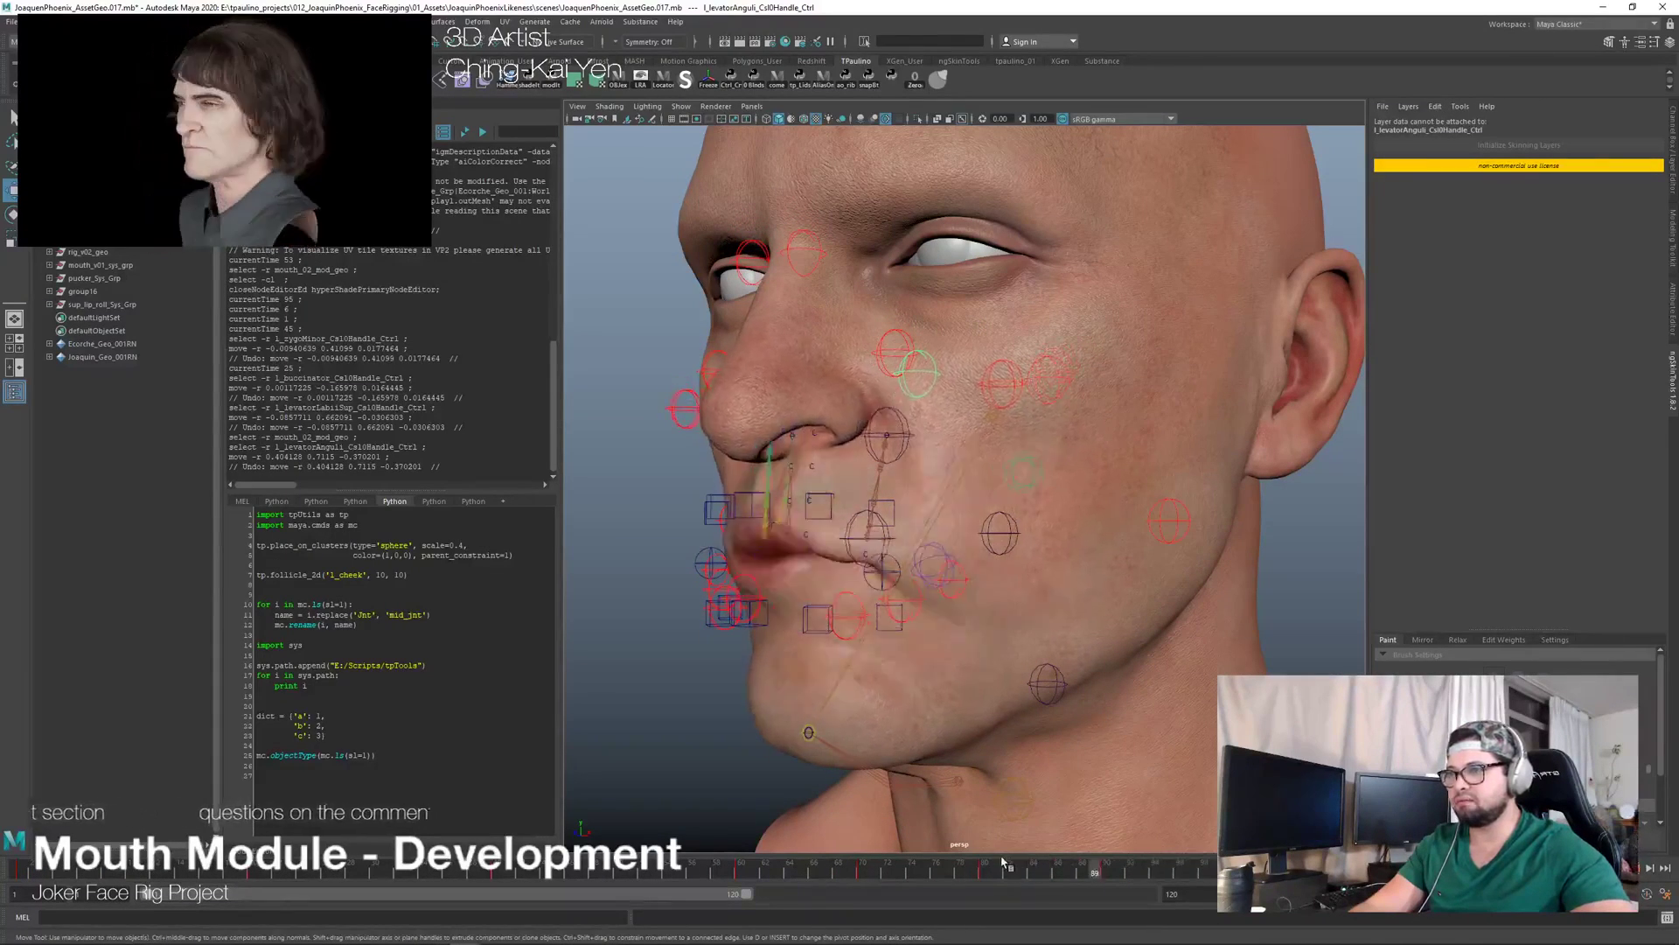
drag(1148, 860, 1242, 864)
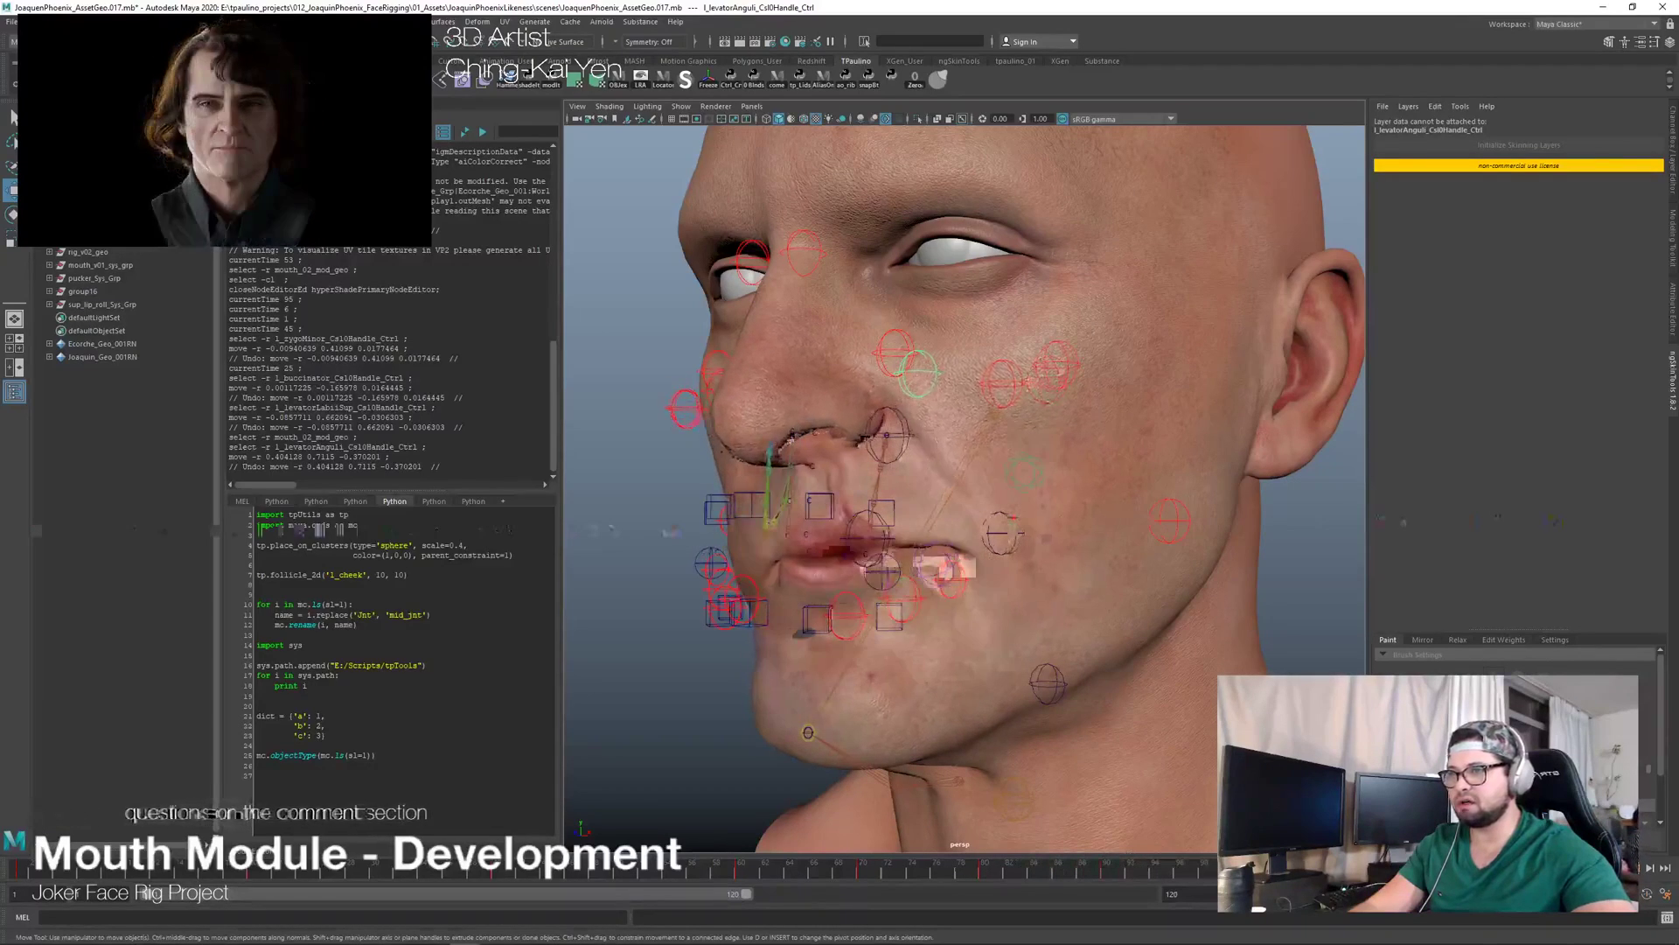
drag(1142, 846, 1056, 845)
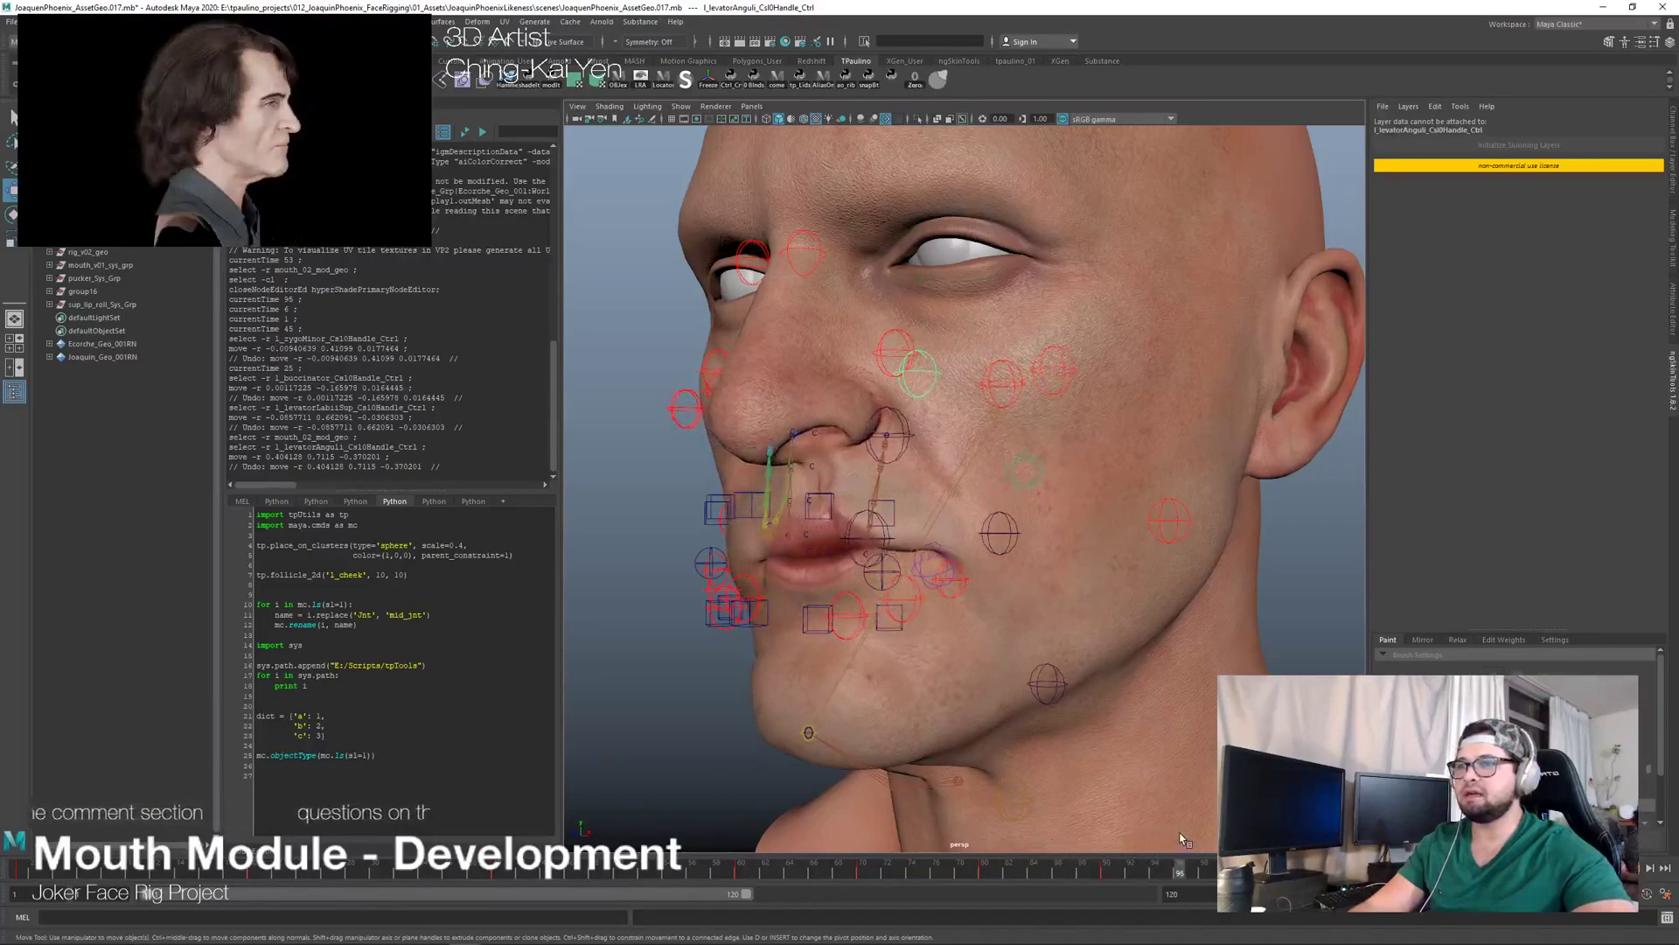
drag(1057, 850, 1035, 853)
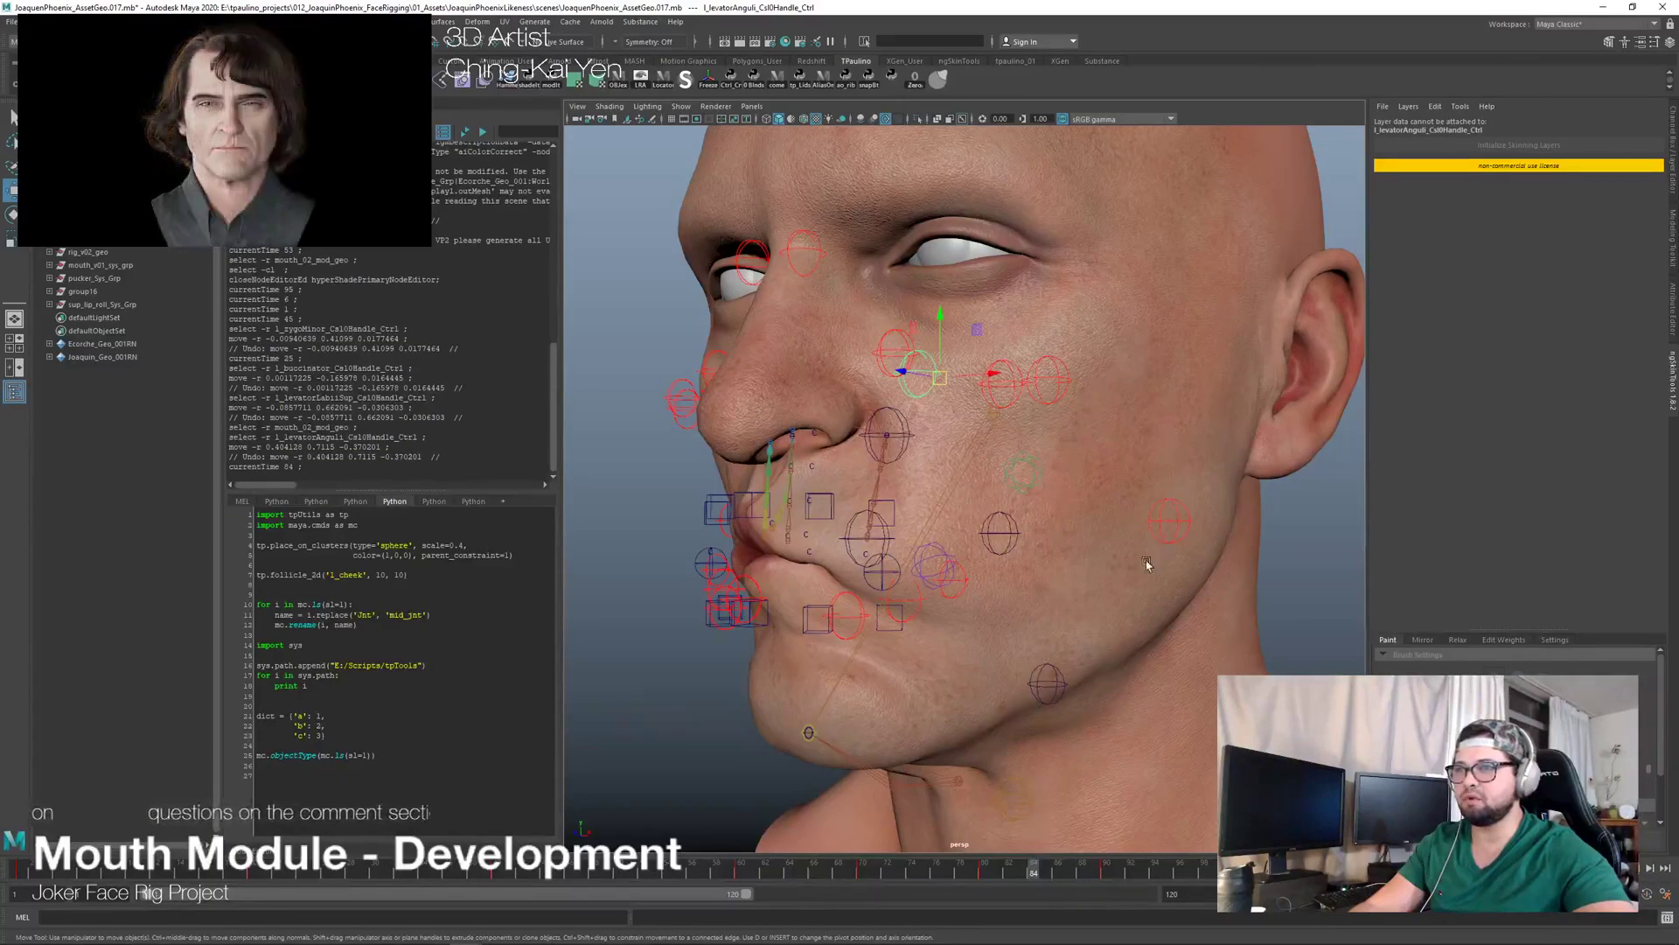
Step: Inspect the lip deformation at frame 84 up close, and return the animation to frame 60
alt+drag(927, 476, 977, 471)
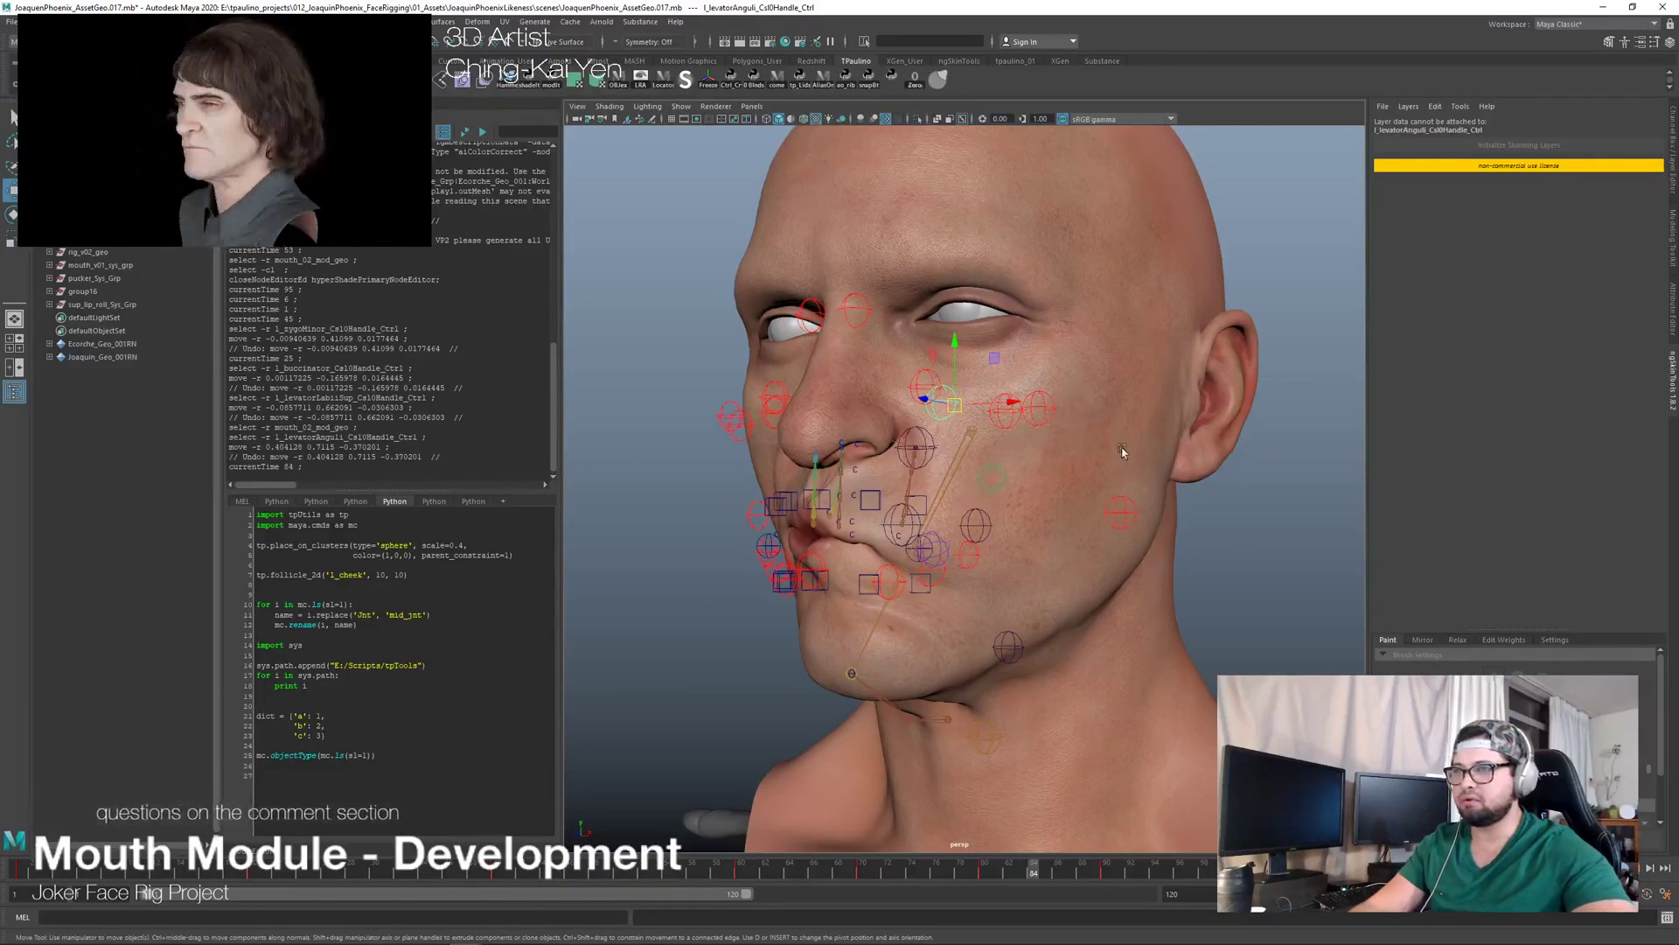
alt+drag(1014, 532, 920, 628)
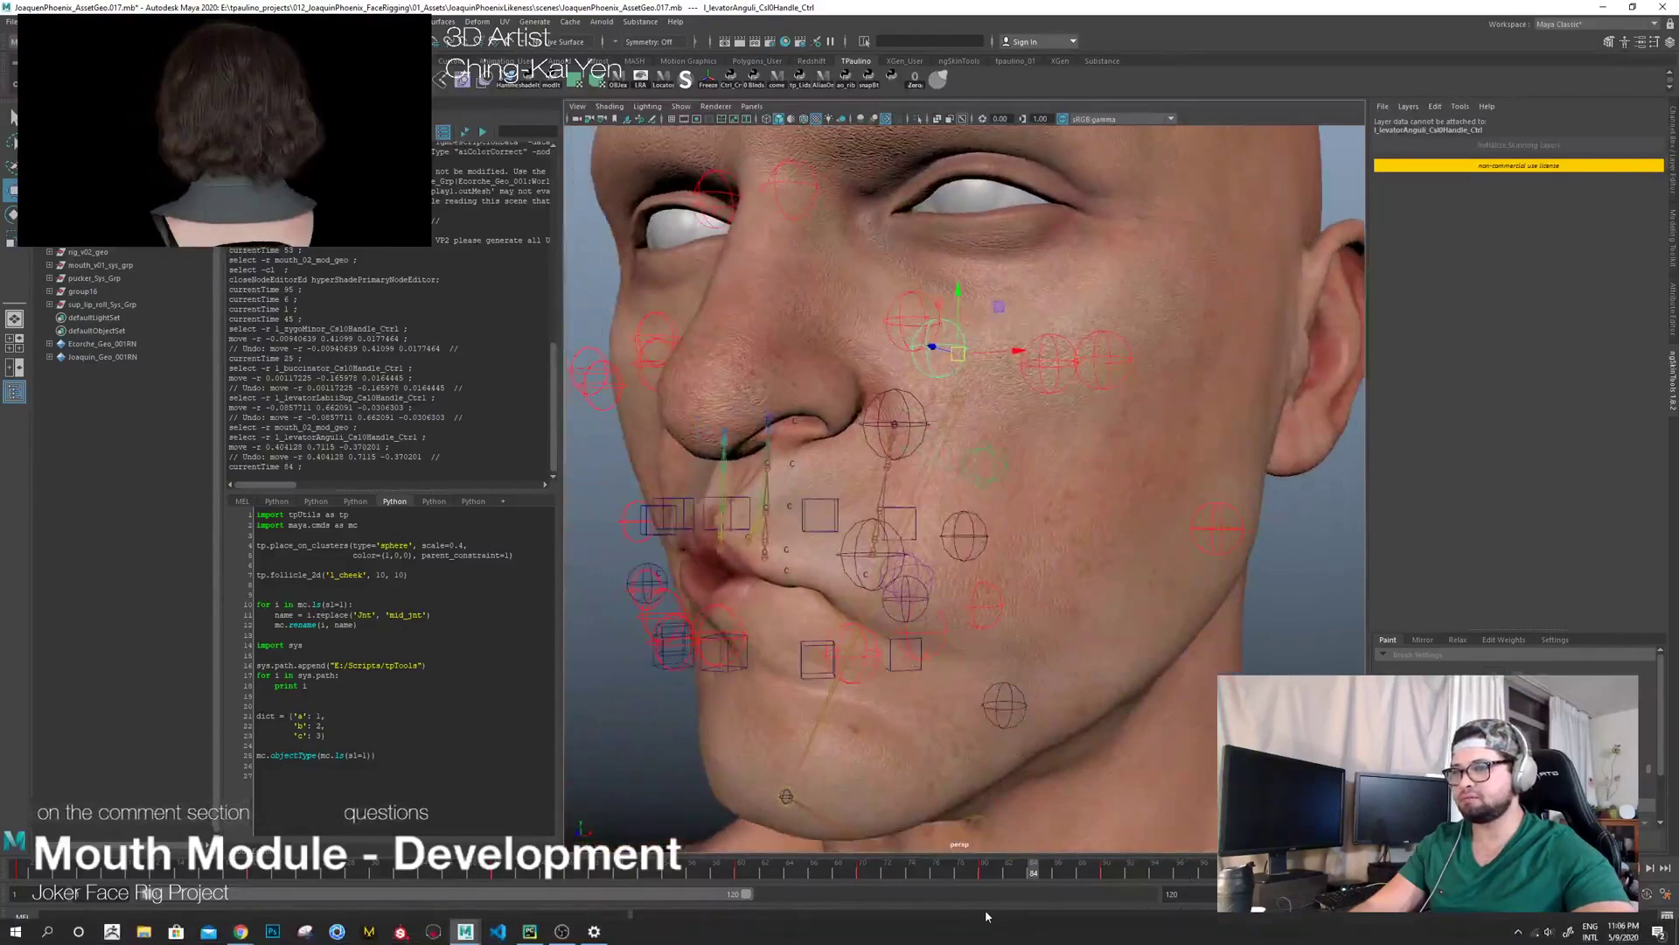
drag(989, 876, 741, 869)
alt+drag(1029, 568, 1067, 556)
scroll(1067, 556, down, 5)
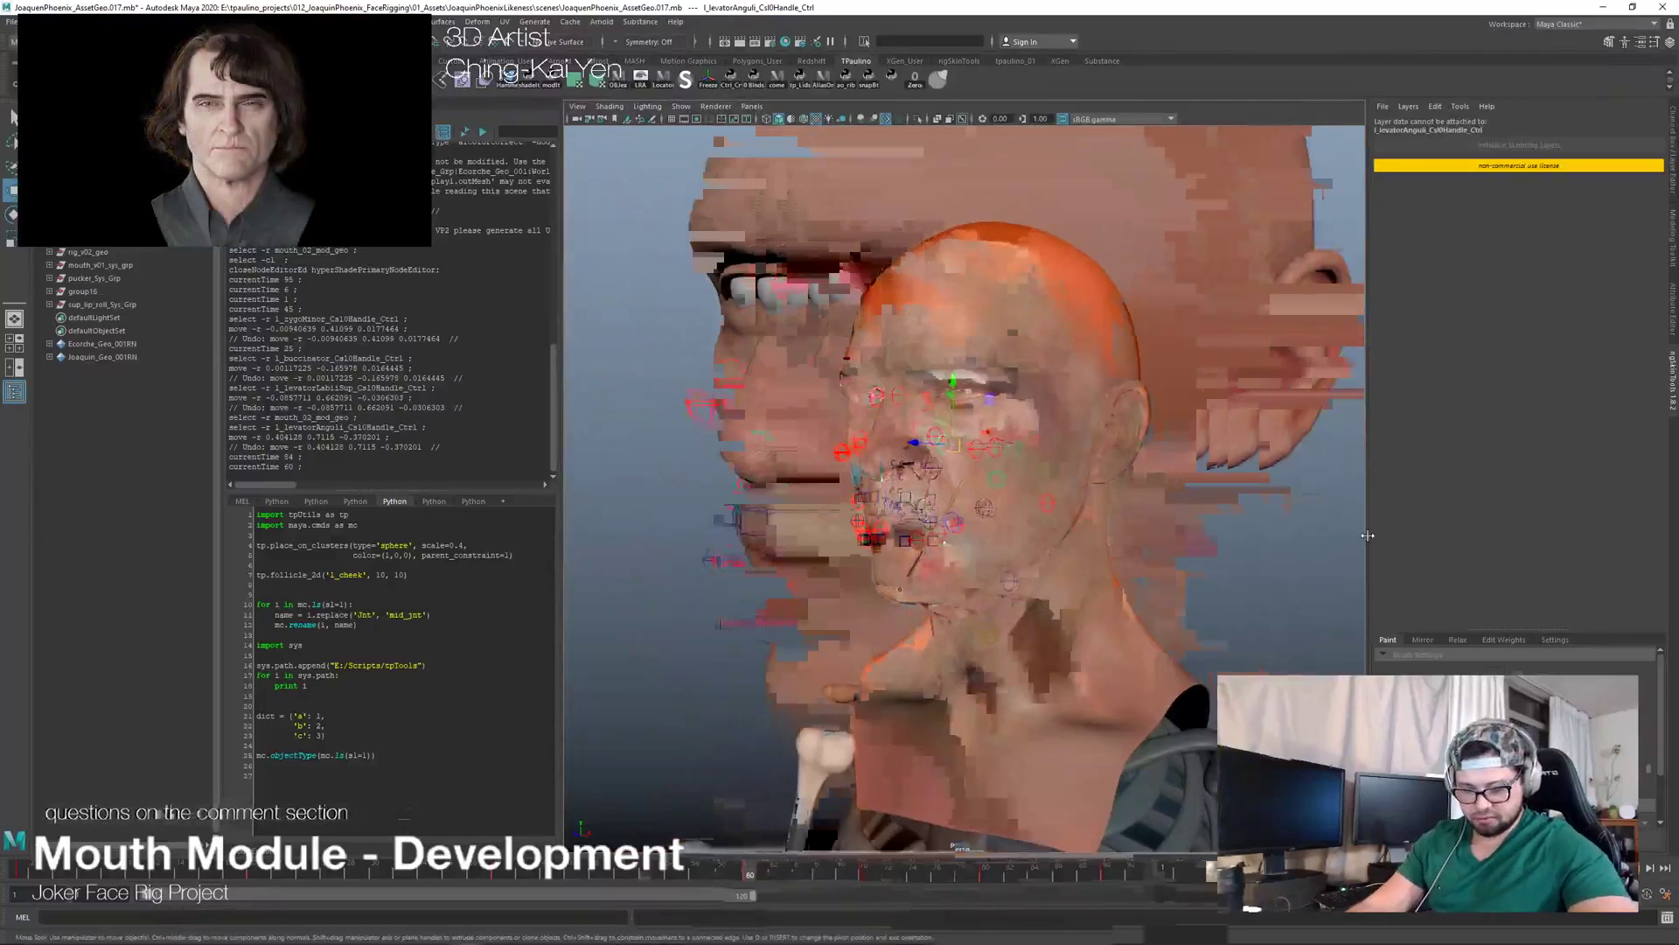
Step: Select the Mouth_Sup_Lip_03_ctrl upper-lip control on the face
key(alt+Tab)
key(Tab)
key(alt+Tab)
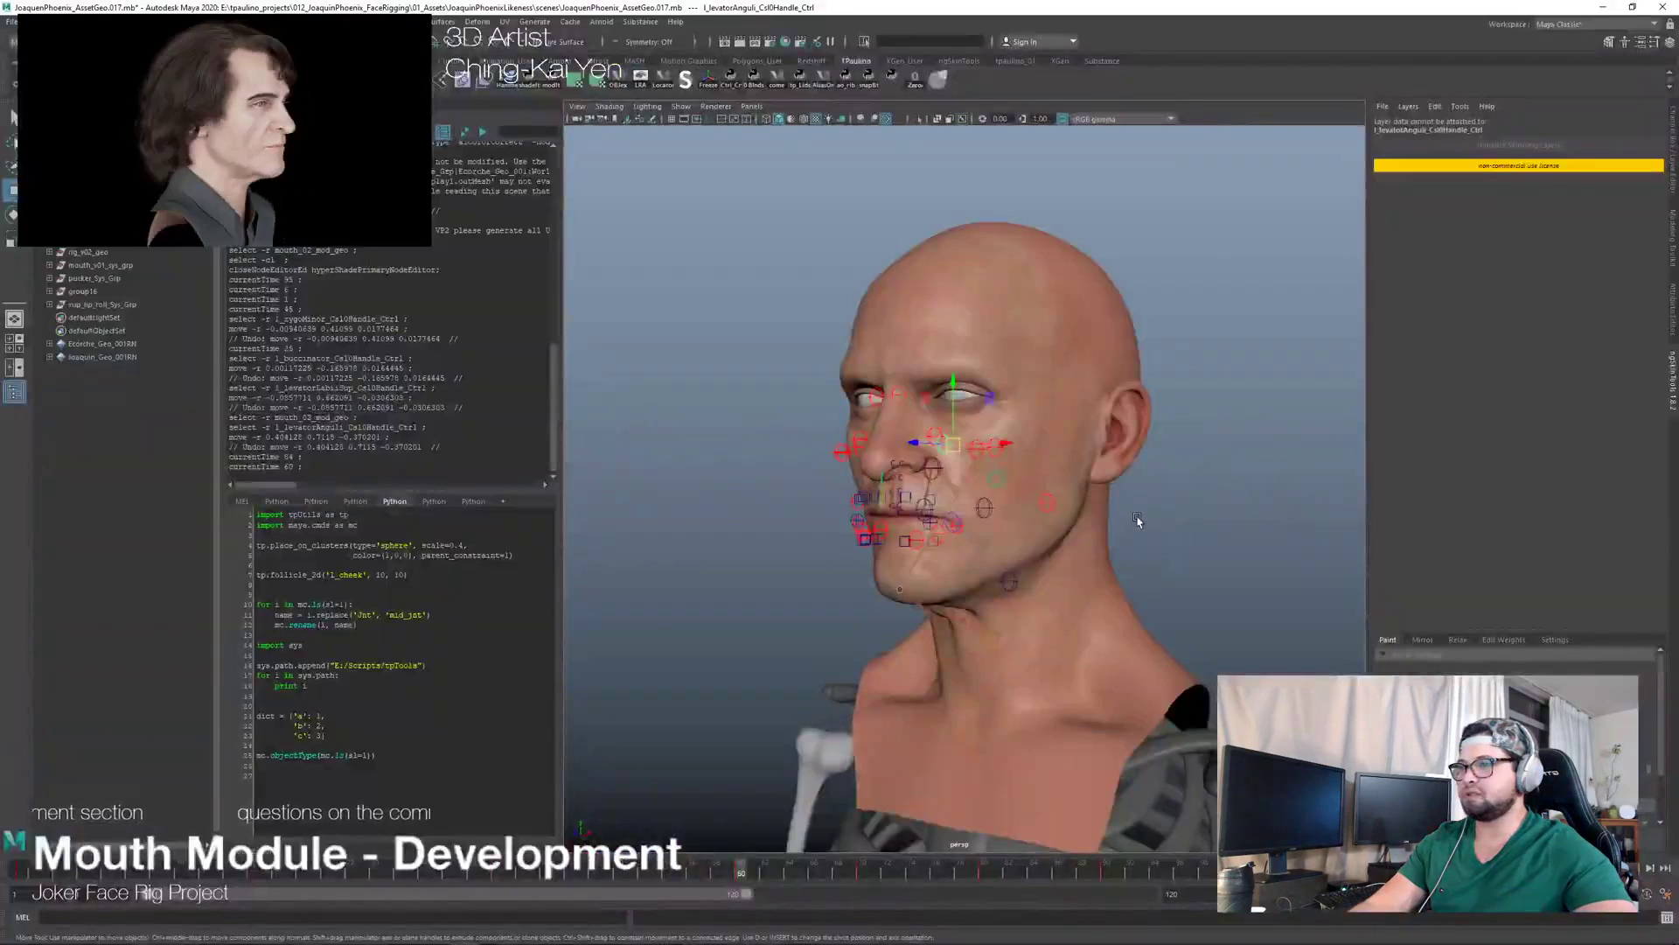
mouse_move(1137, 520)
alt+mouse_down()
mouse_move(1241, 536)
mouse_move(1166, 525)
alt+mouse_up()
alt+right_drag(1166, 524, 1194, 517)
alt+drag(1194, 517, 1185, 534)
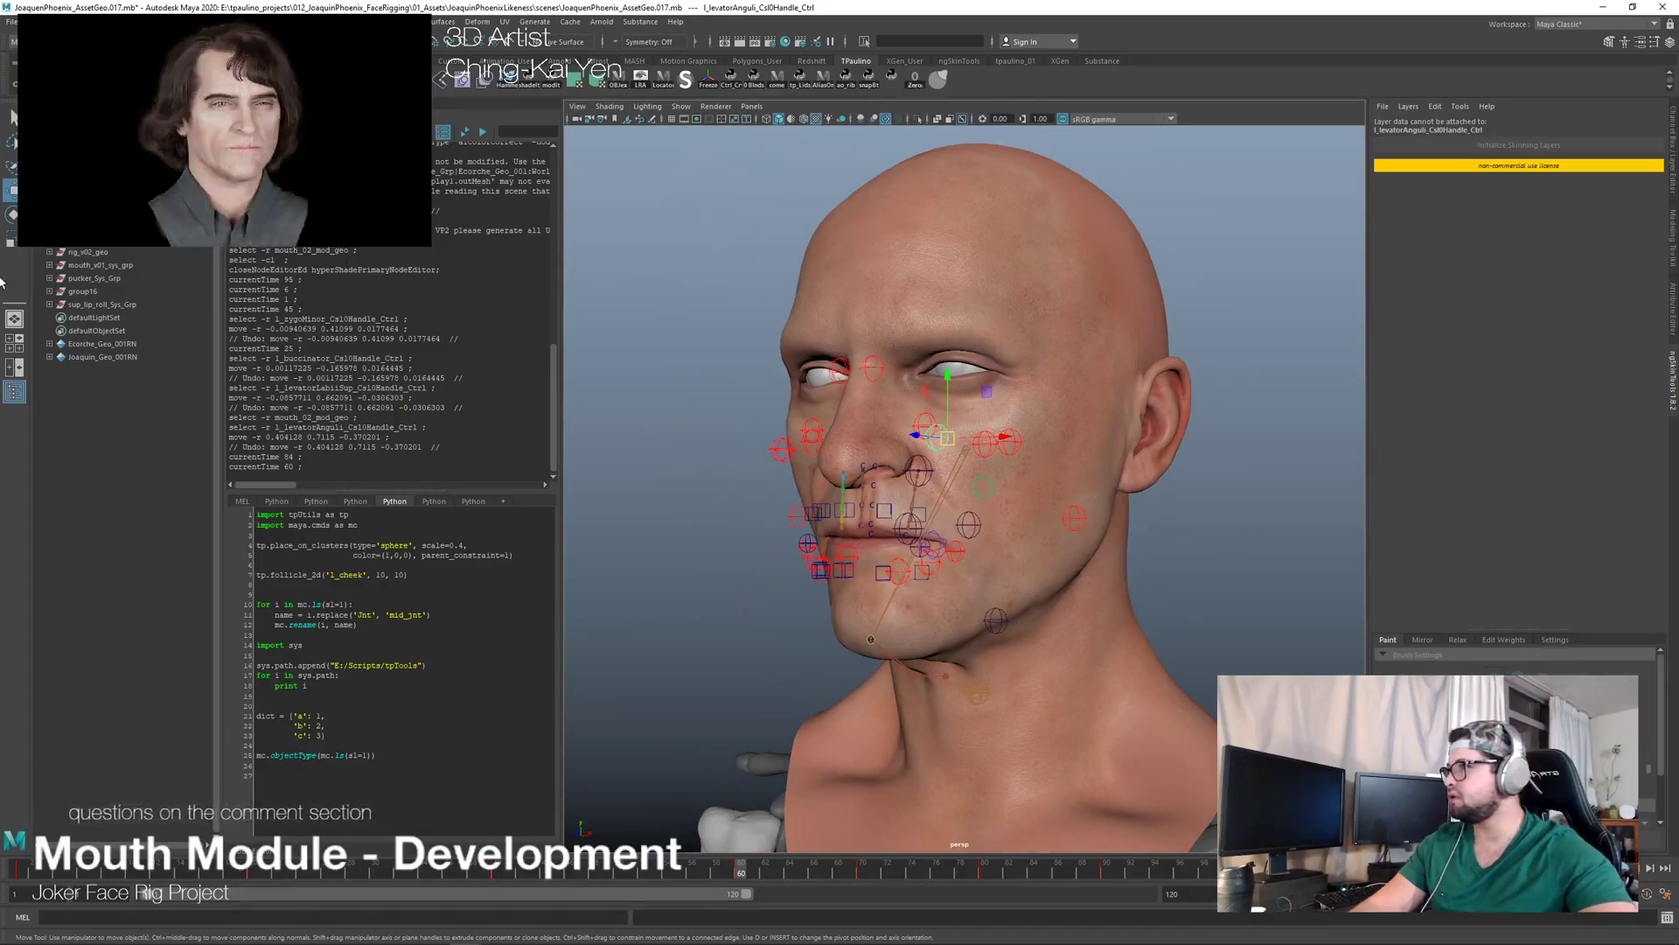
alt+drag(945, 487, 1018, 493)
alt+right_drag(1018, 493, 1125, 499)
alt+drag(1125, 499, 1068, 503)
click(829, 516)
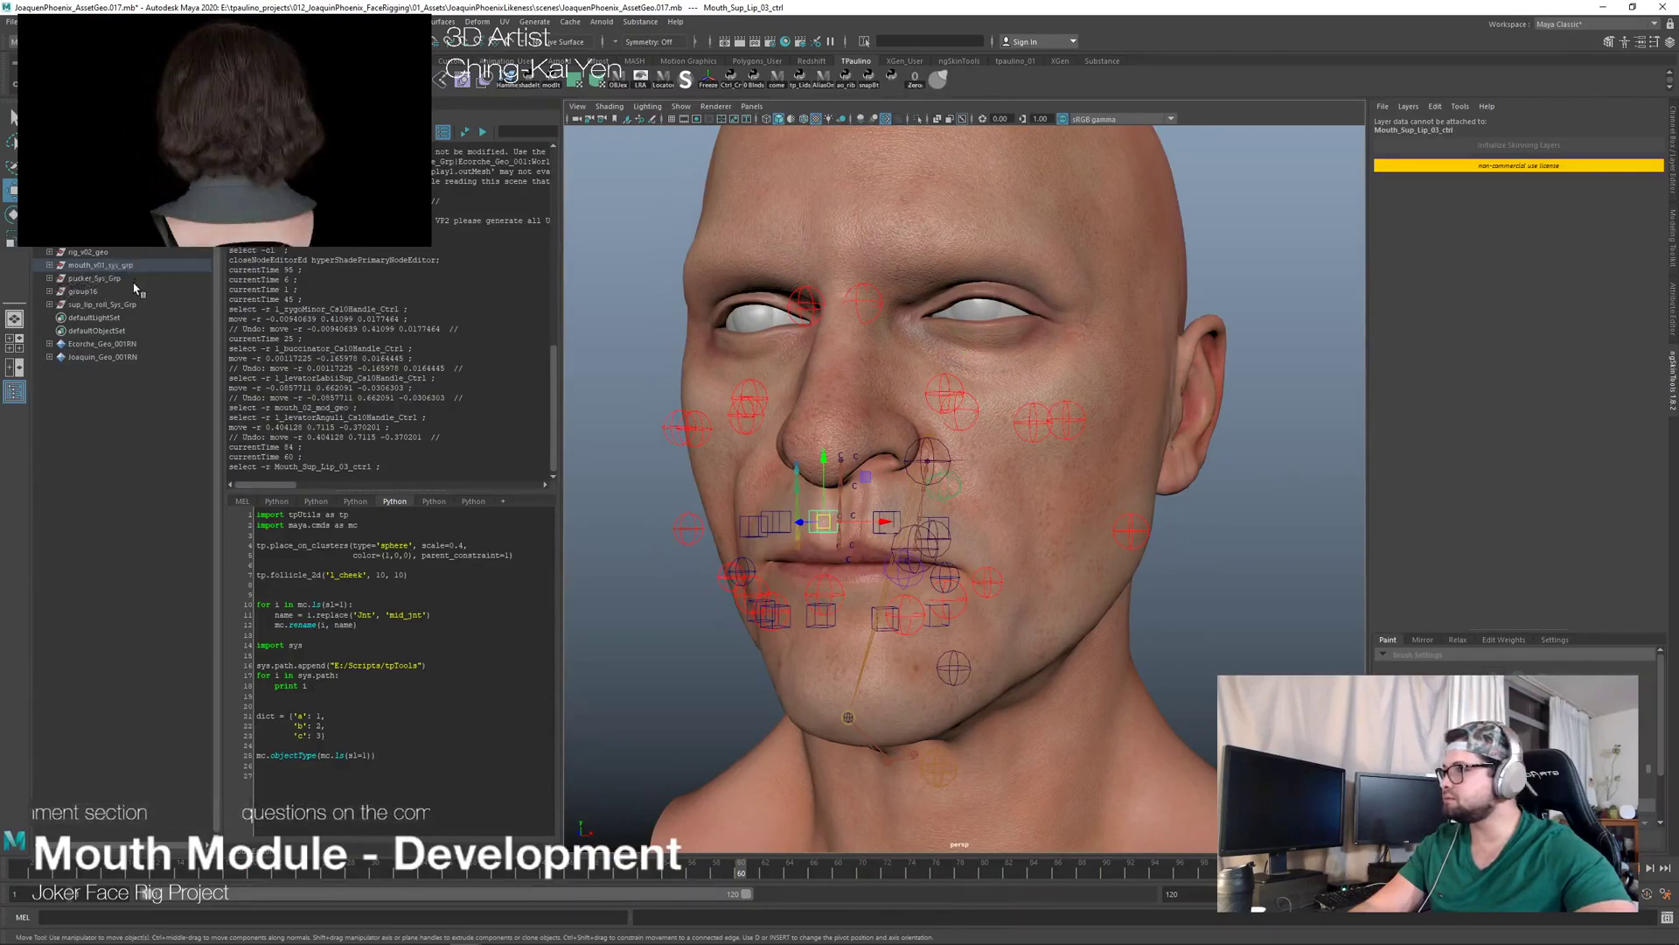
Step: Switch to PyCharm and review the upper items of the facial rig development plan
key(alt+Tab)
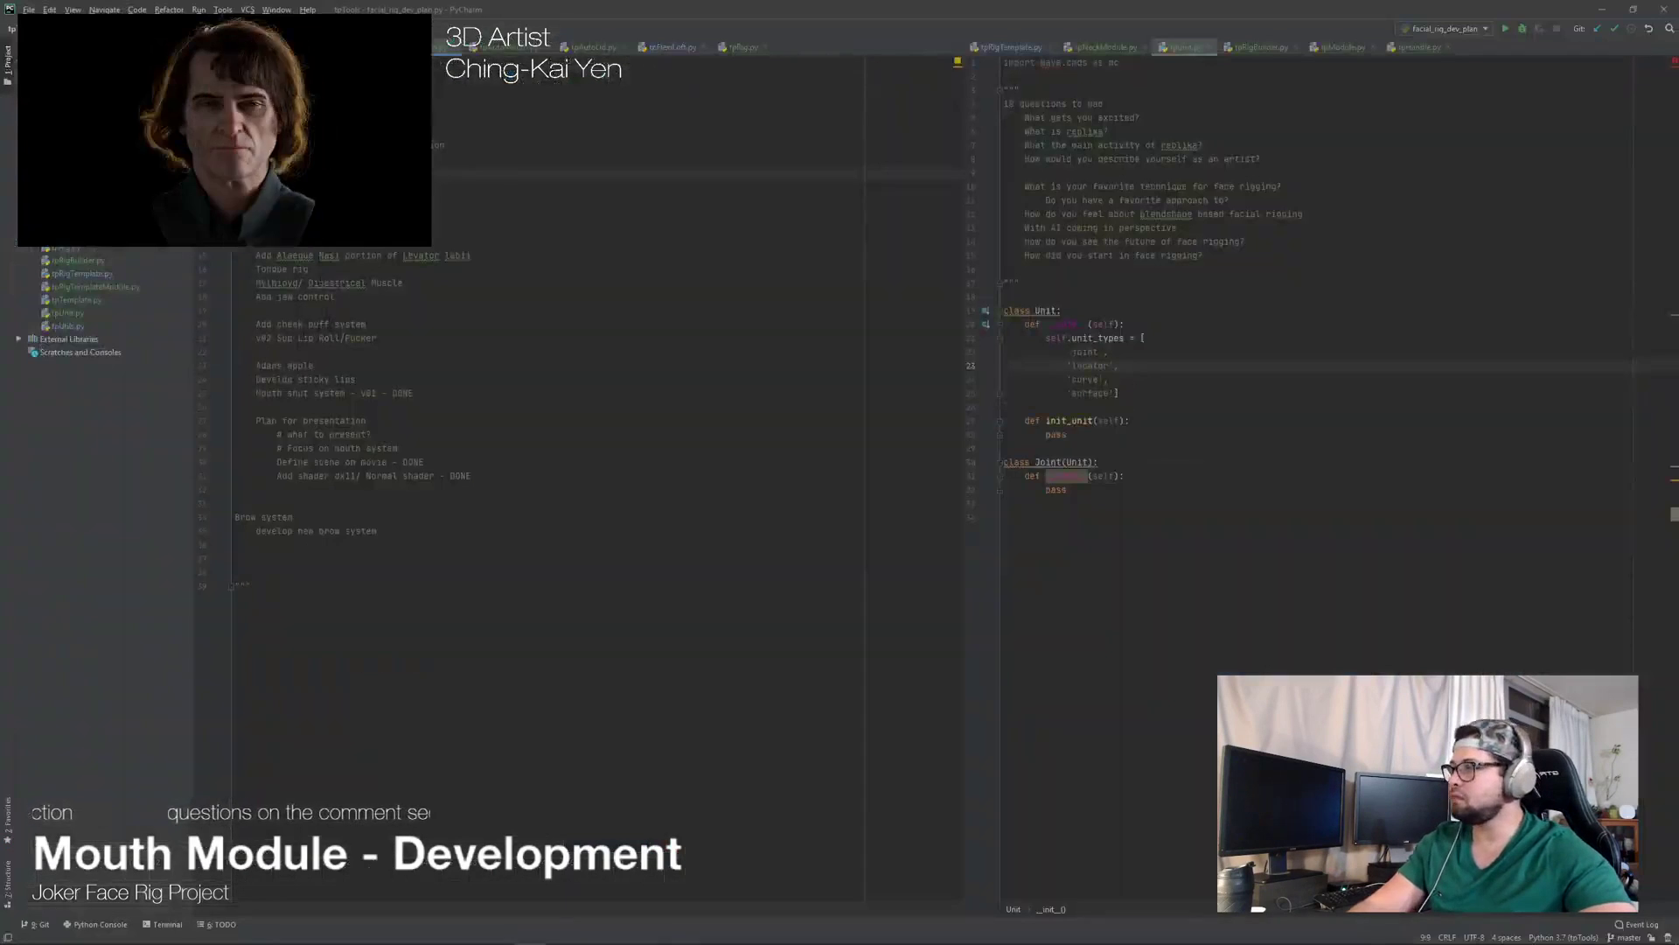
click(418, 159)
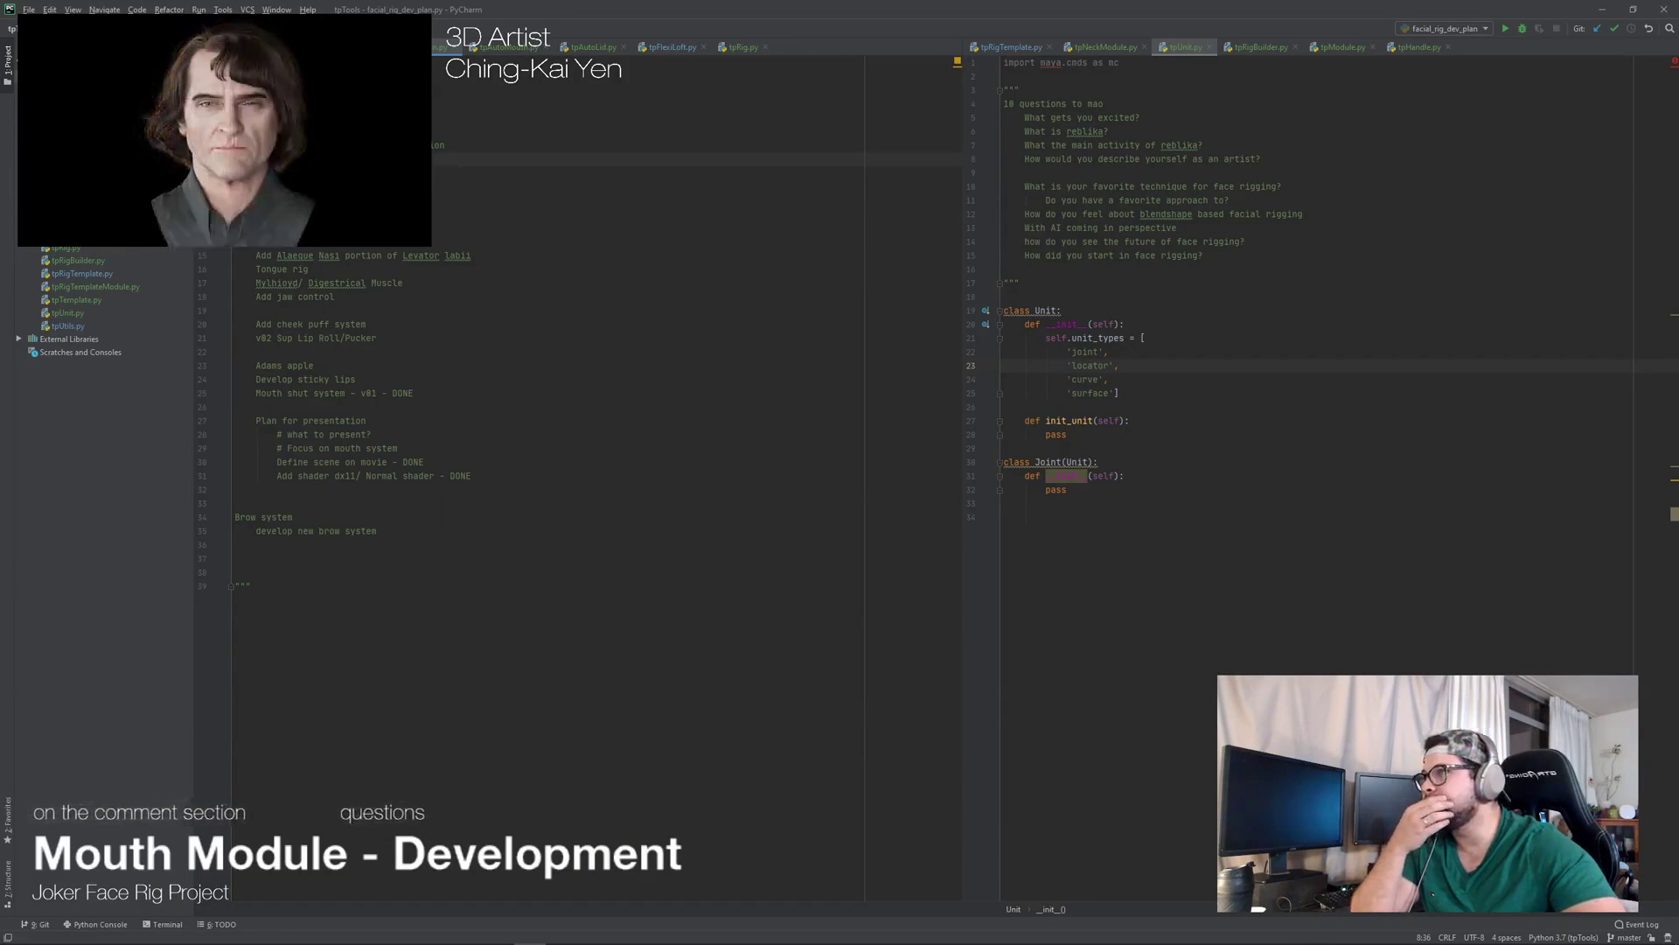
double_click(470, 165)
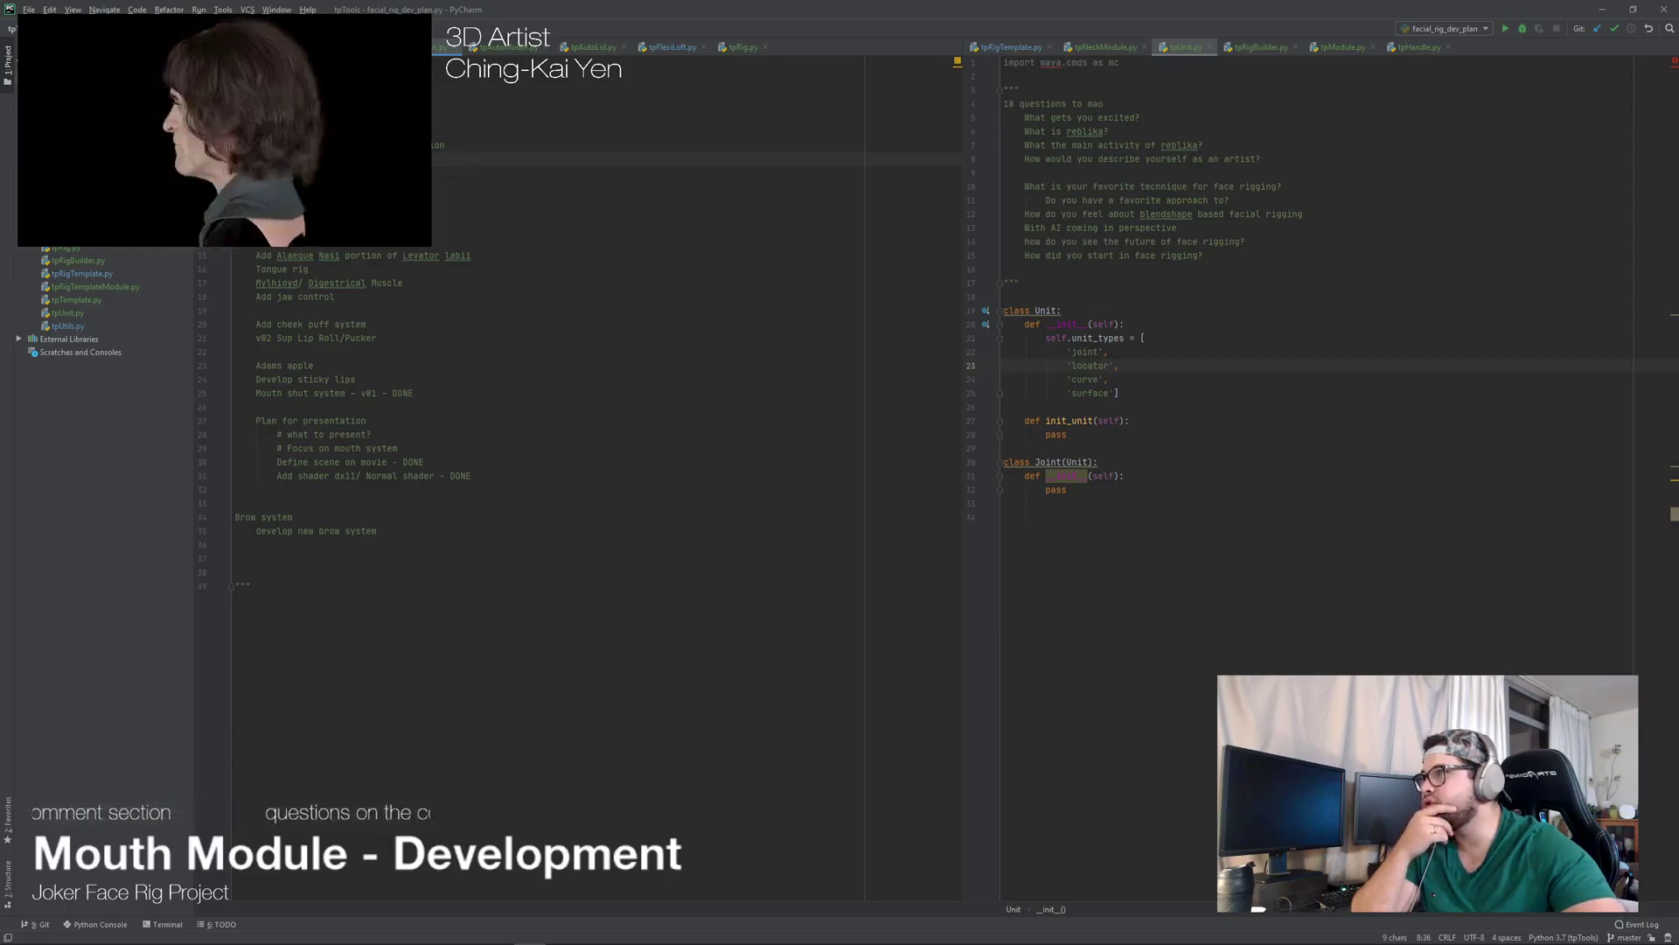
key(shift+Up)
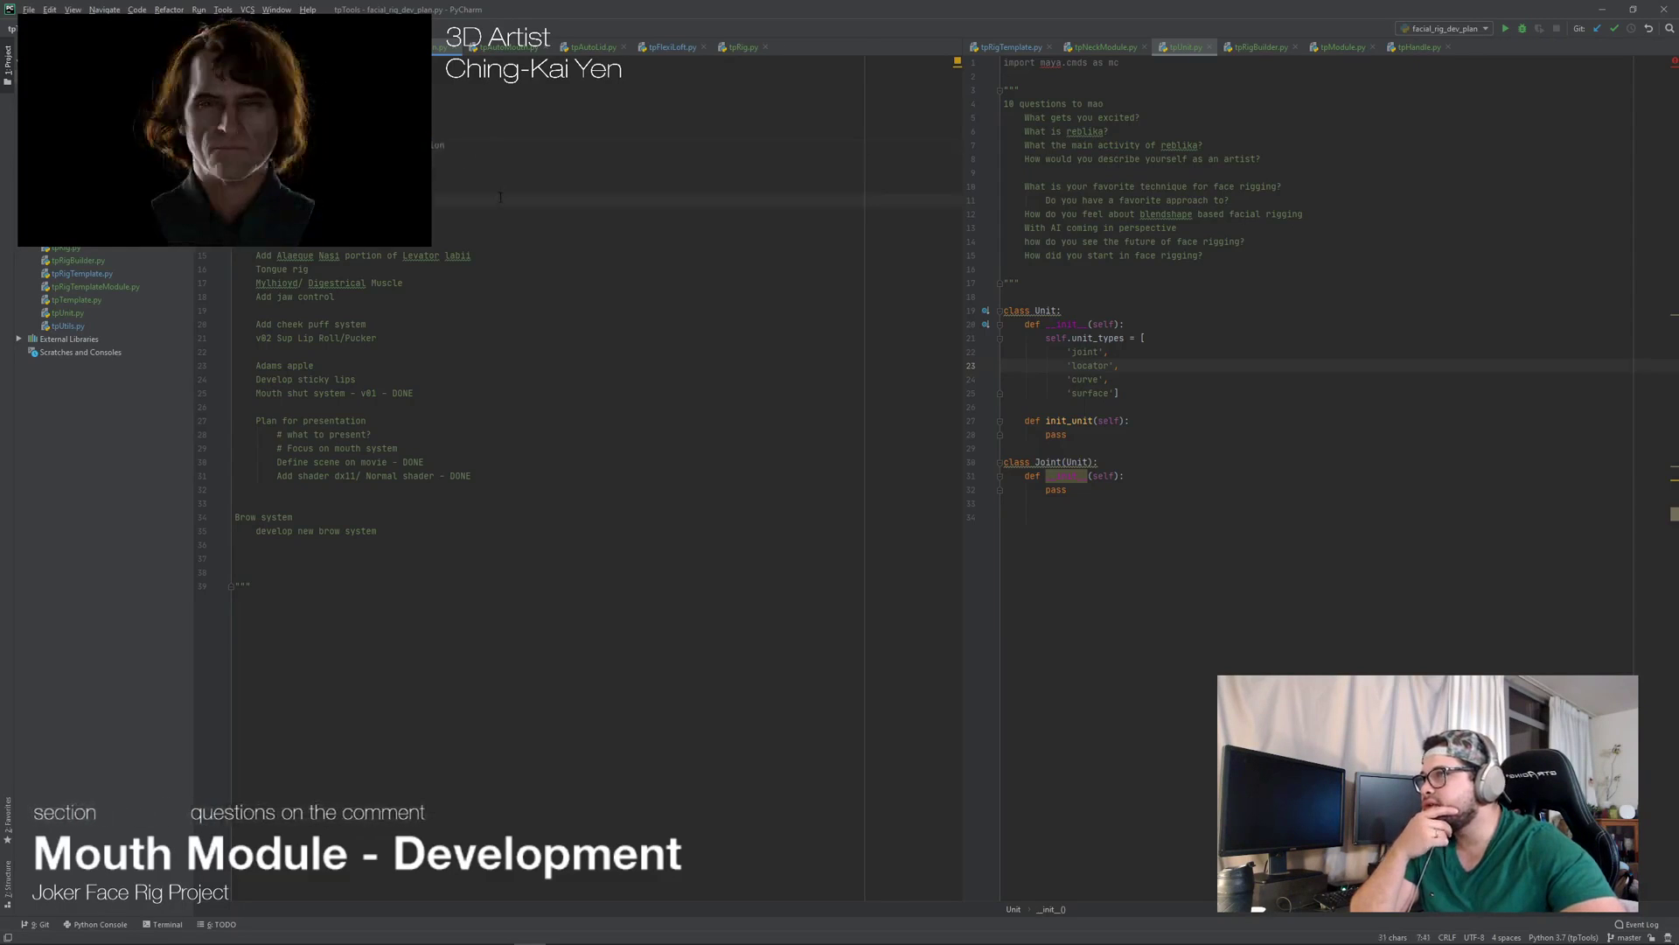
click(499, 201)
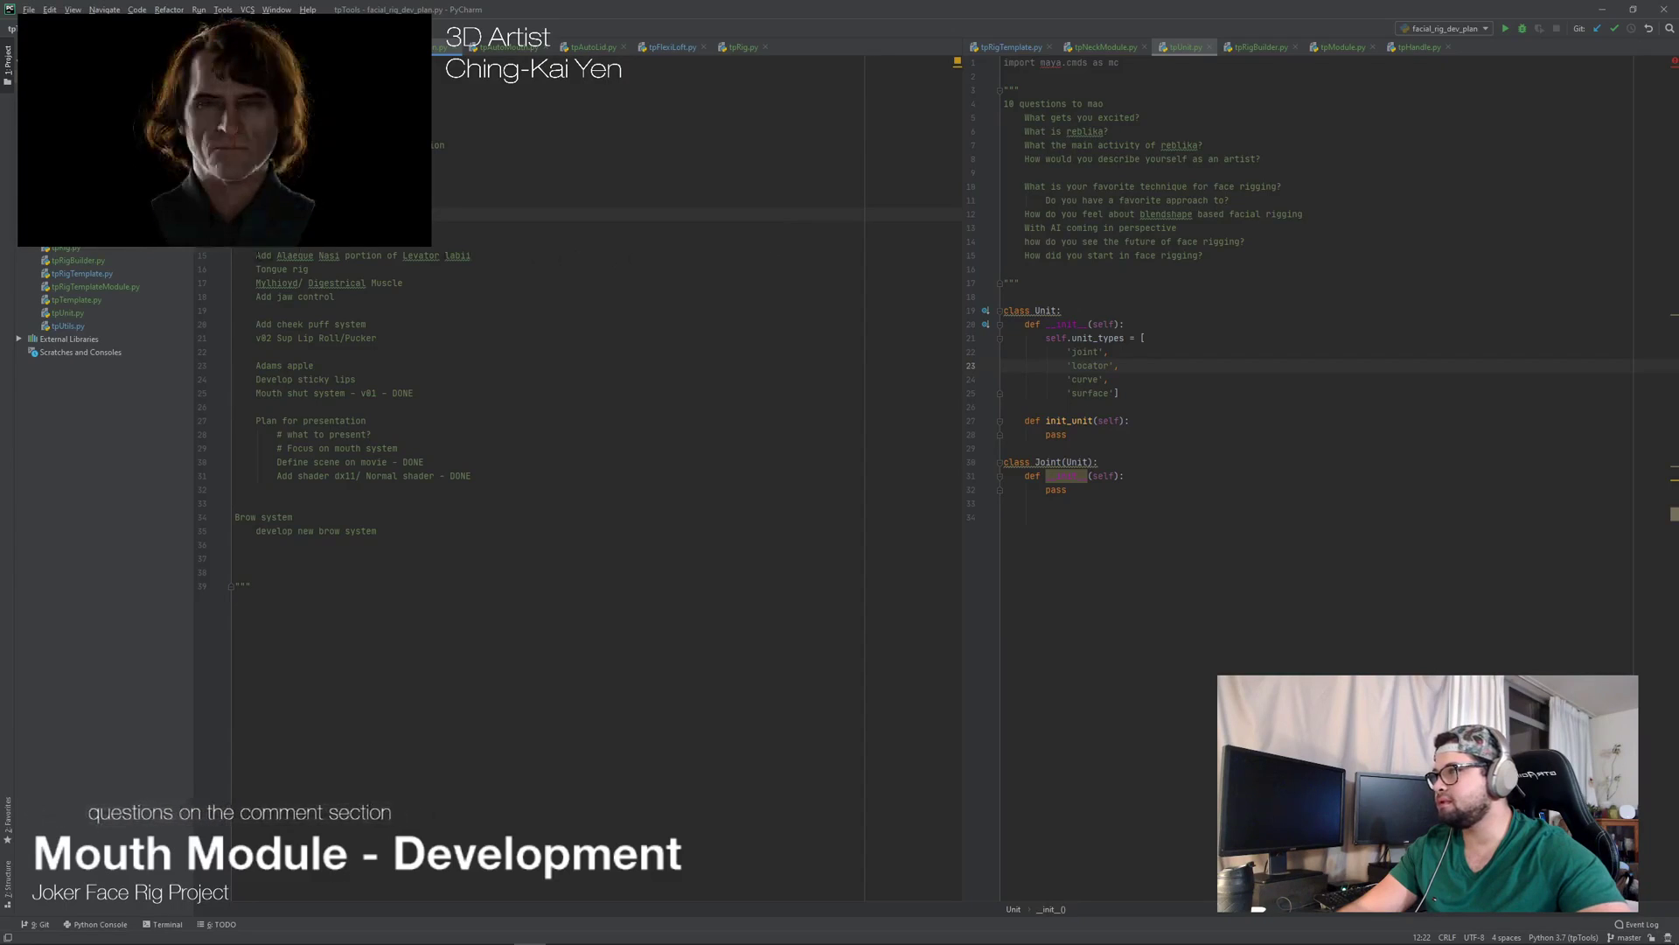
Step: Move the plan item about adding the nasi portion of the Levator labii up to line 10 of the mouth list
drag(255, 256, 543, 260)
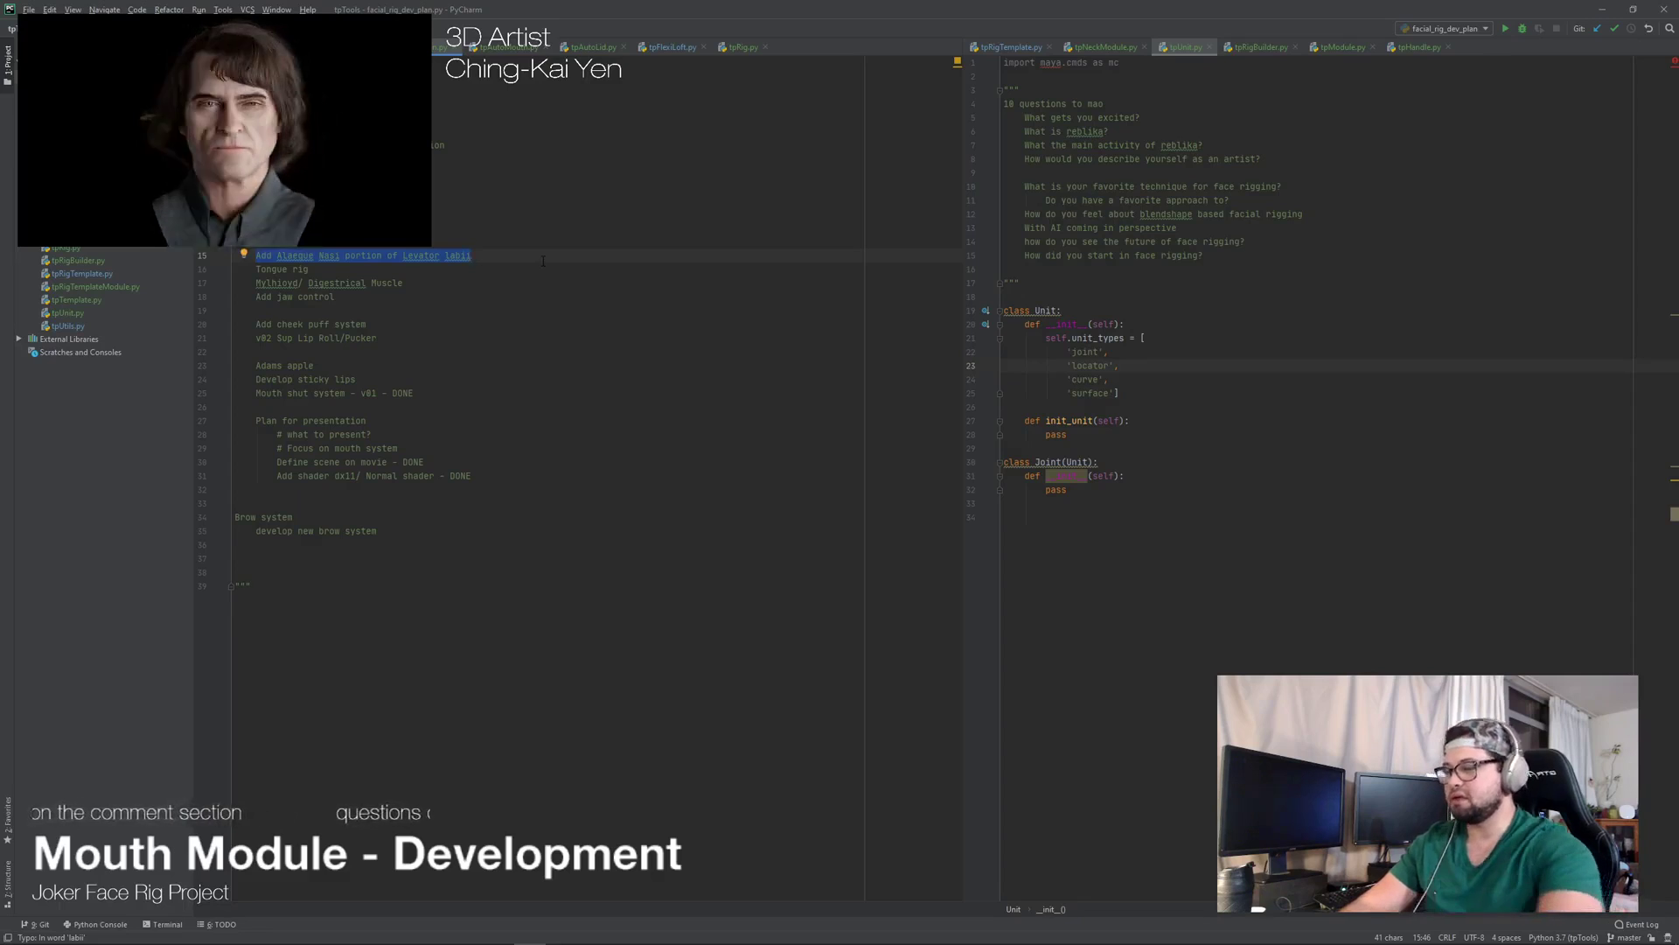
key(BackSpace)
key(BackSpace)
key(Up)
key(Up)
key(Up)
key(Up)
key(Up)
key(Up)
key(Up)
key(Up)
key(Down)
key(Down)
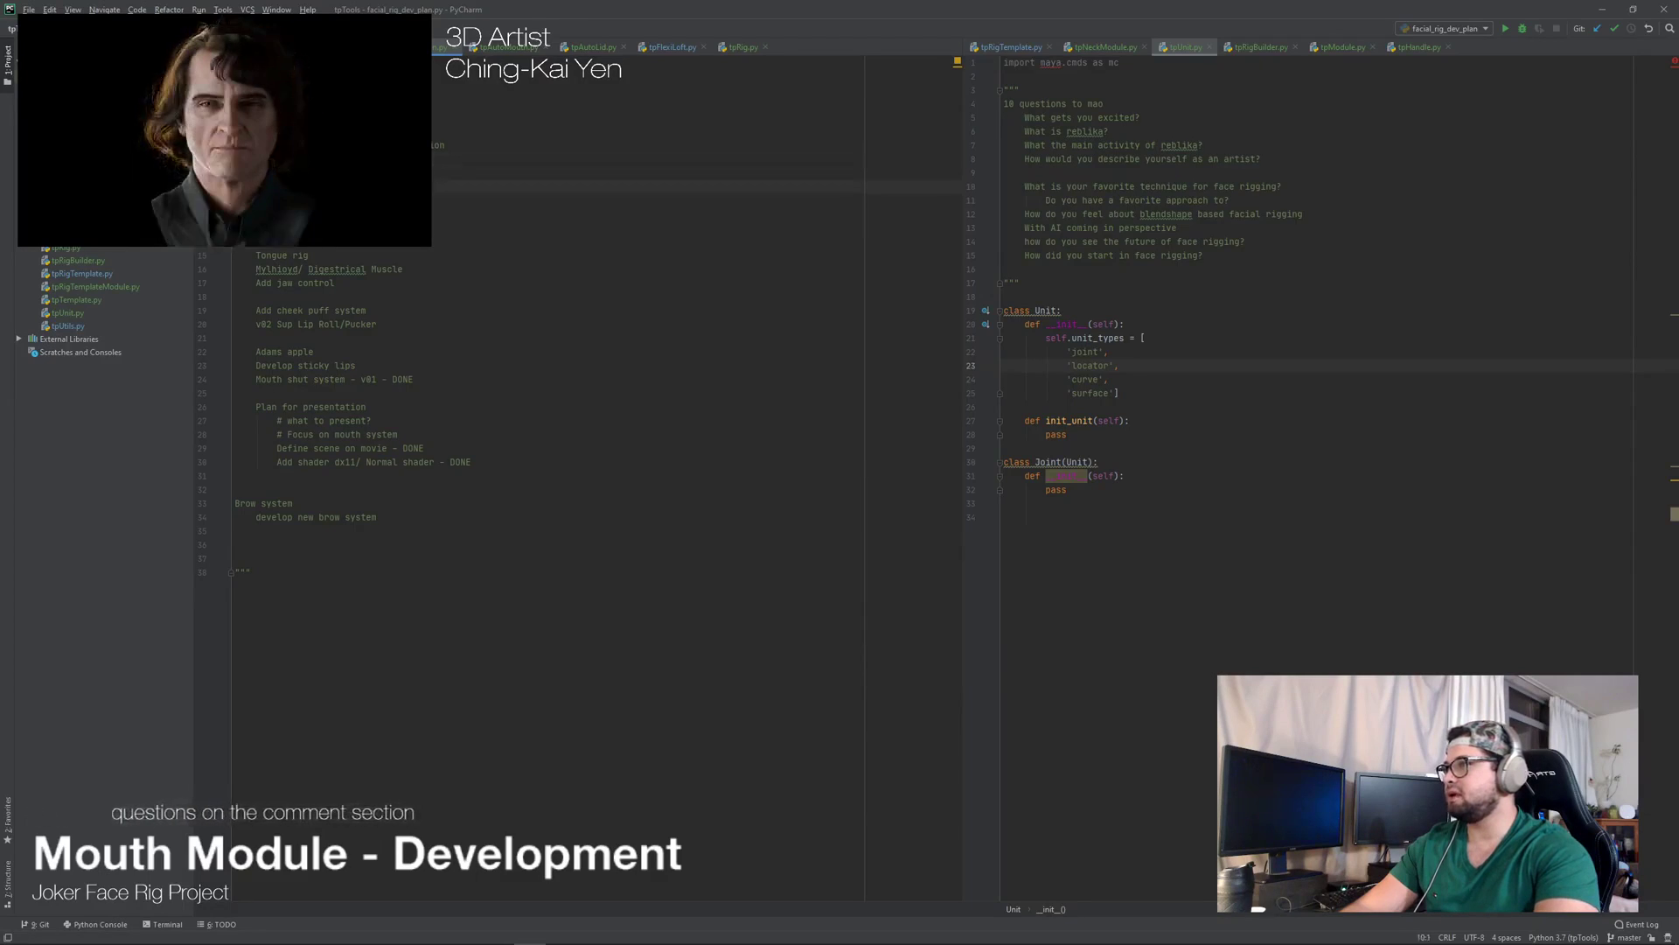
key(ctrl+v)
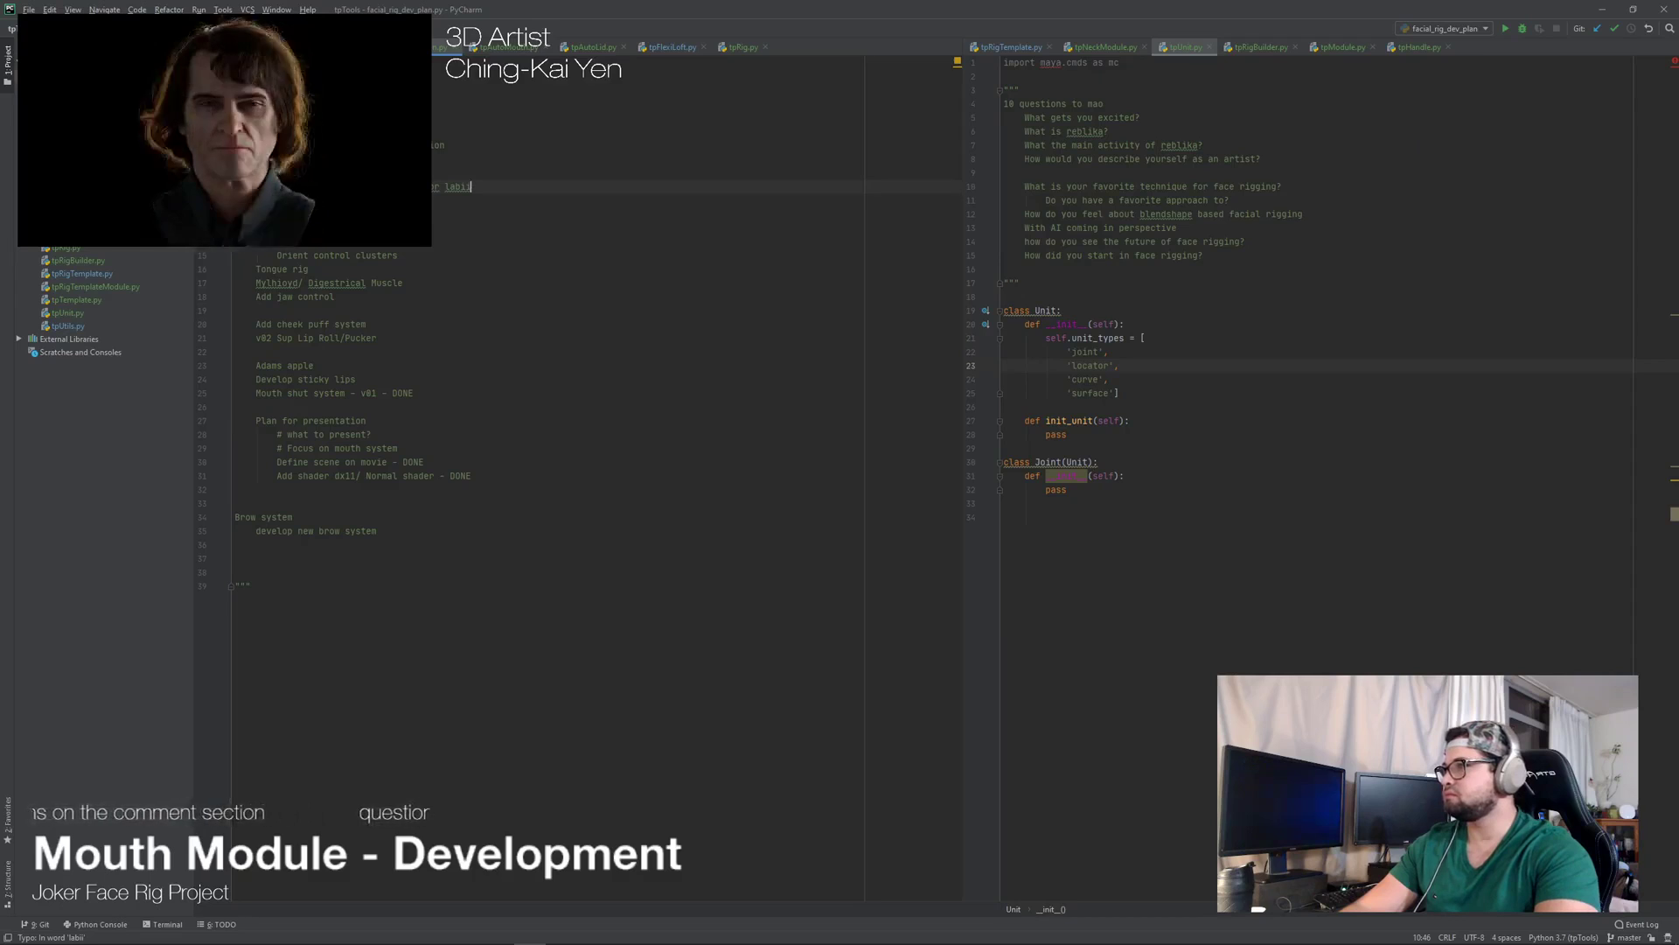
Step: Move the "Add jaw control" item up so it sits directly beneath the Levator labii item
drag(334, 296, 256, 297)
key(ctrl+c)
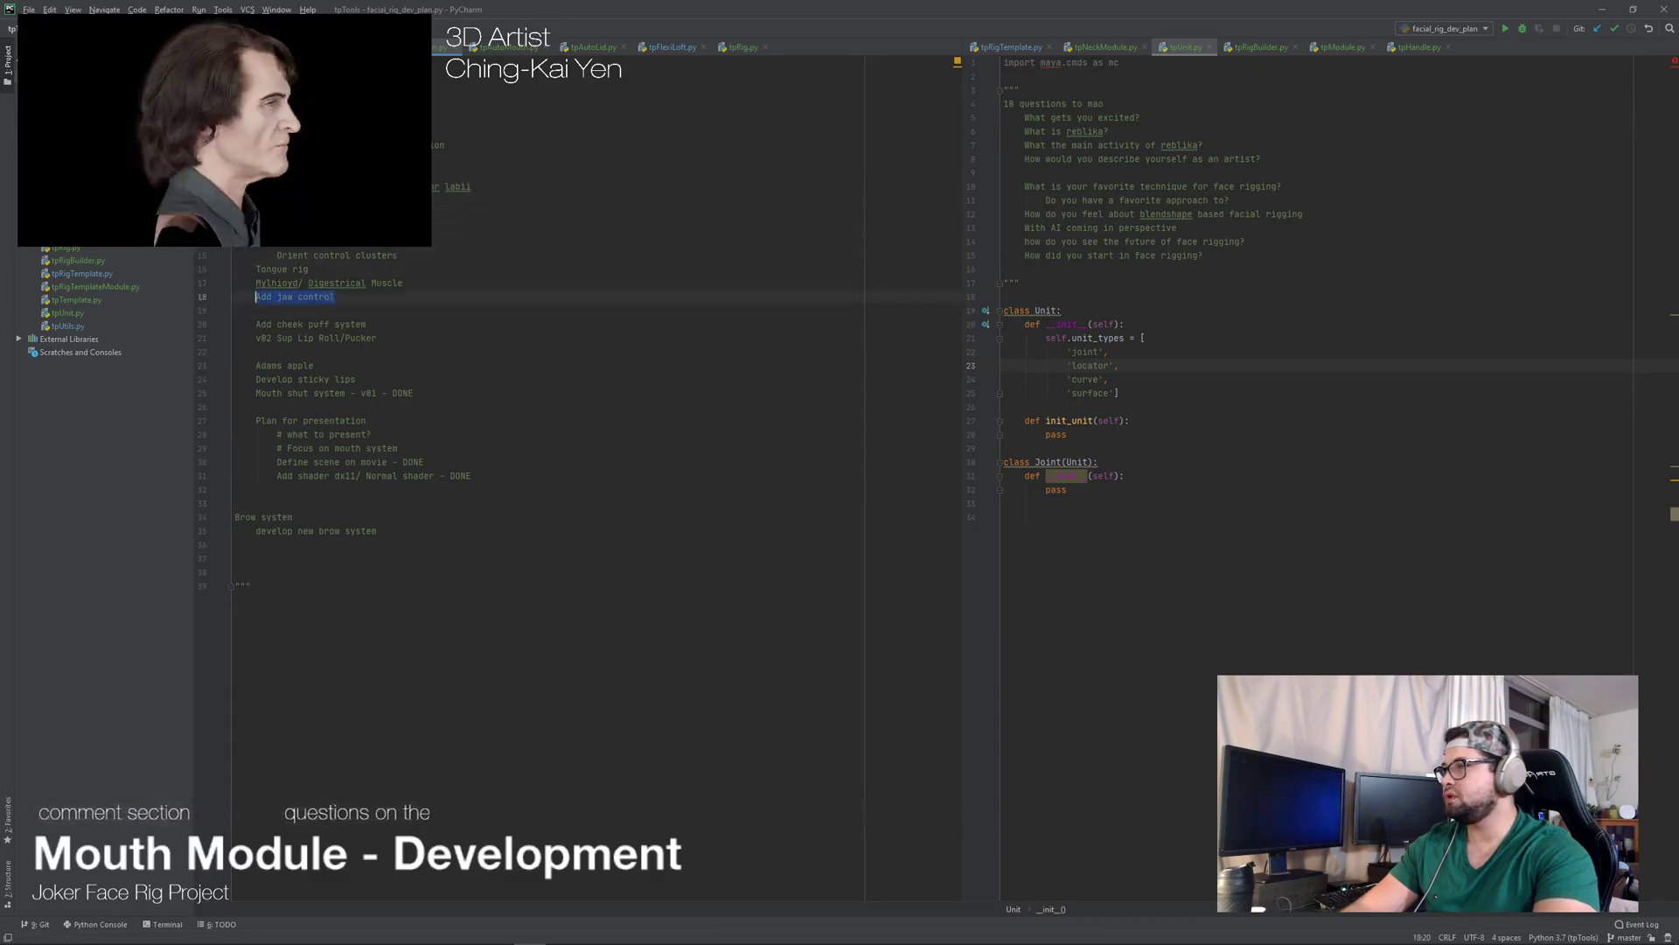
key(BackSpace)
key(BackSpace)
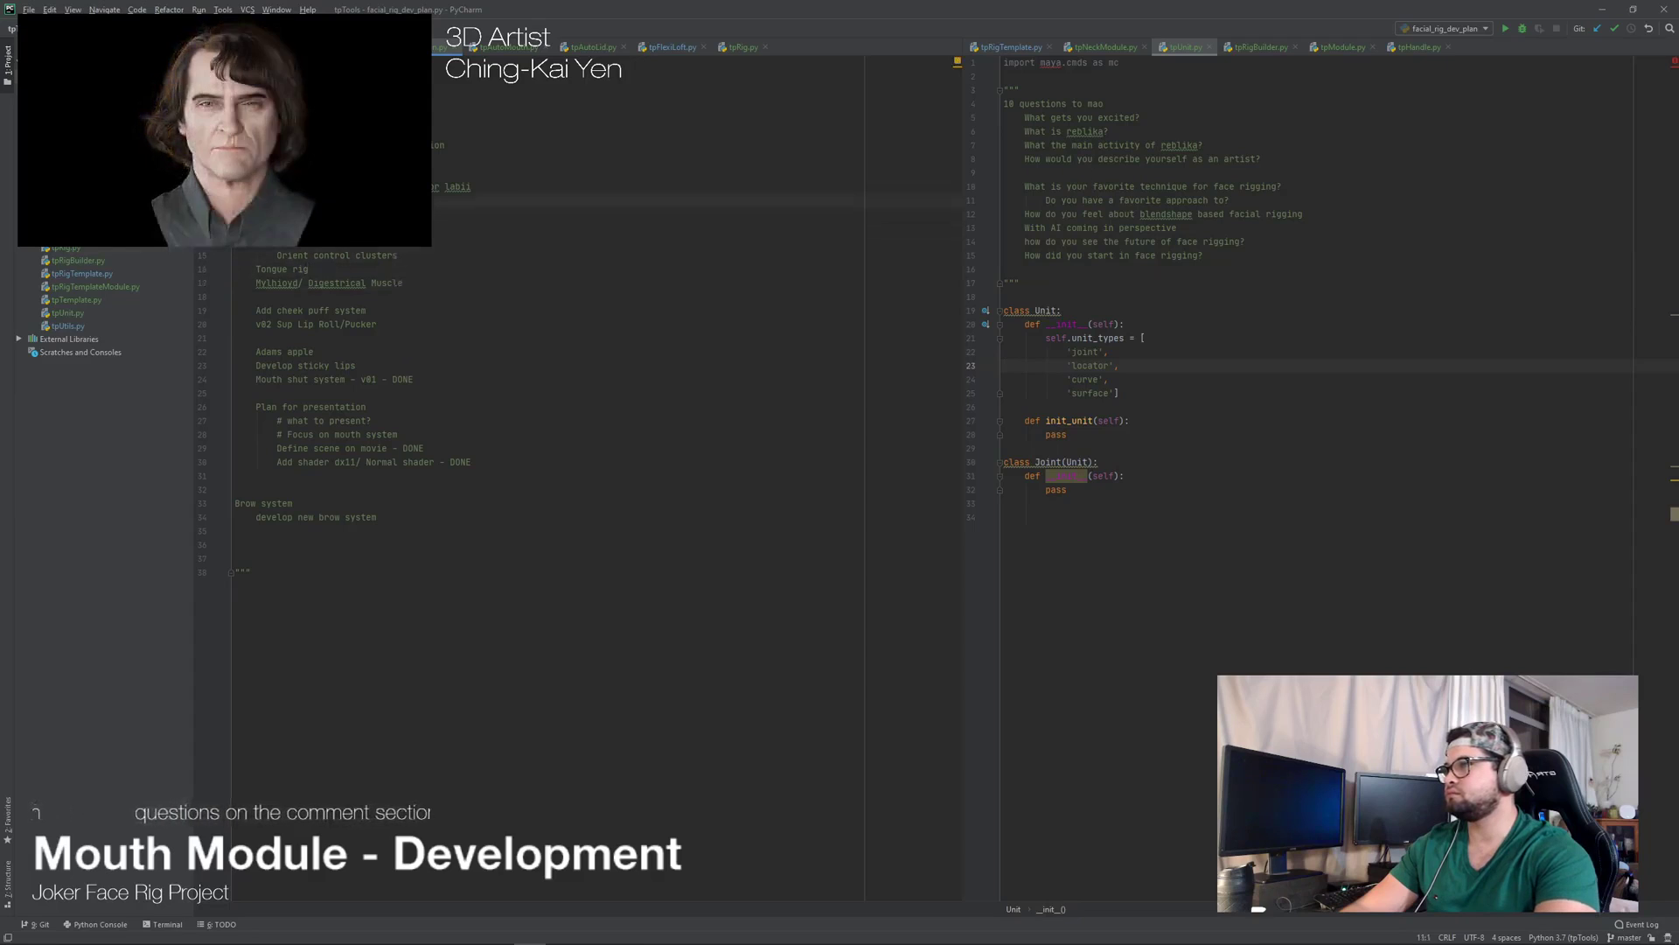
key(Return)
key(ctrl+v)
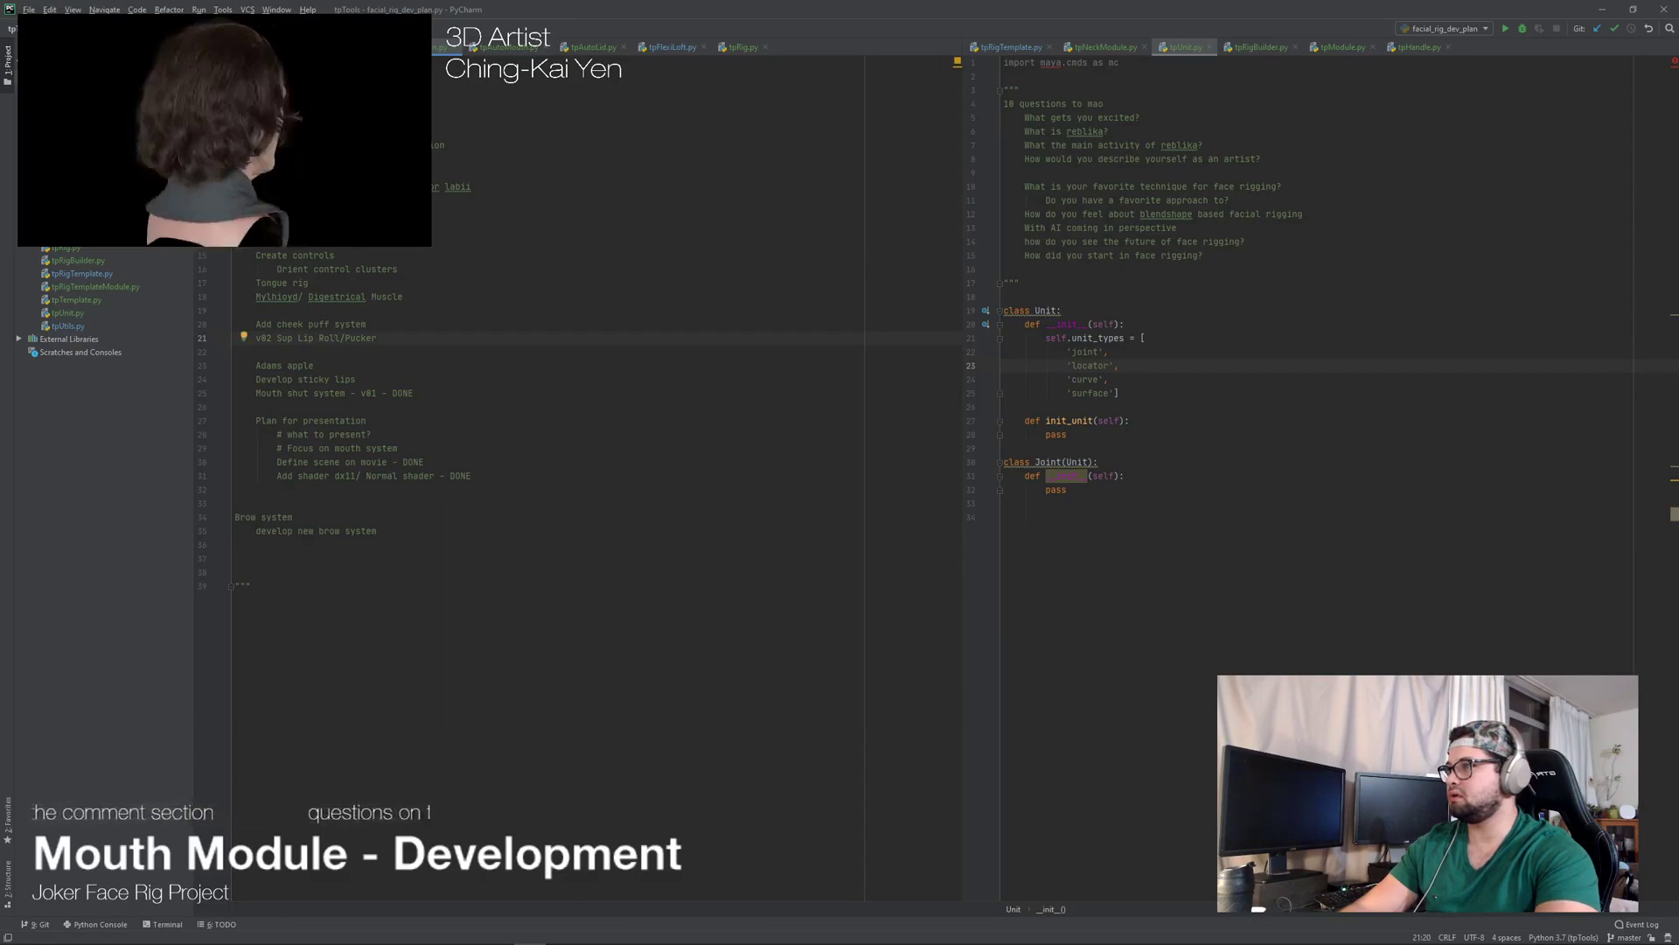
Step: Move the "Add cheek puff system" and "v02 Sup Lip Roll/Pucker" items up beneath the jaw control item
key(End)
key(shift+Home)
key(shift+Up)
key(ctrl+x)
key(BackSpace)
key(BackSpace)
key(BackSpace)
key(Return)
key(ctrl+v)
key(Up)
key(End)
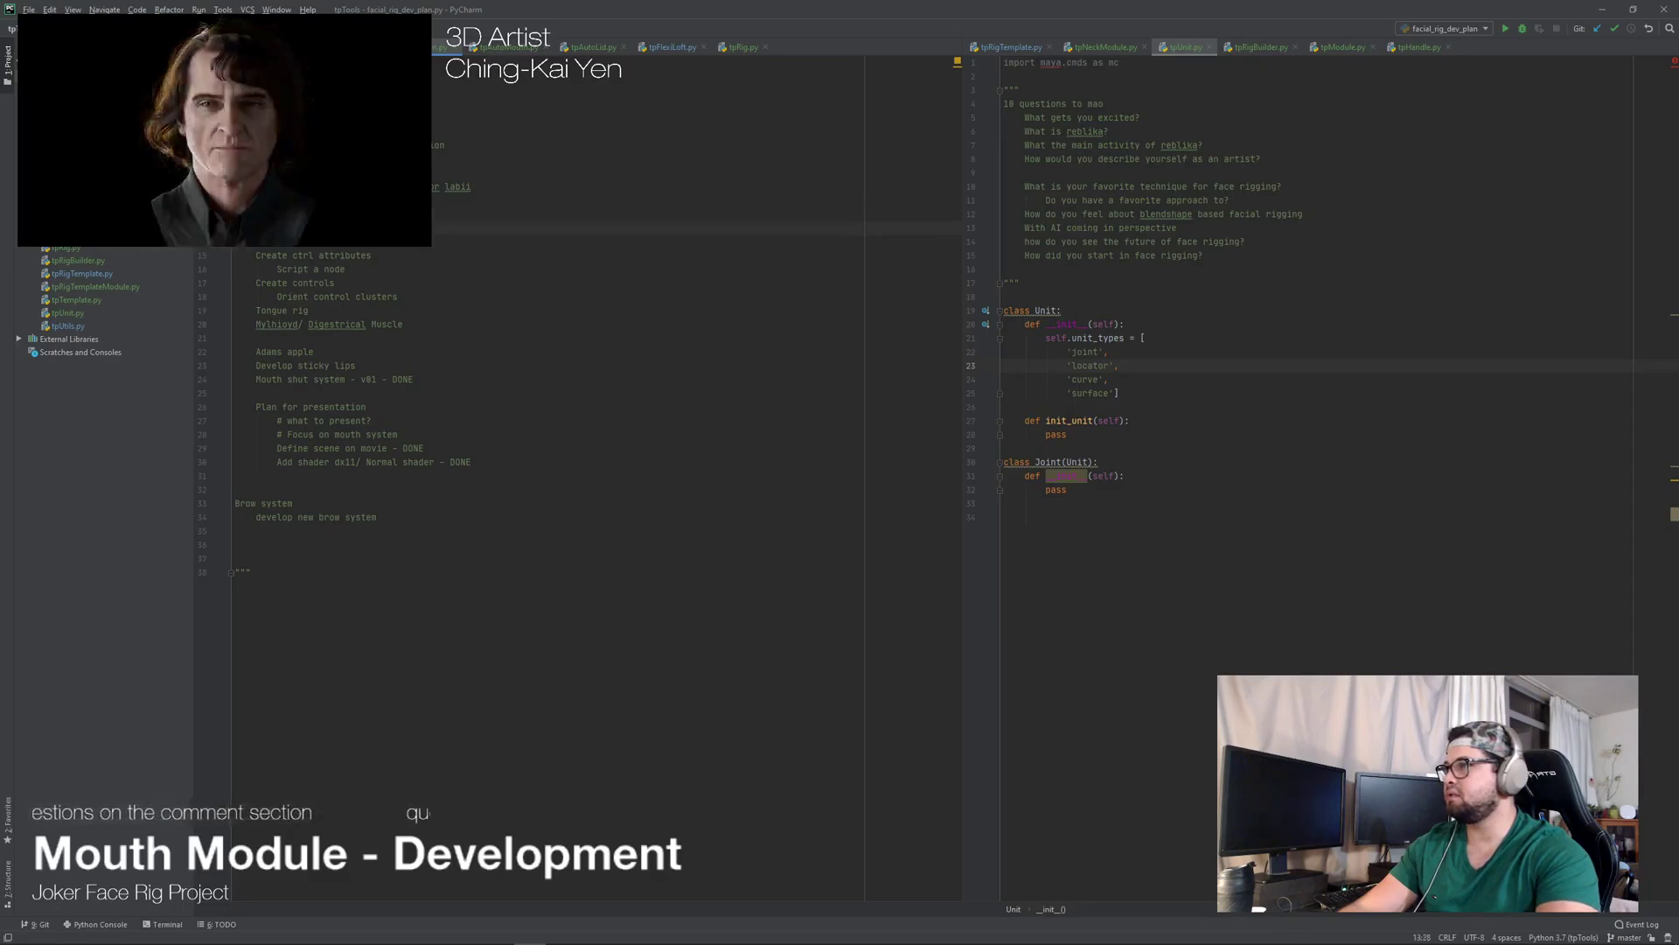
Step: Append "- D" to the "v02 Sup Lip Roll/Pucker" item and add an empty line beneath it
key(Left)
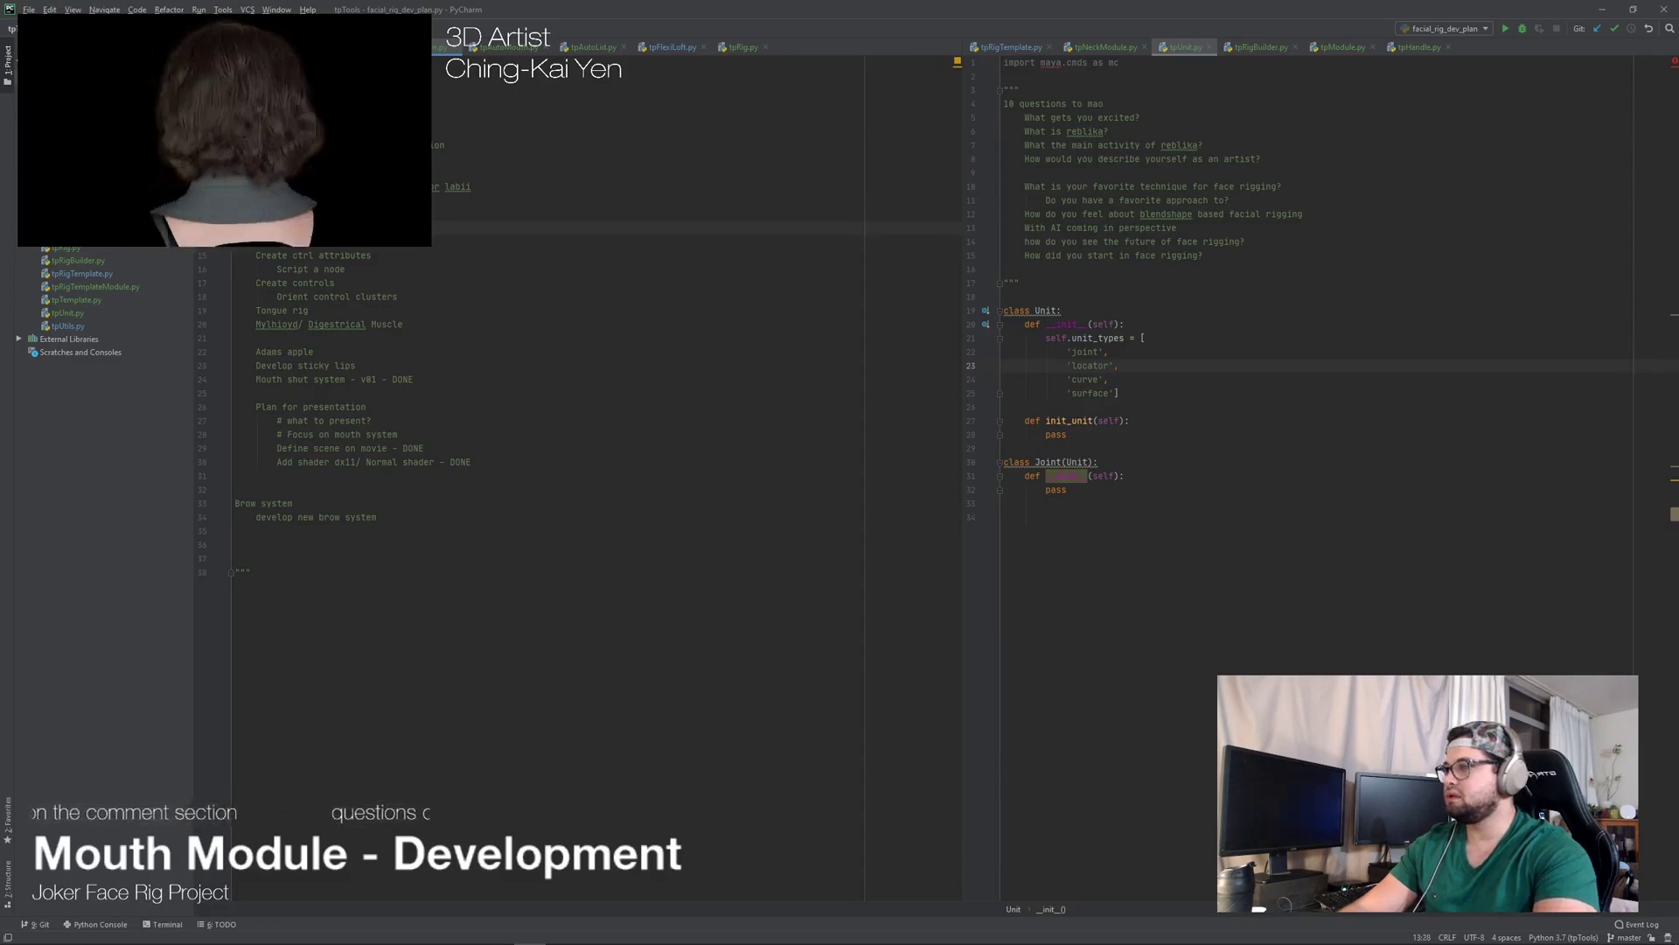
text(- )
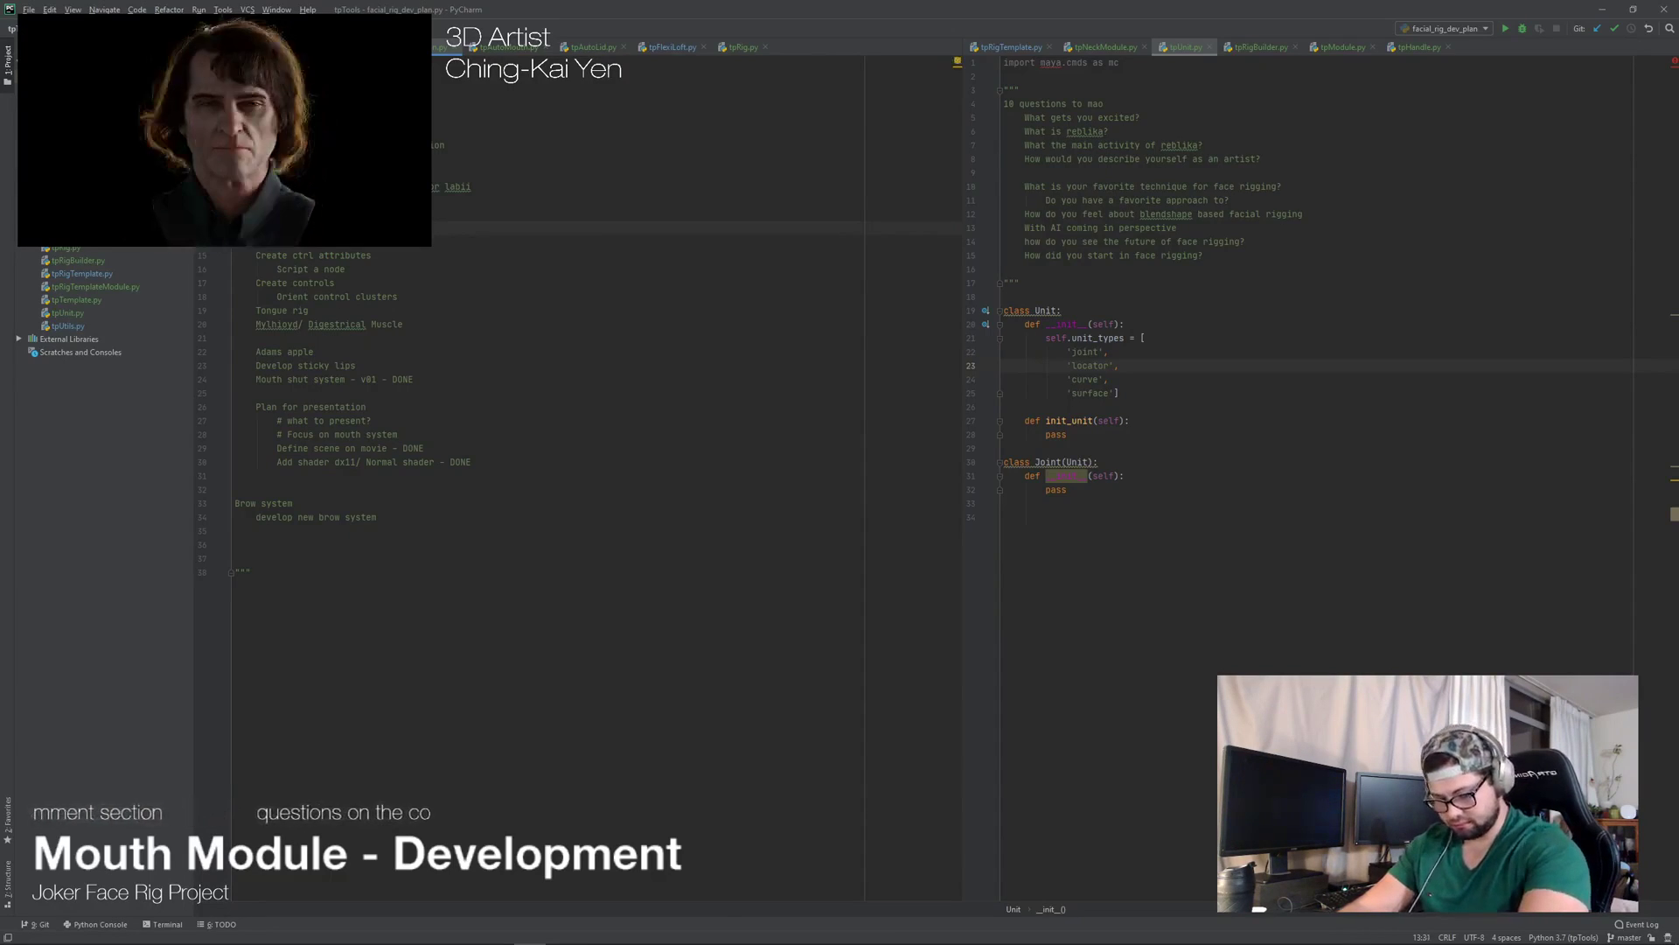
text(D)
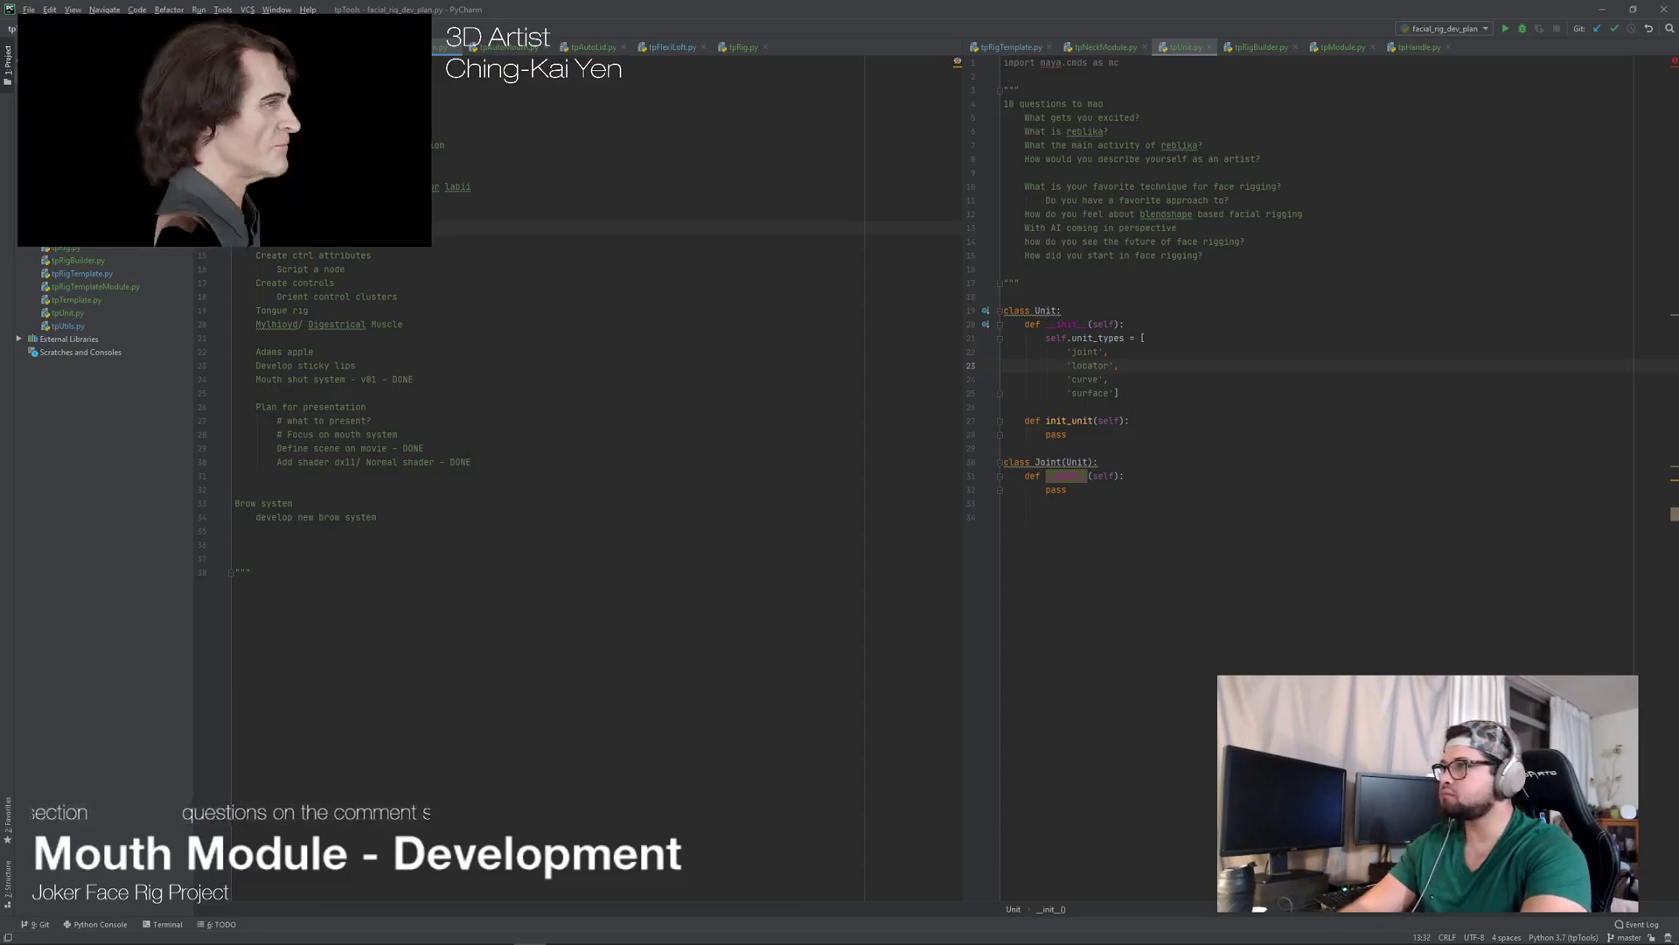
key(Return)
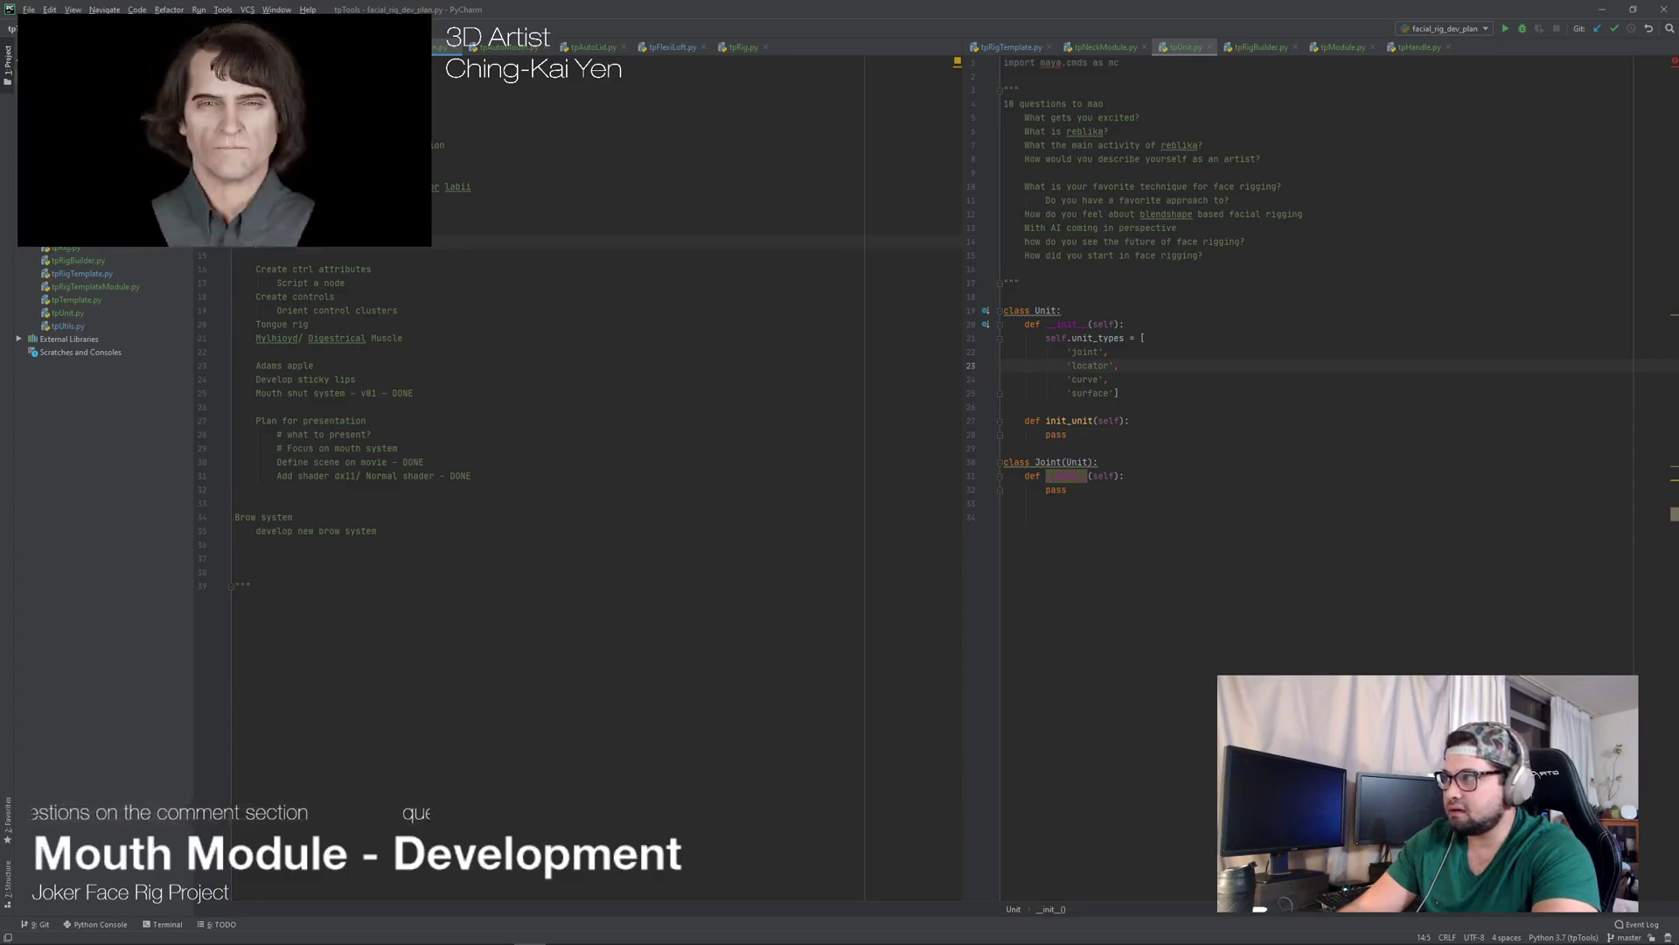
Step: Move the "Tongue rig" item up beneath the lip roll/pucker item and add an empty line after it
click(256, 256)
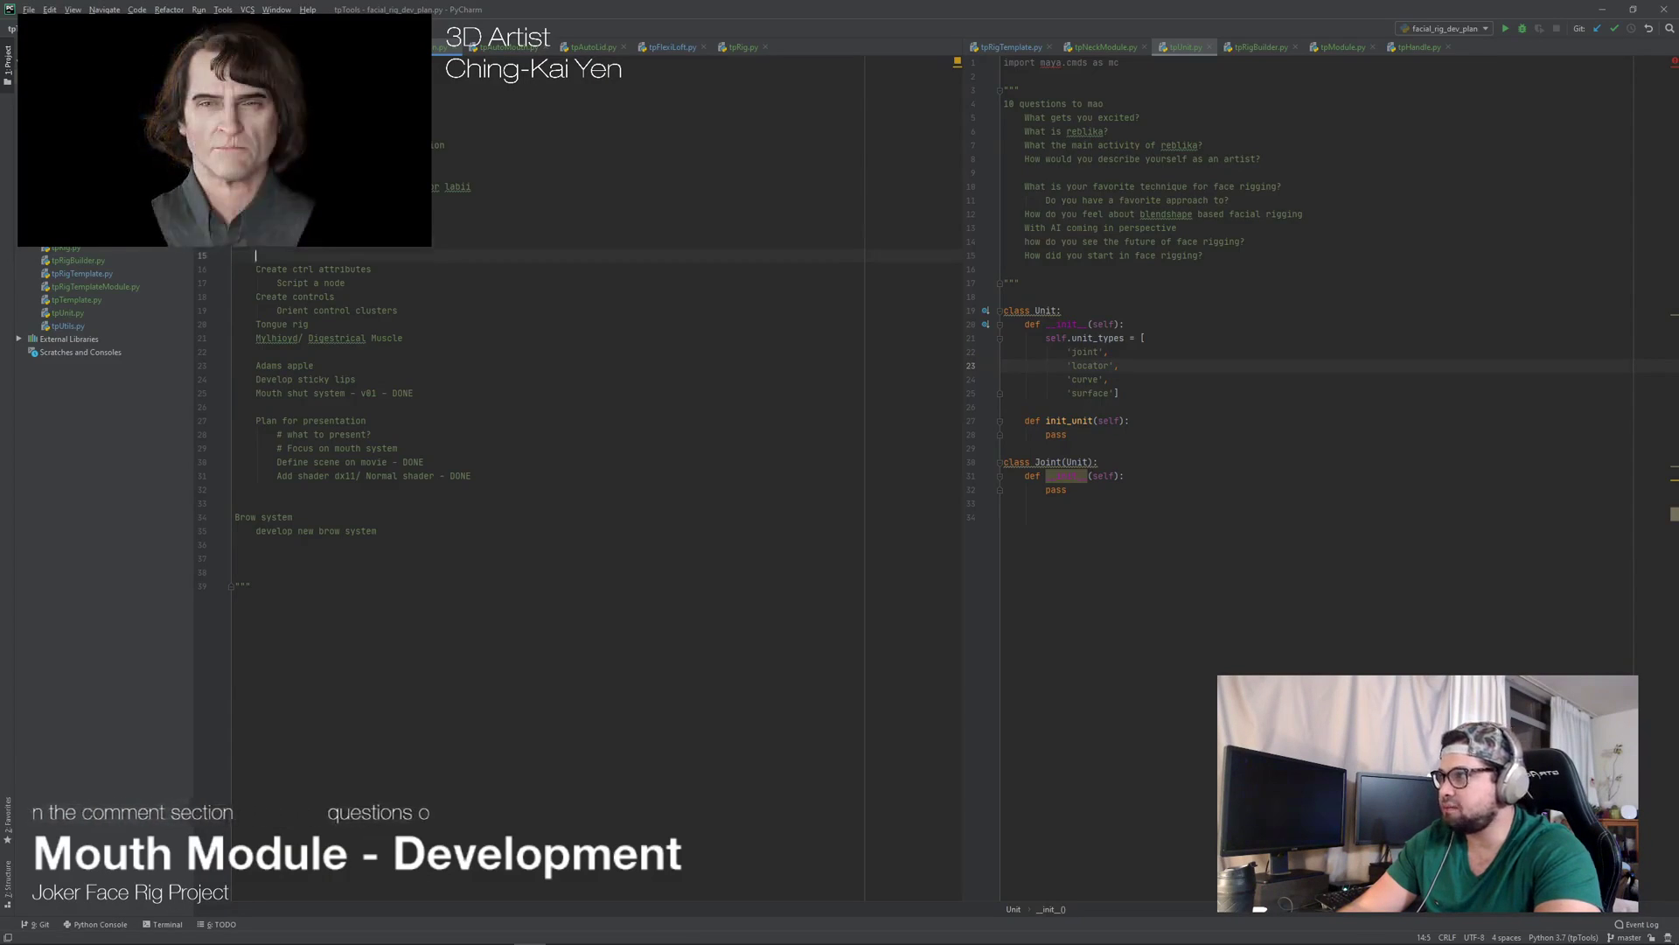
key(Down)
key(End)
key(shift+Home)
key(BackSpace)
key(BackSpace)
key(Up)
key(Up)
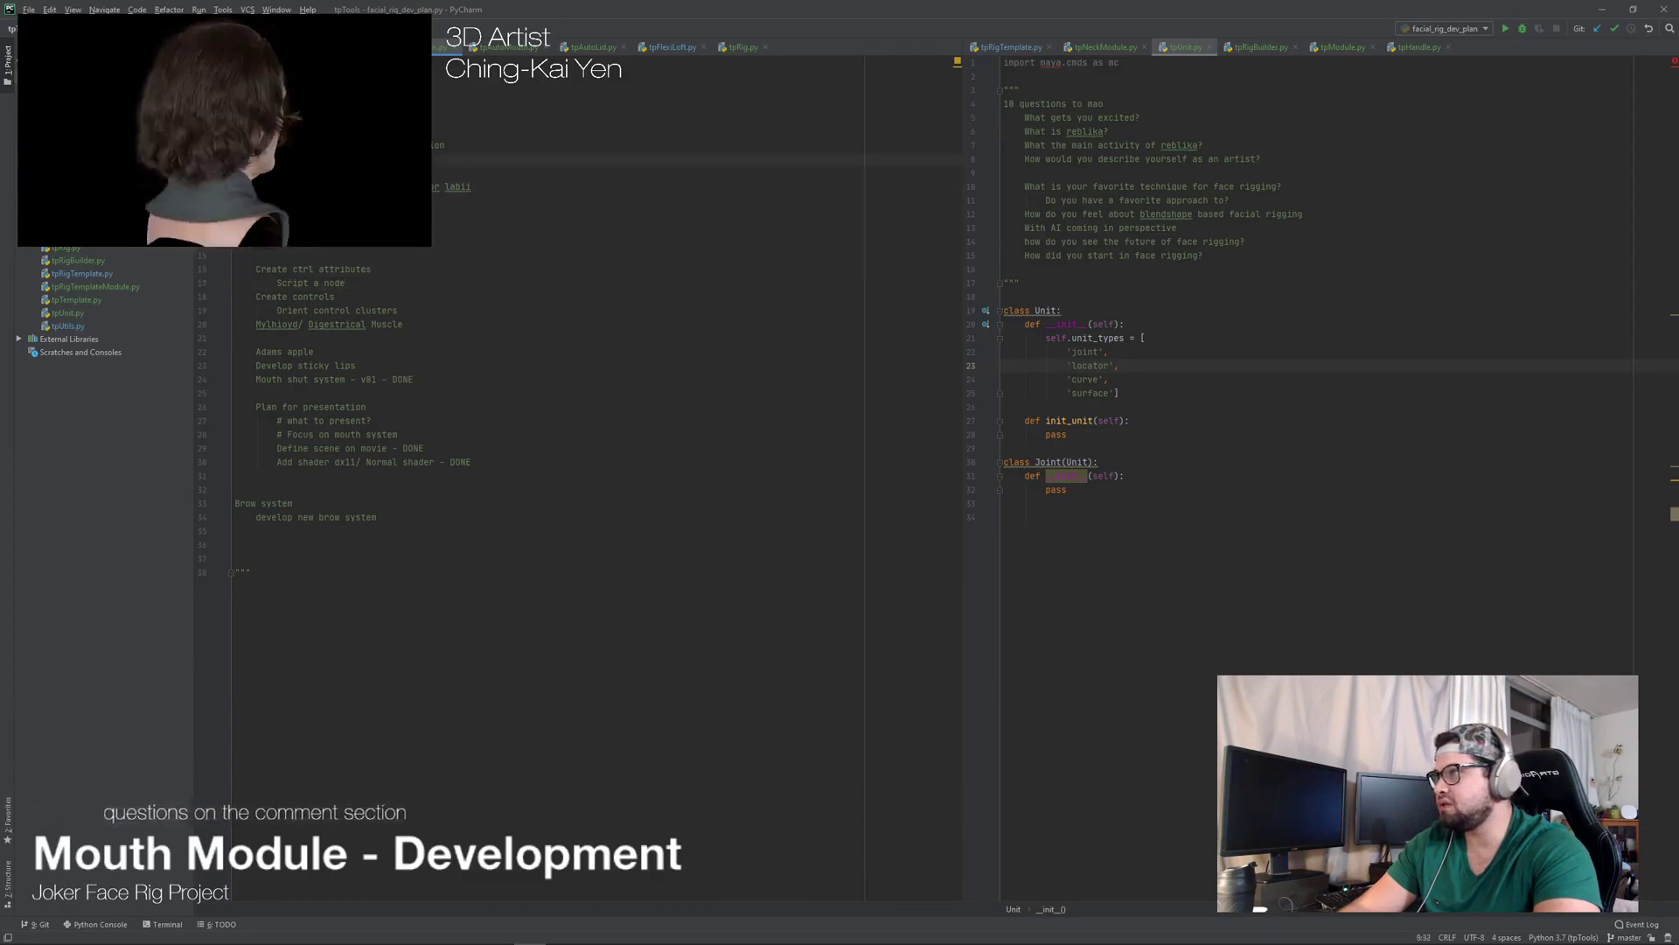
key(Down)
key(Down)
key(Down)
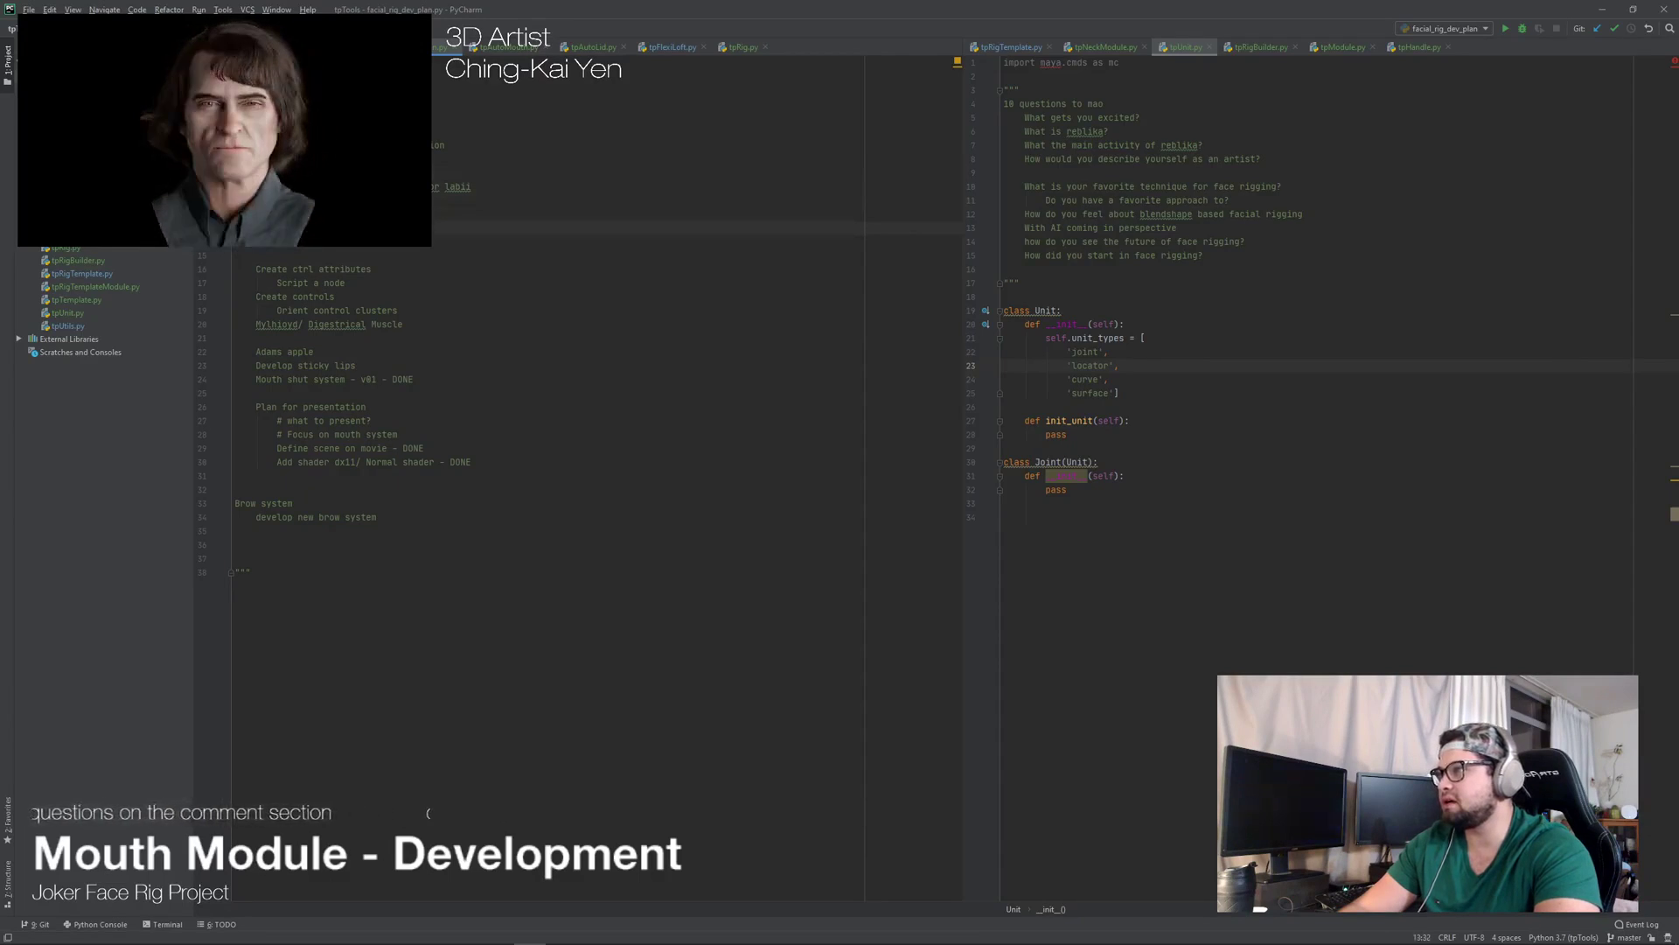
key(Return)
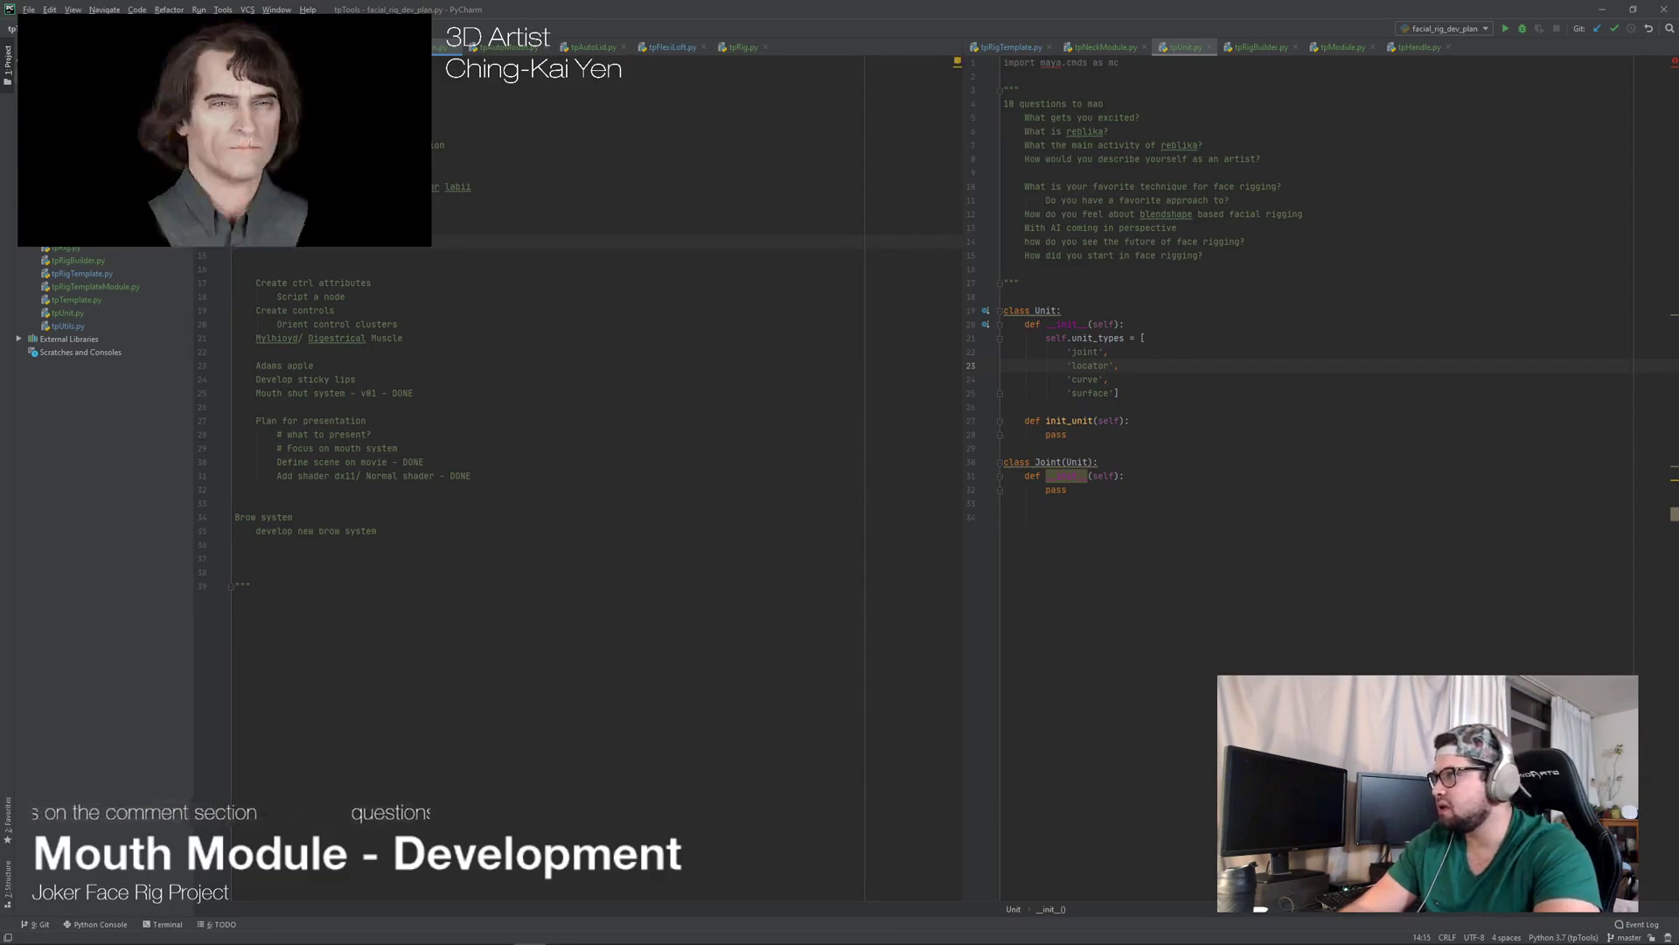
Step: Move the "Adams apple" item up so it sits directly beneath the Tongue rig item
key(Down)
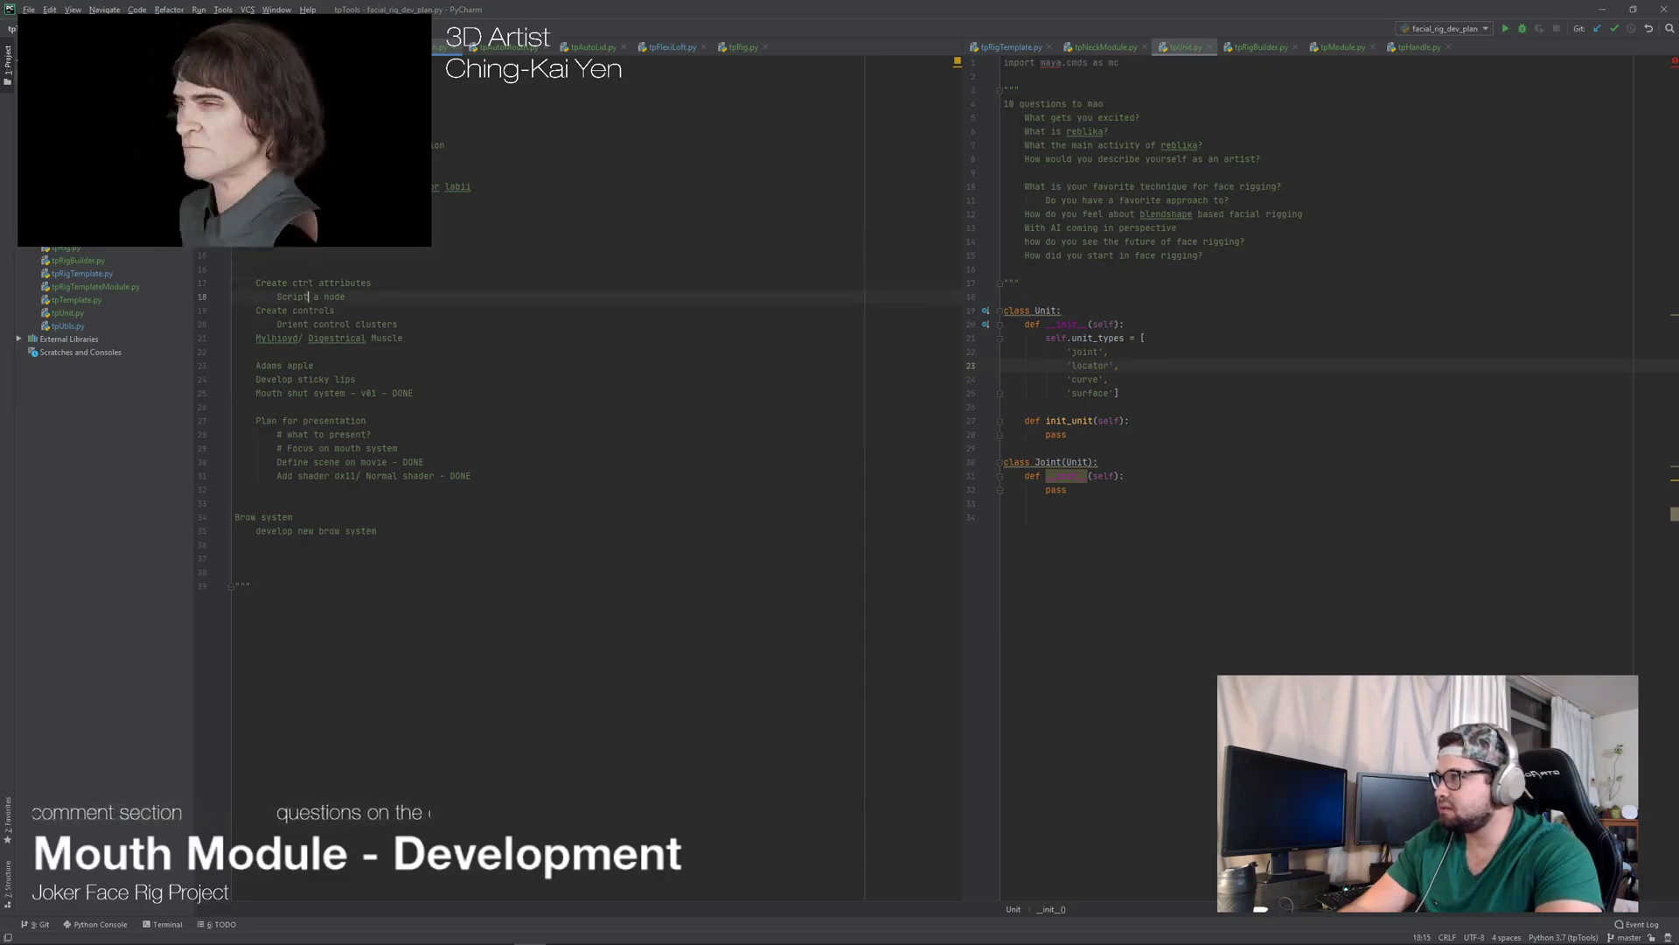
key(Down)
key(Down)
key(Down)
key(Down)
key(Down)
key(Down)
key(Up)
key(End)
key(shift+Home)
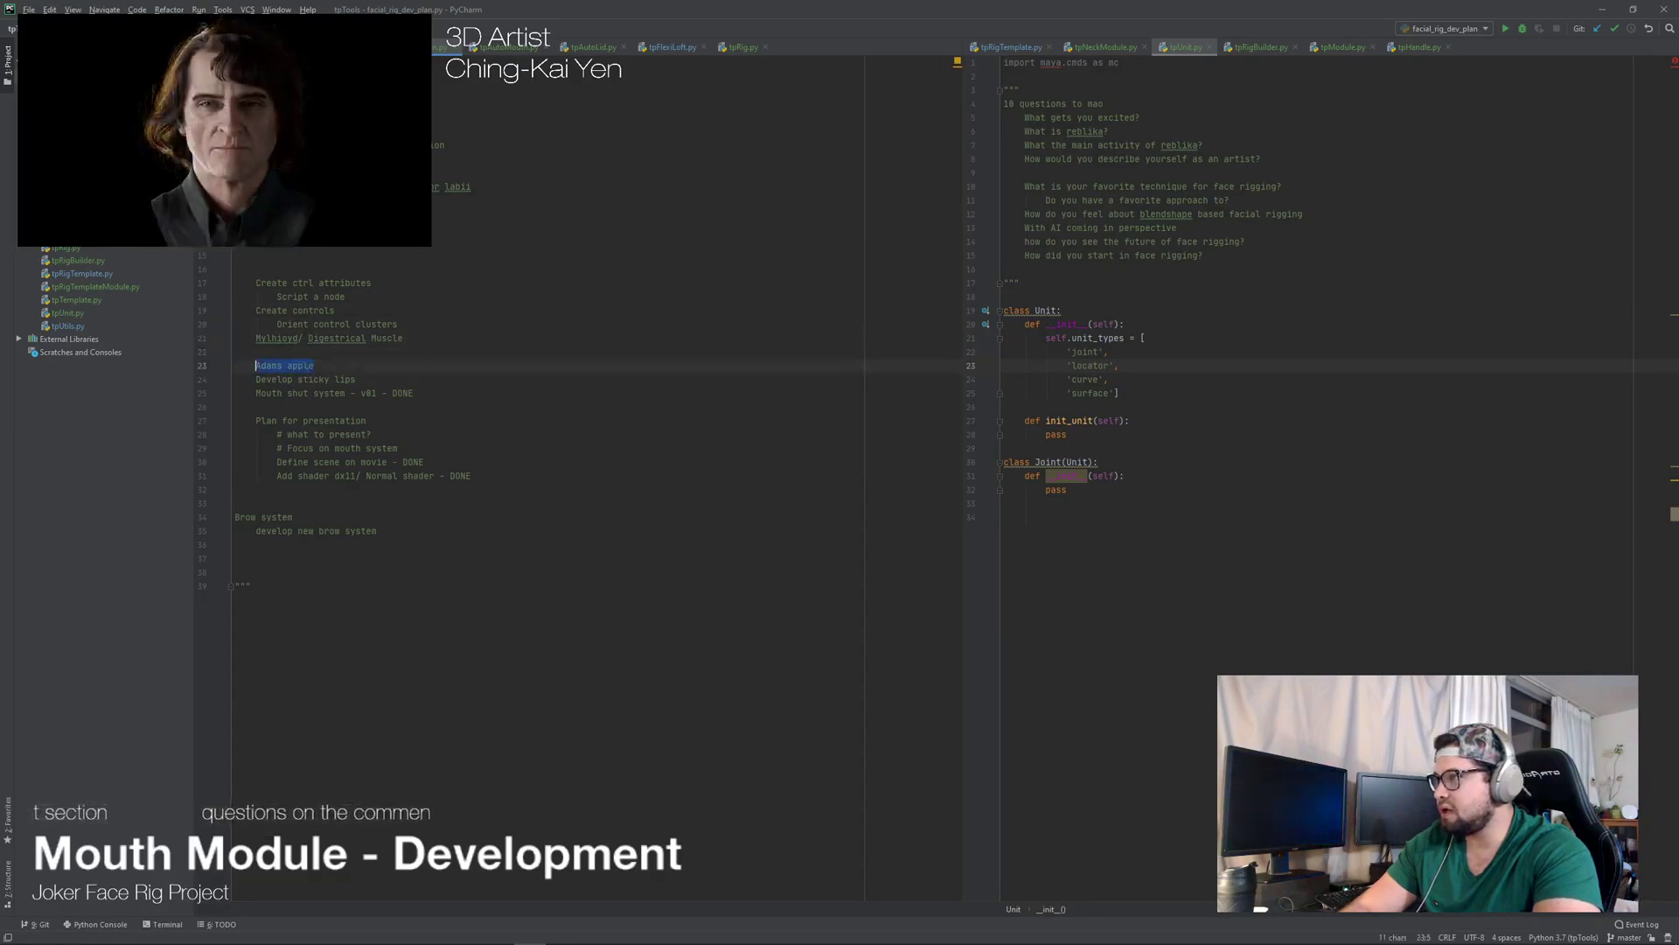
key(BackSpace)
key(BackSpace)
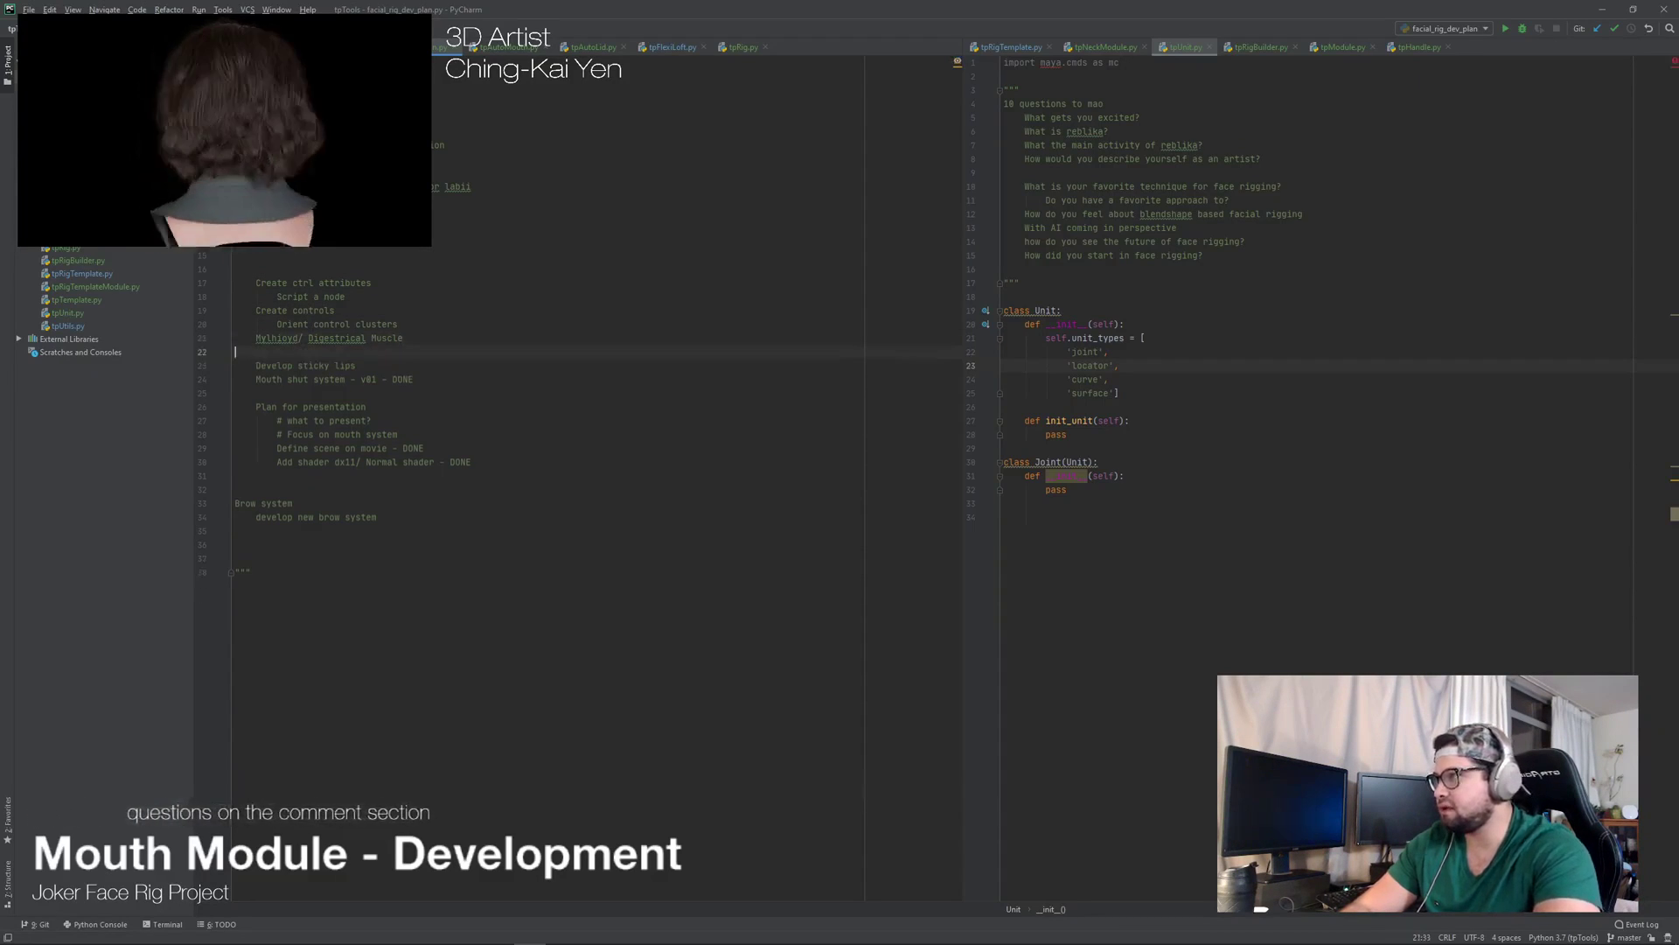
key(ctrl+z)
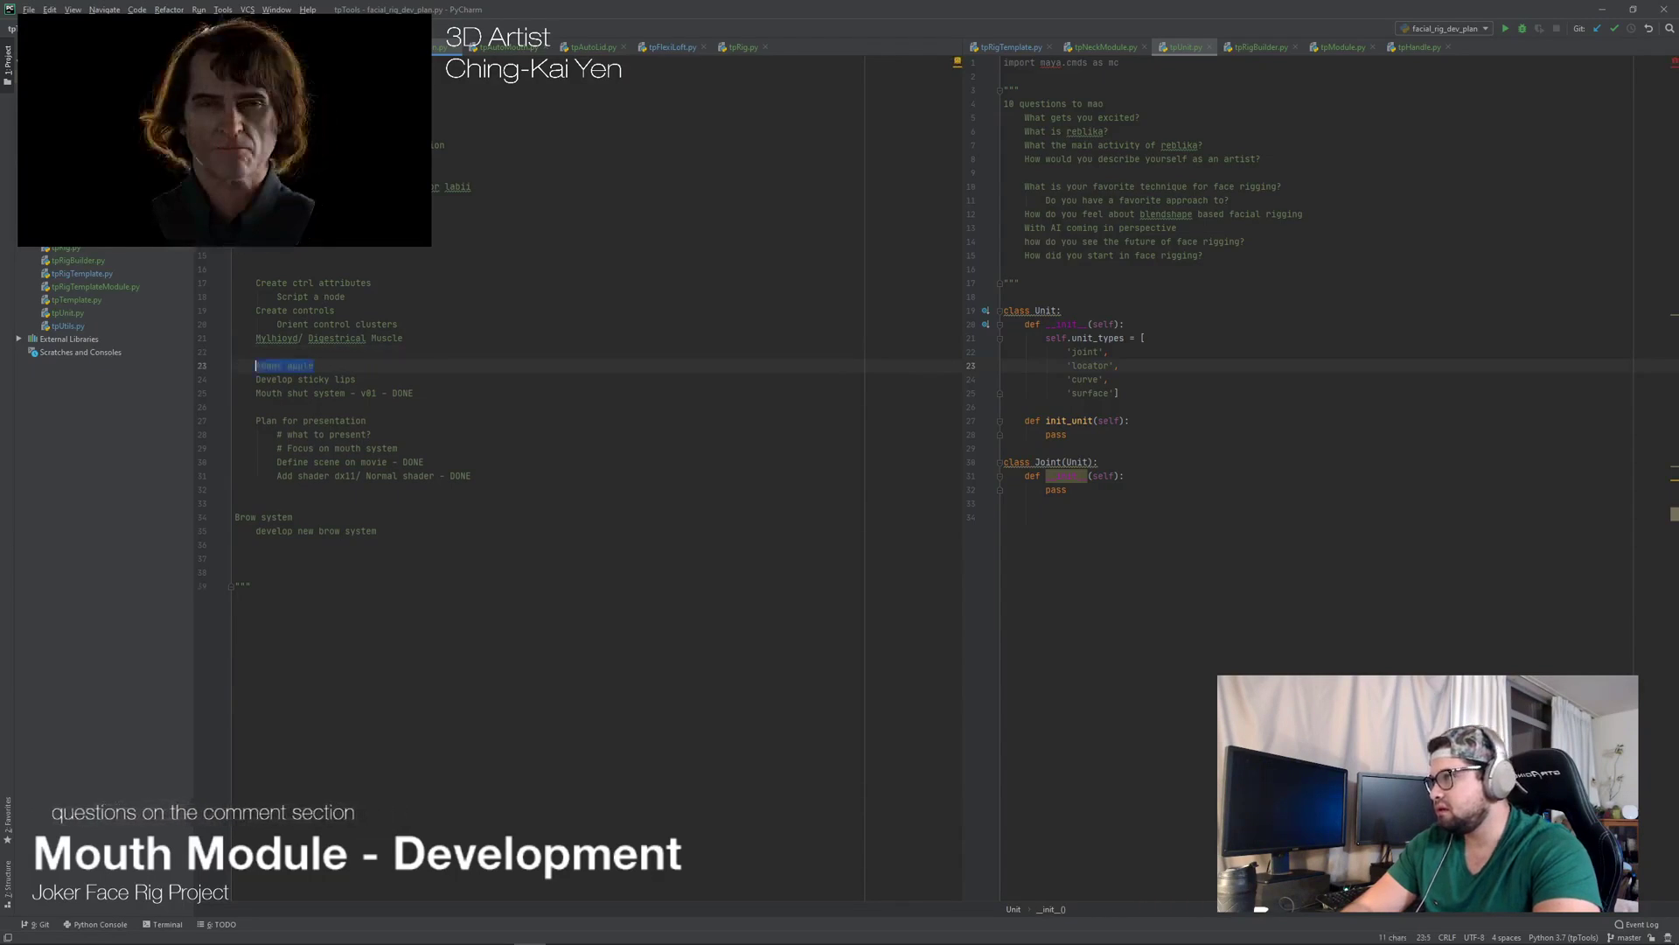
key(BackSpace)
key(BackSpace)
key(BackSpace)
key(Up)
key(Up)
key(Up)
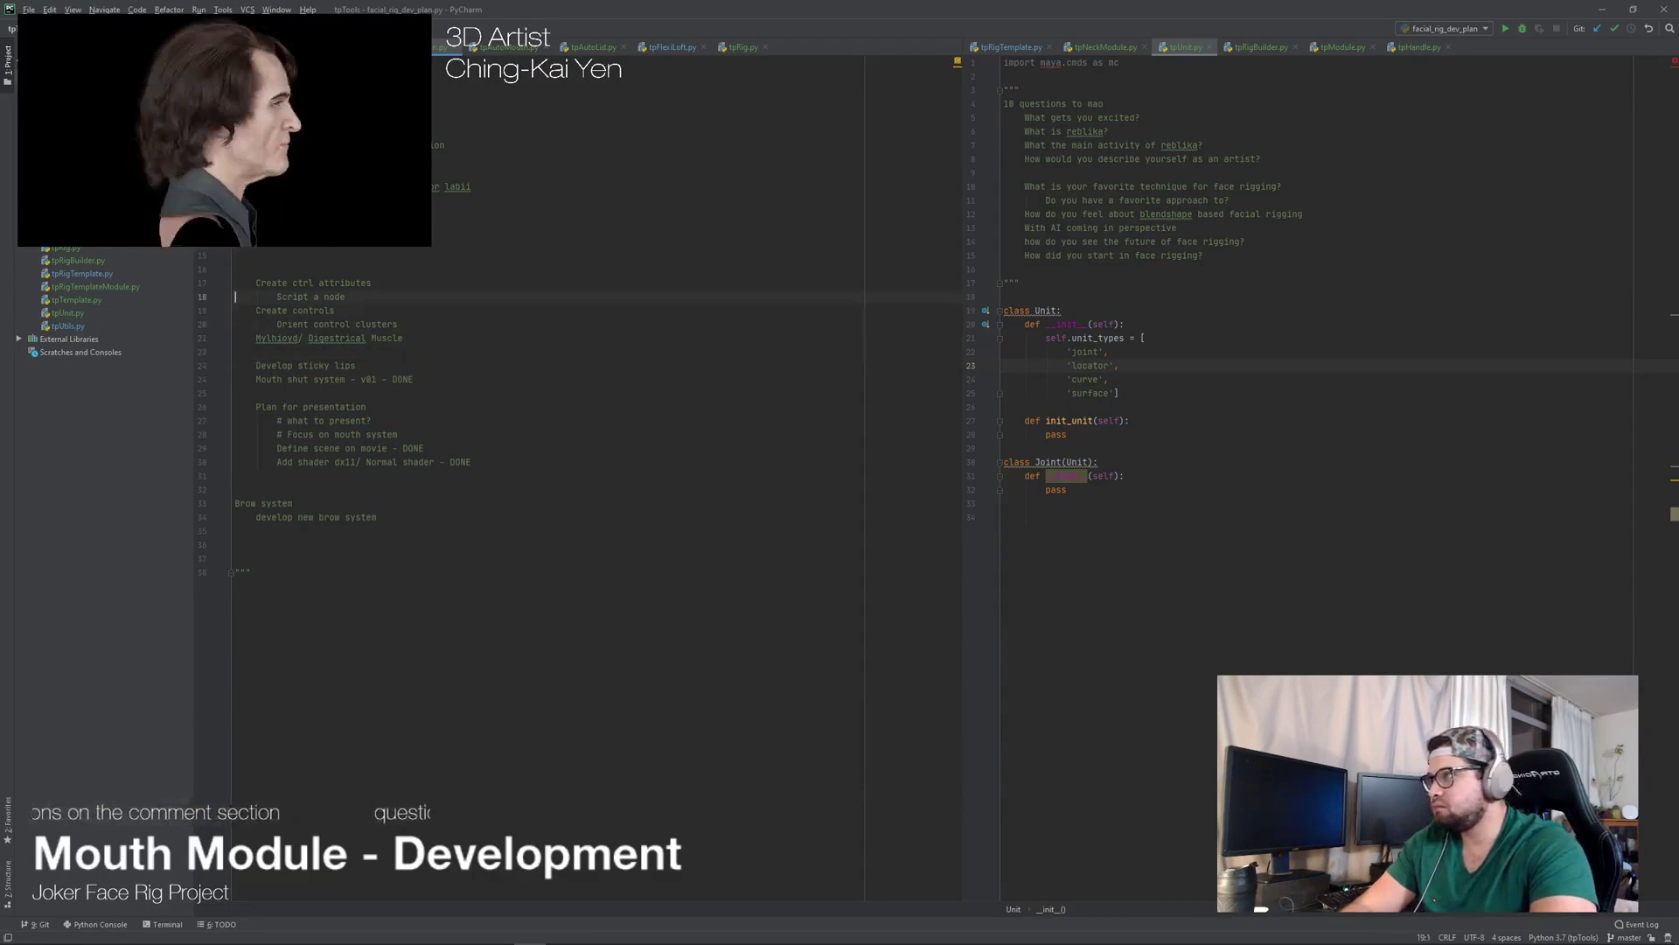
key(ctrl+v)
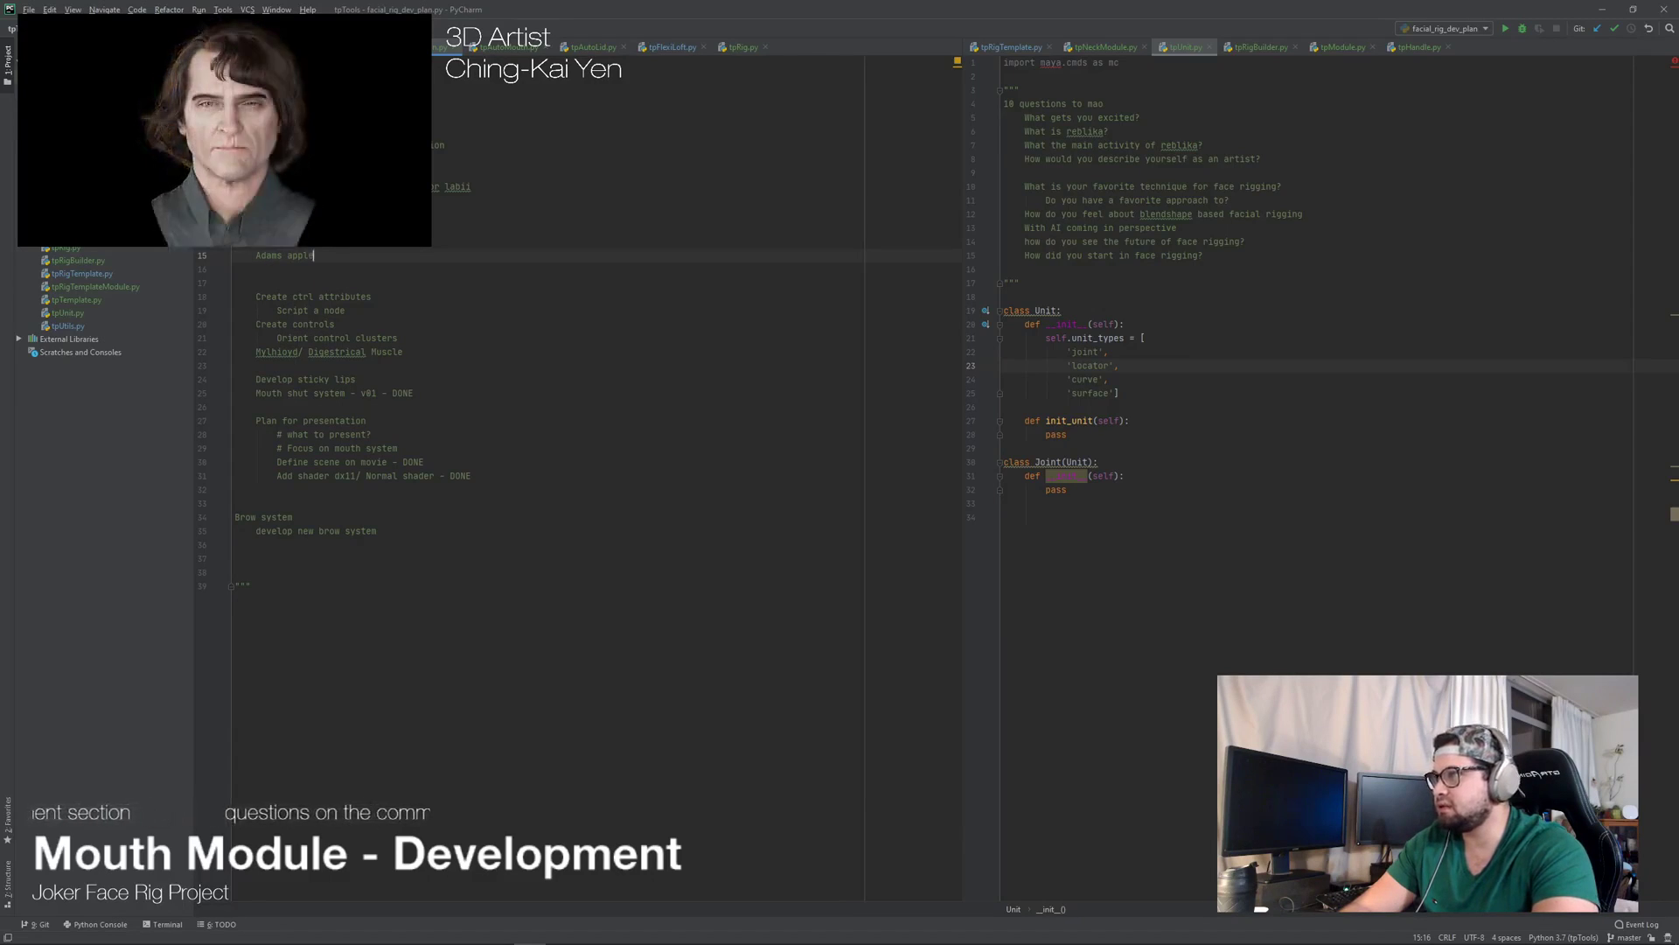
Step: Review the remaining plan items, from the control attributes down to the sticky lips and mouth shut system
key(Down)
key(Down)
key(Down)
key(Down)
key(Down)
key(Up)
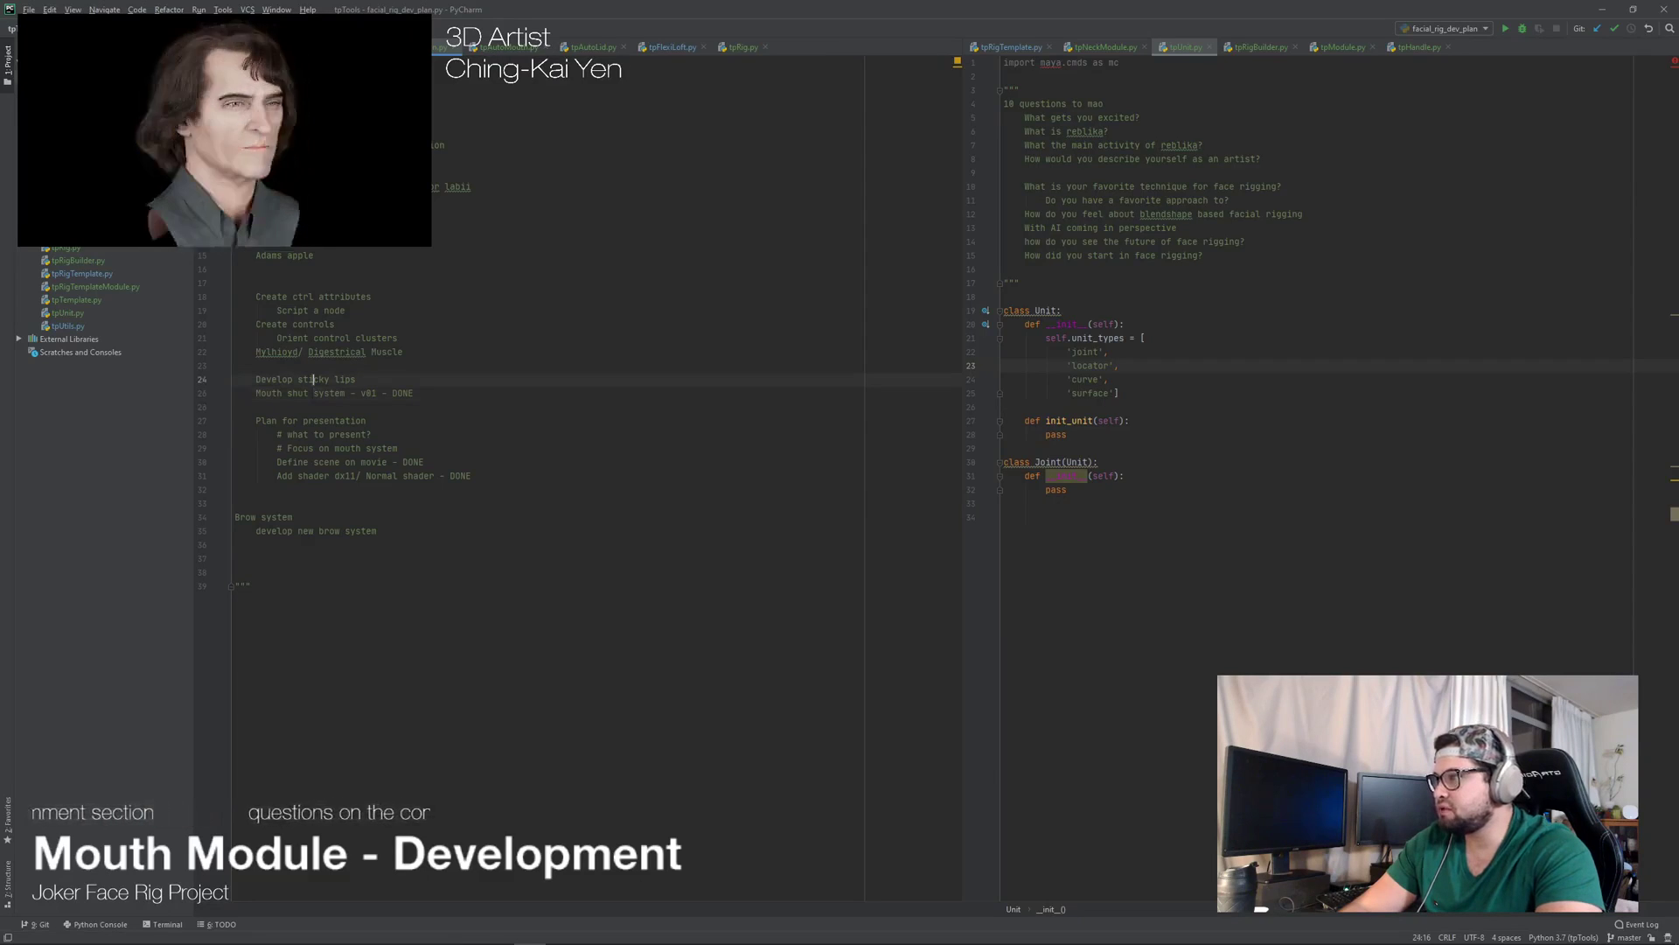
click(356, 378)
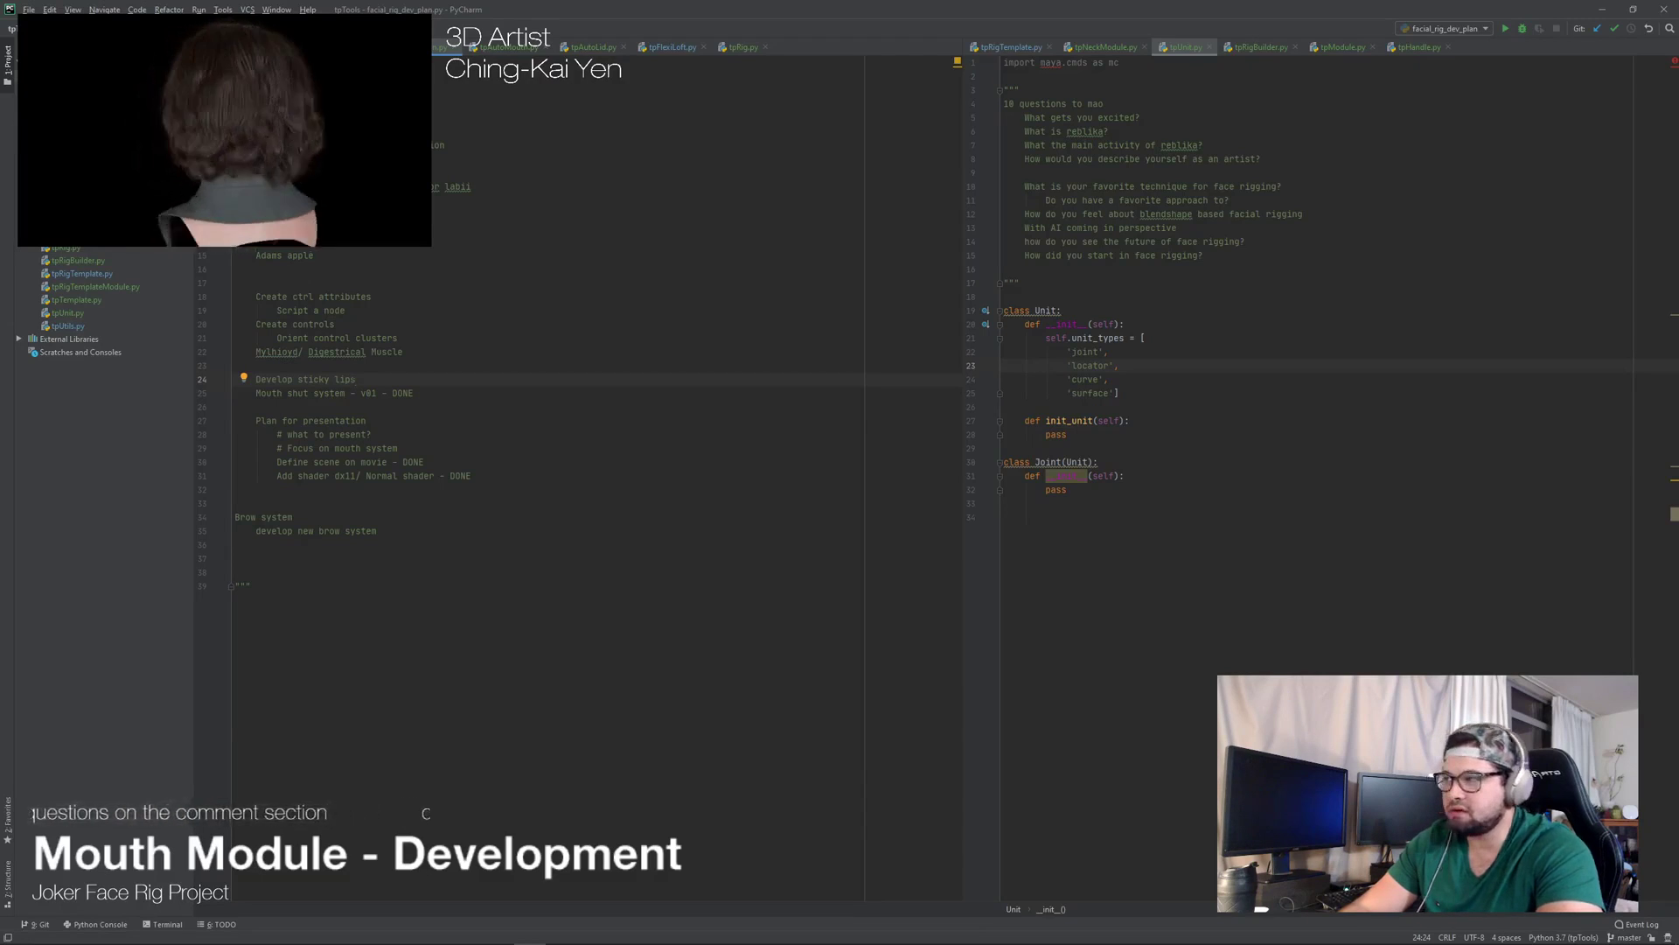
key(Down)
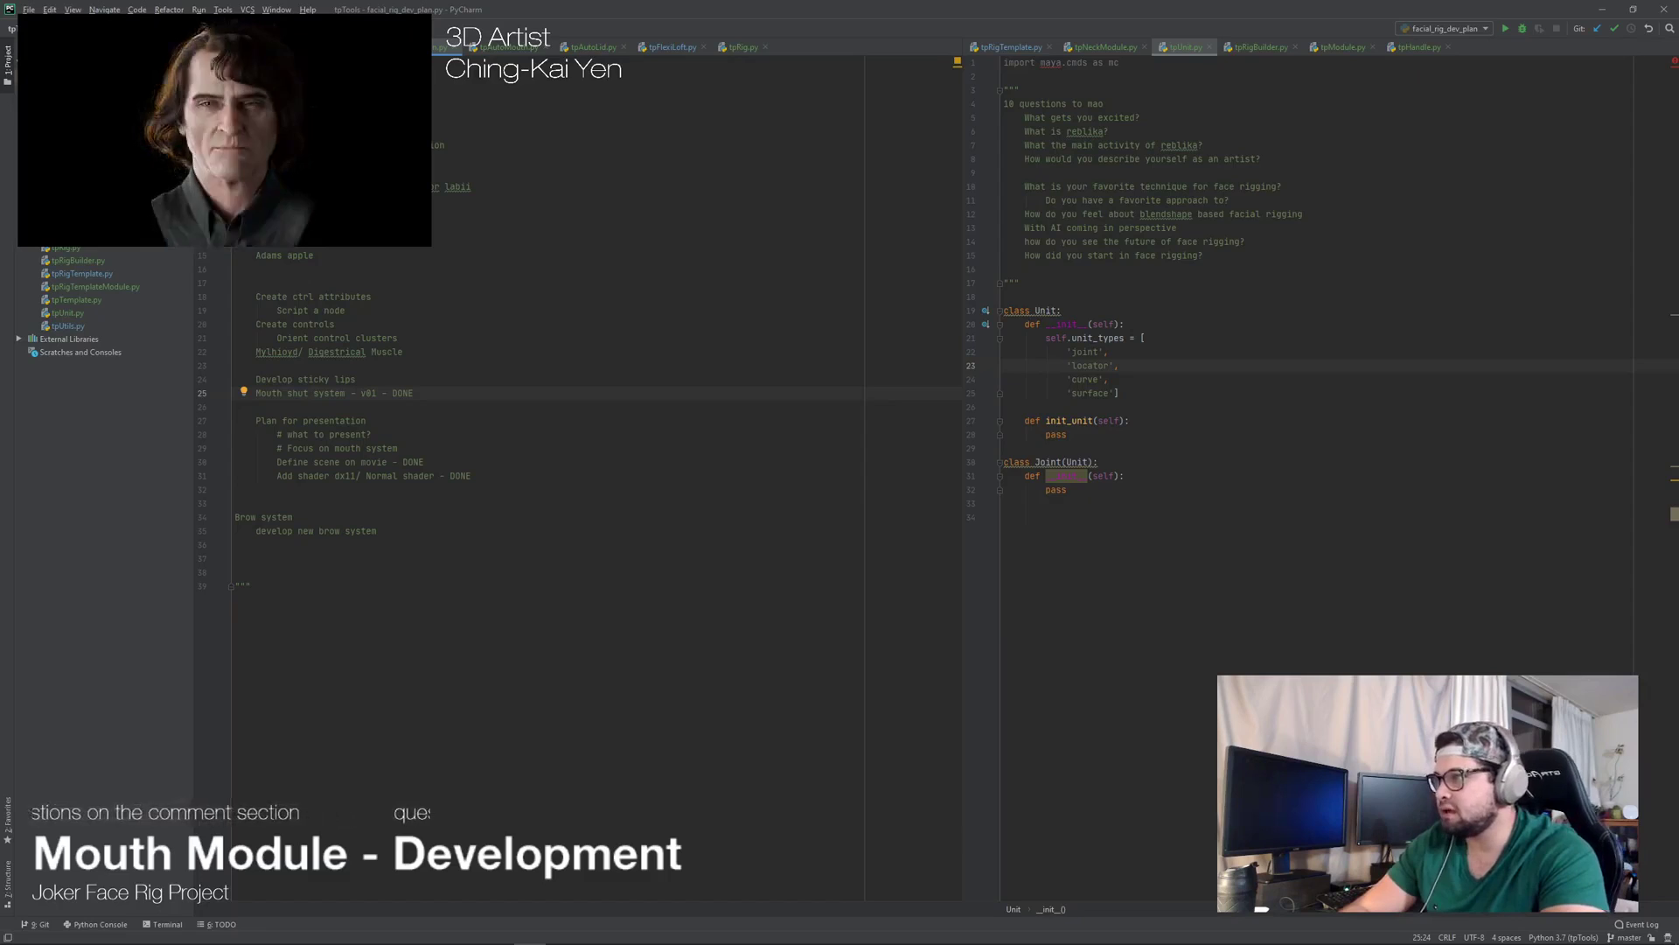
Step: Switch to Maya and inspect the face and its mouth controls from the front
key(alt+Tab)
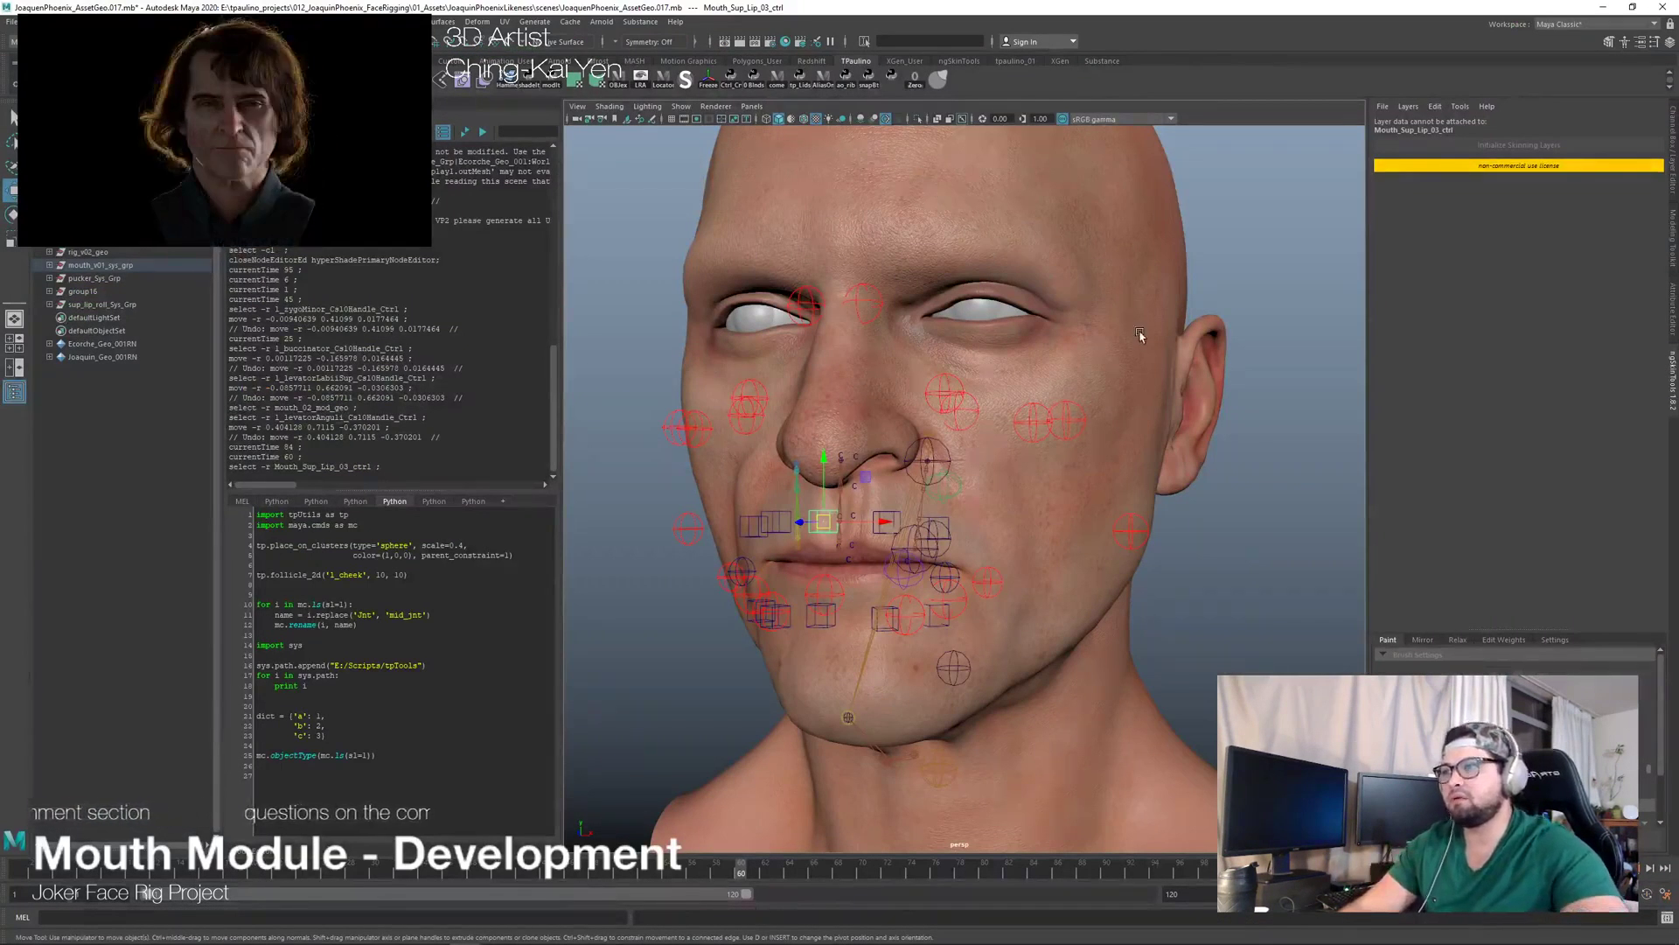
alt+drag(1127, 347, 1113, 385)
scroll(1113, 385, down, 5)
scroll(1115, 394, up, 3)
alt+drag(1115, 473, 1201, 514)
scroll(1238, 503, up, 3)
alt+right_drag(1226, 491, 1076, 420)
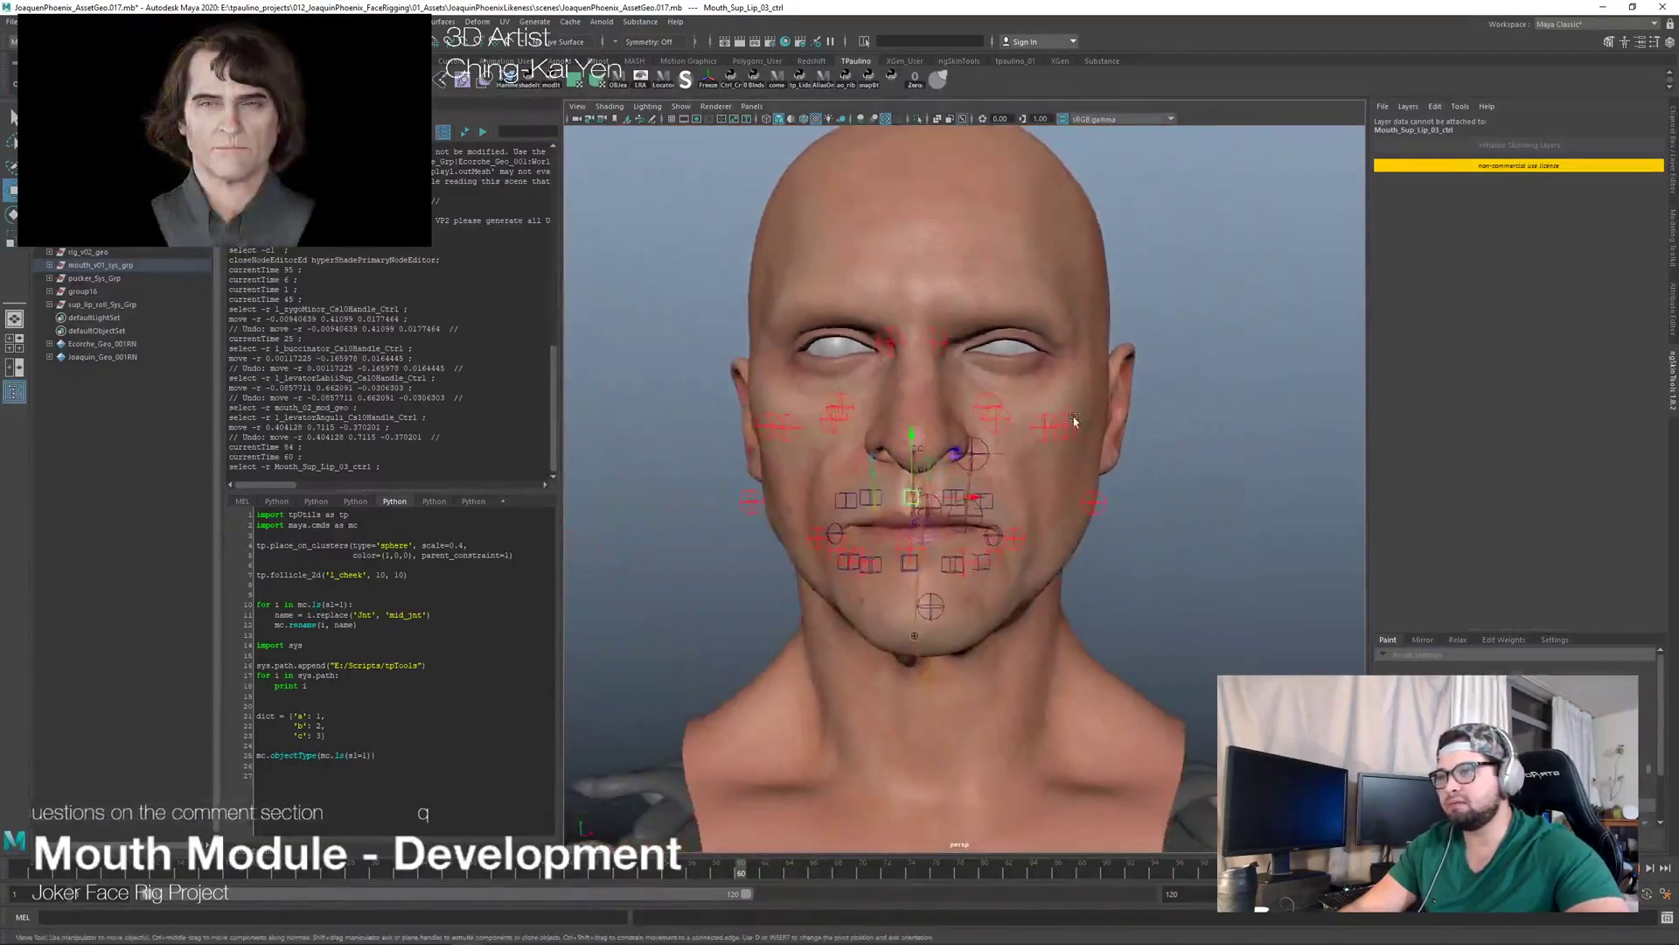
Step: Try moving the left risorius and buccinator muscle controls on the cheek, undoing each move
alt+drag(1075, 421, 1042, 487)
alt+right_drag(1041, 488, 1128, 428)
alt+drag(1128, 428, 1275, 490)
click(1002, 481)
key(ctrl+z)
click(1247, 409)
alt+drag(1247, 410, 1176, 408)
key(ctrl+z)
Step: Try raising the left levatorLabiiSup control beside the nose and undo the moves
alt+drag(927, 424, 1128, 446)
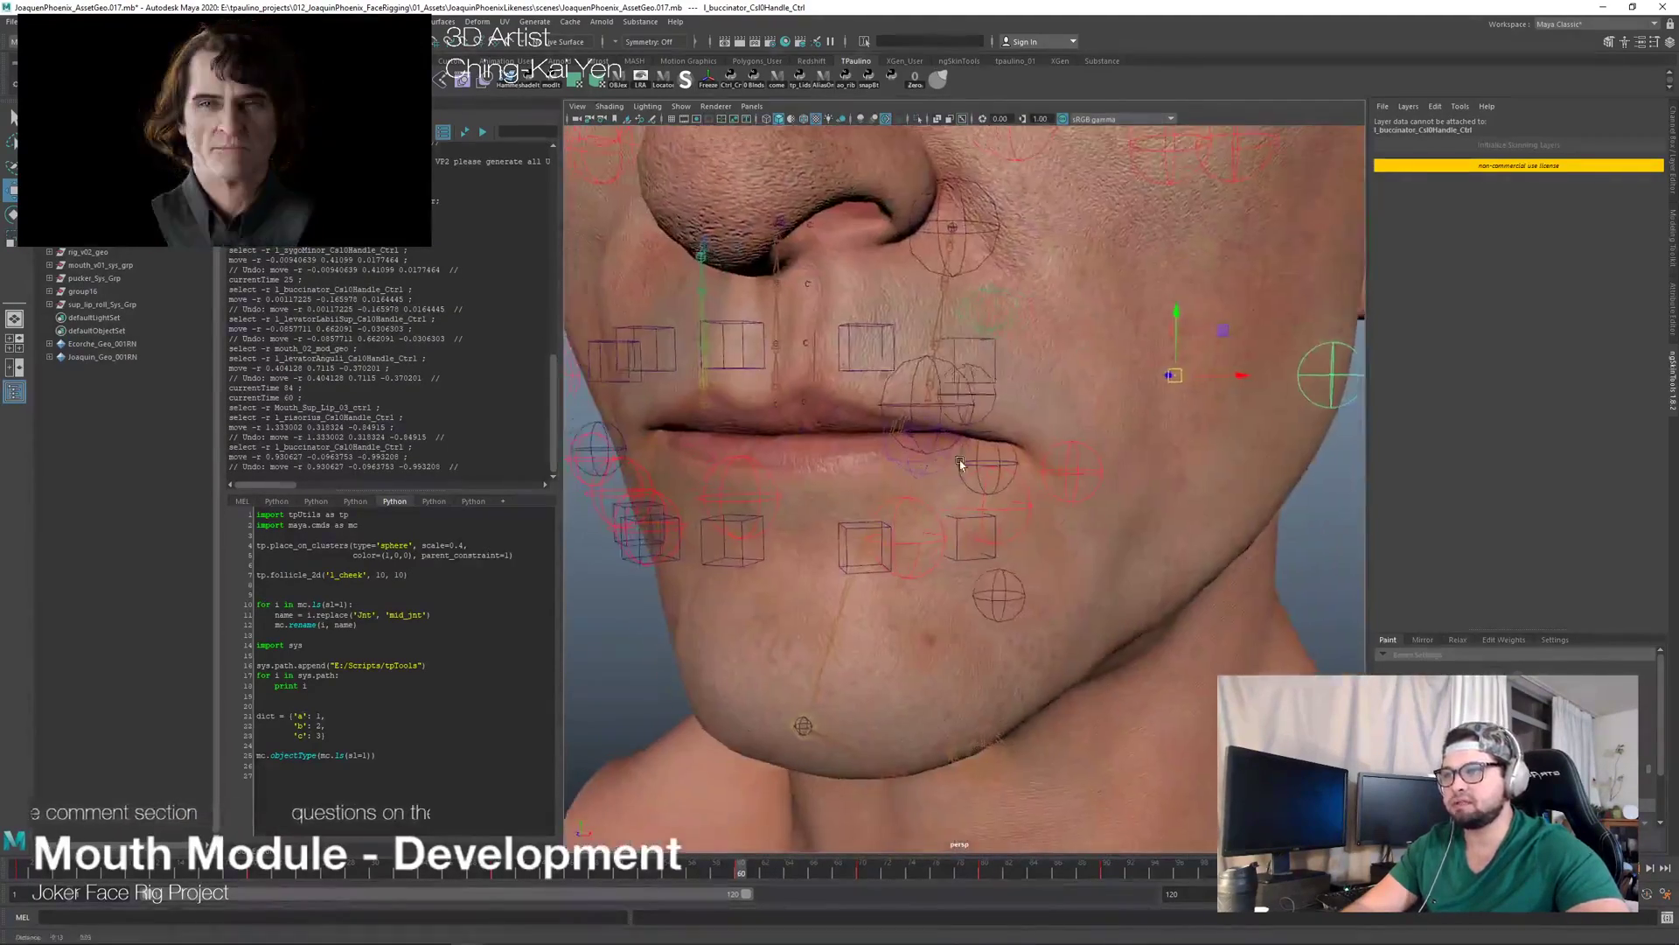
alt+right_drag(1128, 446, 787, 433)
alt+drag(787, 433, 848, 425)
alt+right_drag(848, 424, 1128, 420)
alt+drag(1128, 420, 984, 389)
click(974, 356)
scroll(971, 359, up, 3)
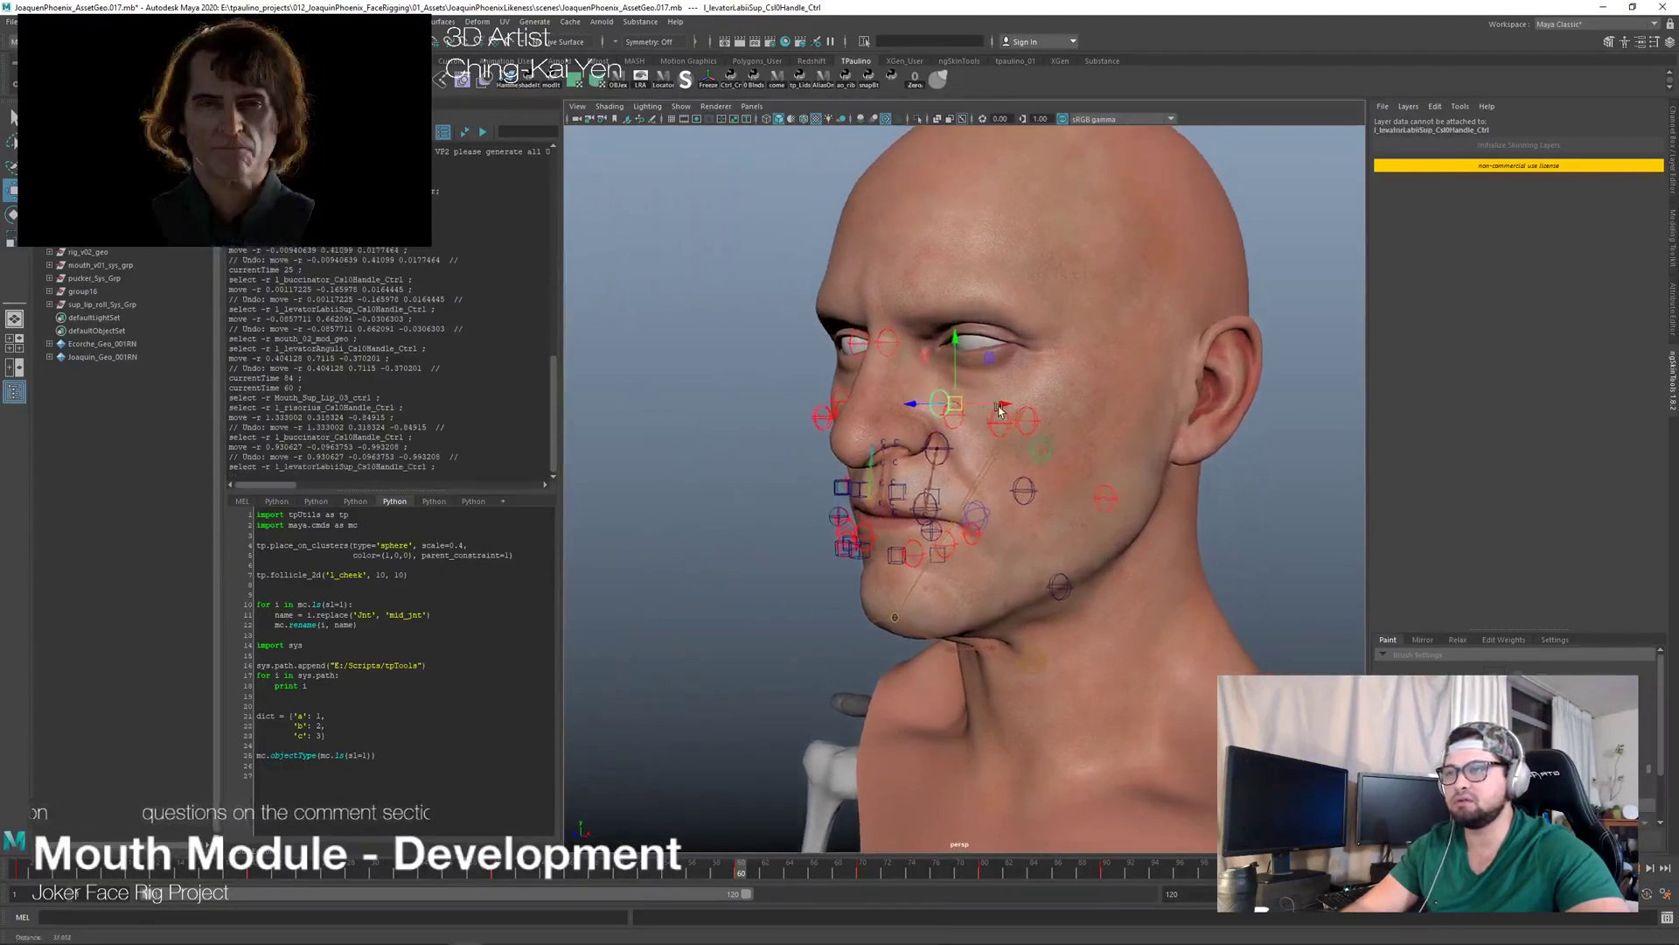
drag(951, 332, 939, 287)
key(ctrl+z)
Step: Try raising the left levatorLabiiSAN control beside the nose bridge, undo the move, and examine the face from several angles
mouse_move(901, 341)
alt+mouse_down()
mouse_move(975, 356)
mouse_move(932, 351)
alt+mouse_up()
drag(1040, 312, 957, 161)
key(ctrl+z)
key(ctrl+z)
alt+drag(1091, 434, 1042, 429)
alt+right_drag(1042, 429, 891, 435)
alt+drag(890, 436, 1131, 399)
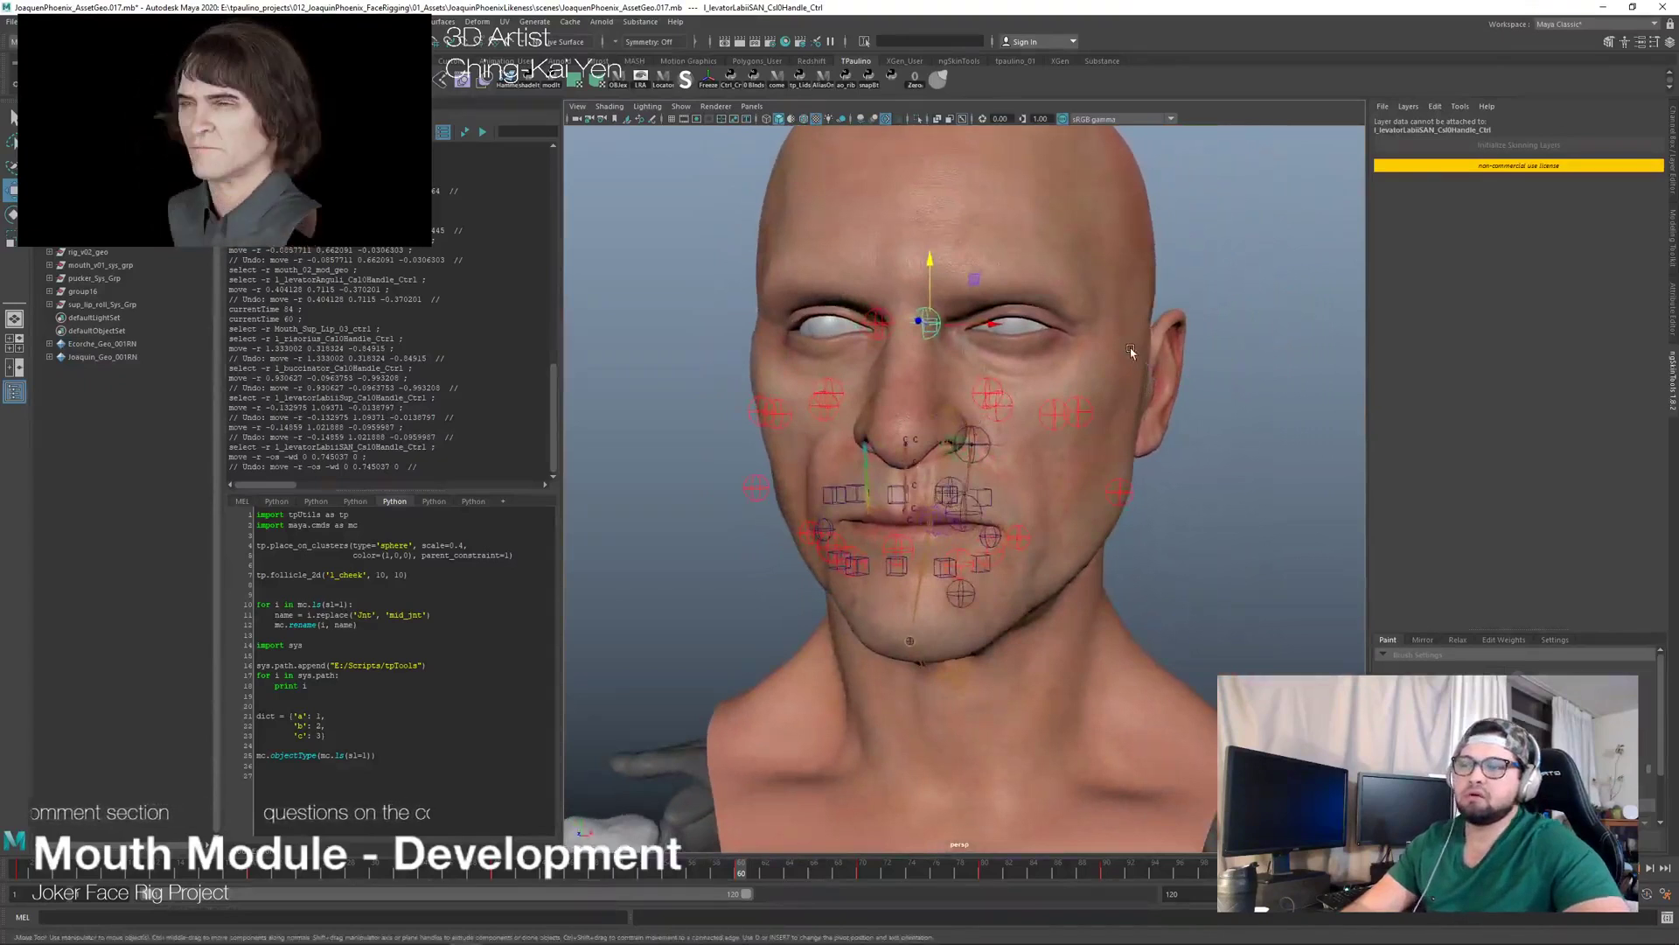
alt+drag(857, 386, 931, 385)
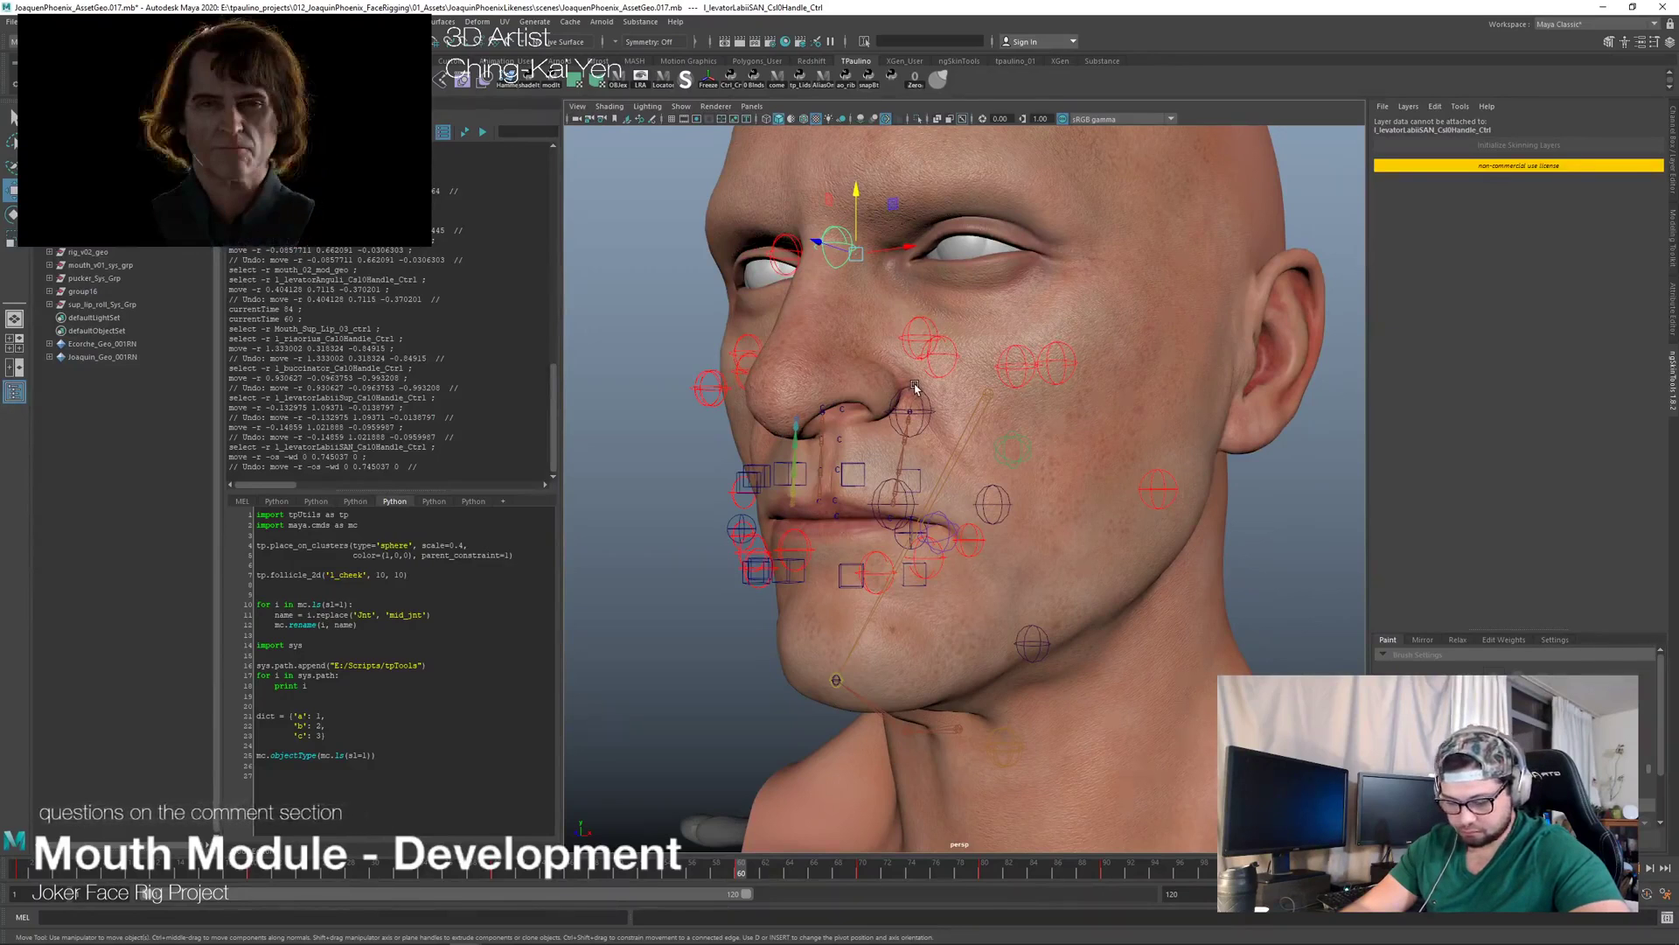
Step: Hide the pucker_Sys_Grp and sup_lip_roll_Sys_Grp groups
alt+drag(921, 385, 830, 562)
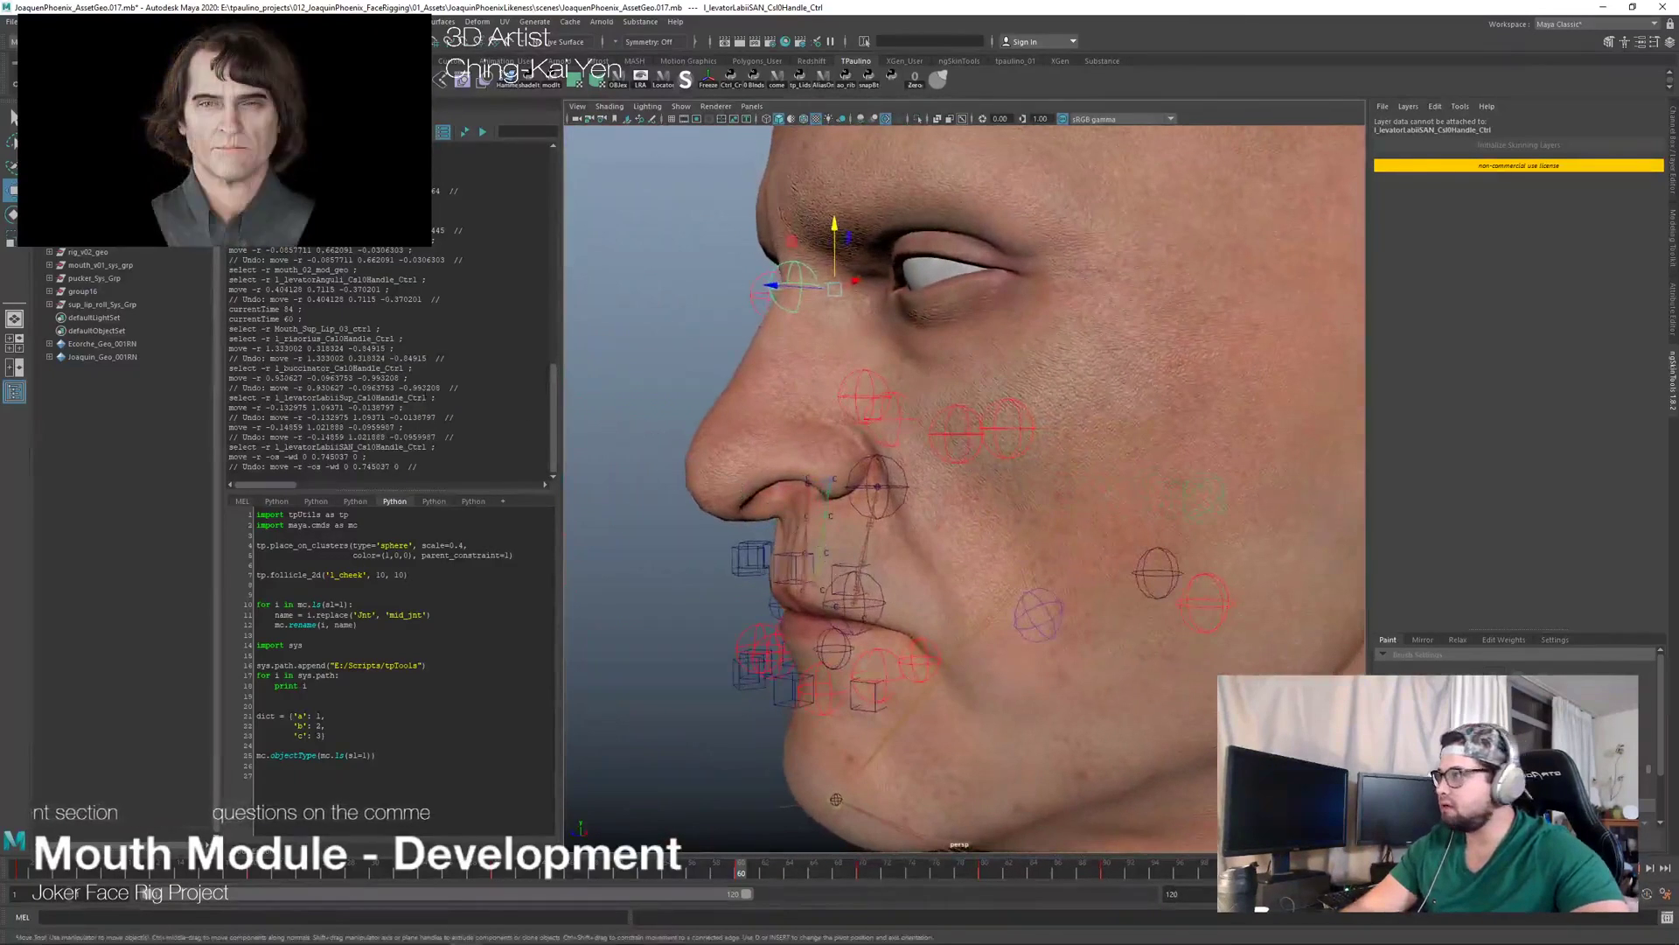
click(80, 278)
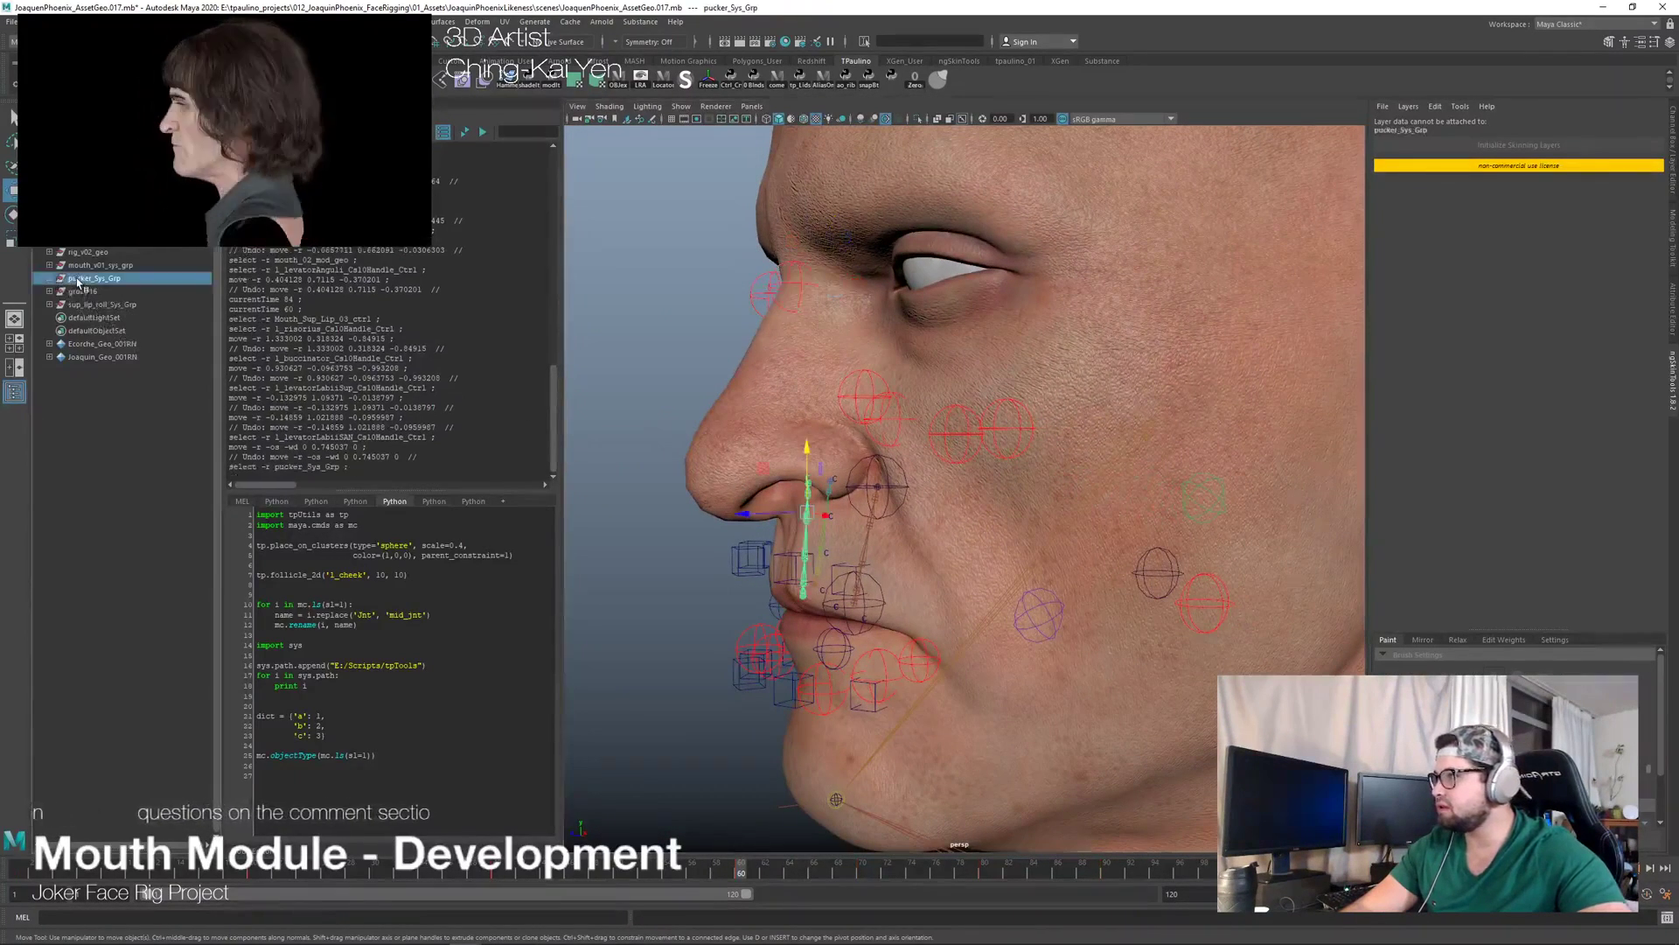
key(h)
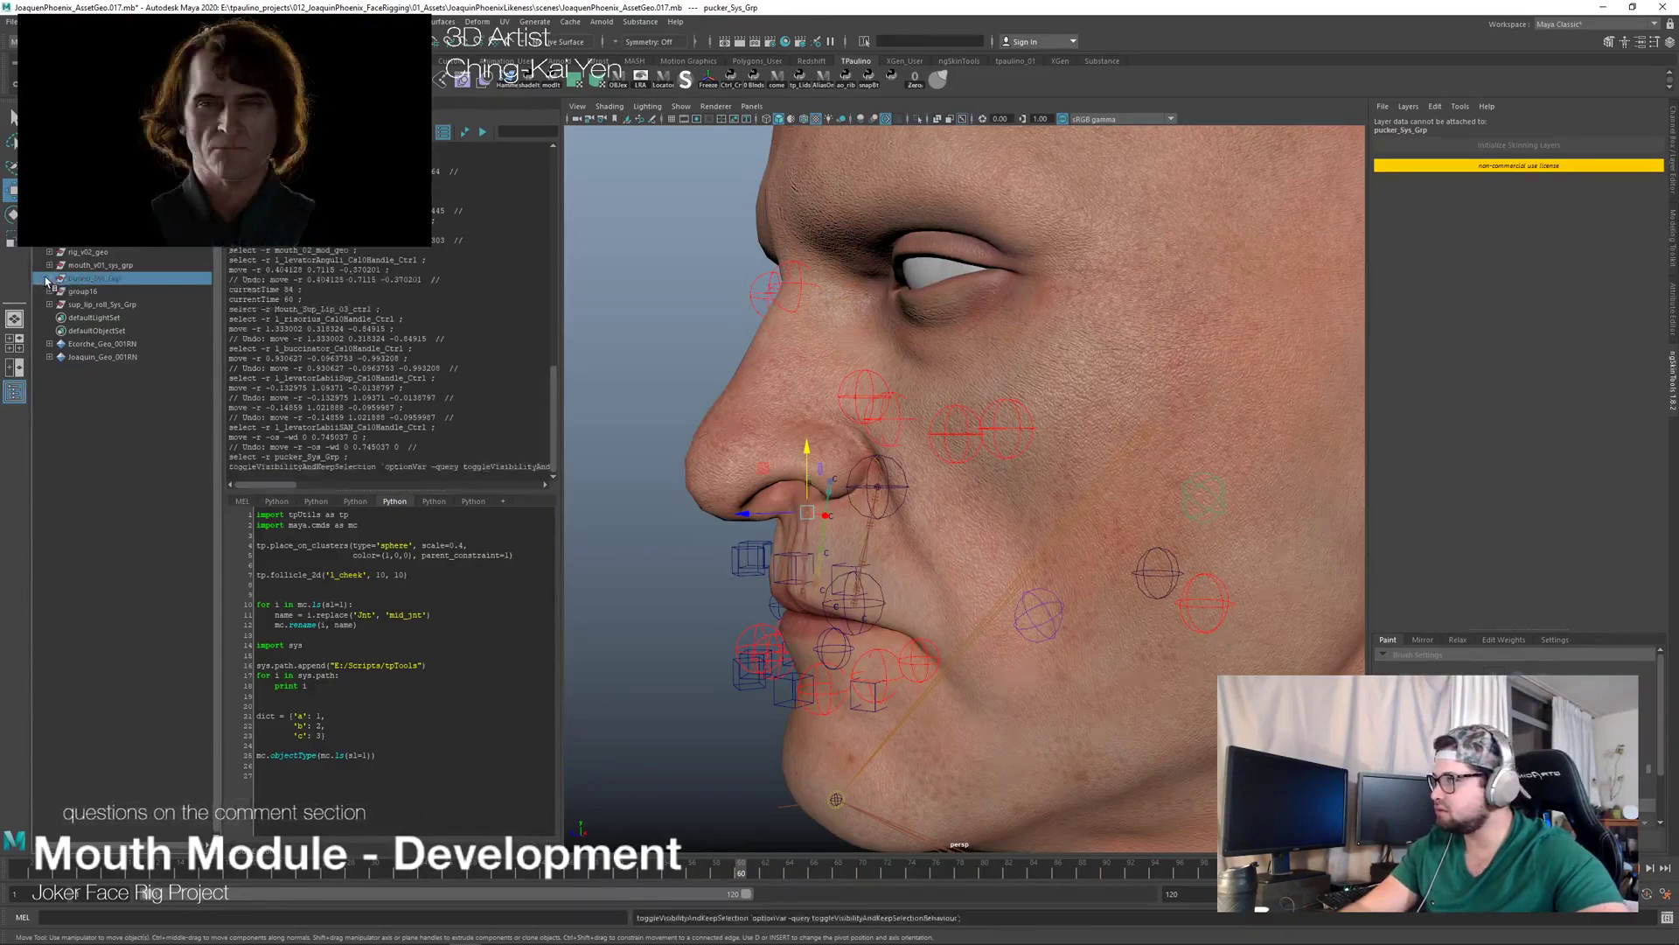
click(84, 305)
key(h)
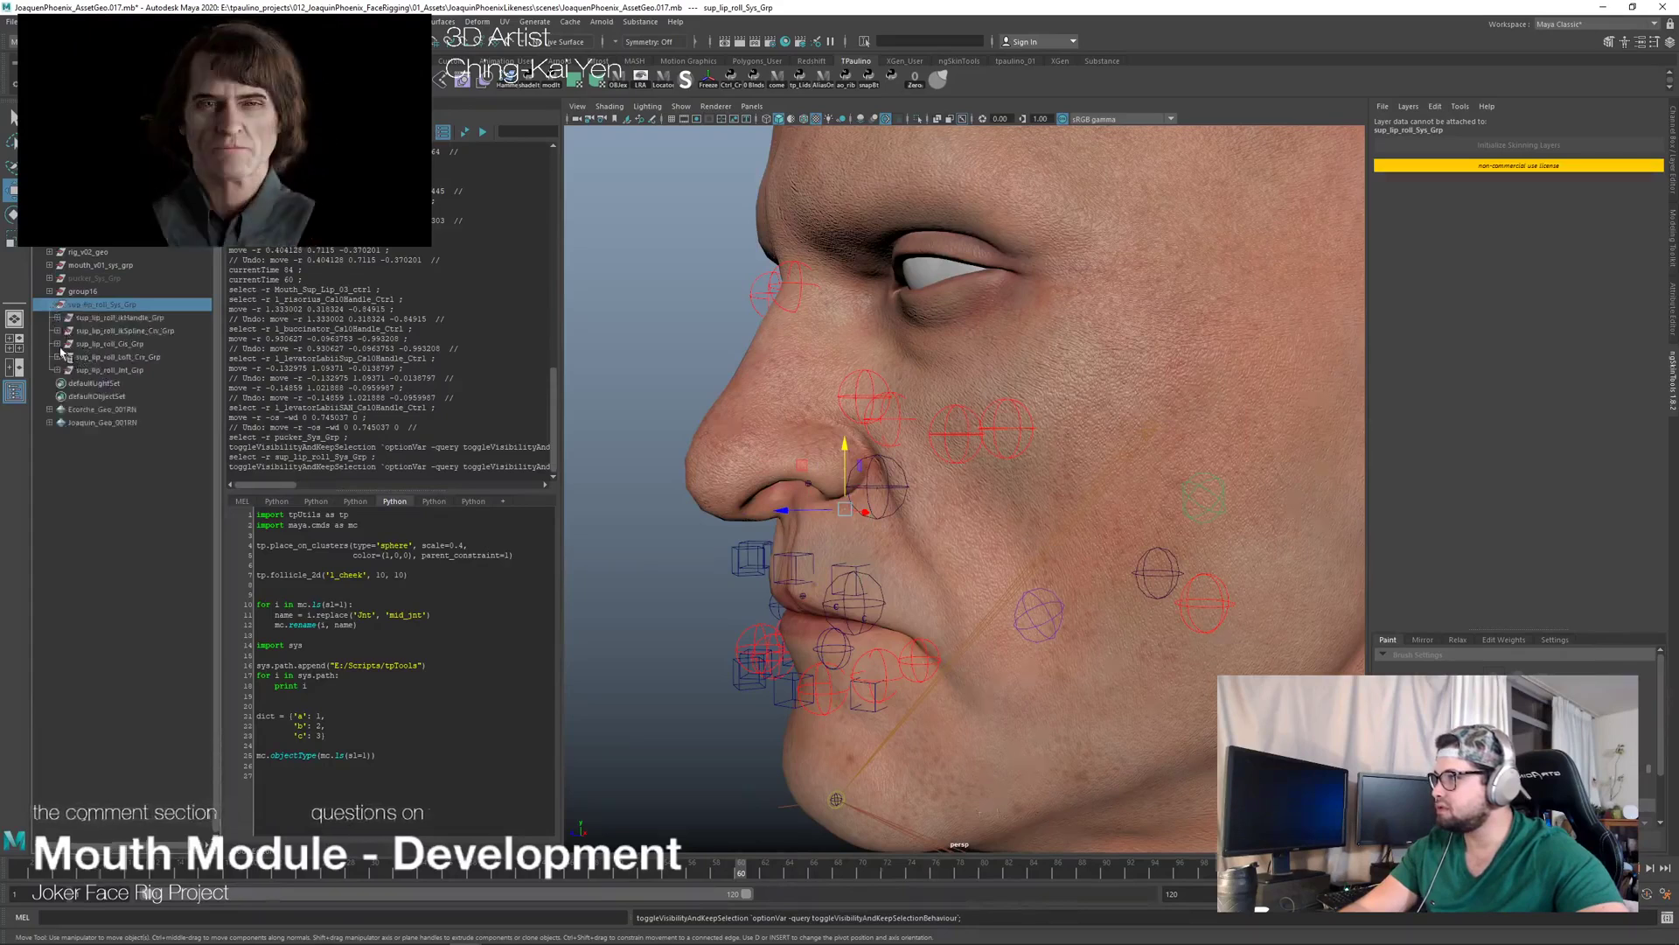
Step: Try moving sup_lip_roll_Csl0Handle alone and together with the mentalis control, and undo the moves
click(106, 369)
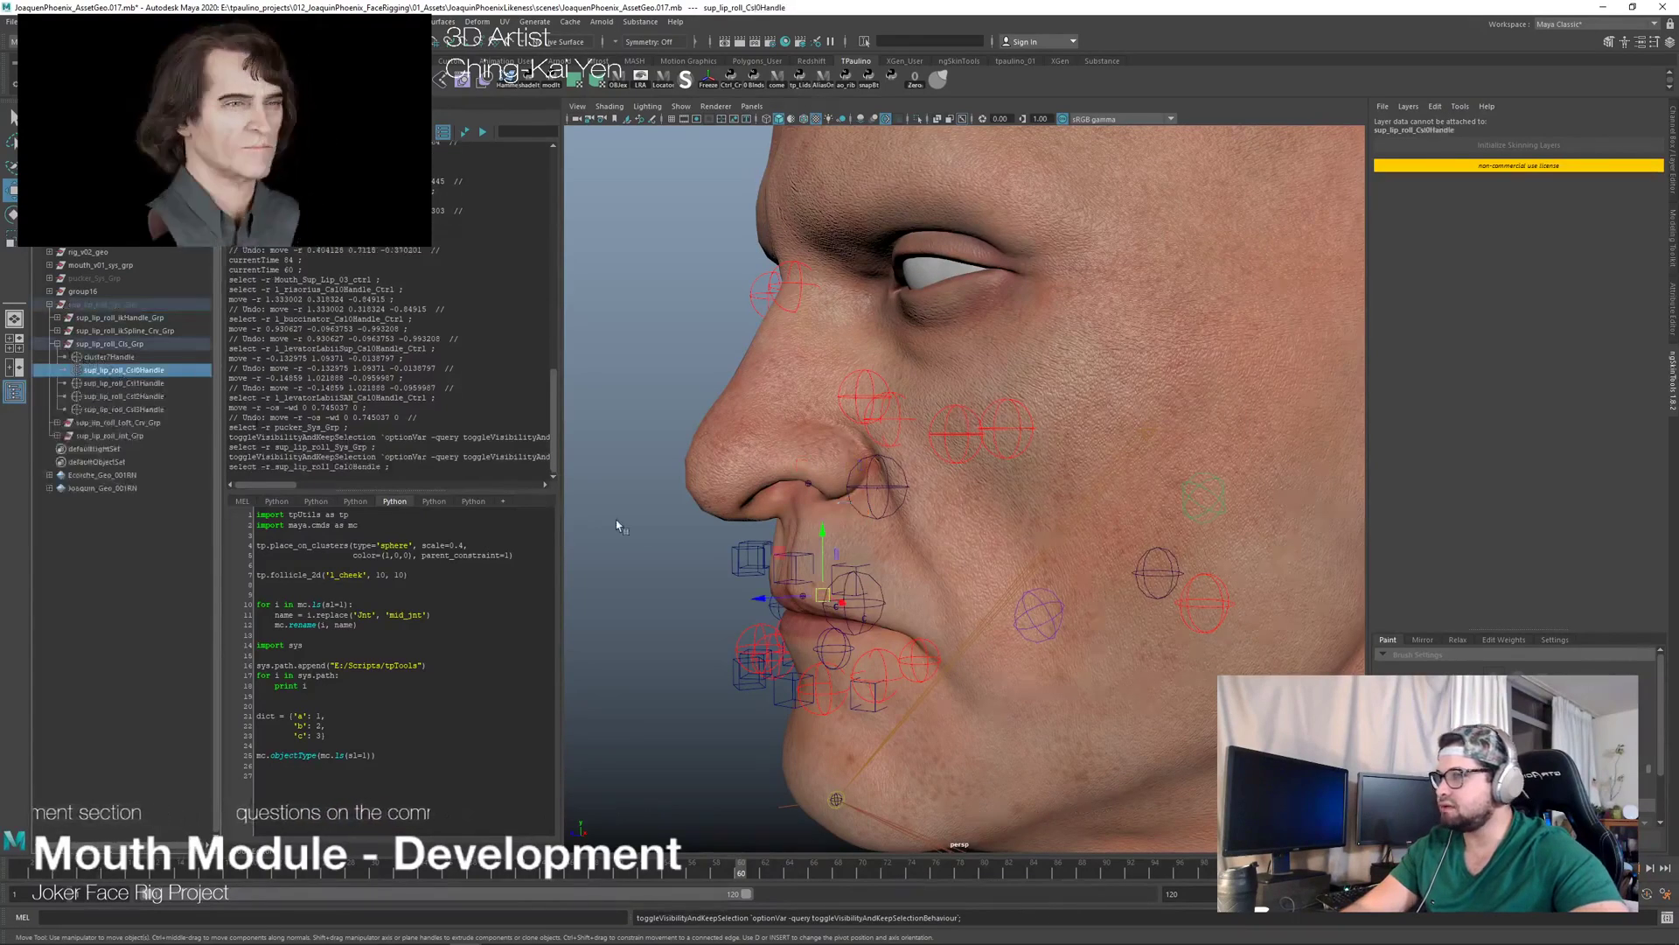
drag(775, 547, 691, 547)
key(ctrl+z)
shift+click(693, 556)
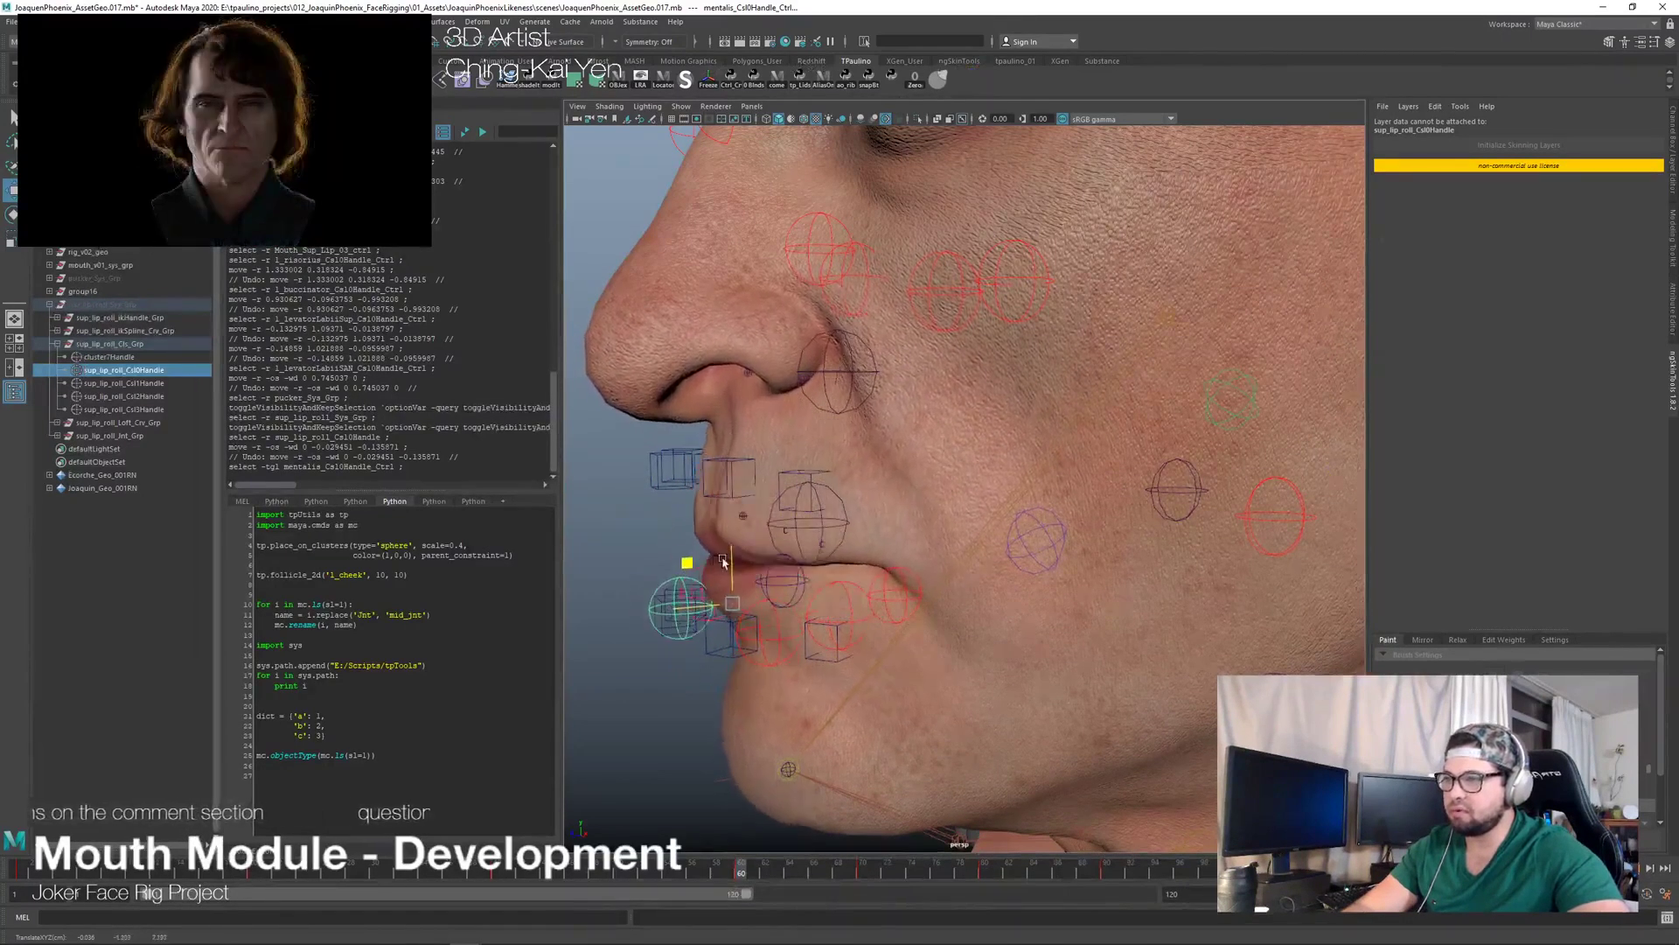
key(ctrl+z)
drag(695, 555, 928, 504)
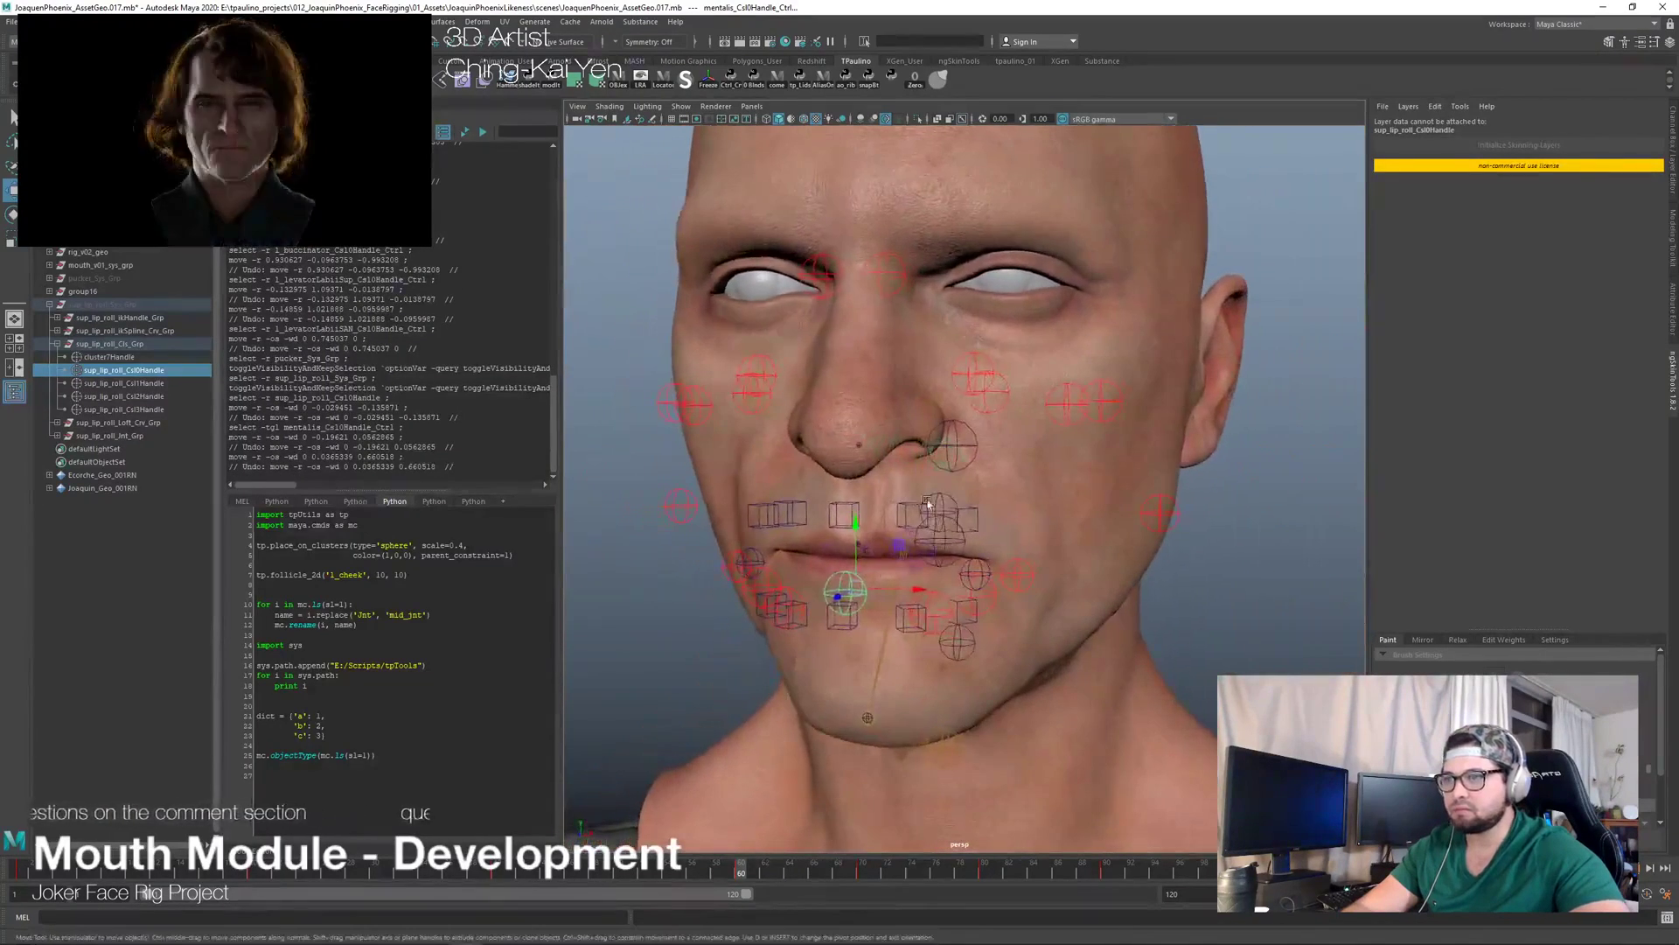
Step: Try raising the left mouth corner control and undo the move
click(984, 576)
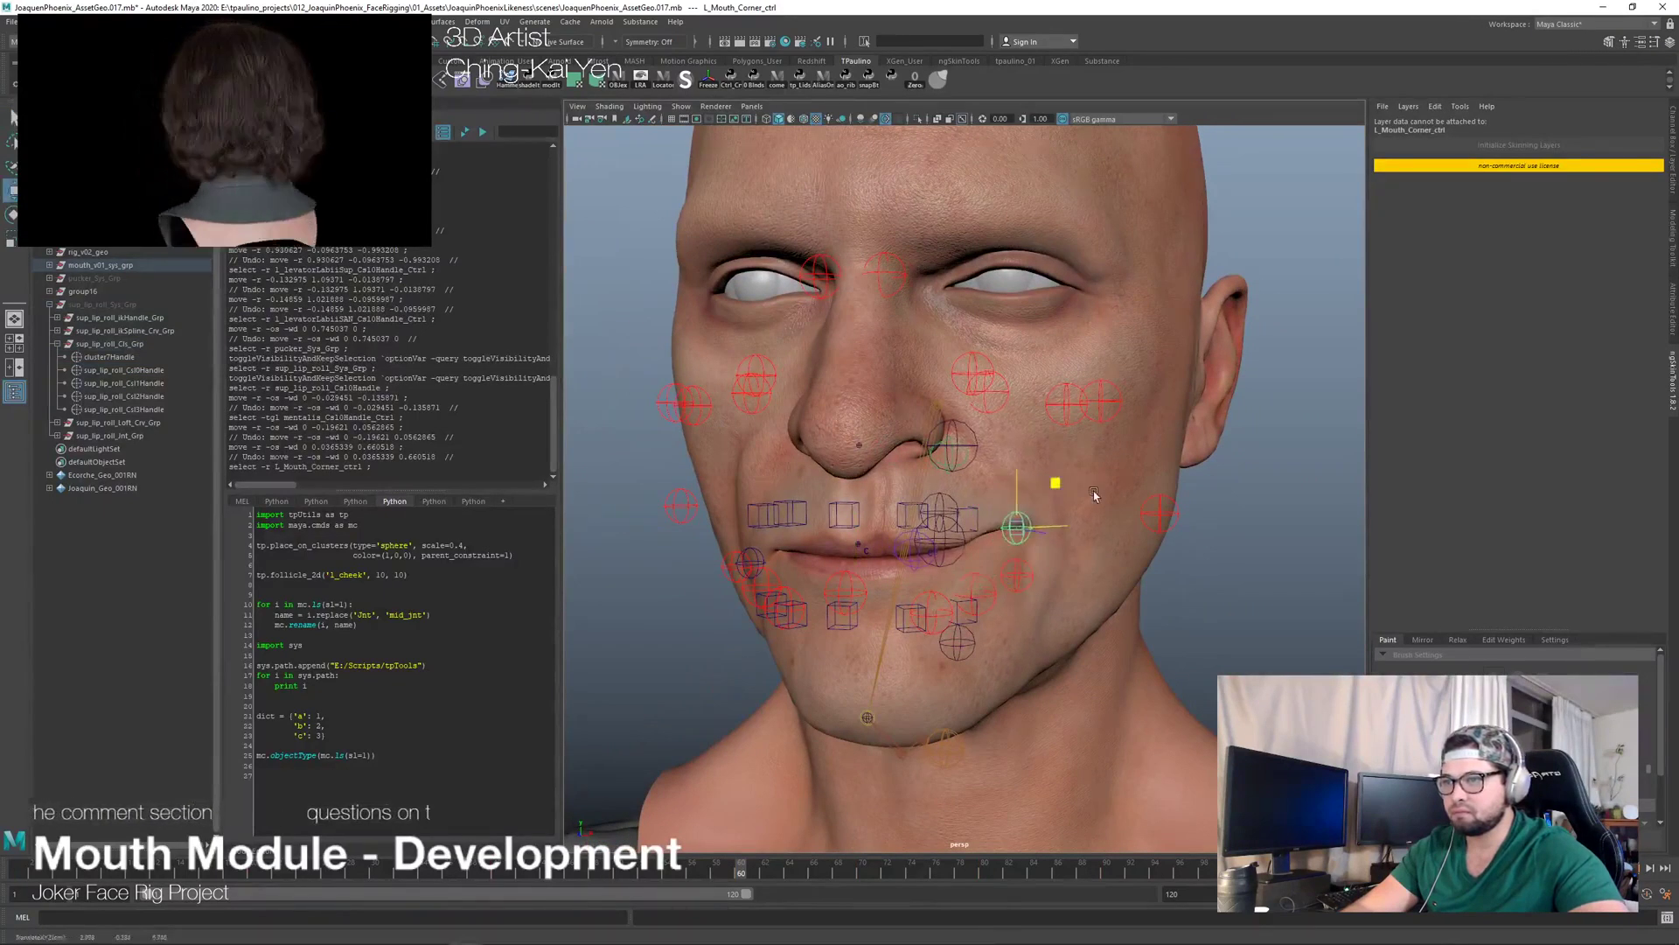
drag(1005, 453, 1001, 464)
key(ctrl+z)
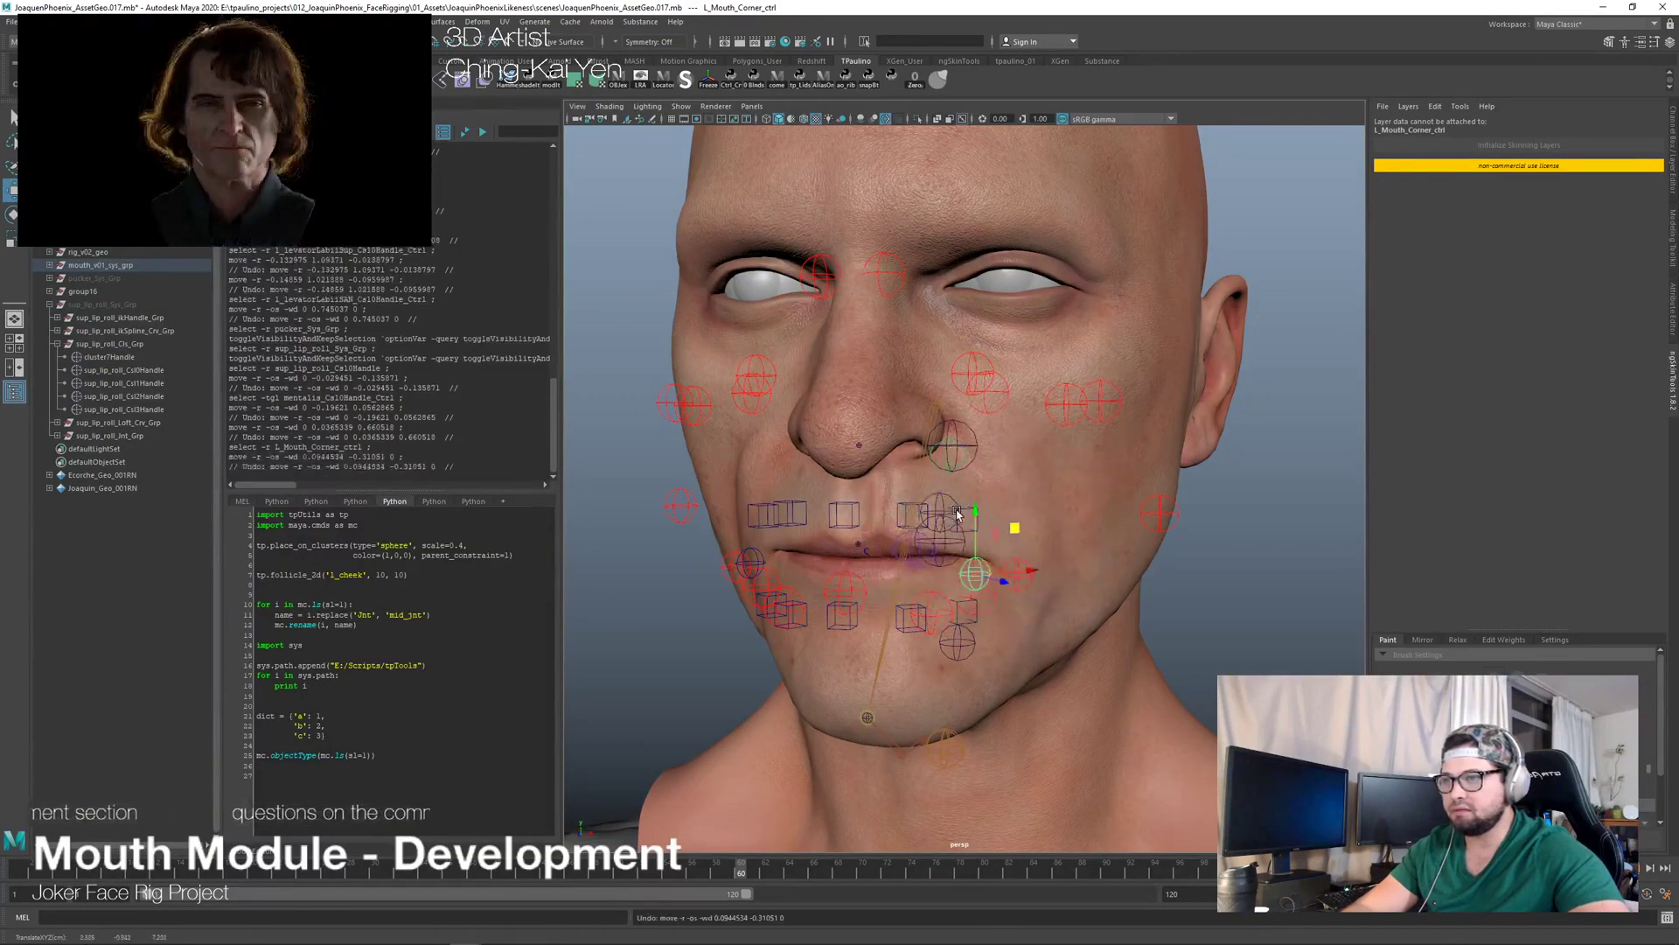
Step: Try raising the Mouth_Sup_Lip_05 control and lowering the Mouth_Inf_Lip_05 control, then undo the moves
click(981, 512)
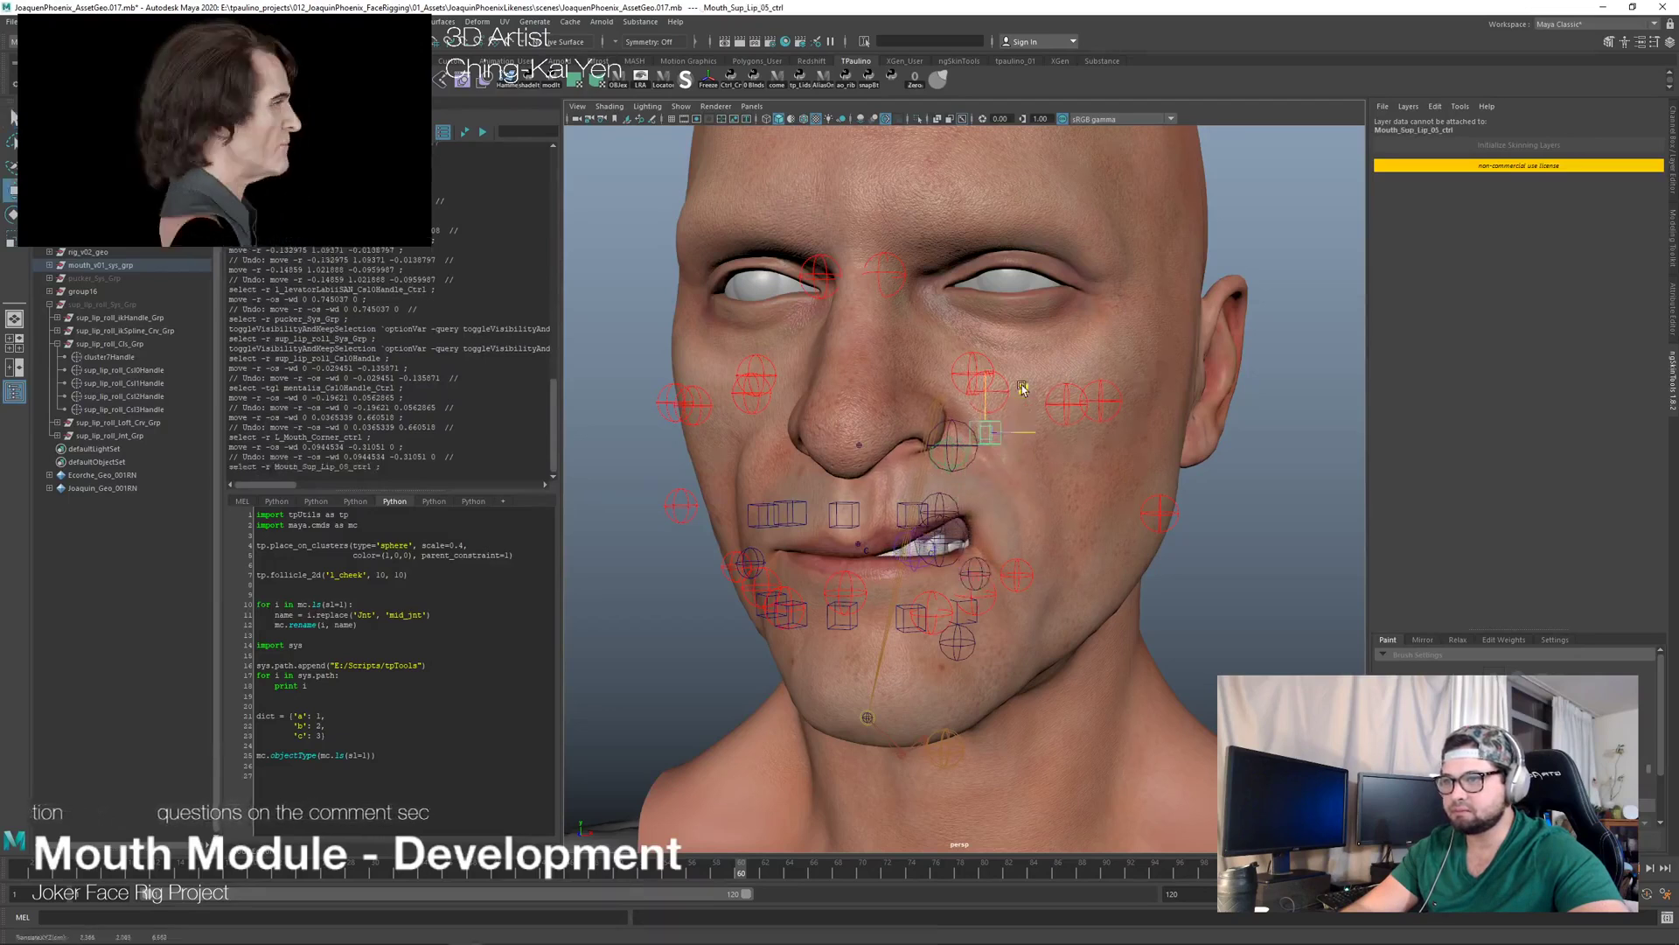
drag(1003, 404, 1004, 398)
alt+drag(1003, 398, 942, 634)
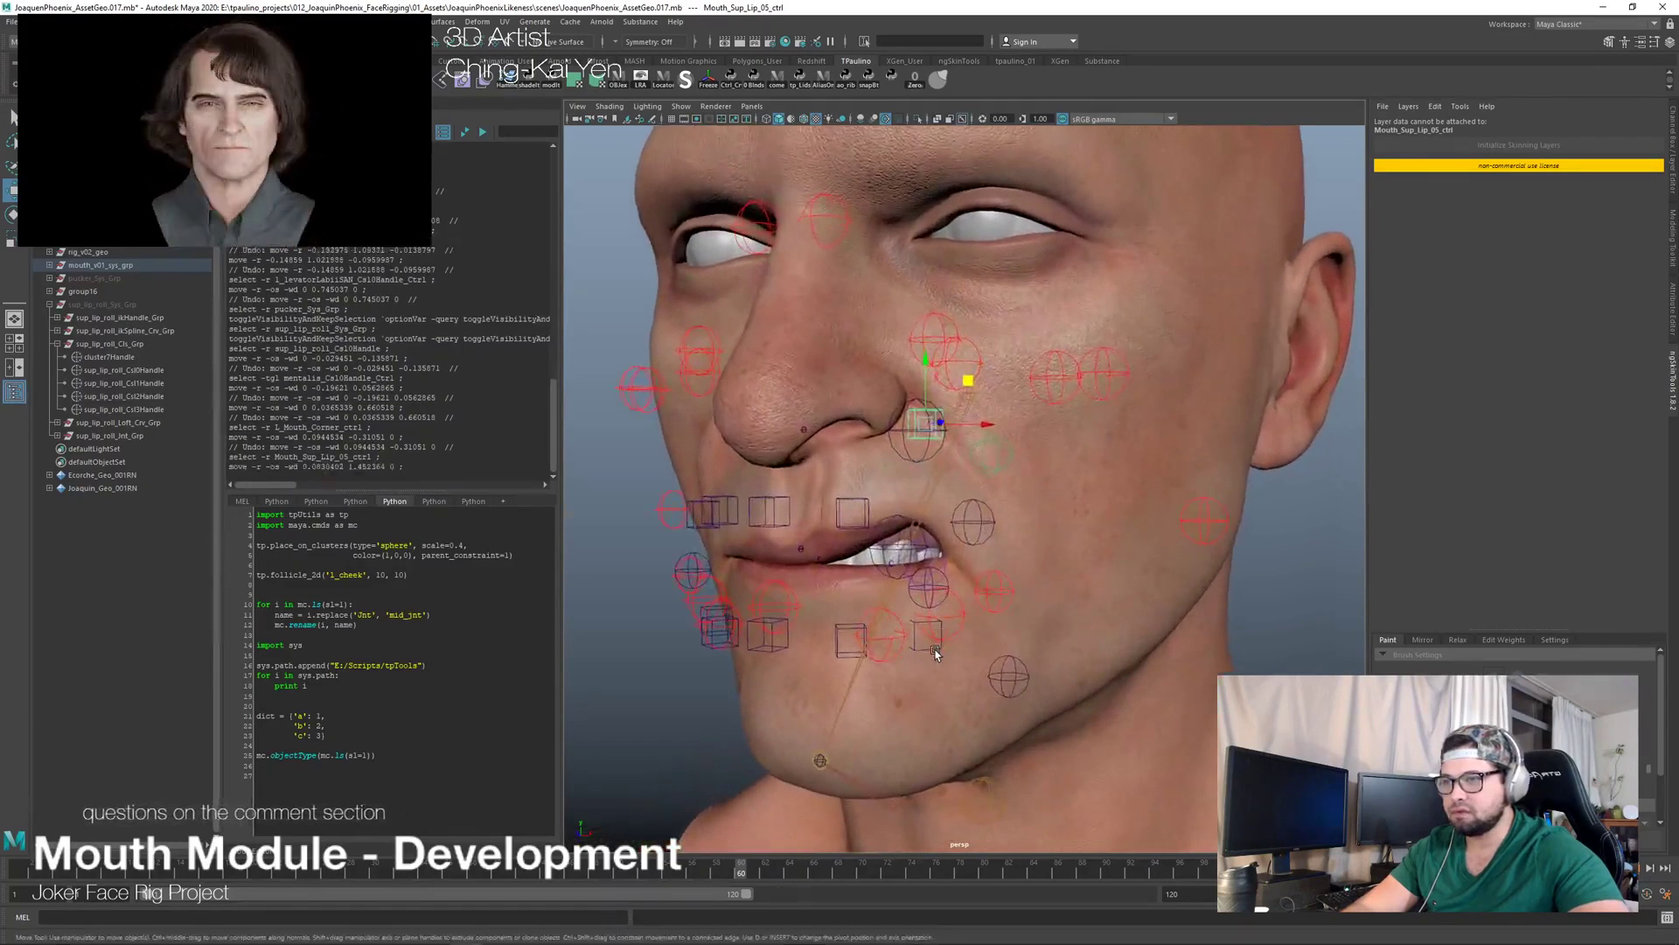
click(934, 651)
drag(979, 688, 980, 688)
mouse_move(964, 588)
alt+mouse_down()
mouse_move(866, 580)
mouse_move(959, 586)
mouse_move(1008, 555)
mouse_move(927, 533)
mouse_move(969, 560)
alt+mouse_up()
key(ctrl+z)
key(ctrl+z)
key(ctrl+z)
key(ctrl+z)
key(ctrl+z)
key(ctrl+z)
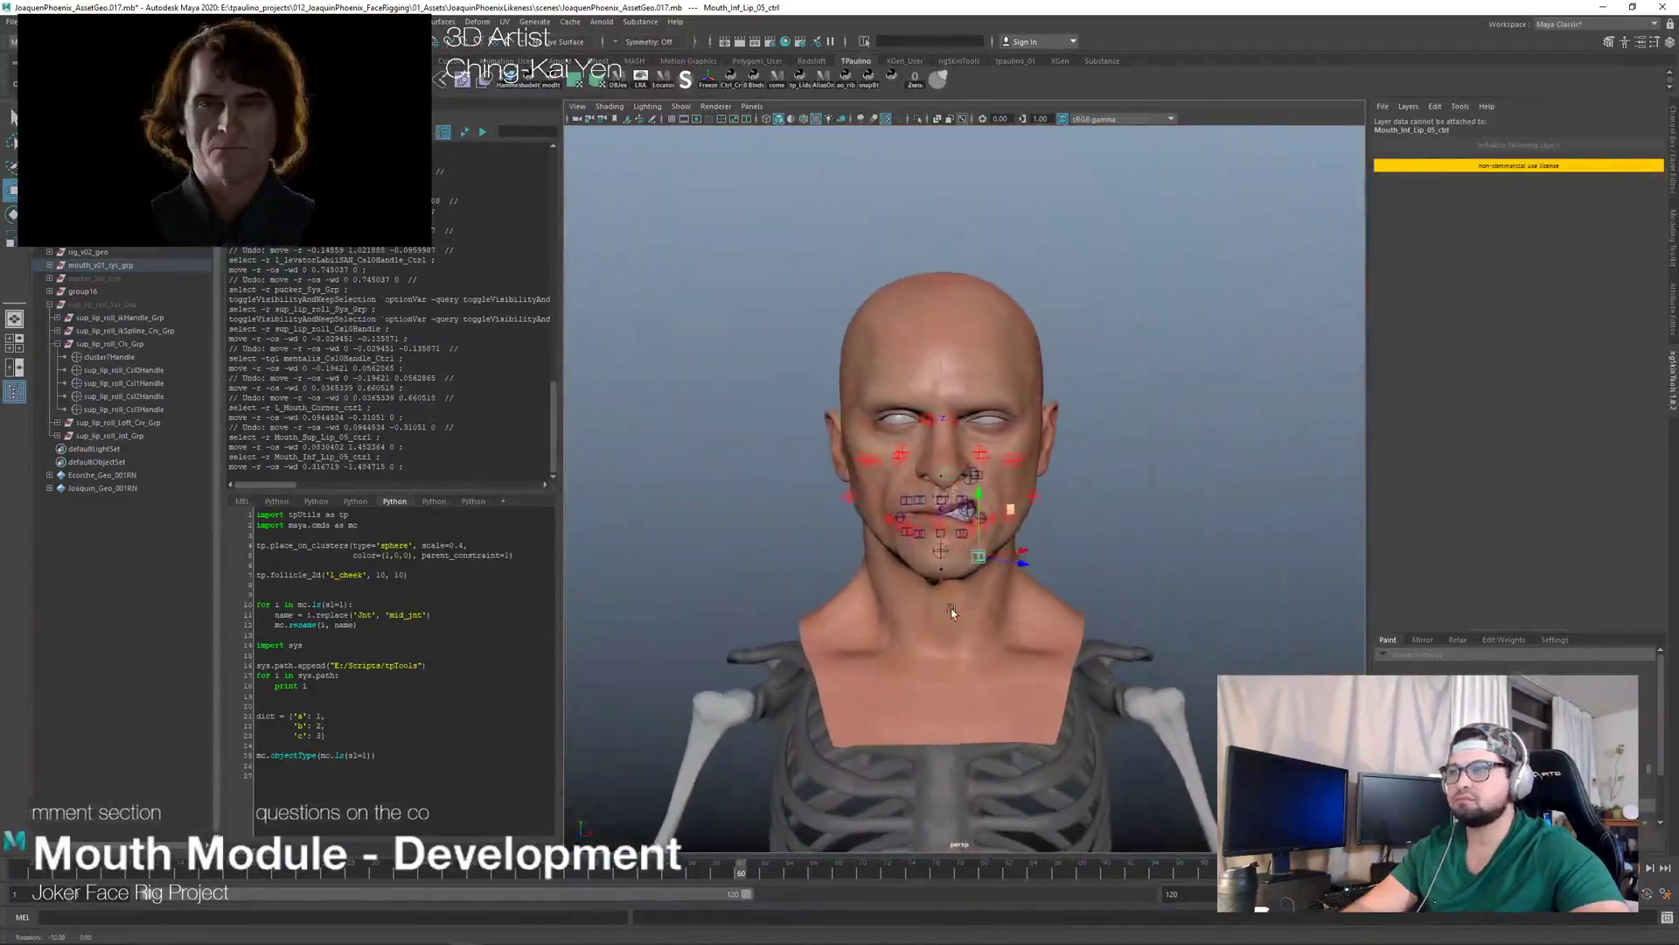
Step: Set the timeline to frame 20 to show the open-mouth smile
scroll(875, 584, up, 6)
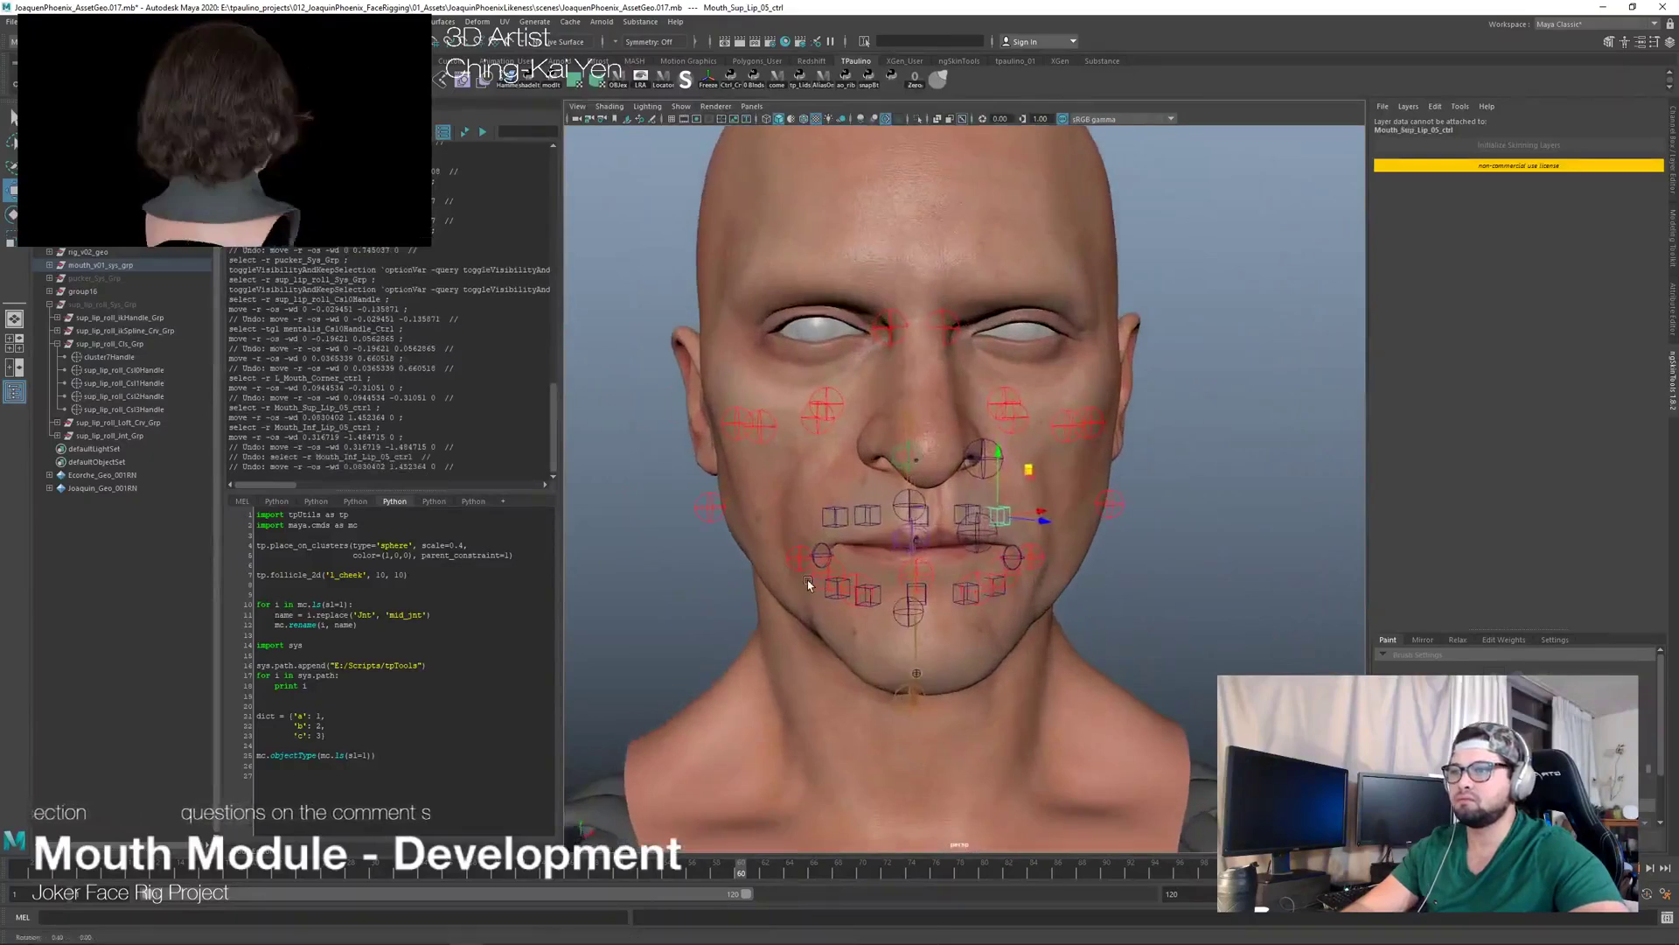
alt+drag(807, 580, 800, 574)
alt+drag(843, 482, 1002, 489)
drag(463, 862, 253, 866)
Step: Try moving the Mouth_Sup_Lip_05 control, the pucker_mouth02_40_loc locator and the left mouth corner control on the smile pose, and undo the moves
alt+drag(1006, 525, 1007, 454)
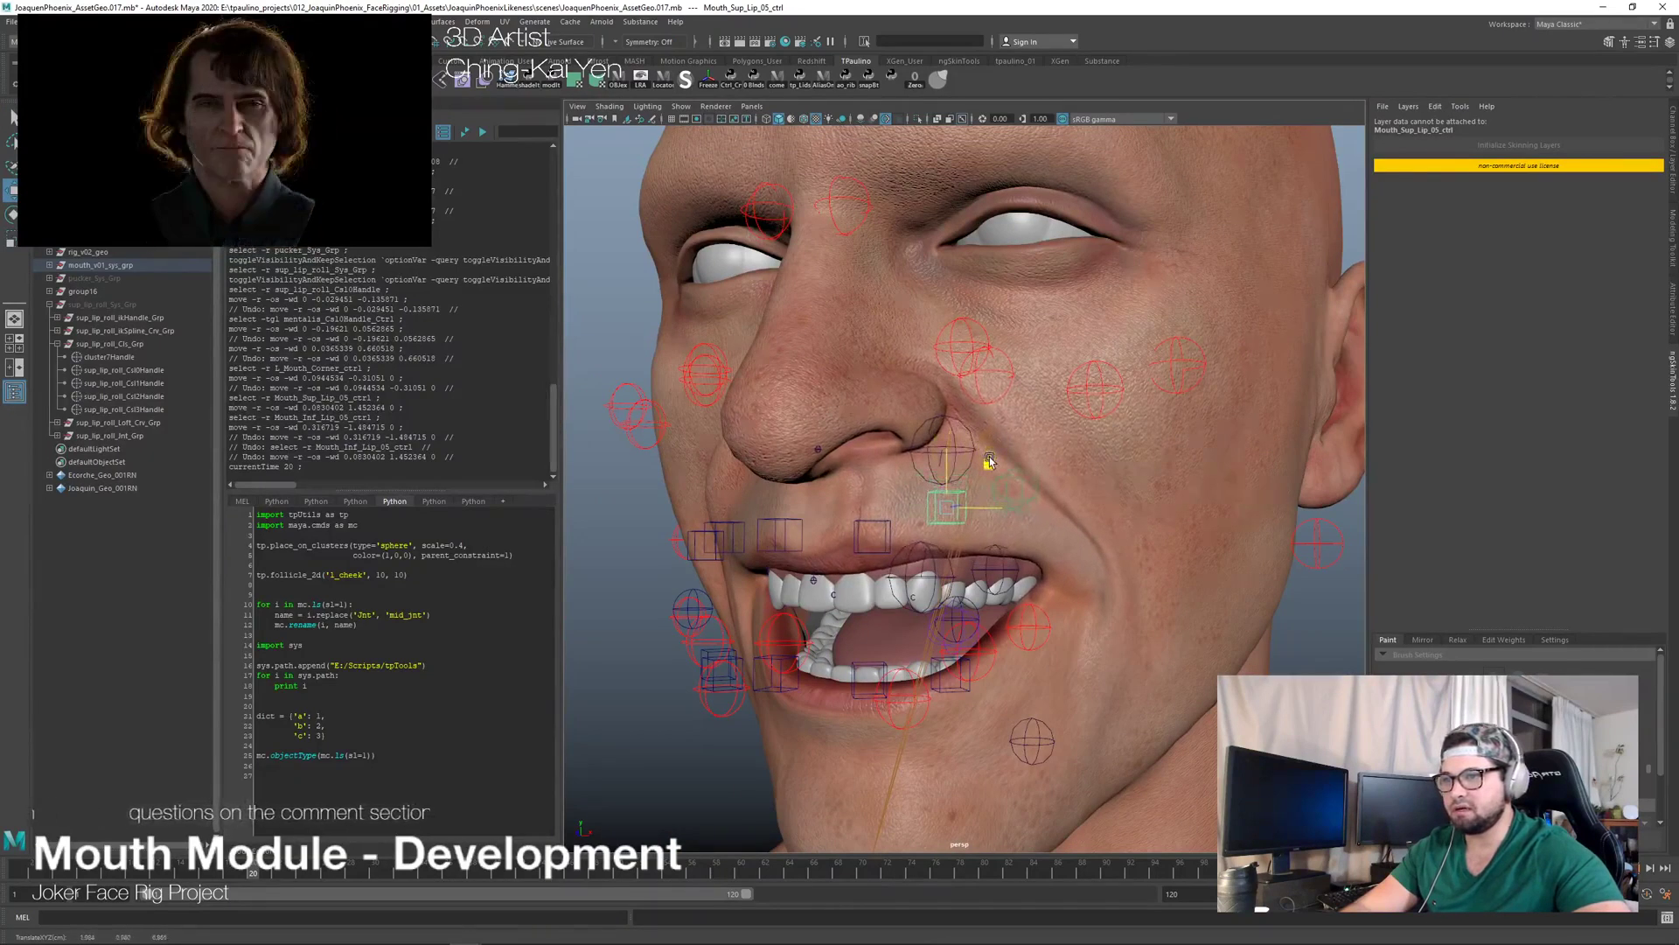
click(1033, 546)
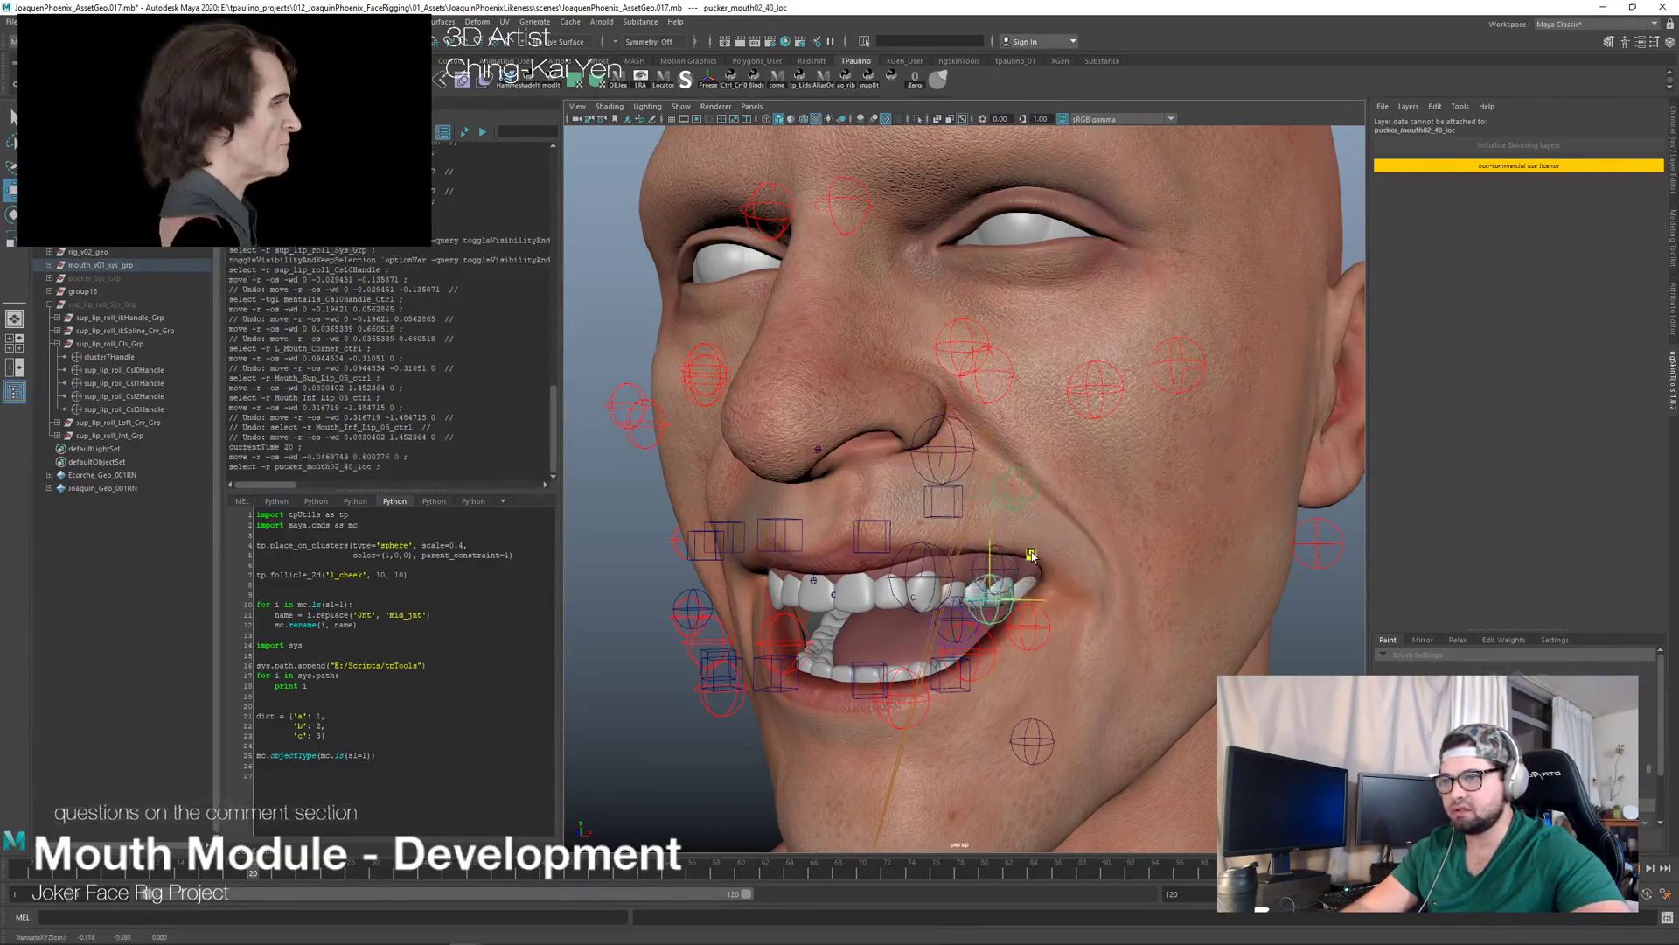
key(ctrl+z)
drag(1054, 525, 1104, 554)
click(1014, 584)
click(1026, 622)
key(w)
scroll(953, 600, down, 5)
scroll(954, 600, up, 3)
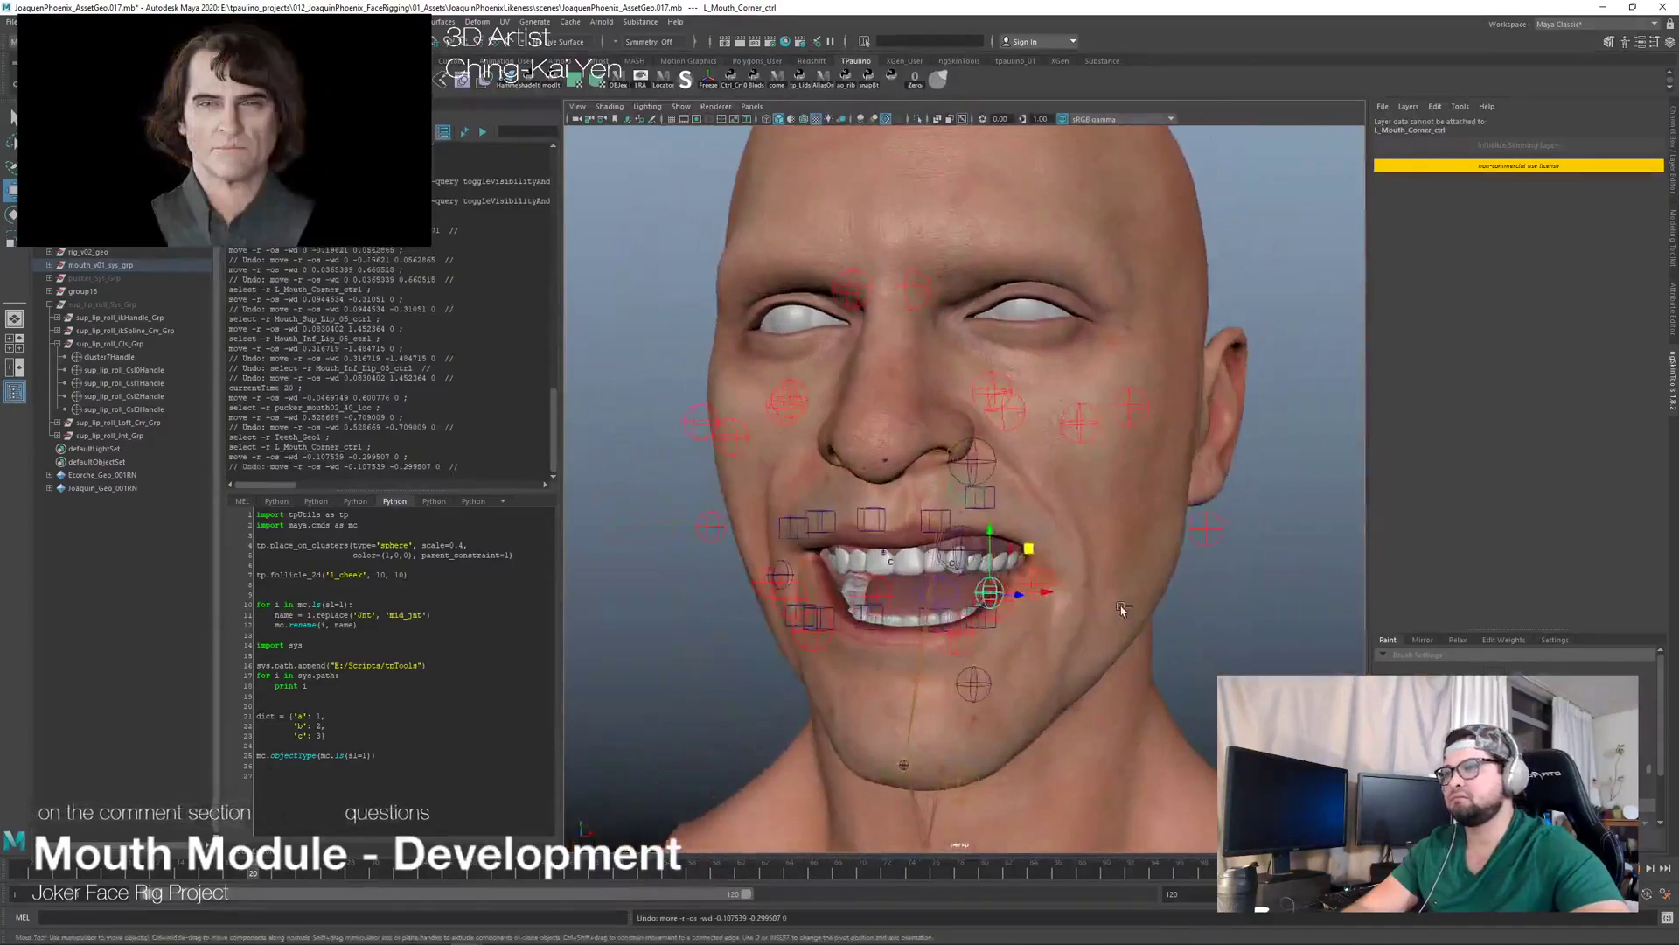
key(ctrl+z)
key(ctrl+z)
key(ctrl+z)
key(ctrl+z)
drag(328, 872, 253, 873)
Step: Try raising the left and right levatorLabiiSup and levatorLabiiSAN controls together, undoing each move
click(969, 388)
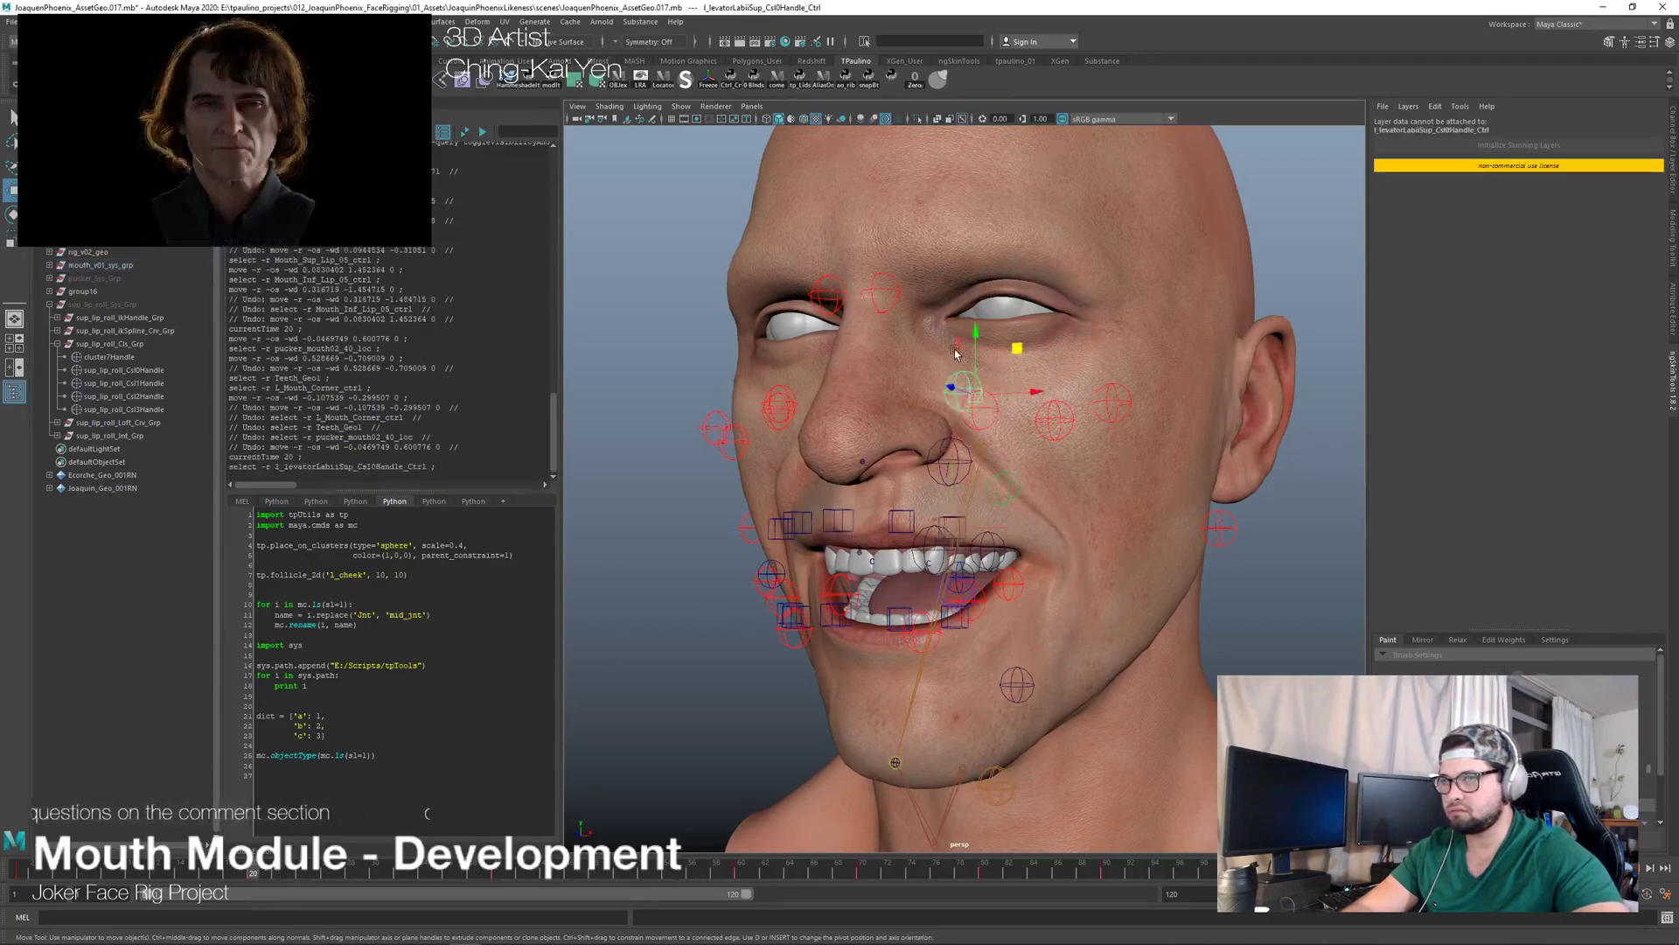
shift+click(899, 297)
shift+click(822, 298)
alt+drag(776, 418, 799, 342)
shift+click(826, 397)
key(ctrl+z)
shift+click(833, 386)
key(ctrl+z)
key(ctrl+z)
key(ctrl+z)
Step: Try raising the left levatorAnguli control beside the nose and undo the move
click(997, 393)
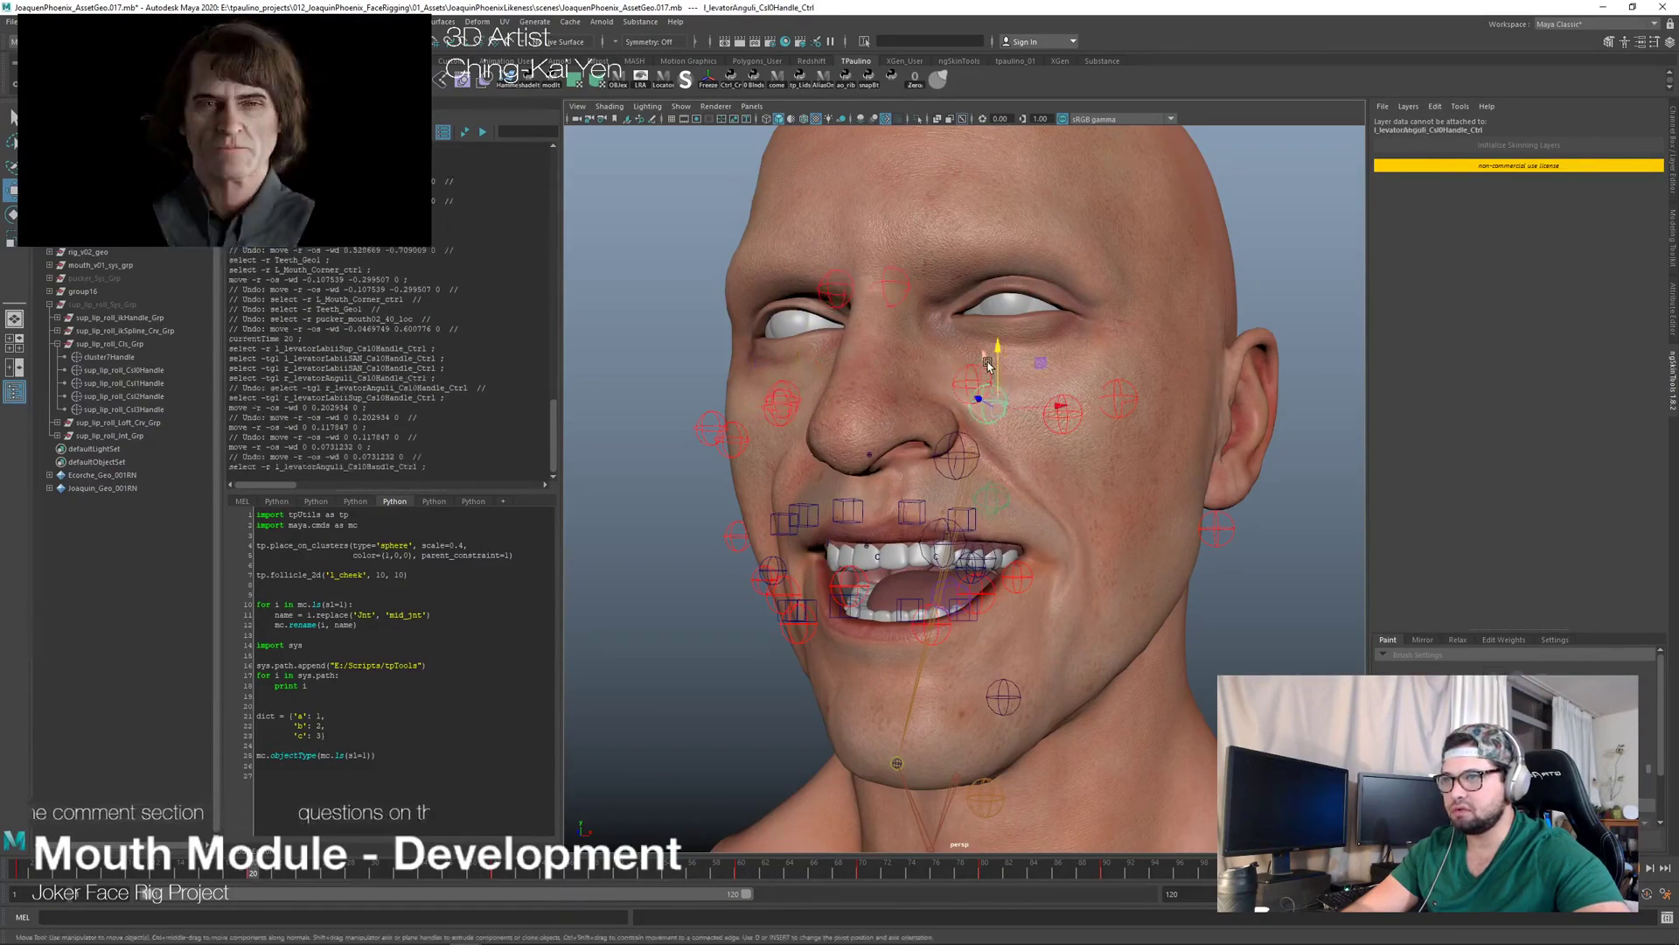
drag(999, 341, 998, 306)
key(ctrl+z)
Step: Raise the left and right levatorLabiiSup controls together on the smile pose
click(976, 365)
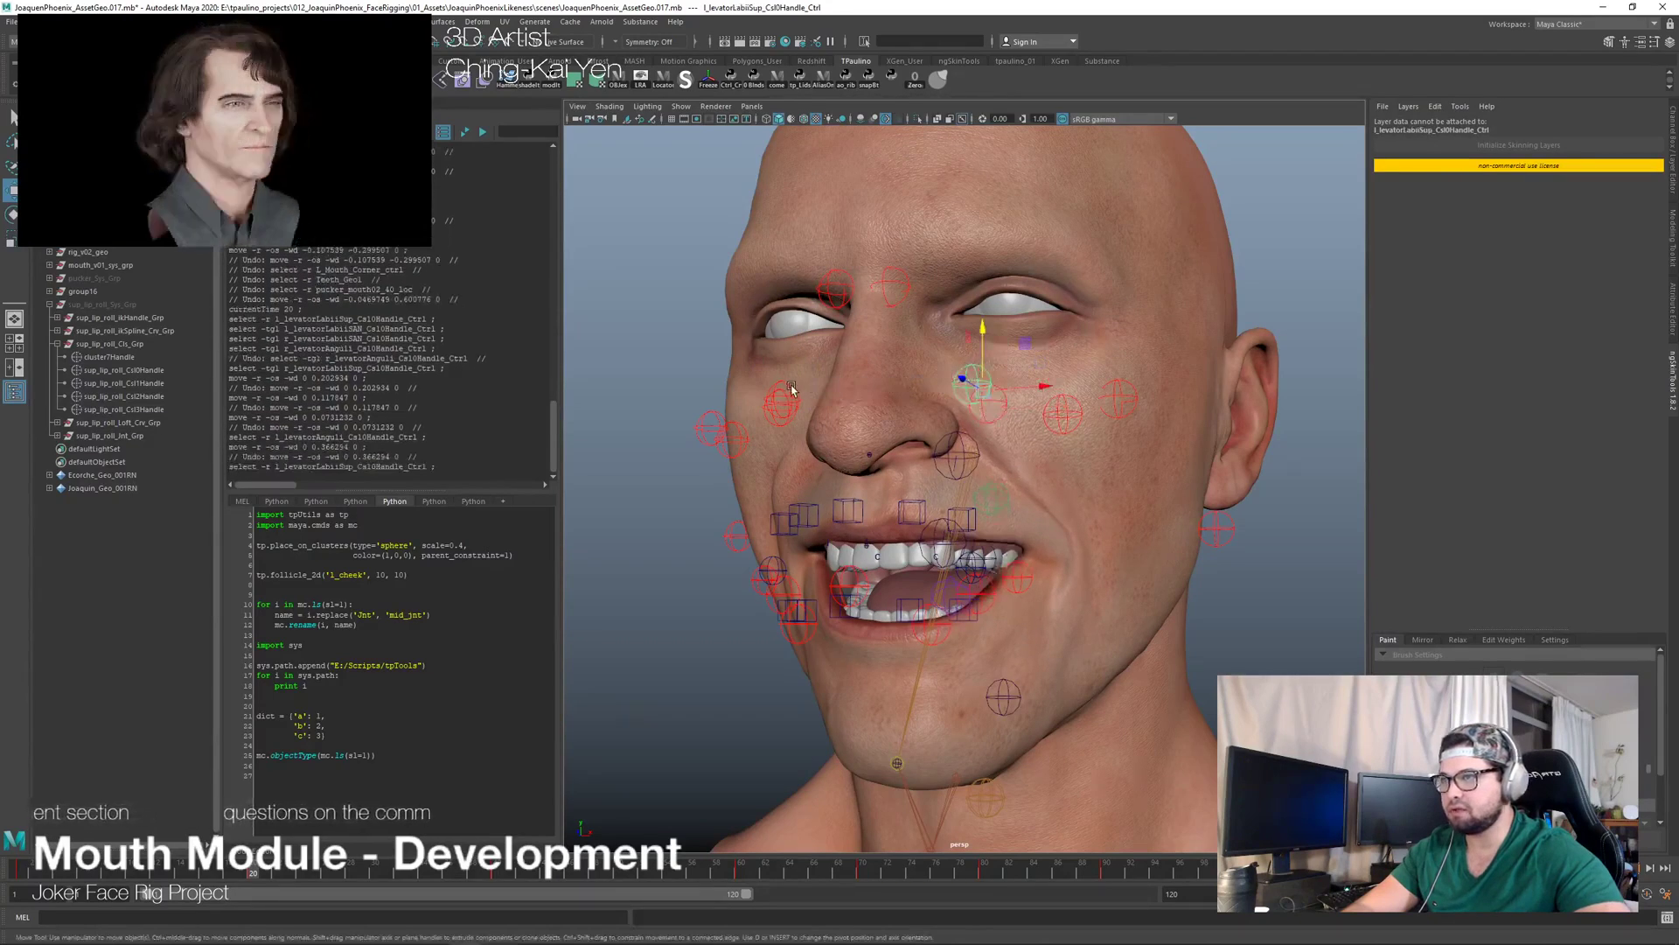
click(787, 389)
shift+click(974, 365)
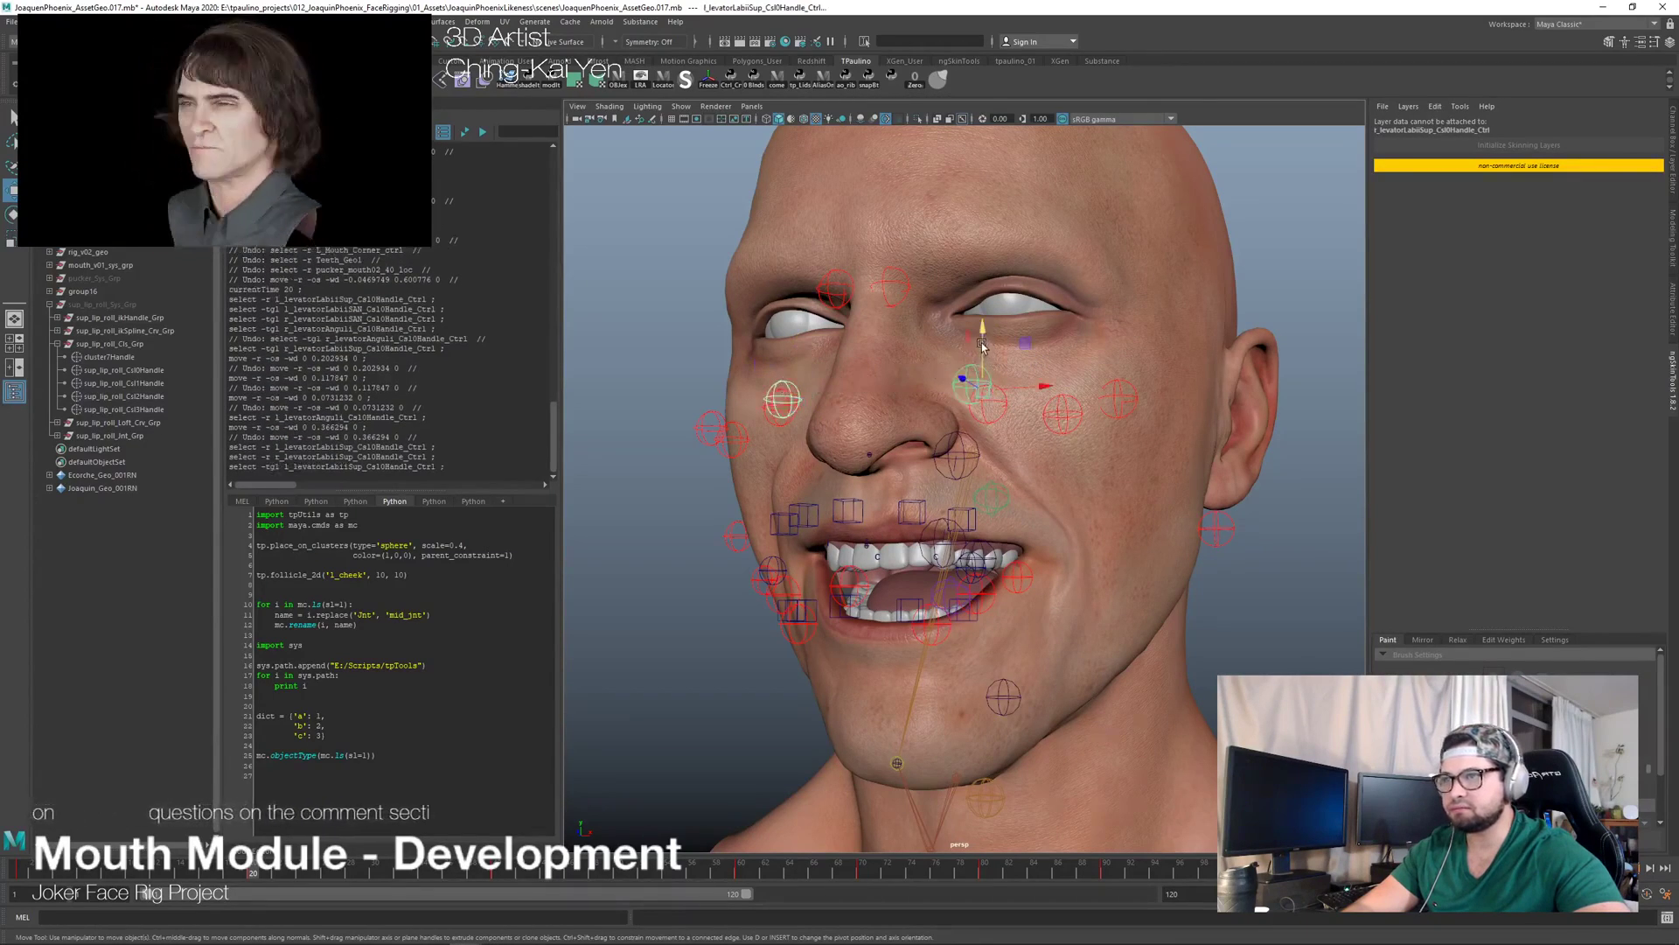
drag(981, 331, 981, 330)
Step: Examine the smiling face and its upper-lip deformation from several angles and distances
alt+drag(928, 428, 1040, 497)
scroll(986, 443, down, 5)
alt+right_drag(1040, 497, 1120, 577)
alt+drag(1119, 577, 1054, 569)
alt+right_drag(1054, 568, 1109, 600)
alt+drag(1109, 600, 1041, 594)
alt+right_drag(1041, 595, 1103, 581)
alt+drag(1104, 582, 1042, 583)
alt+right_drag(1043, 583, 1074, 583)
alt+drag(1073, 583, 940, 570)
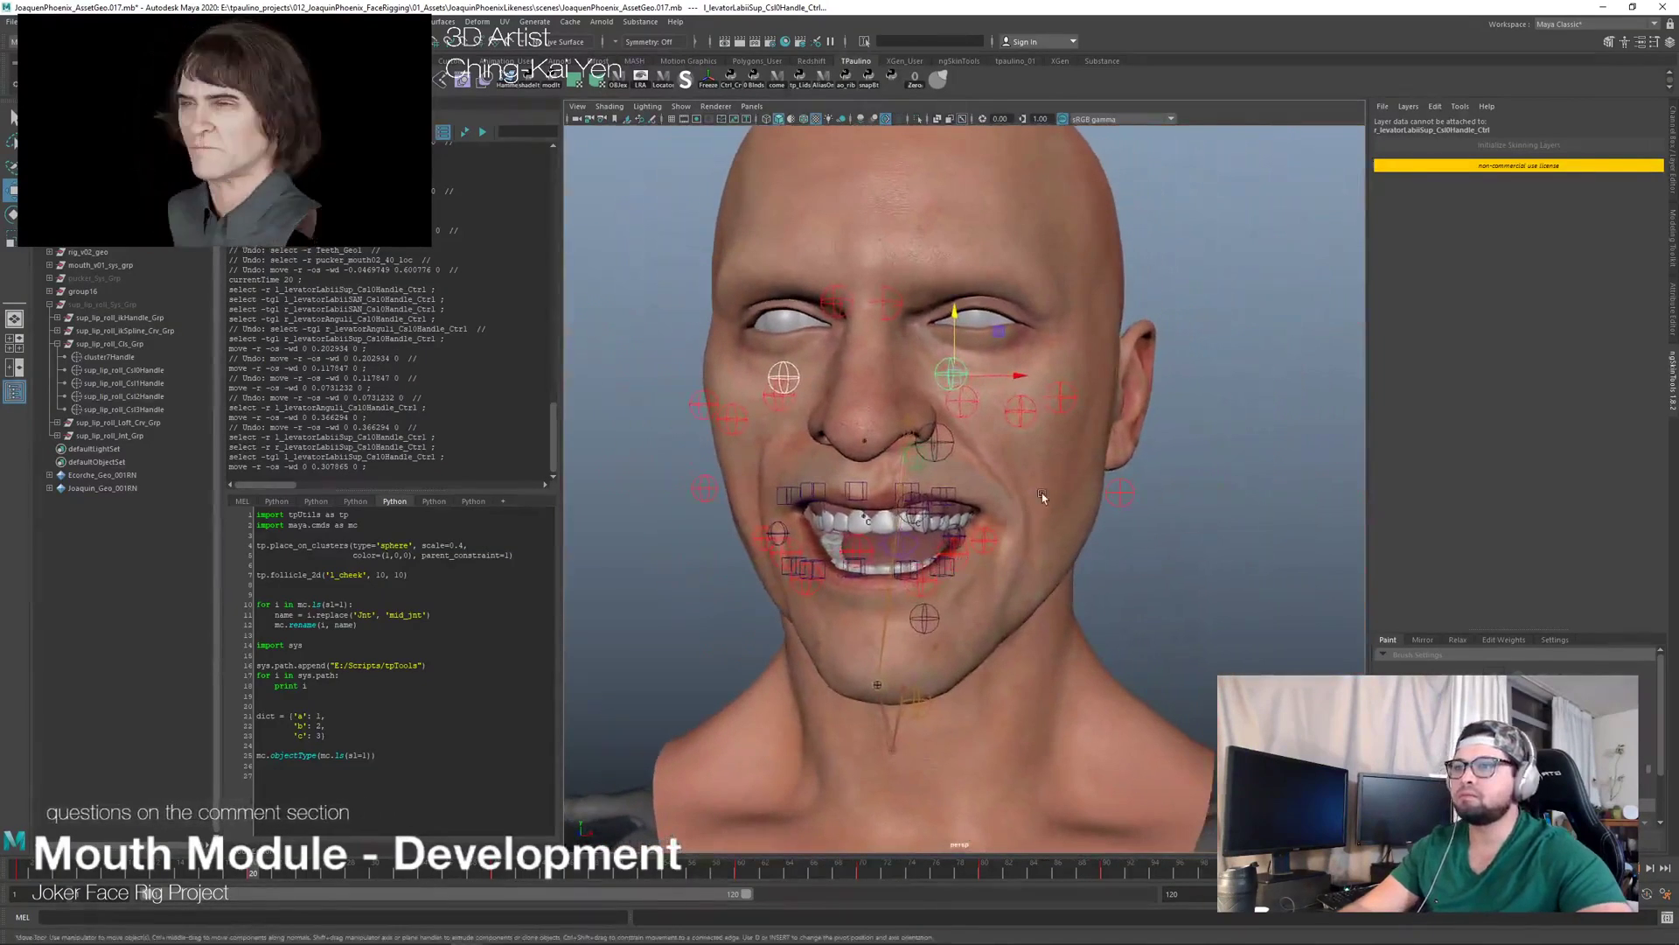
Step: Switch to PyCharm and restore its window to a smaller floating size over Maya
key(alt+Tab)
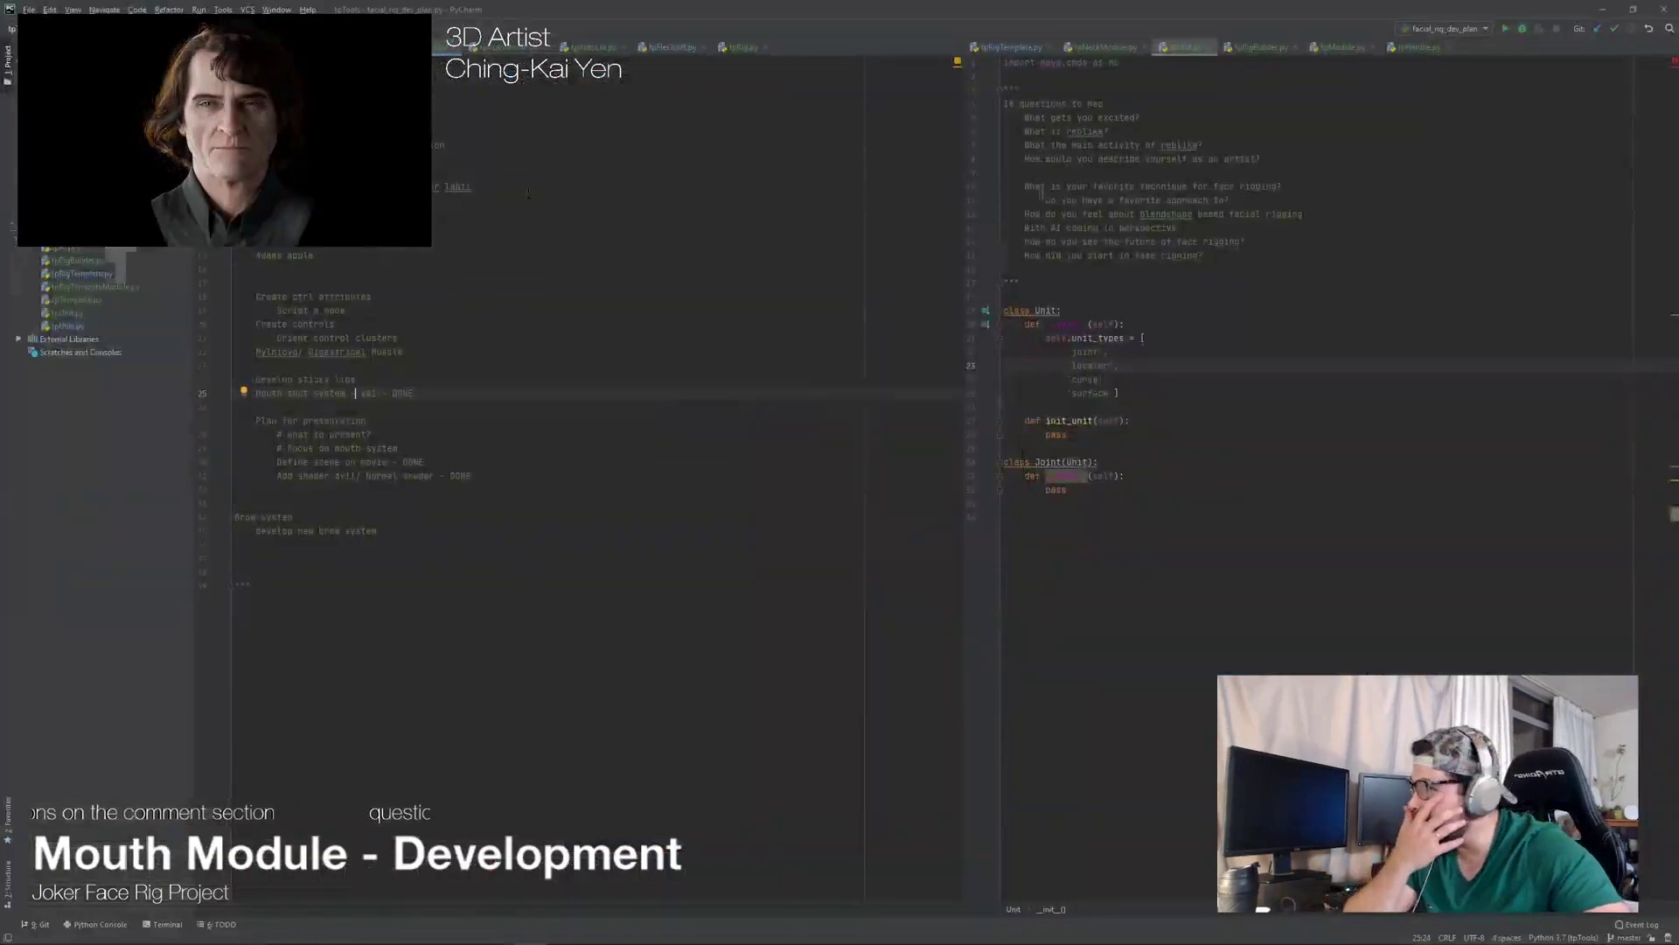
double_click(1000, 9)
drag(646, 24, 937, 139)
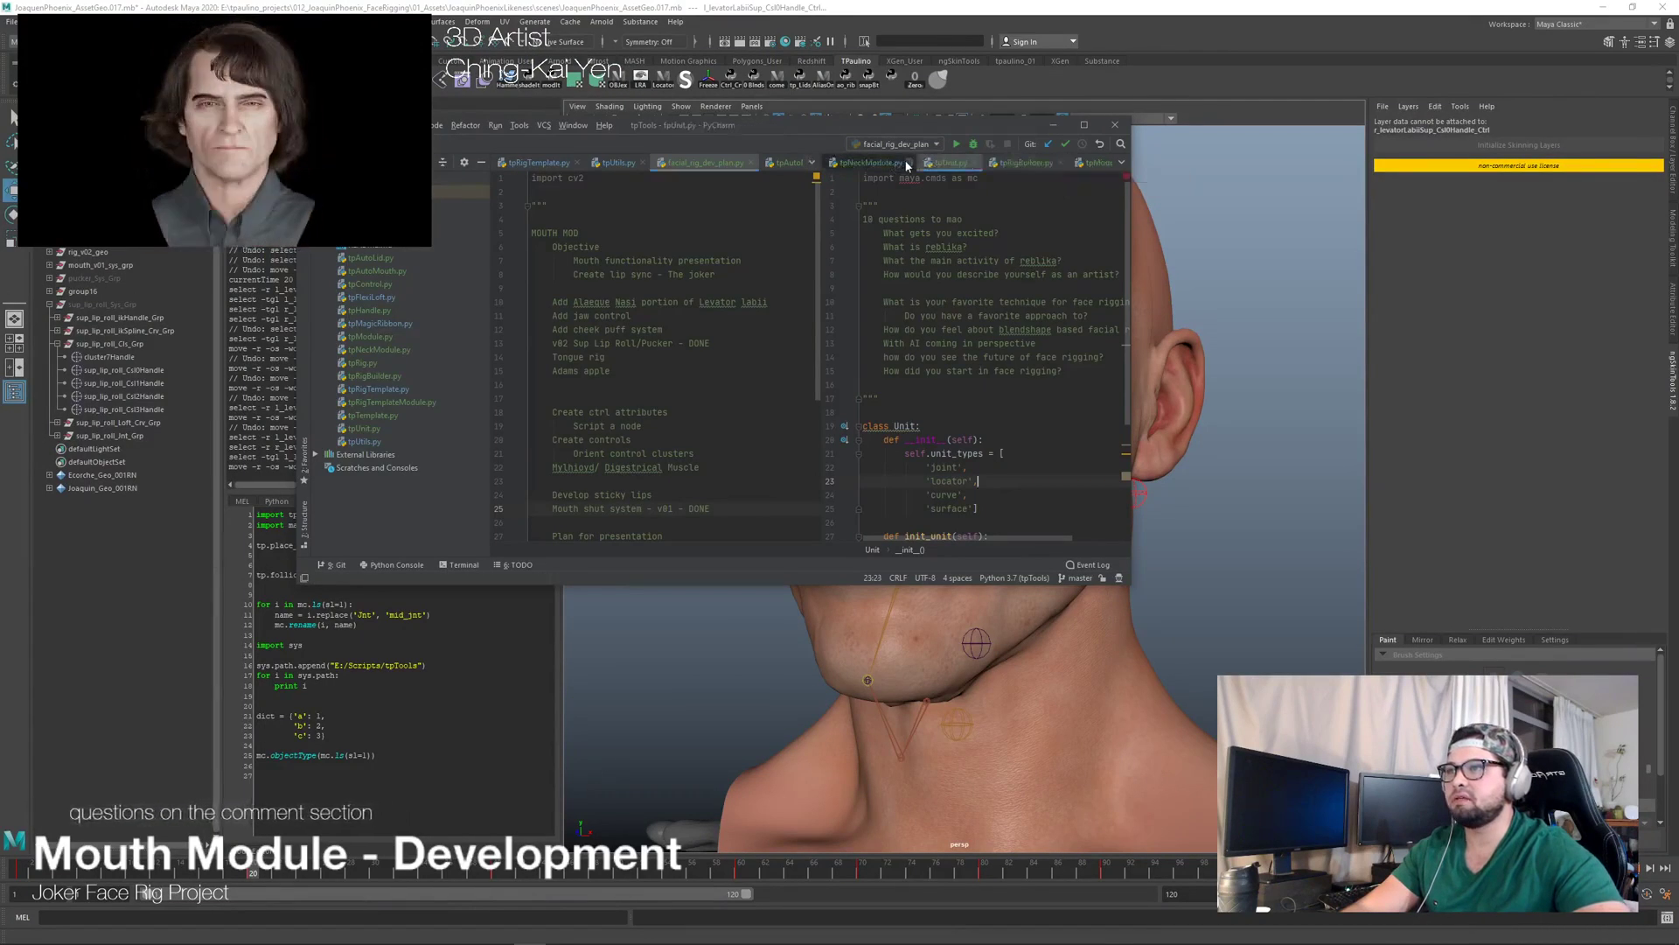
Step: Close the files open in the second editor split so that facial_rig_dev_plan.py fills the editor
click(879, 164)
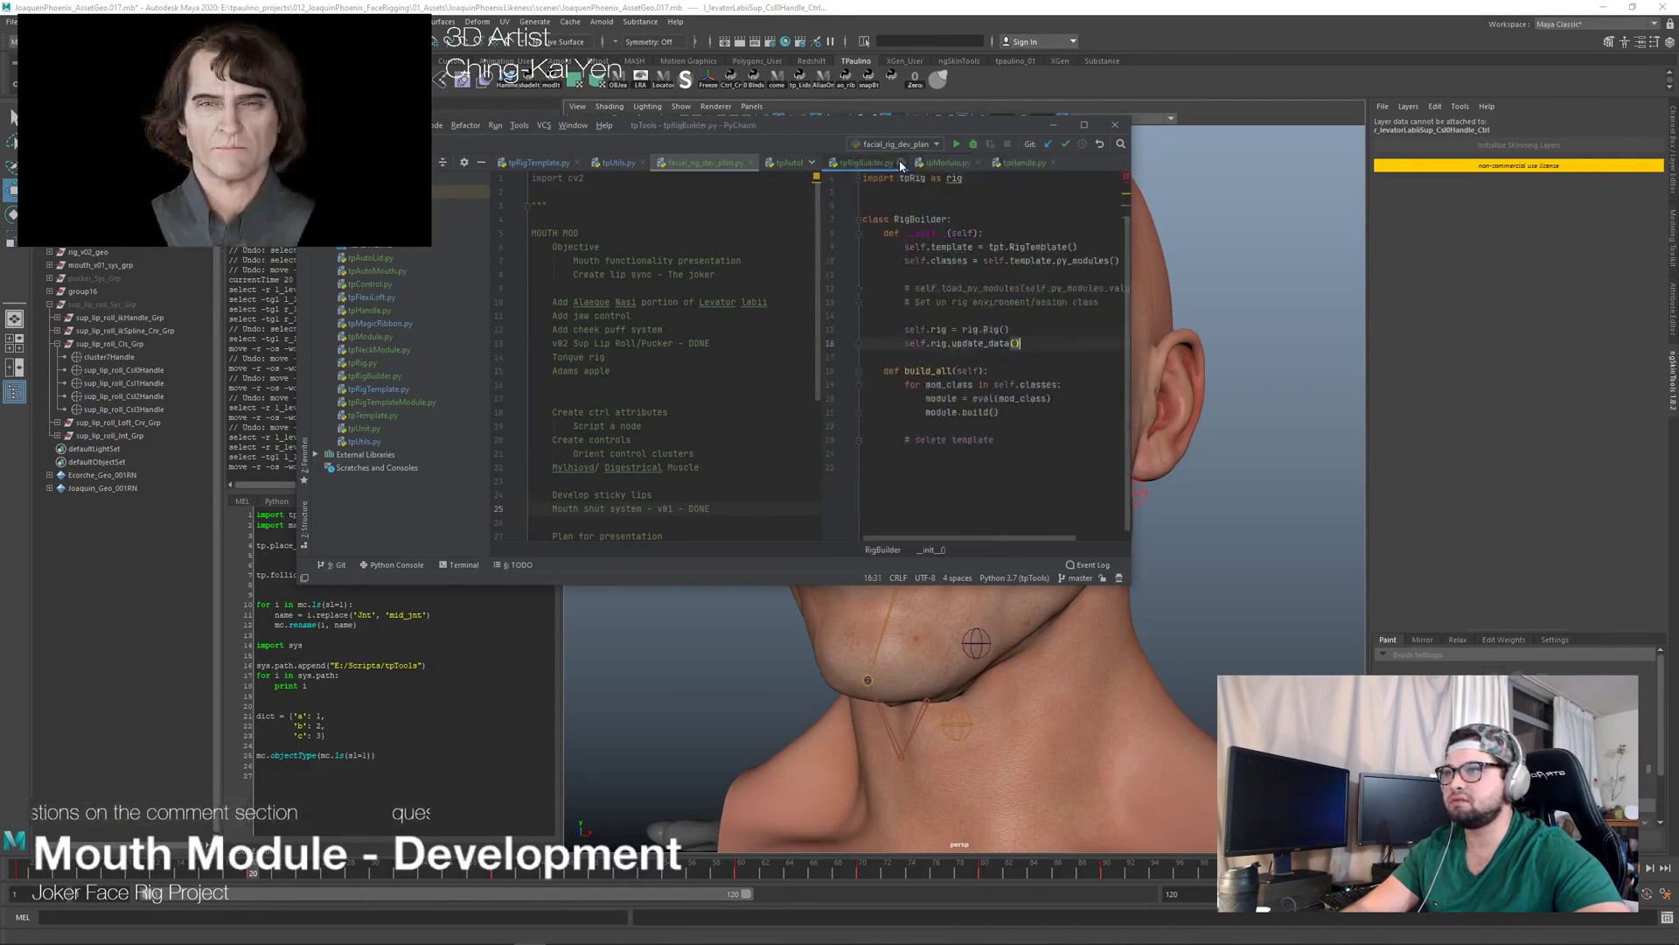
click(901, 164)
click(893, 164)
click(889, 164)
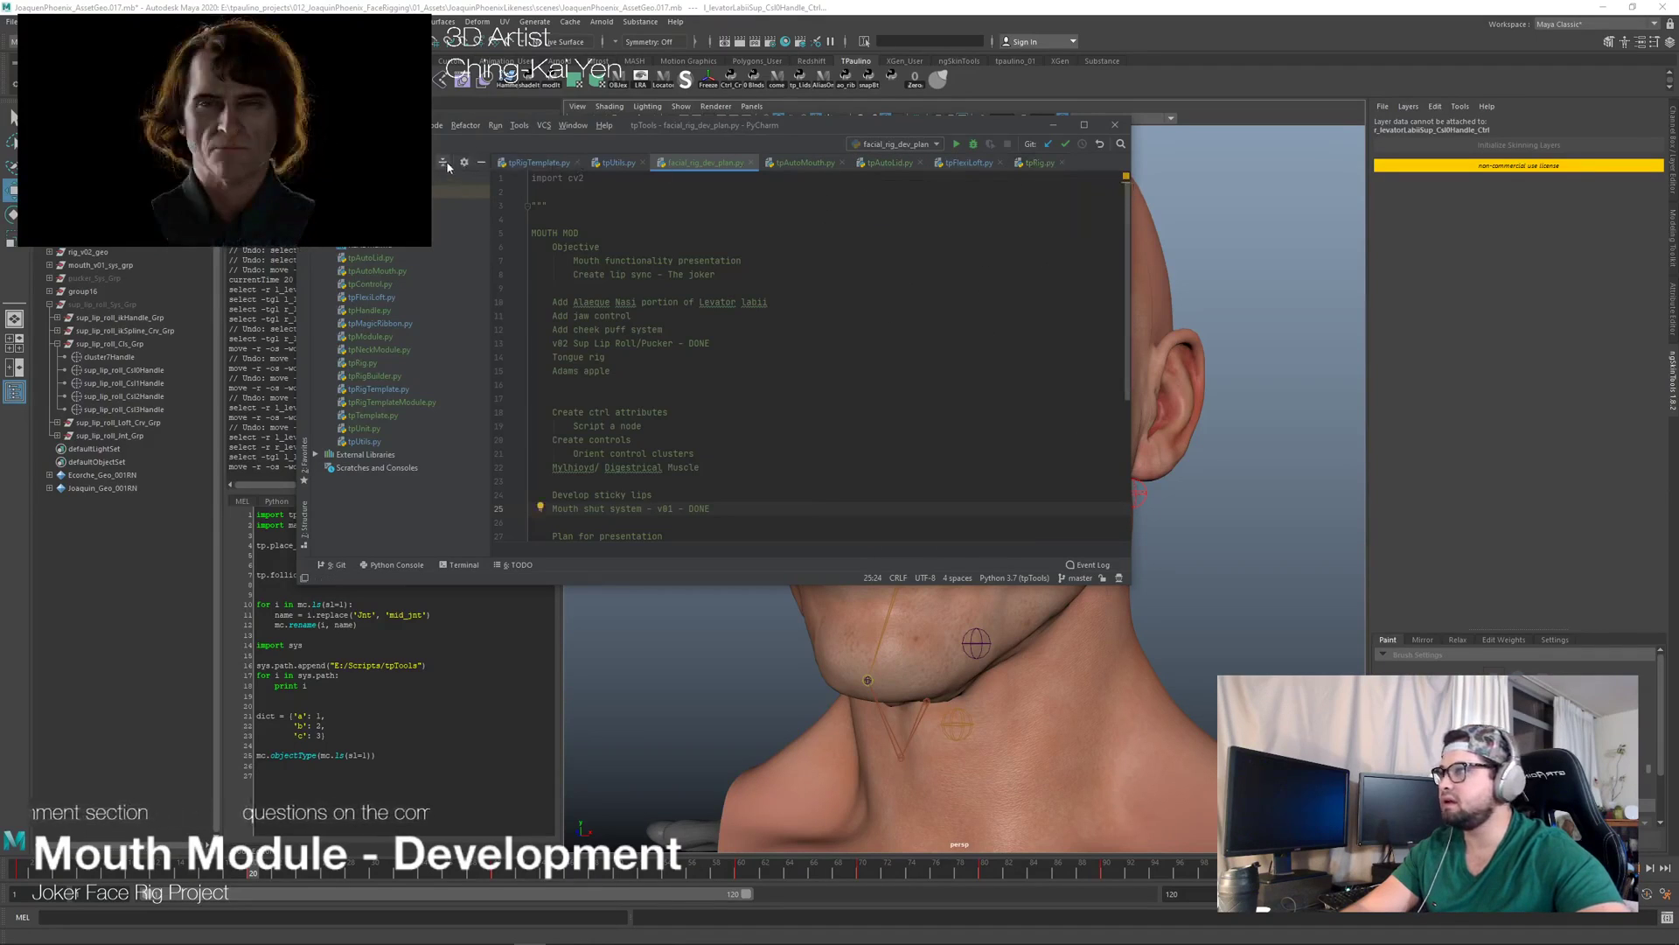
Step: Make the PyCharm window narrower and taller and place it beside the face so the plan stays readable
drag(1132, 196, 872, 350)
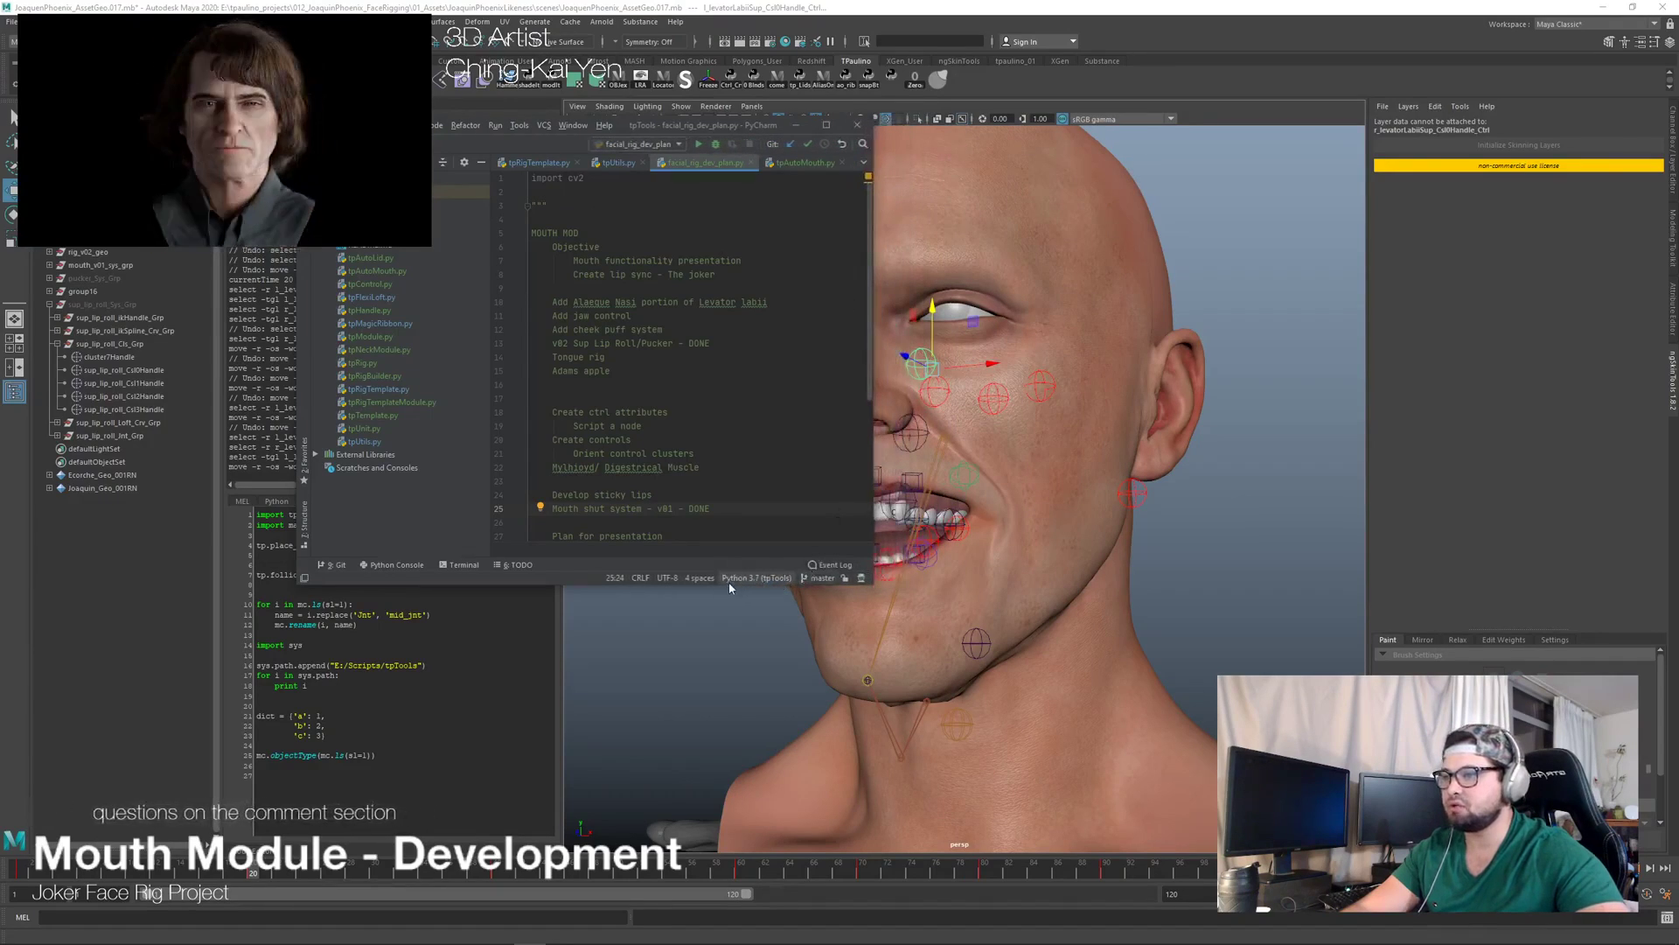
drag(543, 584, 543, 778)
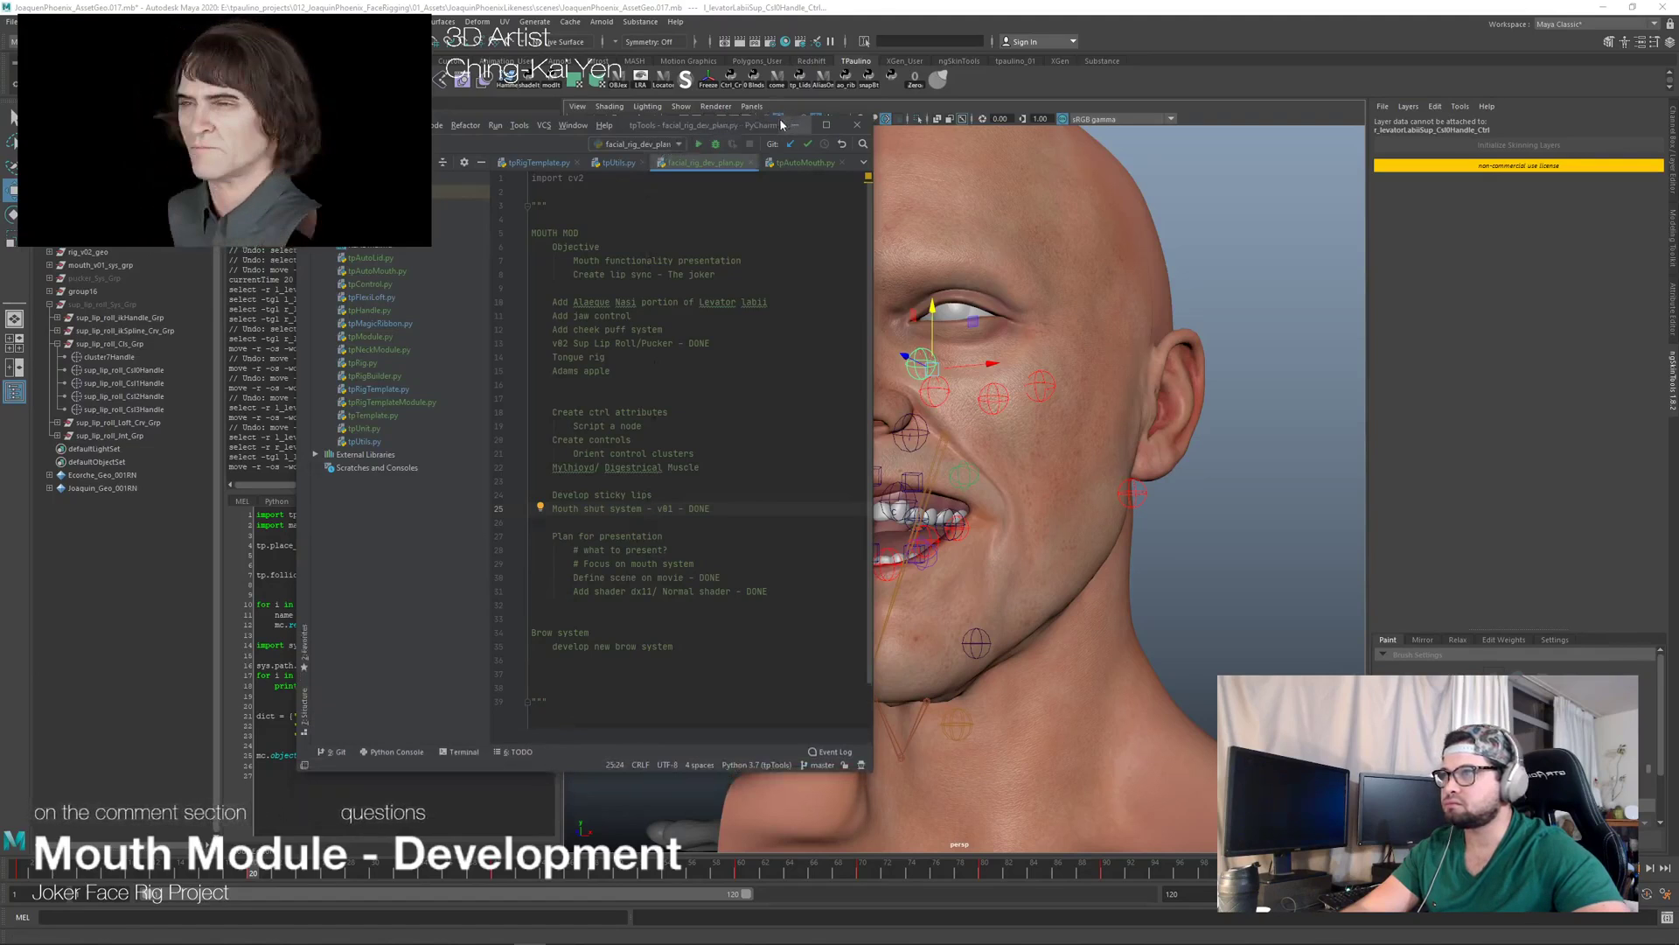
drag(666, 125, 1412, 175)
Step: Switch between the development plan and Maya, checking the smiling face from different angles
key(alt+Tab)
alt+drag(1069, 302, 1062, 345)
key(alt+Tab)
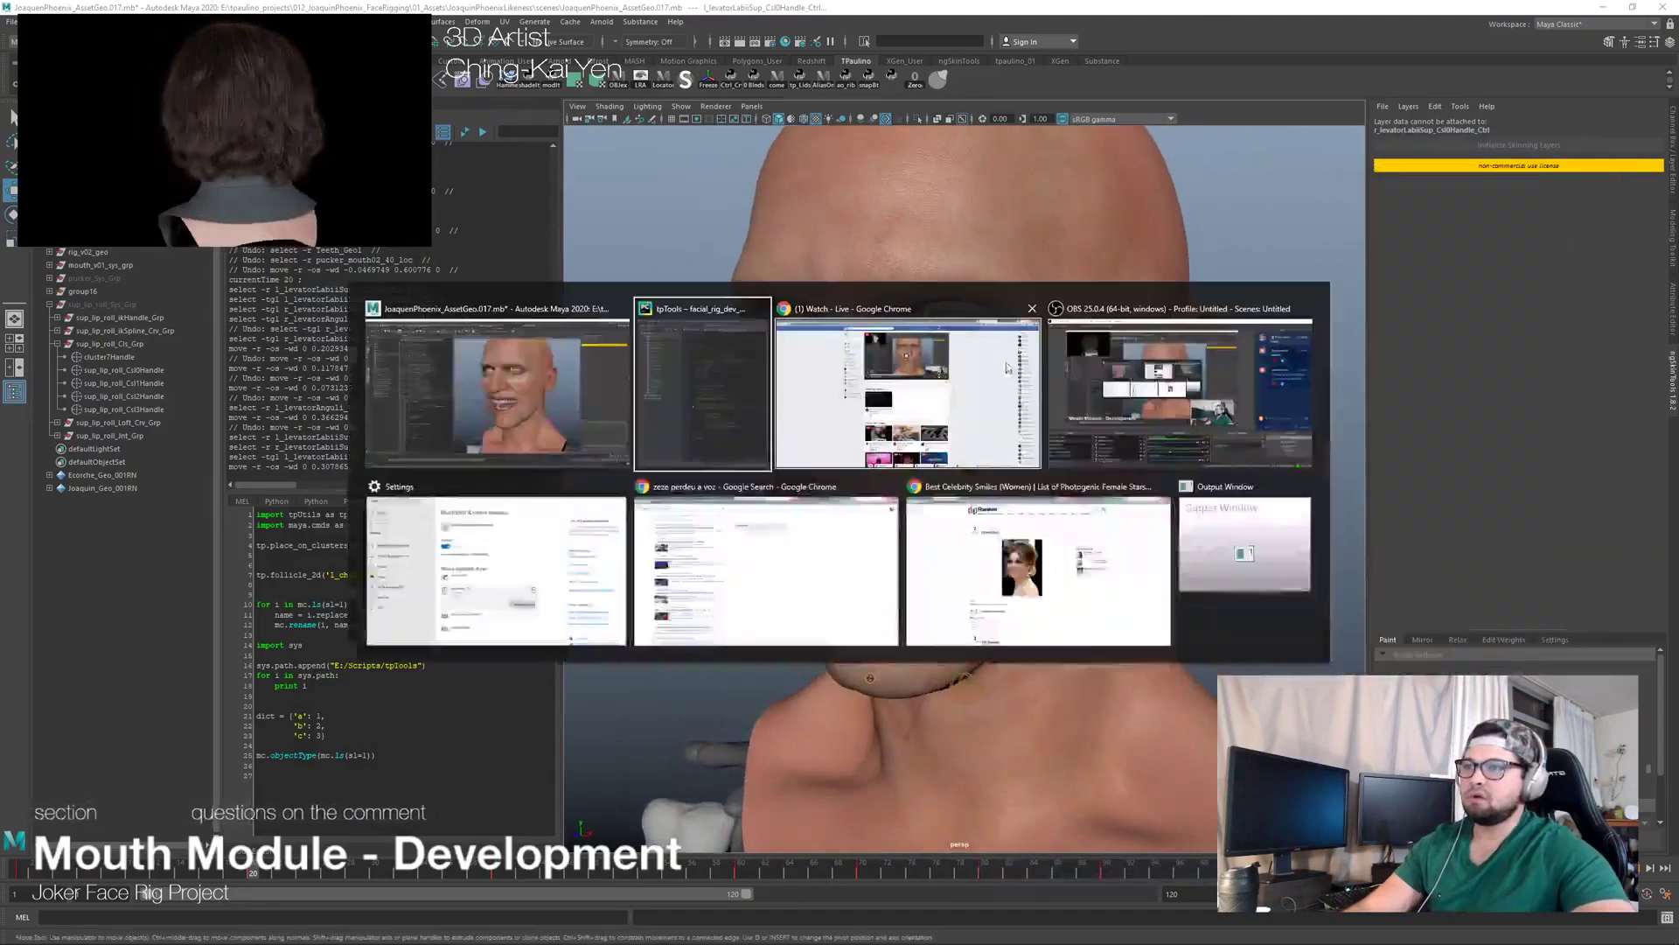
alt+drag(960, 400, 1006, 377)
key(alt+Tab)
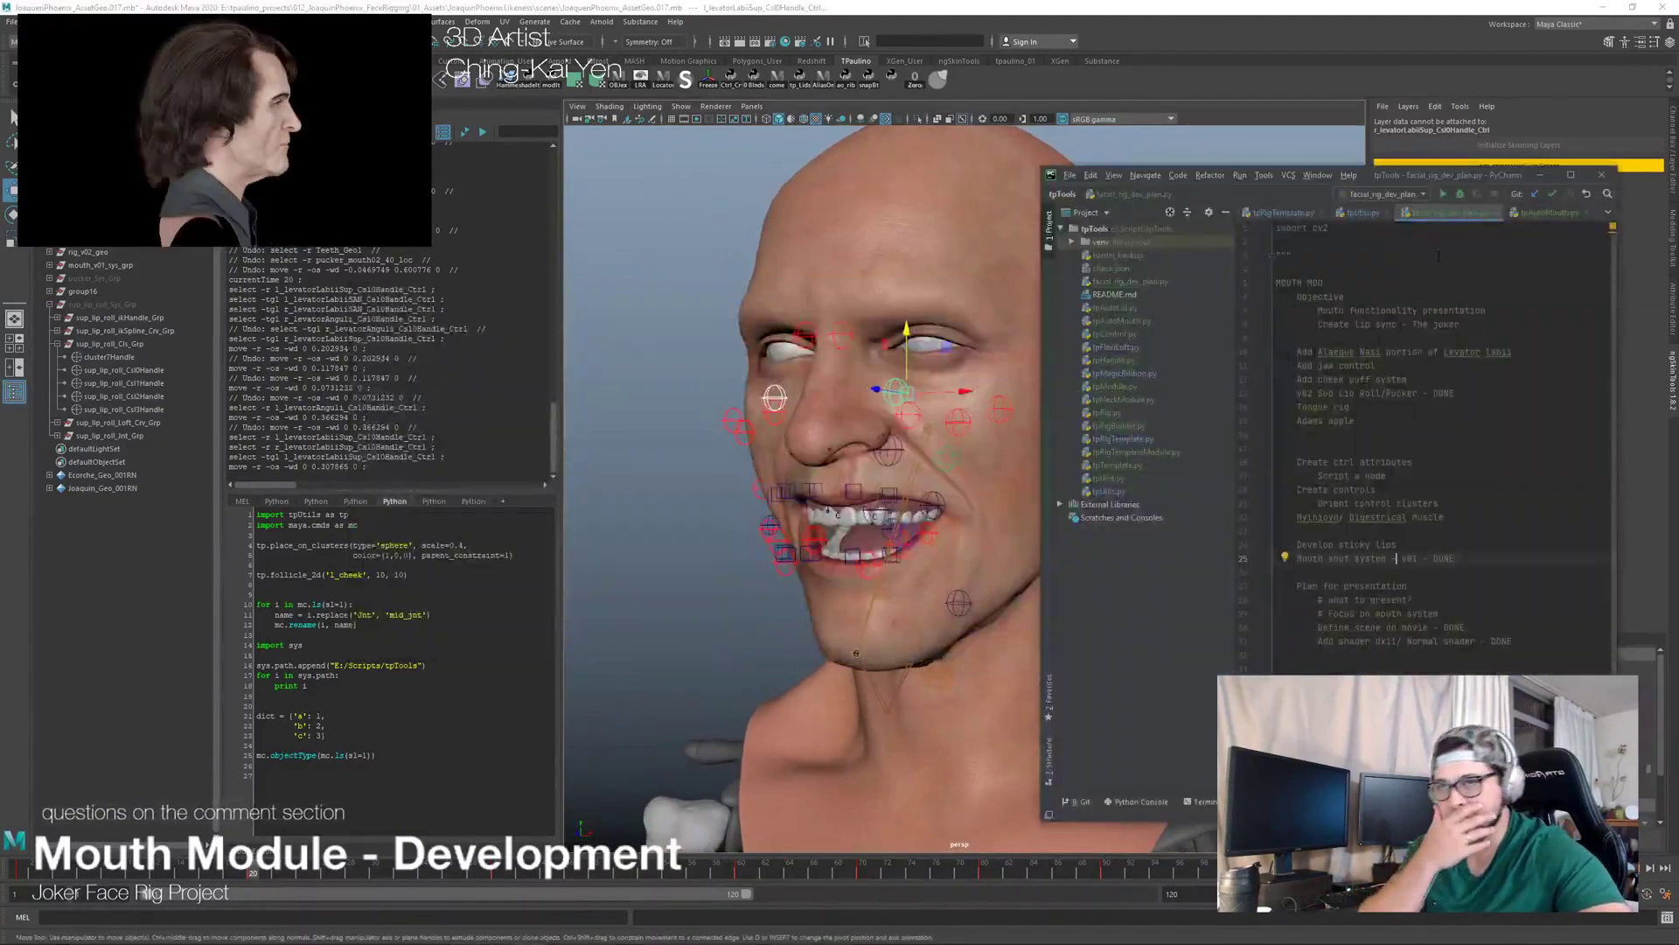
Step: Switch to Chrome, check the live-stream dashboard, and resume the CARBON synthwave mix on YouTube
key(alt+Tab)
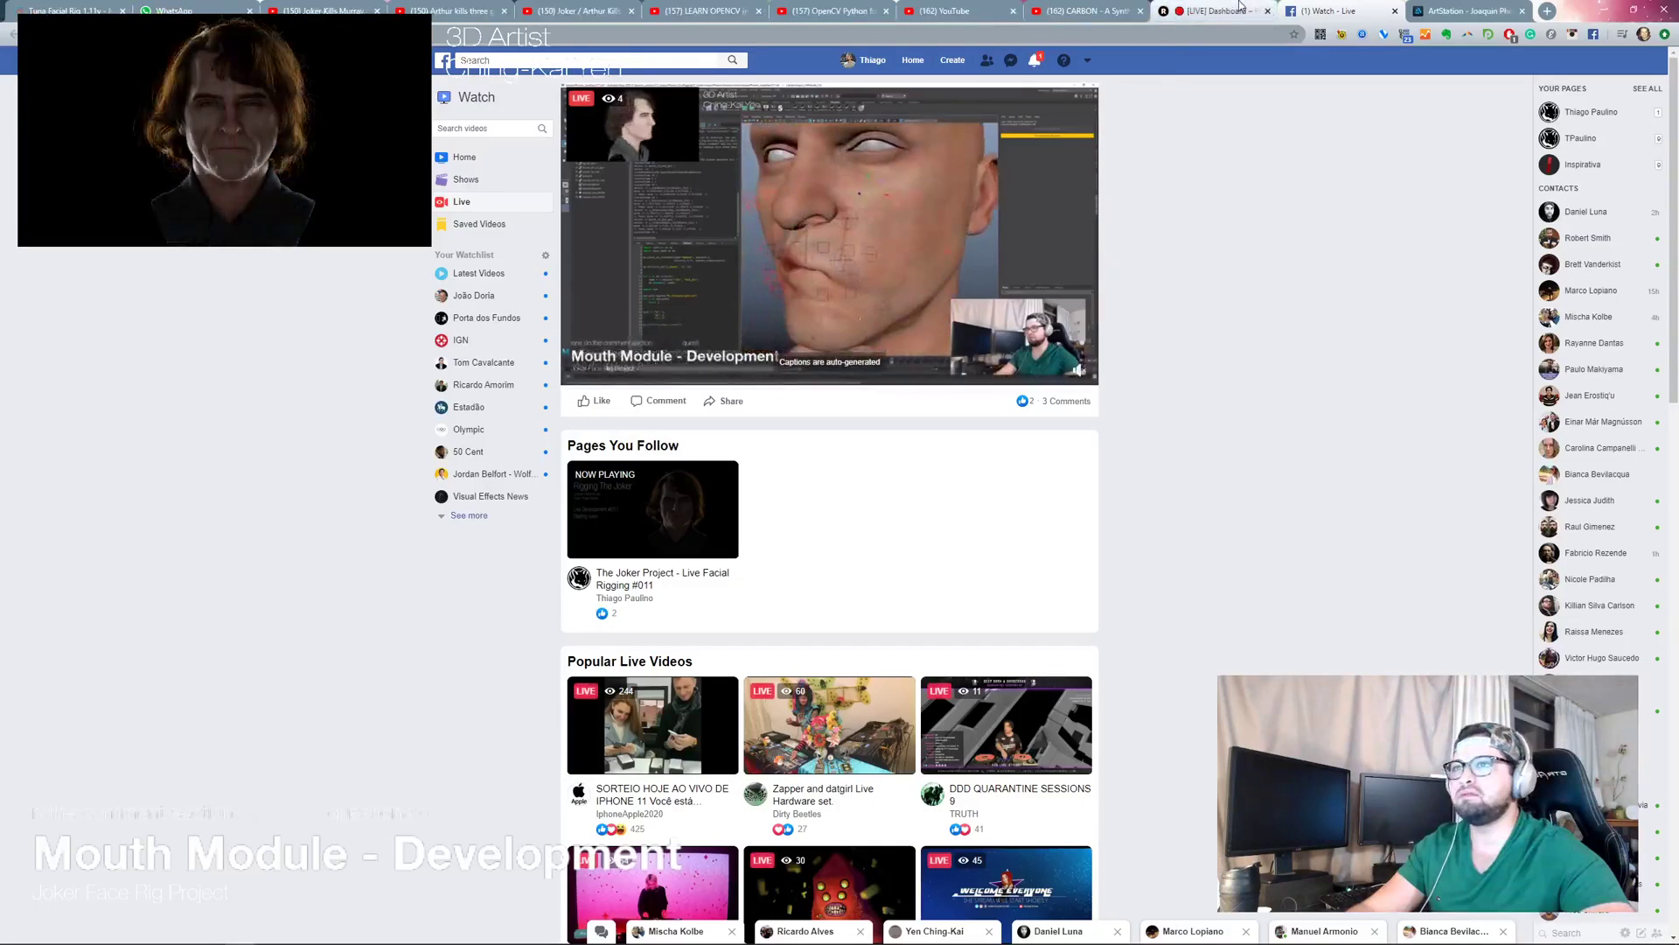
click(1241, 7)
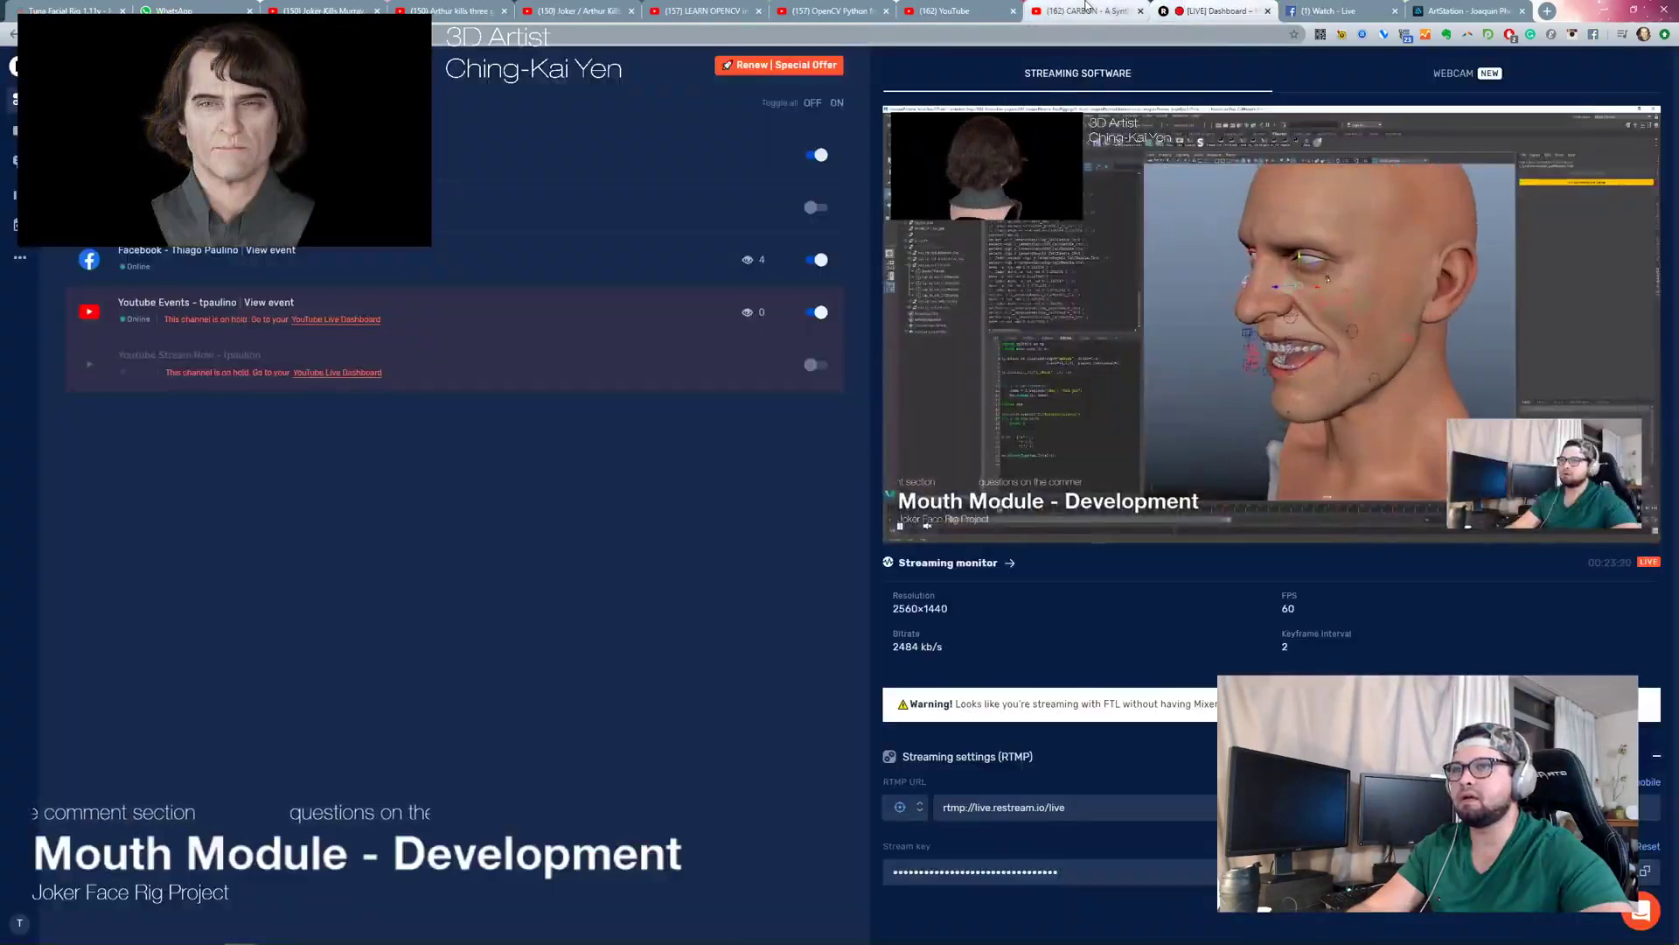
click(1088, 7)
key(space)
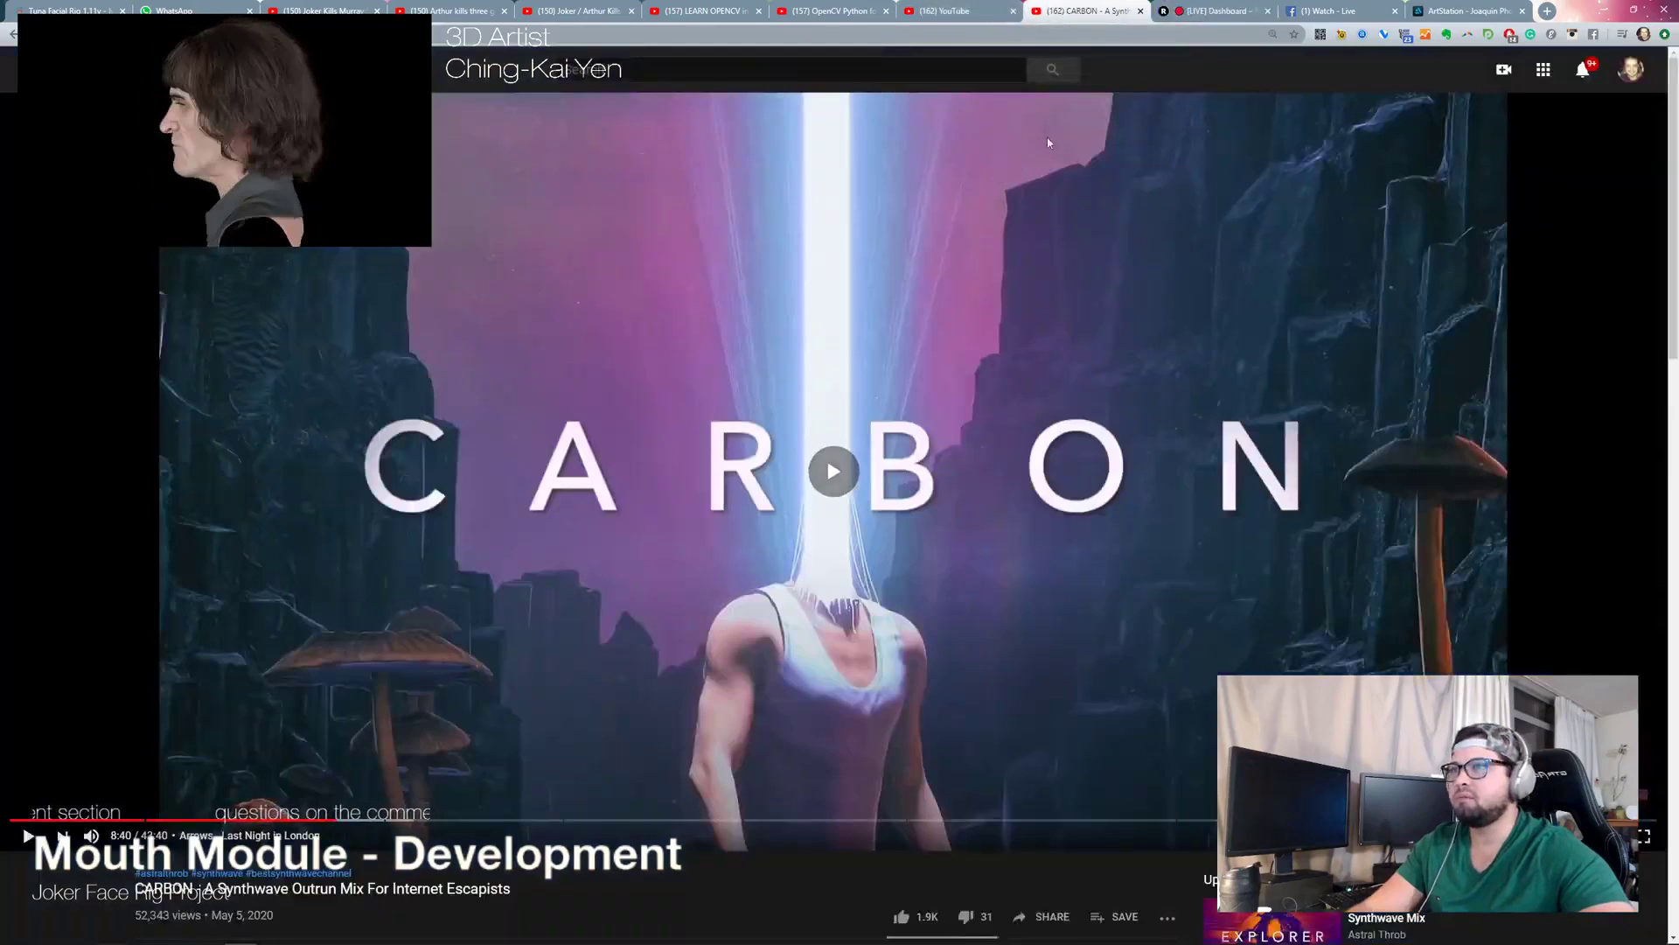
Step: Check the Facebook live video page, look at the face in Maya, and return to the live page
click(1330, 11)
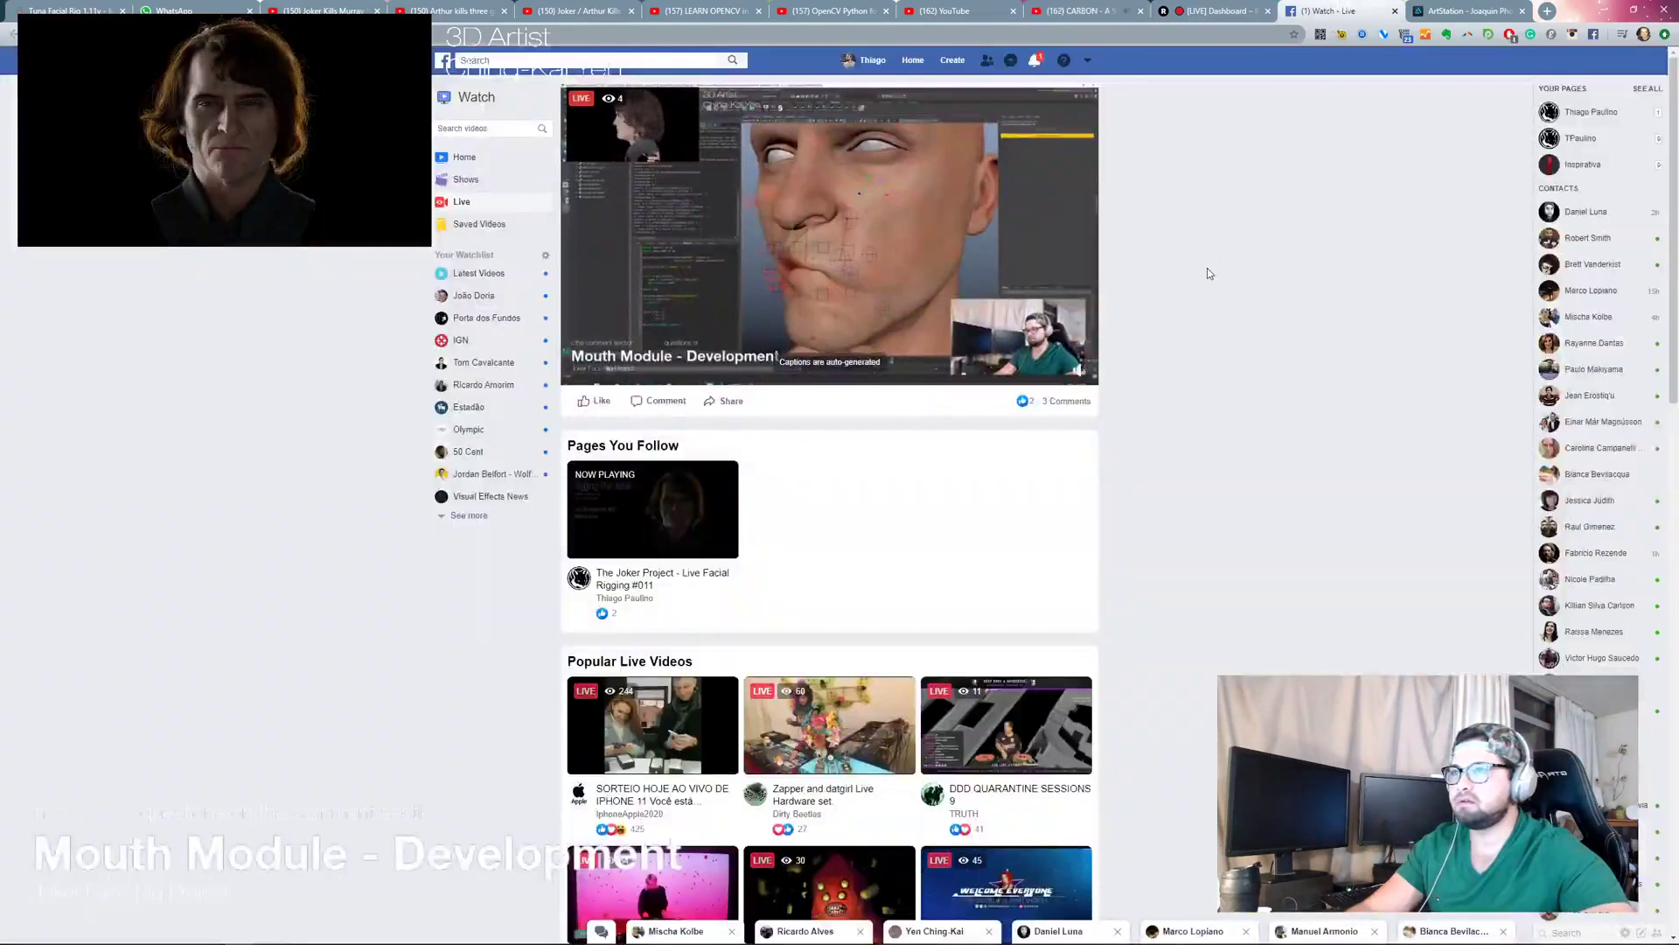
key(alt+Tab)
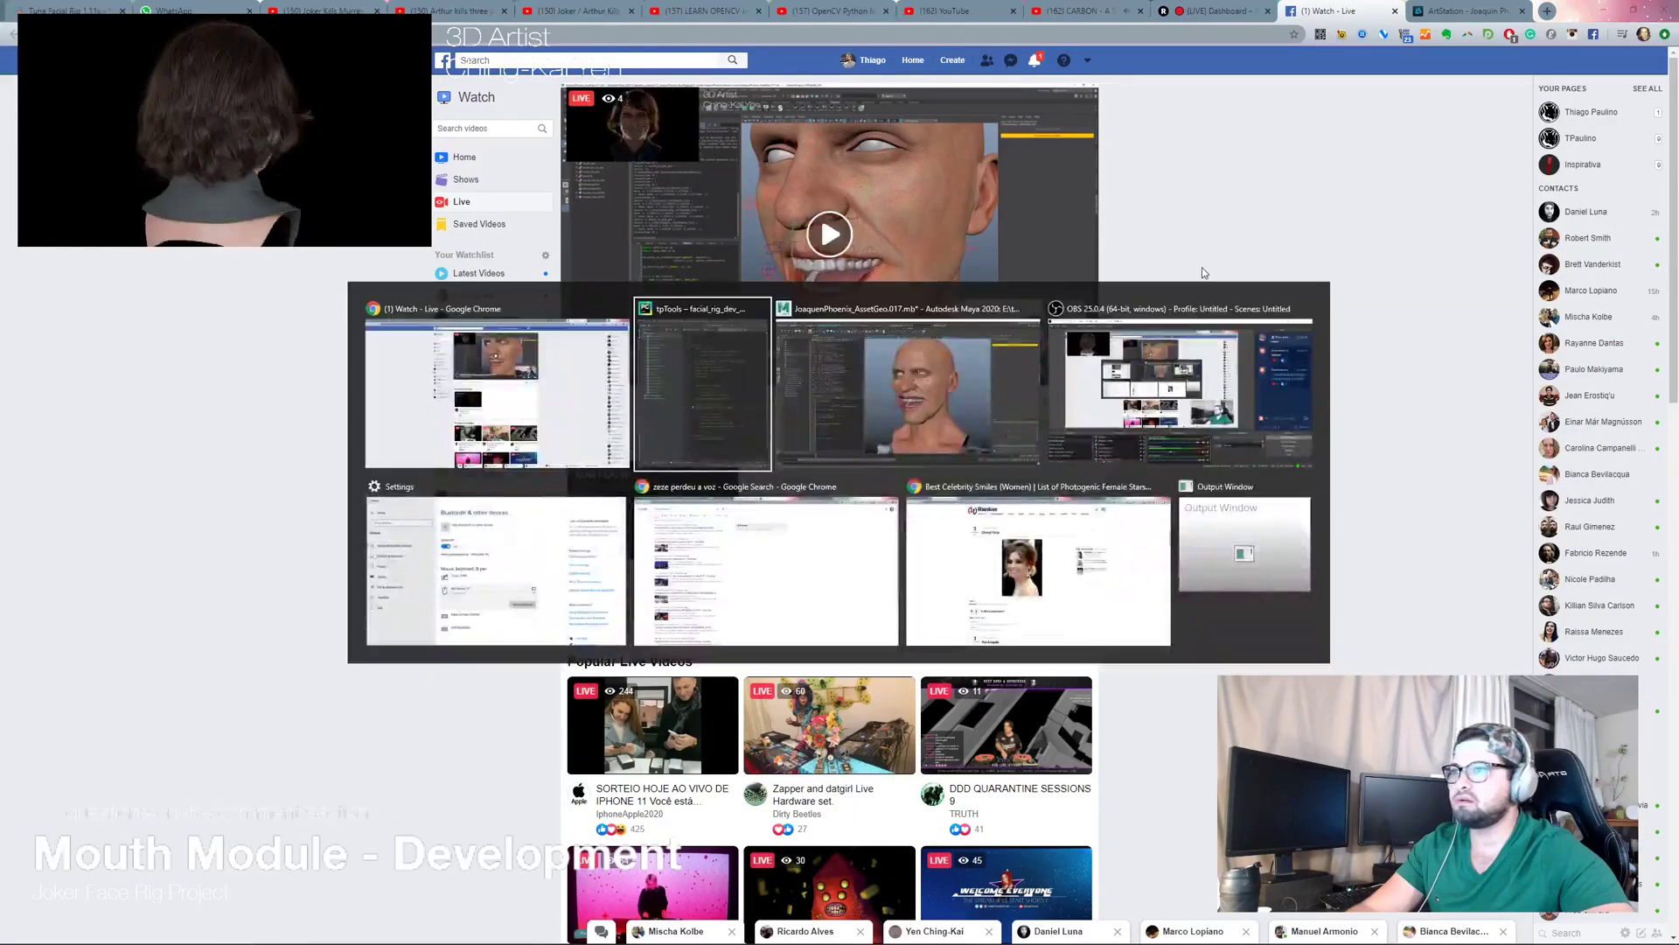
alt+drag(1102, 383, 1186, 411)
key(alt+Tab)
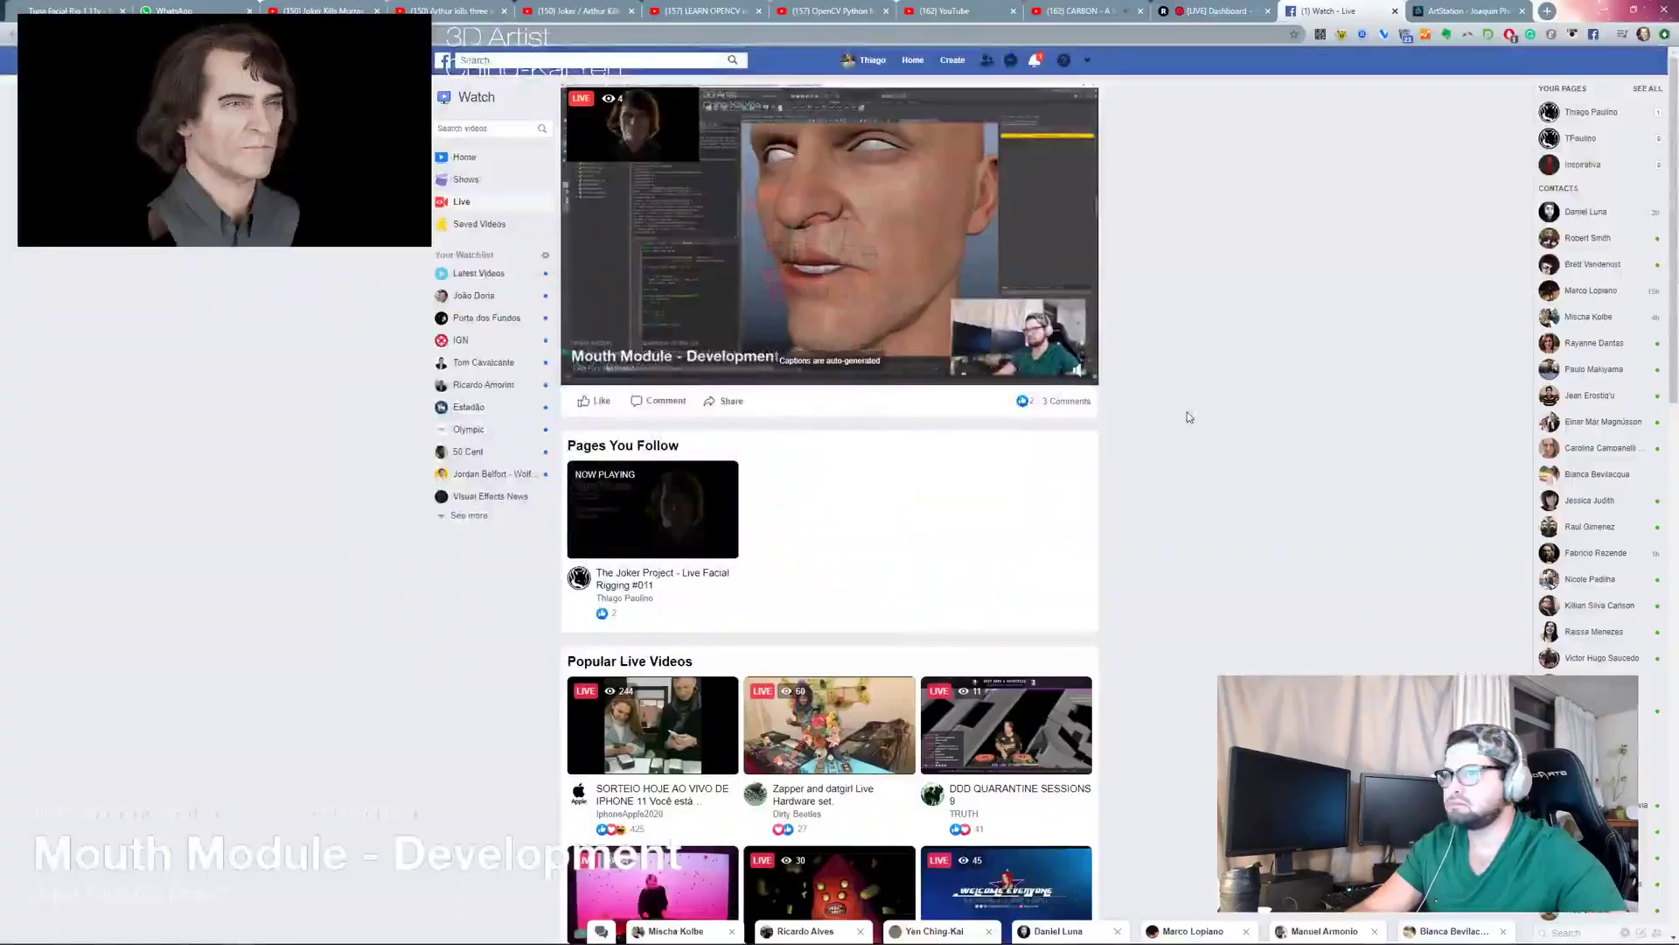
Step: Switch from the Facebook live page to the facial_rig_dev_plan window over Maya
key(alt+Tab)
key(alt+Tab)
key(Tab)
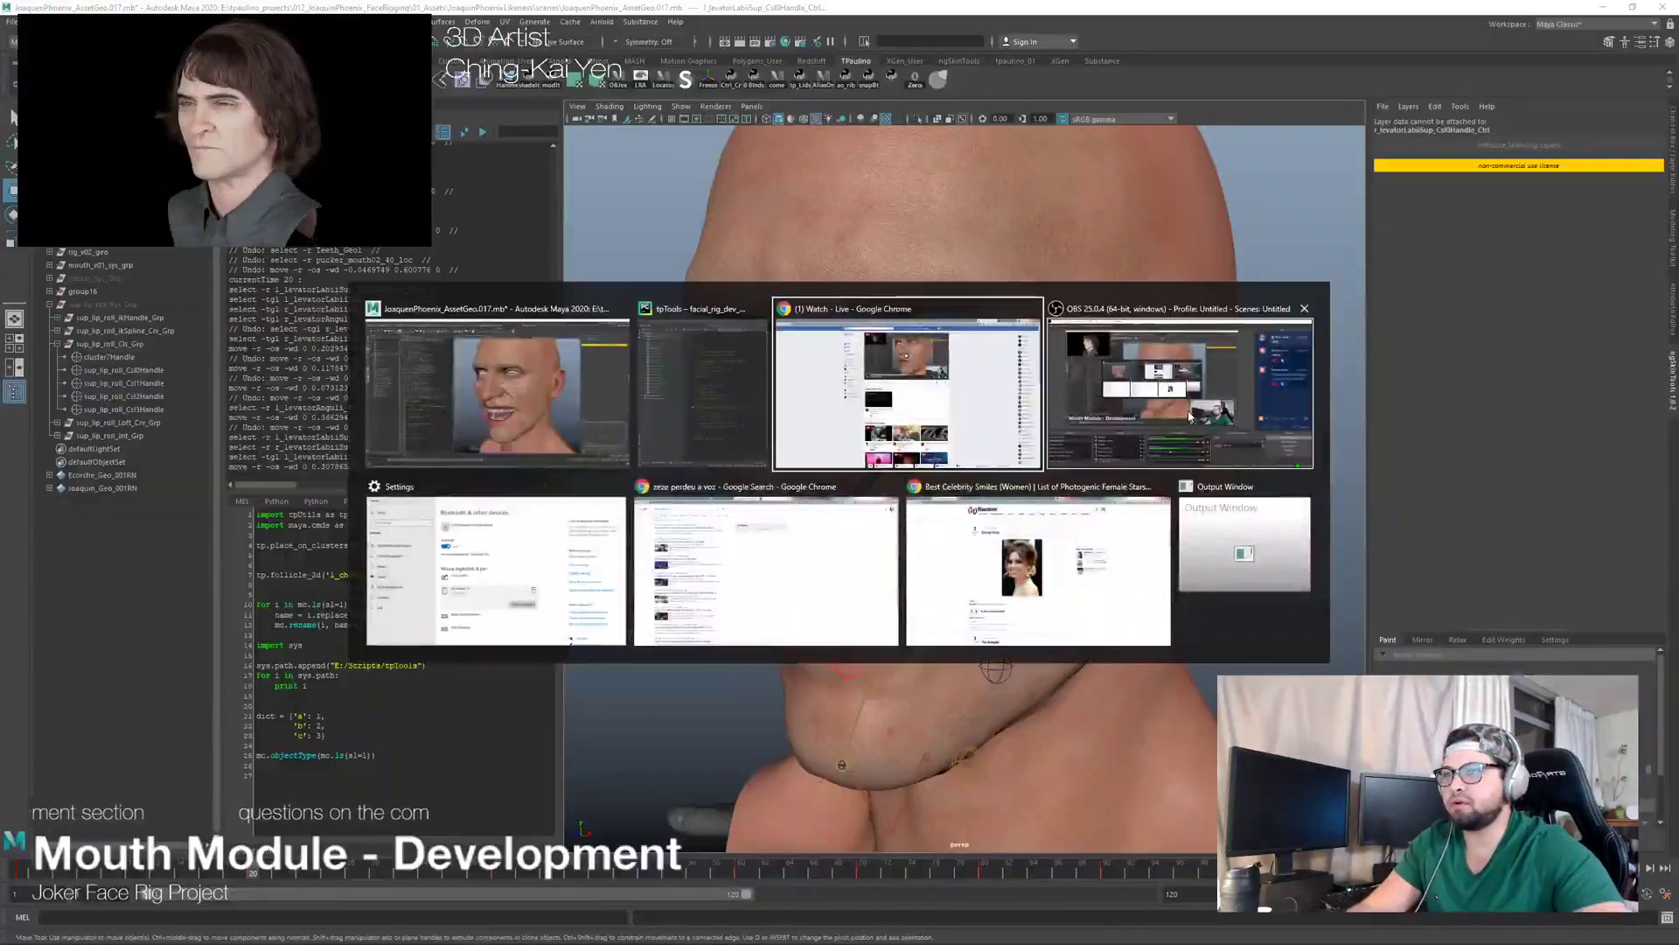
click(750, 366)
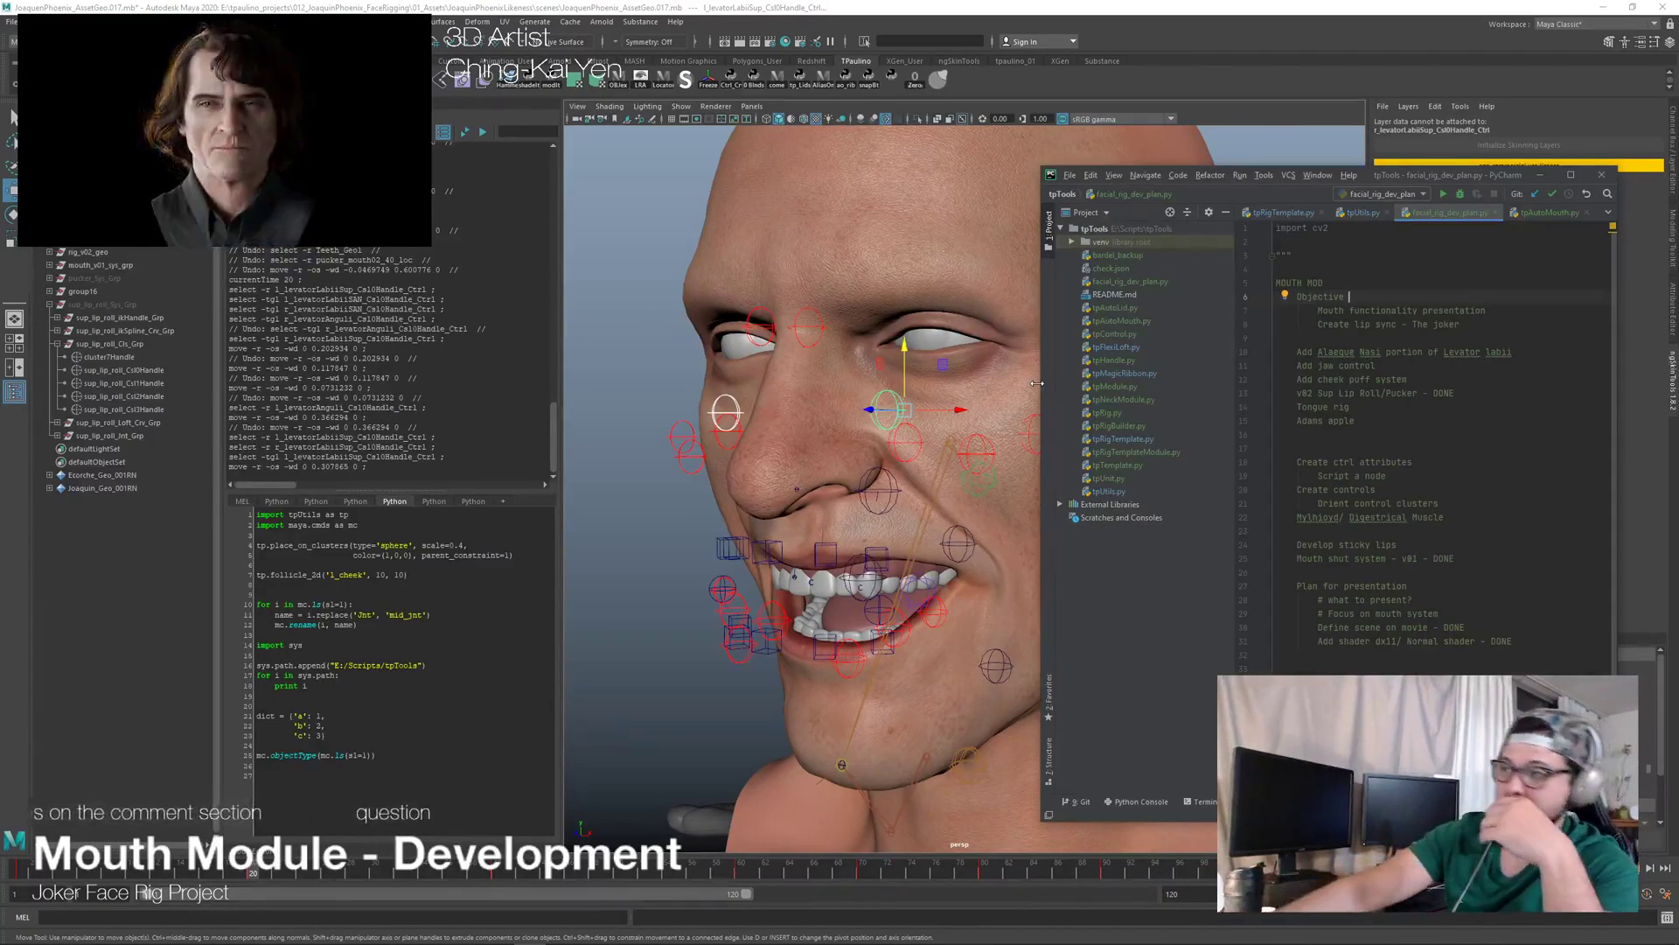
Step: Return to the face in Maya and select the levatorLabiiSAN controls at the nose bridge to examine them against the plan
alt+drag(616, 322, 735, 307)
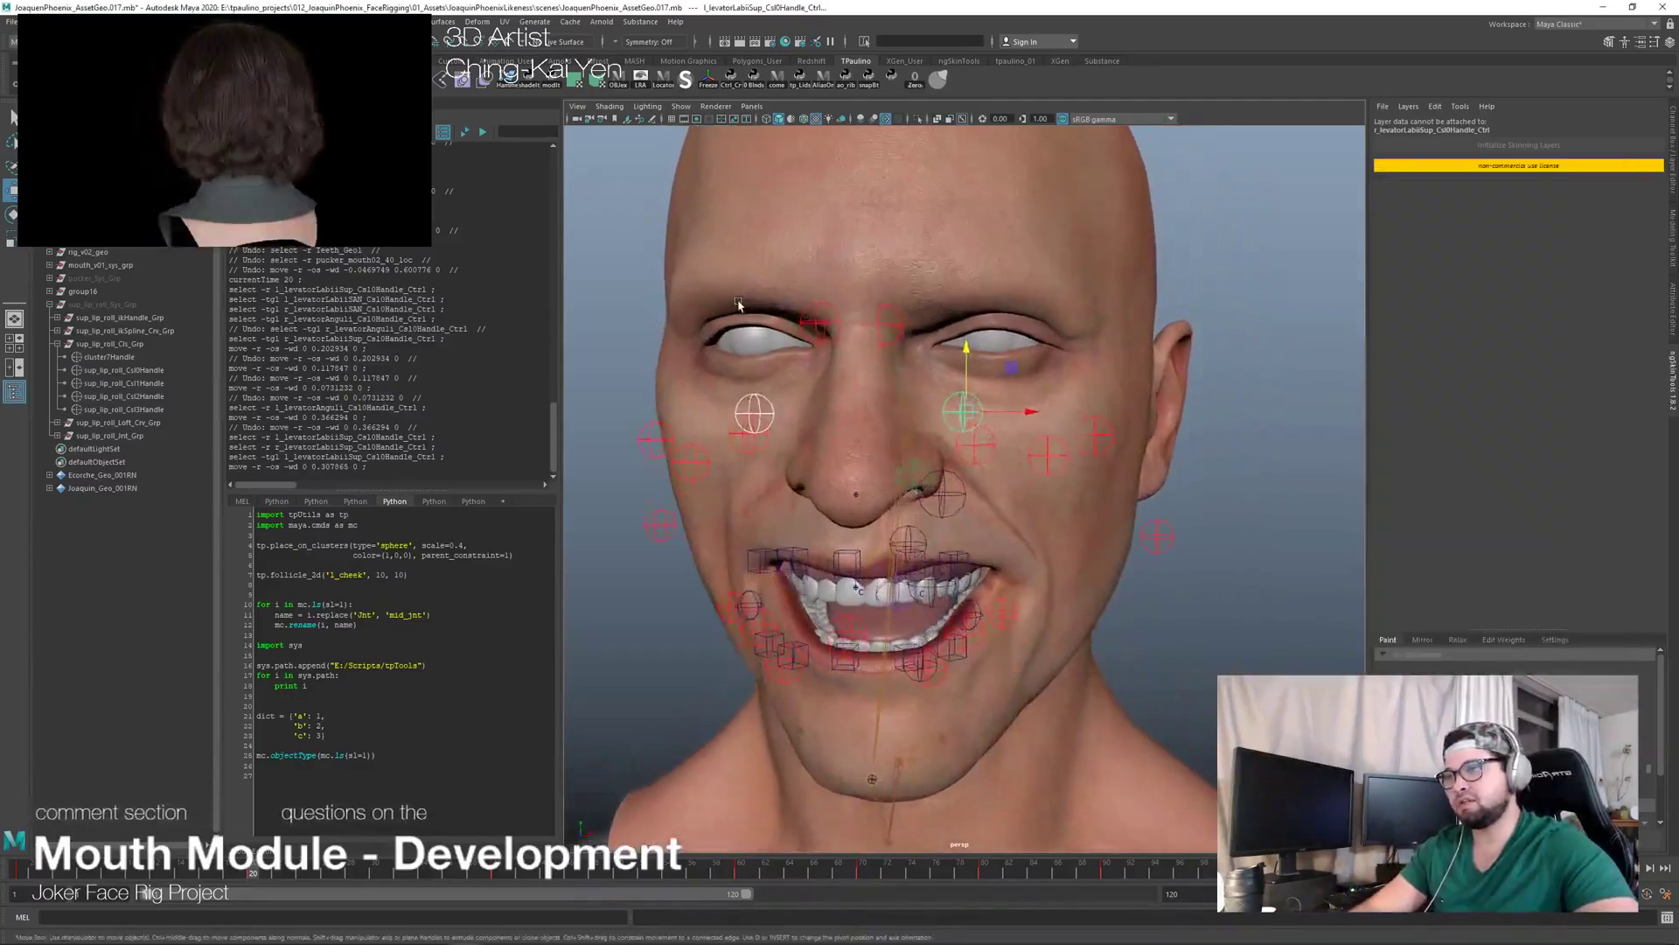
alt+right_drag(735, 307, 866, 307)
alt+middle_drag(866, 307, 925, 377)
click(949, 336)
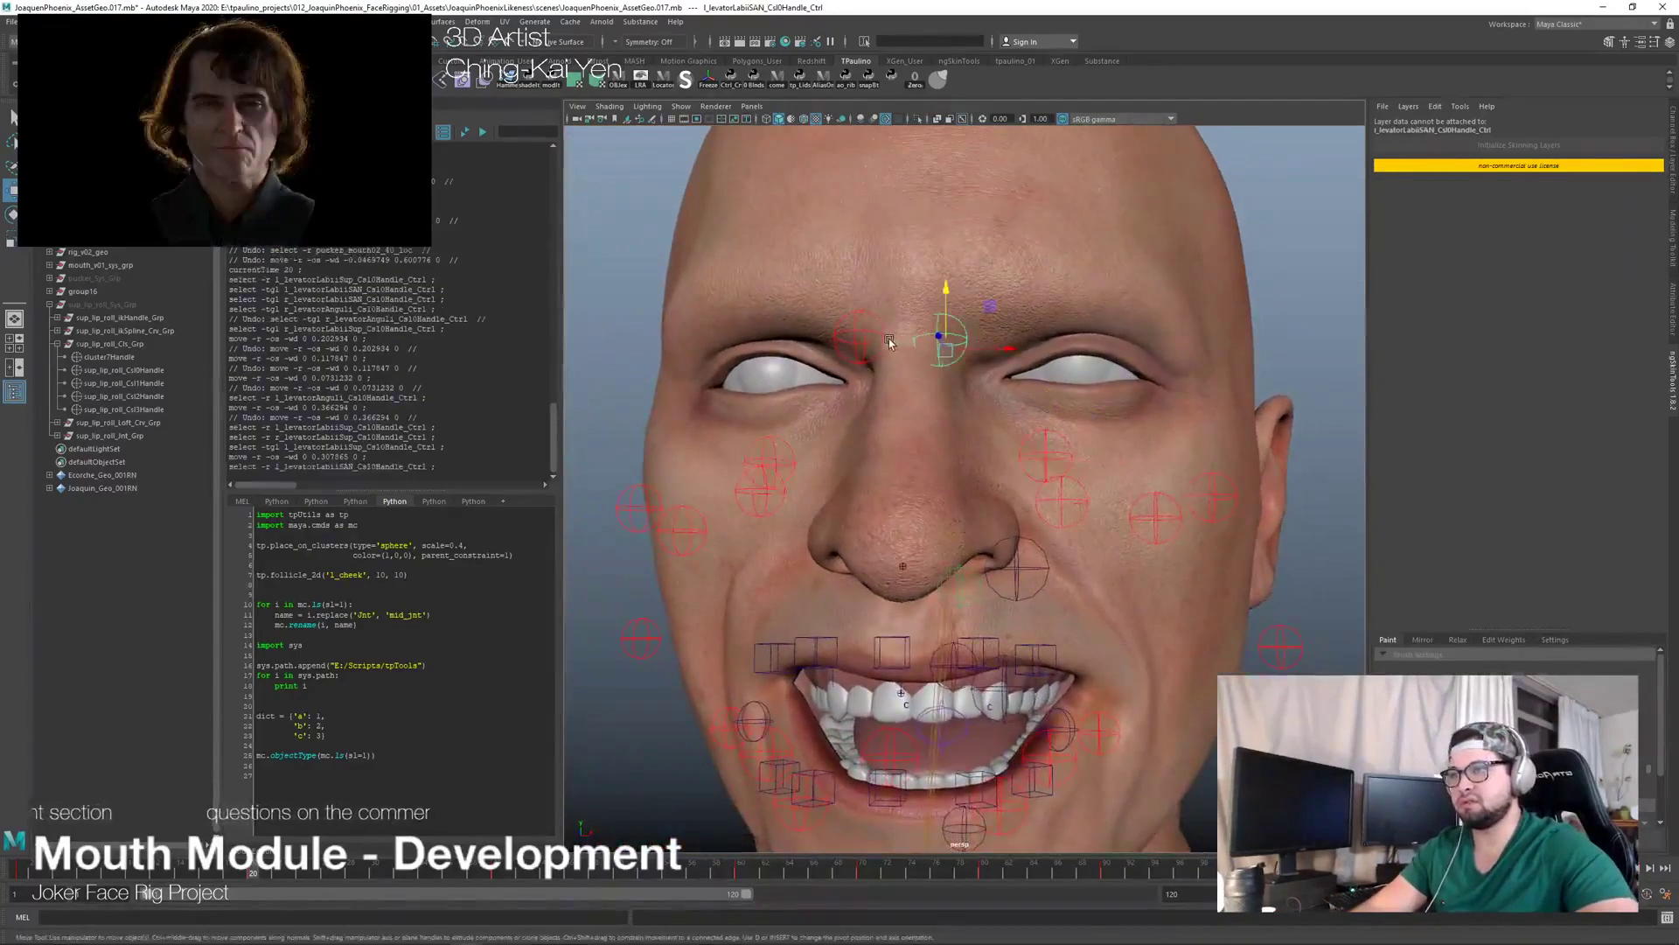
shift+click(891, 342)
shift+click(921, 335)
click(921, 335)
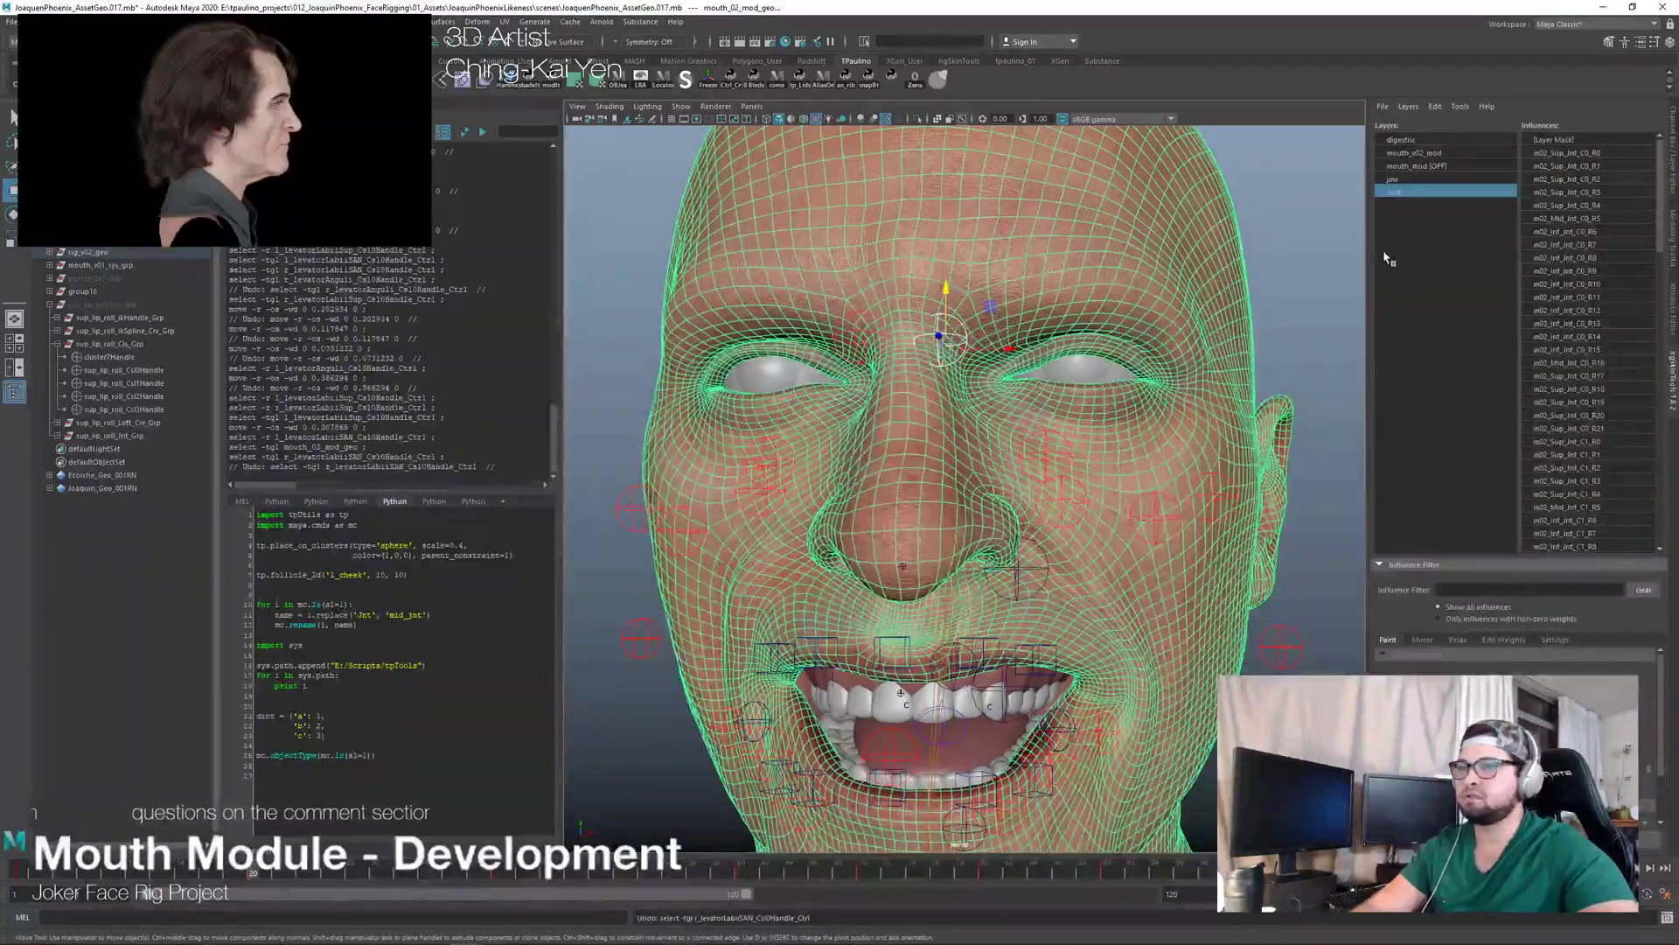
Step: Close the Windows Settings window and the Google Search browser window, and bring the development plan back to the front
key(alt+Tab)
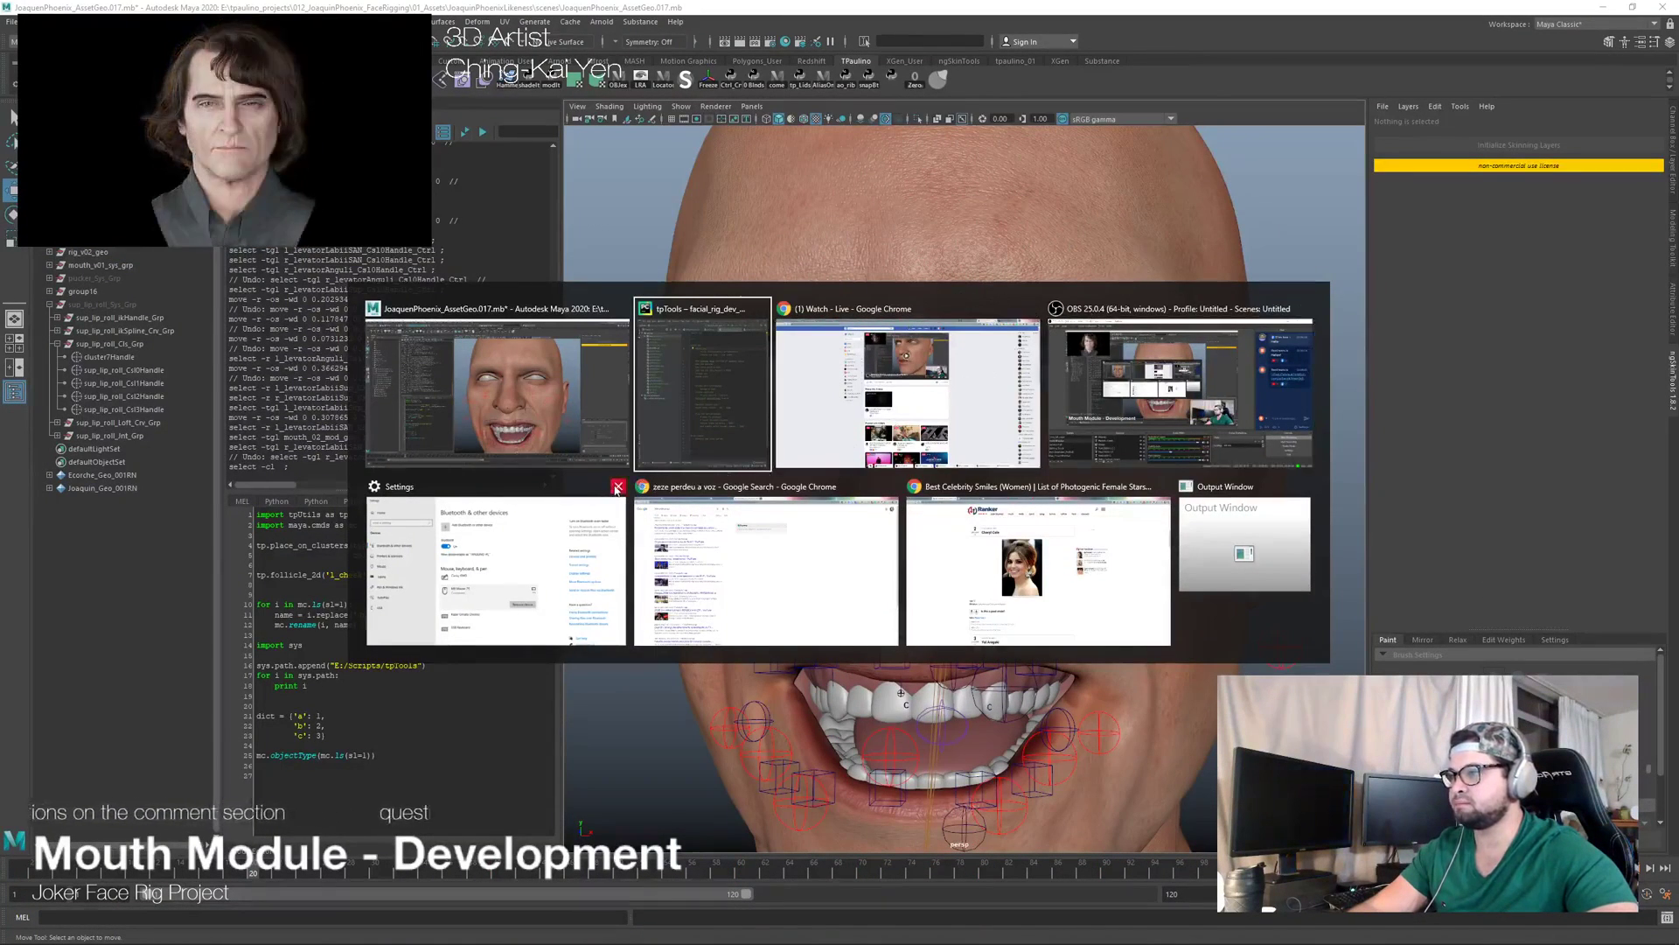
click(619, 486)
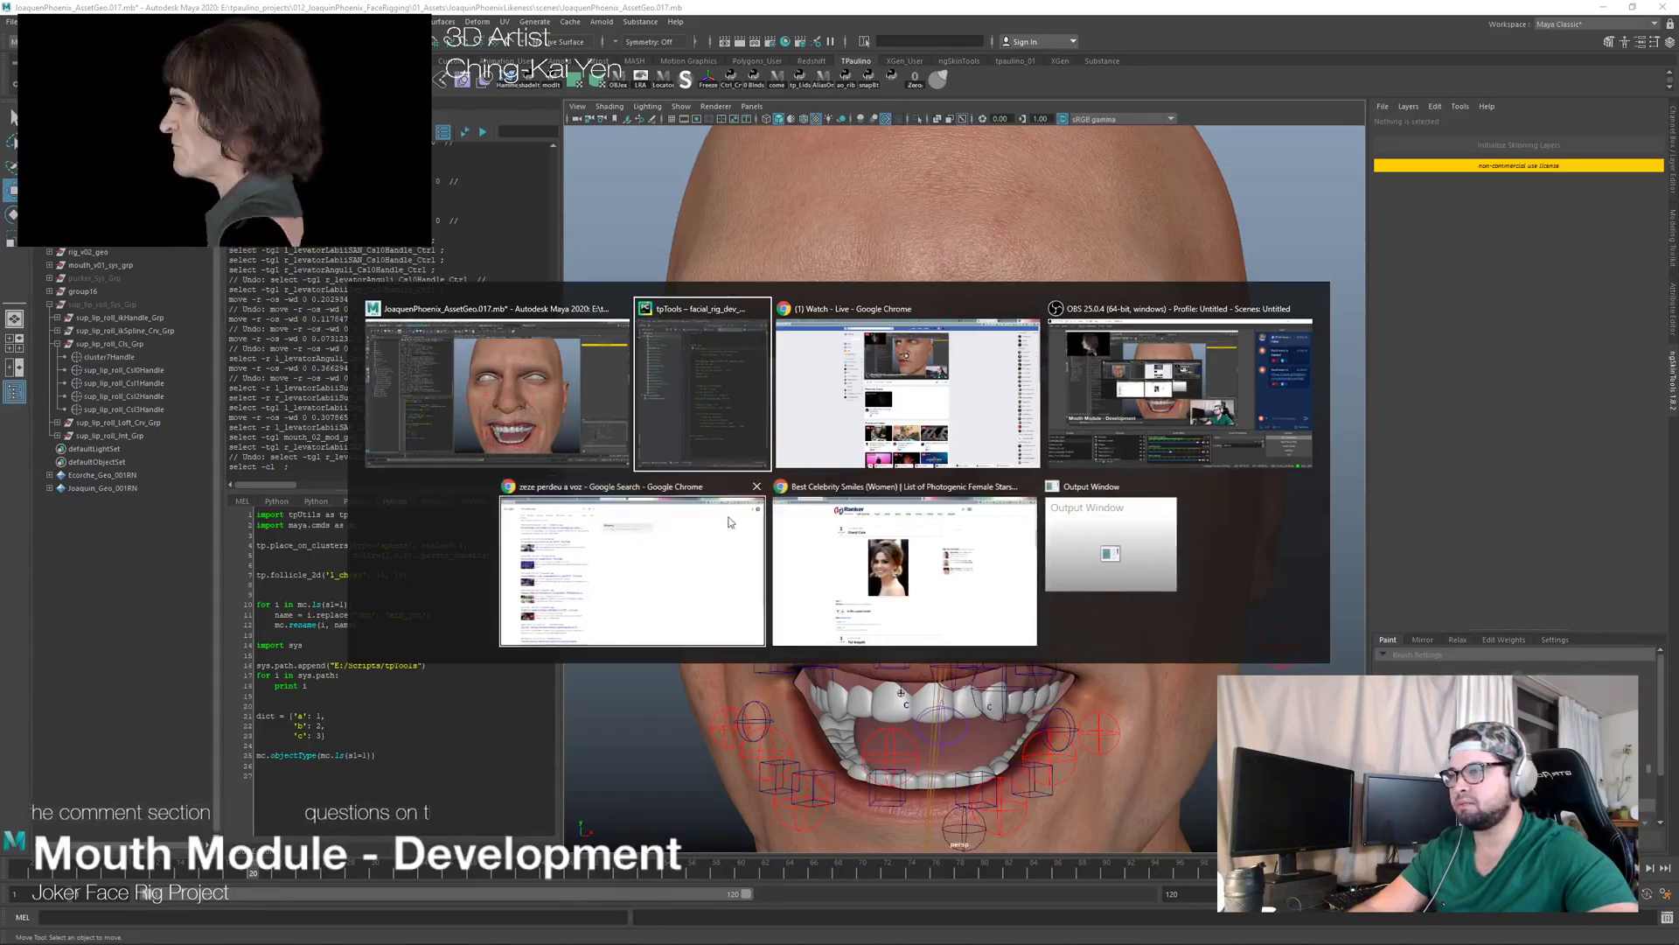
click(756, 487)
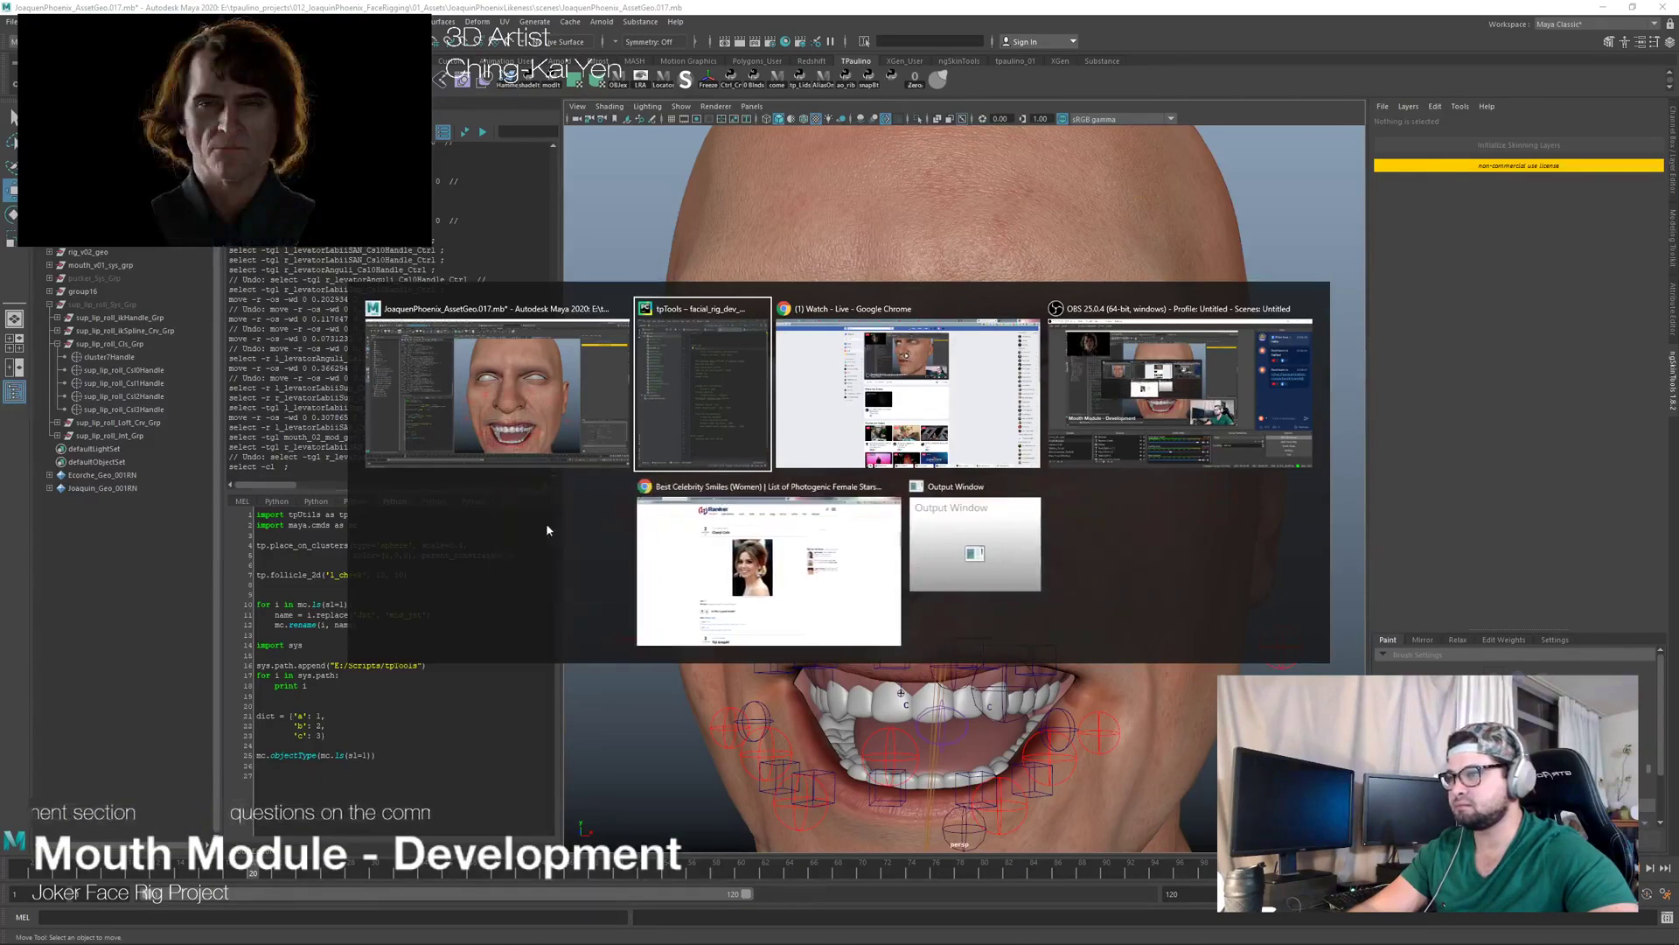
key(Return)
Step: Launch Adobe Acrobat Reader DC and open the recent Anatomy Of Facial Expressions PDF
key(super)
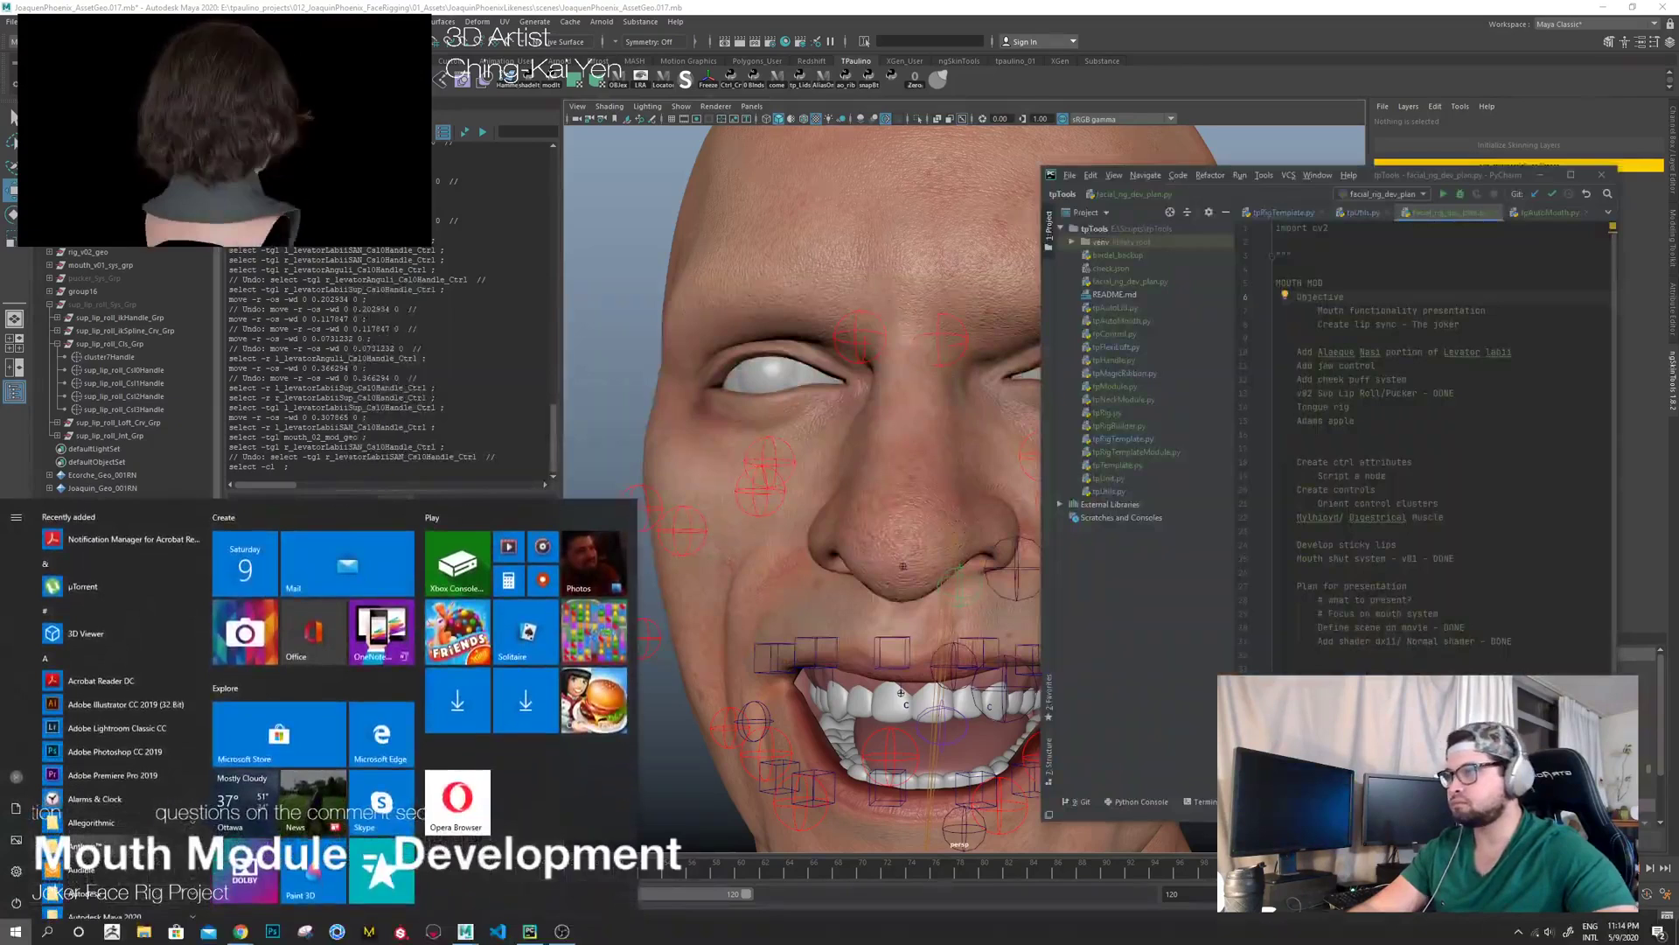
click(100, 547)
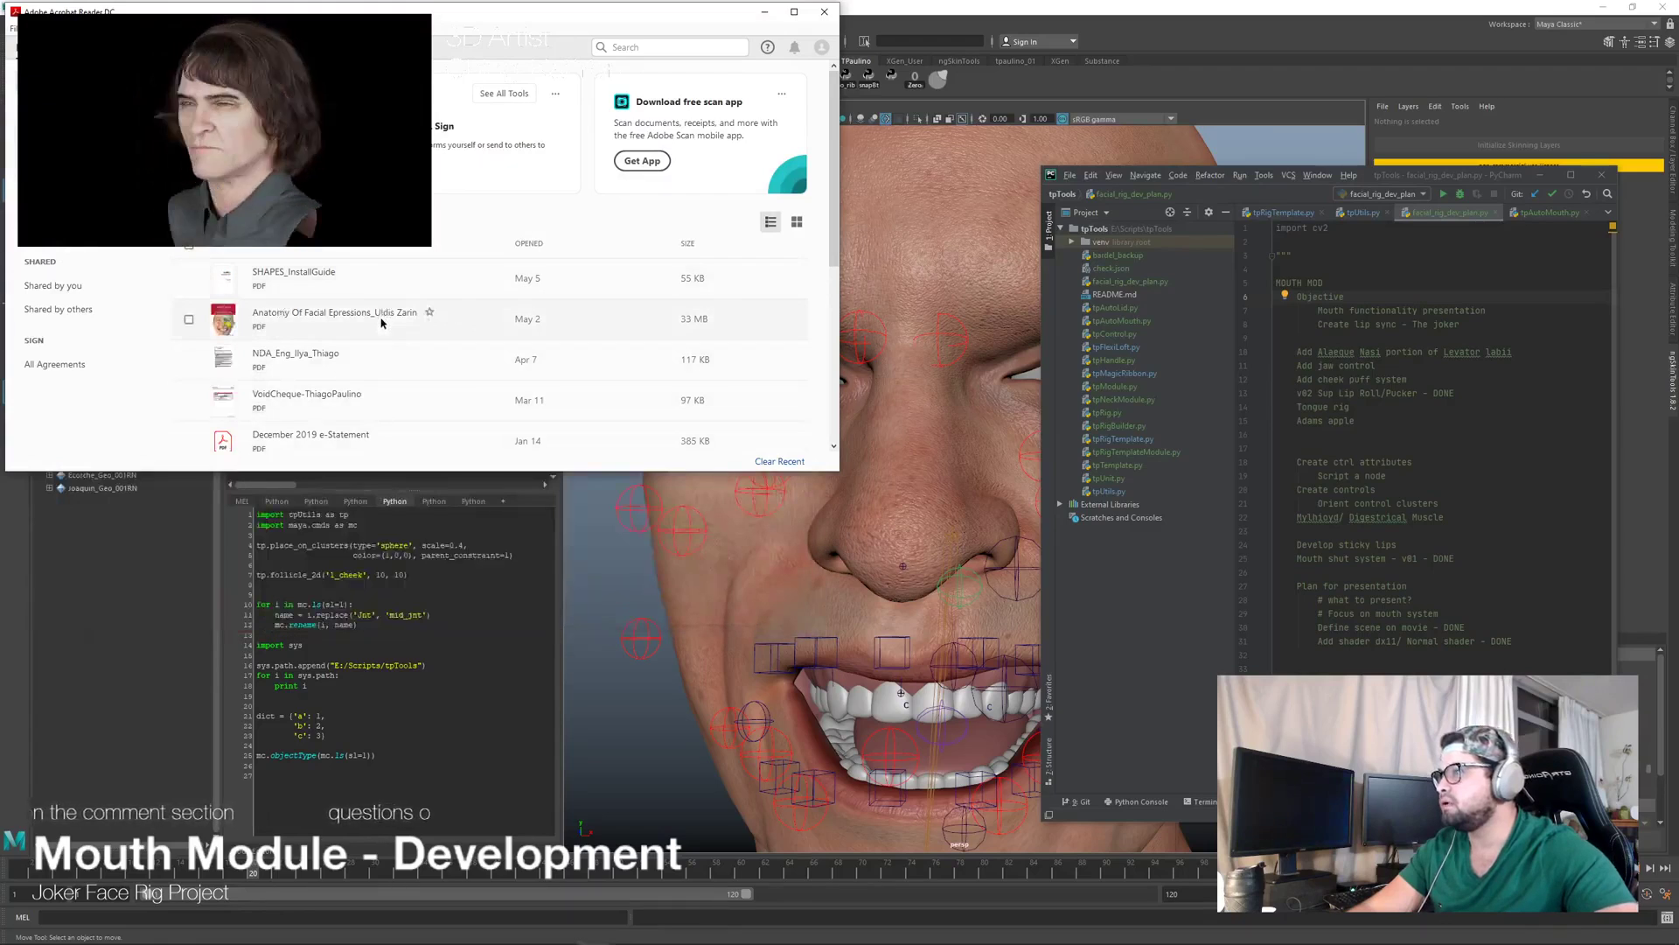
double_click(374, 319)
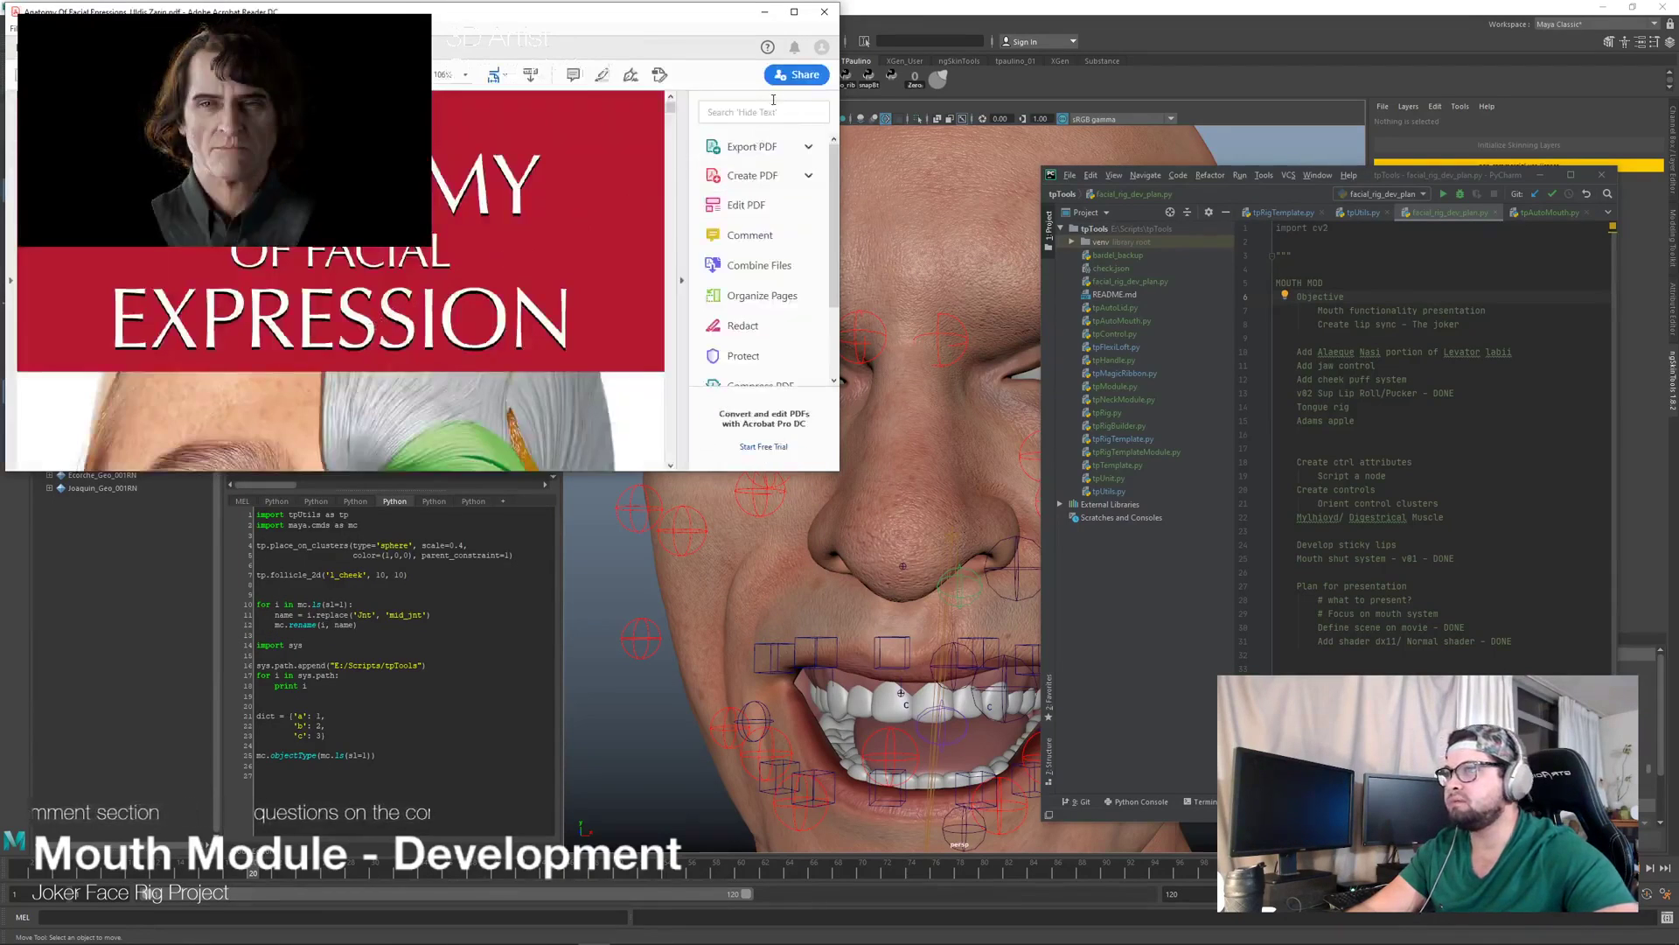
Step: Collapse the tools pane and make the PDF window taller and slightly narrower so it sits beside the face
click(682, 281)
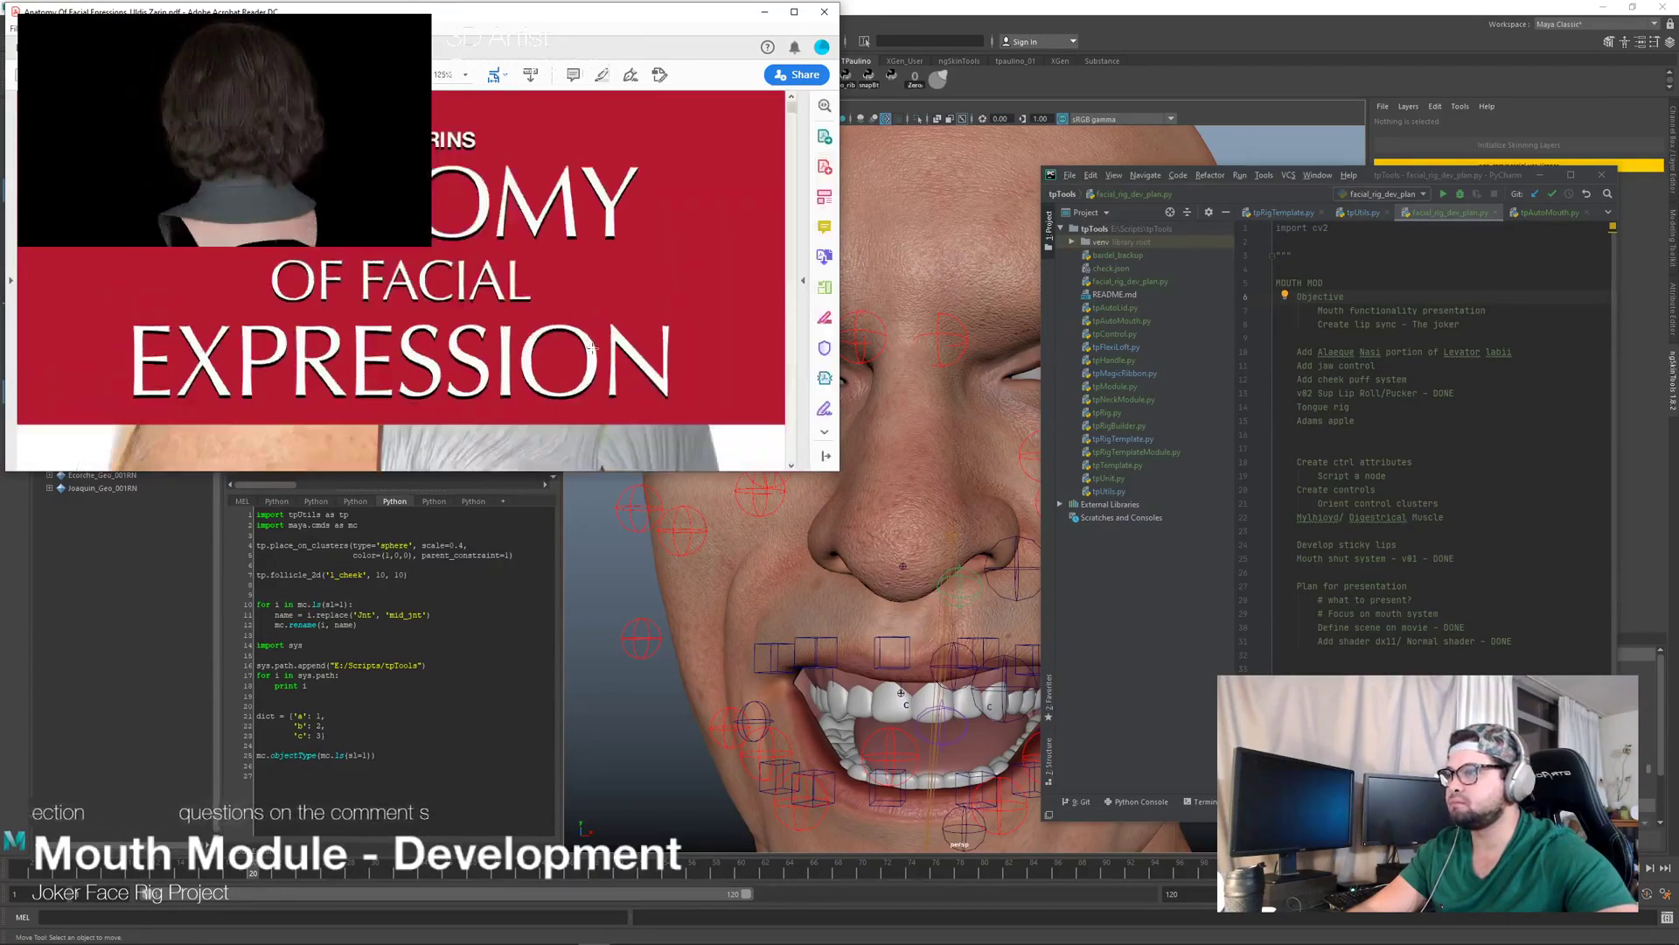
scroll(554, 303, down, 3)
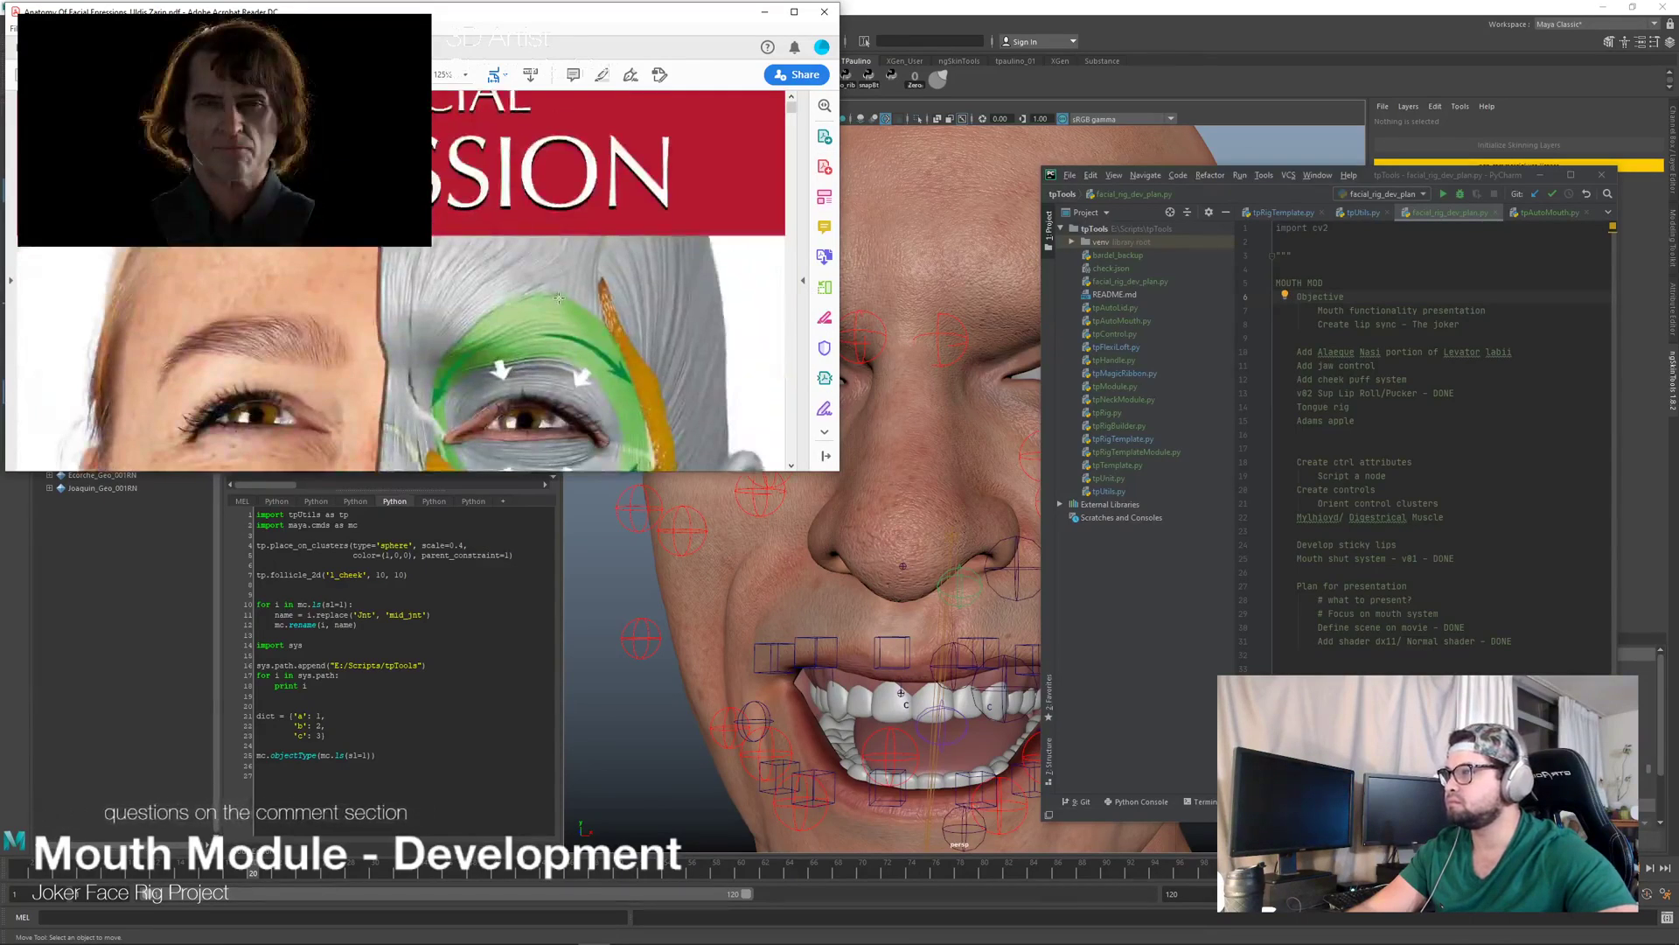
drag(837, 469, 808, 799)
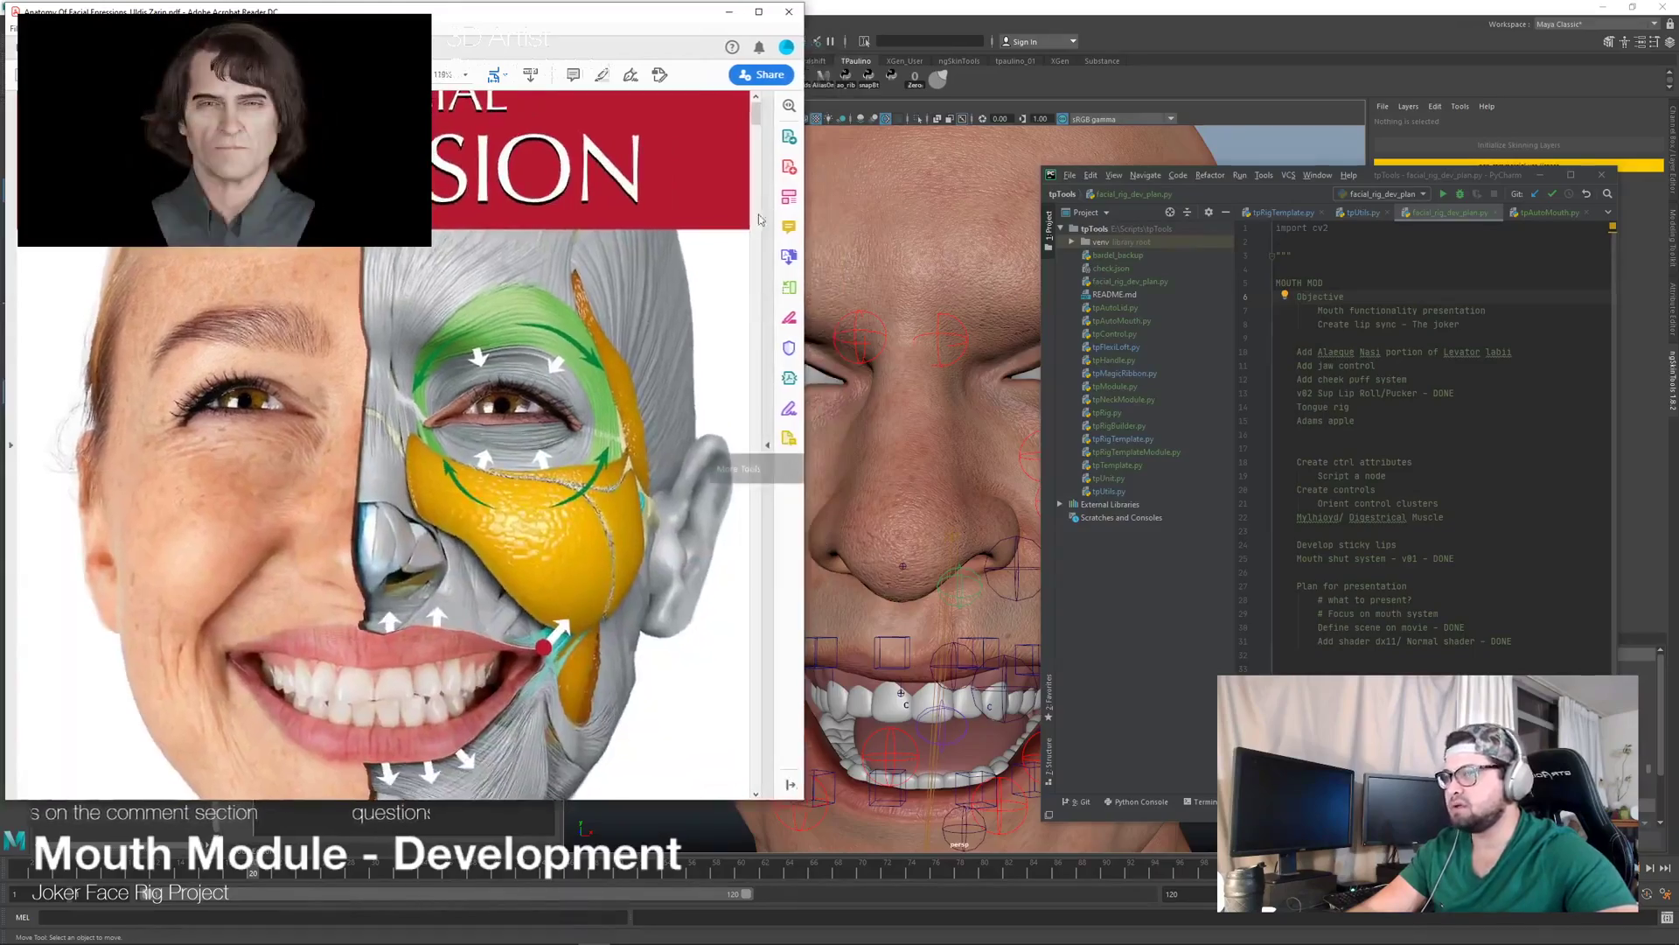
Step: Find the frontal view of the head muscles in the PDF and study the numbered muscles and their legend
drag(756, 111, 758, 250)
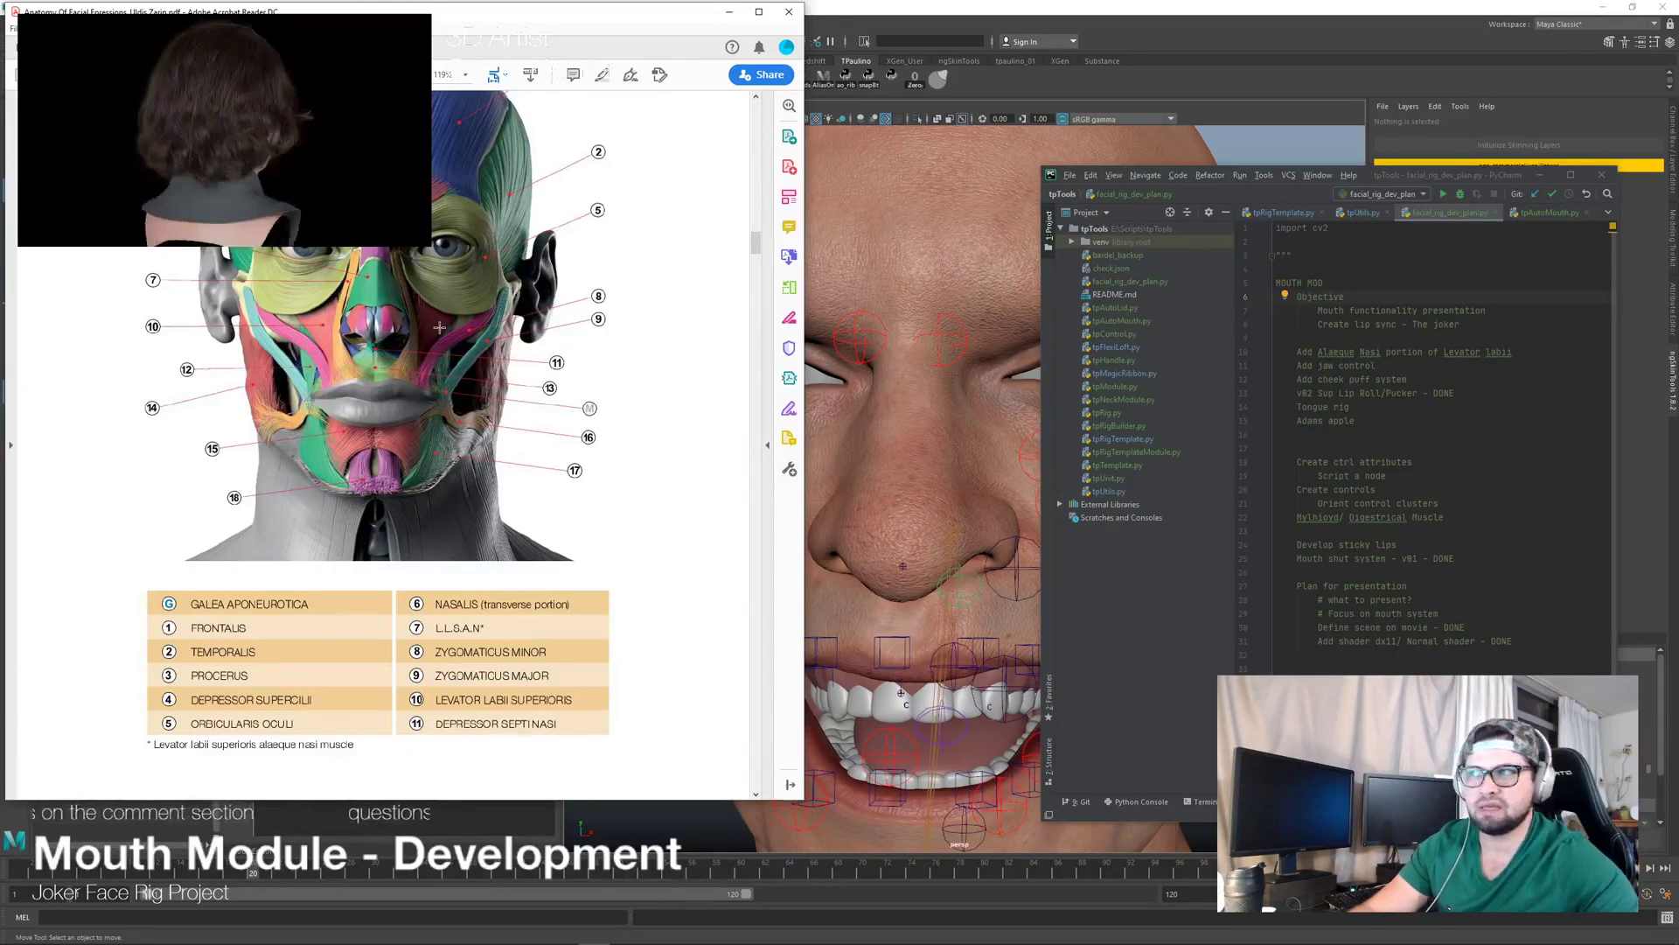
scroll(439, 327, up, 3)
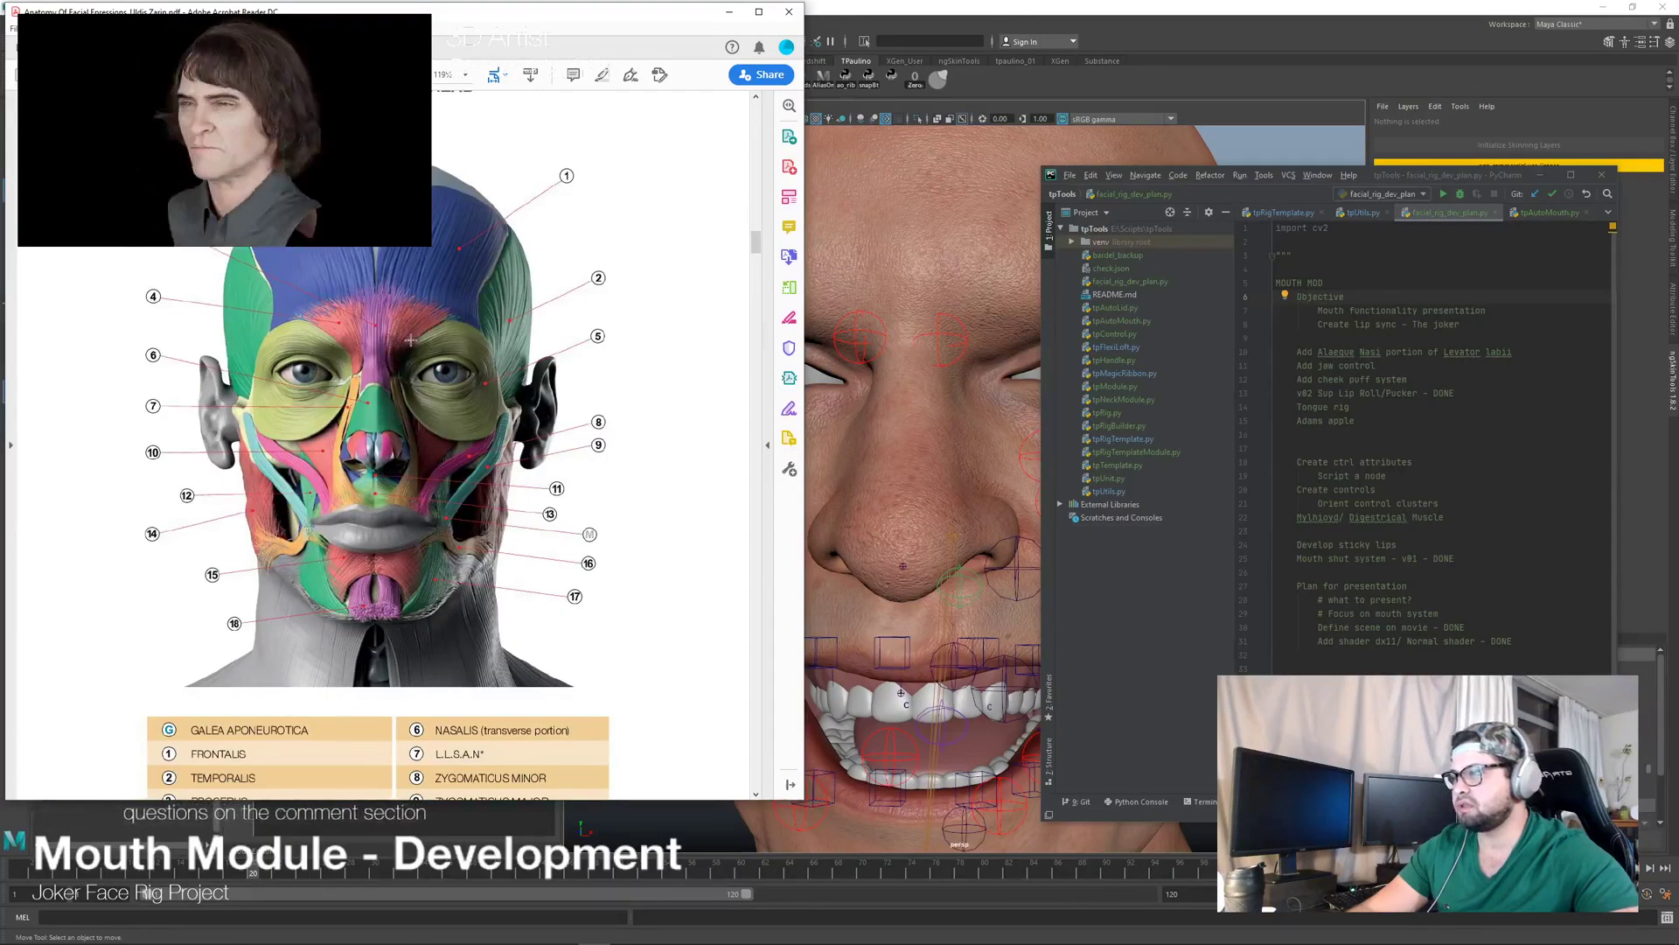
scroll(378, 333, down, 4)
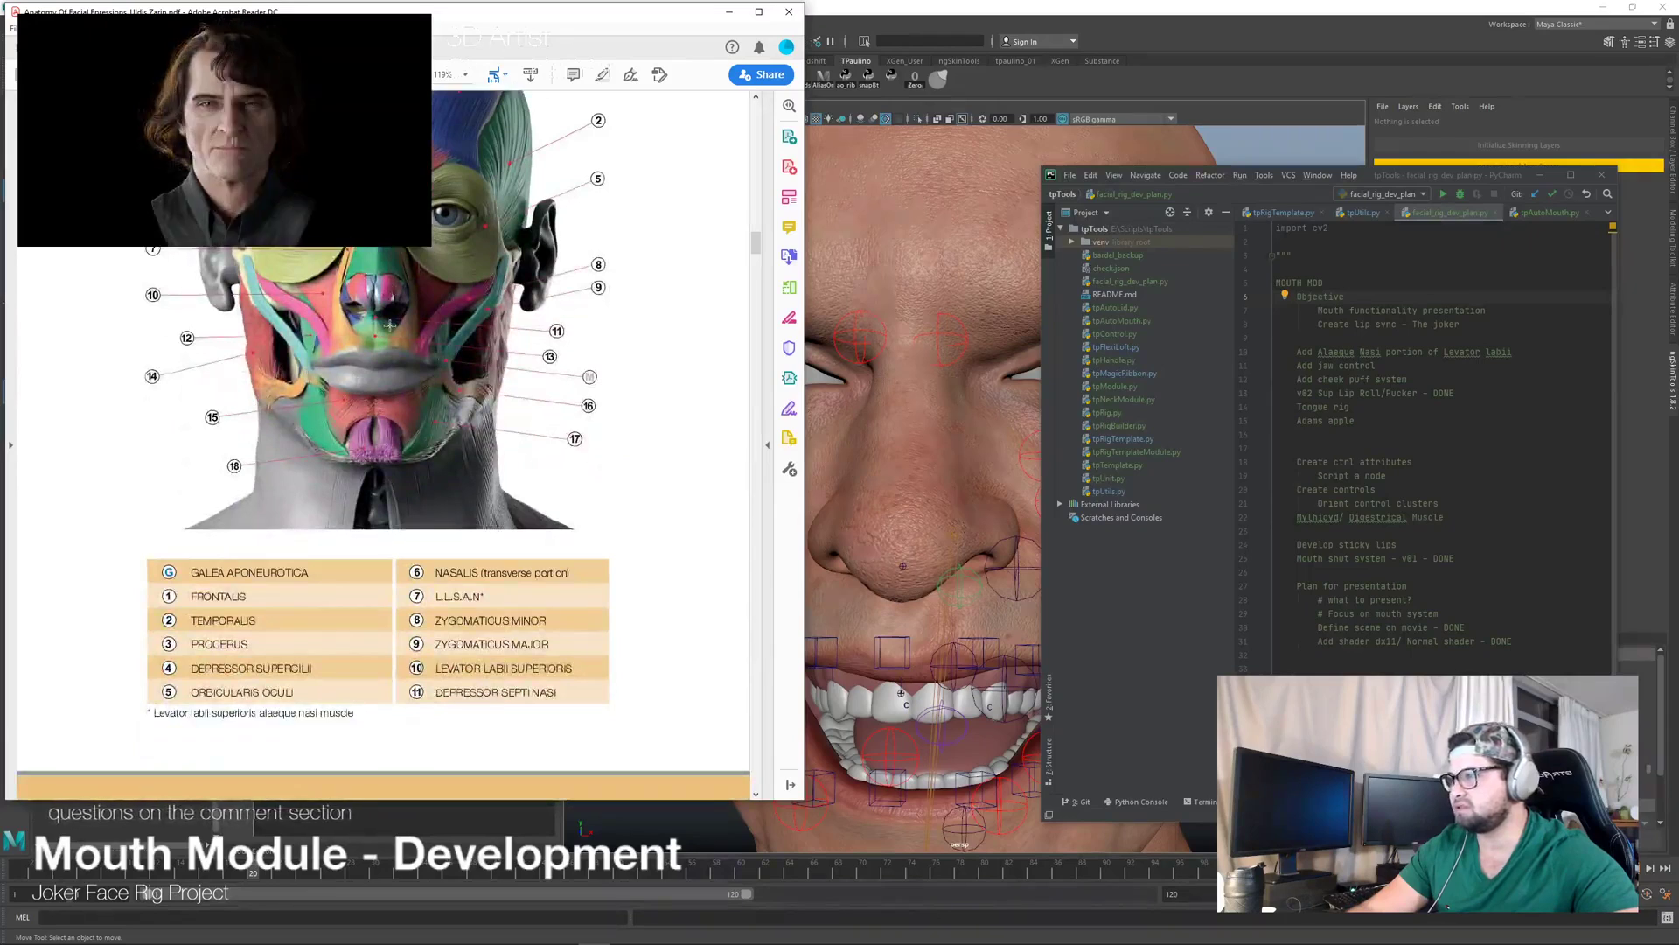
scroll(389, 324, down, 5)
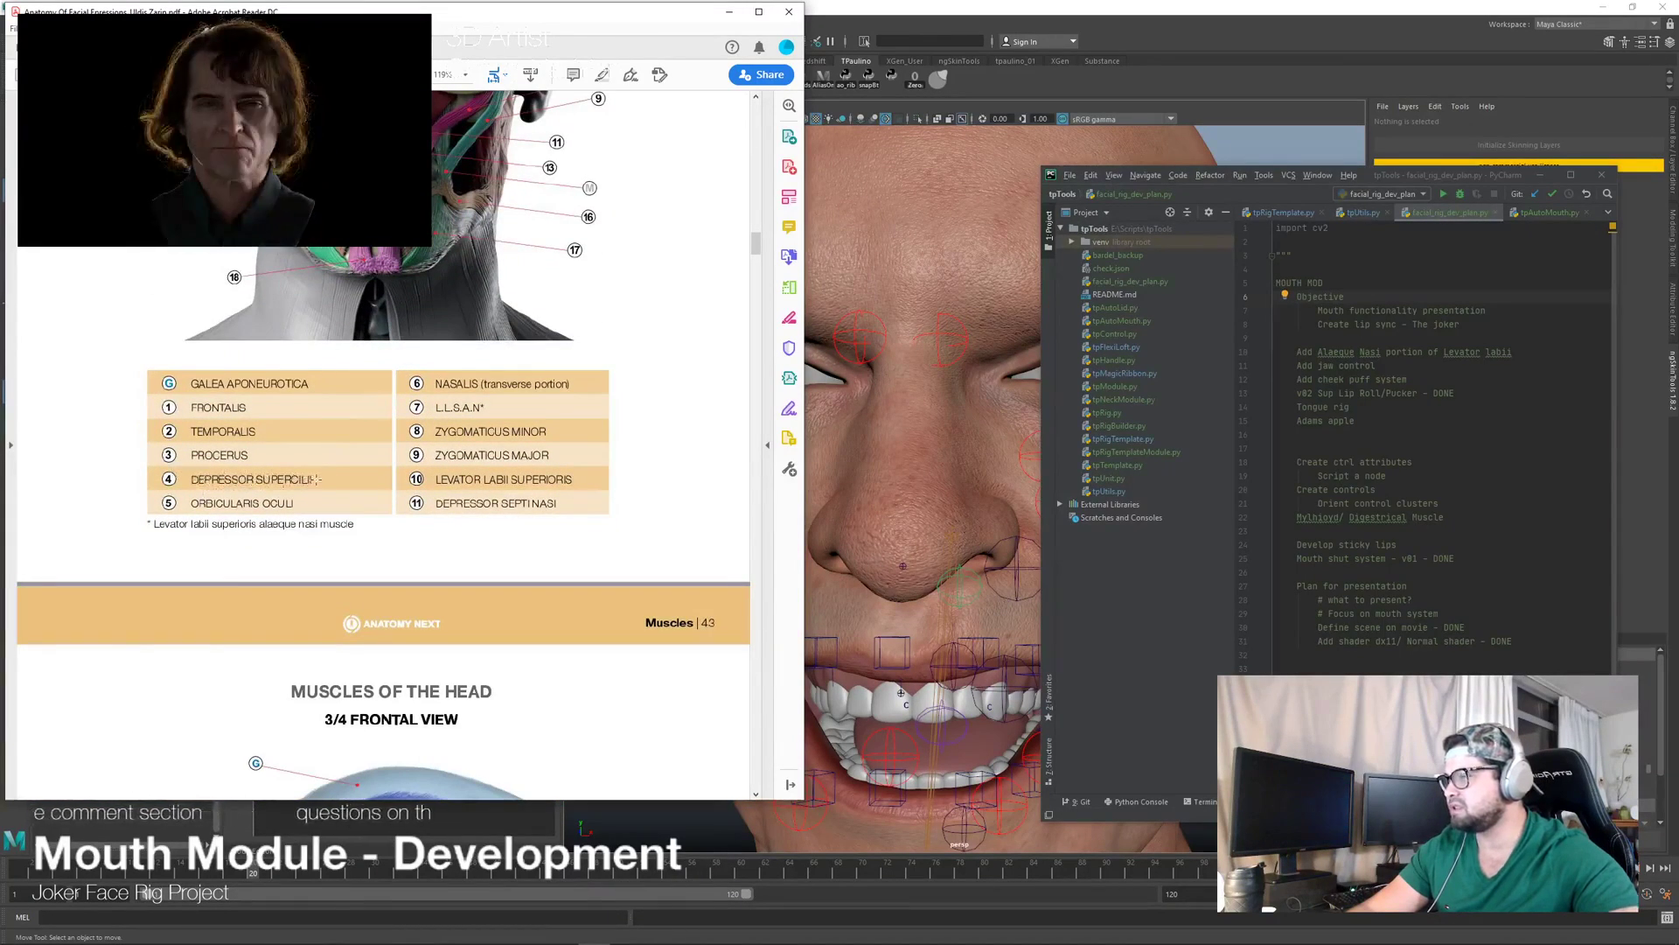
scroll(368, 473, up, 9)
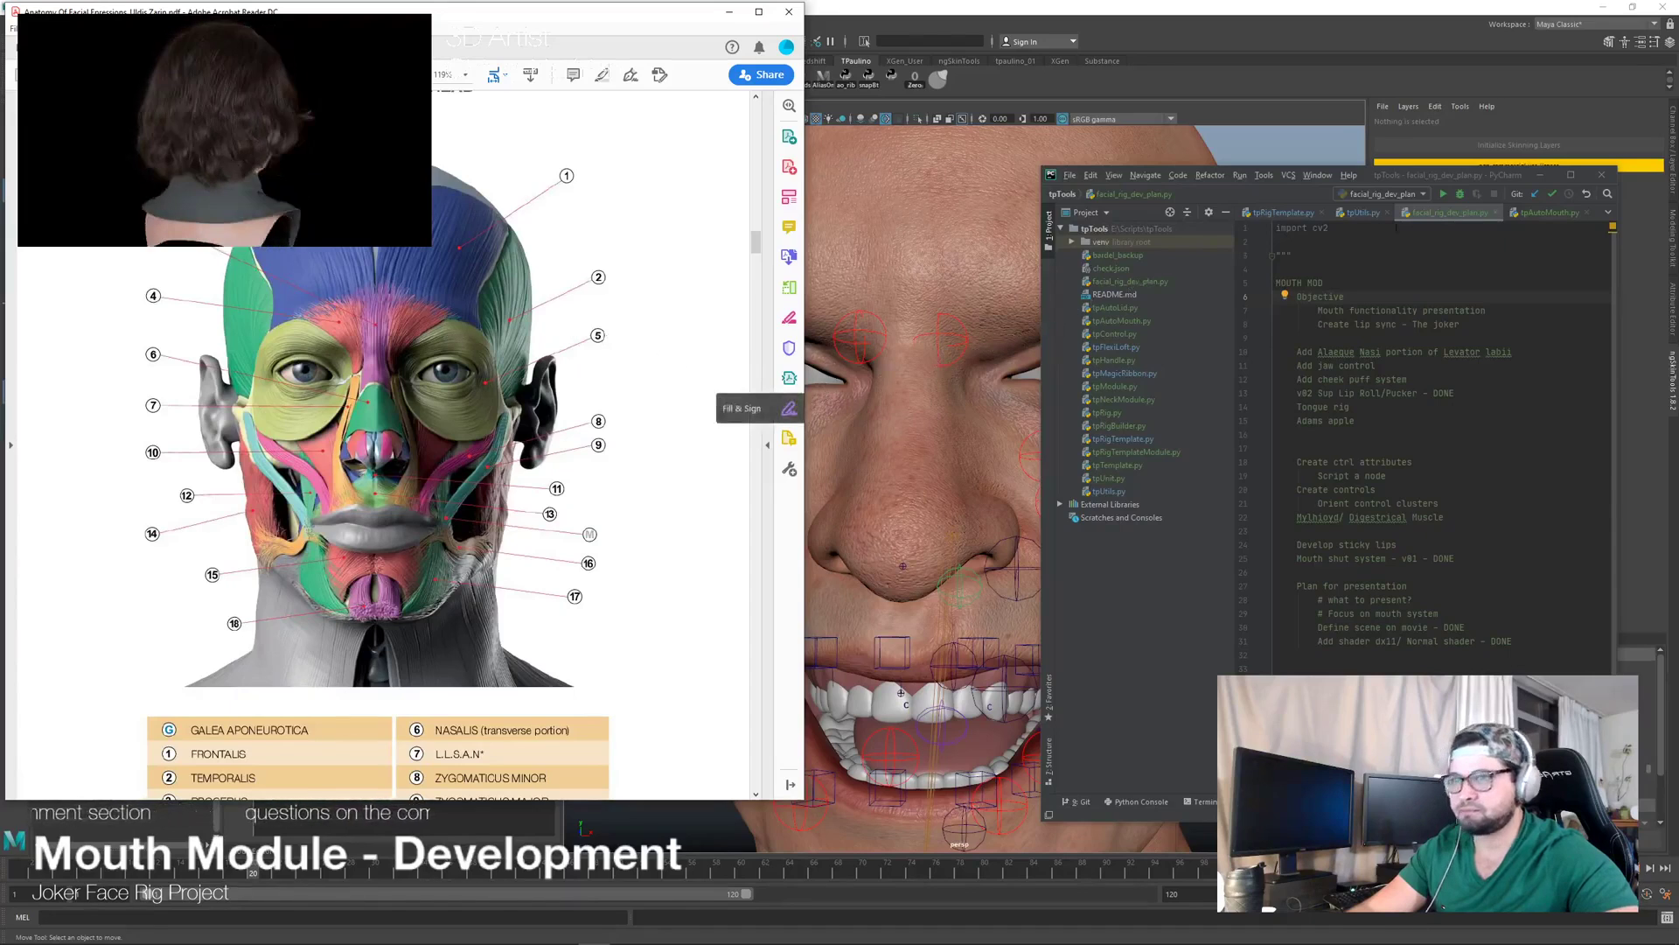
Step: Return to Maya, collapse the upper lip roll system group, and inspect the curves inside group16
click(1323, 132)
alt+drag(919, 441, 1181, 464)
scroll(974, 440, down, 3)
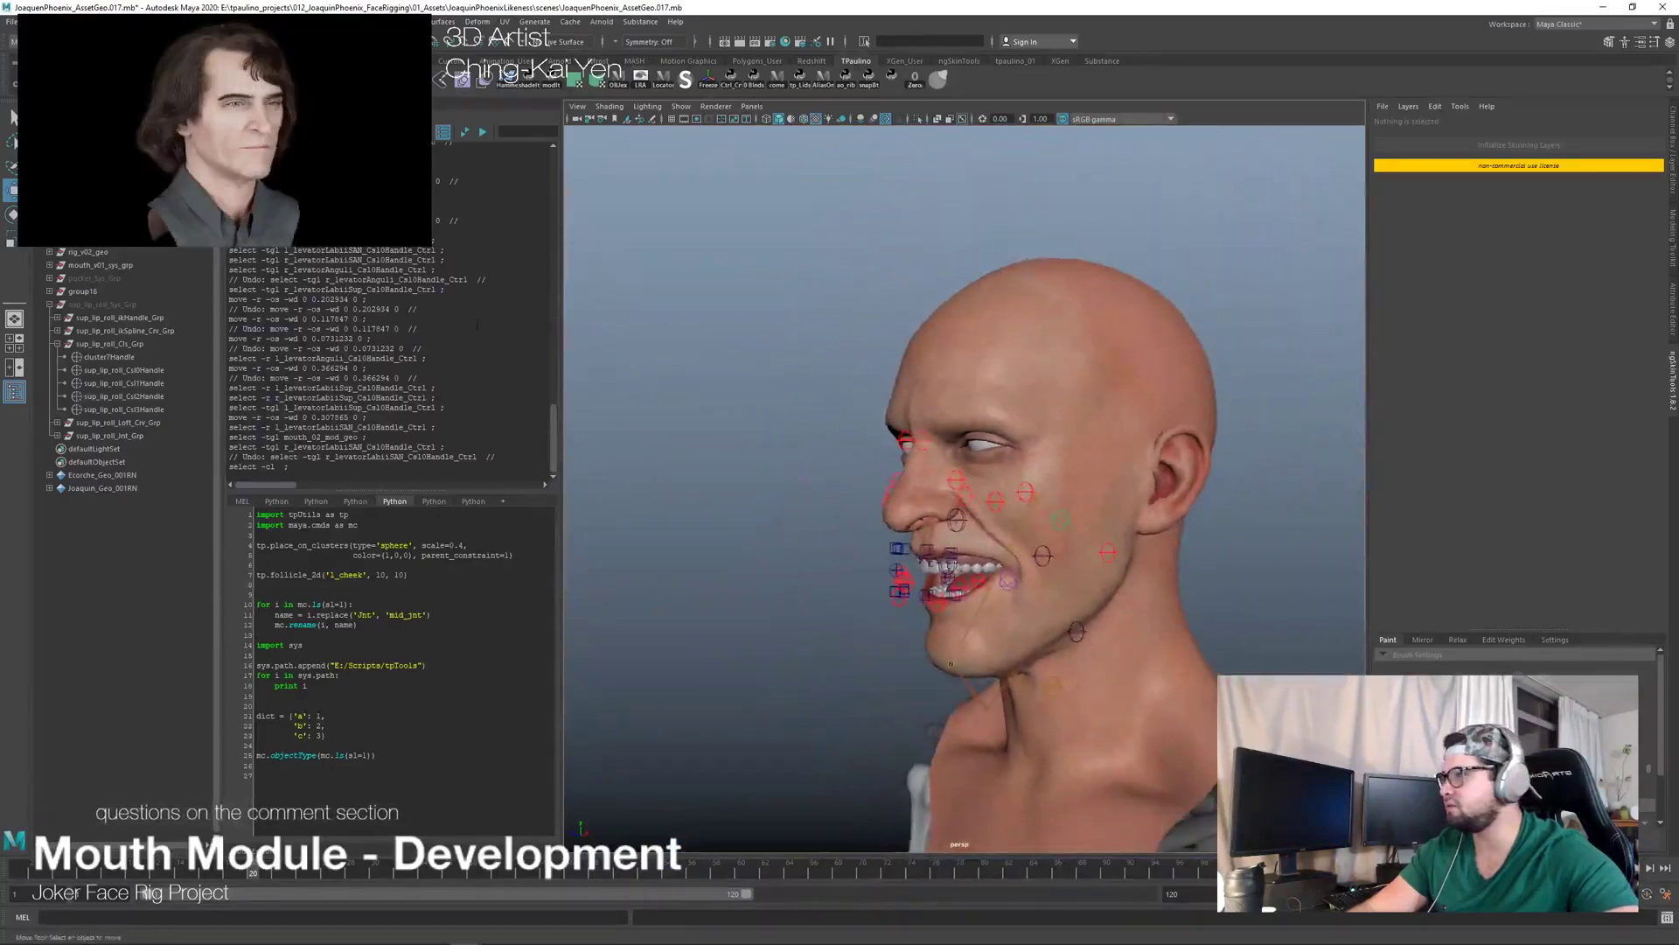
click(50, 304)
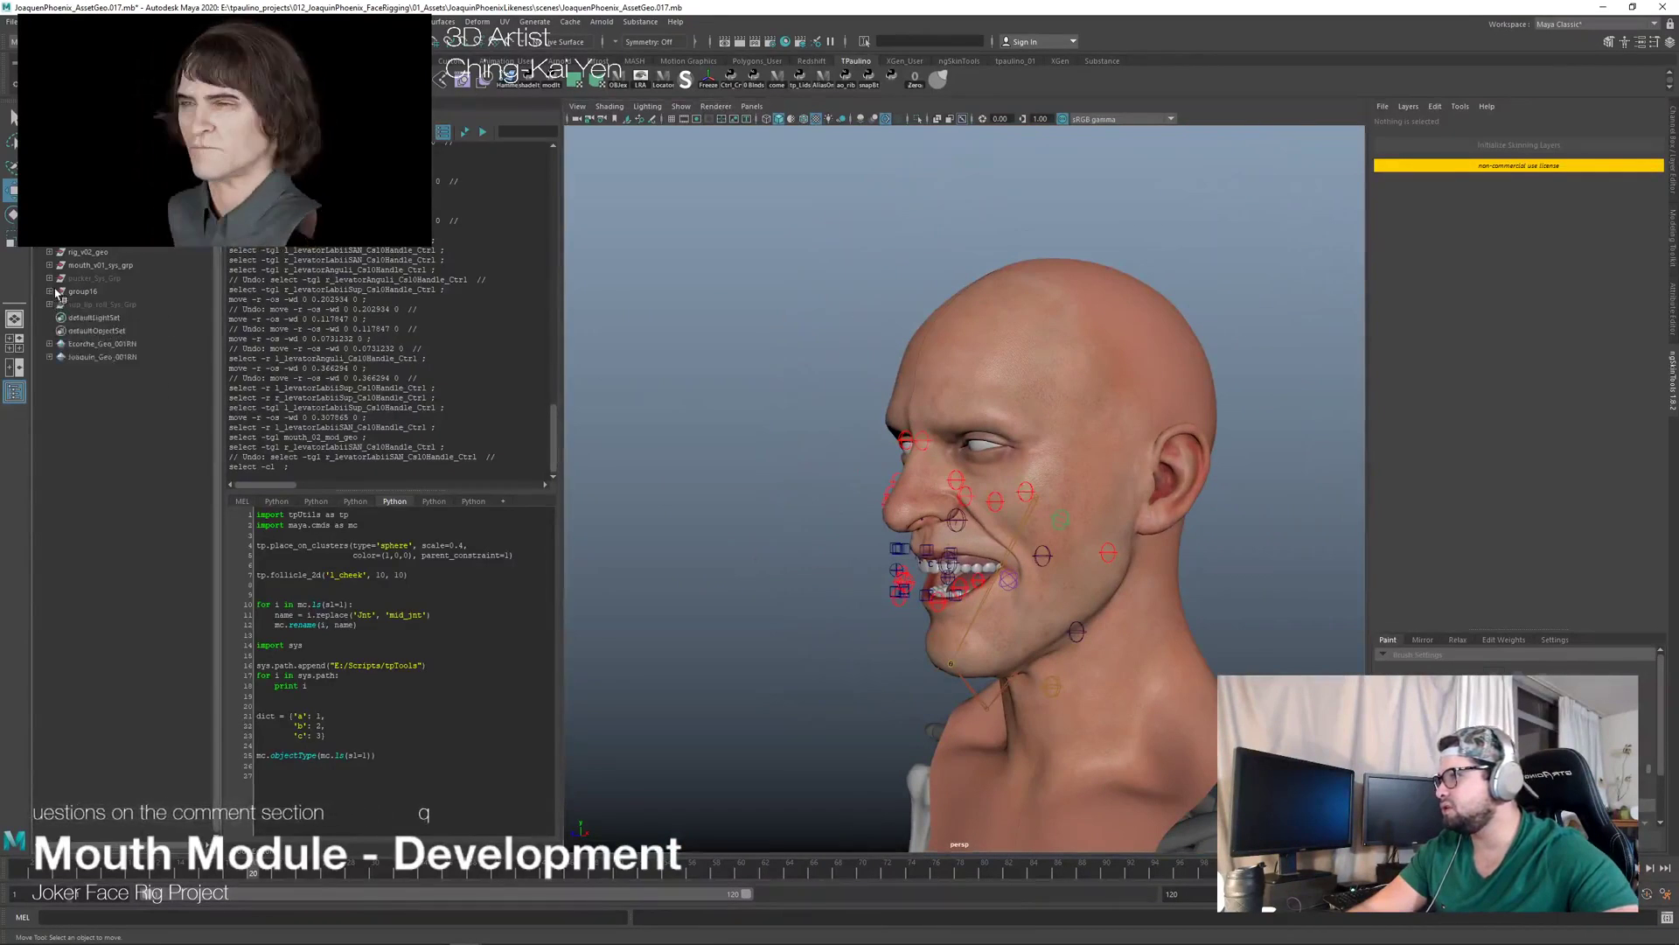
click(56, 292)
click(51, 292)
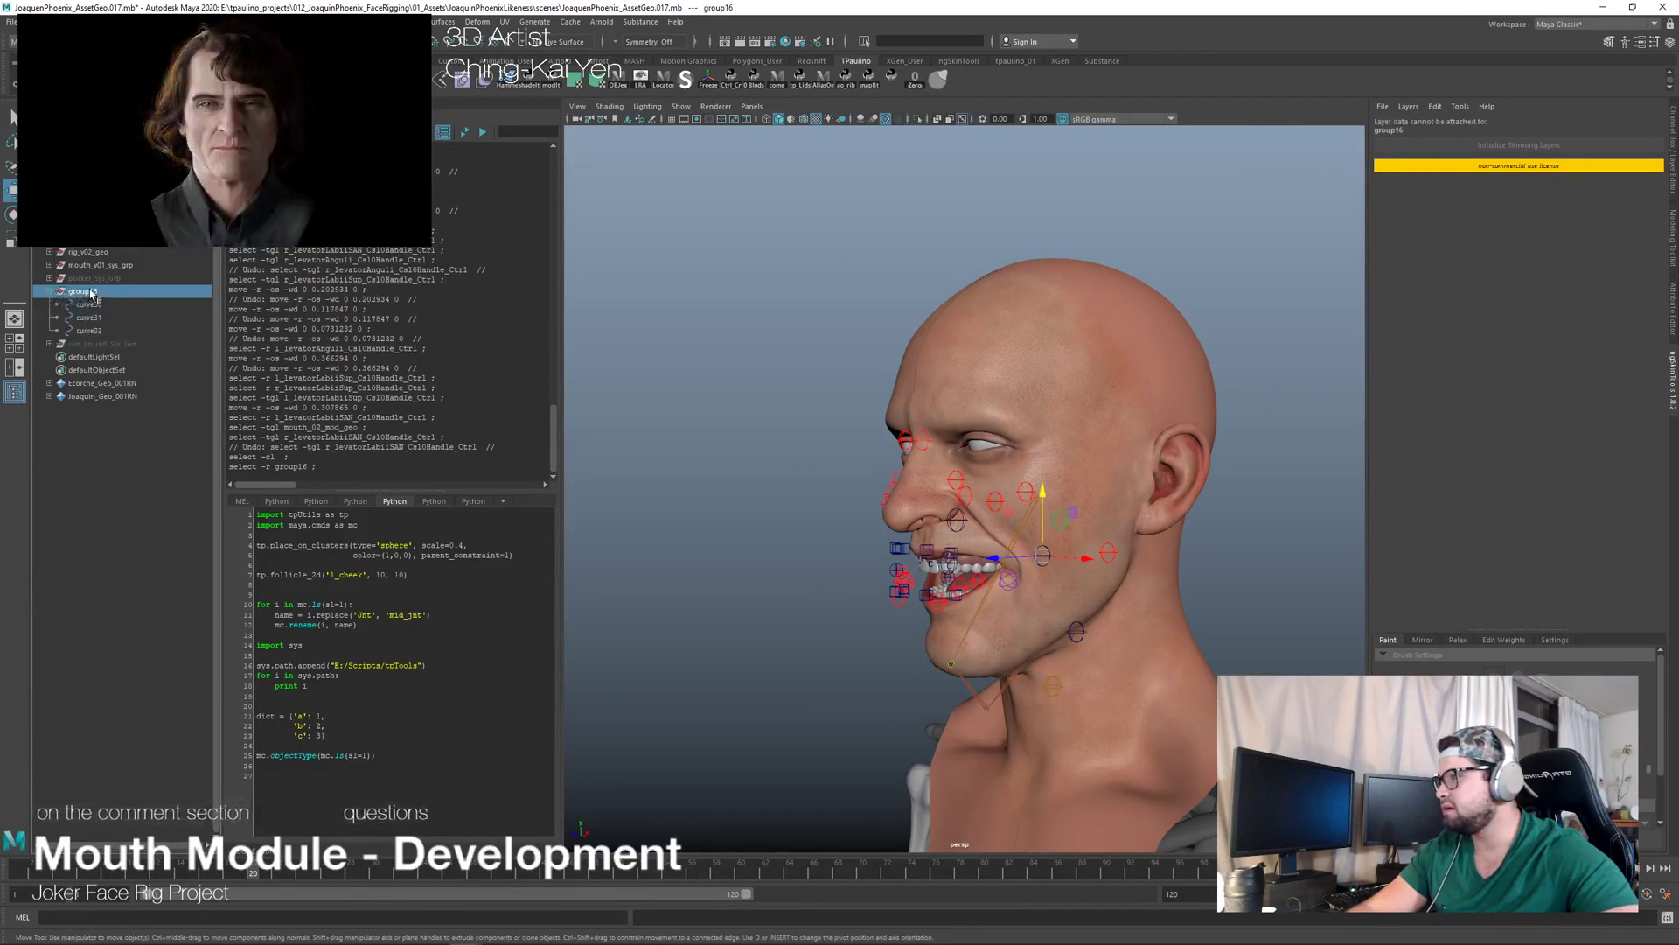
middle_drag(109, 292, 62, 297)
click(50, 291)
Step: Rename group16 as lipRoll_crv_bkup_grp
double_click(83, 291)
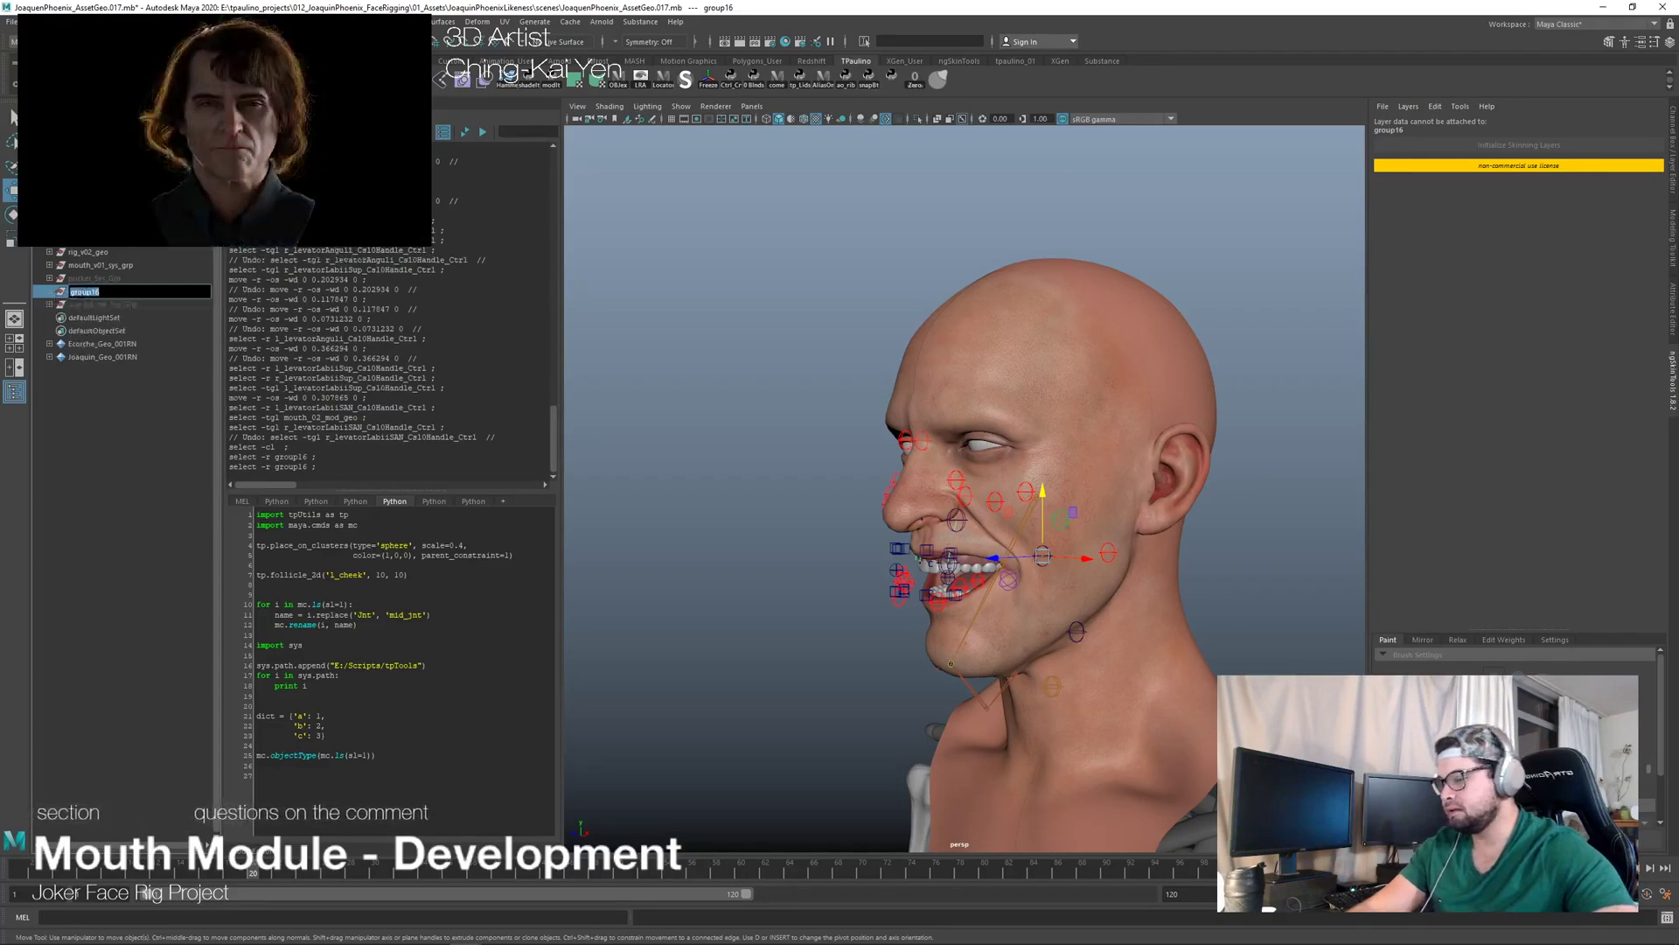
text(lipt)
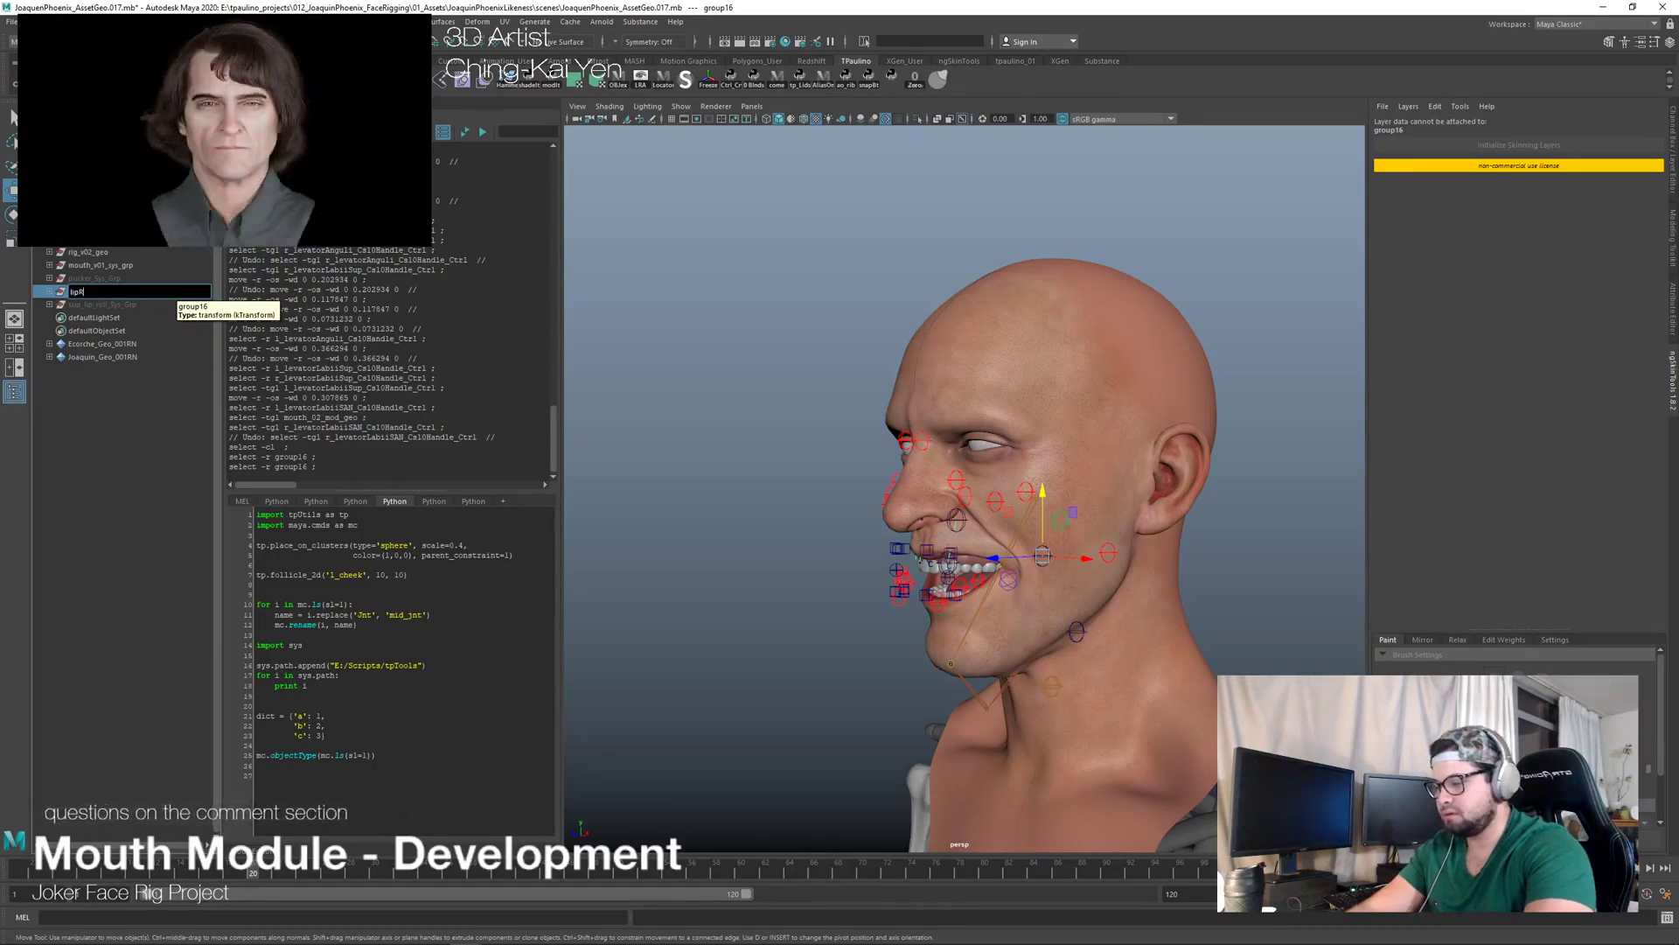
text(Roll_crv_bkup_grp)
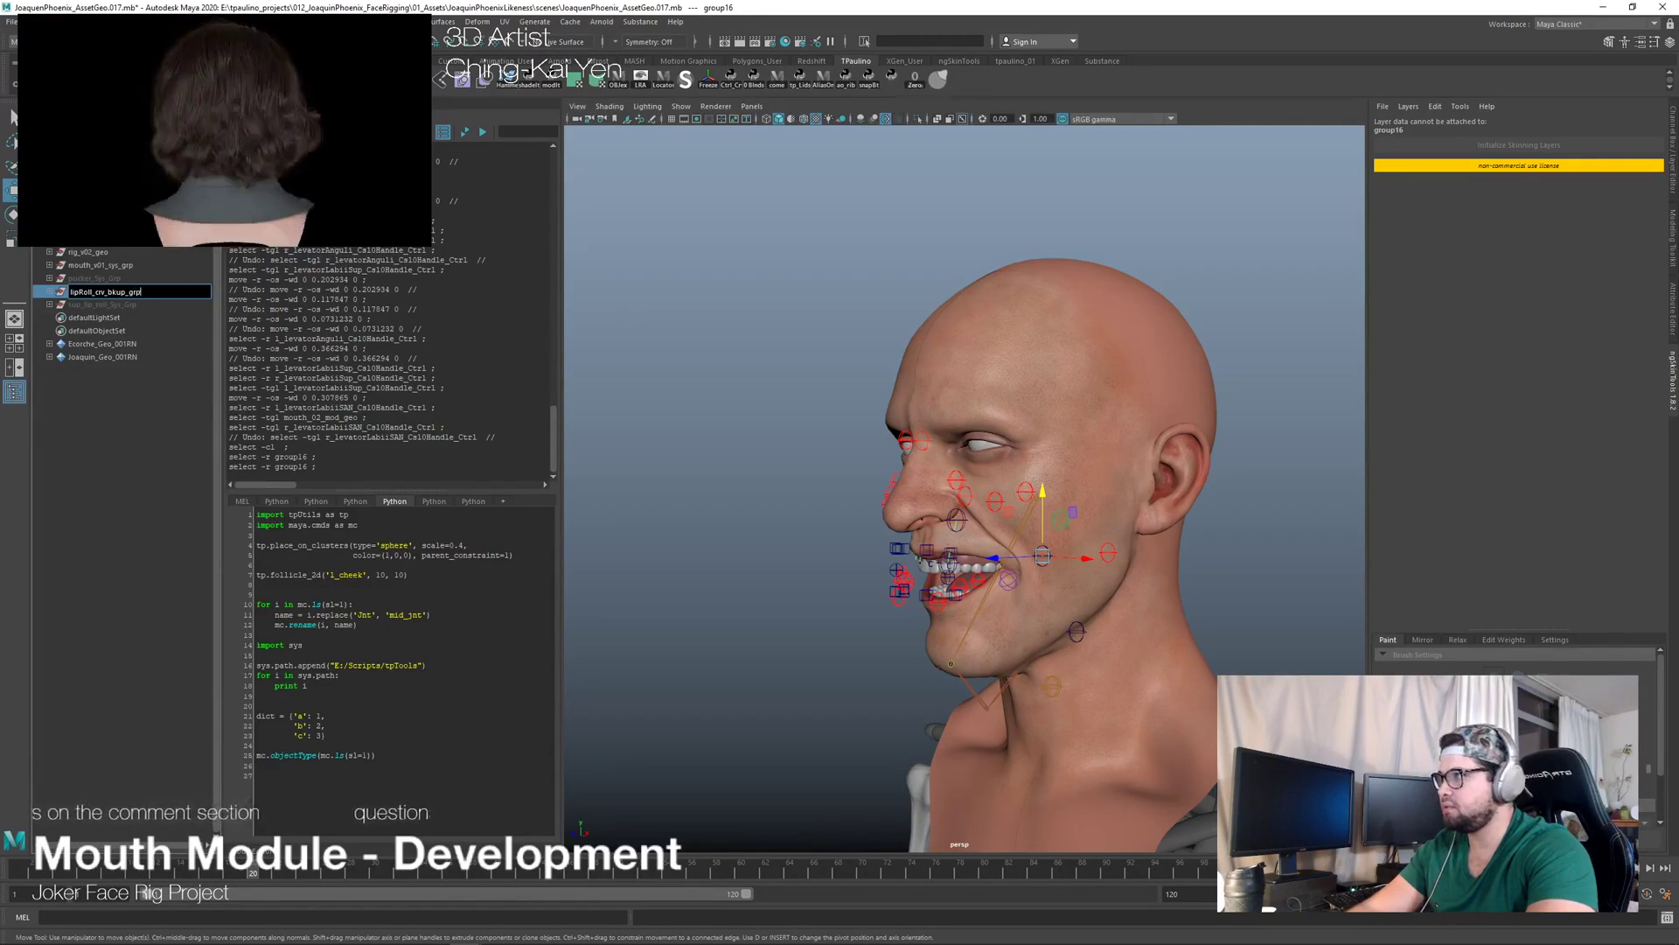
key(Return)
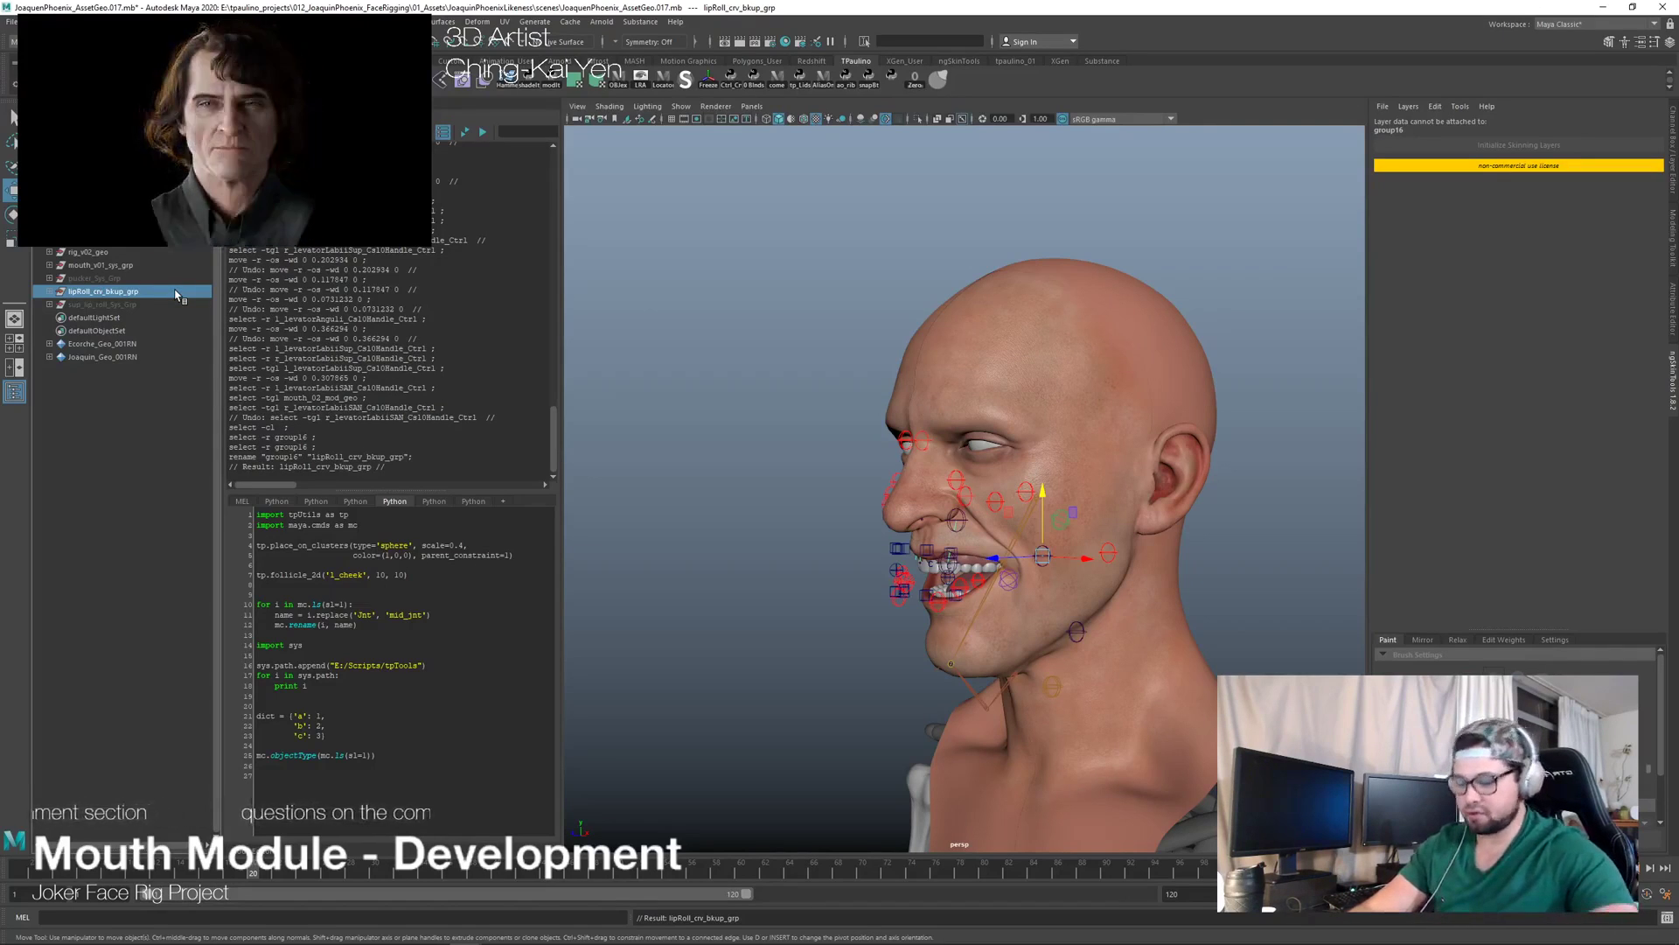
Step: View the face from the front and examine the subgroups of the upper lip roll system, including sup_lip_roll_Loft_Crv_Grp
alt+drag(710, 426, 971, 412)
alt+right_drag(971, 411, 1087, 245)
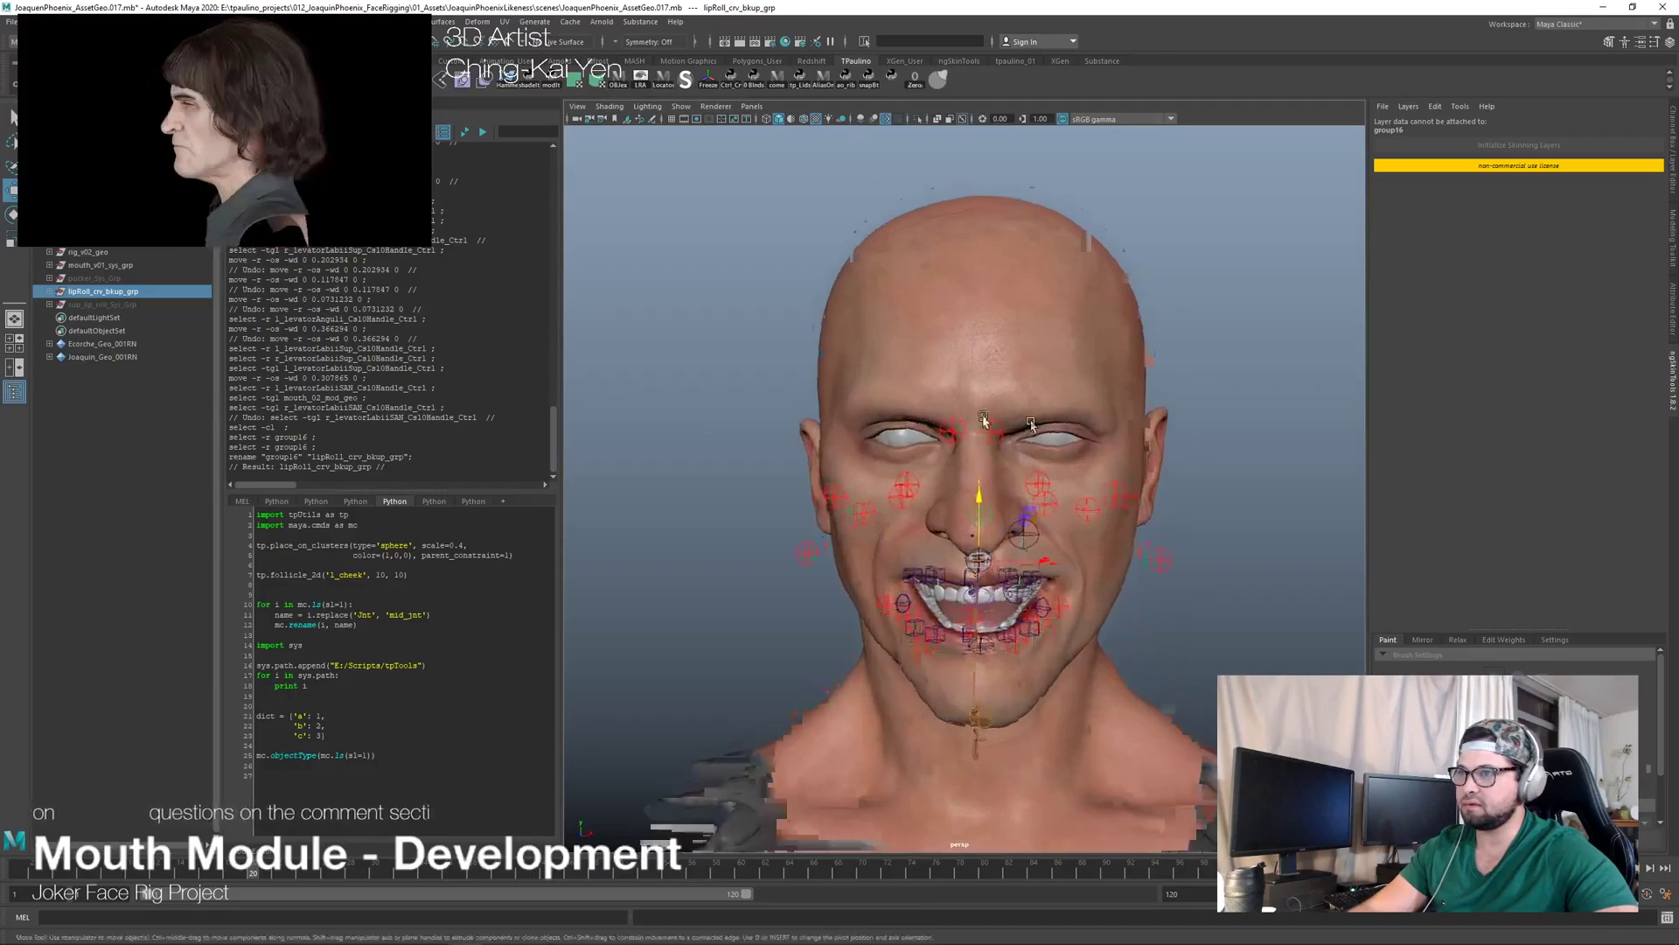
click(49, 291)
click(49, 304)
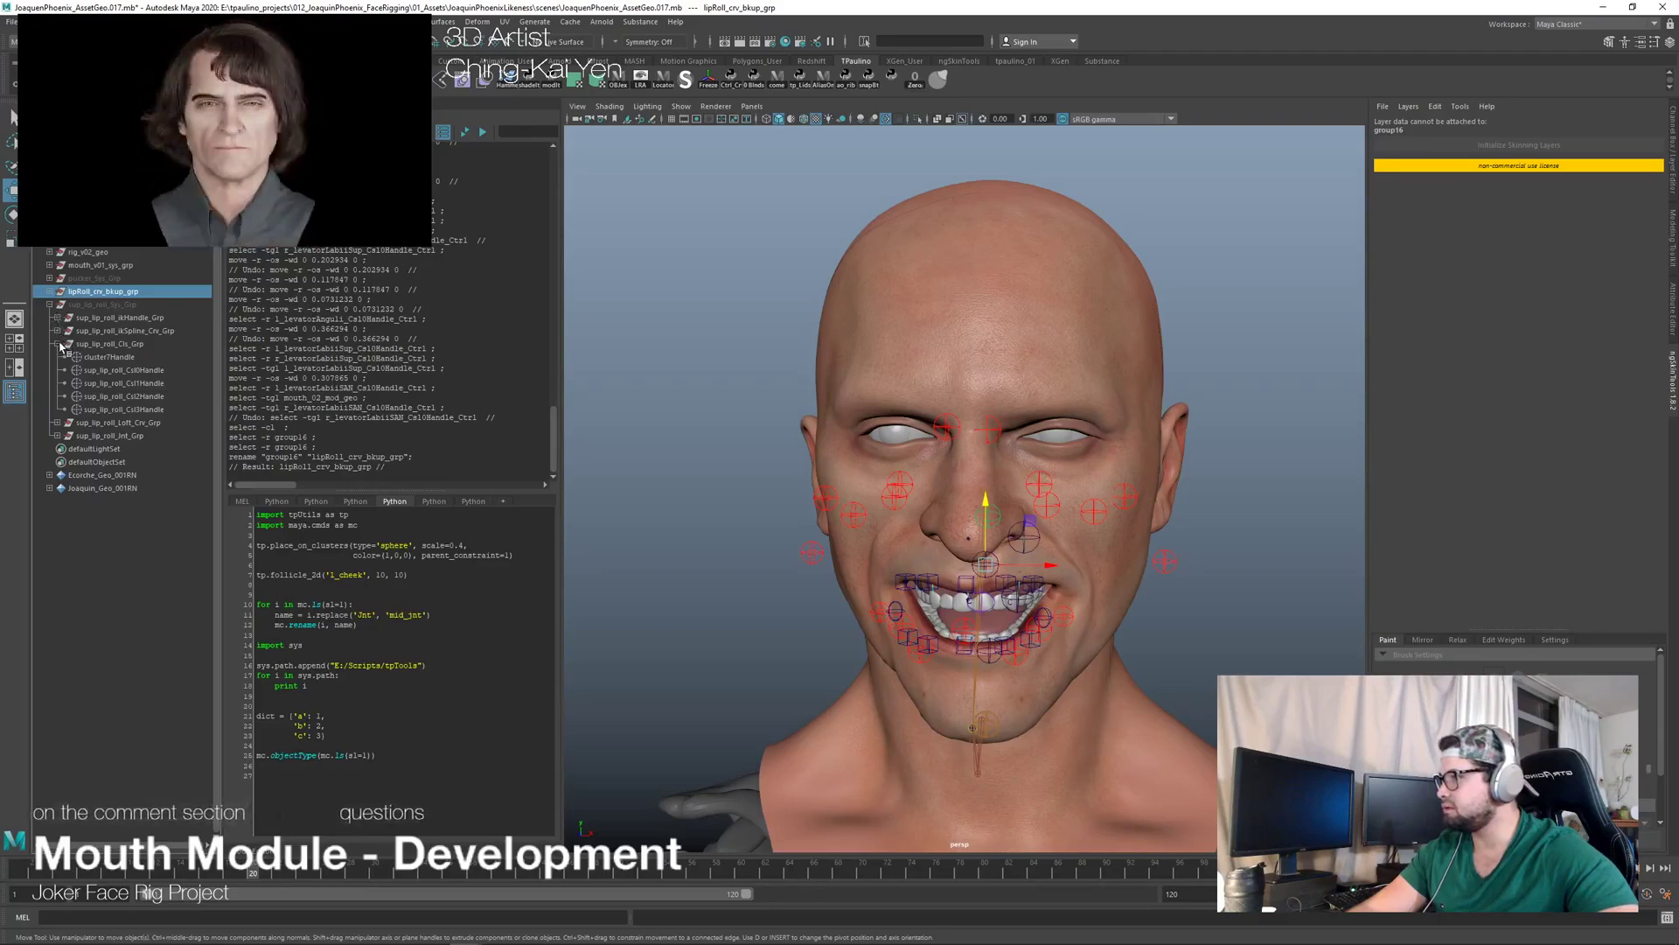
click(58, 345)
click(144, 358)
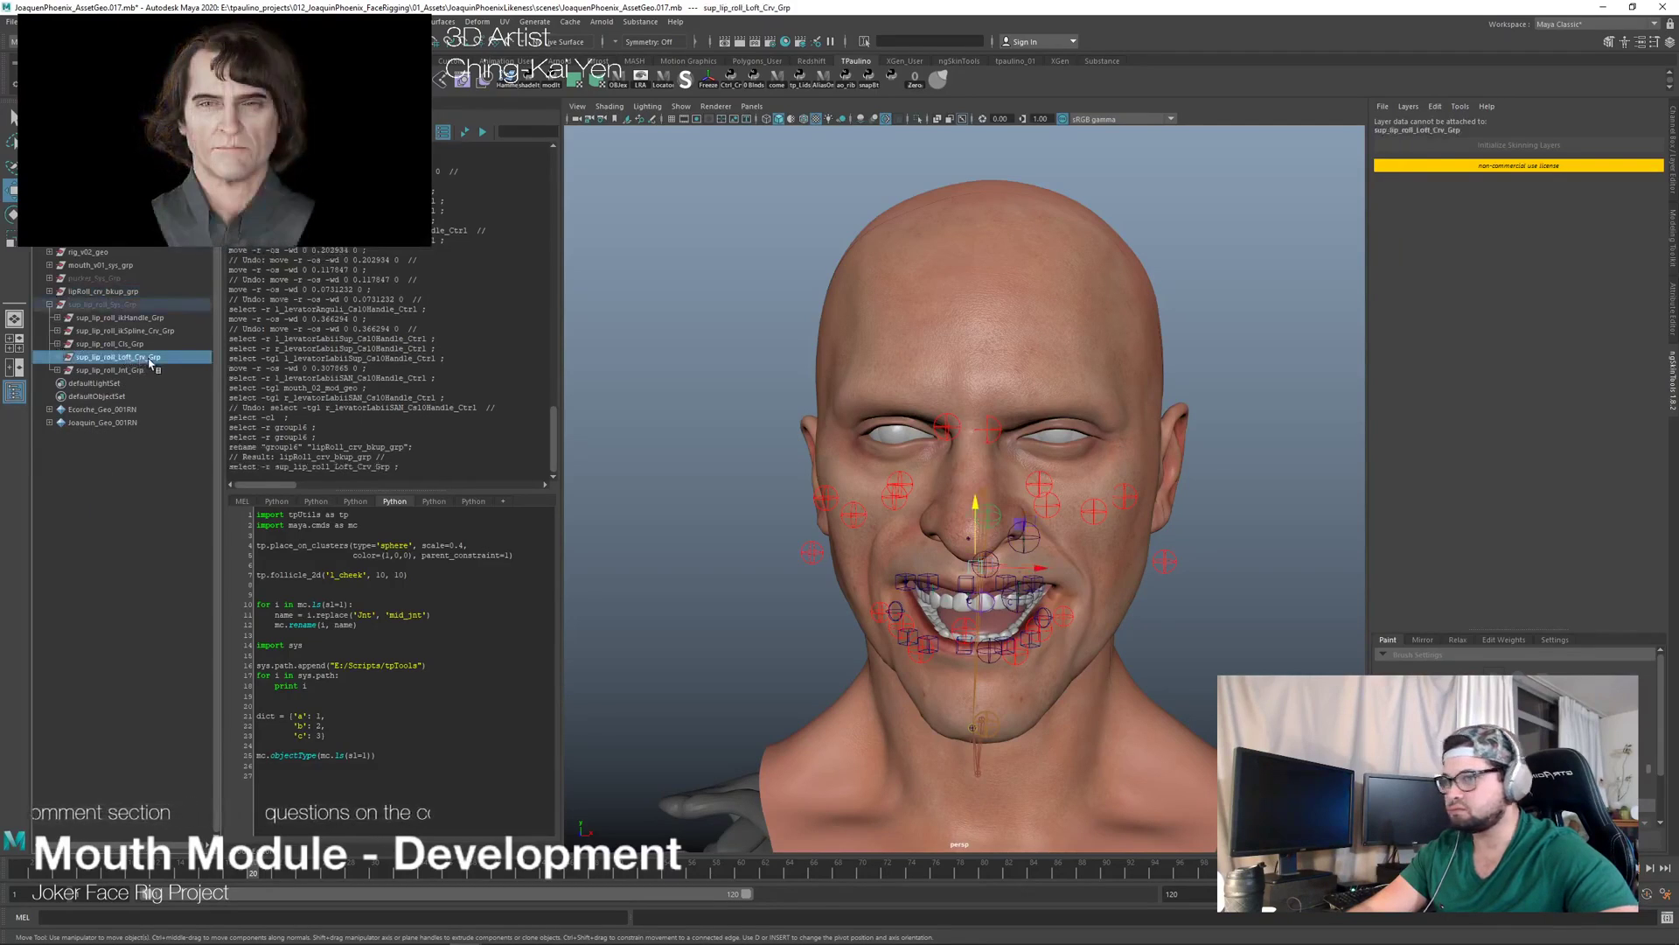
click(48, 304)
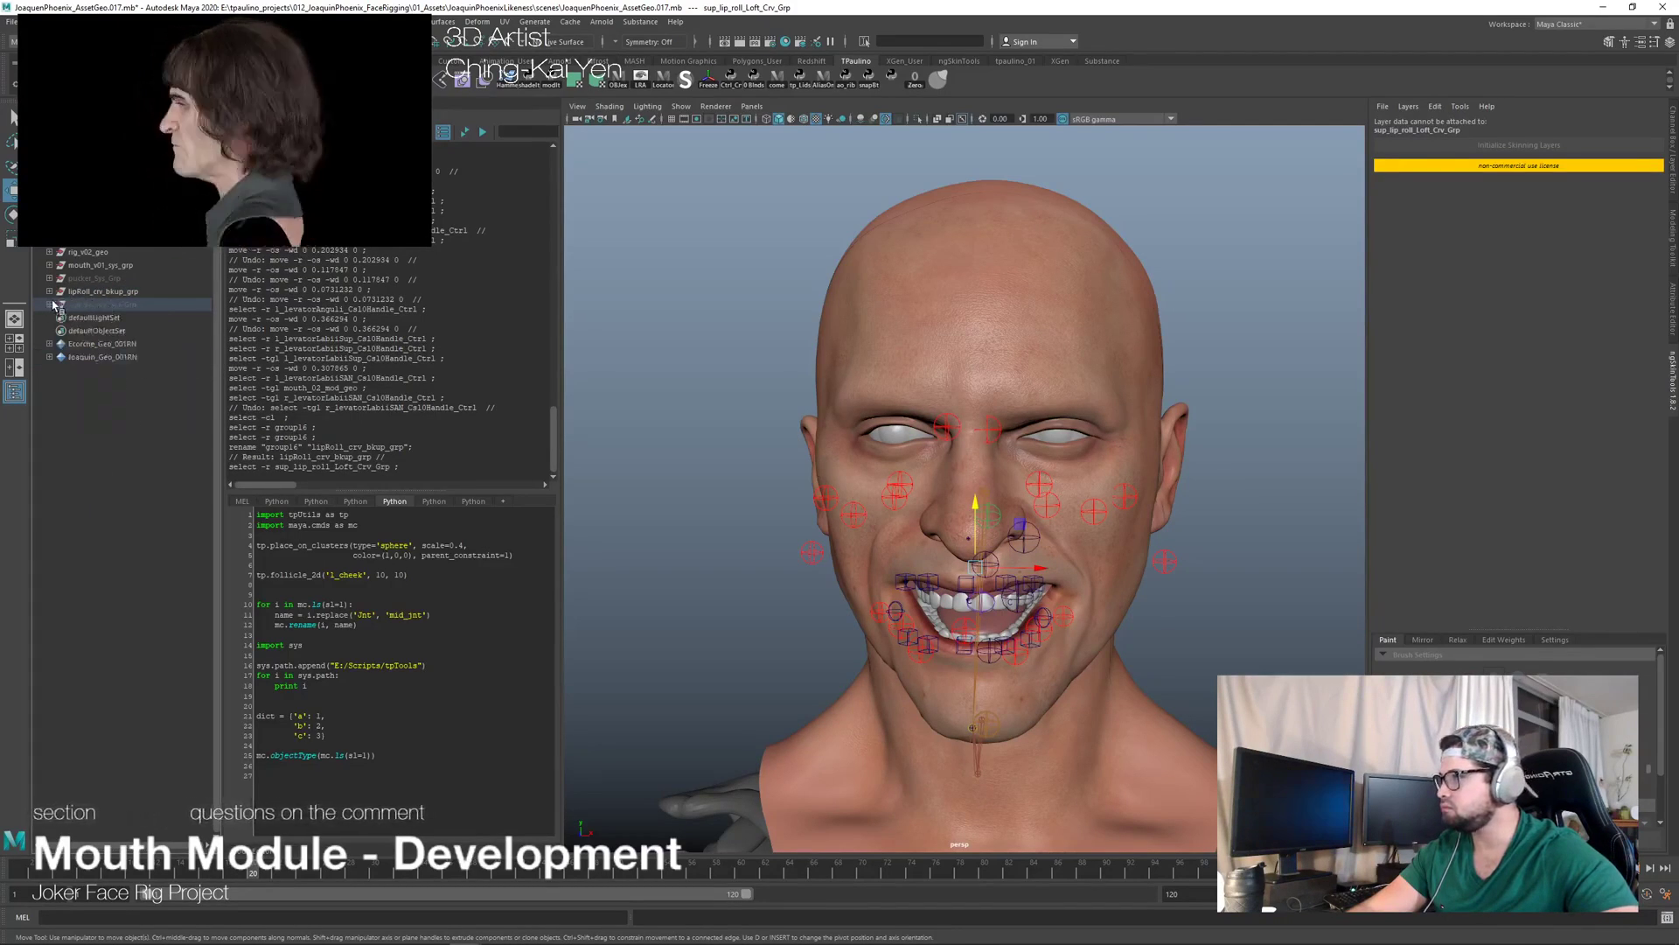
Step: Look through the contents of mouth_v01_sys_grp and the pucker system group in the scene hierarchy
click(78, 293)
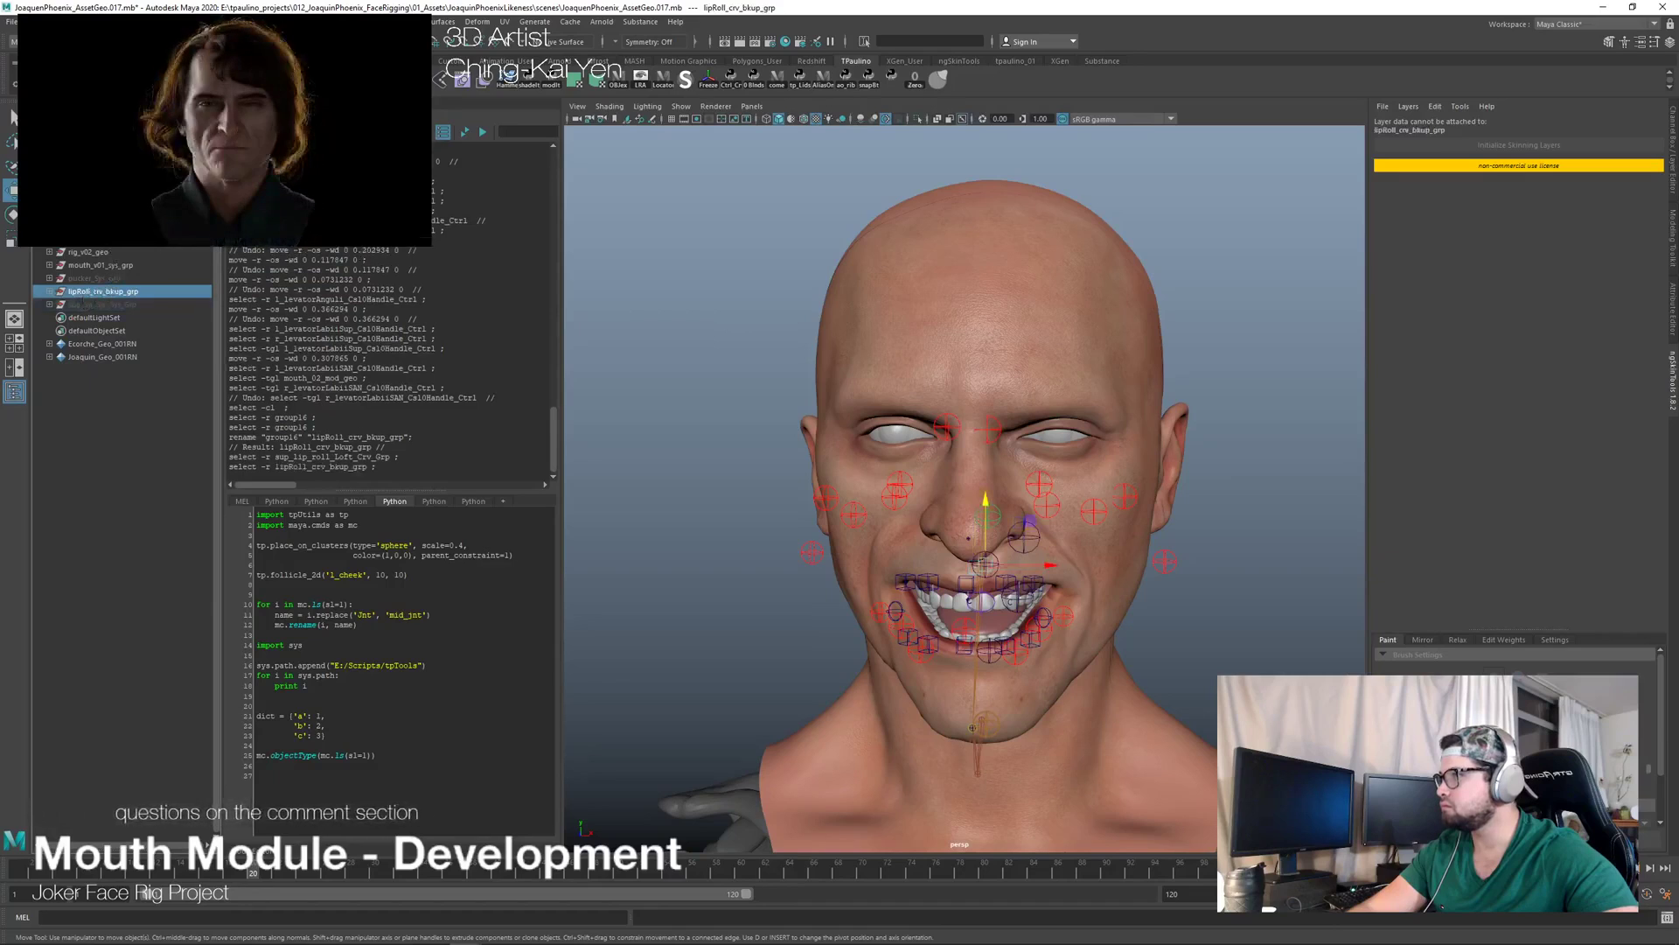
click(138, 266)
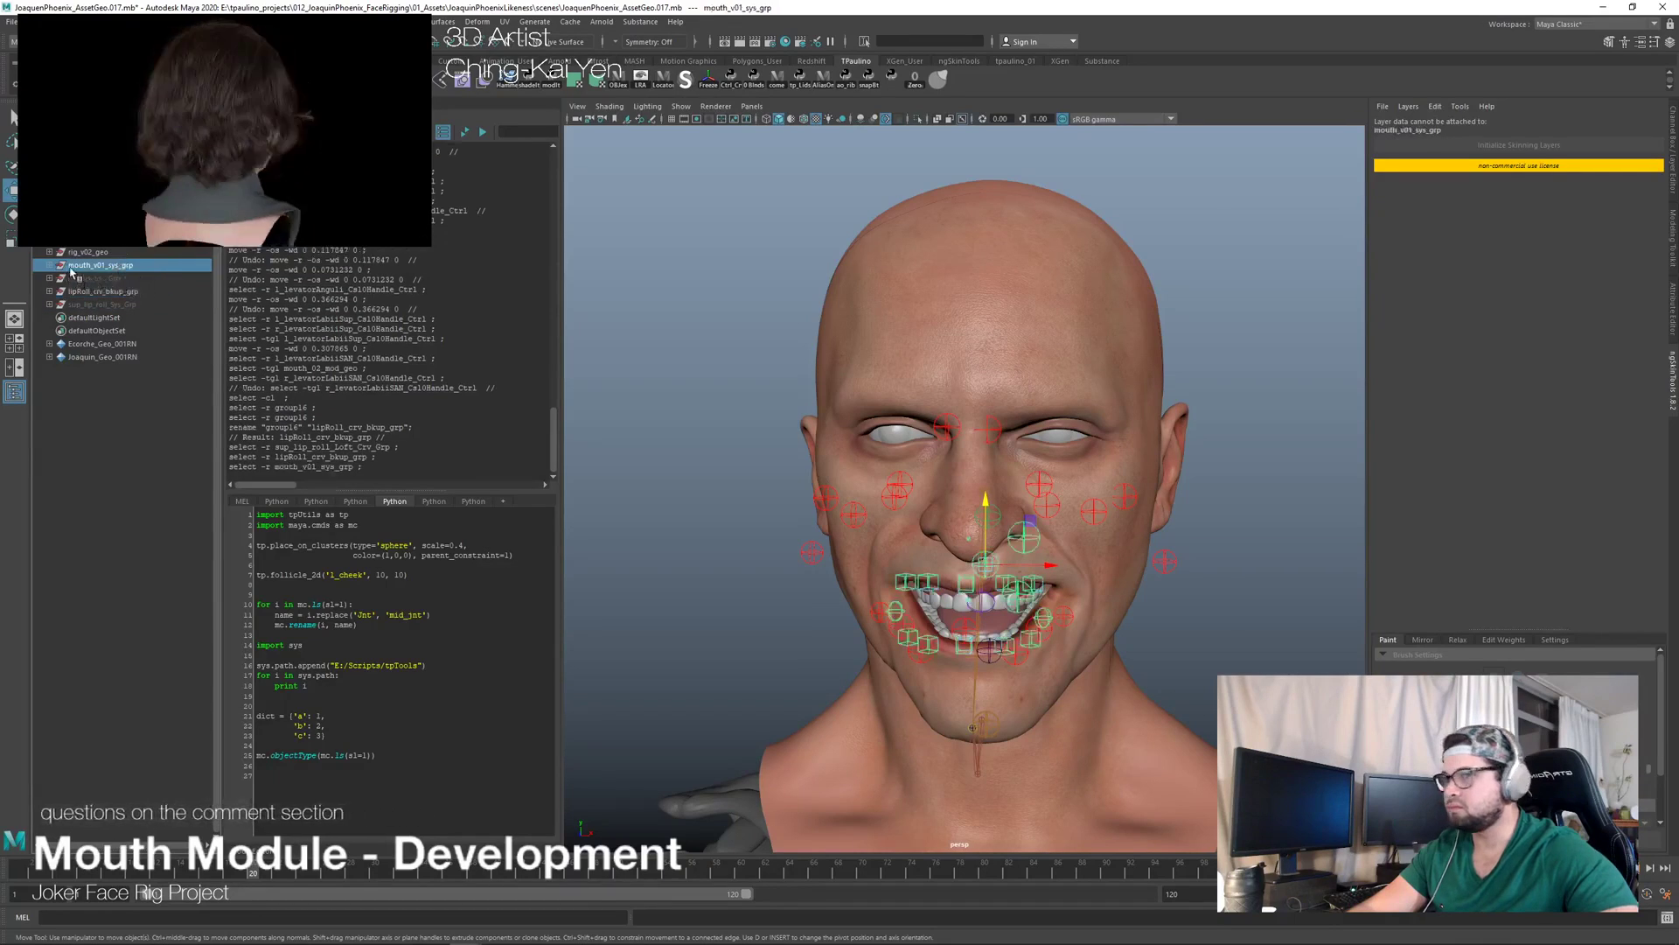
click(49, 280)
click(49, 279)
click(49, 266)
click(49, 266)
Step: Reorder lipRoll_crv_bkup_grp so it sits above pucker_Sys_Grp, and select mouth_v01_sys_grp
click(87, 292)
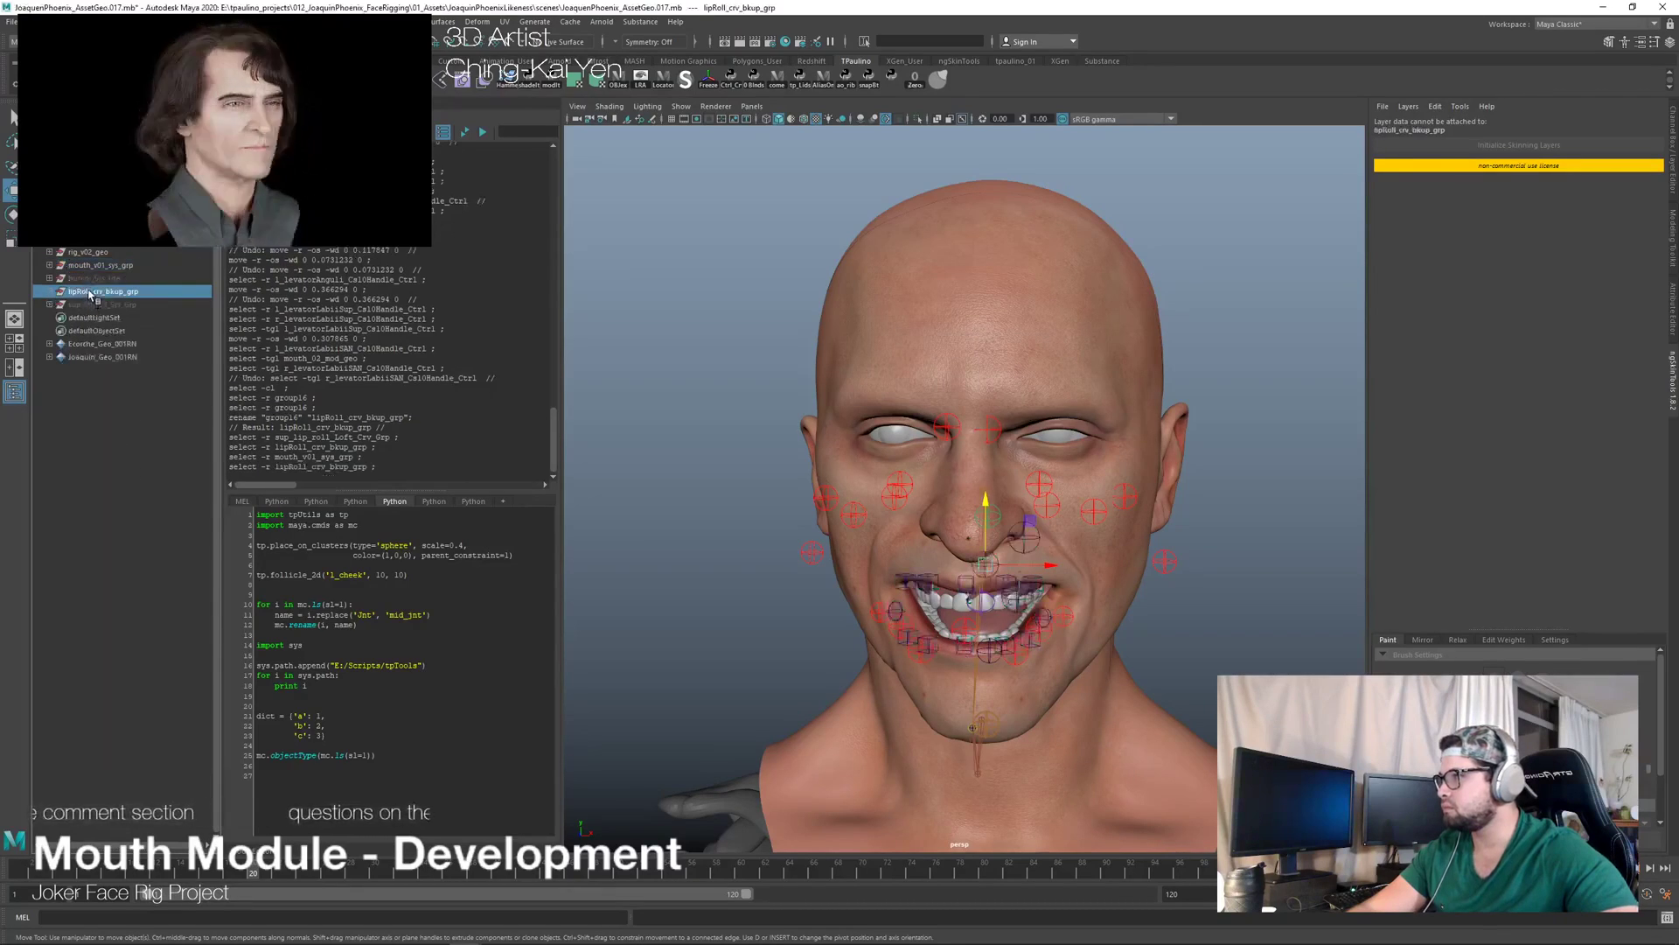
drag(90, 292, 93, 280)
click(93, 291)
click(95, 292)
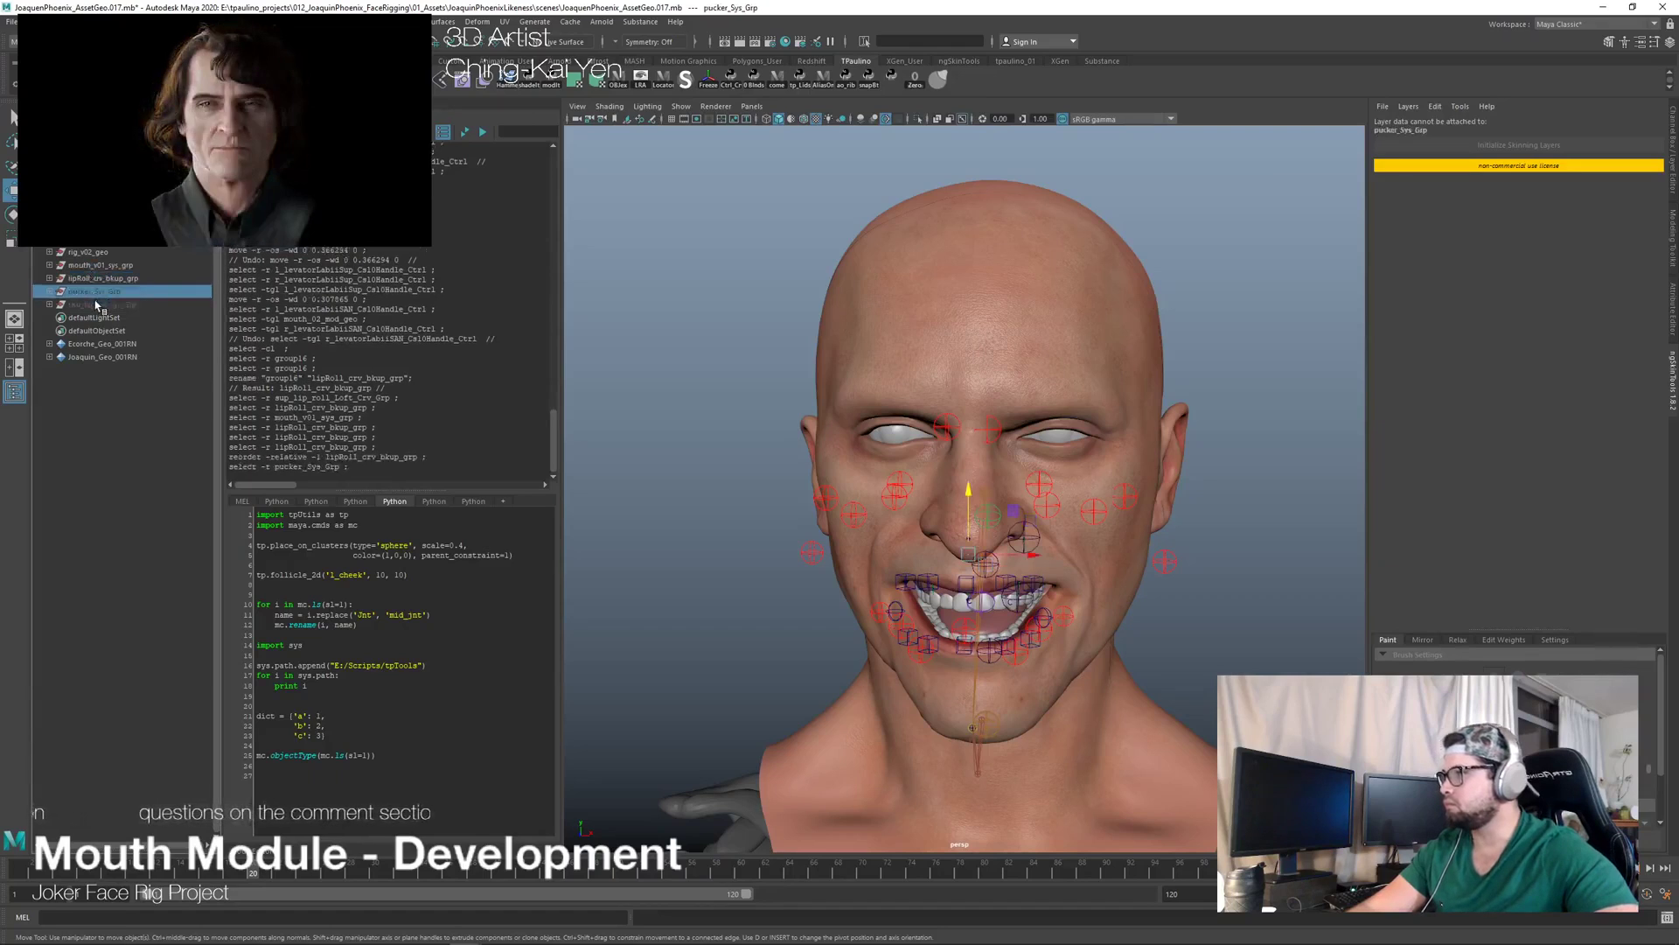
click(98, 265)
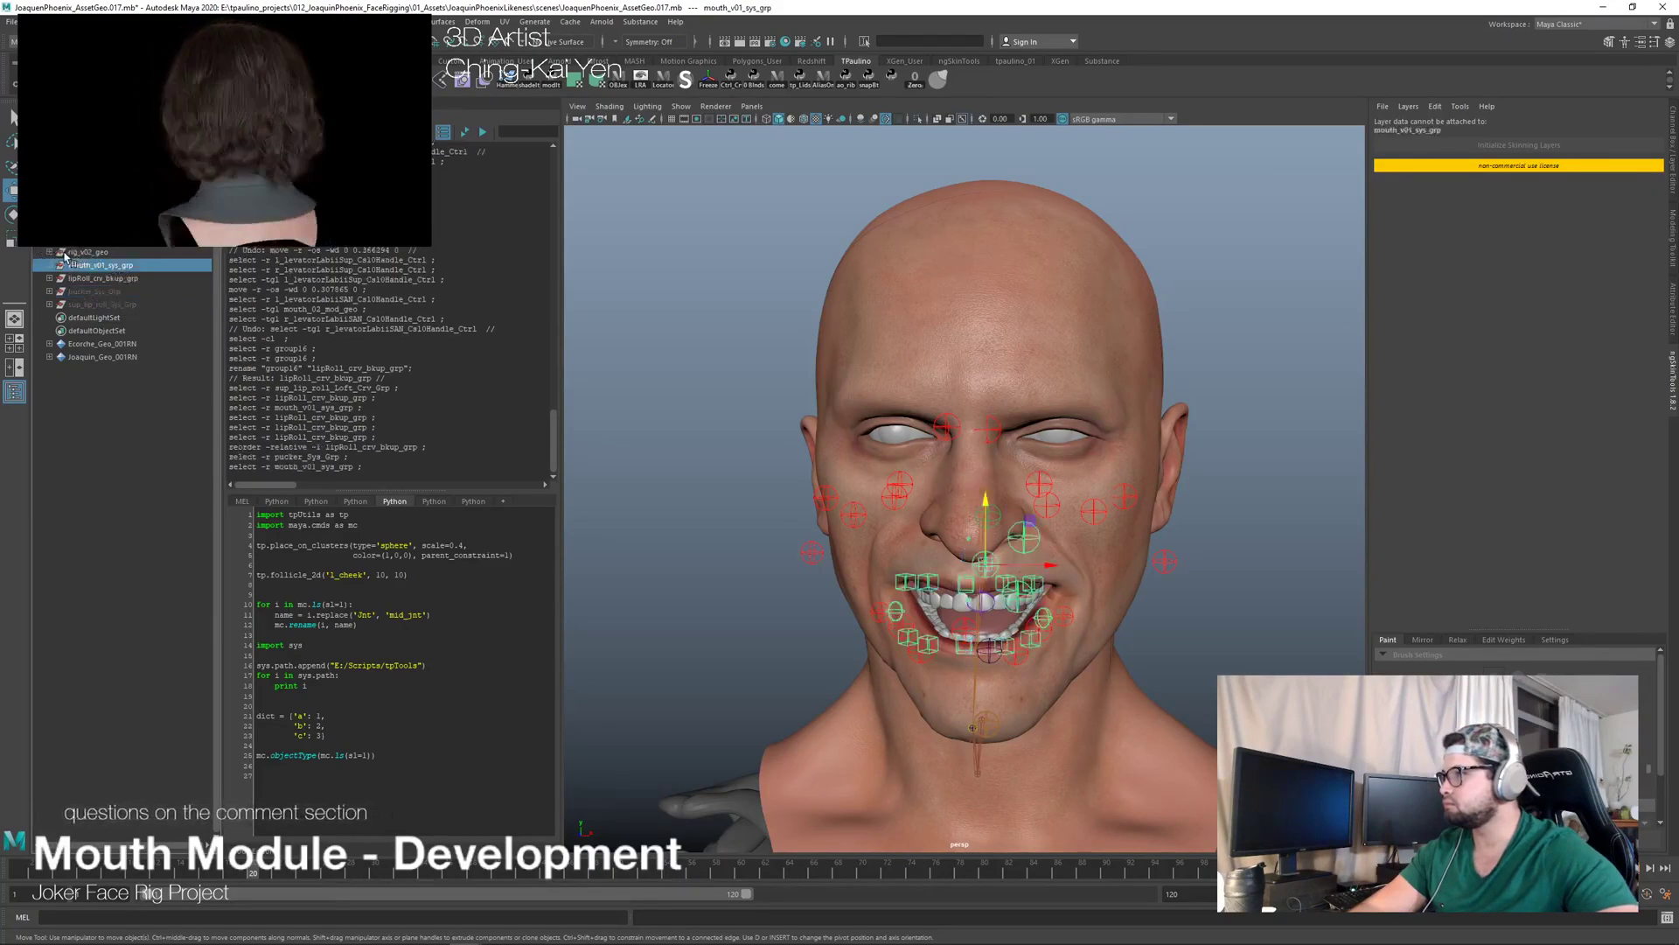
Step: Reorder rig_v02_geo three places higher in the scene hierarchy, and select rig_sys_grp followed by Geo_Grp
click(90, 252)
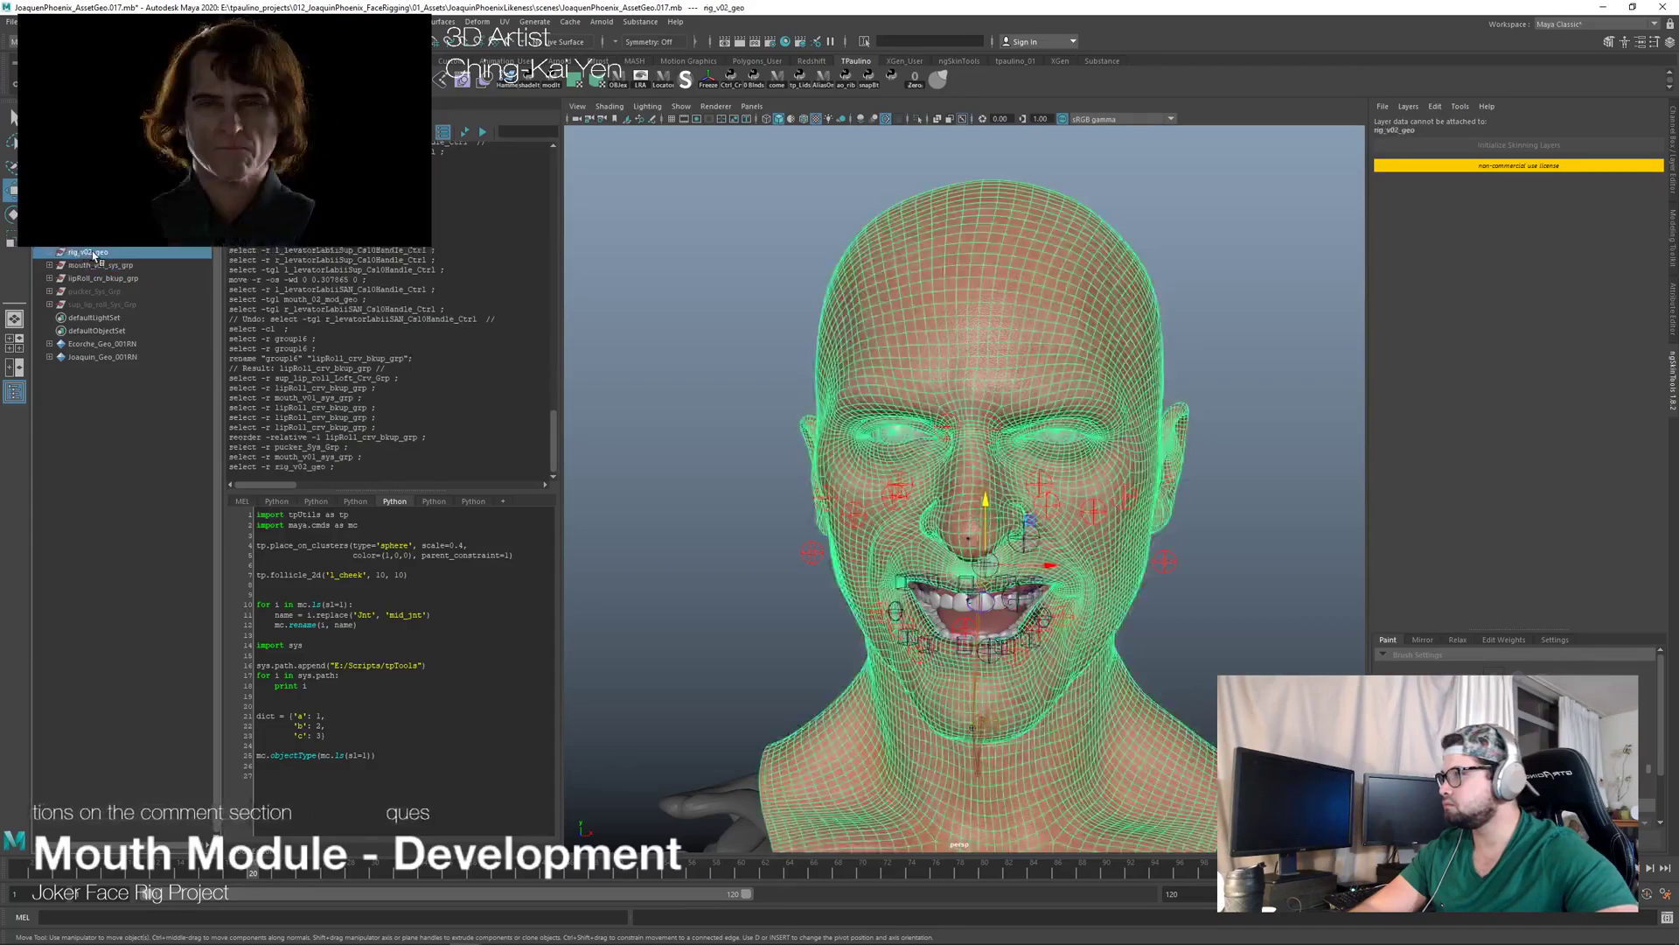
drag(90, 253, 91, 214)
click(91, 228)
click(92, 203)
Step: Clear the selection and switch the viewport background to solid black with the face seen from a three-quarter angle
alt+drag(696, 381, 1089, 359)
click(1294, 380)
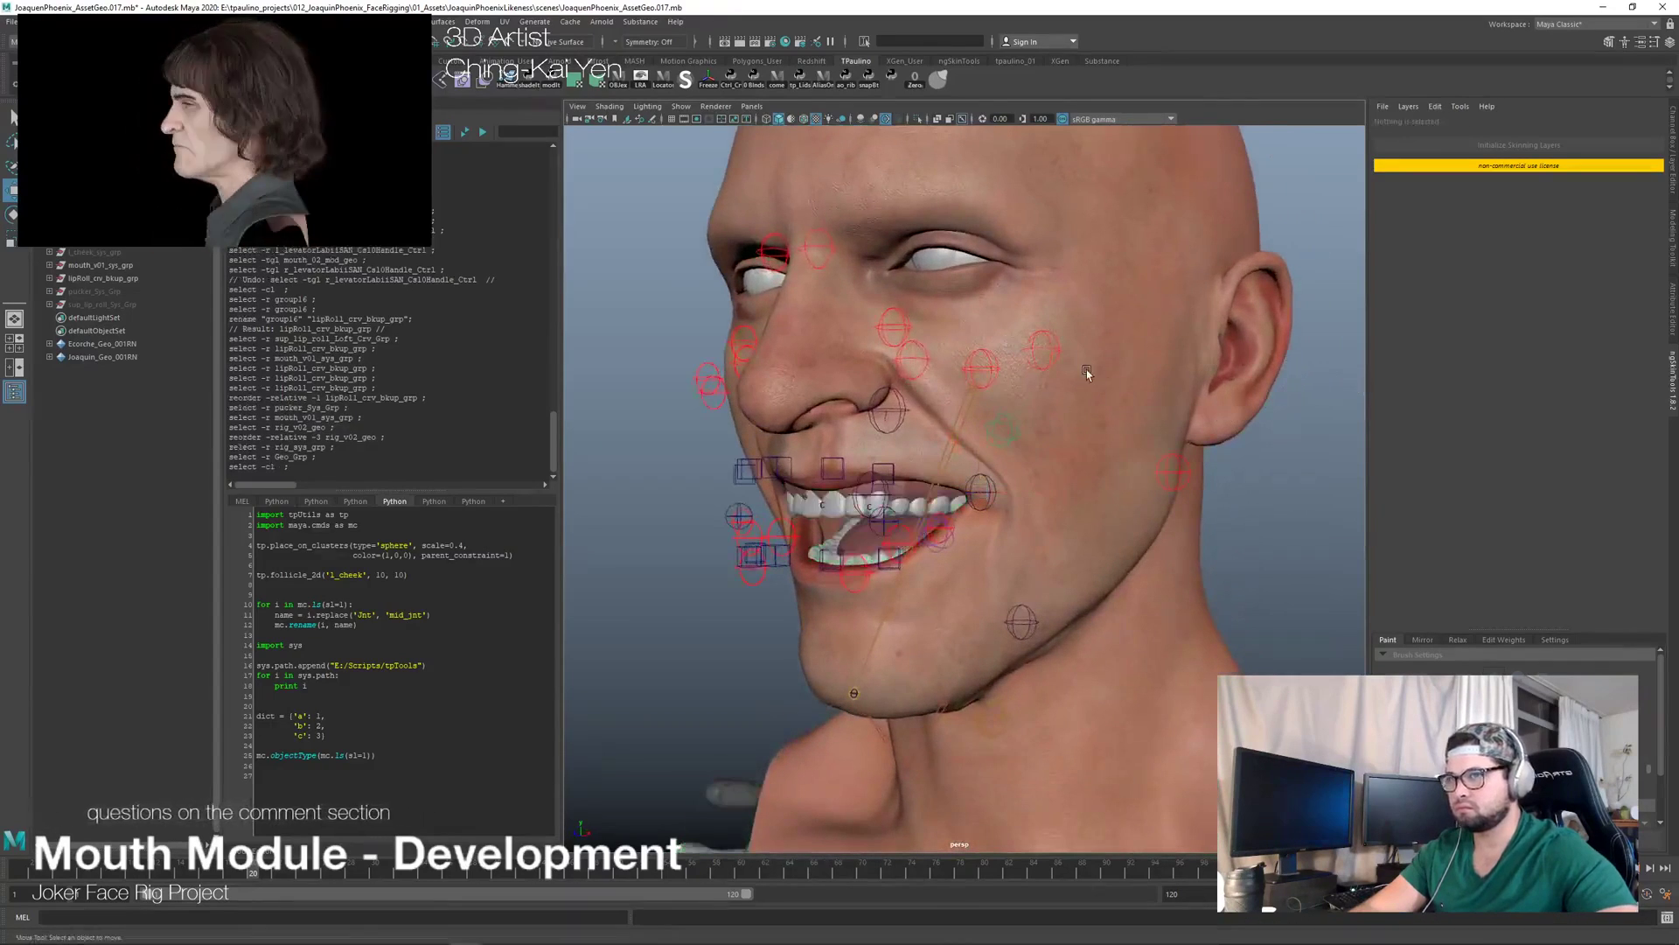
key(alt+b)
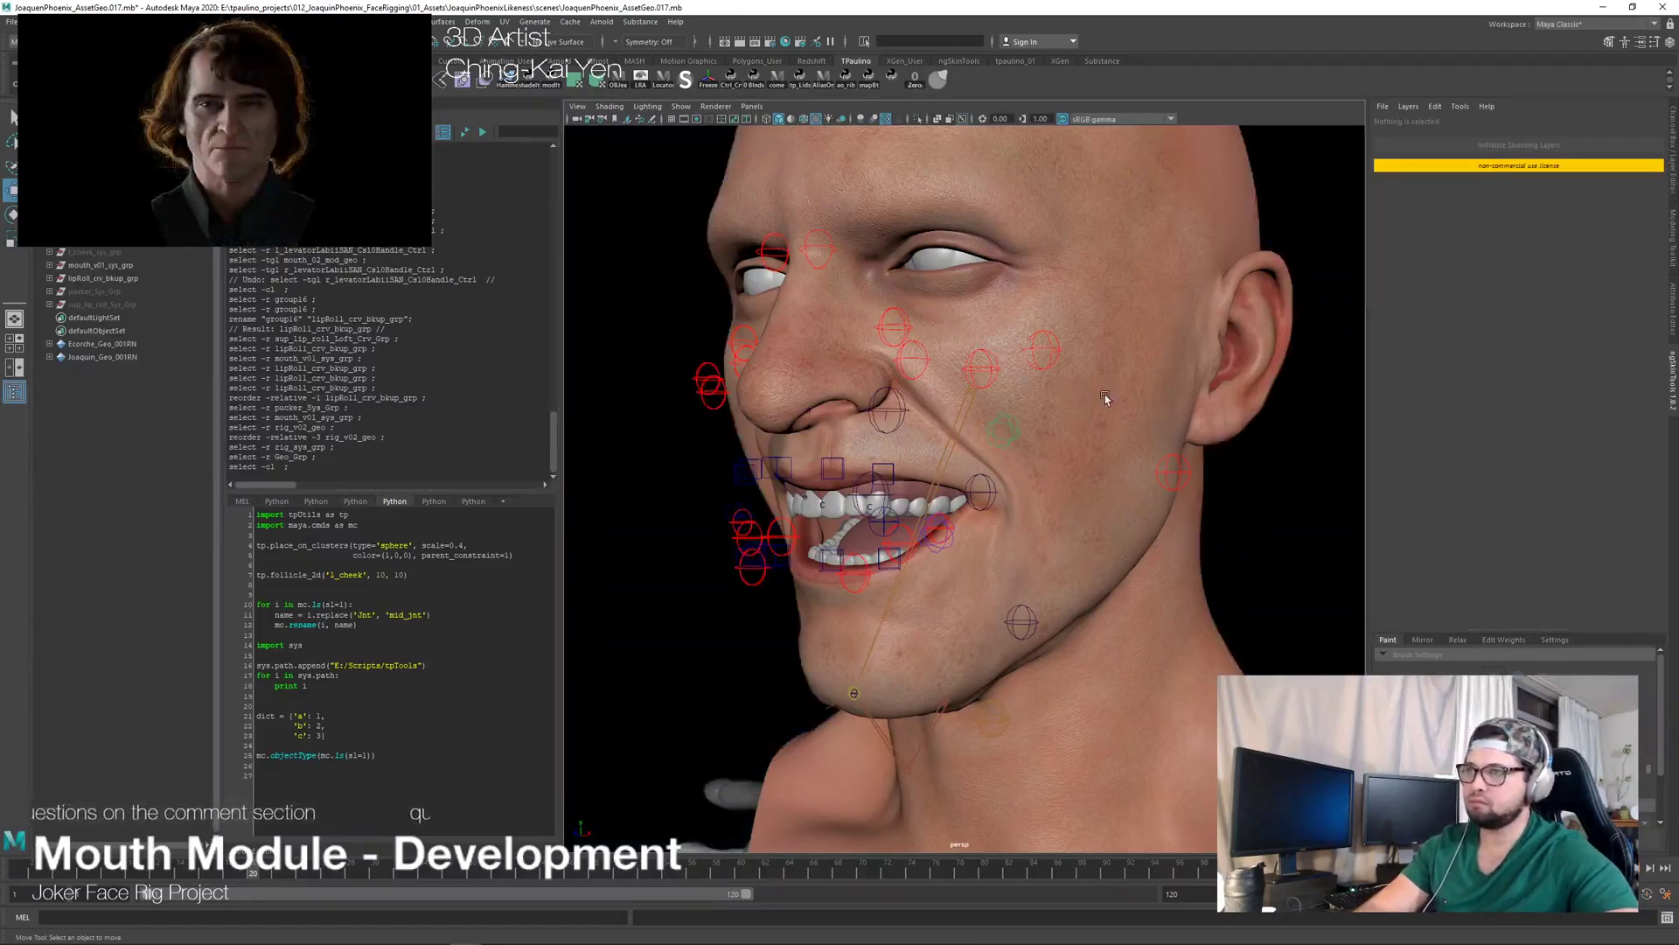
Step: Set a key on the left and right levatorLabiiSAN and levatorLabiiSup controls together at the current frame
alt+drag(929, 369, 1060, 468)
alt+drag(858, 566, 914, 369)
click(910, 366)
shift+click(860, 360)
shift+click(793, 448)
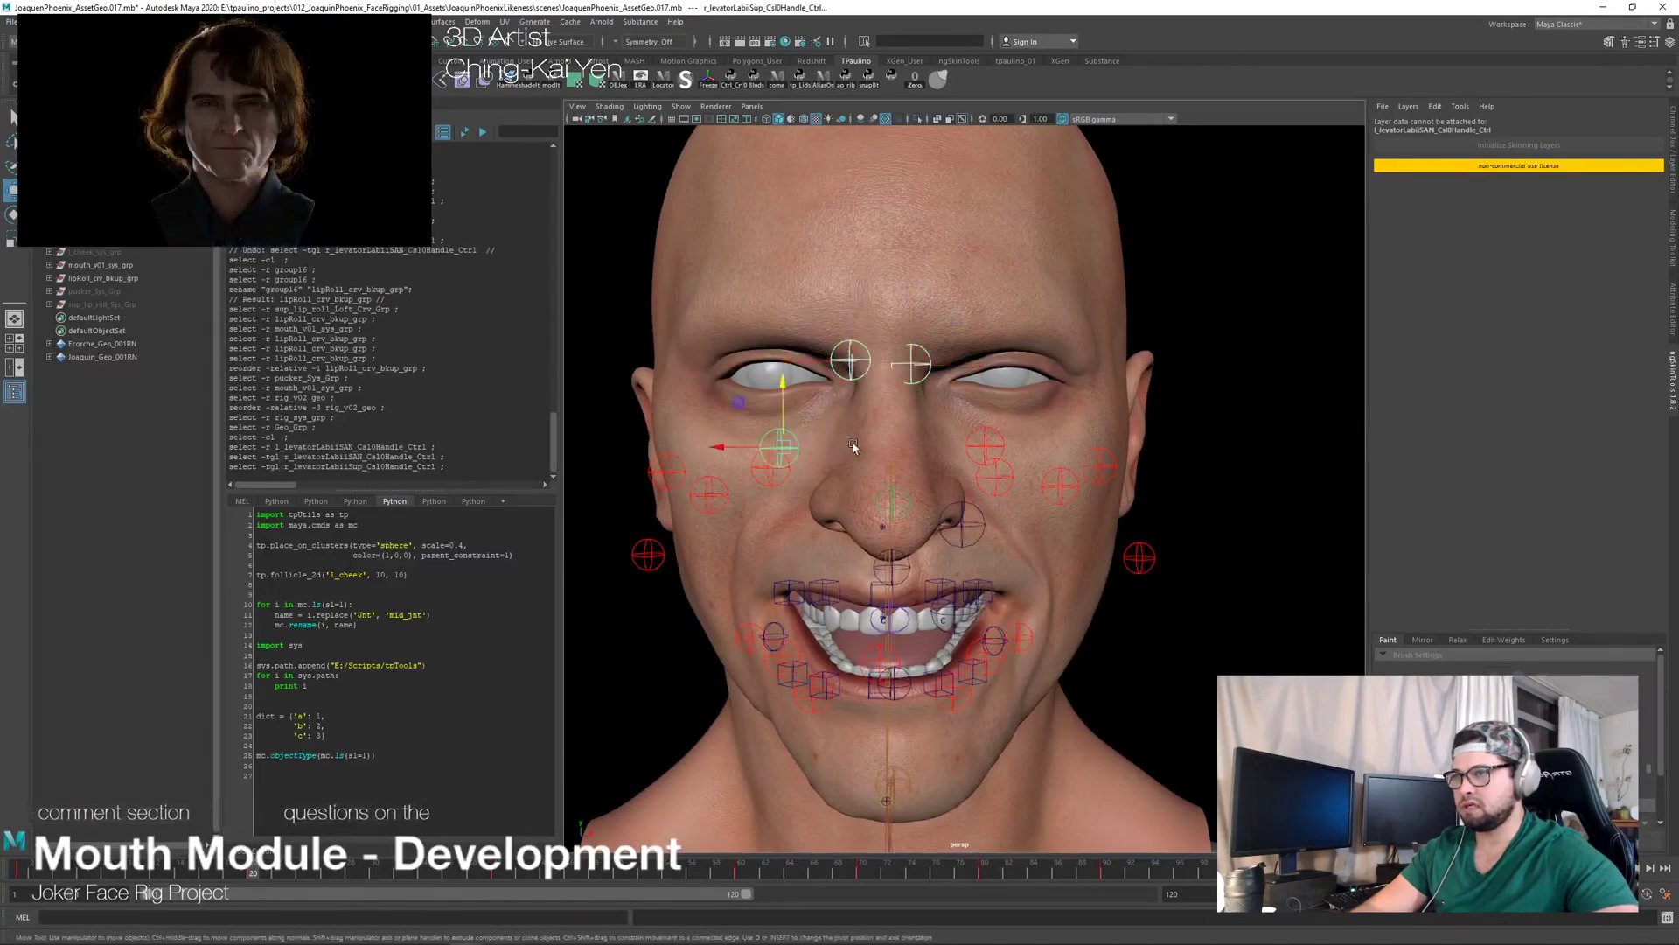
shift+click(984, 449)
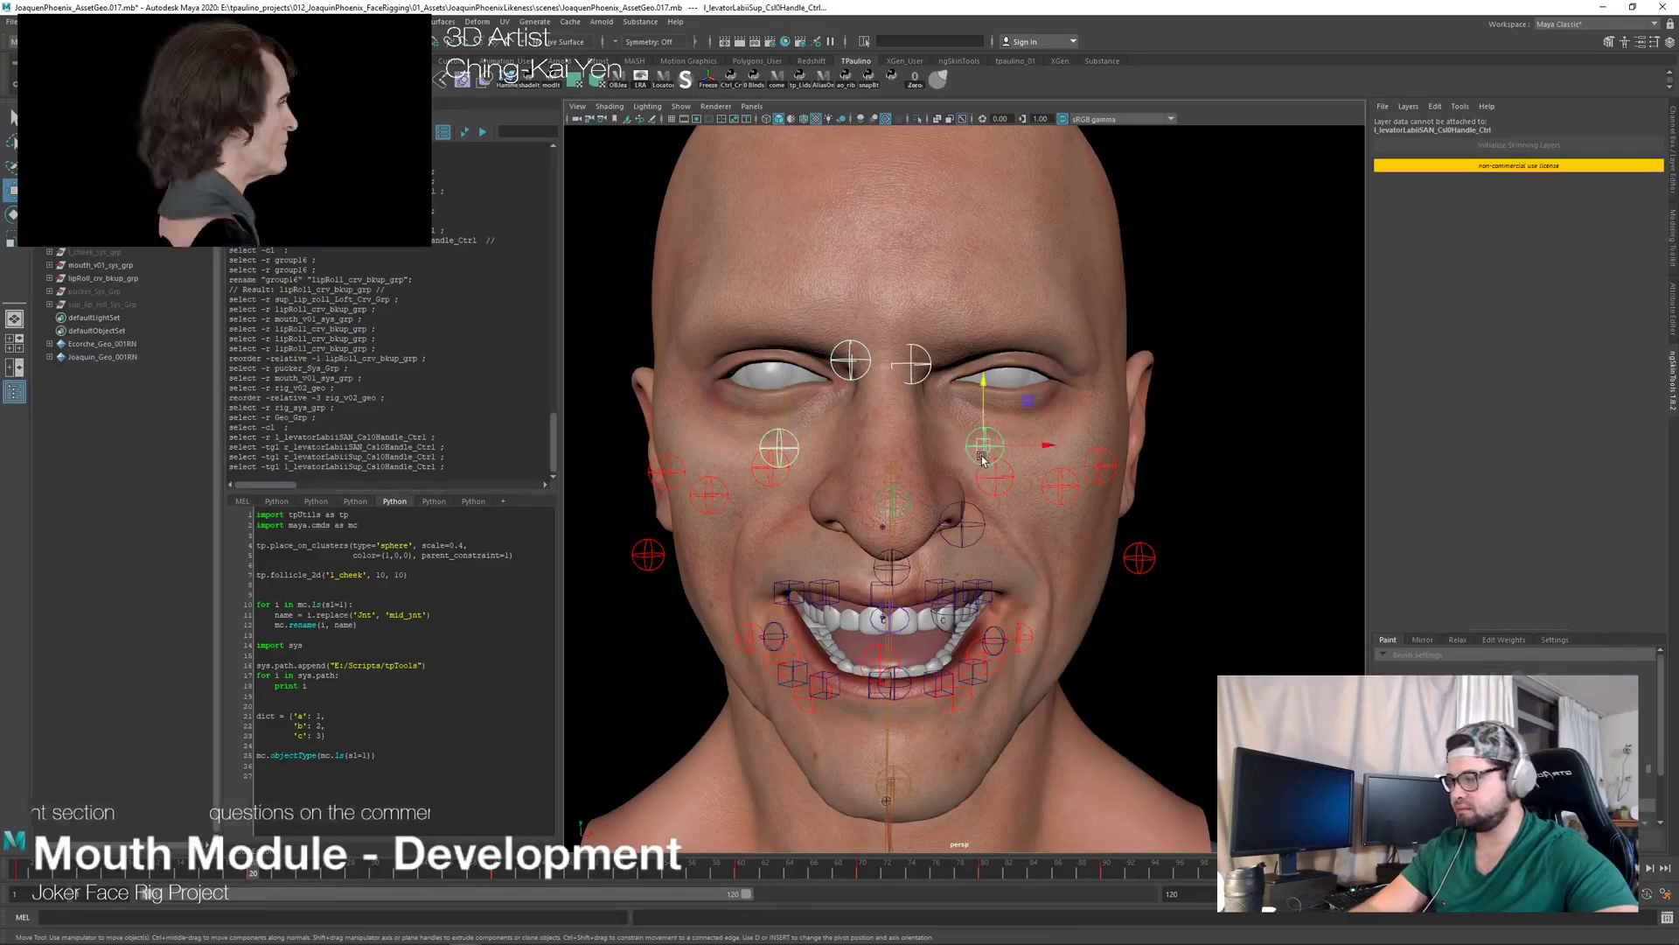
key(s)
Step: Clear the selection and scrub through the facial animation from a three-quarter view, stopping at frame 40
alt+drag(983, 459, 665, 647)
click(644, 677)
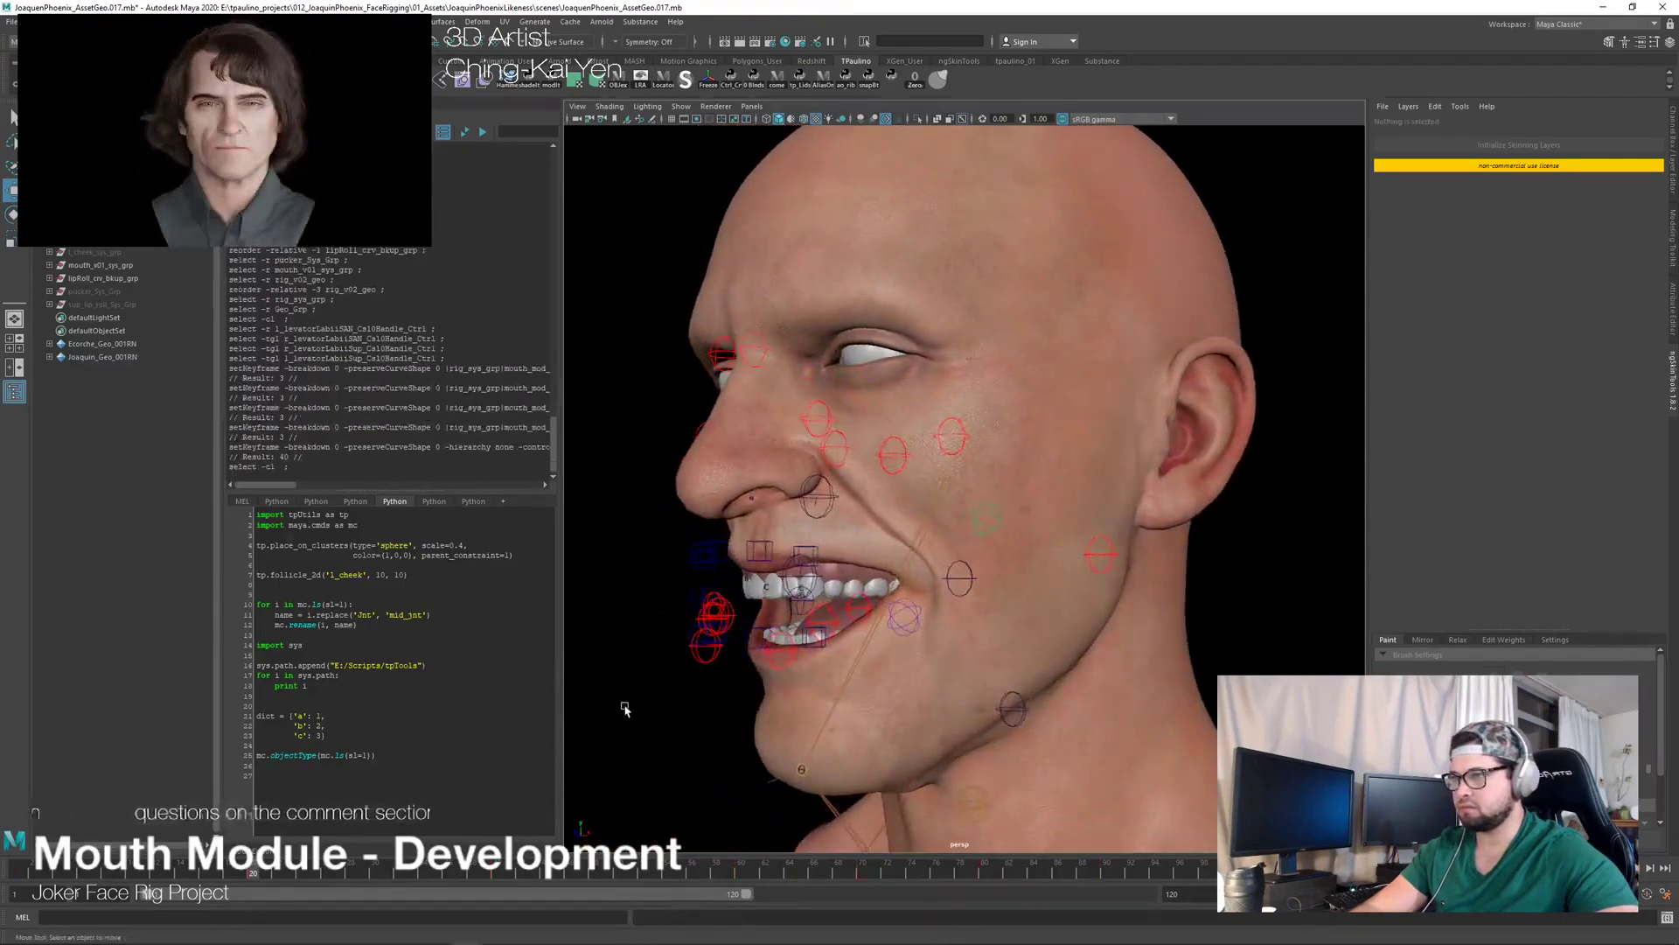
mouse_move(312, 875)
mouse_down()
mouse_move(36, 853)
mouse_move(798, 816)
mouse_up()
mouse_move(992, 796)
mouse_down()
mouse_move(395, 829)
mouse_move(761, 832)
mouse_move(371, 835)
mouse_move(419, 872)
mouse_move(515, 875)
mouse_move(497, 874)
mouse_up()
Step: Raise the left zygoMinor control on the cheek by about 0.265 and key it at frame 40
click(897, 442)
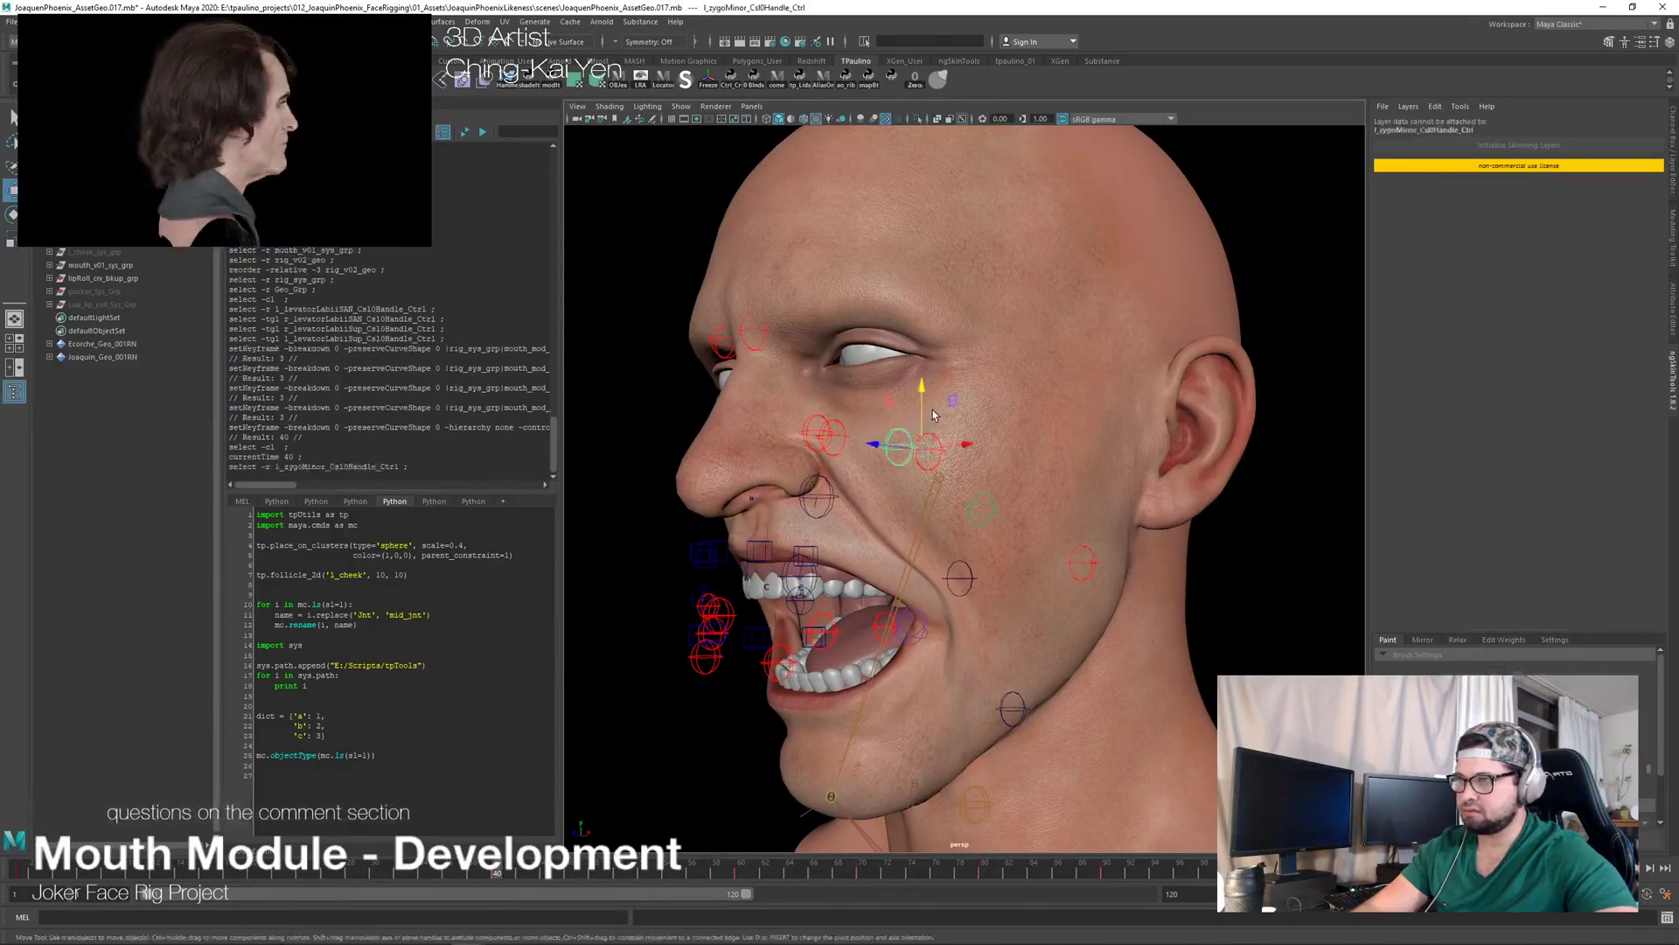
drag(926, 392, 926, 389)
alt+drag(885, 442, 1089, 432)
key(s)
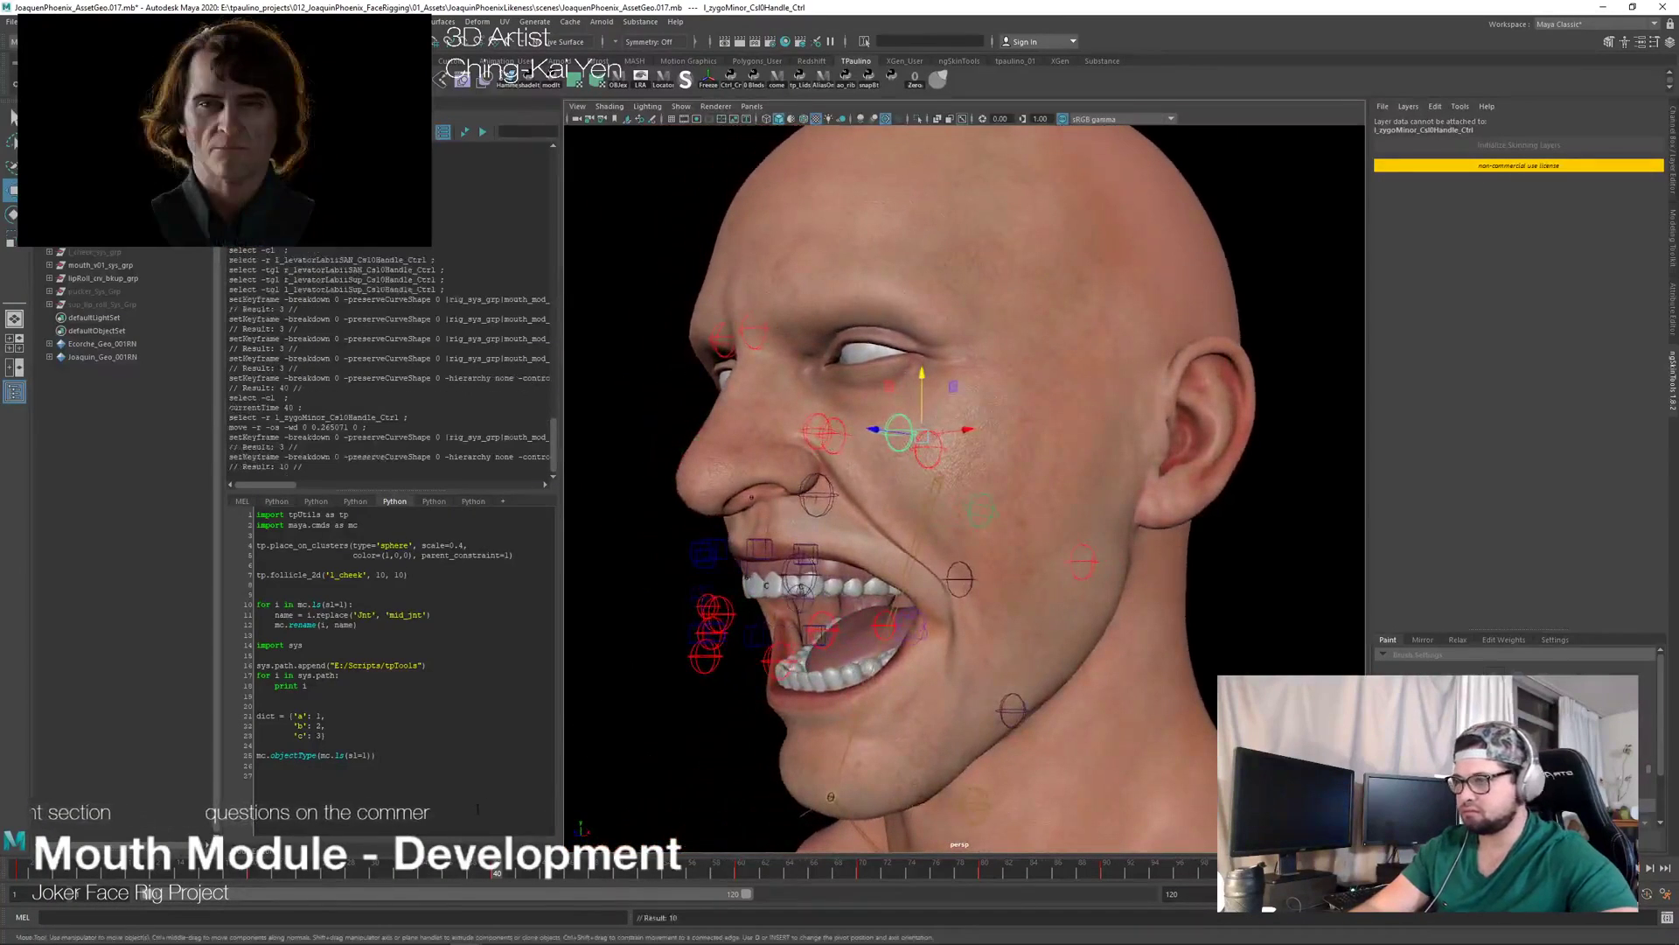
click(592, 784)
mouse_move(497, 868)
mouse_down()
mouse_move(11, 868)
mouse_move(528, 857)
mouse_move(399, 868)
mouse_move(444, 852)
mouse_move(354, 852)
mouse_move(495, 846)
mouse_up()
Step: Try raising the left deprAnguli control near the mouth corner by about 0.15, and undo the move
alt+drag(929, 718, 962, 623)
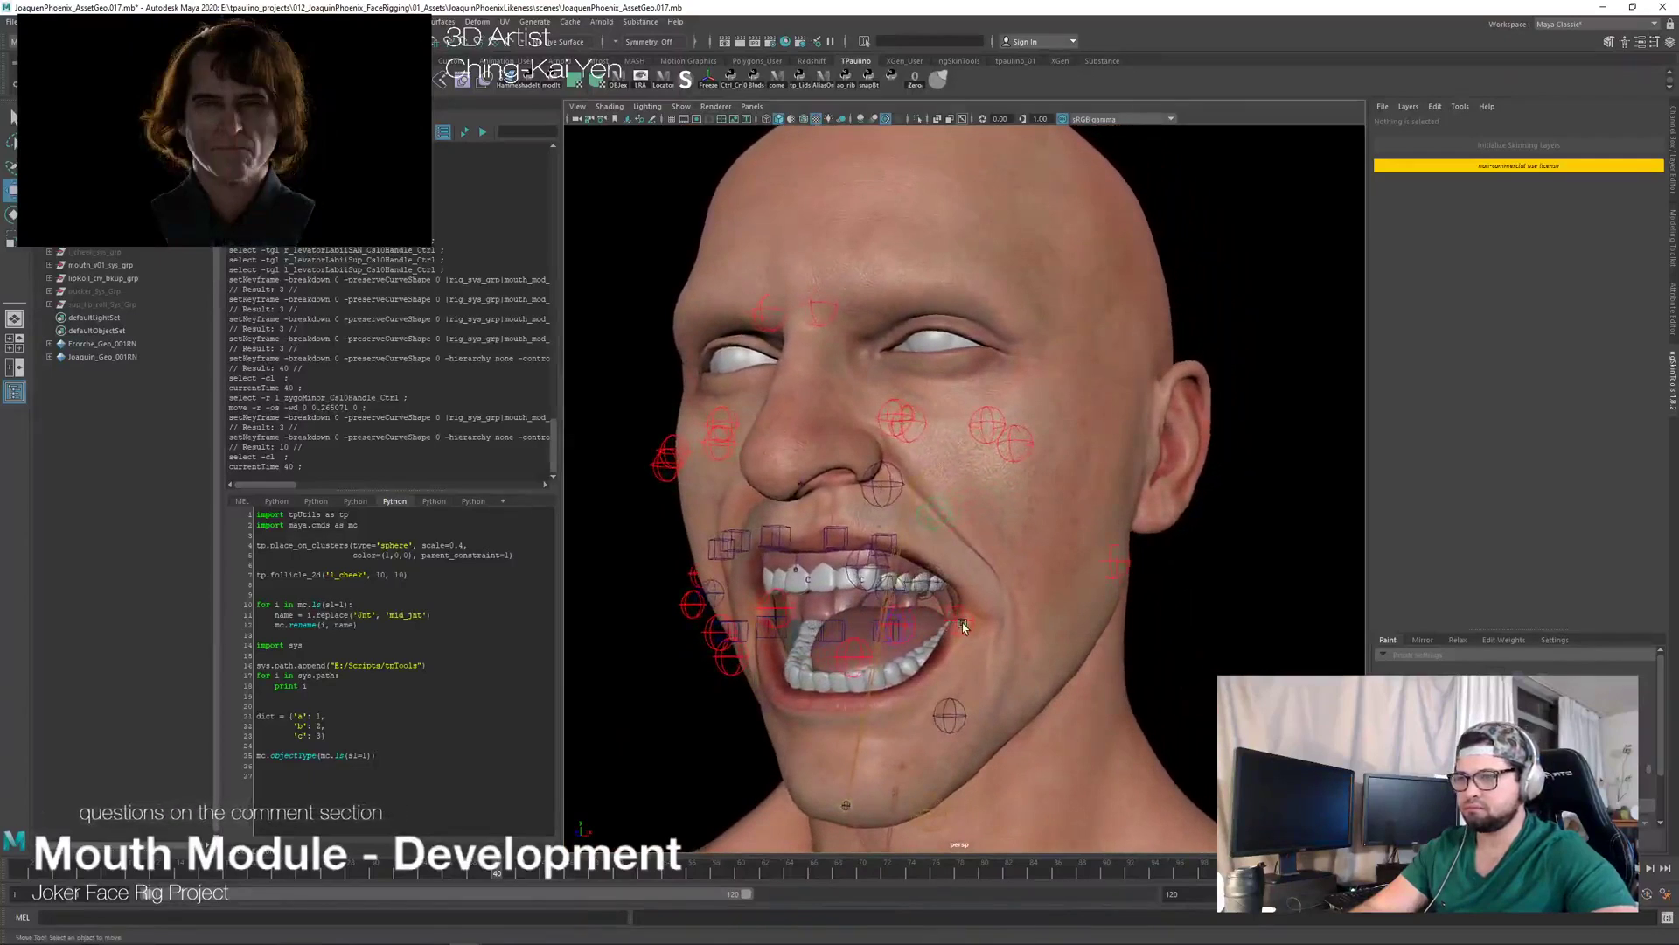
click(954, 620)
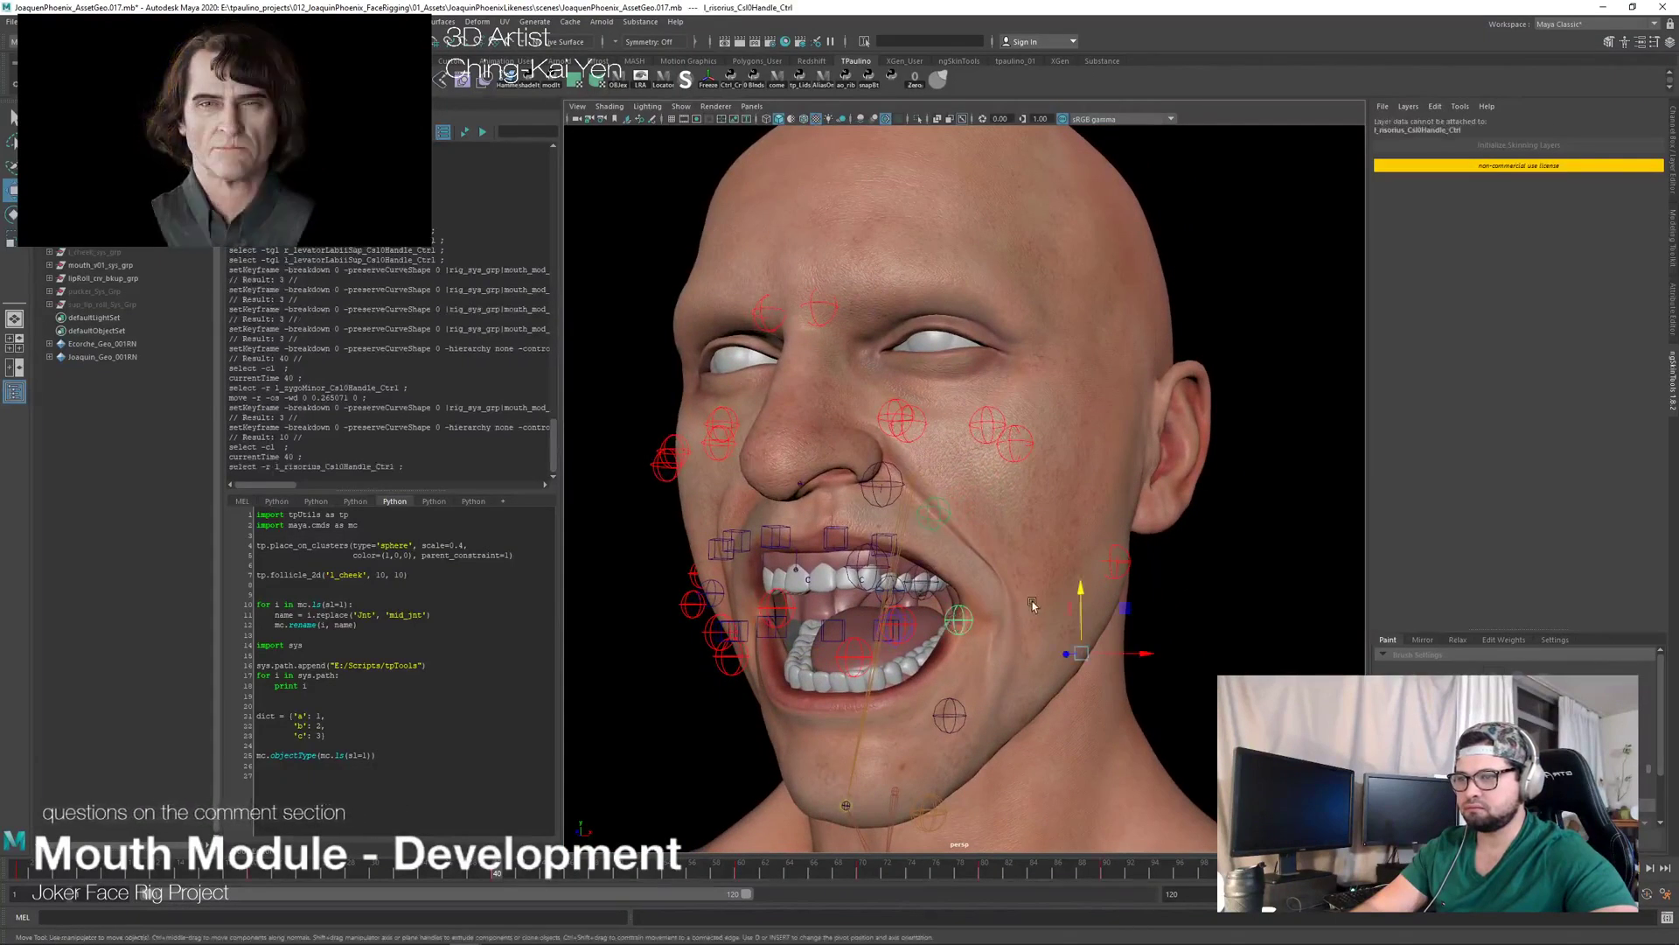
click(905, 622)
click(905, 617)
click(931, 611)
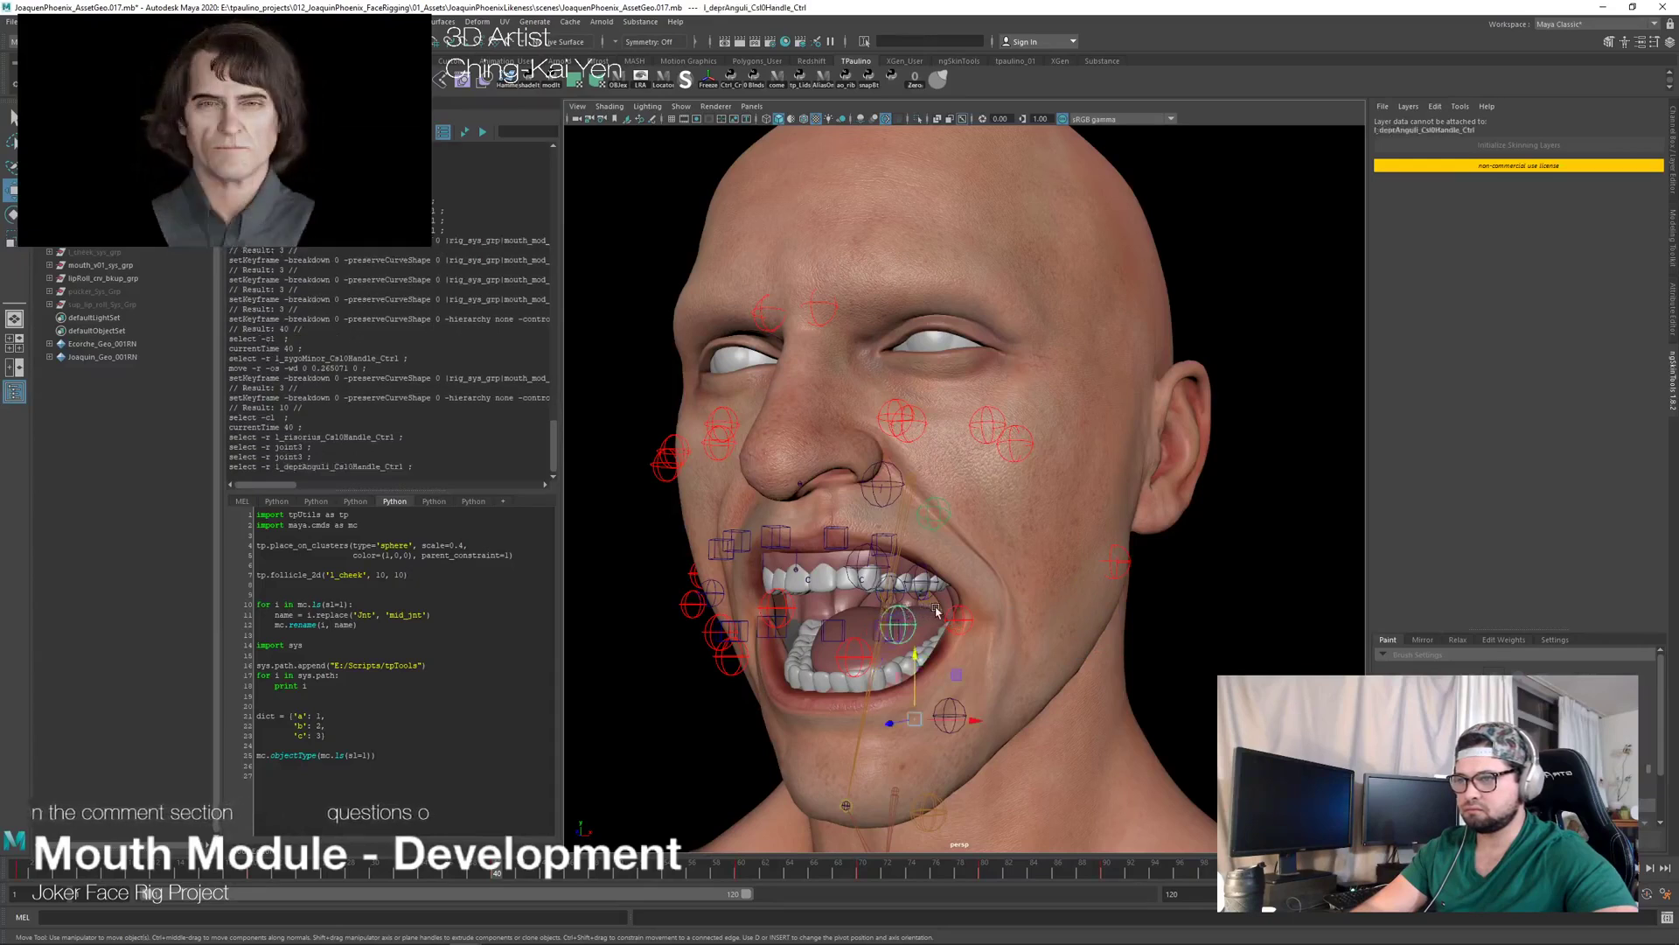
drag(926, 686, 860, 649)
key(ctrl+z)
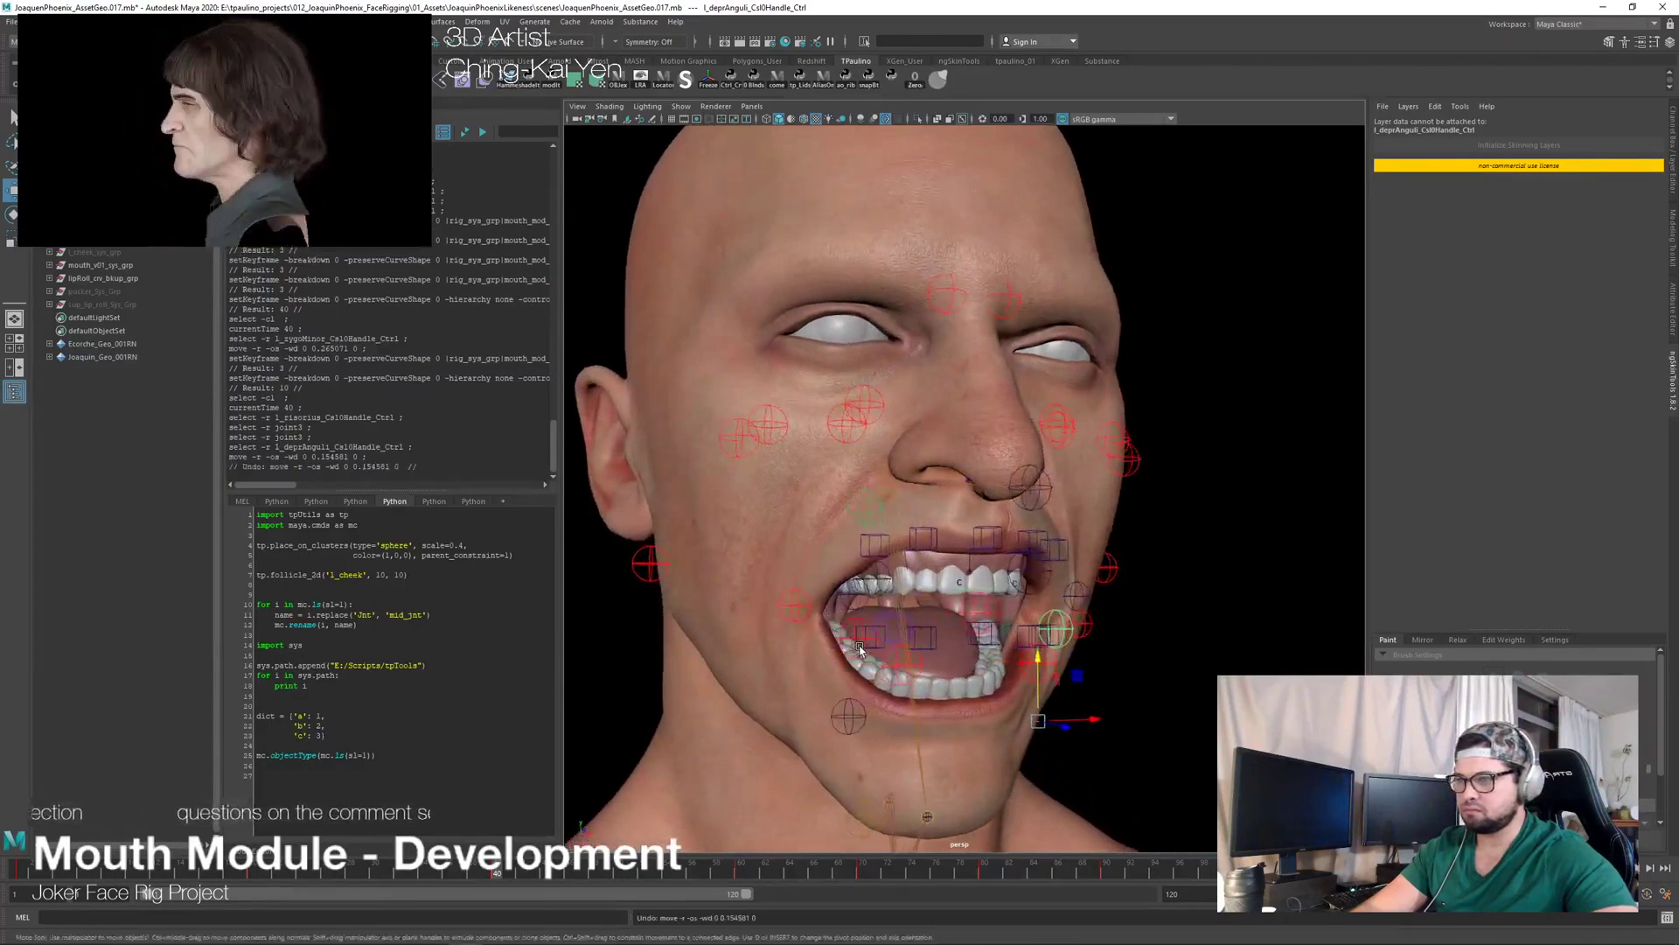
Step: Try moving both deprAnguli controls by about 0.16 and keying them at frame 40, and undo the key and the move
shift+click(843, 633)
middle_drag(843, 633, 845, 669)
alt+drag(845, 669, 777, 672)
key(s)
mouse_move(452, 872)
mouse_down()
mouse_move(265, 876)
mouse_move(591, 870)
mouse_move(496, 870)
mouse_up()
key(ctrl+z)
key(ctrl+z)
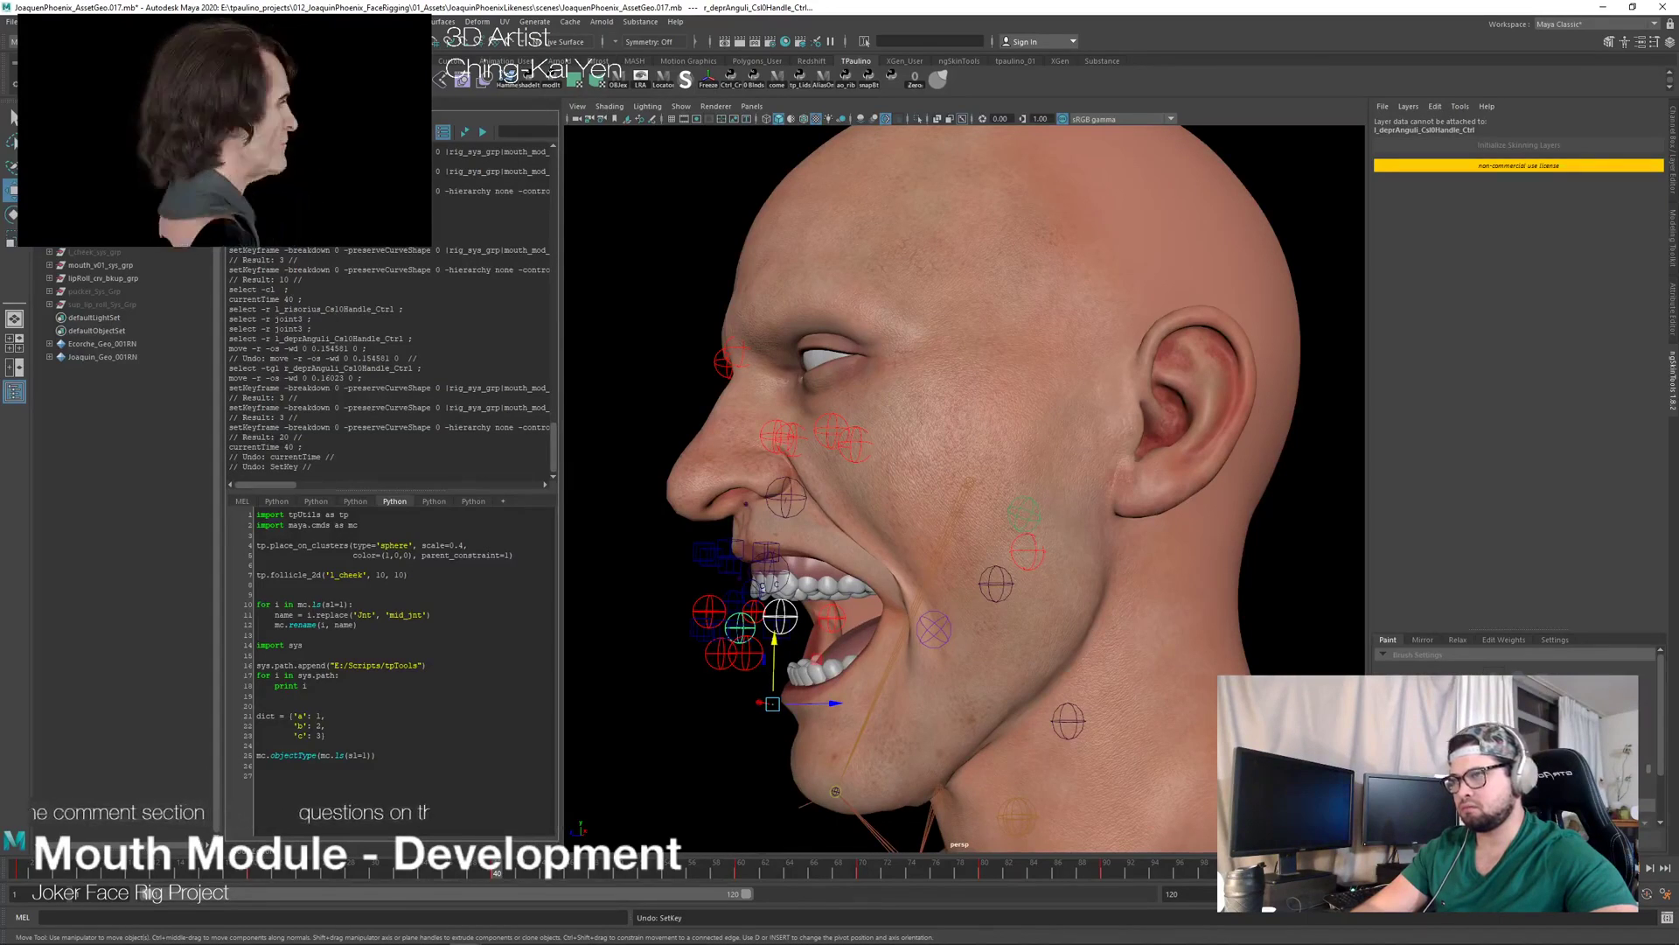
key(ctrl+z)
key(ctrl+z)
key(ctrl+z)
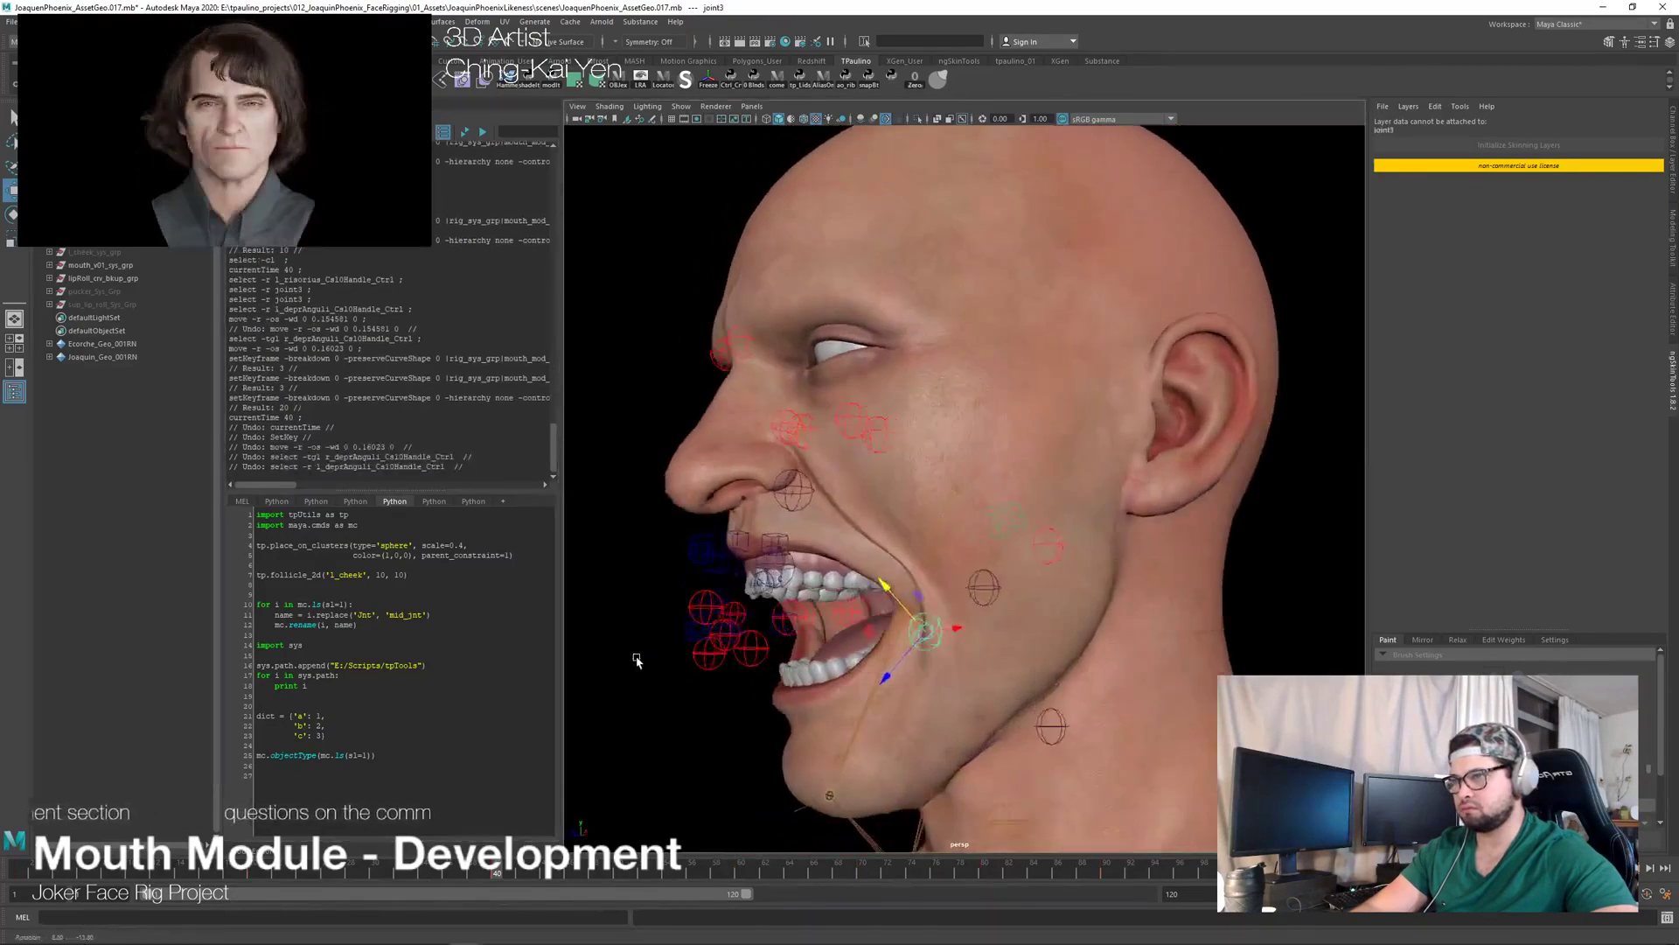
Step: Clear the selection and scrub through the mouth animation in profile, stopping at frame 36
click(646, 732)
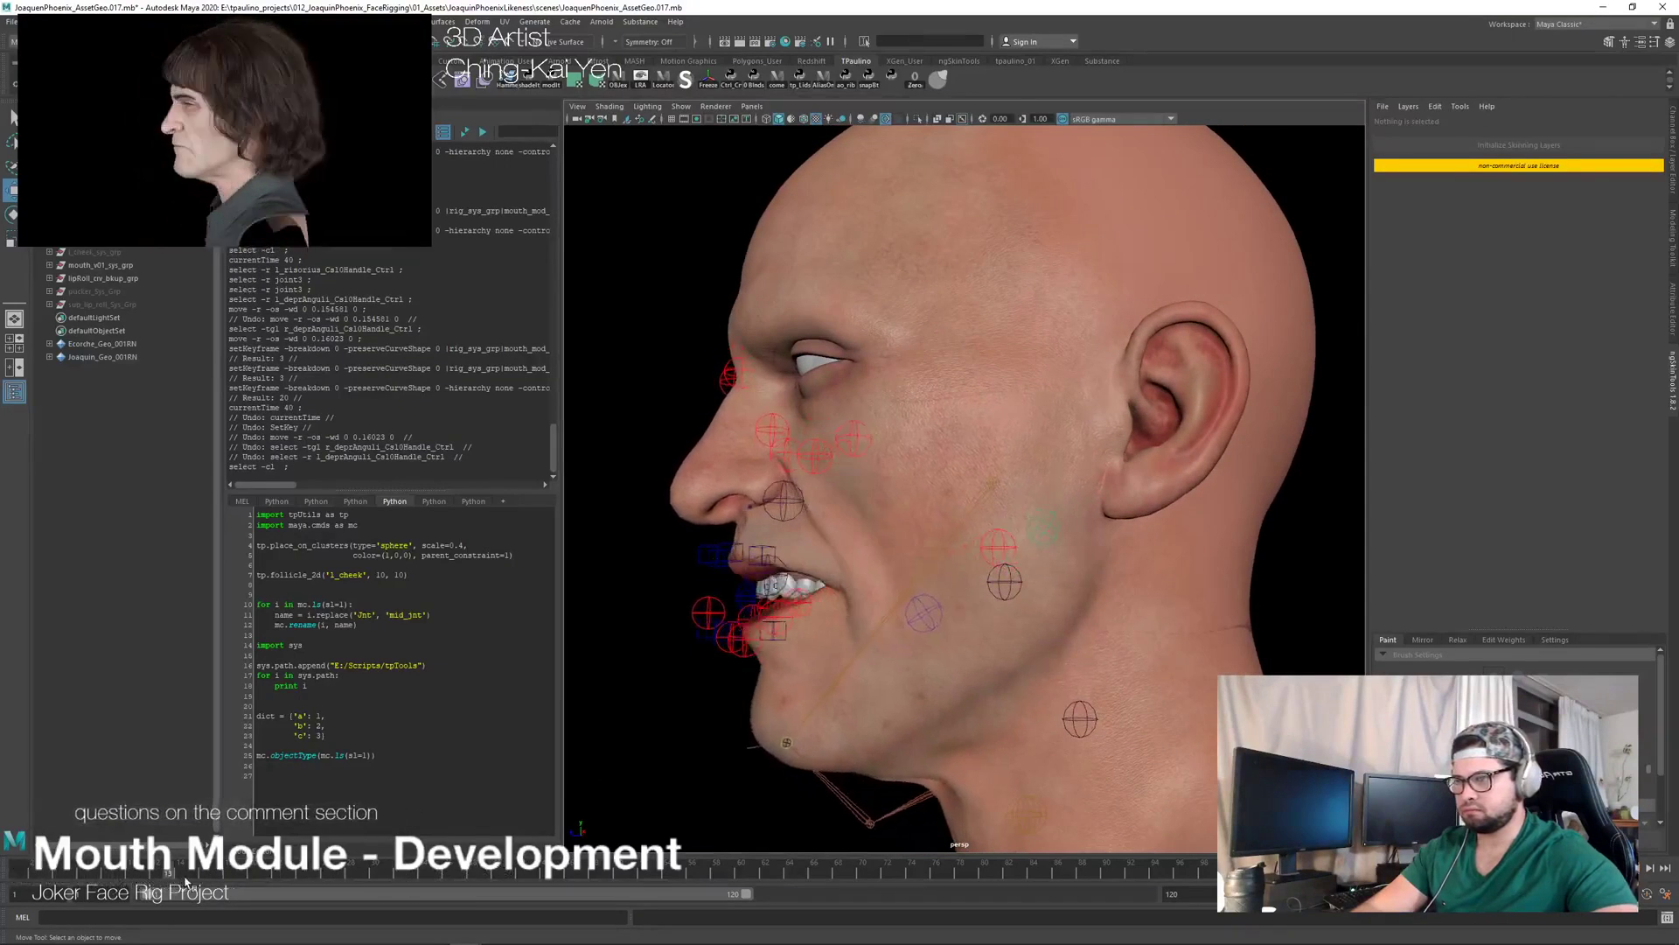
drag(450, 880, 549, 881)
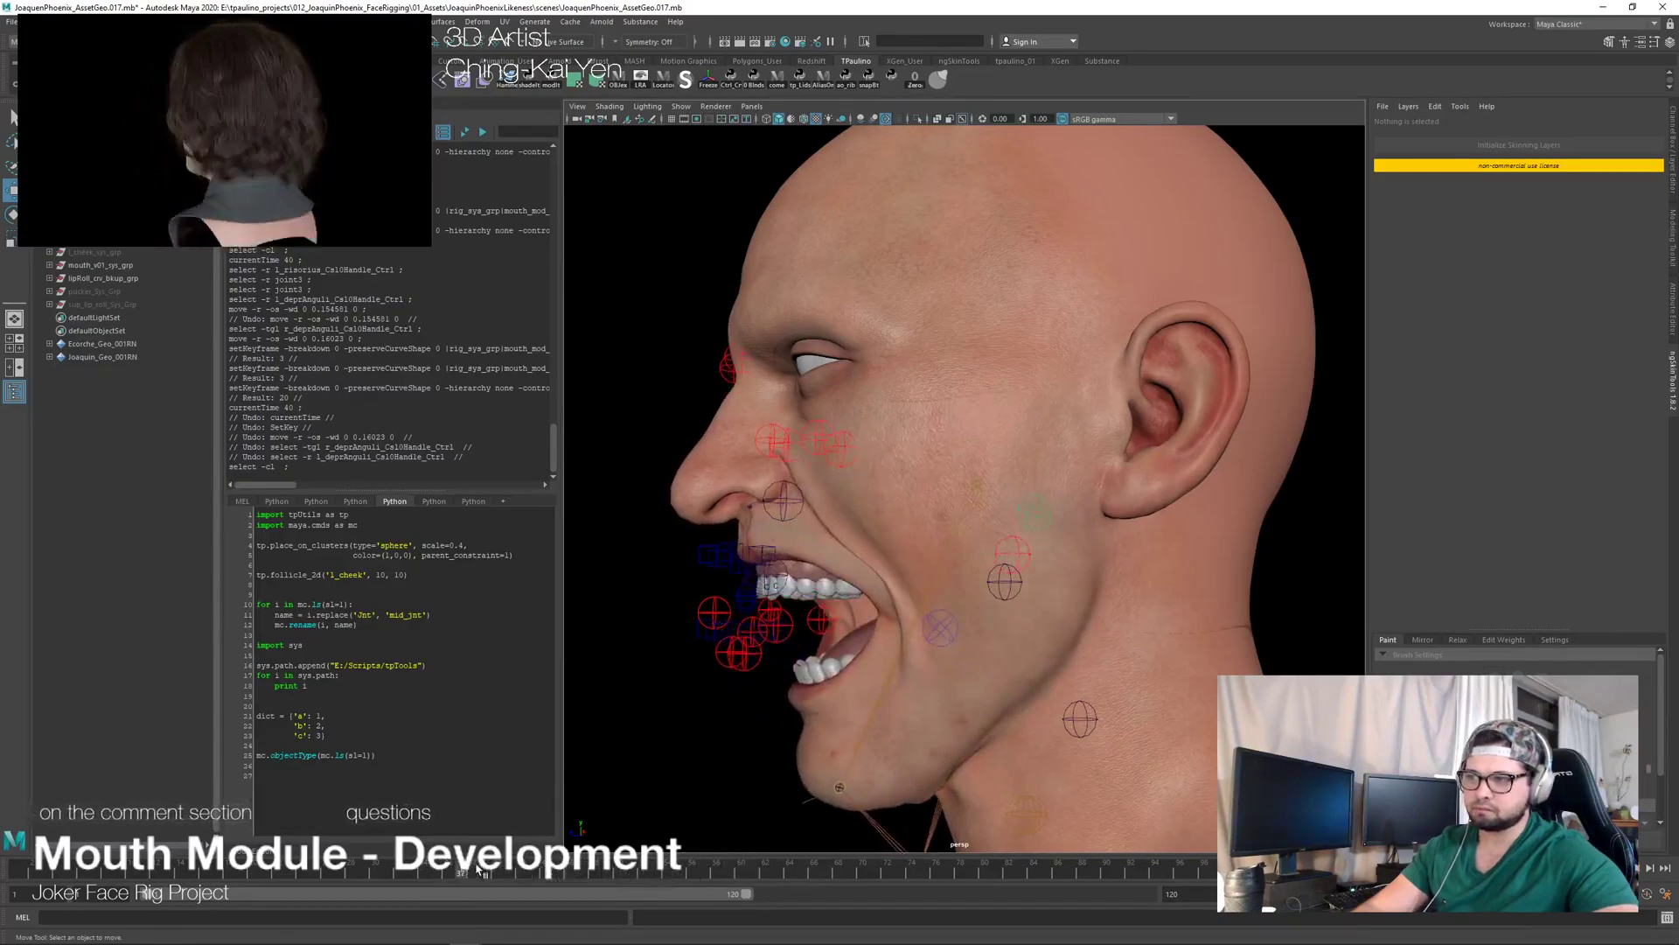
mouse_move(636, 875)
mouse_down()
mouse_move(469, 878)
mouse_move(745, 868)
mouse_move(468, 886)
mouse_move(983, 857)
mouse_up()
mouse_move(1087, 850)
mouse_down()
mouse_move(1049, 854)
mouse_move(1153, 845)
mouse_move(245, 879)
mouse_move(448, 872)
mouse_up()
Step: Examine the open-mouth deformation around the lips and cheek at frame 36 from side and three-quarter angles
alt+drag(962, 717, 796, 664)
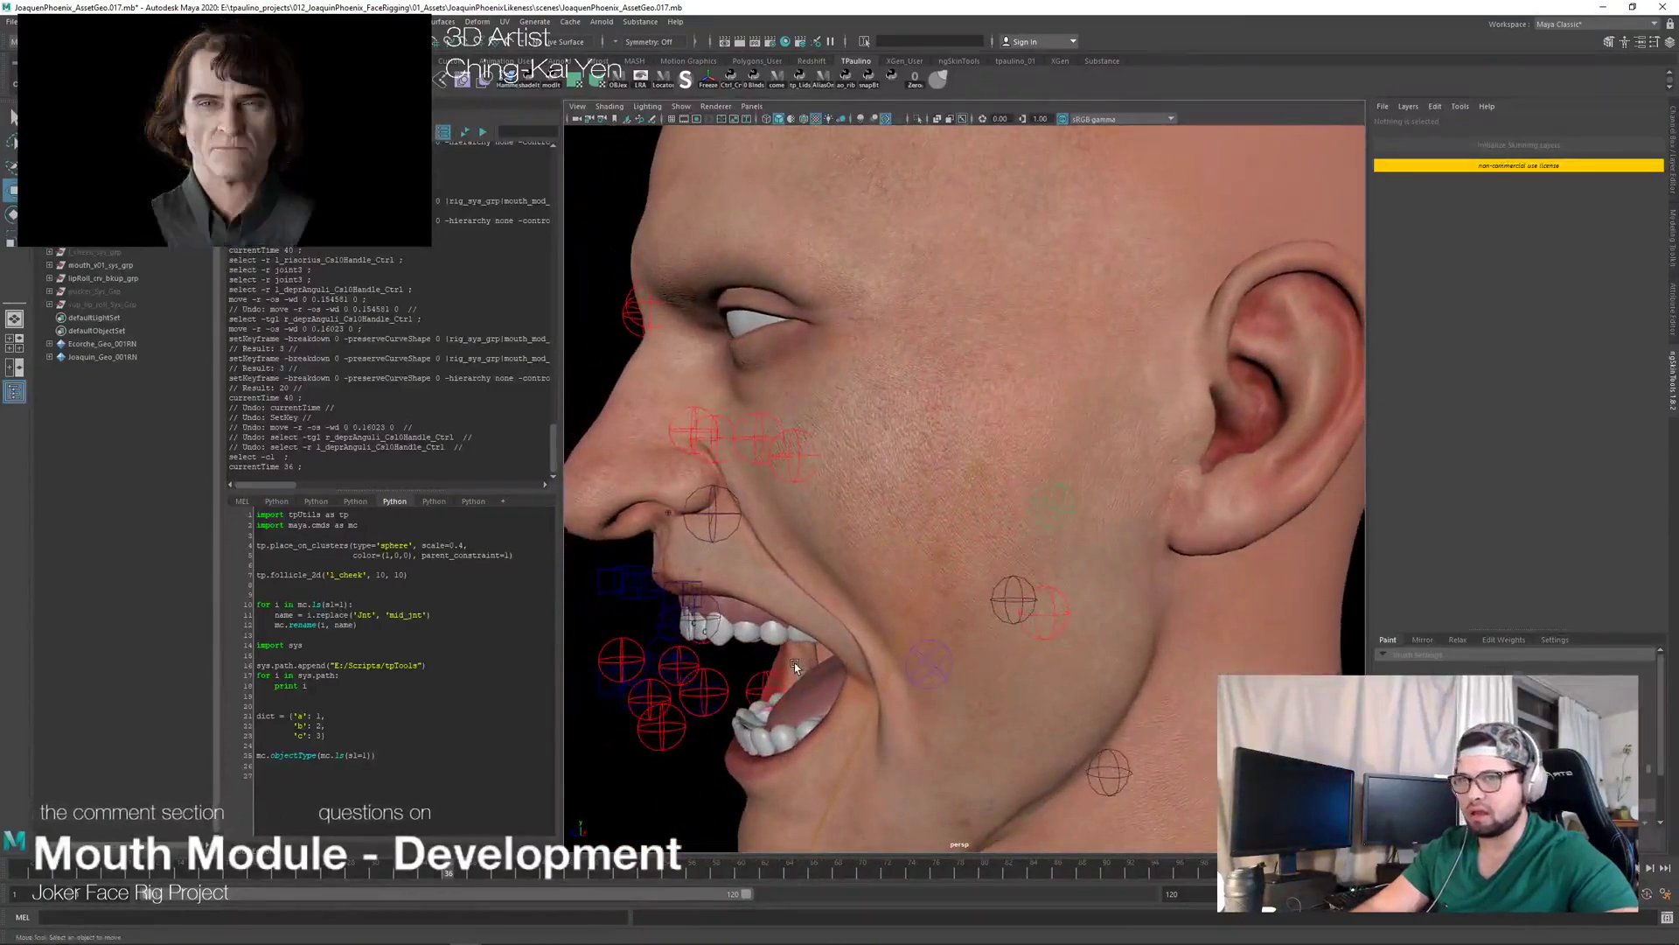
alt+drag(857, 634, 1010, 636)
alt+right_drag(1010, 636, 1047, 640)
alt+drag(1047, 640, 1005, 641)
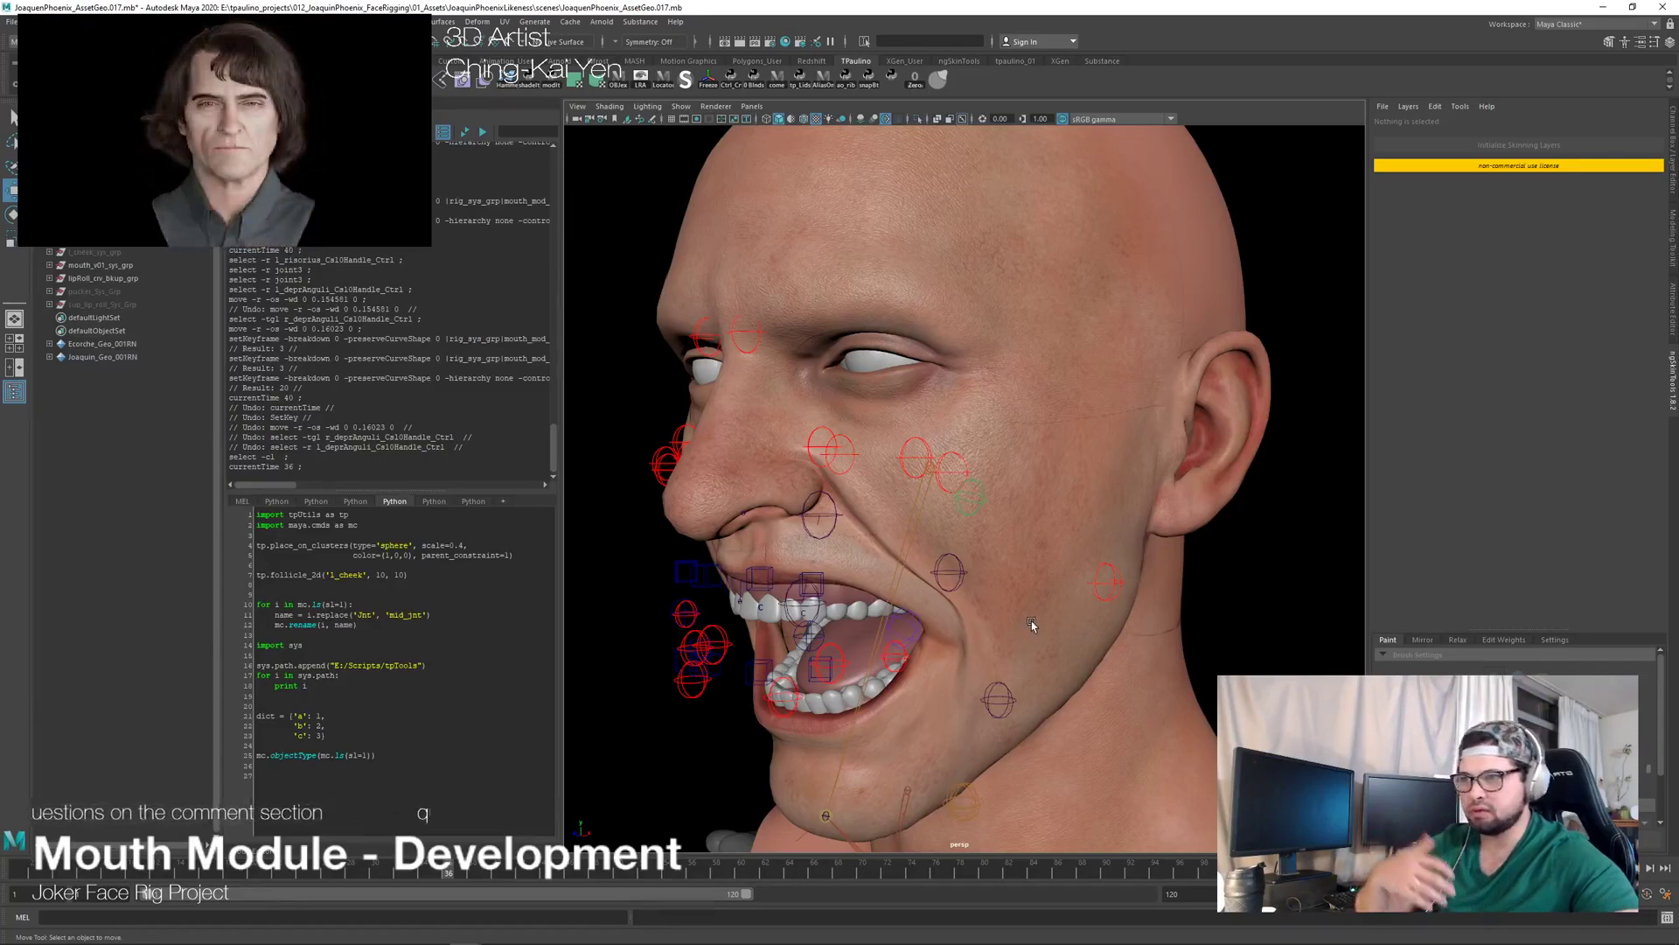
mouse_move(888, 574)
alt+mouse_down()
mouse_move(853, 679)
mouse_move(999, 659)
mouse_move(895, 637)
mouse_move(862, 647)
mouse_move(1020, 651)
mouse_move(705, 656)
mouse_move(1111, 616)
mouse_move(865, 612)
mouse_move(919, 630)
mouse_move(881, 553)
alt+mouse_up()
scroll(951, 603, up, 3)
key(alt+Tab)
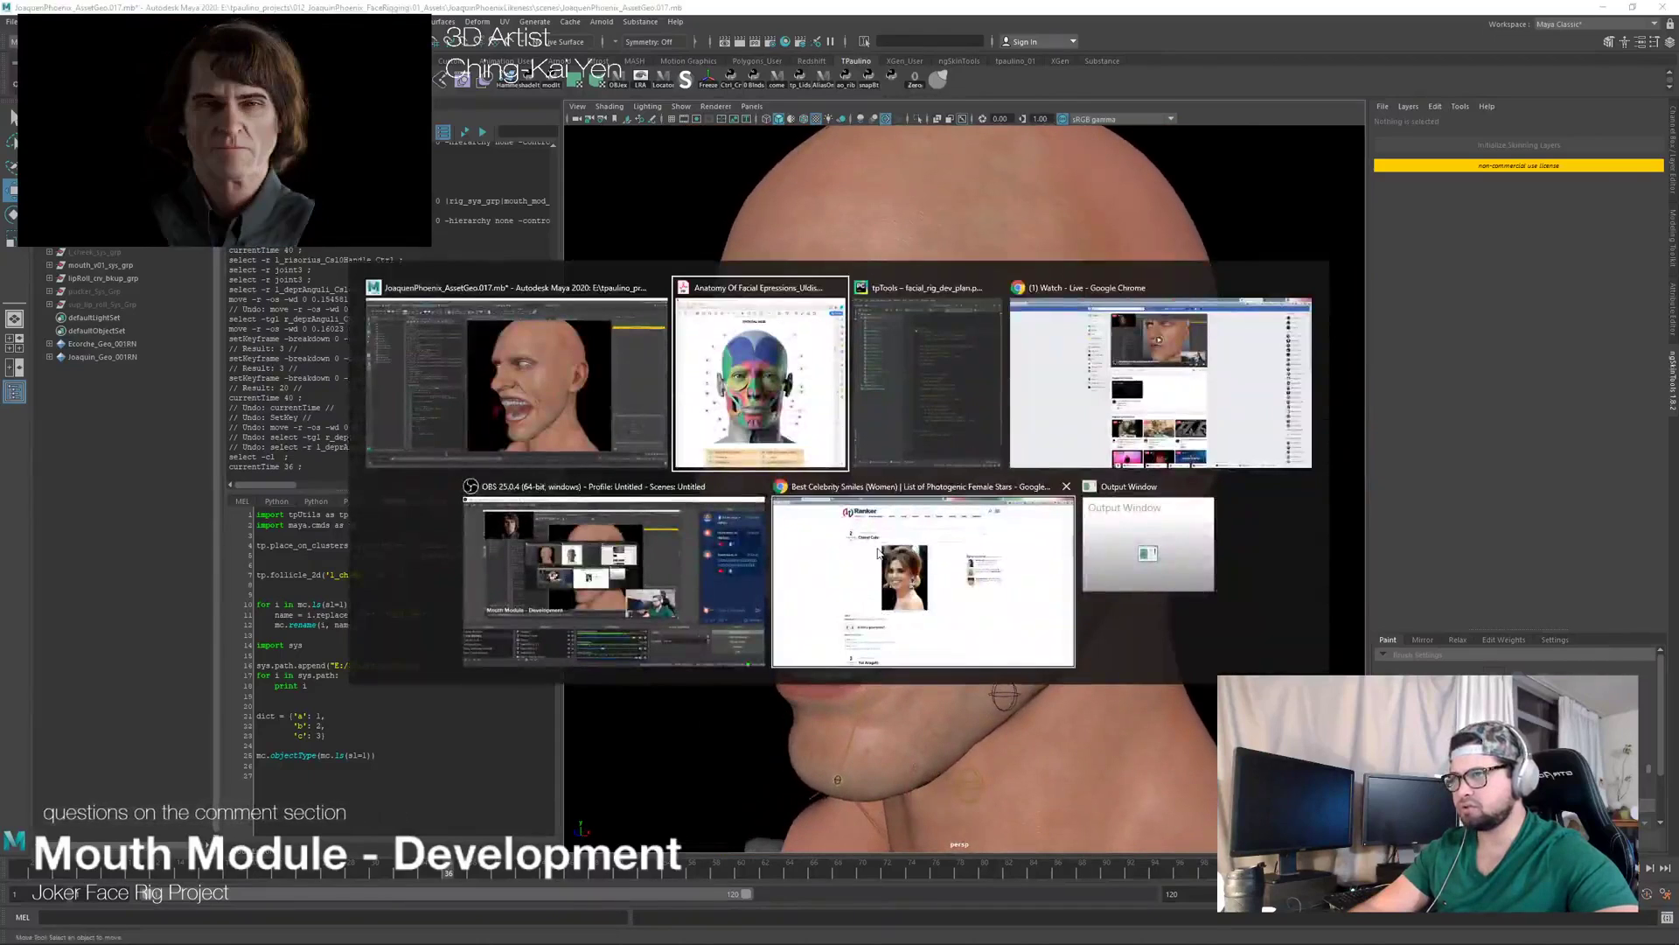
key(alt+Tab)
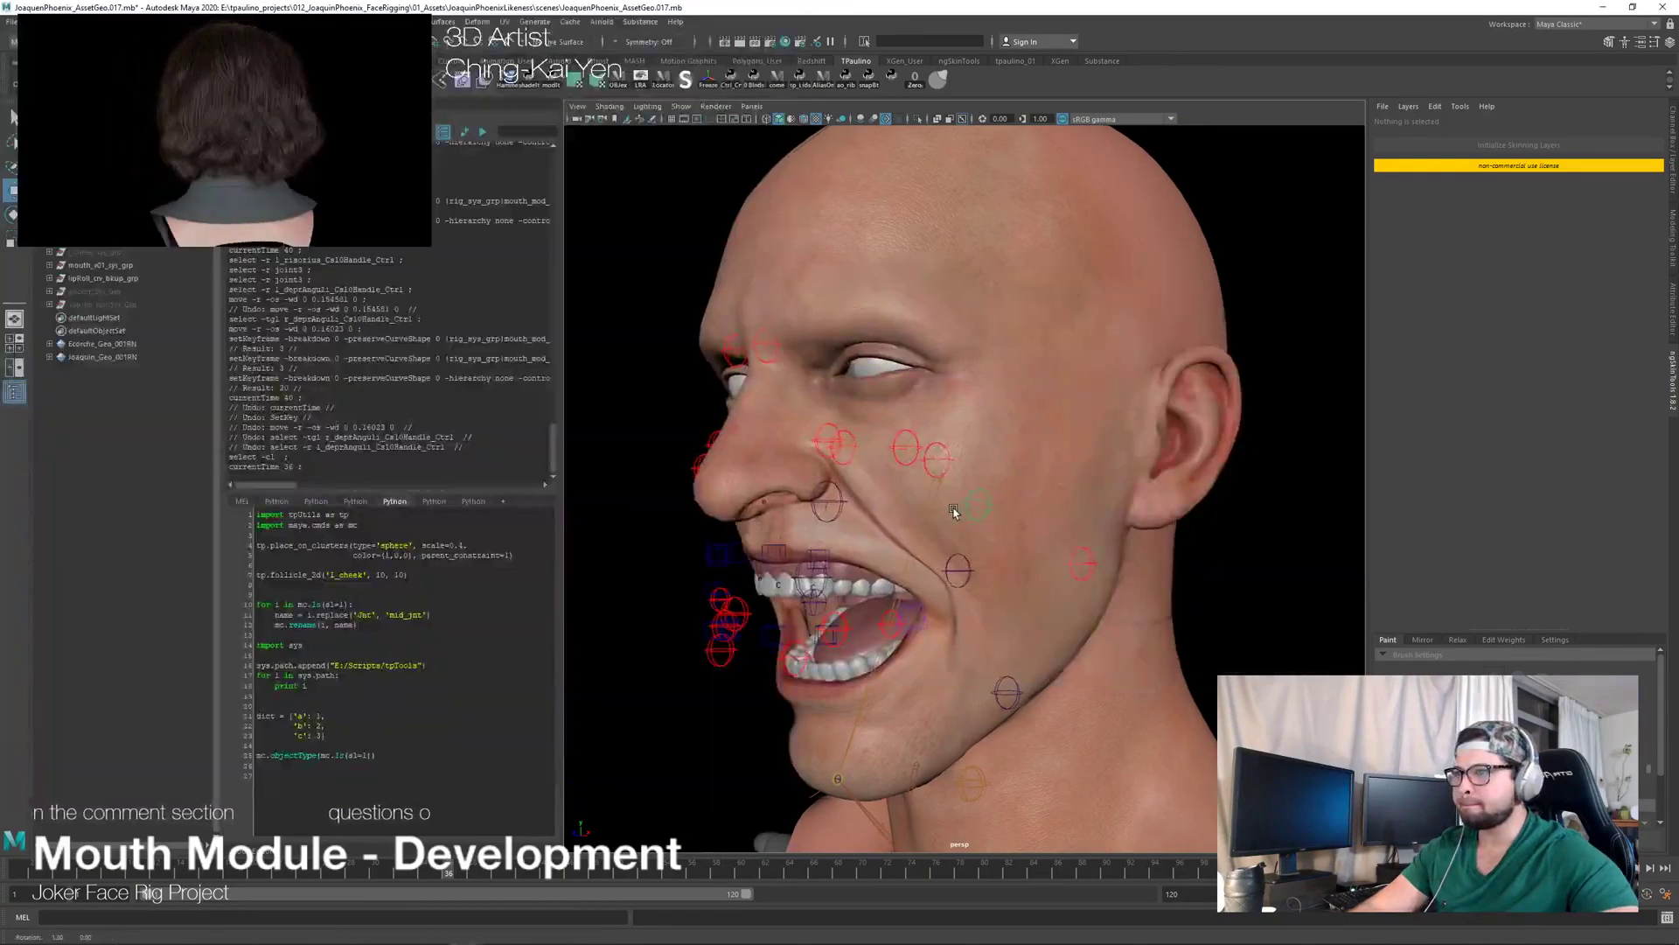
alt+drag(1111, 475, 776, 480)
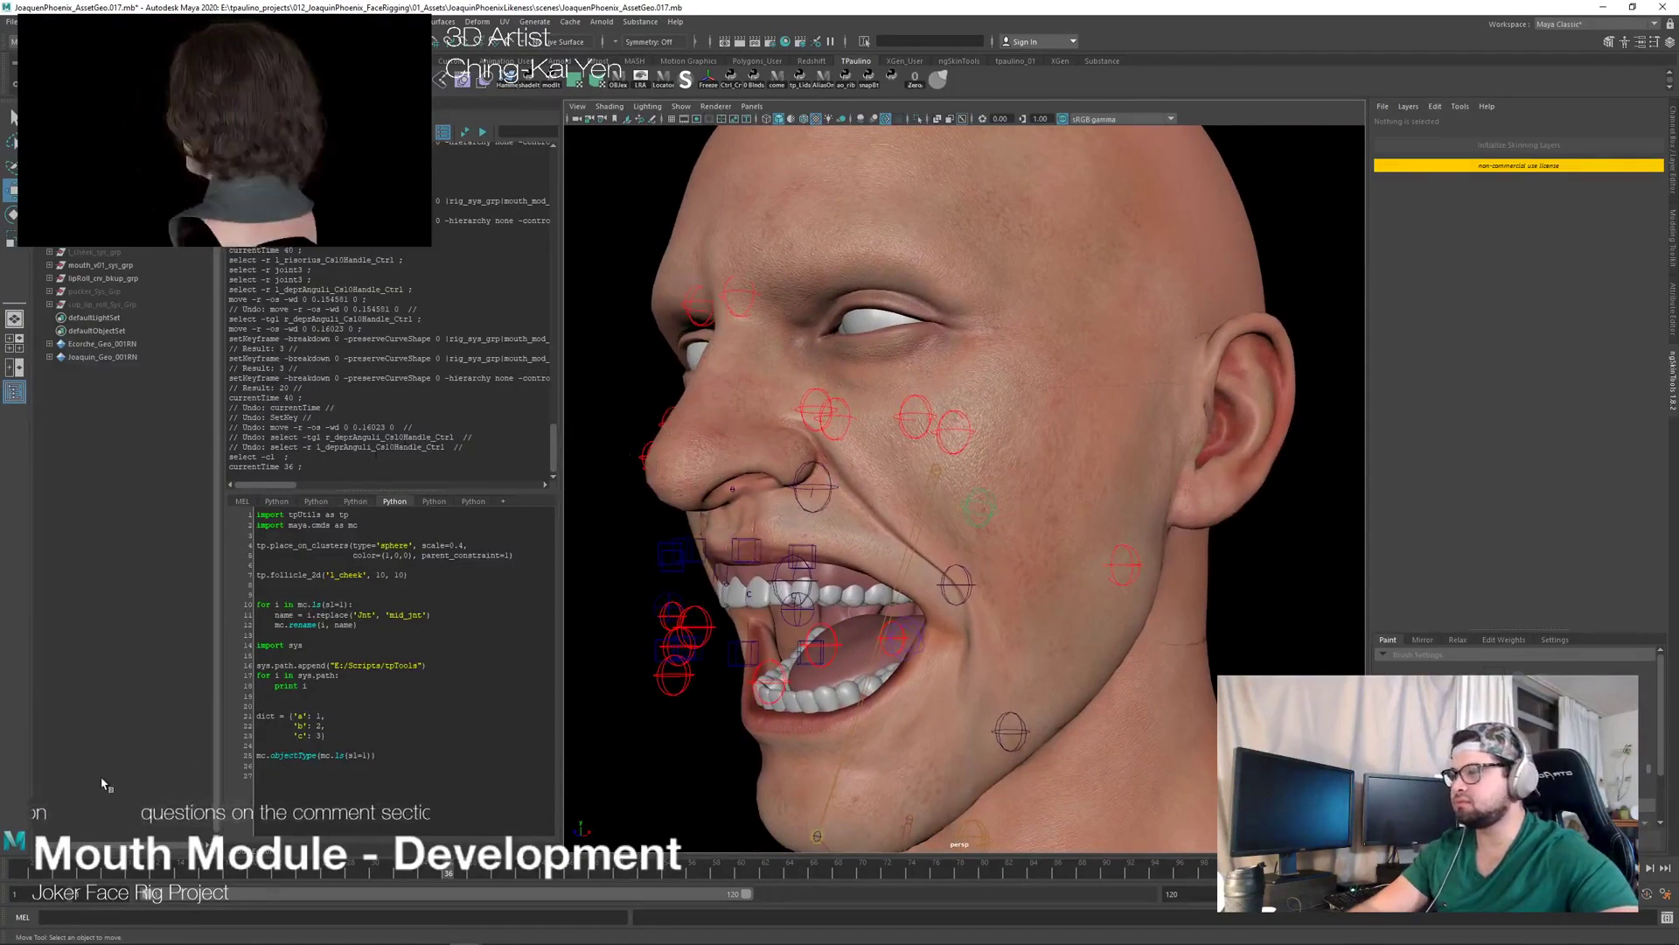
Step: Go to frame 60 and look through the contents of mouth_v01_sys_grp, including Mouth_Sys_Grp, rig_template_grp and mouth02_srf_grp
click(742, 873)
alt+drag(741, 560, 810, 625)
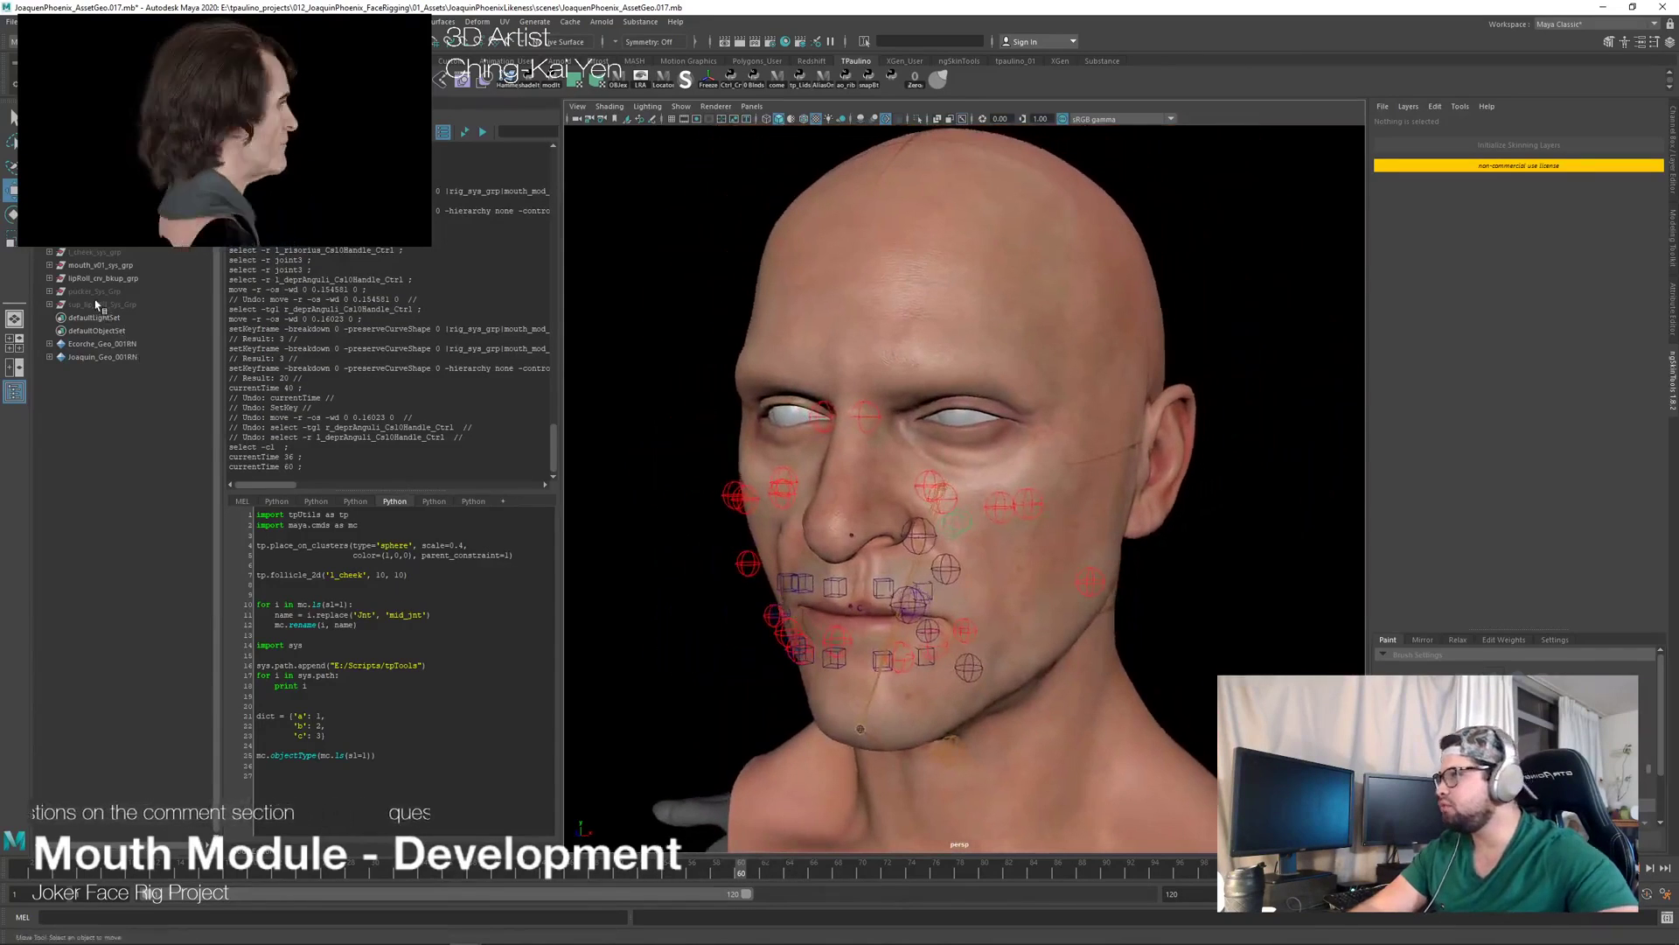
click(120, 250)
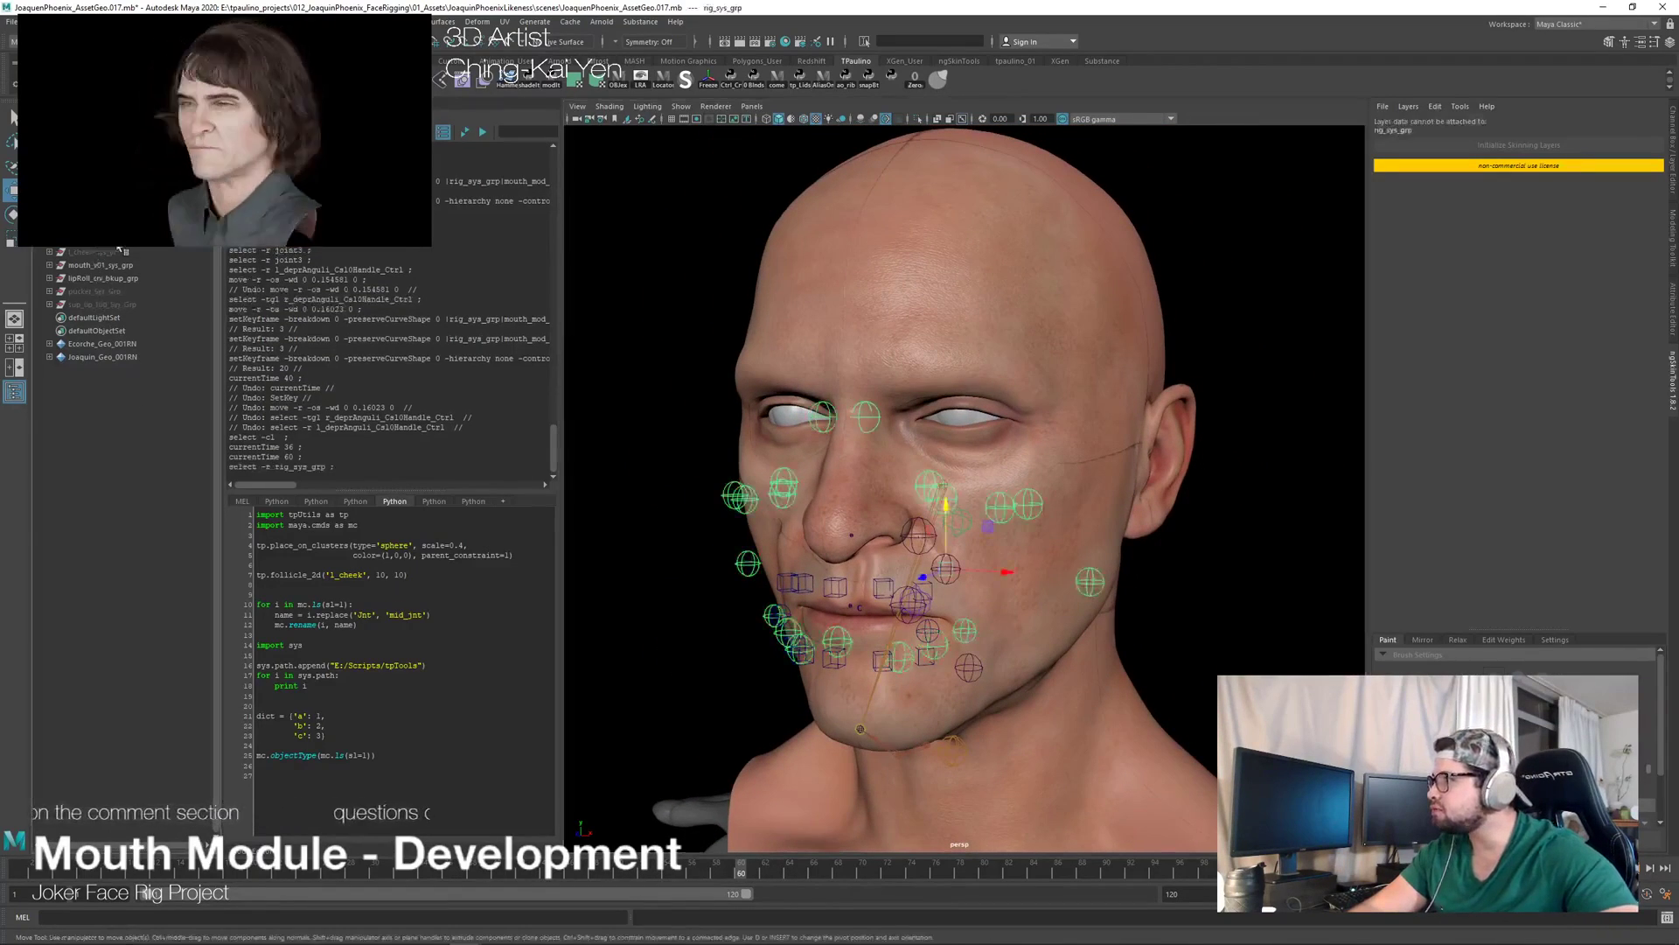
click(49, 251)
scroll(123, 350, down, 2)
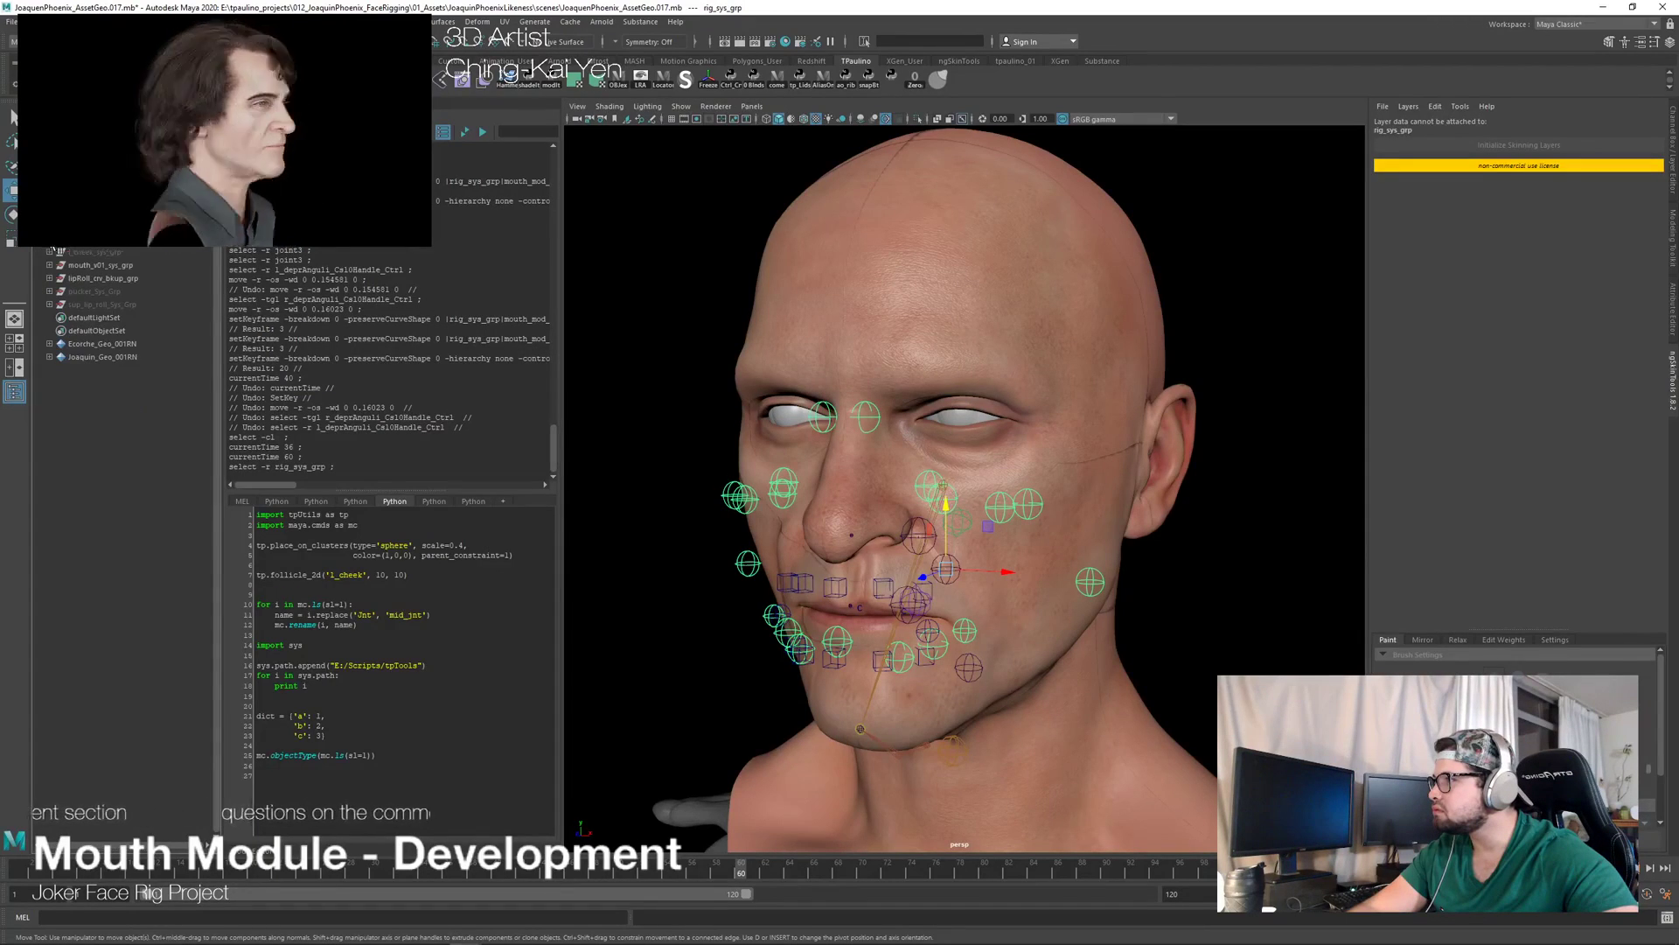
click(49, 265)
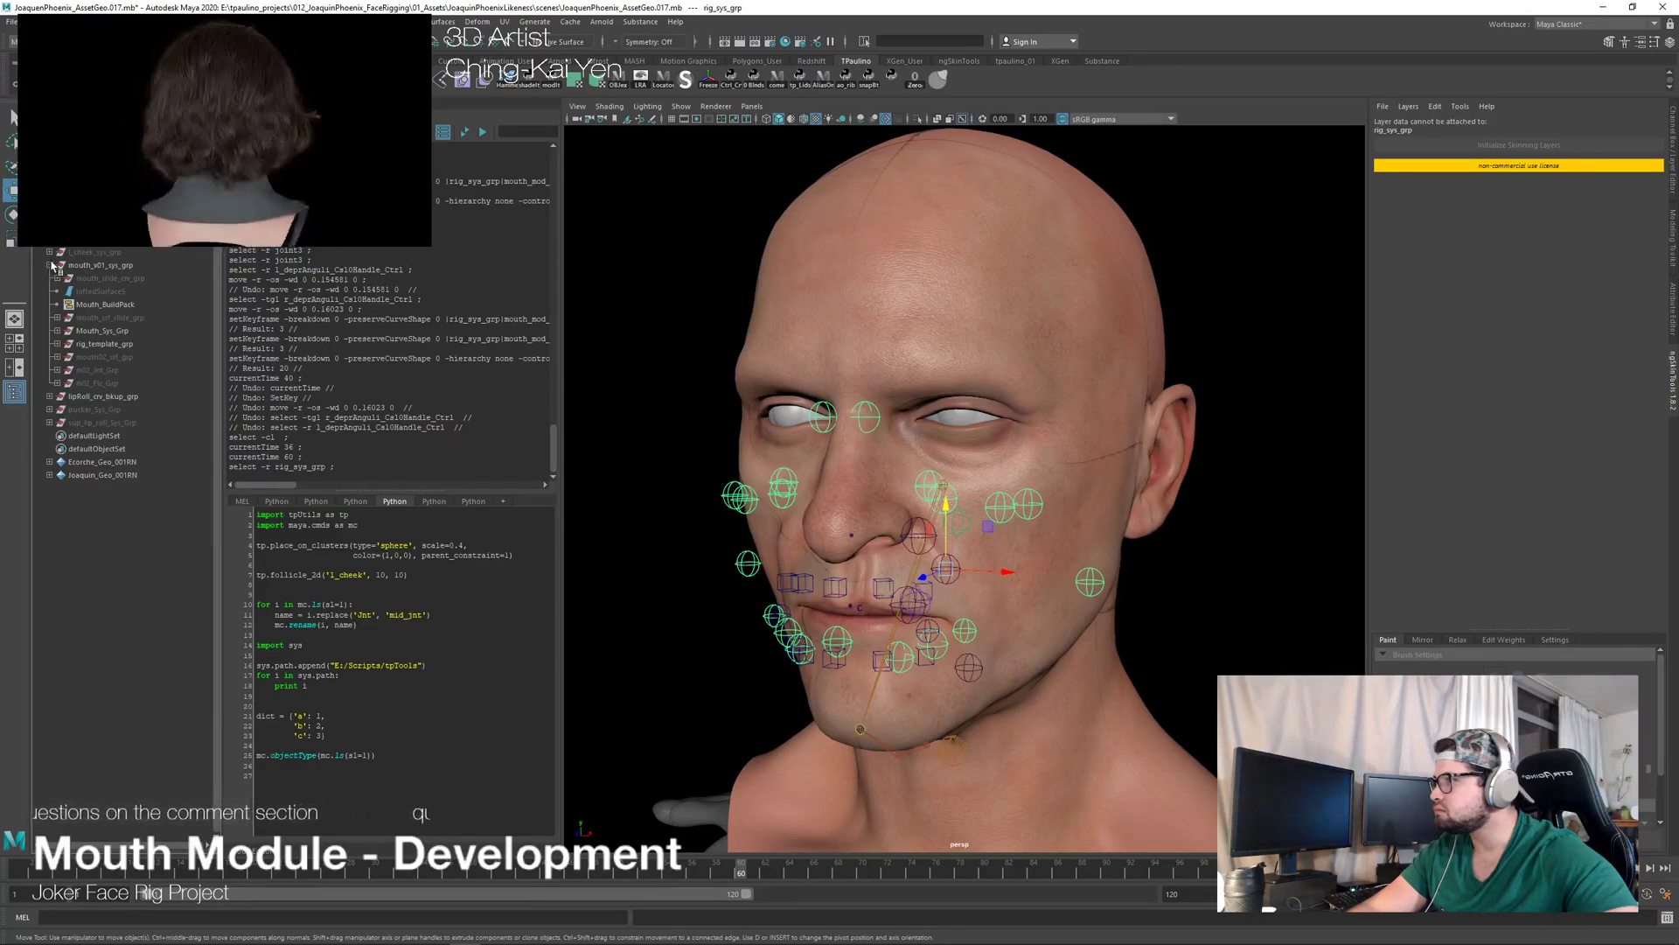
click(112, 330)
click(131, 346)
click(135, 359)
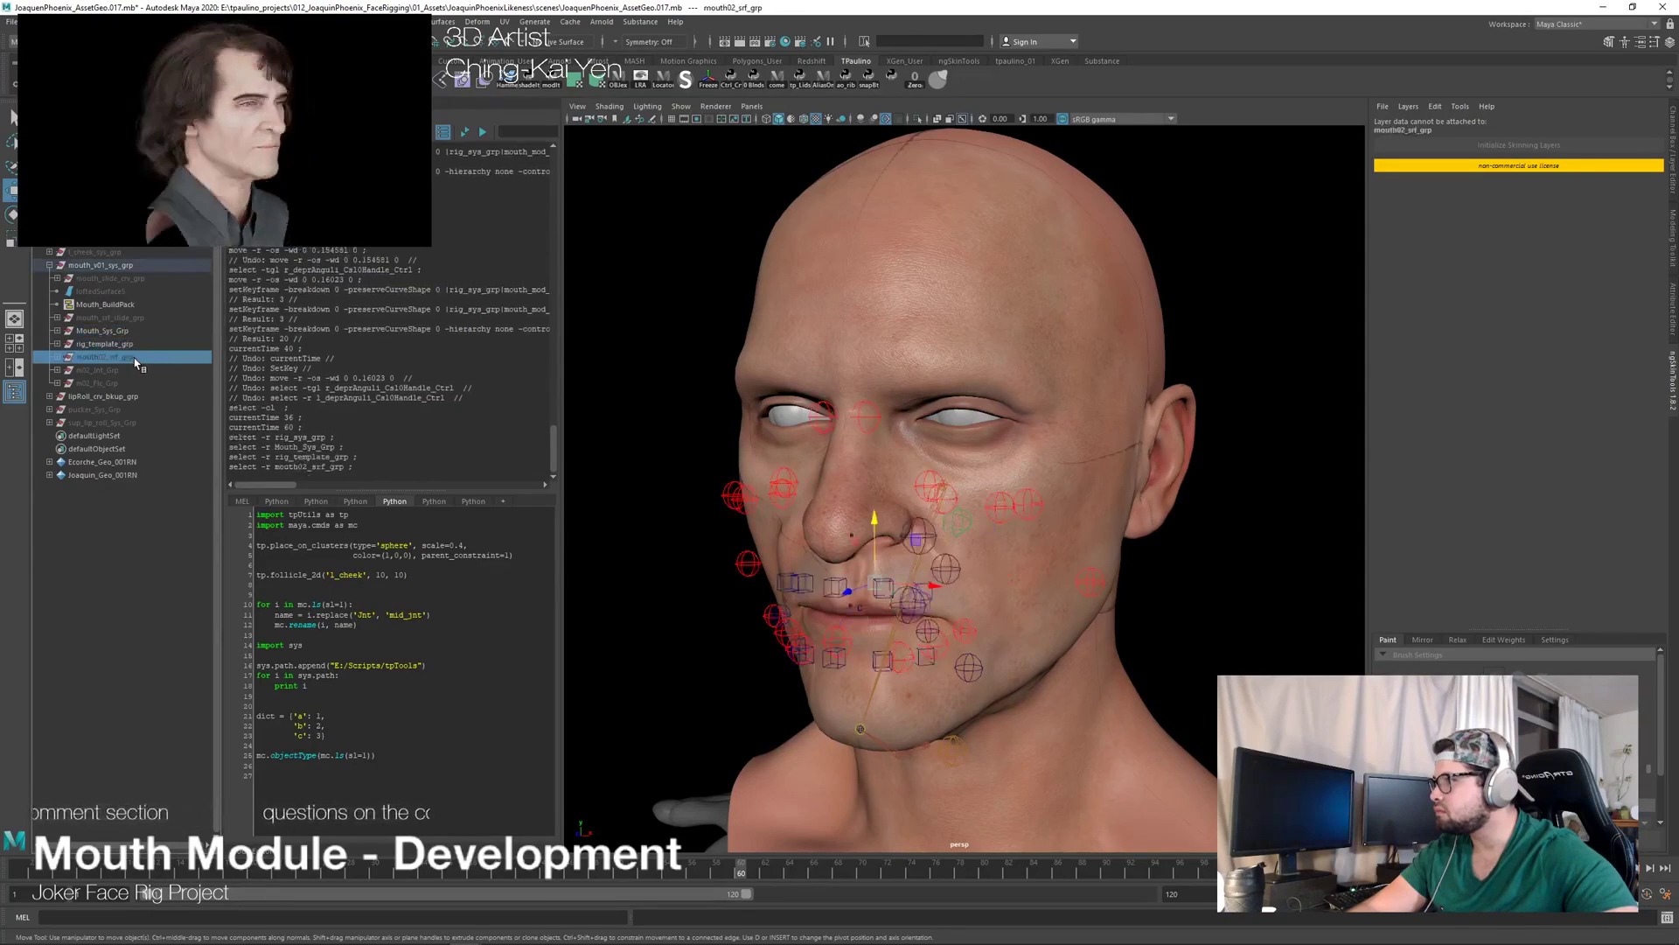
click(57, 357)
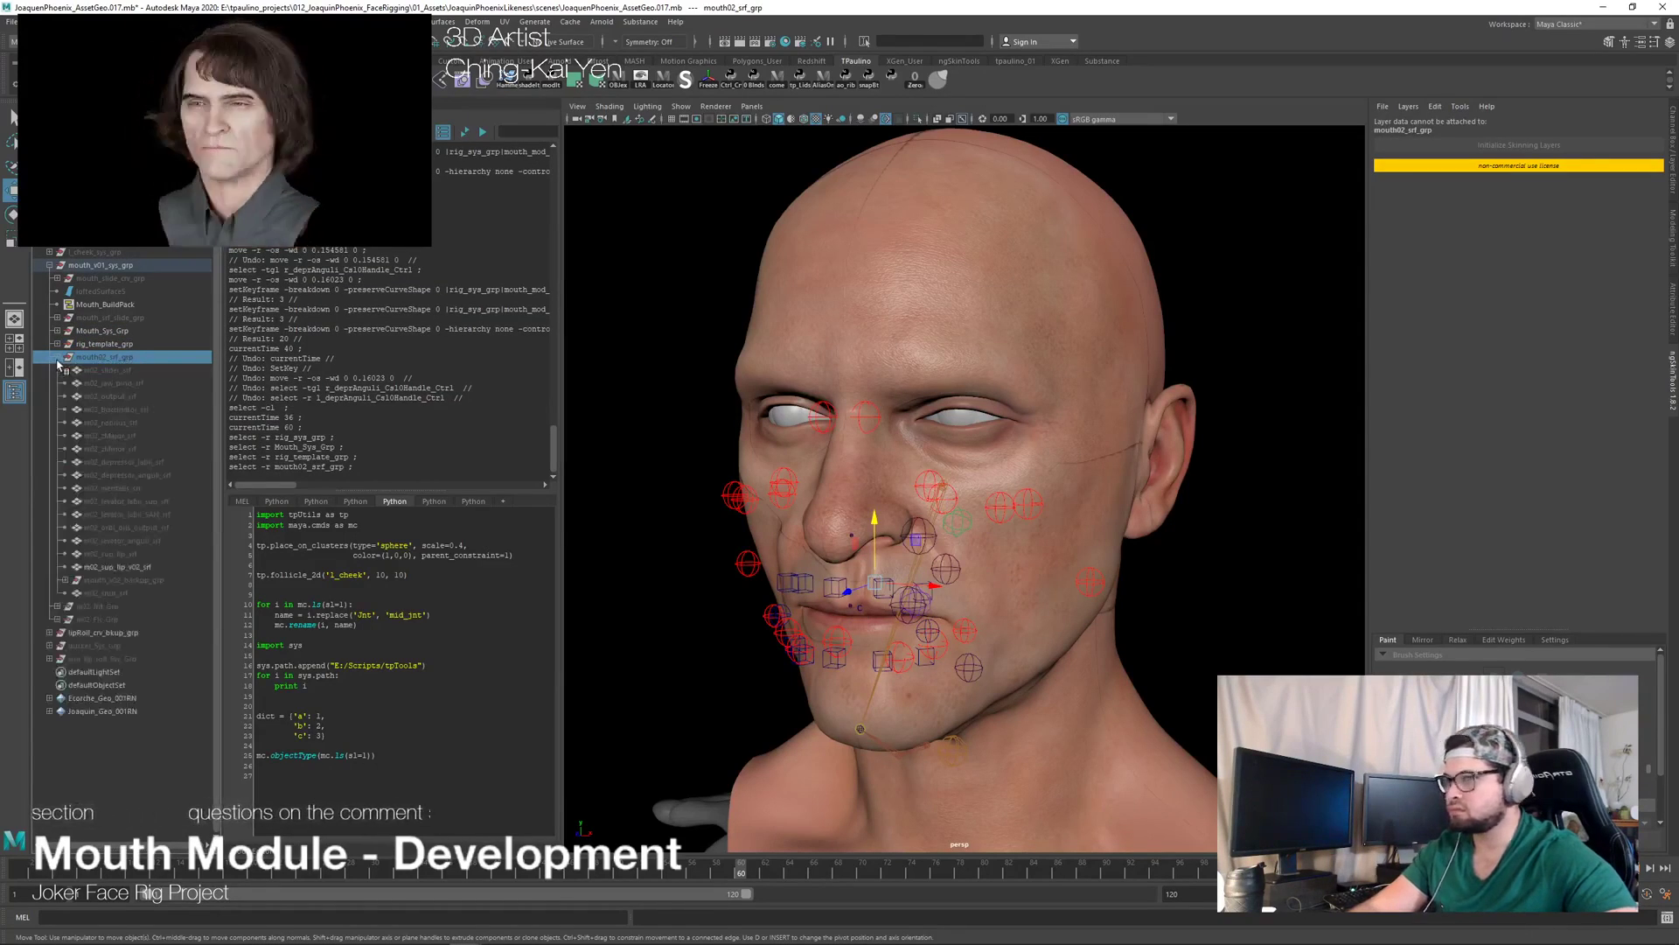
Step: Reorder m02_shut_srf inside mouth02_srf_grp so it sits directly below m02_sup_lip_v02_srf
click(172, 567)
alt+drag(927, 524, 749, 526)
click(114, 593)
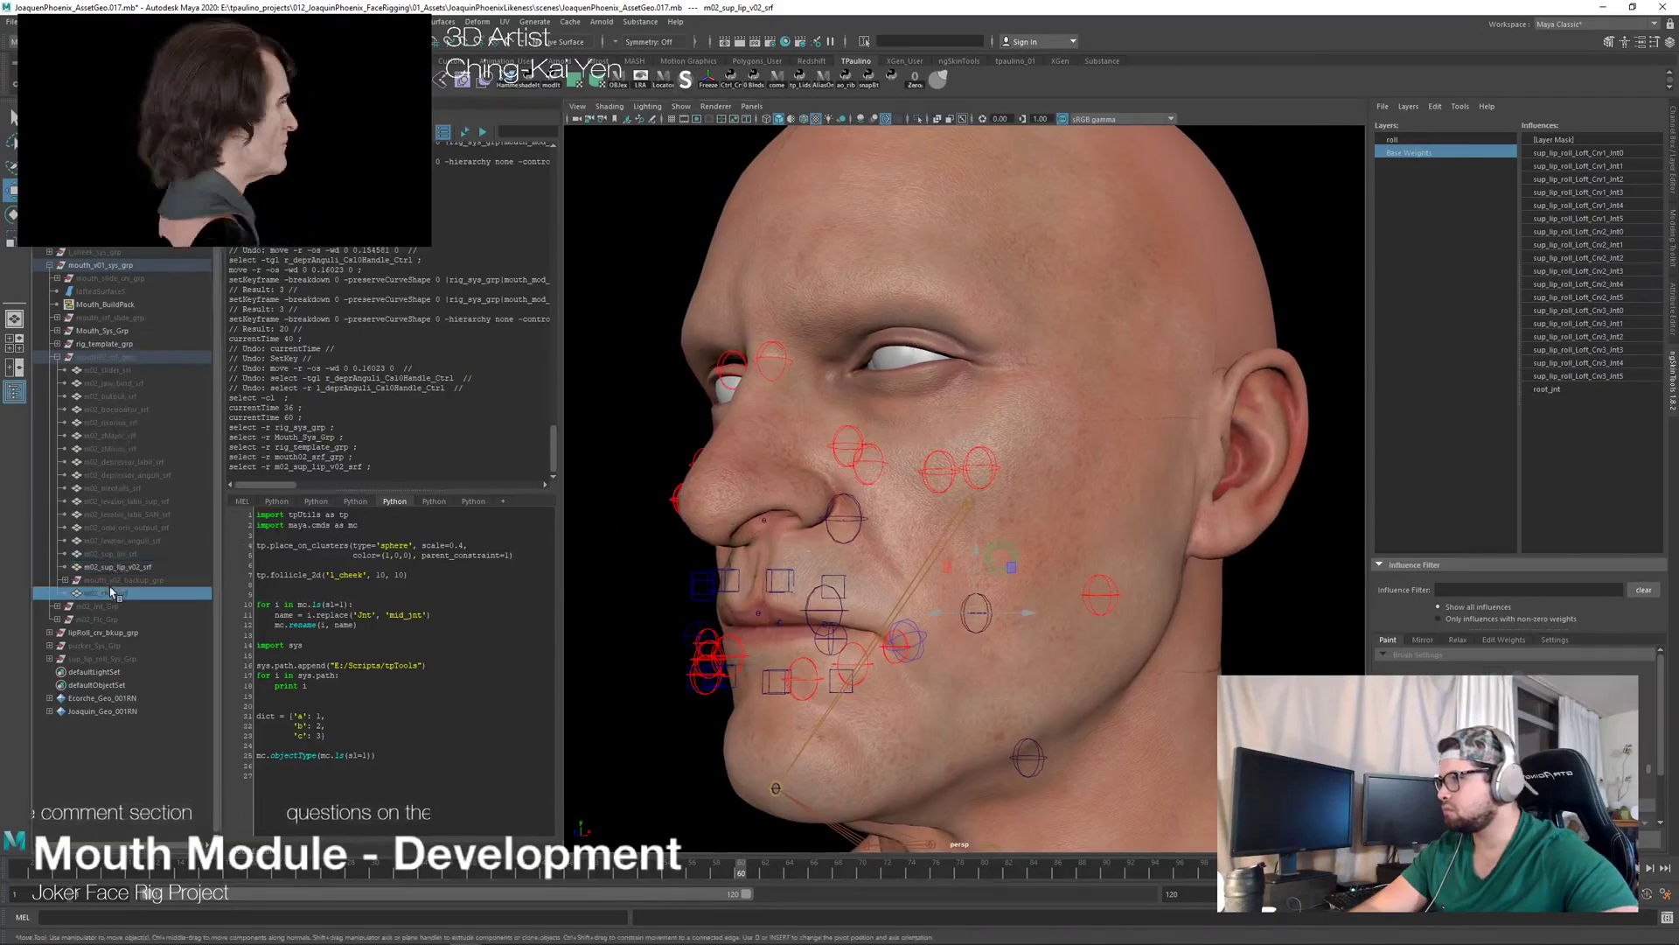
middle_drag(113, 593, 116, 581)
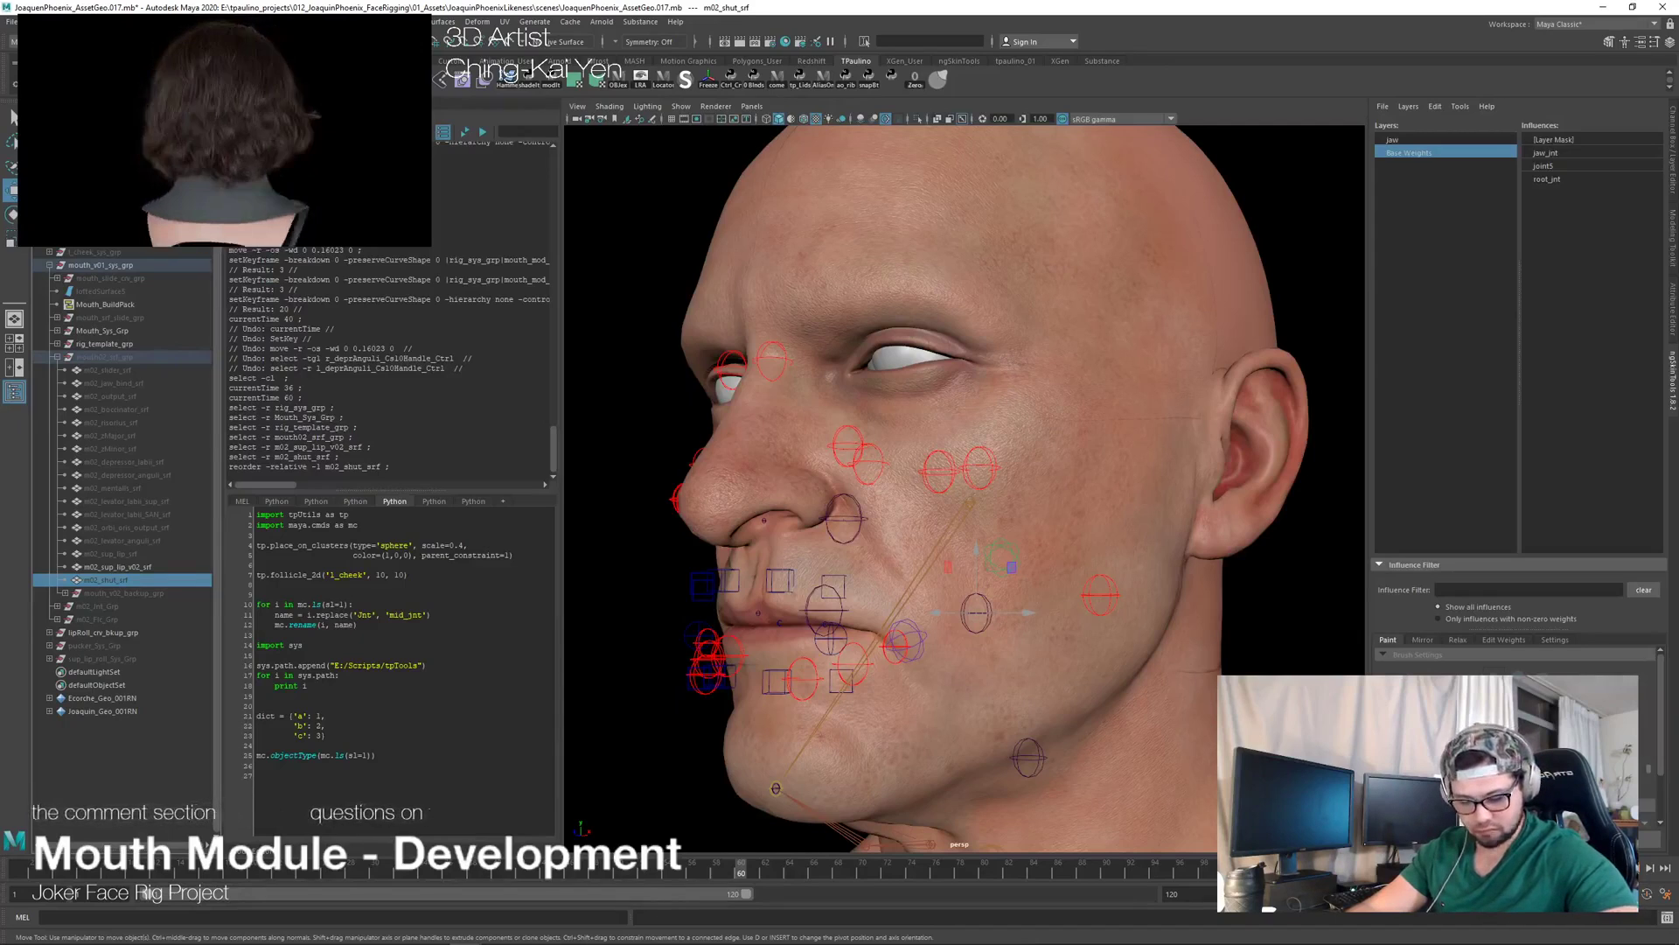
Step: Switch to the Facebook live video in Chrome, give the viewer's Hello comment a Love reaction, and open the notifications
key(alt+Tab)
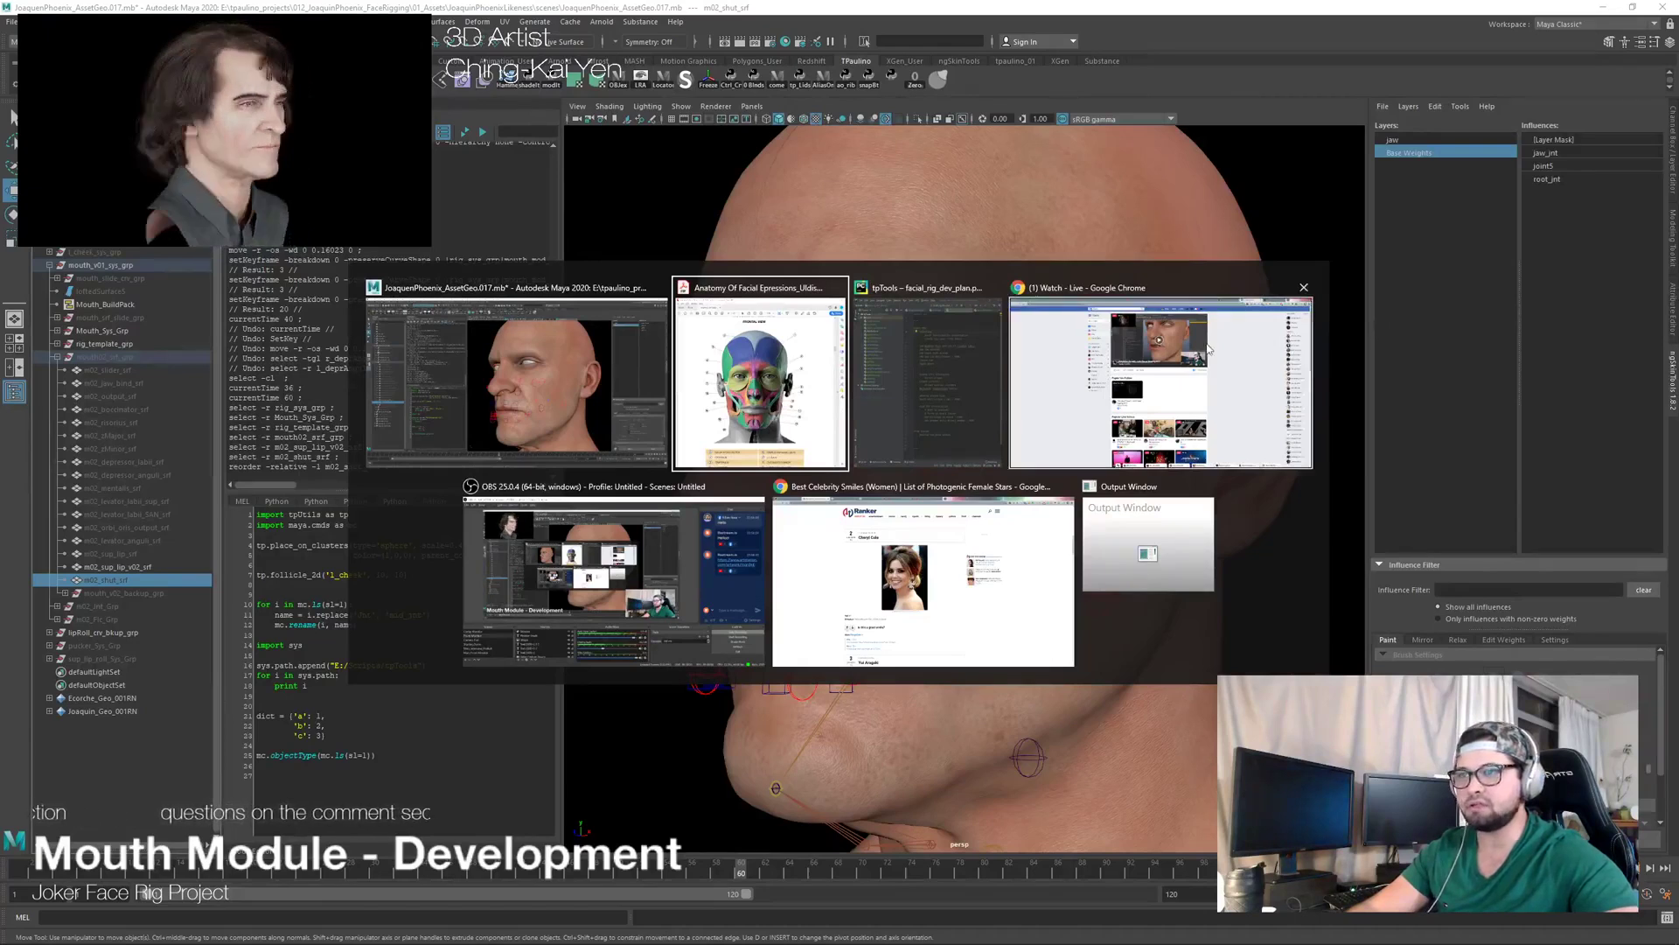
click(1160, 354)
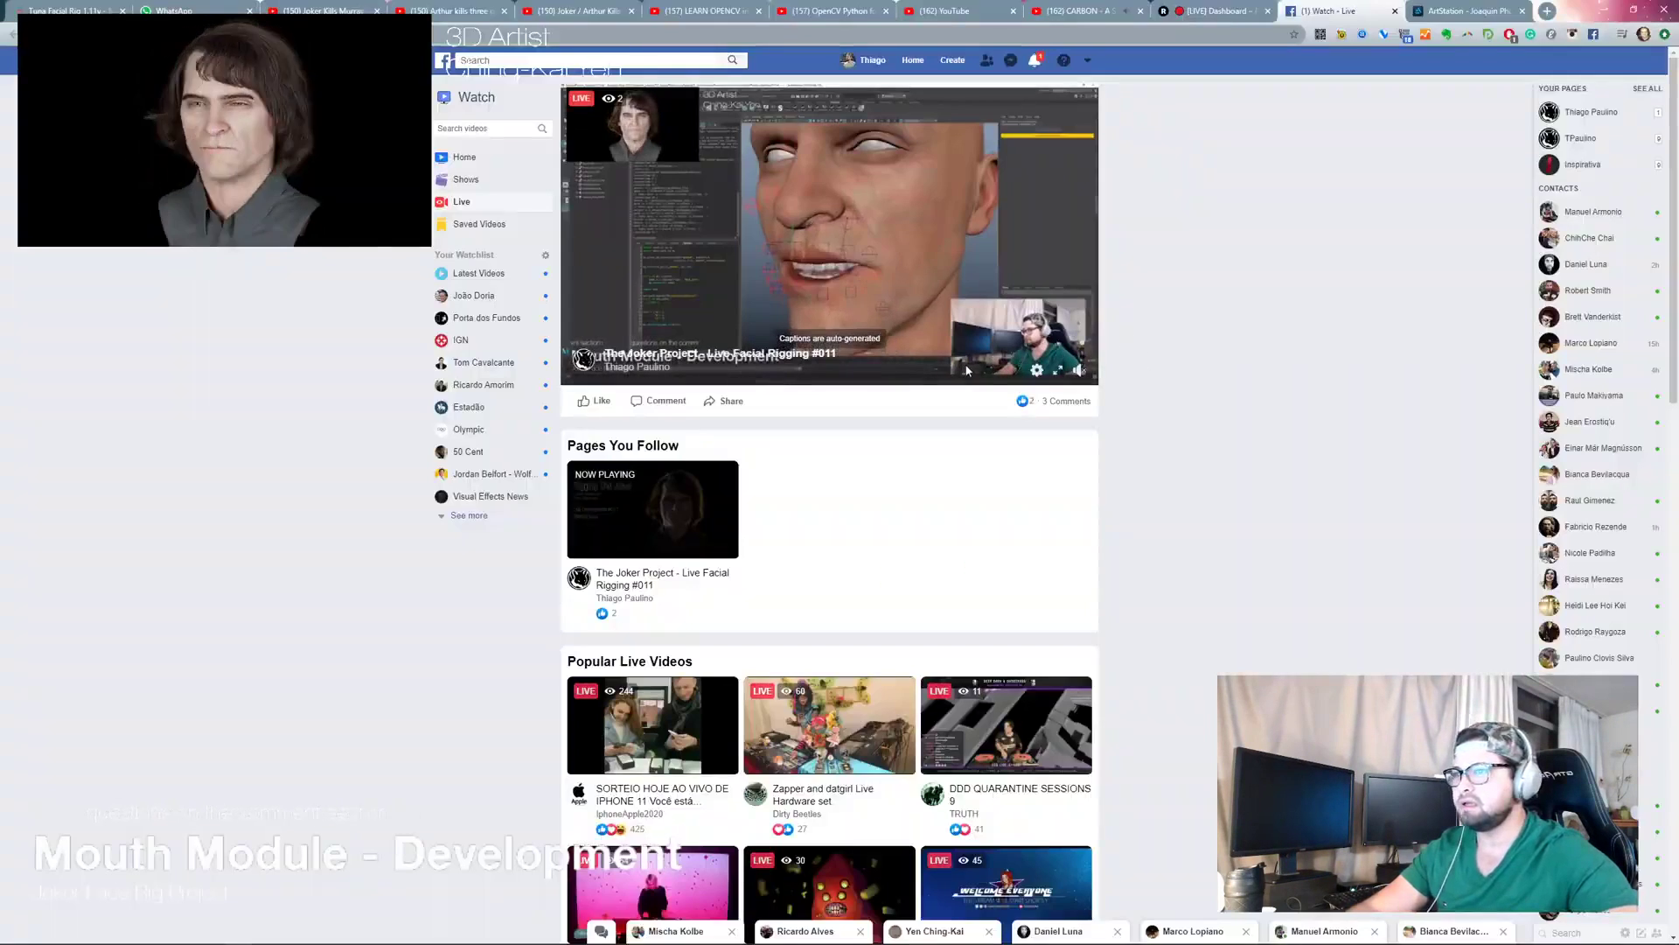
click(1081, 403)
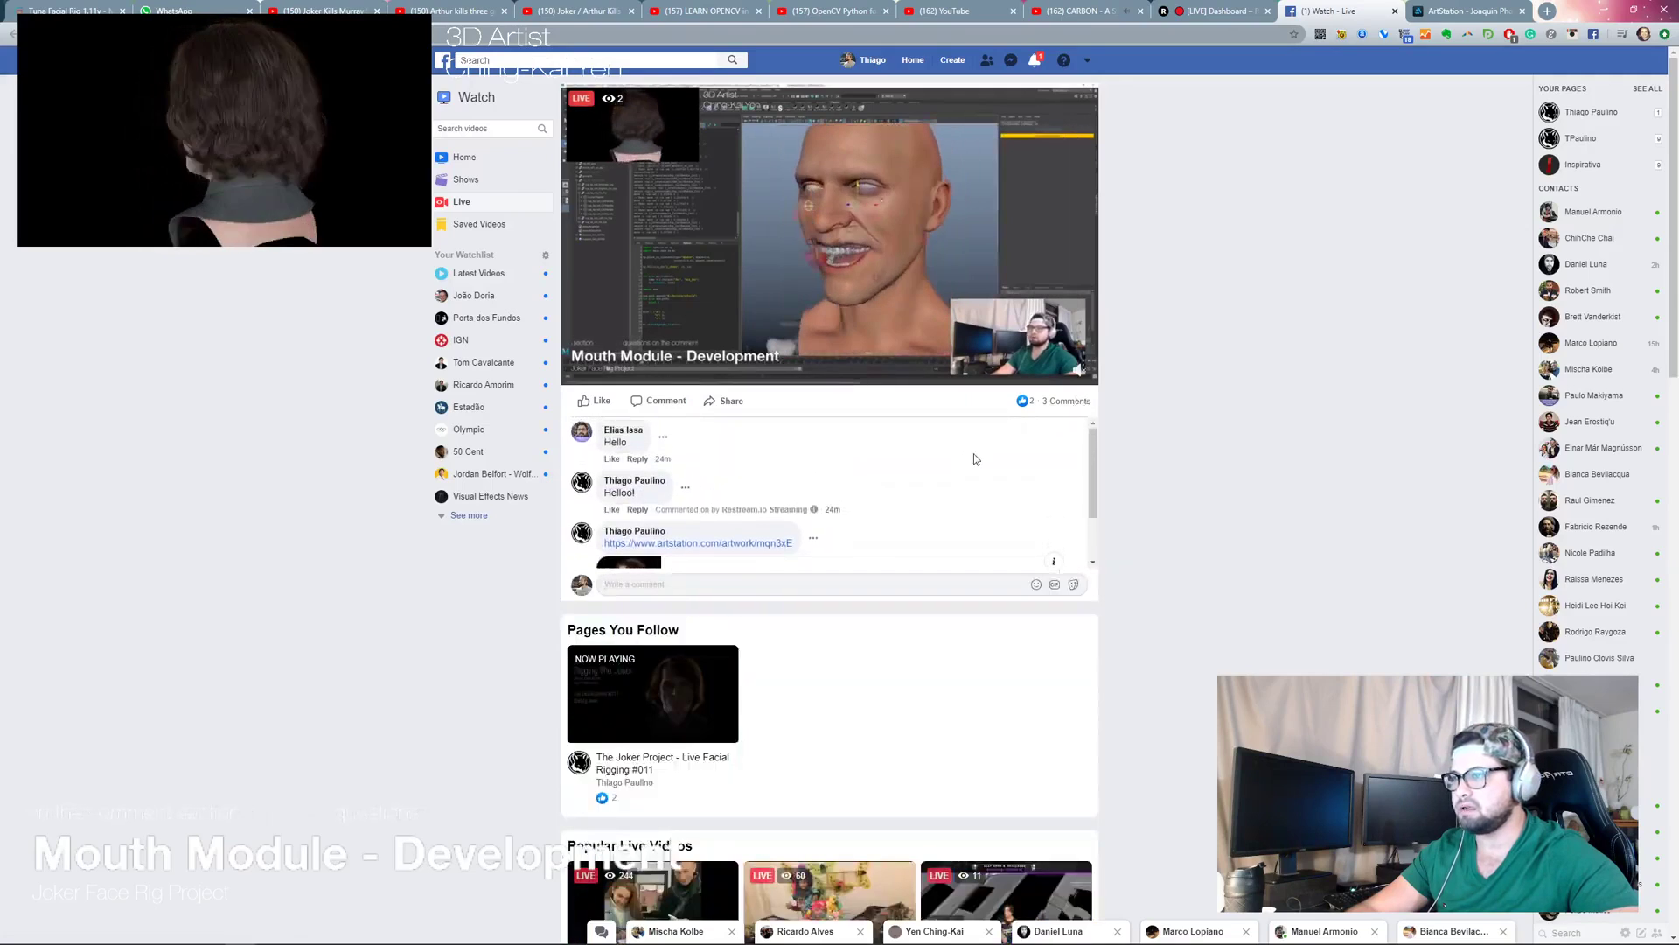
scroll(976, 459, up, 2)
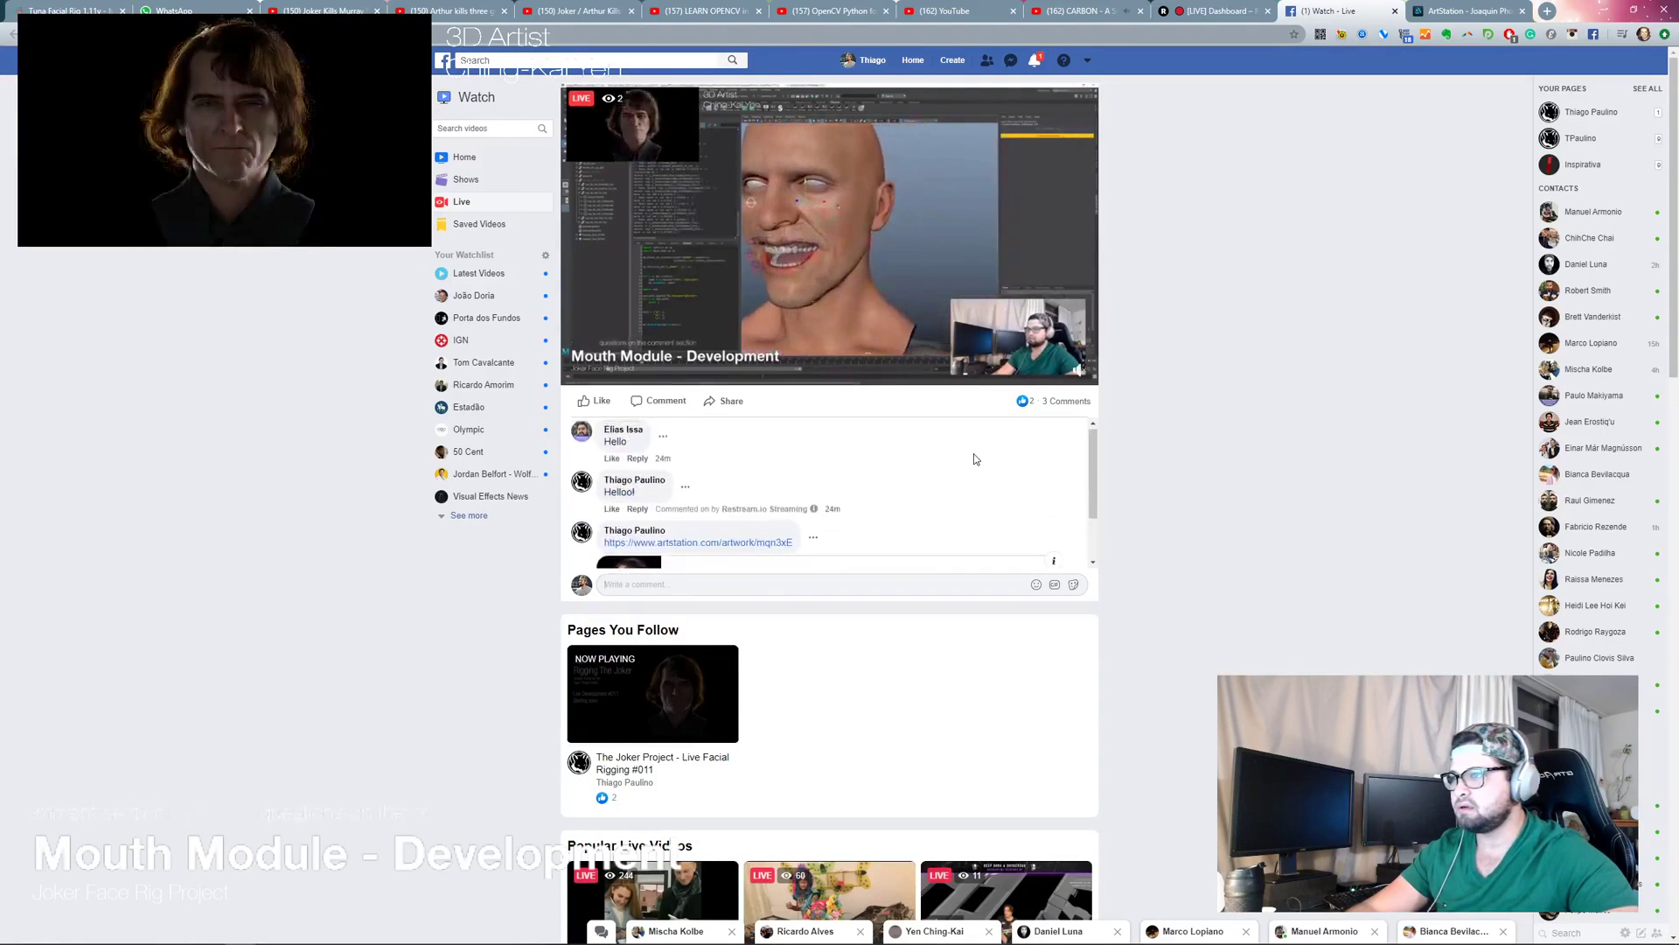
mouse_move(611, 457)
click(641, 434)
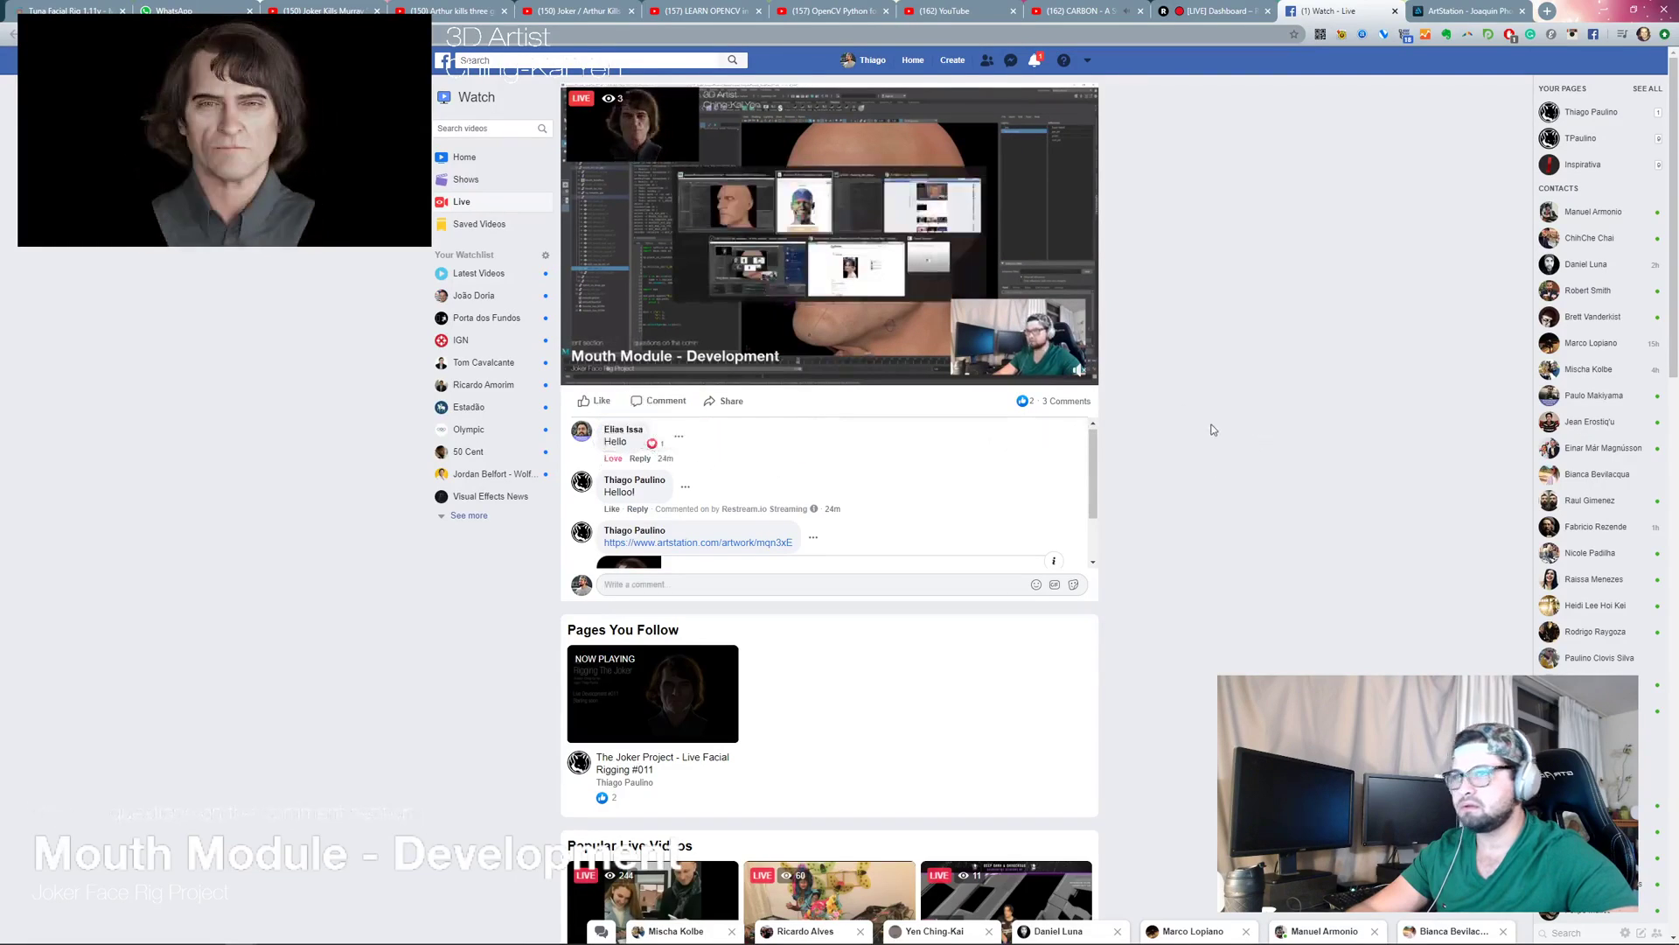
click(1035, 60)
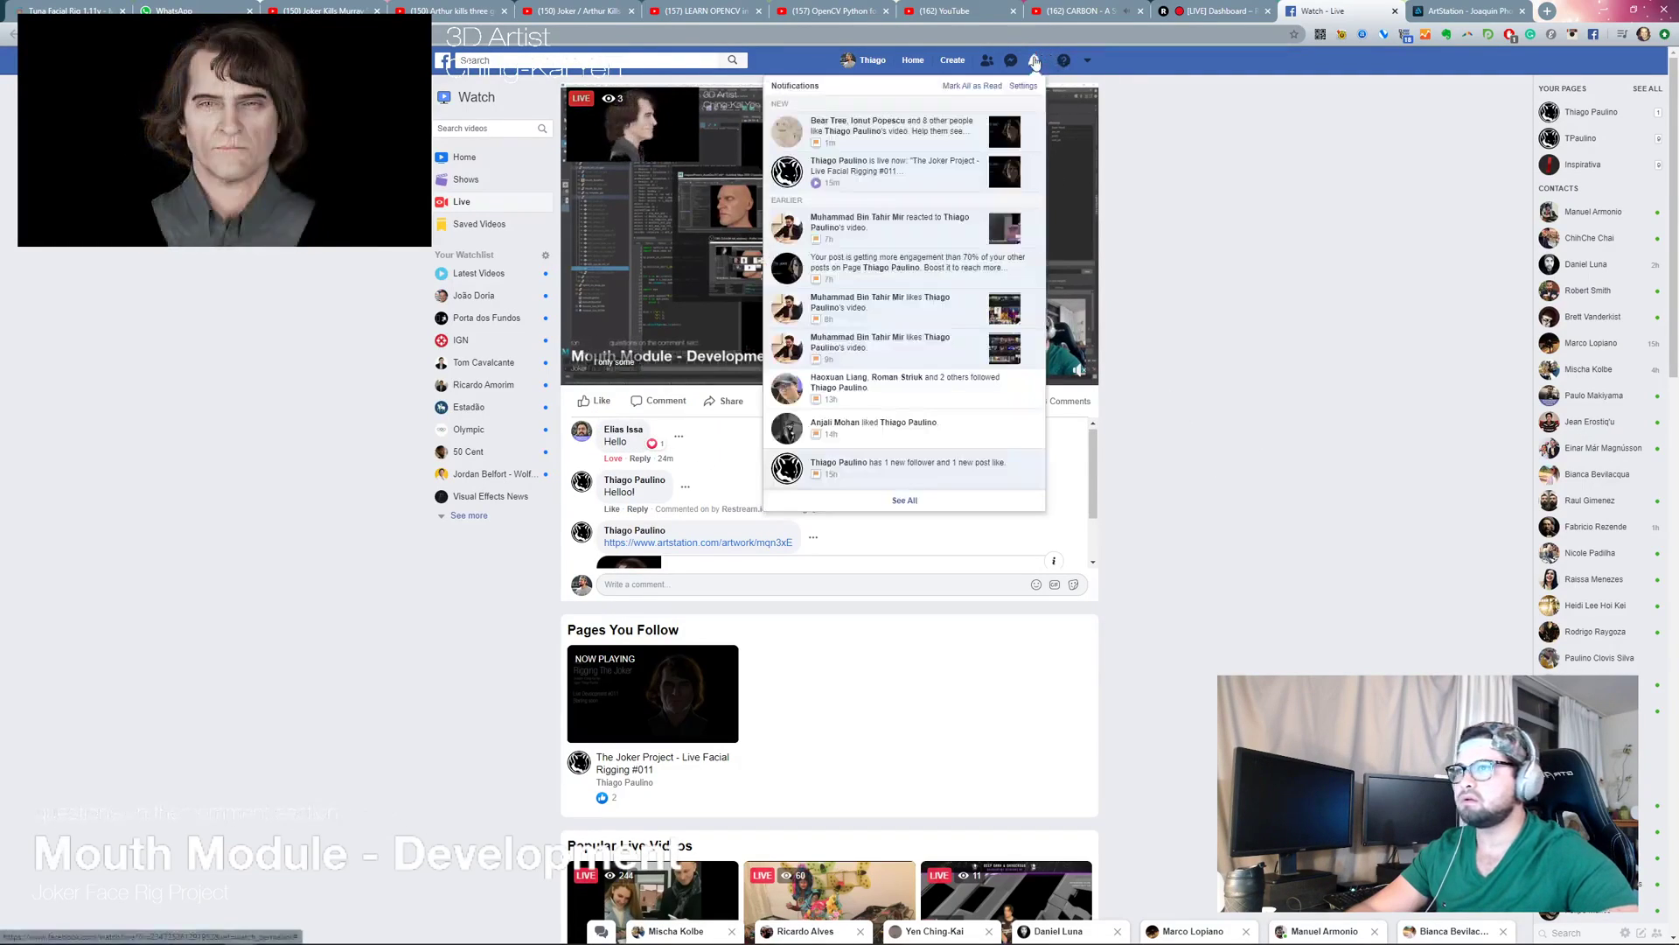
Step: Dismiss the Facebook notifications and switch back to the face rig scene in Maya
click(1219, 269)
key(alt+Tab)
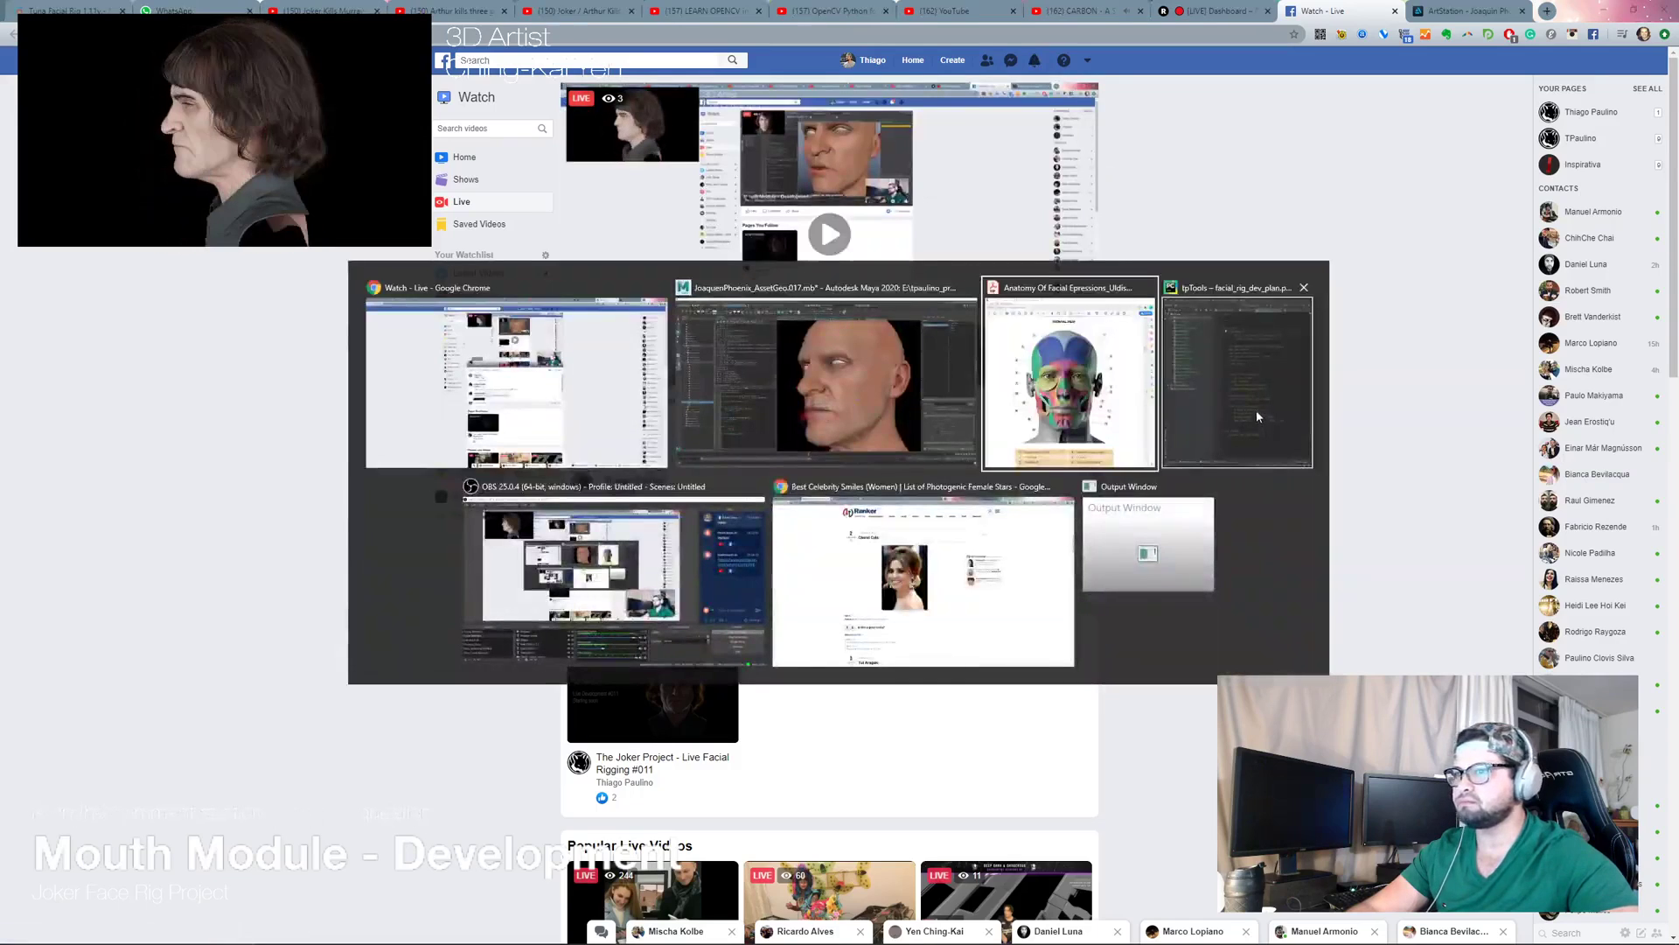
alt+drag(761, 312, 691, 317)
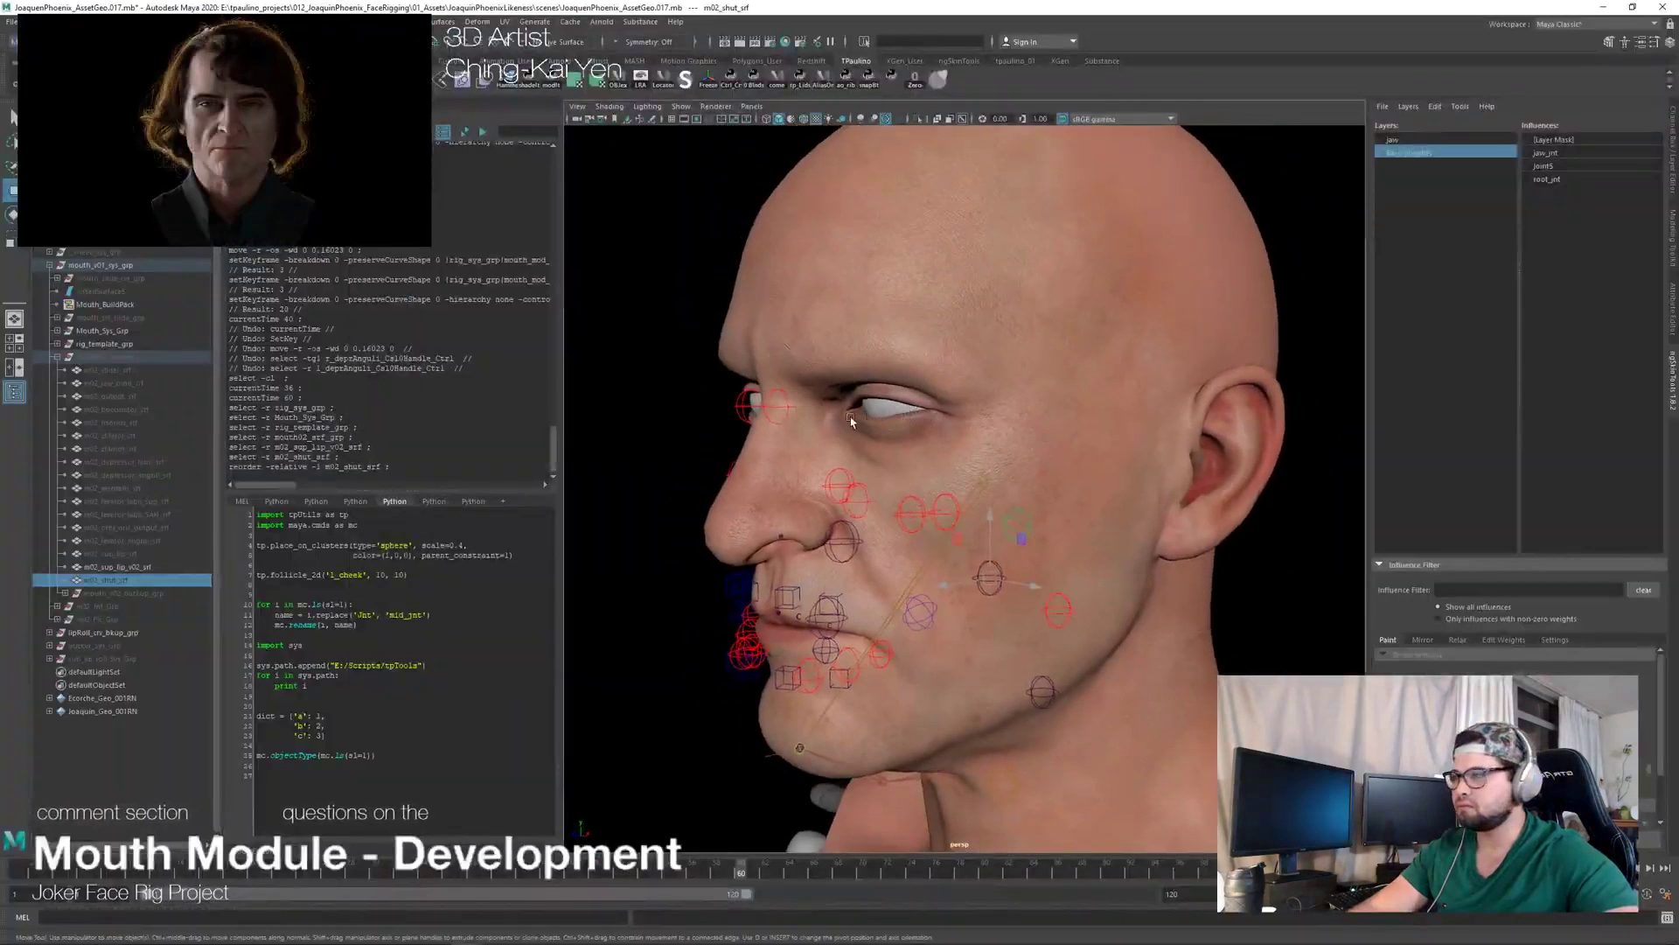
Step: Hide m02_sup_lip_v02_srf inside mouth02_srf_grp
click(127, 568)
click(128, 580)
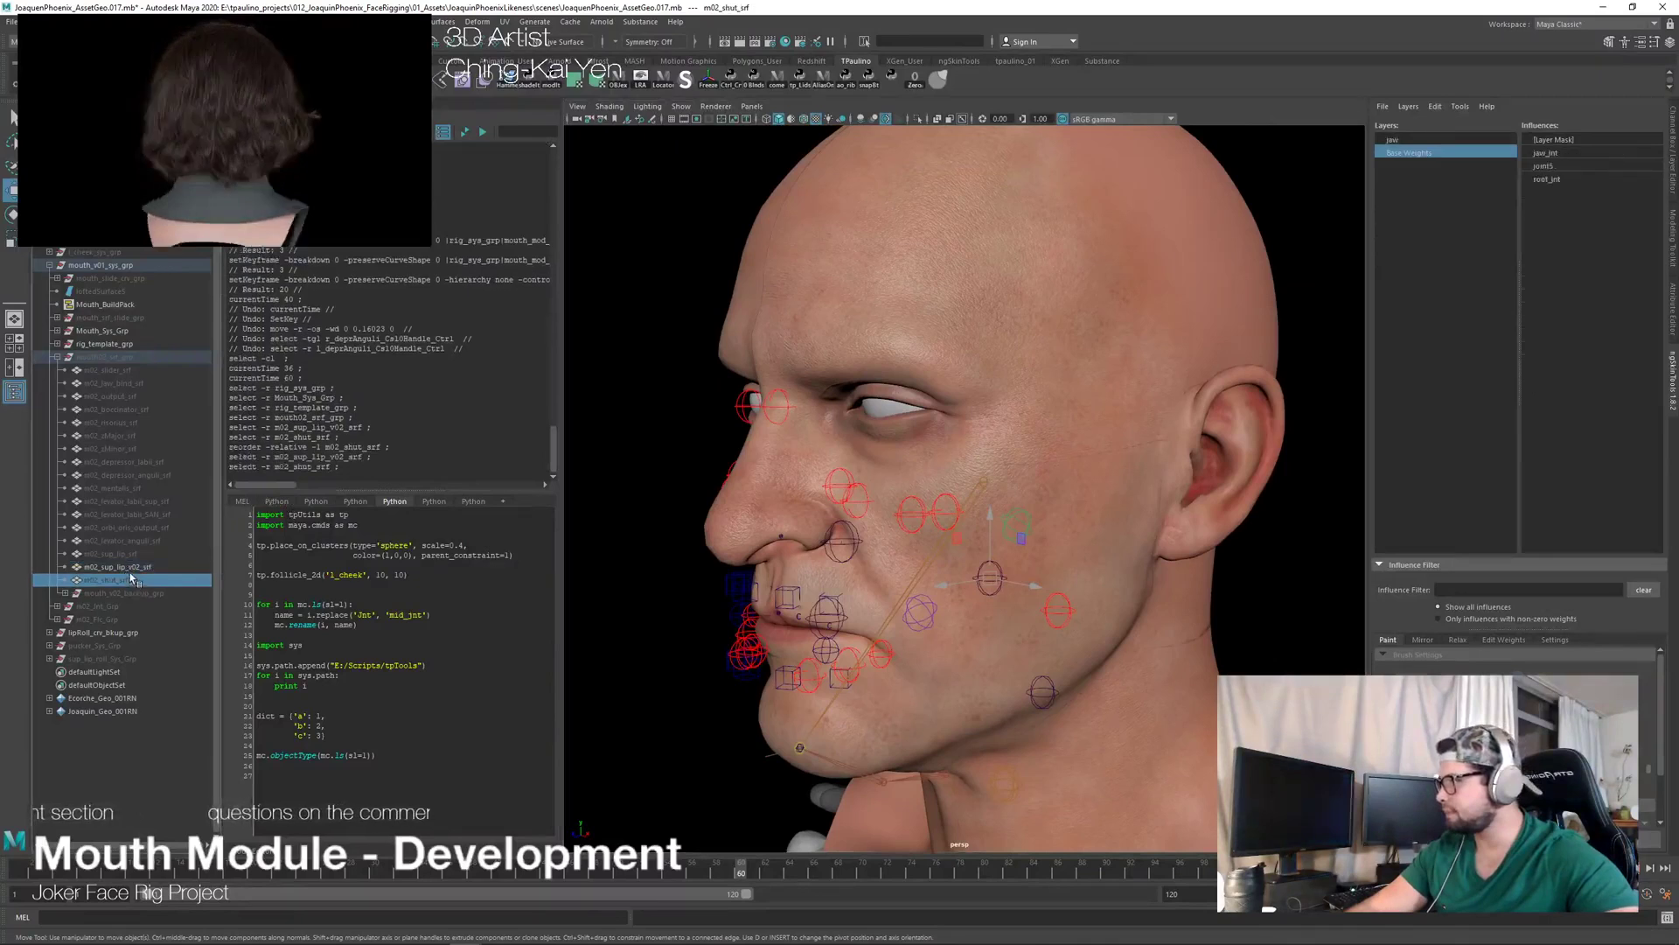
click(128, 568)
key(h)
Step: Toggle the visibility of mouth02_srf_grp so the group is shown
click(126, 370)
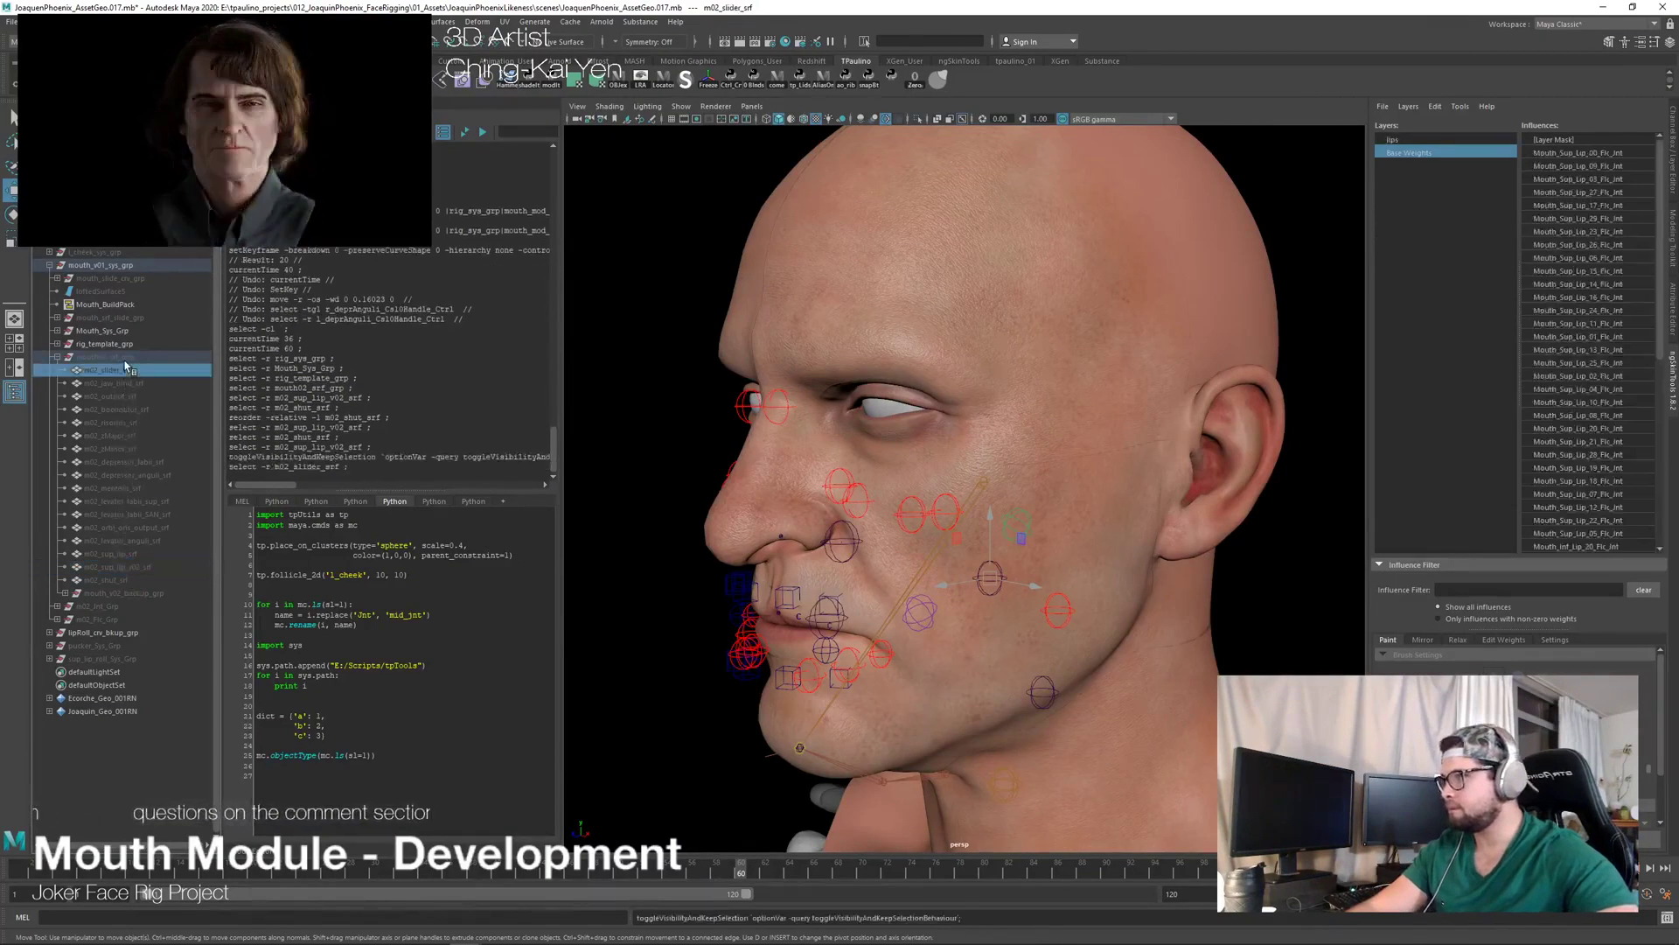
click(126, 358)
key(h)
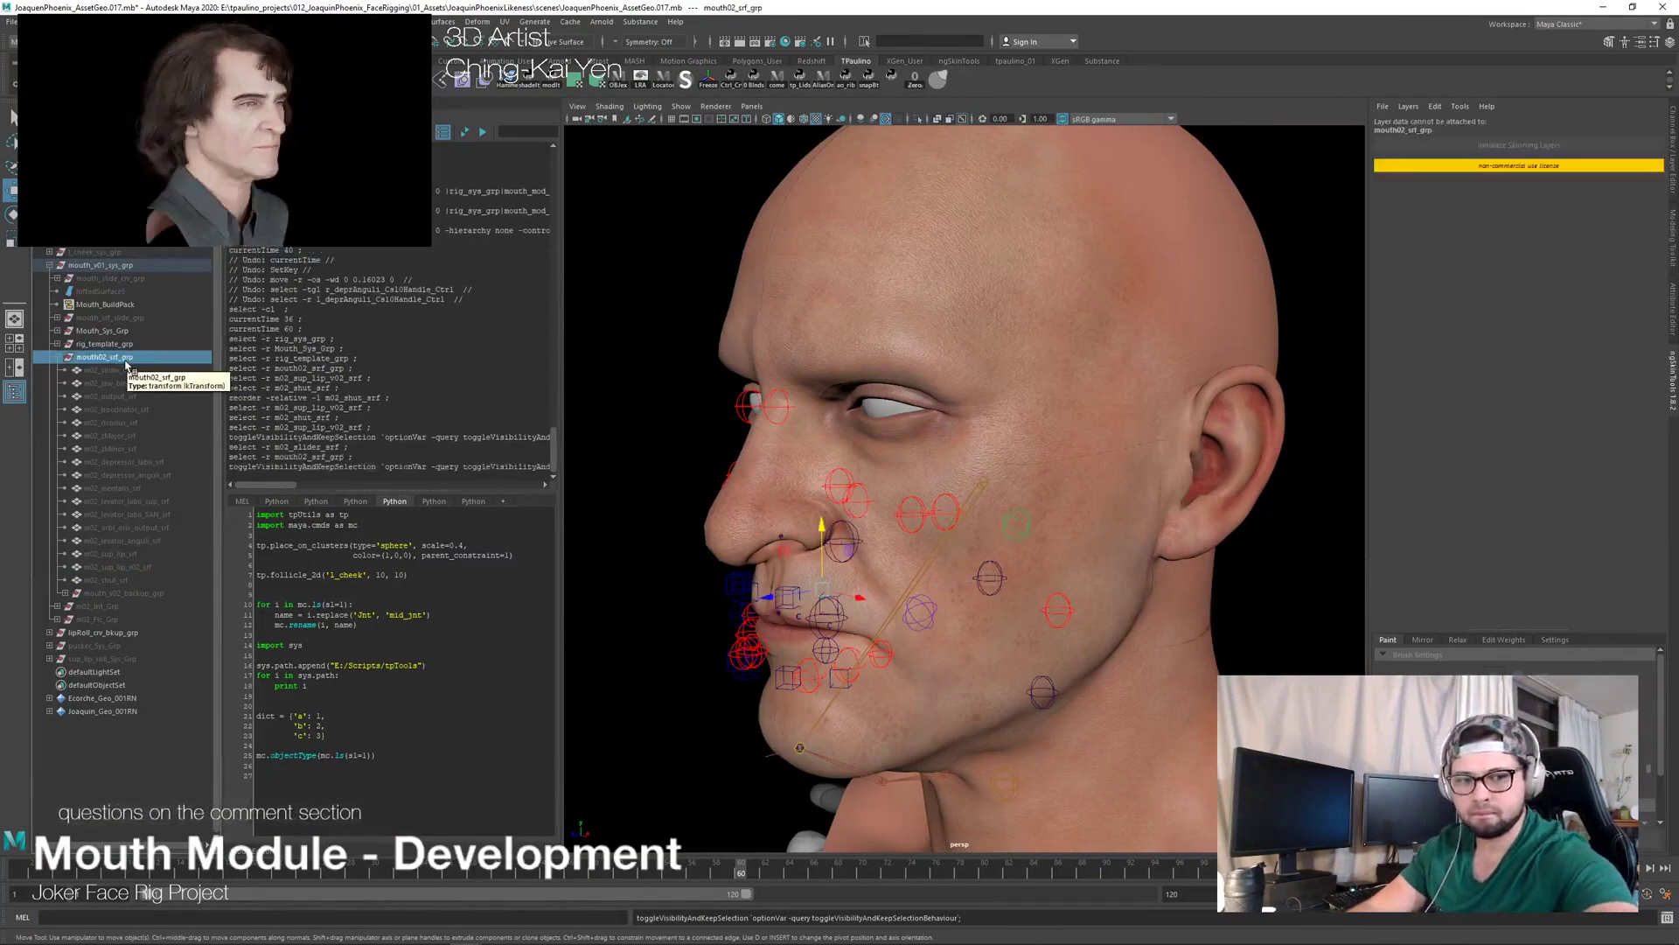
key(h)
key(h)
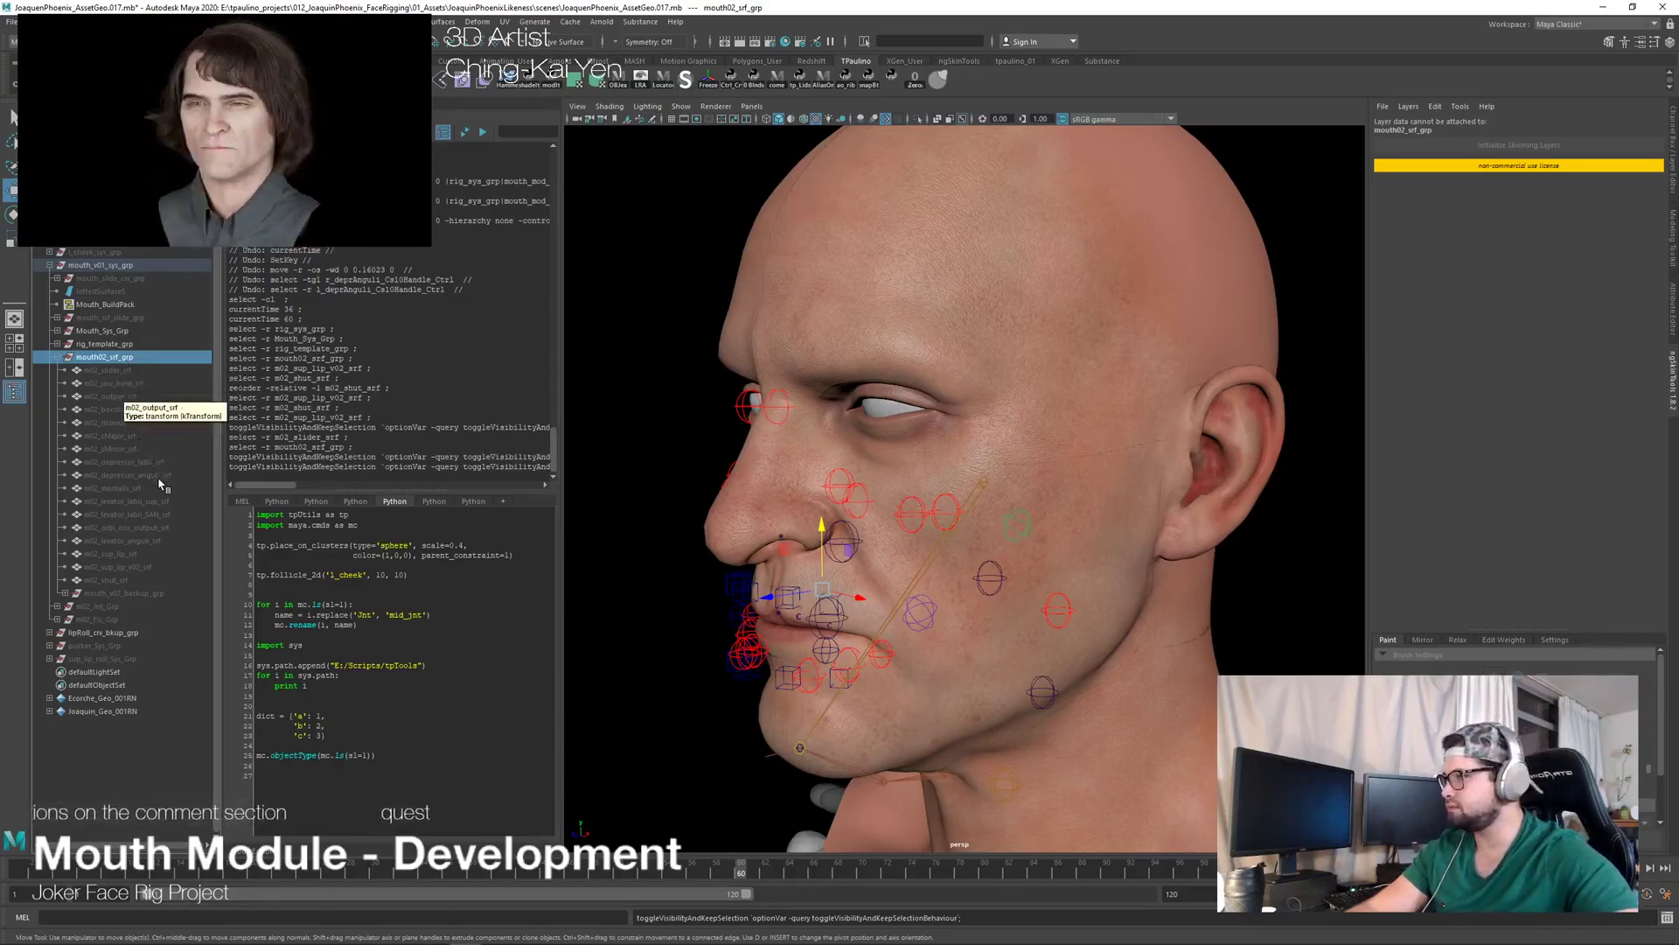
Step: Make m02_sup_lip_v02_srf visible and isolate it in the viewport to inspect the whole mouth surface
click(134, 555)
click(136, 580)
click(138, 566)
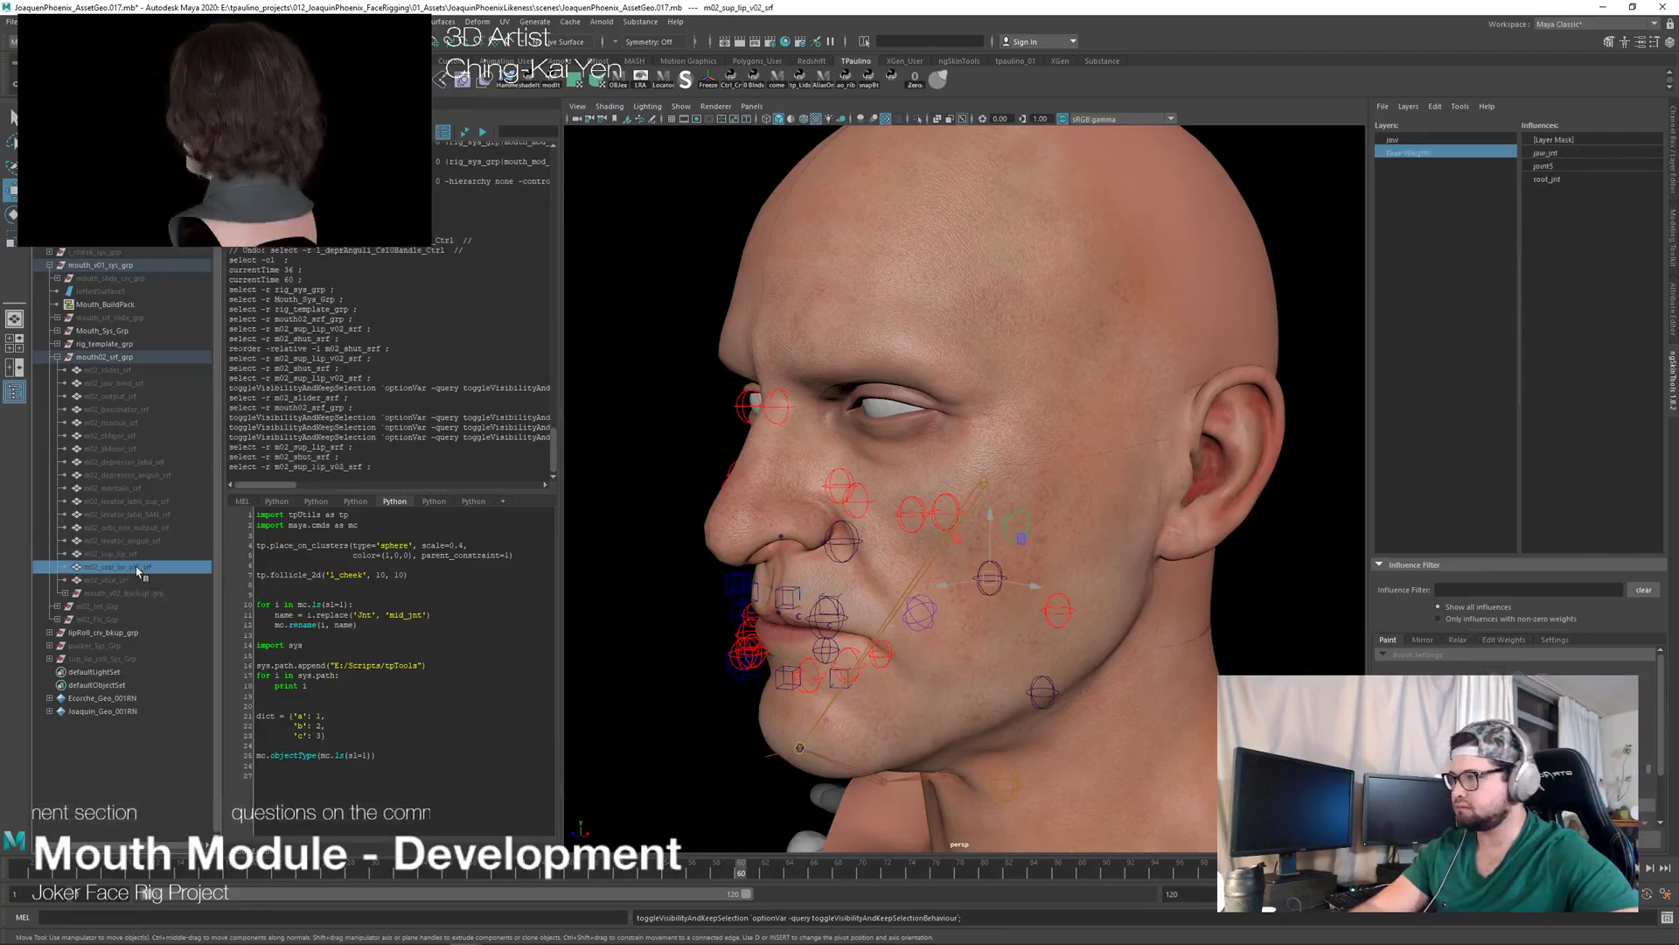
key(h)
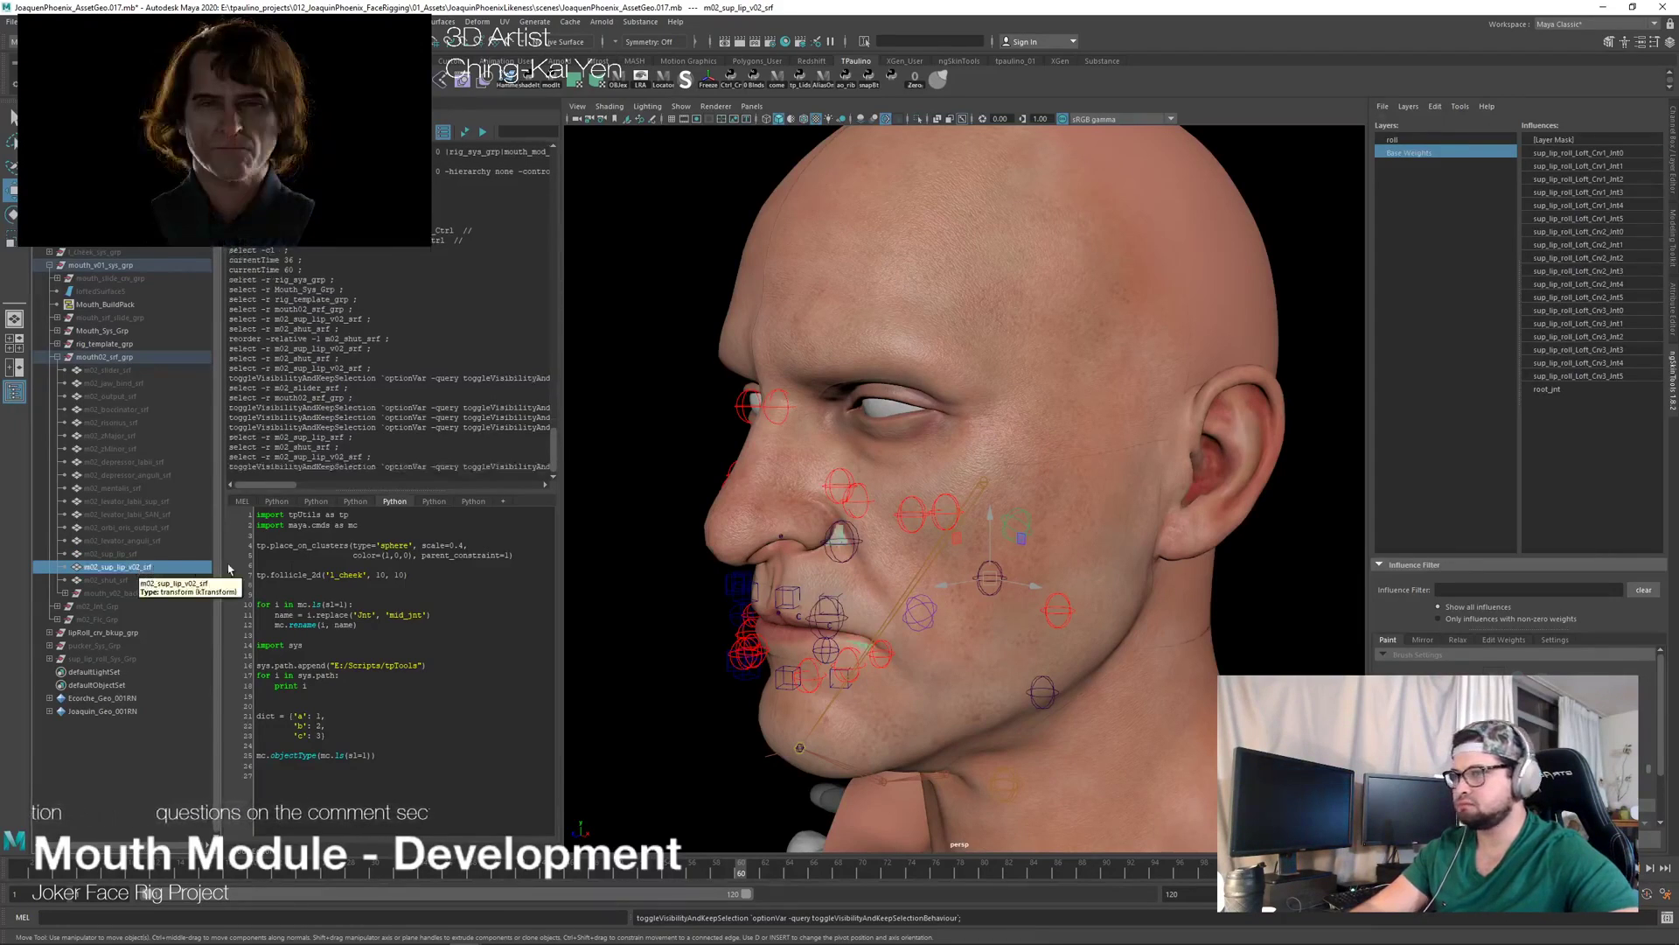
alt+drag(682, 579, 855, 579)
key(ctrl+1)
alt+drag(952, 554, 1015, 539)
key(w)
alt+right_drag(1015, 539, 1313, 496)
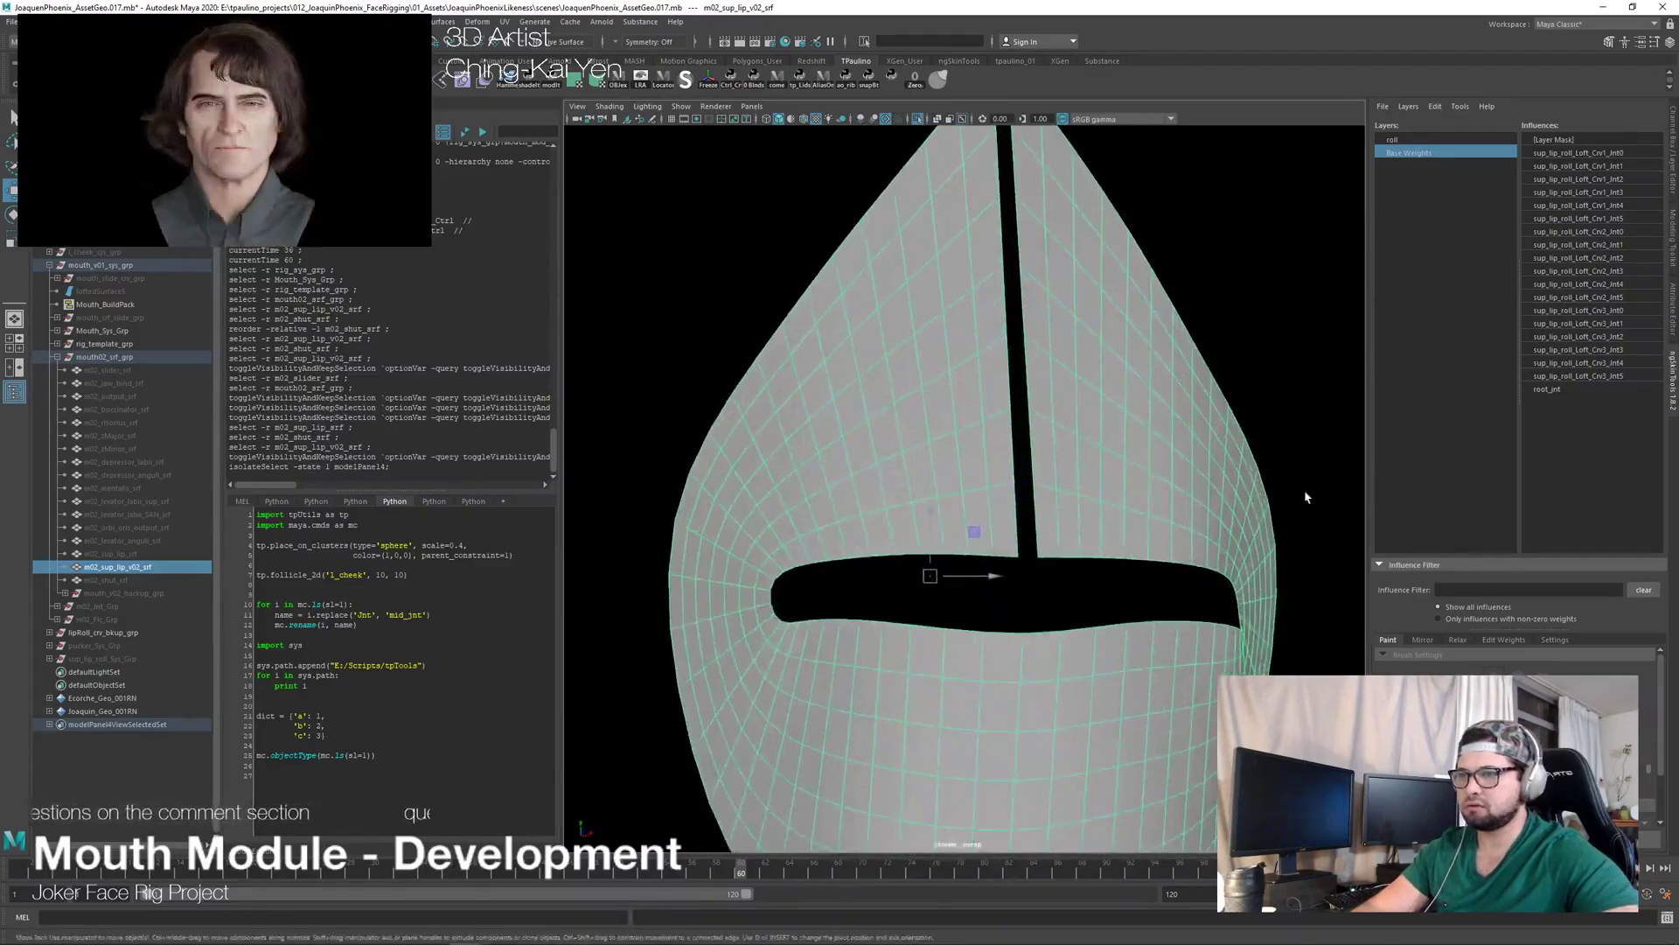
alt+drag(1313, 496, 1278, 479)
alt+right_drag(1278, 478, 1102, 490)
alt+drag(1102, 491, 1130, 502)
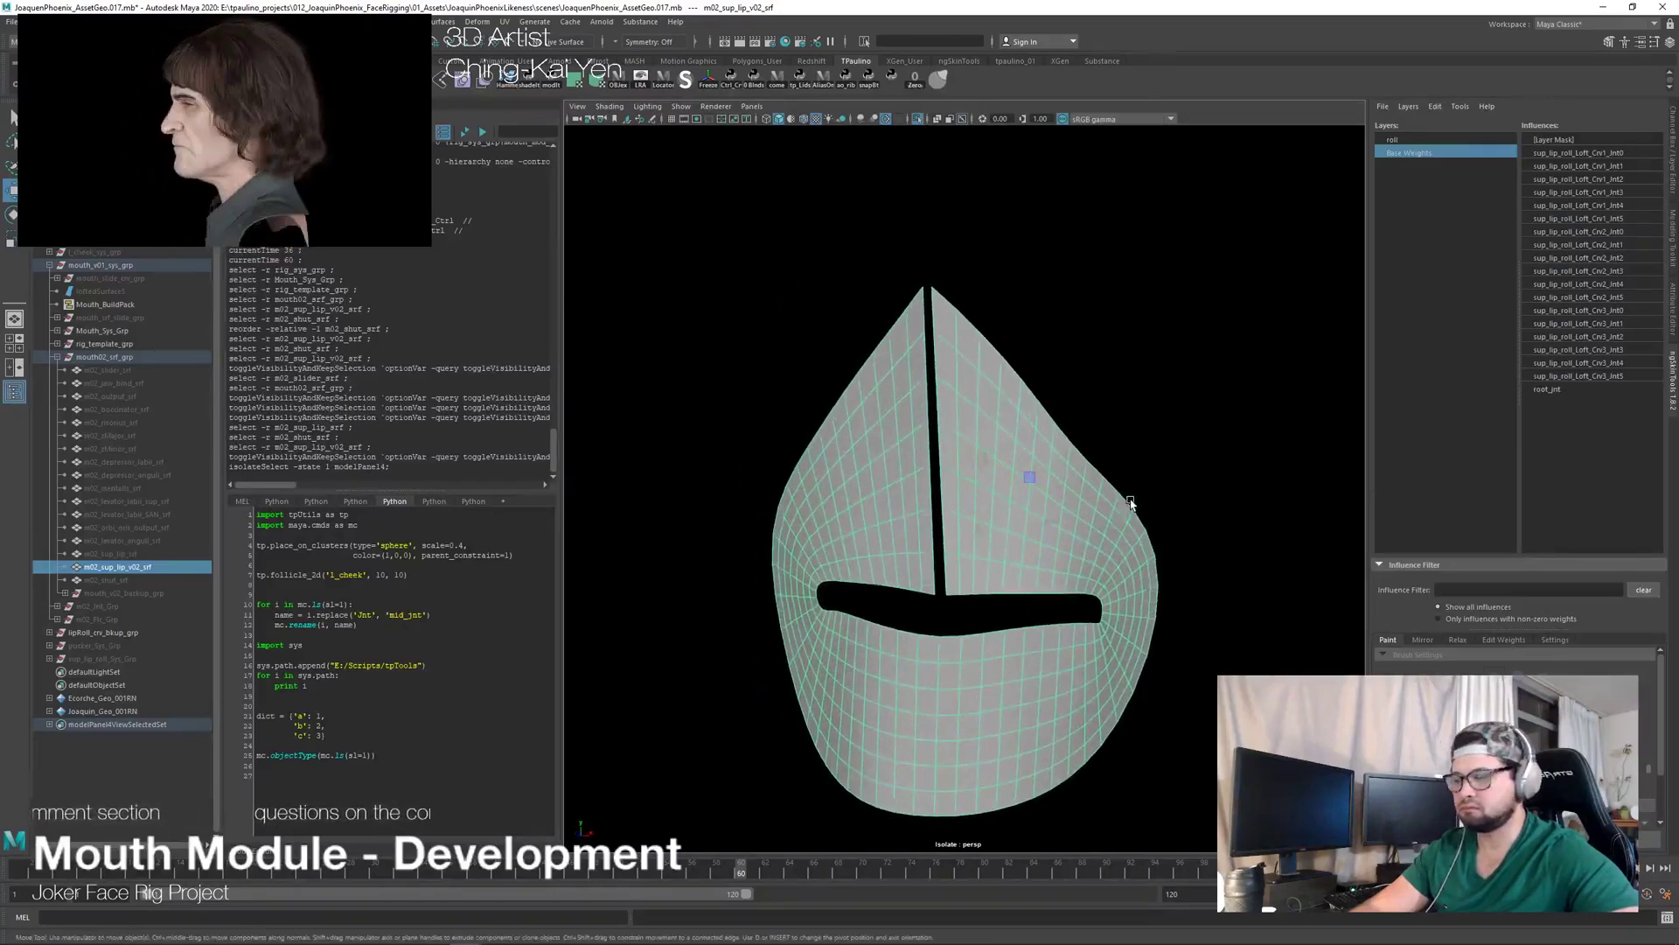
Step: Duplicate m02_sup_lip_v02_srf and rename the copy m02_levatorNasi_srf
key(ctrl+d)
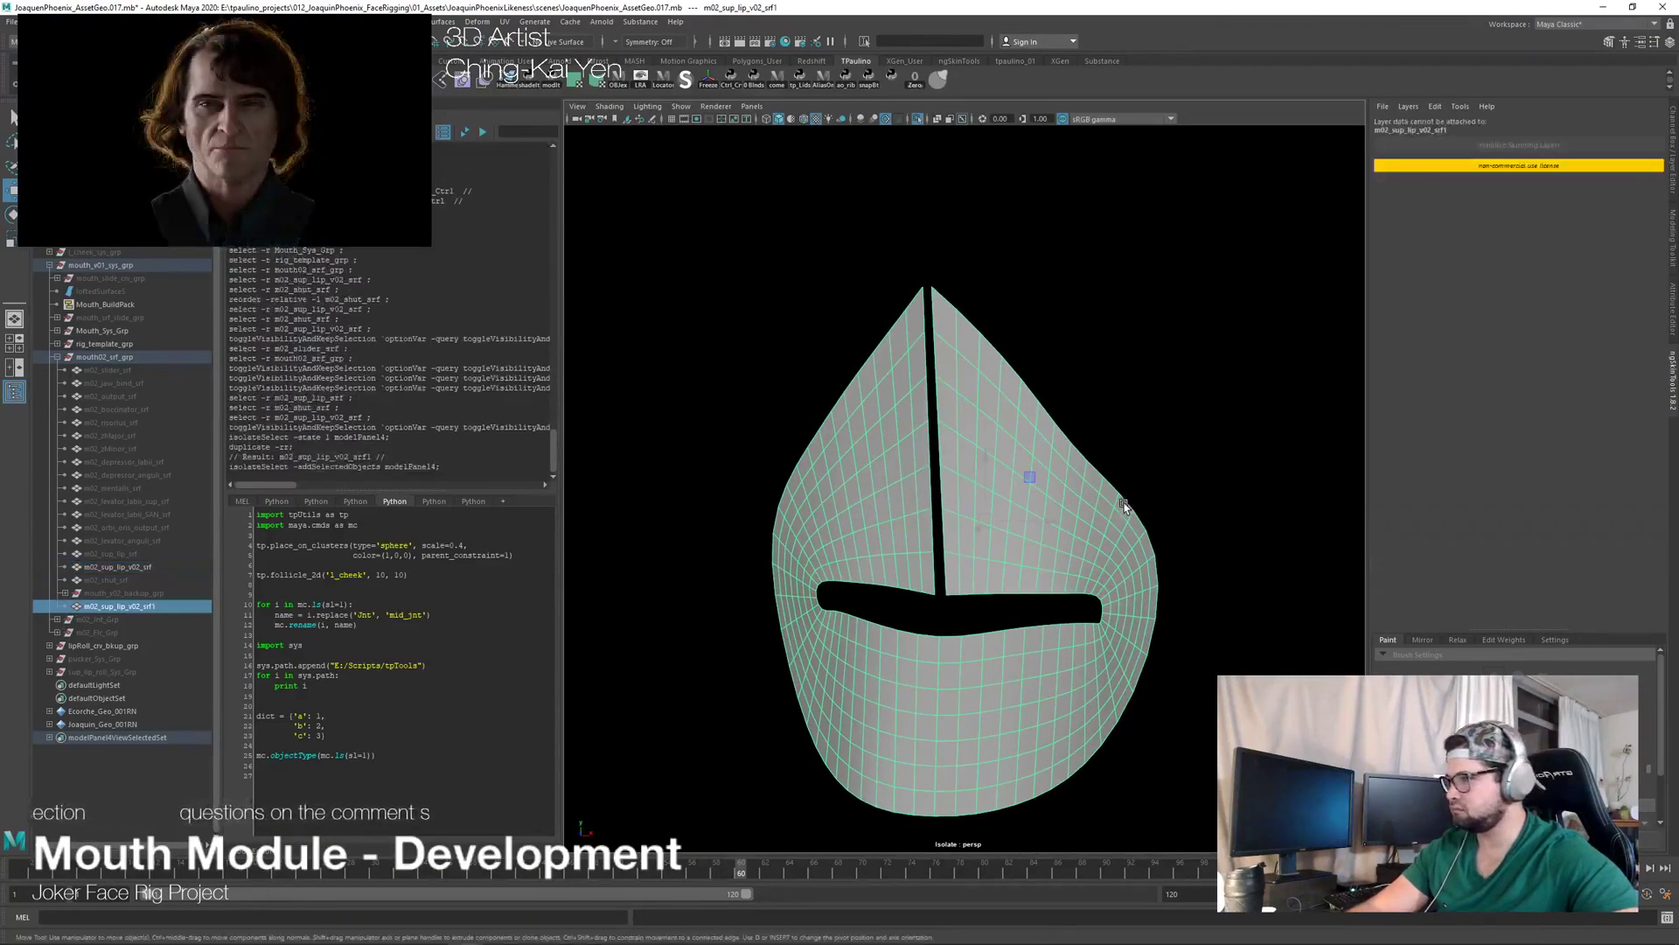
double_click(120, 606)
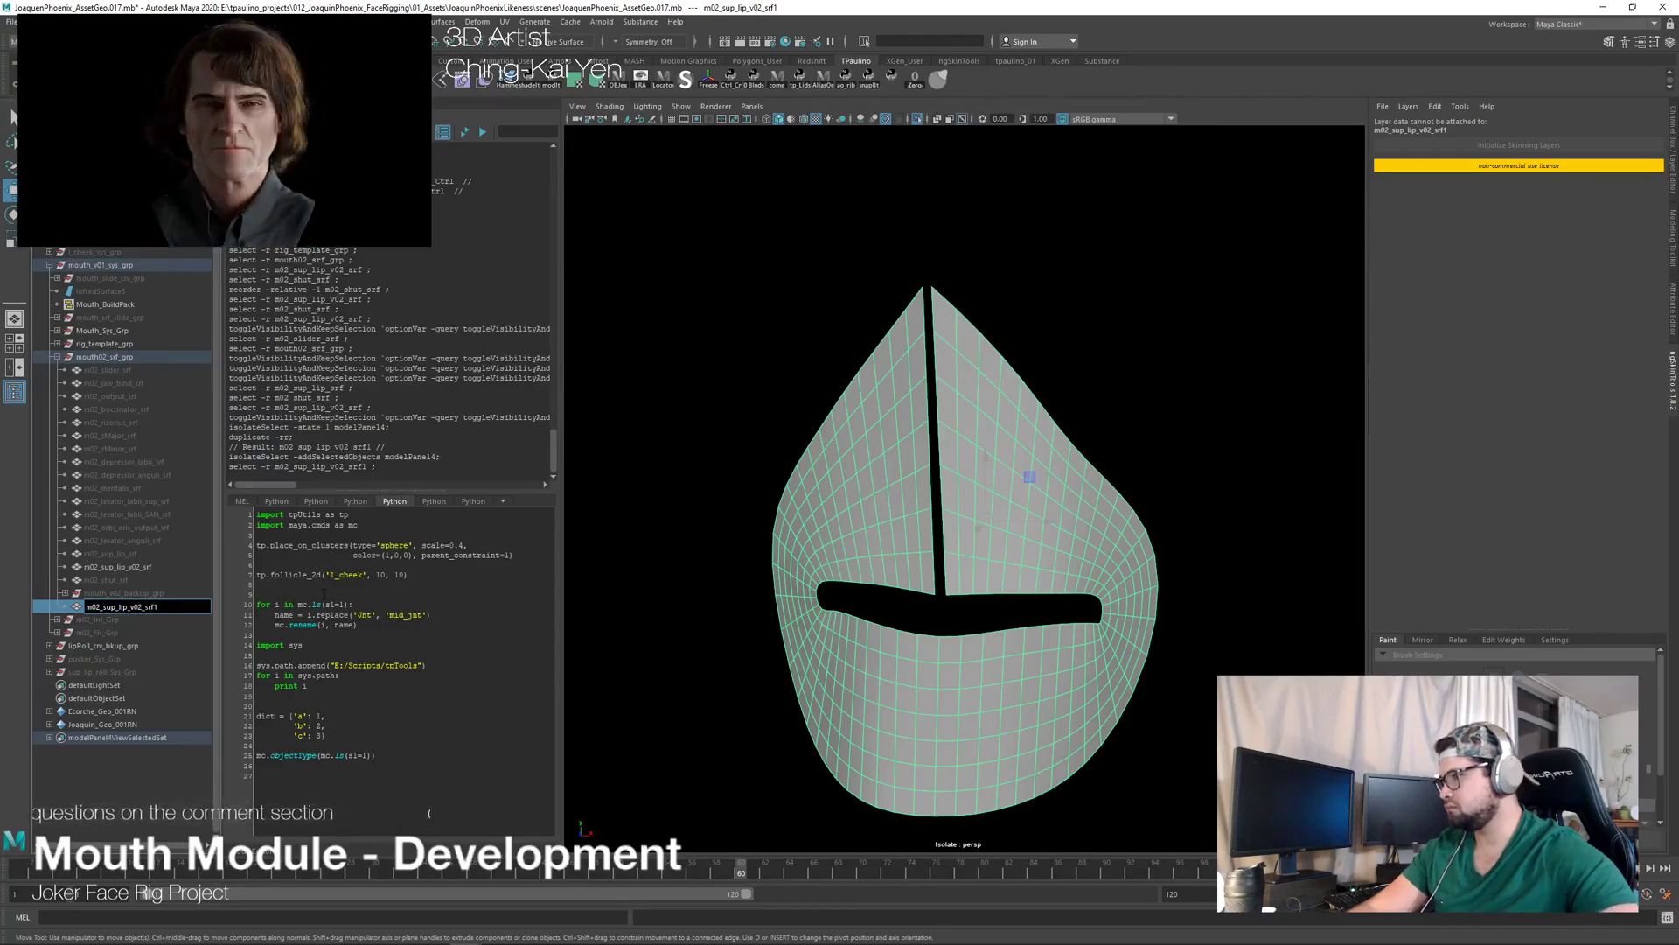
key(BackSpace)
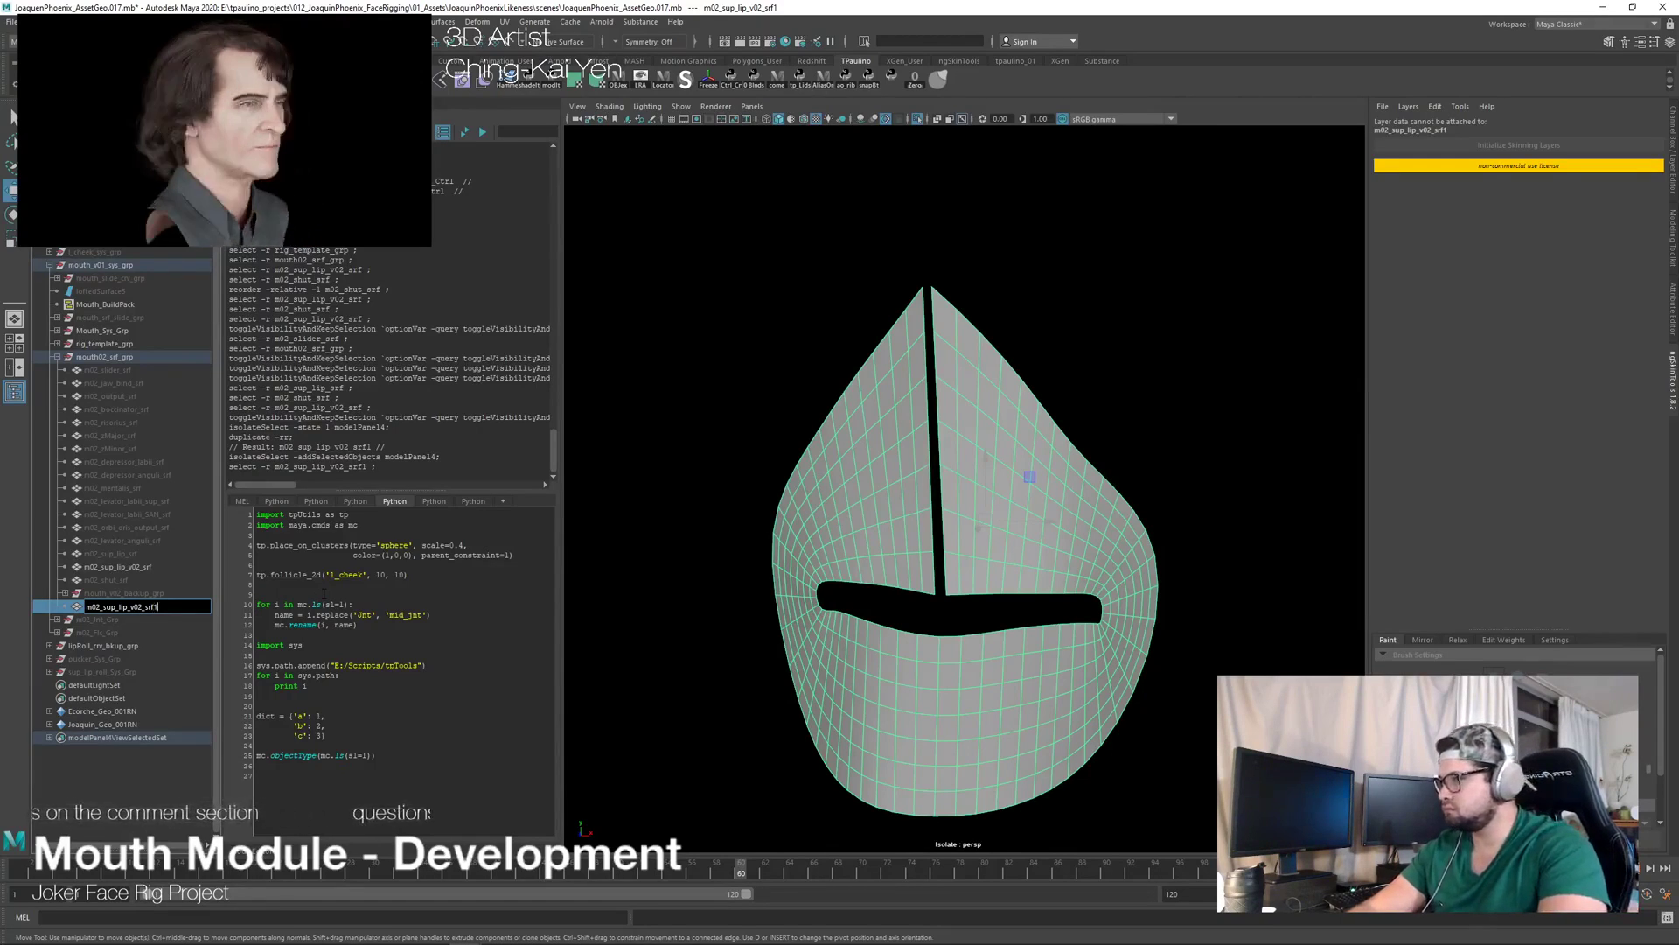
key(BackSpace)
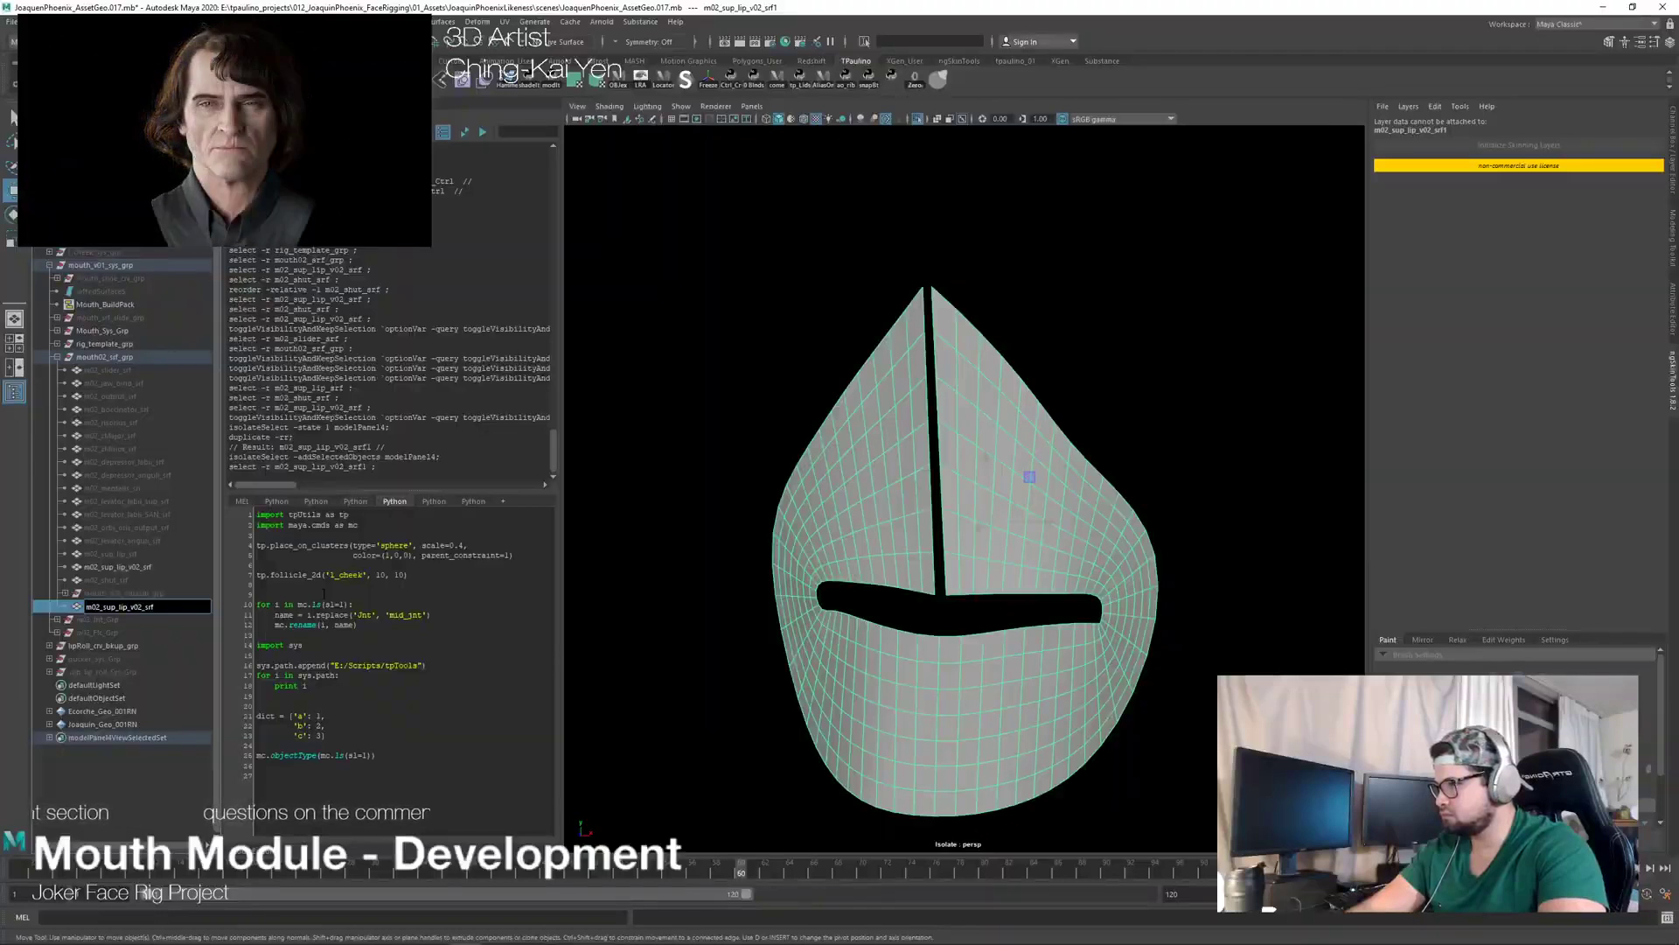
key(BackSpace)
key(BackSpace)
key(BackSpace)
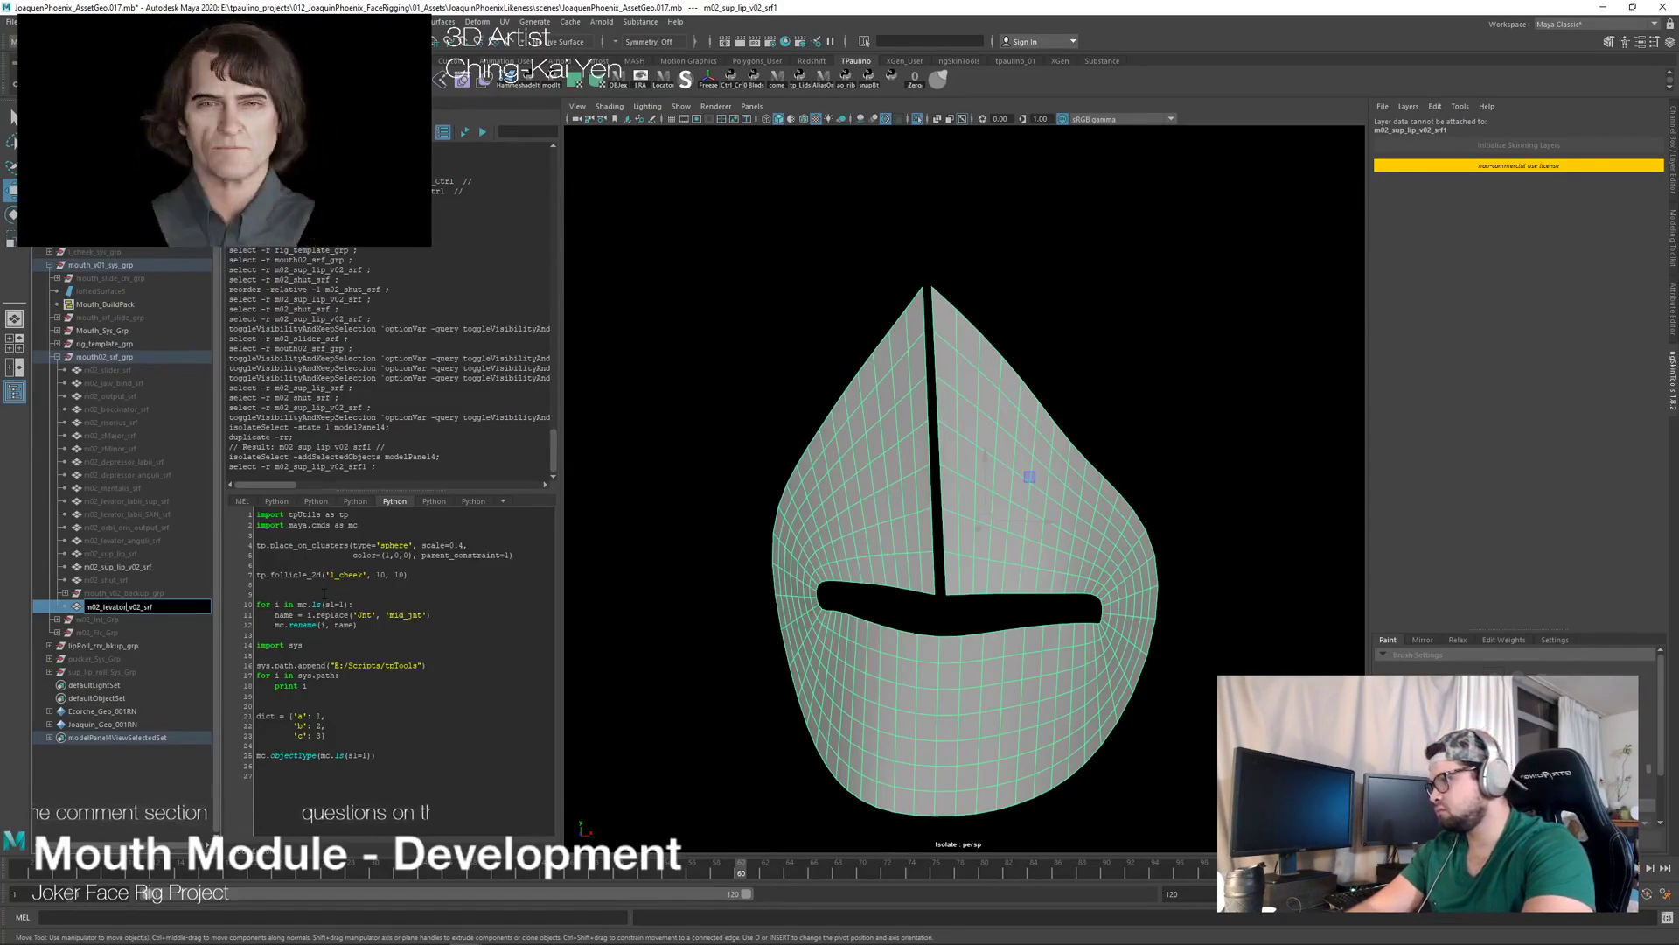
text(_)
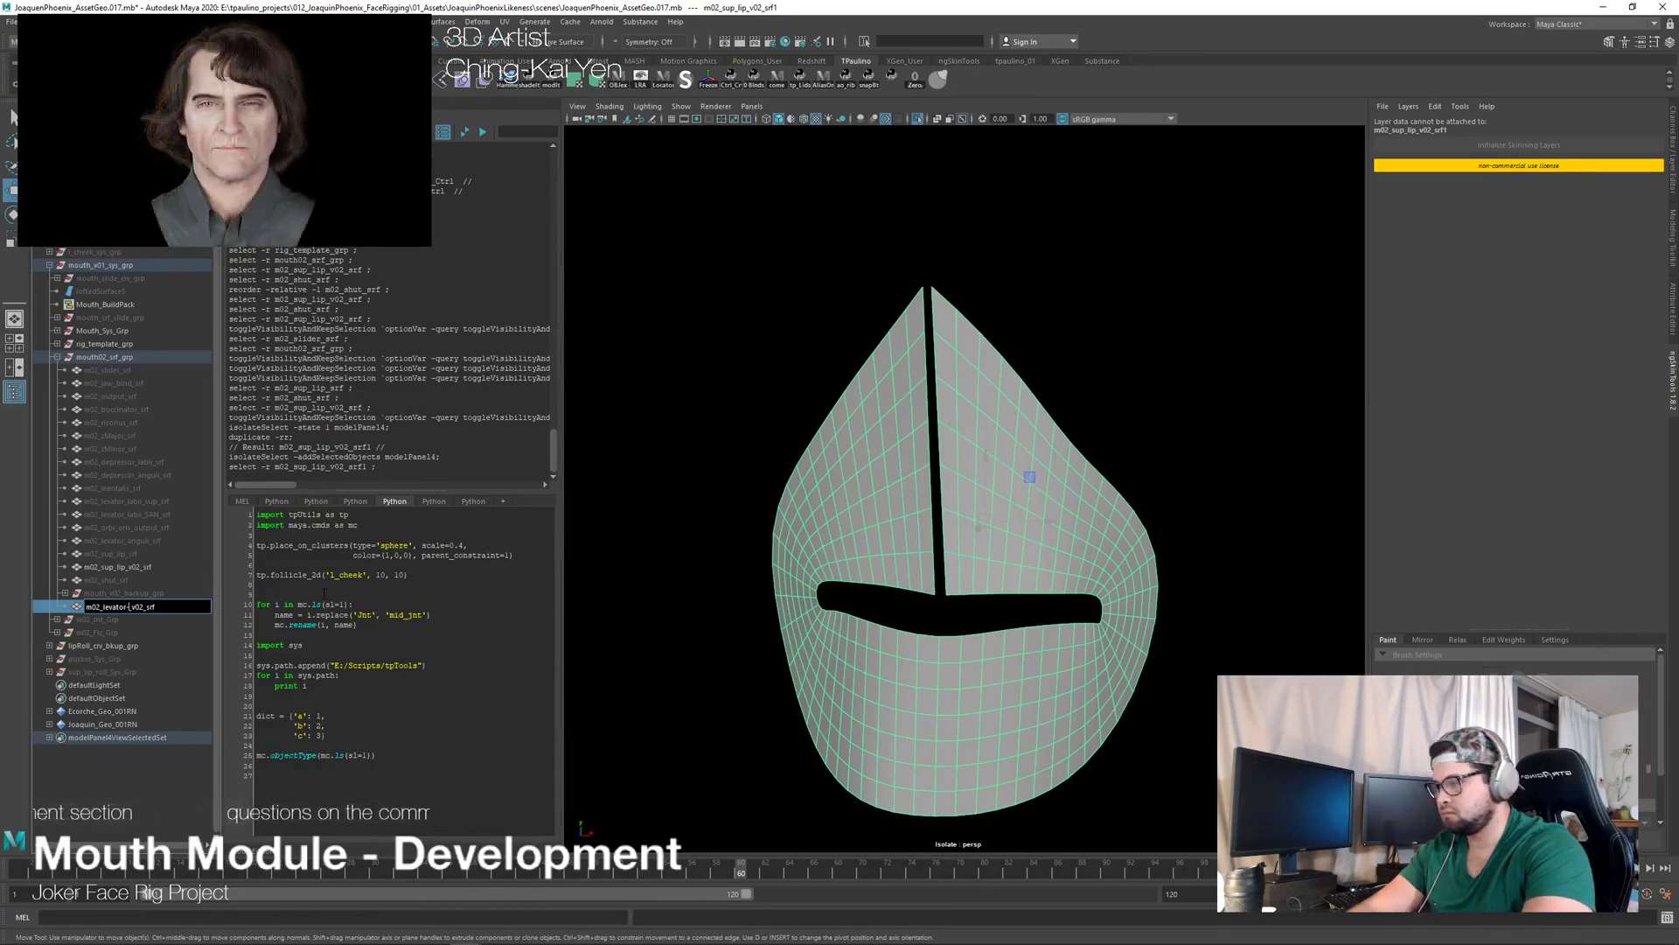
text(l)
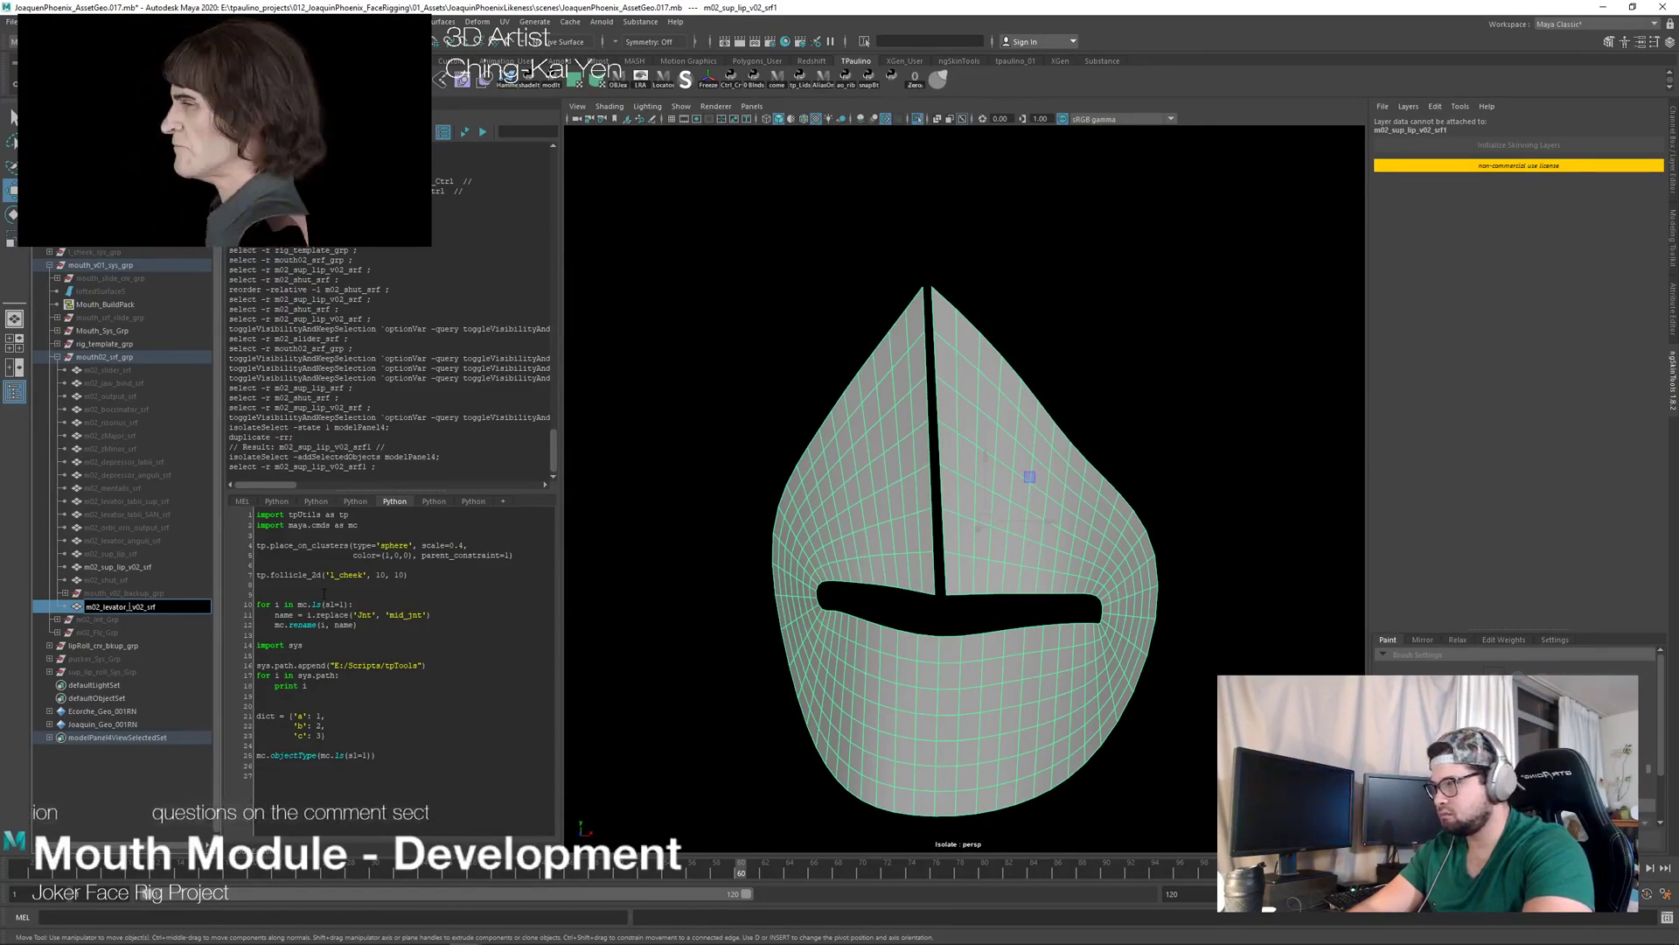
key(BackSpace)
key(BackSpace)
key(BackSpace)
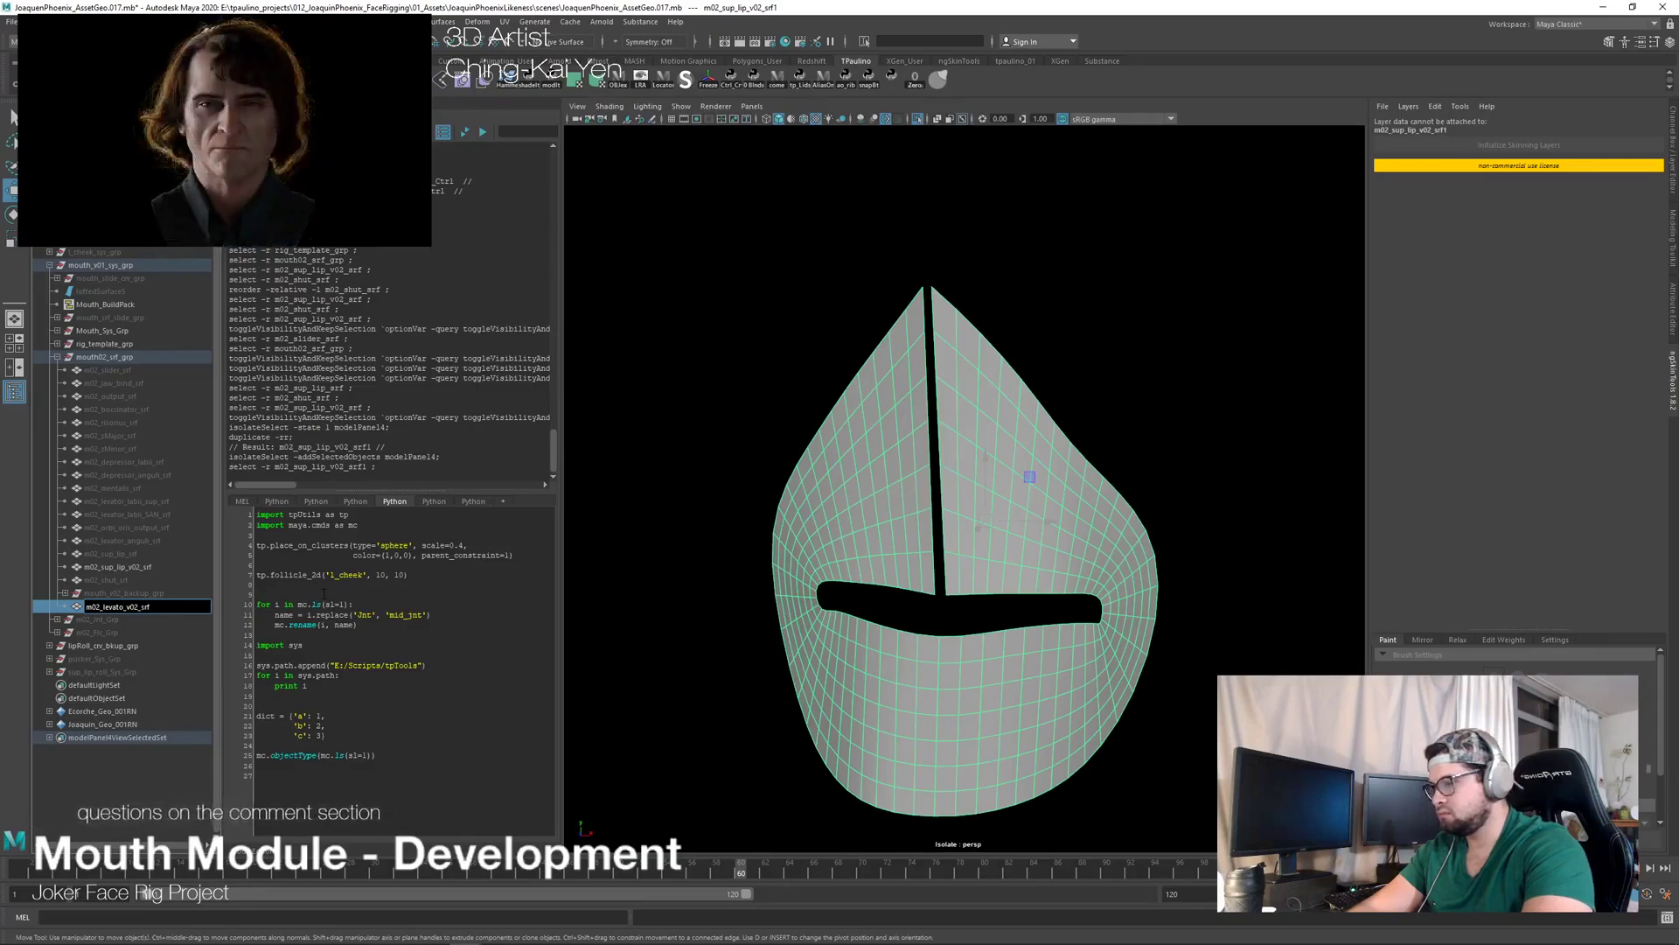
text(rNasi)
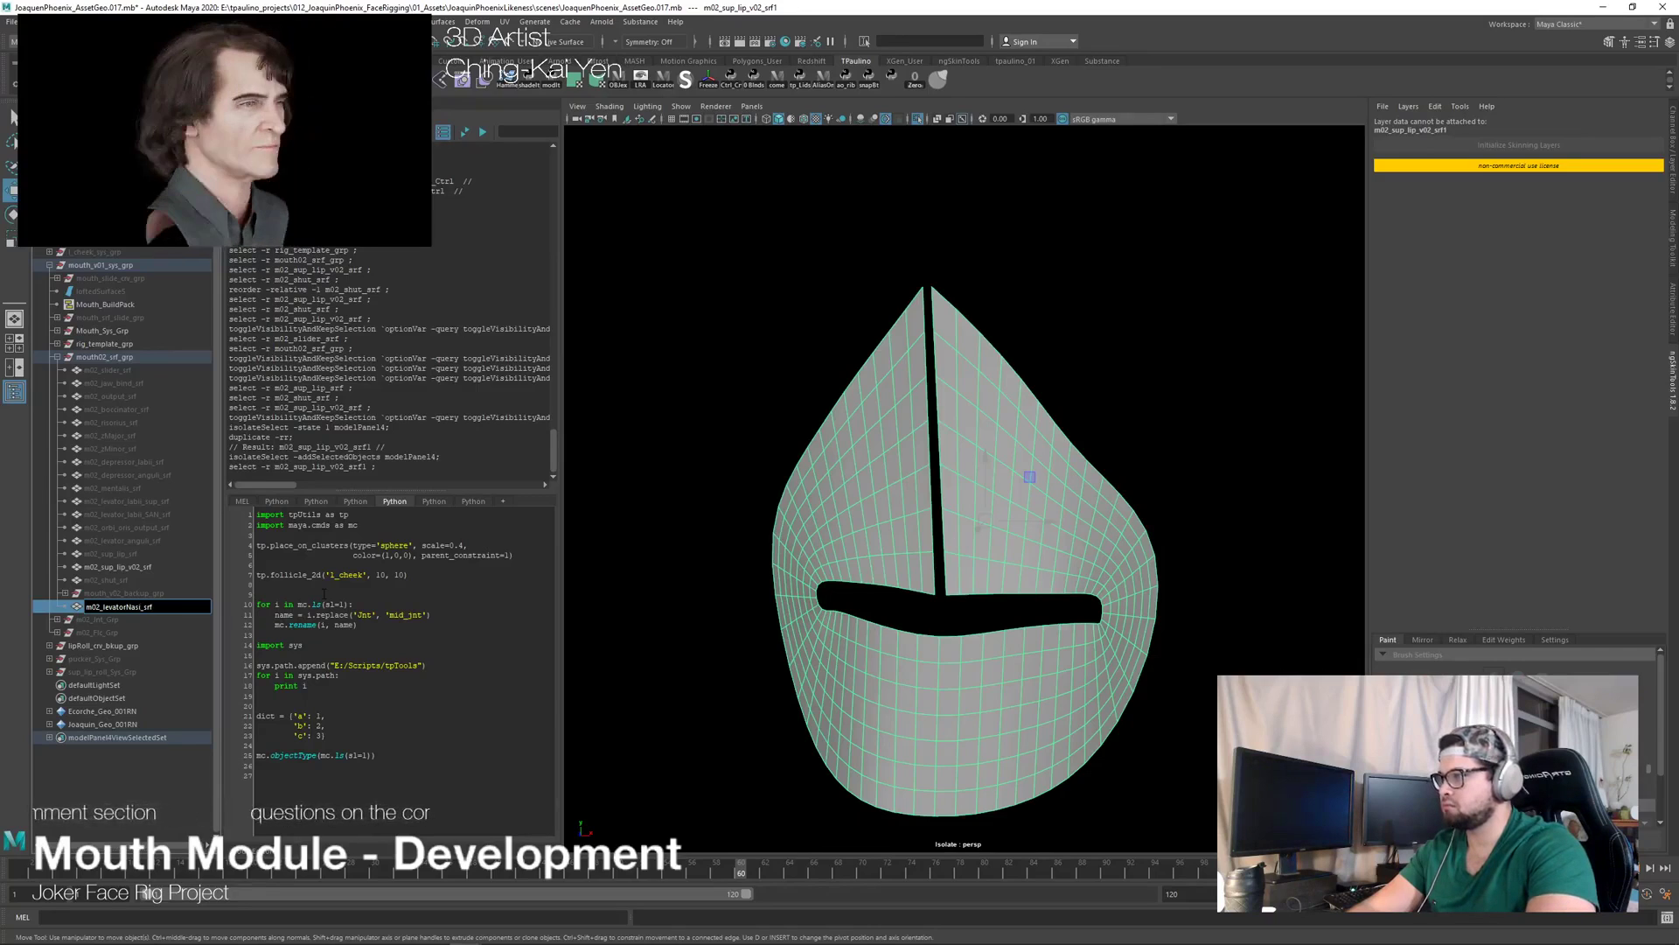
key(Return)
alt+drag(875, 472, 1090, 606)
key(w)
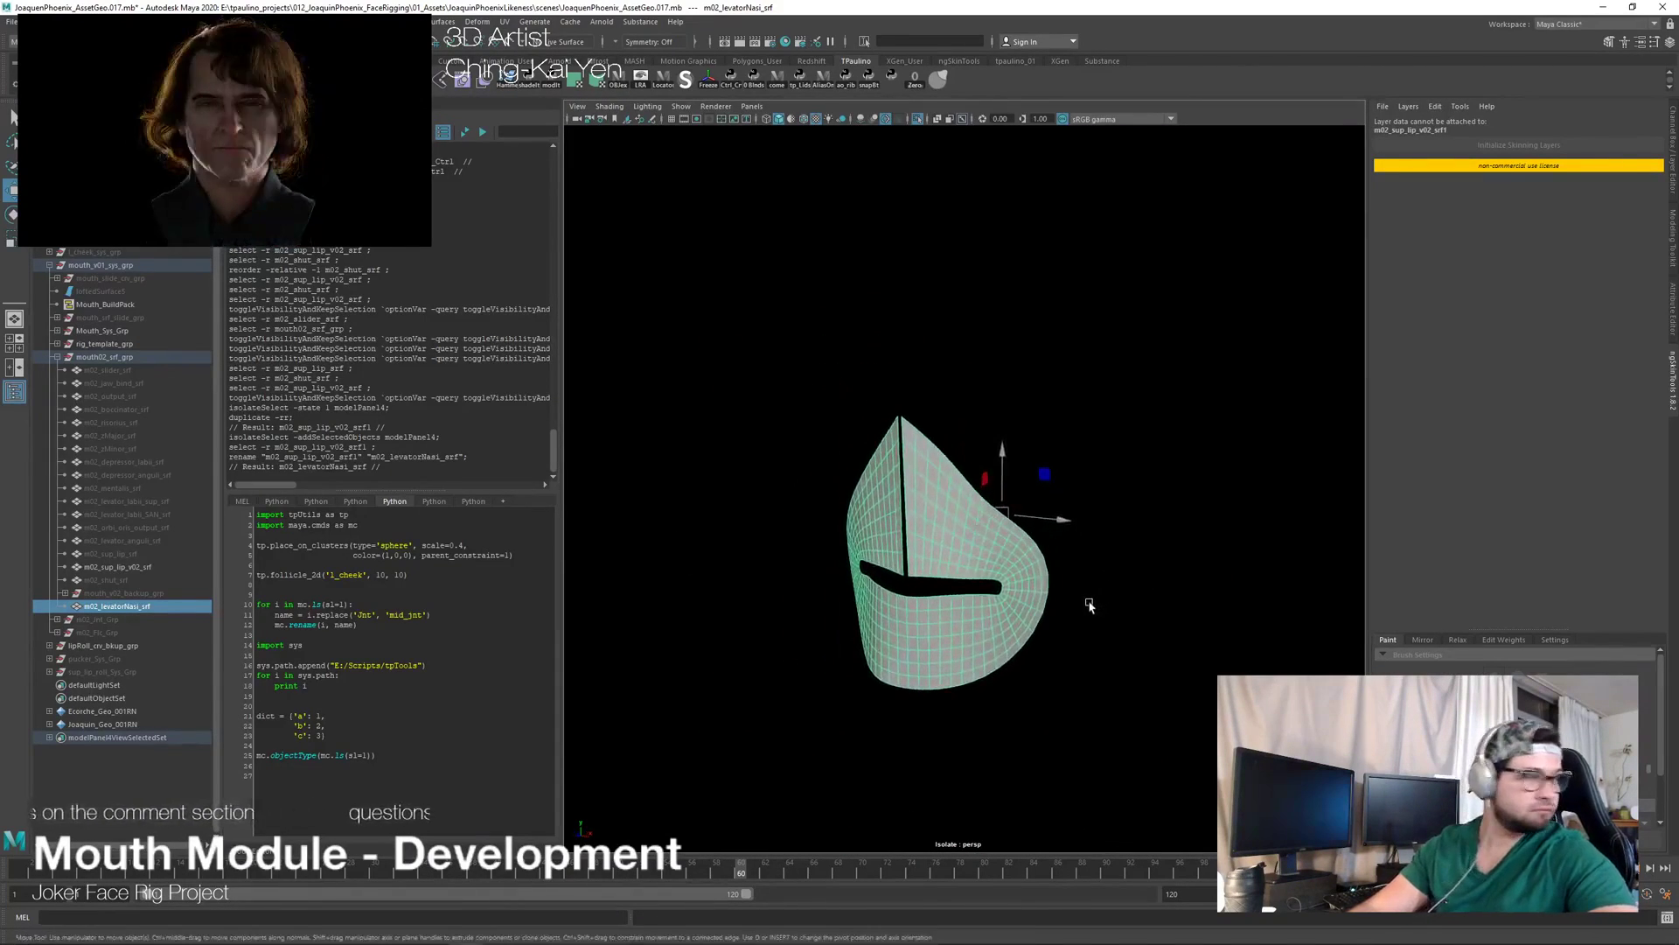
key(alt+Tab)
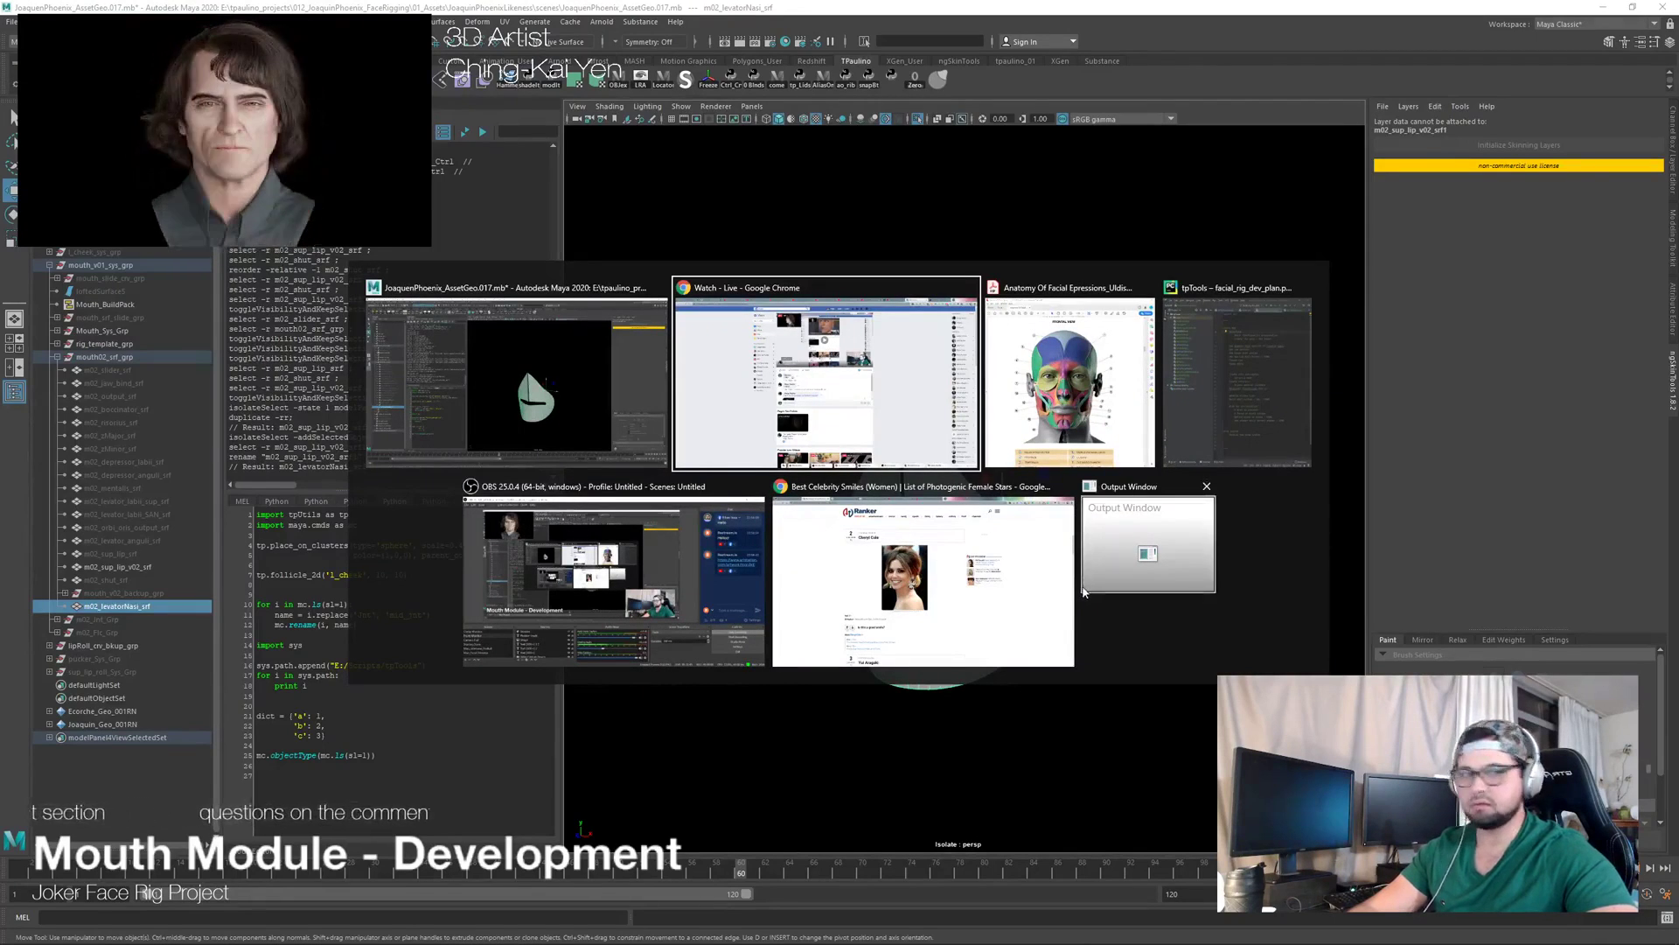
key(Escape)
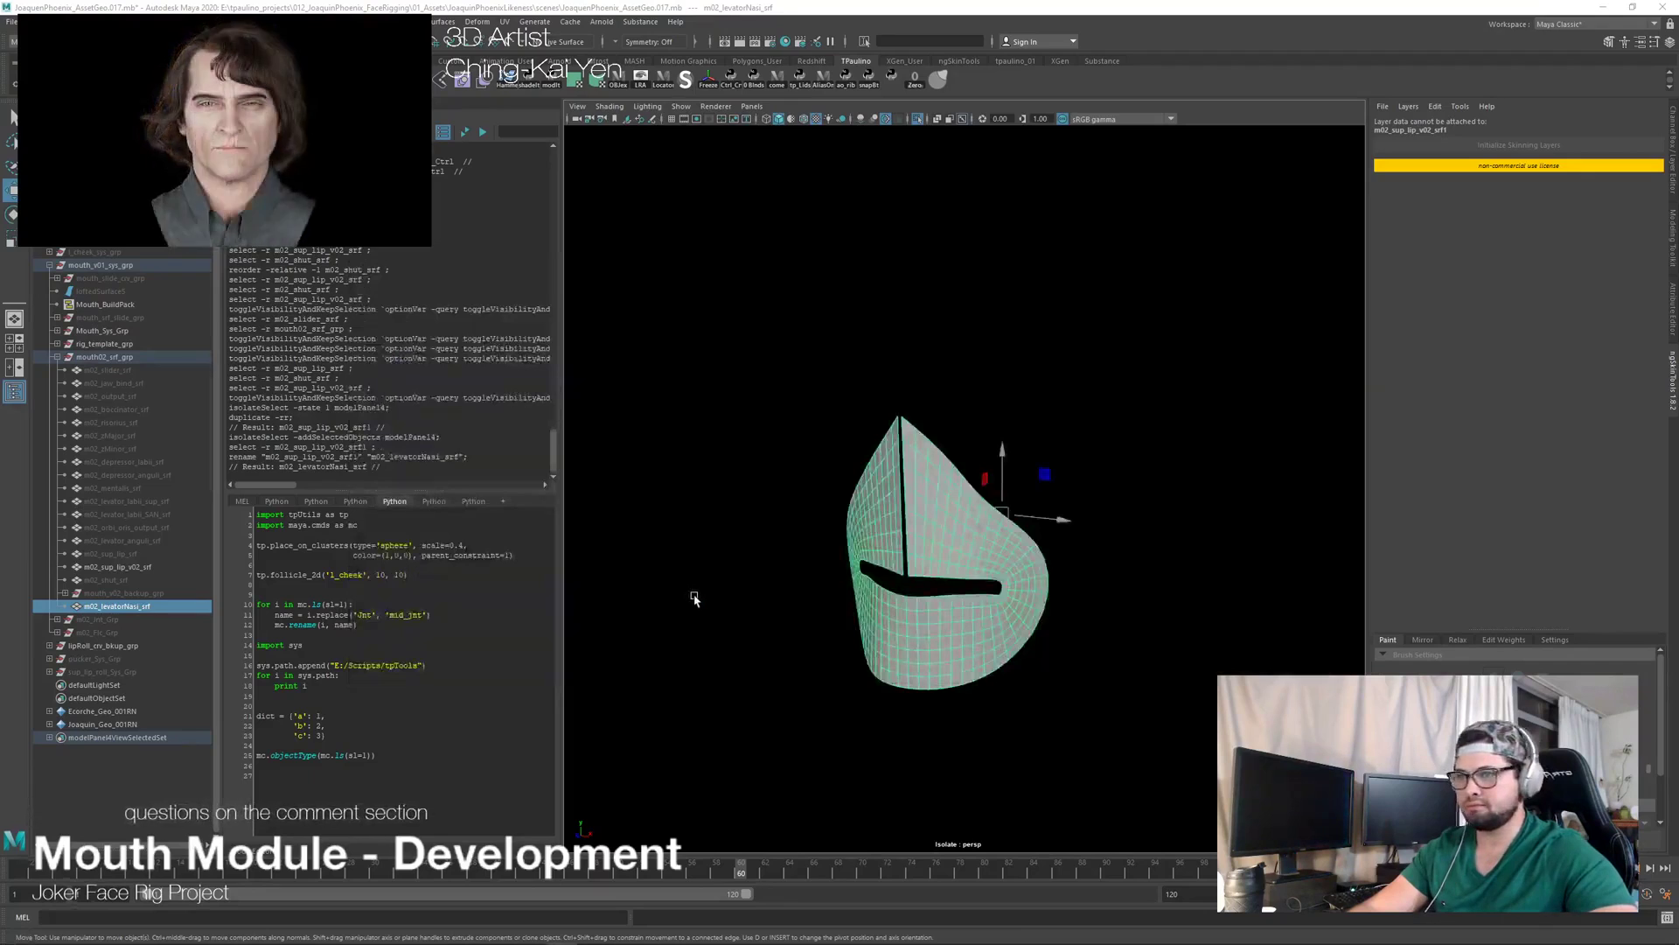
key(alt+Tab)
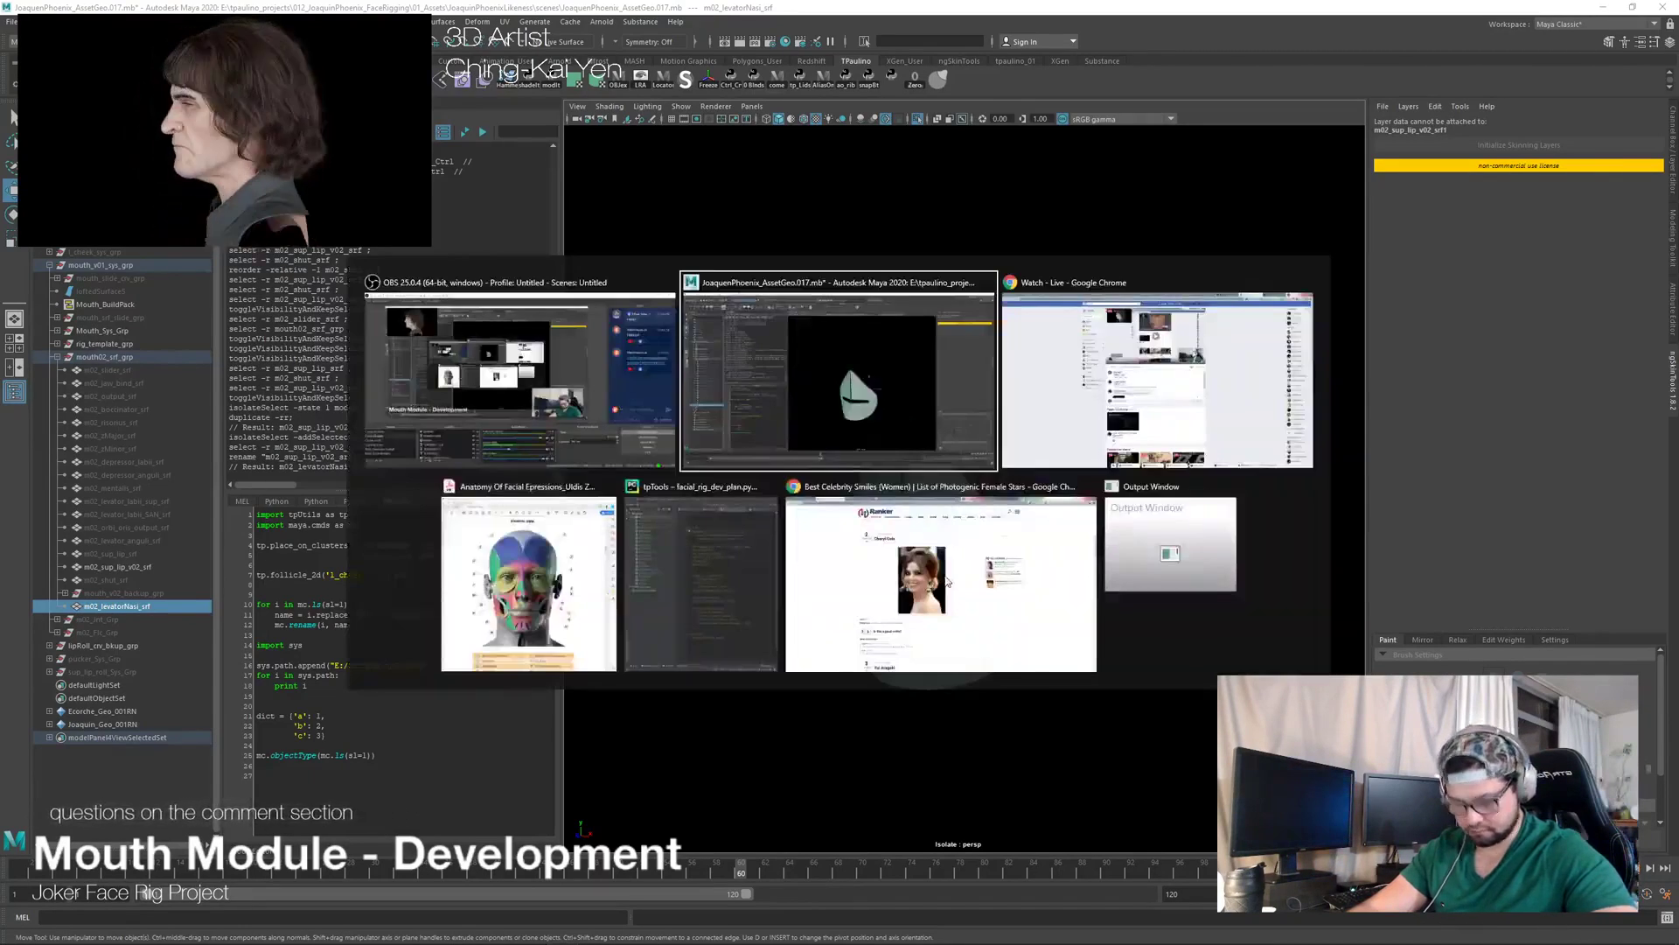
key(Escape)
alt+drag(921, 587, 954, 578)
alt+right_drag(954, 577, 984, 591)
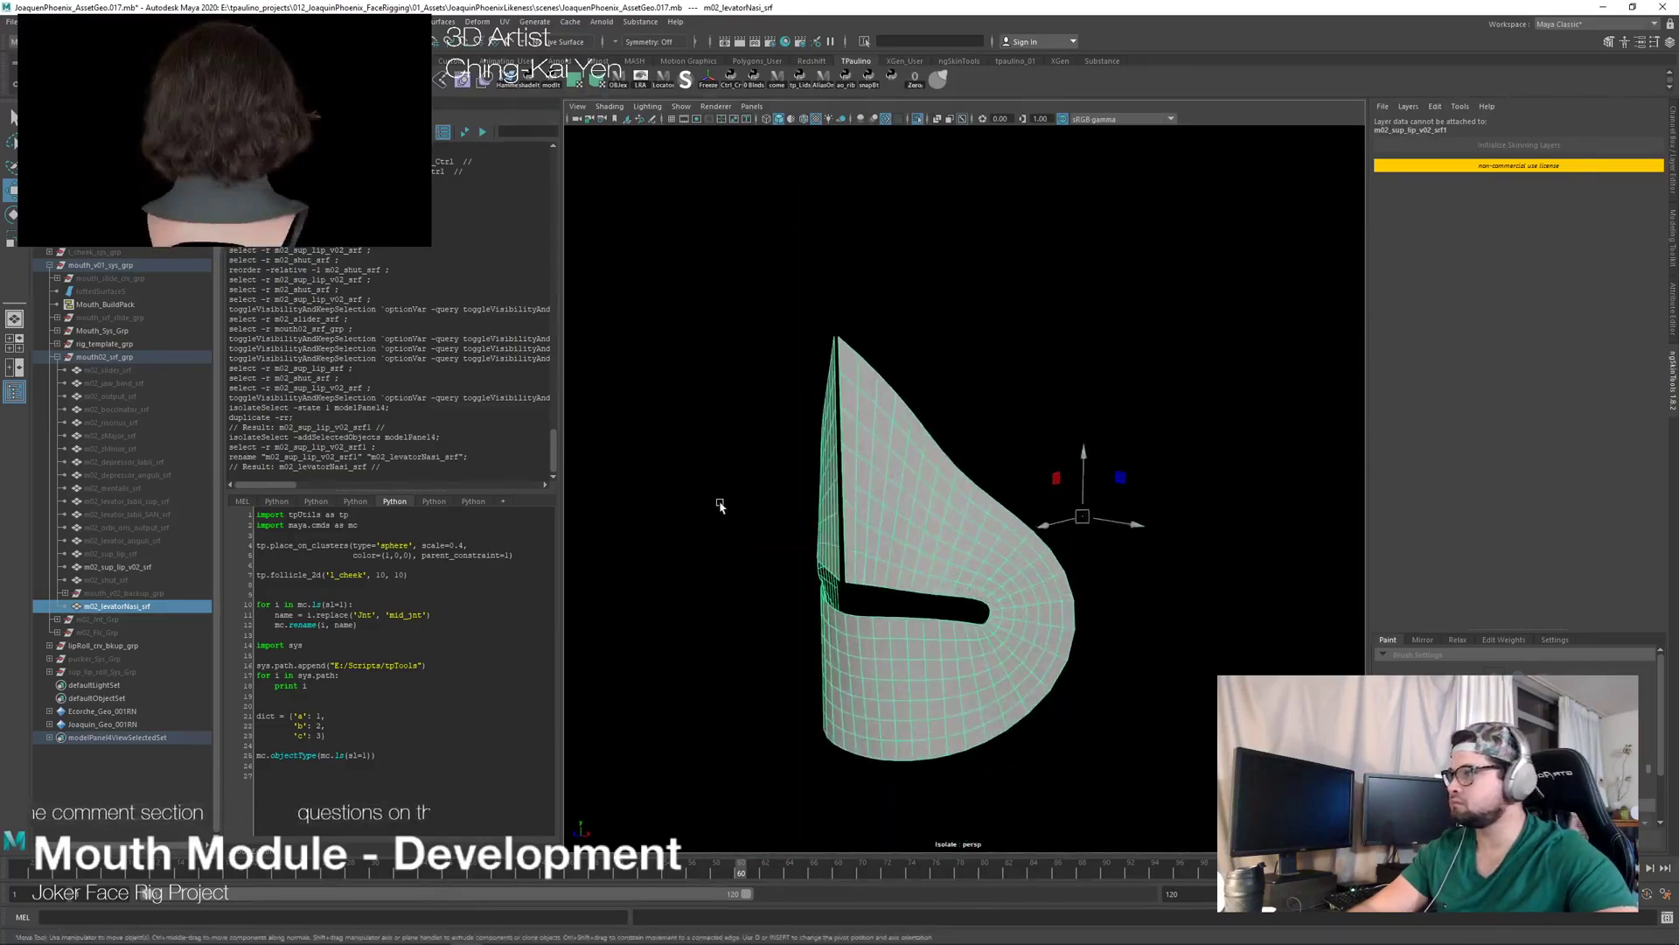
Step: Bring up the Python script that imports tpRigTemplate in the Script Editor
click(434, 501)
click(466, 502)
click(355, 501)
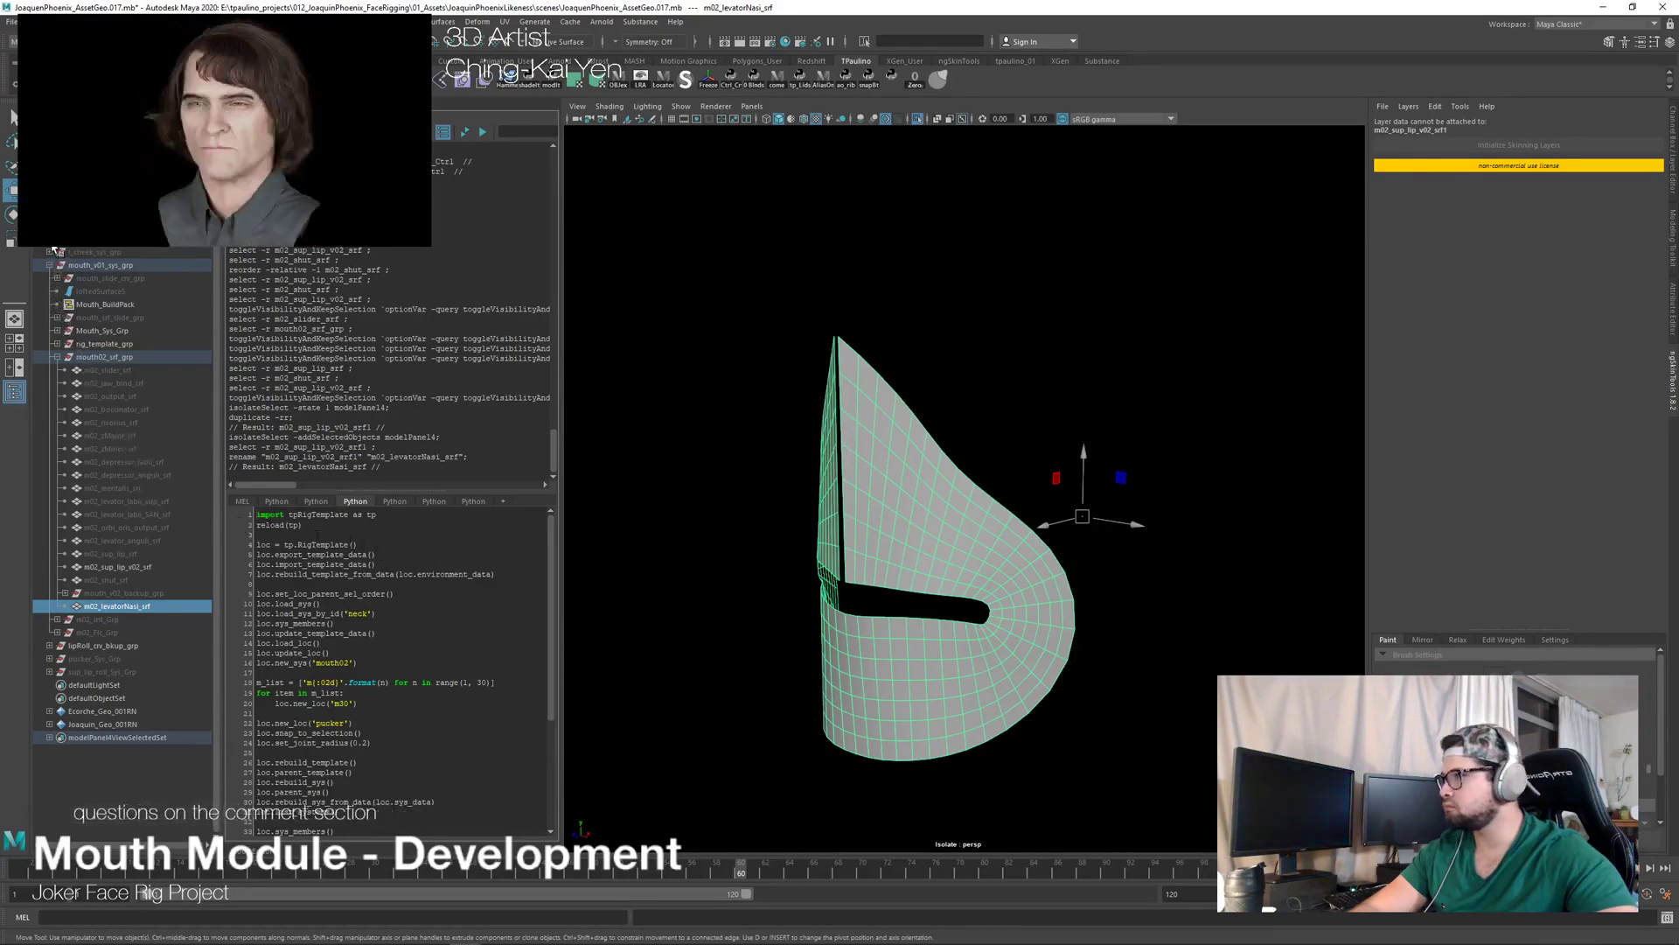
Step: Look through mouth02_sys_grp inside rig_template_grp and delete its group13
click(57, 344)
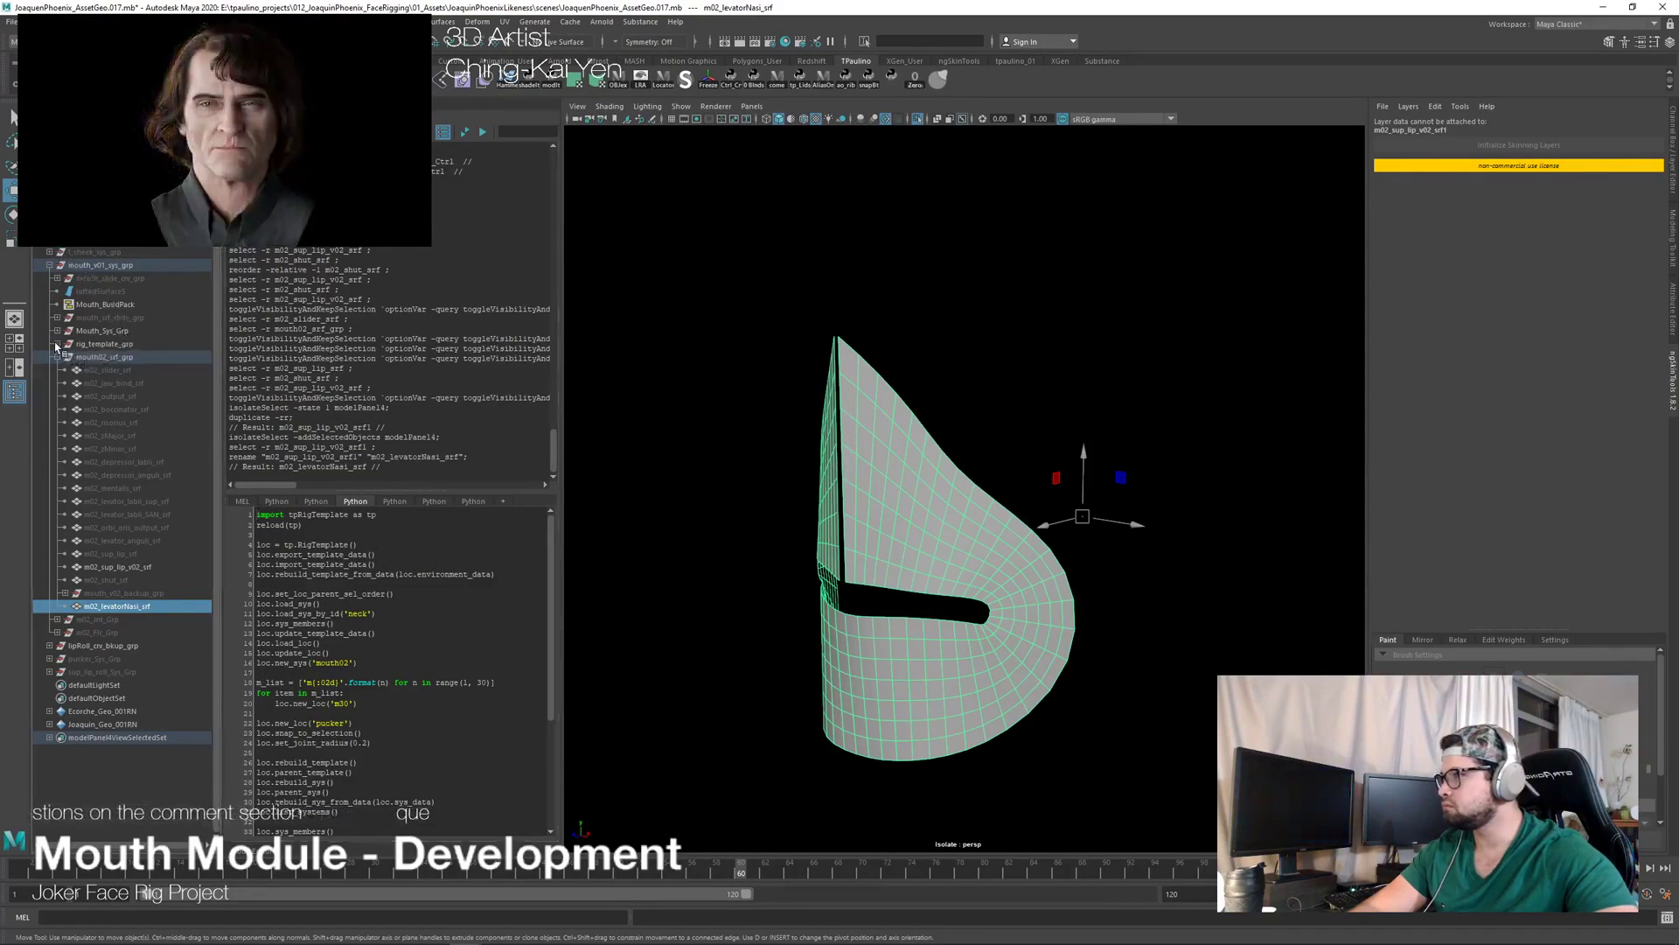
click(64, 383)
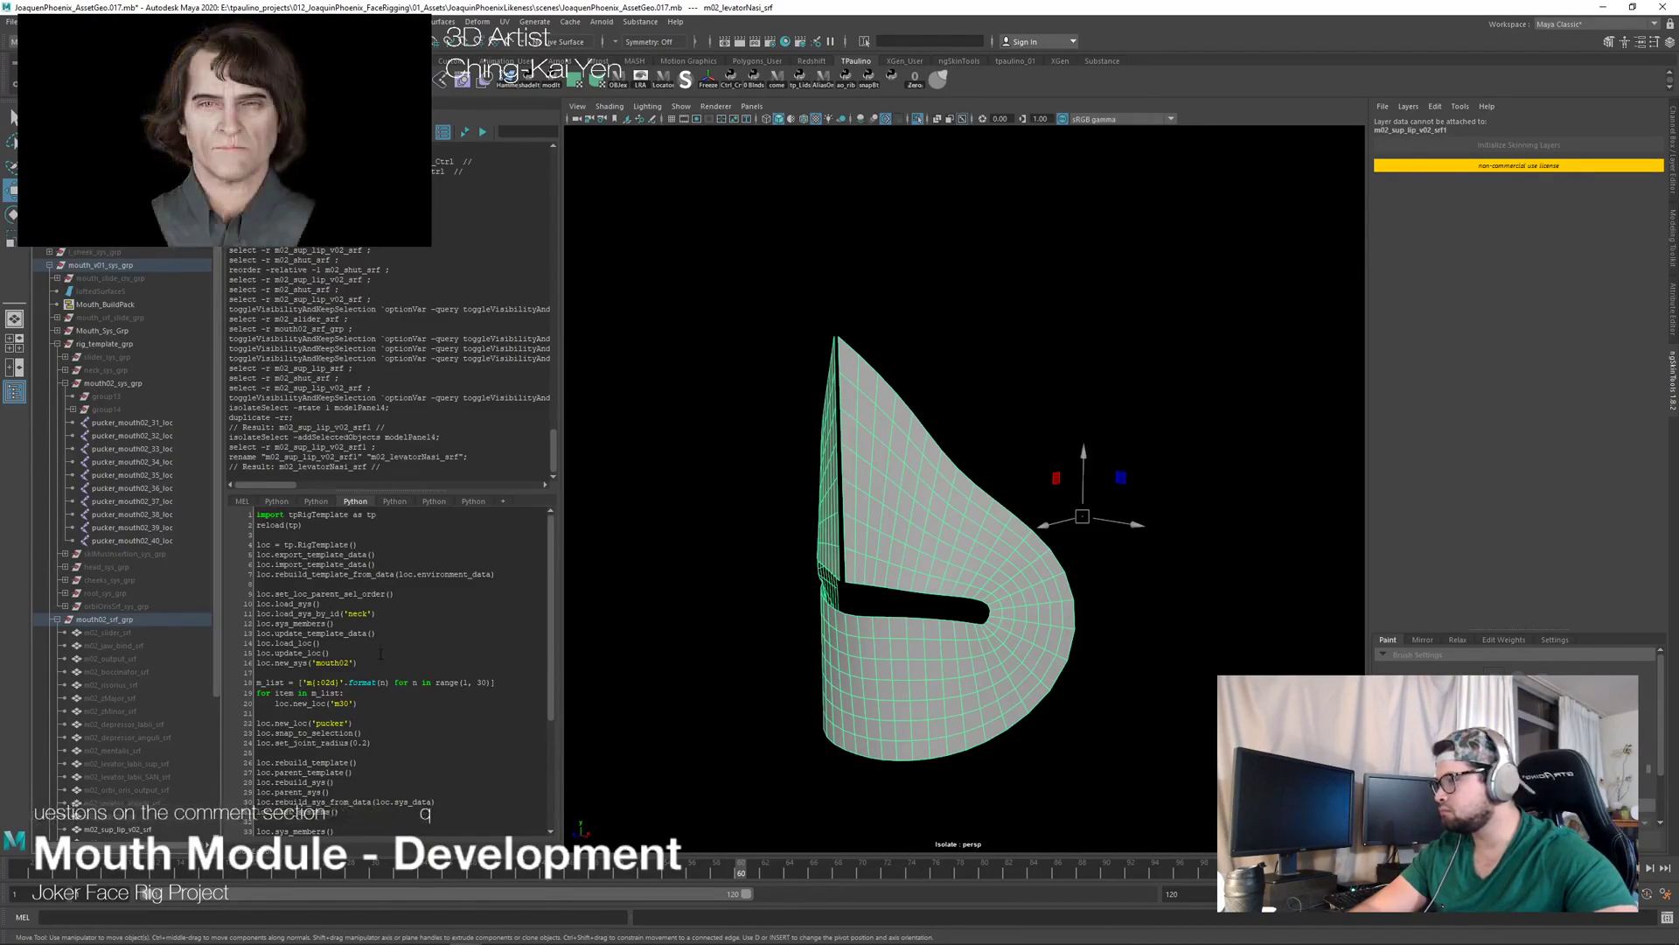
click(73, 410)
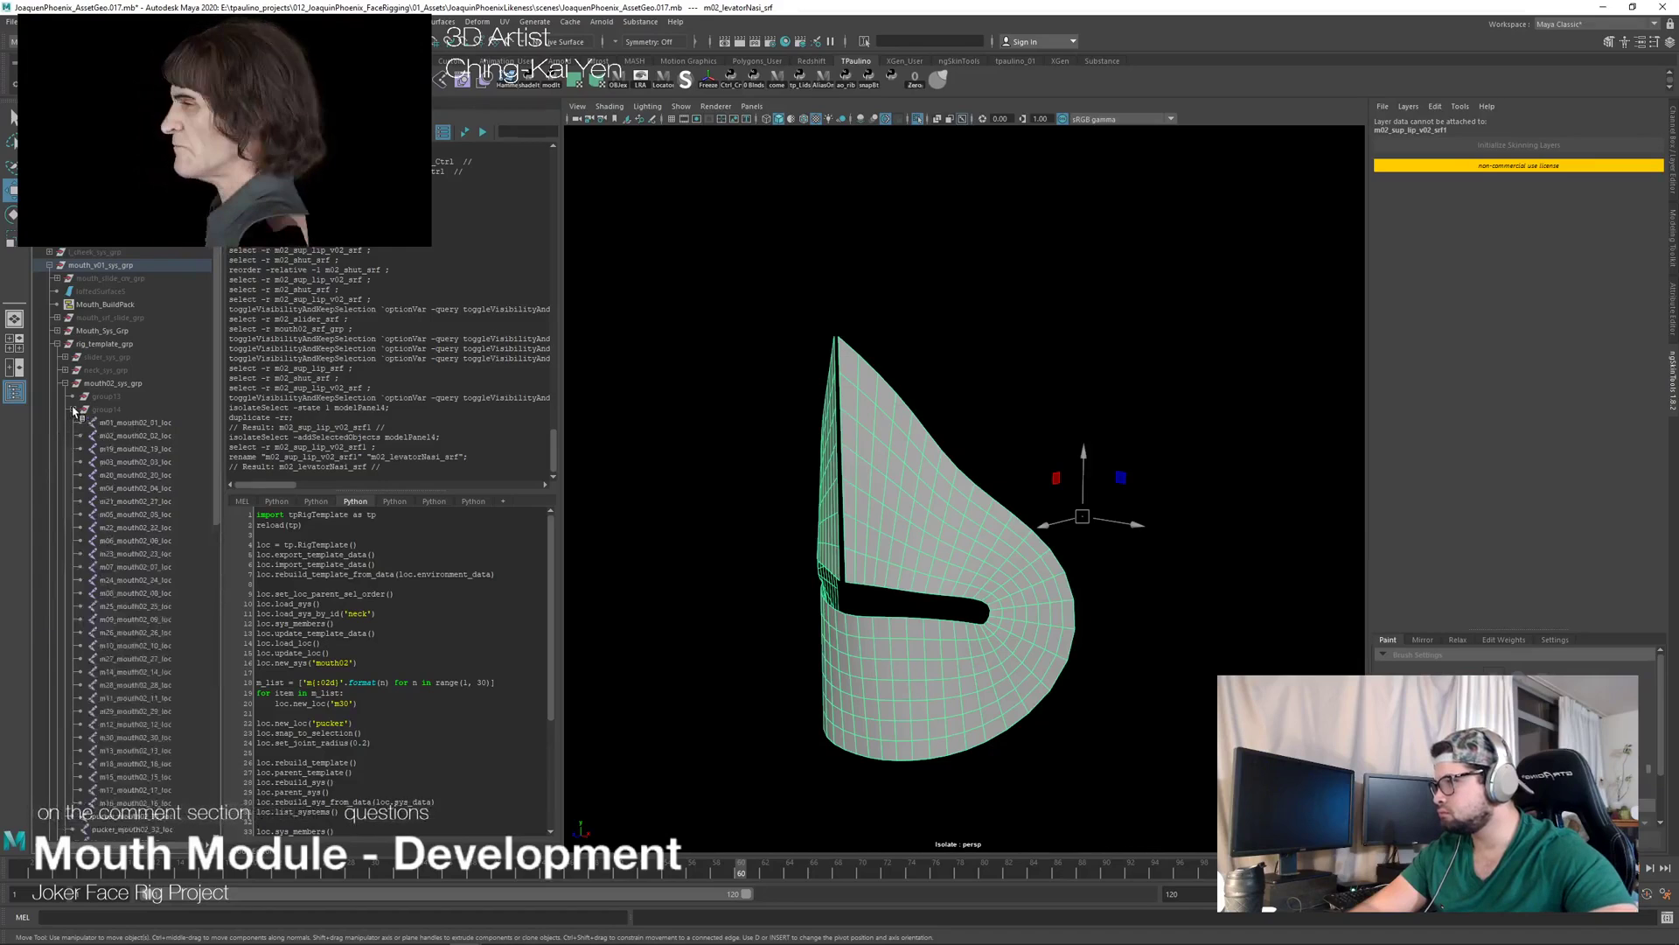
click(73, 410)
click(100, 396)
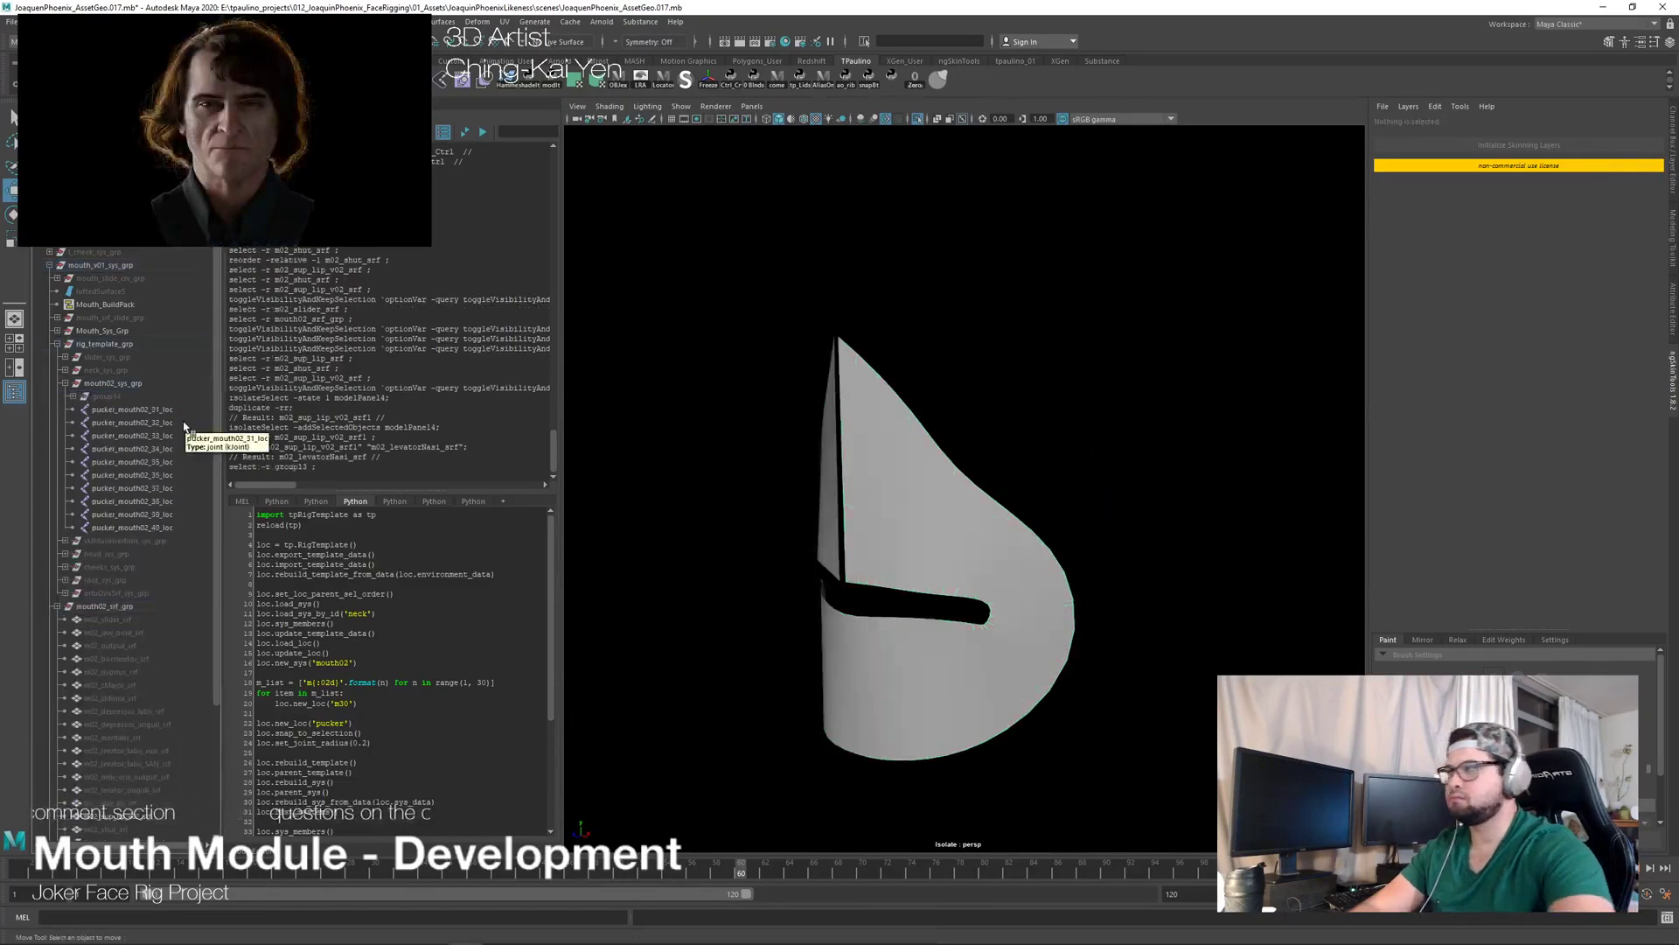
Step: Turn off the isolated view so the full head and its face controls are displayed again
alt+drag(910, 574, 1064, 632)
alt+right_drag(1065, 632, 1032, 604)
alt+drag(1031, 603, 993, 607)
alt+right_drag(994, 607, 918, 600)
alt+middle_drag(918, 600, 883, 591)
alt+right_drag(883, 591, 998, 608)
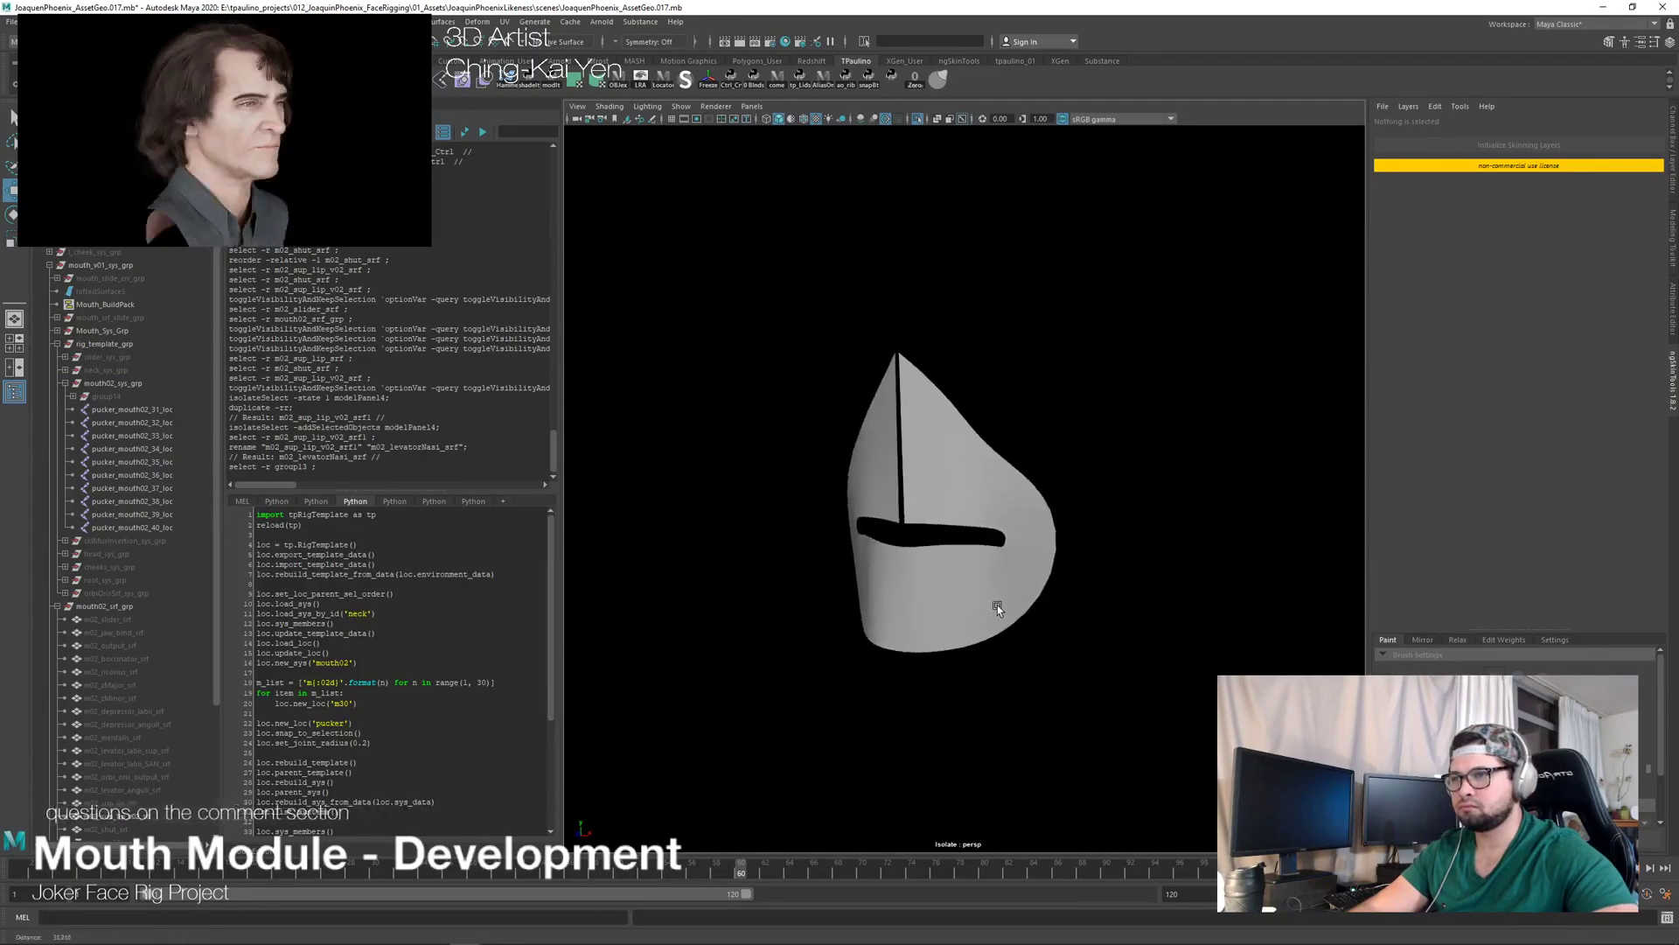
mouse_move(997, 606)
alt+mouse_down()
mouse_move(966, 614)
mouse_move(1104, 600)
mouse_move(997, 578)
alt+mouse_up()
key(ctrl+1)
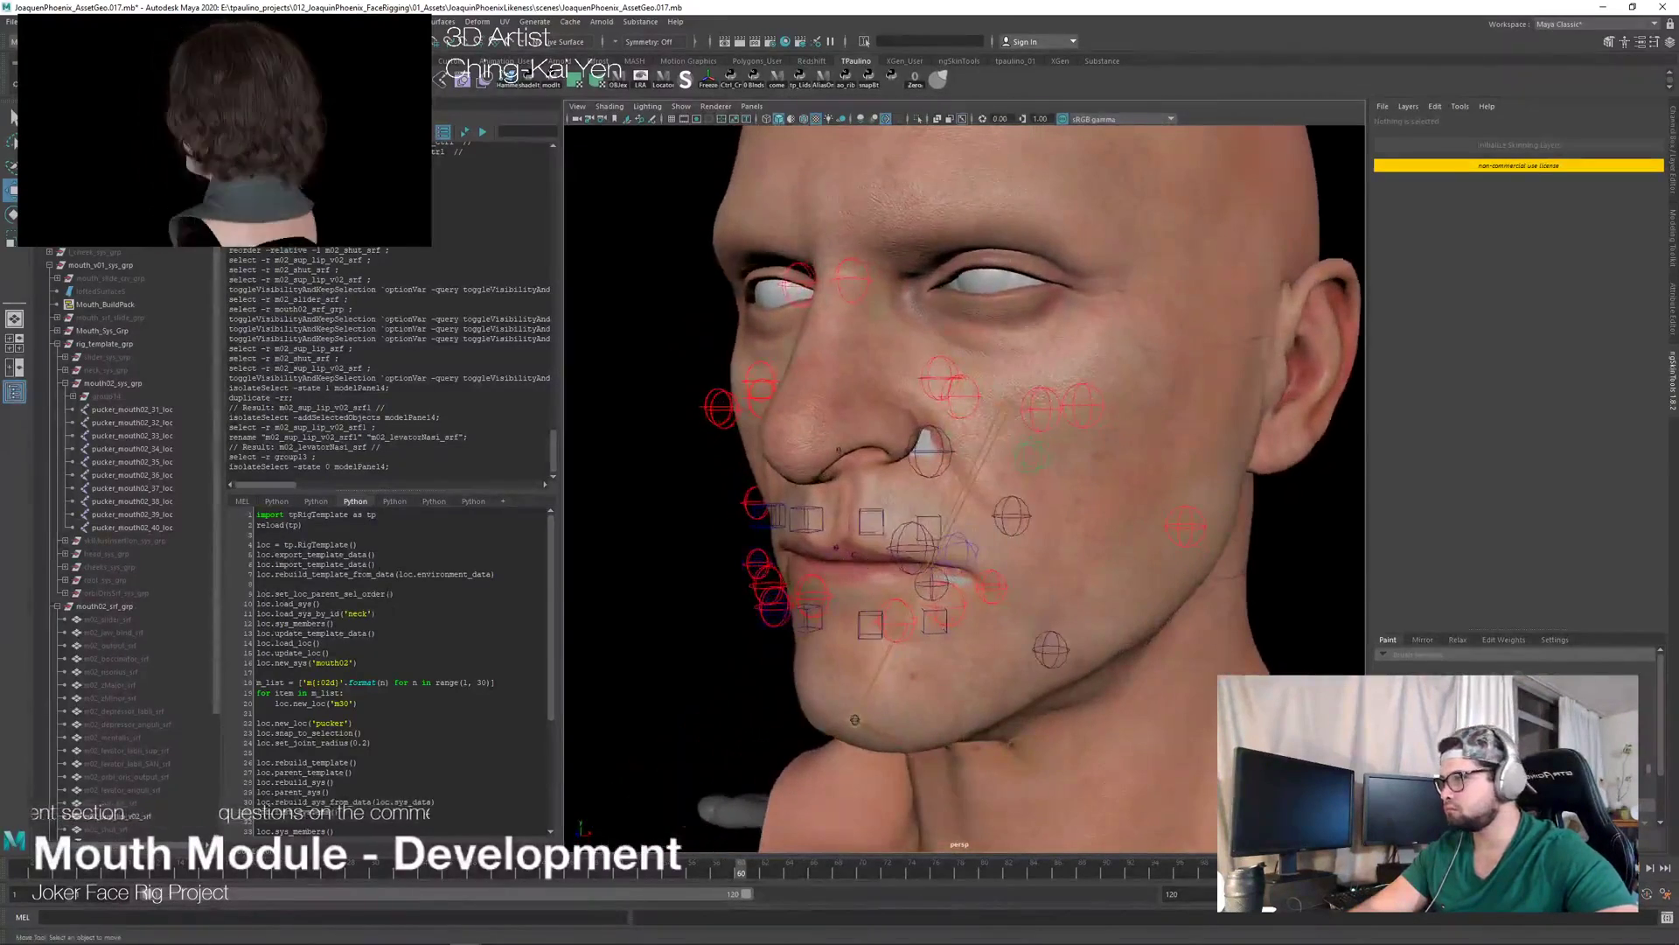
Step: Run the script's opening lines that import and reload tpRigTemplate and assign tp.RigTemplate() to loc
drag(358, 544, 255, 514)
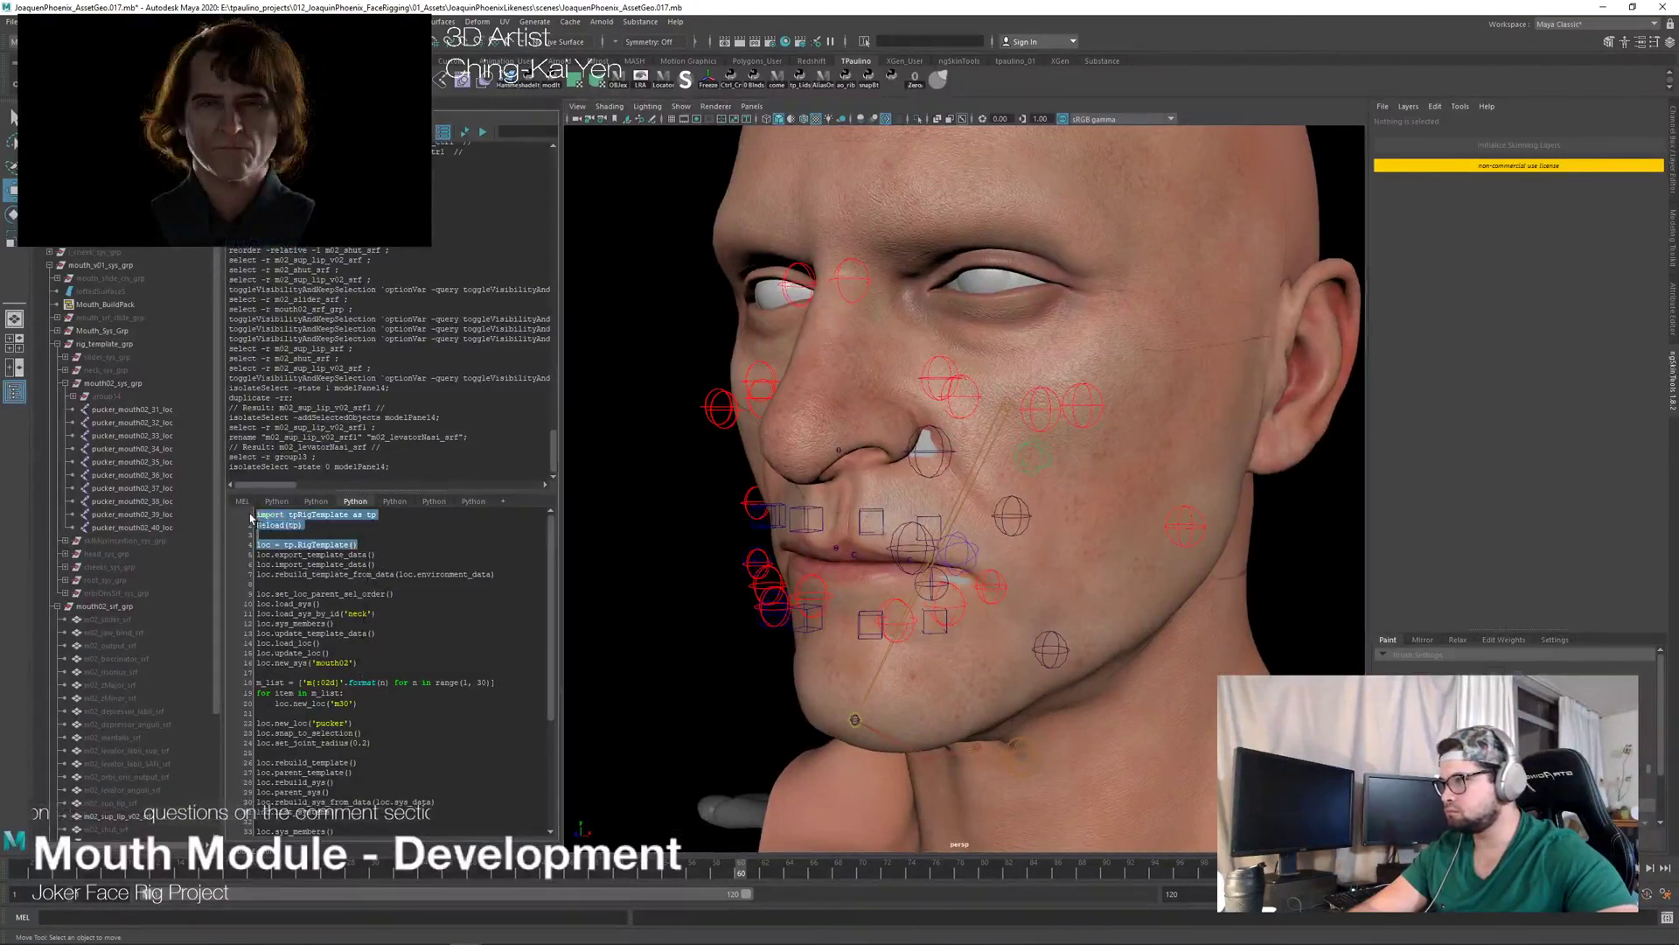
right_click(288, 524)
click(278, 586)
right_click(278, 584)
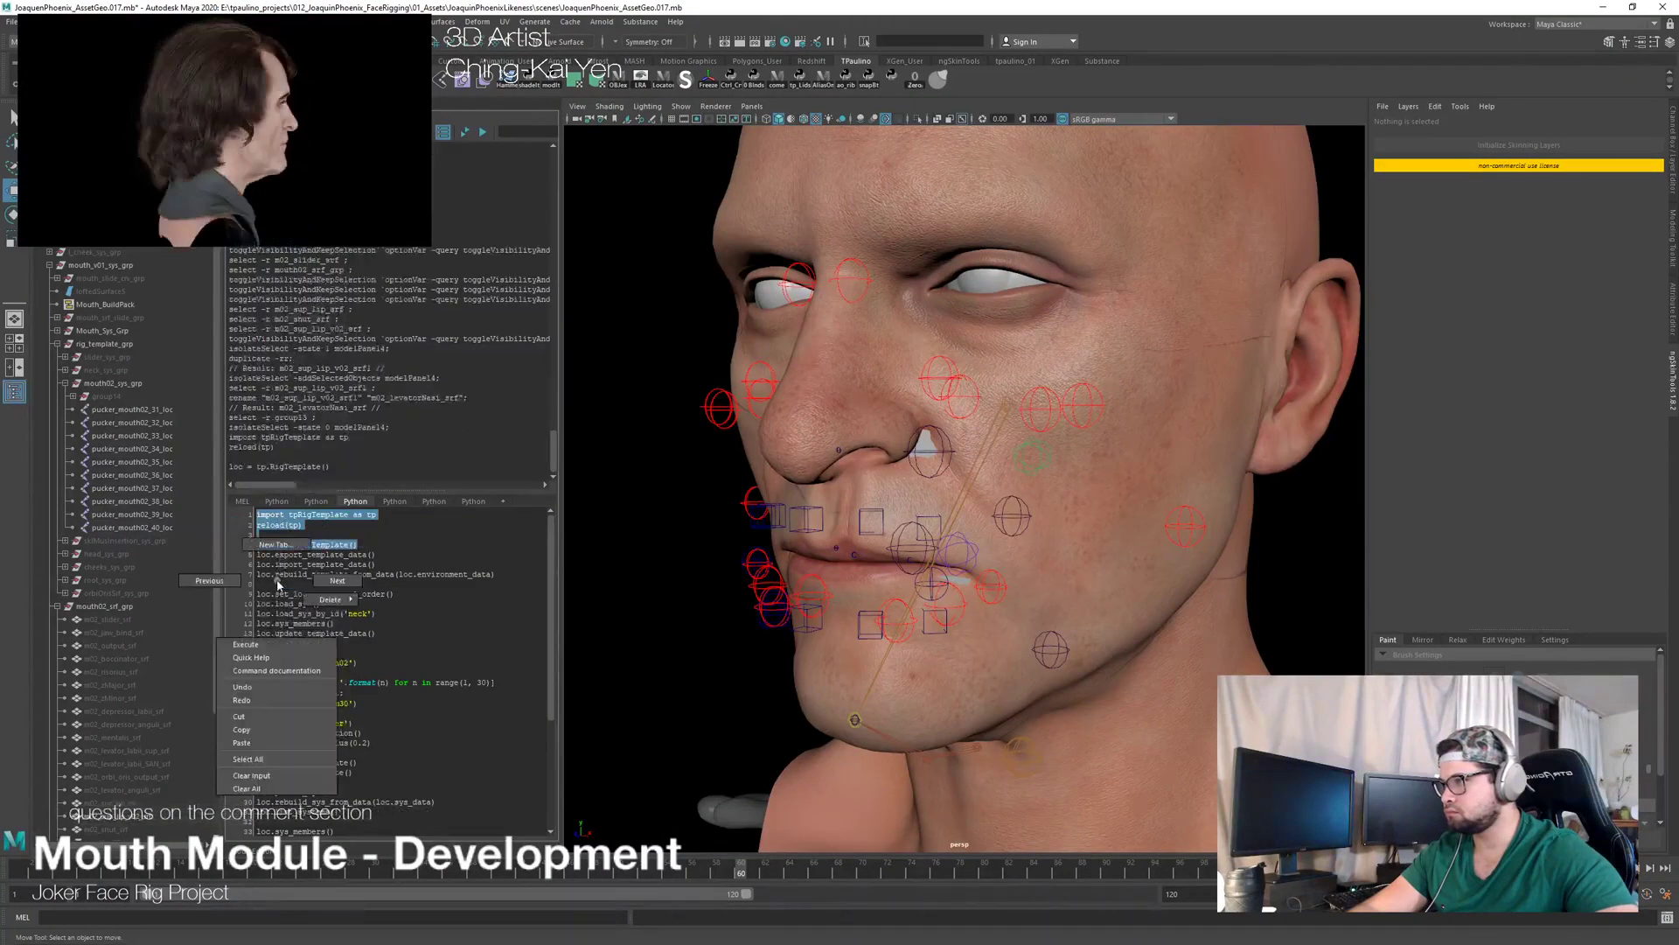
click(245, 644)
scroll(381, 577, down, 2)
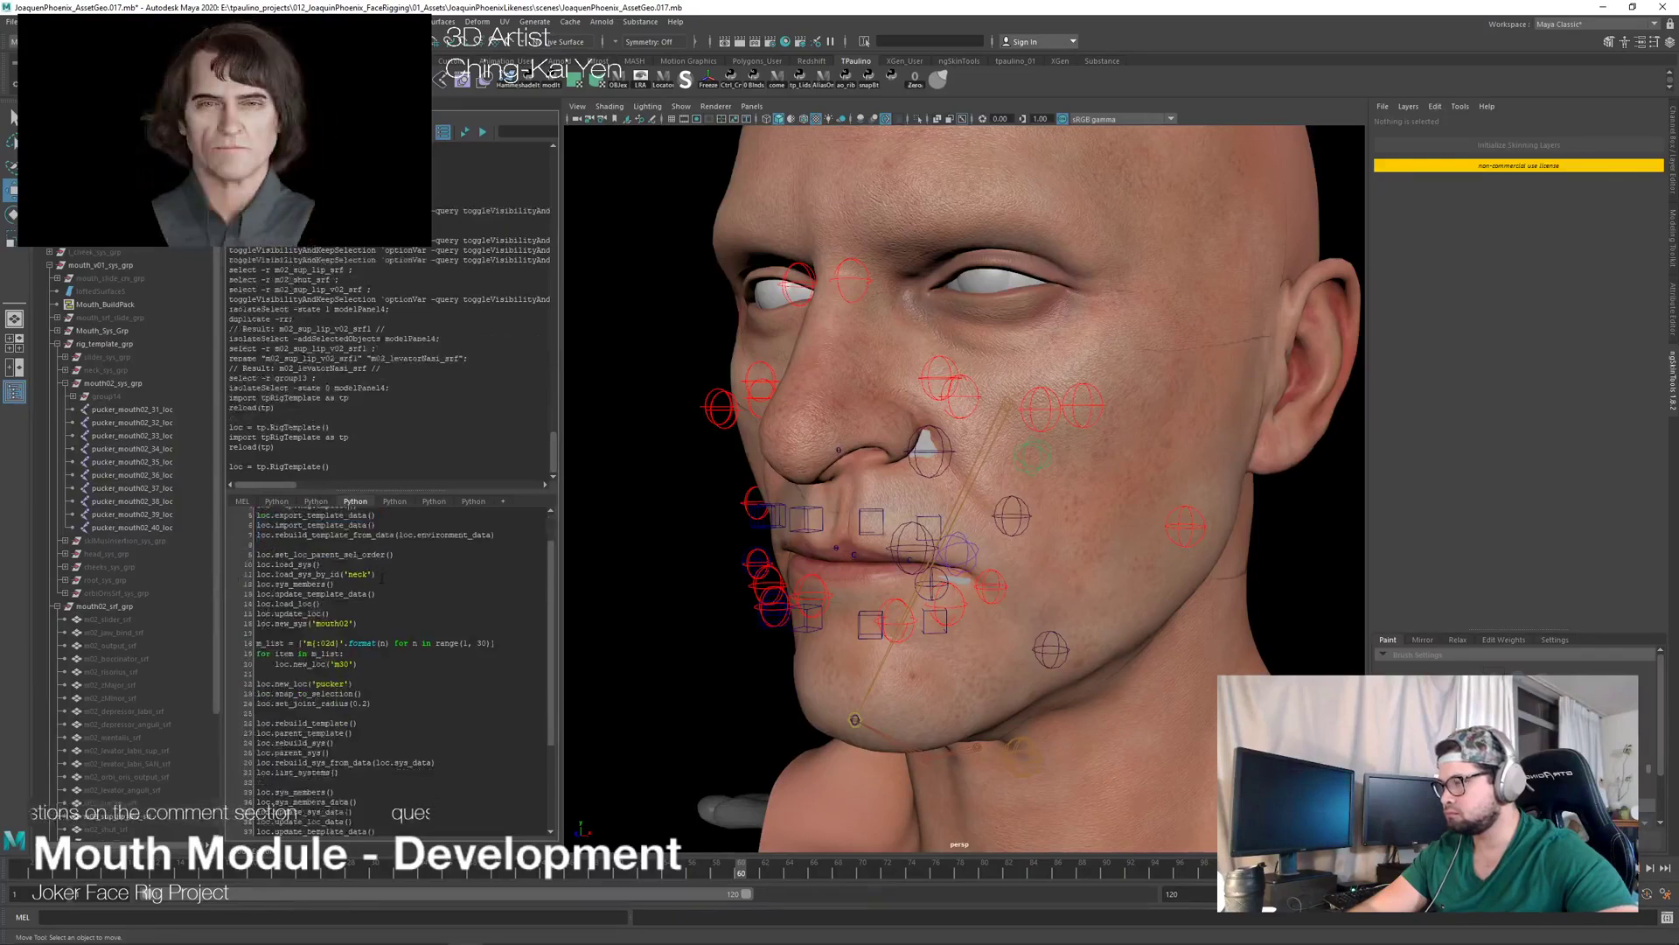
scroll(381, 578, down, 2)
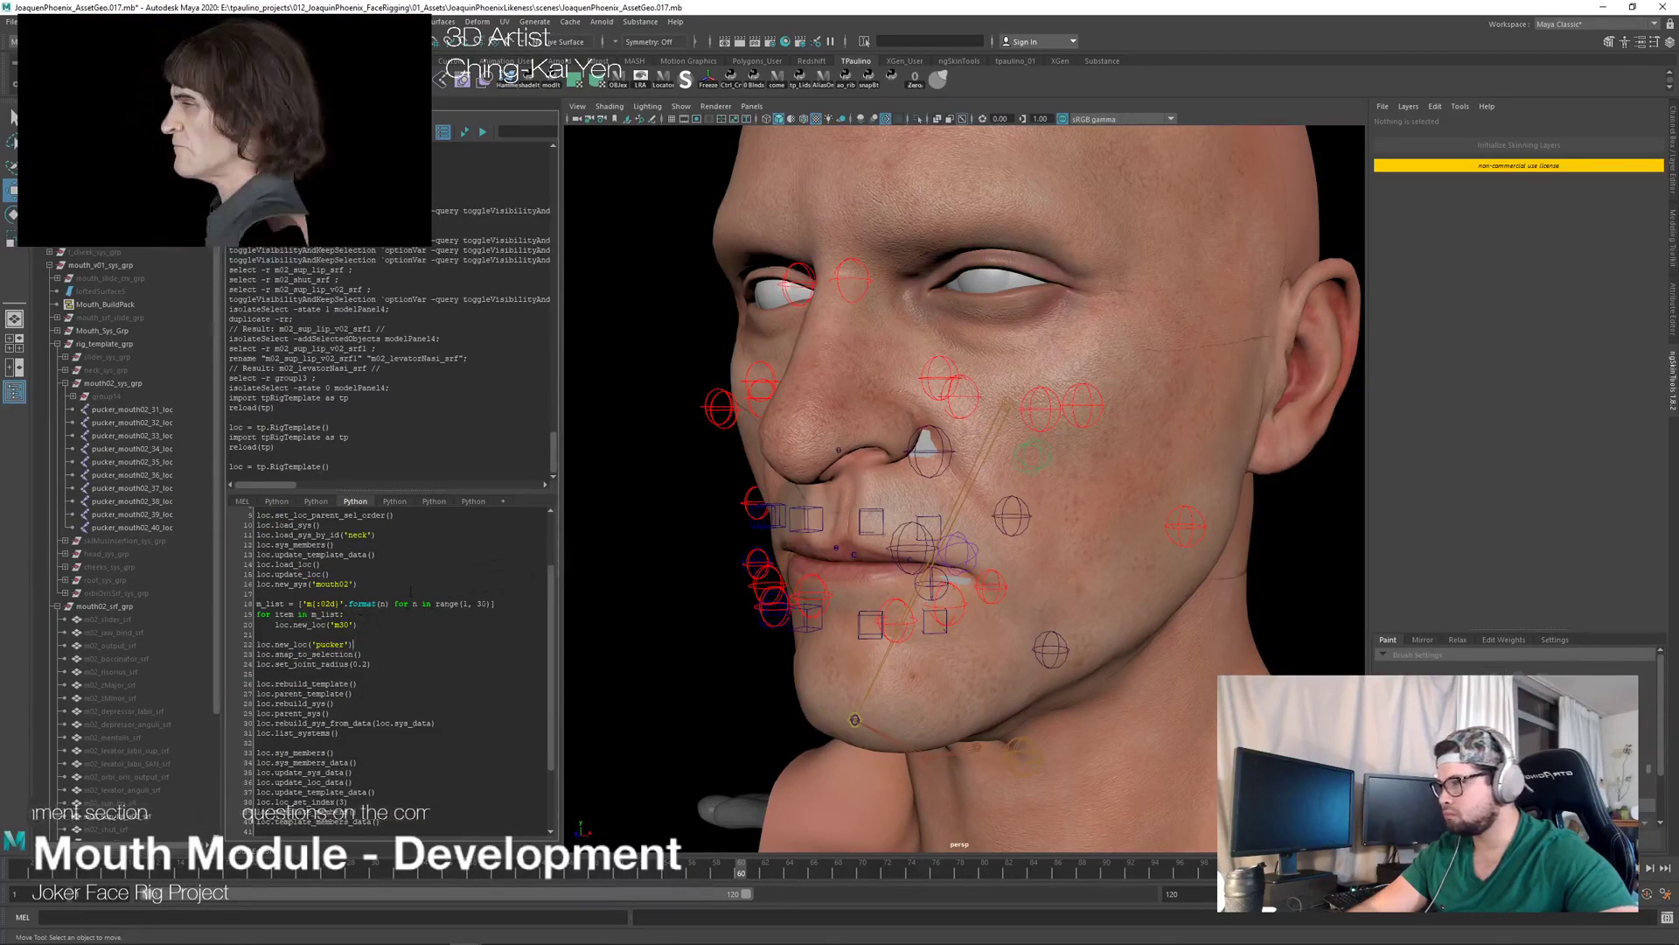
Step: Select pucker_mouth02_35_loc and run only the script's loc.load_loc() line on it
click(160, 462)
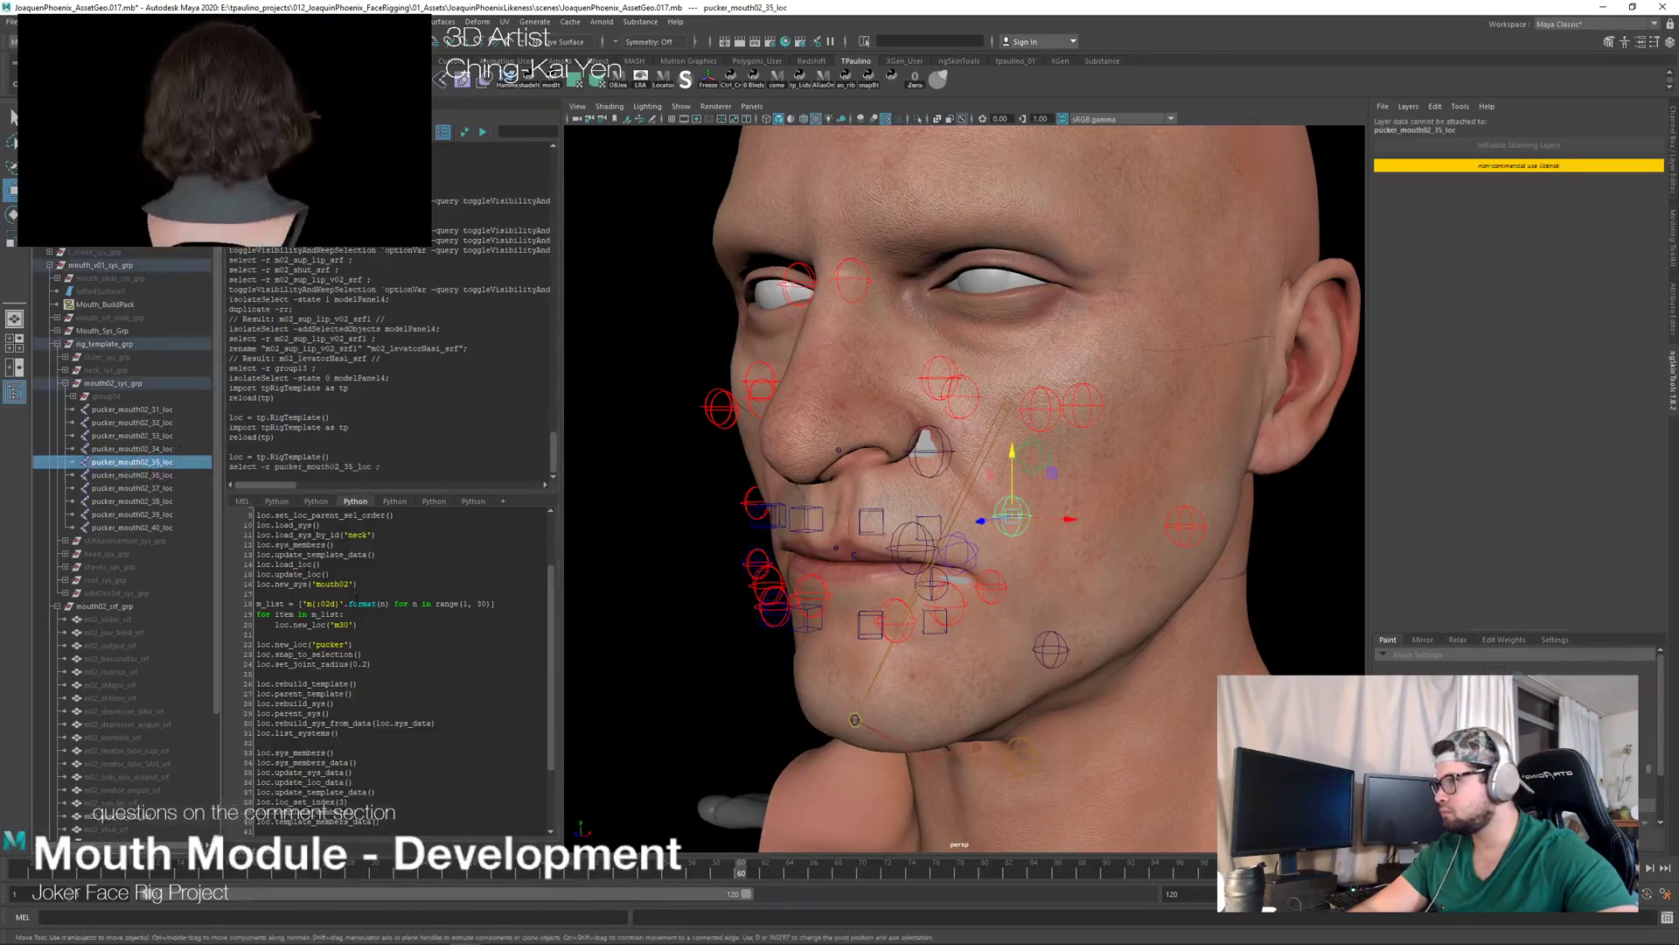
drag(352, 567, 218, 567)
right_drag(288, 567, 276, 626)
Step: Replace "pucker" with "levatorNasi" as the name in the script's loc.new_loc() call
click(367, 643)
key(Left)
key(Left)
key(ctrl+shift+Left)
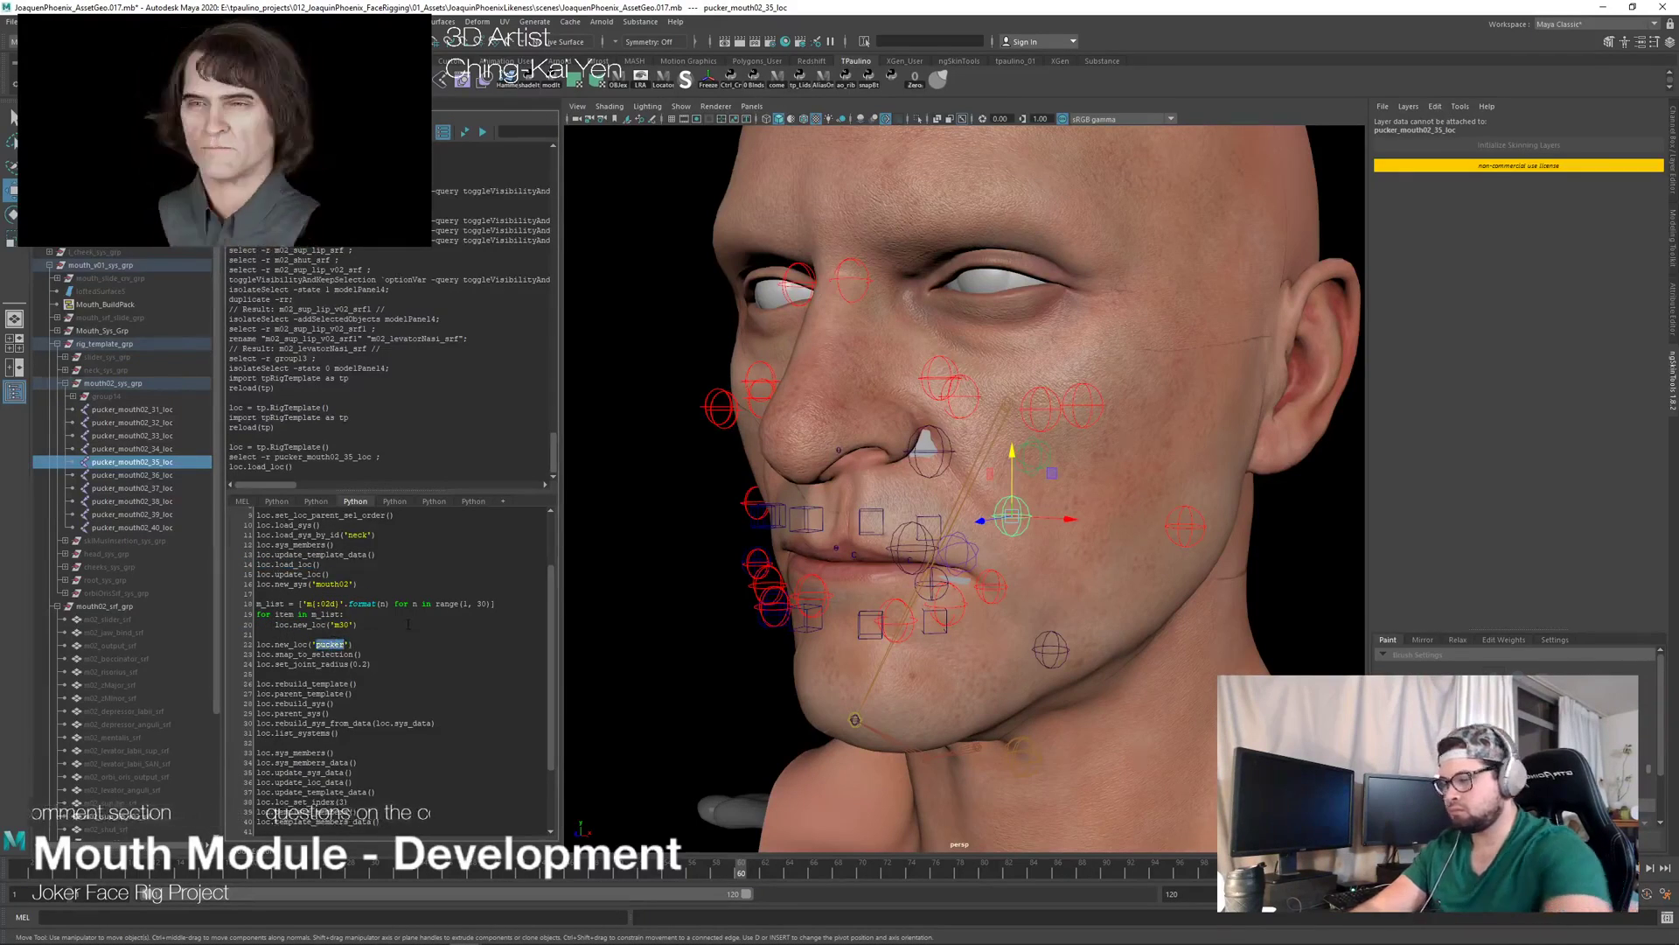
text(levatorNasi)
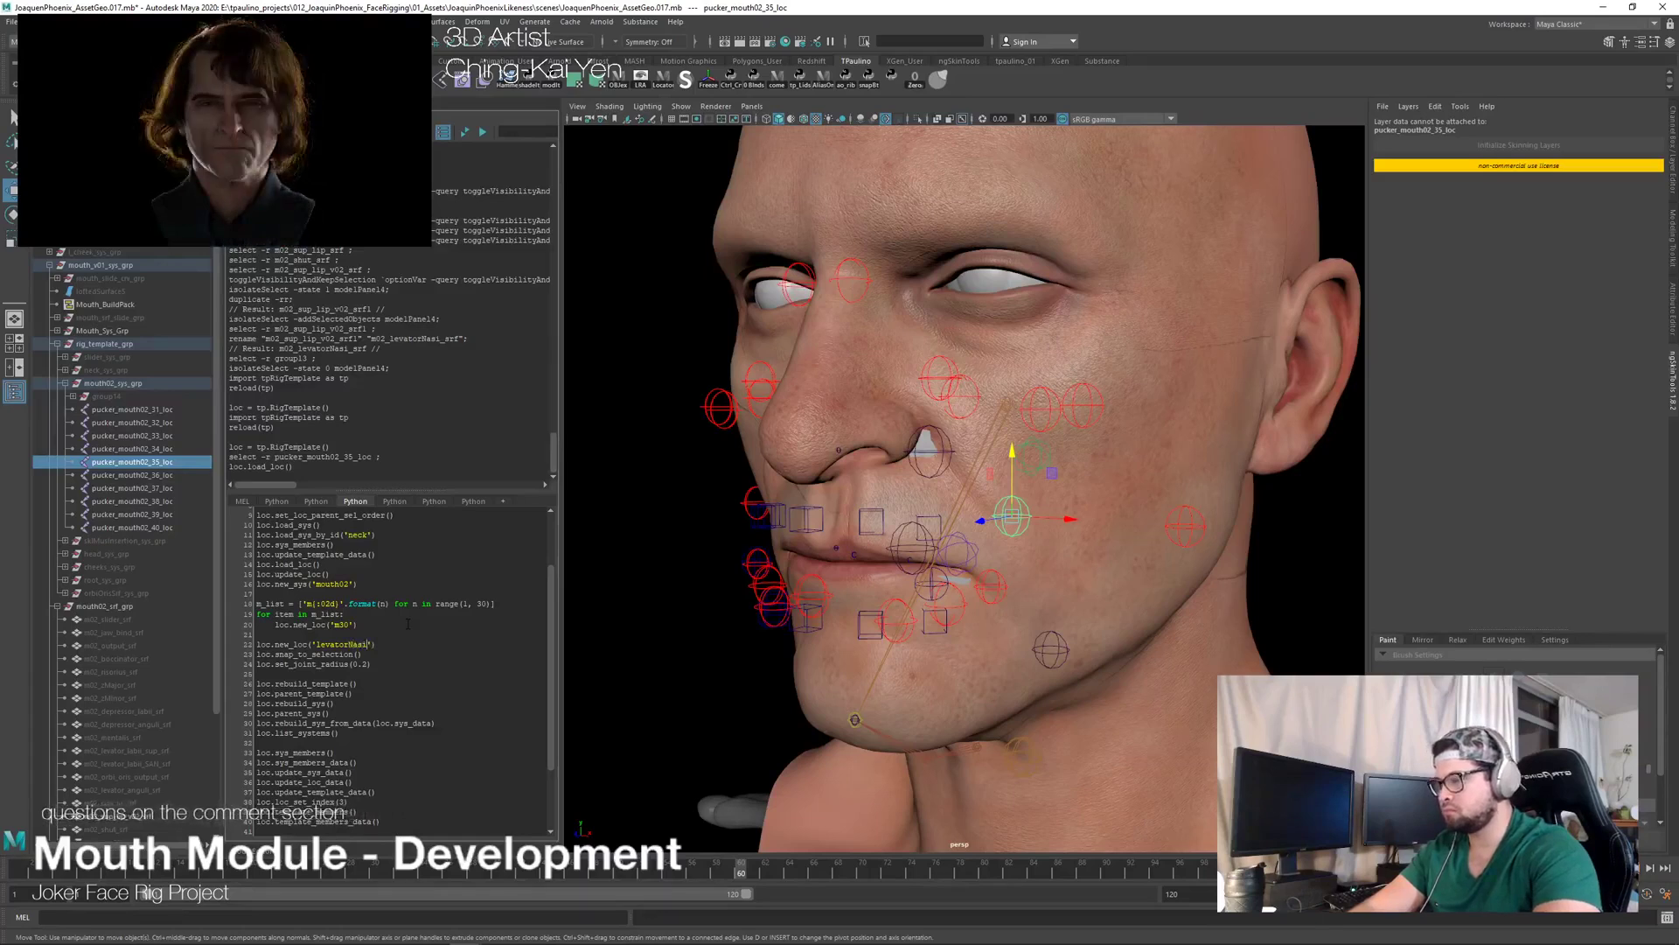
Step: Run the loc.new_loc("levatorNasi") line twice to create two levatorNasi locators in mouth02_sys_grp
key(Up)
key(End)
key(shift+Home)
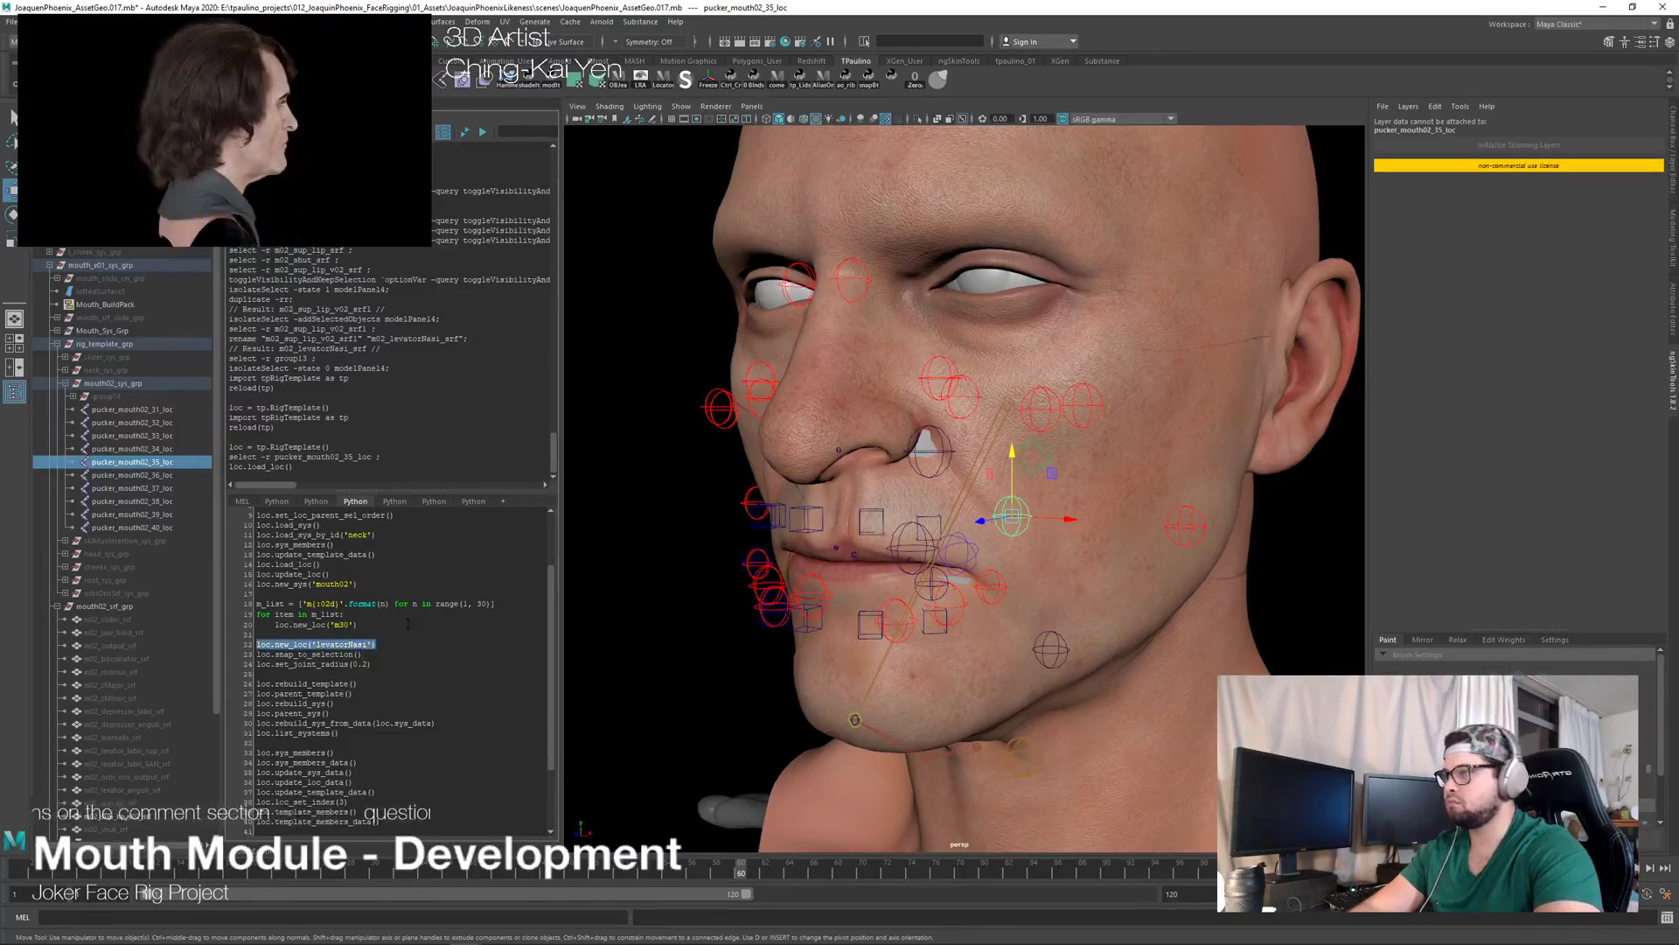
key(ctrl+Return)
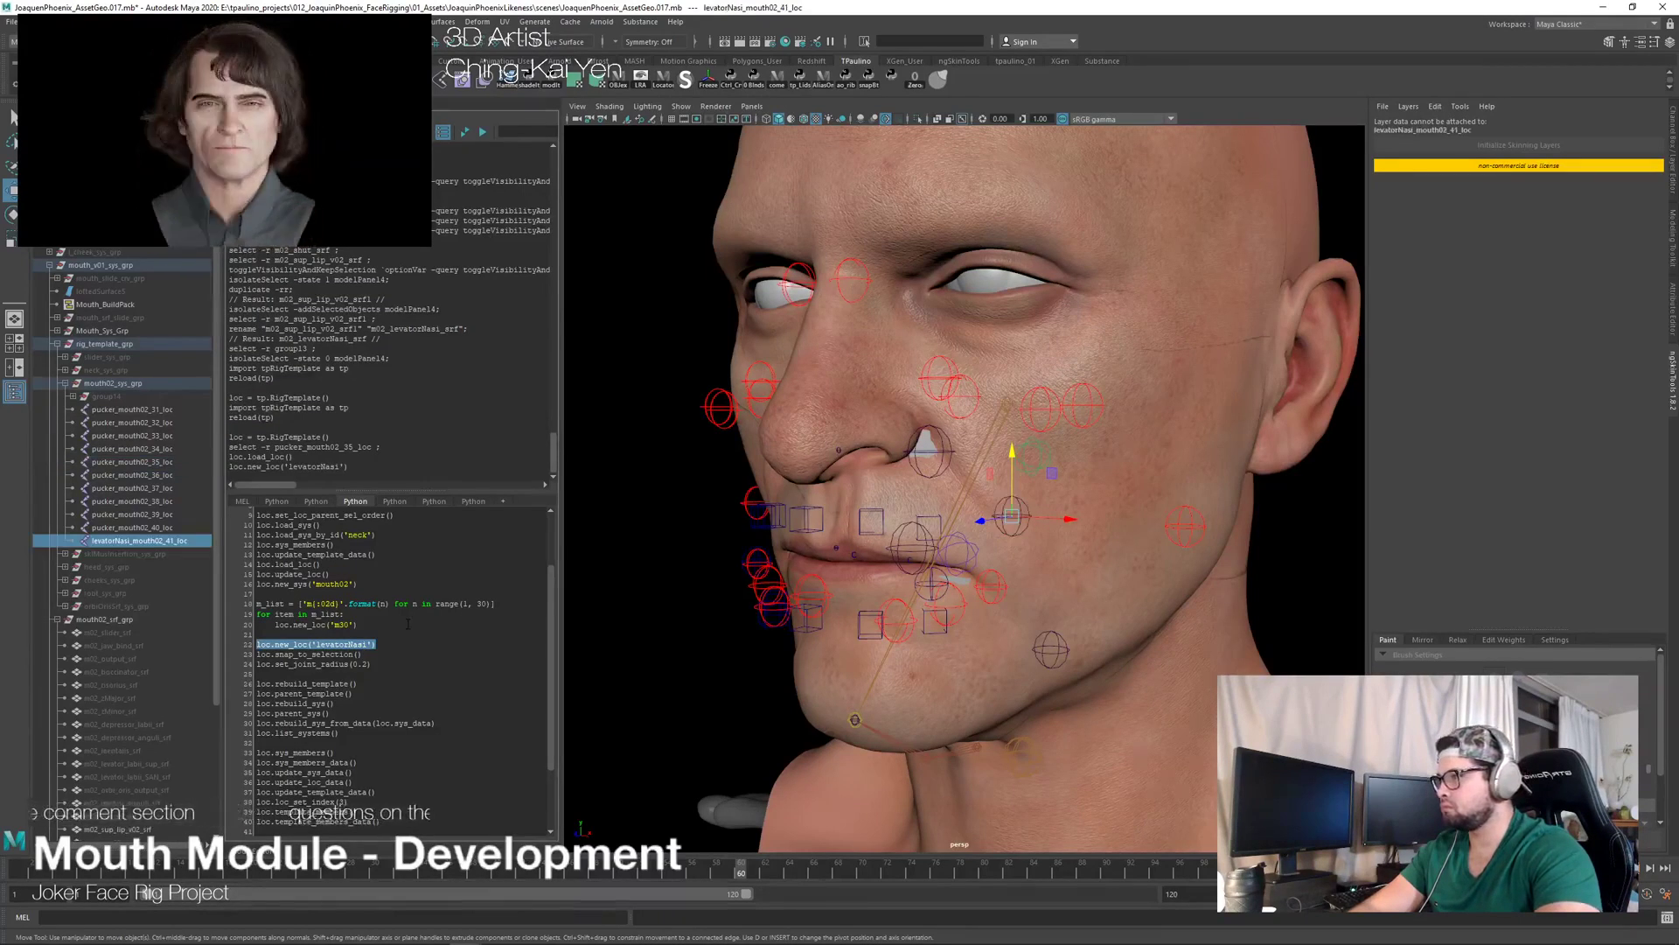
key(ctrl+Return)
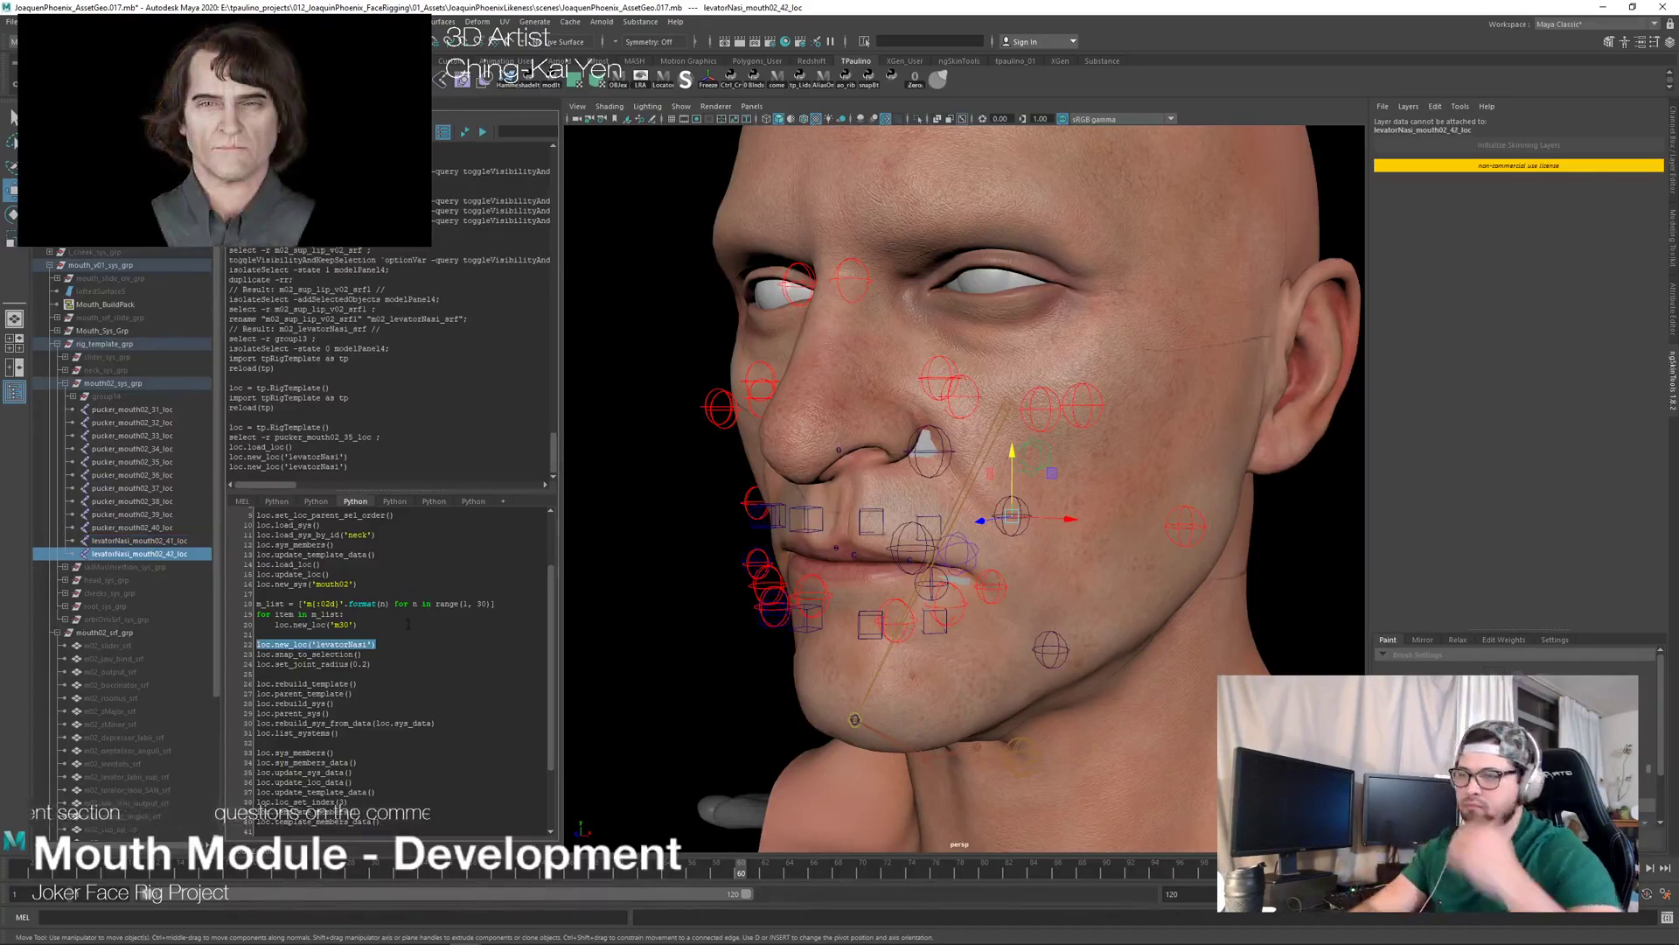
Step: Select both levatorNasi locators and move them up and forward, then sideways to the character's left side of the nose
click(198, 540)
shift+click(175, 554)
alt+drag(1155, 477, 1019, 475)
middle_drag(1019, 475, 726, 395)
alt+drag(891, 452, 1050, 450)
alt+right_drag(1050, 450, 874, 451)
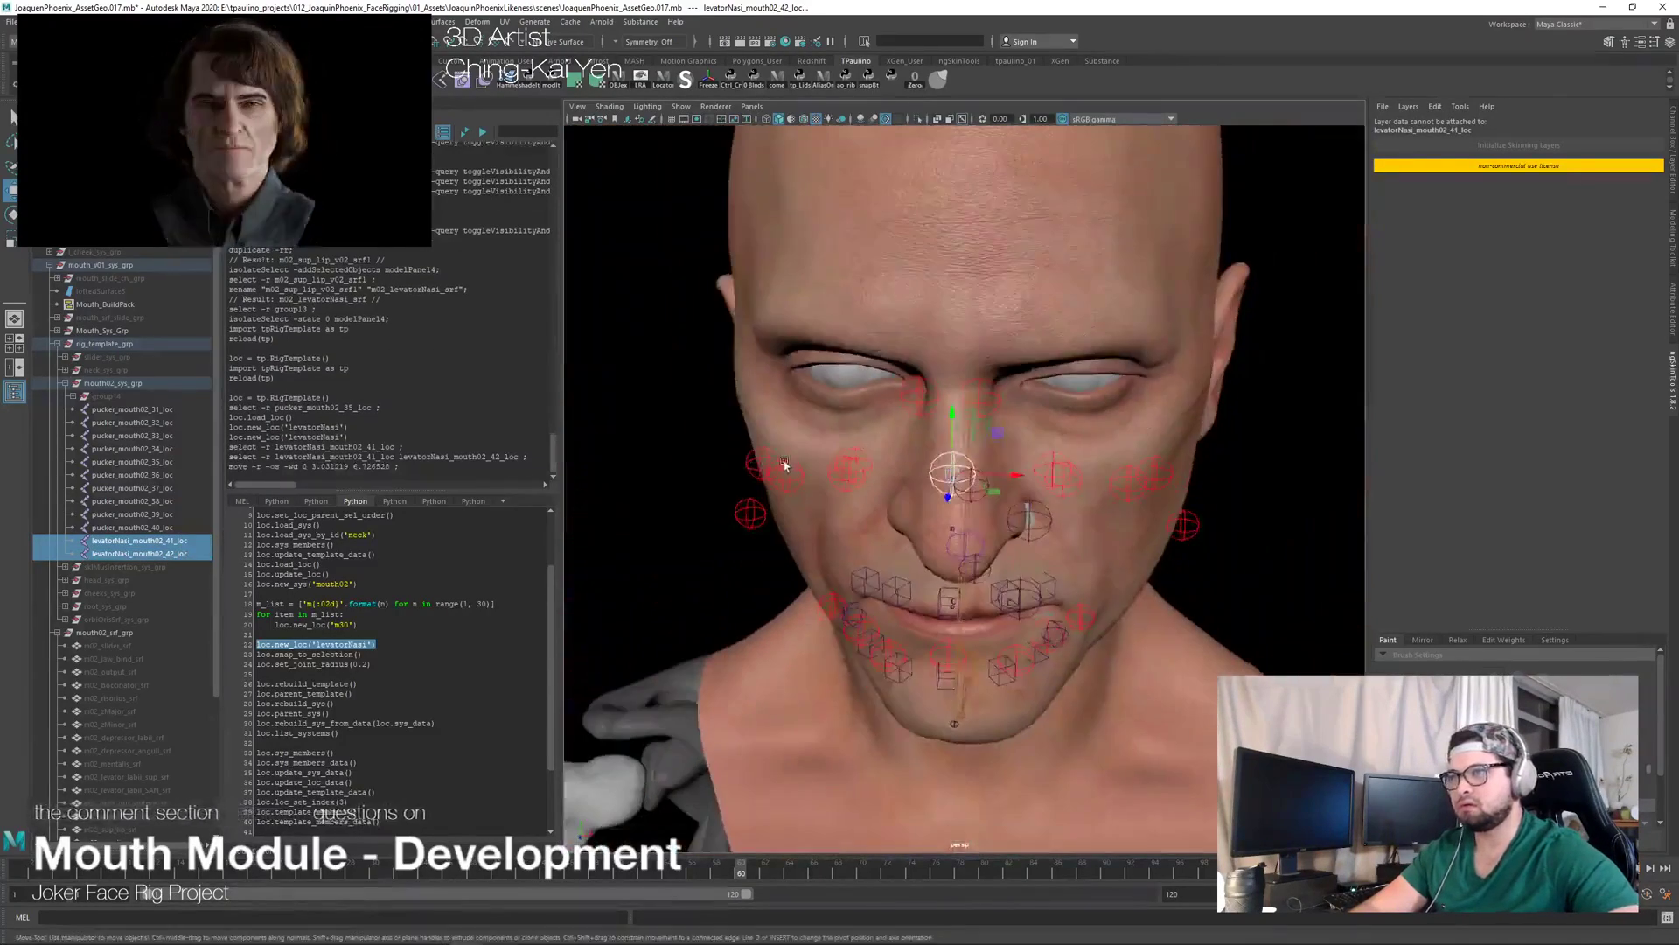
alt+drag(874, 450, 806, 453)
mouse_move(965, 412)
mouse_down()
mouse_move(1041, 415)
mouse_move(956, 431)
mouse_up()
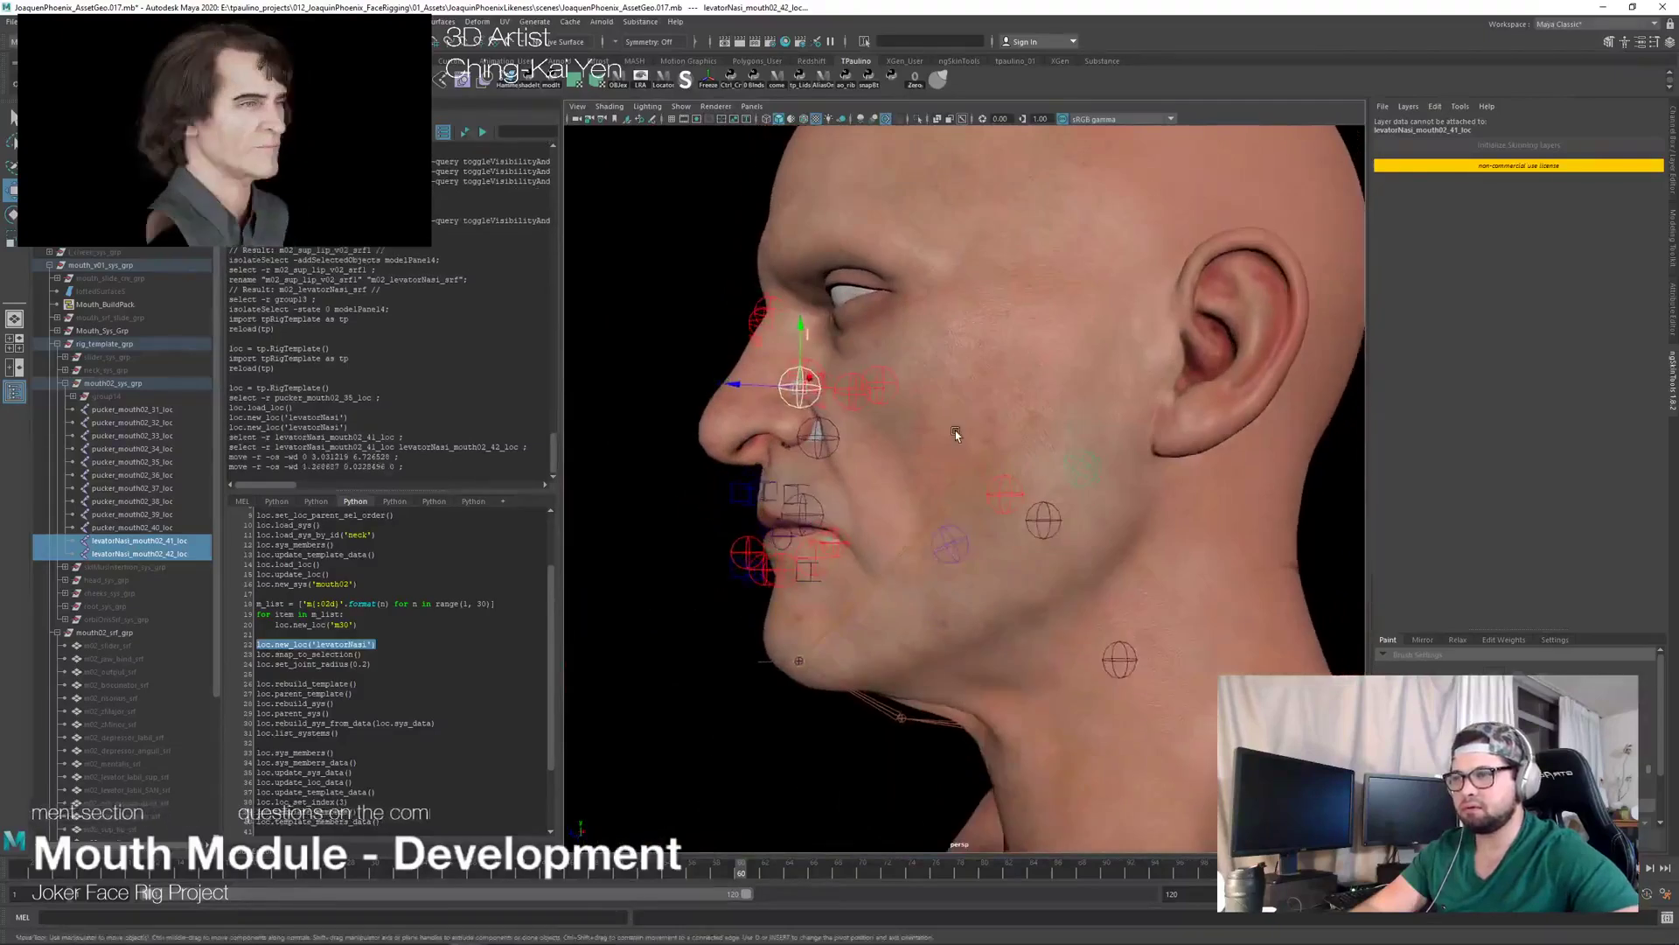
Step: Raise levatorNasi_mouth02_41_loc to the upper side of the nose and shift it inward near the inner eye corner
alt+right_drag(956, 432, 986, 446)
alt+middle_drag(986, 446, 1091, 517)
alt+right_drag(1091, 516, 945, 490)
alt+drag(944, 490, 984, 426)
alt+right_drag(984, 426, 1050, 516)
mouse_move(1050, 516)
alt+mouse_down()
mouse_move(1085, 522)
mouse_move(1041, 522)
alt+mouse_up()
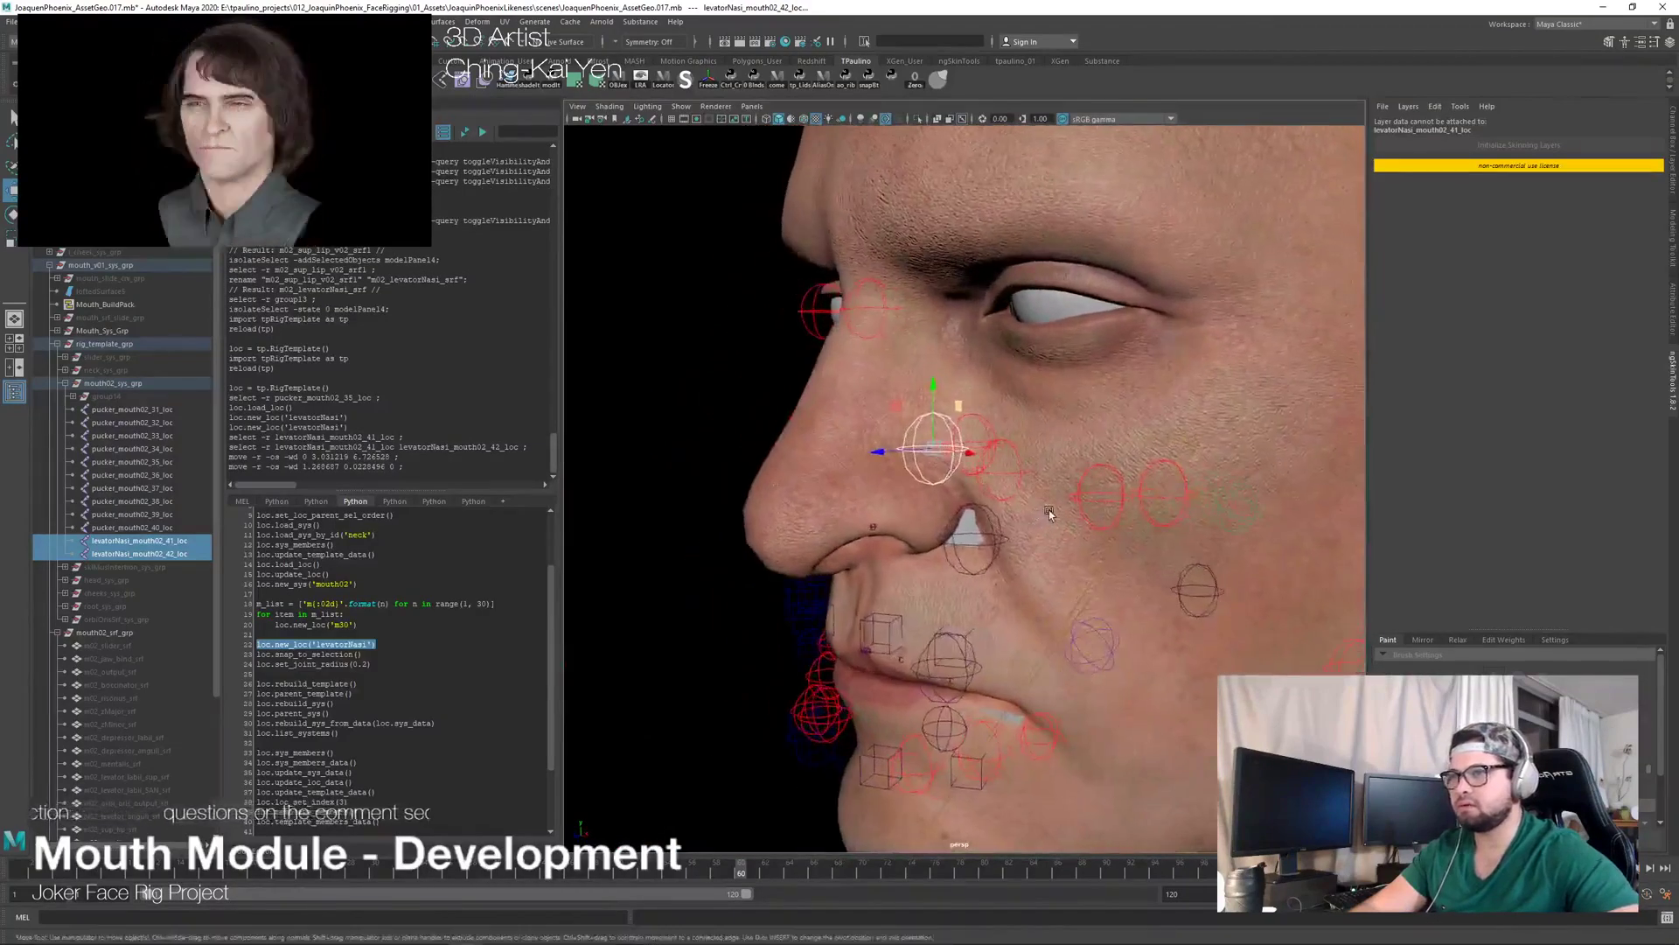
alt+middle_drag(1074, 522, 1079, 566)
click(180, 552)
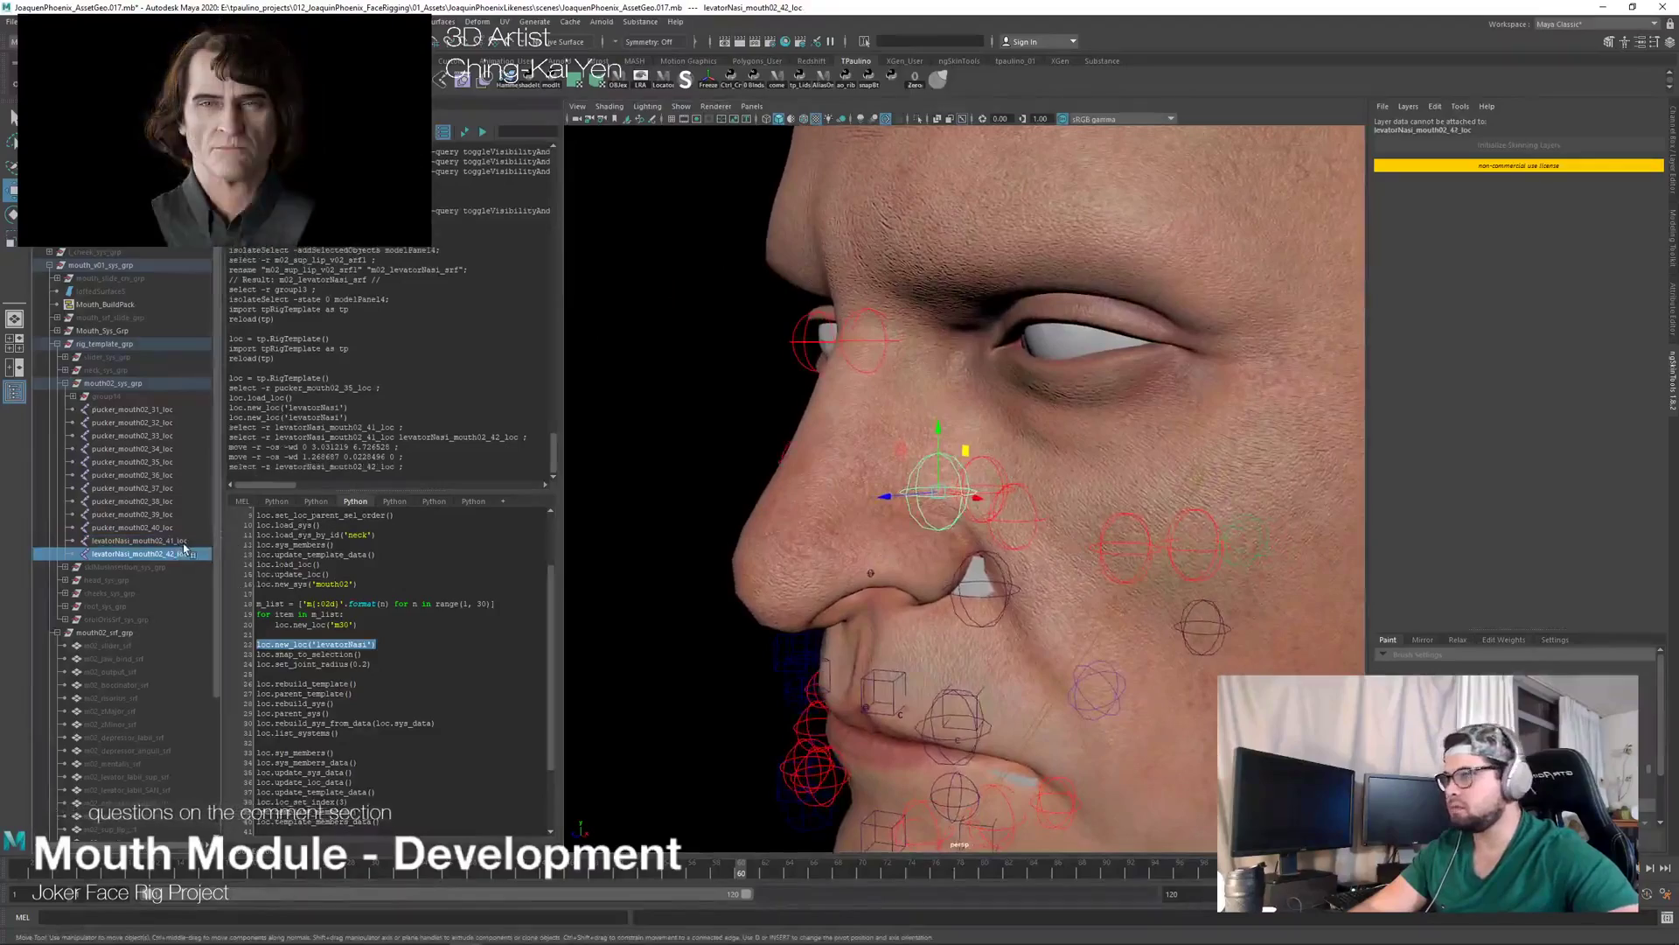
click(184, 541)
drag(945, 455, 1018, 412)
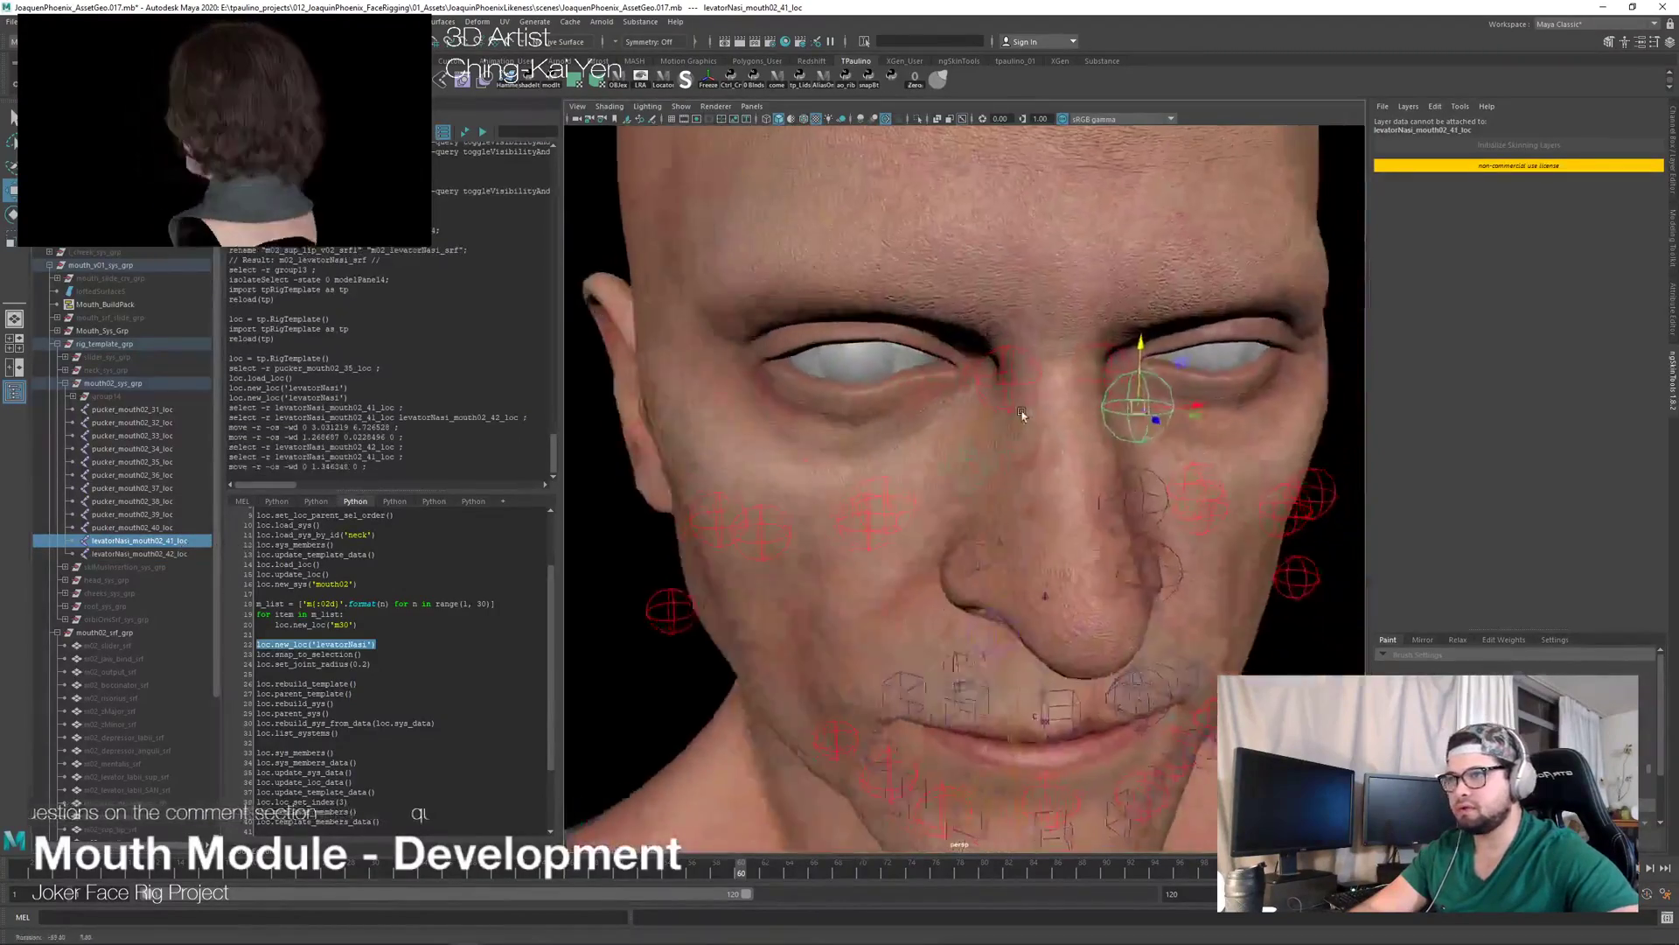
drag(1163, 383, 1187, 428)
Step: Lower levatorNasi_mouth02_42_loc to the nostril wing and adjust levatorNasi_mouth02_41_loc upward and forward beside the nose bridge
click(793, 469)
click(827, 491)
middle_drag(1187, 428, 1192, 512)
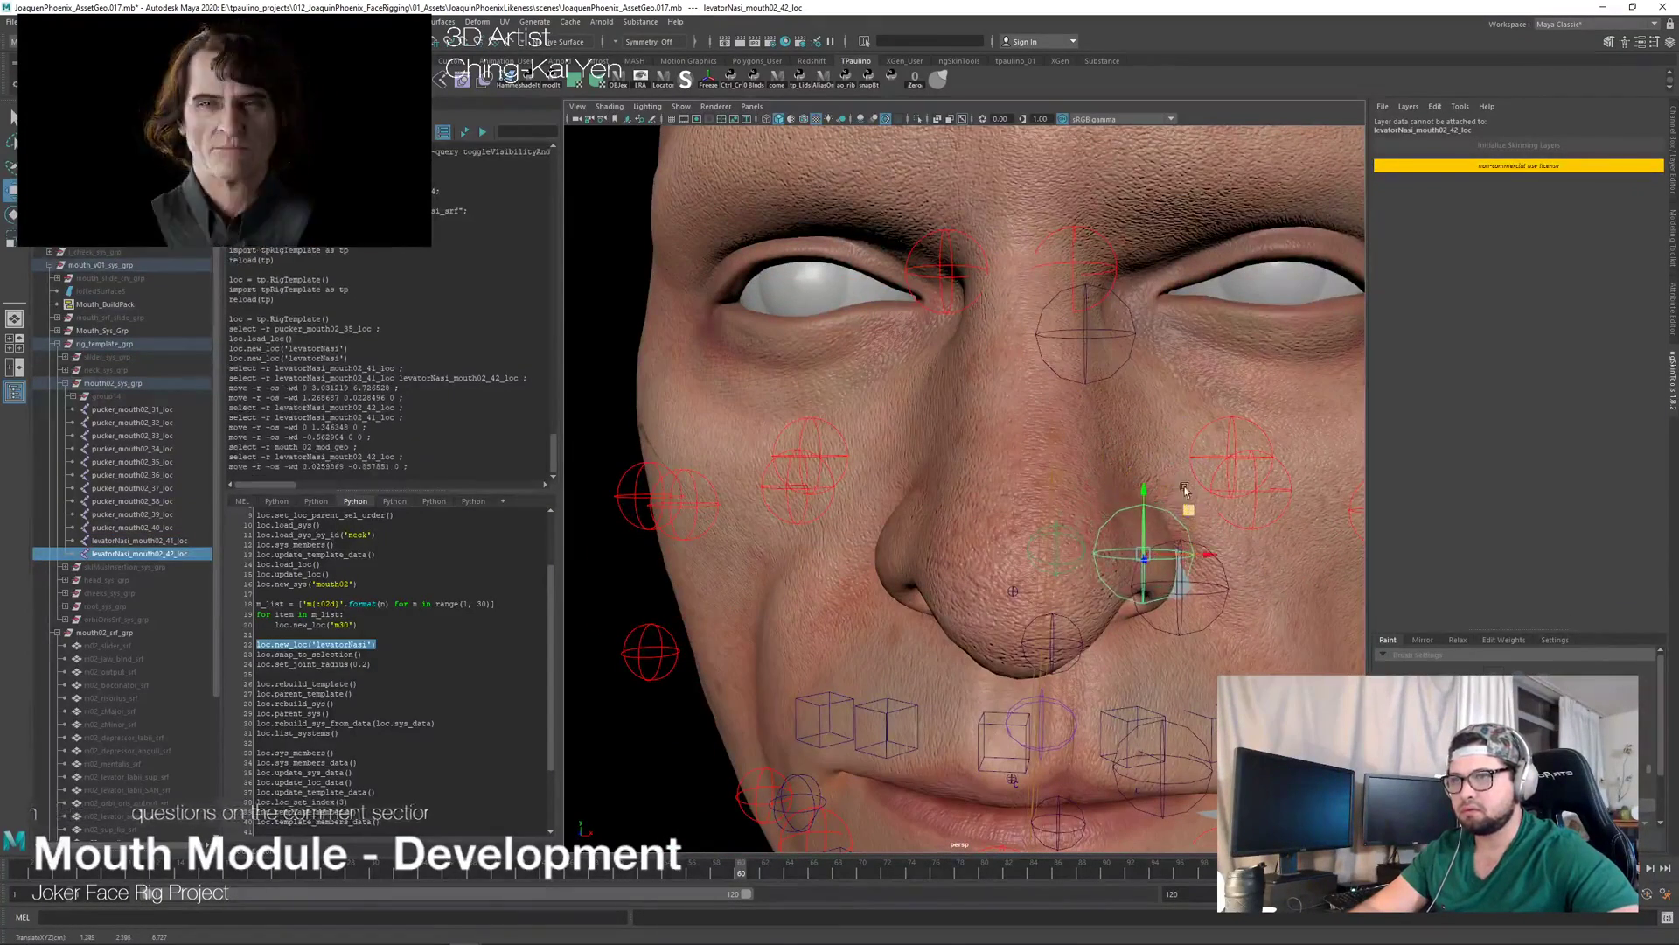
click(1130, 321)
drag(1131, 291, 861, 344)
Step: Unhide face_mus_grp to show the facial muscle joint chains around the nose and mouth
scroll(1138, 305, down, 1)
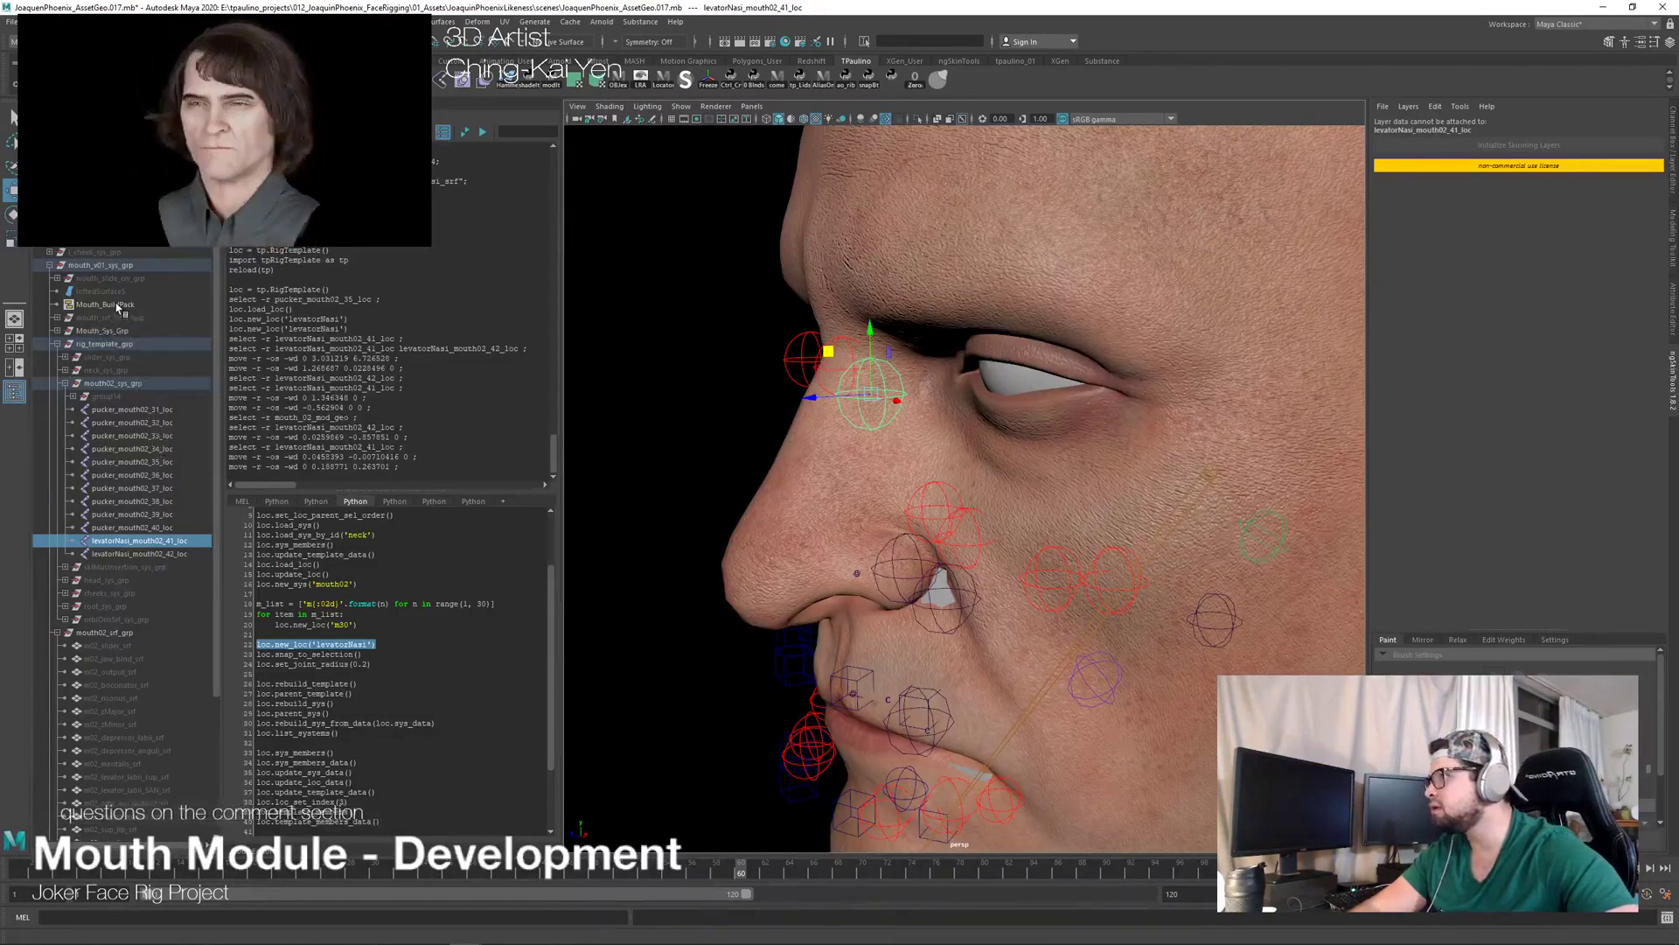
scroll(60, 251, up, 2)
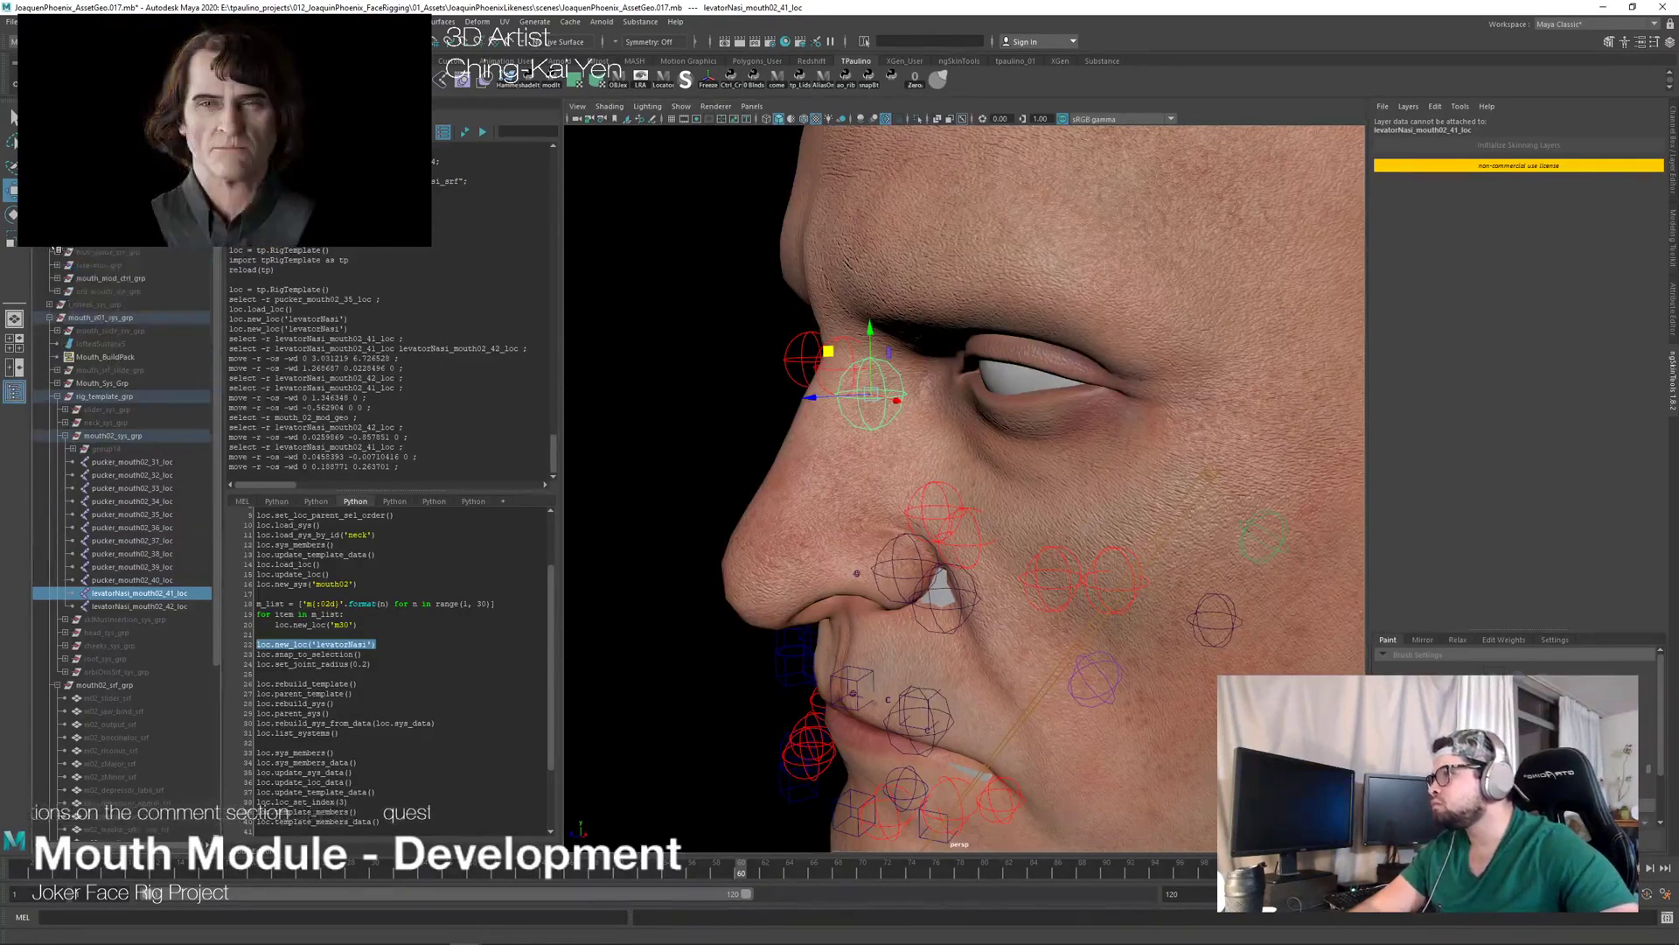
click(96, 264)
key(h)
alt+drag(1152, 548, 1194, 525)
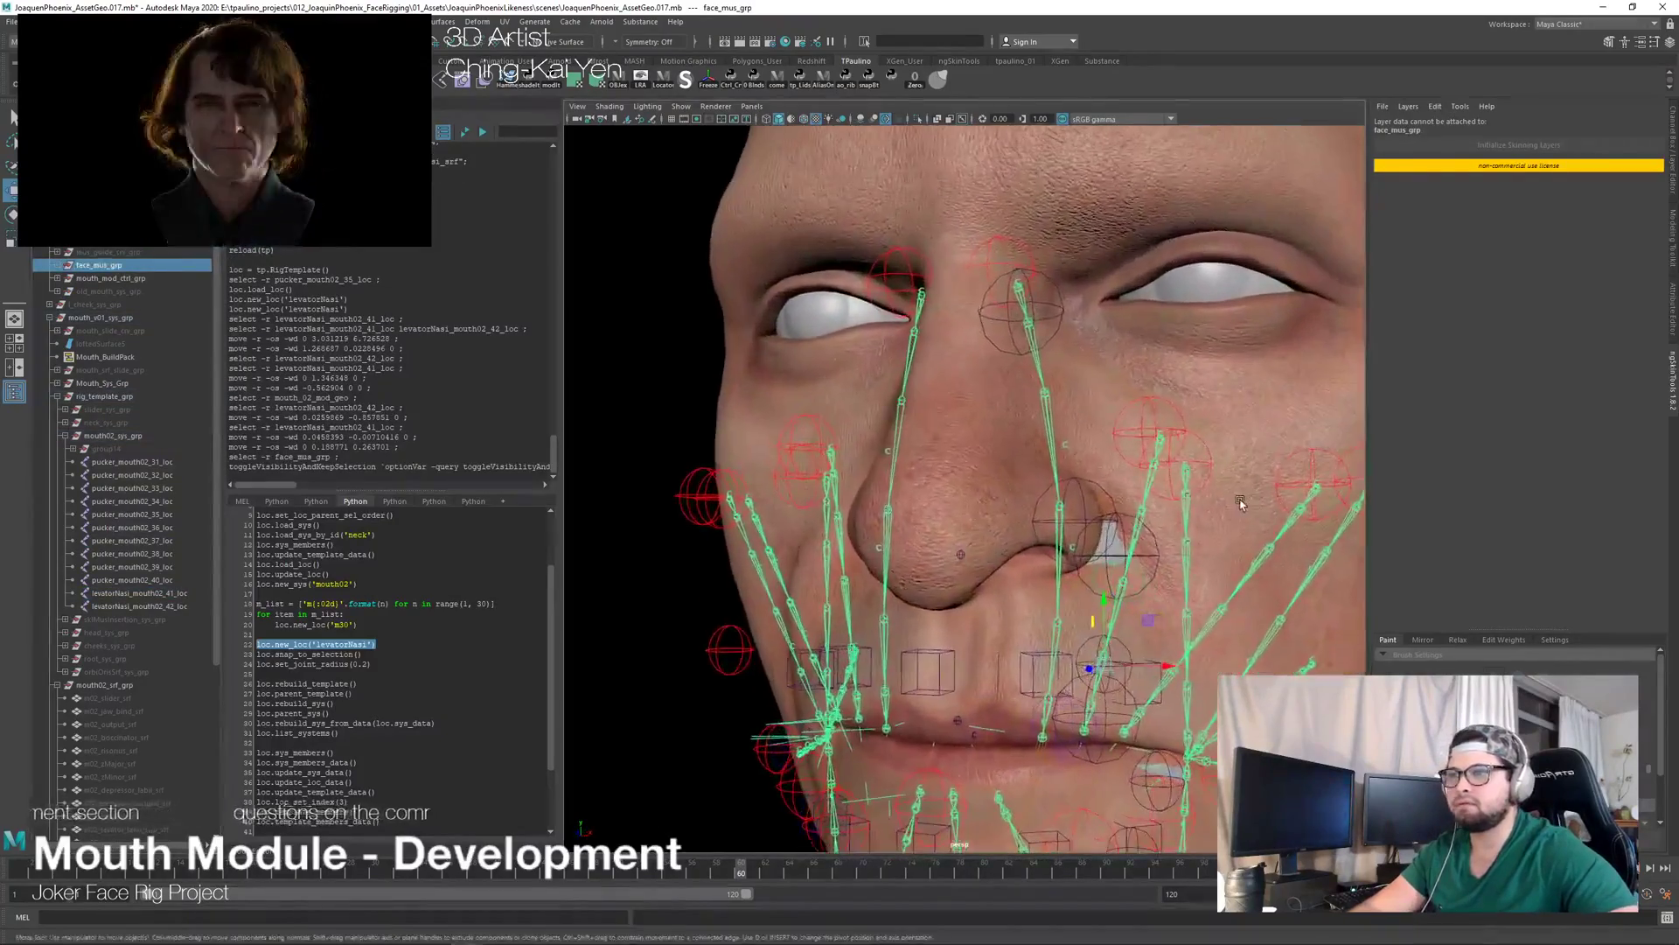
alt+right_drag(1193, 525, 1231, 566)
alt+drag(1231, 566, 1050, 553)
Step: Snap levatorNasi_mouth02_41_loc onto the top joint of the muscle chain beside the nose bridge
click(732, 382)
alt+drag(786, 418, 936, 451)
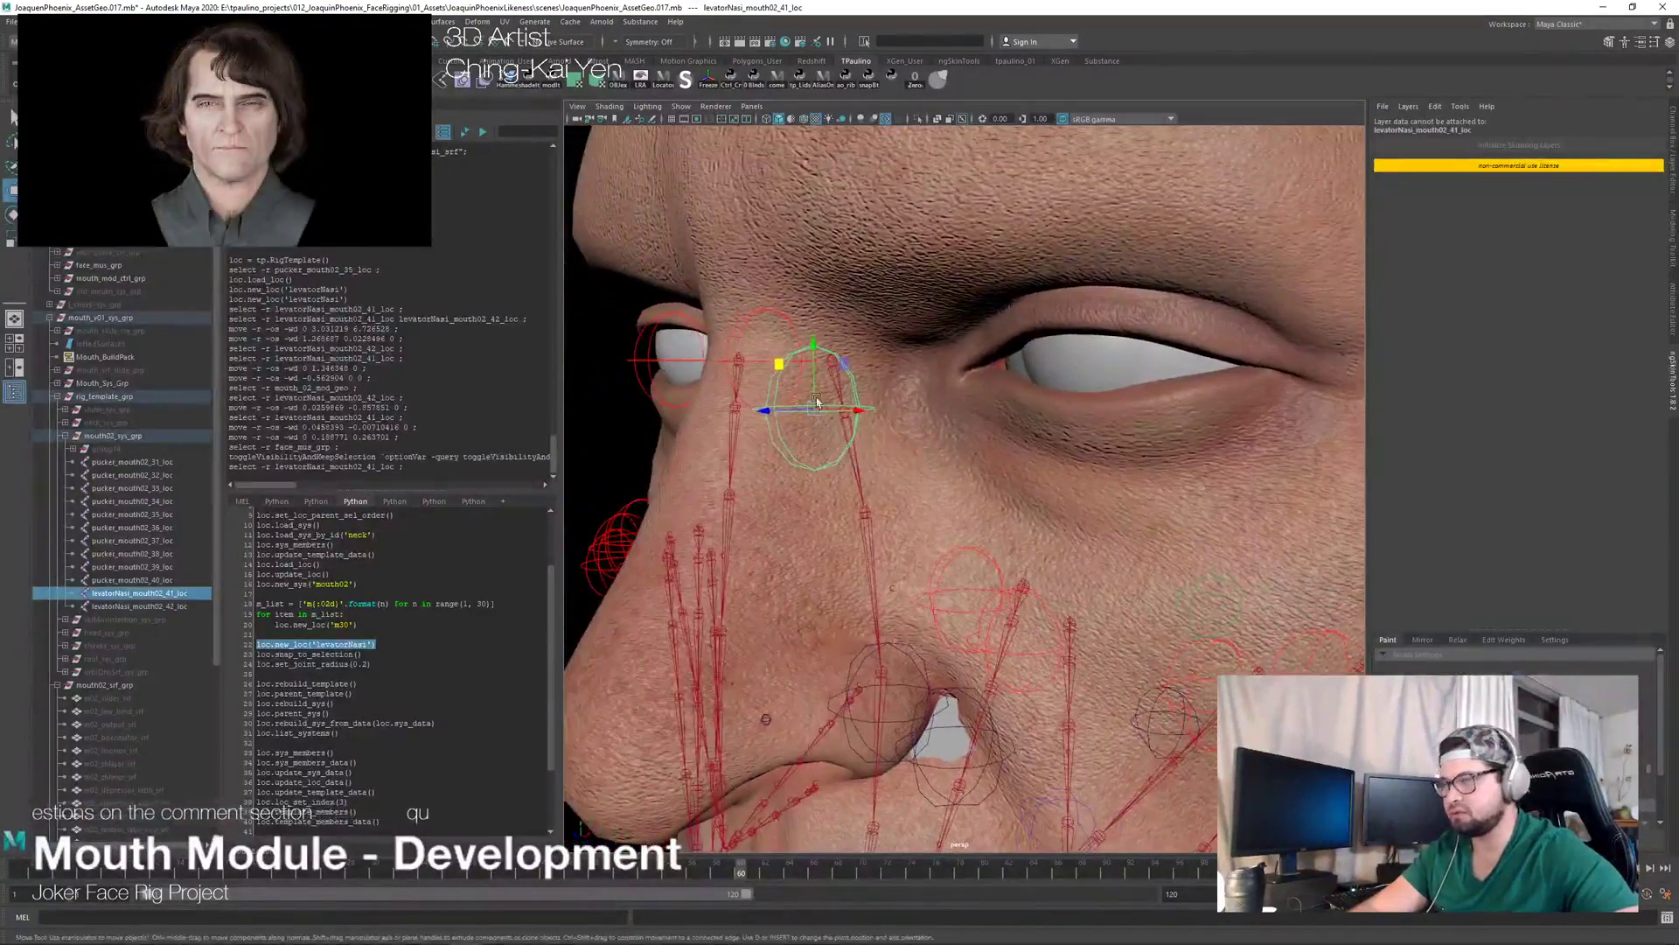
drag(815, 406, 871, 427)
Step: Move levatorNasi_mouth02_42_loc onto the nose-side muscle chain just above the nostril wing
click(871, 428)
click(862, 423)
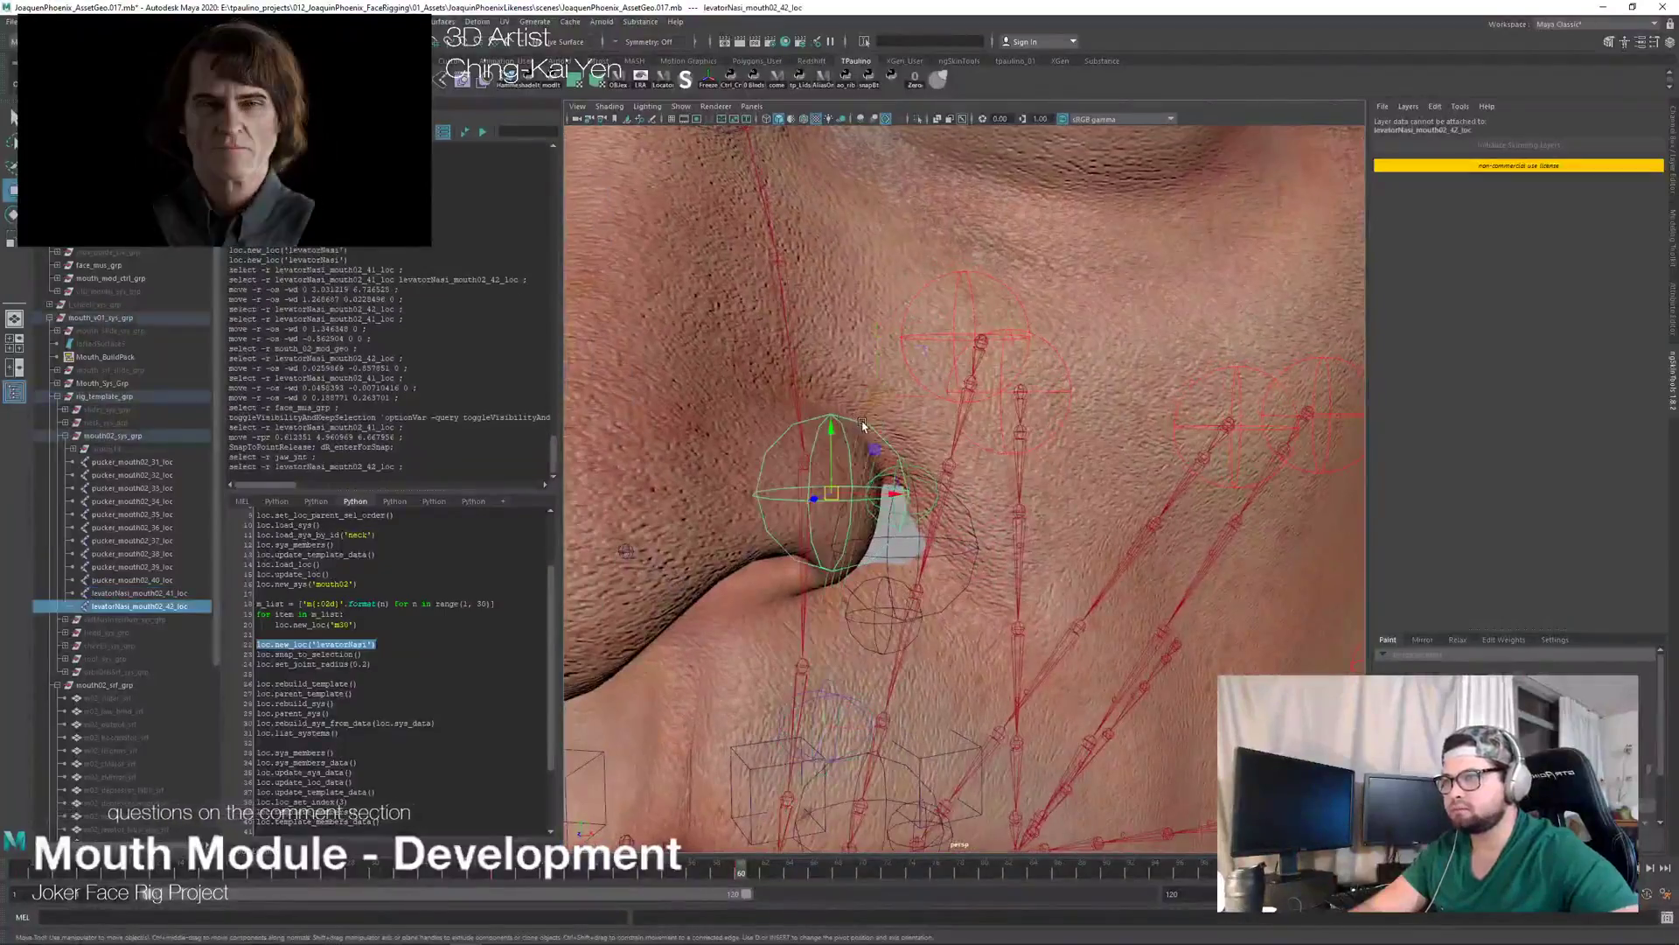
drag(840, 500, 1059, 438)
Step: Switch to the Anatomy of Facial Expressions PDF in Acrobat Reader and study the front-view muscle diagram around the nose
key(alt+Tab)
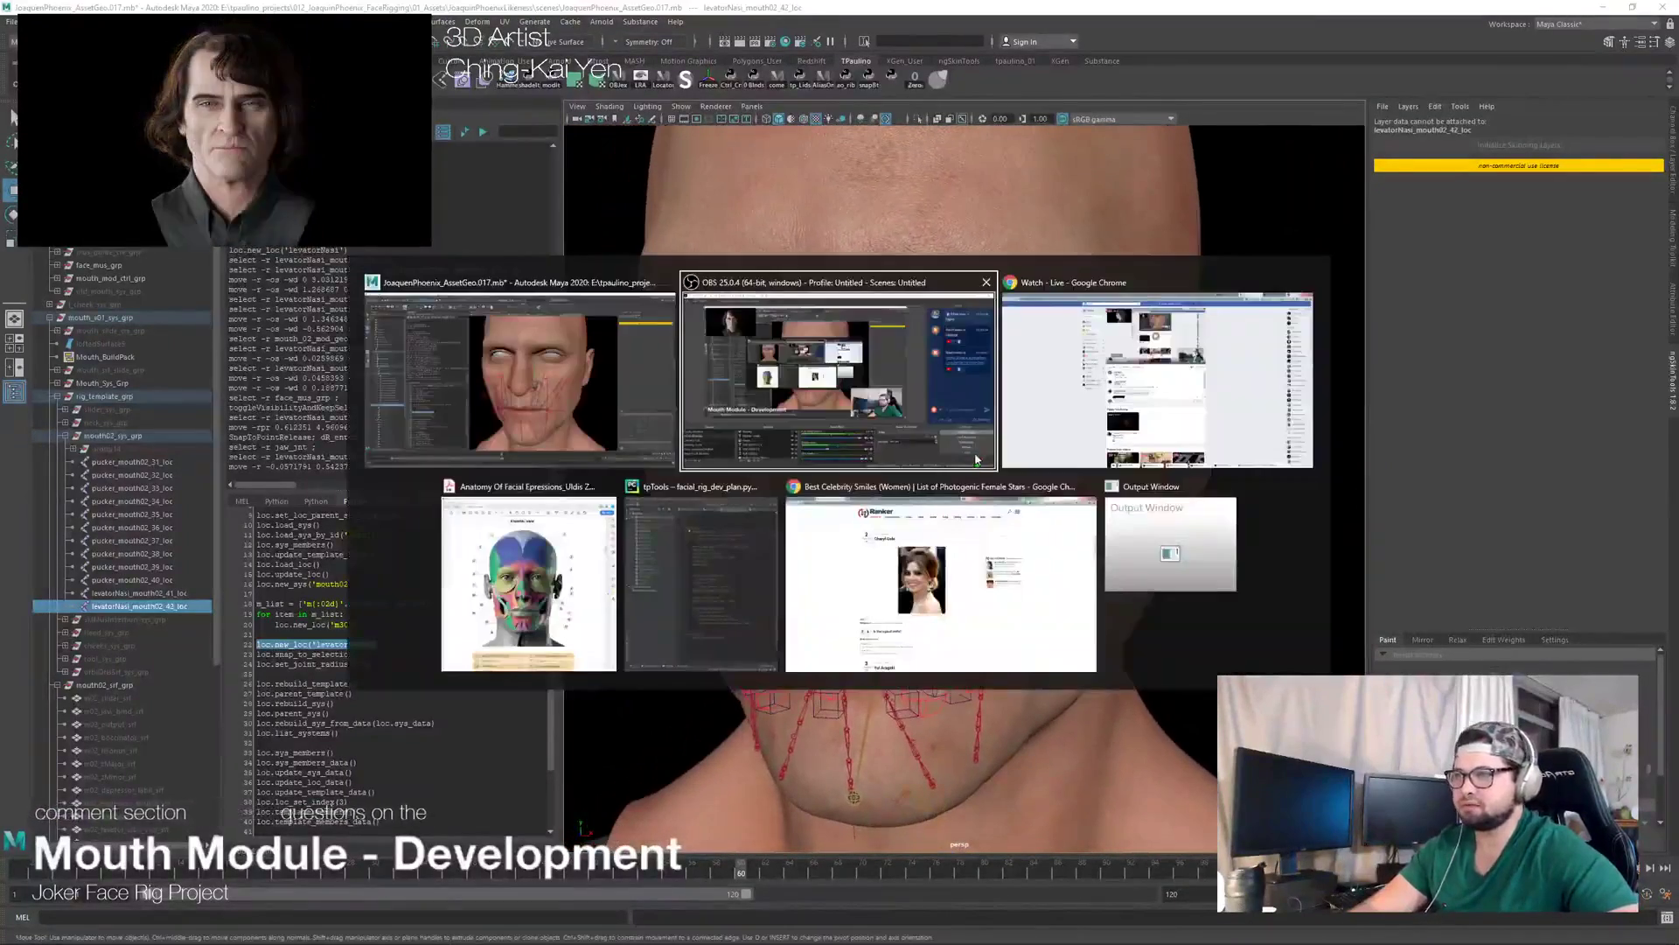
click(537, 584)
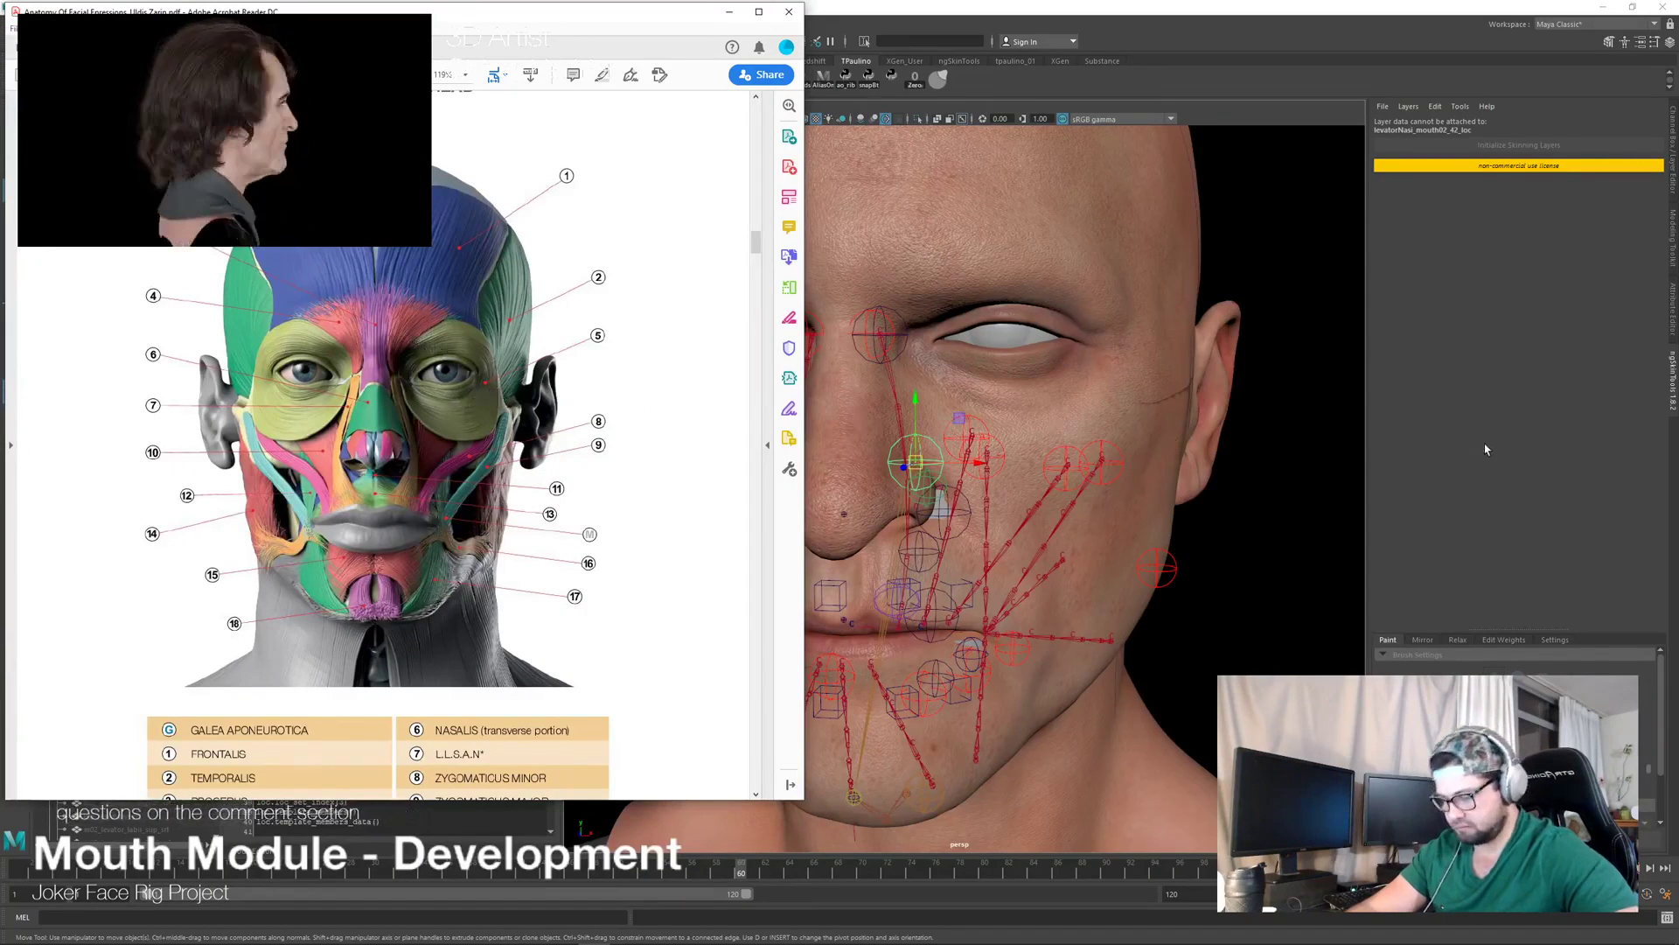
scroll(1356, 408, up, 5)
key(alt+Tab)
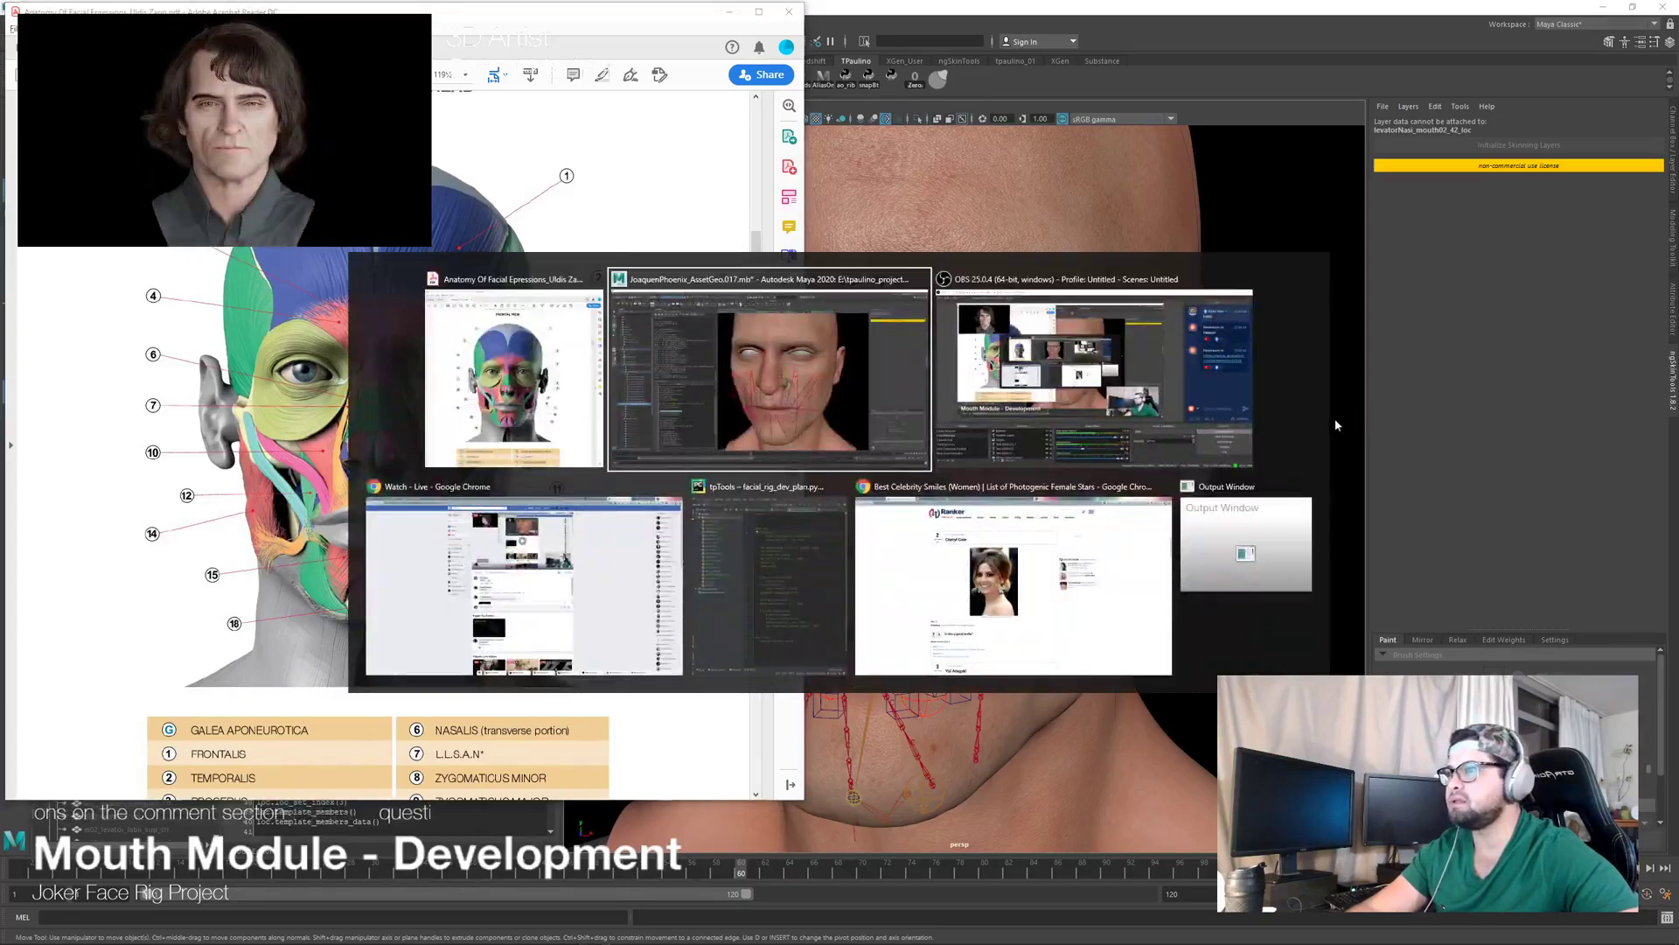
key(alt+Tab)
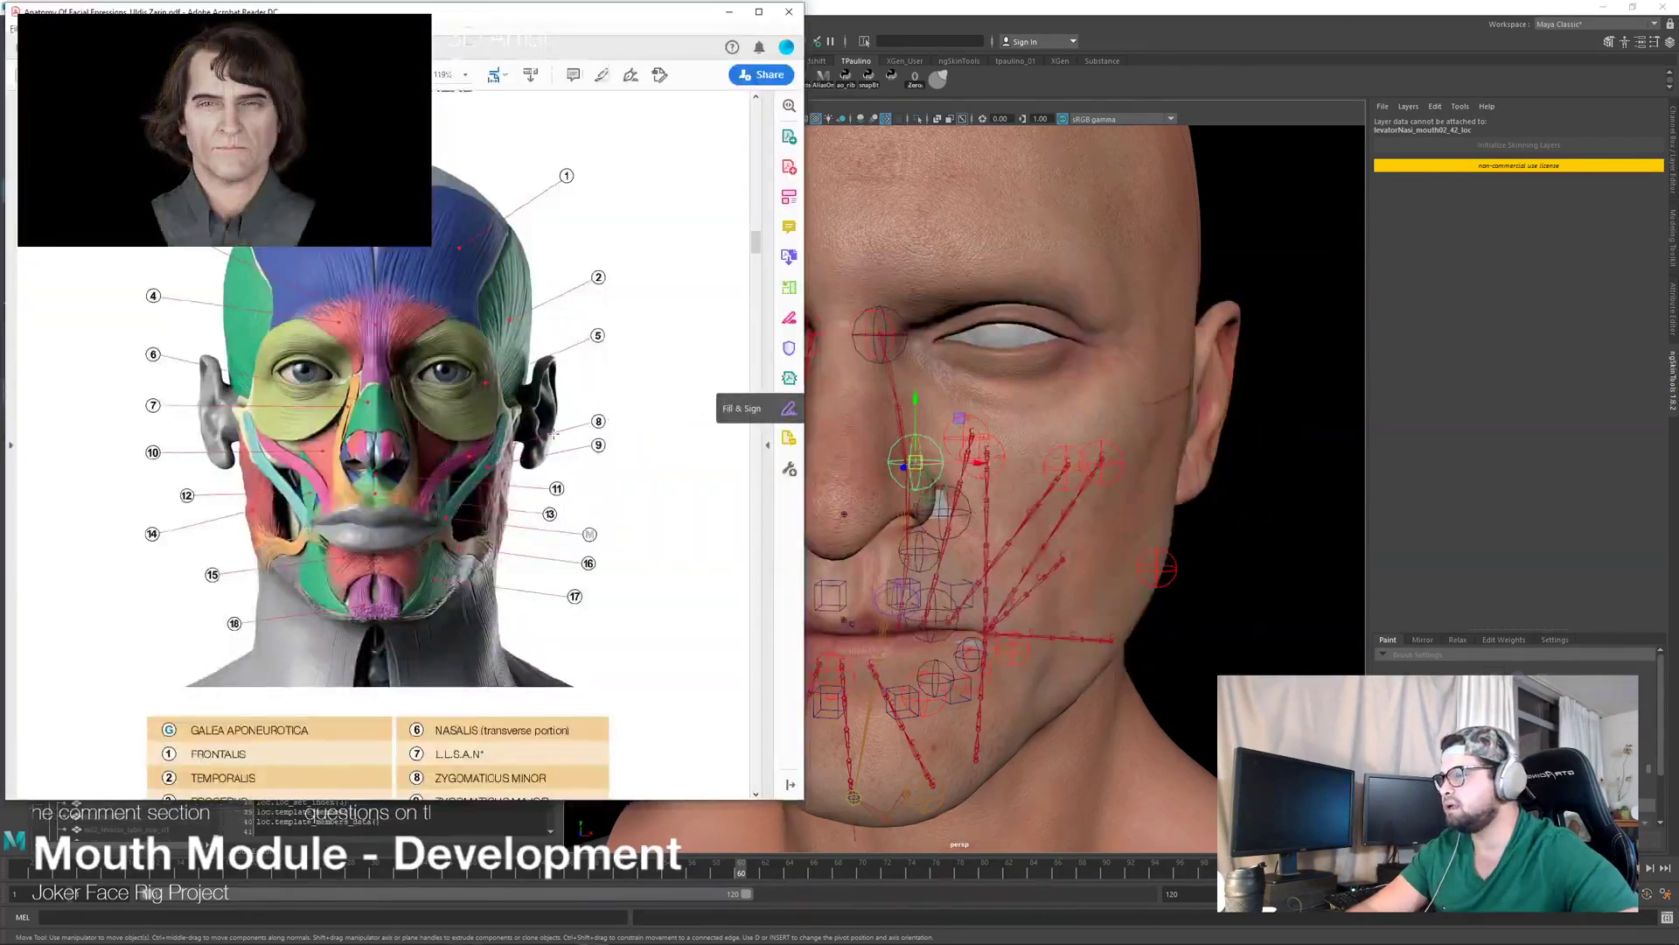
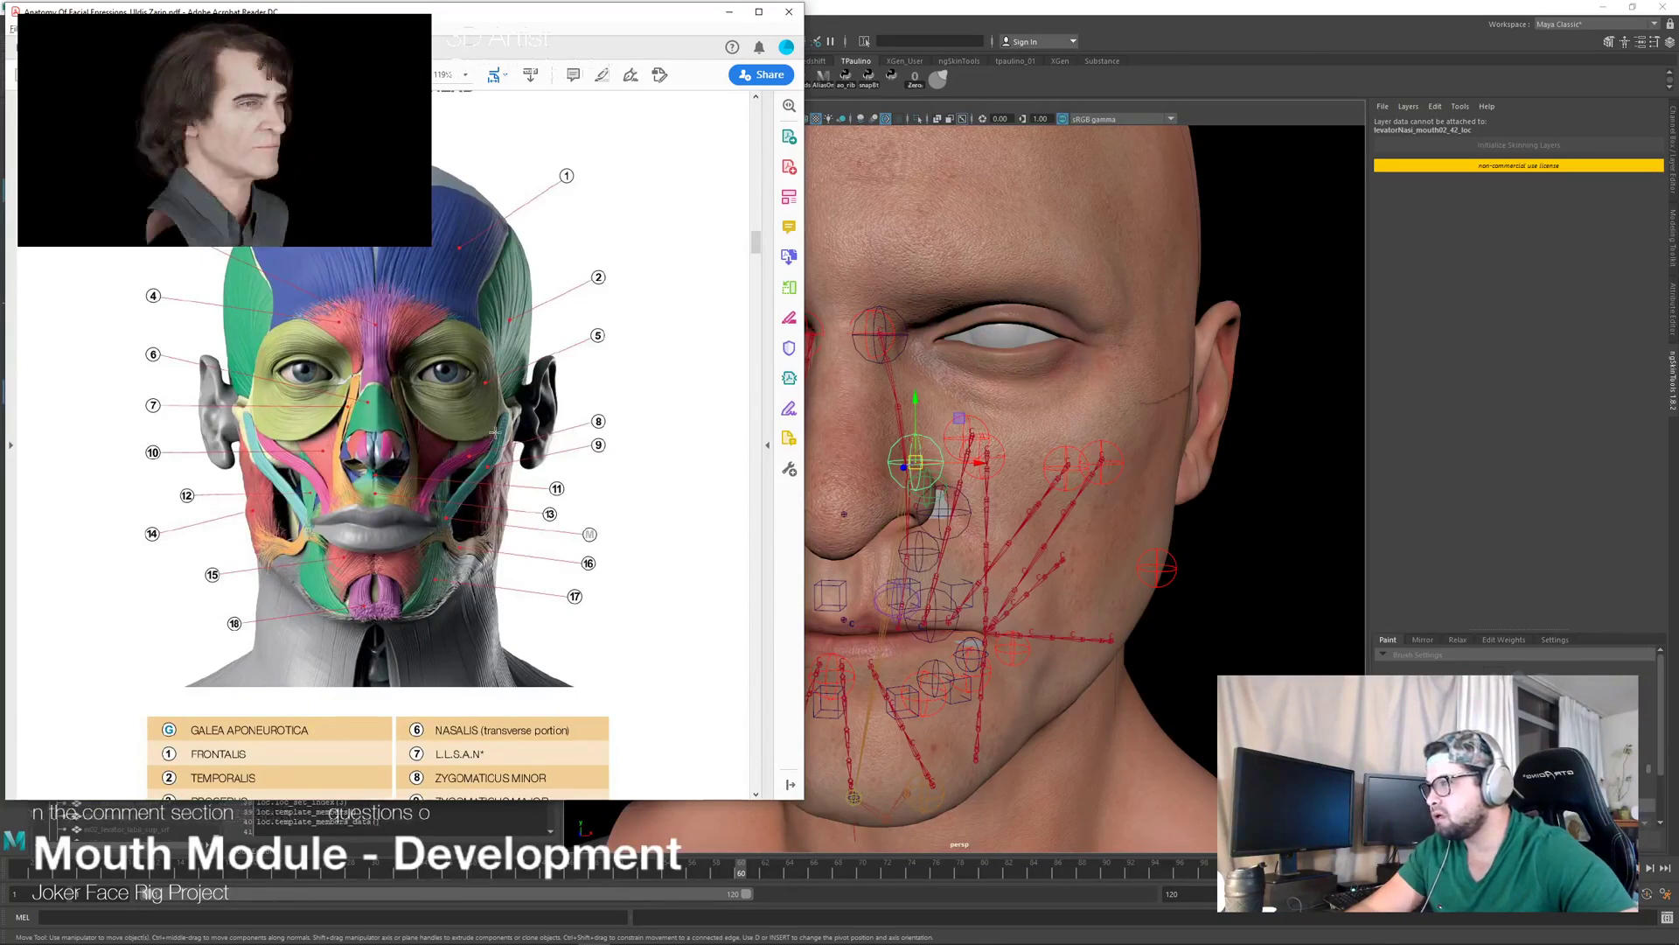
scroll(501, 415, down, 5)
scroll(509, 412, up, 5)
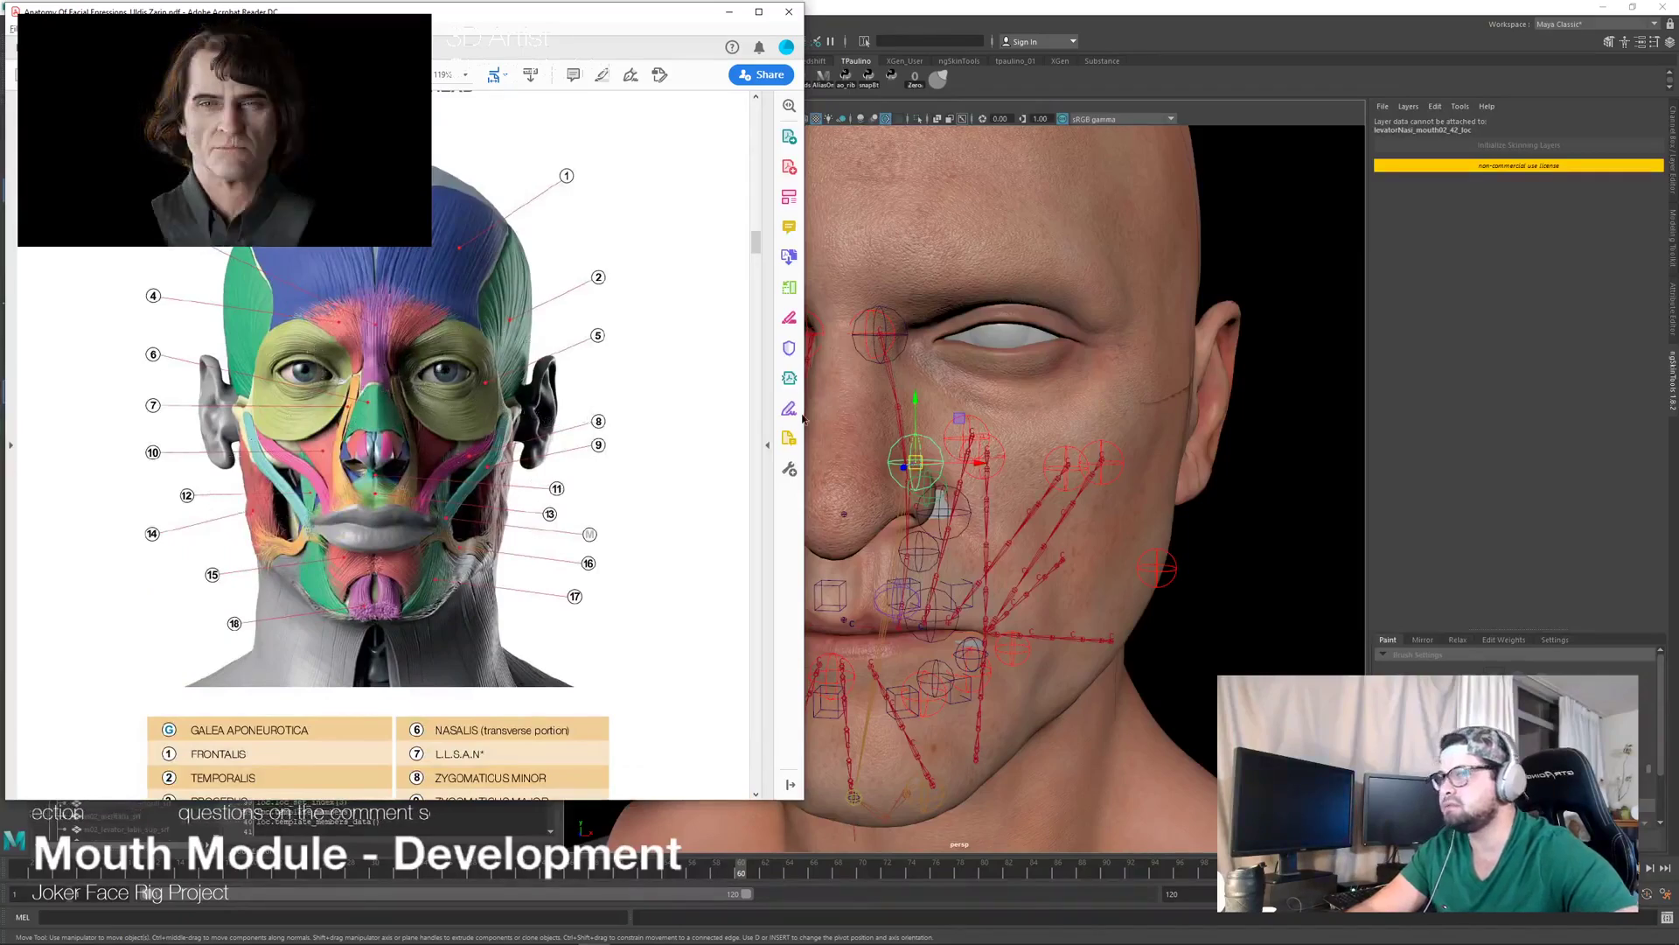
Step: Return to Maya and examine from several angles how both levatorNasi locators sit against the nose and the muscle chains
alt+drag(1216, 498, 1032, 495)
mouse_move(1032, 495)
alt+right_down()
mouse_move(957, 501)
mouse_move(1002, 503)
alt+right_up()
alt+drag(1002, 502, 1098, 497)
alt+right_drag(1098, 497, 1131, 494)
alt+drag(1131, 493, 1065, 426)
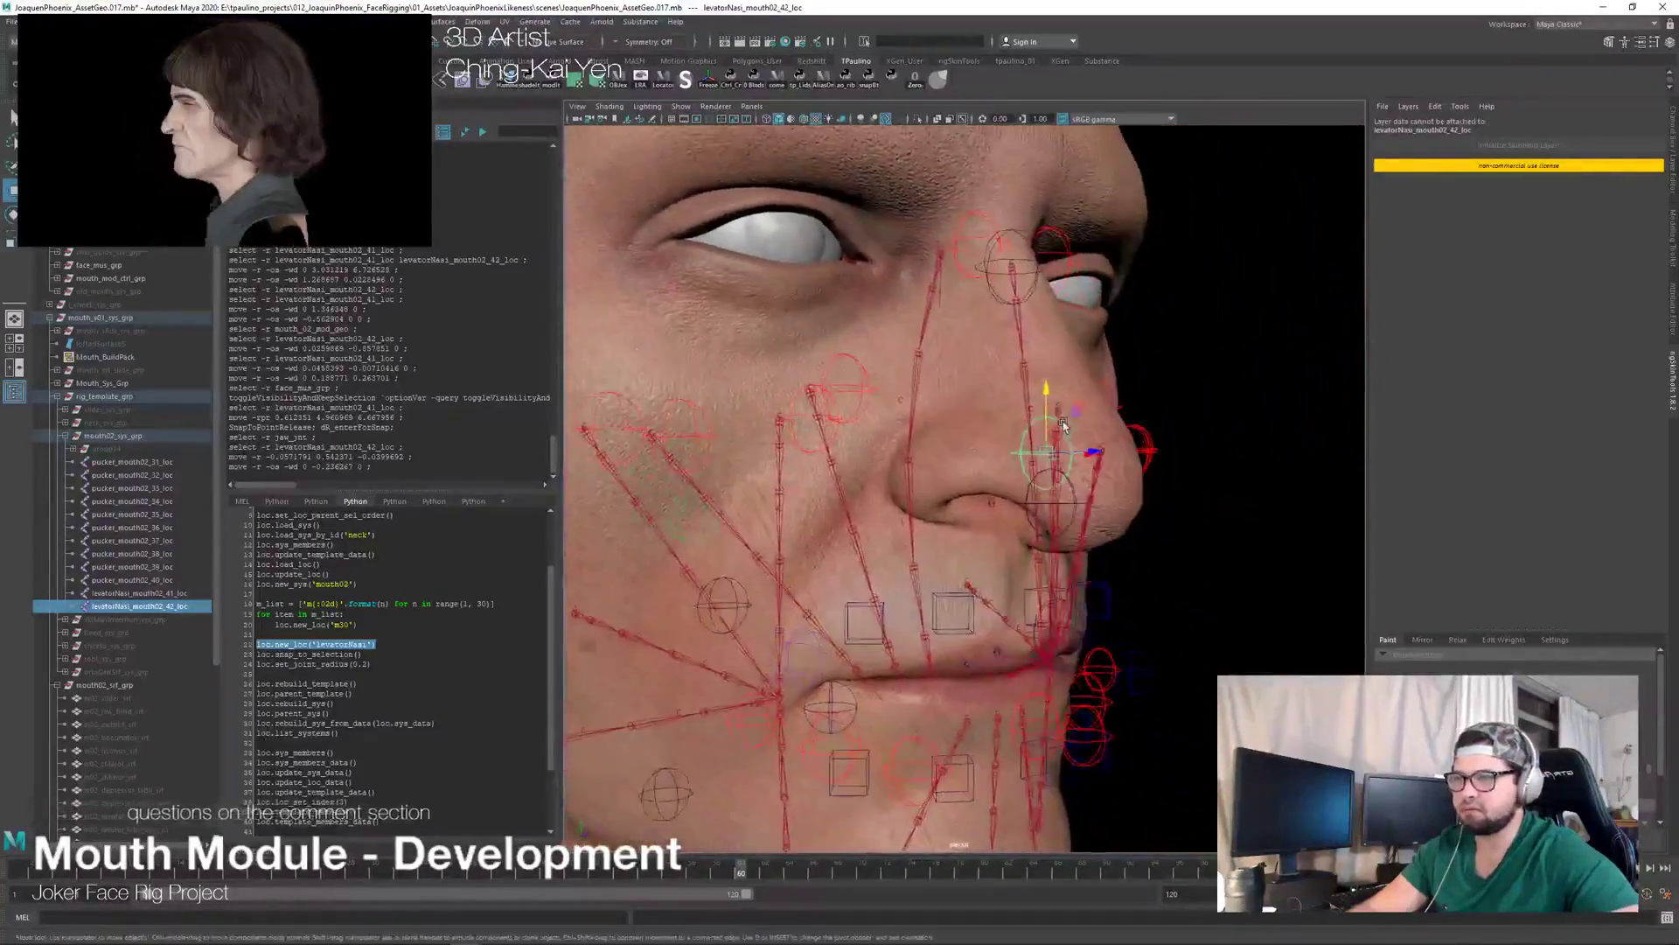
alt+right_drag(1066, 426, 1091, 439)
alt+drag(1090, 438, 1050, 442)
alt+right_drag(1050, 441, 1170, 454)
alt+drag(1170, 454, 1102, 437)
alt+right_drag(1103, 437, 1098, 476)
alt+drag(1099, 476, 1106, 477)
alt+right_drag(1106, 477, 1108, 478)
alt+drag(1108, 478, 1041, 463)
alt+right_drag(1040, 464, 1093, 477)
alt+drag(1093, 477, 953, 473)
alt+right_drag(954, 473, 929, 481)
alt+drag(929, 481, 915, 487)
alt+right_drag(915, 486, 905, 492)
alt+drag(904, 492, 1048, 499)
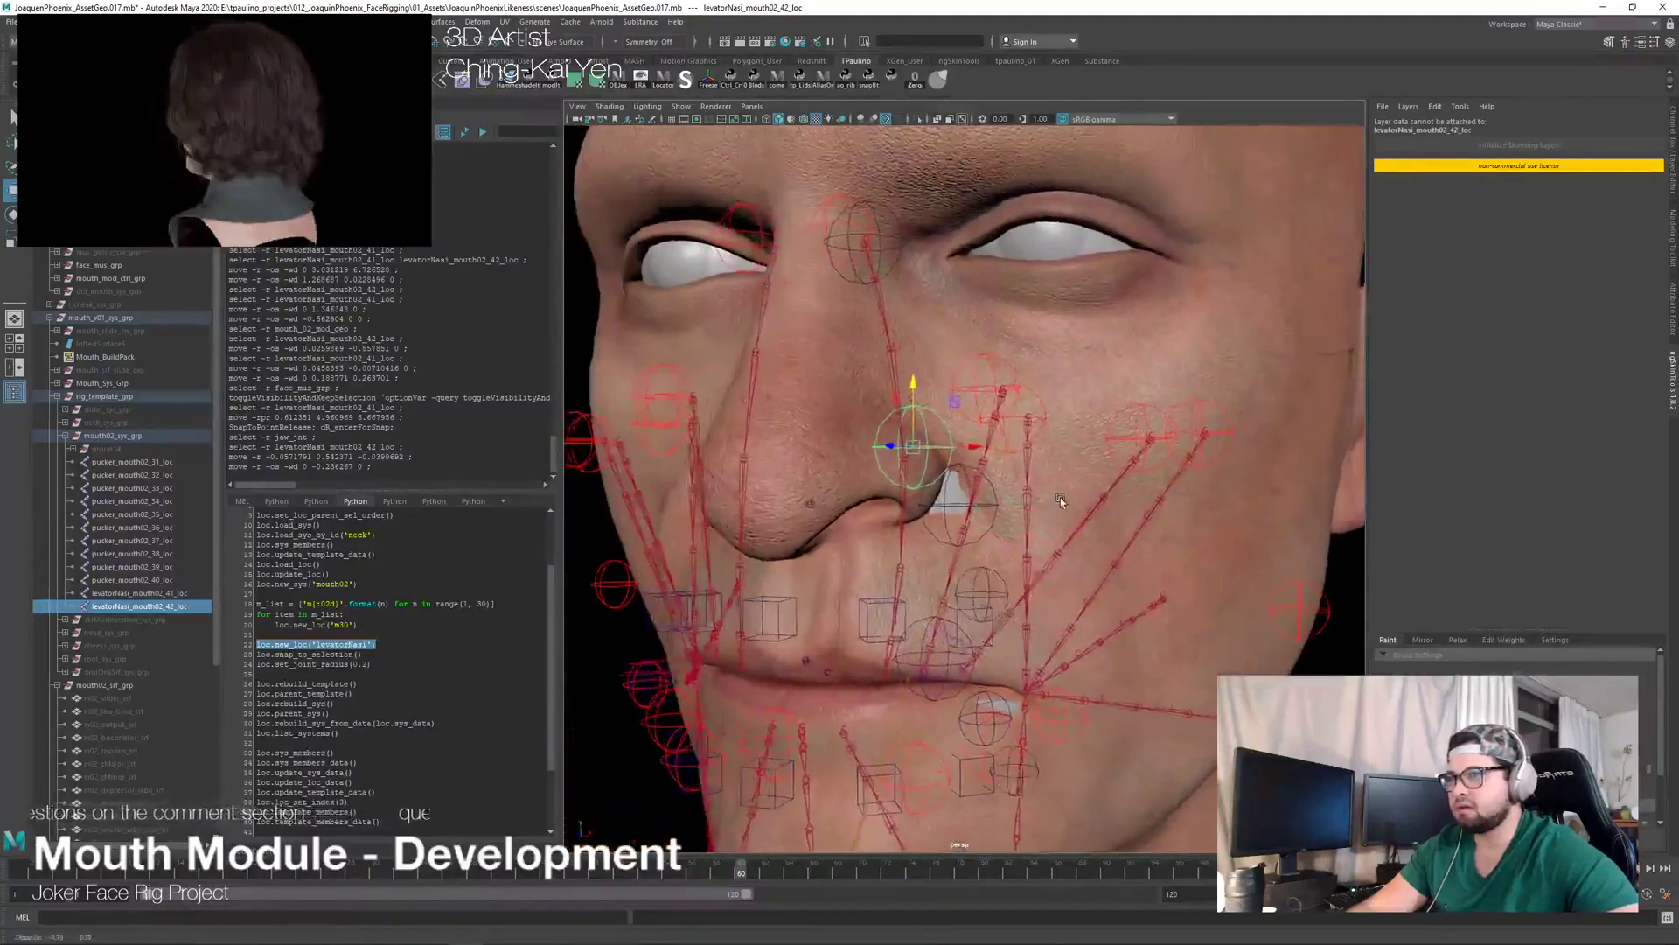
alt+right_drag(1048, 499, 978, 493)
alt+drag(978, 494, 965, 495)
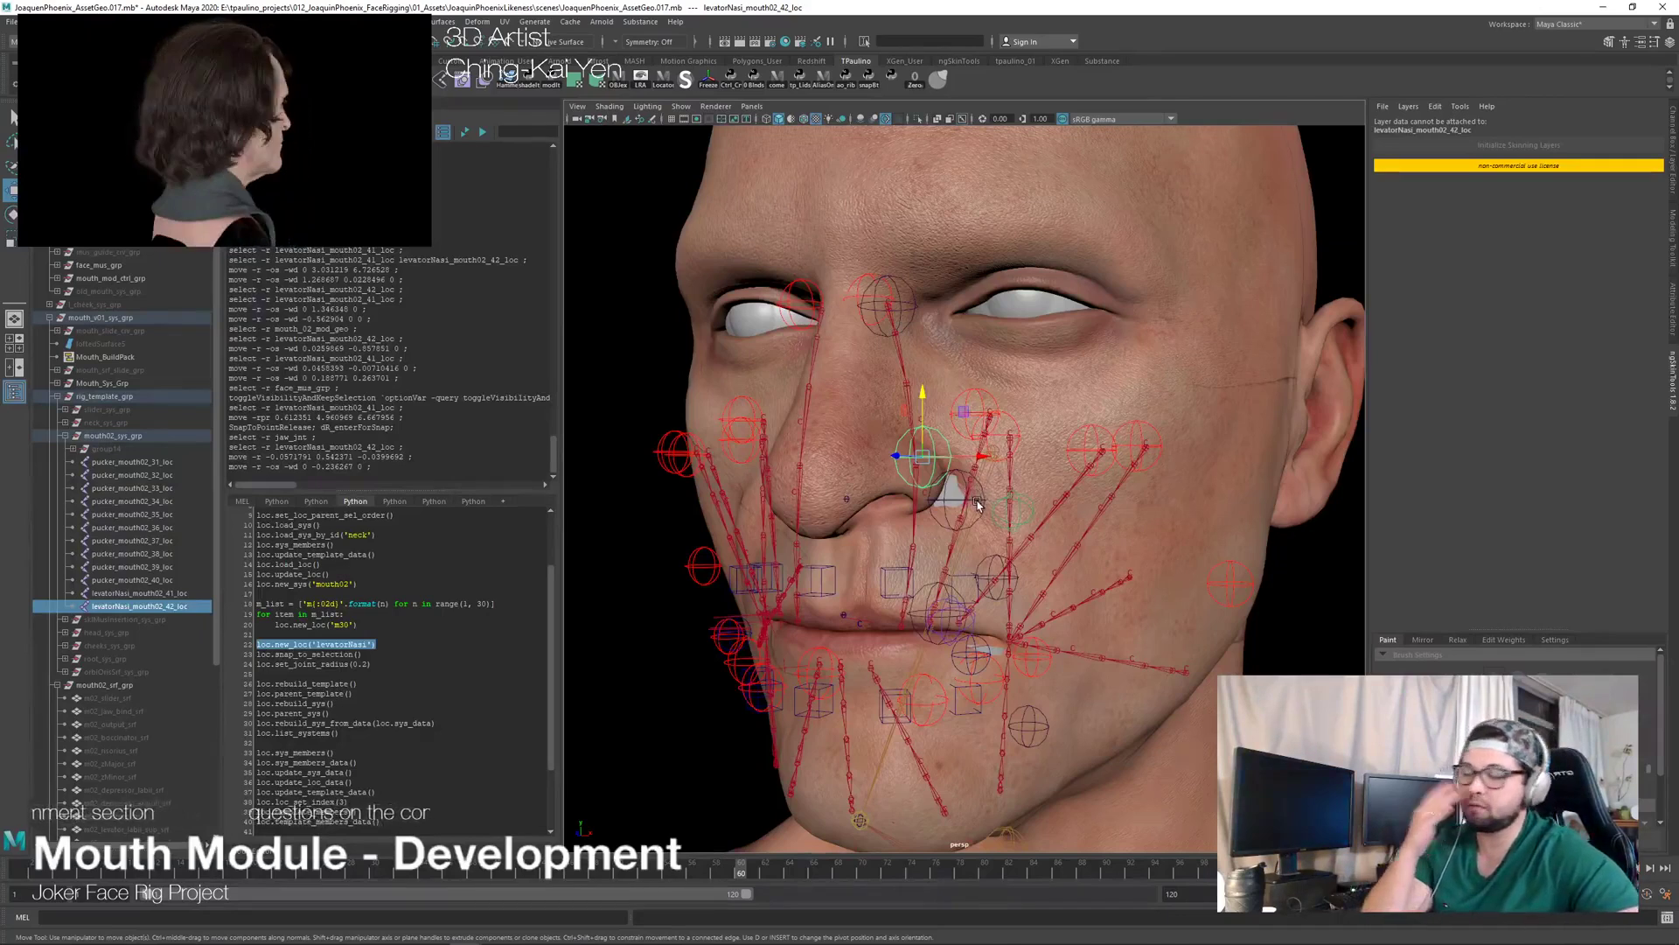
mouse_move(974, 444)
alt+mouse_down()
mouse_move(925, 428)
mouse_move(990, 451)
alt+mouse_up()
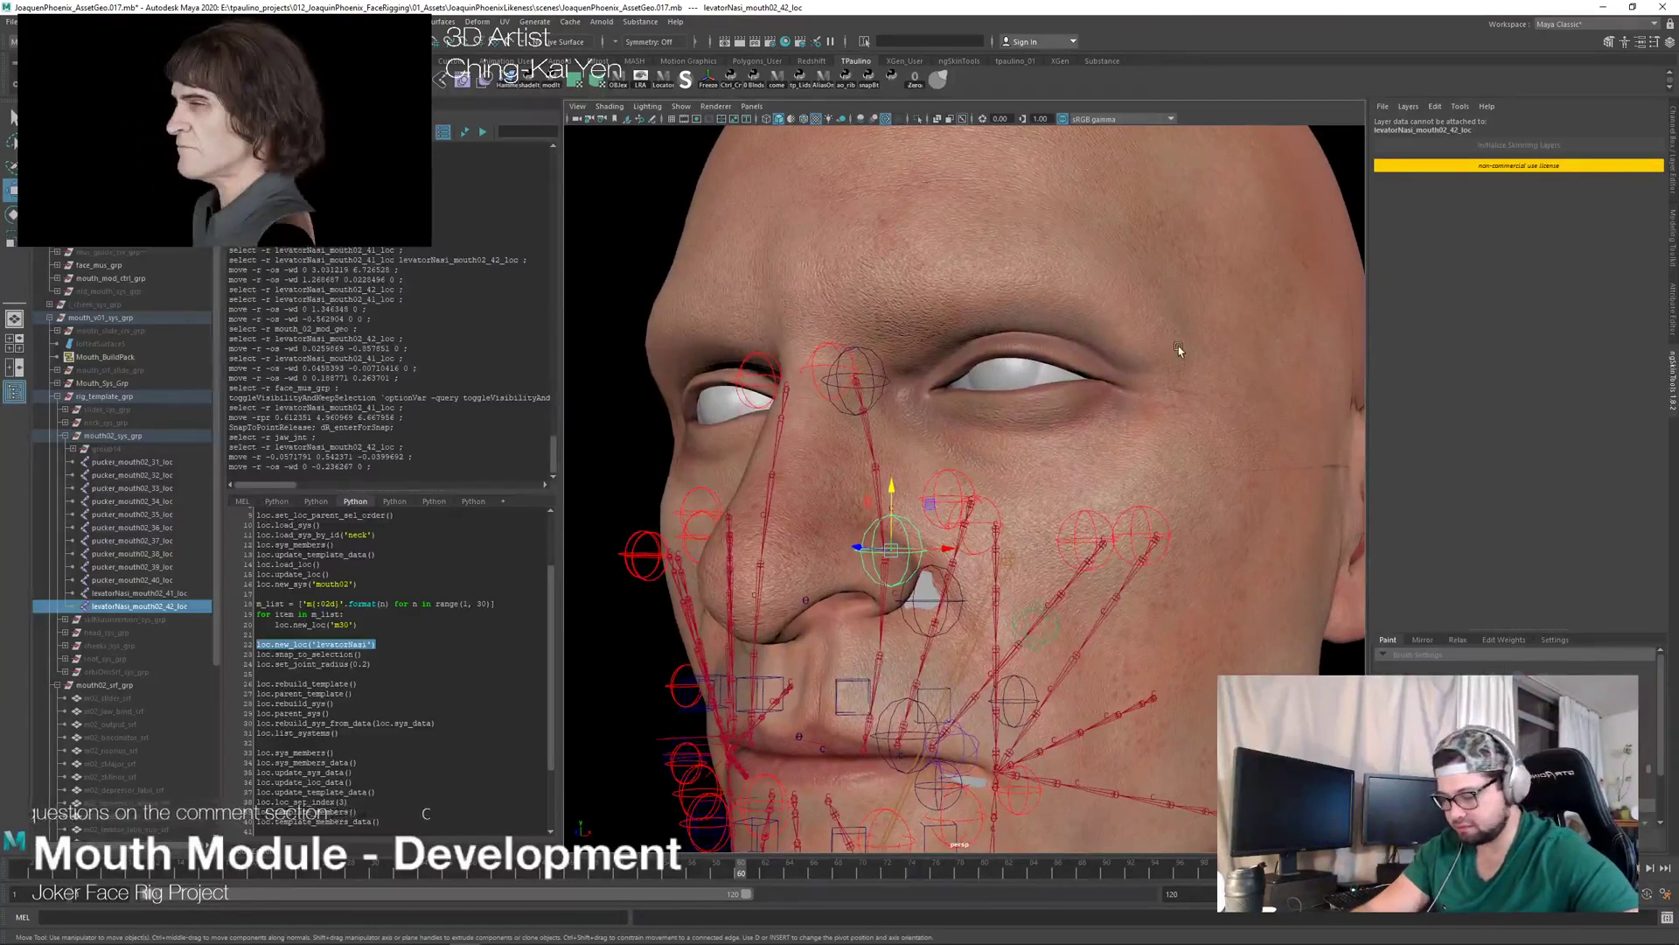
alt+drag(1148, 371, 1241, 383)
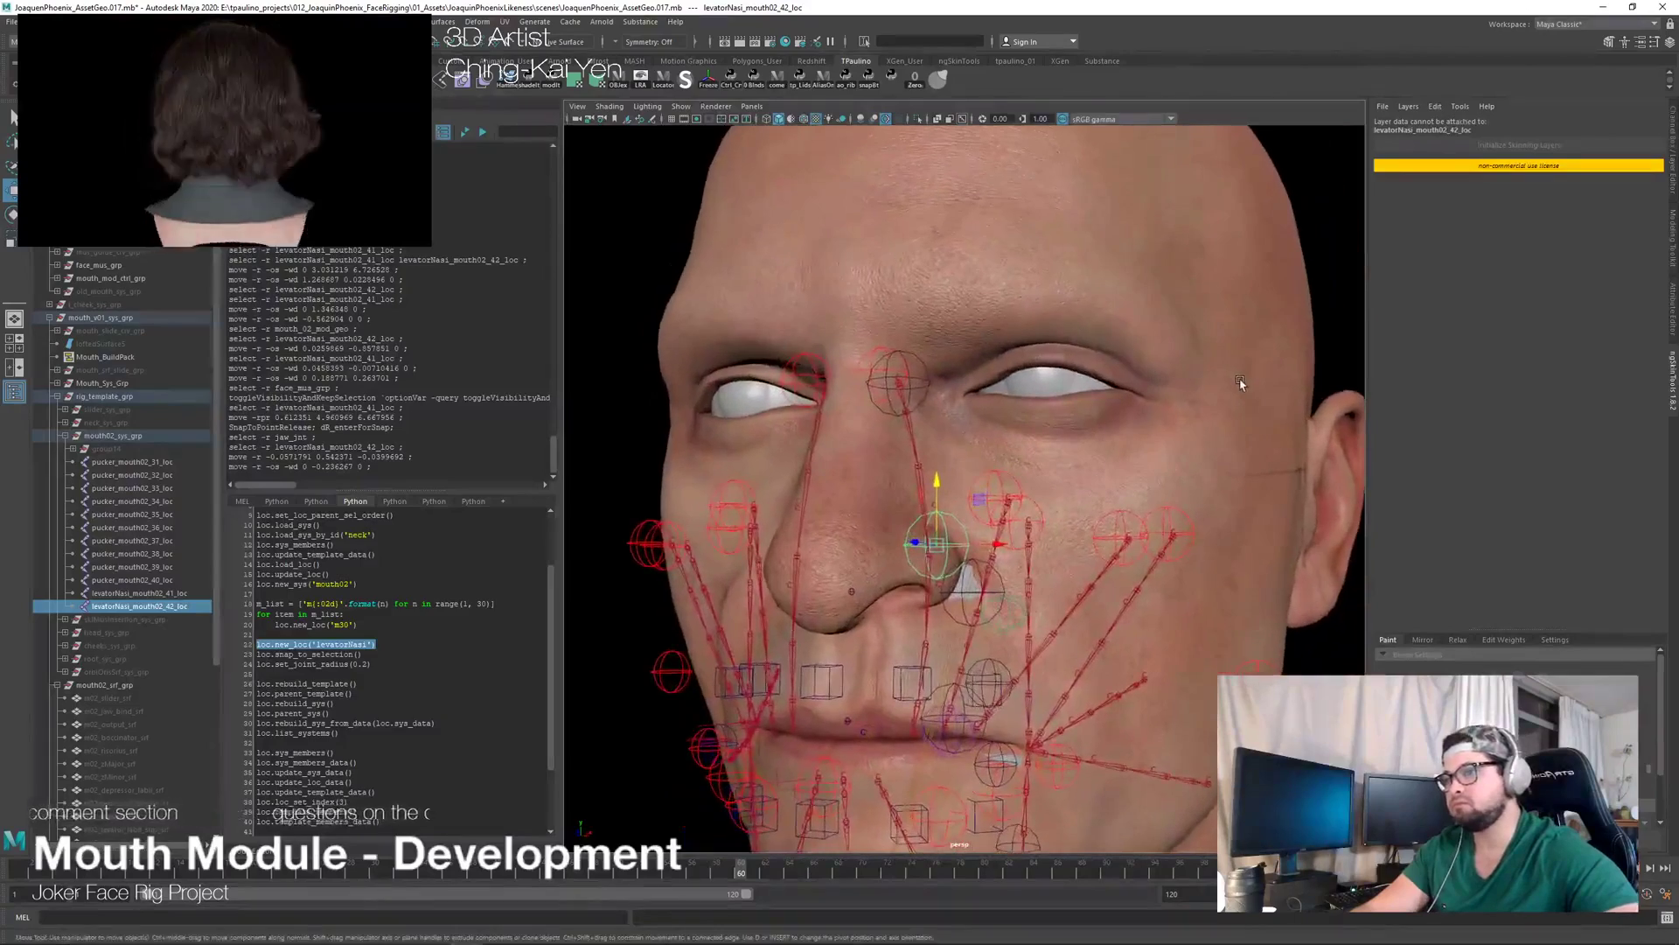
mouse_move(916, 400)
alt+mouse_down()
mouse_move(864, 411)
mouse_move(899, 405)
alt+mouse_up()
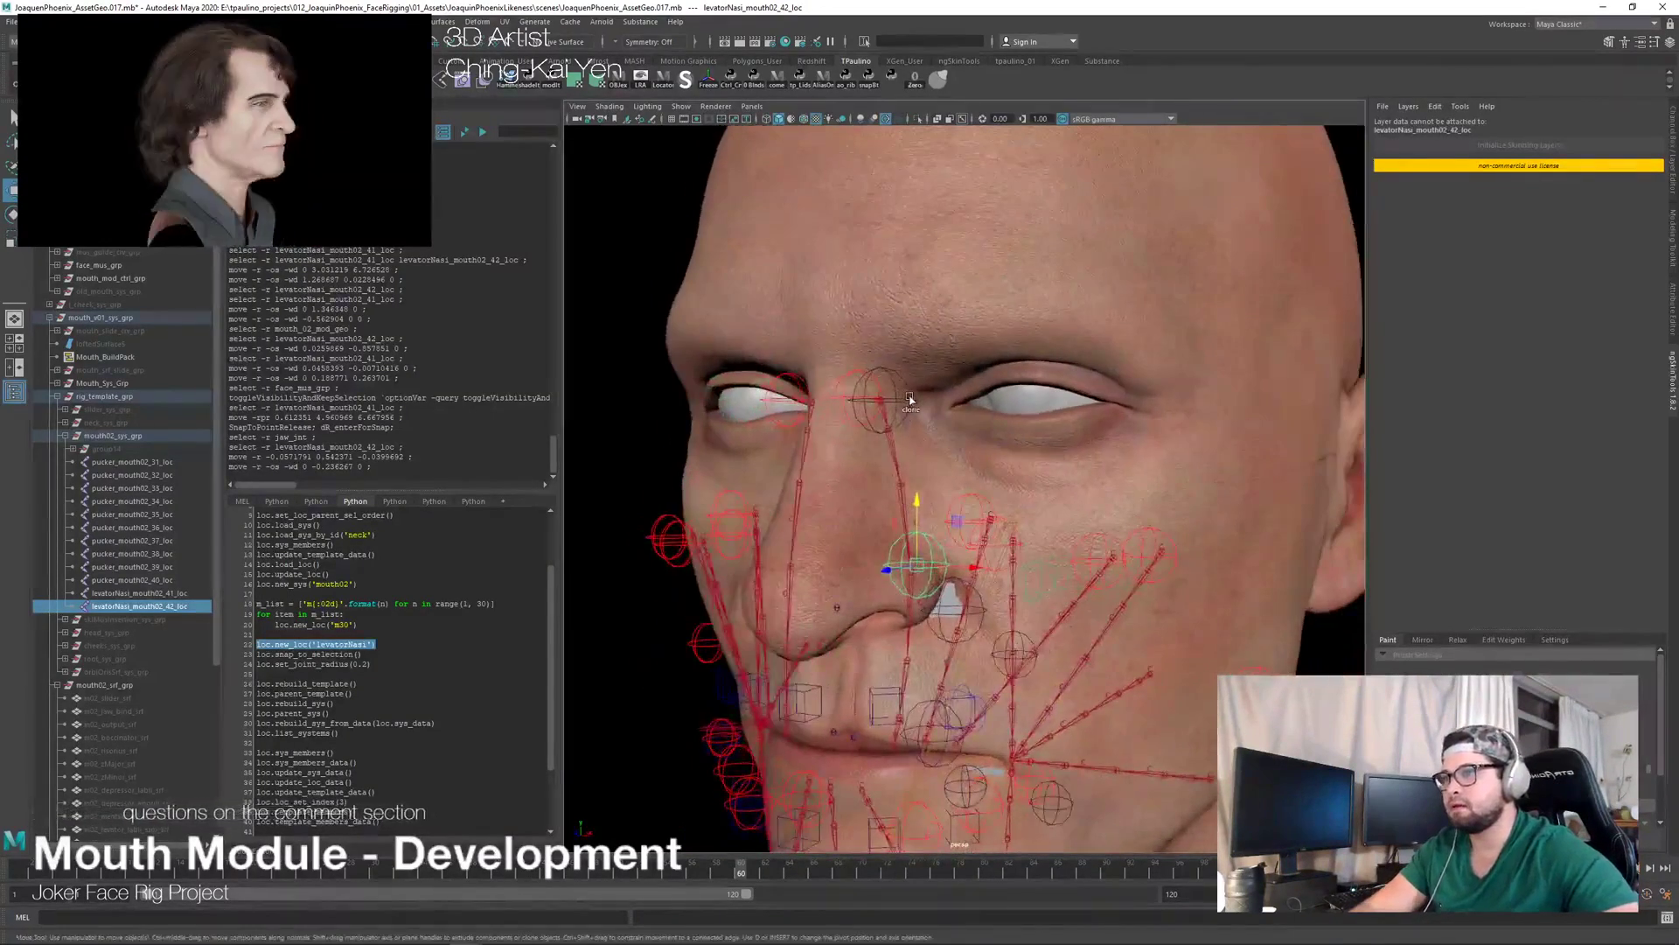
Step: Add levatorNasi_mouth02_41_loc to the selection and examine the nose muscles in the anatomy PDF's three-quarter head diagram
shift+click(909, 400)
key(alt+Tab)
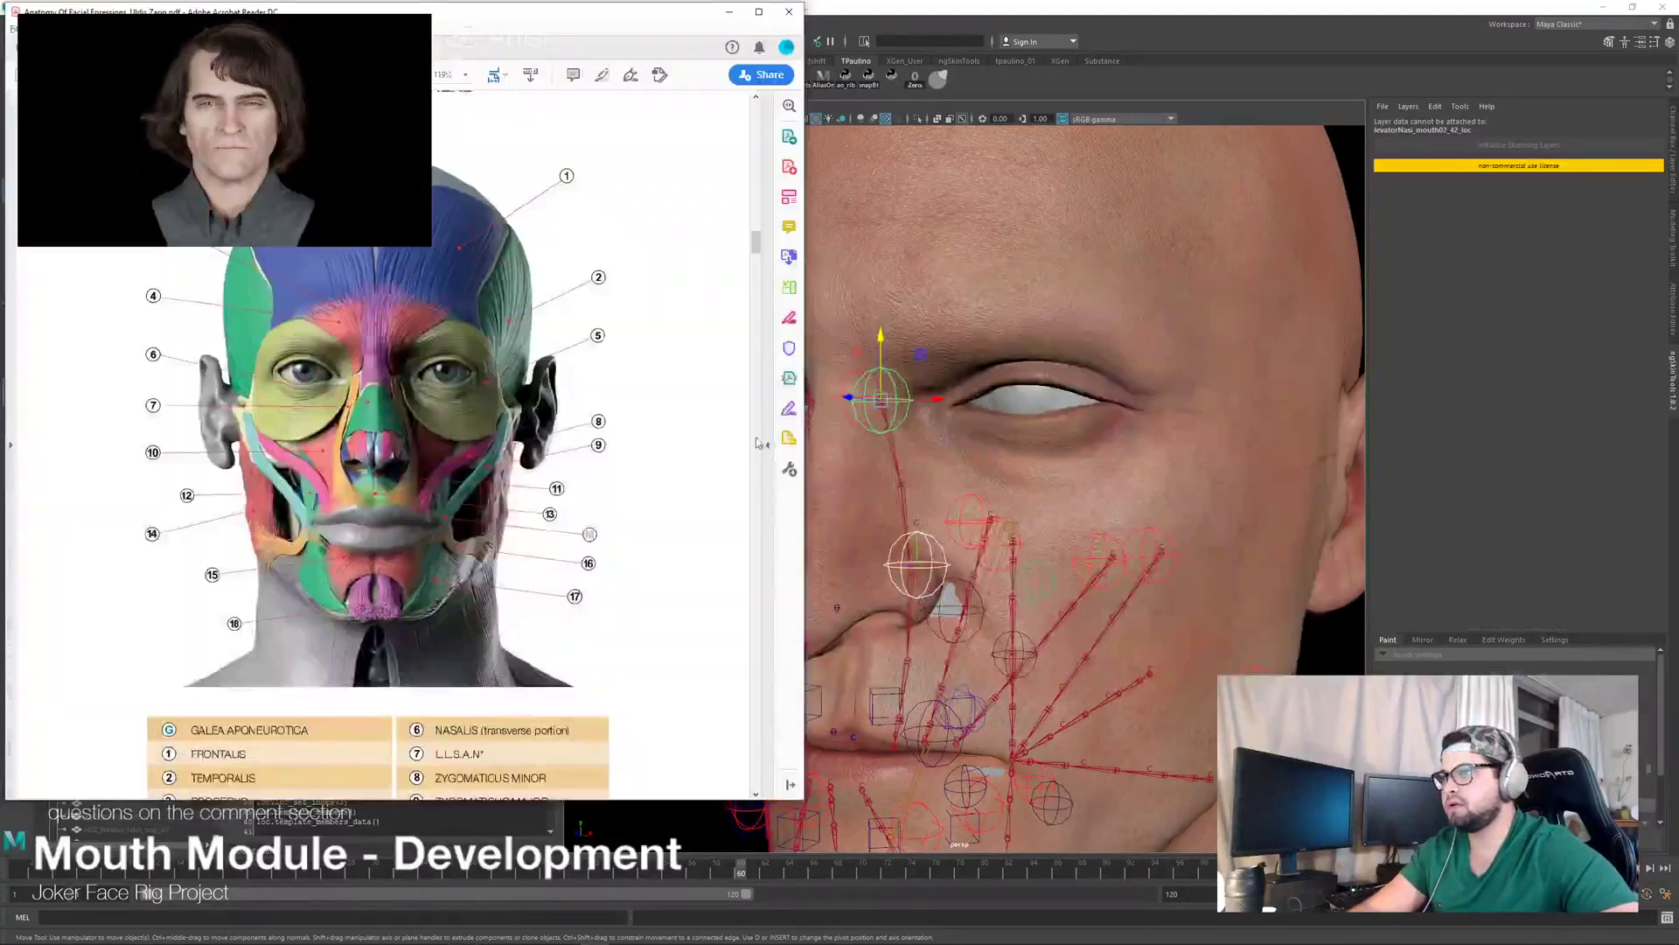
scroll(404, 447, down, 12)
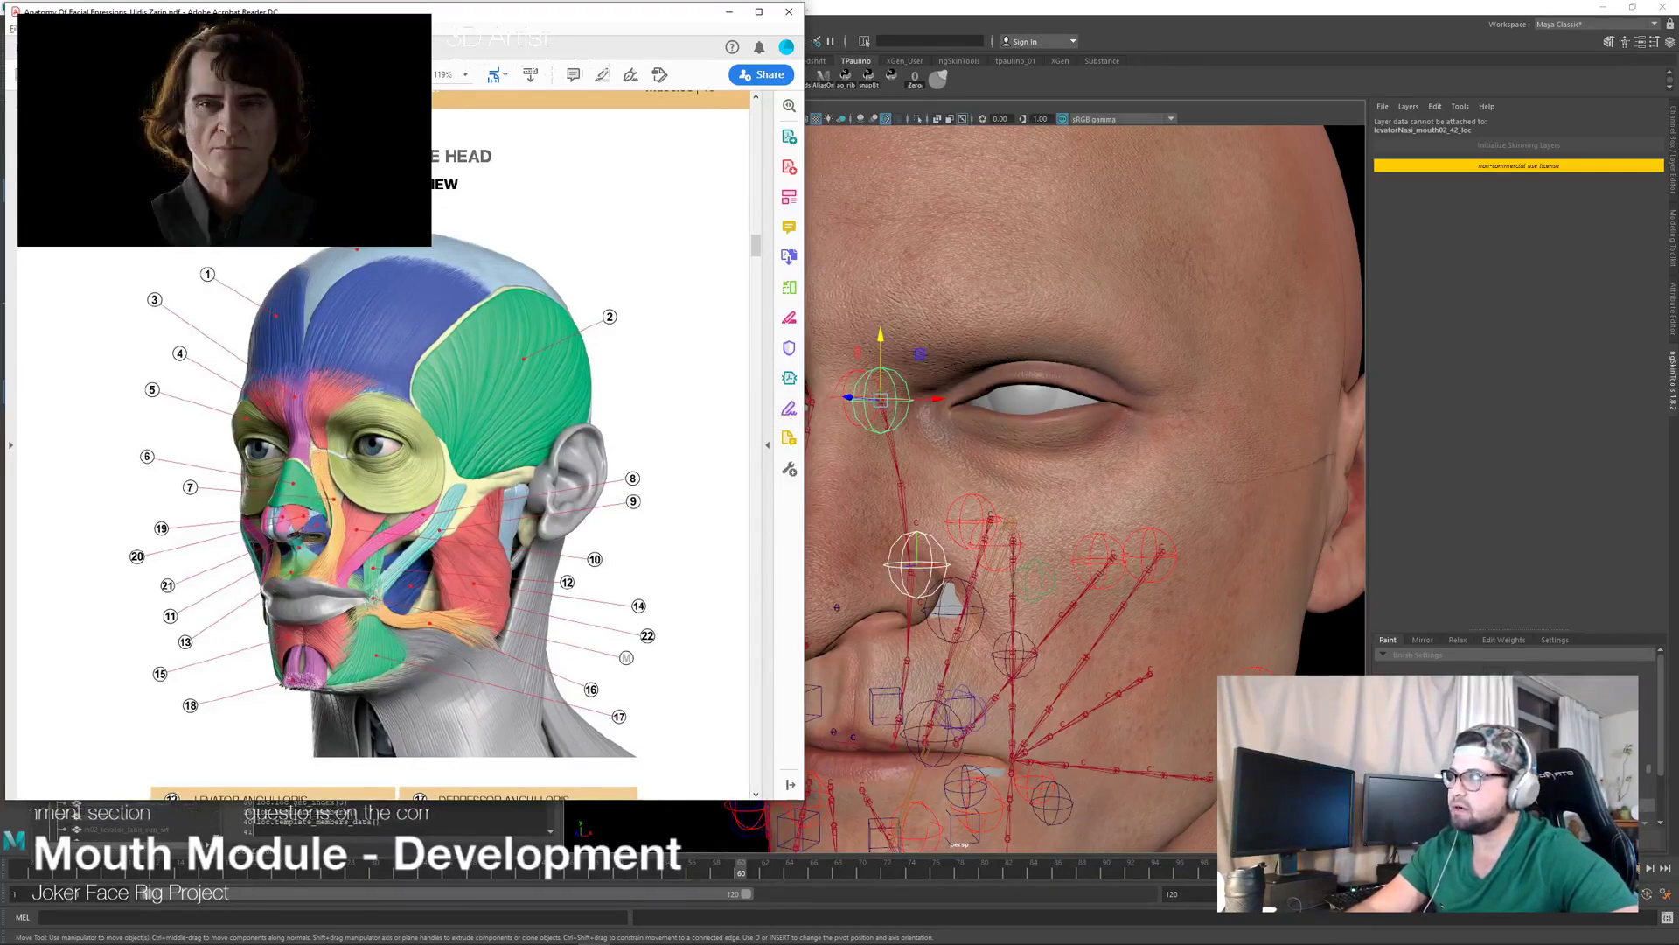
key(ctrl+f)
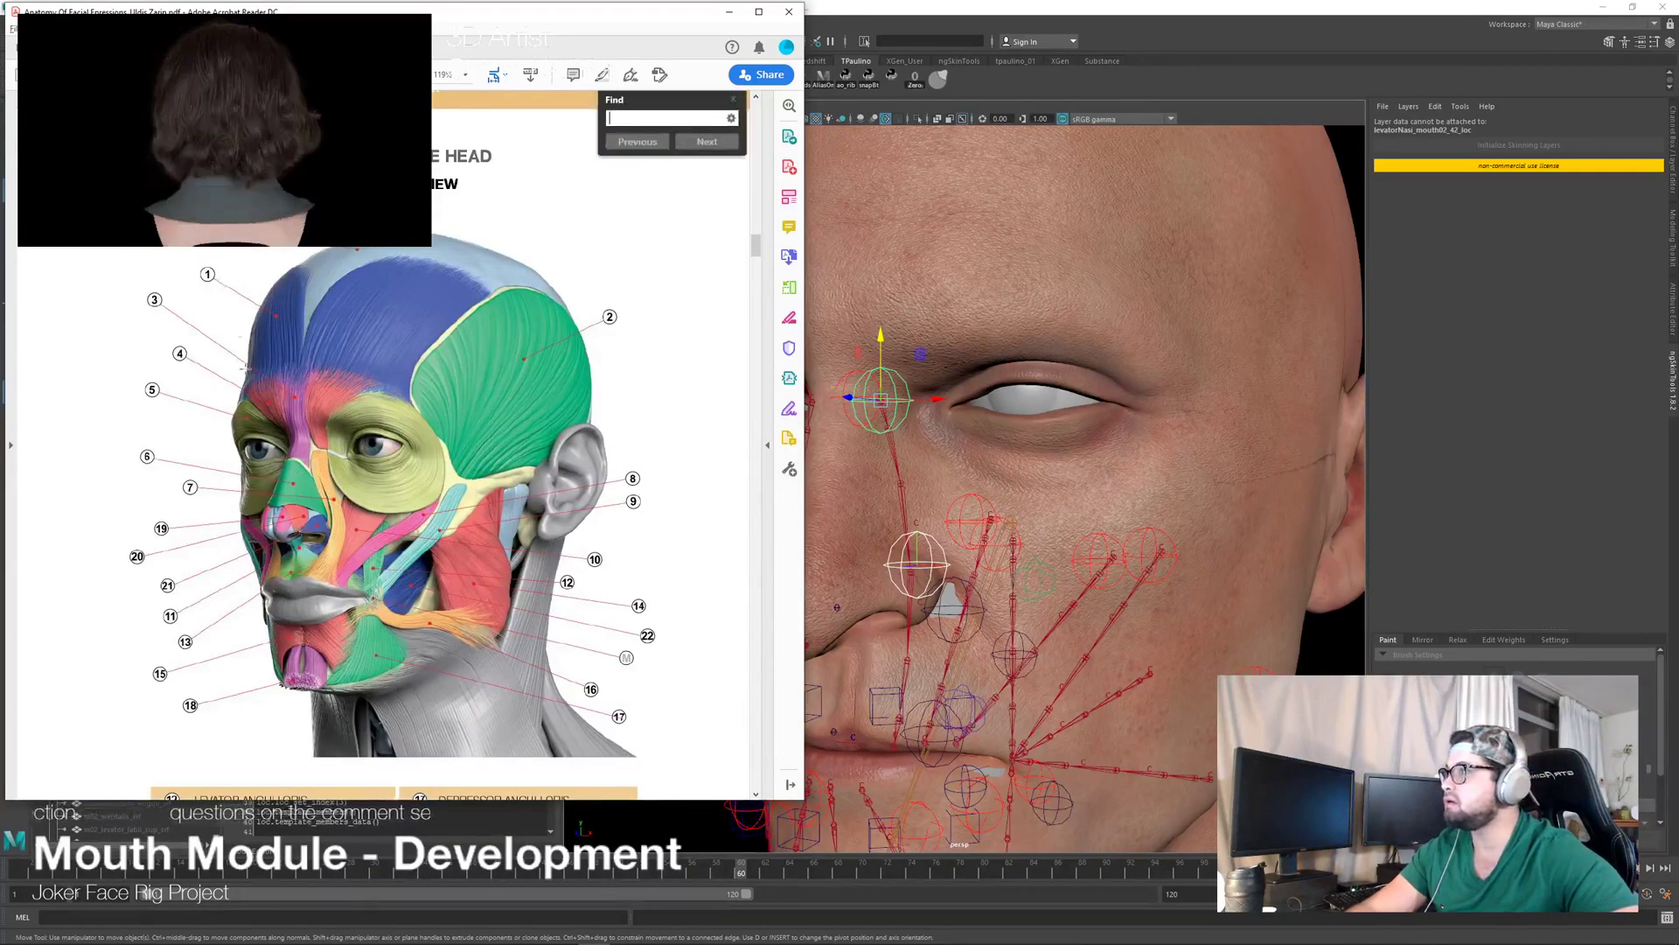
drag(282, 443, 385, 593)
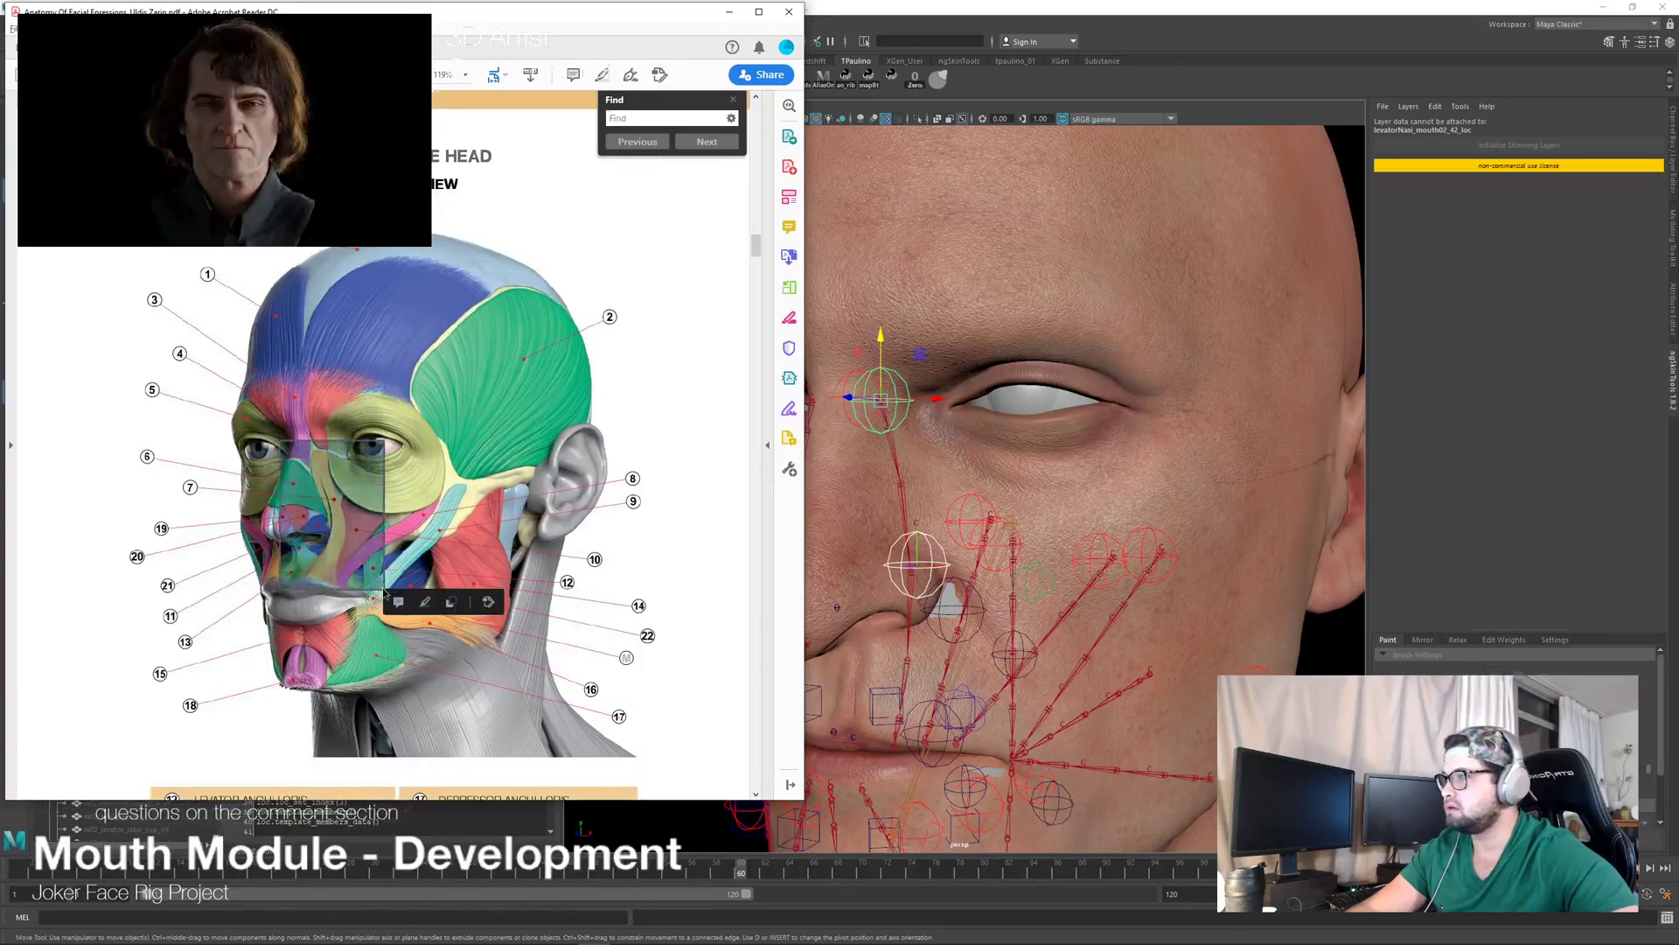
click(329, 351)
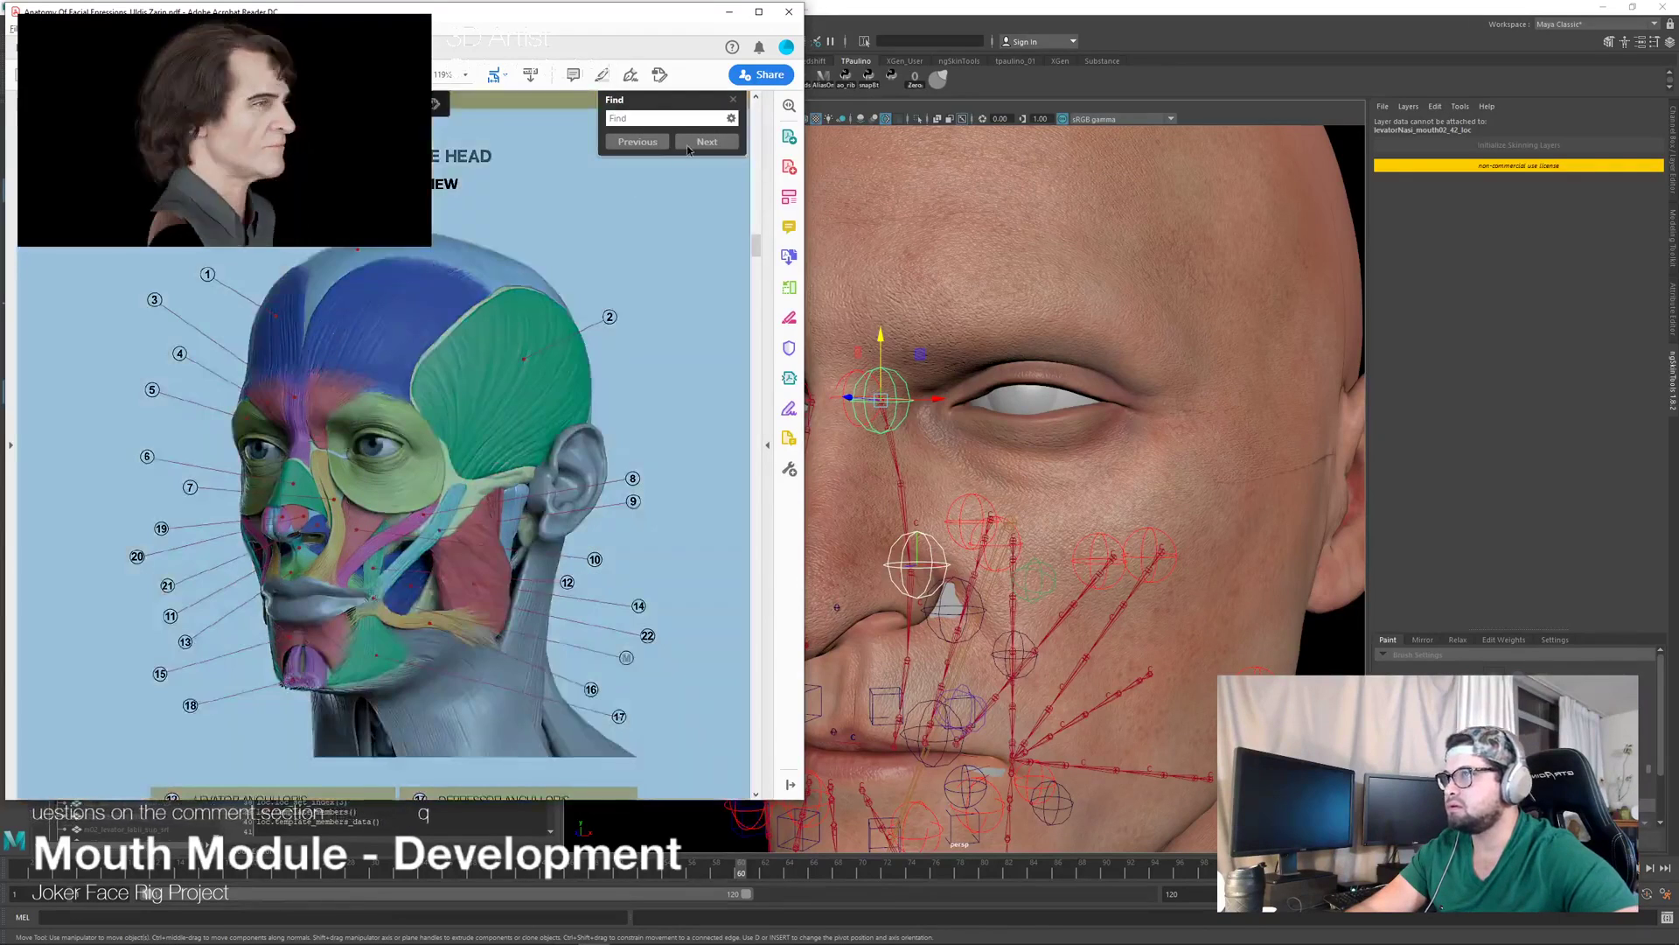
click(734, 100)
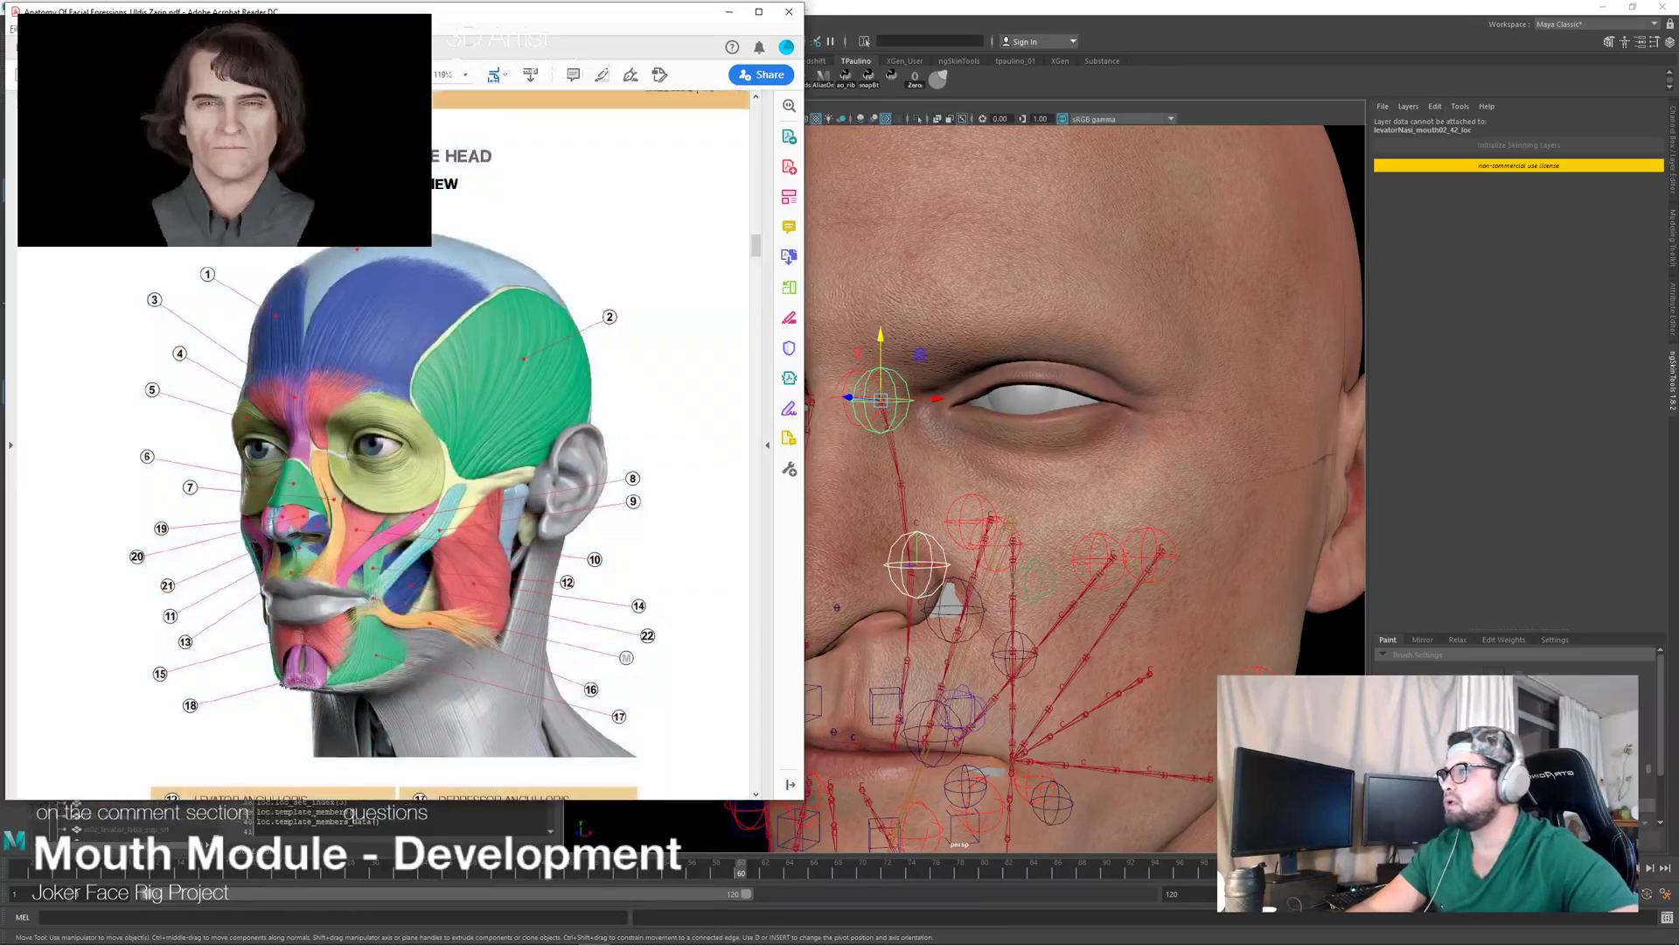
Step: Examine the muscles along the side of the nose up close in the anatomy PDF, and return to Maya
ctrl+scroll(373, 599, up, 4)
drag(543, 590, 534, 570)
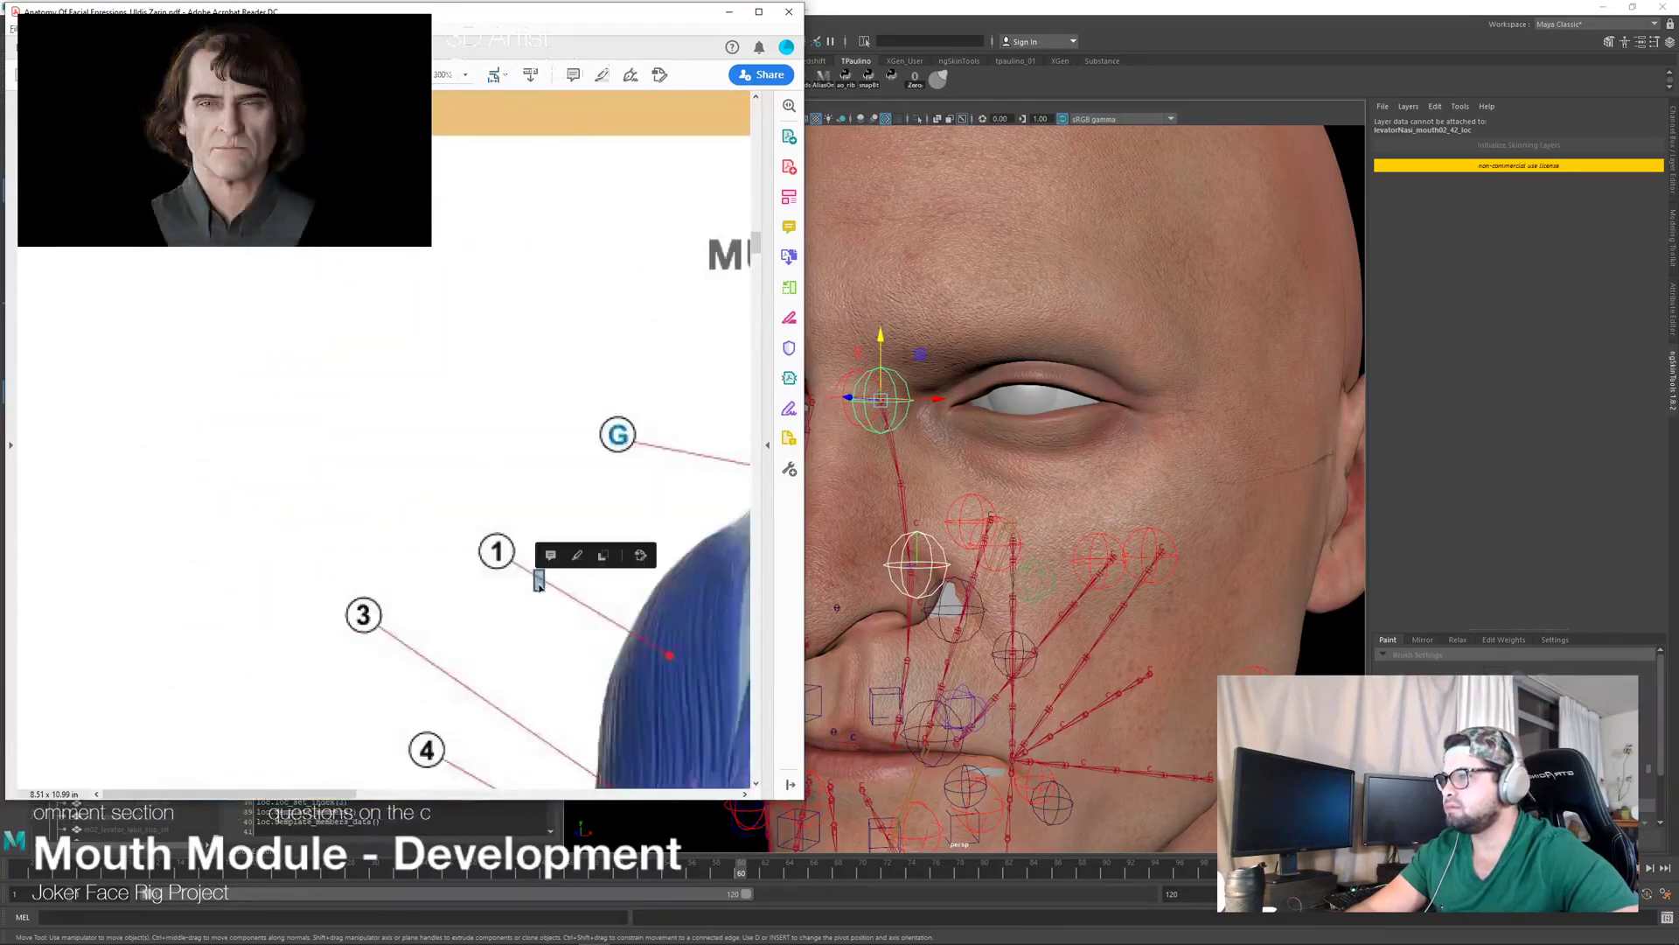
drag(604, 644, 470, 327)
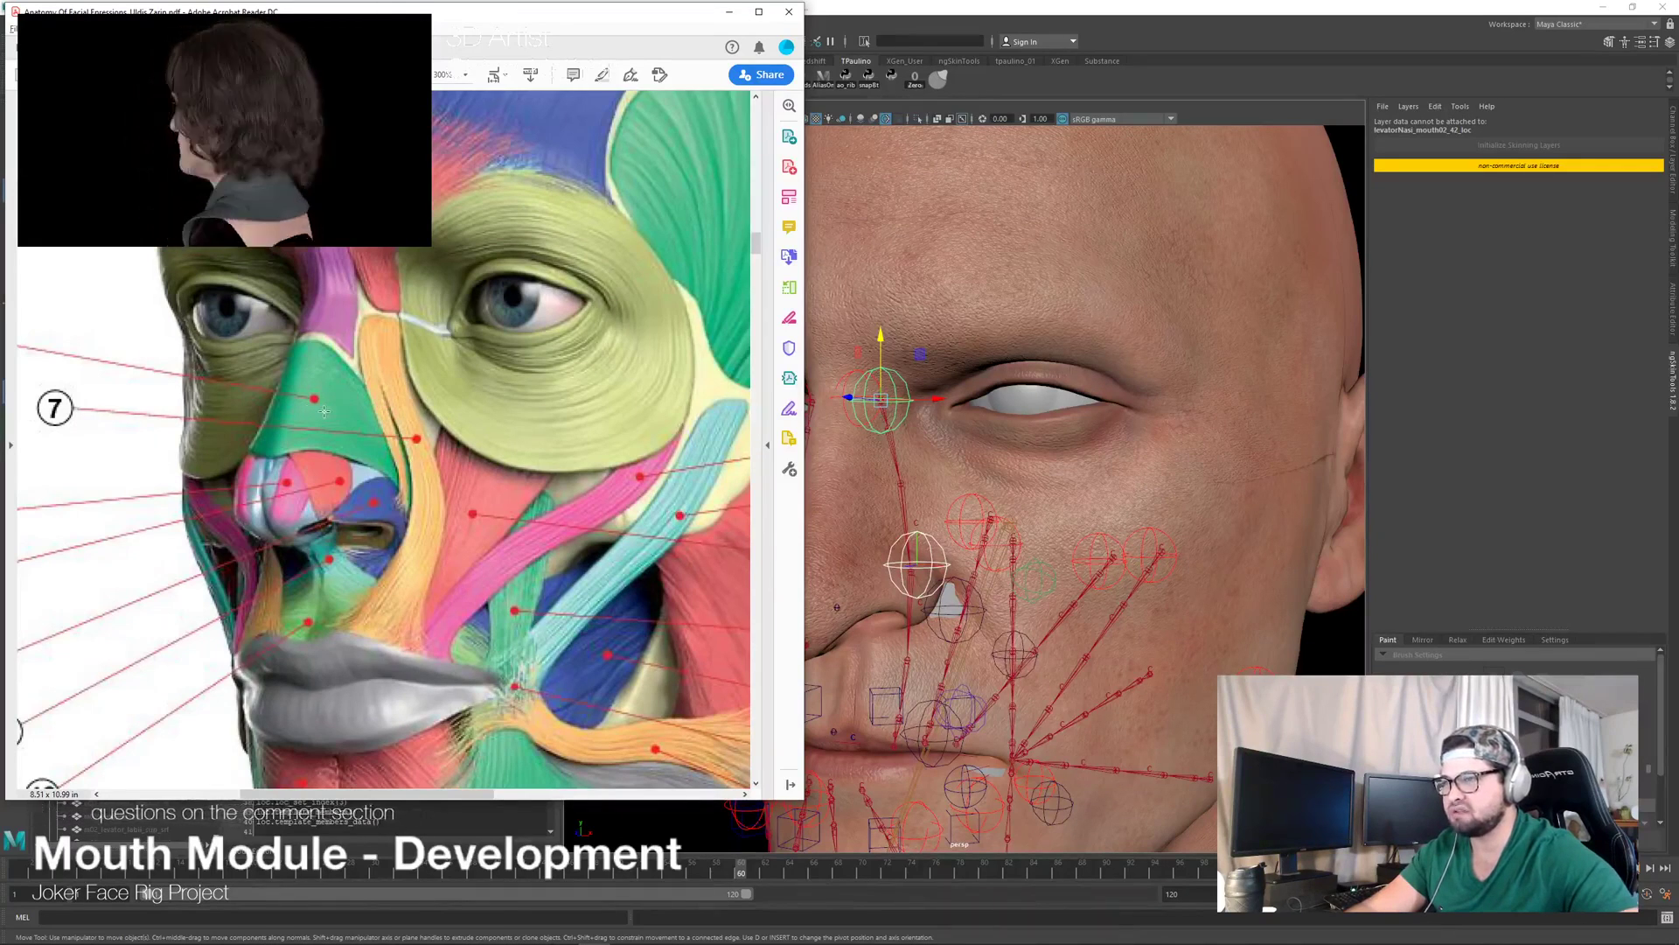
click(867, 378)
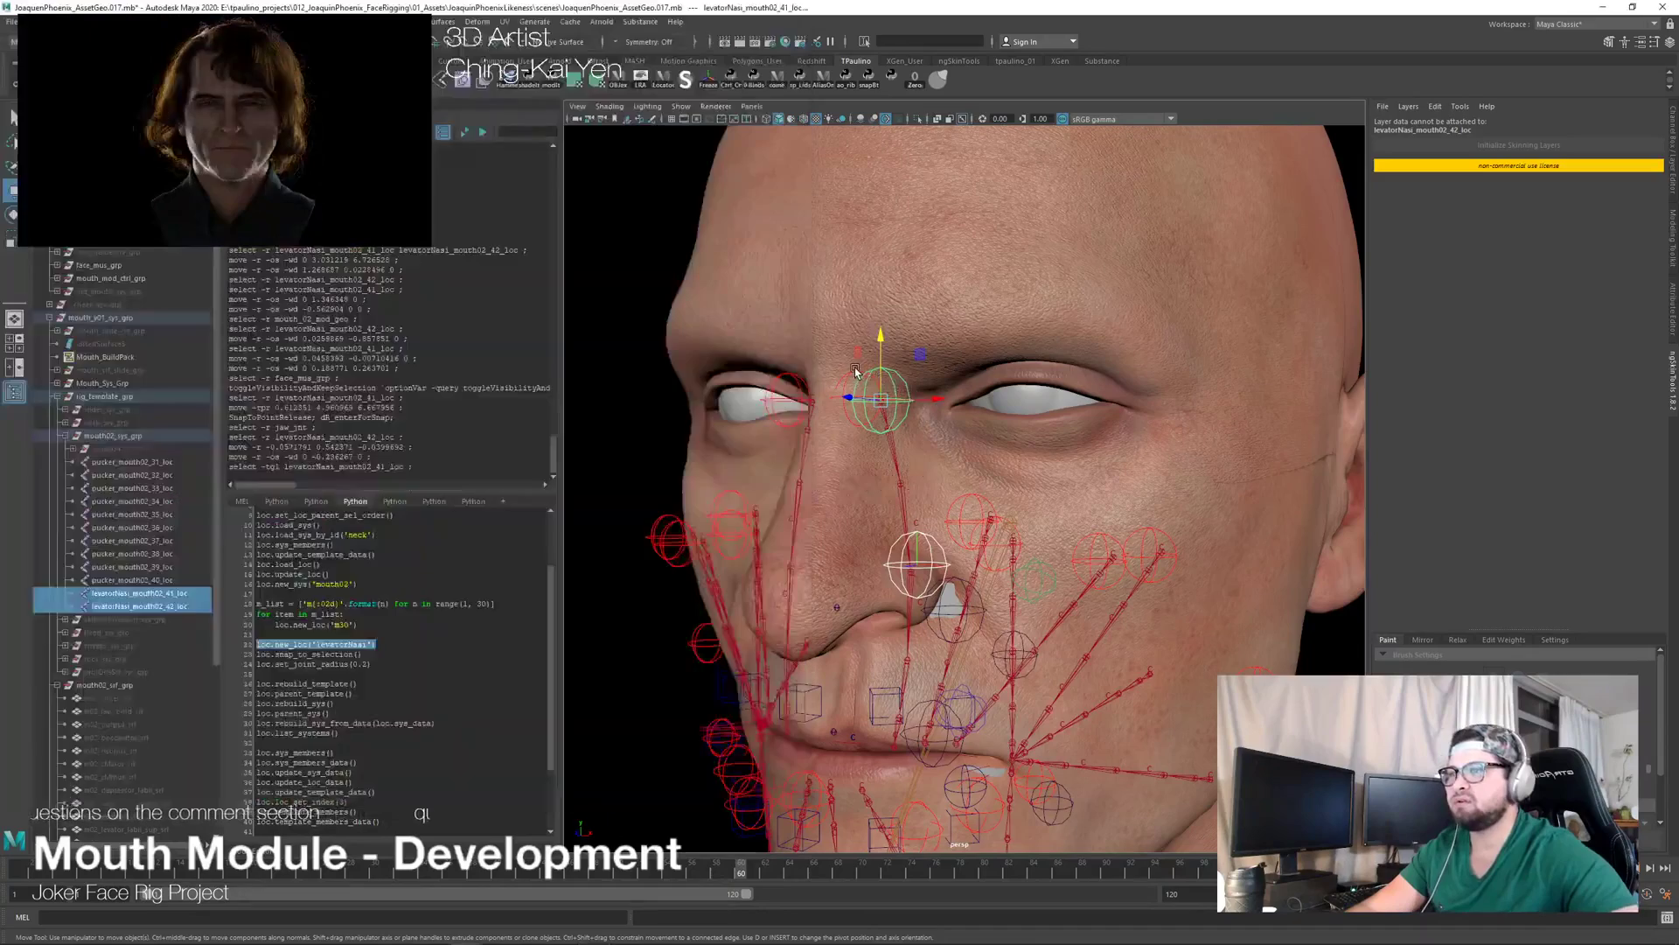
Step: Raise the left levatorLabiiSAN control beside the nose bridge and check from several angles how the upper lip and nostril deform
click(886, 352)
click(864, 378)
drag(882, 345, 889, 299)
alt+drag(897, 525, 971, 556)
alt+right_drag(967, 556, 998, 560)
alt+middle_drag(980, 560, 934, 451)
alt+drag(934, 451, 897, 464)
alt+middle_drag(901, 468, 912, 543)
alt+drag(911, 542, 837, 544)
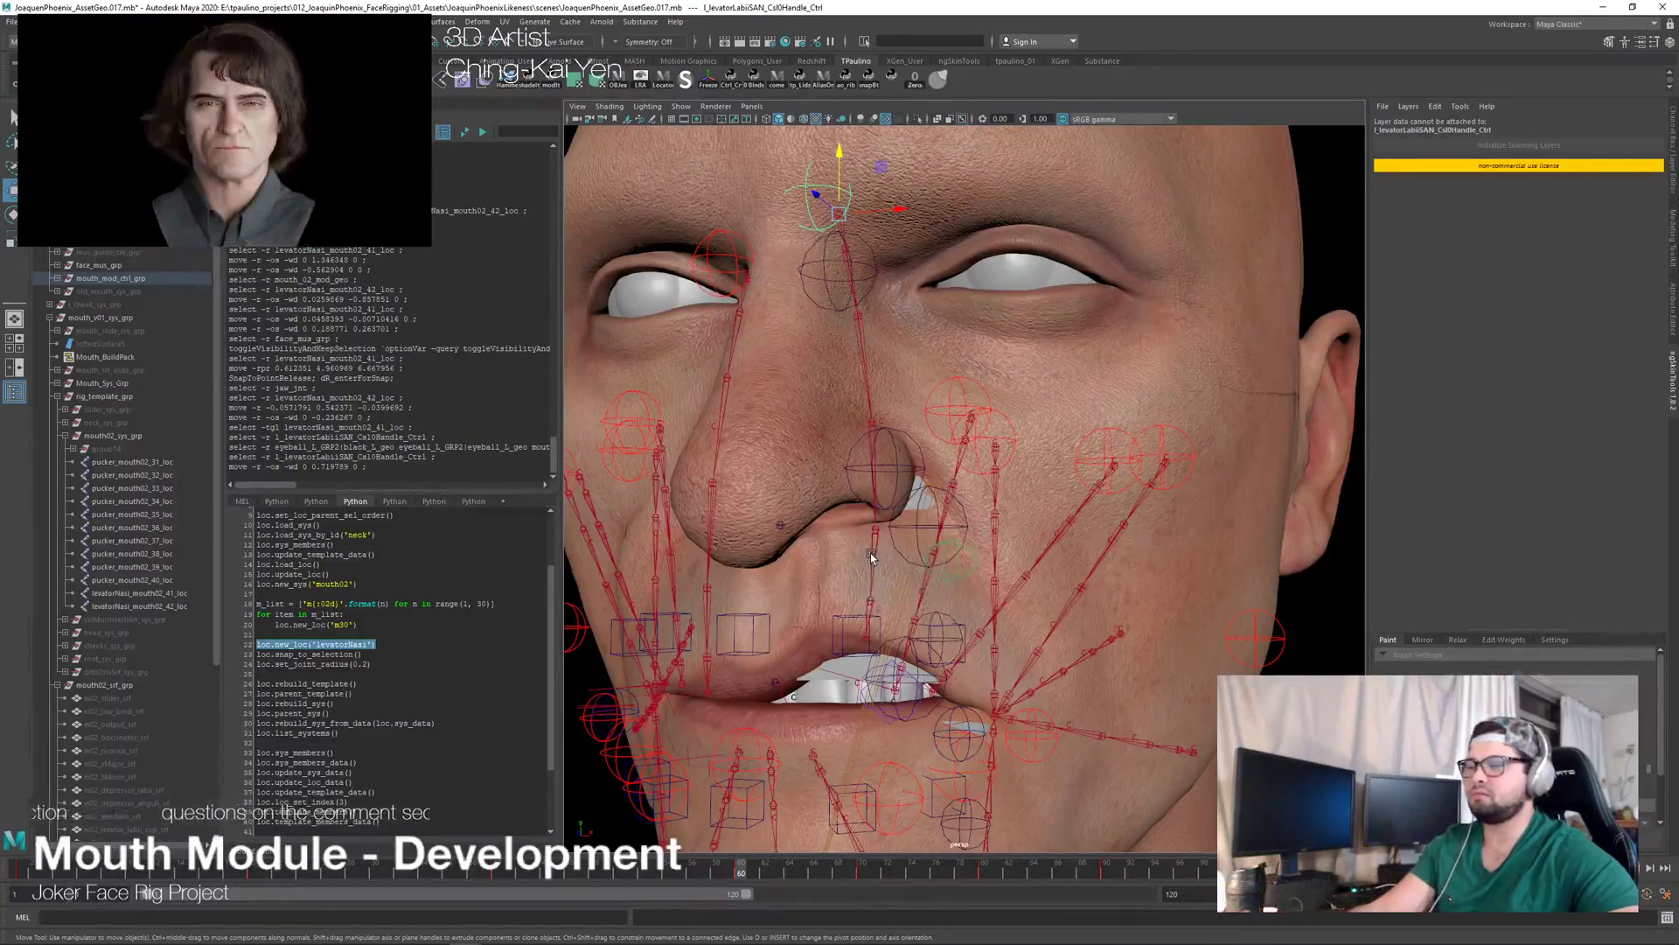
alt+drag(907, 532, 932, 570)
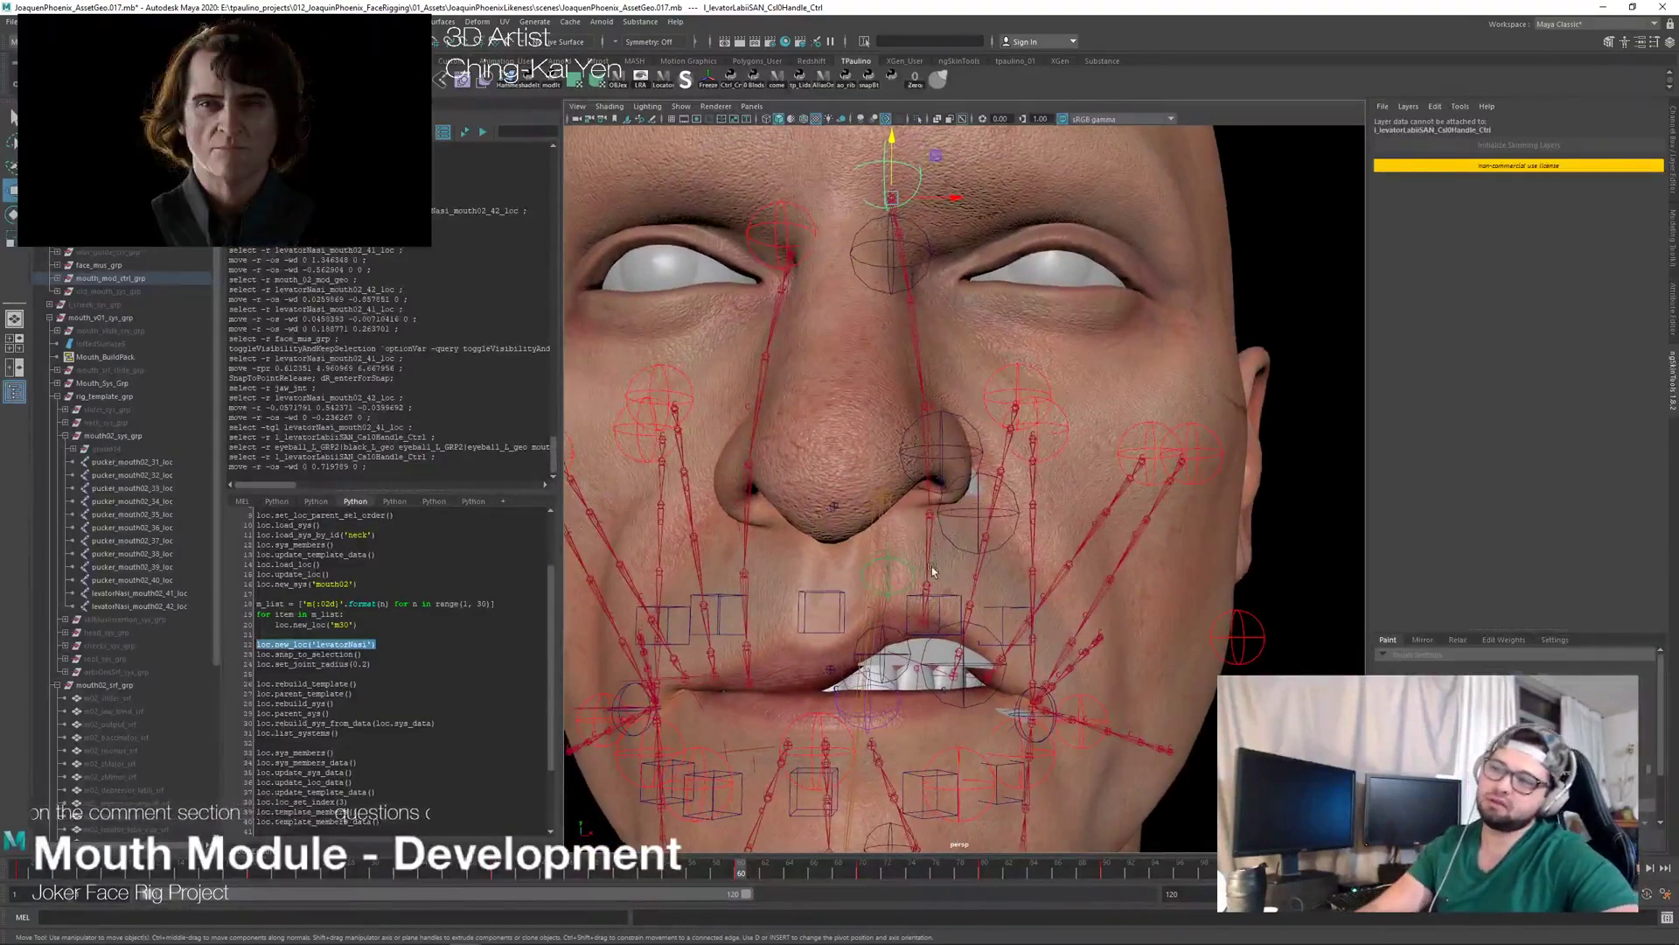
Step: Raise the left levatorLabiiSup control below the eye to test the upper lip's deformation
alt+drag(959, 367, 1035, 351)
click(976, 398)
mouse_move(991, 443)
alt+mouse_down()
mouse_move(1024, 410)
mouse_move(950, 413)
mouse_move(971, 454)
alt+mouse_up()
alt+drag(713, 644, 750, 636)
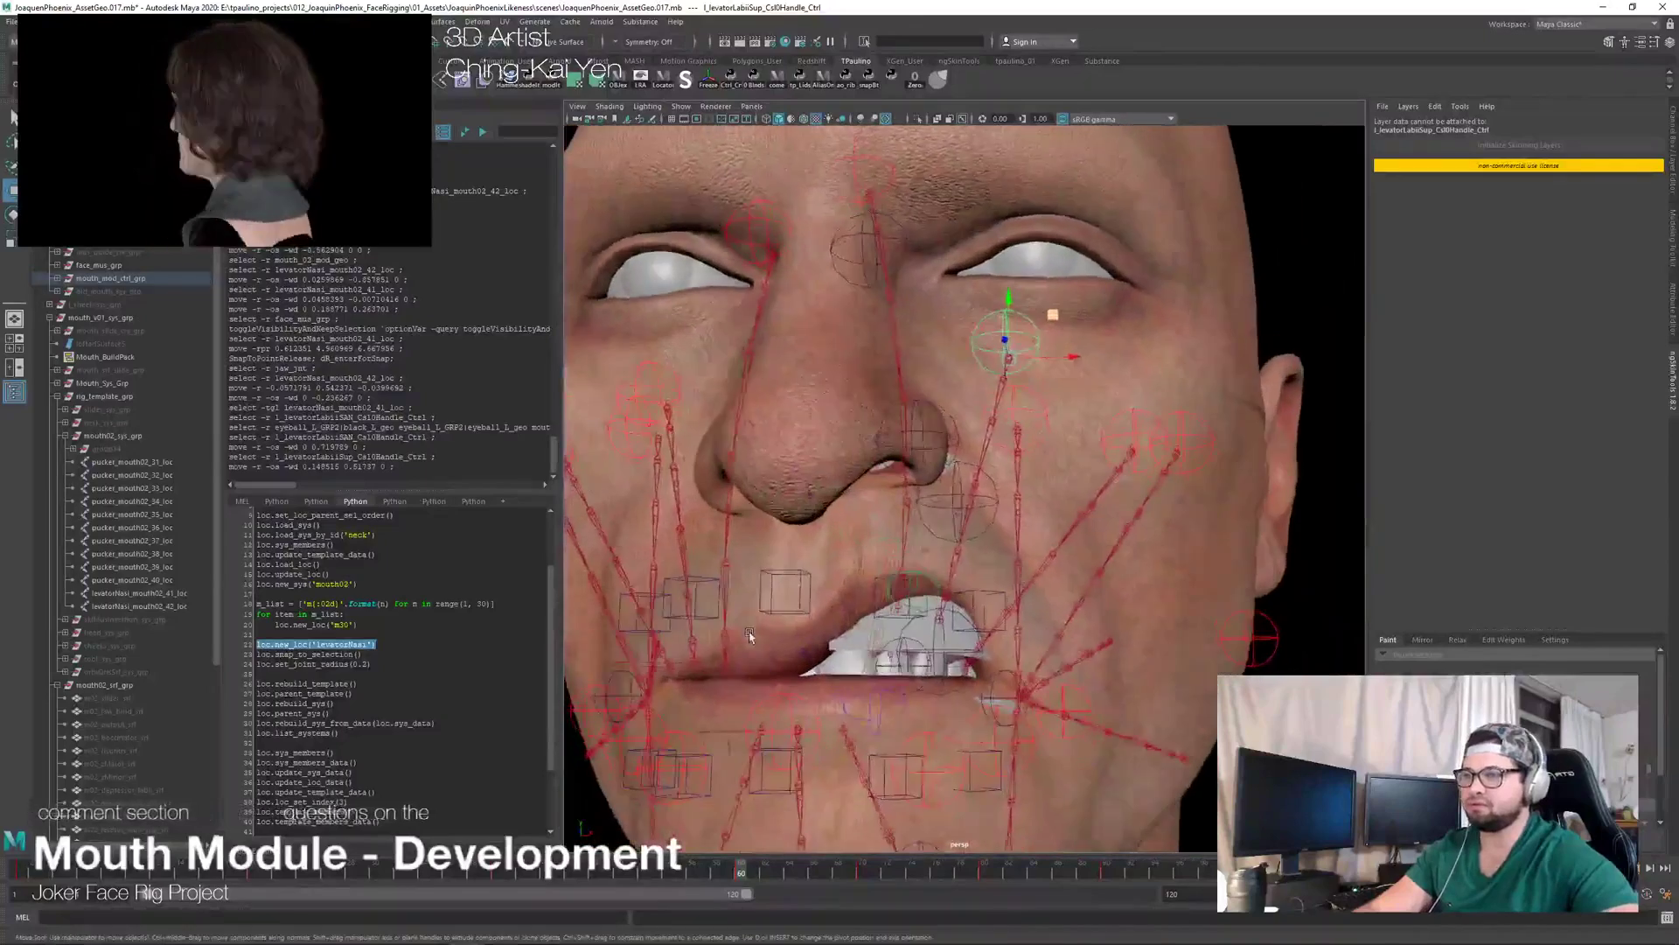
Step: Undo the test moves of the left levatorLabiiSup and levatorLabiiSAN controls
scroll(750, 636, down, 5)
alt+drag(850, 535, 875, 531)
alt+drag(936, 592, 873, 535)
key(ctrl+z)
key(ctrl+z)
key(ctrl+z)
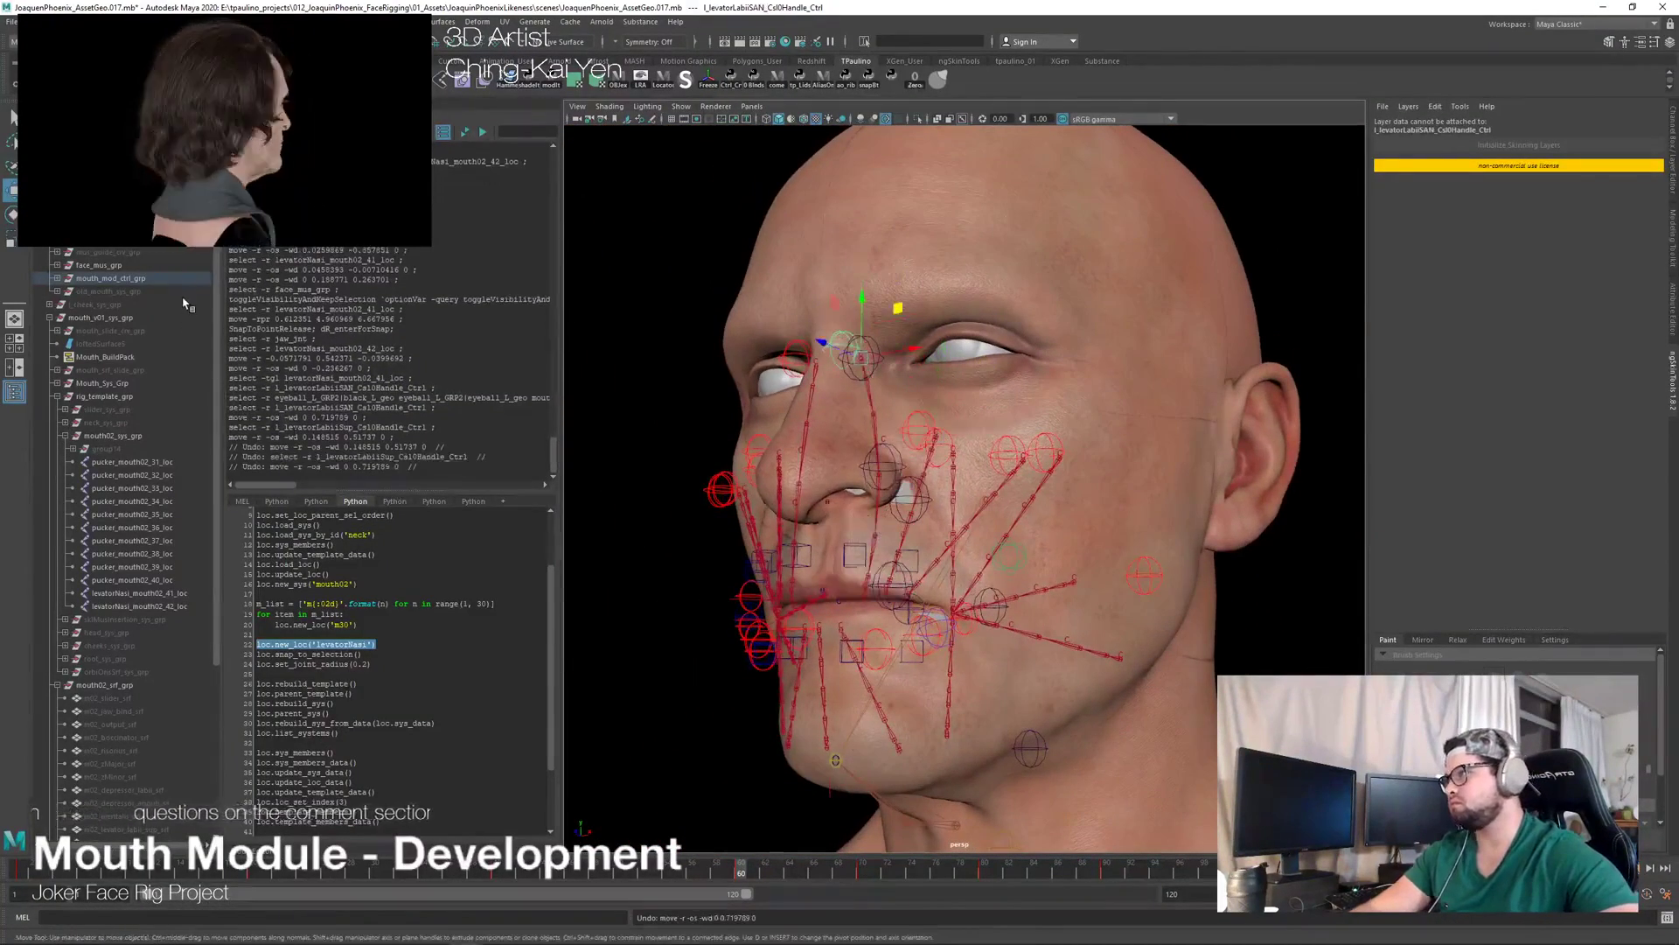
Step: Hide the face_mus_grp muscle joint chains
click(152, 265)
key(h)
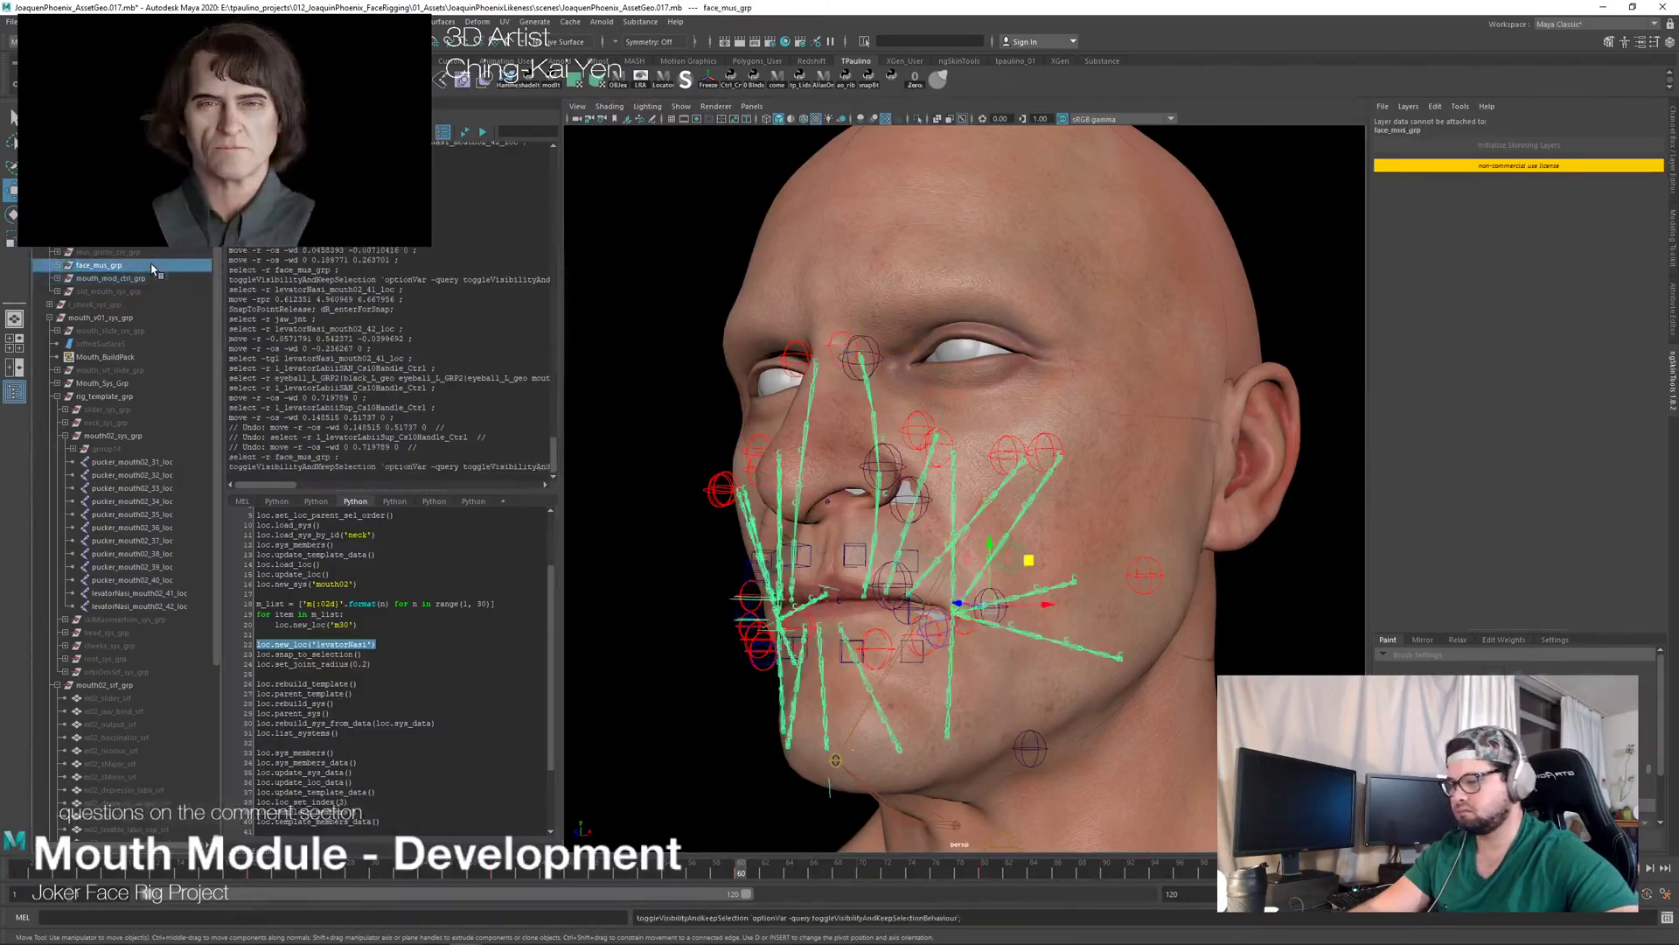
key(h)
alt+drag(829, 454, 1007, 435)
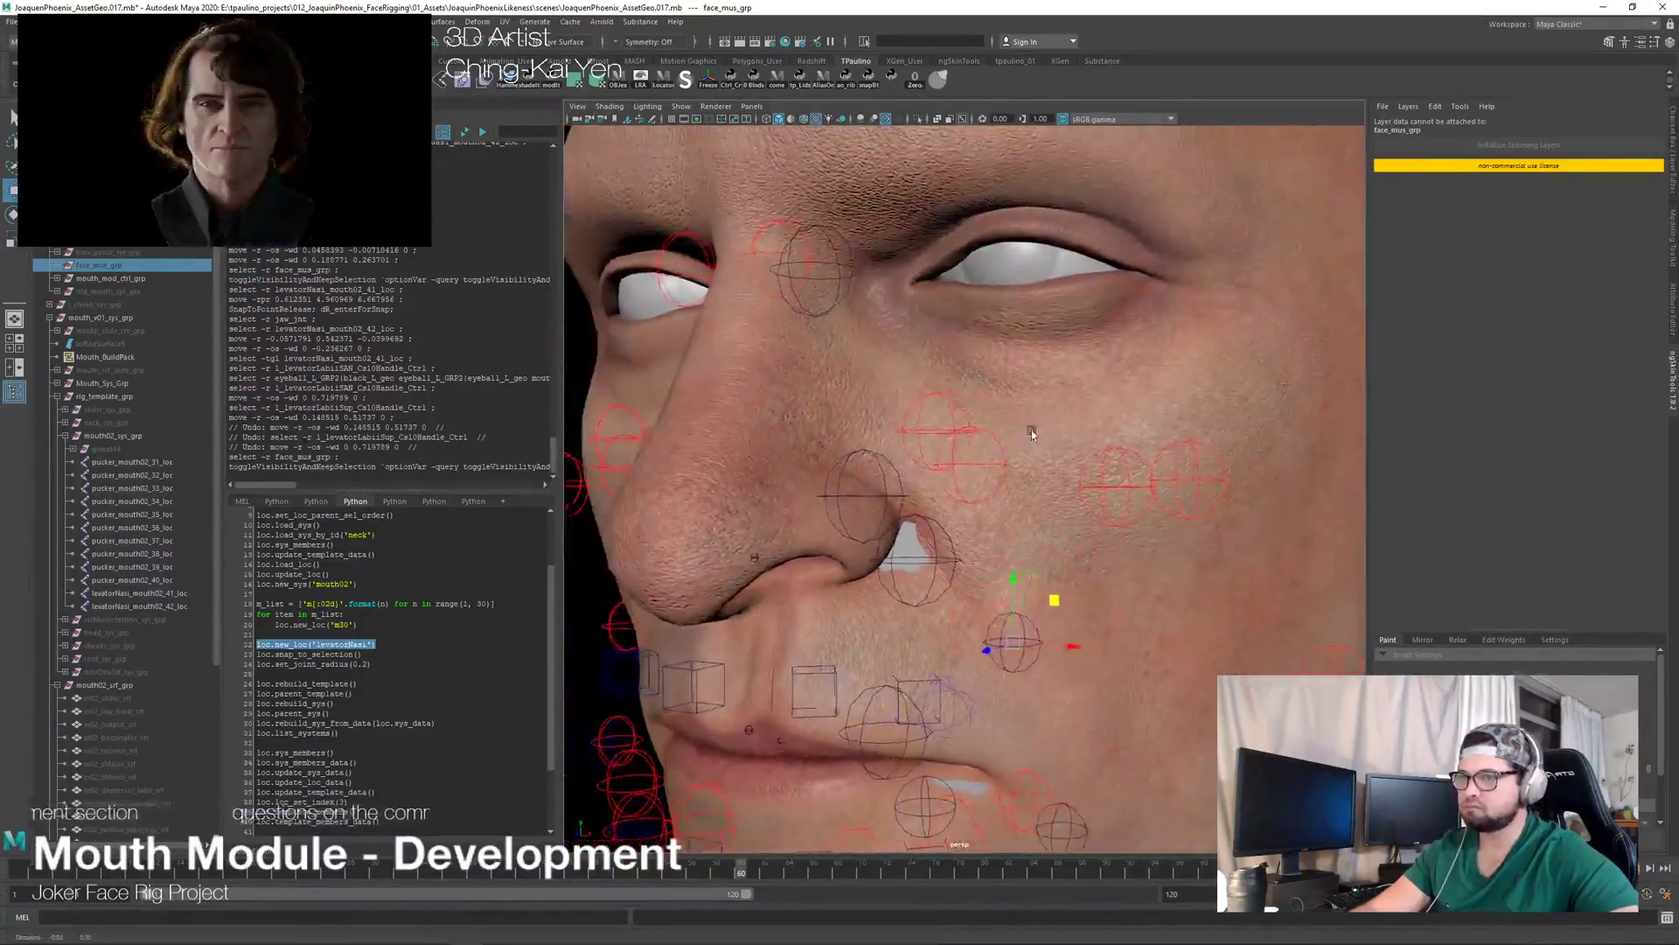
alt+right_drag(1007, 435, 875, 430)
alt+drag(875, 430, 1029, 440)
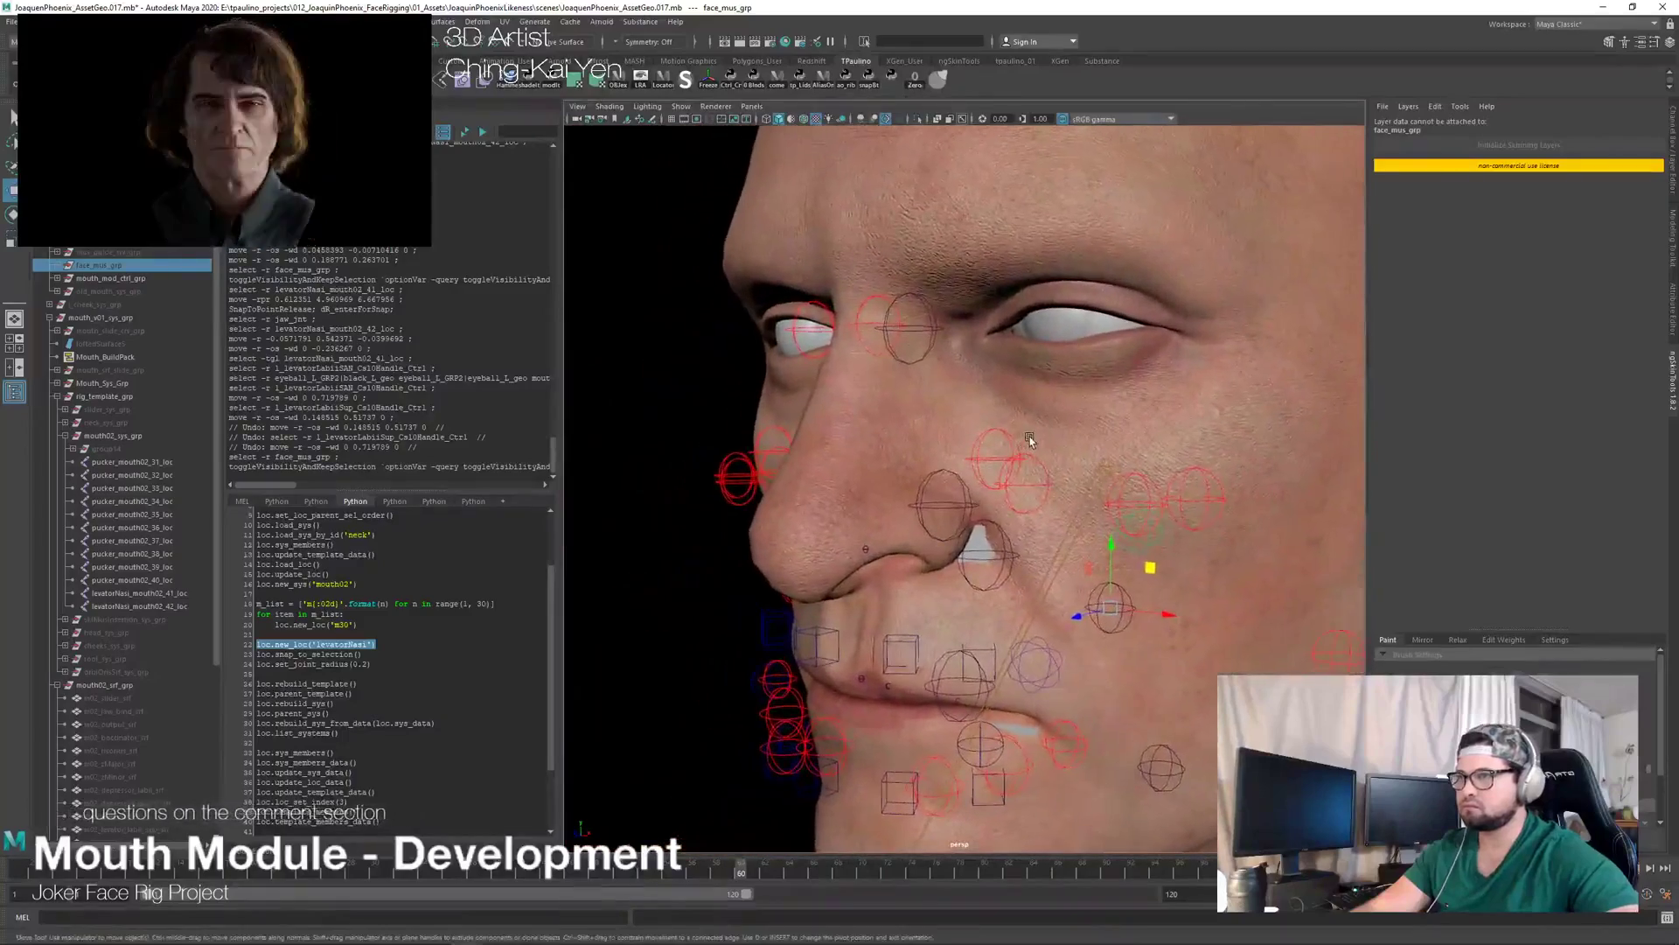
Step: Compare both levatorNasi locators from the side and fine-tune levatorNasi_mouth02_42_loc's position against the upper nostril wing
click(923, 325)
click(929, 315)
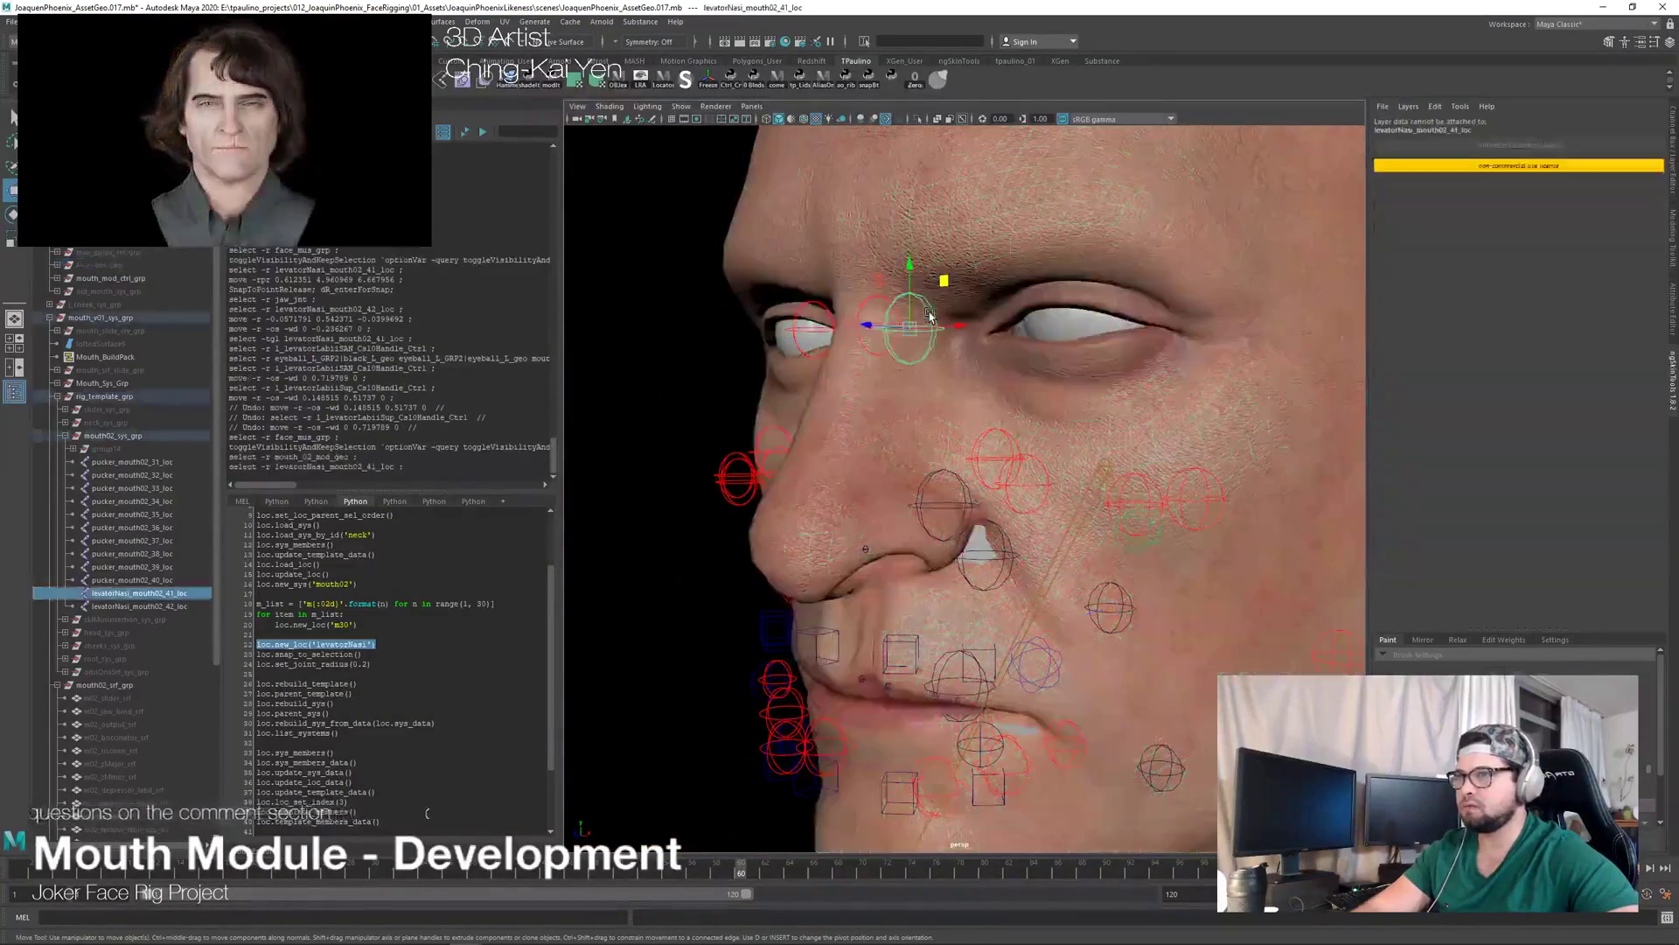
shift+click(958, 479)
alt+drag(958, 478, 857, 446)
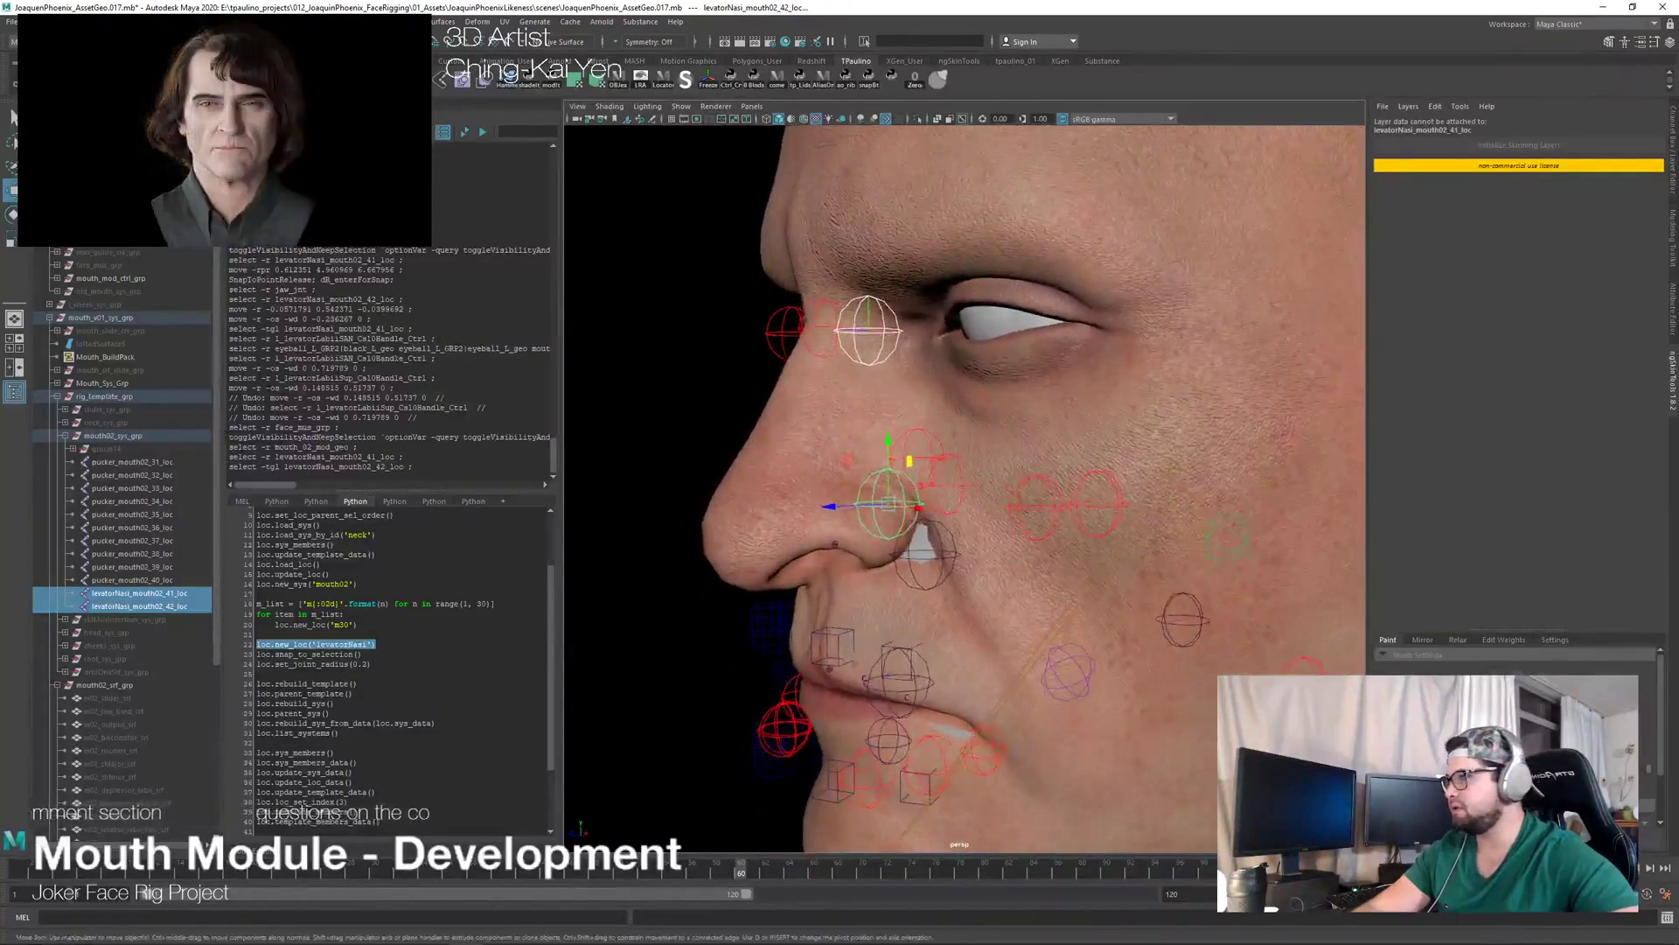
alt+drag(911, 381, 917, 446)
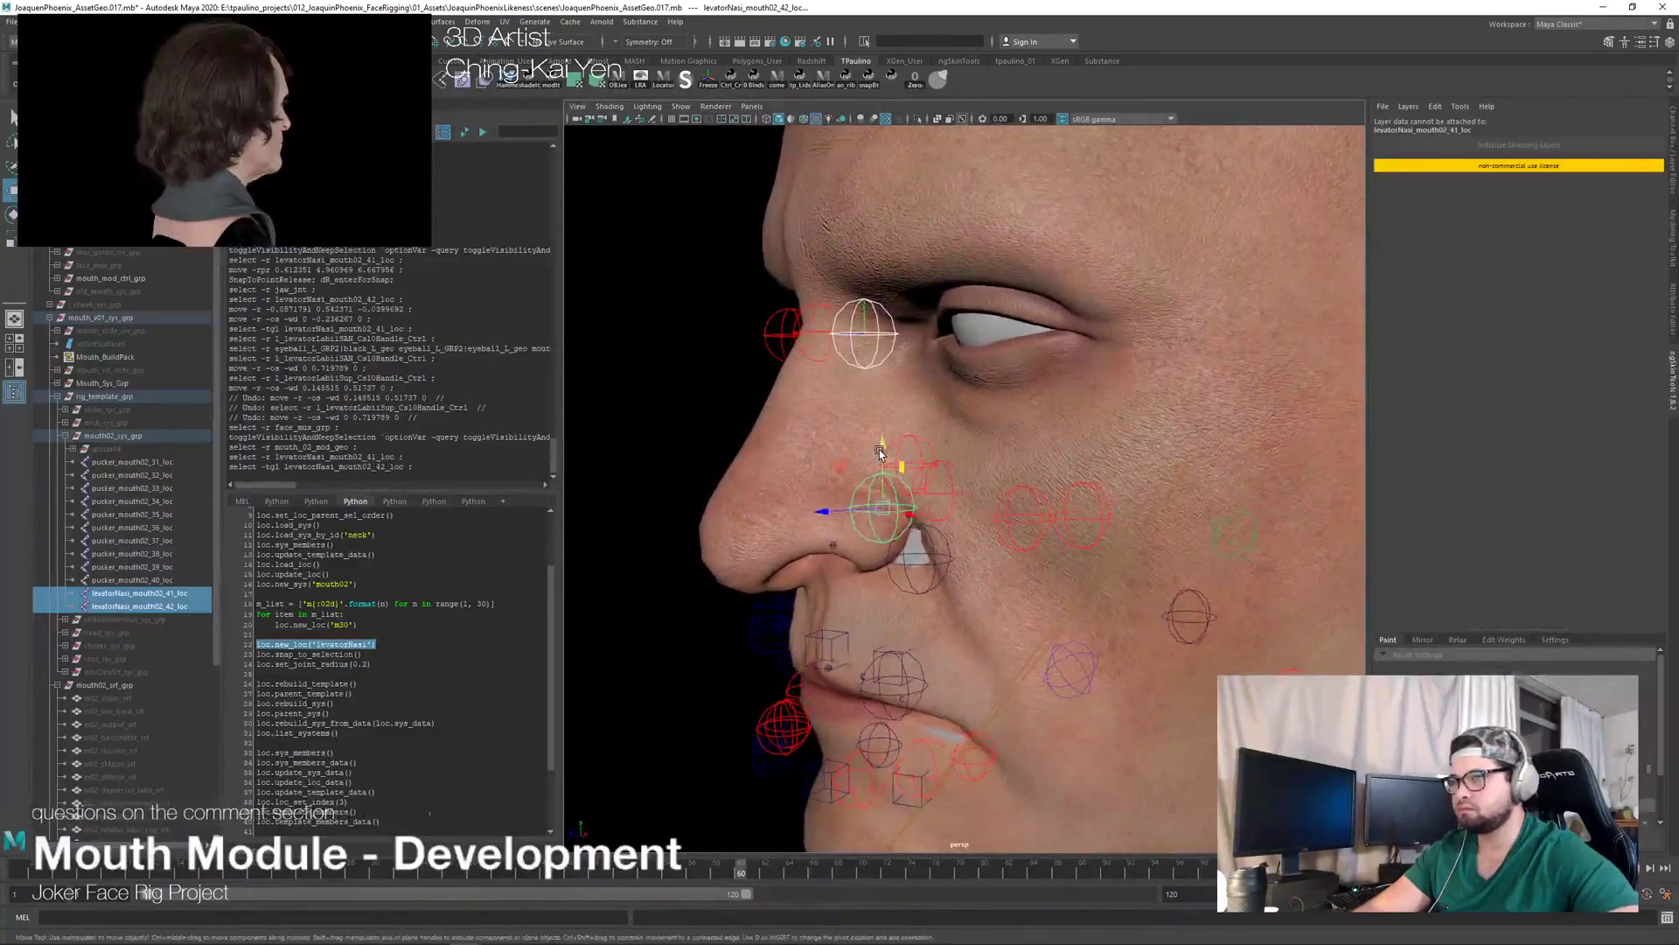
click(872, 500)
middle_drag(858, 486, 874, 487)
mouse_move(874, 487)
alt+mouse_down()
mouse_move(900, 476)
mouse_move(1050, 512)
mouse_move(824, 487)
mouse_move(916, 483)
mouse_move(904, 477)
alt+mouse_up()
middle_drag(925, 474, 934, 467)
mouse_move(934, 468)
alt+mouse_down()
mouse_move(903, 469)
mouse_move(962, 477)
mouse_move(861, 473)
mouse_move(962, 479)
alt+mouse_up()
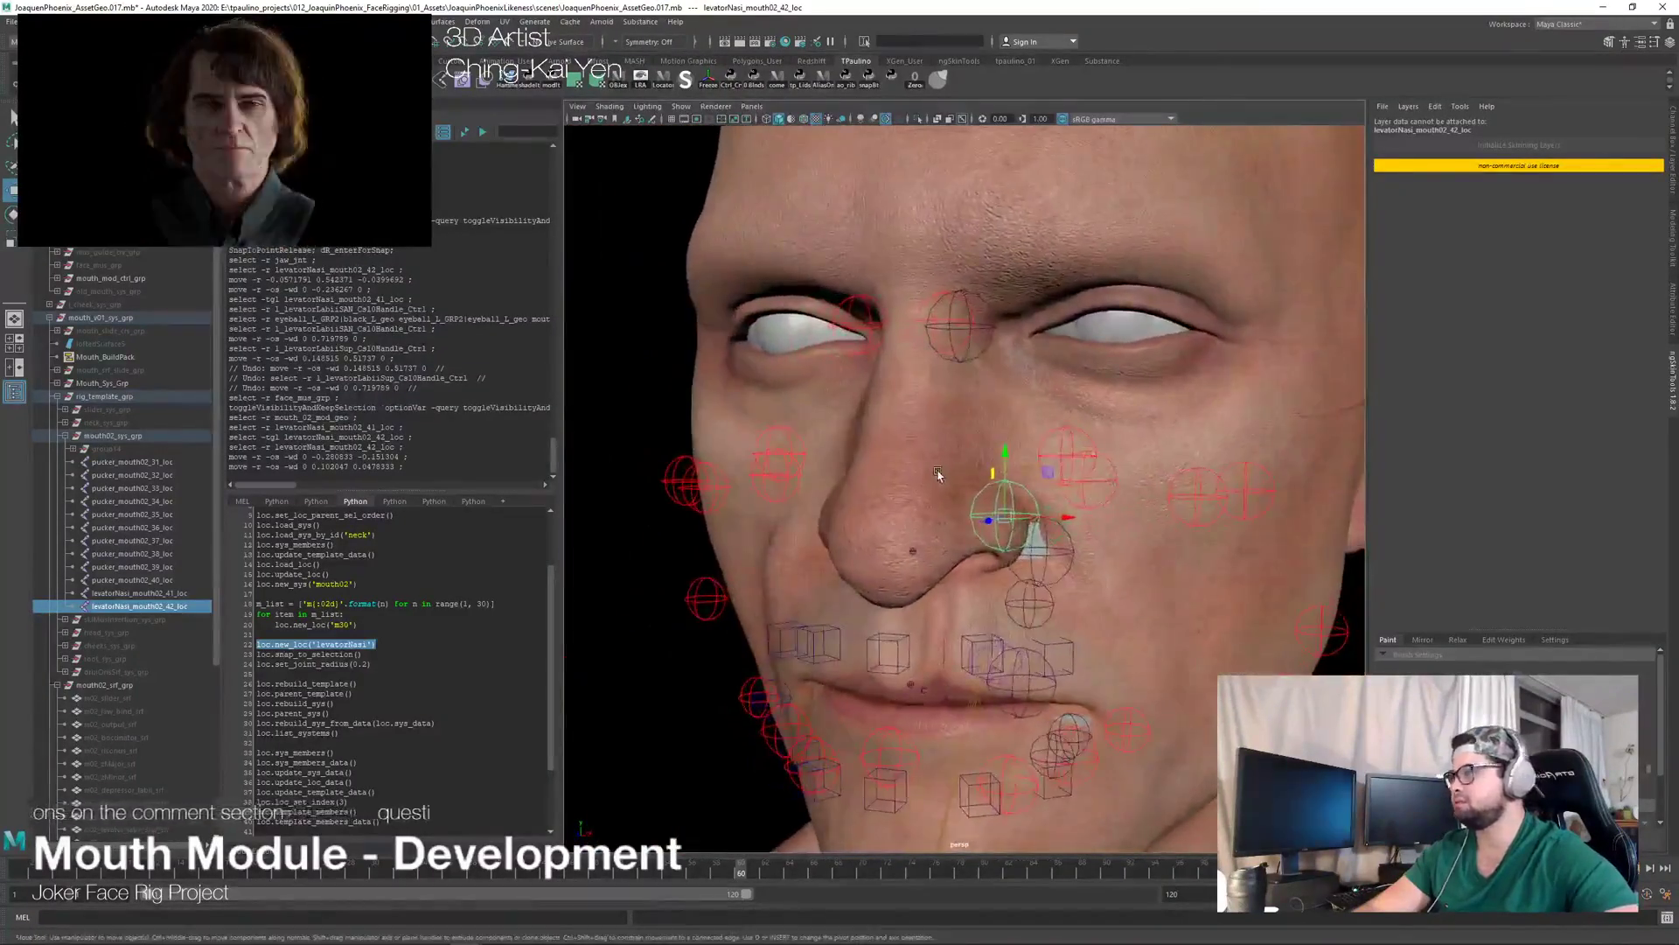
Step: Isolate levatorNasi_mouth02_41_loc and levatorNasi_mouth02_42_loc in the viewport and set their radius to 0.1
shift+click(990, 328)
key(ctrl+1)
mouse_move(1017, 389)
alt+mouse_down()
mouse_move(1076, 382)
mouse_move(1018, 398)
alt+mouse_up()
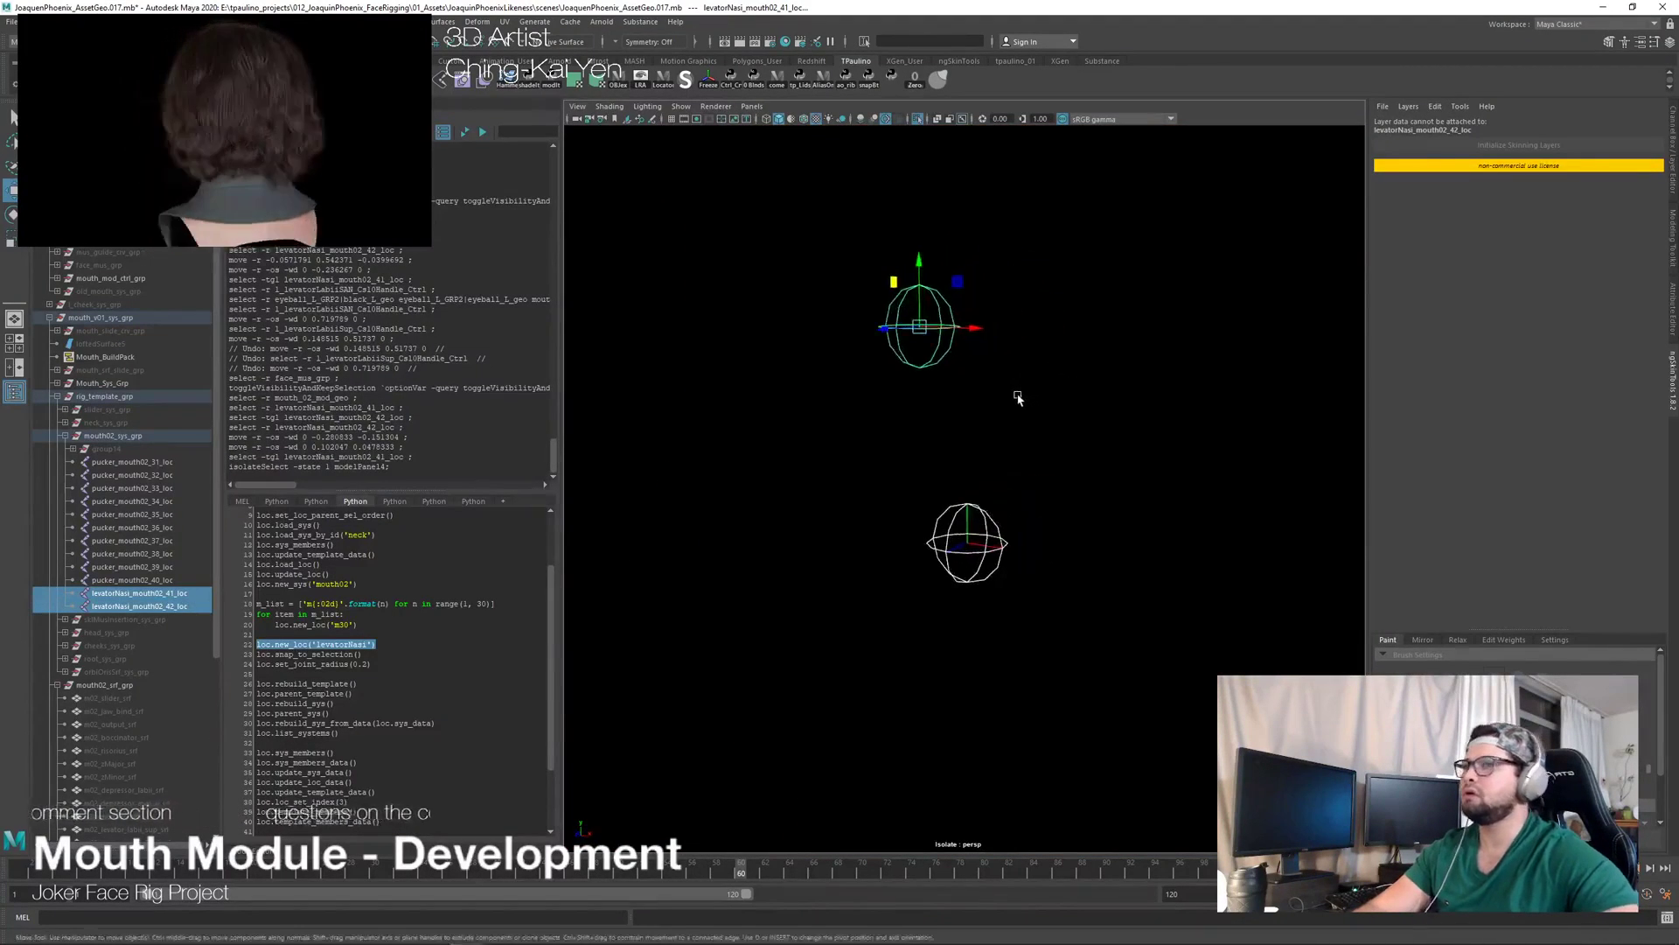
click(1675, 186)
double_click(1625, 248)
text(0.1)
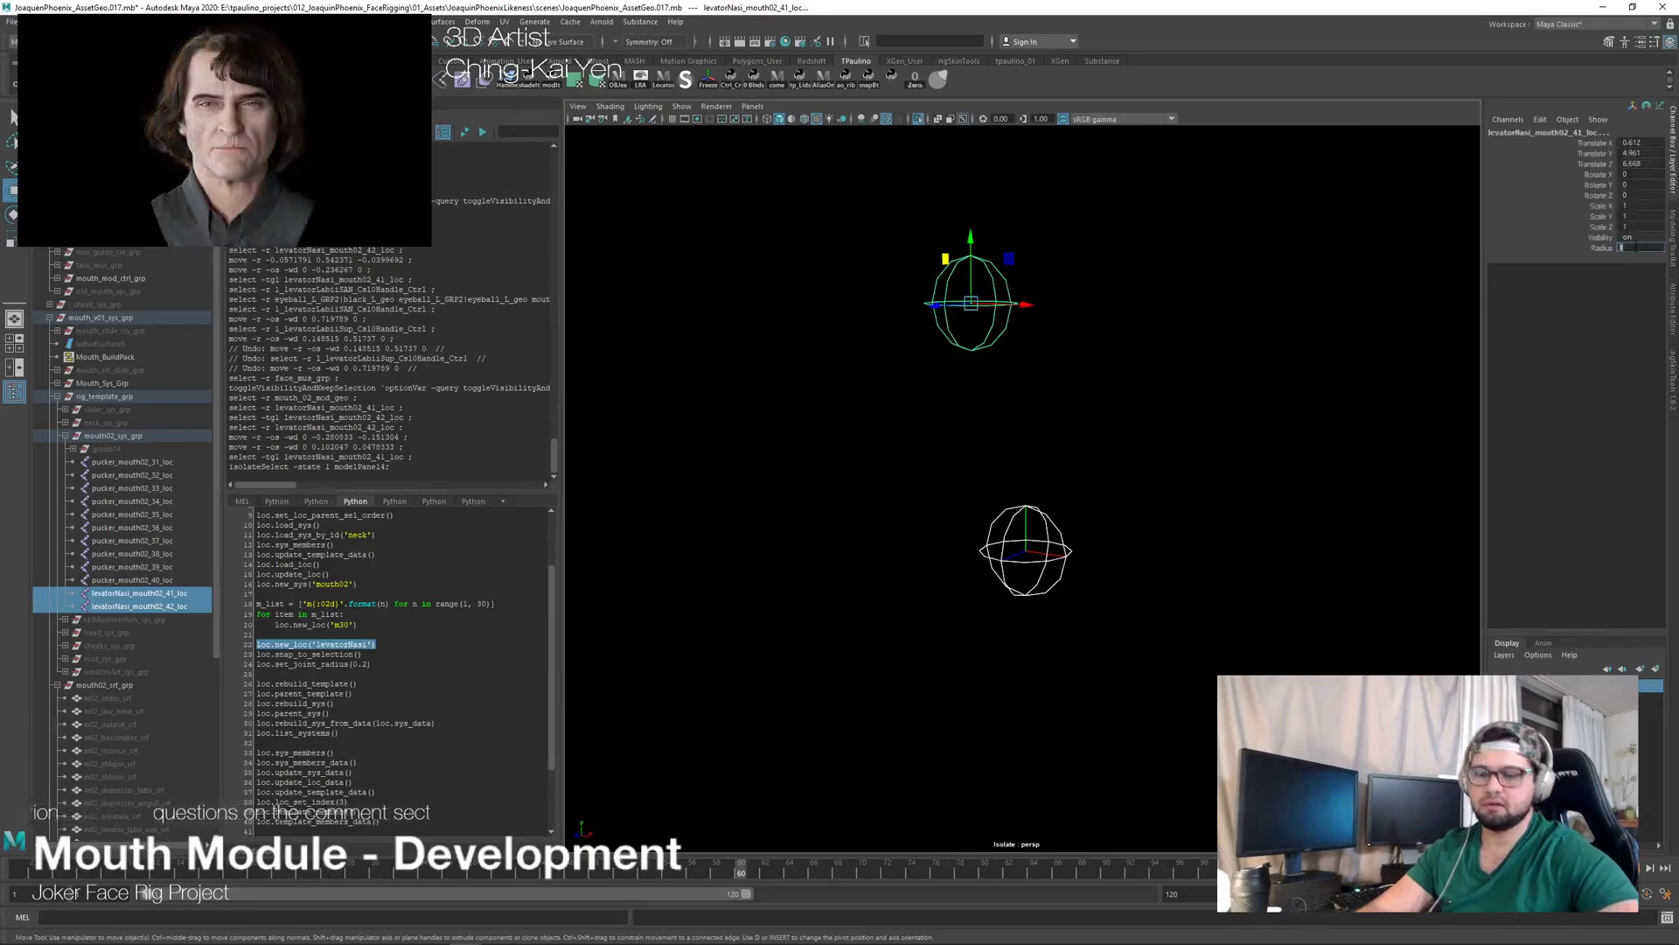
key(Return)
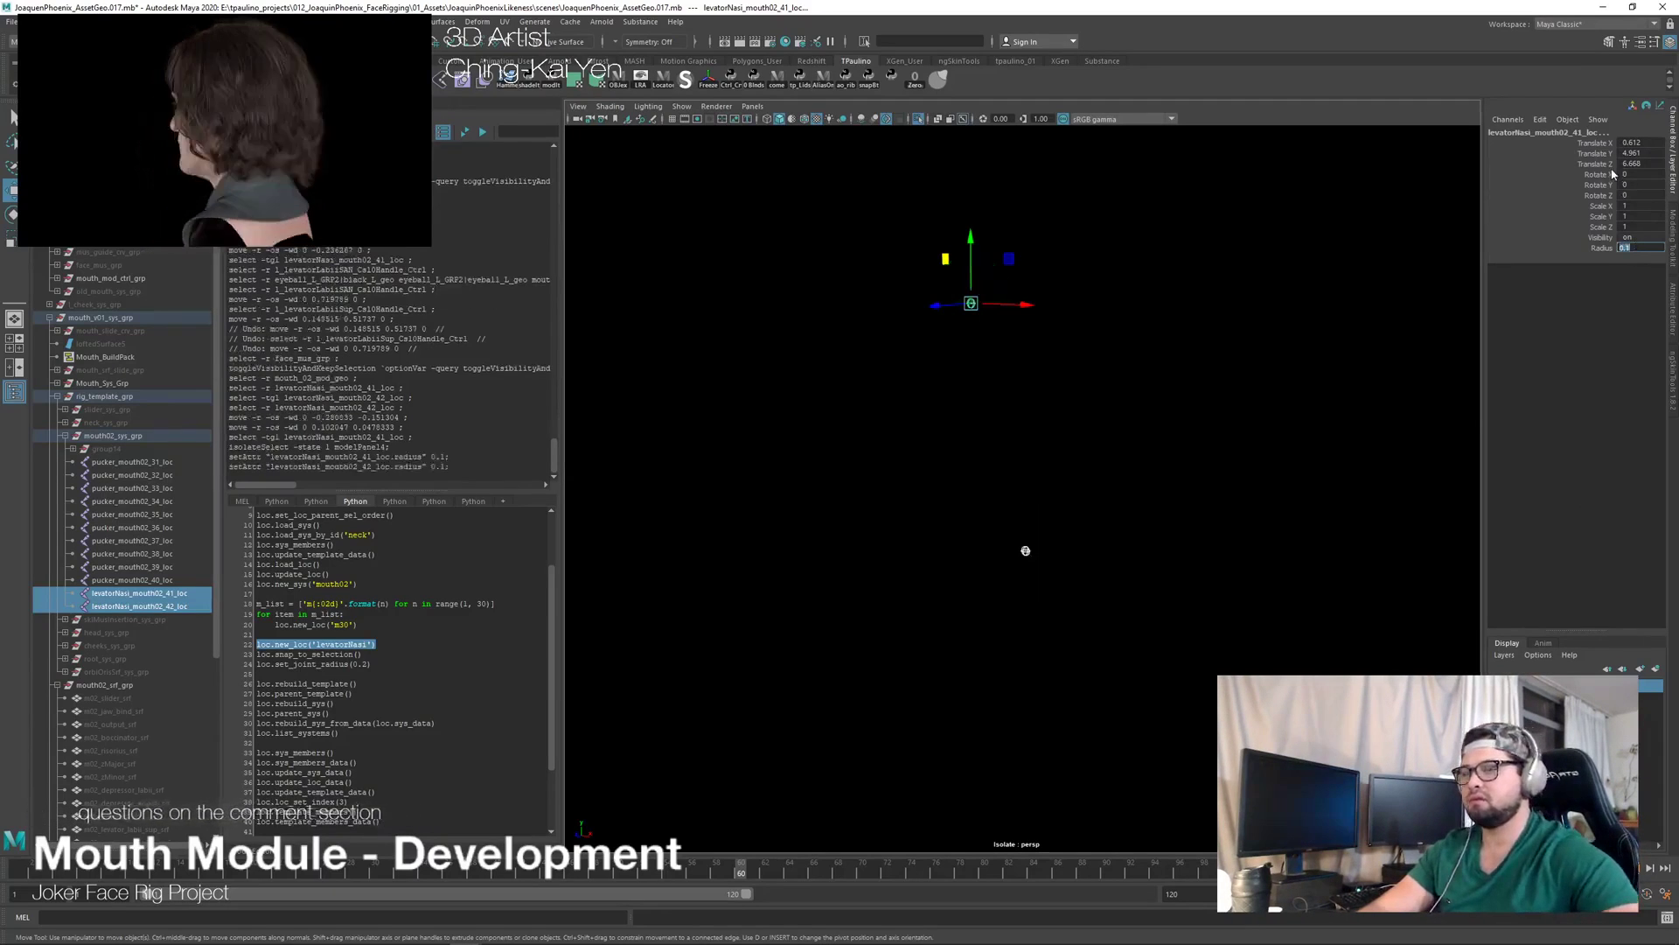
click(1274, 446)
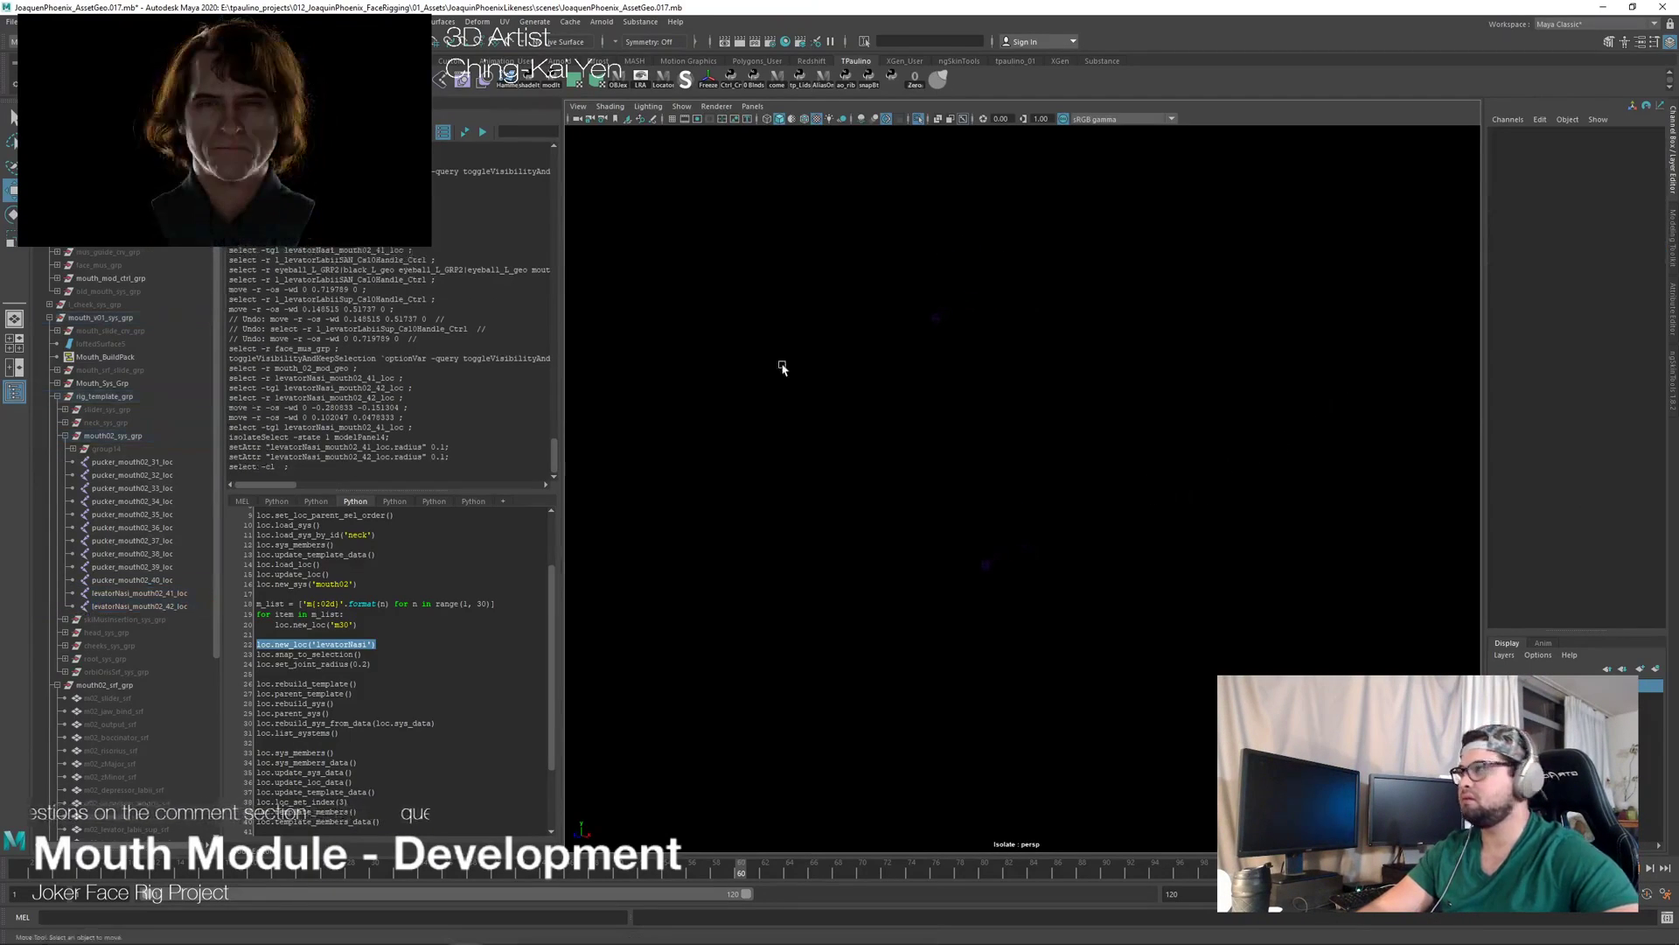
Step: Draw a linear CV curve snapped from levatorNasi_mouth02_41_loc to levatorNasi_mouth02_42_loc and leave the isolated view
click(58, 22)
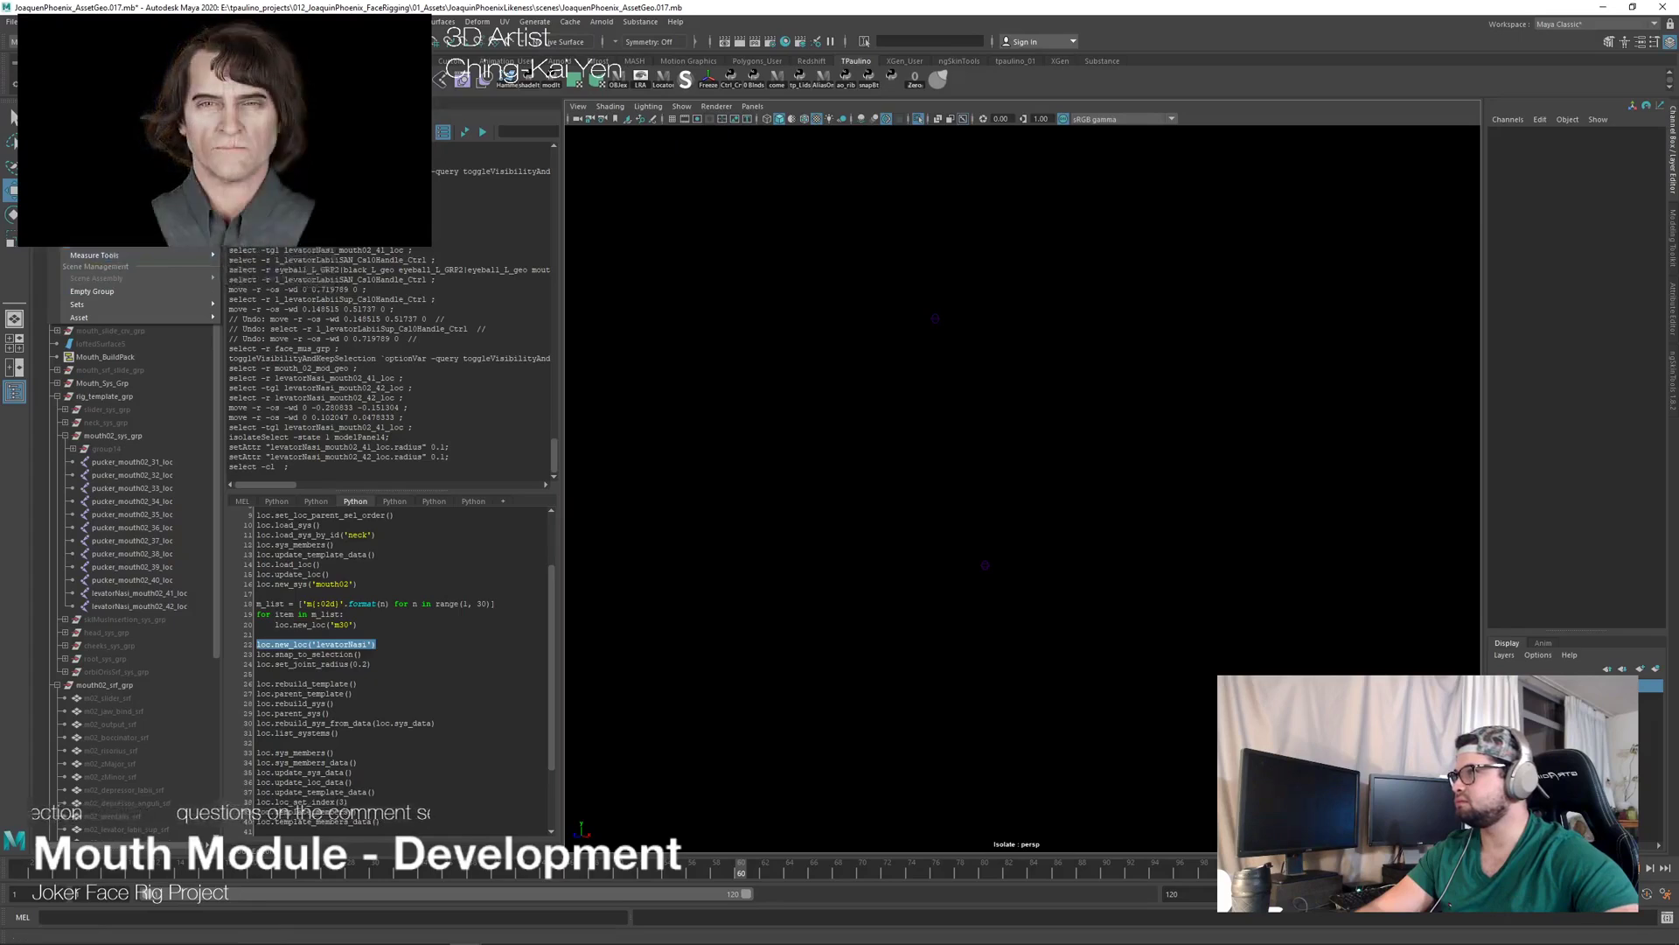
click(271, 131)
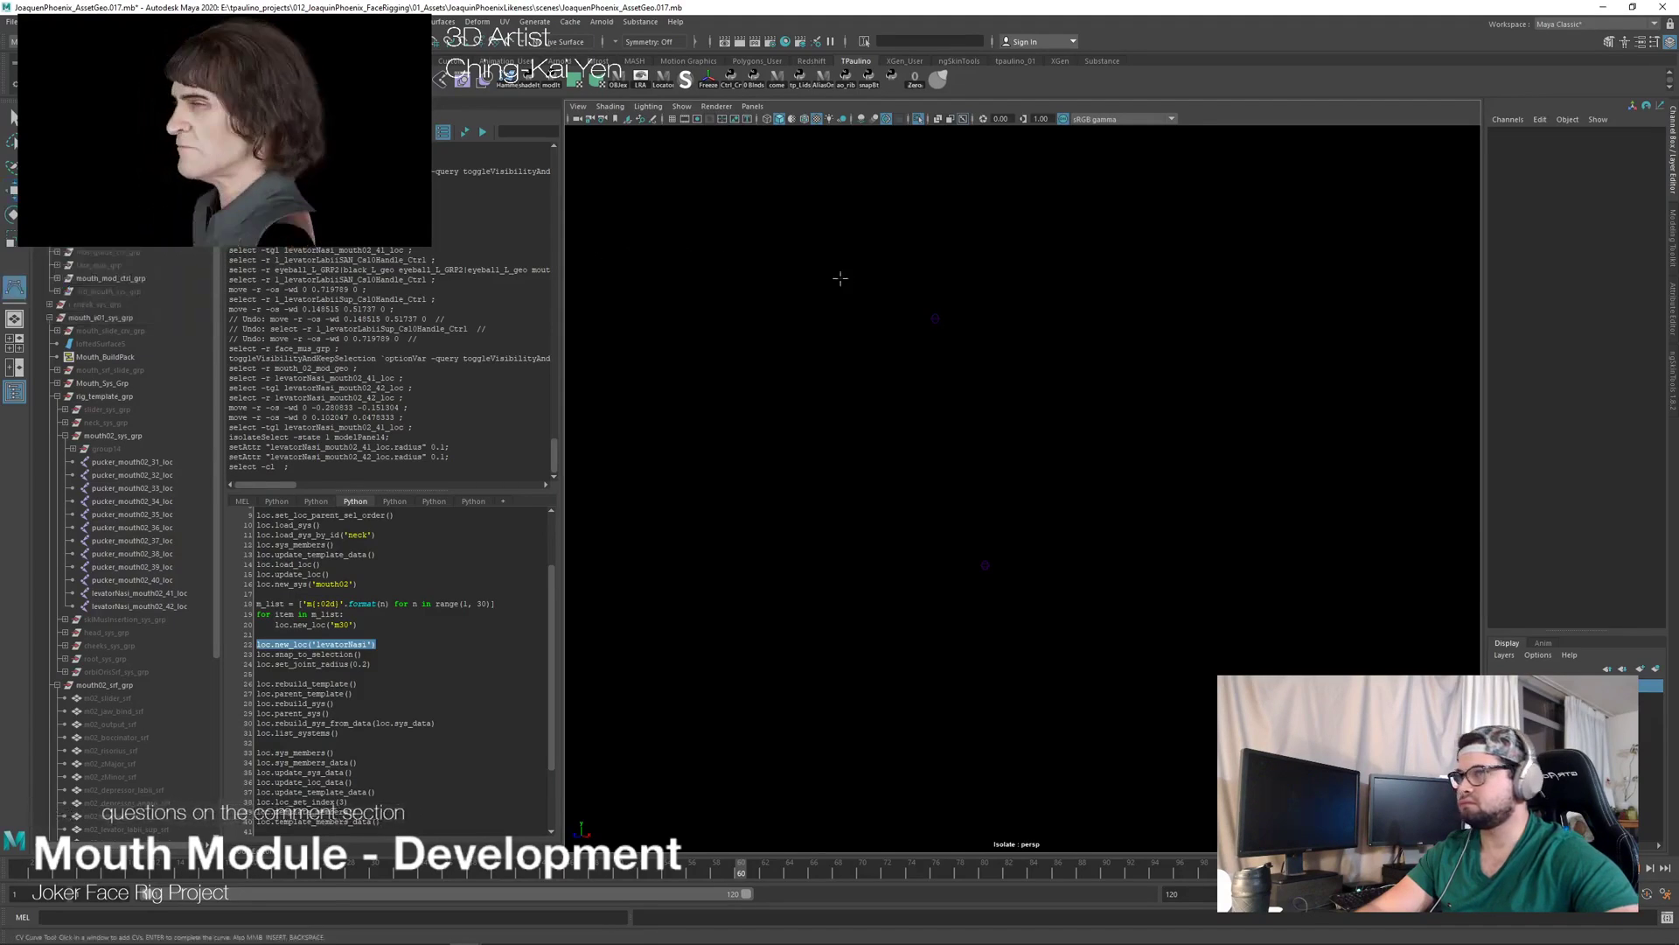
click(935, 317)
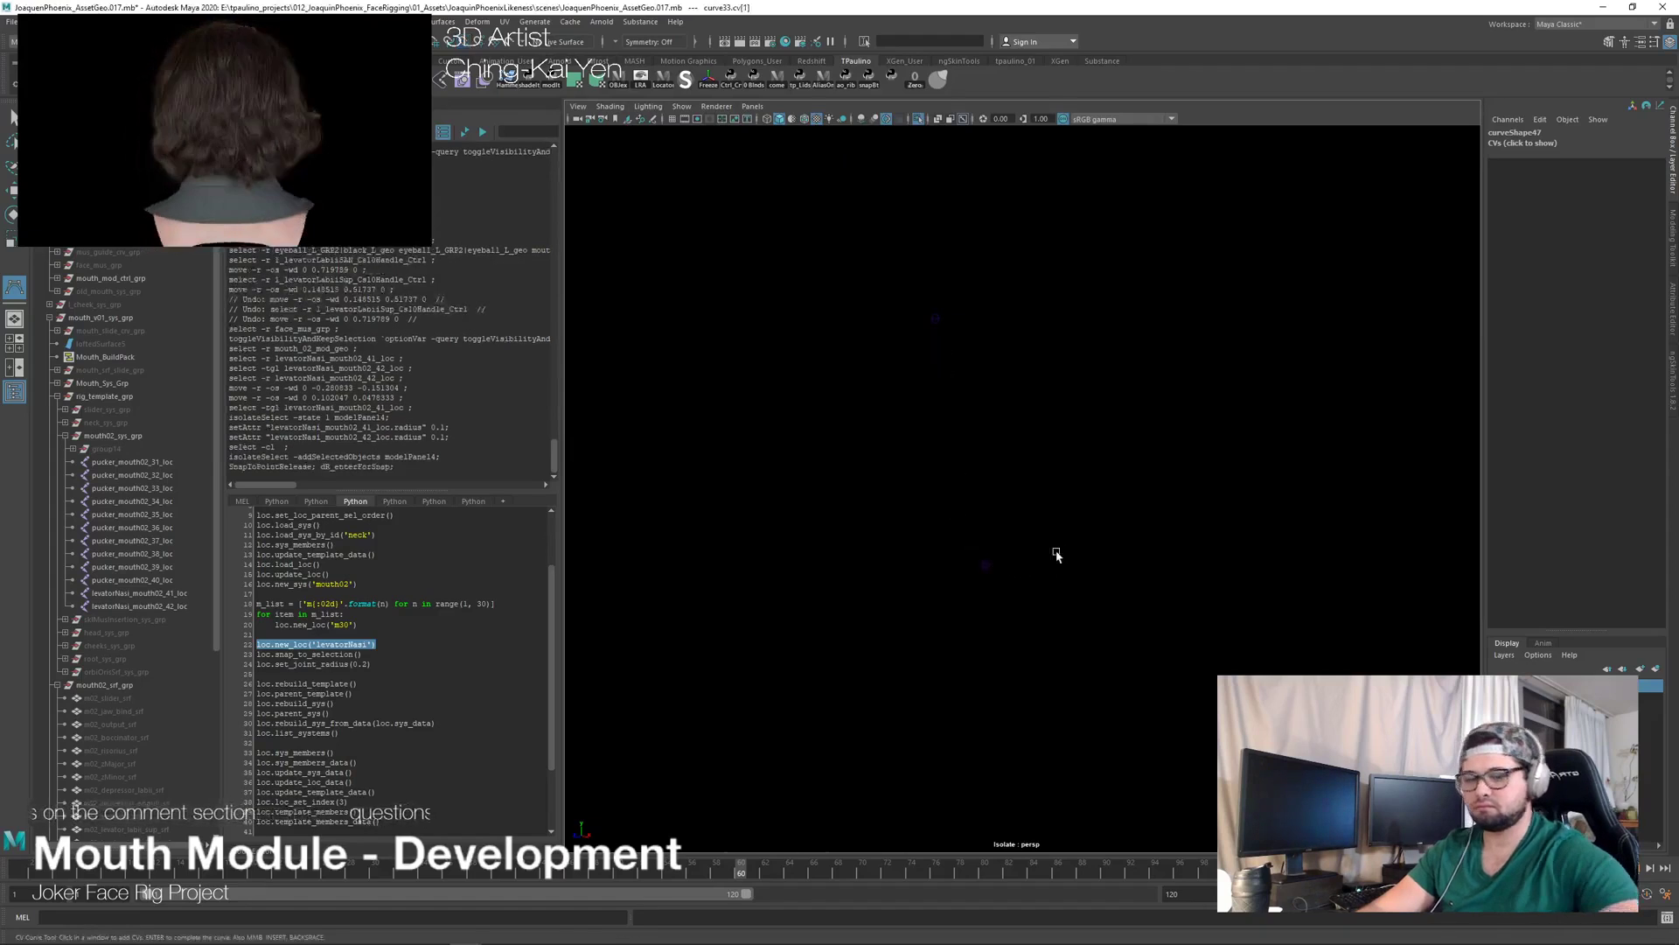
key(Return)
key(ctrl+1)
Step: Isolate the new levatorNasi curve in the viewport and check its components
alt+drag(1025, 496, 615, 548)
scroll(147, 473, down, 6)
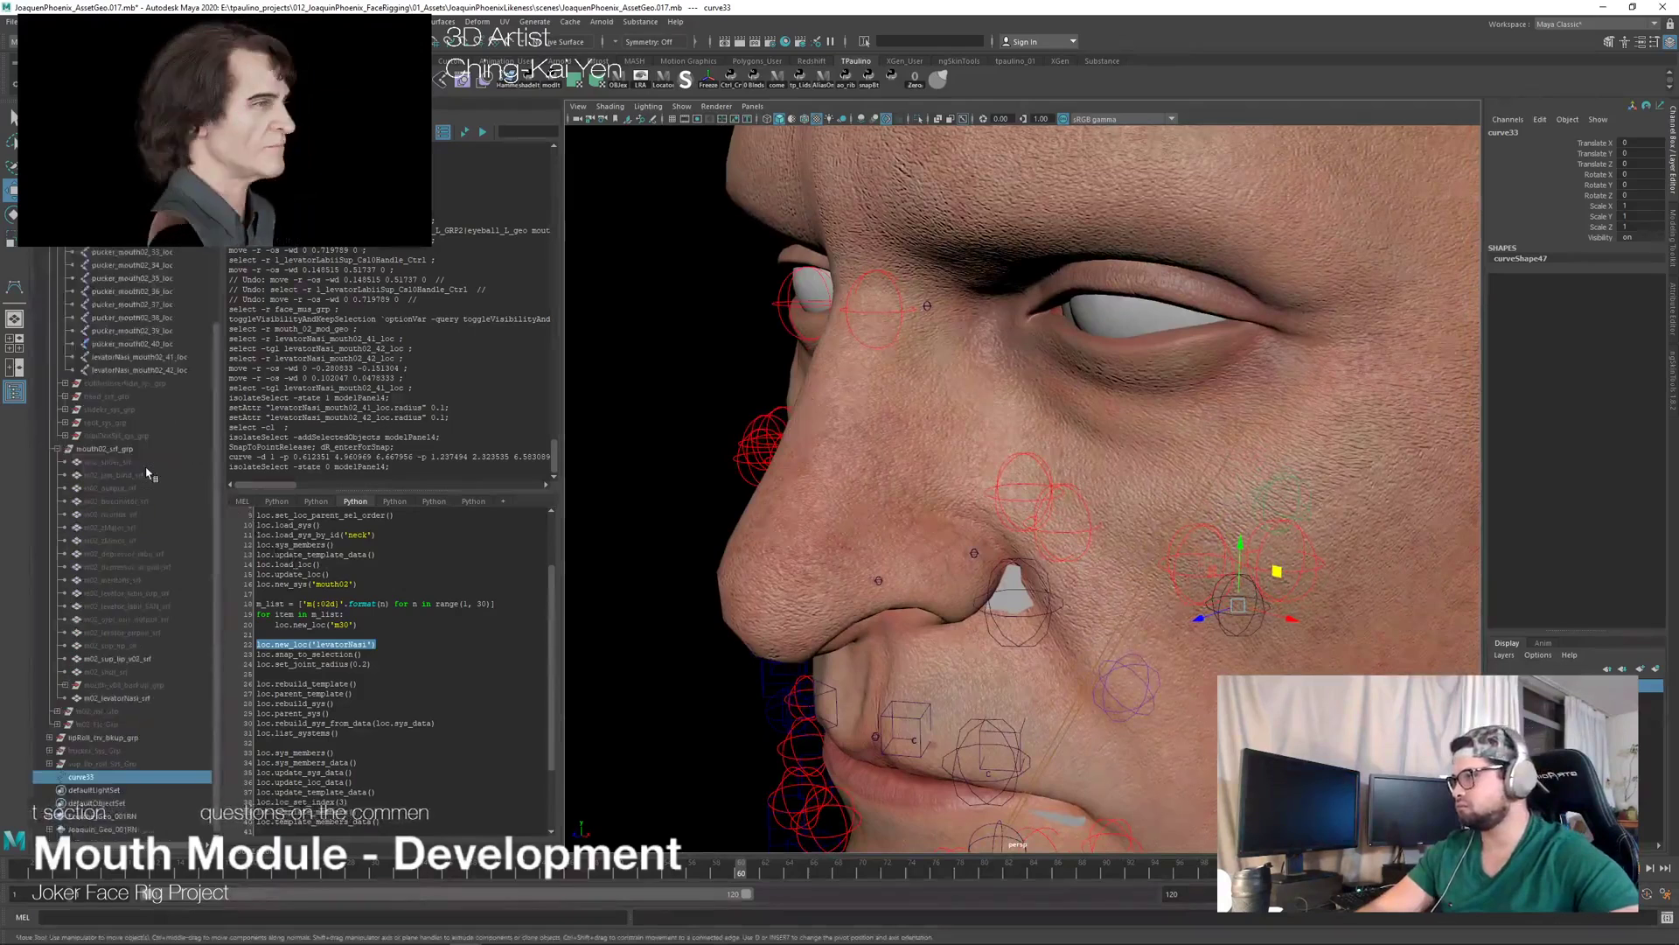
click(138, 779)
key(ctrl+1)
alt+drag(832, 630, 878, 622)
click(977, 461)
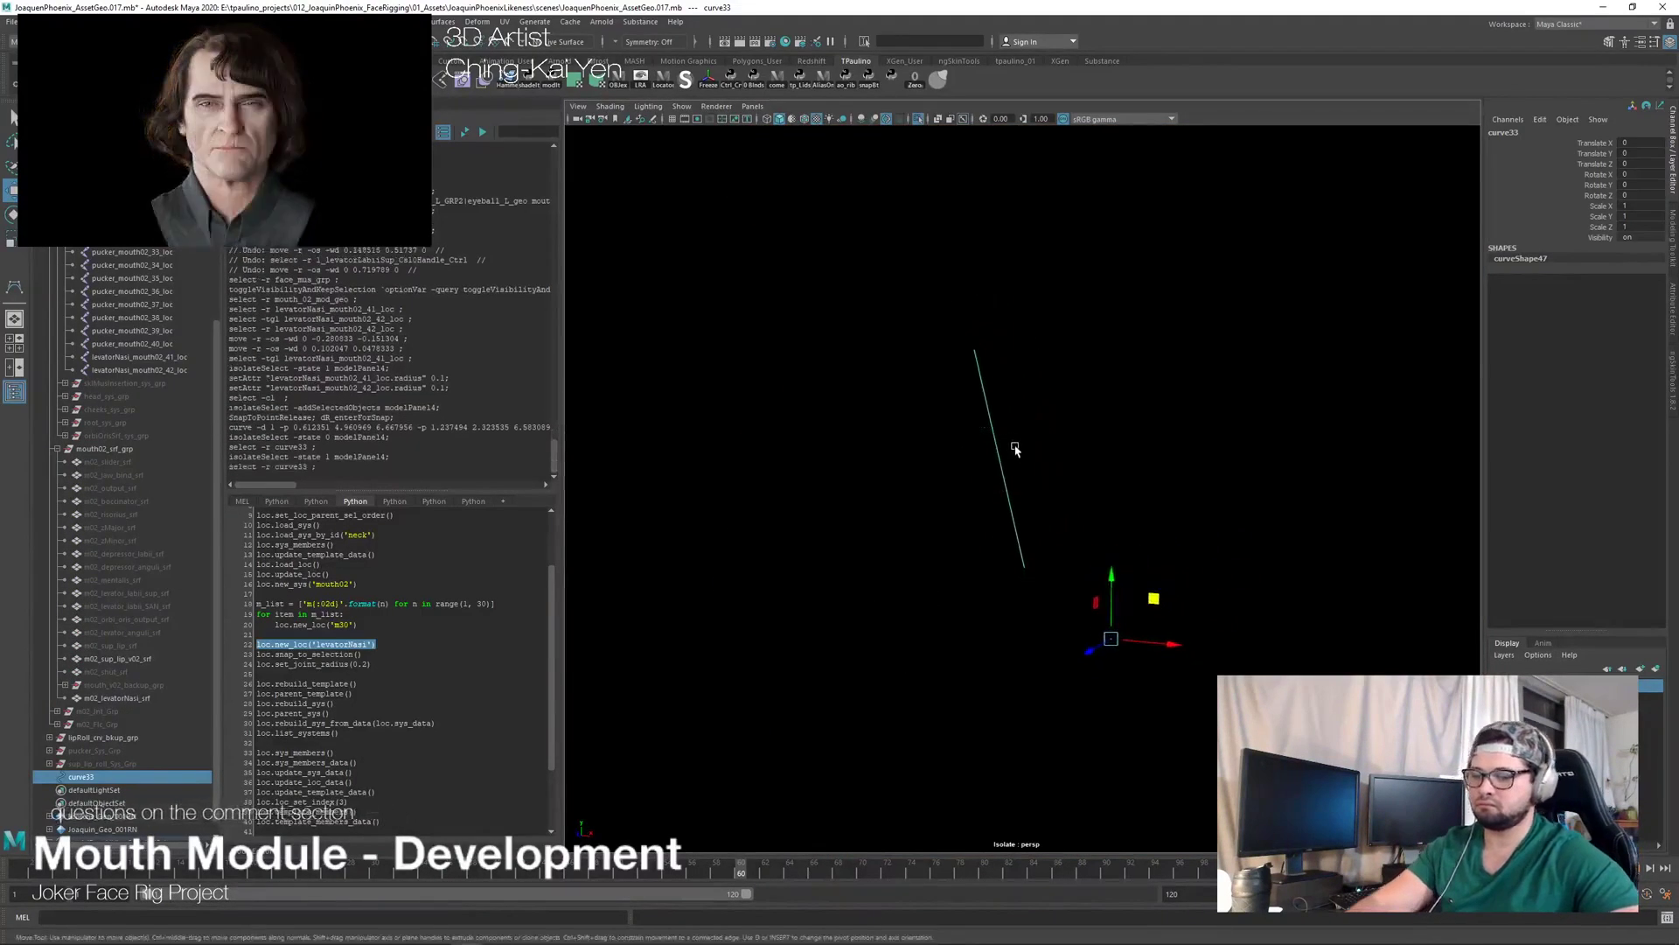
key(F8)
key(F8)
alt+drag(962, 461, 1099, 527)
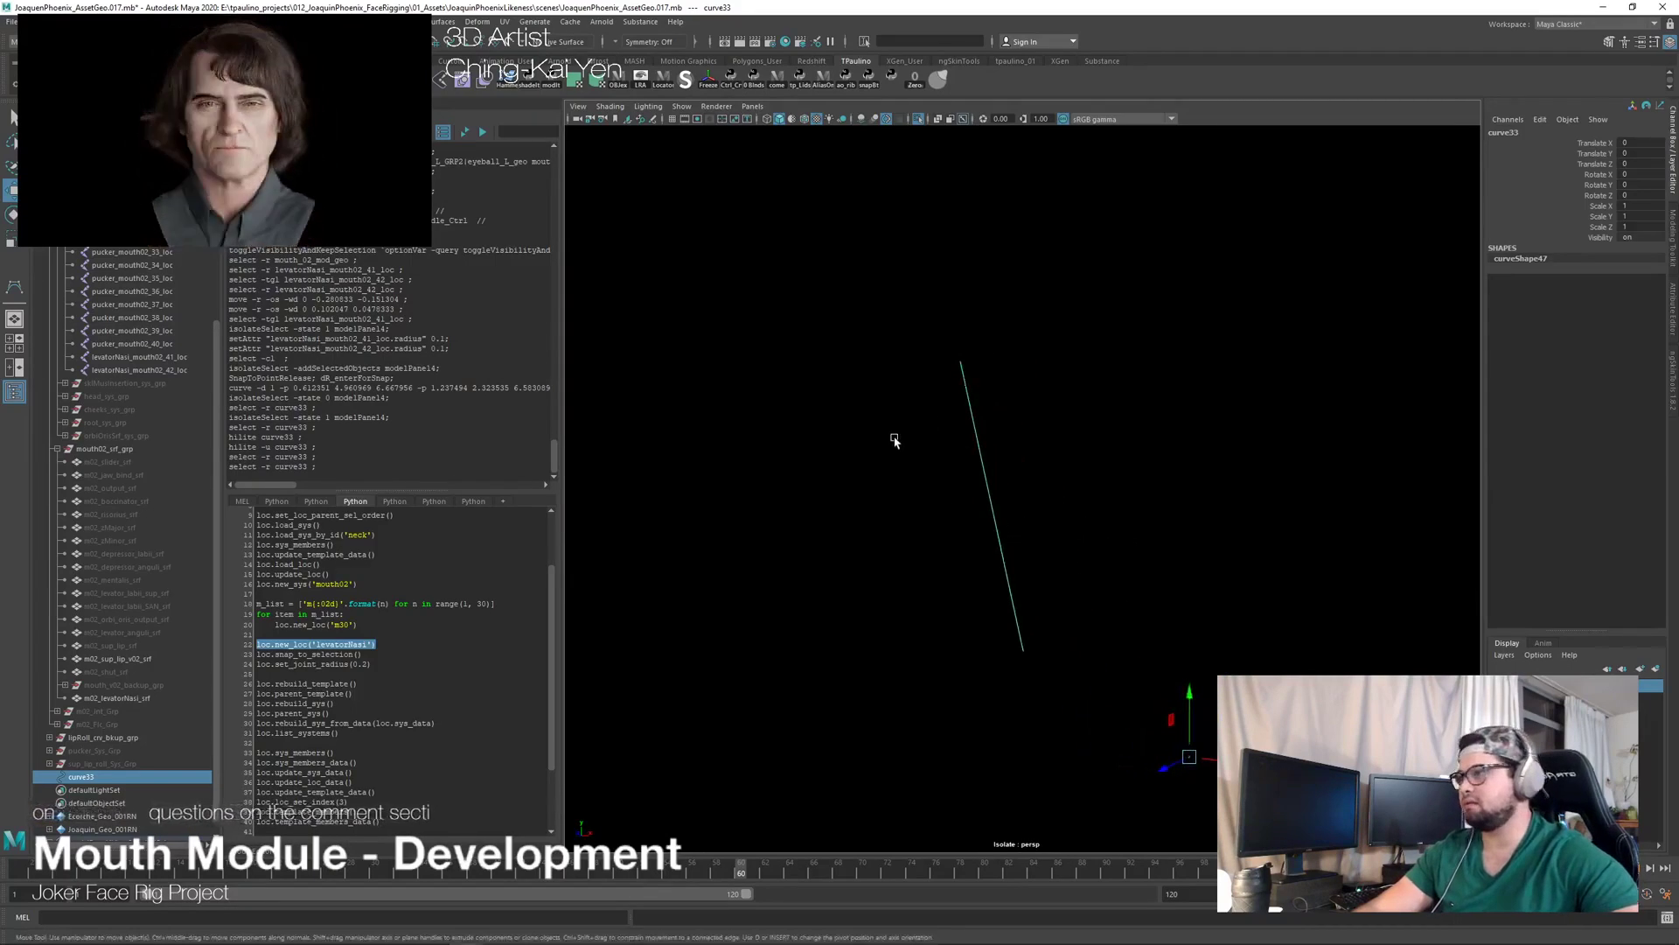
alt+drag(1076, 476, 1069, 482)
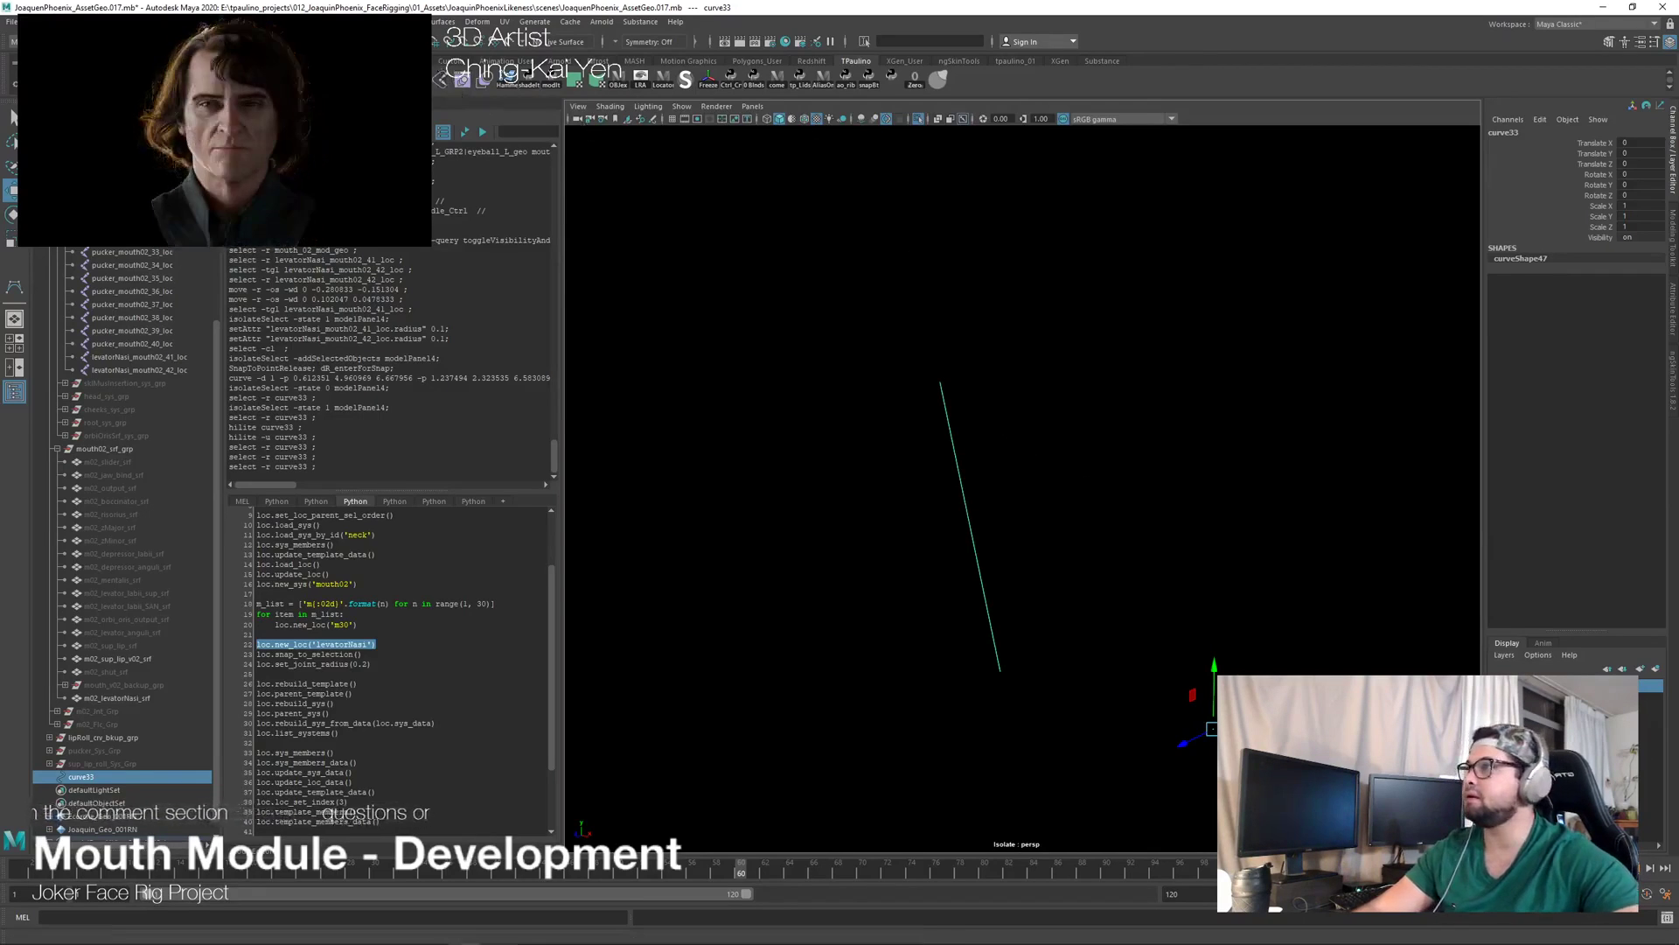
Step: Rebuild the levatorNasi curve as a uniform cubic curve with 3 spans, a 0 to 1 parameter range and kept ends
click(404, 21)
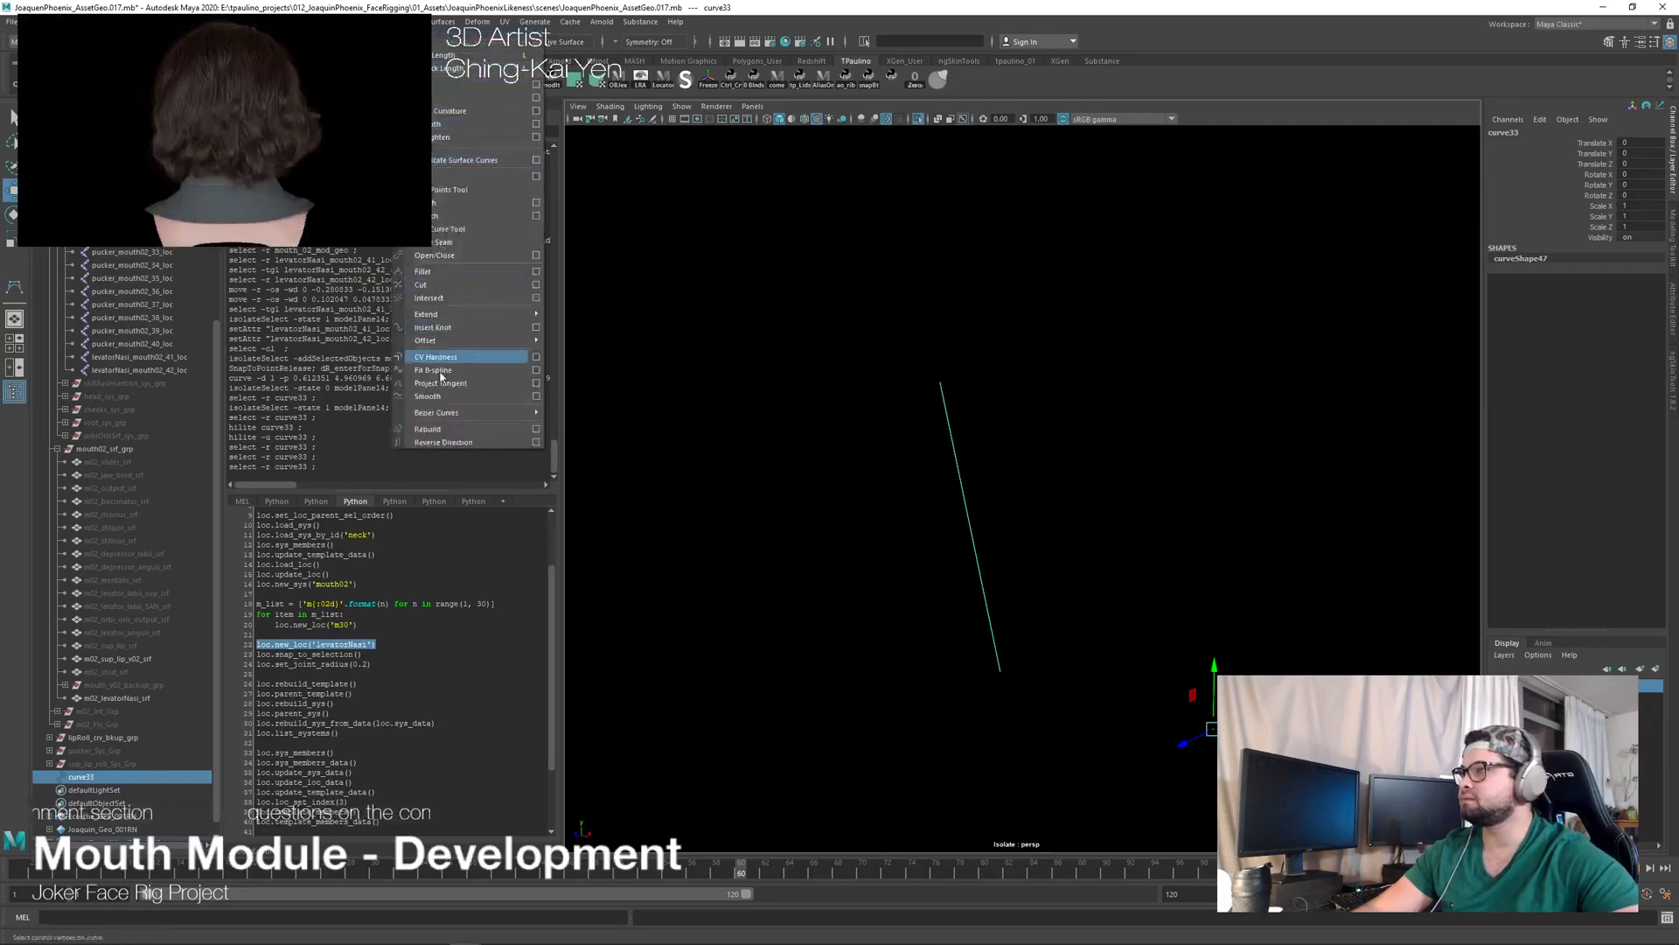
click(535, 429)
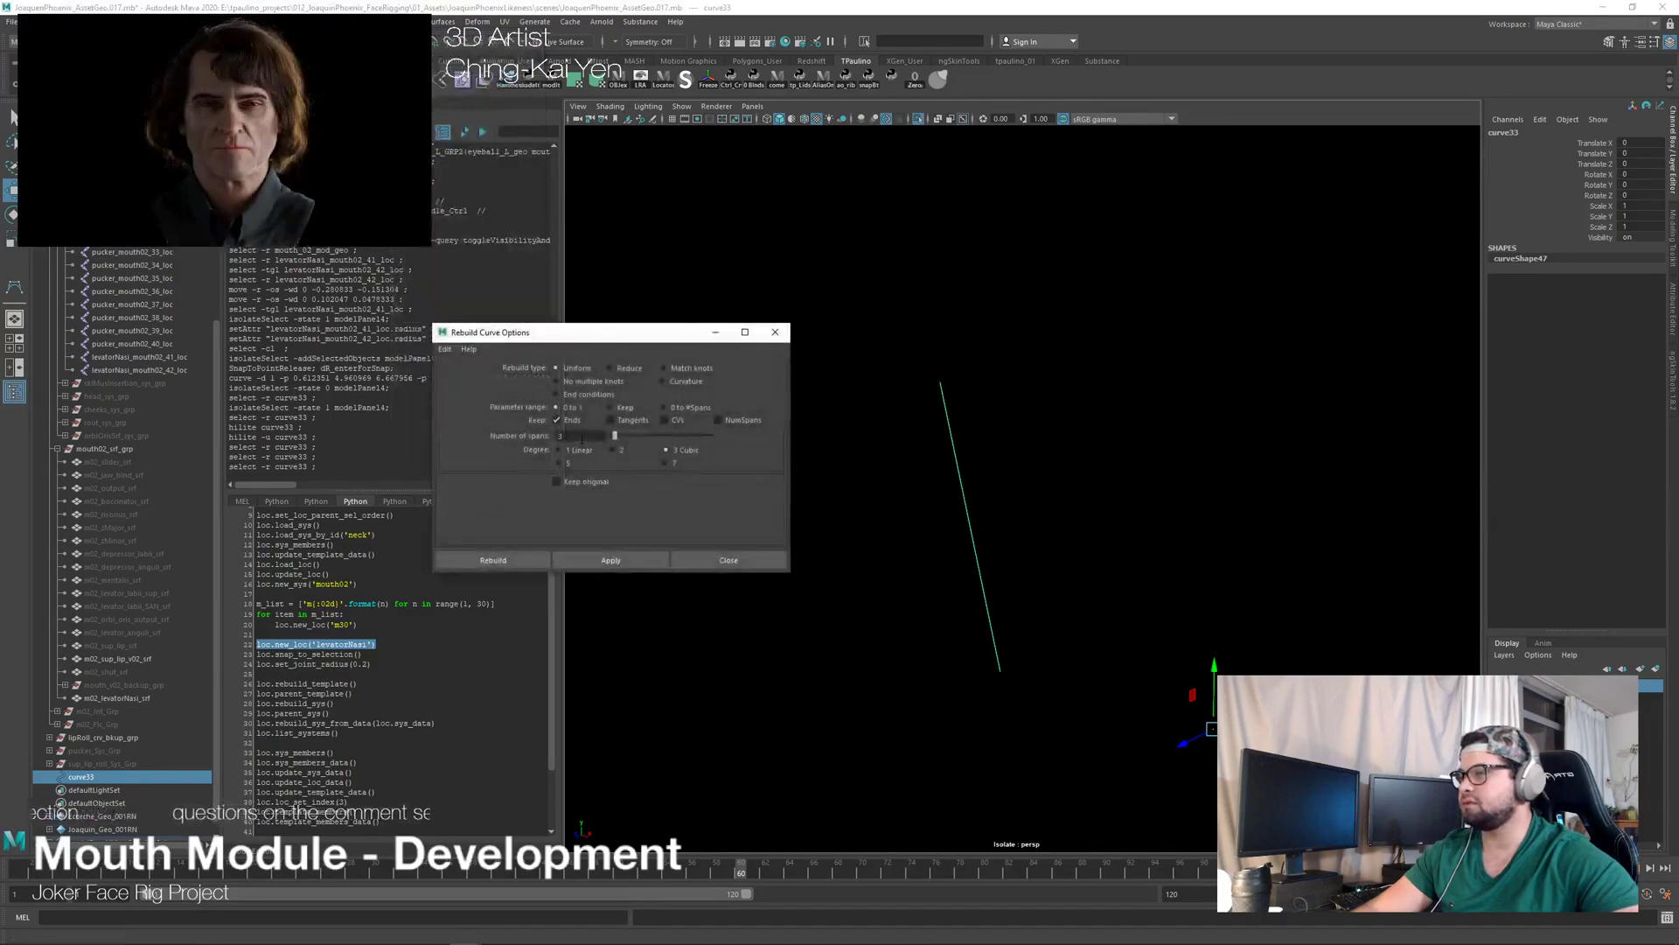
click(624, 563)
click(724, 562)
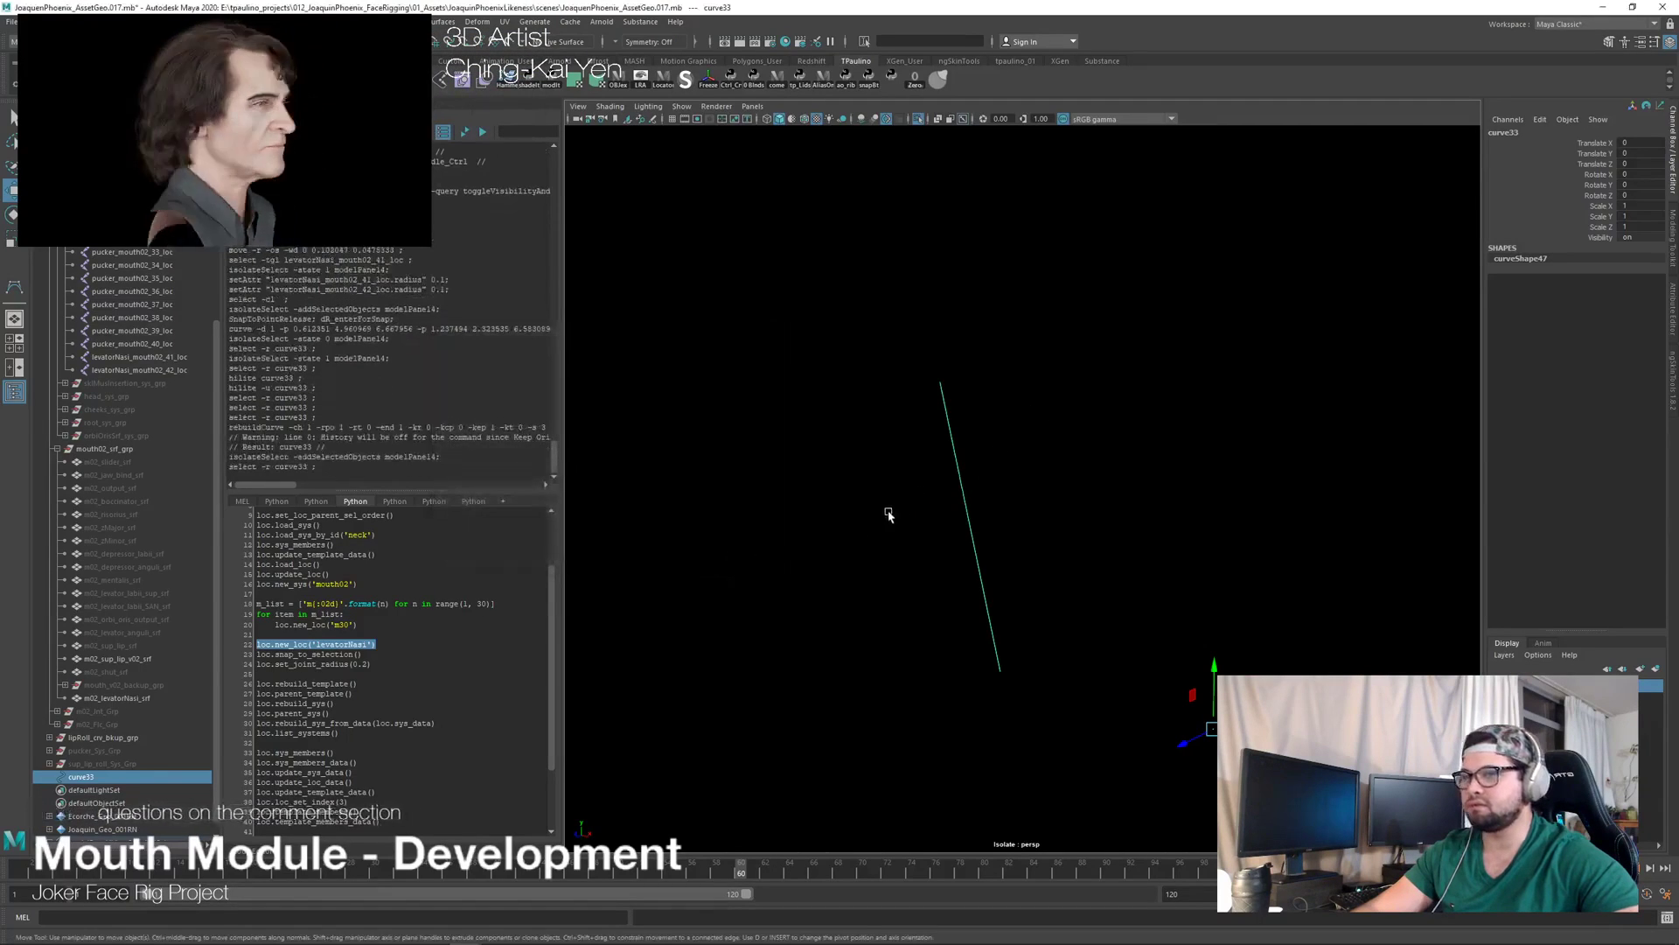
Step: Try moving a control vertex on the lower part of the rebuilt curve, undo the moves and reselect the whole curve
key(F8)
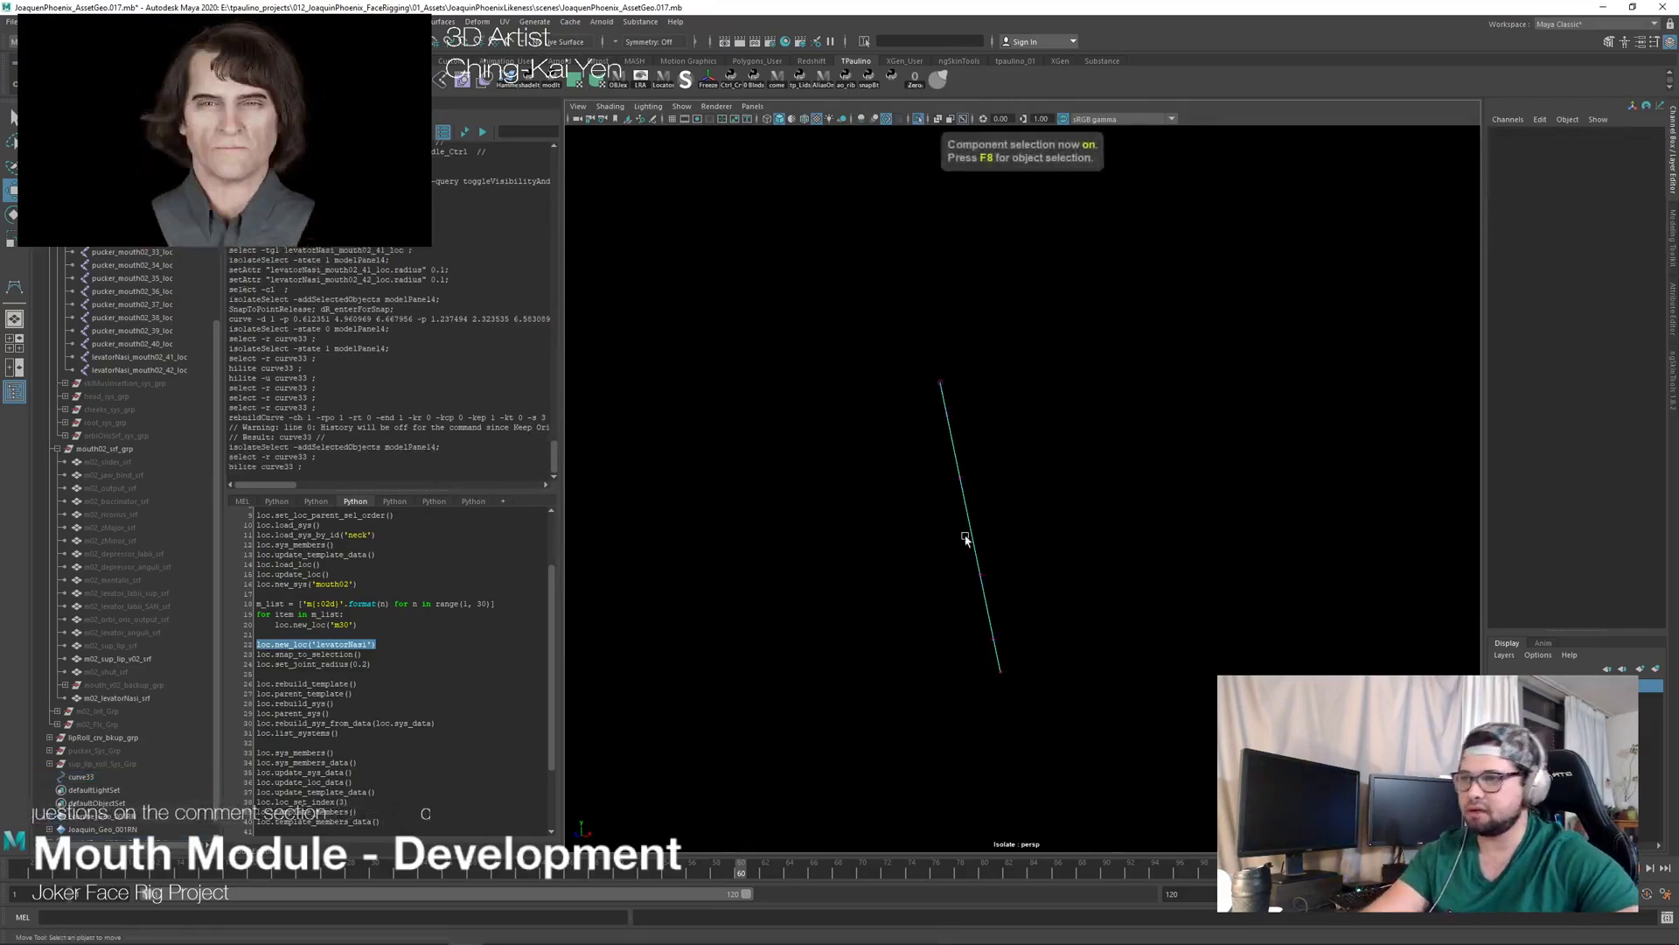
drag(941, 589, 1020, 532)
key(ctrl+z)
click(1094, 556)
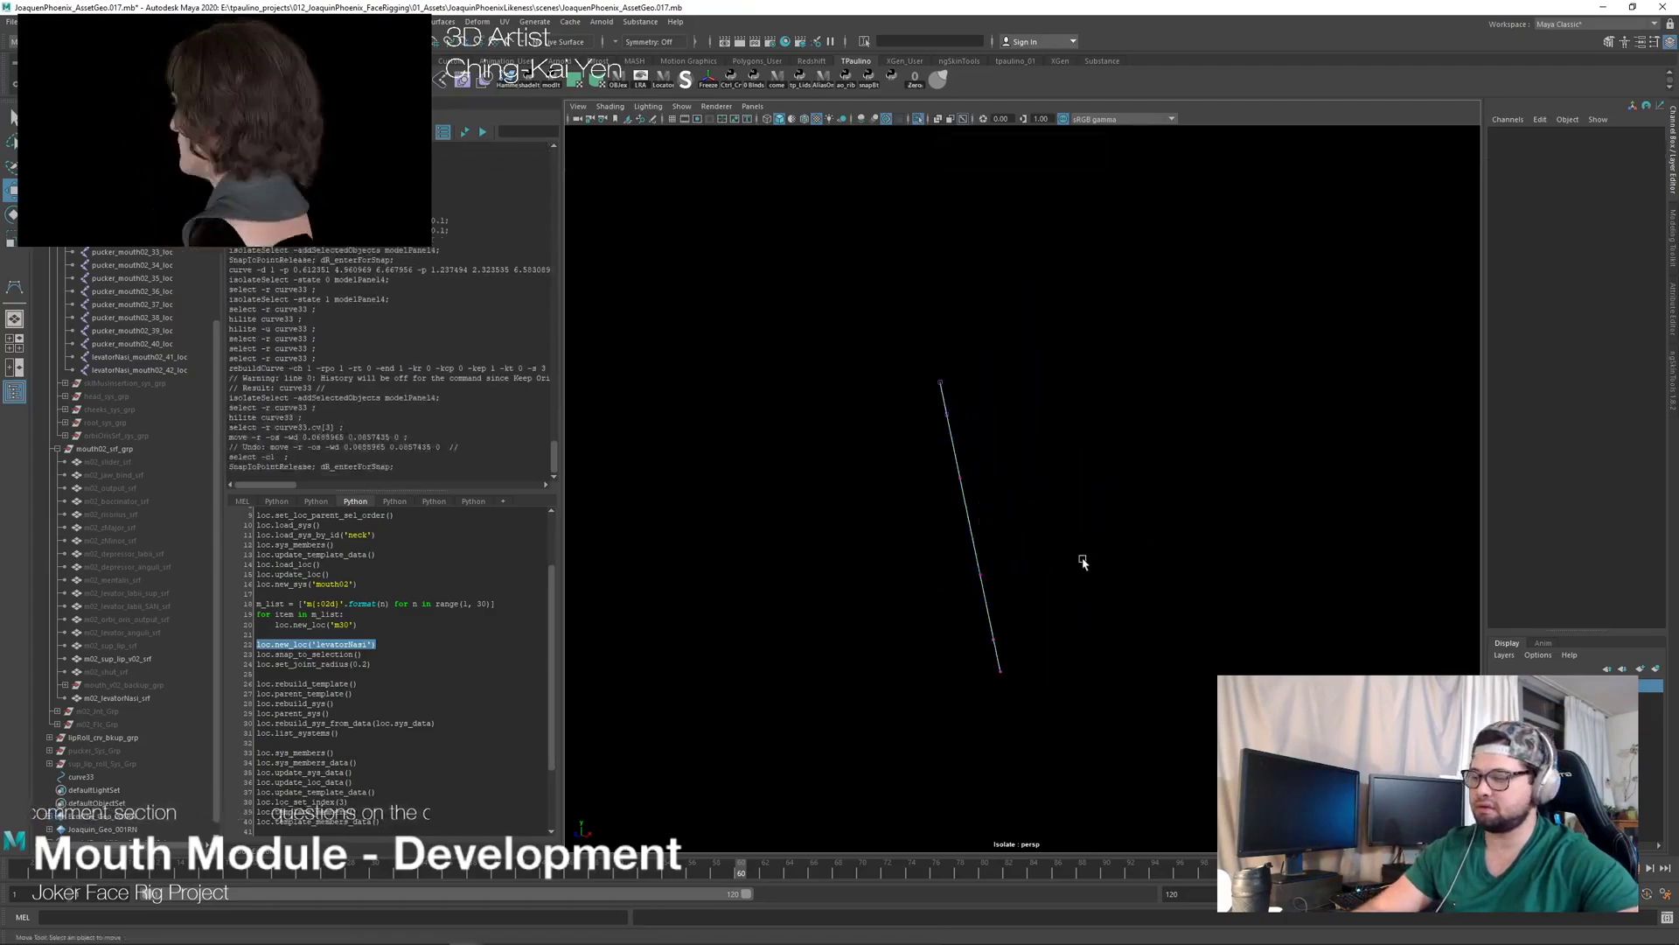
click(985, 580)
drag(985, 579, 693, 560)
key(ctrl+z)
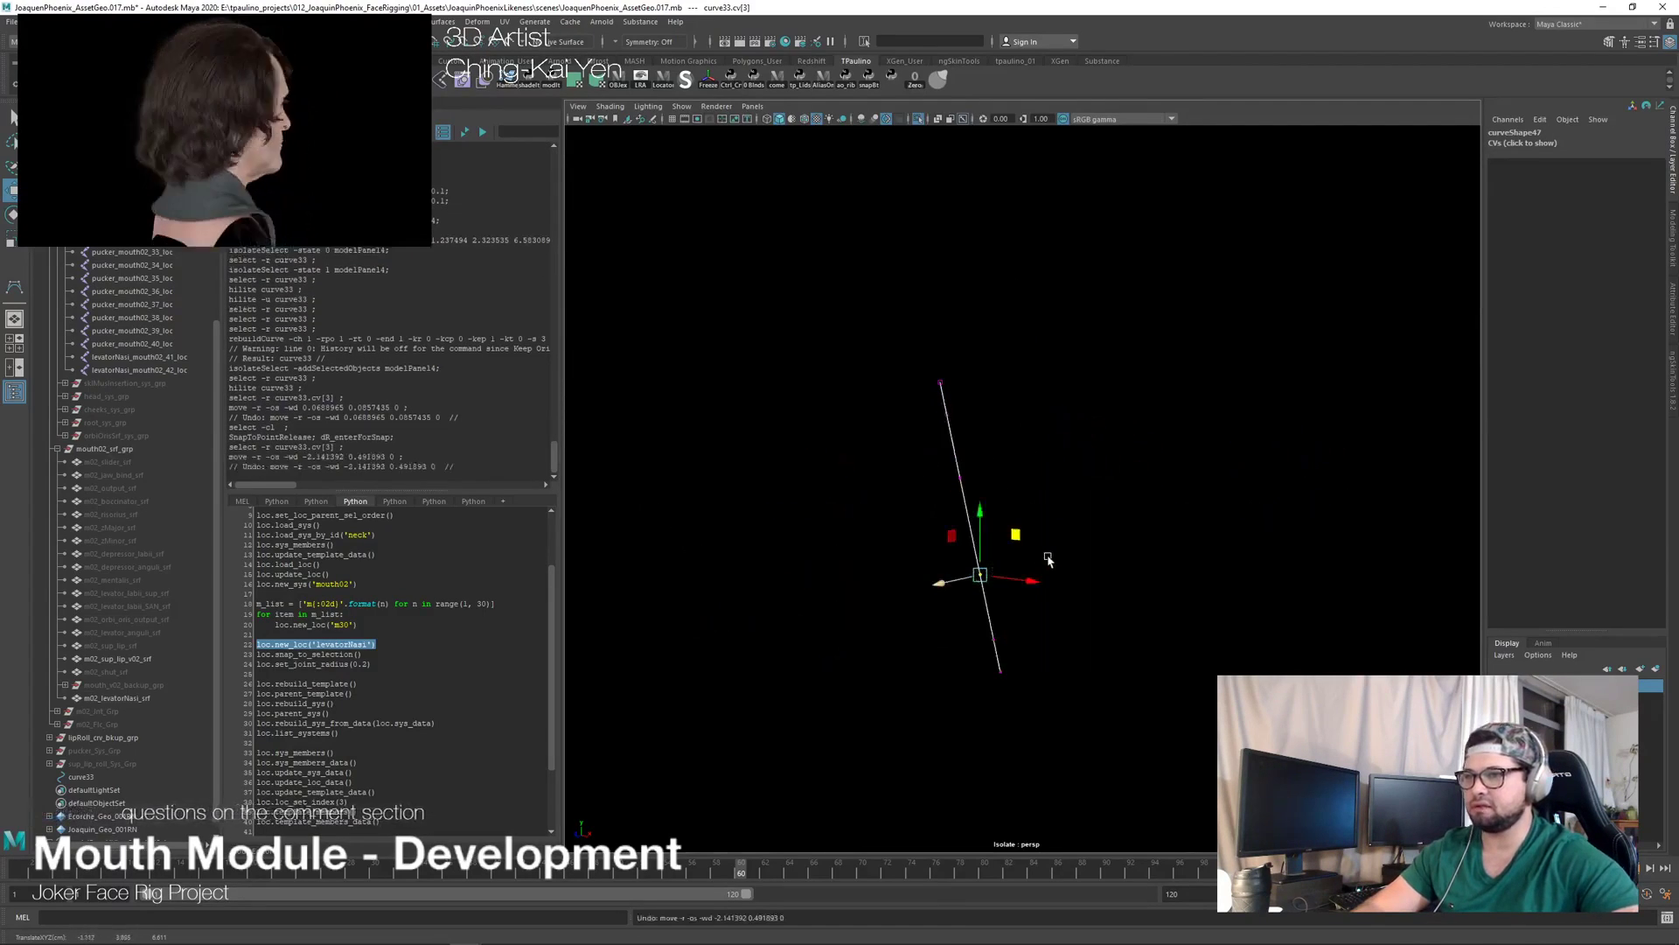
key(ctrl+z)
key(F8)
click(1025, 544)
drag(1016, 477, 726, 521)
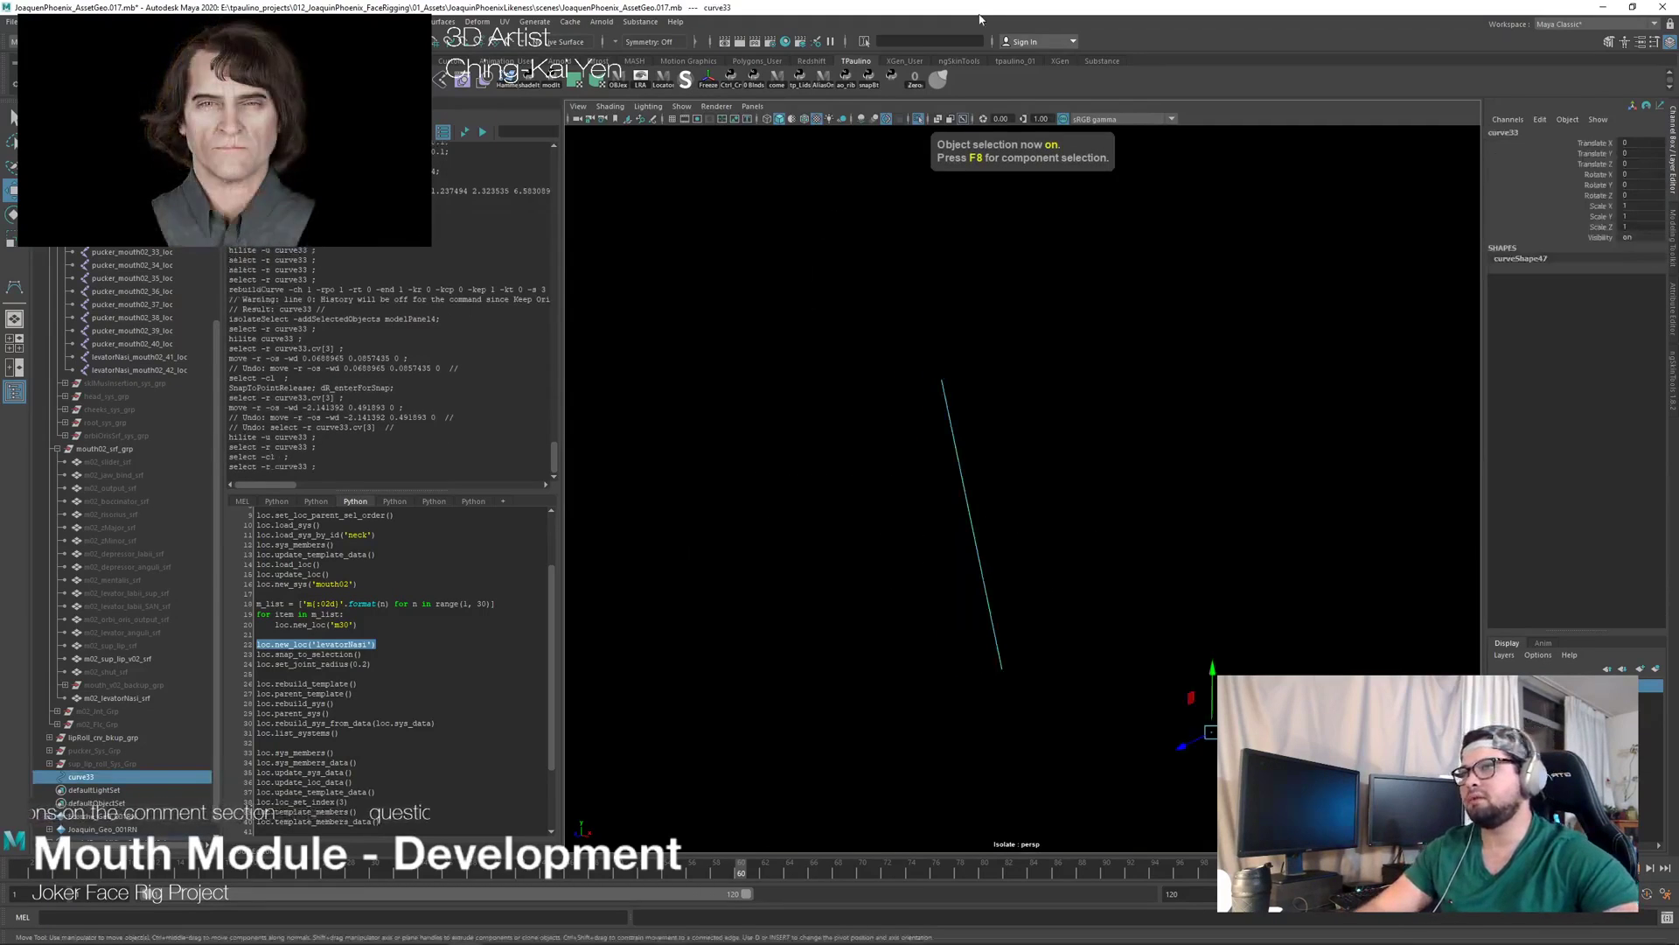
Step: Open the flexiLoft shelf button for editing and enter "flexi" as its icon label
right_click(893, 80)
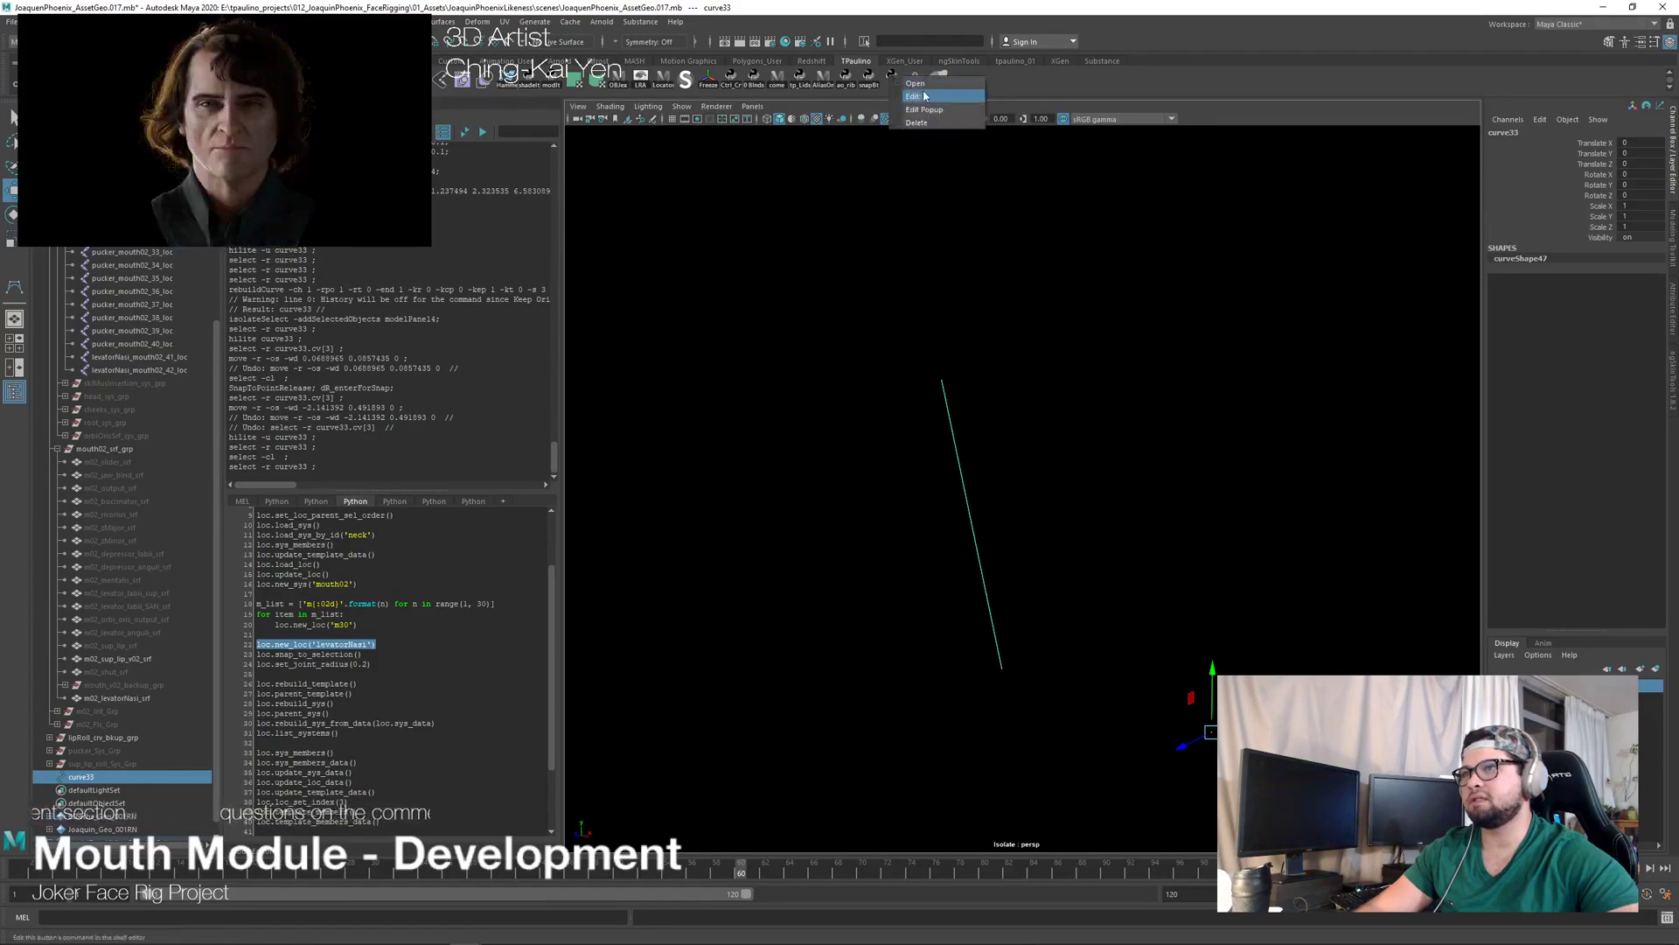
click(924, 96)
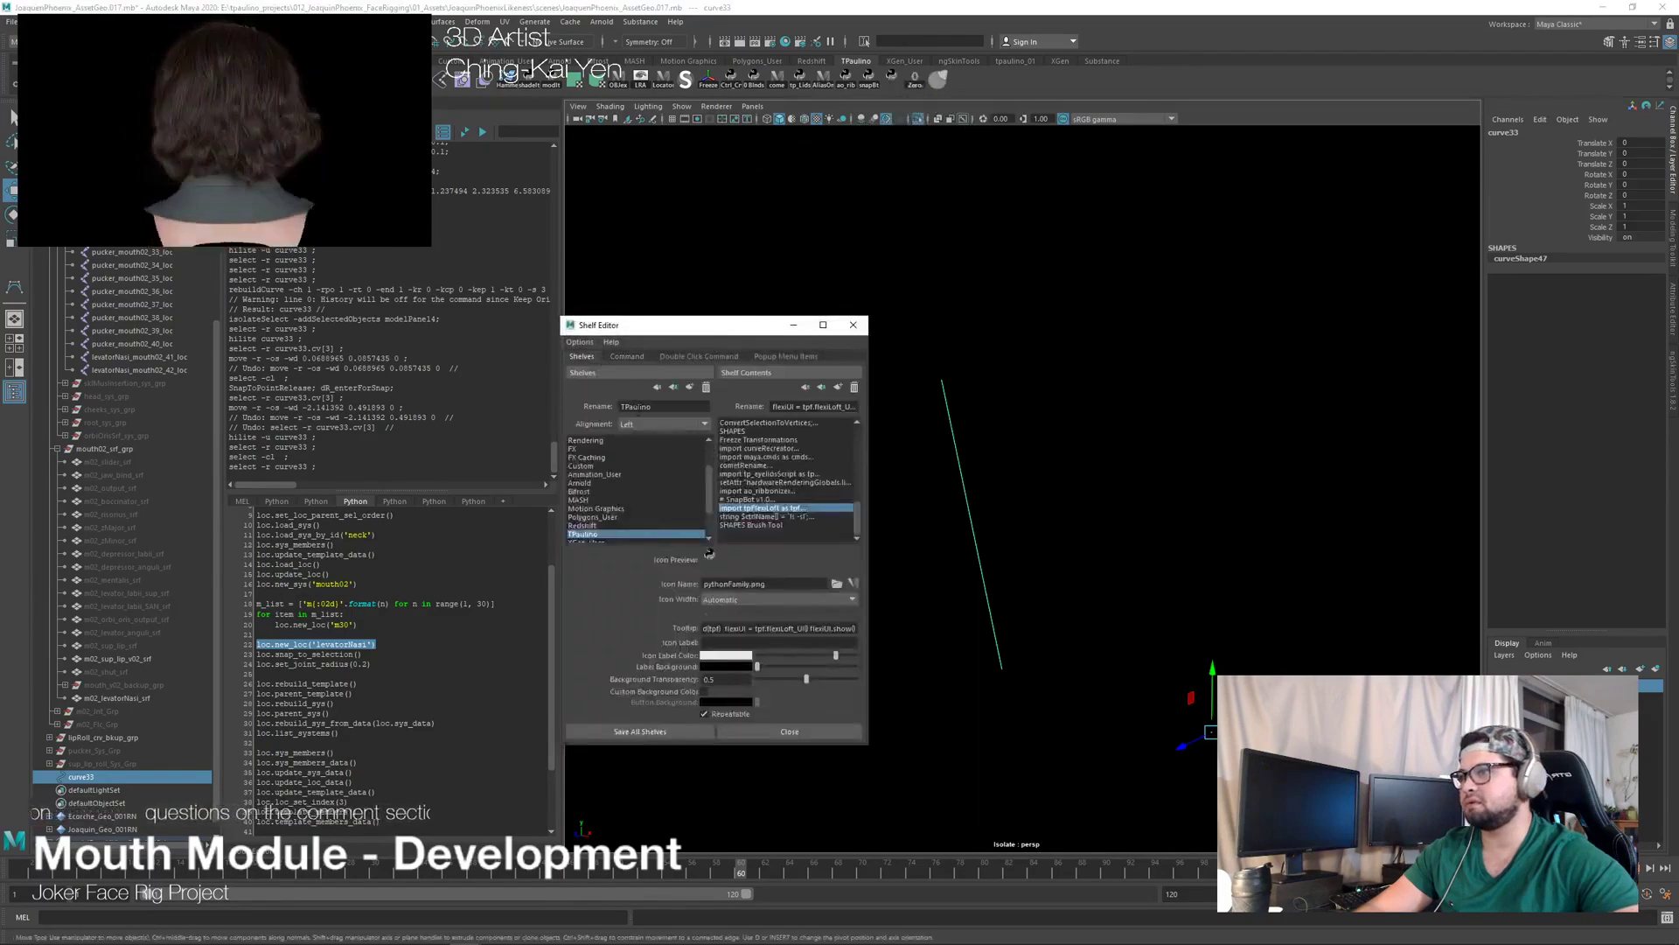
click(751, 644)
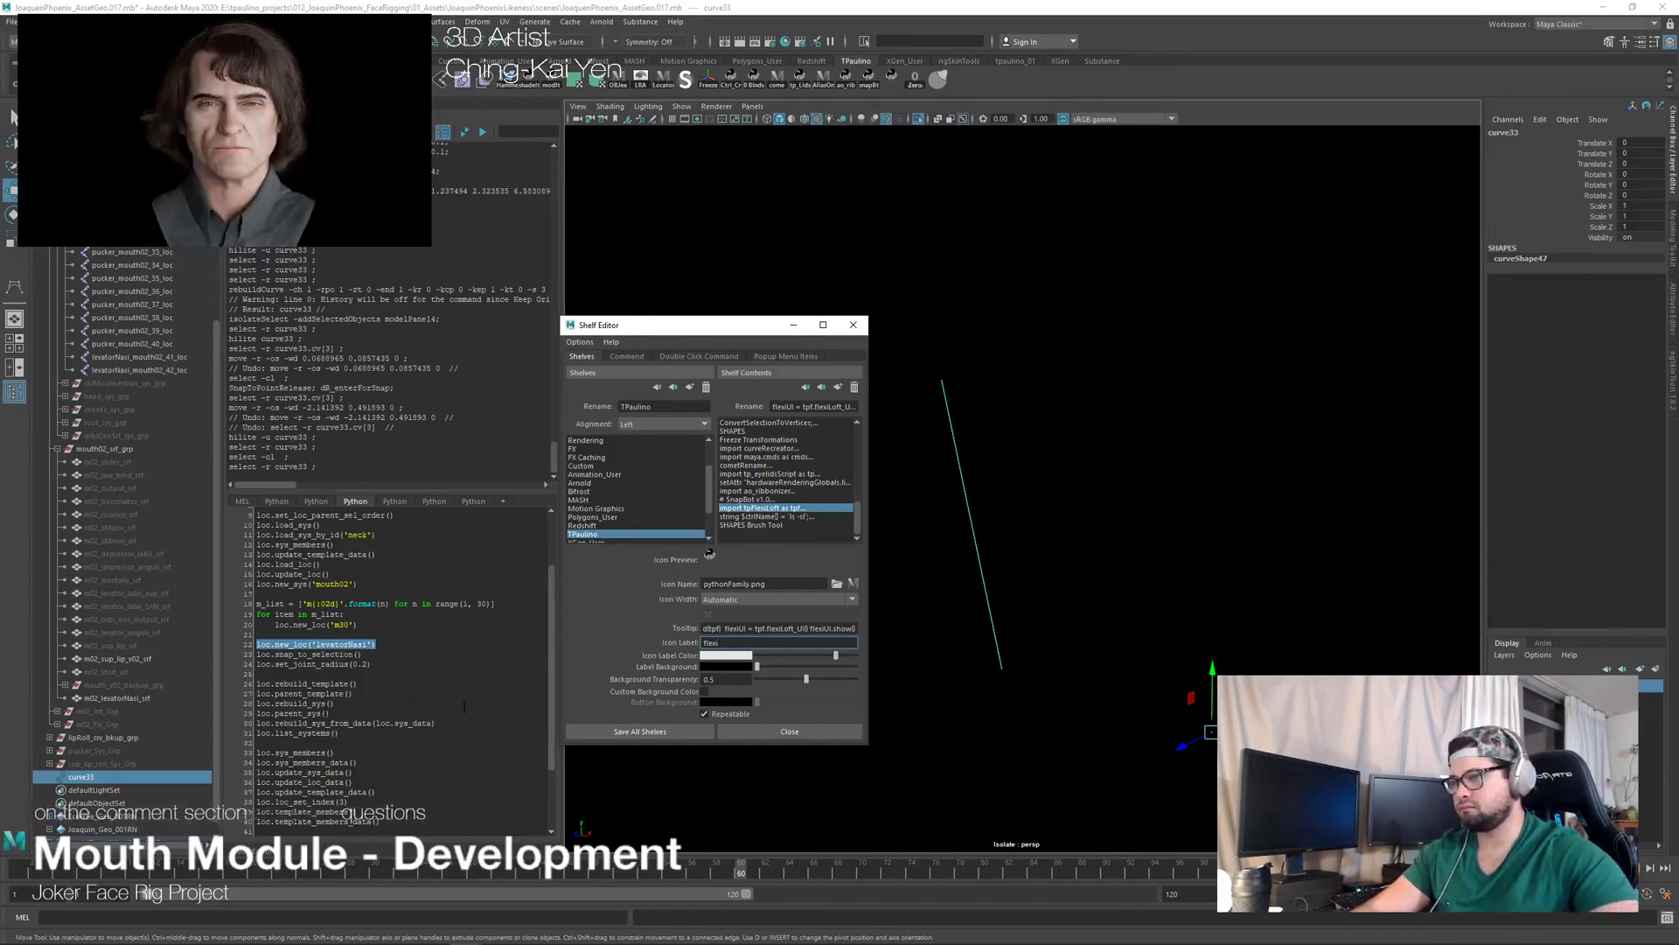
Step: Save all shelves and configure tp_flexiLoft with system name l_levatorNasi and the Loft and Strechy options disabled
click(580, 732)
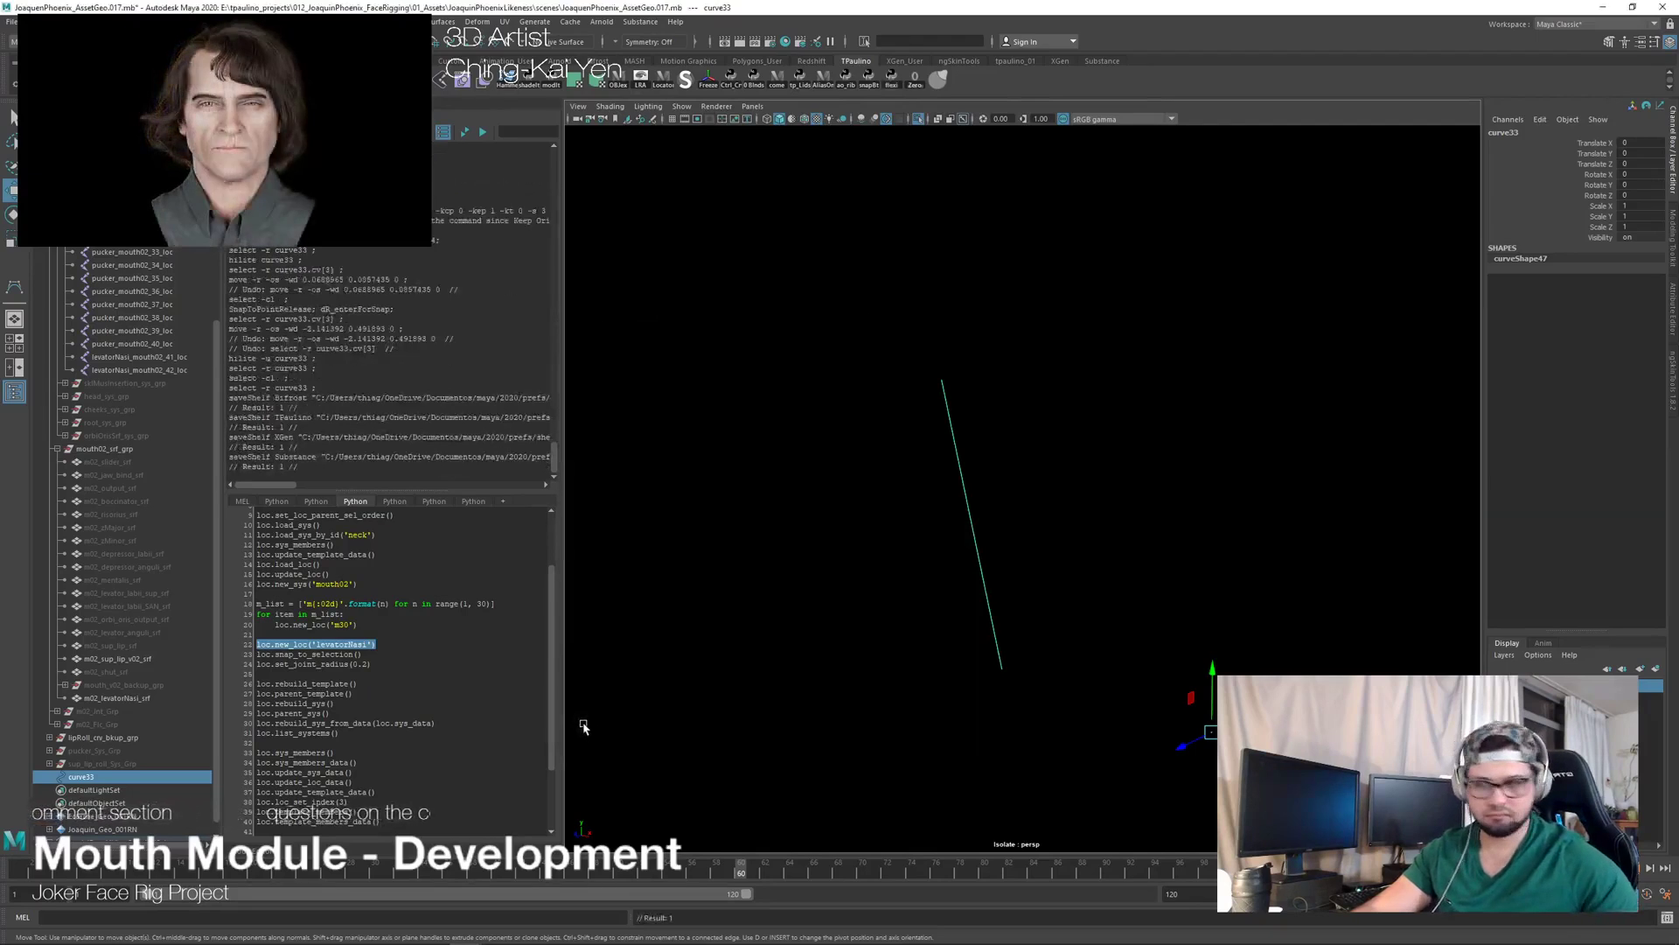
click(901, 83)
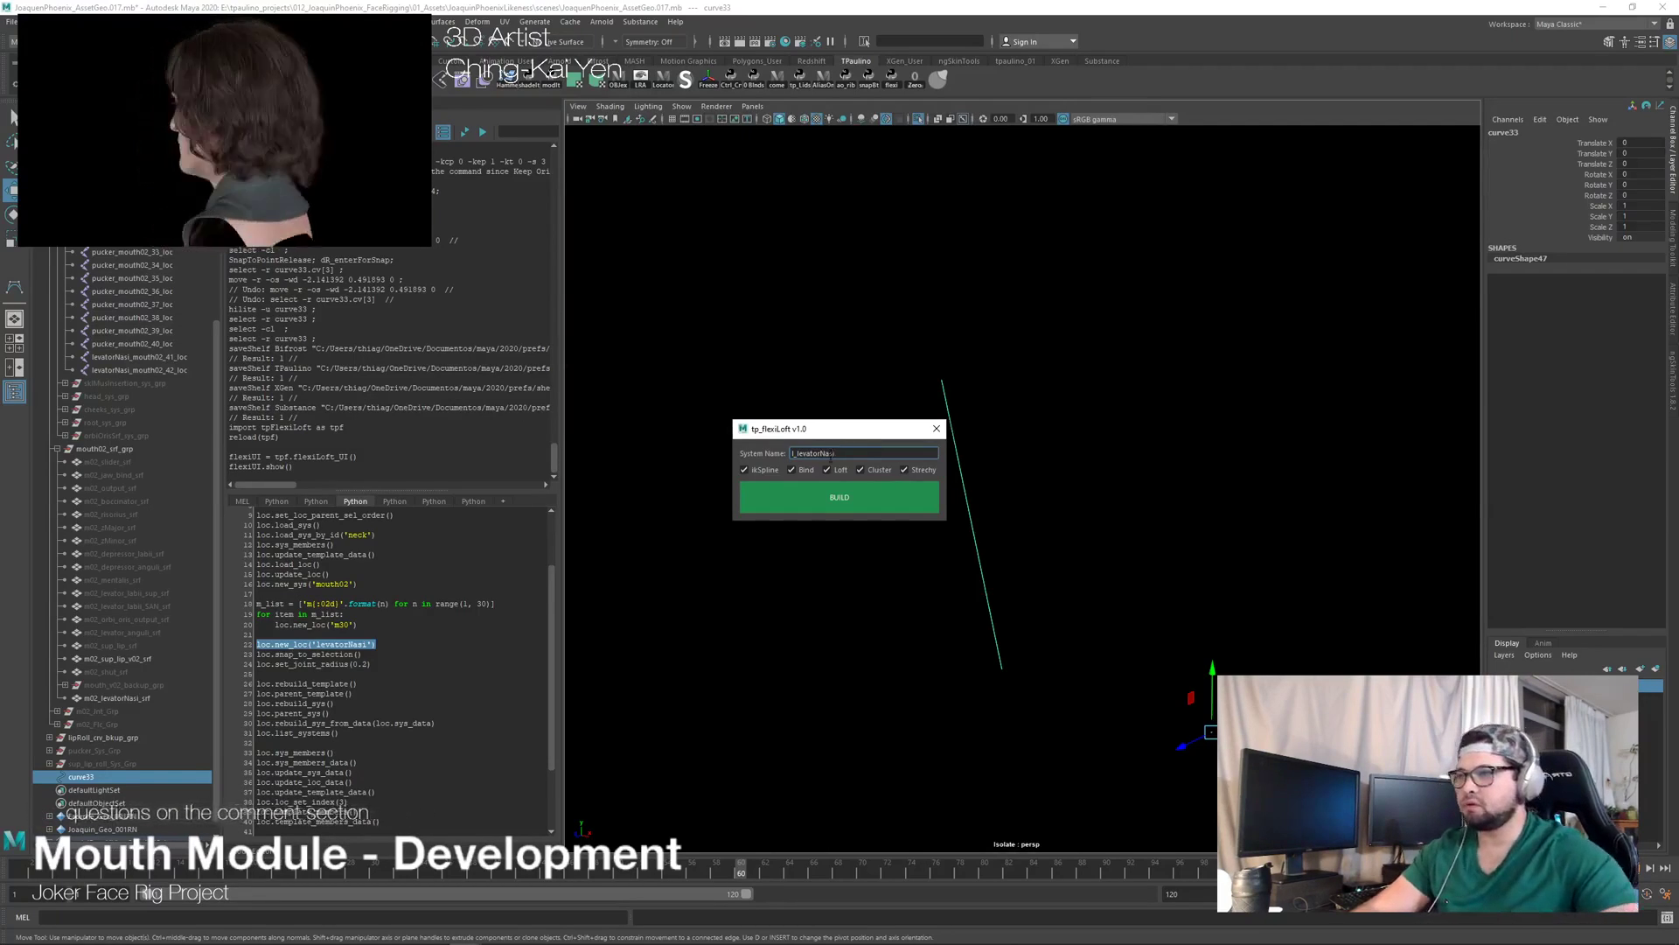
alt+middle_drag(1025, 531, 1069, 529)
alt+right_drag(1069, 529, 1096, 534)
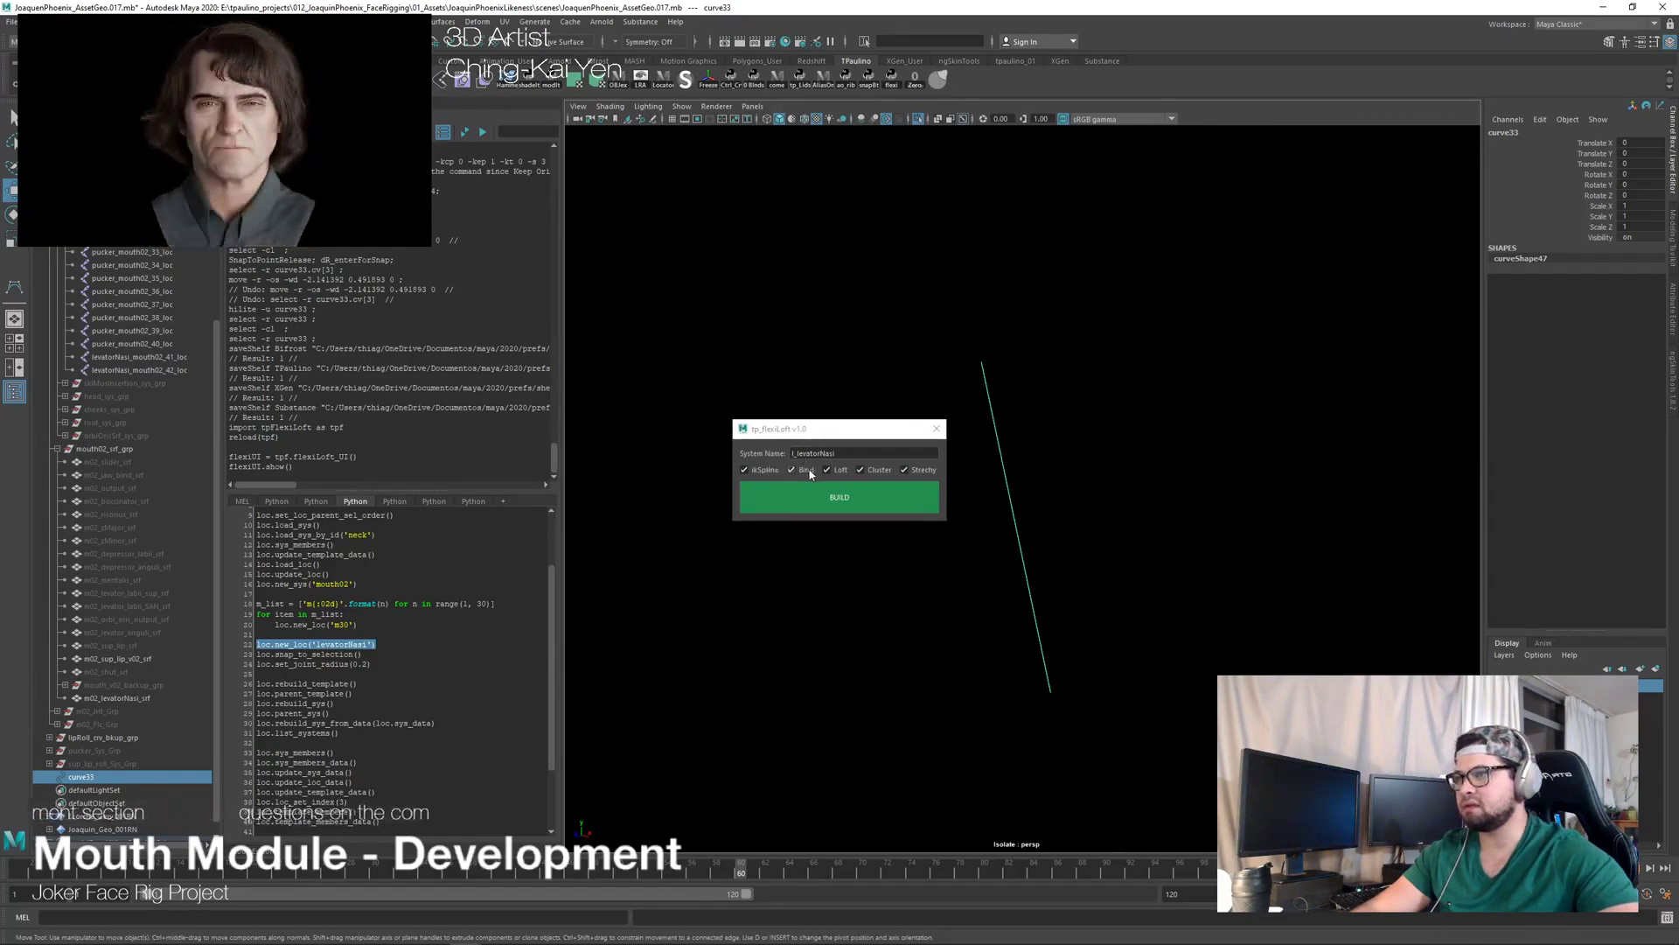
click(840, 470)
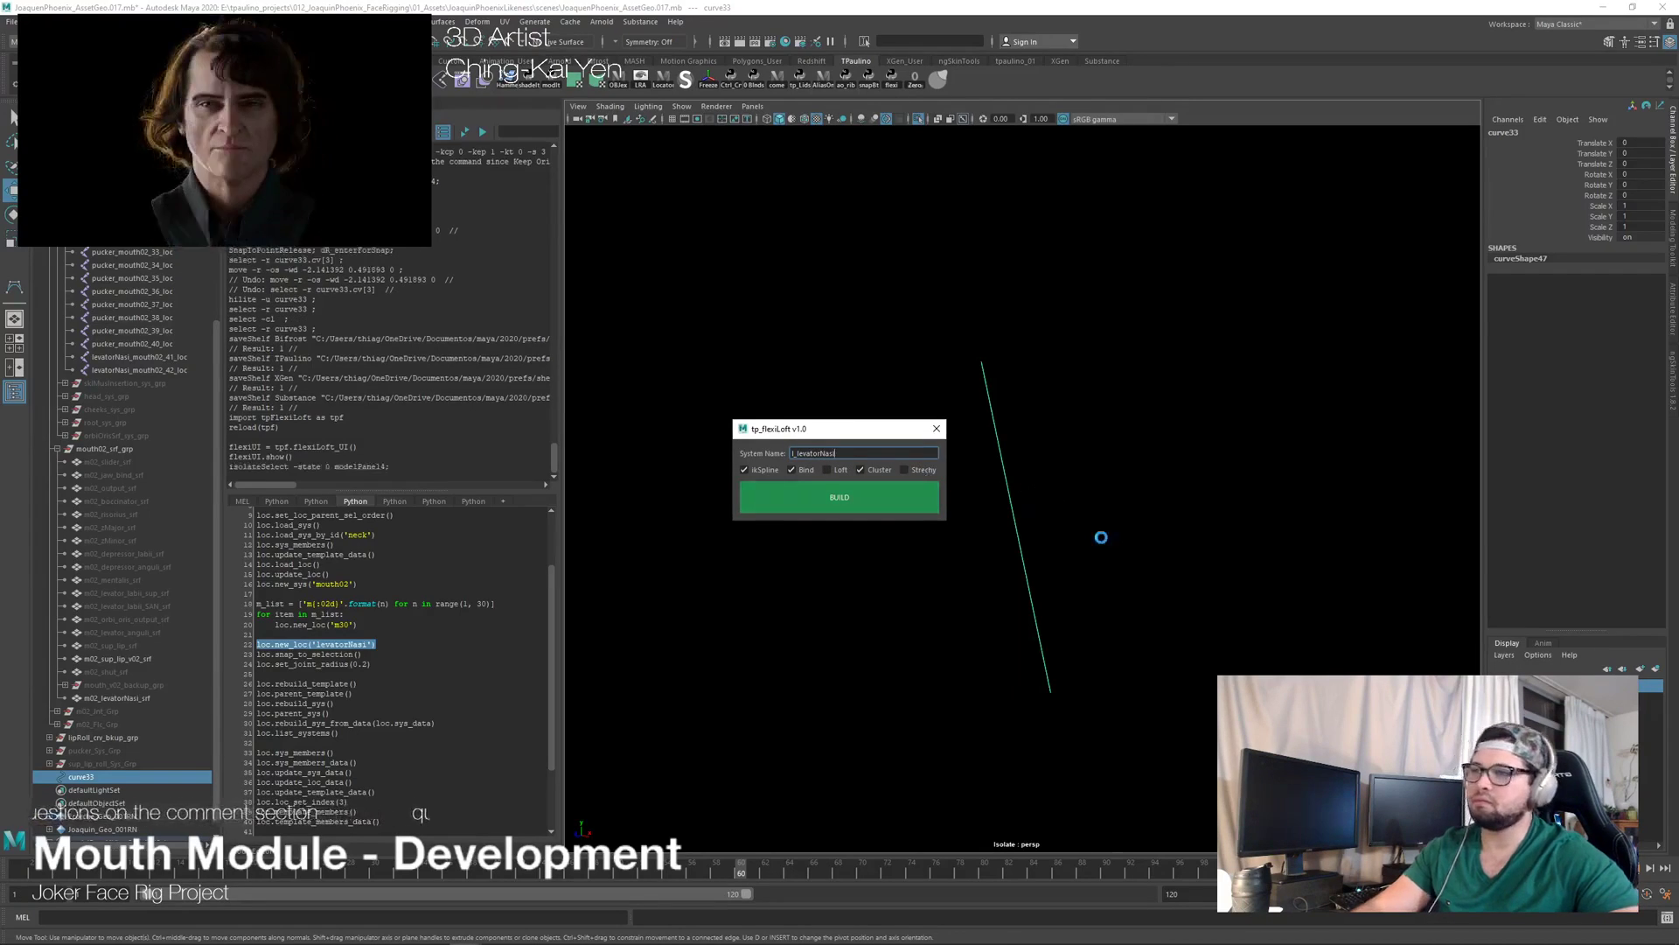
Step: Exit curve isolation, build the l_levatorNasi system from the selected curve, and close tp_flexiLoft
key(ctrl+1)
scroll(1104, 543, down, 3)
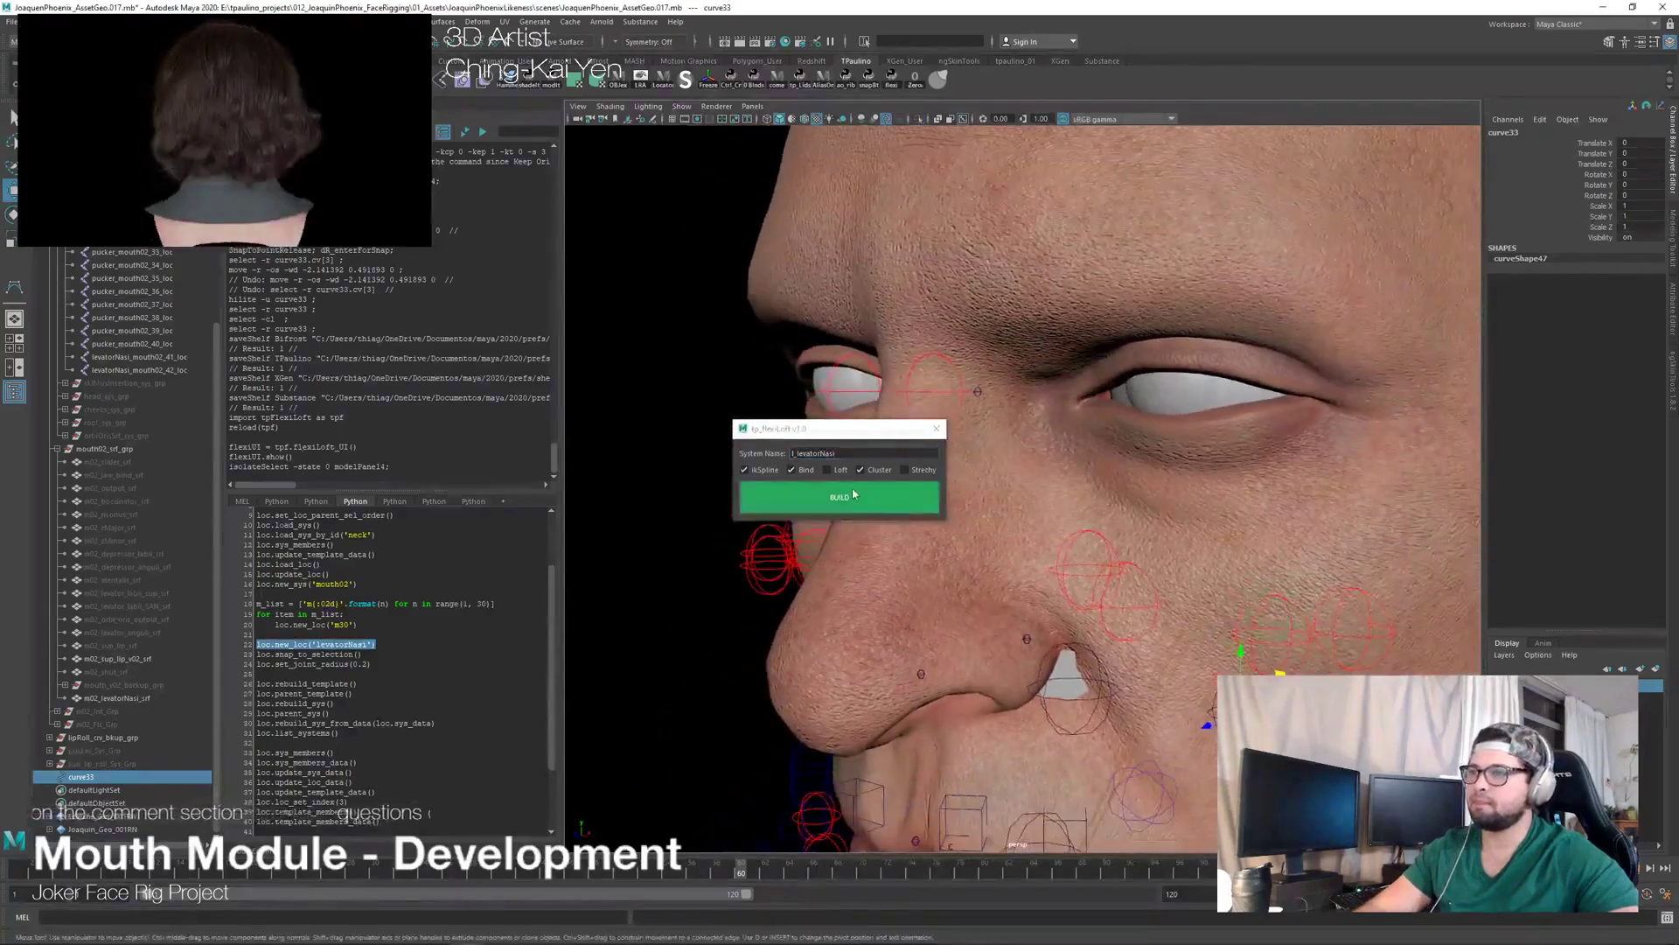
click(839, 497)
alt+drag(1134, 553, 1181, 533)
click(937, 429)
alt+drag(849, 568, 998, 569)
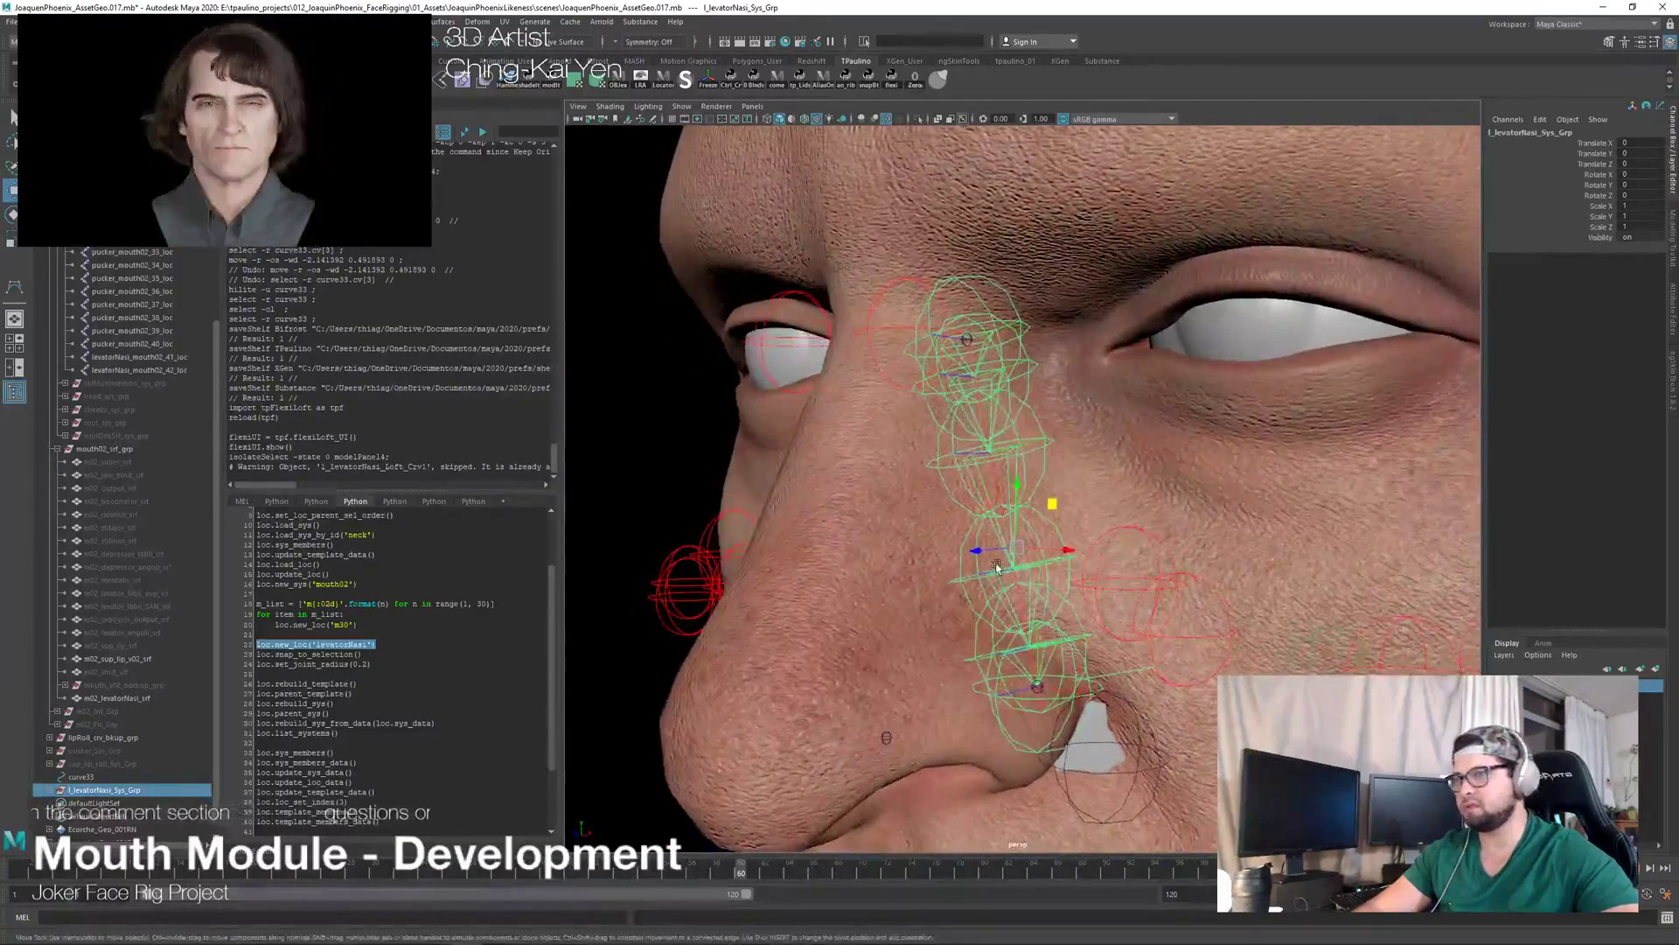
Step: Set the radius of all joints in the l_levatorNasi joint chain to 0.1 and collapse their group
click(59, 789)
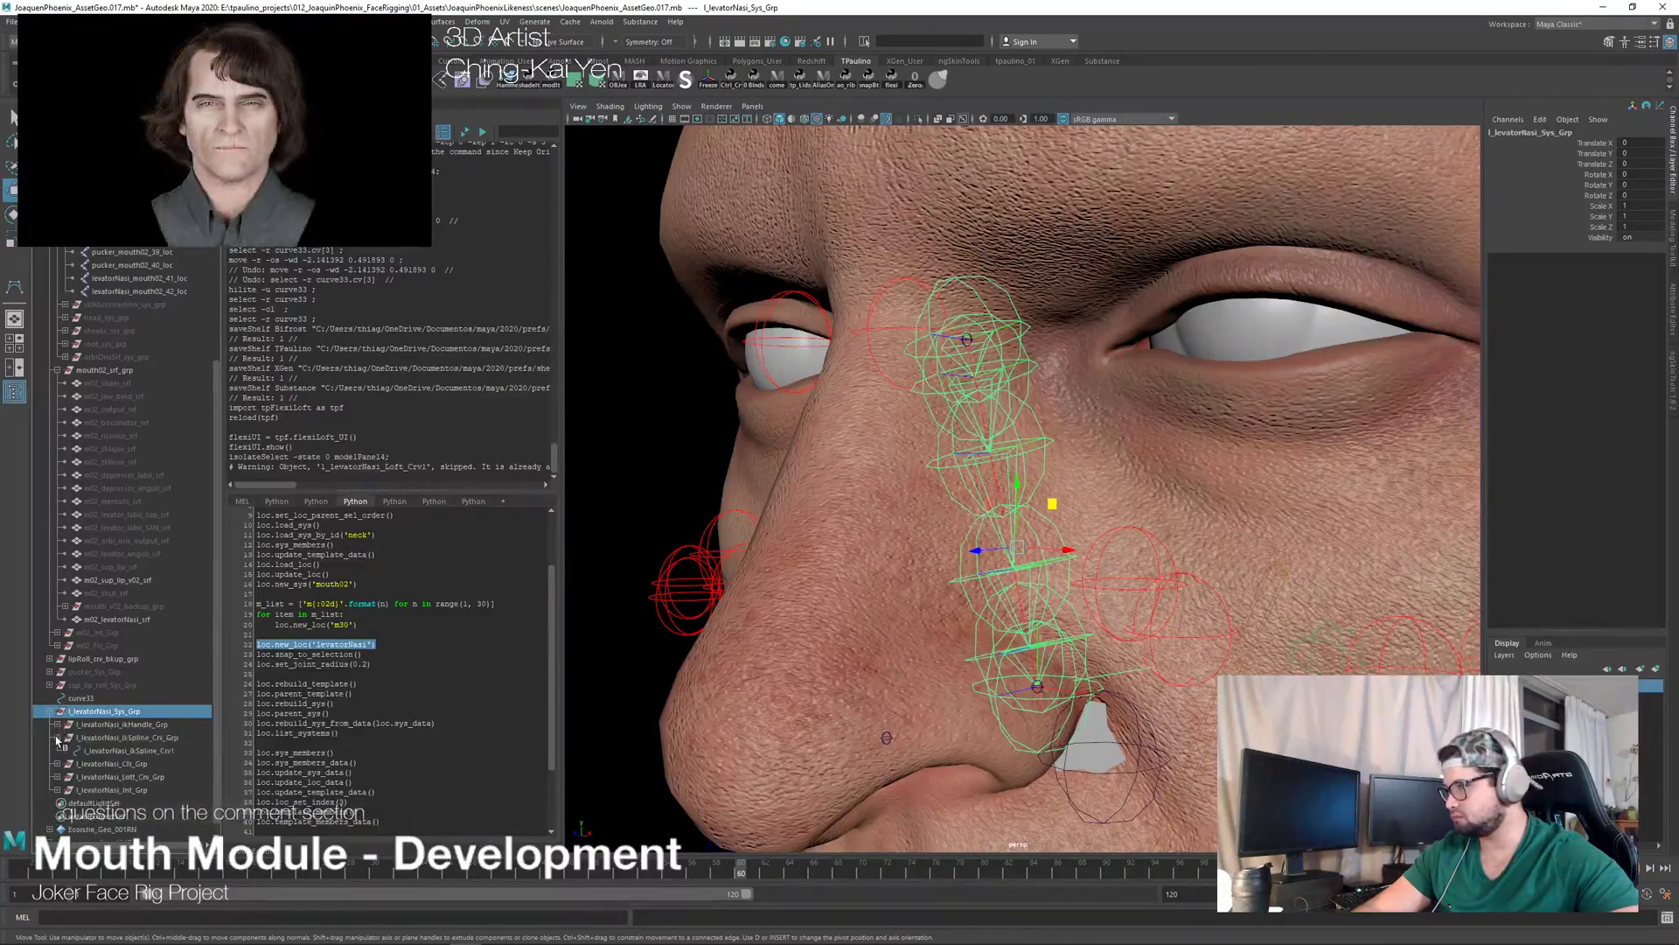
click(57, 739)
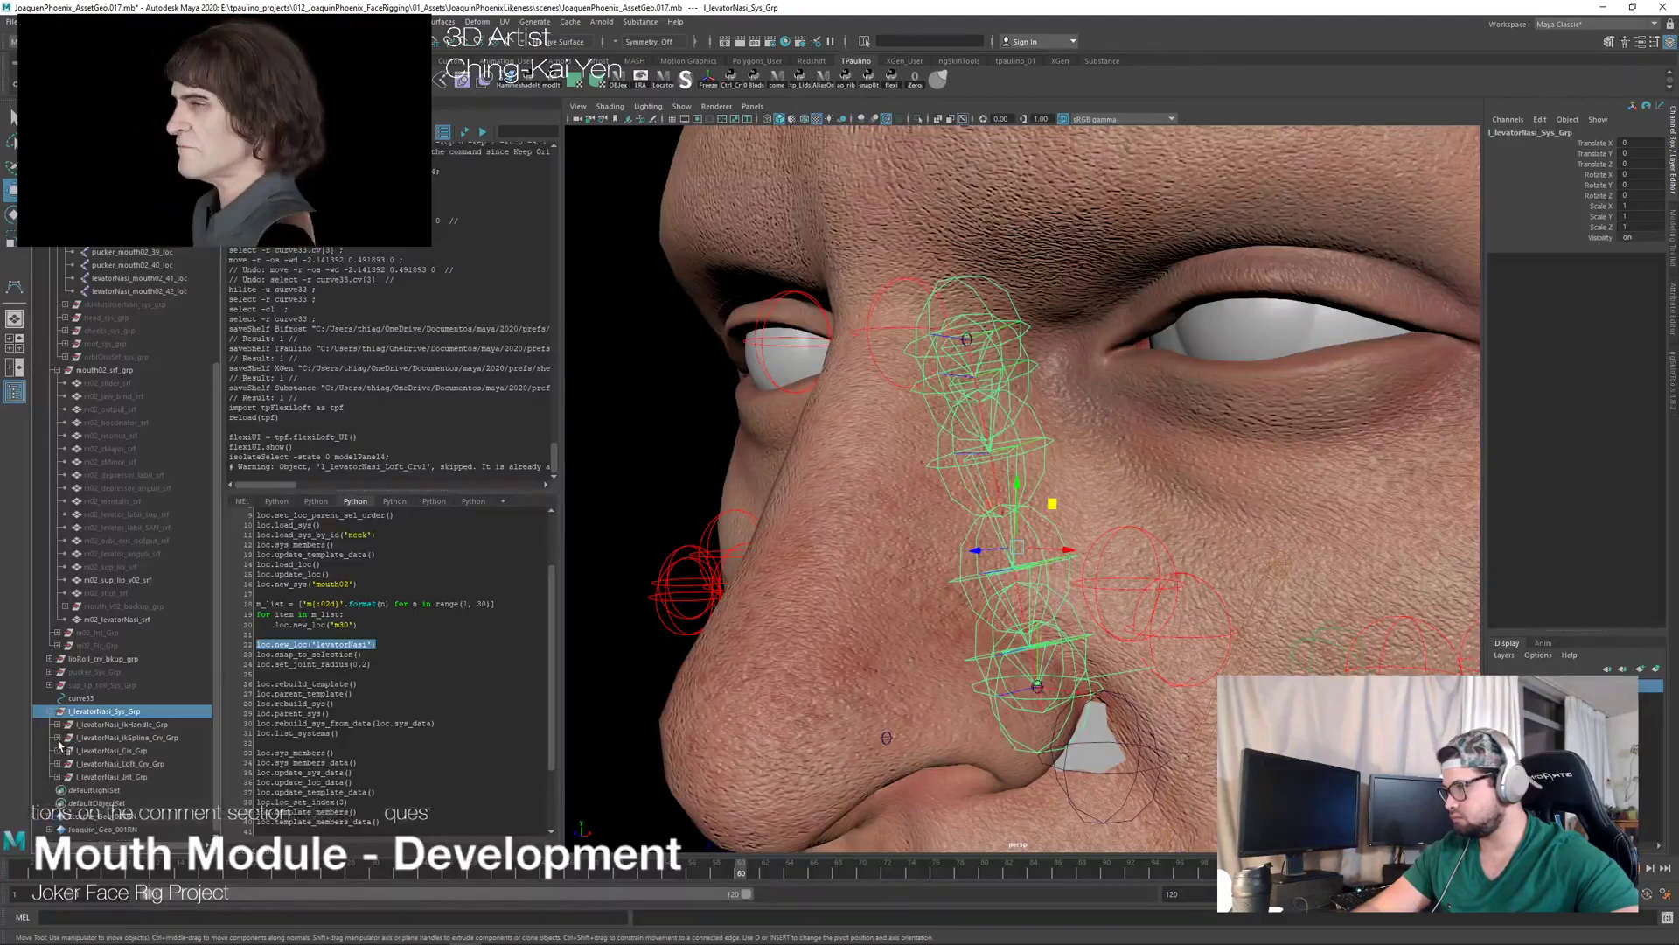
click(58, 778)
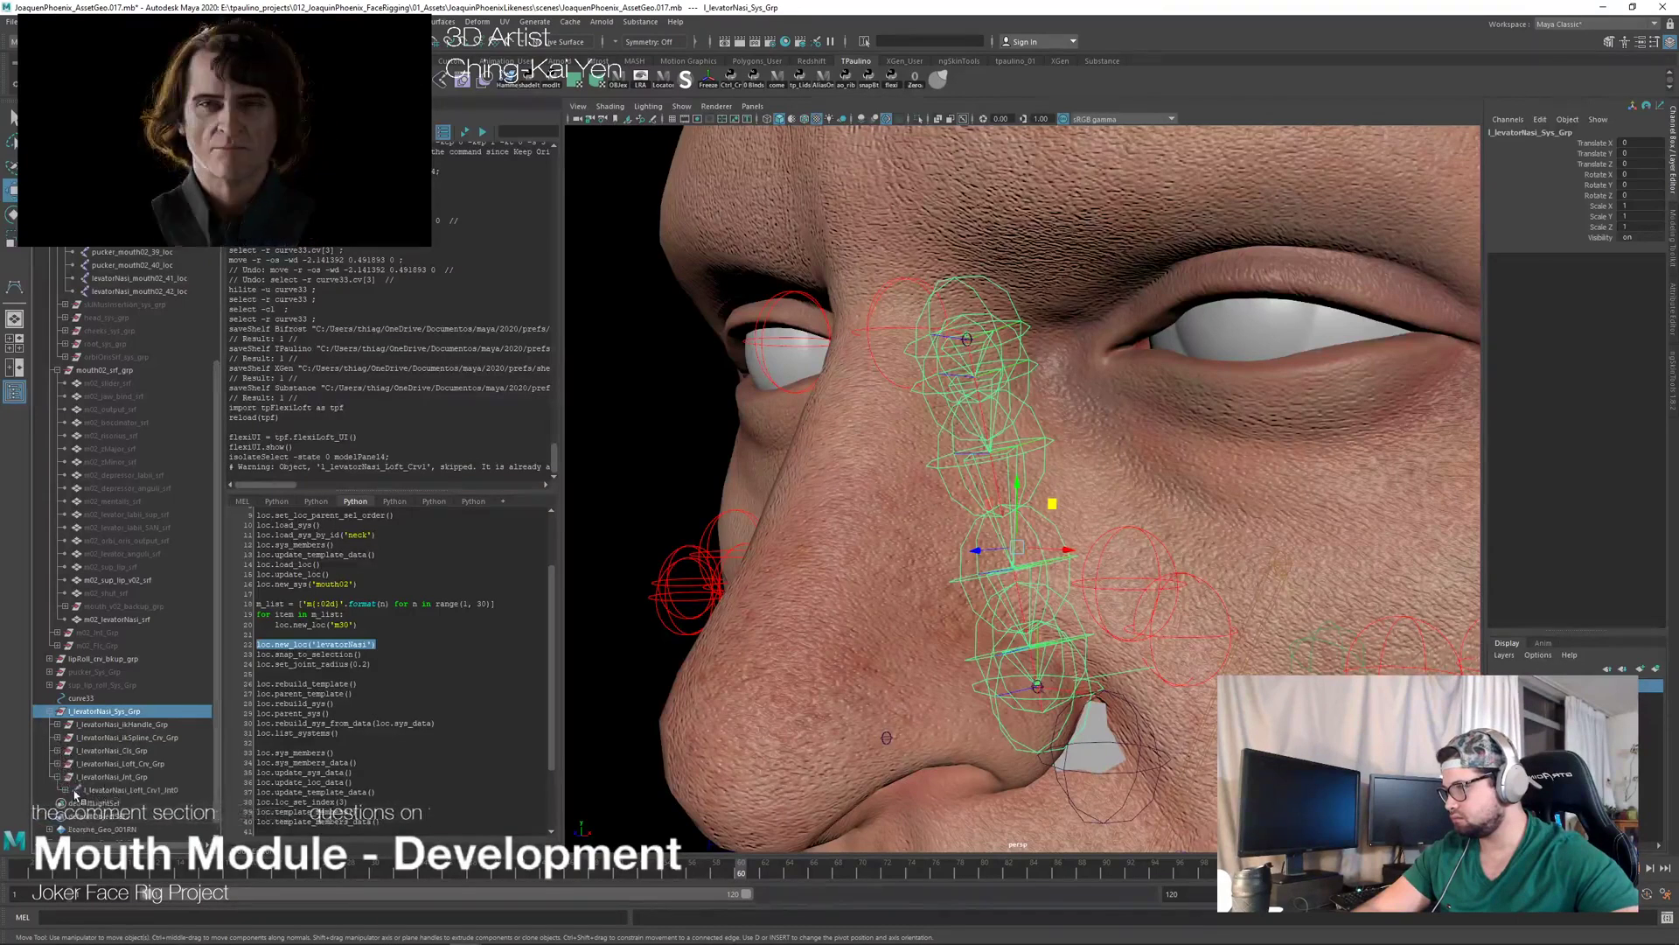
scroll(64, 794, down, 2)
drag(131, 698, 181, 766)
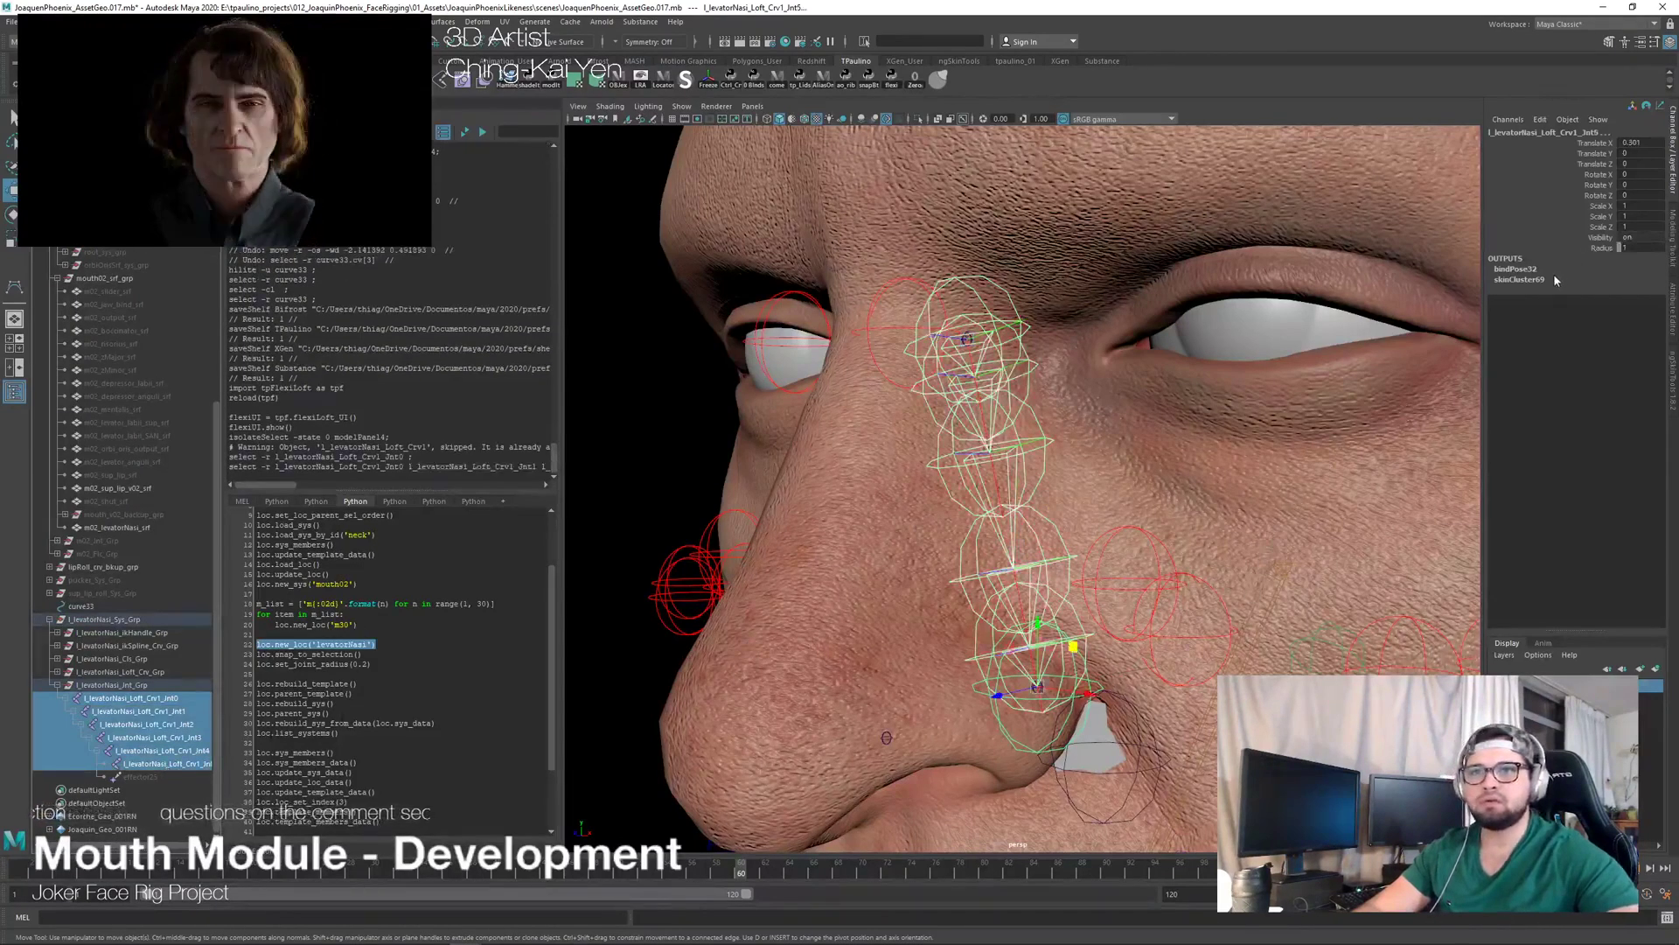
click(1632, 247)
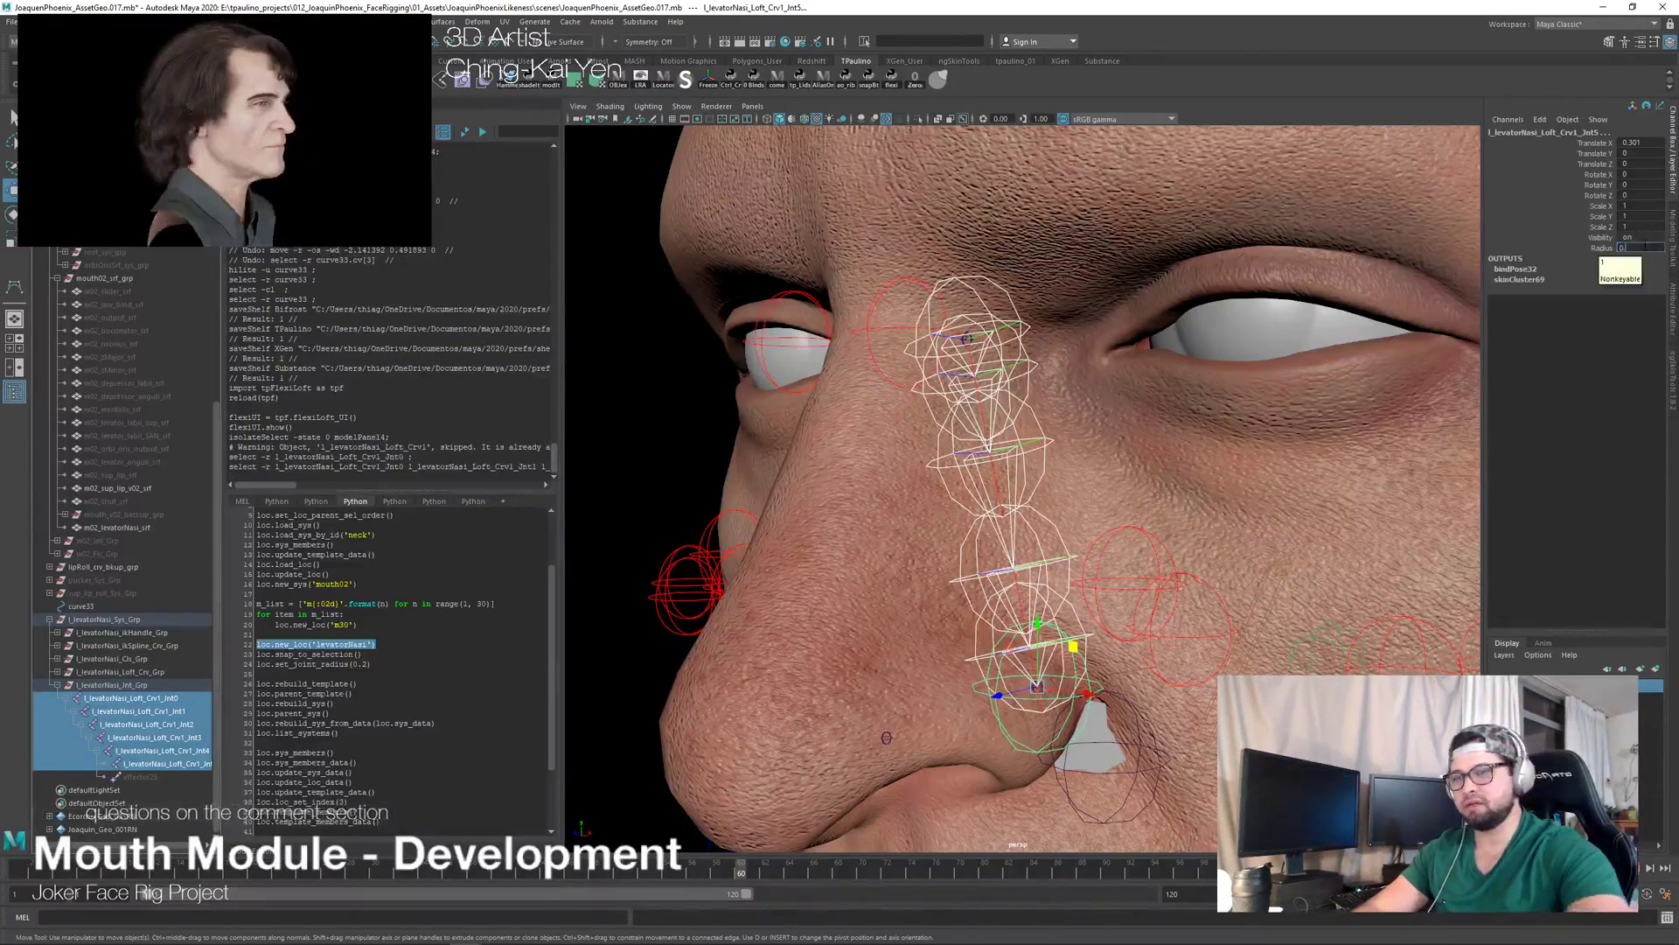
text(0.1)
key(Return)
alt+drag(1116, 554, 1019, 558)
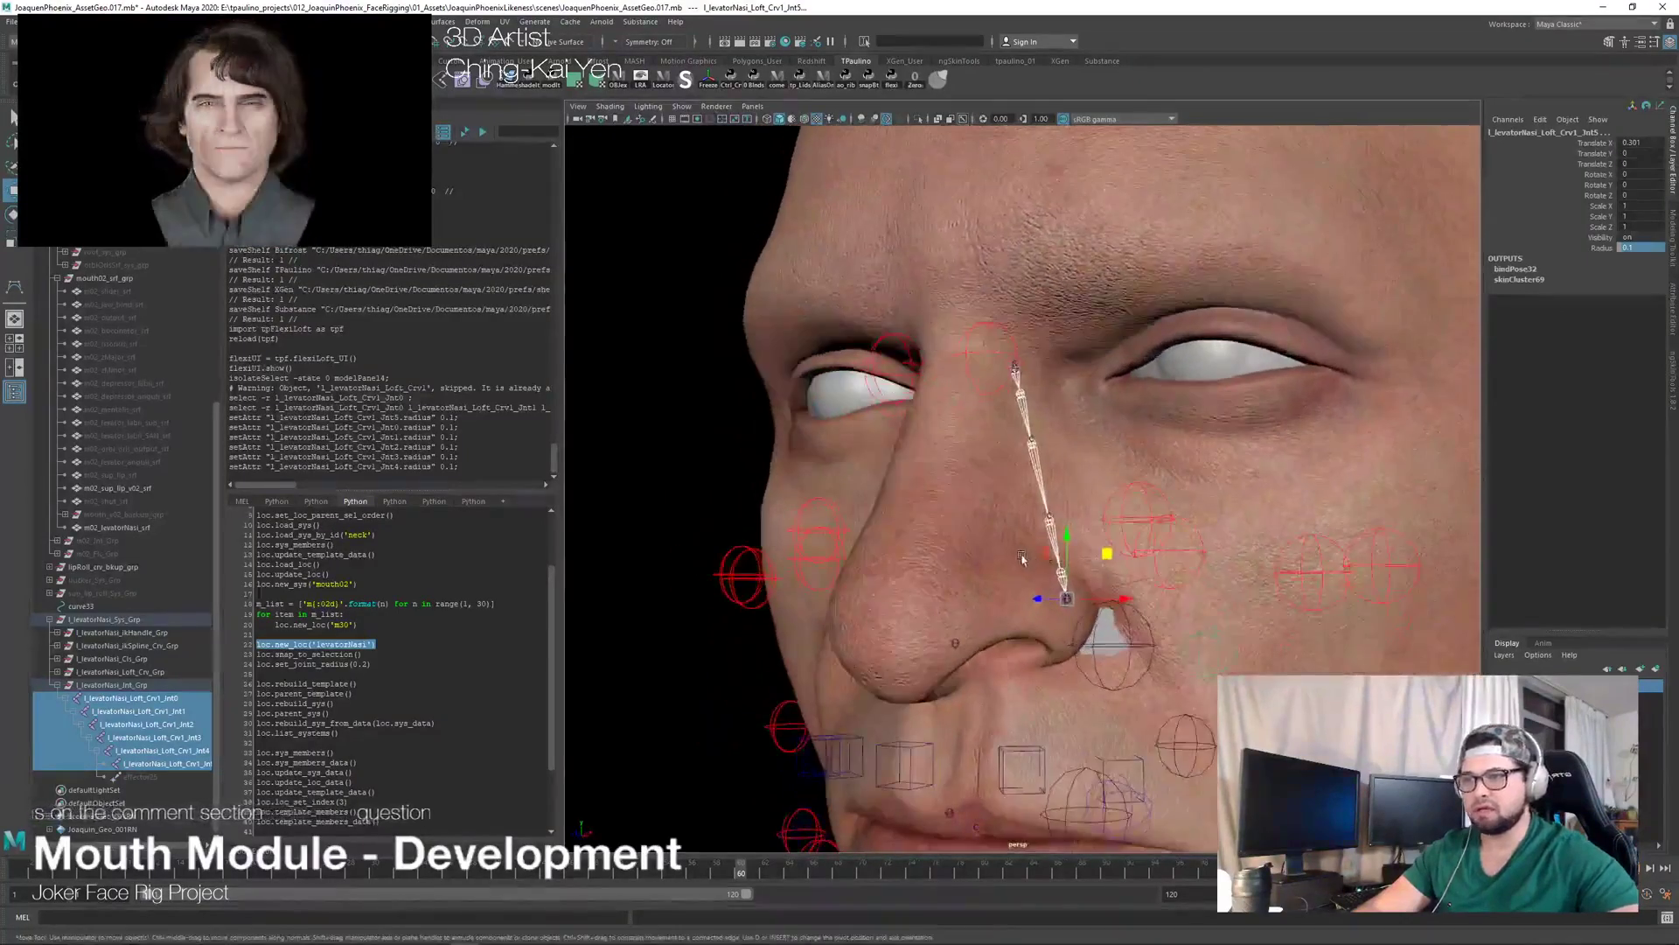
alt+drag(1047, 420, 993, 425)
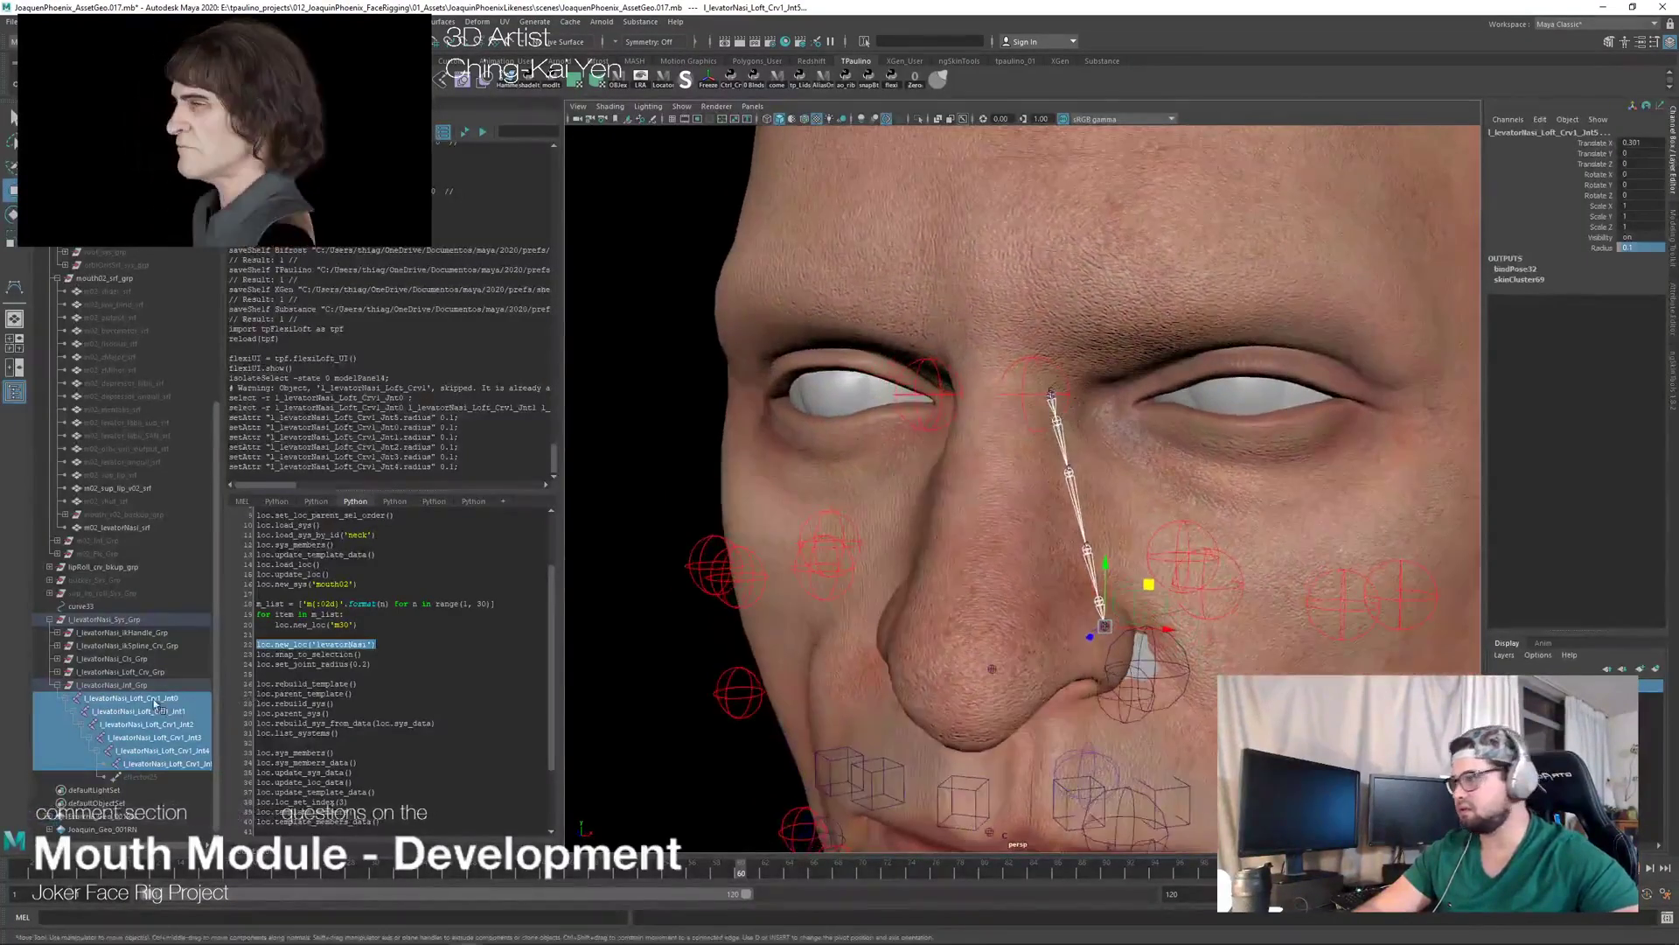
click(53, 687)
click(57, 684)
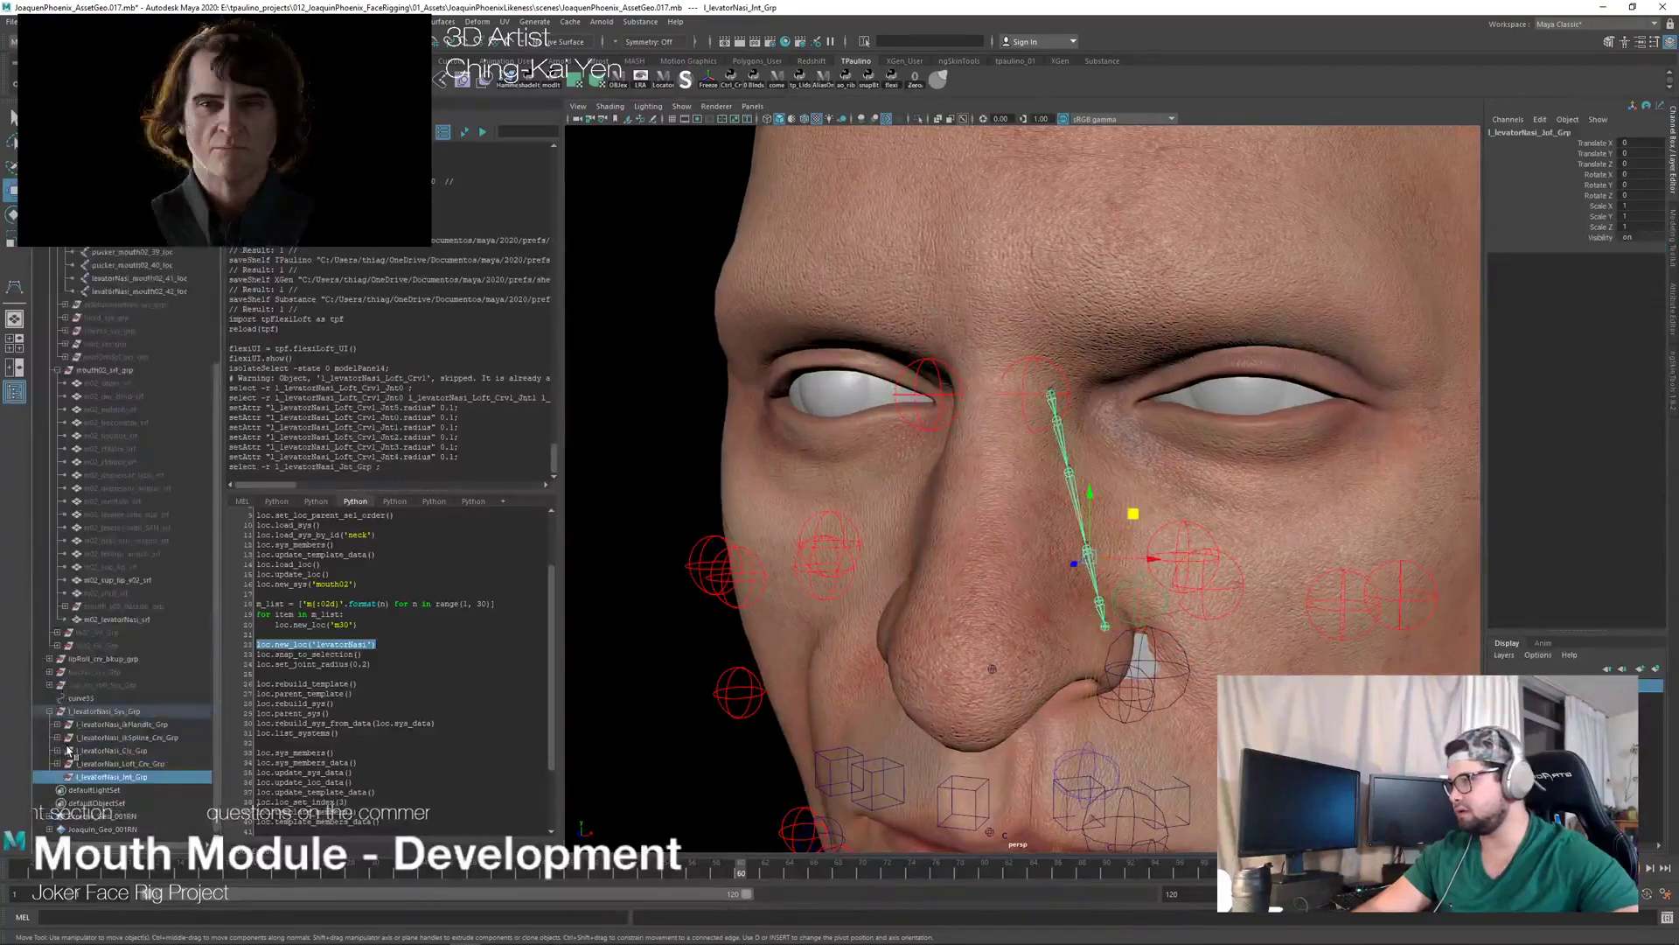
Step: Try moving the top l_levatorNasi cluster handle at the nose bridge, and undo the move
alt+drag(1225, 625, 1163, 612)
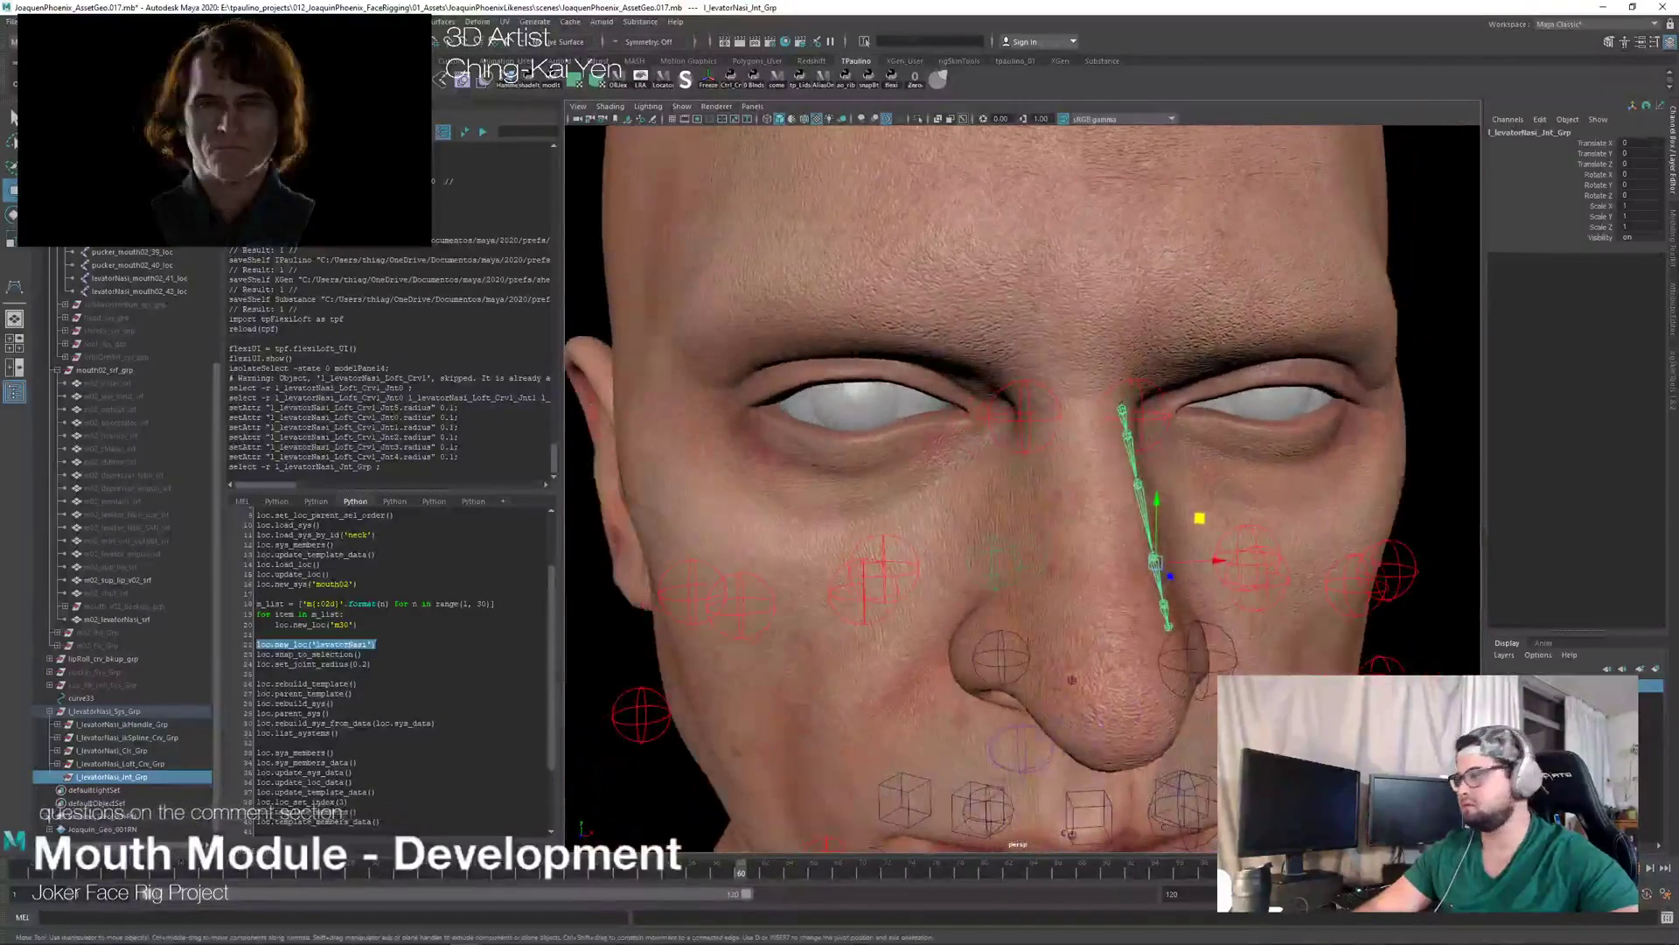
click(58, 750)
click(124, 763)
alt+drag(1128, 577, 1008, 583)
drag(1029, 394, 1091, 288)
drag(1081, 371, 1076, 365)
key(ctrl+z)
alt+drag(982, 525, 1170, 522)
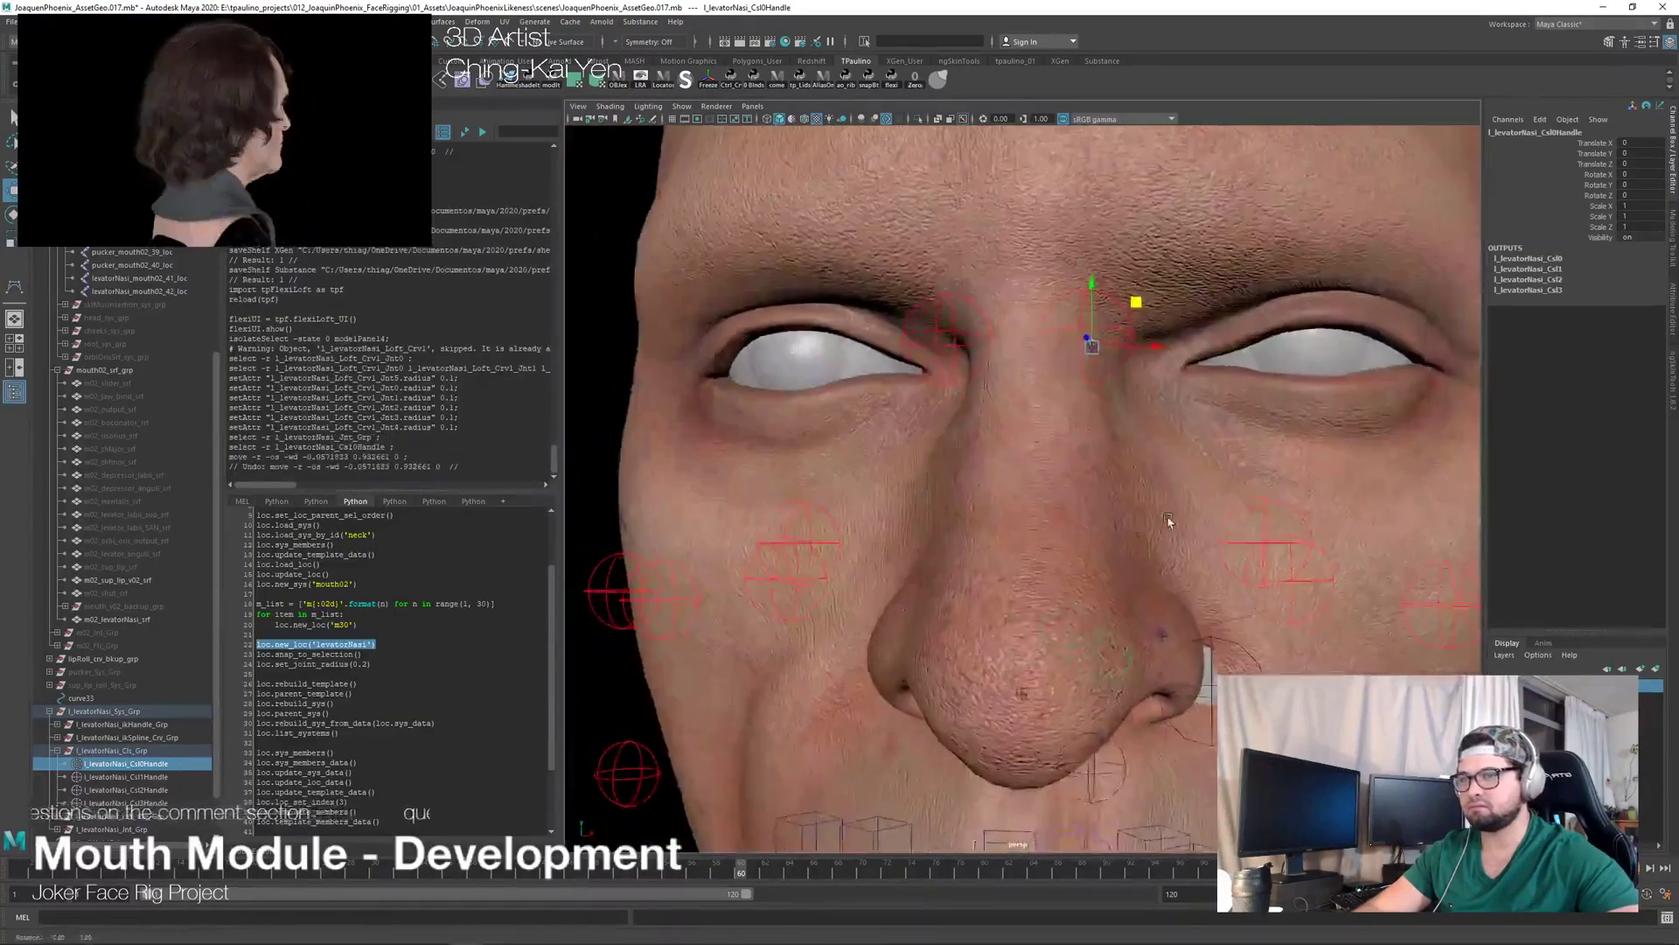
Step: Duplicate curve33 and reorder the original in the outliner to sit directly above its copy
scroll(1169, 522, down, 3)
click(1076, 643)
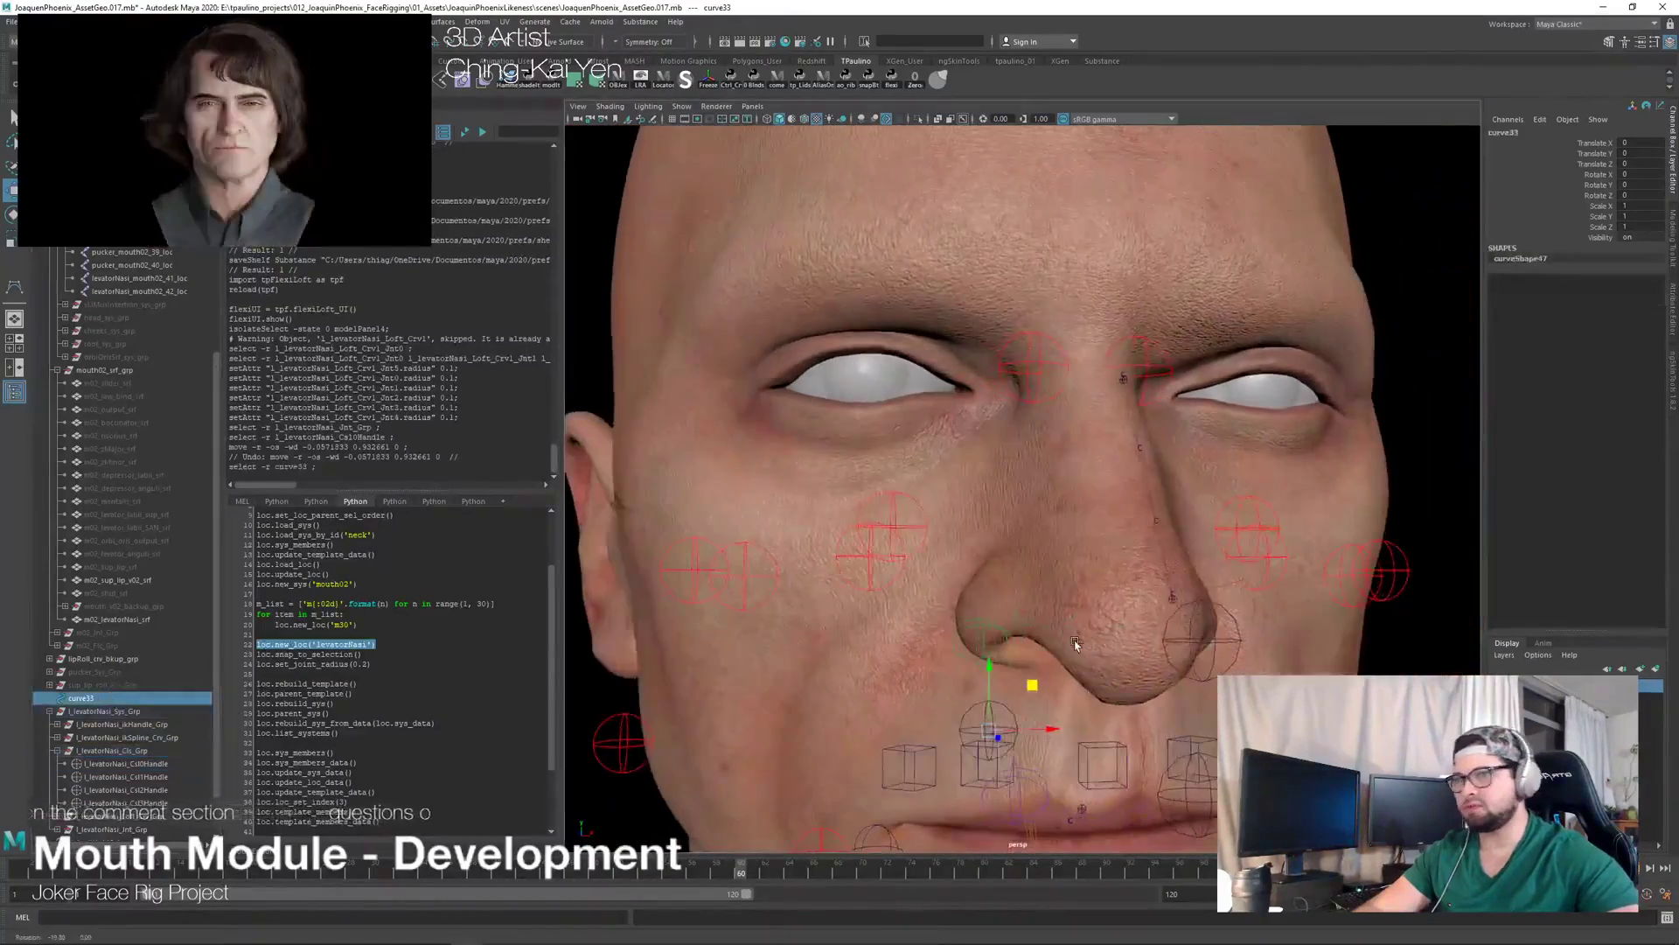
key(ctrl+d)
click(136, 687)
scroll(137, 694, down, 2)
click(98, 632)
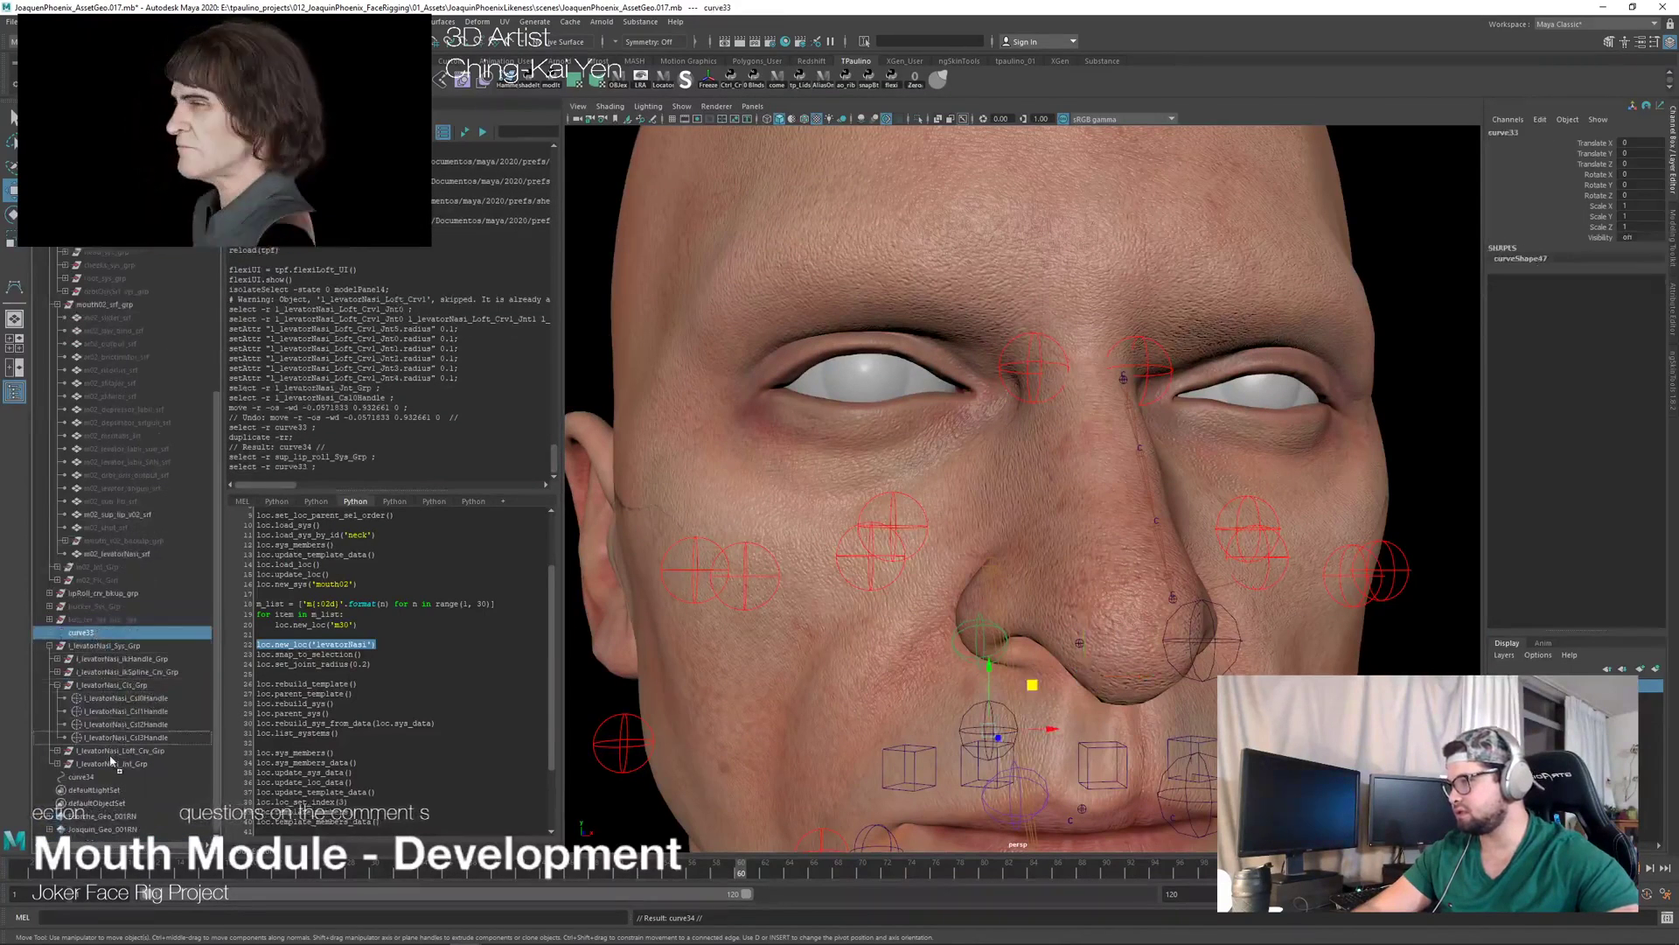
middle_drag(109, 770, 108, 771)
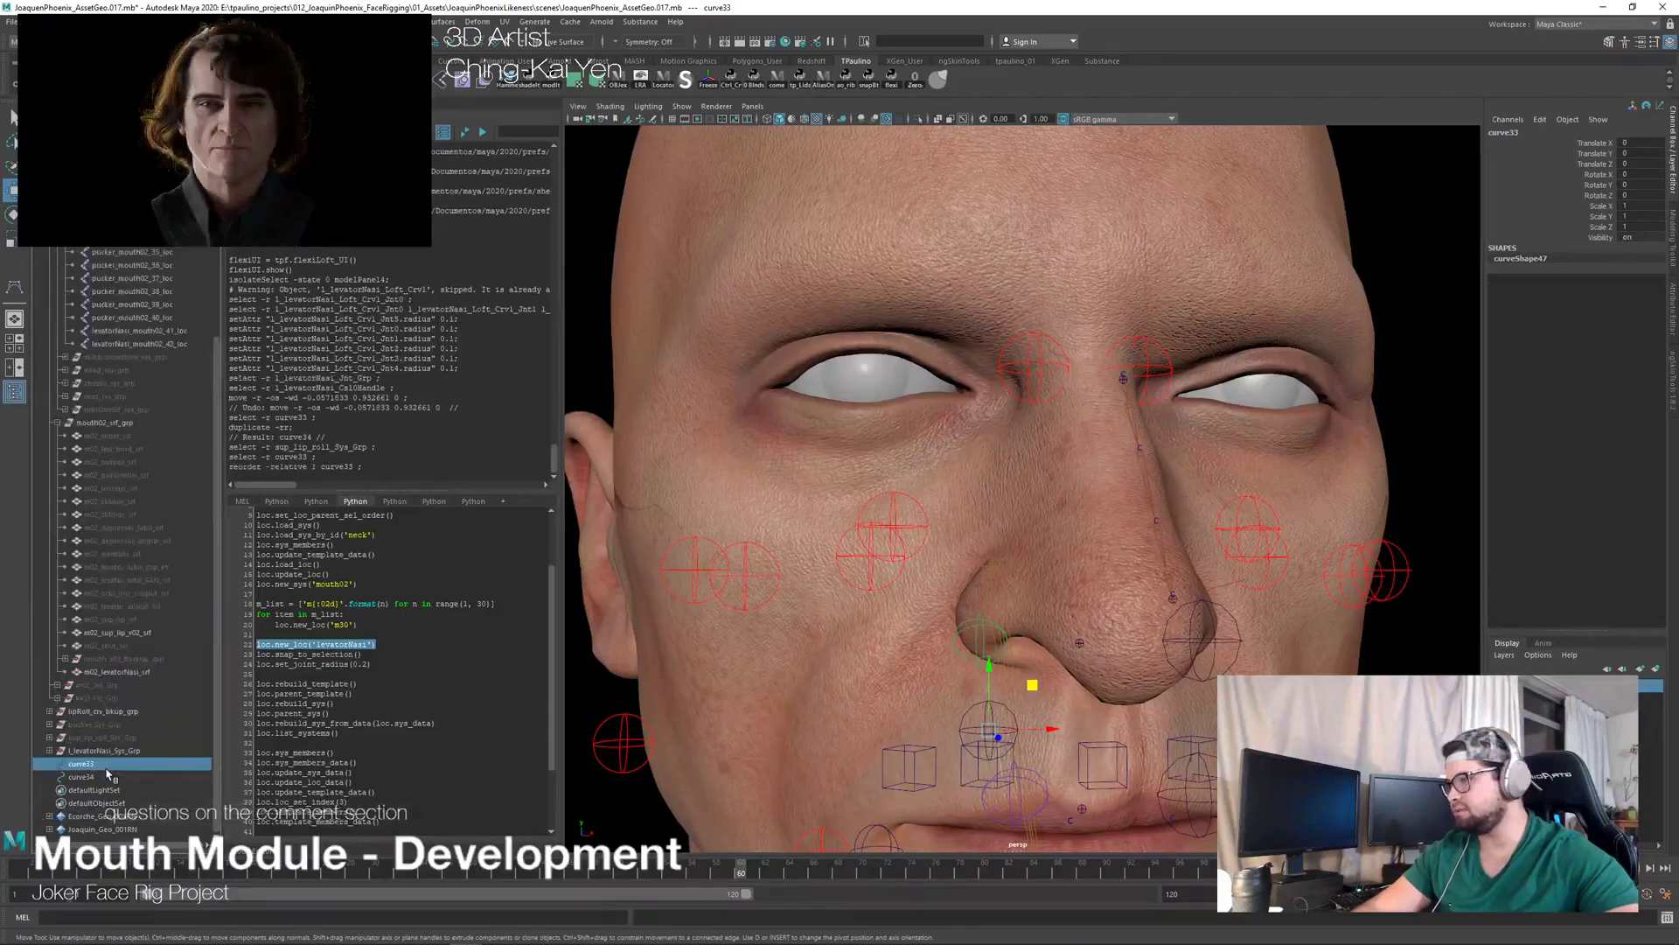
Step: Mirror the duplicated curve to the opposite side of the nose by setting its Scale X to -1
click(107, 776)
alt+drag(818, 676, 1165, 601)
scroll(1166, 595, up, 5)
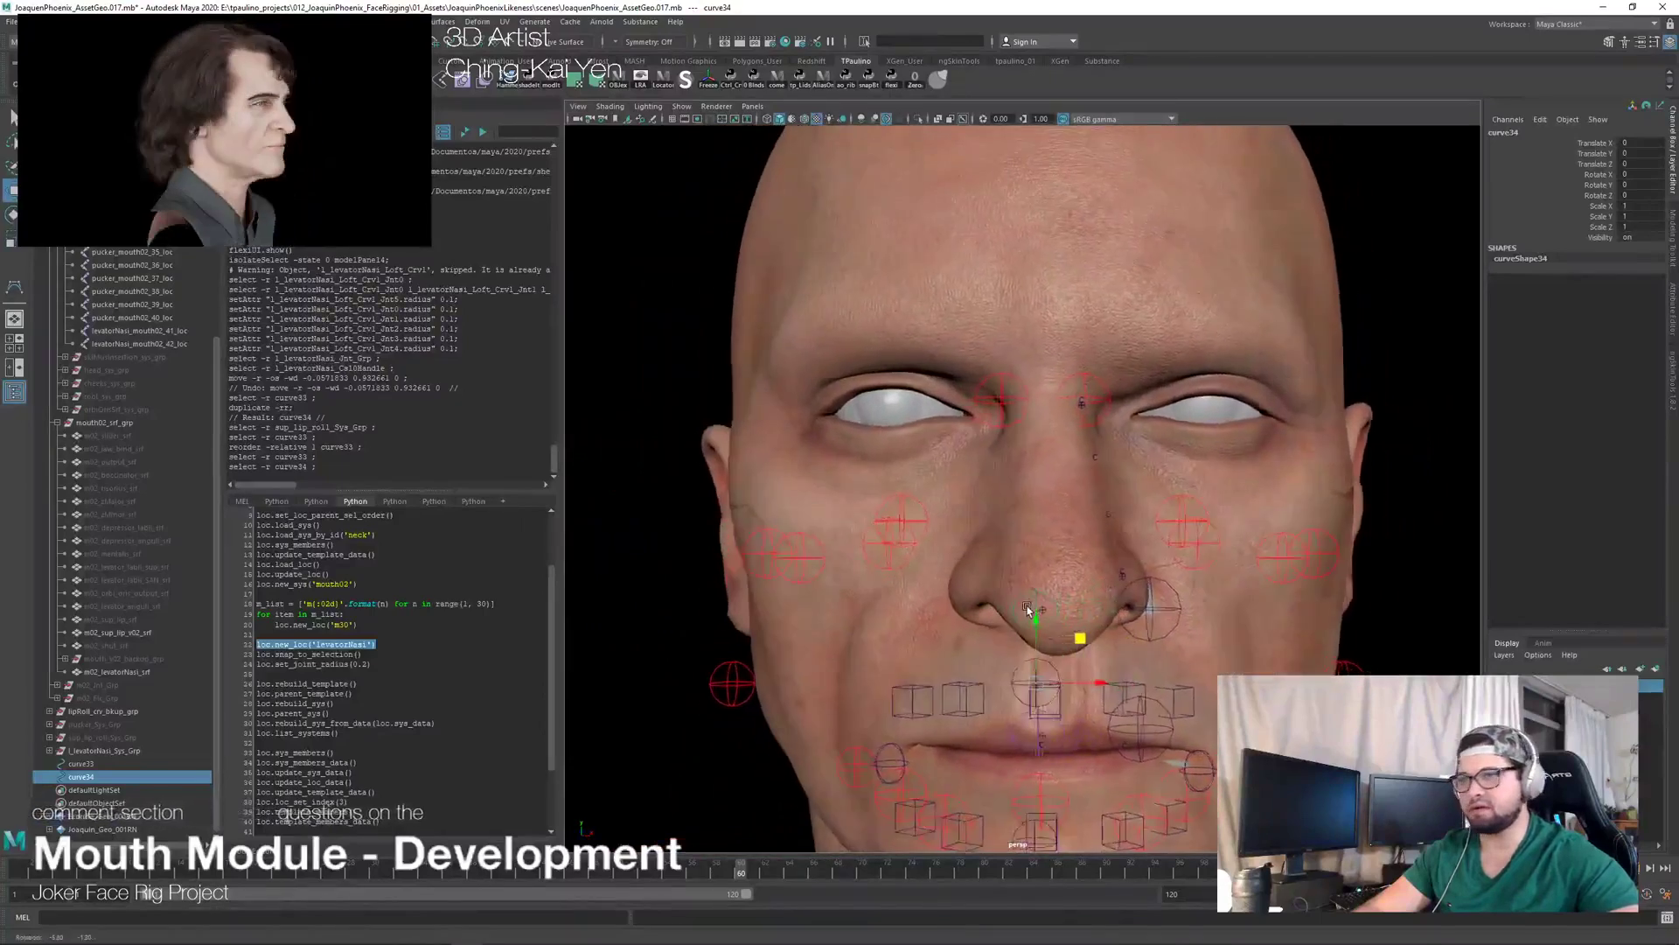
key(ctrl+1)
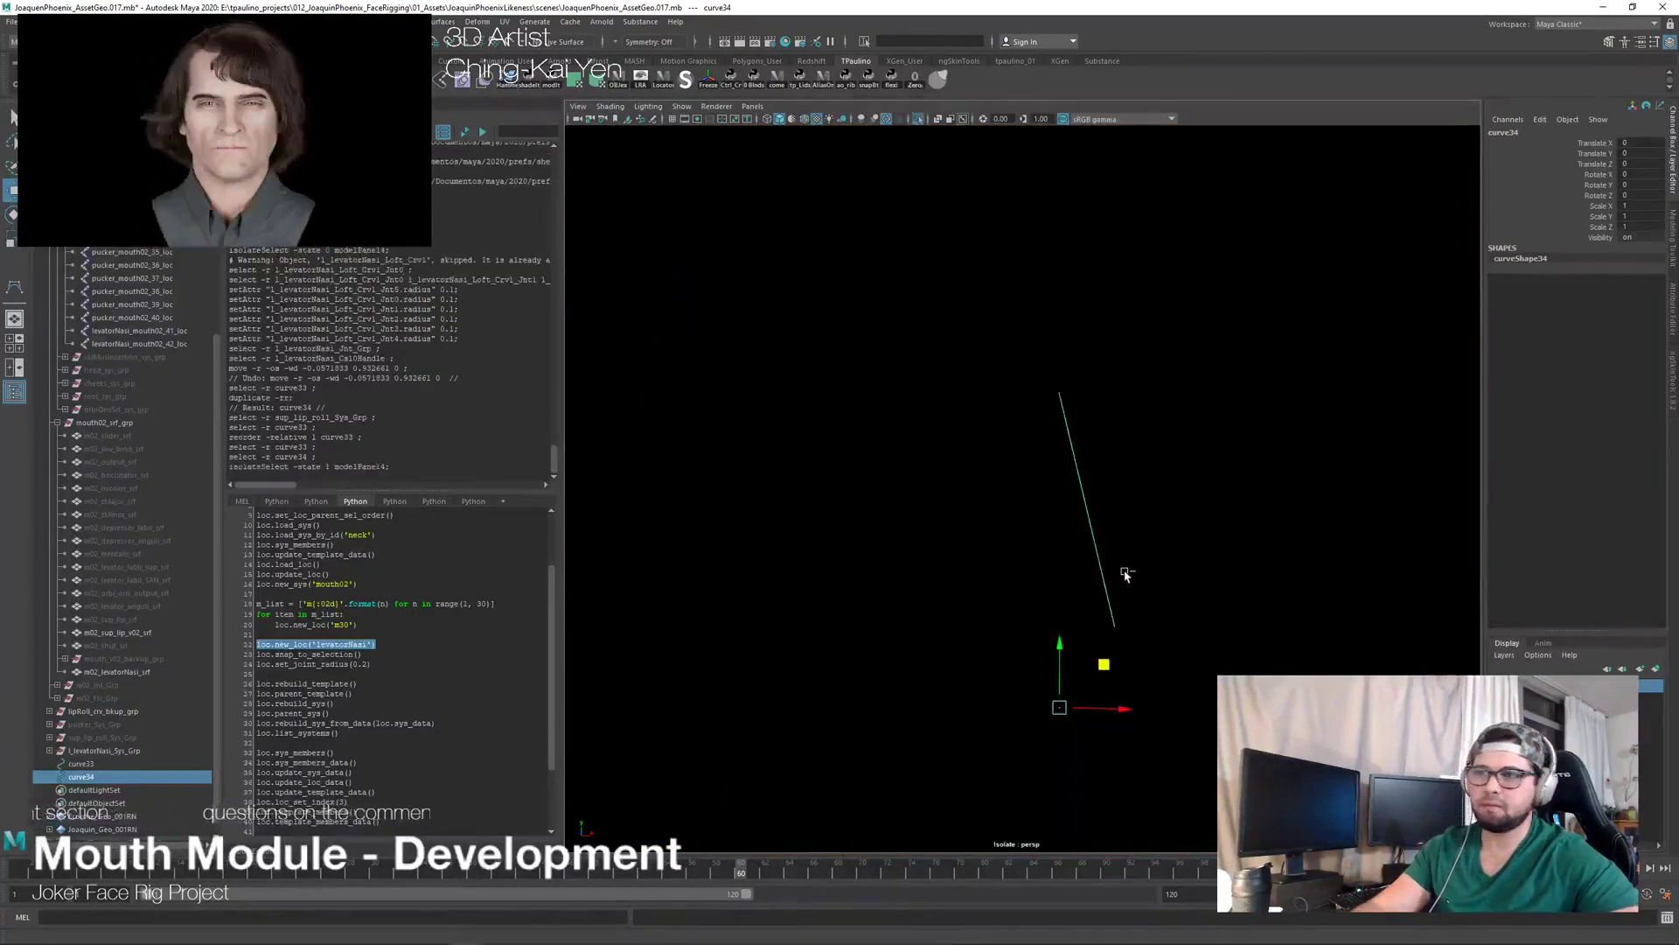
key(ctrl+1)
alt+drag(1127, 581, 1169, 575)
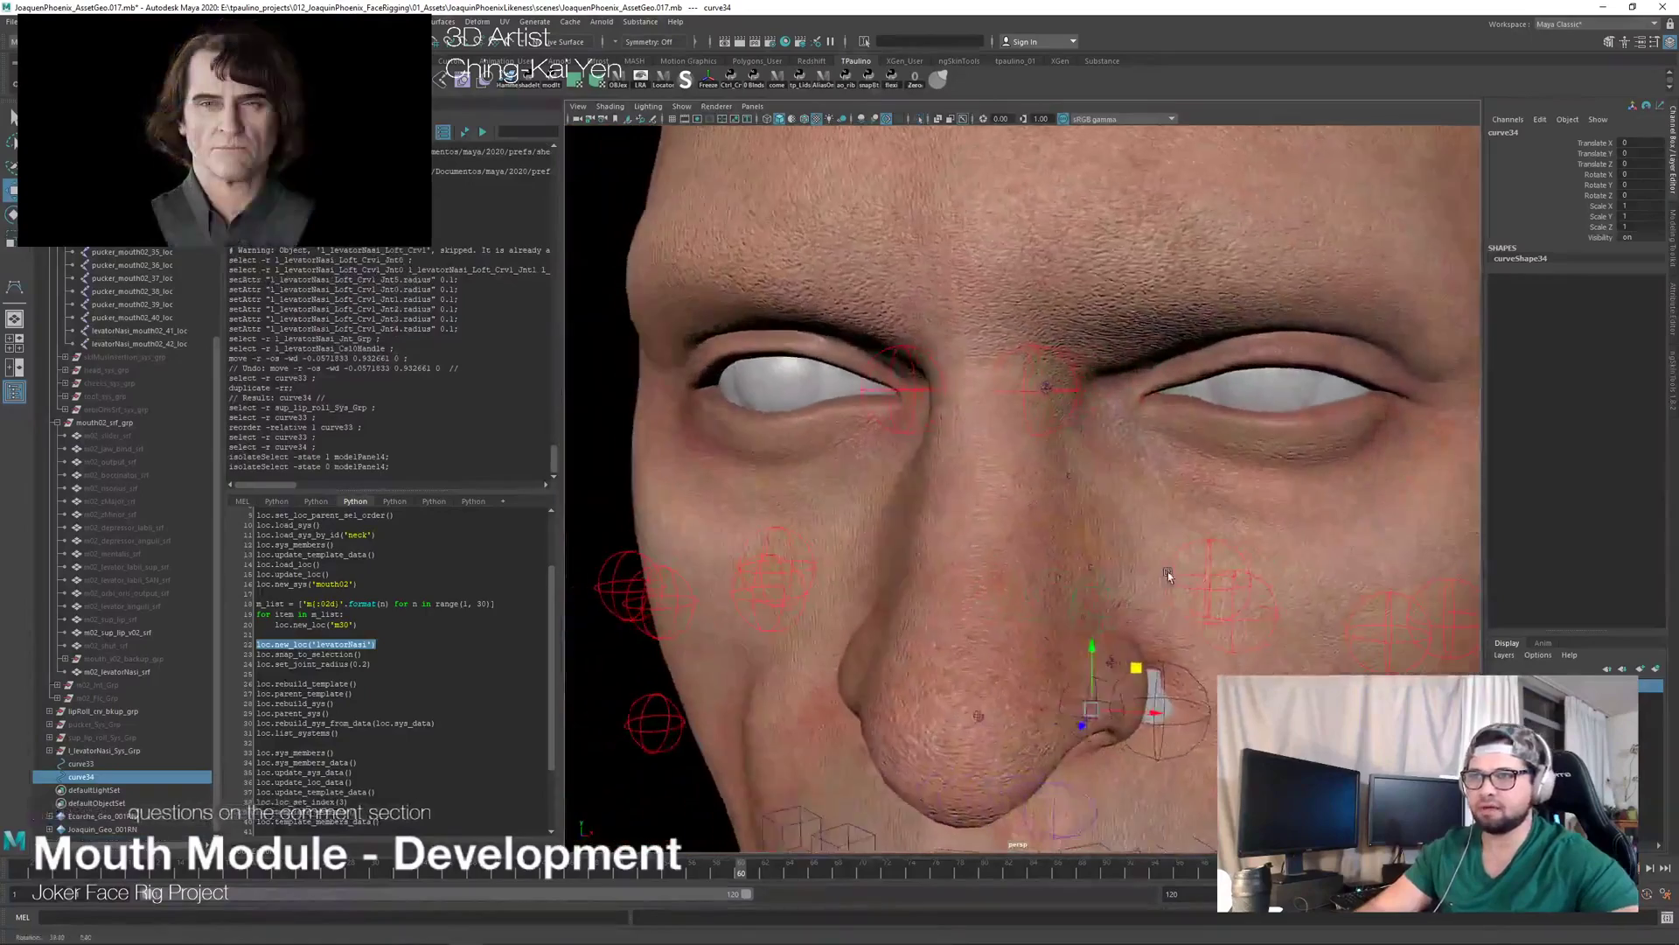
alt+right_drag(1170, 575, 970, 518)
alt+drag(971, 518, 1011, 507)
scroll(1011, 506, up, 2)
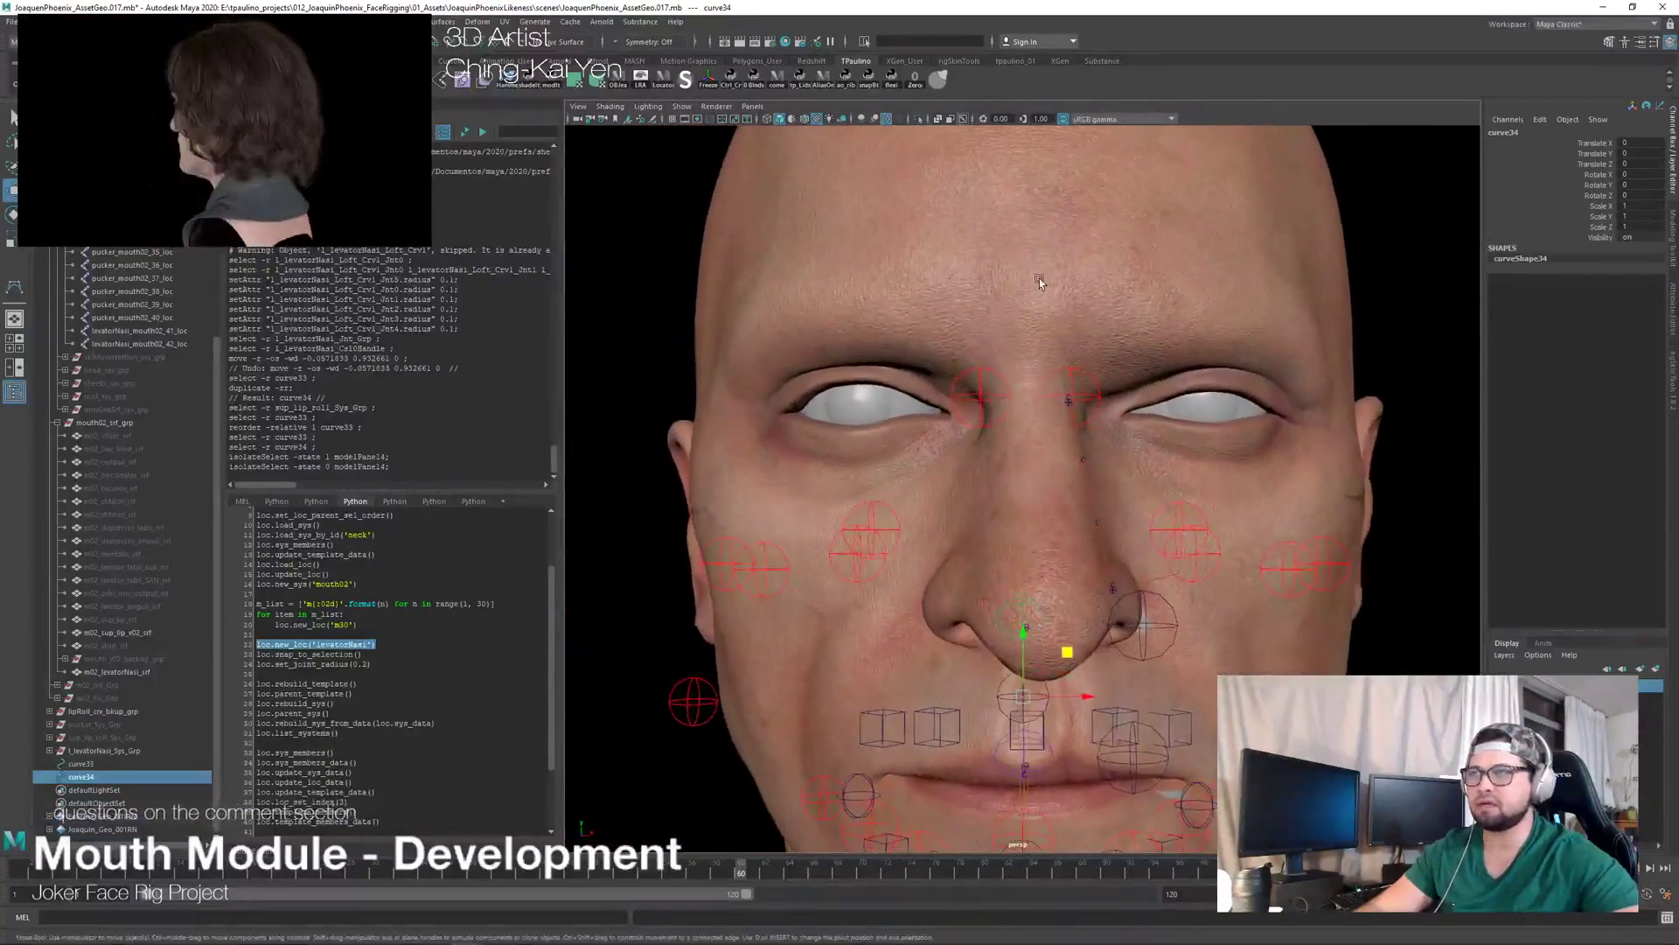
double_click(1640, 208)
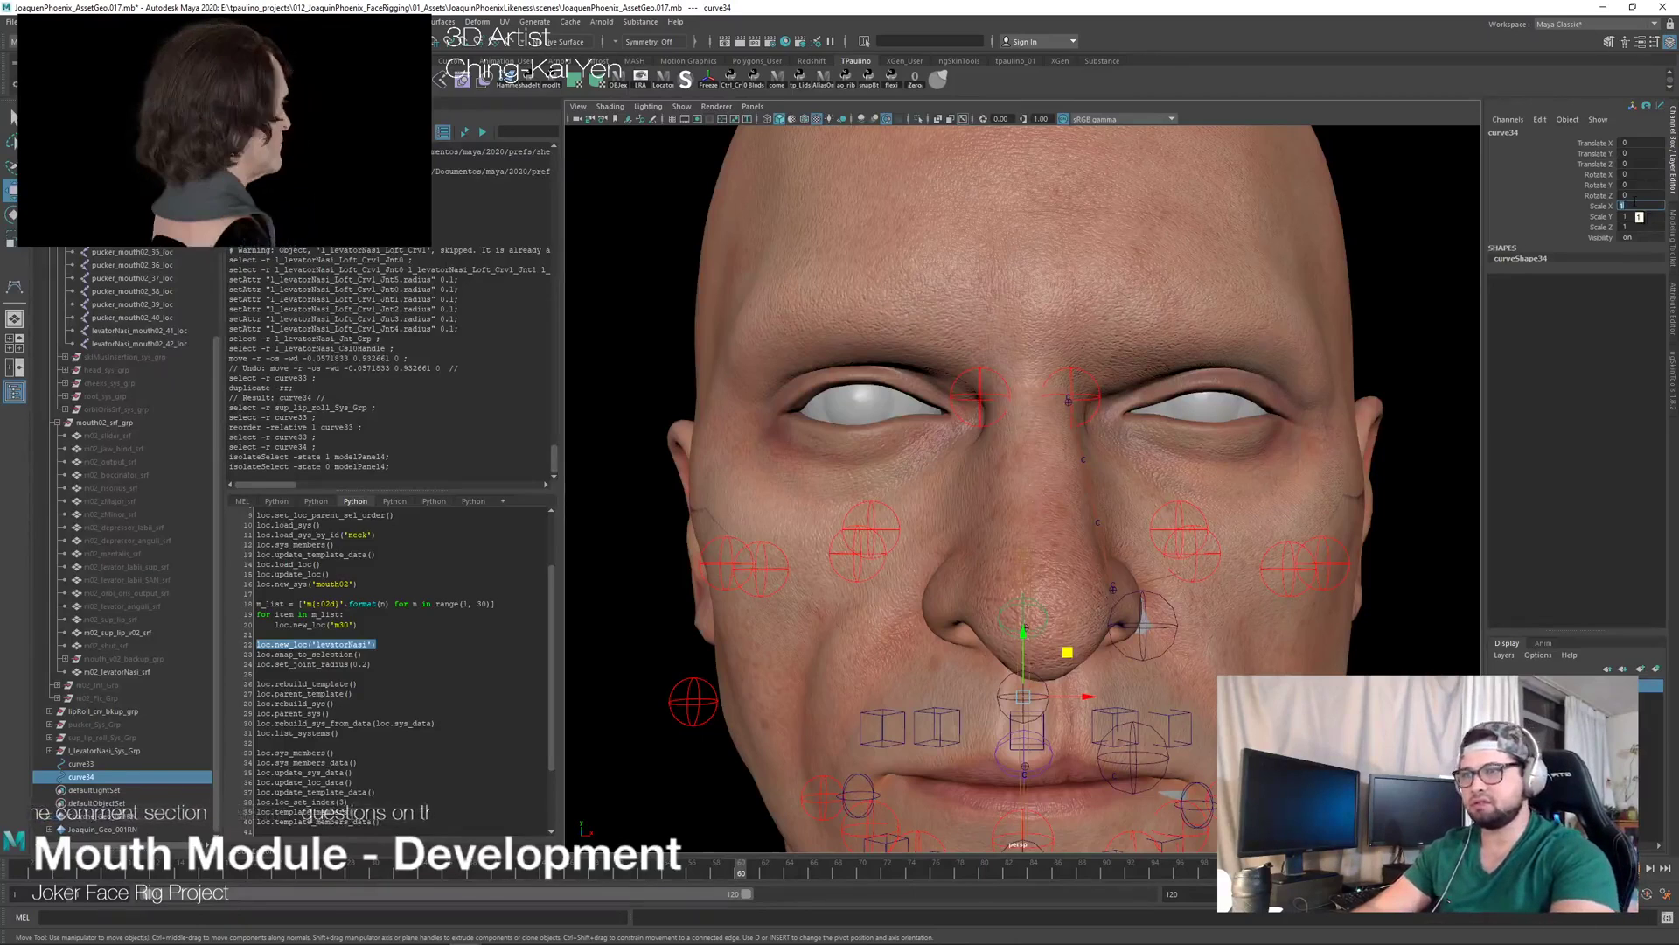
text(-1)
key(Return)
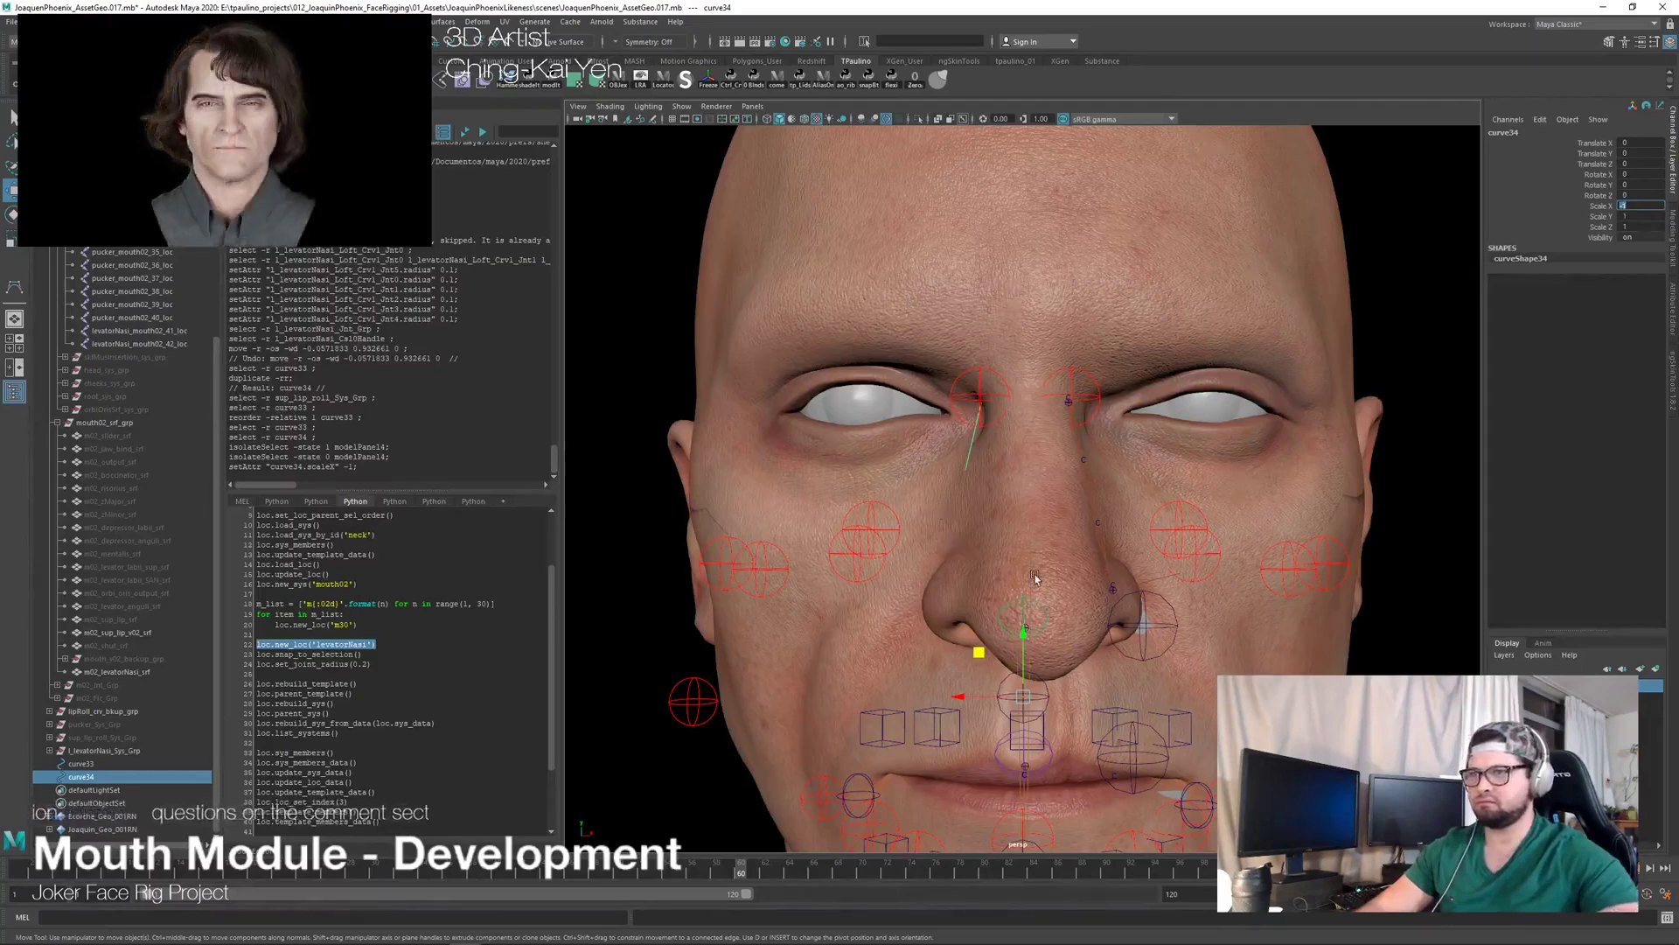
Step: Shift the mirrored curve sideways to Translate X 0.152, using X-ray display to check its alignment with the nose
alt+drag(1035, 578, 1087, 717)
click(941, 120)
alt+drag(995, 626, 969, 647)
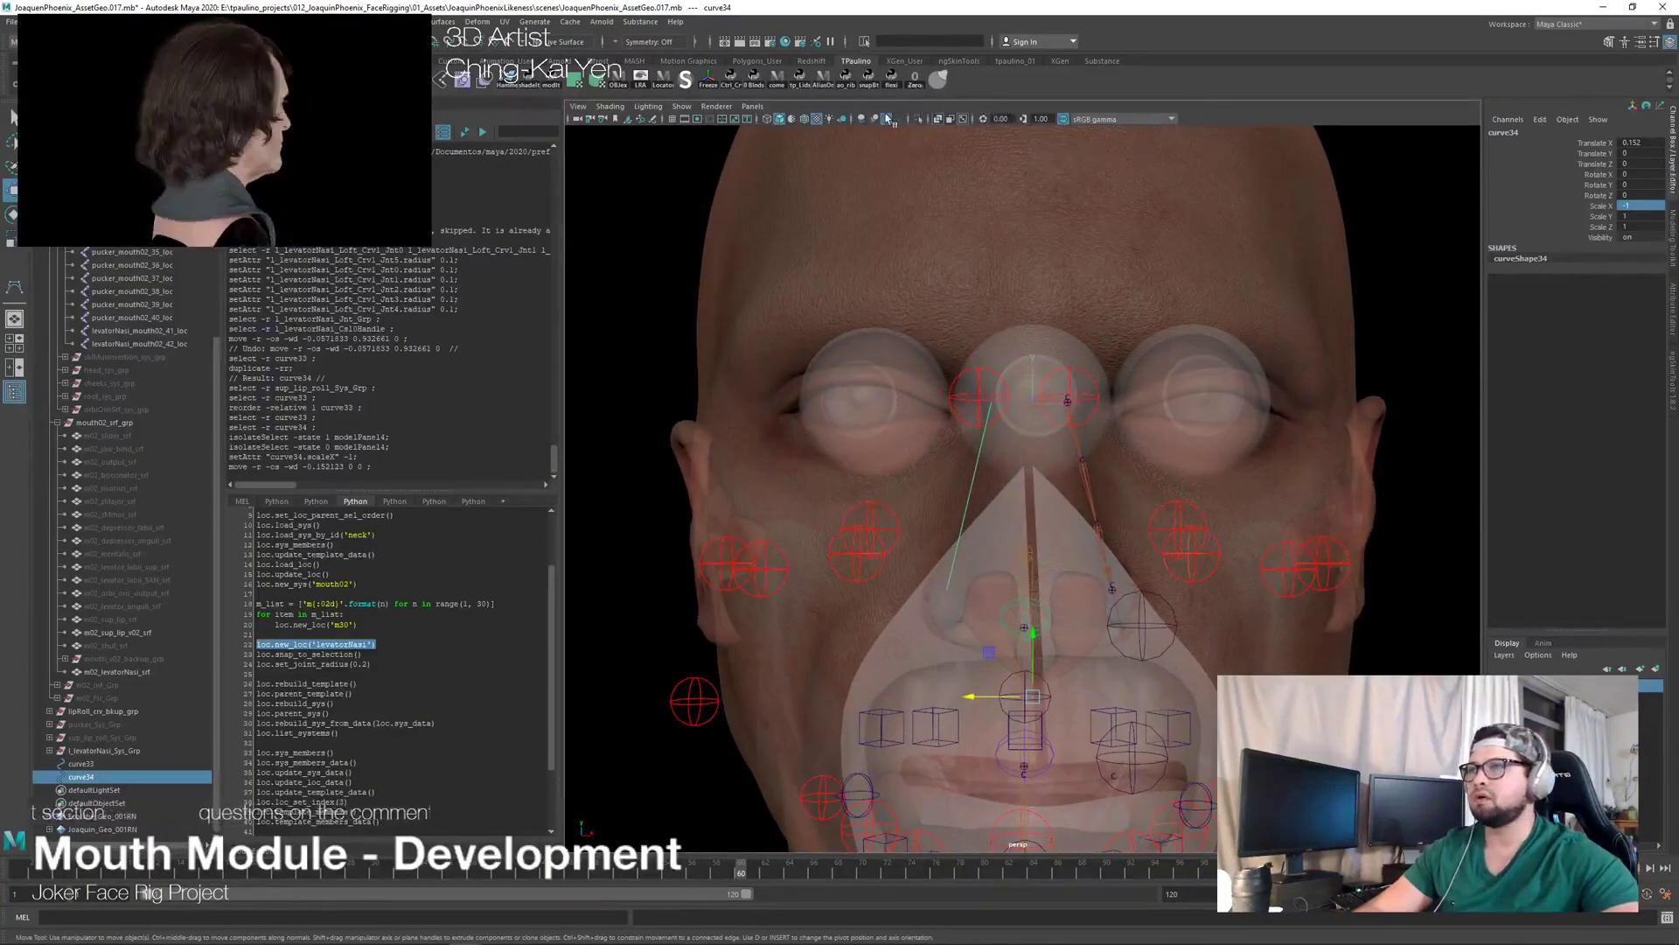
click(938, 119)
alt+drag(1013, 586, 802, 461)
scroll(1023, 516, down, 5)
scroll(1026, 511, up, 3)
alt+drag(667, 558, 1162, 409)
alt+right_drag(1117, 416, 1256, 431)
alt+drag(1256, 431, 1109, 366)
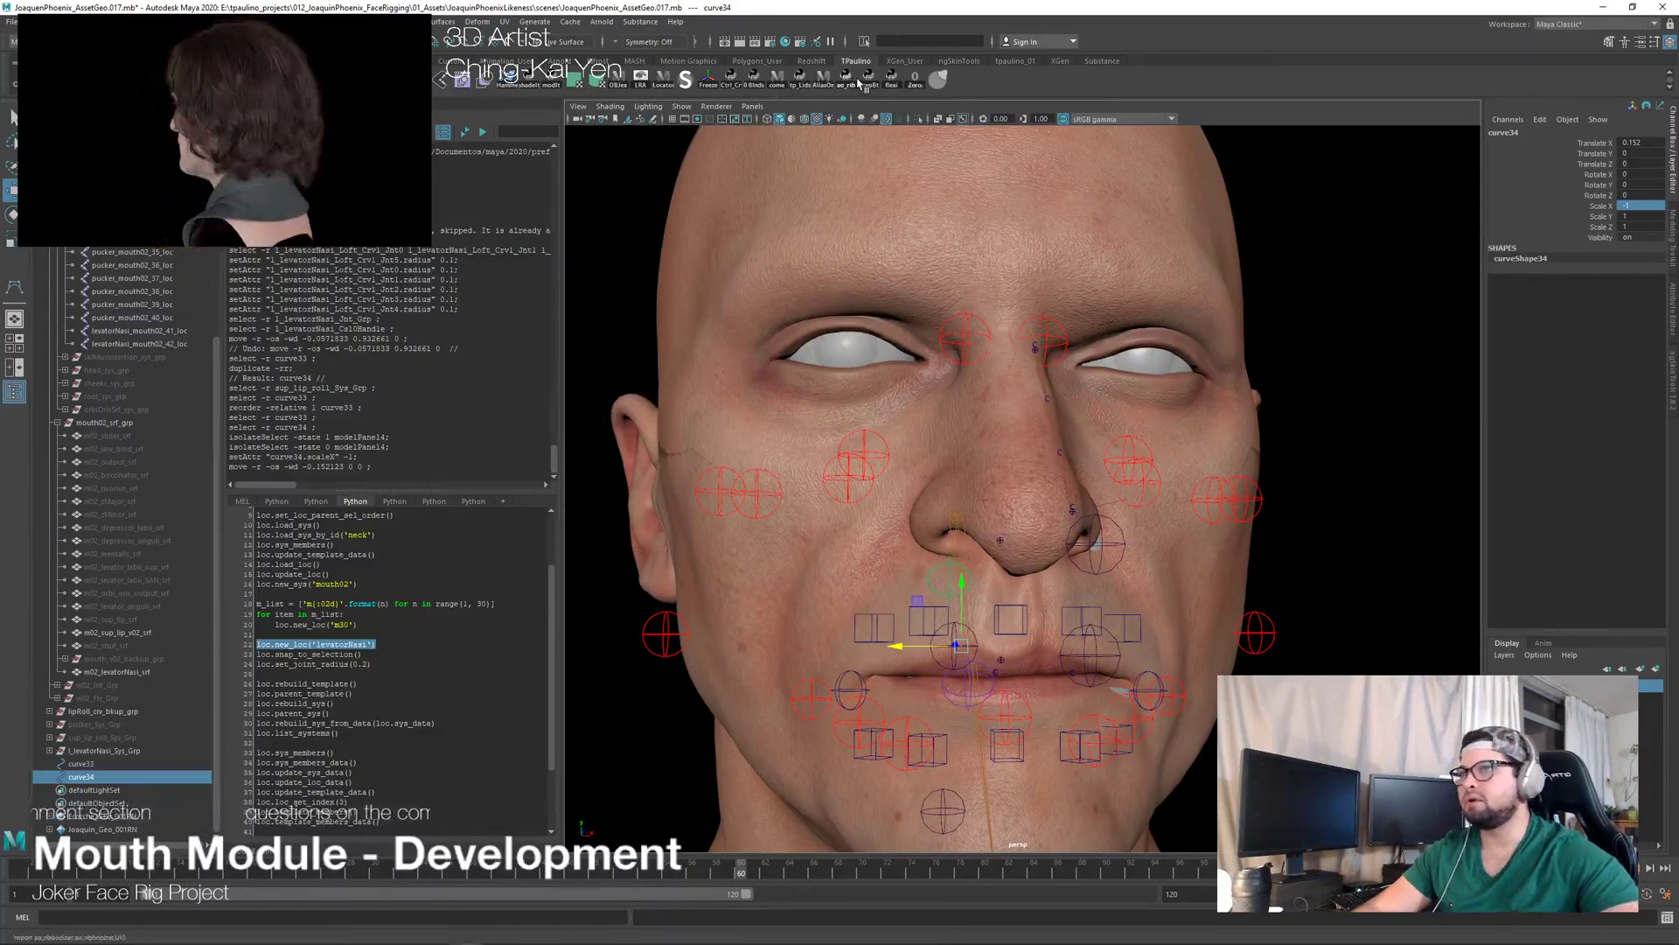
Step: Build a tp_flexiLoft system named r_levatorNasi from the mirrored curve, with the Loft and Strechy options disabled
click(891, 79)
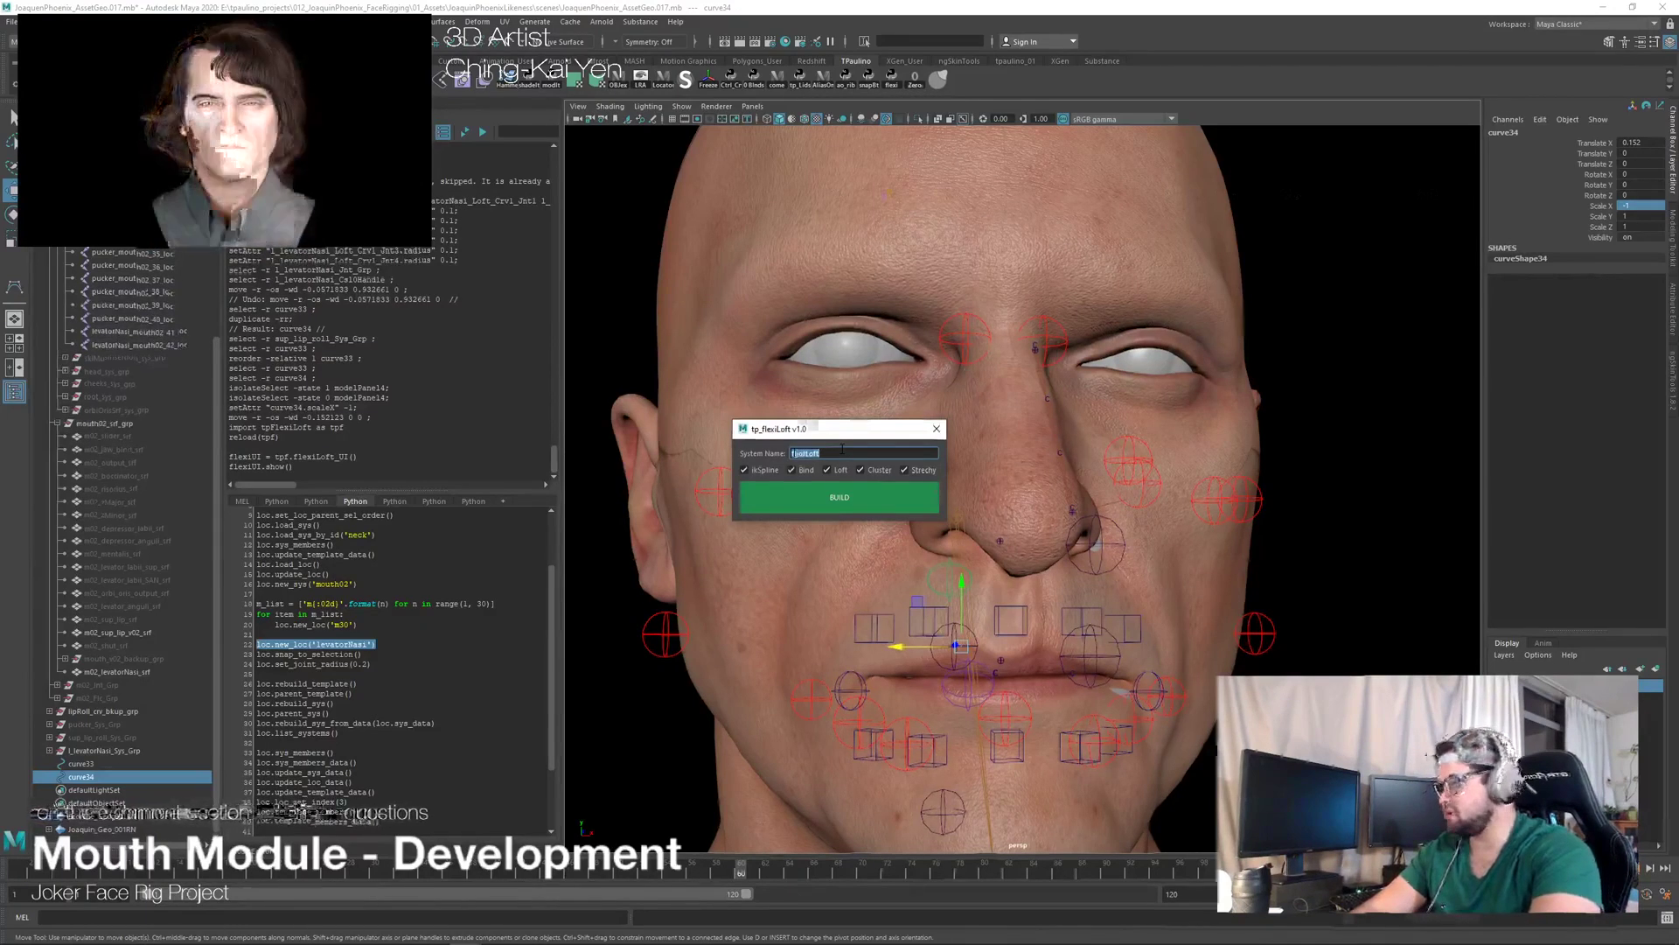
text(l_levatorNasi)
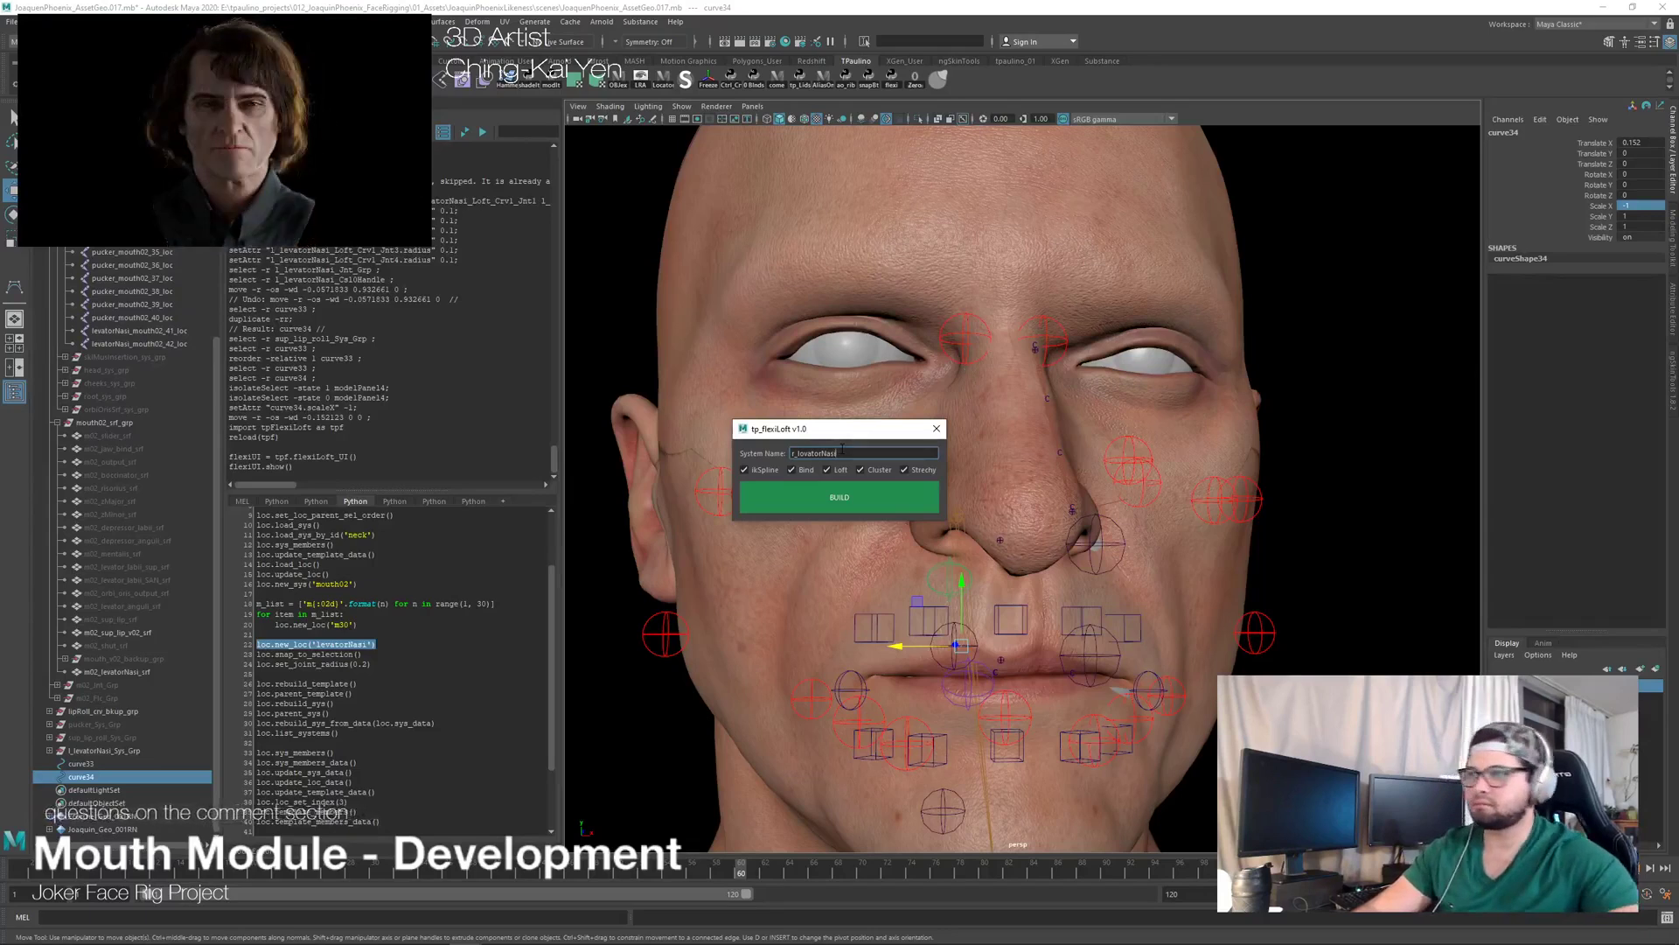
click(910, 473)
click(840, 497)
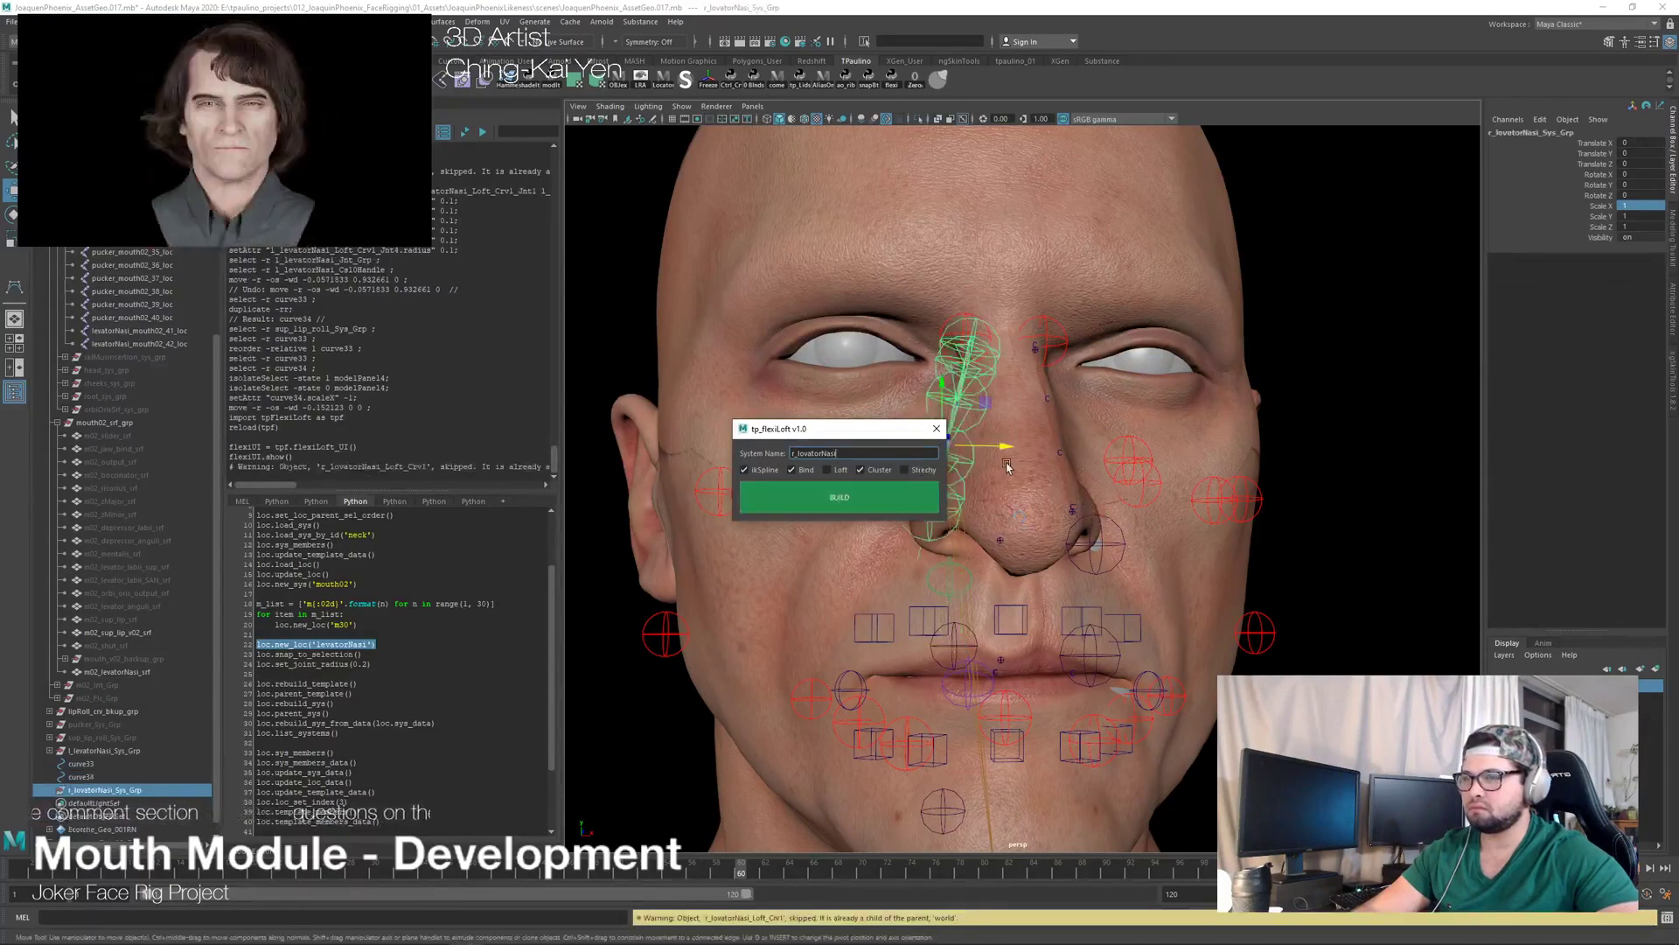
click(937, 429)
alt+drag(984, 459, 1080, 464)
alt+right_drag(1080, 463, 1163, 468)
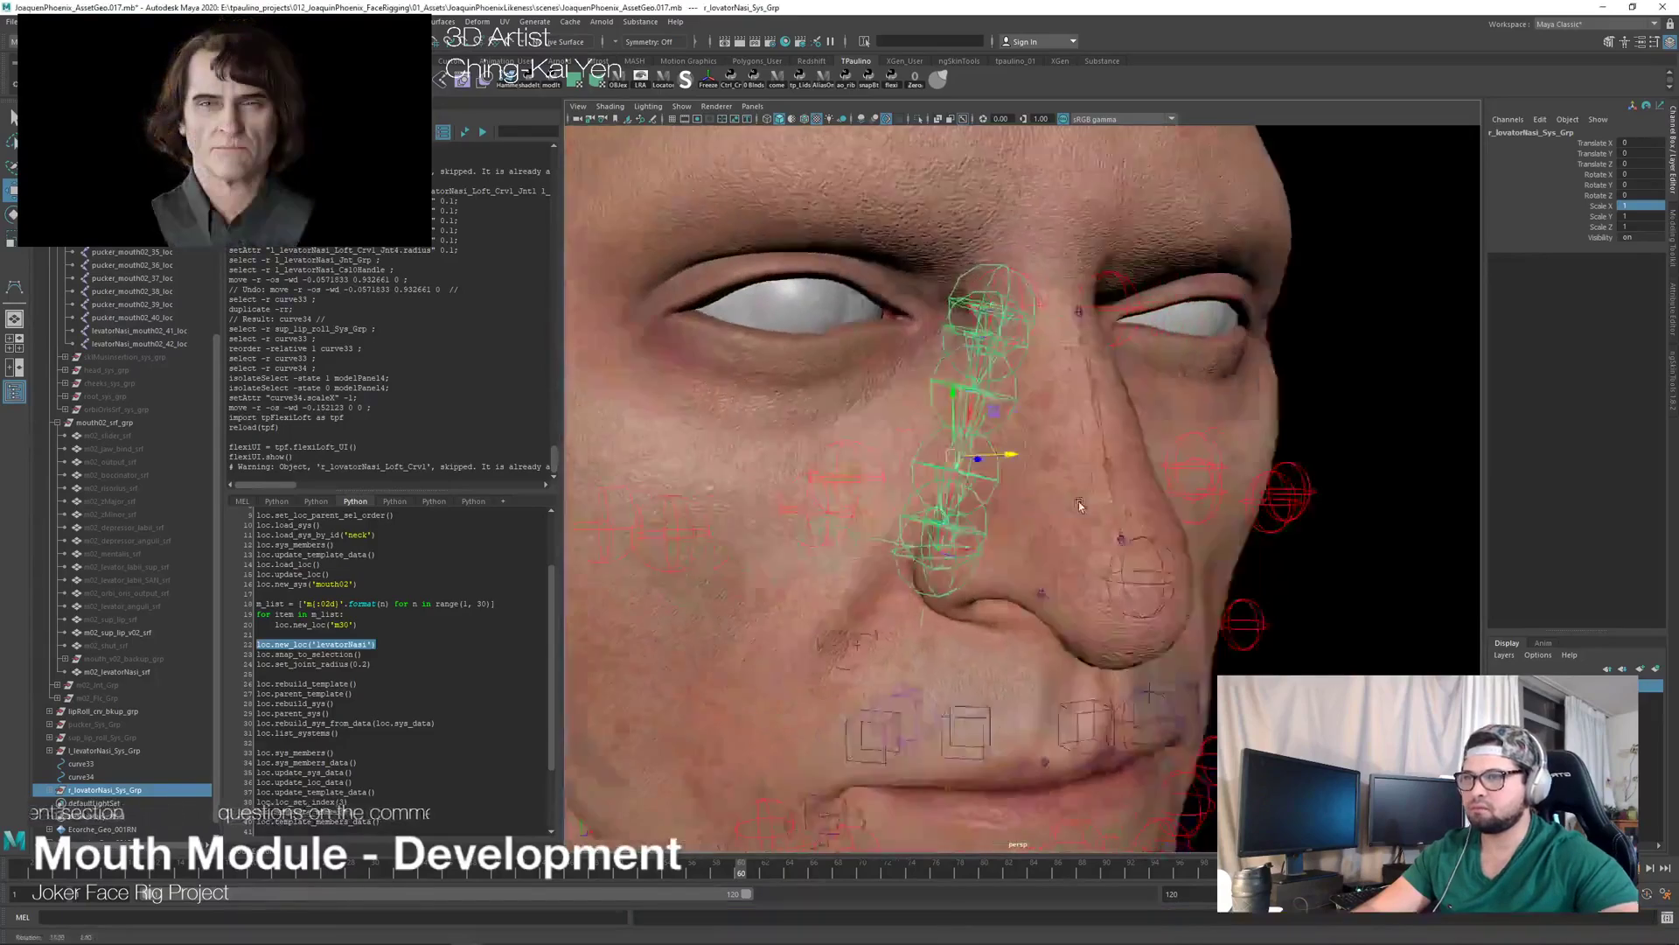
alt+drag(1163, 468, 1102, 468)
Step: Set the Radius of all the r_levatorNasi chain joints, Jnt0 through Jnt5, to 0.1 and collapse their joint group
click(50, 790)
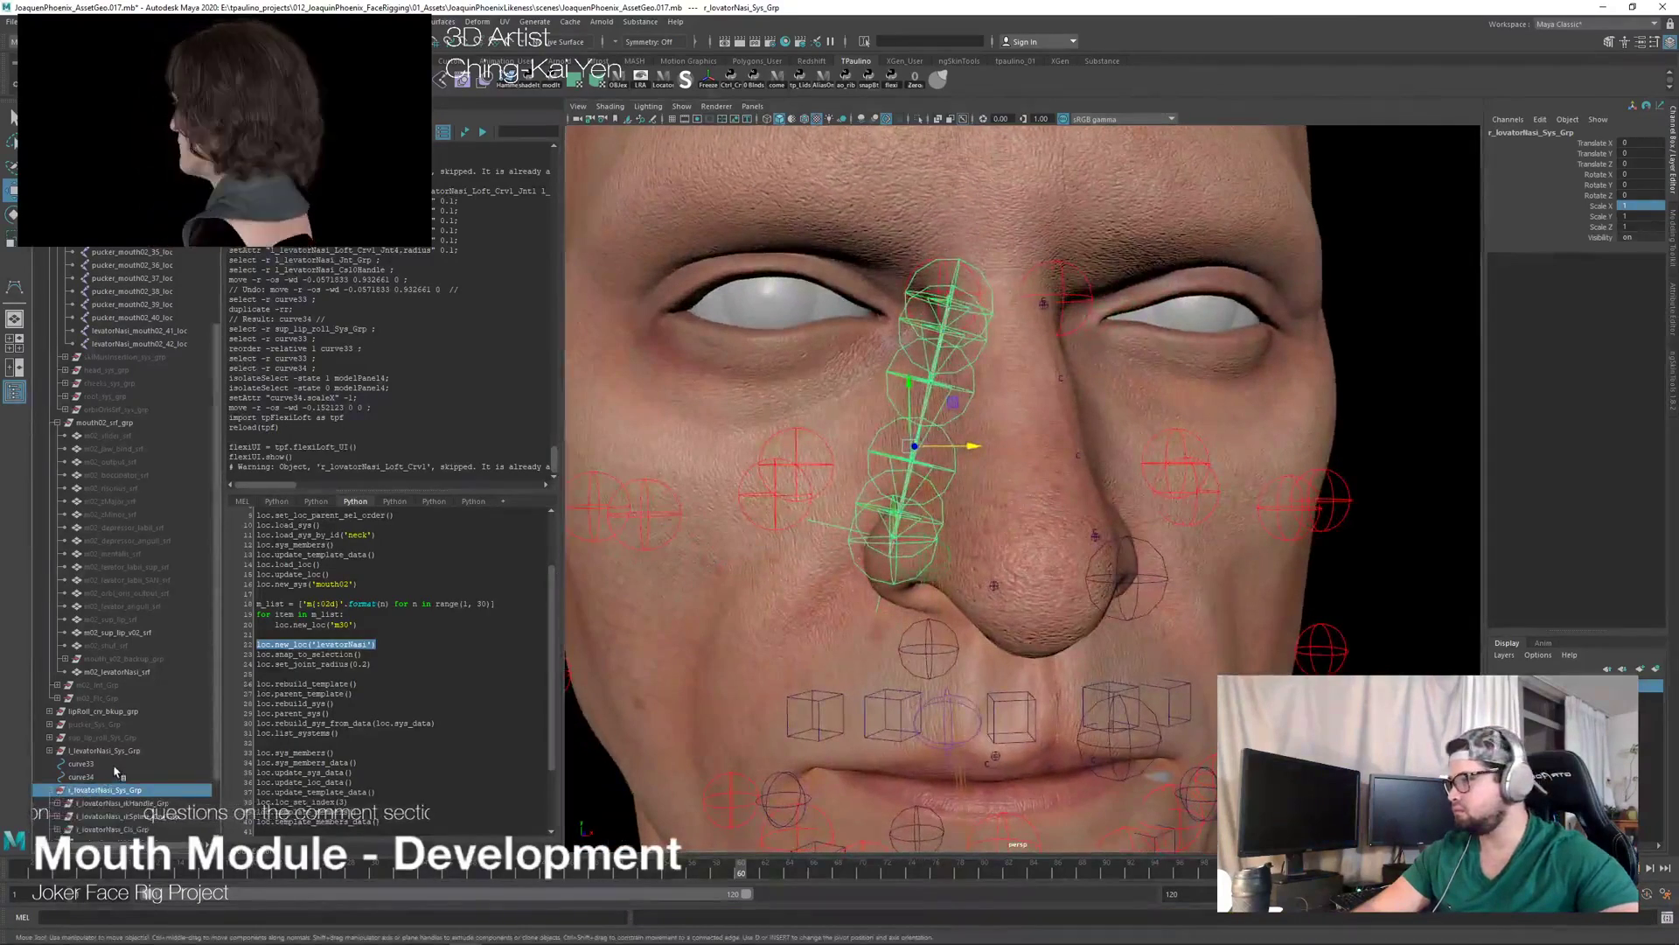
scroll(113, 766, down, 2)
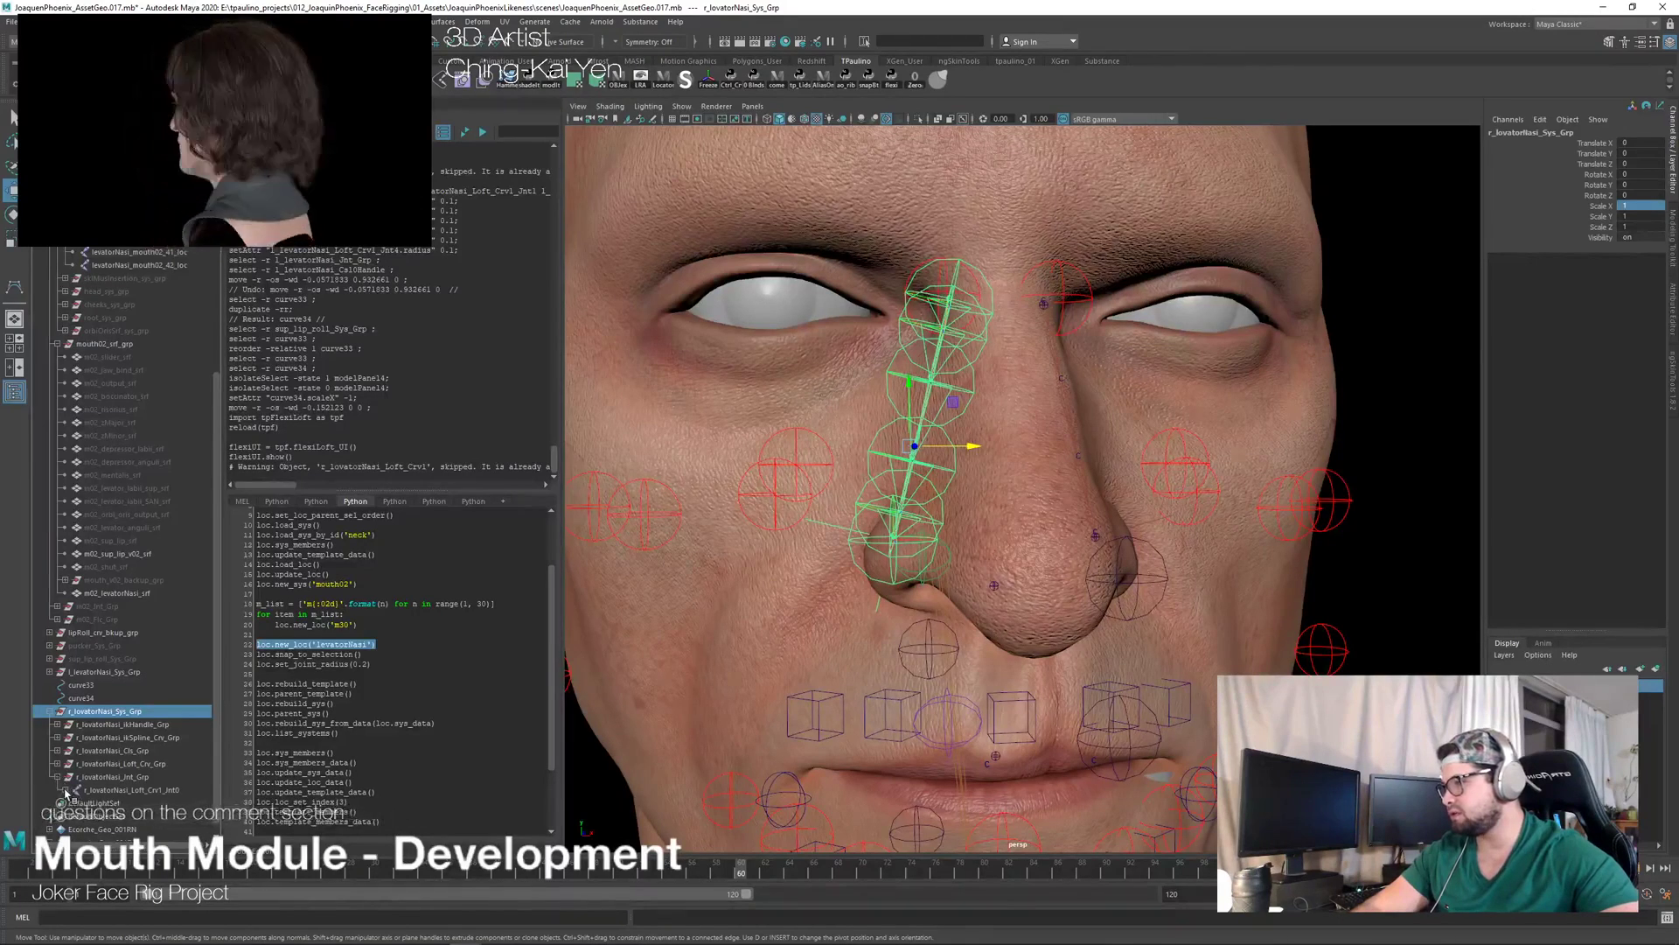
scroll(70, 791, down, 3)
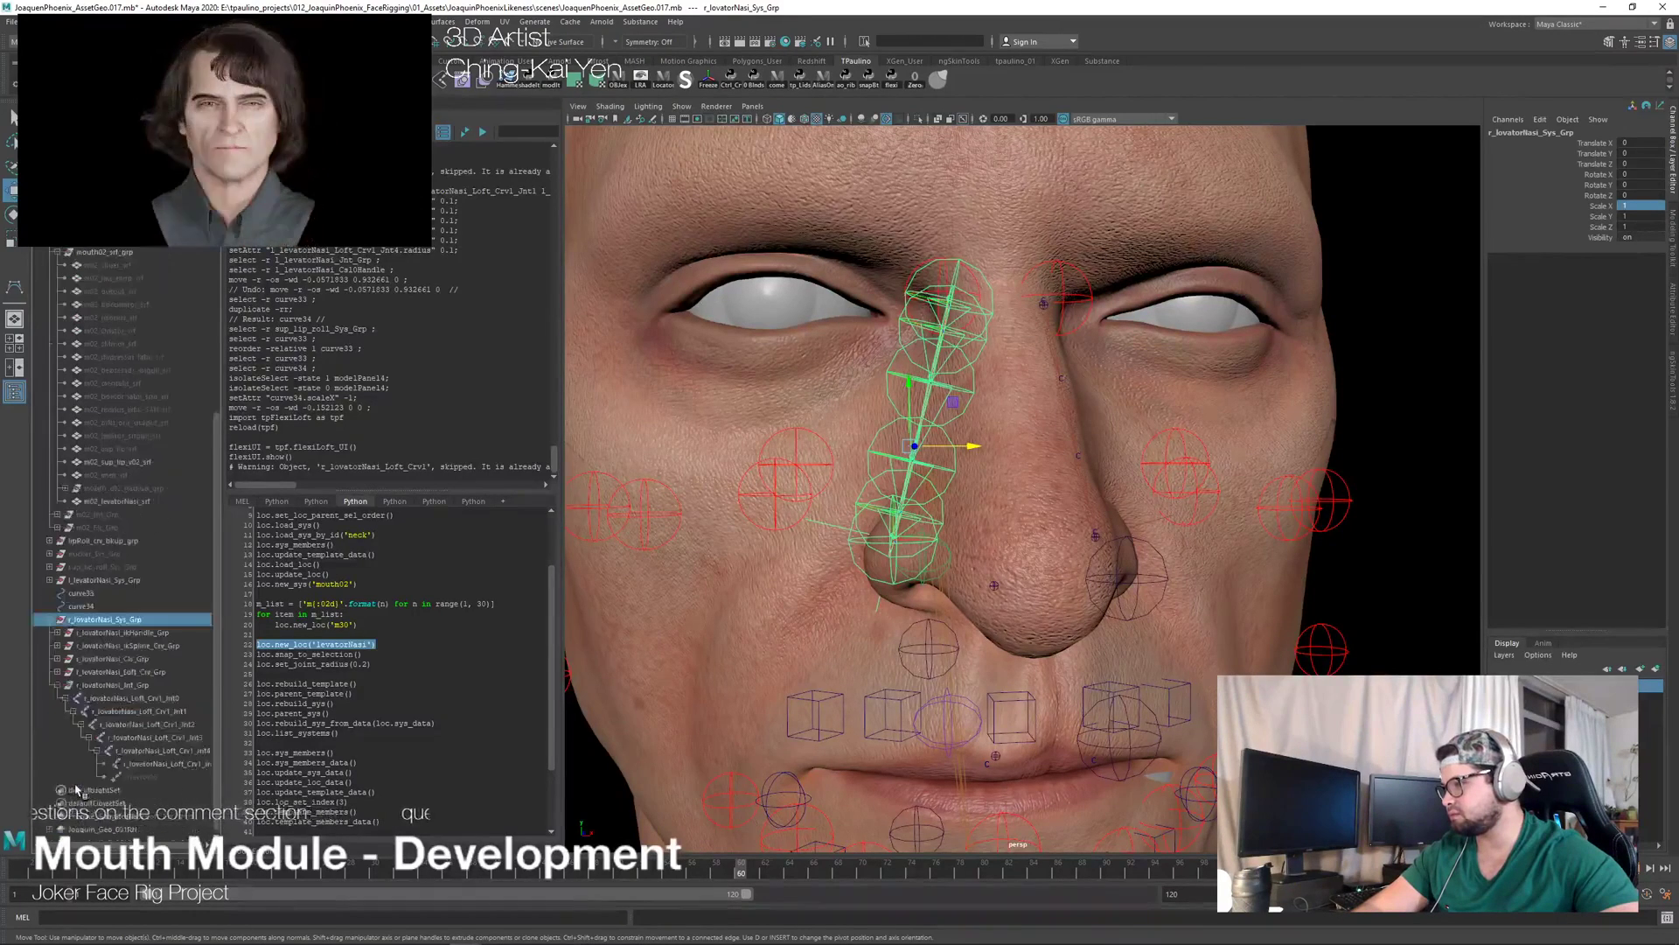
click(129, 699)
shift+click(146, 765)
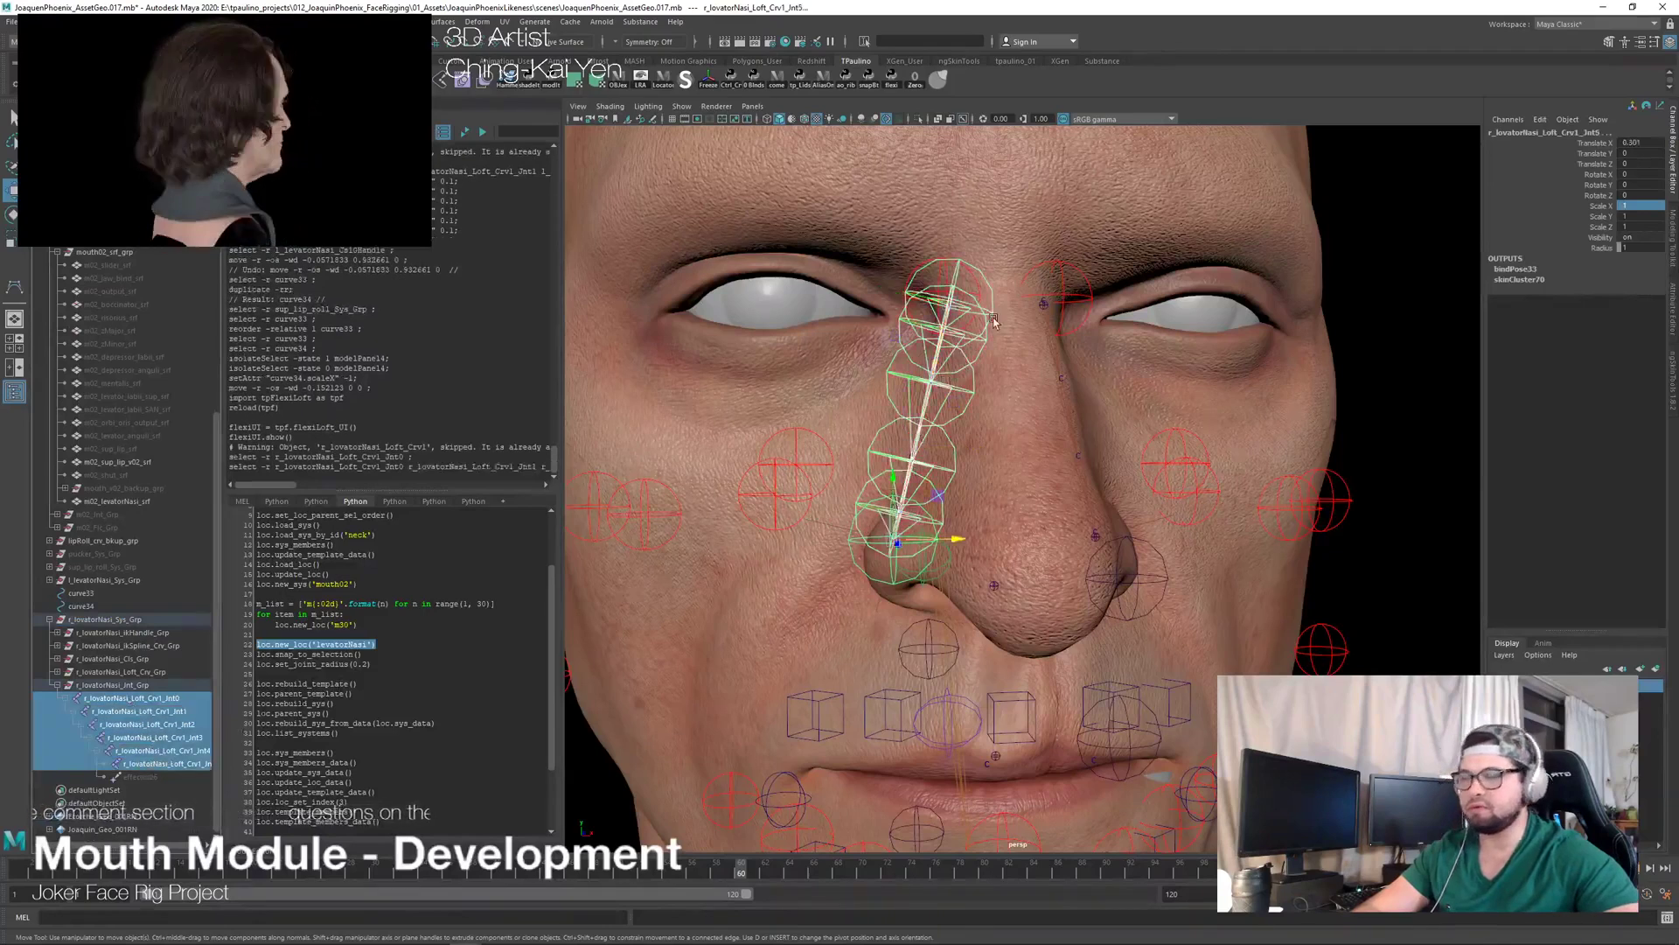
text(0.1)
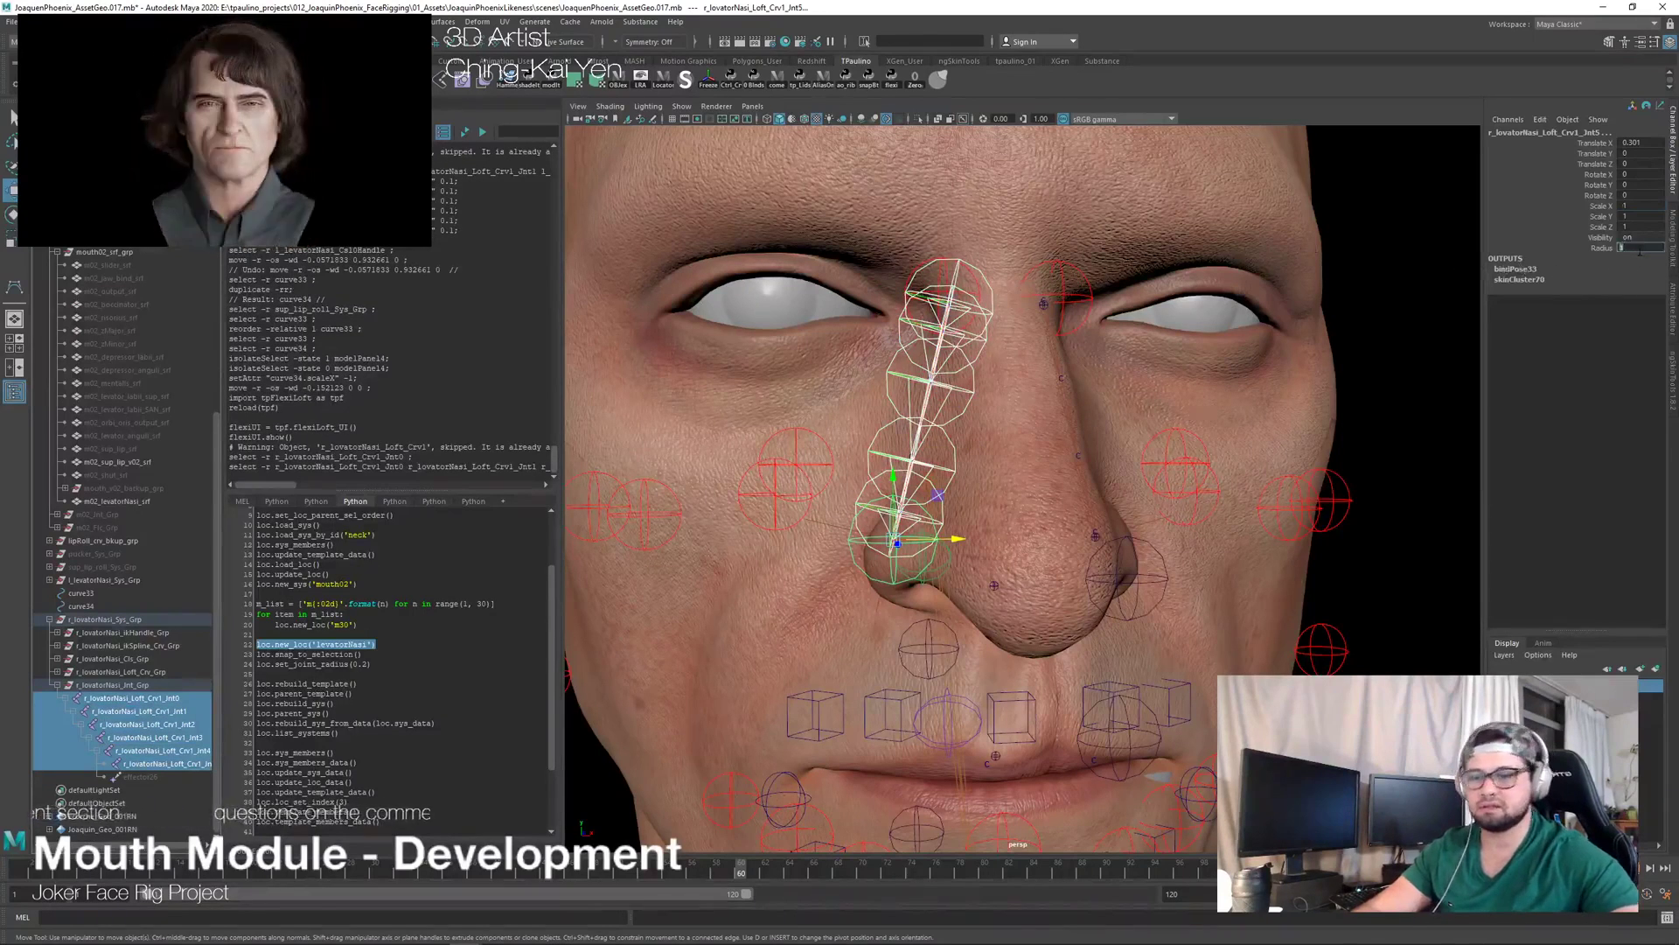
key(Return)
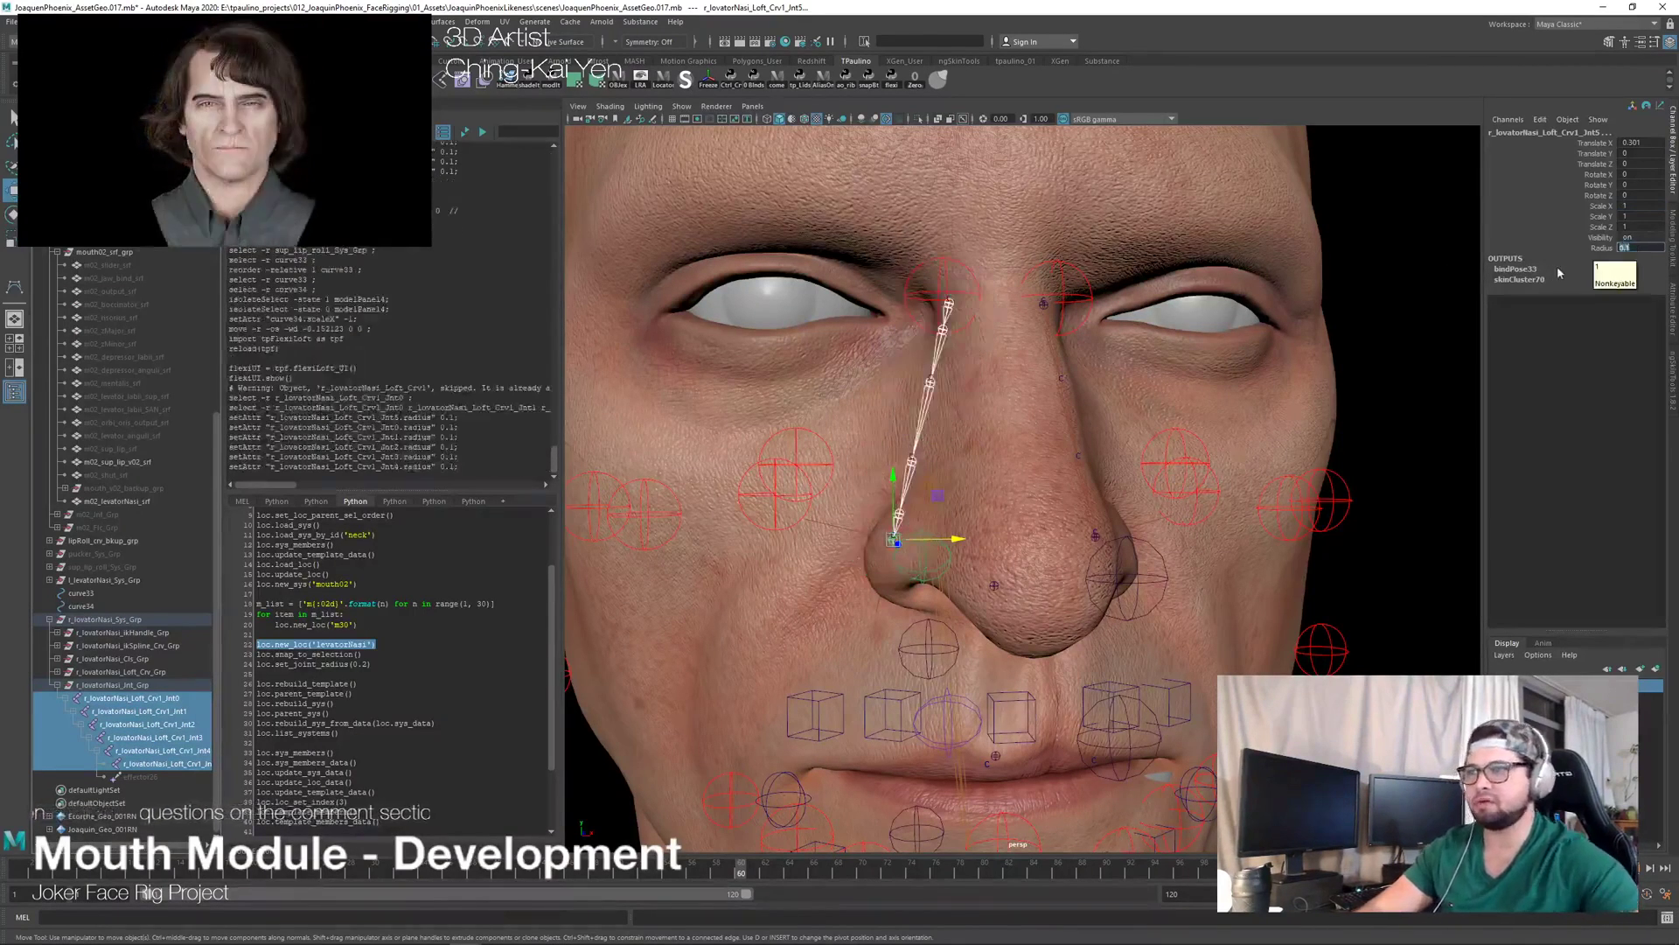
alt+drag(840, 350, 909, 389)
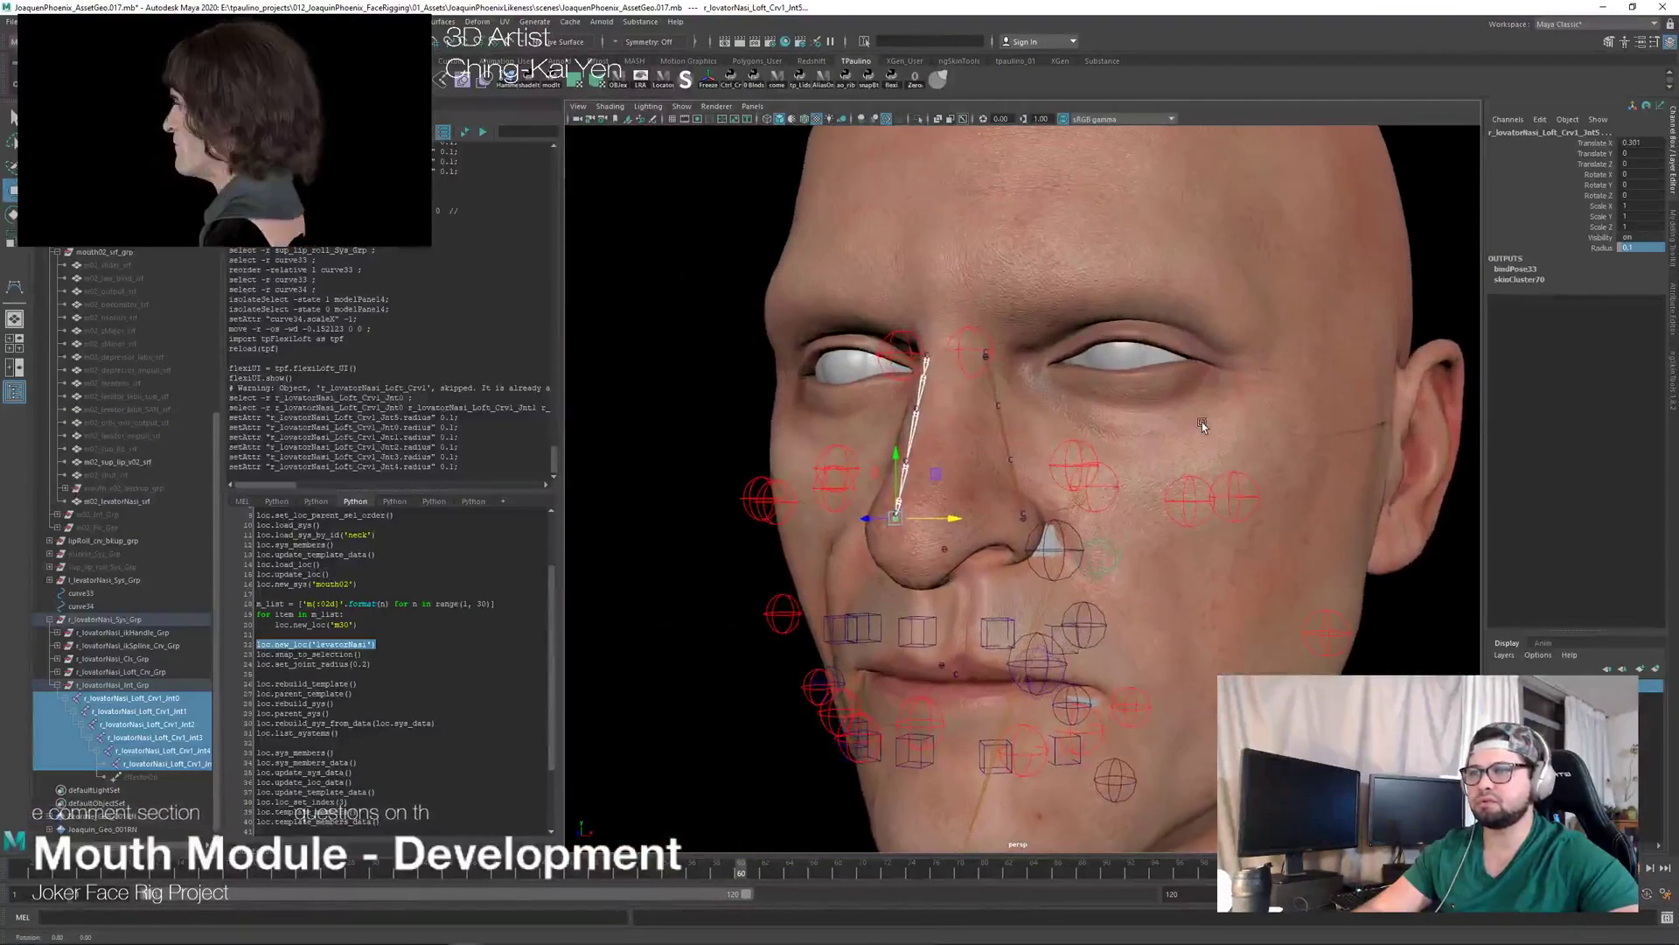
click(57, 685)
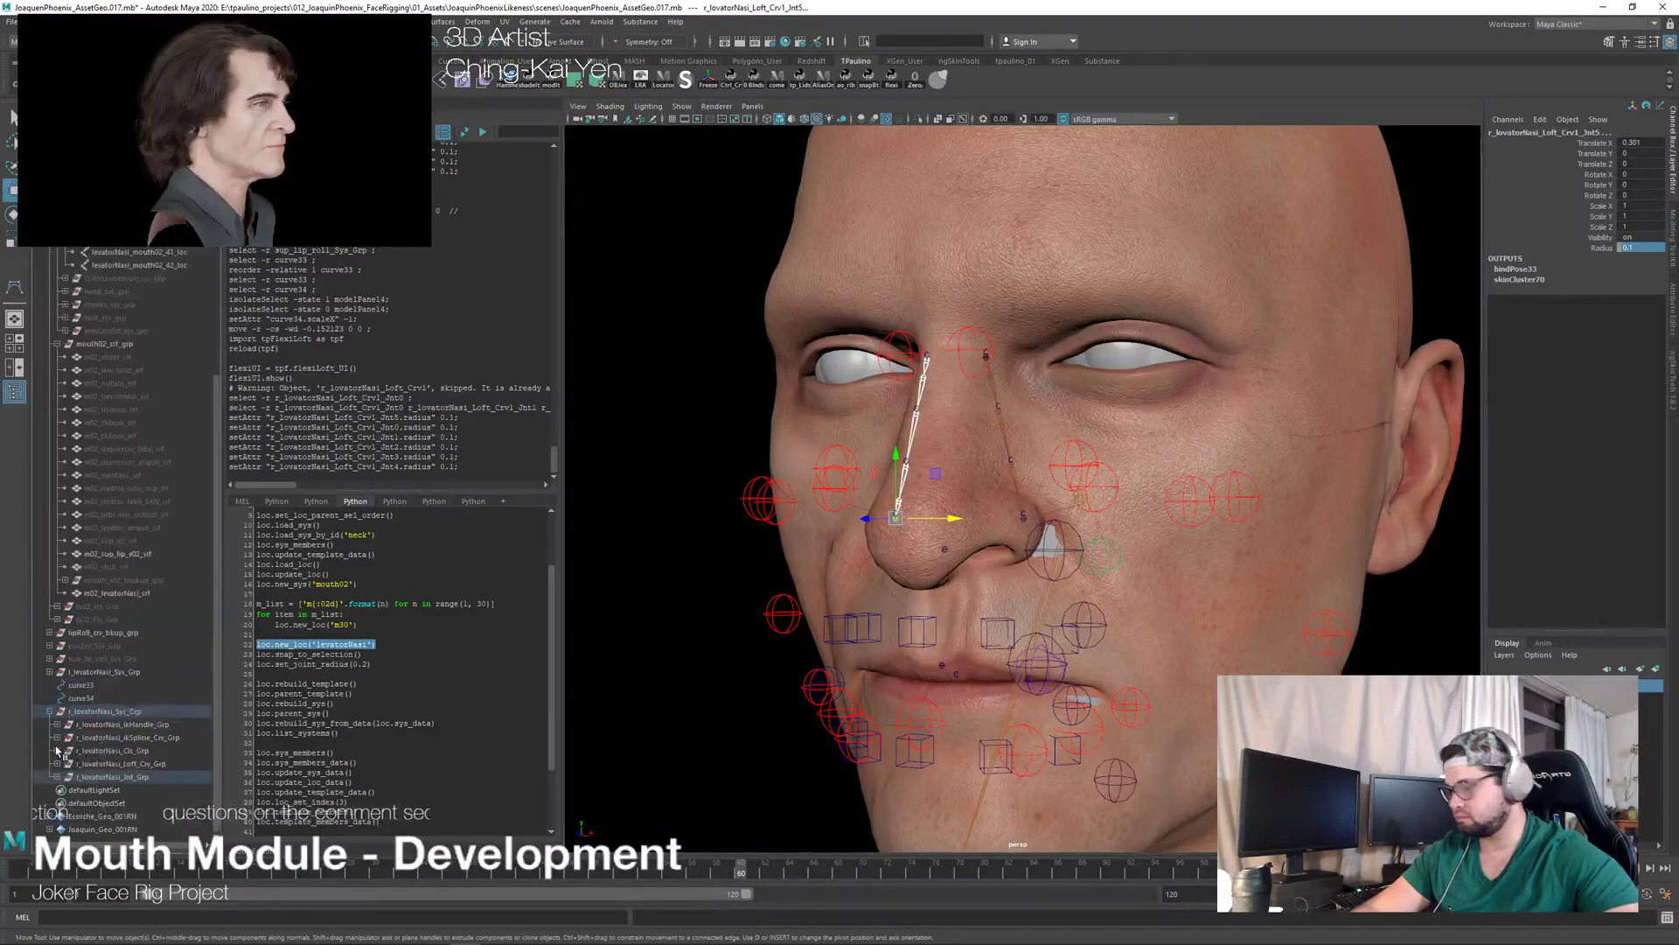
key(alt+Tab)
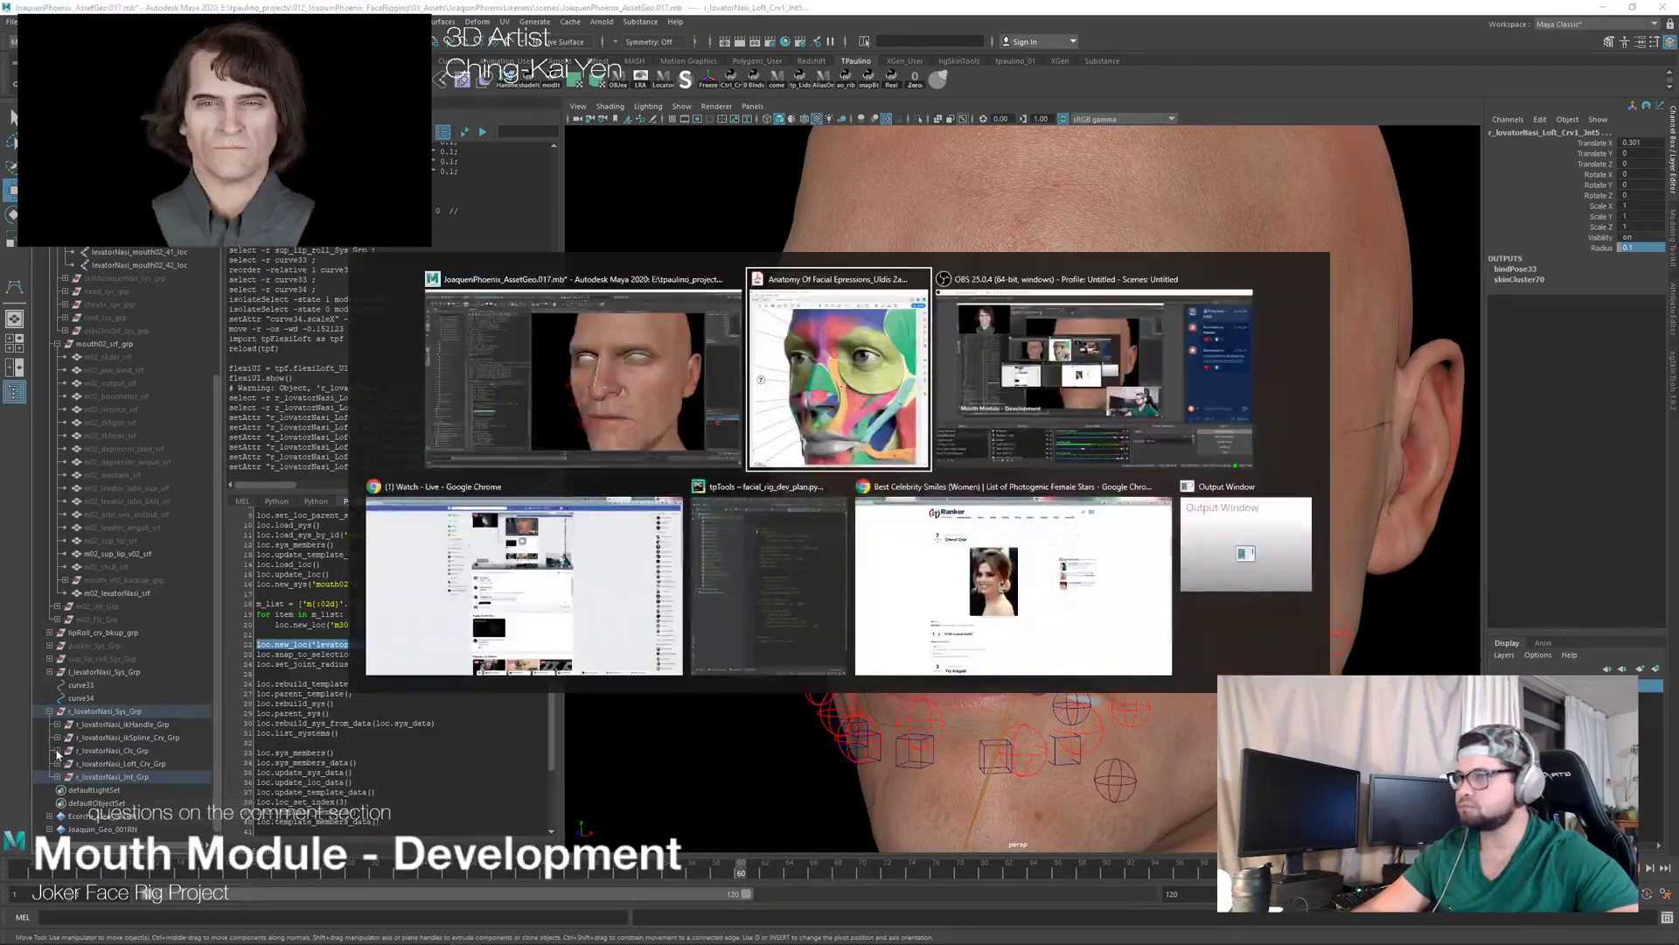
key(alt+Tab)
key(Escape)
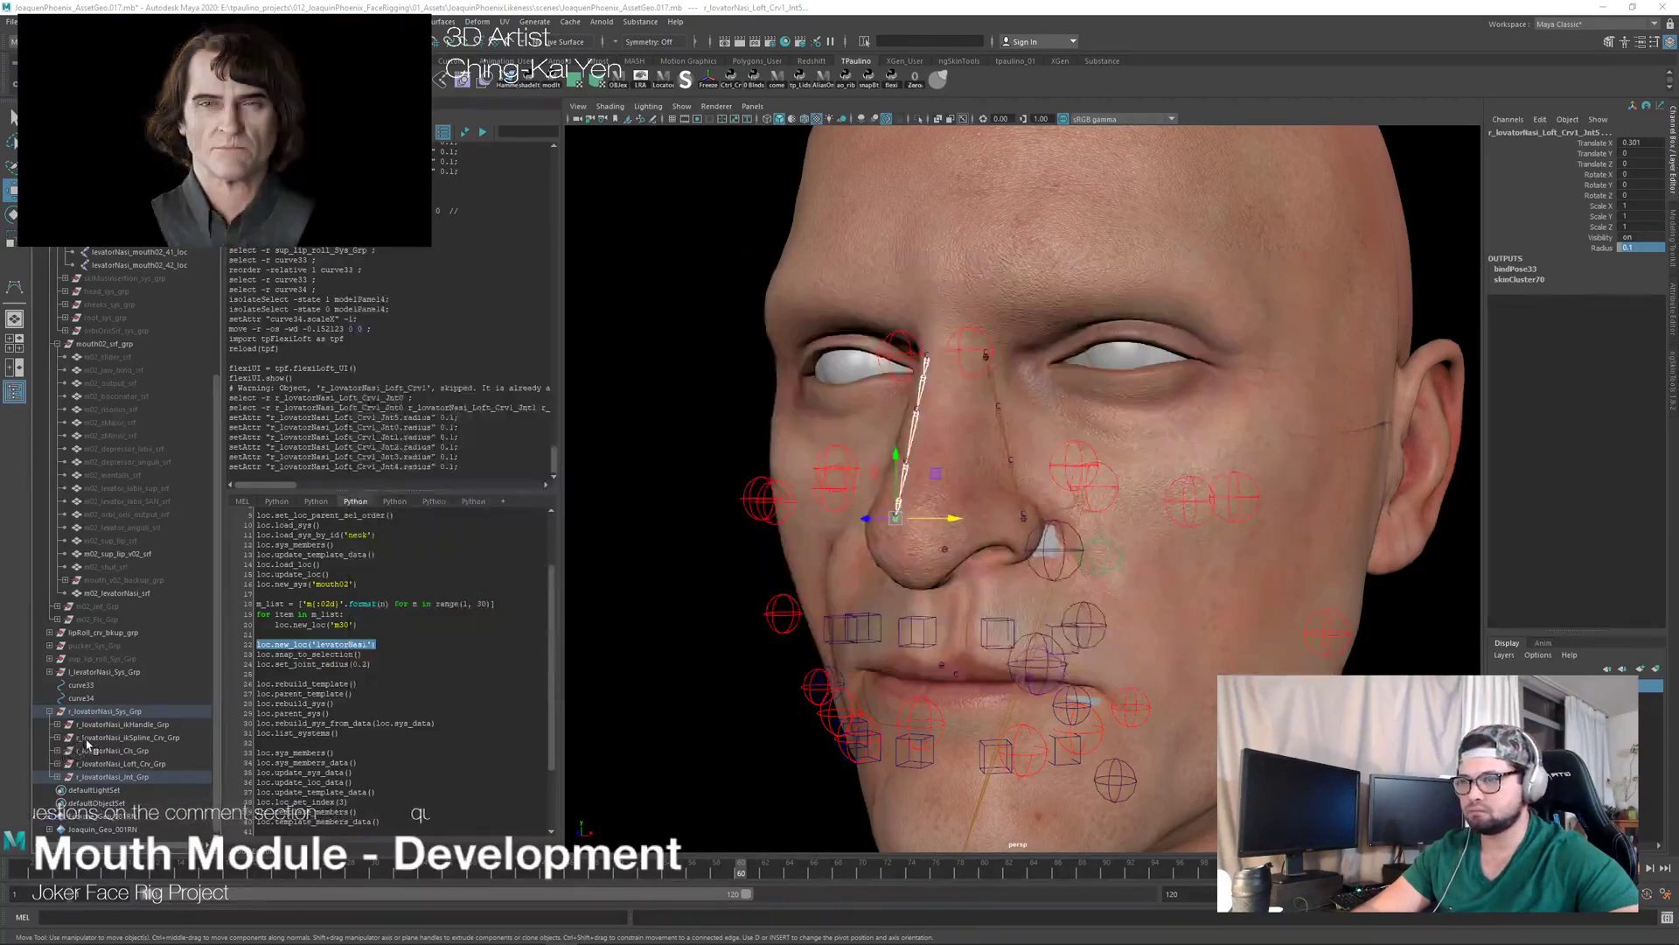
key(alt+Tab)
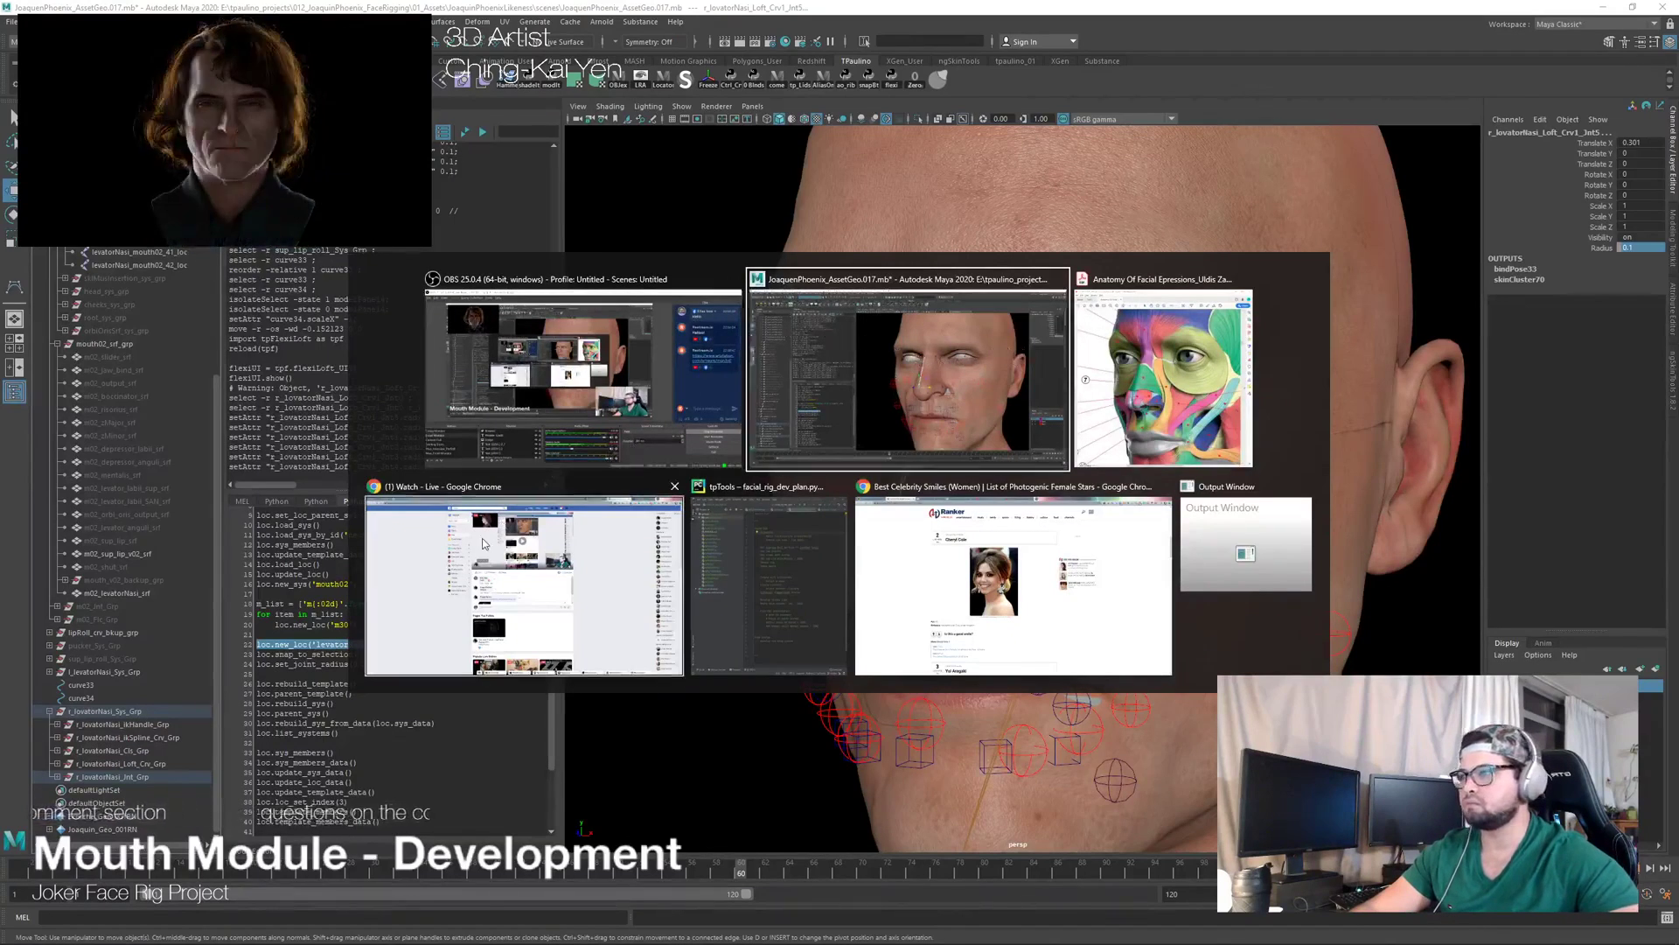
click(525, 586)
drag(1584, 6, 1678, 468)
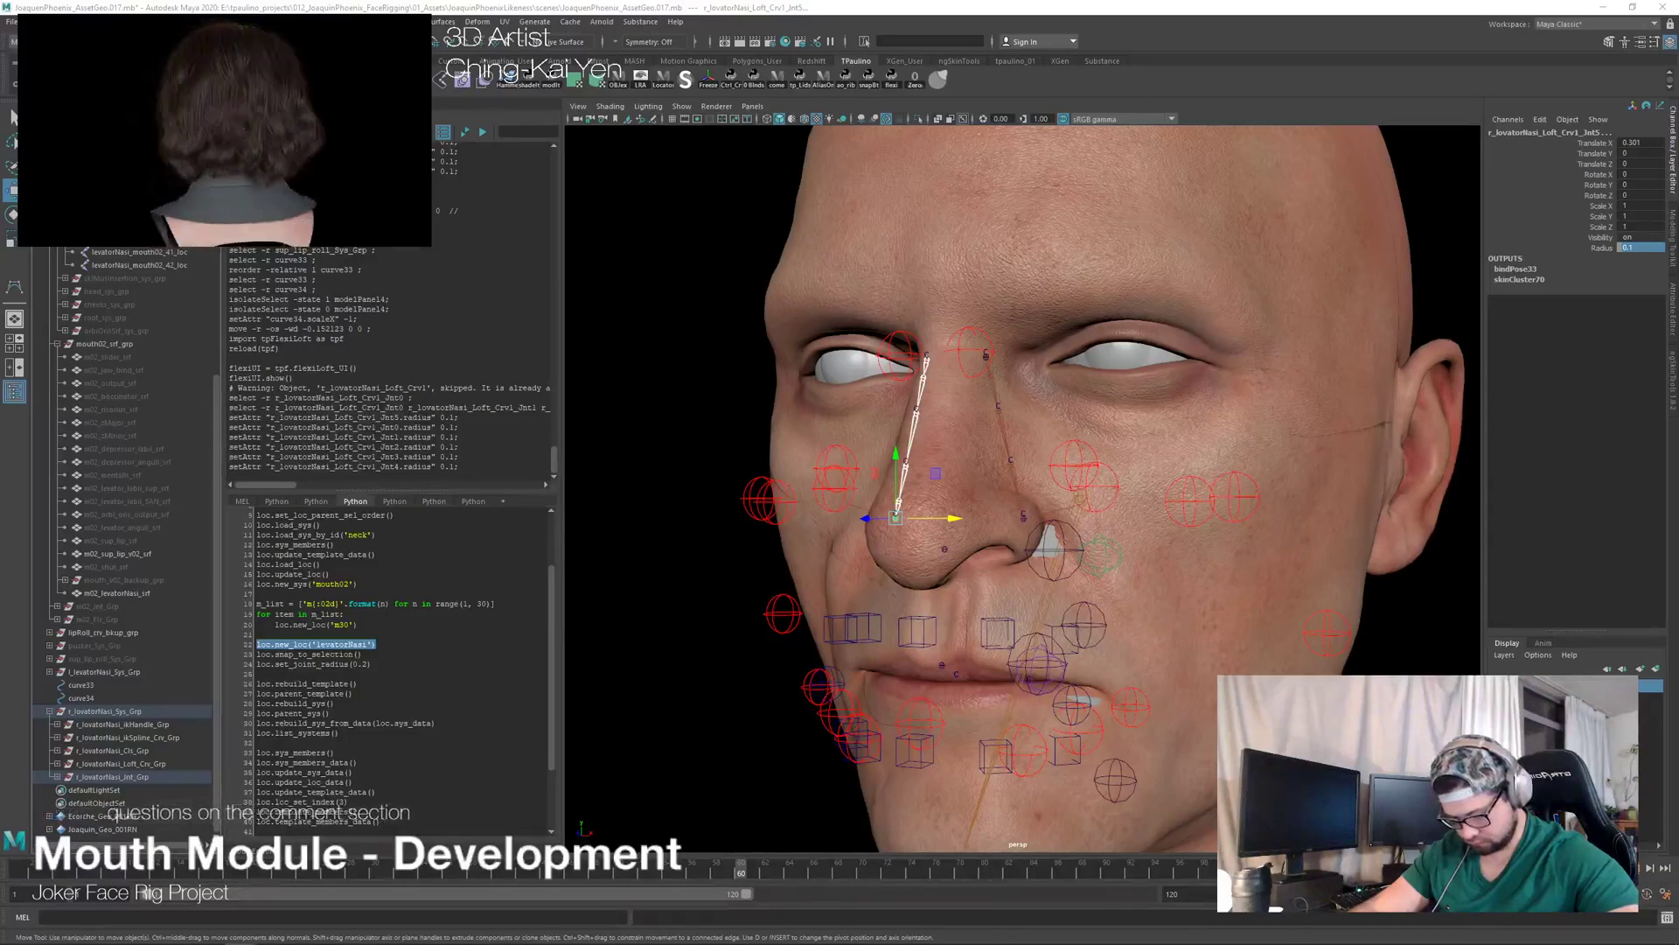
key(alt+Tab)
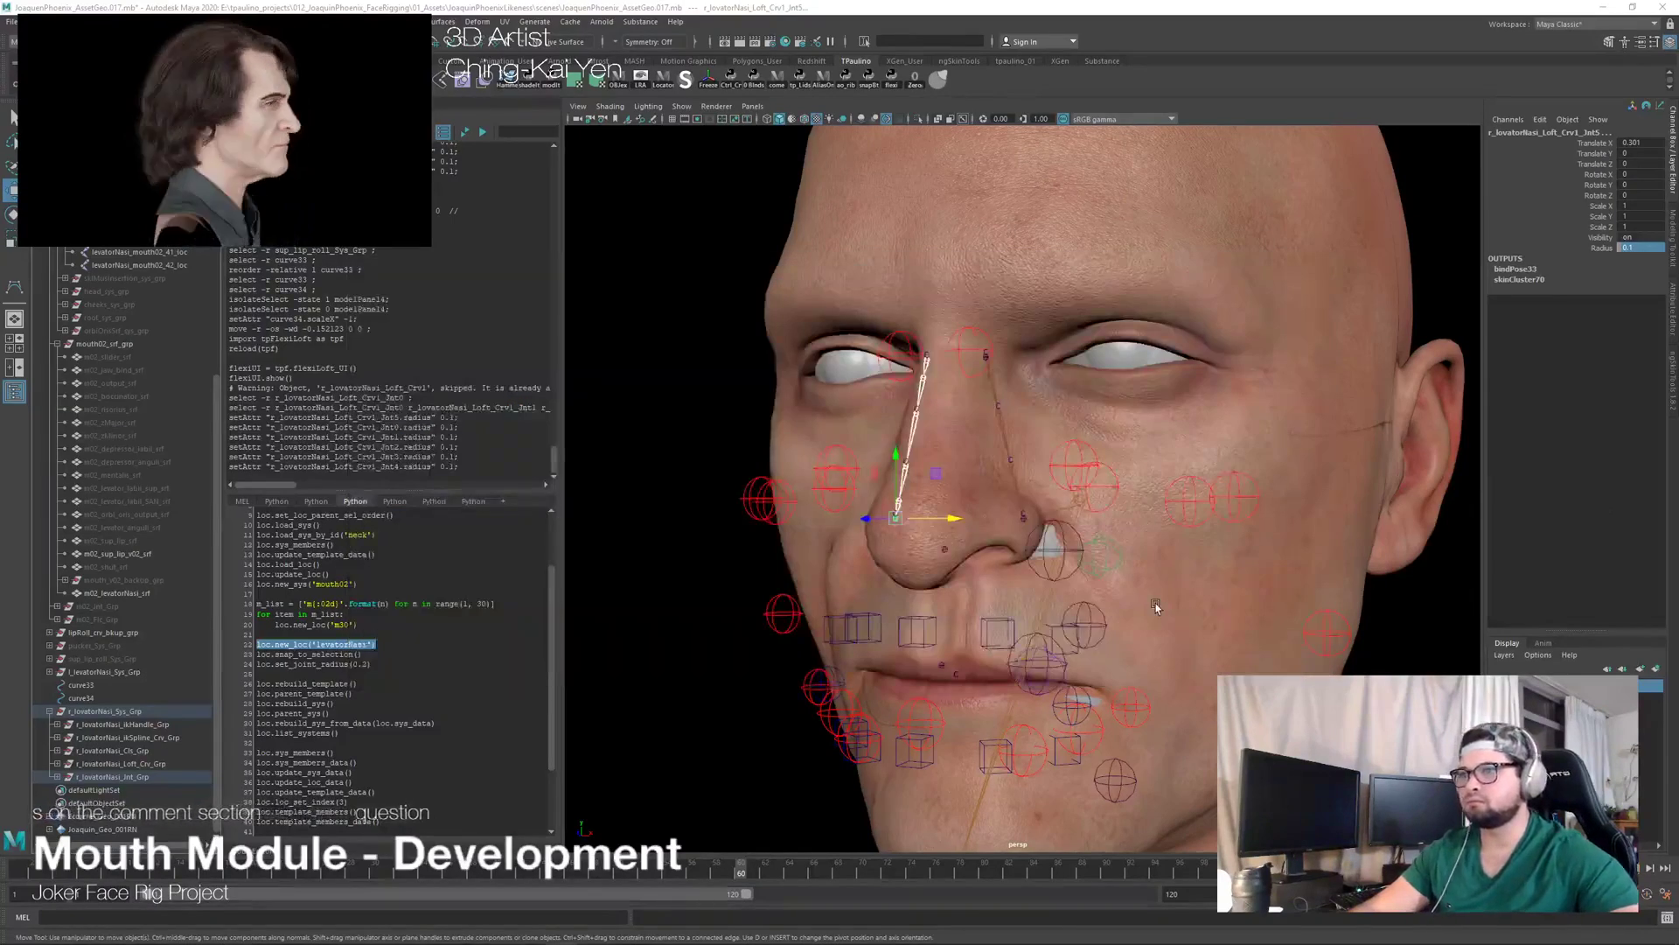
Step: Try rotating the jaw_jnt joint in both directions in a side view and undo the rotations
click(1052, 589)
alt+drag(1022, 580, 1078, 579)
alt+right_drag(1078, 579, 949, 589)
alt+drag(949, 590, 890, 547)
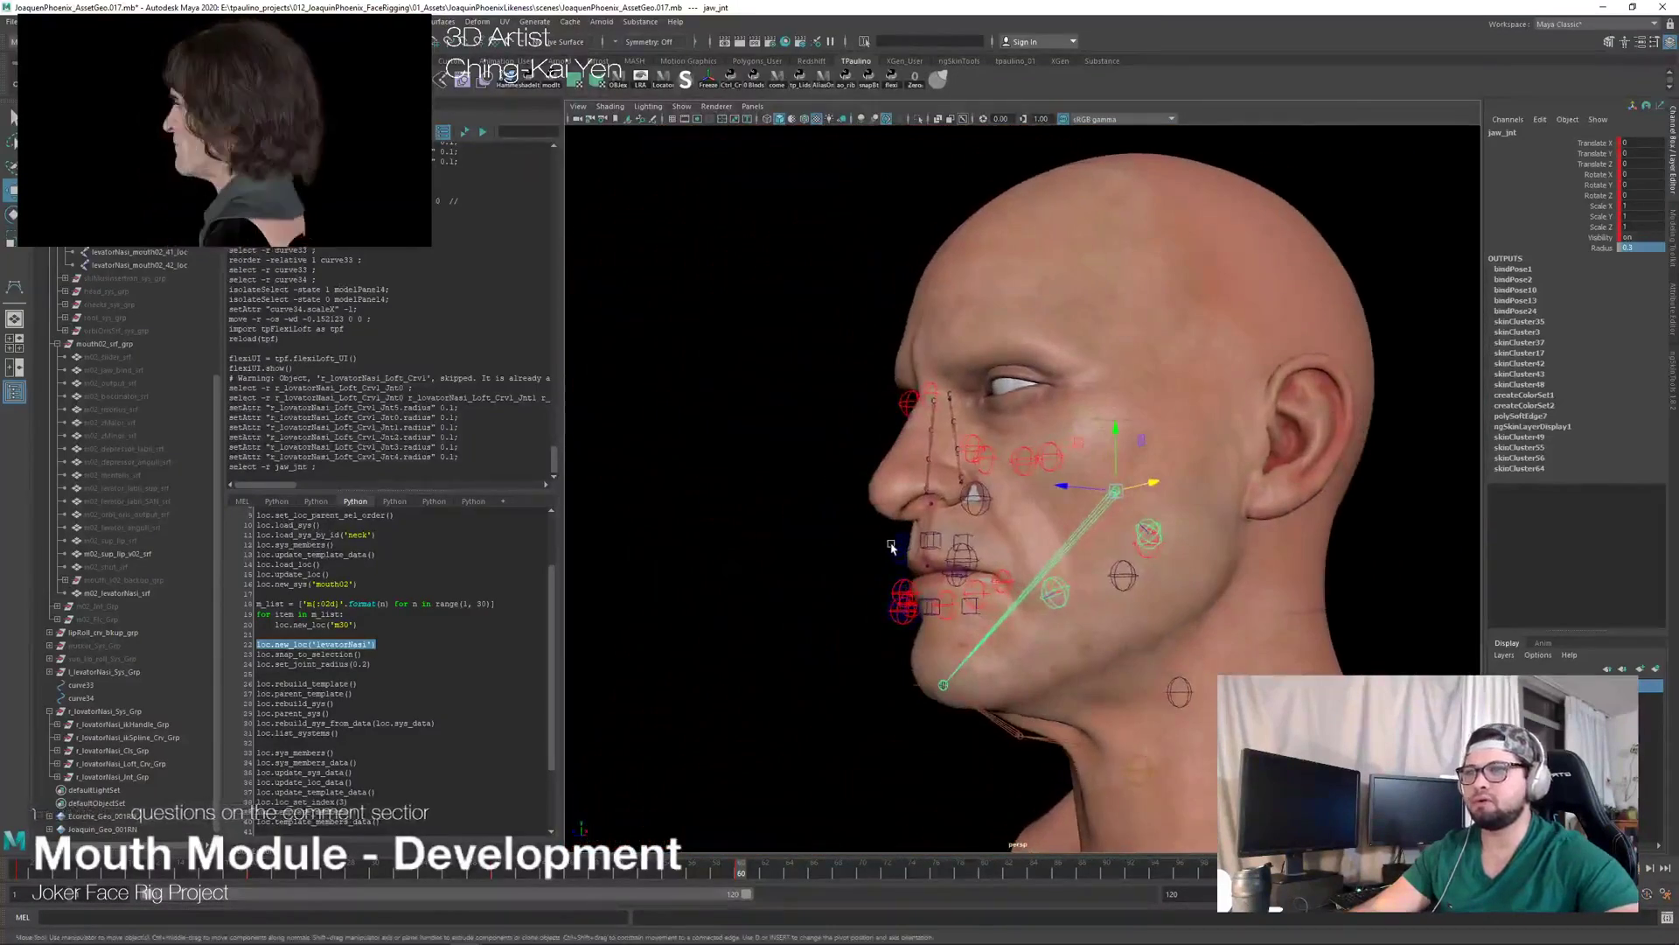
click(1082, 527)
click(1083, 525)
key(e)
drag(1067, 500, 1127, 538)
key(ctrl+z)
scroll(1127, 538, up, 3)
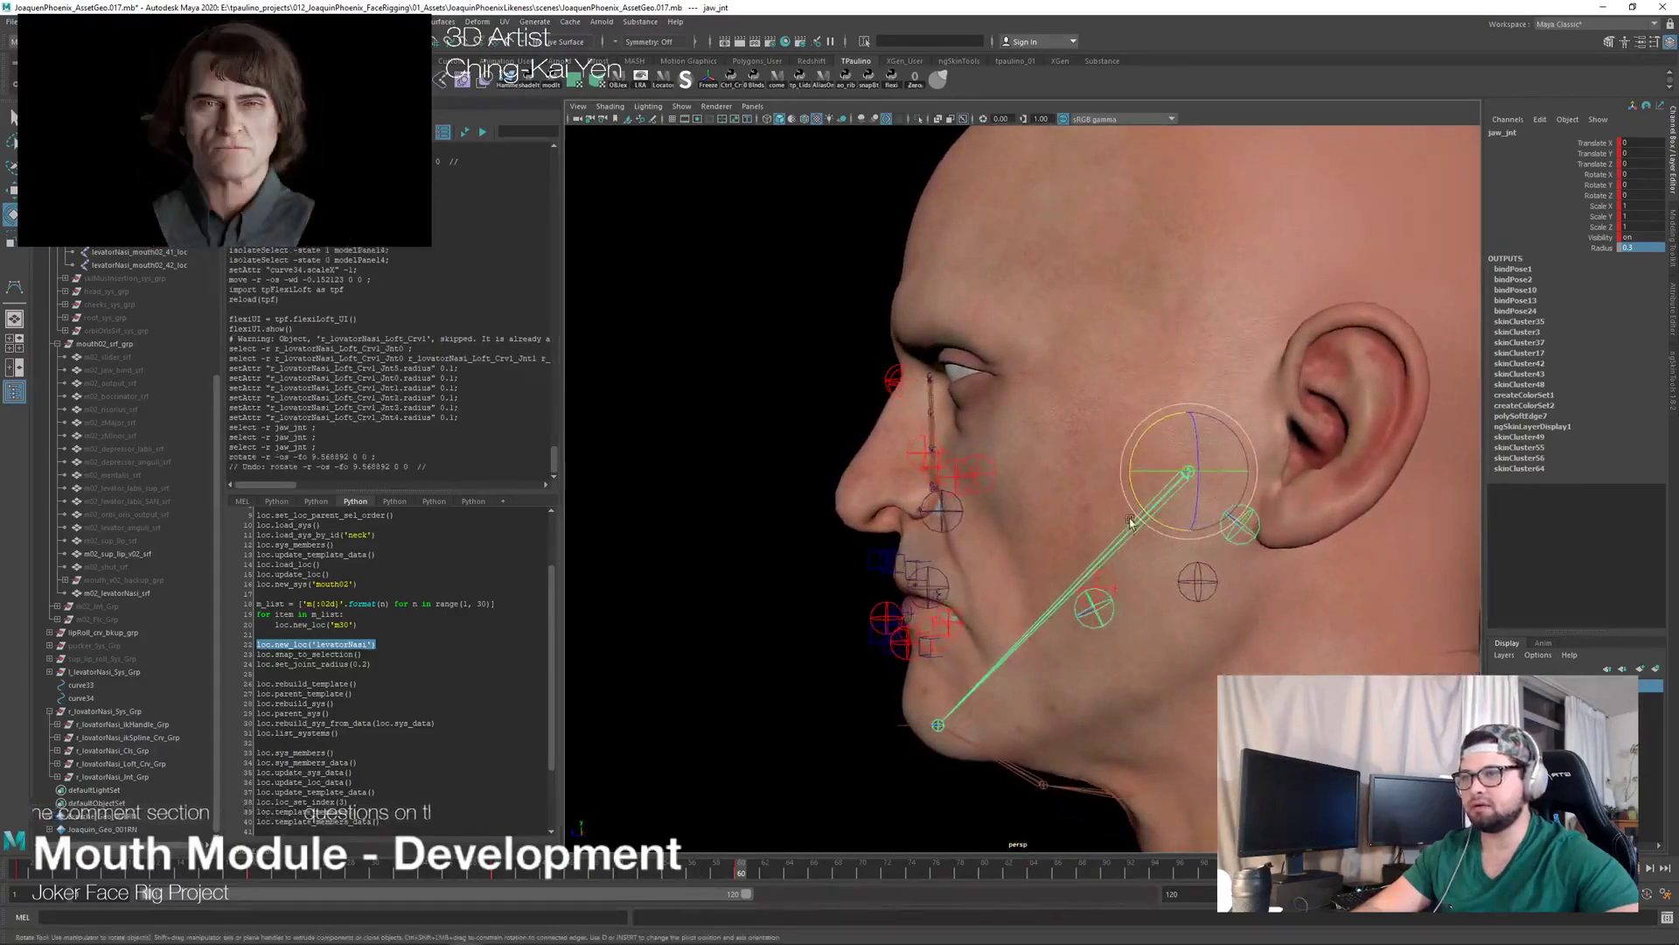
drag(1144, 438, 1085, 441)
key(ctrl+z)
key(ctrl+z)
scroll(1050, 441, down, 3)
scroll(1085, 442, up, 2)
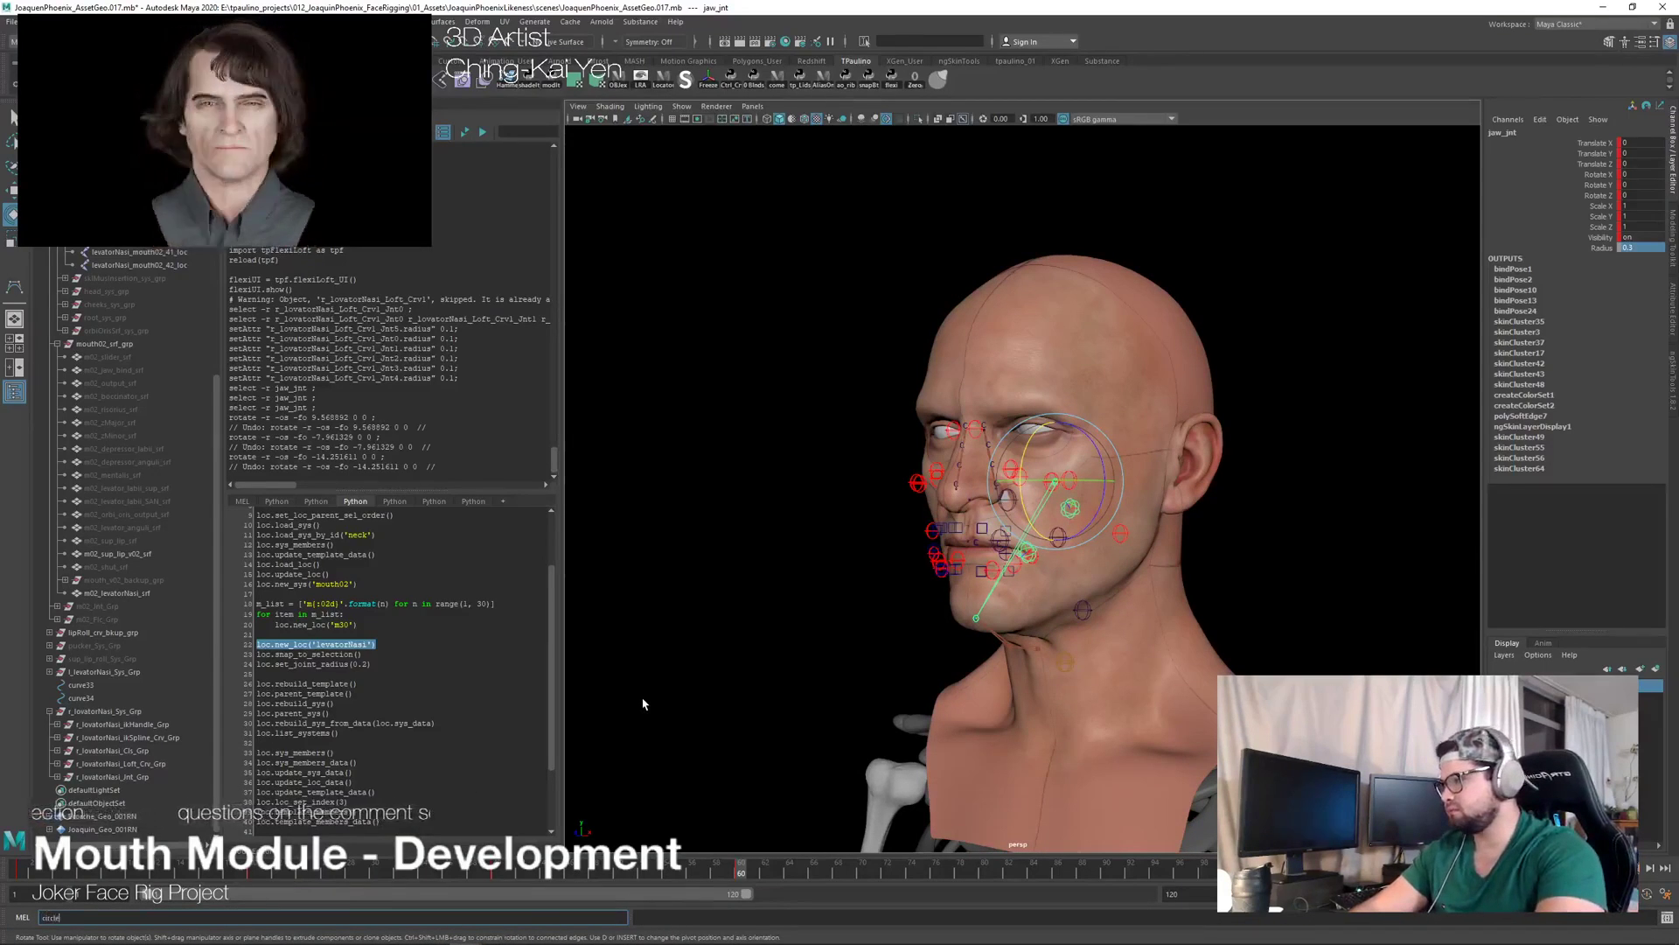
Step: Create a NURBS circle and place it in front of the chin at Translate Y -3.552 and Translate Z 8.705, undoing the trial moves
key(Return)
alt+drag(1163, 498, 770, 647)
key(w)
click(799, 637)
click(1002, 656)
key(ctrl+z)
mouse_move(753, 647)
middle_down()
mouse_move(781, 641)
mouse_move(766, 675)
middle_up()
key(alt+Tab)
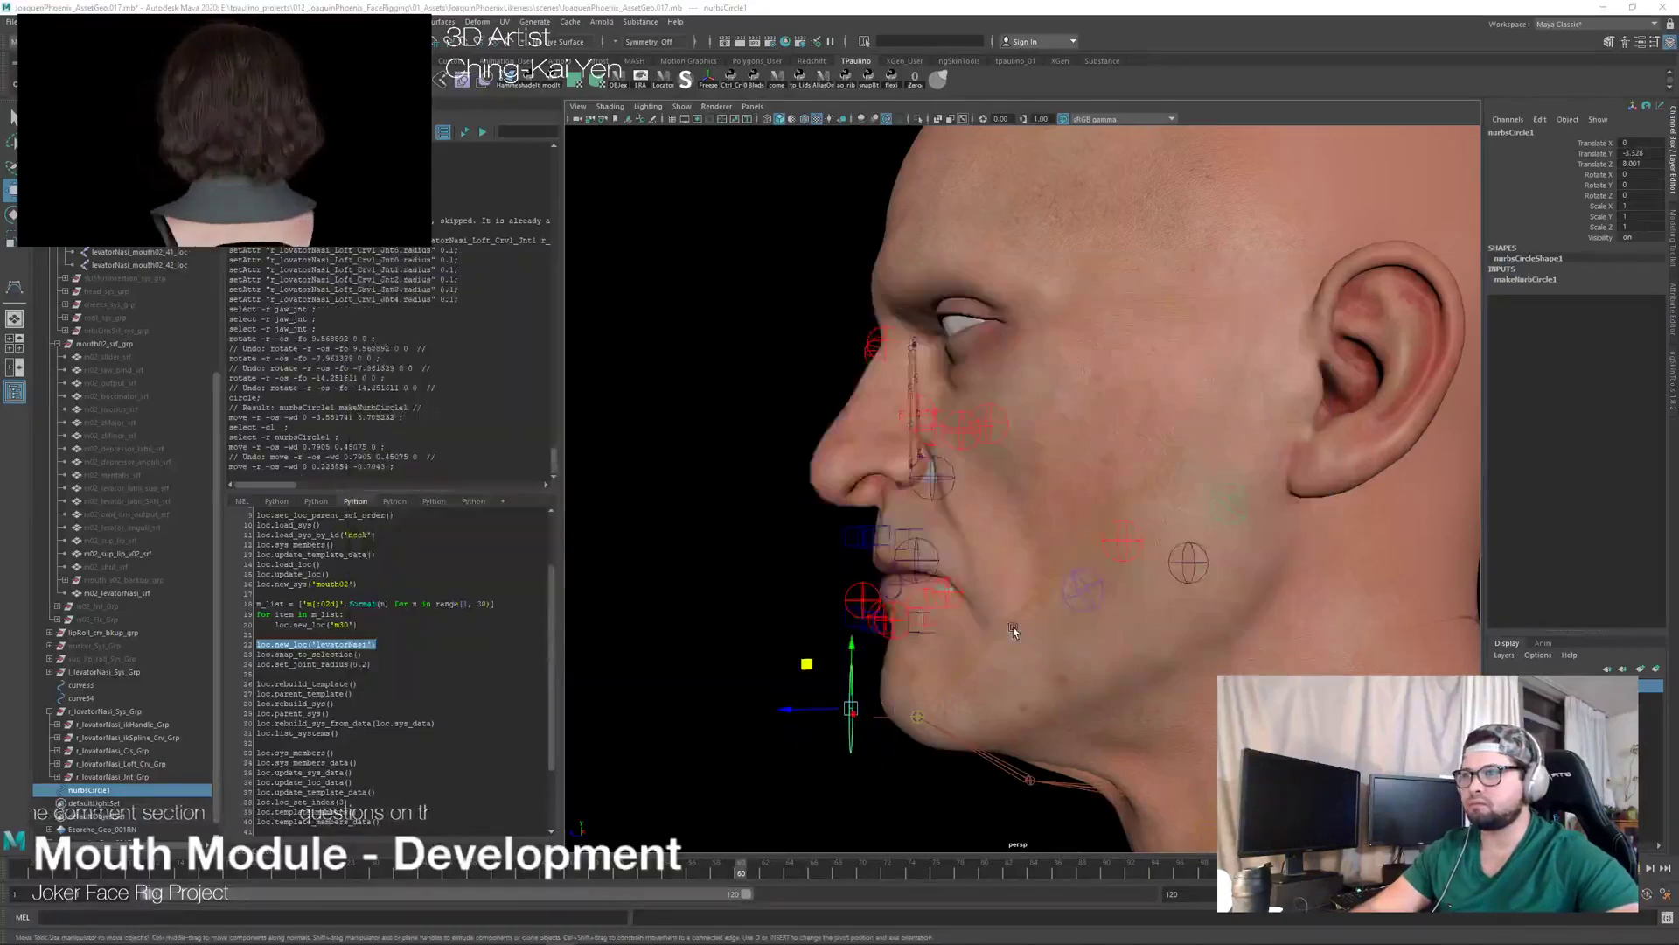
key(ctrl+z)
Step: Switch to the Joker Kills Murray clip on YouTube, mute it, and play from 3:19 to 3:24 to study the jaw and mouth movement
key(alt+Tab)
key(Tab)
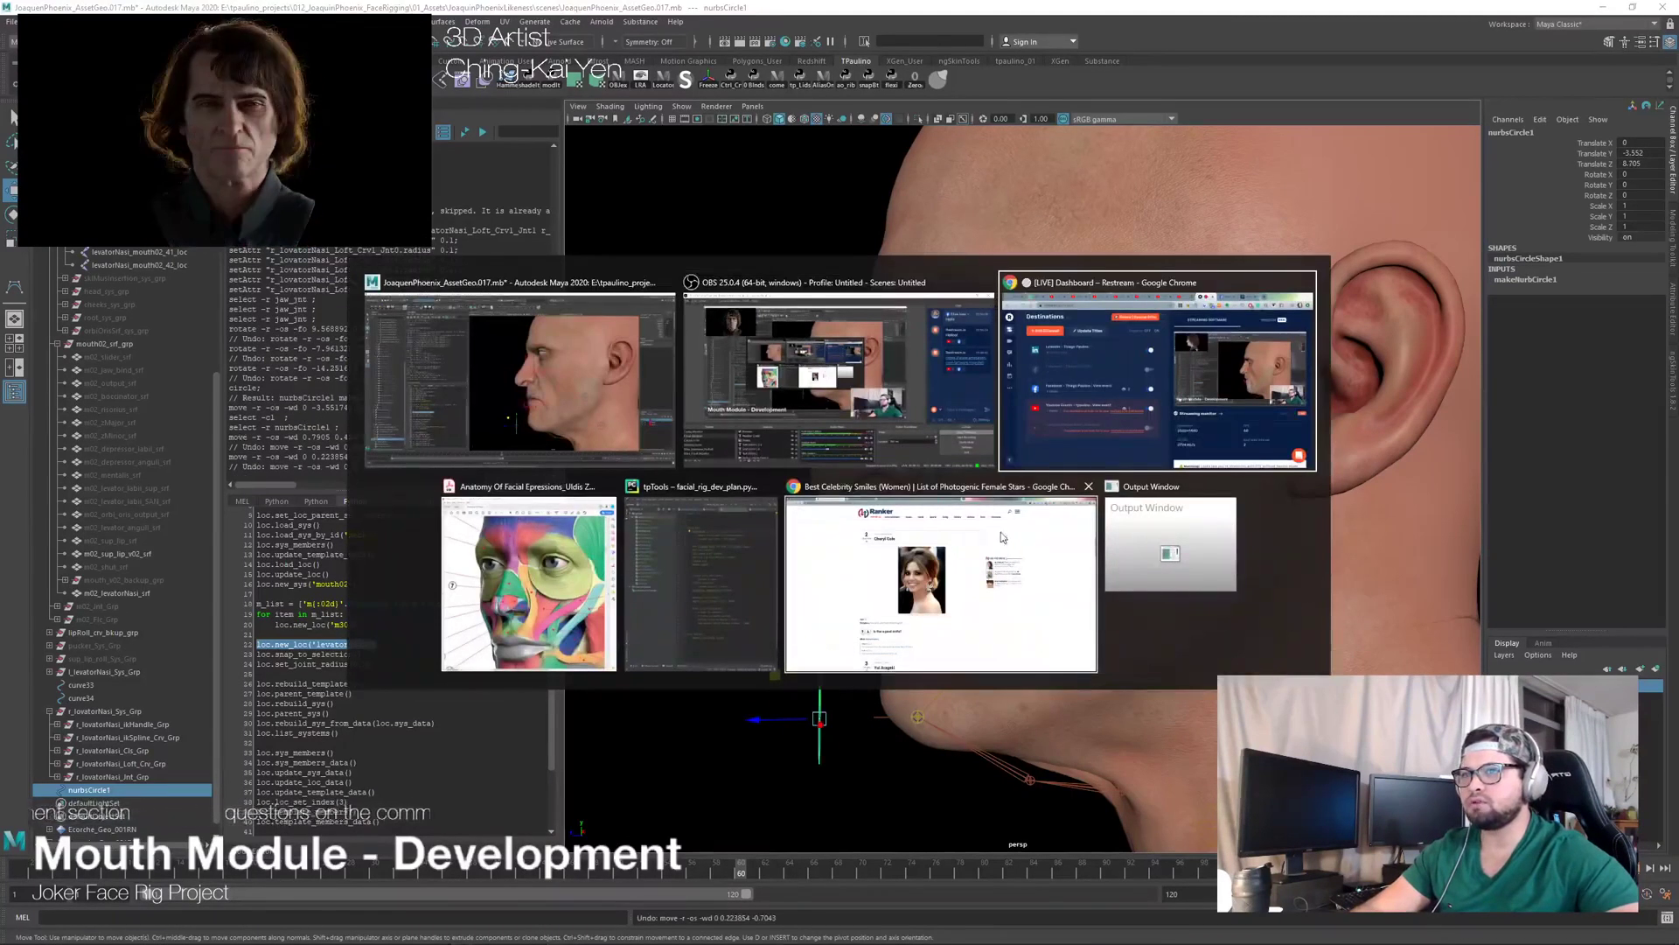
key(Escape)
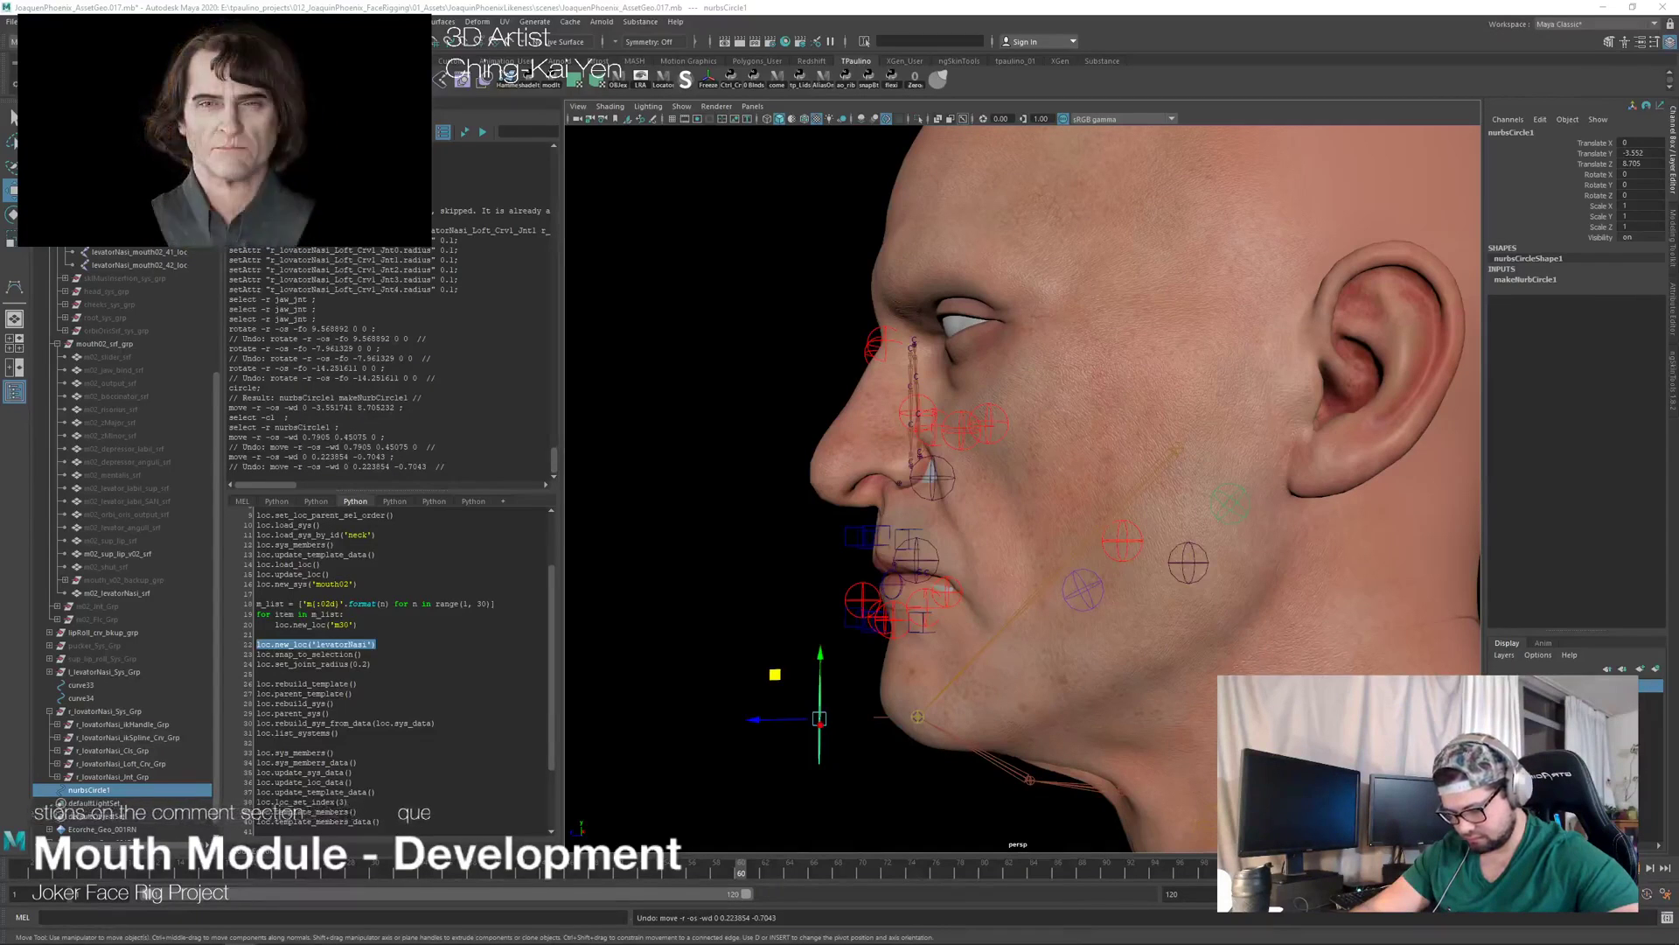
key(alt+Tab)
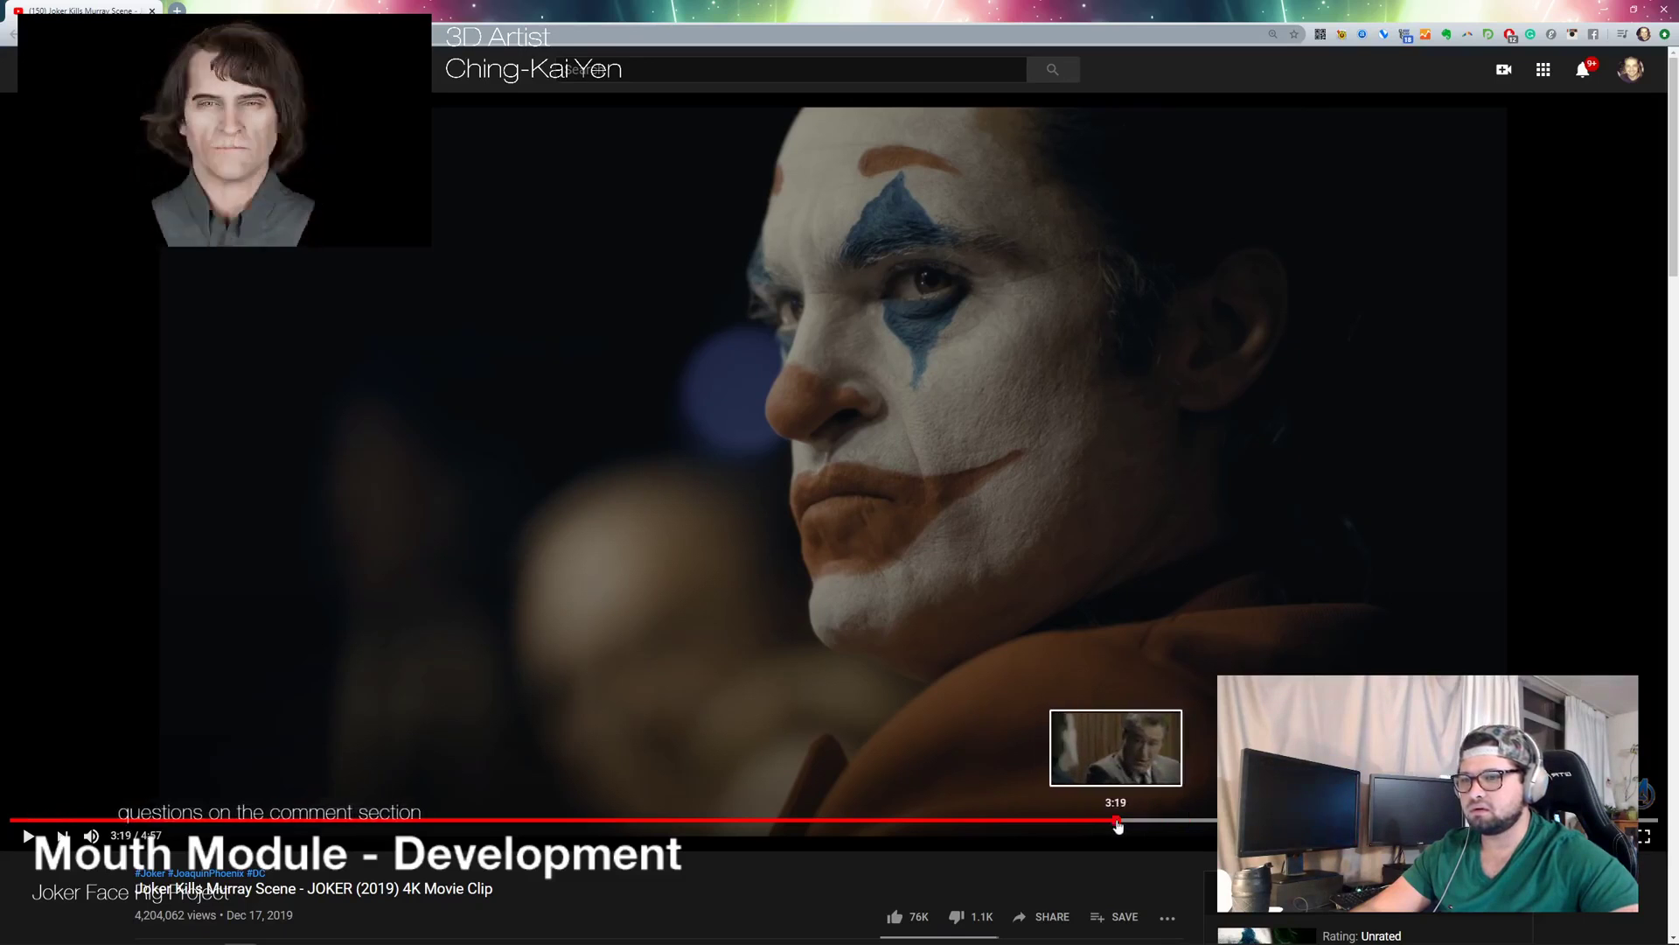
click(1118, 822)
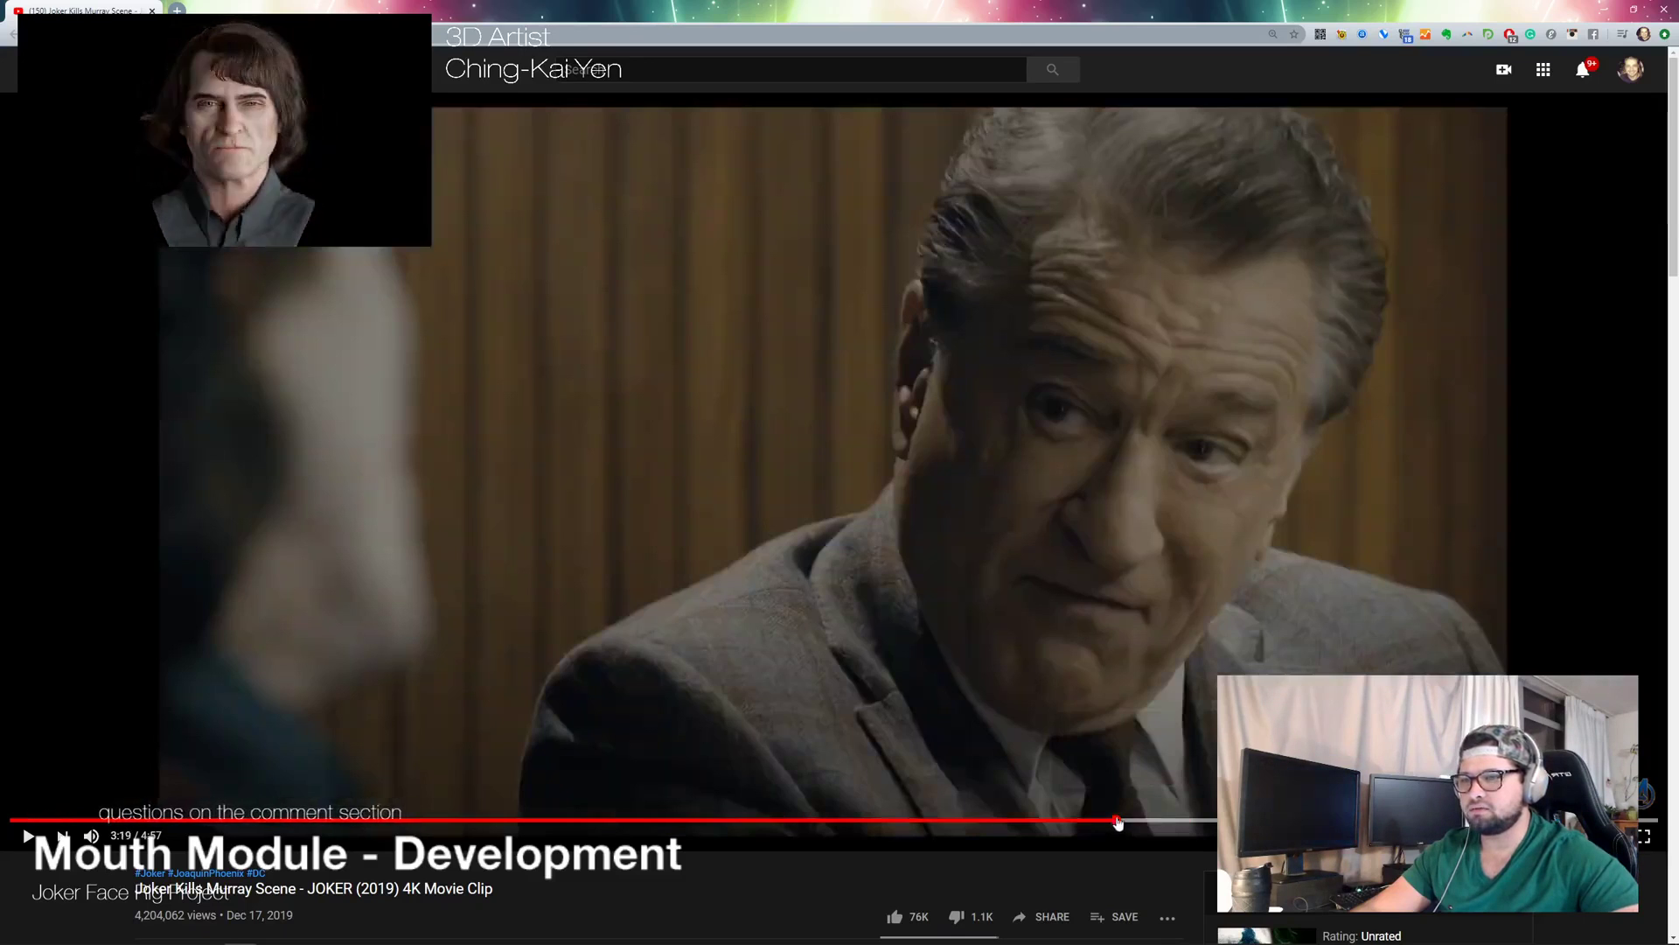
key(m)
click(1061, 515)
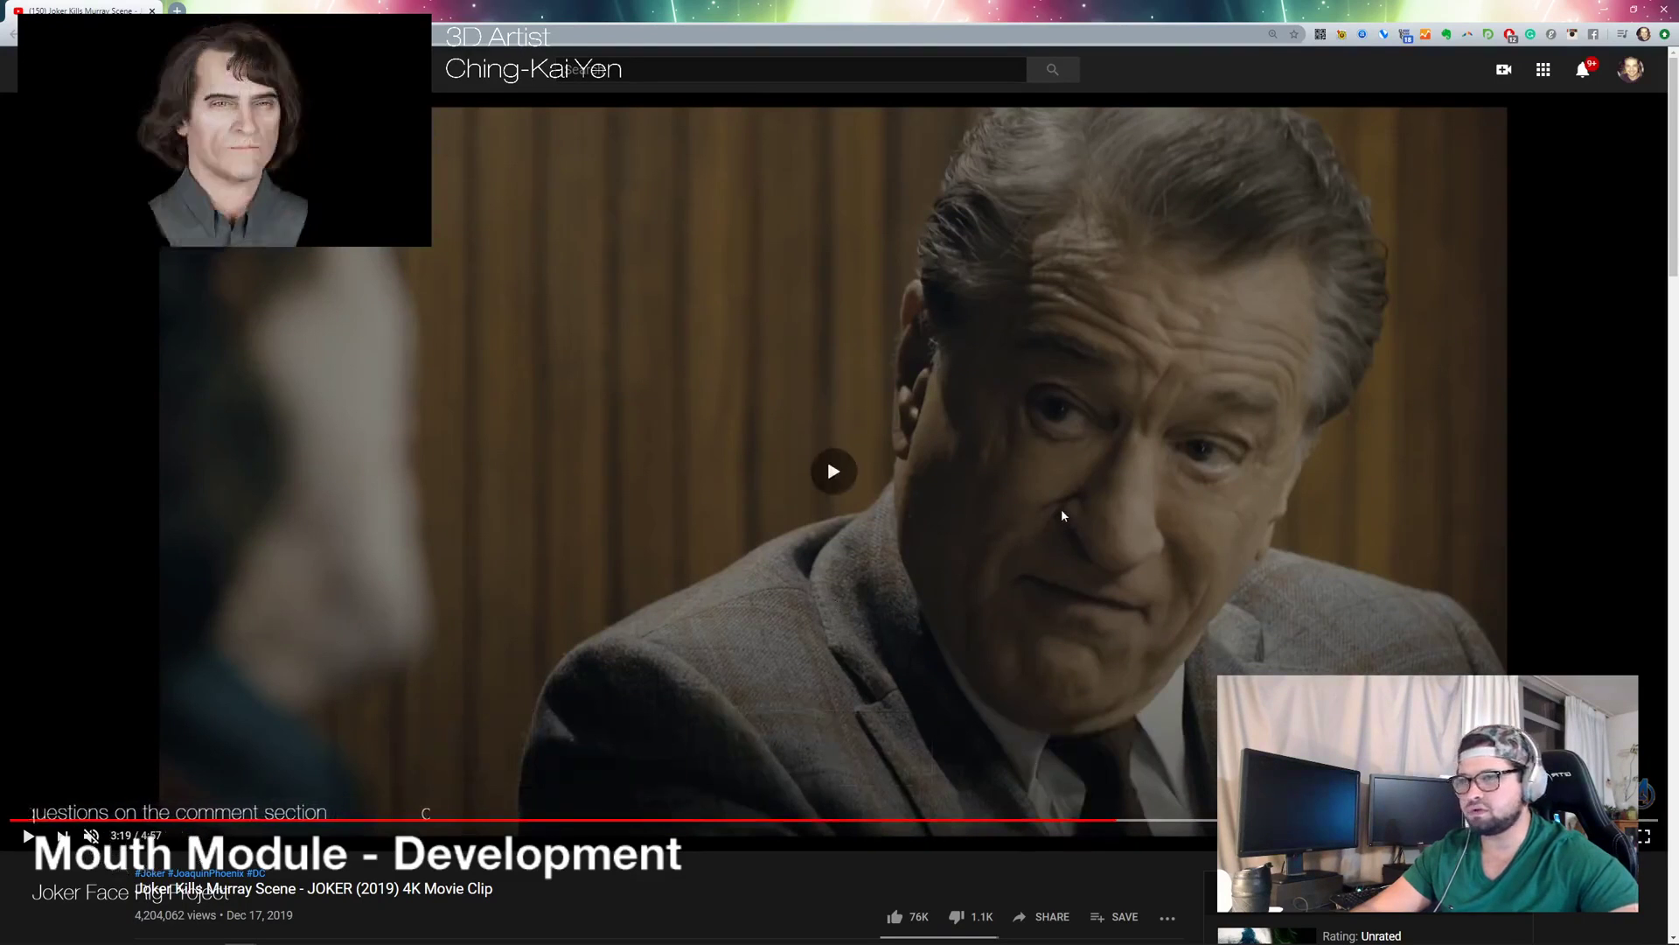
click(1062, 512)
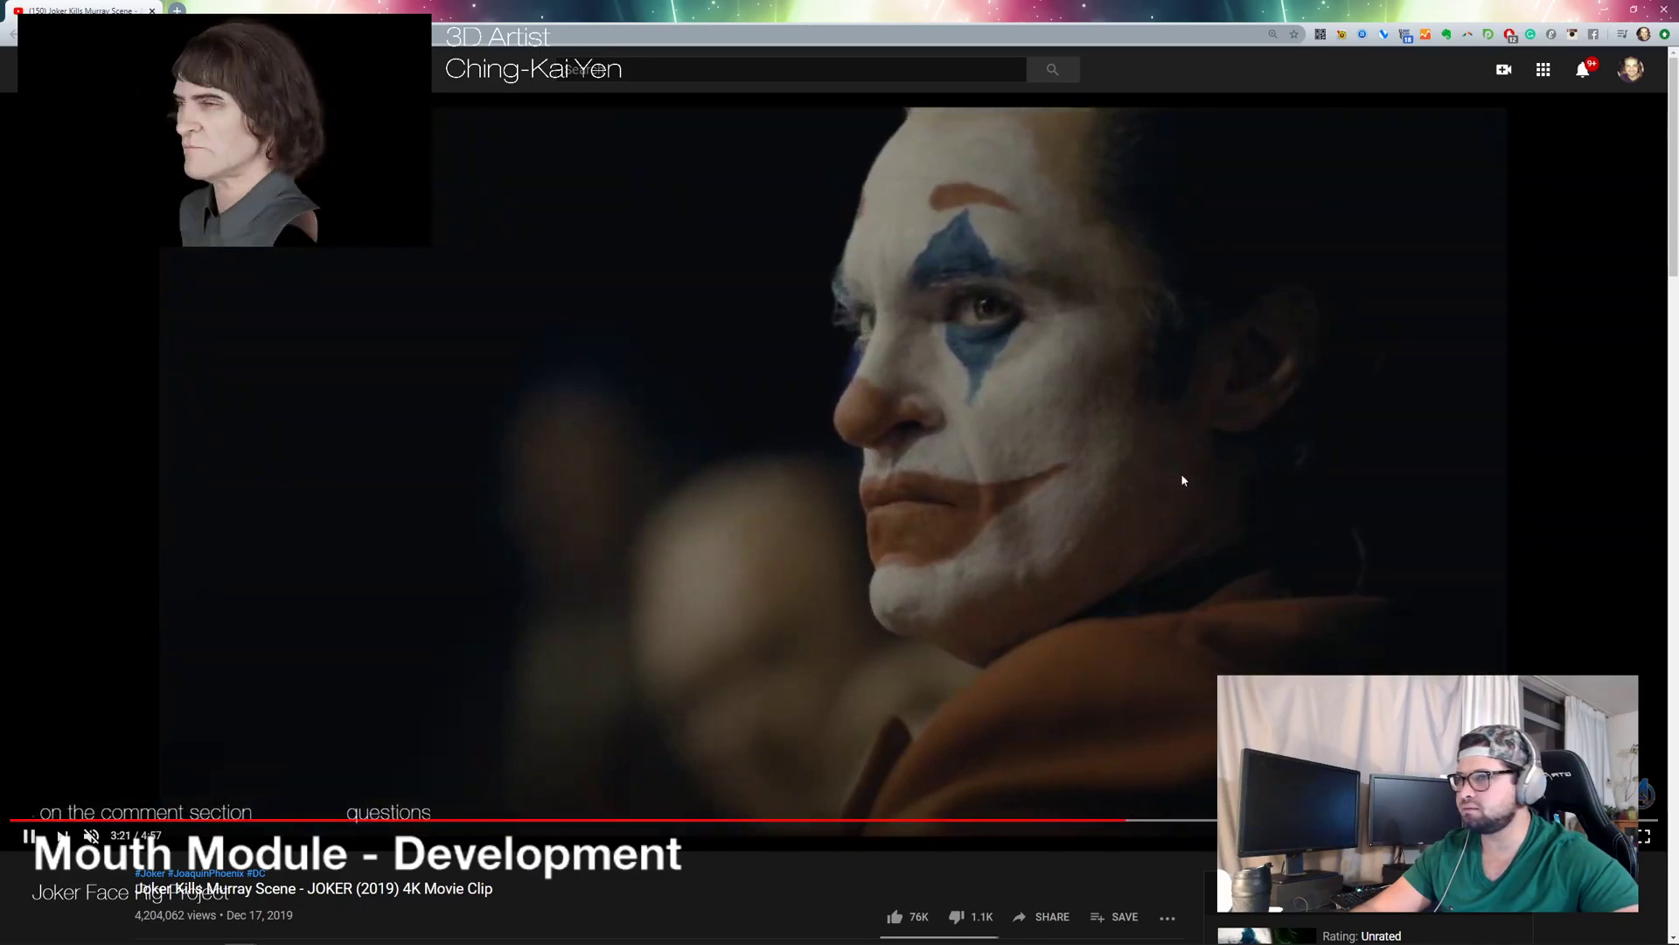
click(914, 545)
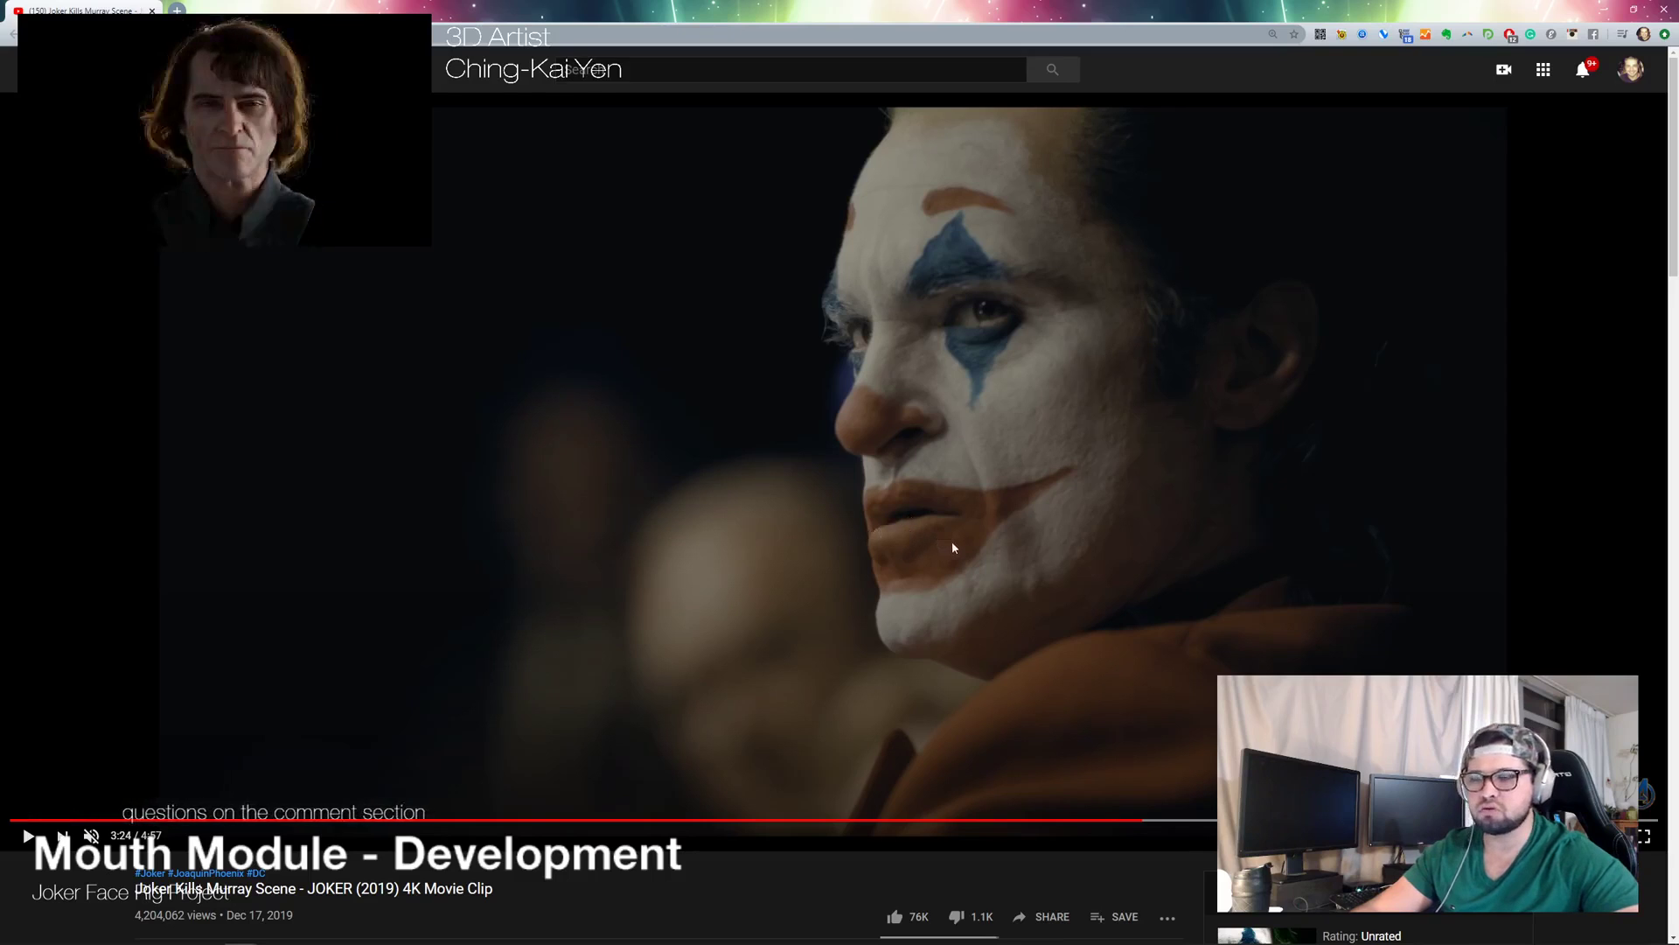
Step: Return to Maya and try moving the NURBS circle around in front of the chin, undoing the moves
key(alt+Tab)
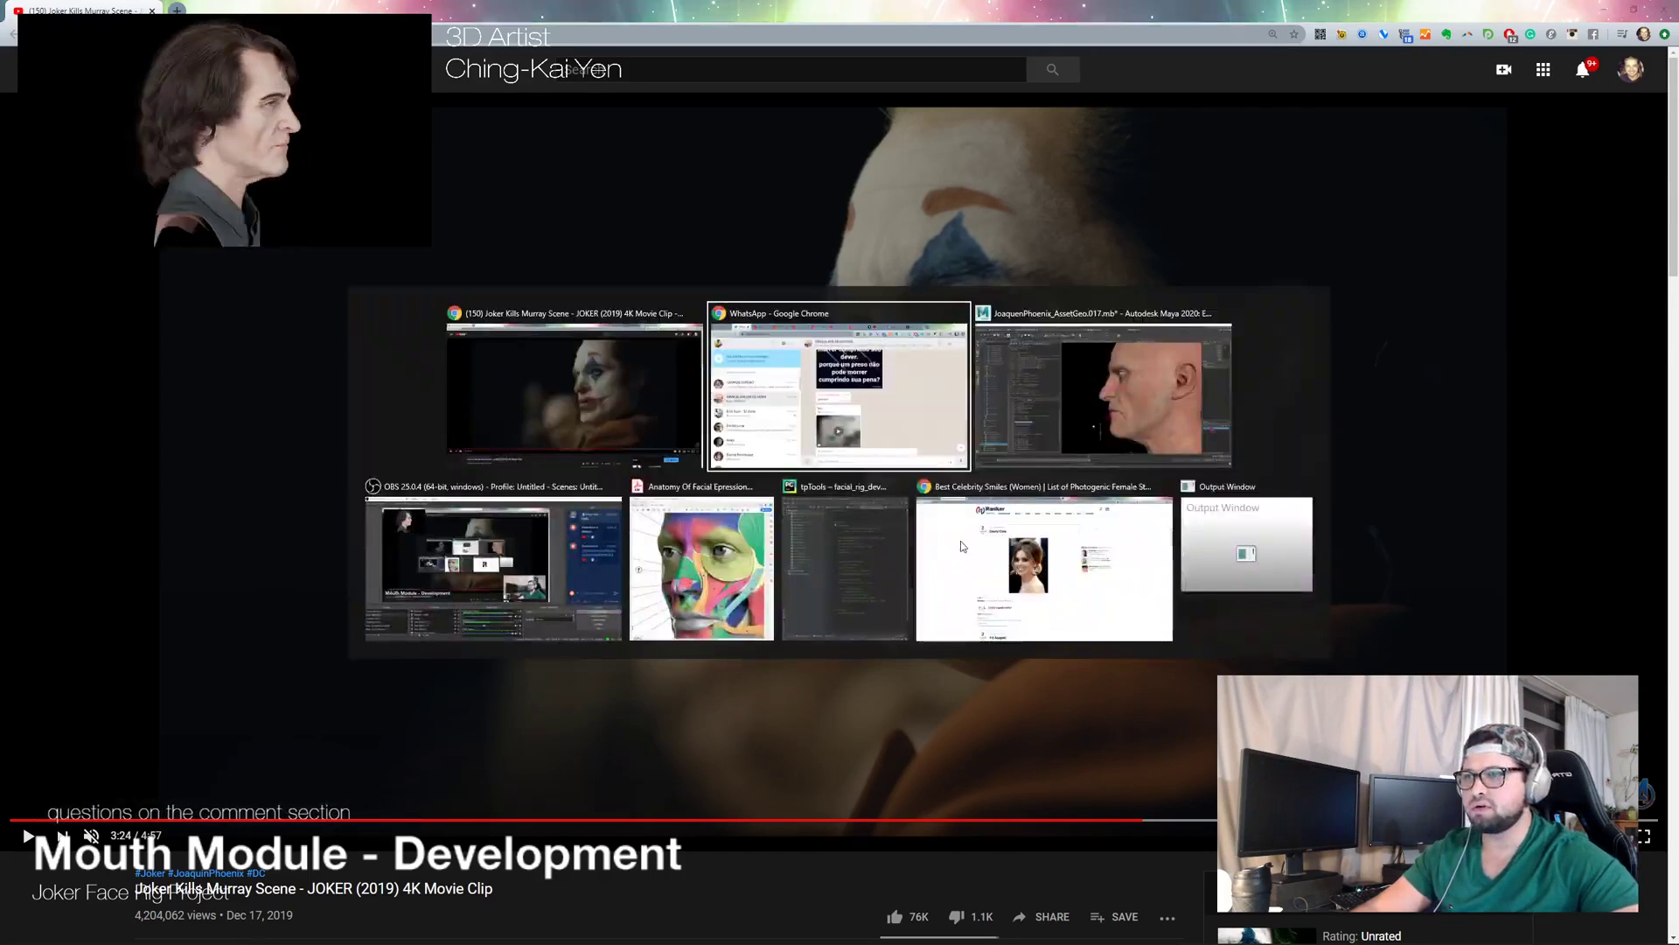
key(alt+Tab)
key(alt+Tab)
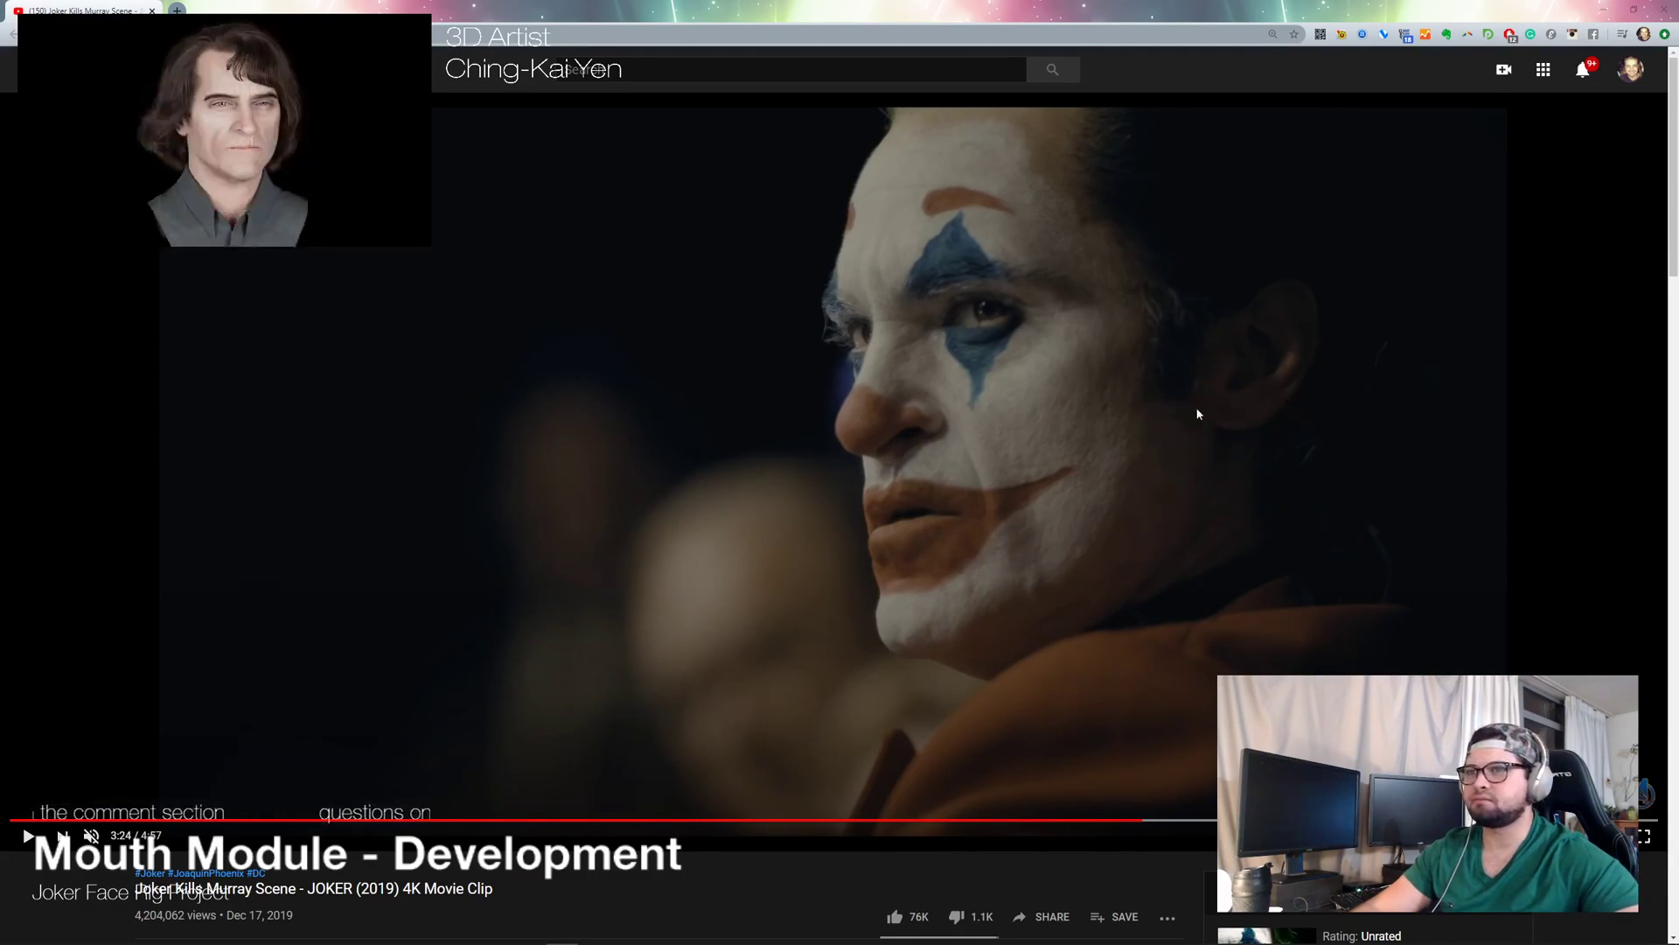
key(alt+Tab)
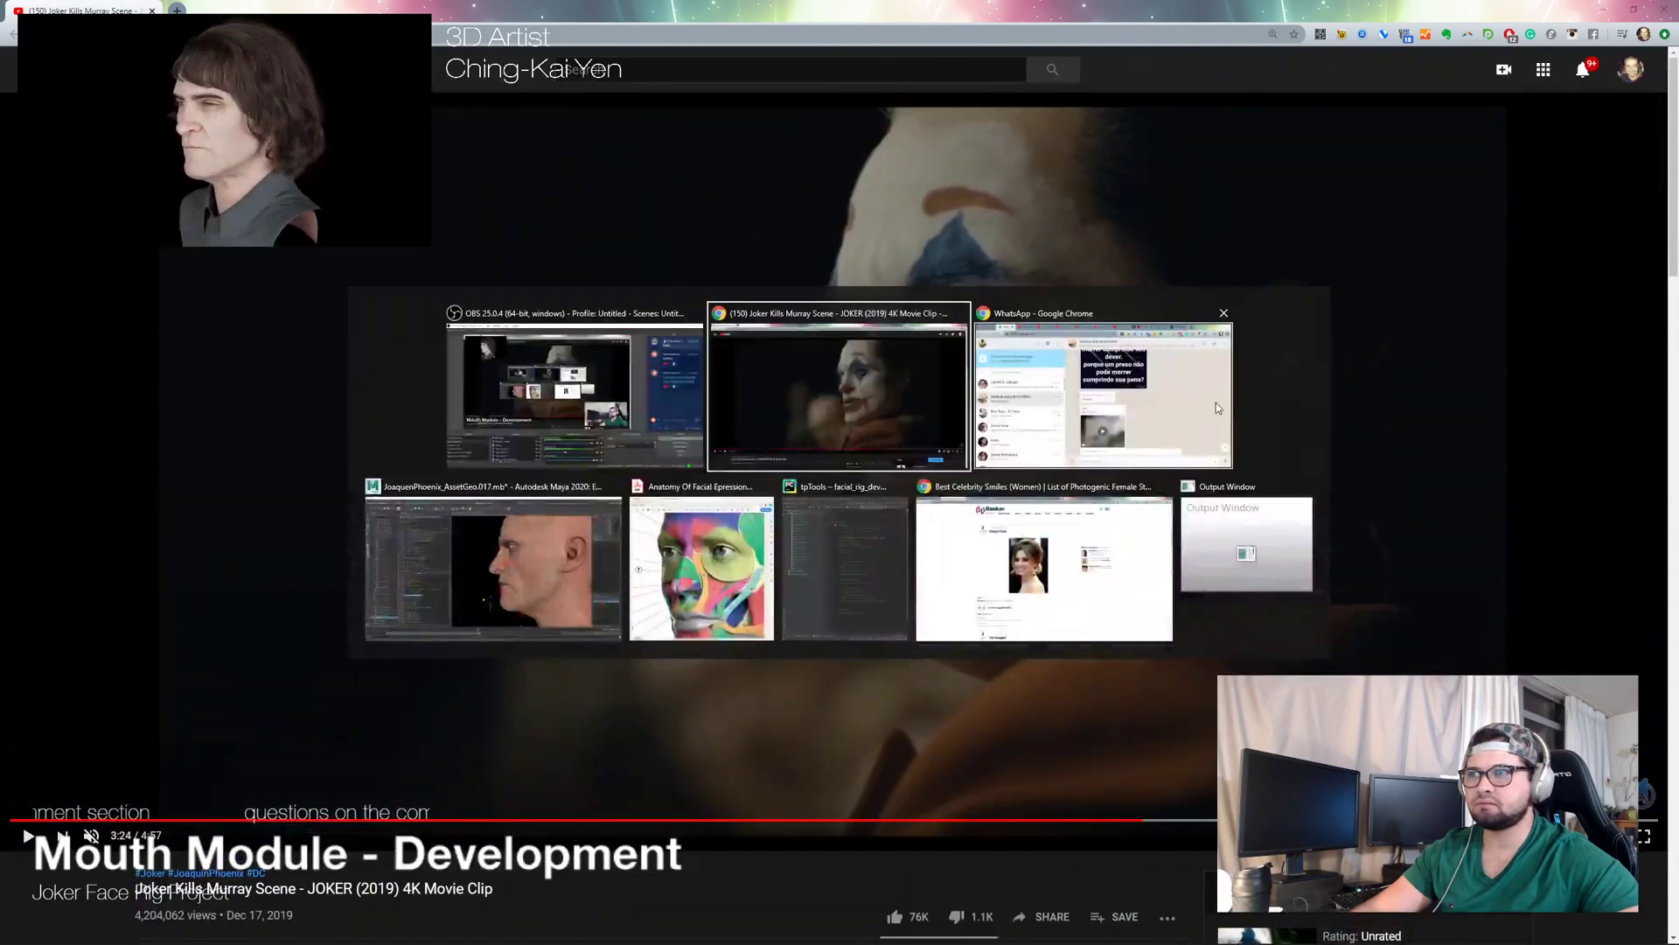
click(595, 533)
alt+drag(1006, 514, 1006, 469)
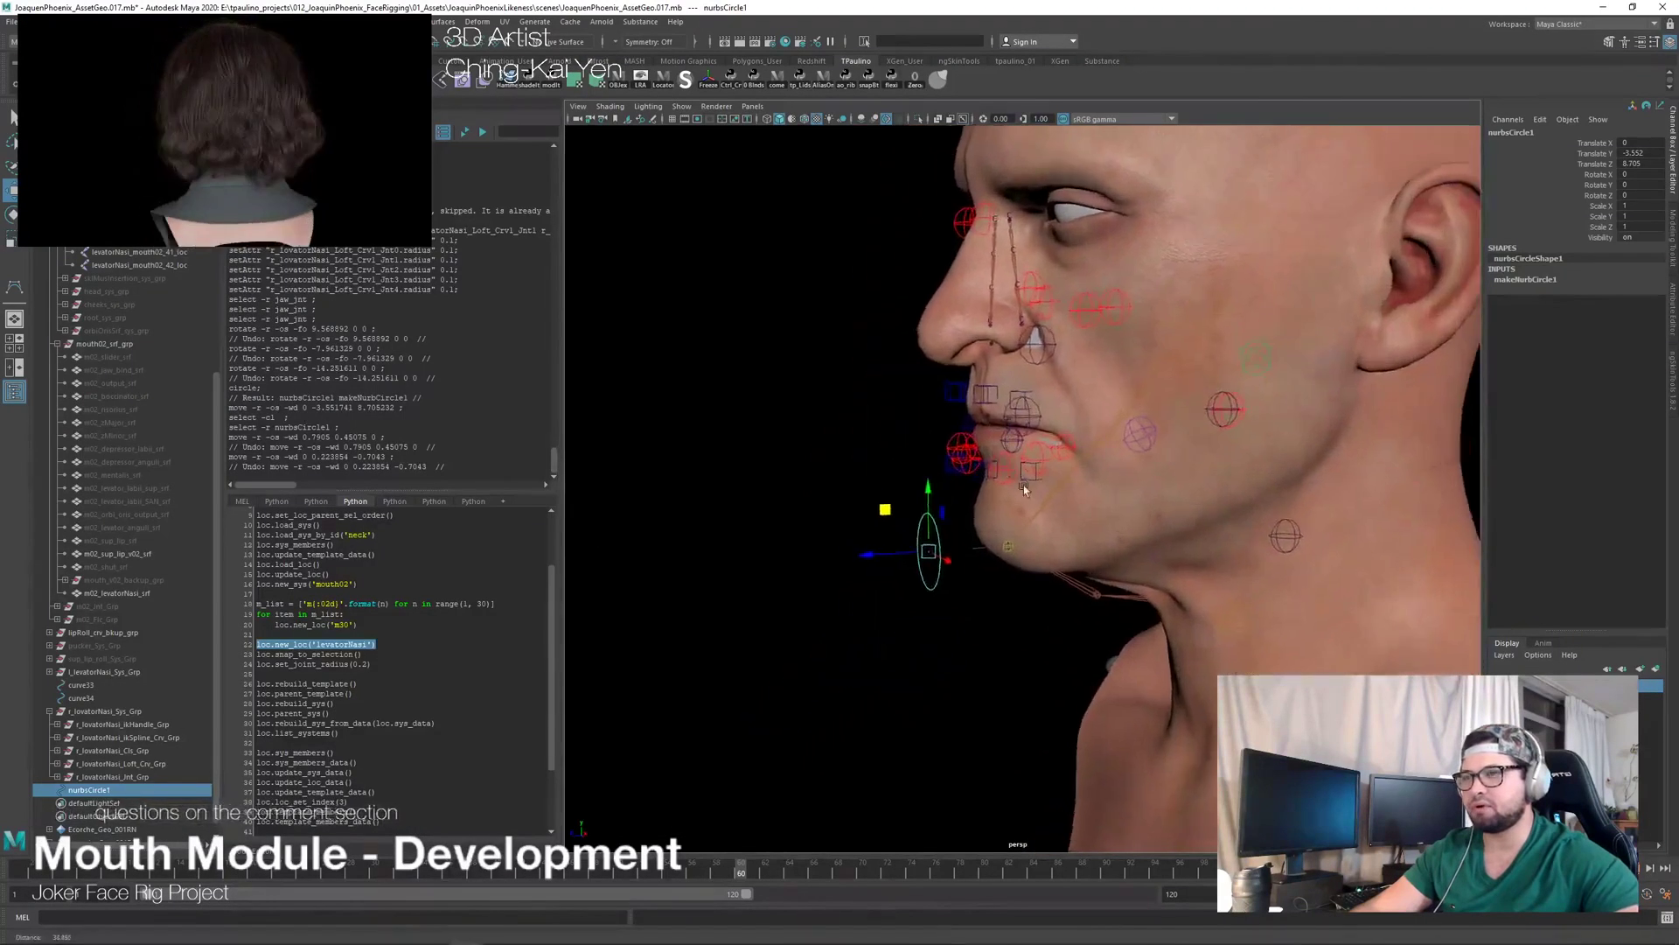
alt+right_drag(1006, 469, 934, 532)
mouse_move(857, 521)
mouse_down()
mouse_move(807, 503)
mouse_move(832, 533)
mouse_move(876, 526)
mouse_up()
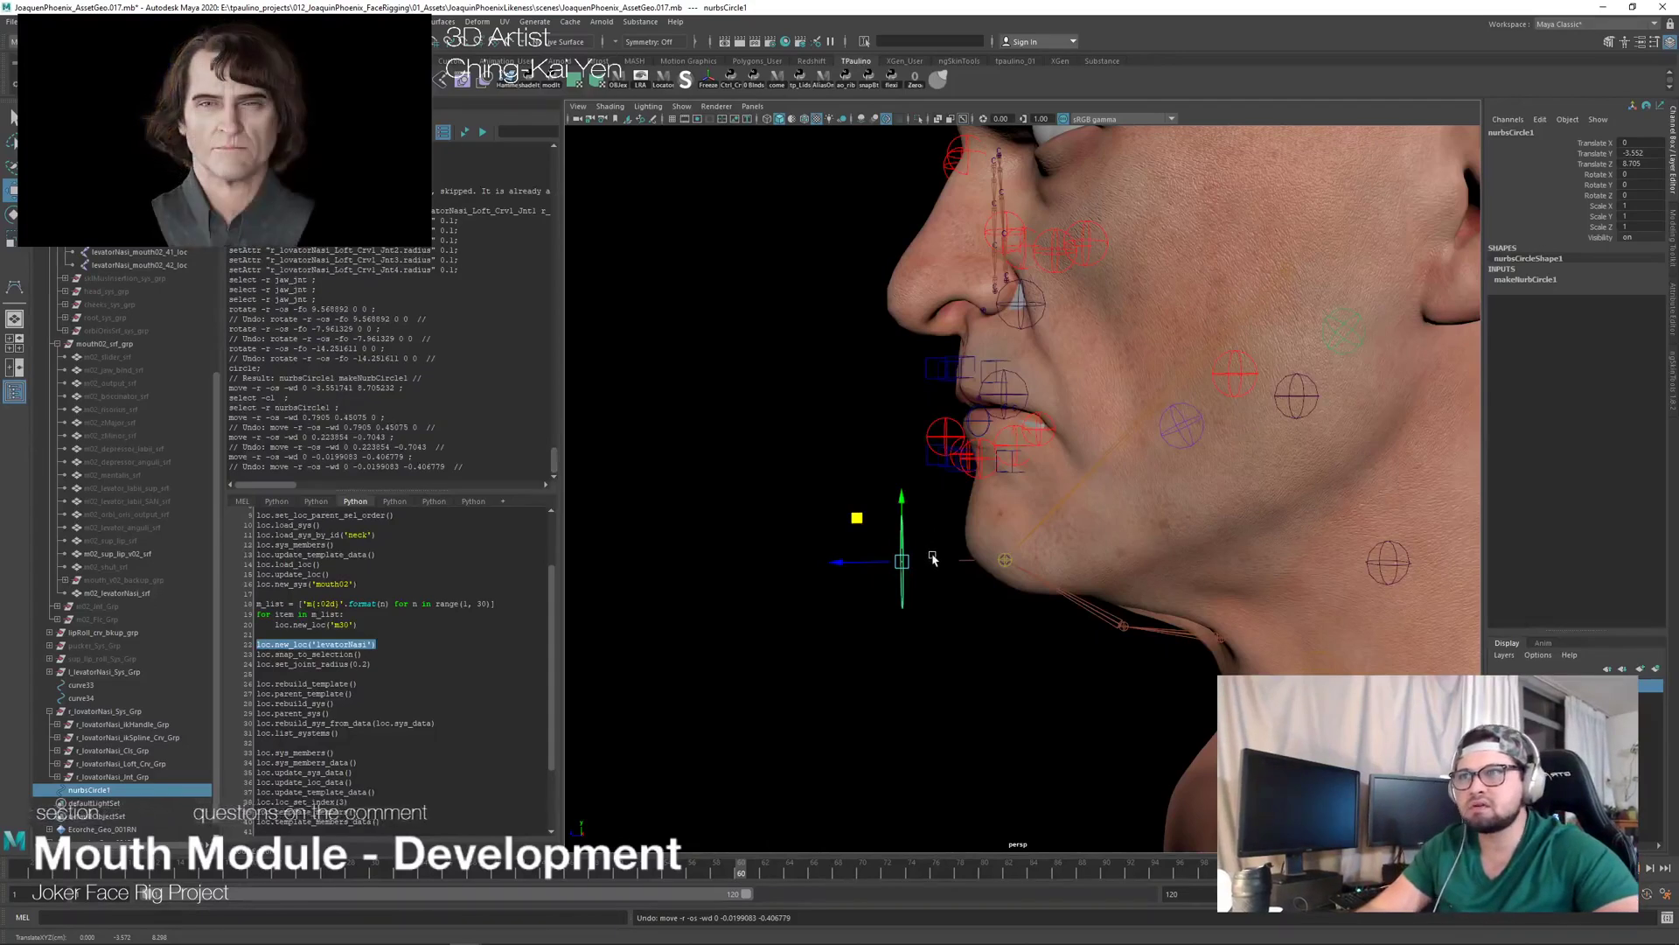
drag(856, 518, 1089, 544)
key(ctrl+z)
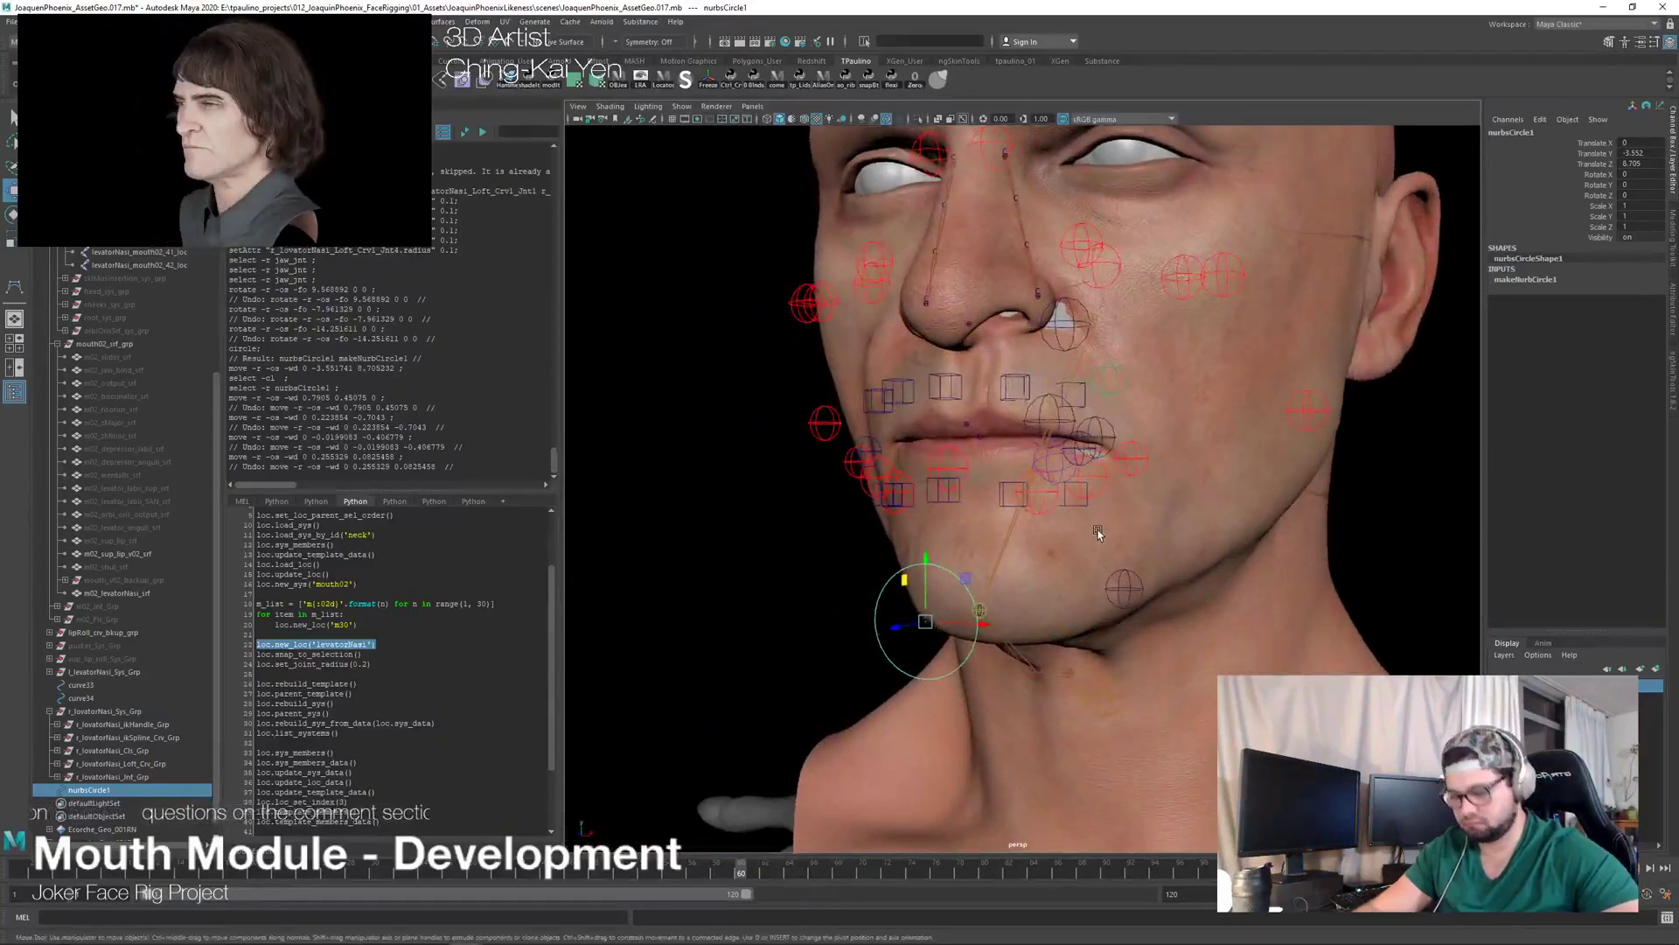
Step: Return to Maya and select the left and right levatorNasi joint chains together with the m02_levatorNasi_srf surface
key(alt+Tab)
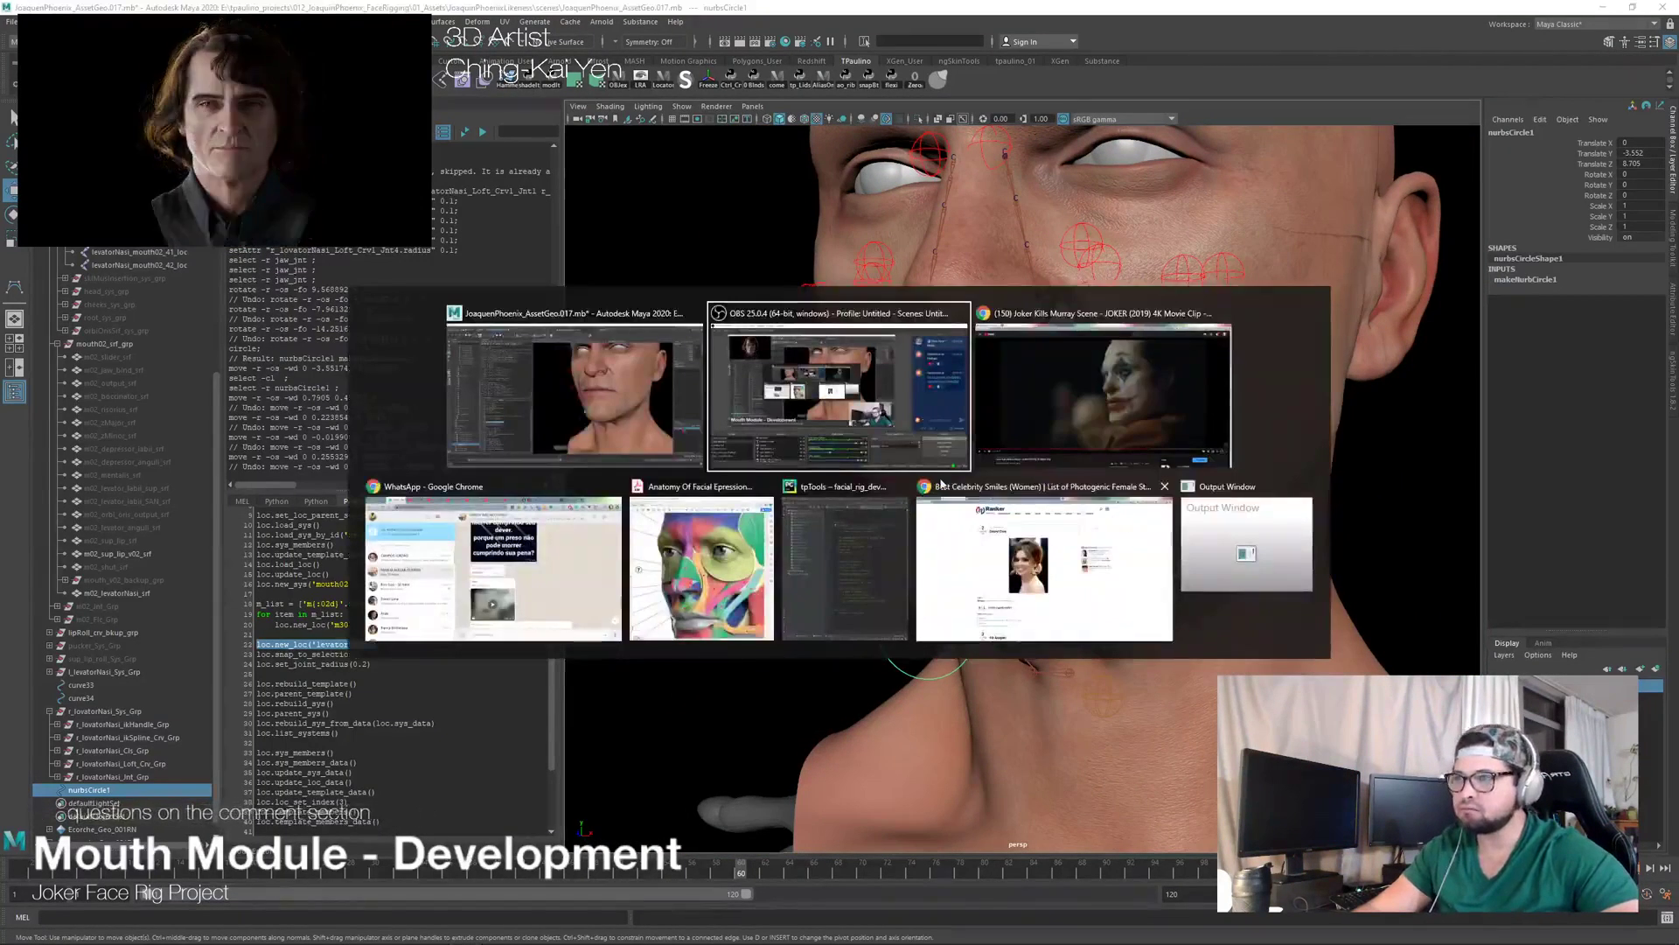
click(629, 420)
alt+drag(1170, 400, 1172, 533)
click(123, 593)
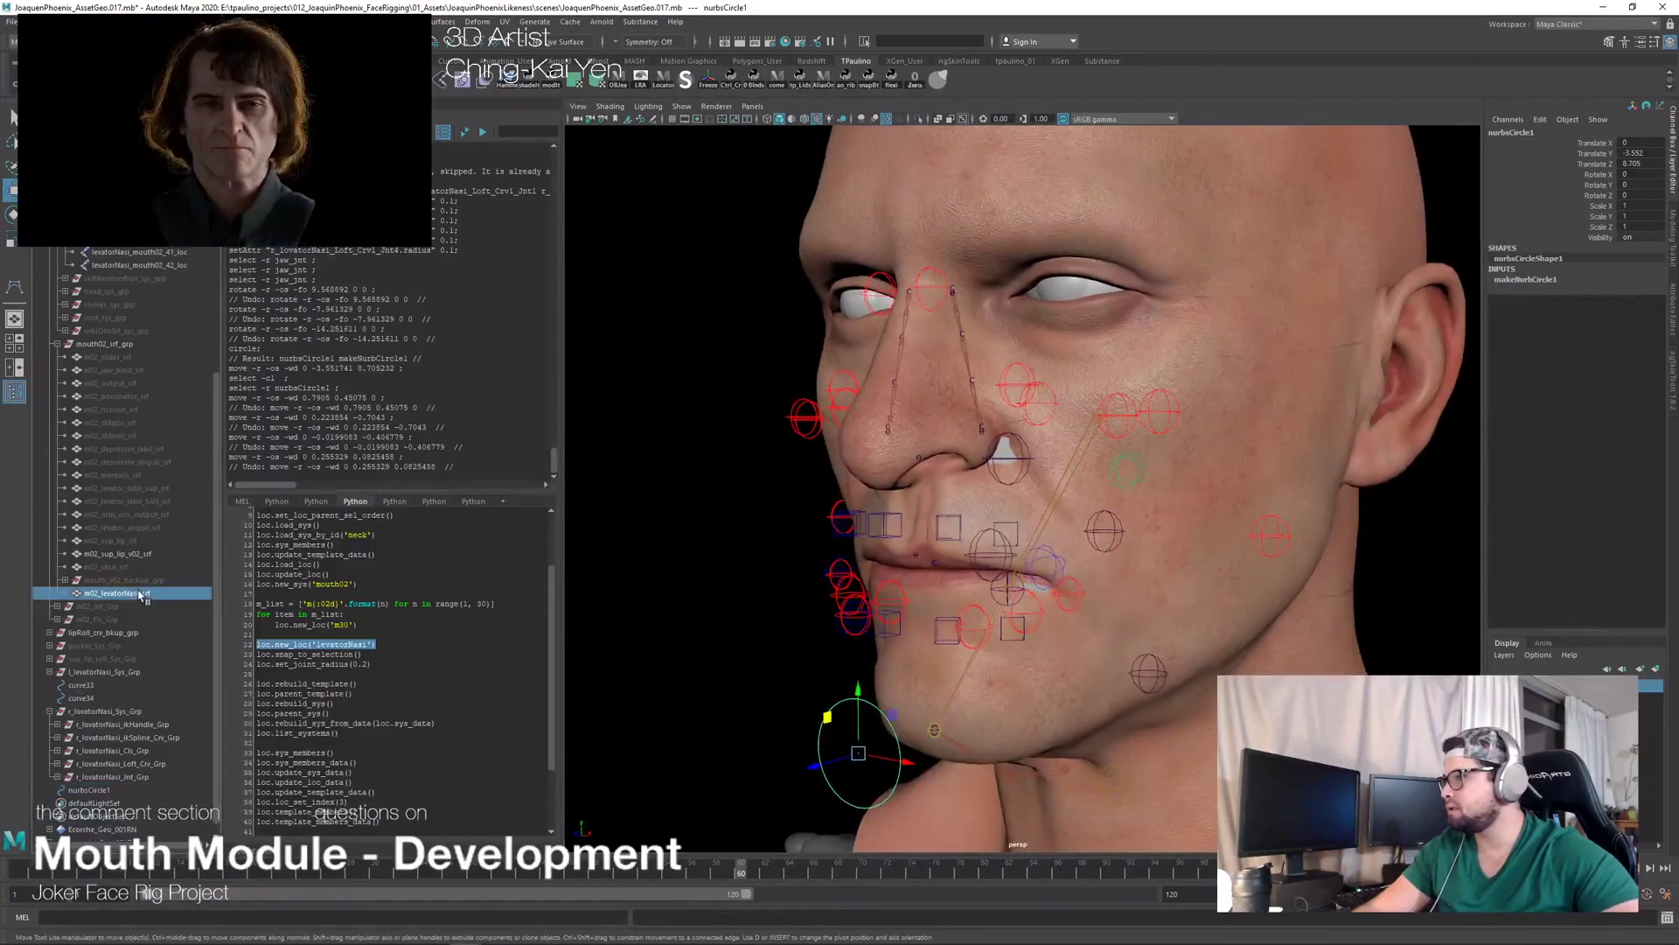
alt+drag(768, 446, 974, 443)
alt+right_drag(974, 443, 1093, 428)
alt+drag(1093, 428, 929, 315)
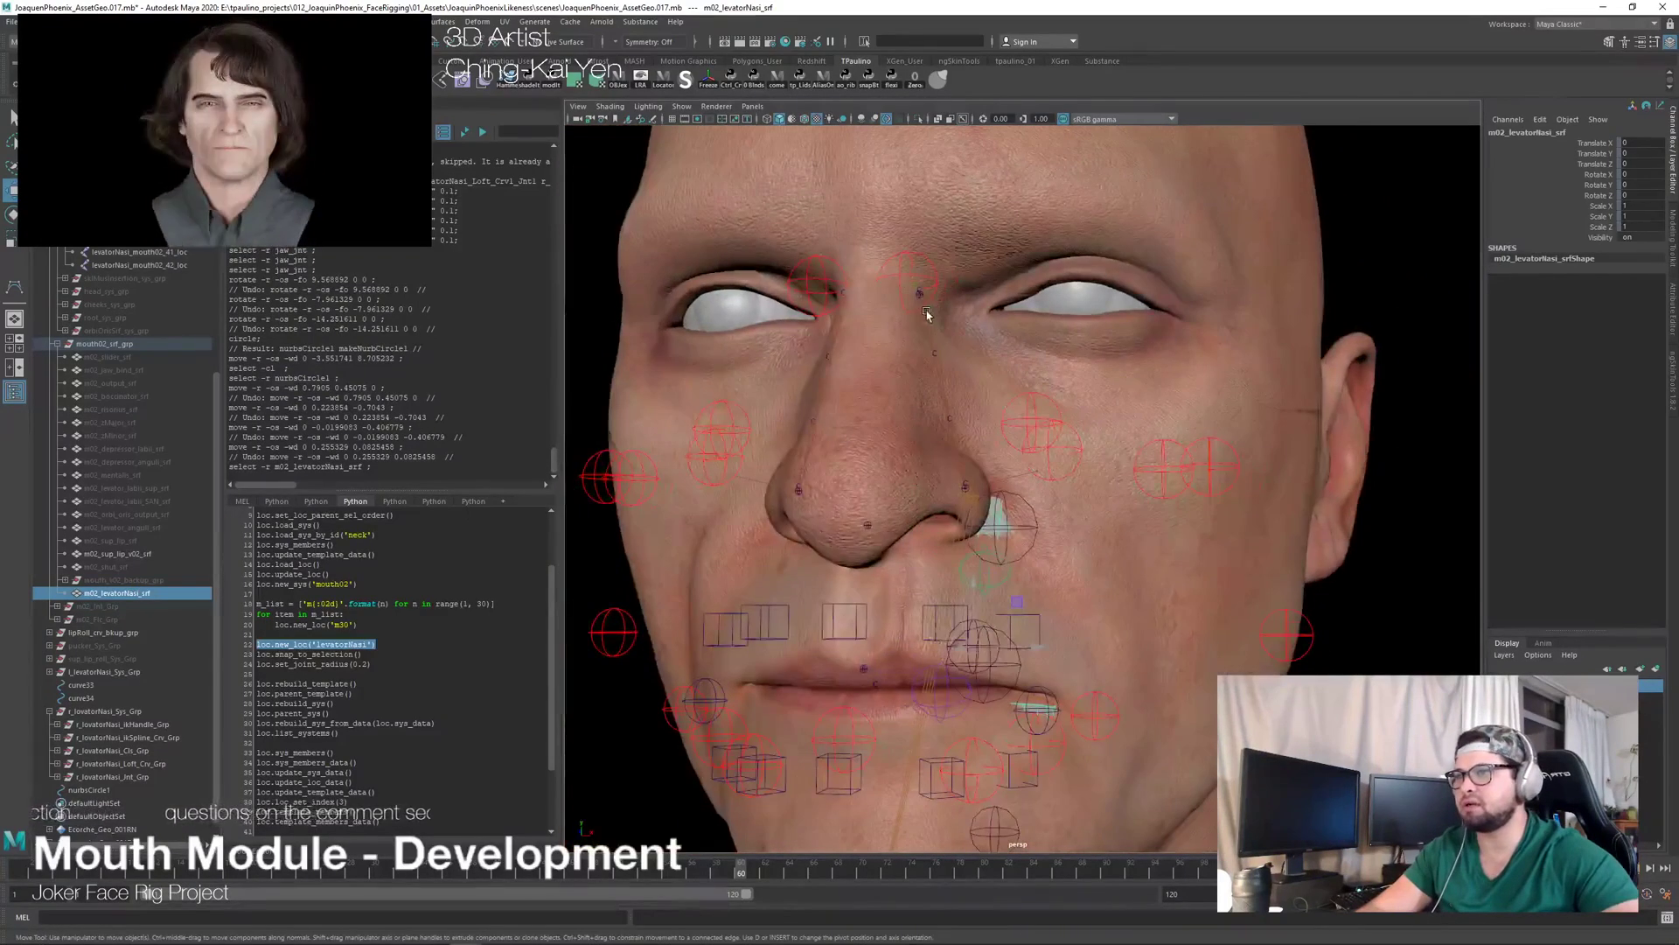
click(919, 299)
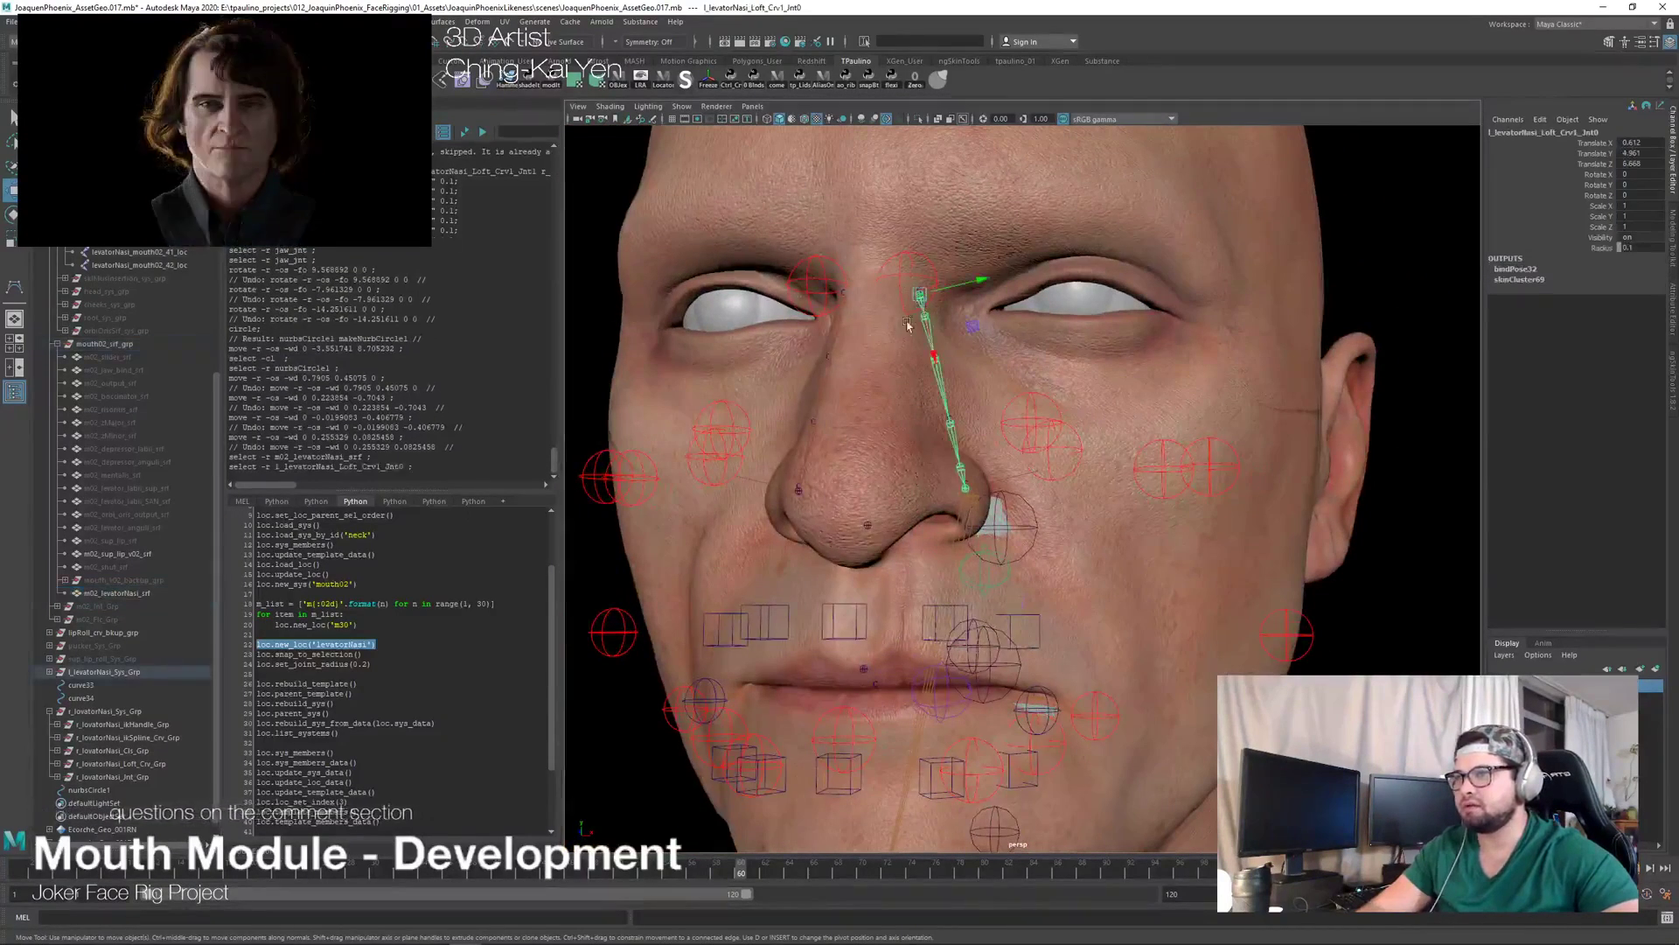
shift+click(835, 311)
ctrl+click(131, 605)
ctrl+click(131, 593)
ctrl+click(130, 605)
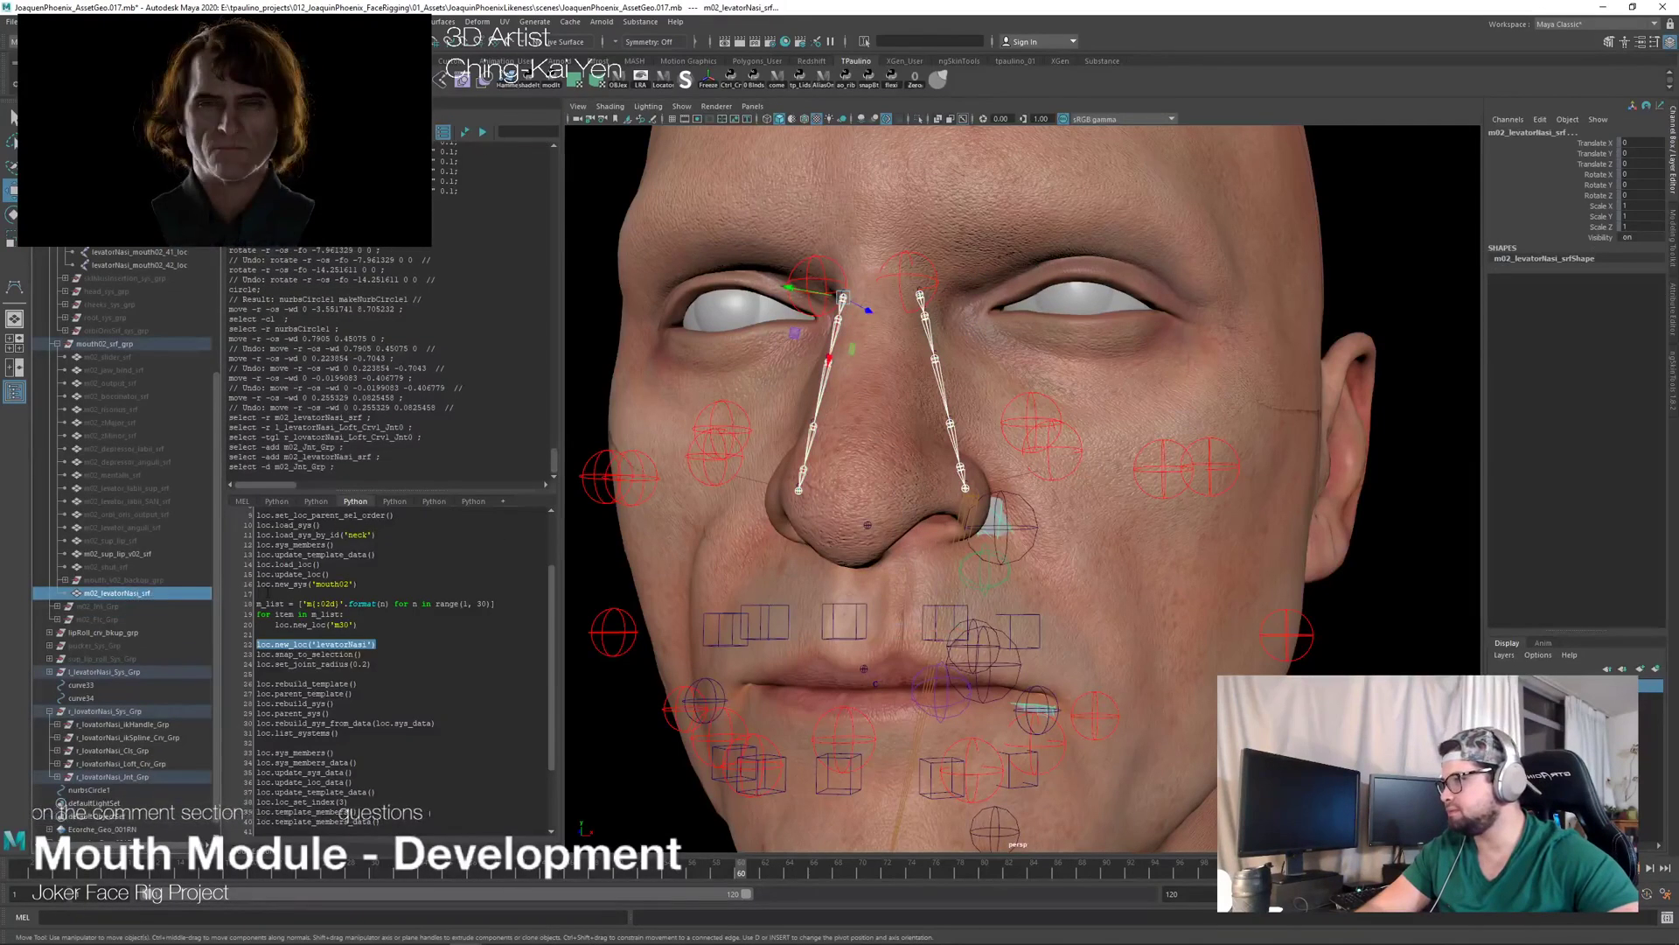
Step: Add root_jnt from root_jnt_Loc_Grp to the selection and isolate the selected objects in the viewport
alt+drag(1047, 512, 928, 490)
alt+right_drag(928, 489, 619, 378)
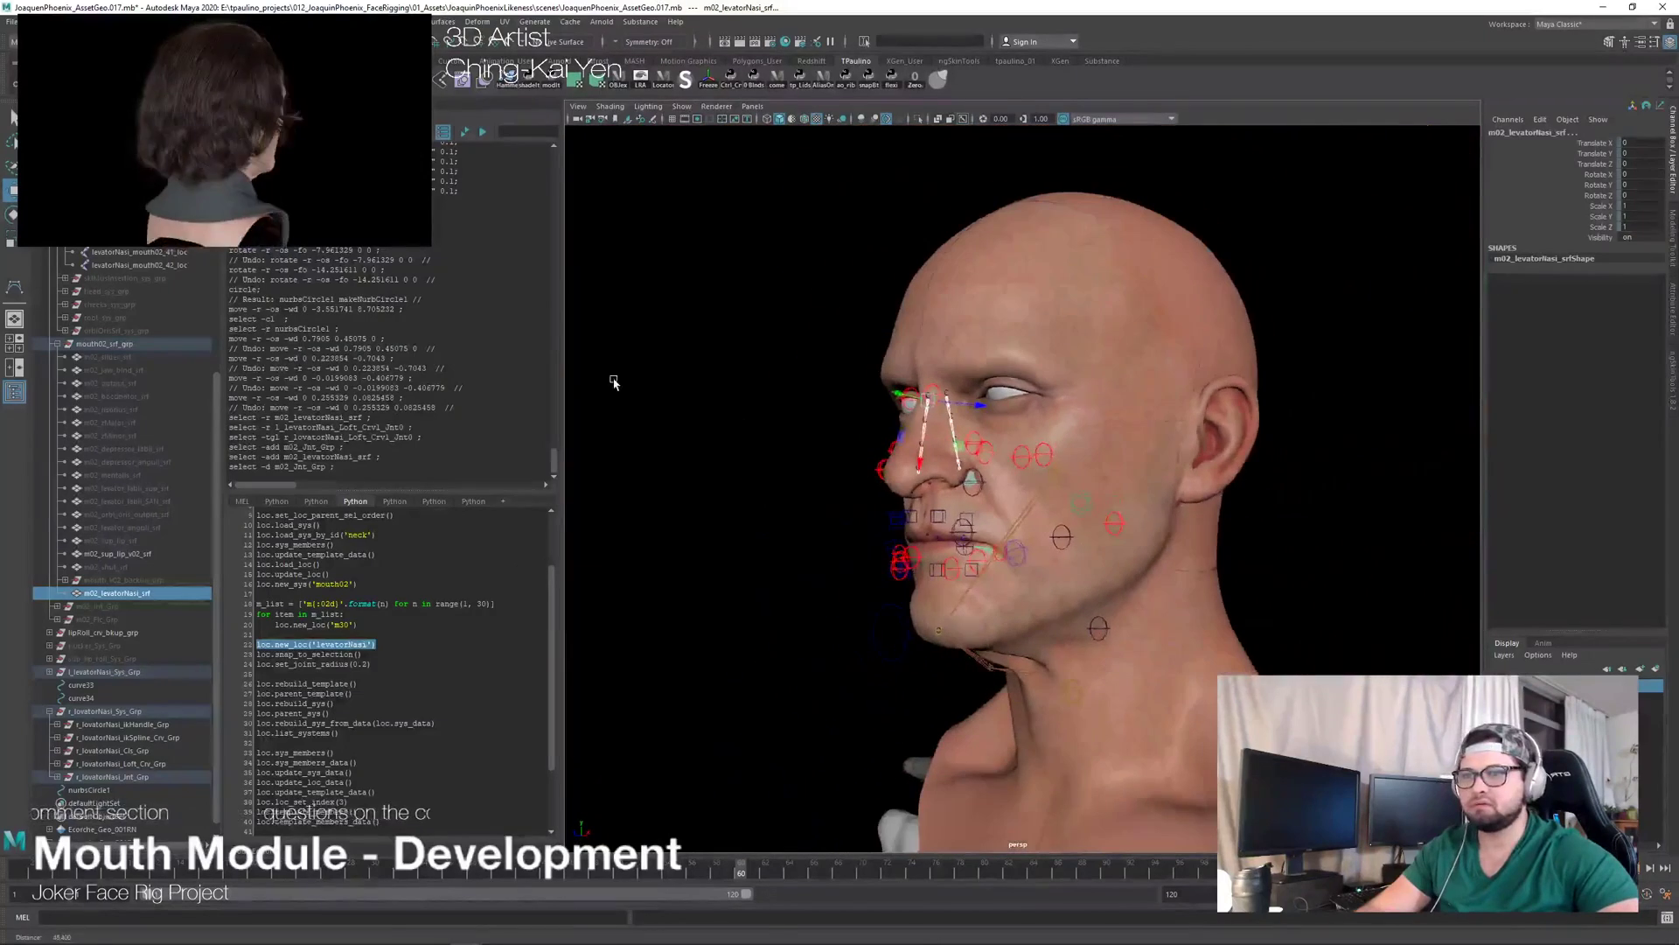
alt+drag(750, 395, 962, 455)
alt+right_drag(962, 455, 1135, 560)
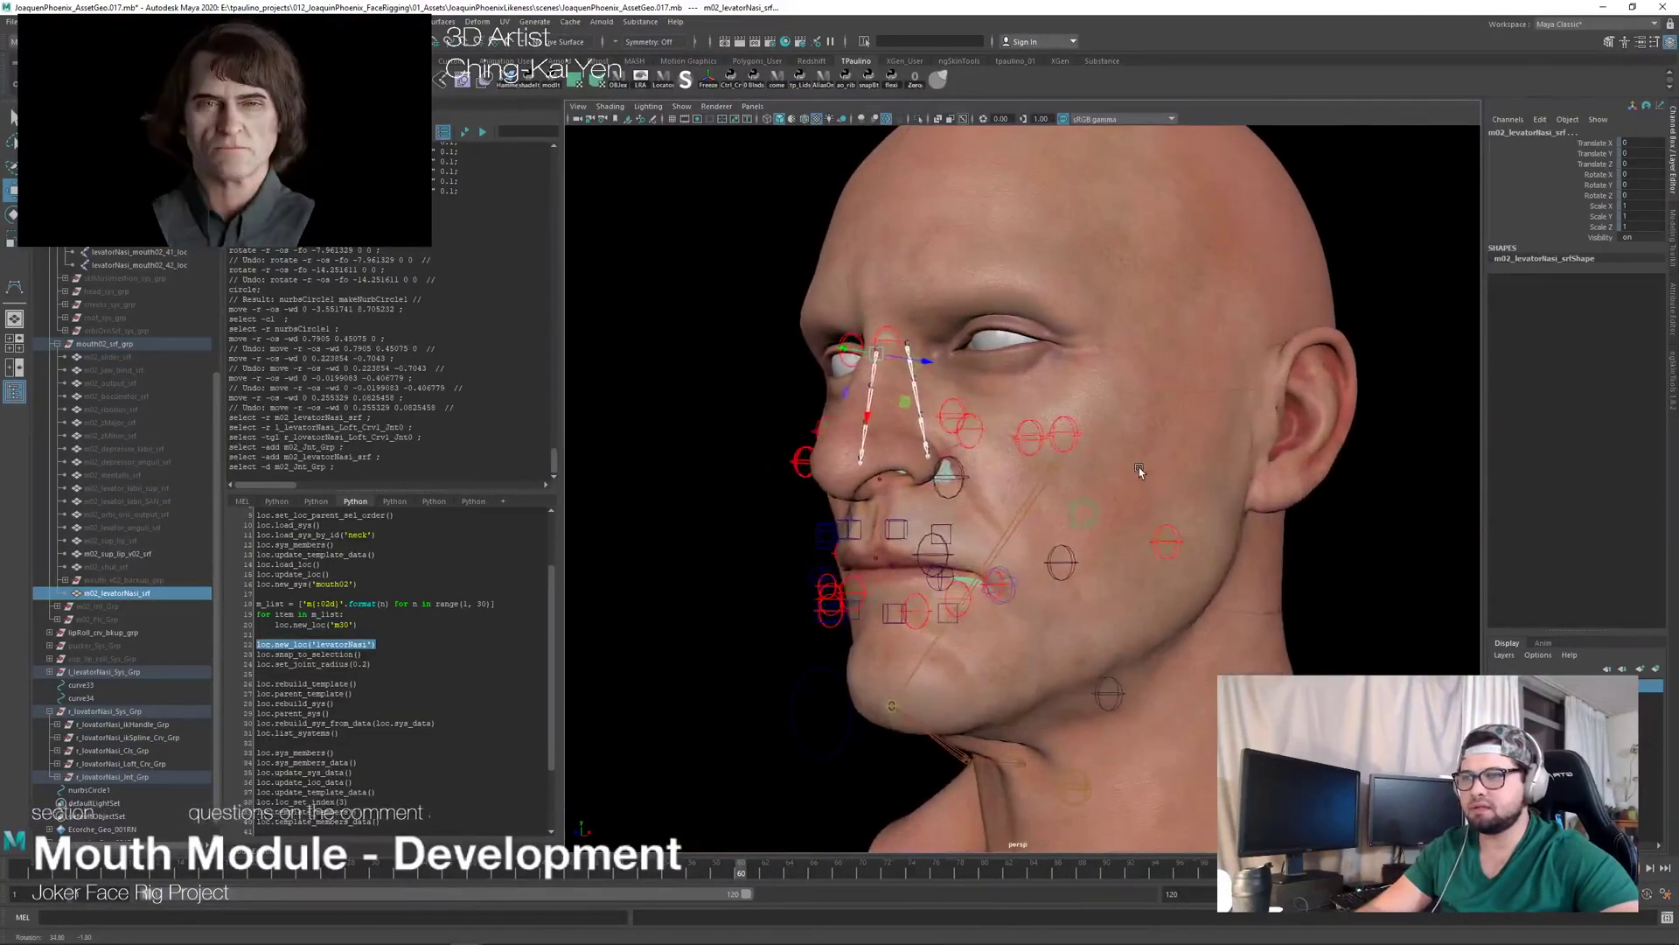
scroll(172, 335, up, 9)
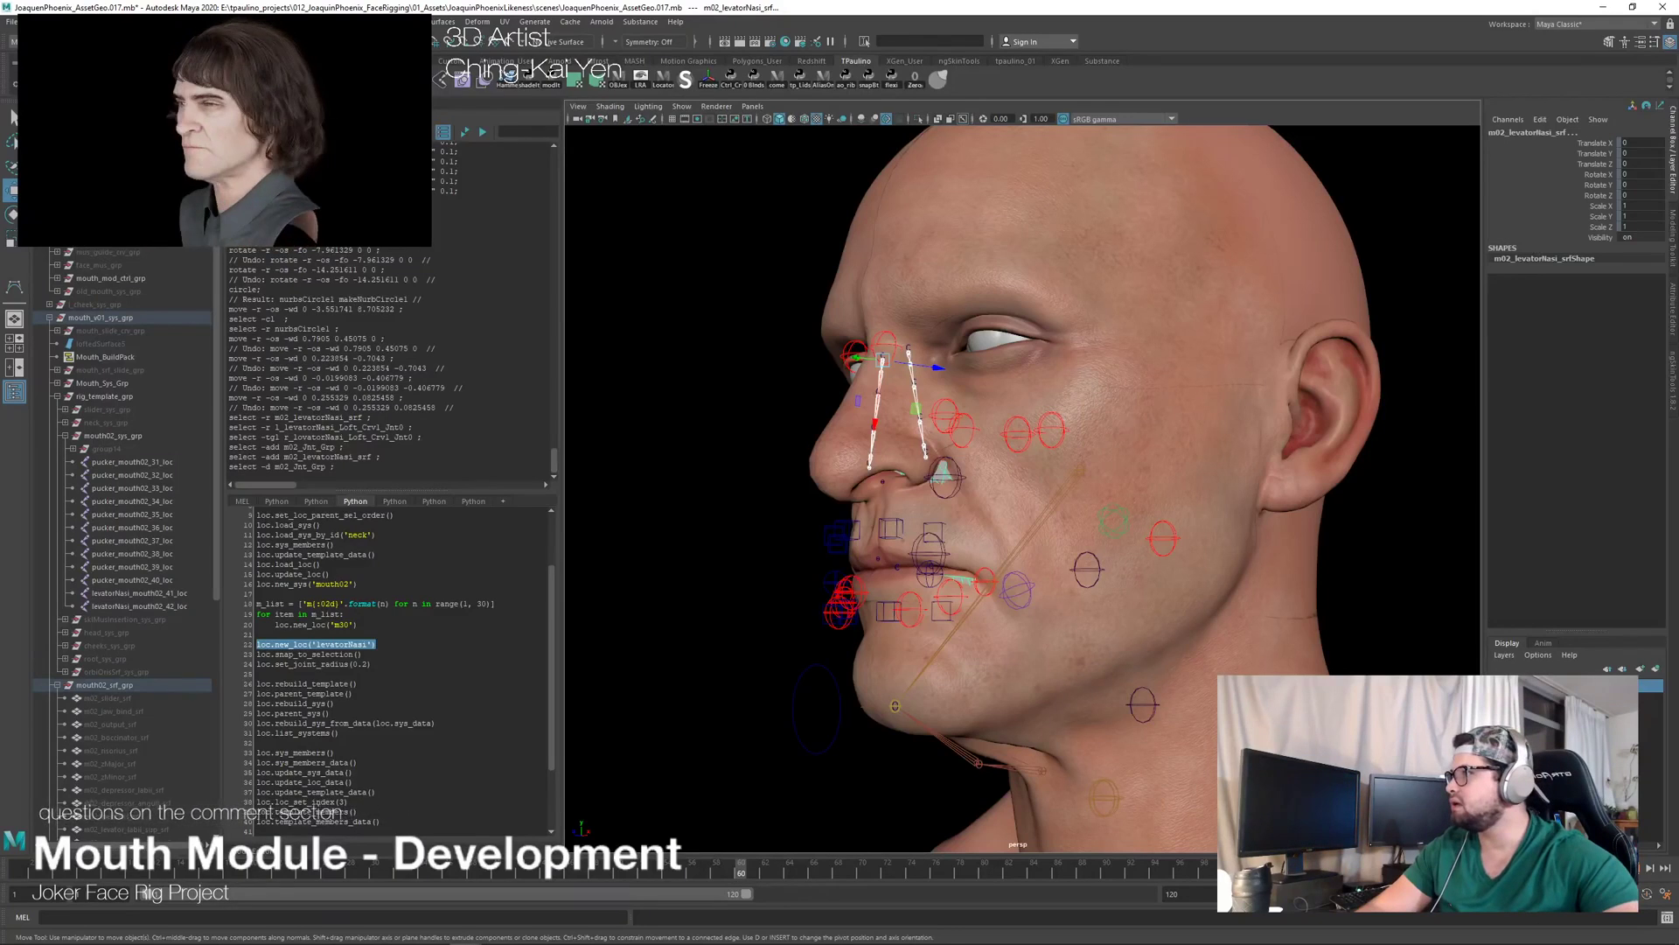
scroll(131, 507, up, 3)
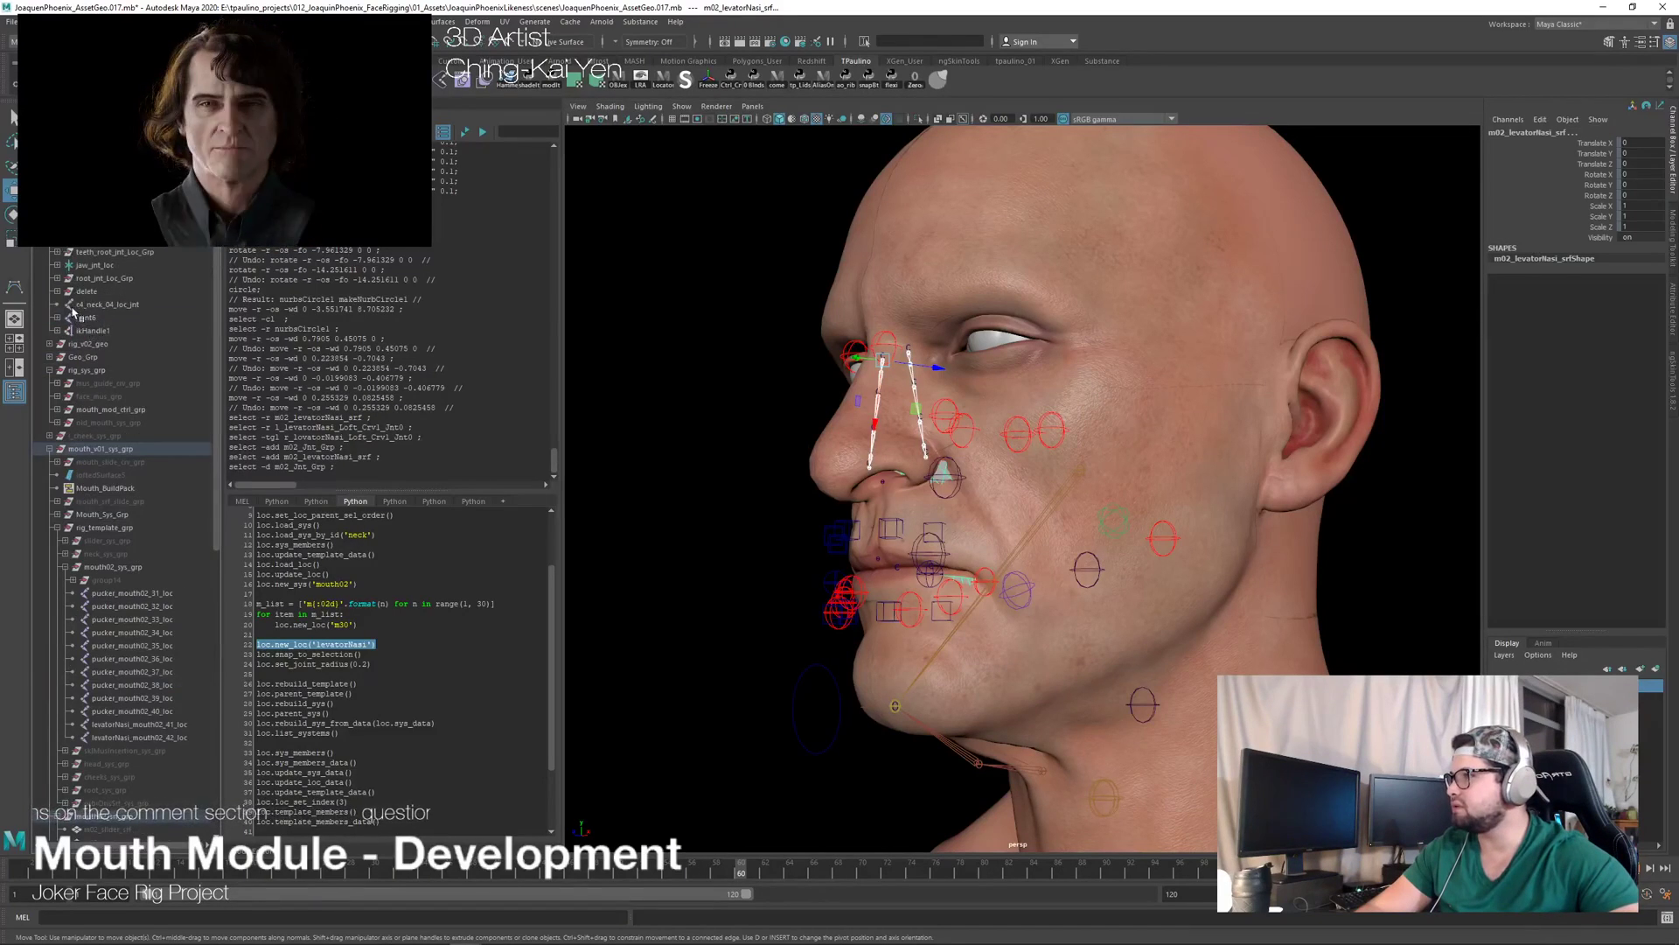
click(57, 279)
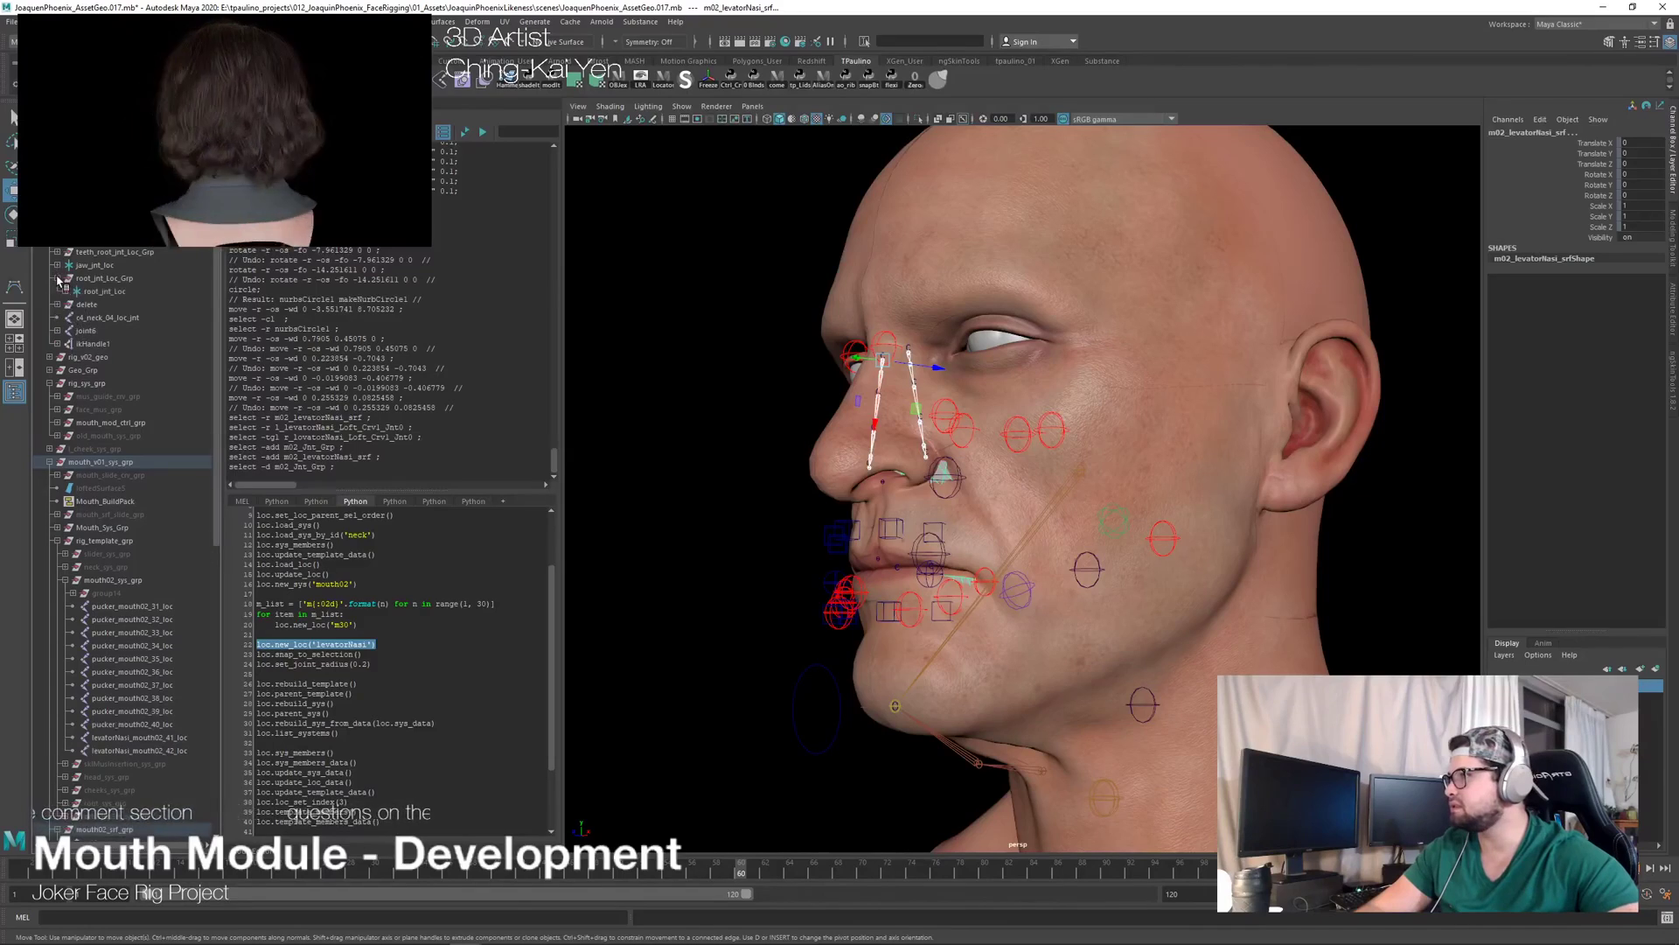
click(75, 291)
click(105, 304)
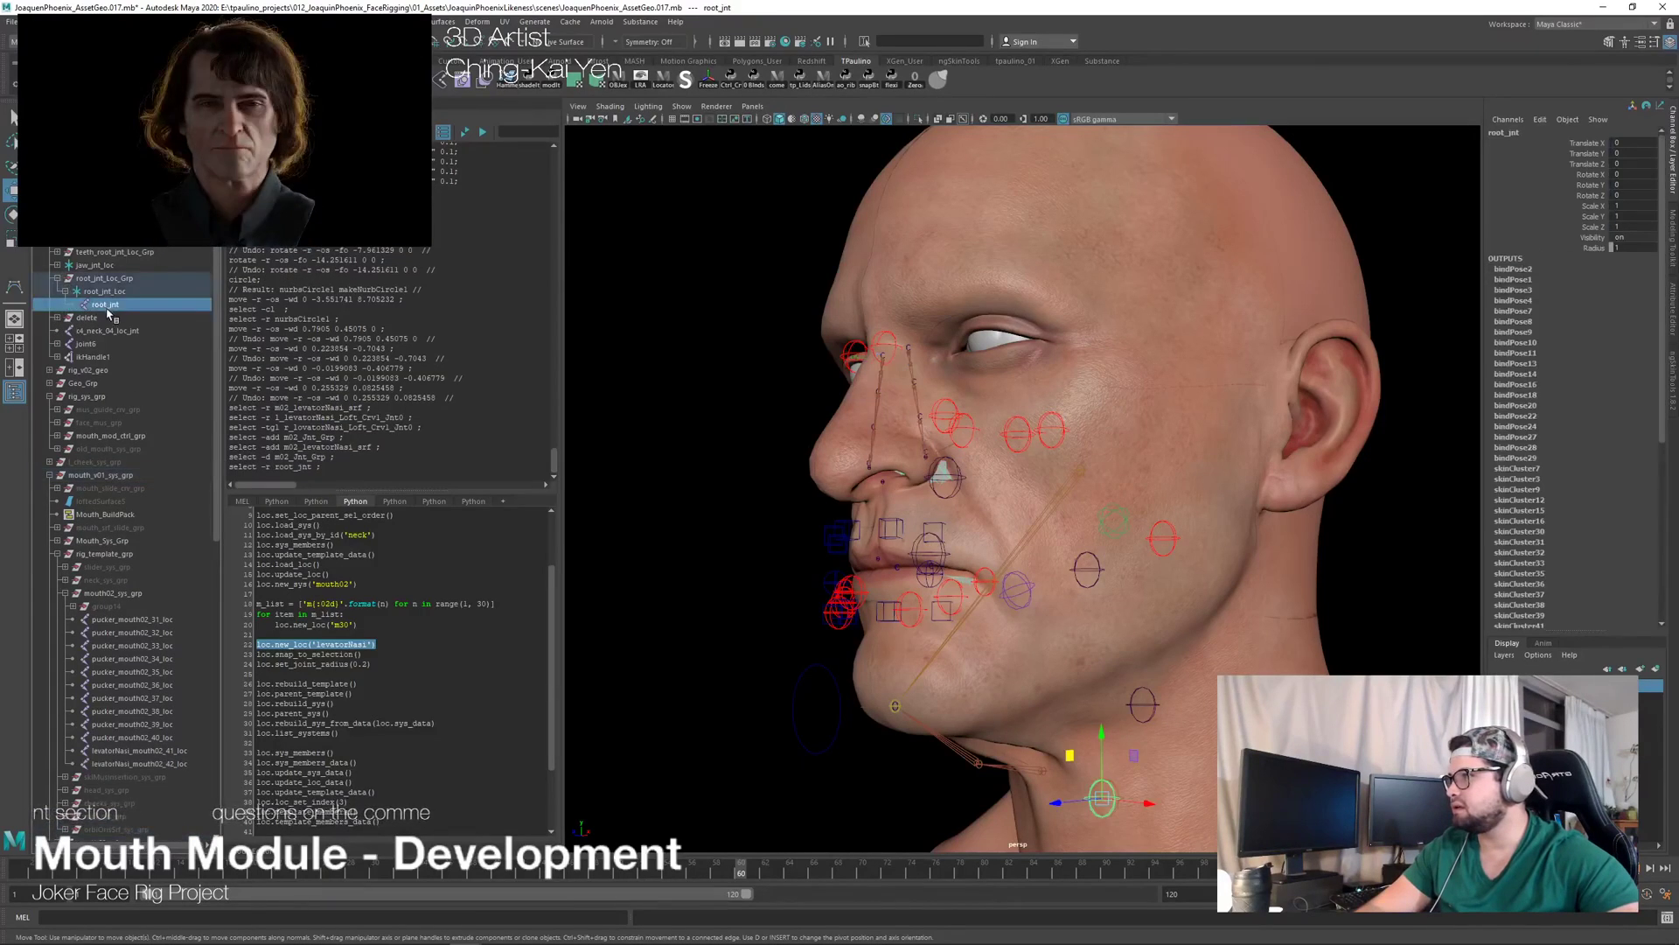
key(ctrl+z)
ctrl+click(143, 309)
key(ctrl+1)
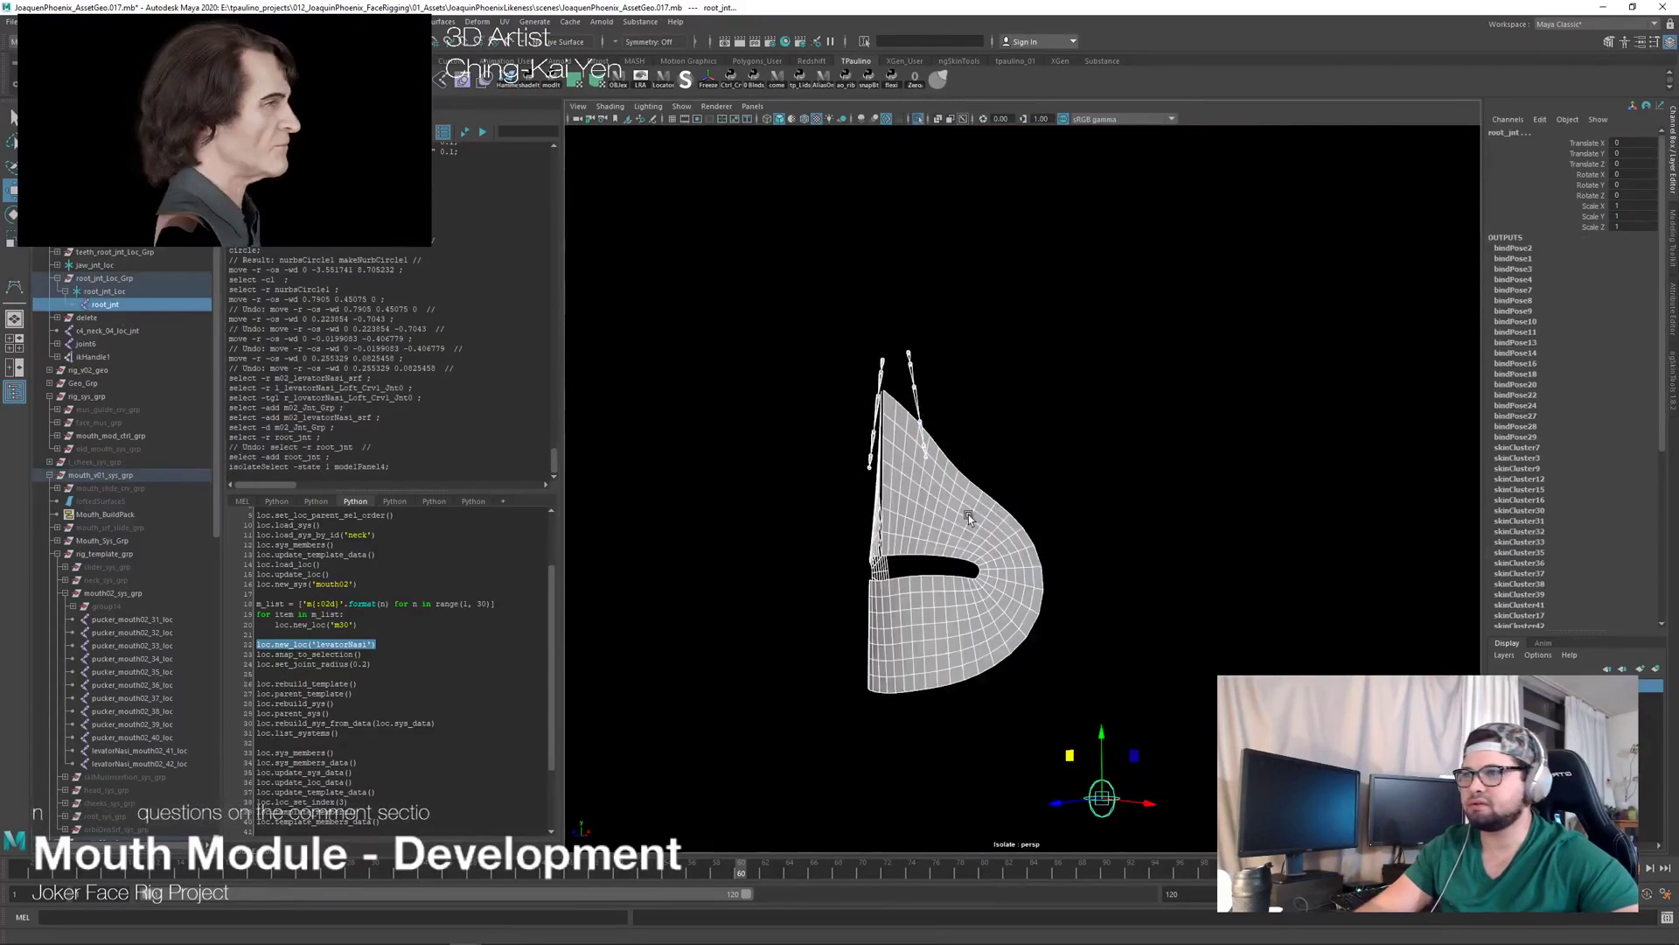
Step: Bind the m02_levatorNasi_srf surface to the left and right levatorNasi joint chains with Bind Skin
alt+drag(972, 507, 1046, 517)
alt+right_drag(1045, 517, 1169, 534)
alt+drag(1169, 533, 962, 499)
scroll(1216, 551, down, 3)
click(858, 384)
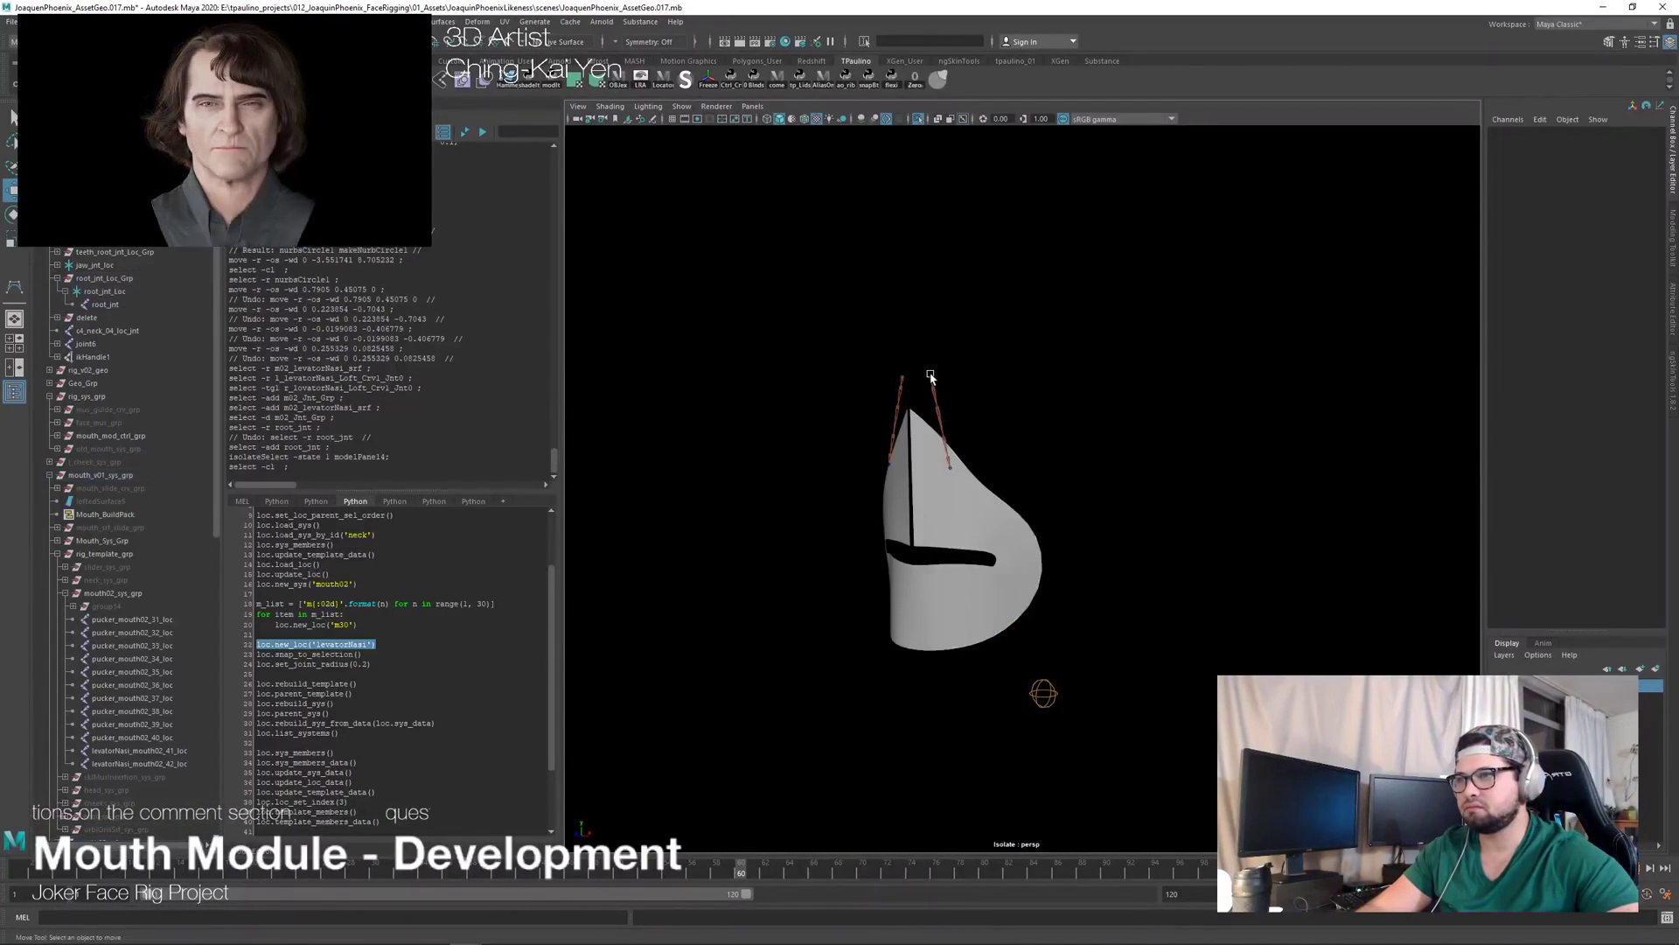
click(929, 376)
shift+click(901, 377)
shift+click(974, 491)
alt+drag(974, 491, 1163, 490)
mouse_move(1019, 249)
alt+mouse_down()
mouse_move(1031, 259)
mouse_move(945, 255)
mouse_move(1015, 261)
alt+mouse_up()
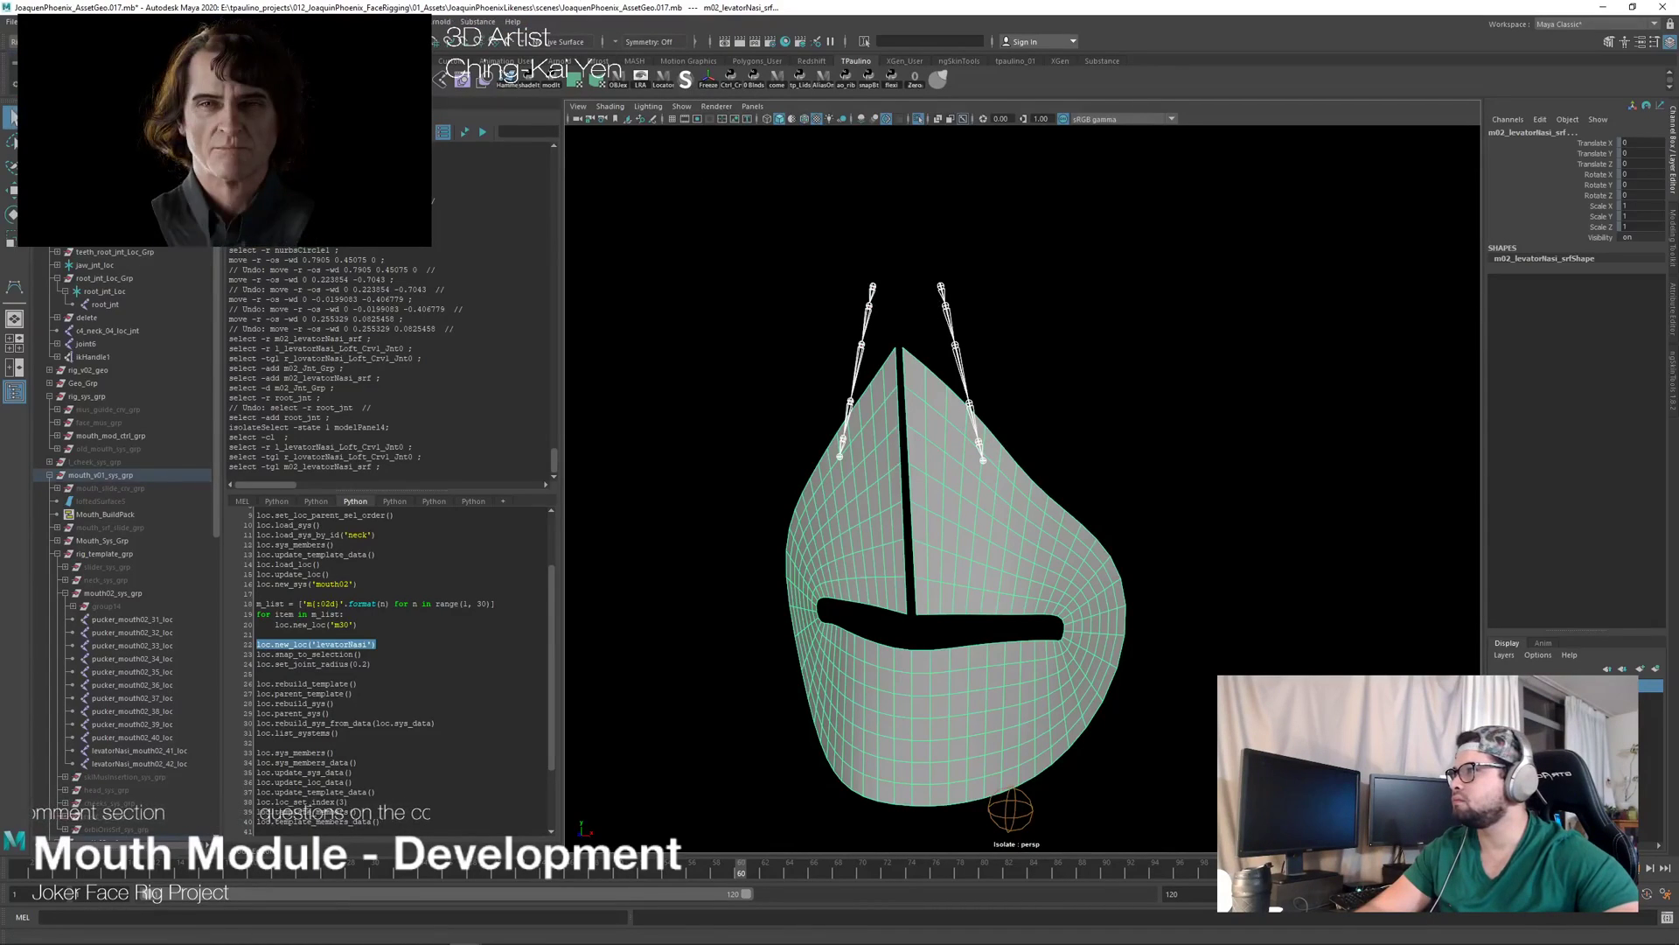
click(35, 57)
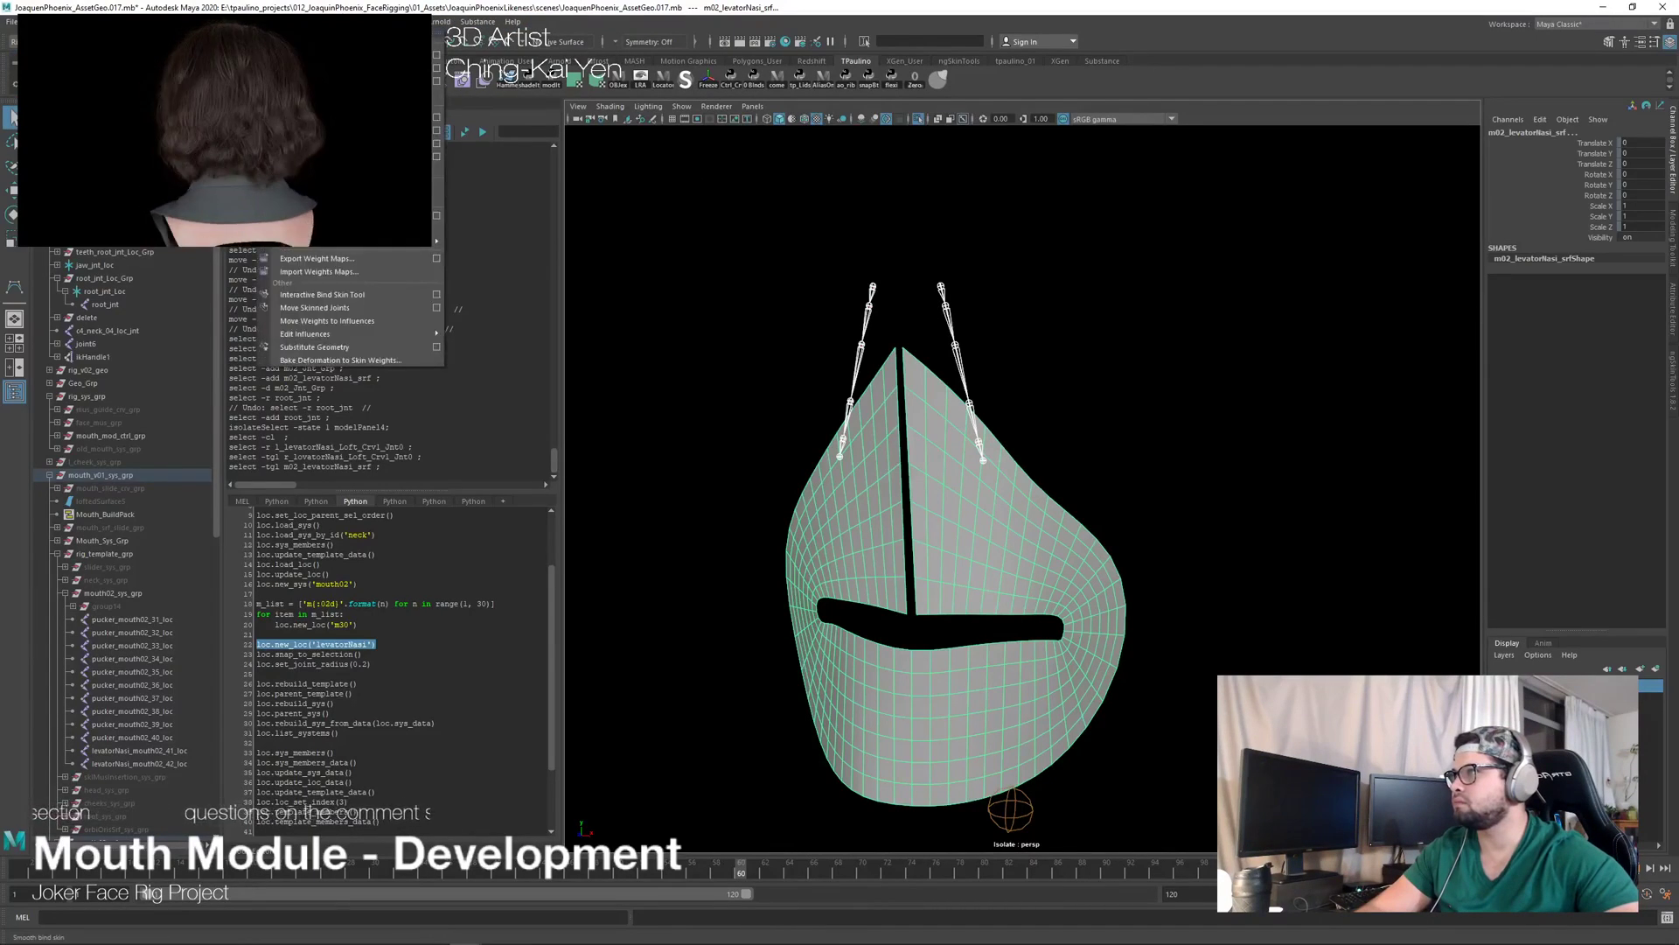
click(350, 341)
alt+drag(1143, 264, 1010, 454)
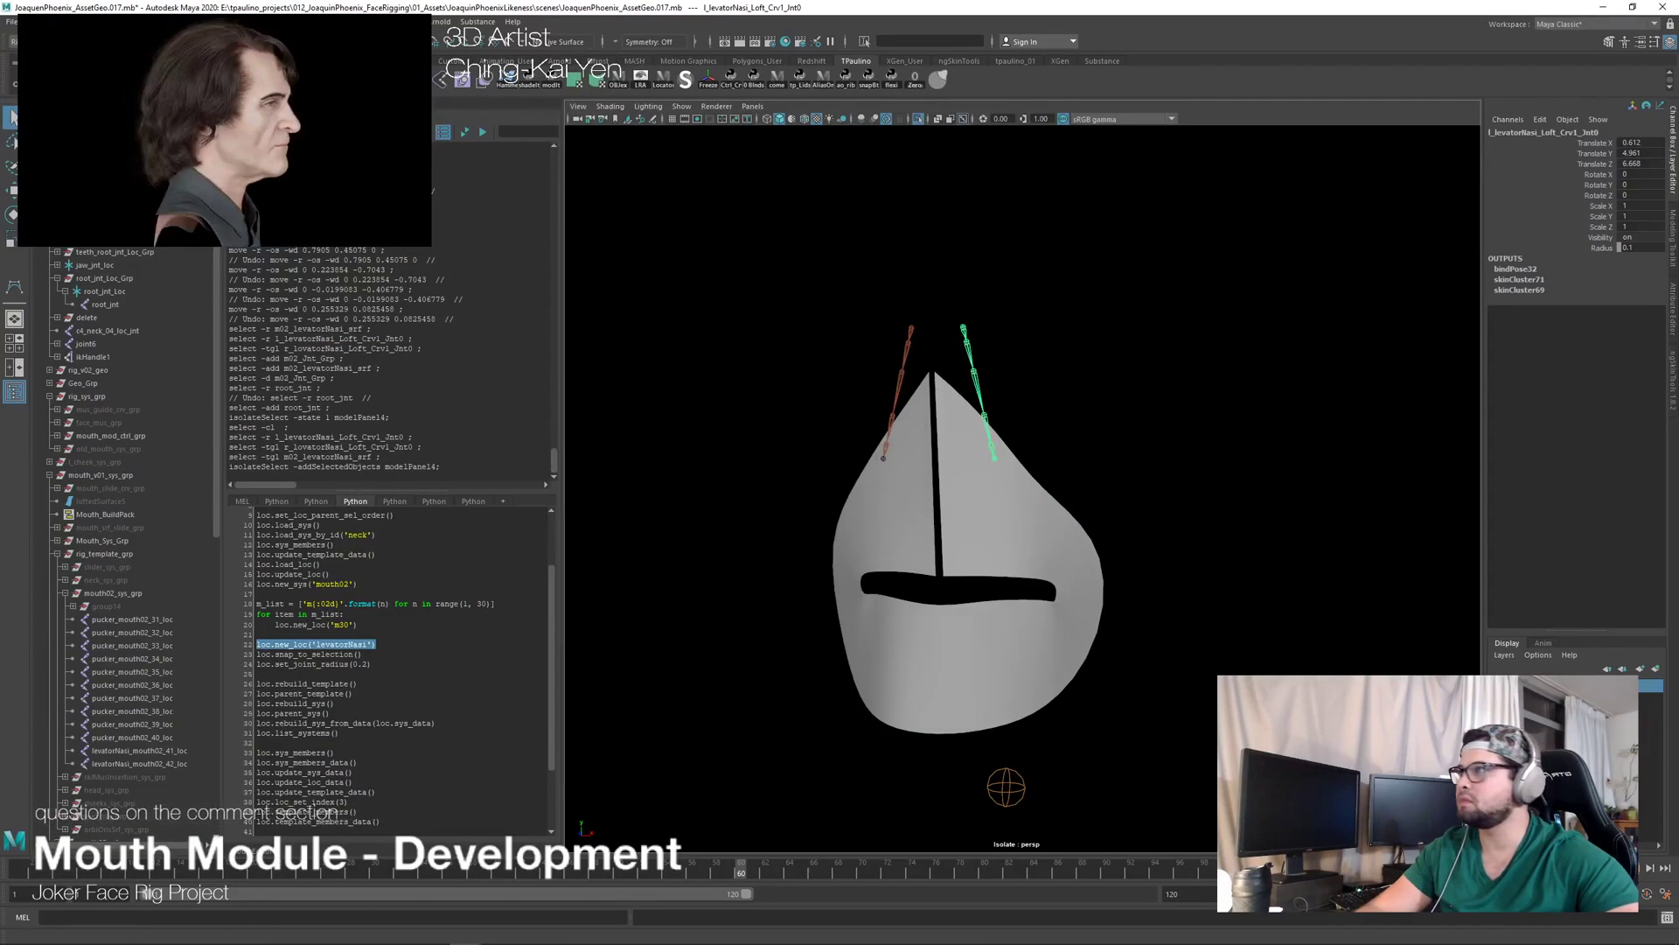
Step: Check the Bind Skin options for the bind method, max influences and dropoff rate
click(289, 21)
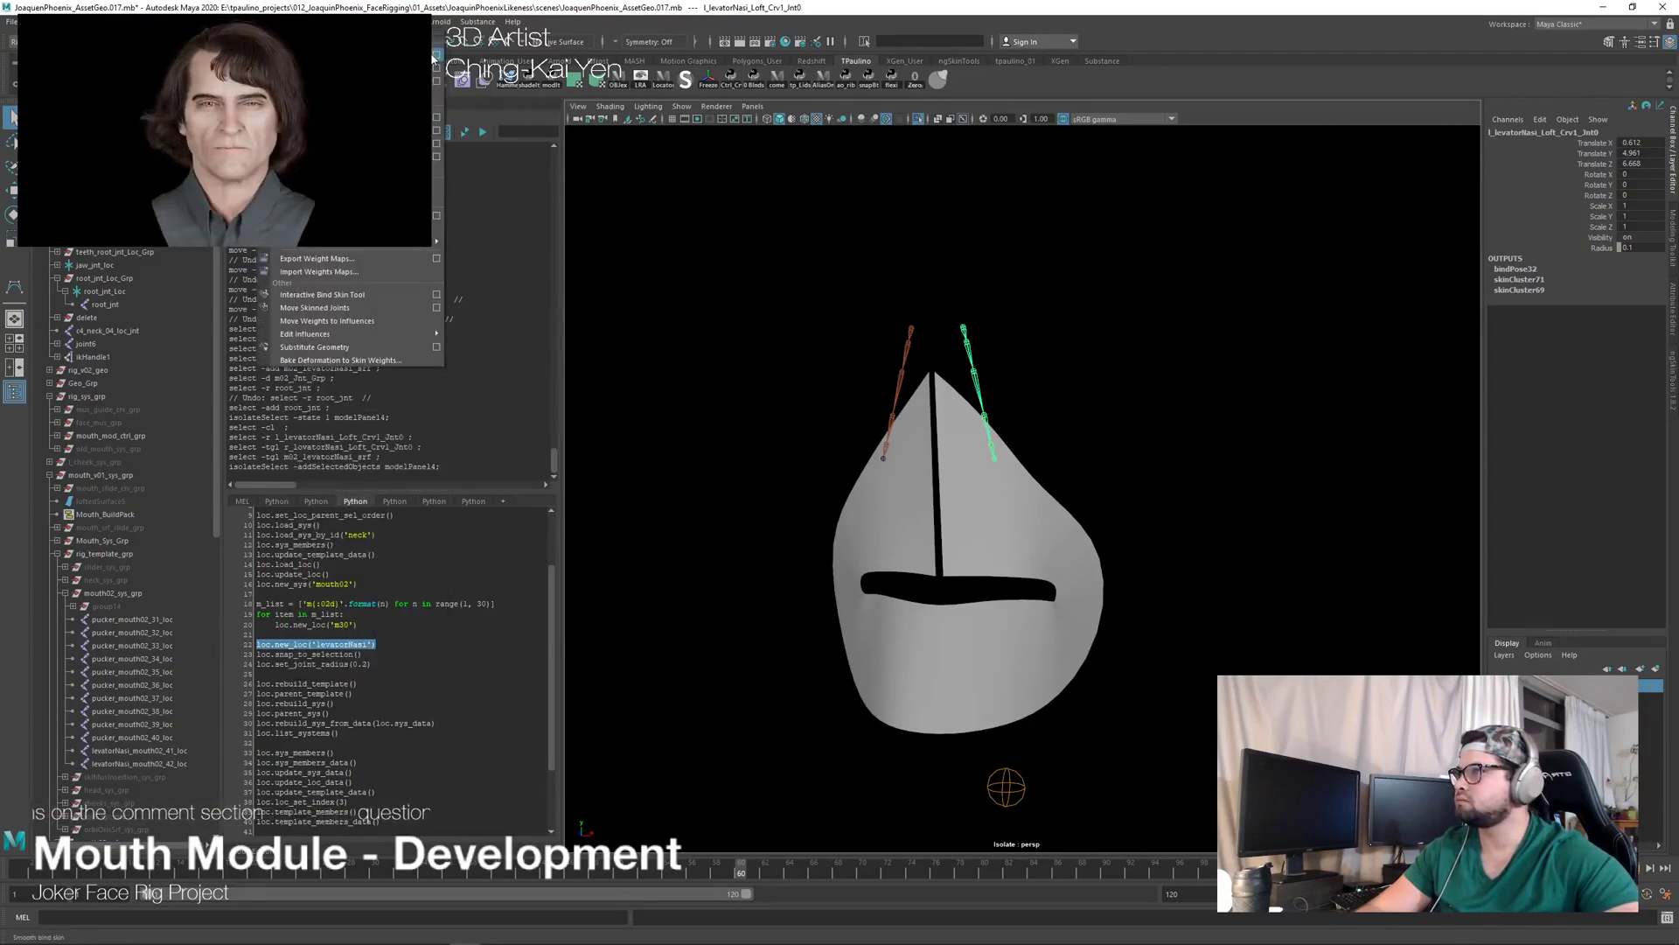
click(436, 56)
click(773, 316)
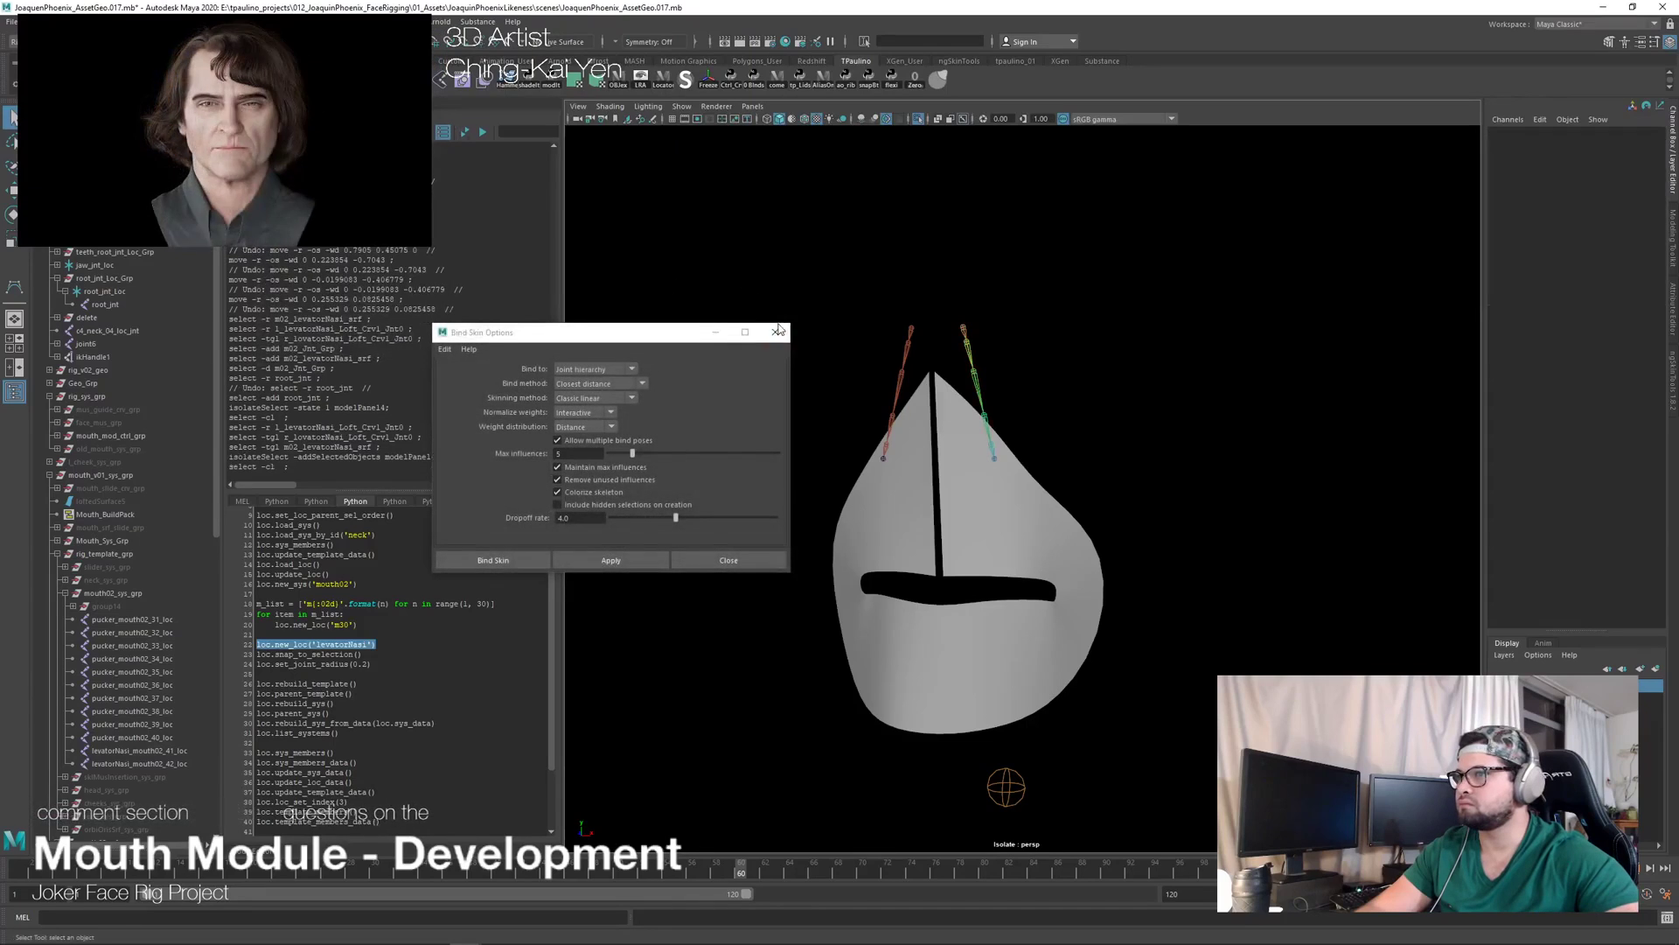
click(775, 331)
Step: Add root_jnt as an influence to the skin of the m02_levatorNasi_srf surface
click(1000, 794)
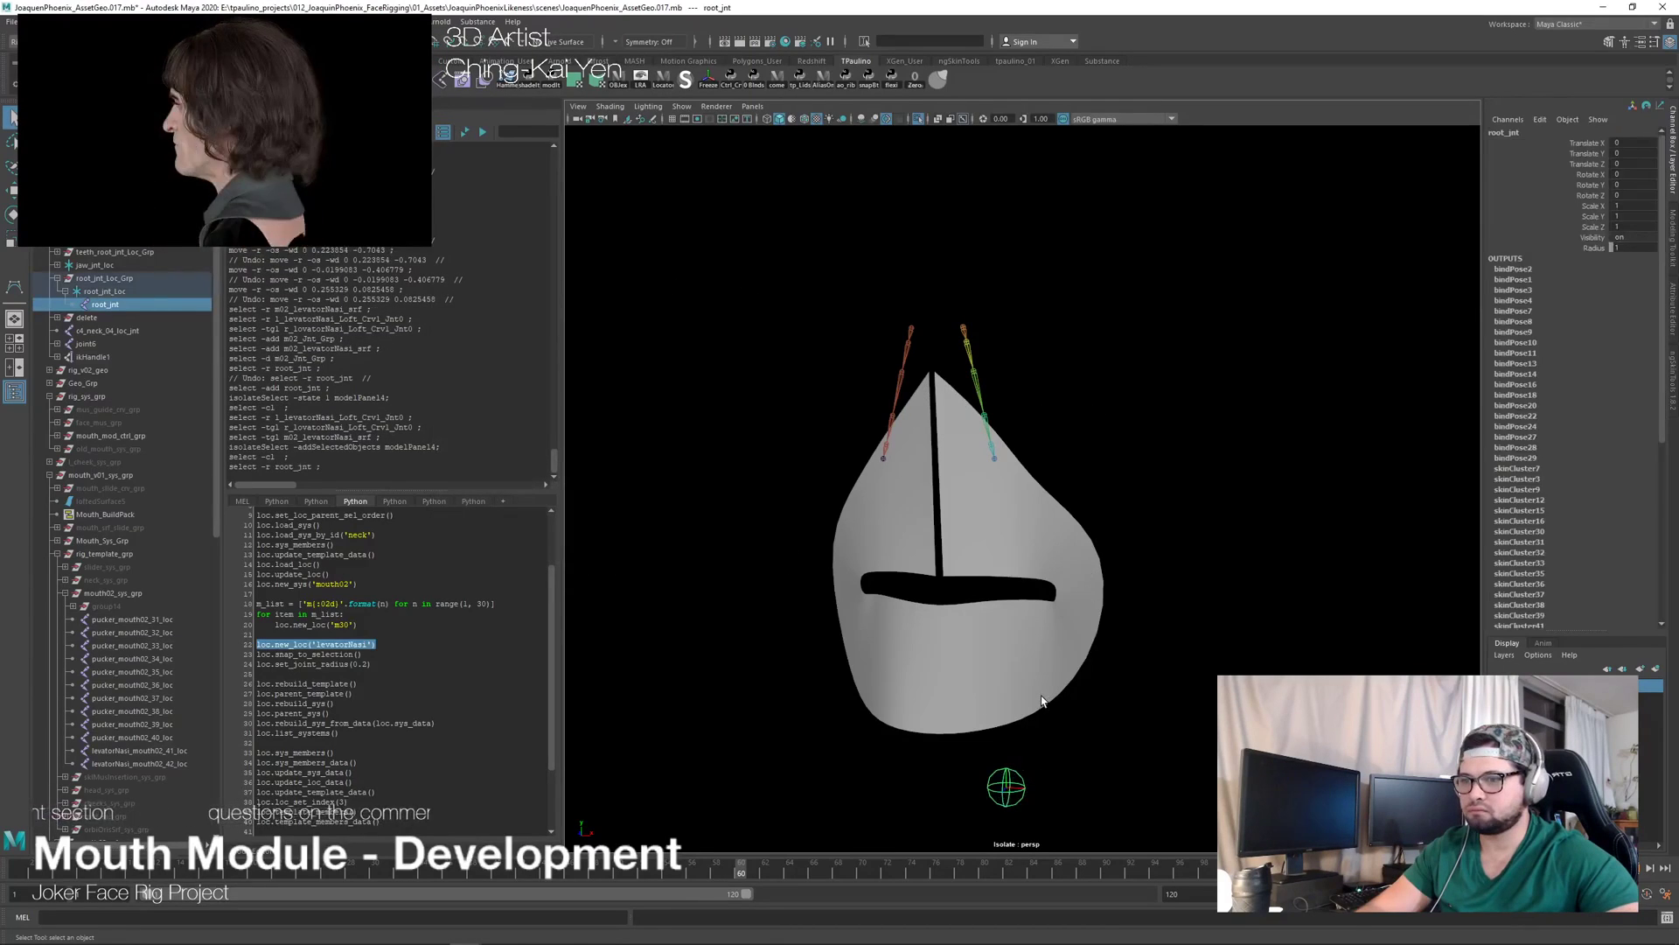
shift+click(1040, 696)
click(270, 22)
mouse_move(402, 334)
click(495, 339)
Step: Initialize ngSkinTools skinning layers on m02_levatorNasi_srf and give root_jnt full weight on the Base Weights layer
click(1077, 492)
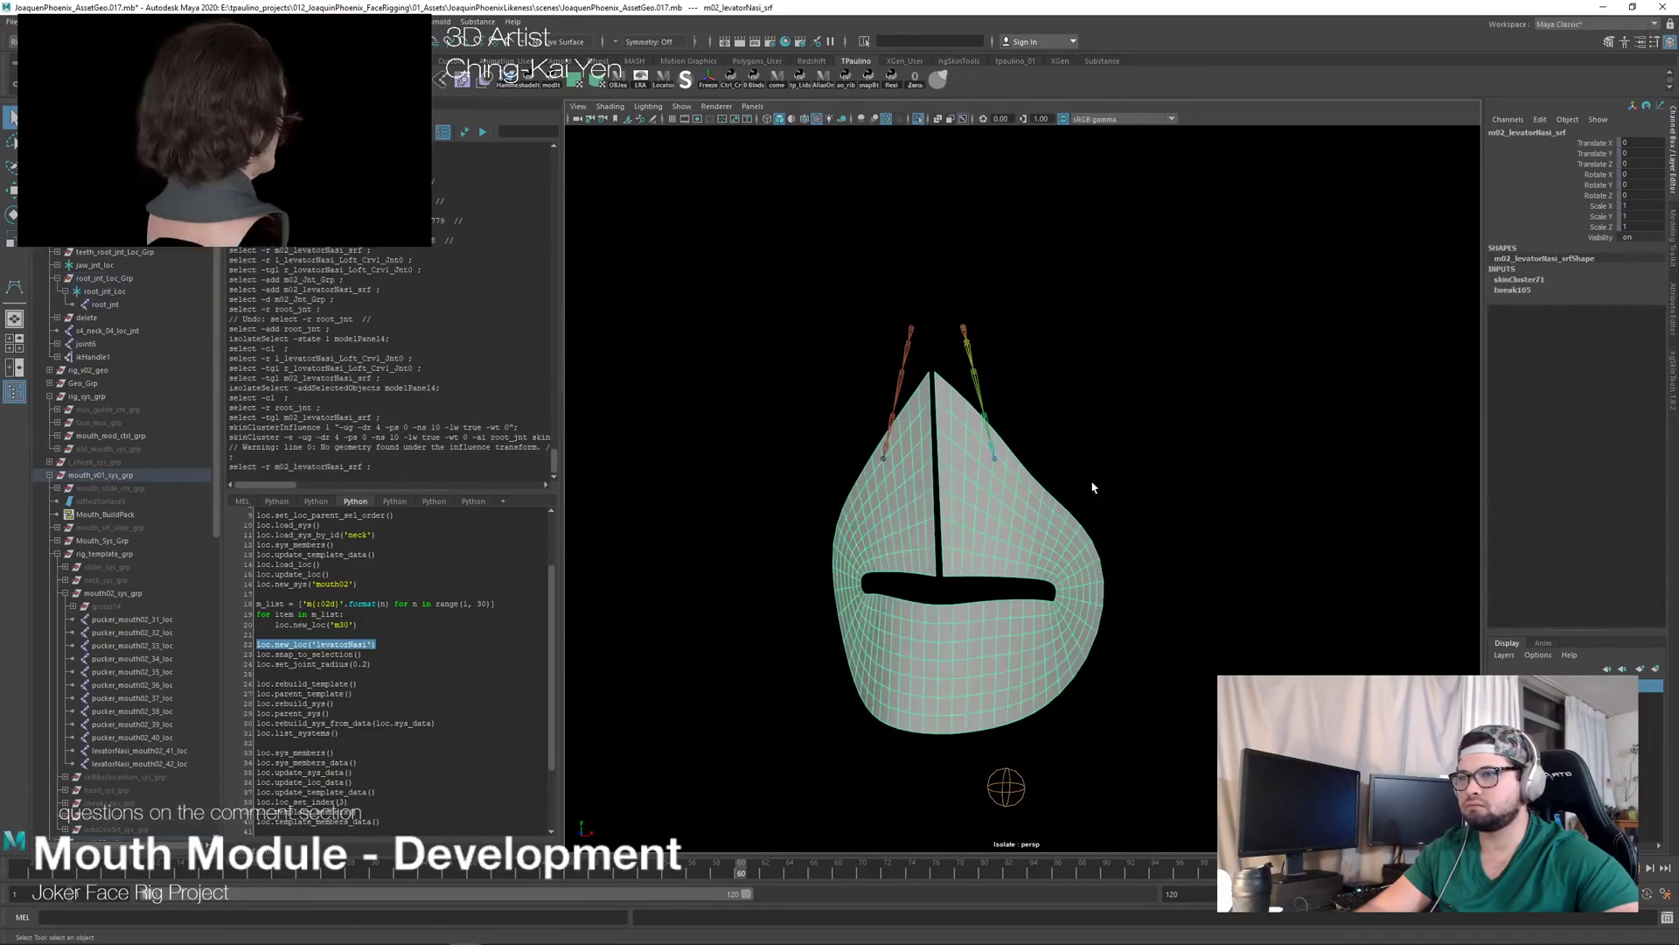
click(1676, 373)
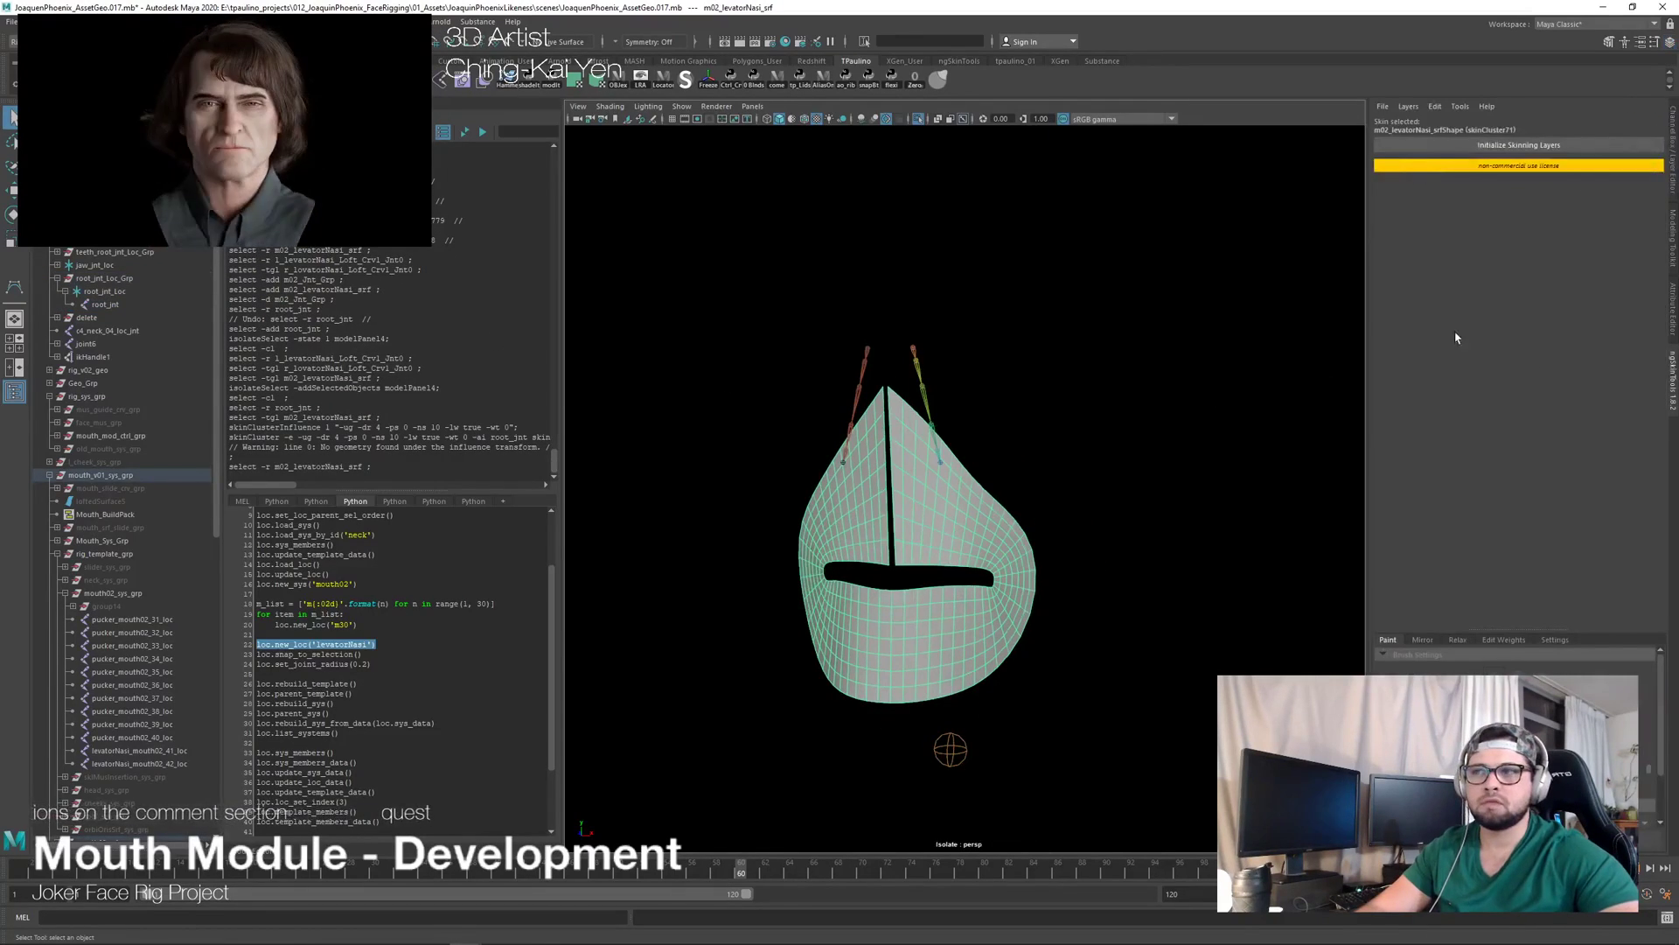
click(1491, 147)
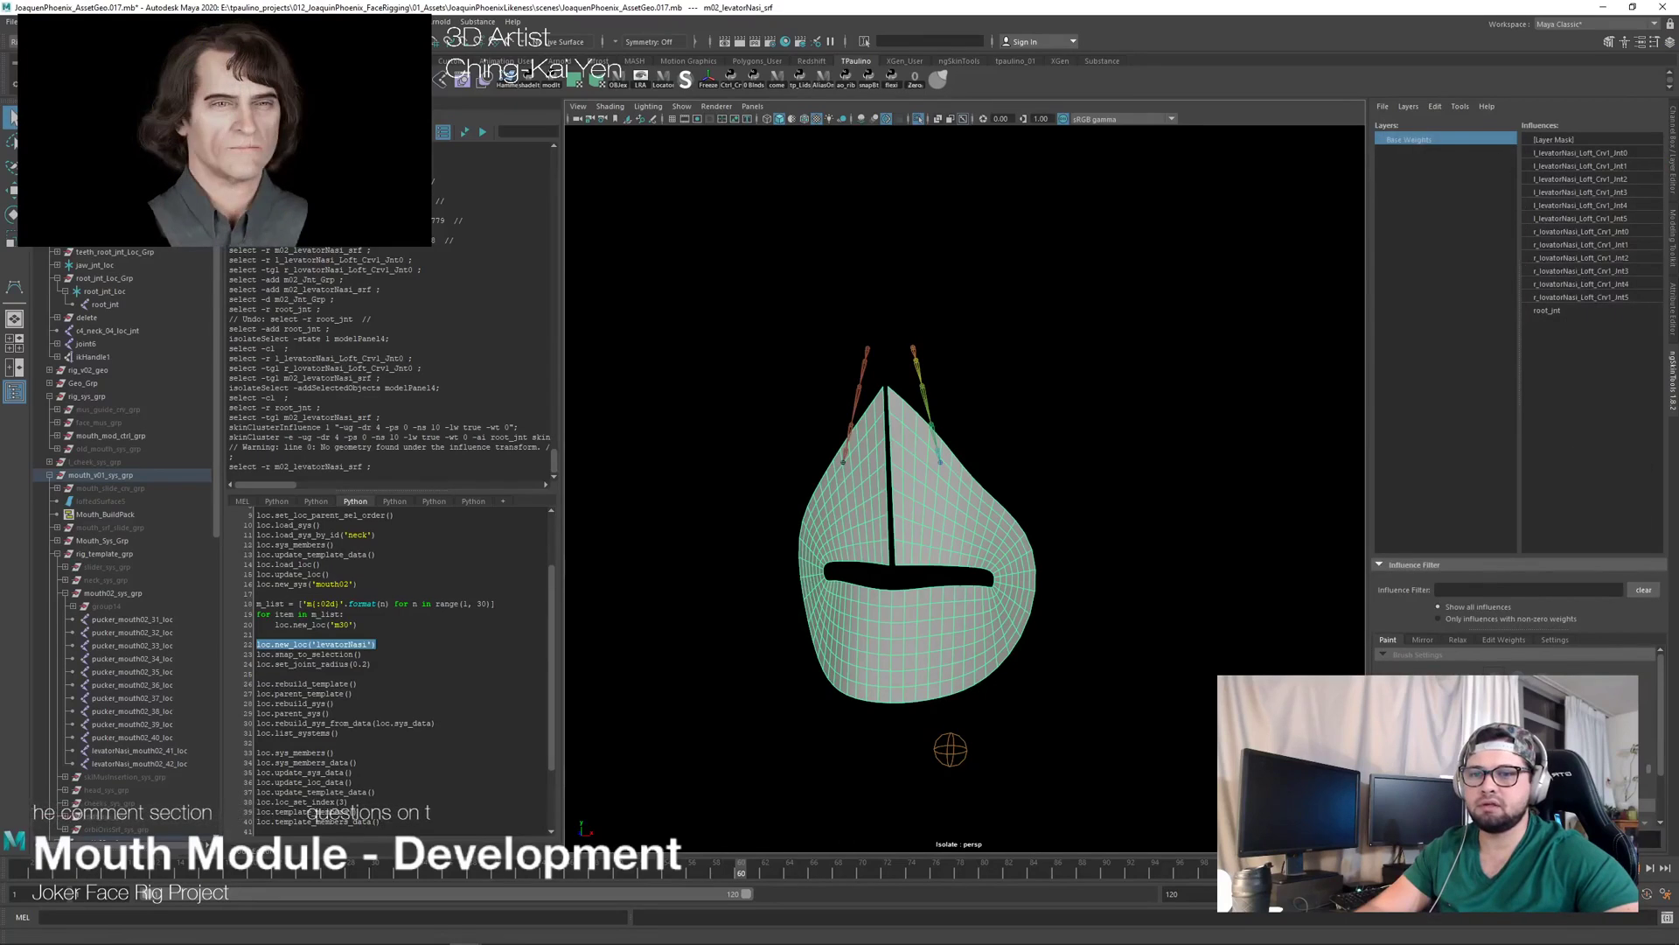
click(1445, 839)
alt+drag(1199, 434, 1277, 372)
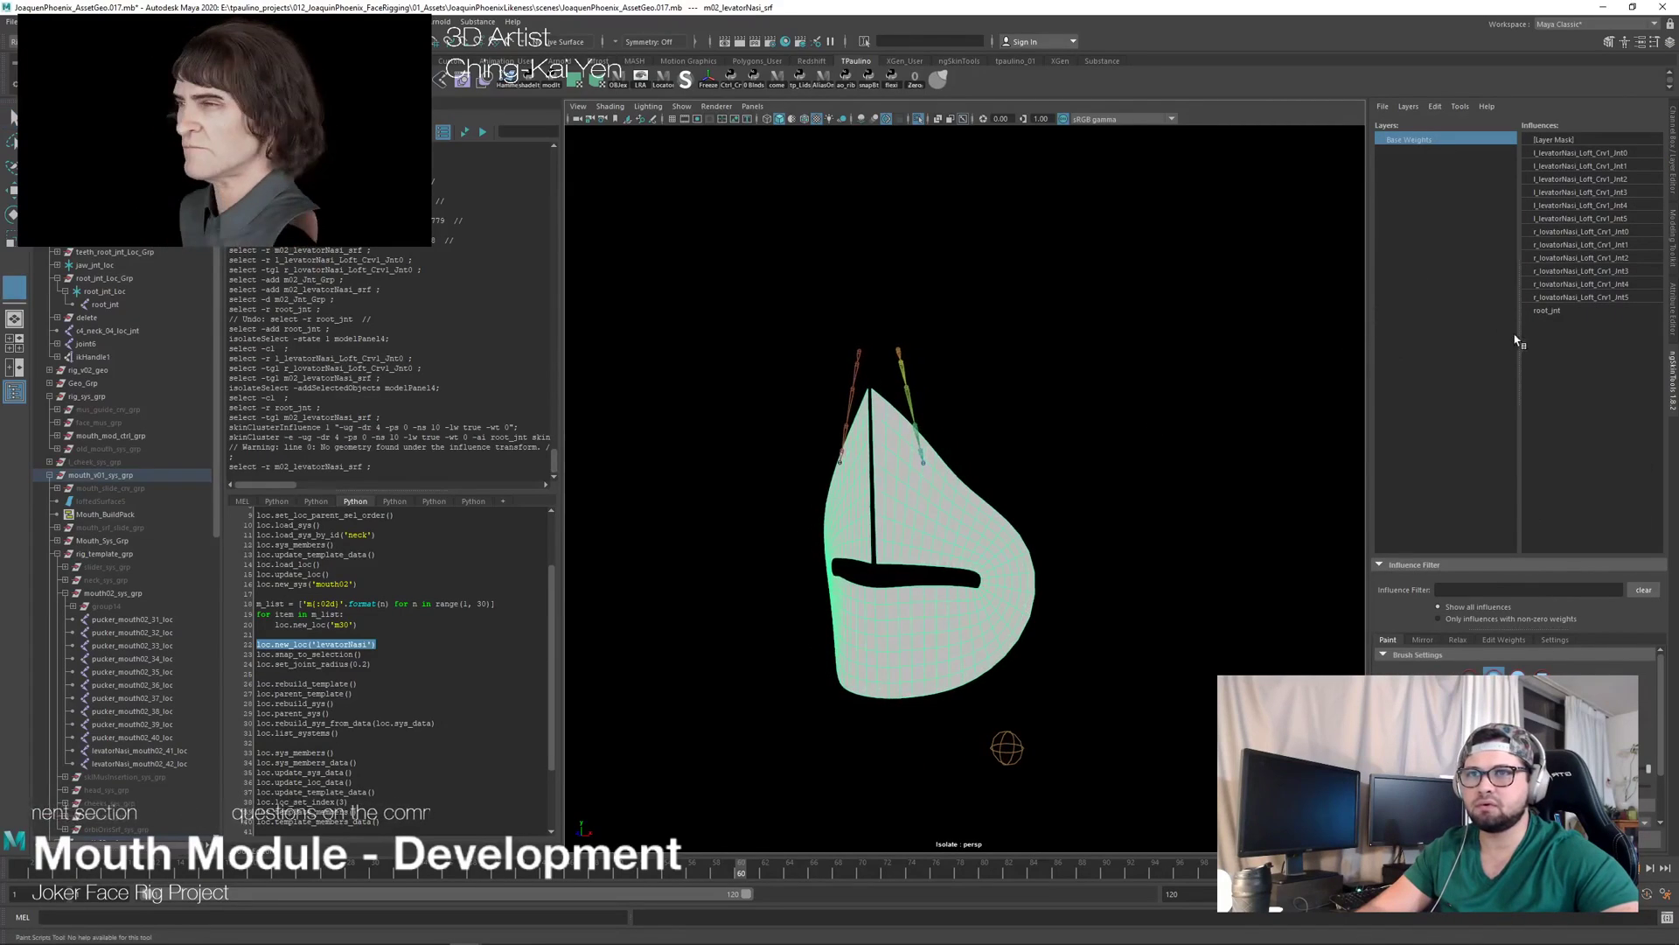
click(1548, 310)
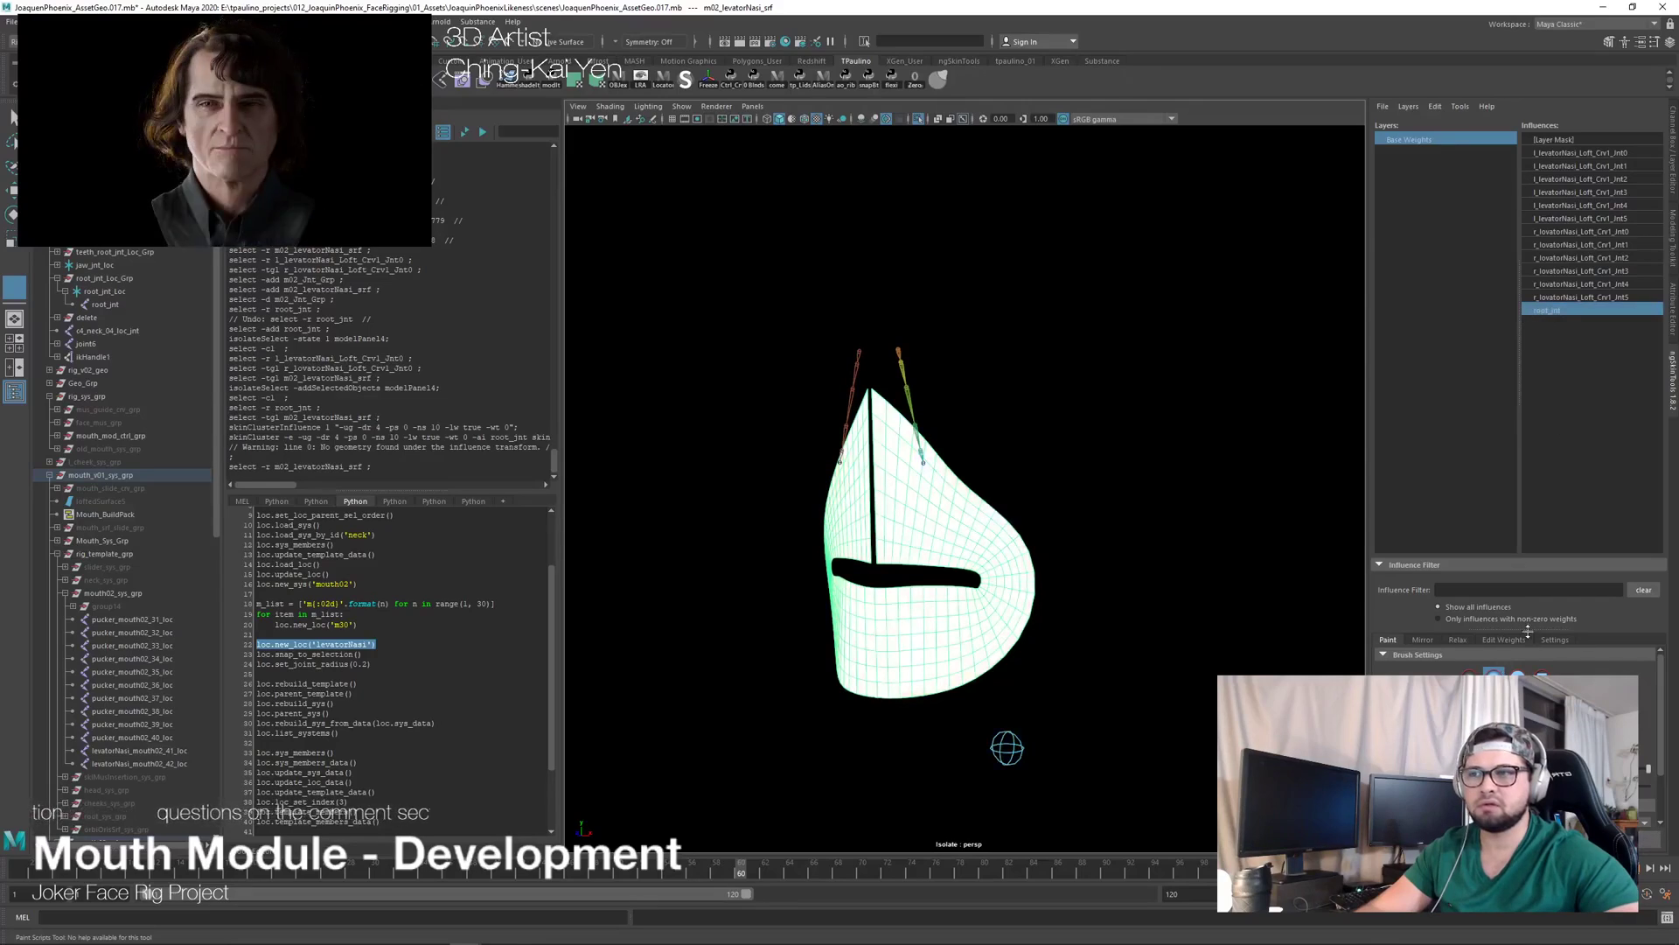
Step: Add a new skinning layer named muscle above Base Weights
right_click(1419, 252)
click(1452, 264)
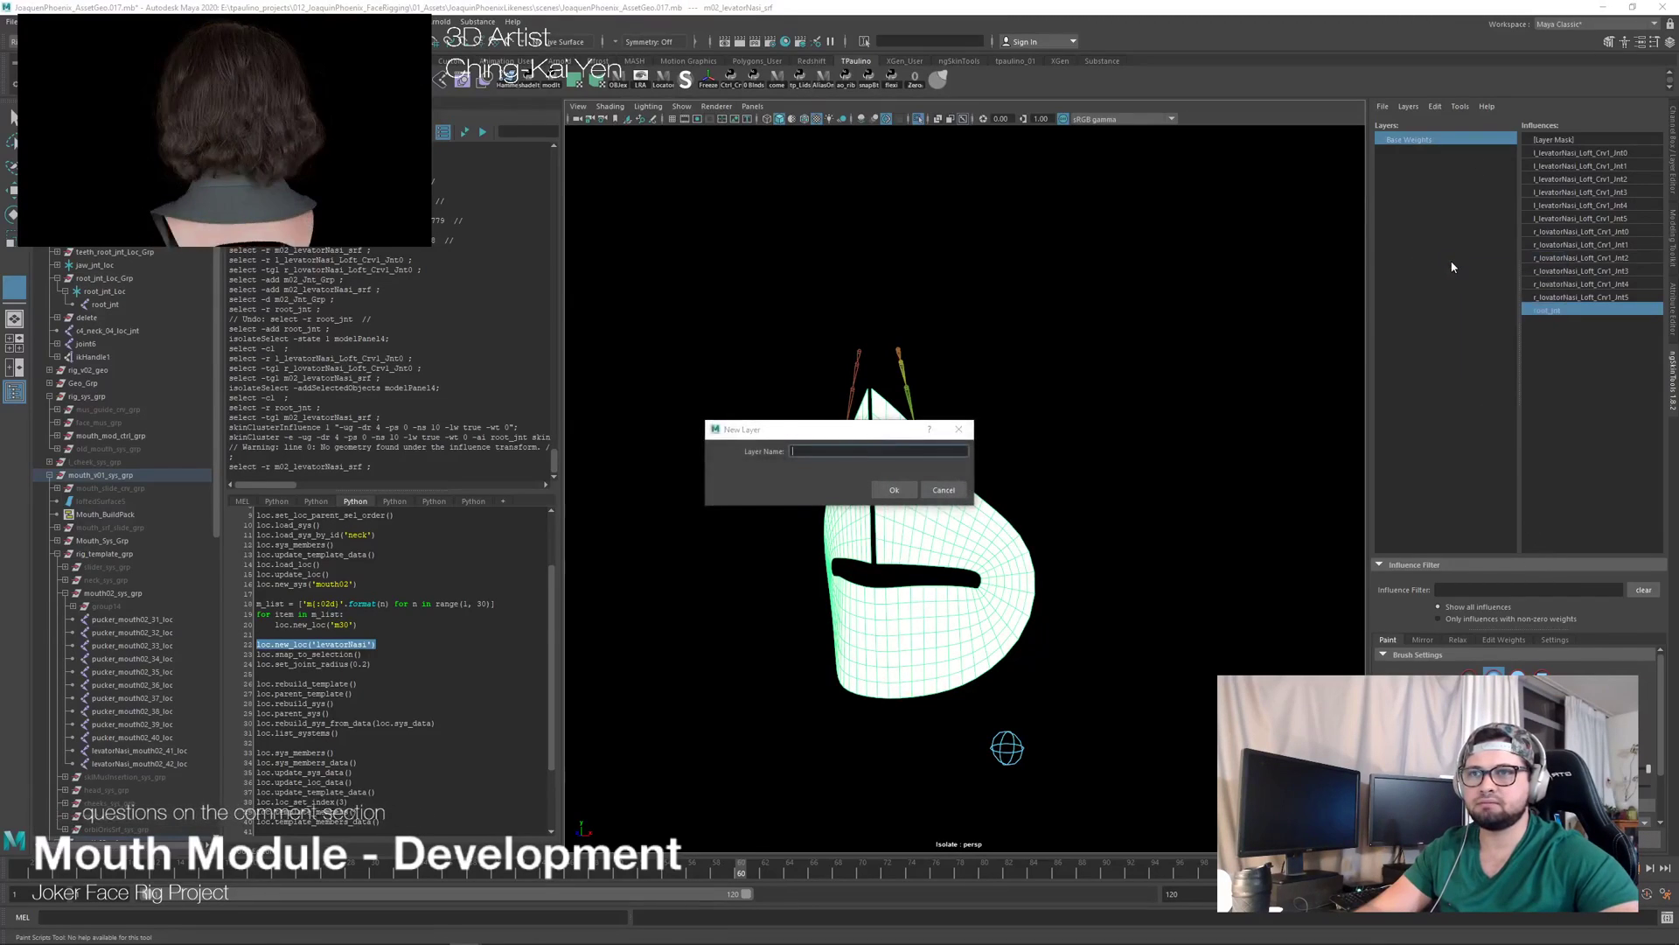
text(muscl)
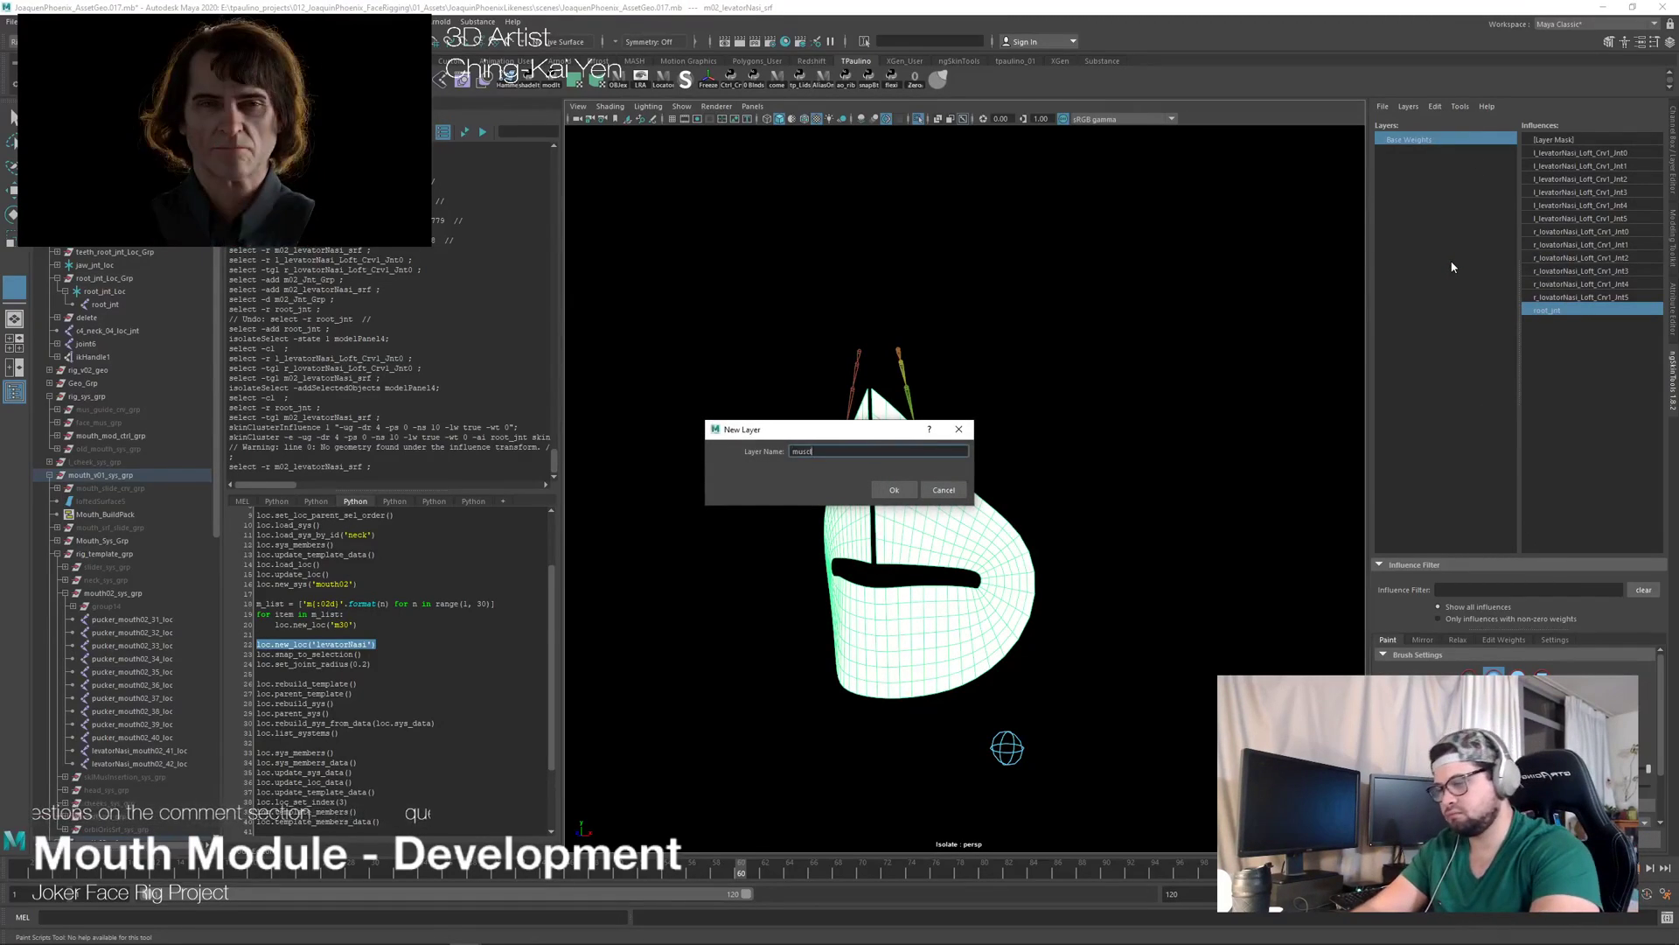
text(e)
key(Return)
Step: Assign the muscle layer's weights from the closest joint, using all left and right levatorNasi joint influences
click(1601, 153)
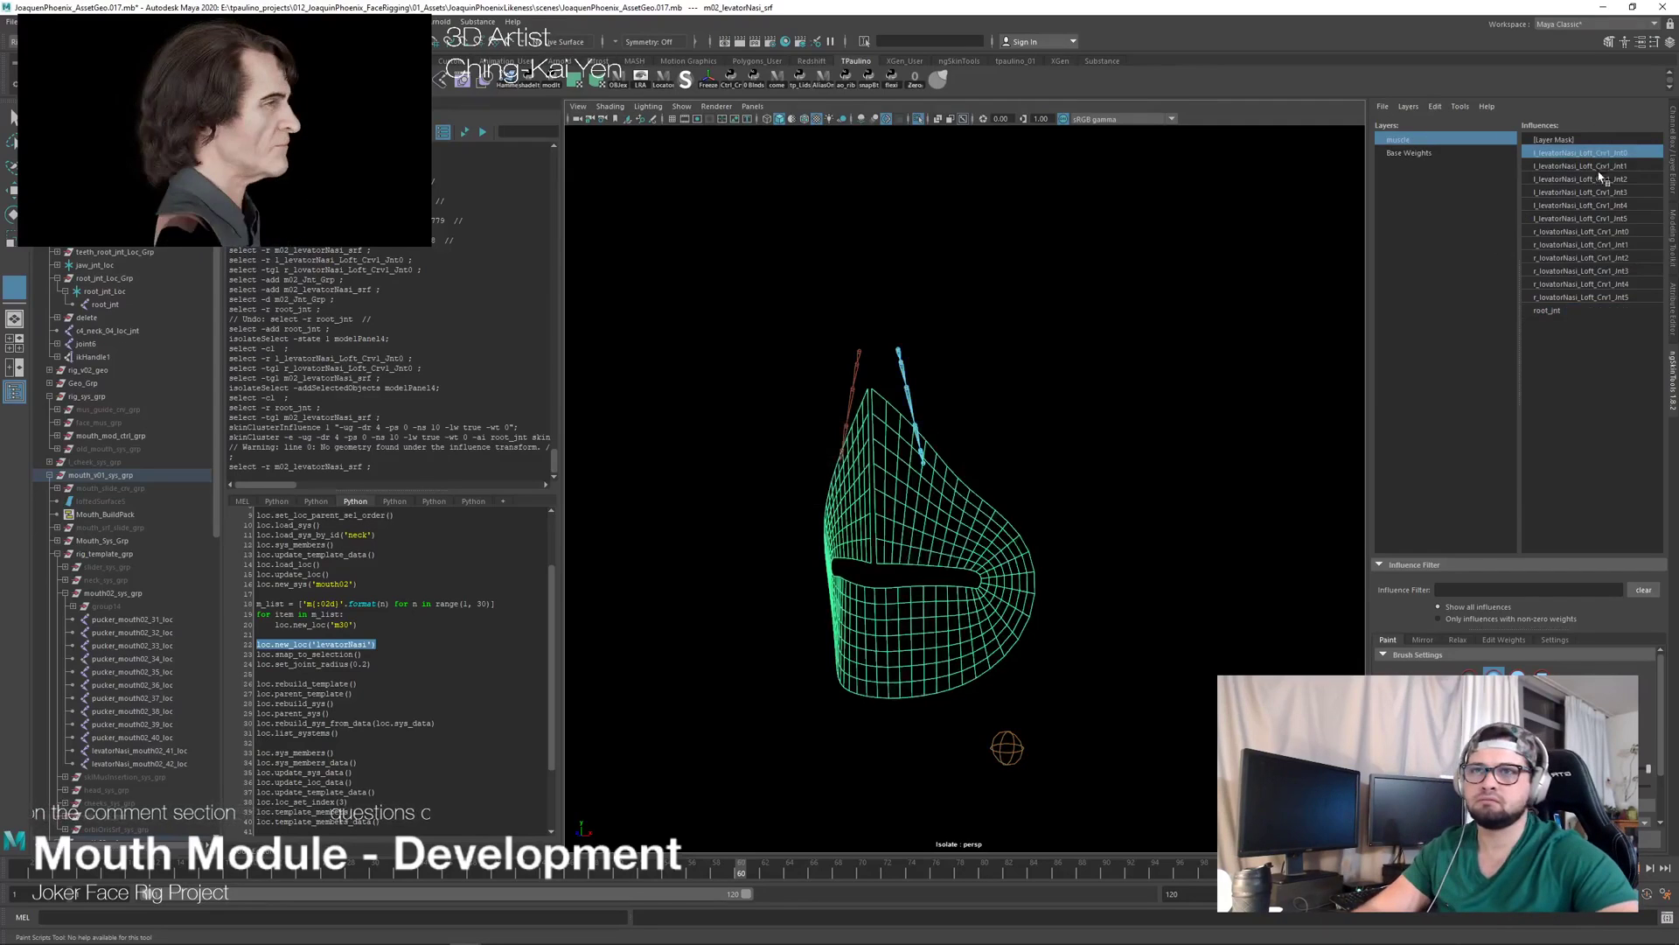
shift+click(1606, 297)
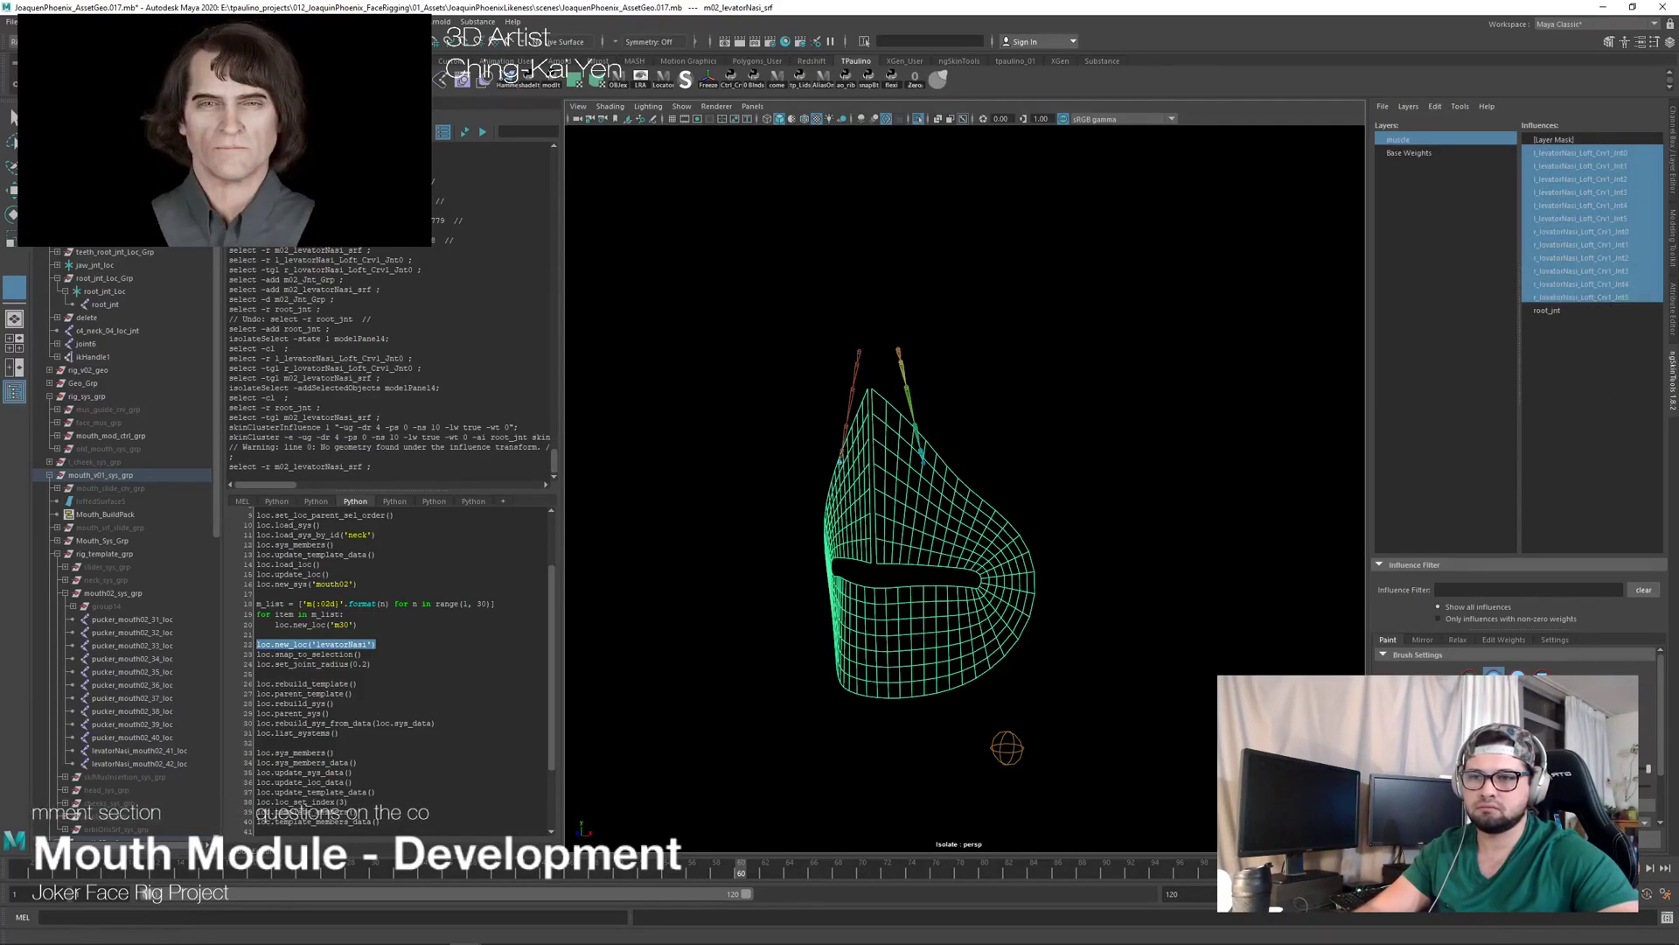
click(1502, 639)
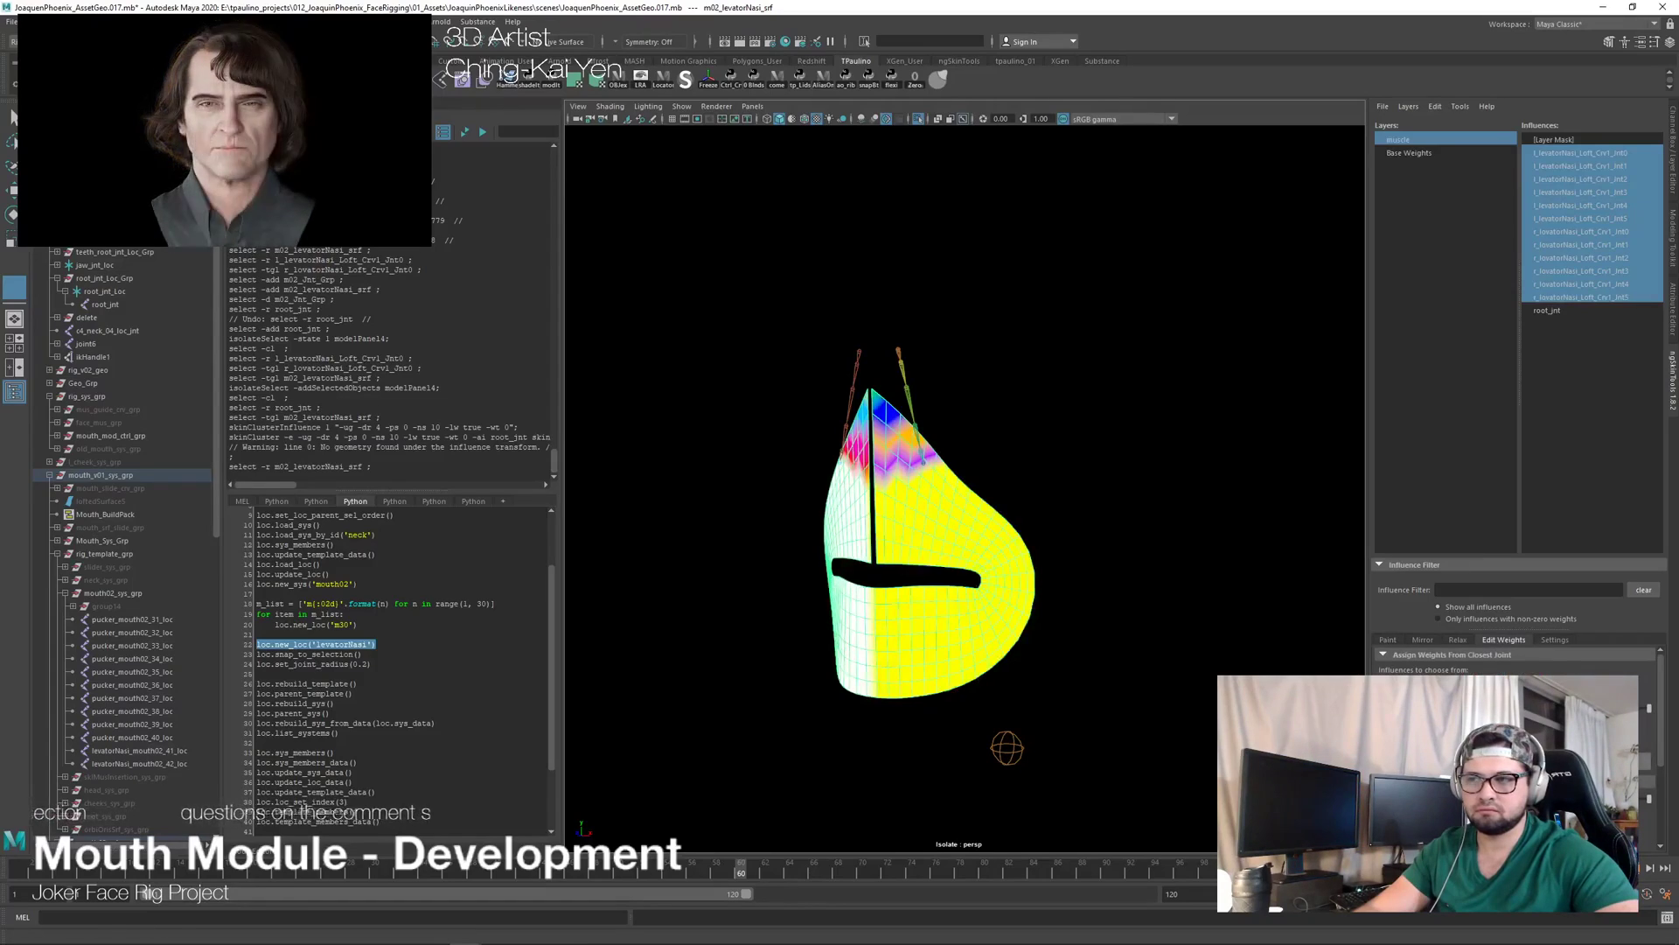
alt+drag(961, 475, 1091, 454)
alt+right_drag(1090, 454, 1224, 499)
alt+drag(1225, 499, 941, 434)
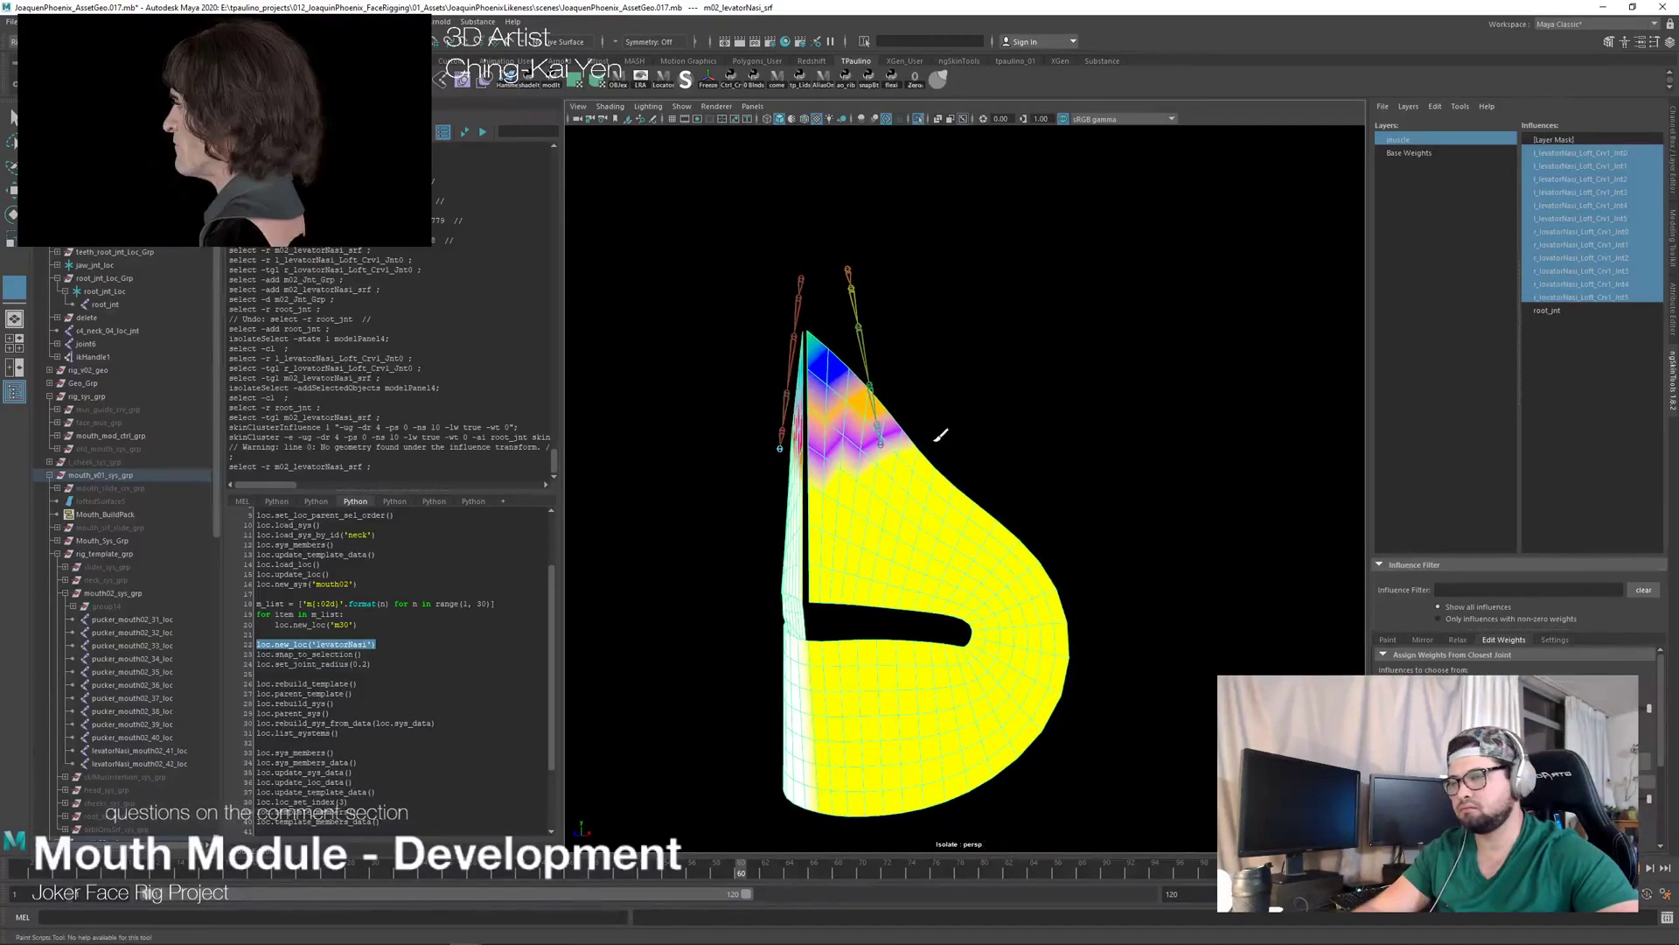
Step: Relax the levatorNasi joint weights on the muscle layer and leave the paint tool
click(1459, 639)
click(1469, 726)
alt+drag(966, 534, 1226, 517)
key(q)
alt+right_drag(1226, 517, 1225, 441)
alt+drag(1225, 441, 1091, 440)
Step: Paint the muscle layer's mask over the upper areas on both sides of m02_levatorNasi_srf, then show the whole rig again
click(1569, 140)
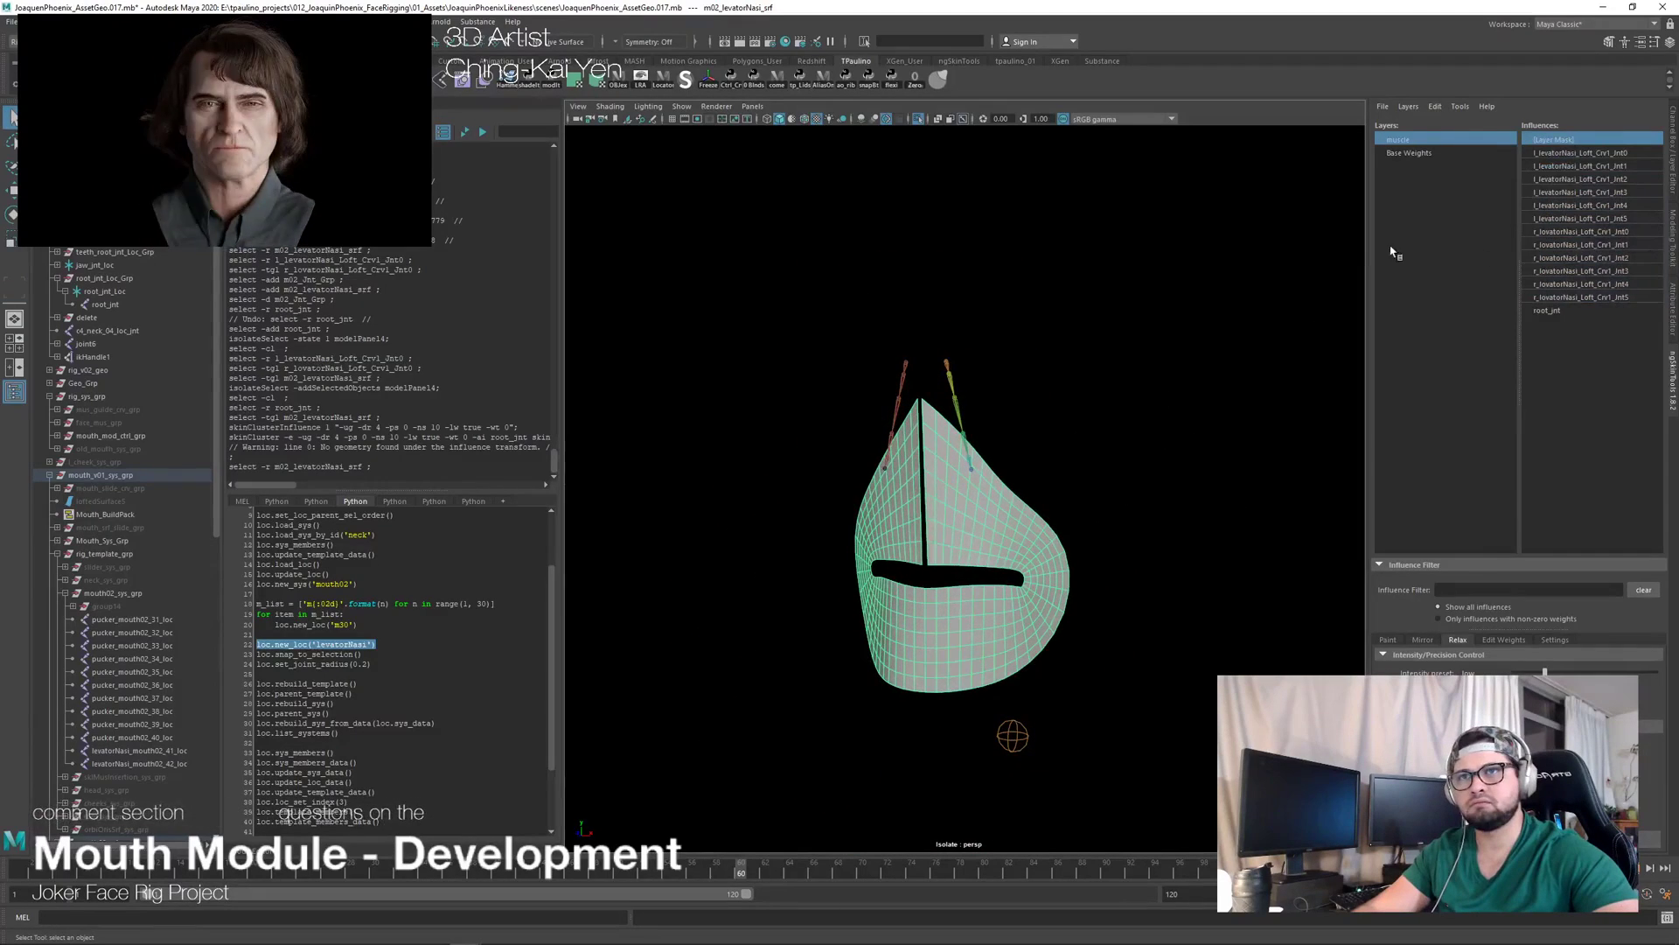
alt+right_drag(1125, 412, 1115, 504)
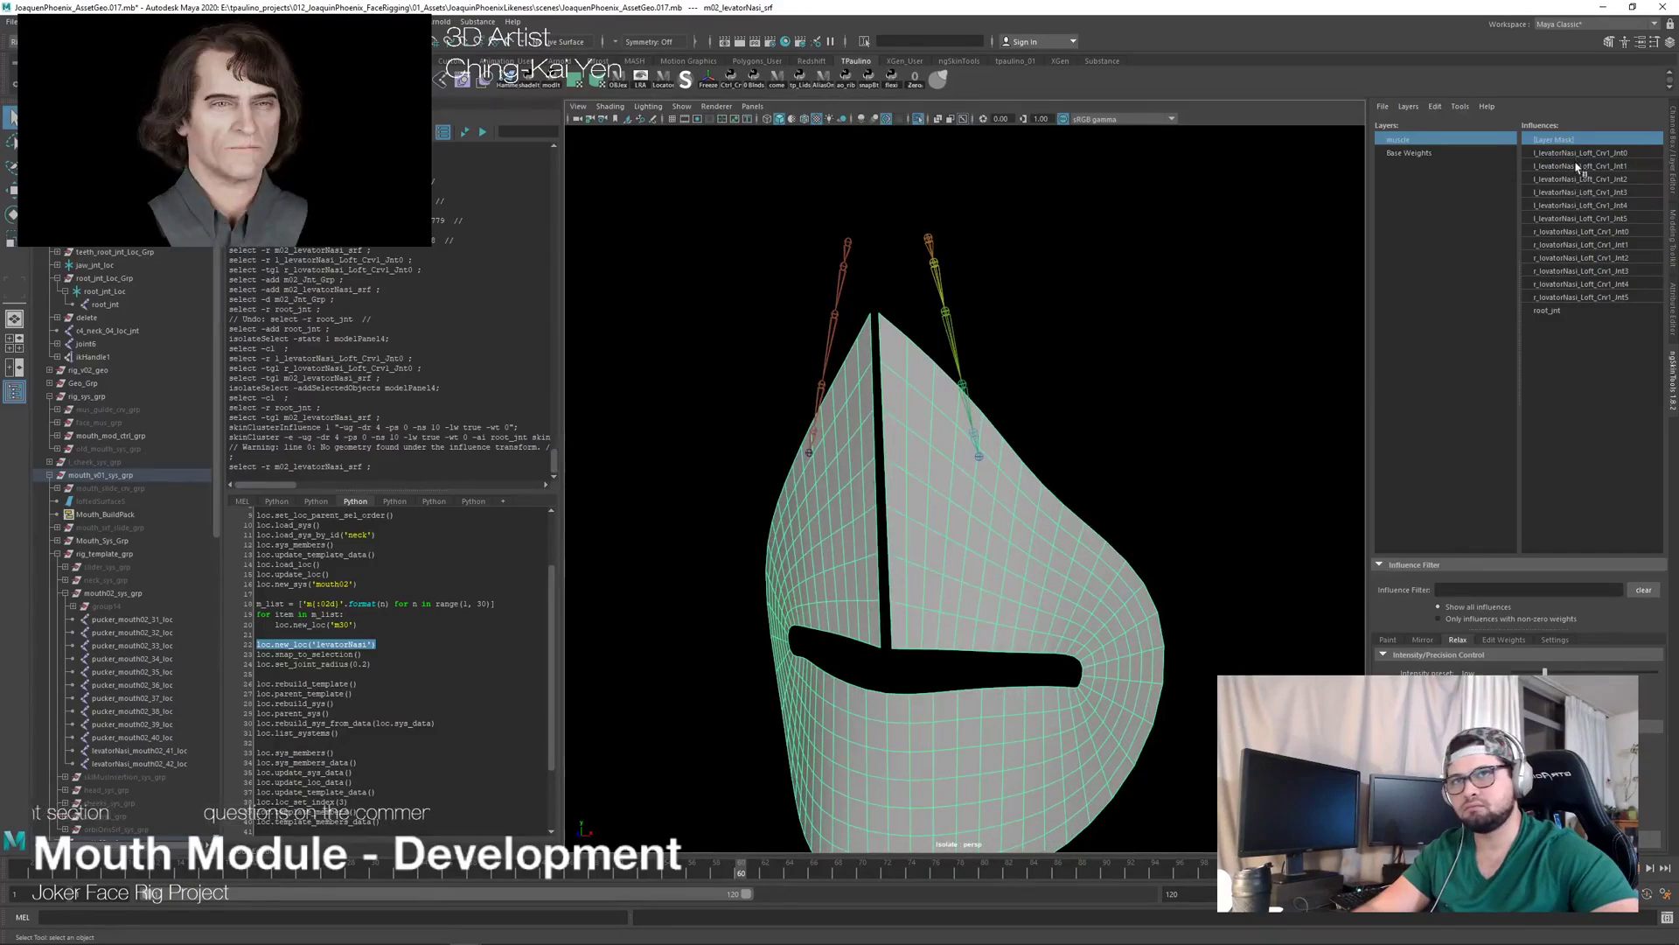
click(1388, 640)
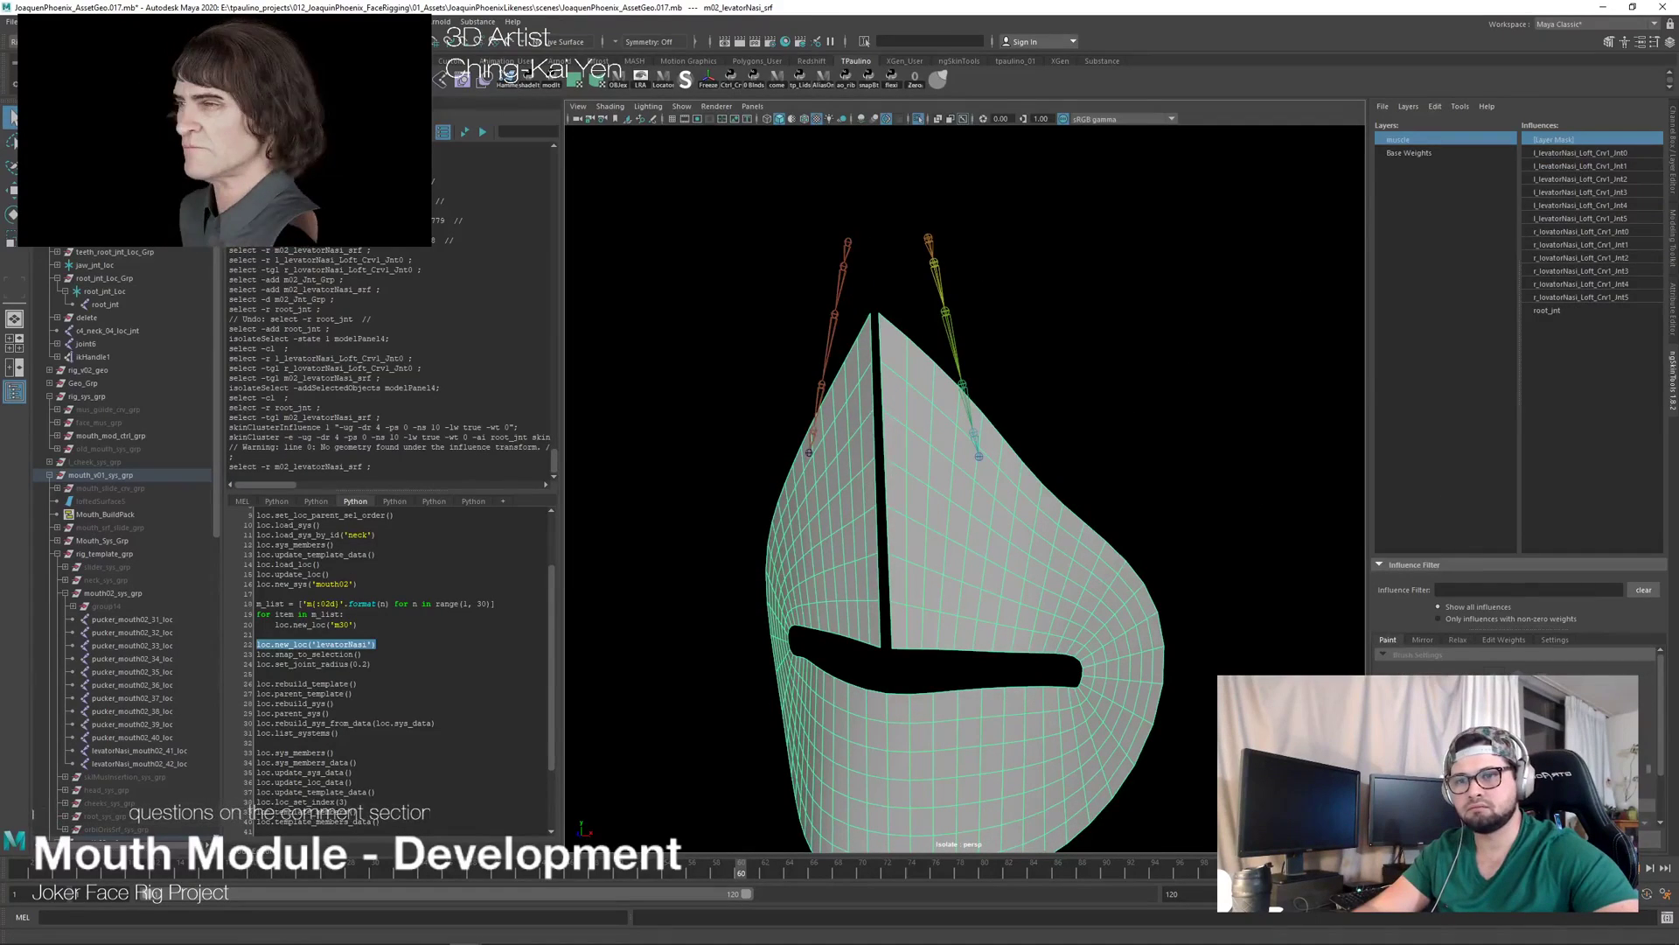
click(1421, 839)
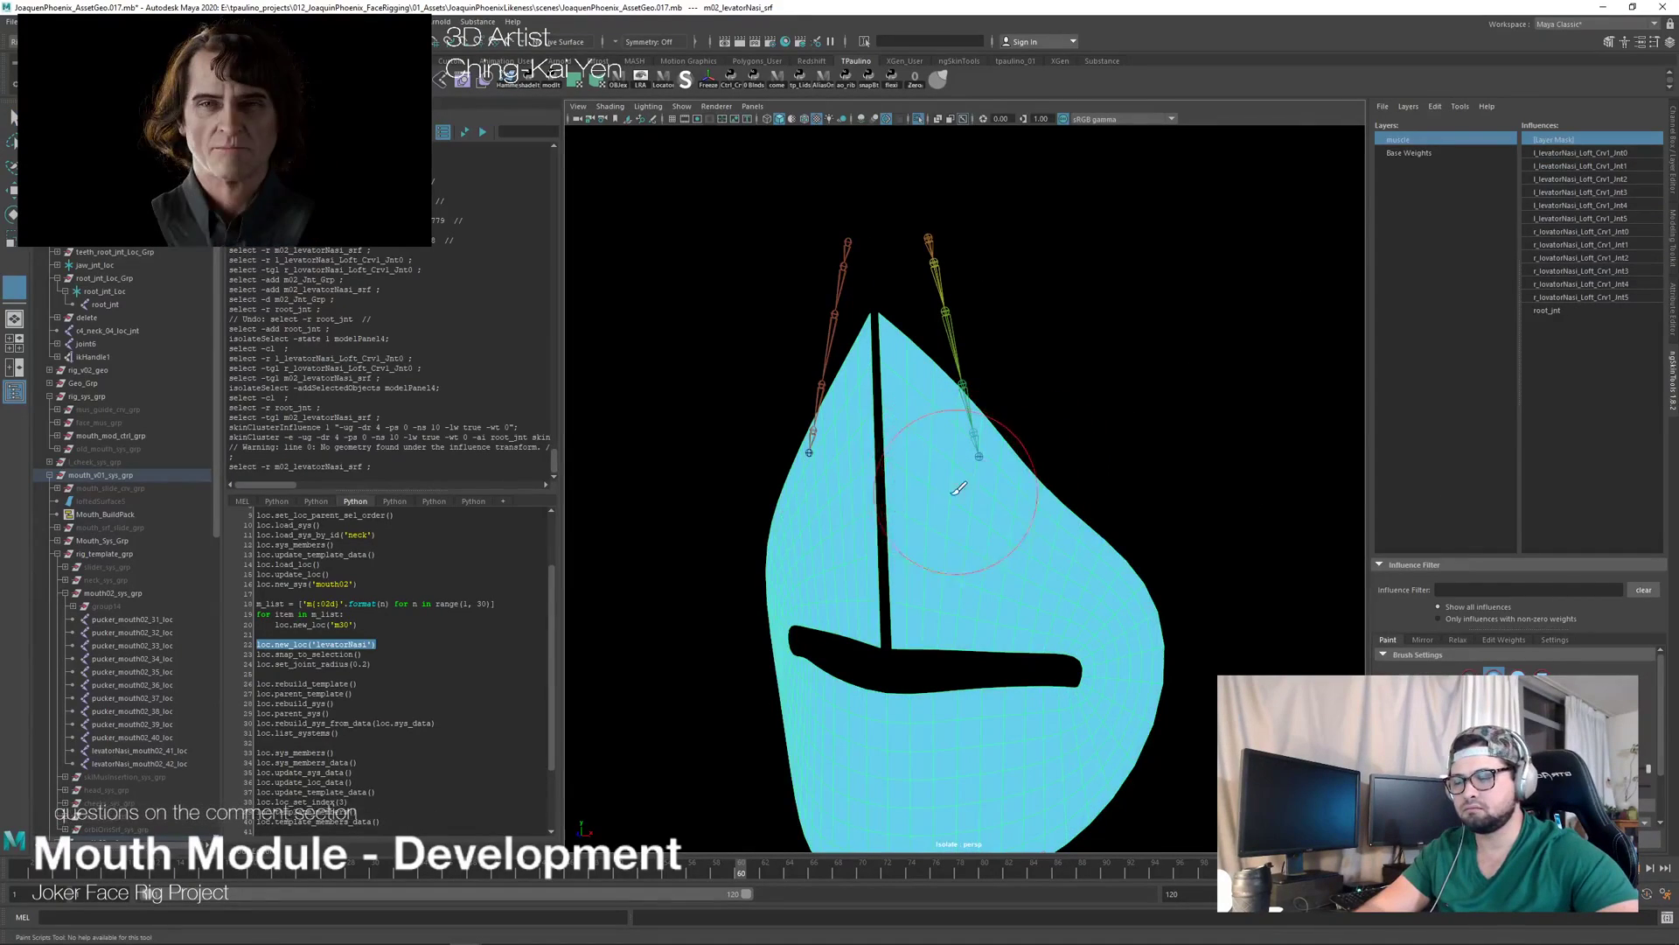
mouse_move(936, 490)
mouse_down()
mouse_move(949, 393)
mouse_move(962, 476)
mouse_move(939, 365)
mouse_move(970, 437)
mouse_move(962, 543)
mouse_move(1015, 543)
mouse_move(1008, 506)
mouse_move(901, 489)
mouse_move(896, 464)
mouse_move(1021, 567)
mouse_move(1054, 538)
mouse_move(1050, 437)
mouse_move(1006, 419)
mouse_move(980, 490)
mouse_move(1059, 359)
mouse_move(1062, 385)
mouse_move(1100, 367)
mouse_up()
alt+drag(1063, 422, 1124, 456)
mouse_move(1043, 532)
mouse_down()
mouse_move(1022, 527)
mouse_move(1036, 529)
mouse_up()
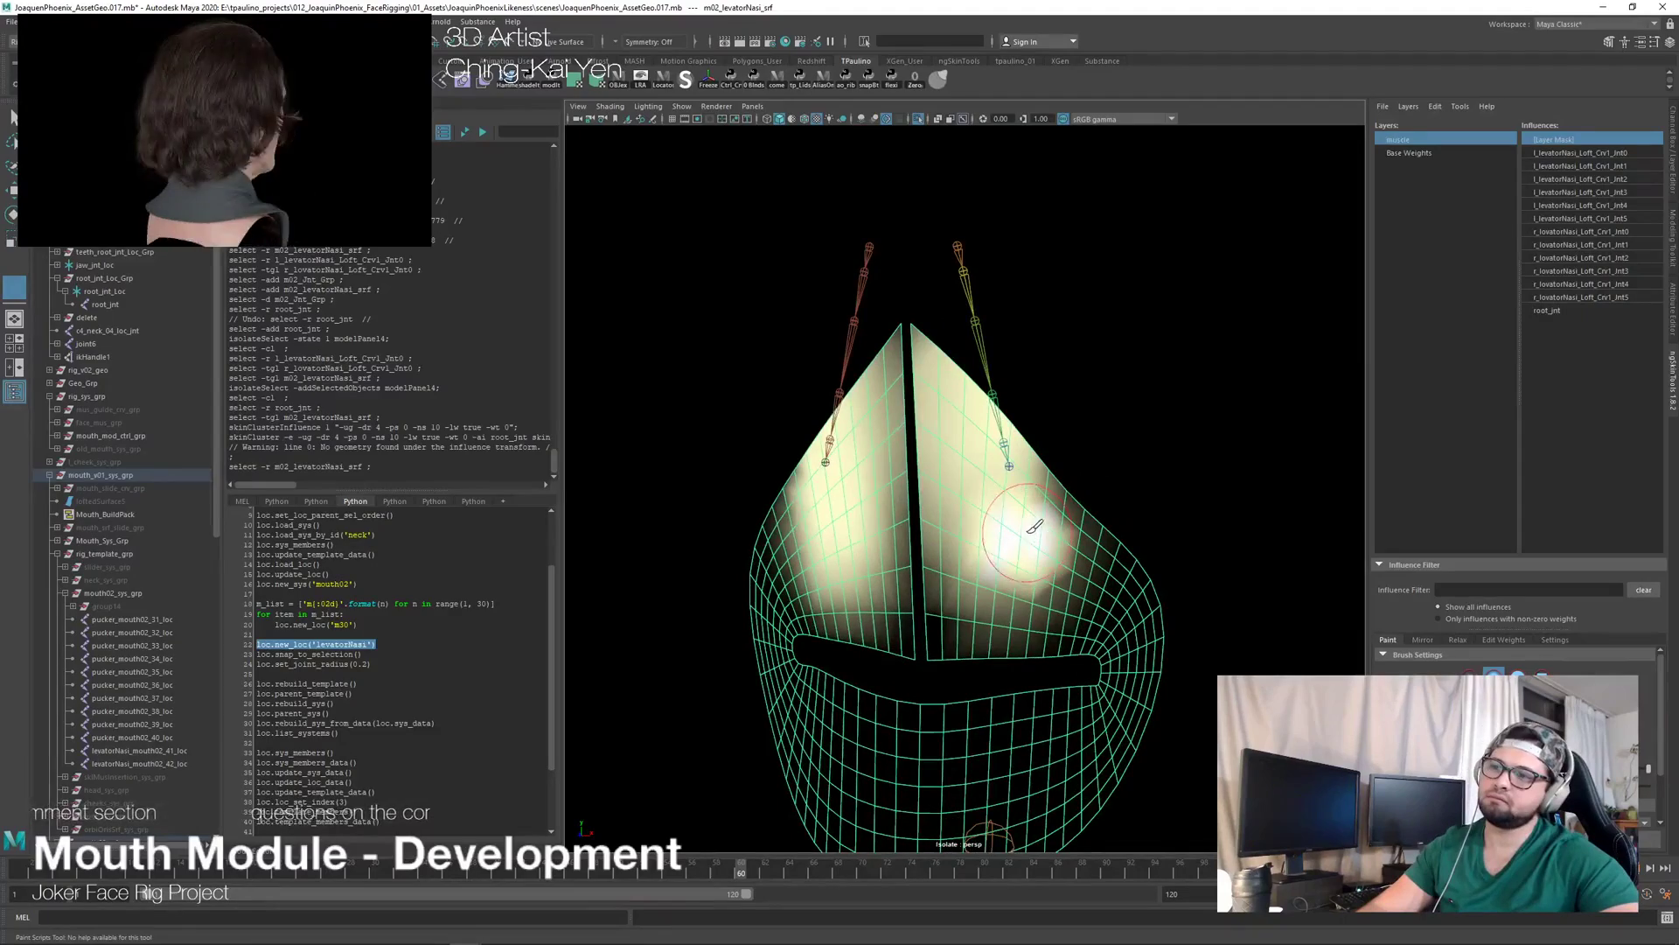
mouse_move(790, 516)
mouse_down()
mouse_move(827, 538)
mouse_move(1129, 547)
mouse_move(1023, 538)
mouse_up()
click(1054, 557)
key(ctrl+1)
key(f)
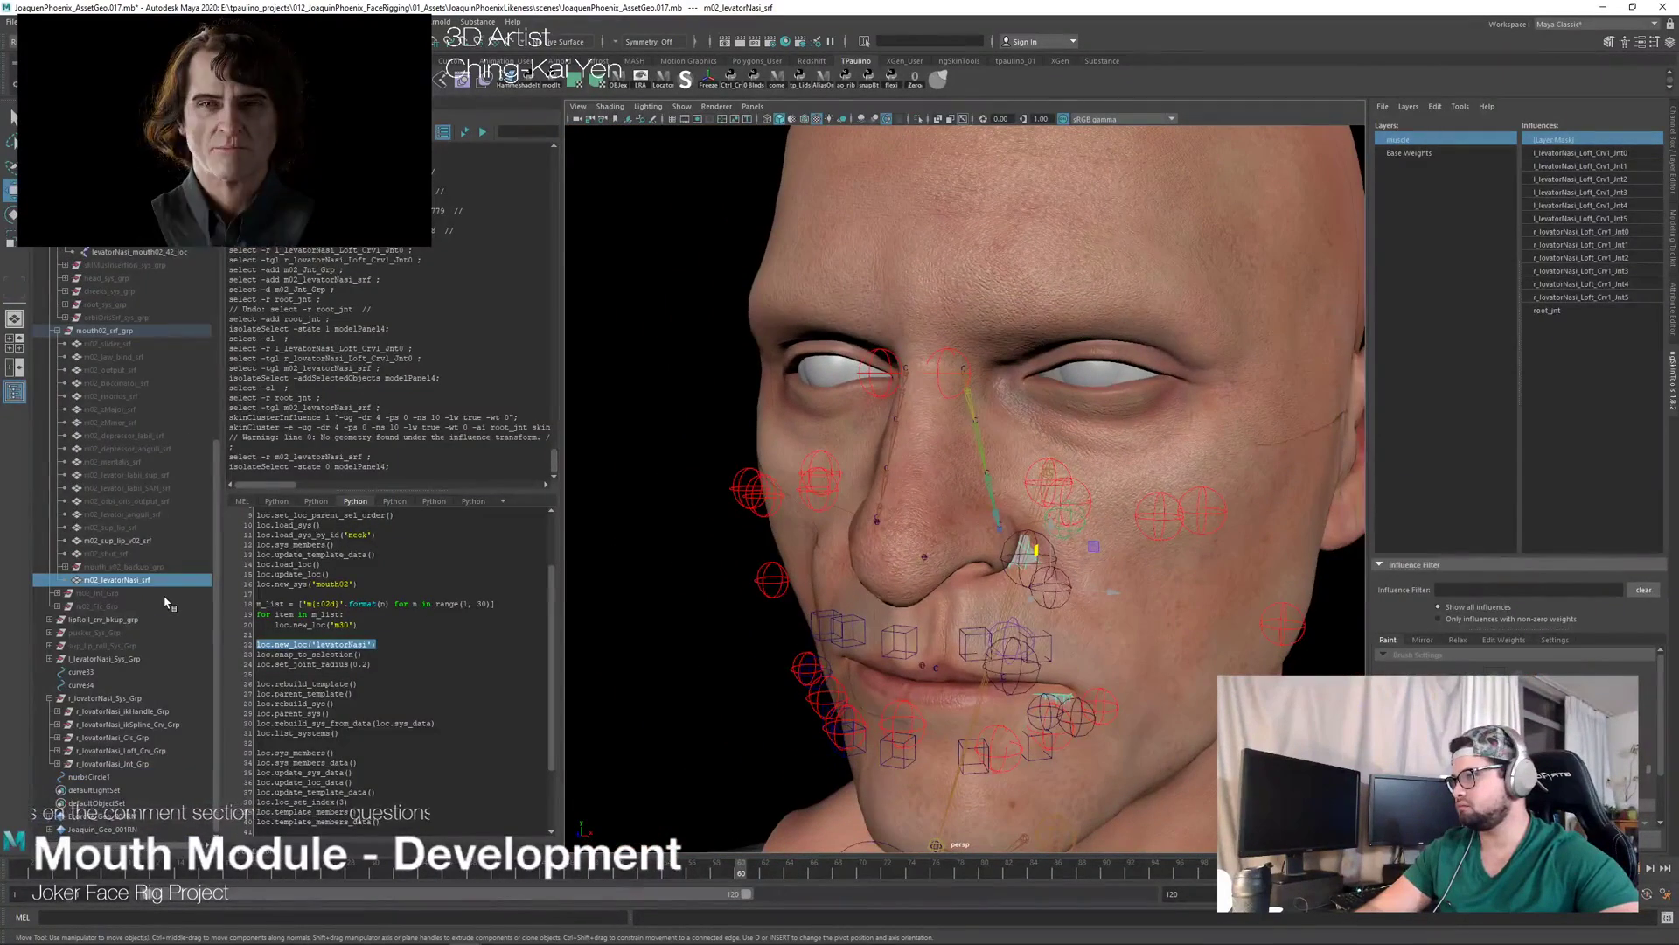
Step: Reorder curve33 and curve34 below the left and right levatorNasi system groups, and expand both groups
click(98, 657)
click(81, 671)
click(81, 684)
shift+click(82, 672)
click(49, 698)
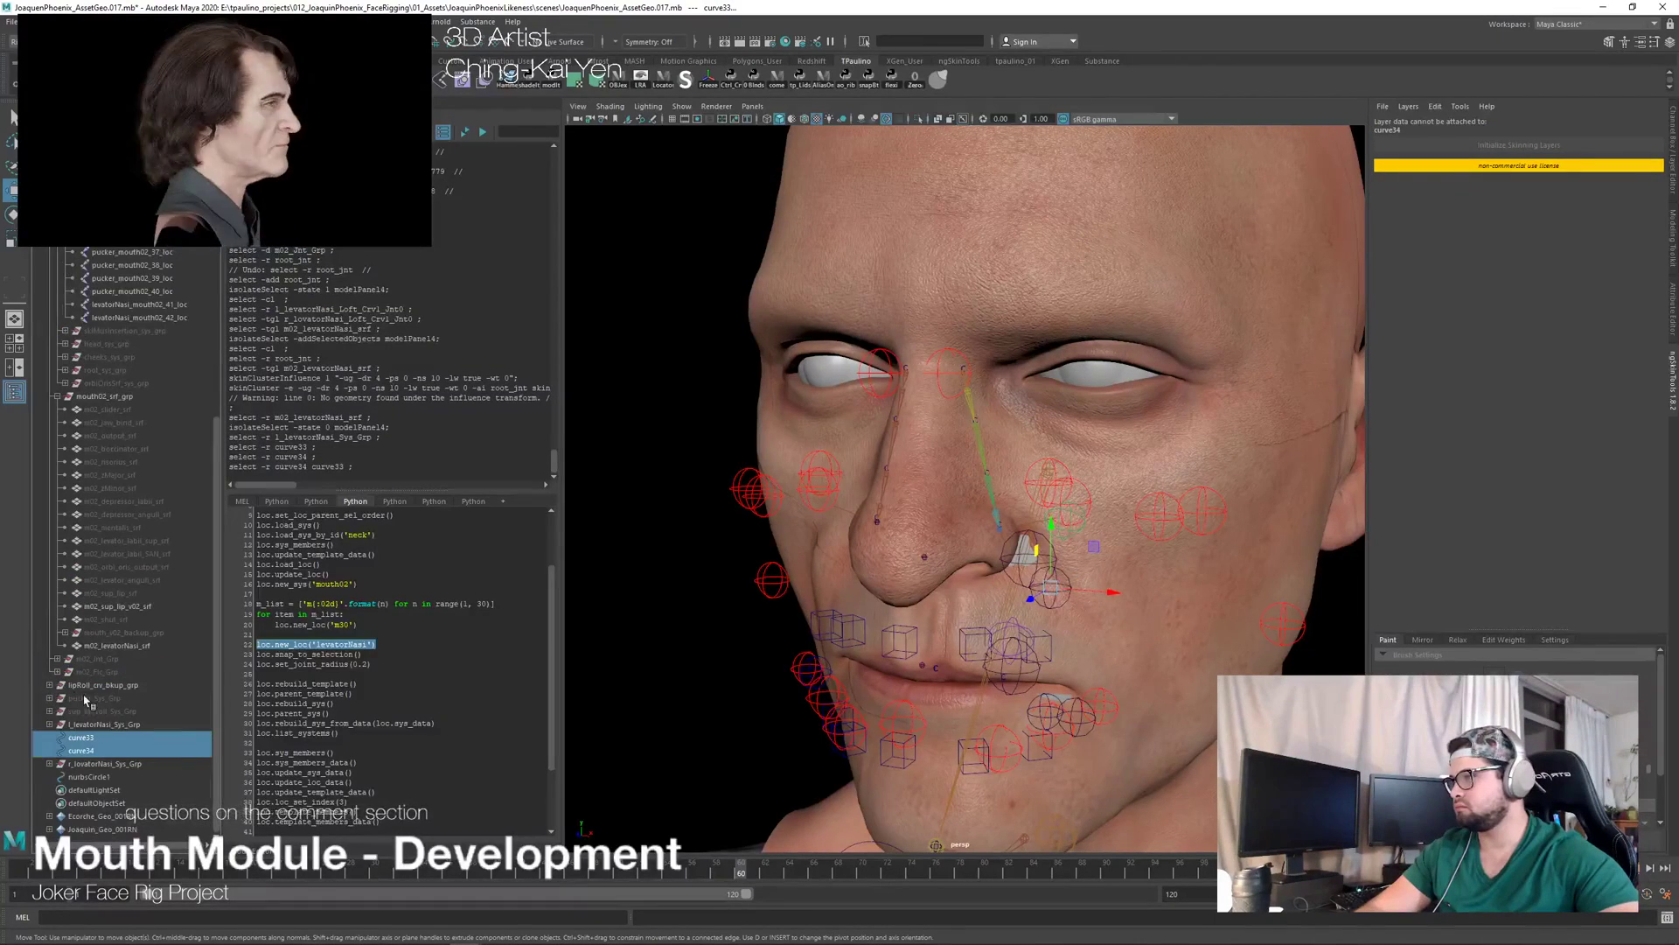
click(99, 738)
click(92, 750)
shift+click(92, 737)
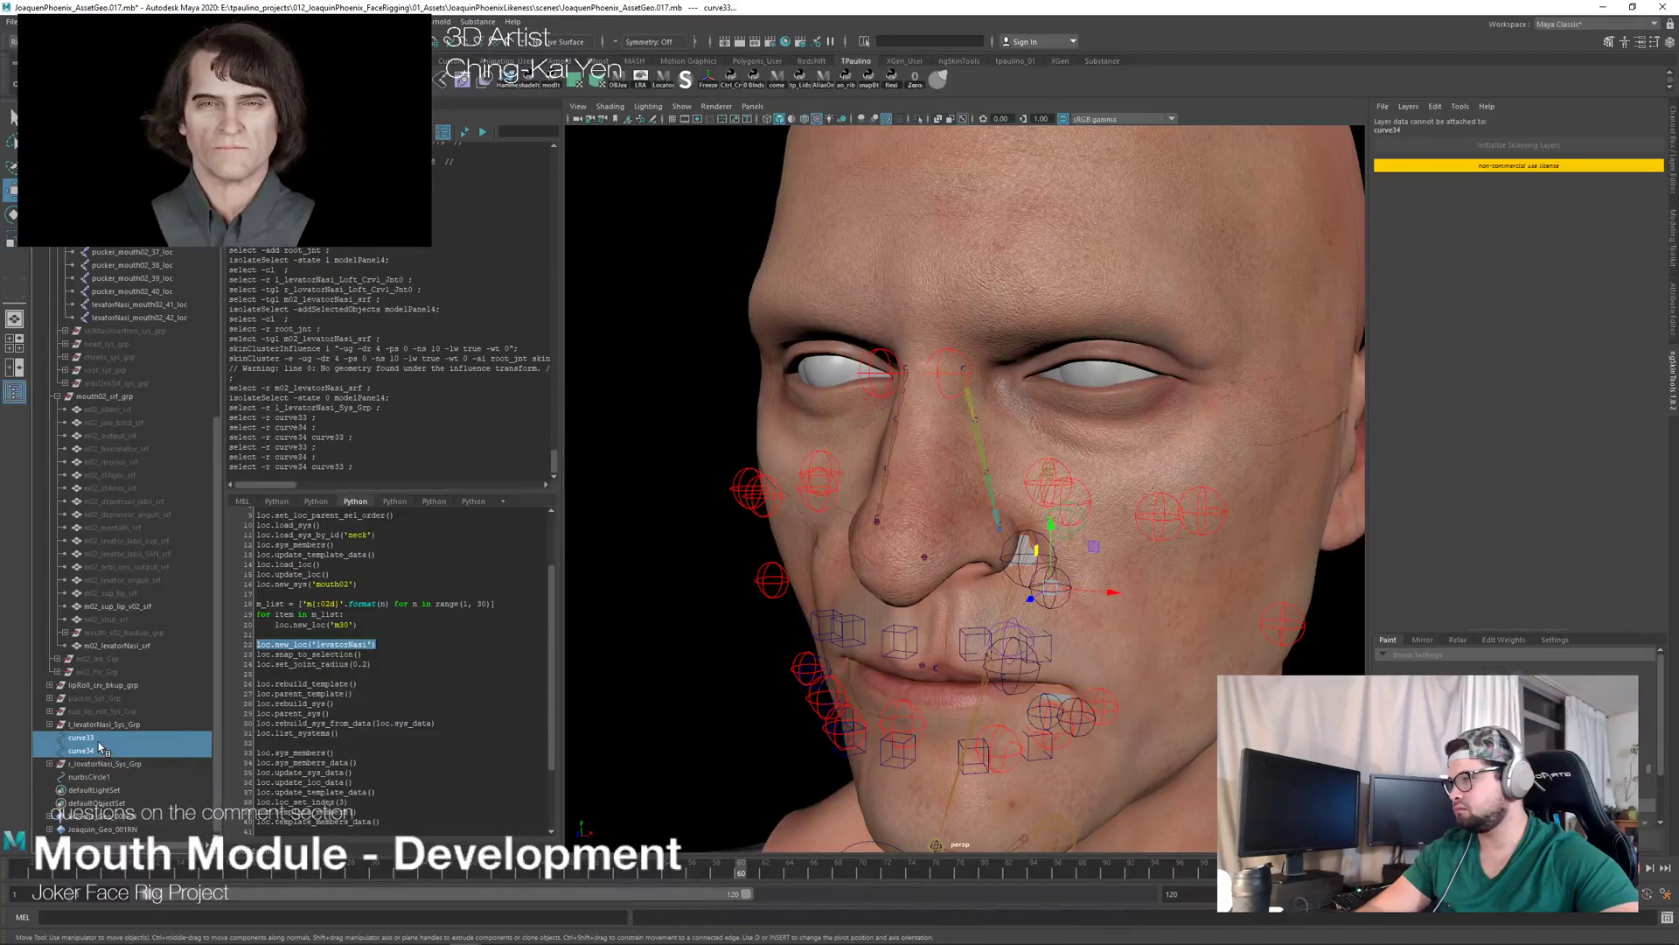
middle_drag(98, 780, 99, 777)
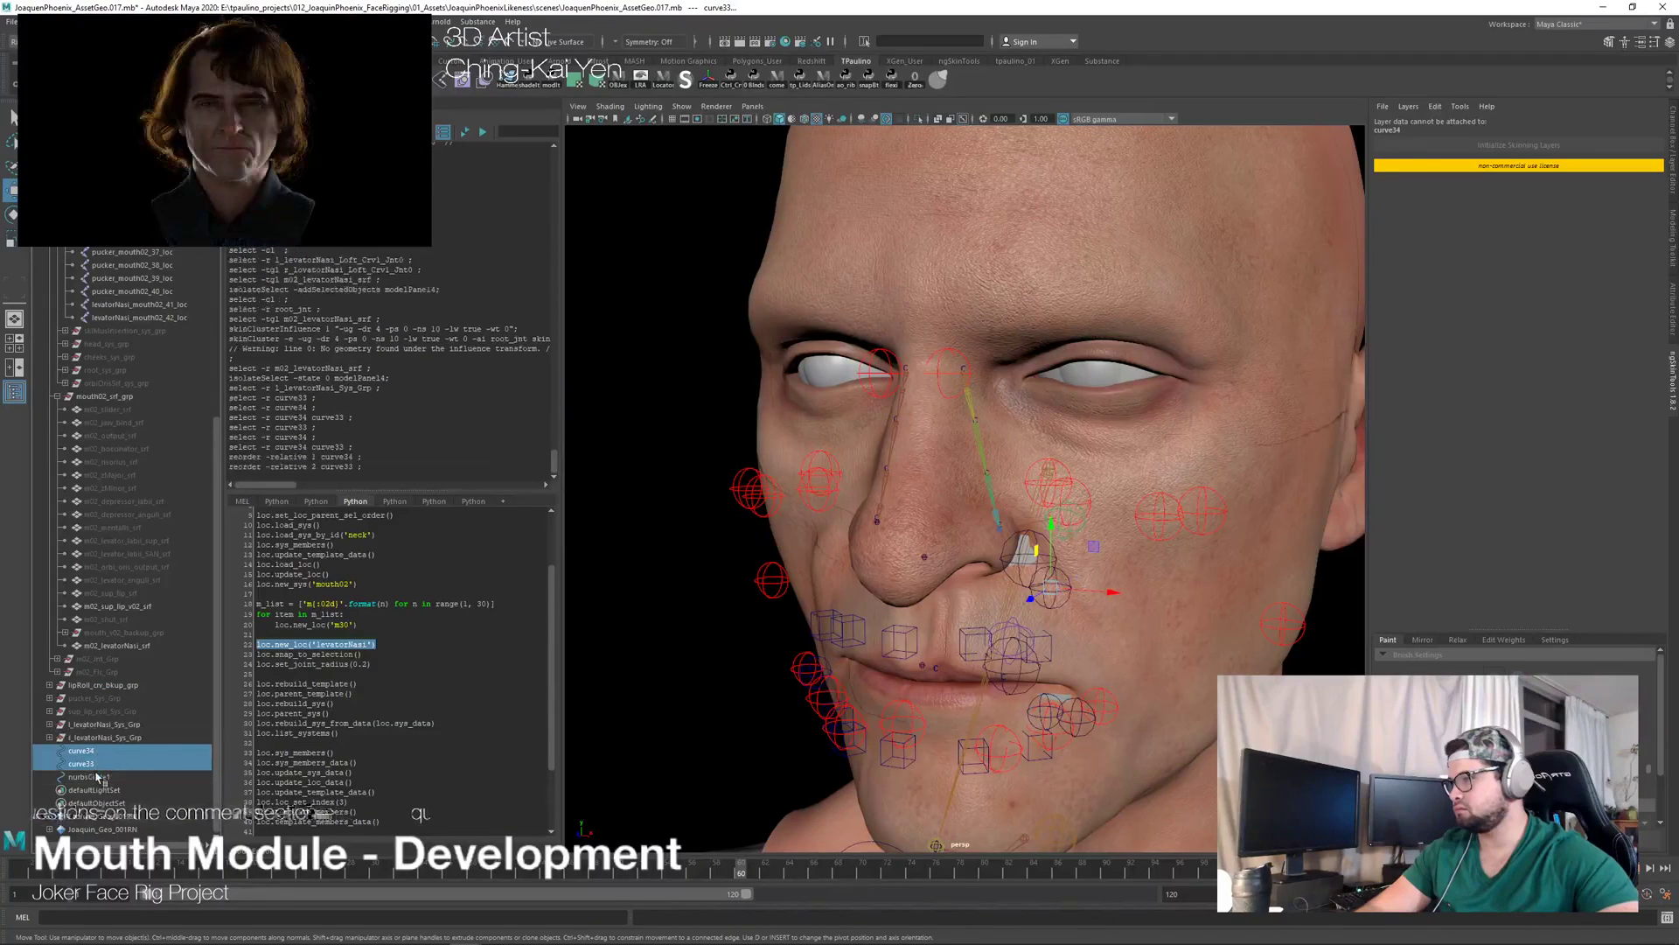
click(49, 737)
click(49, 725)
scroll(140, 663, down, 3)
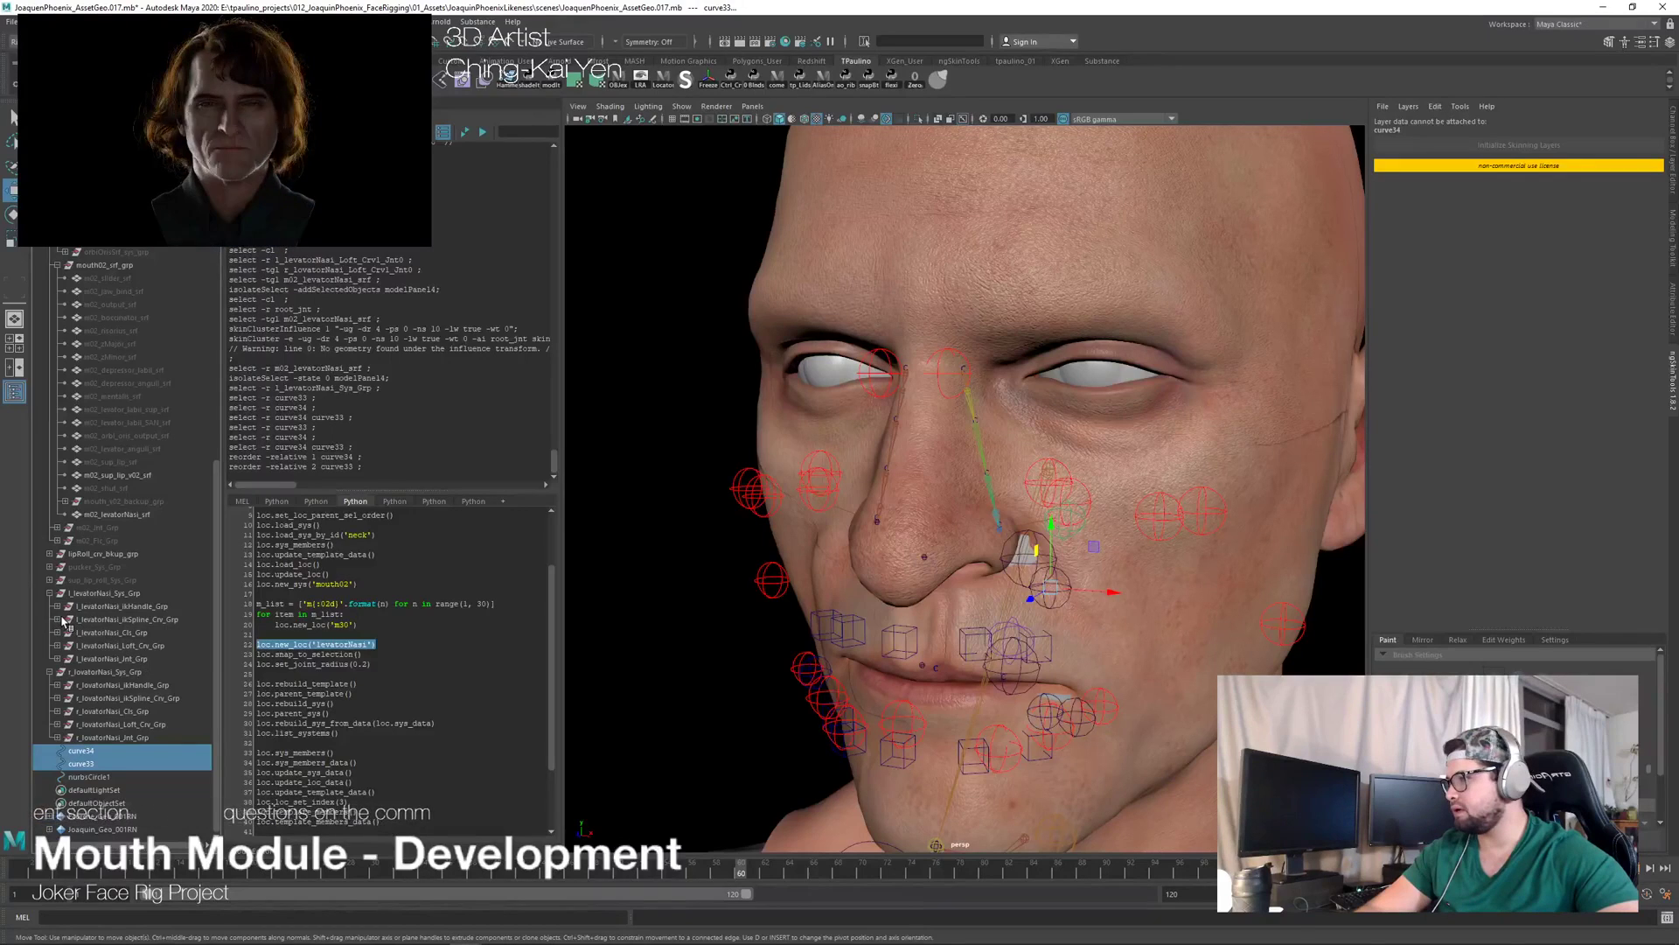
Step: Add m02_levatorNasi_srf as a blend shape target to the existing blendShape9 node on m02_jaw_bind_srf
click(119, 514)
scroll(146, 346, up, 4)
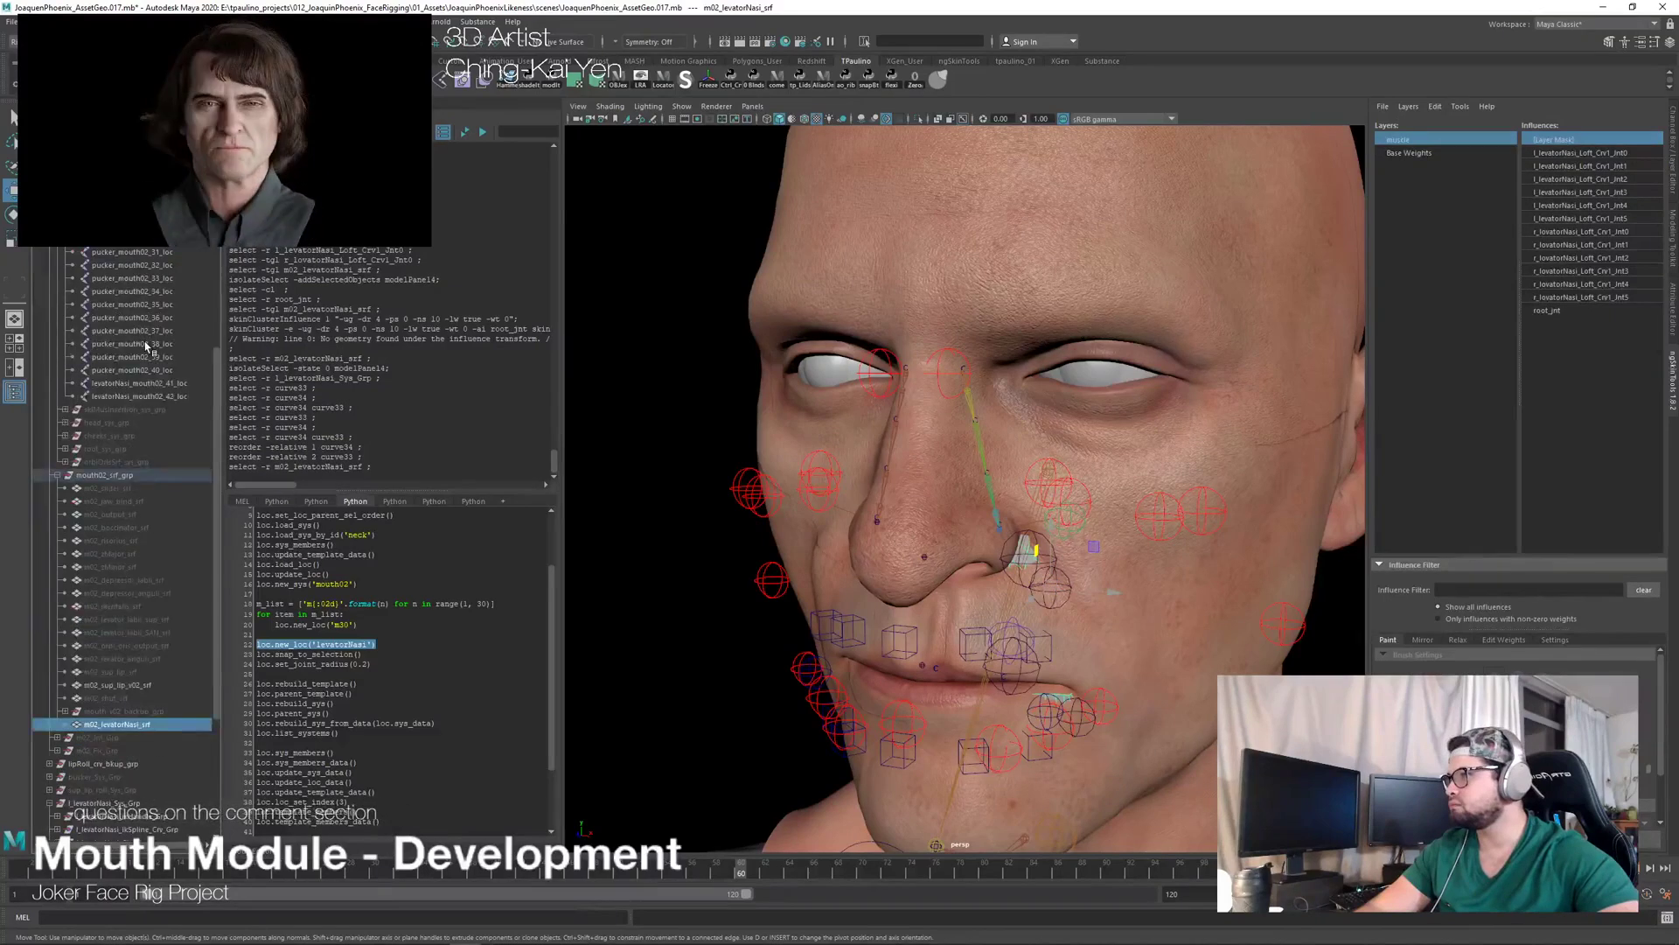
ctrl+click(118, 396)
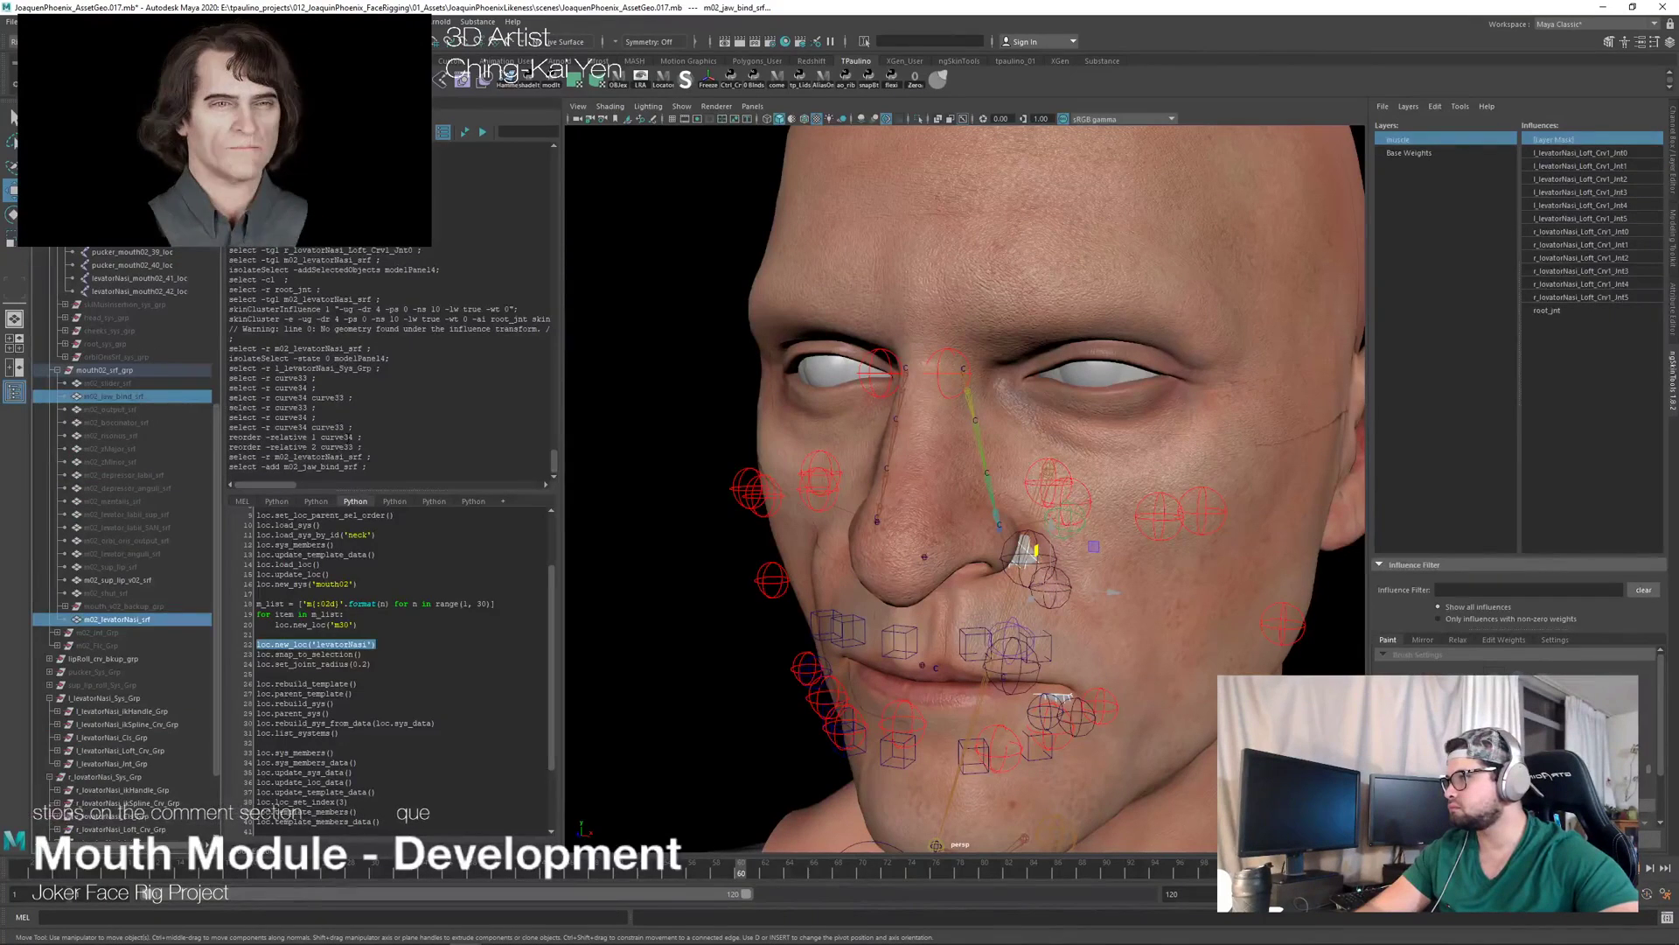
alt+drag(753, 437, 796, 442)
click(296, 21)
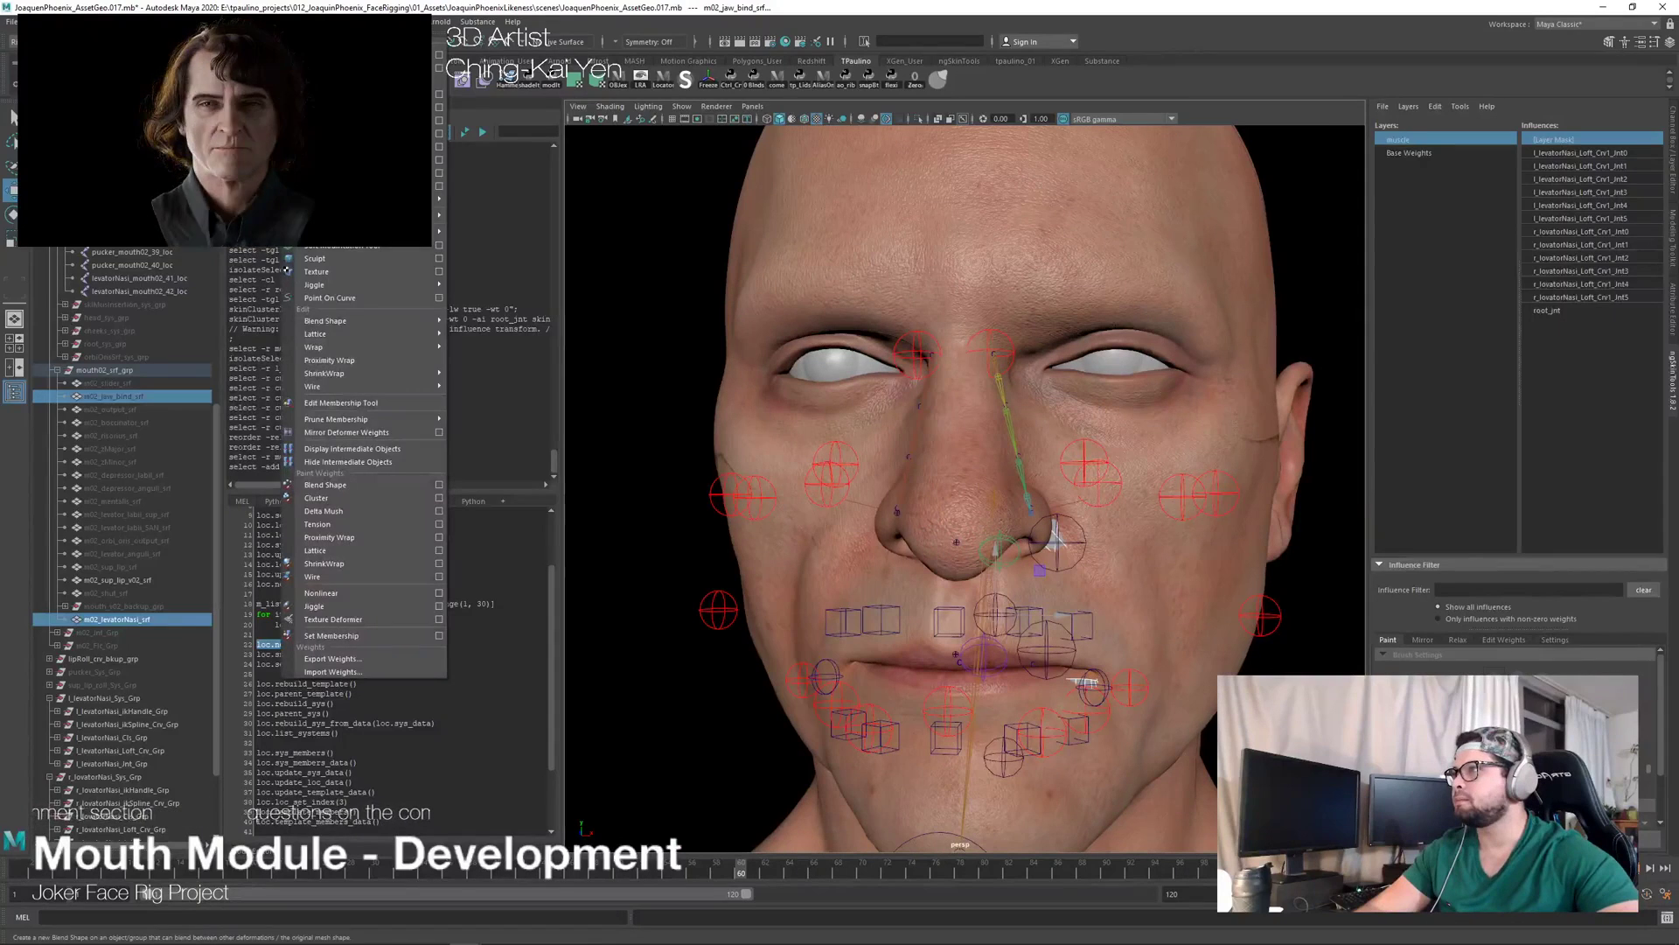
mouse_move(381, 321)
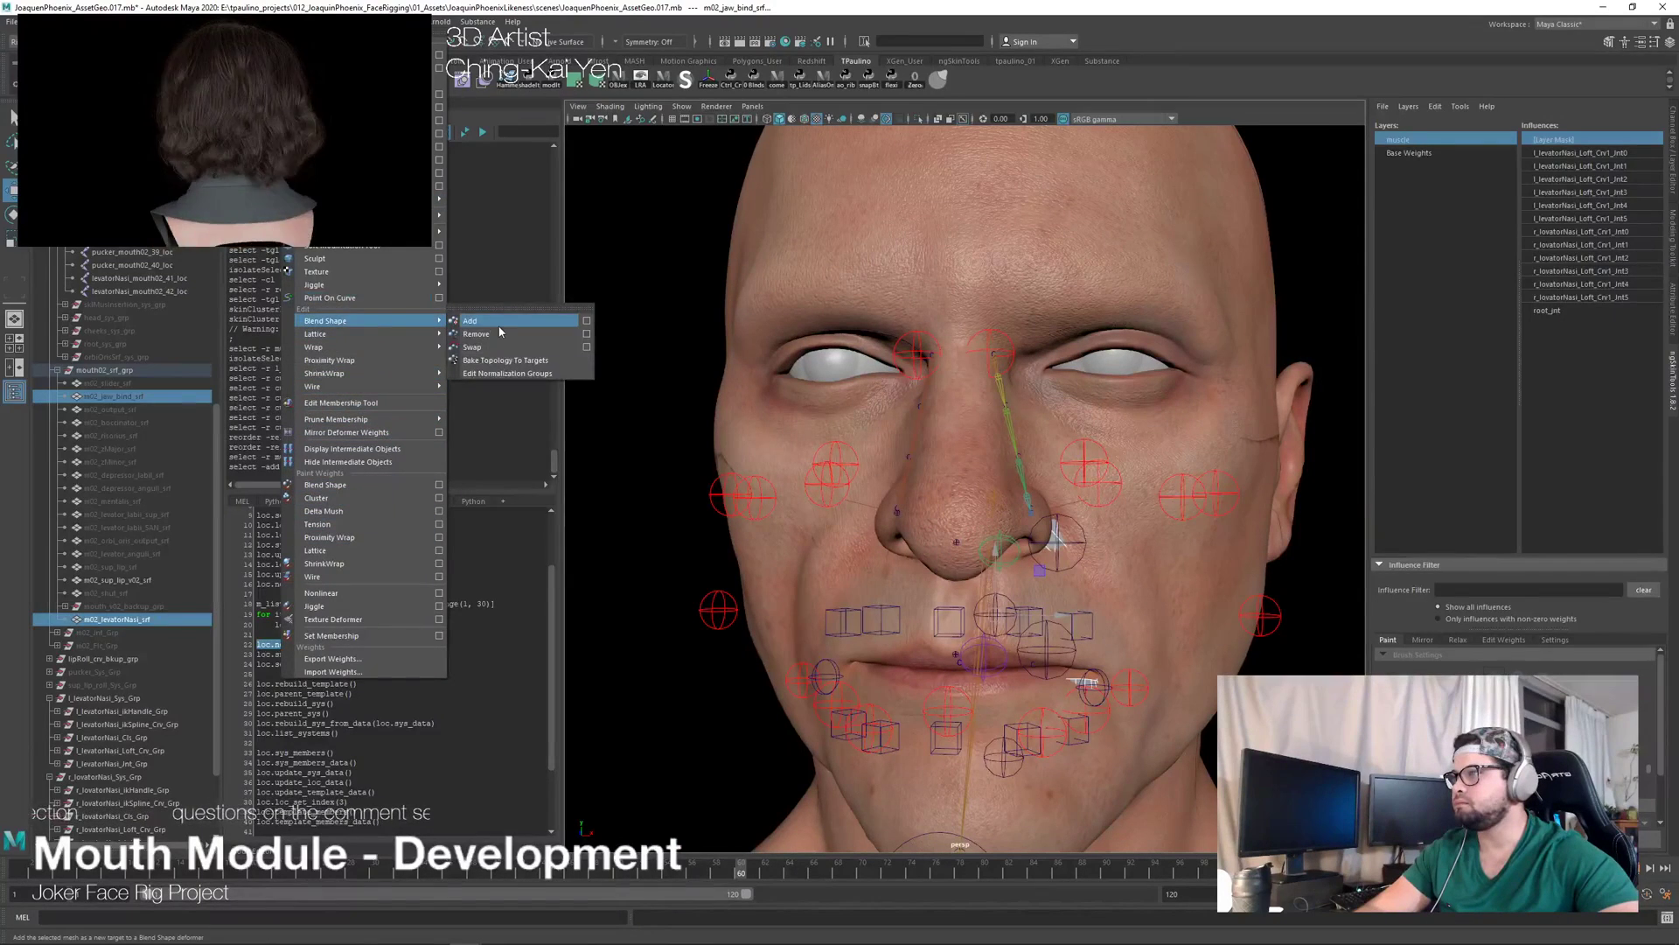
click(586, 320)
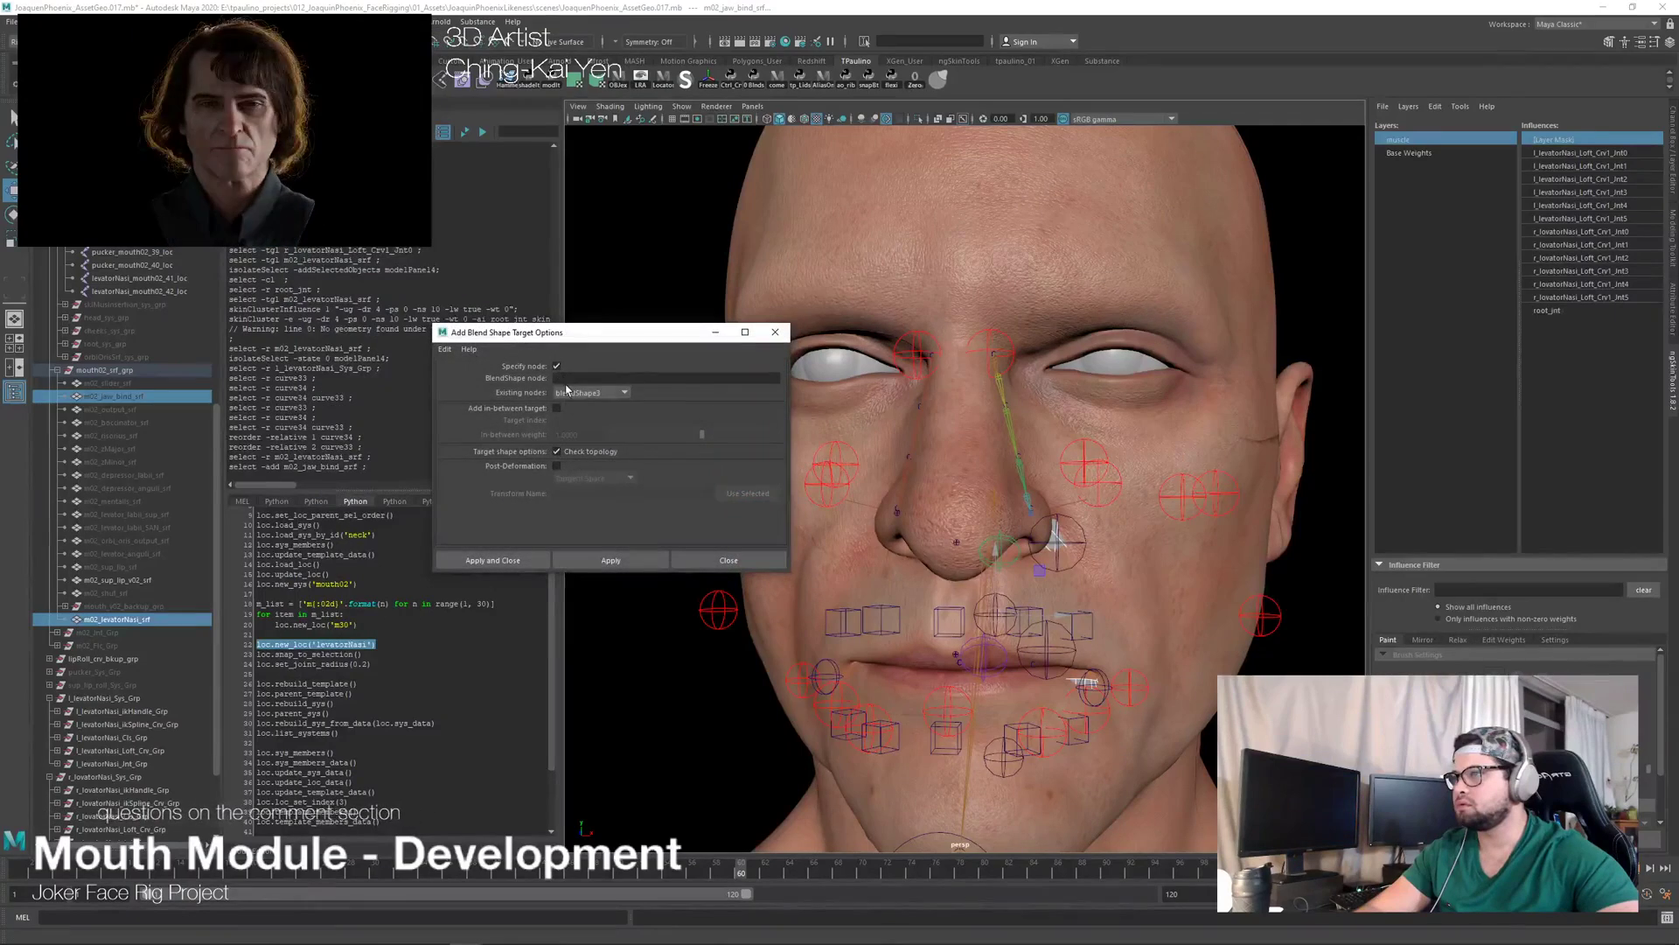
click(590, 392)
click(607, 487)
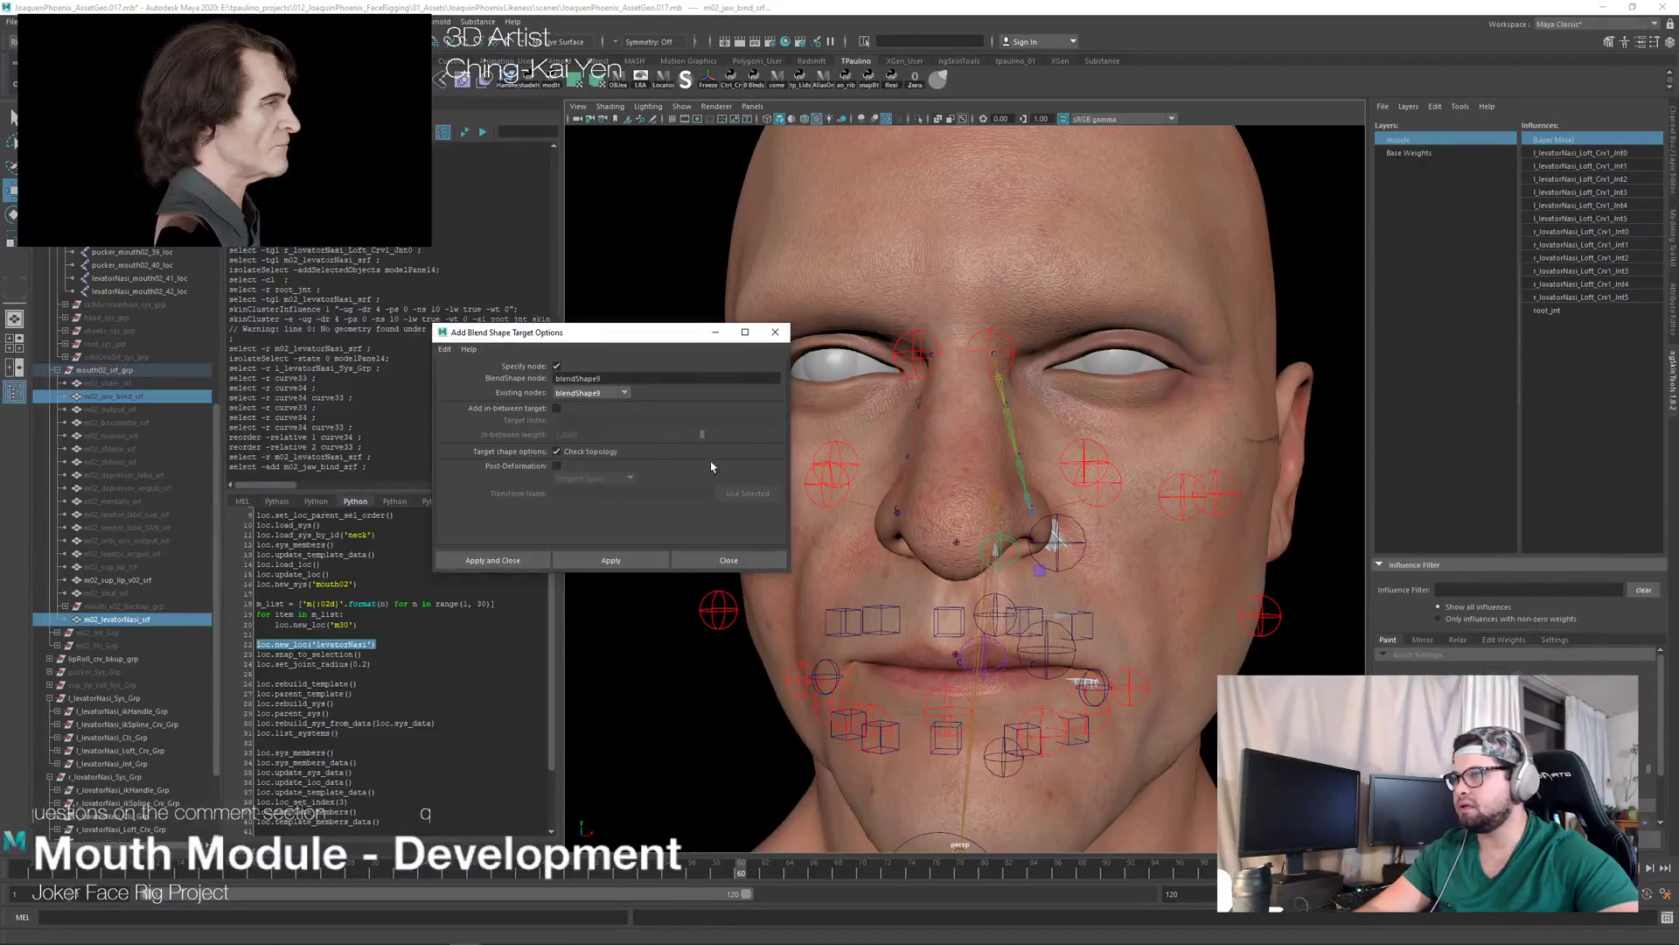
click(1671, 148)
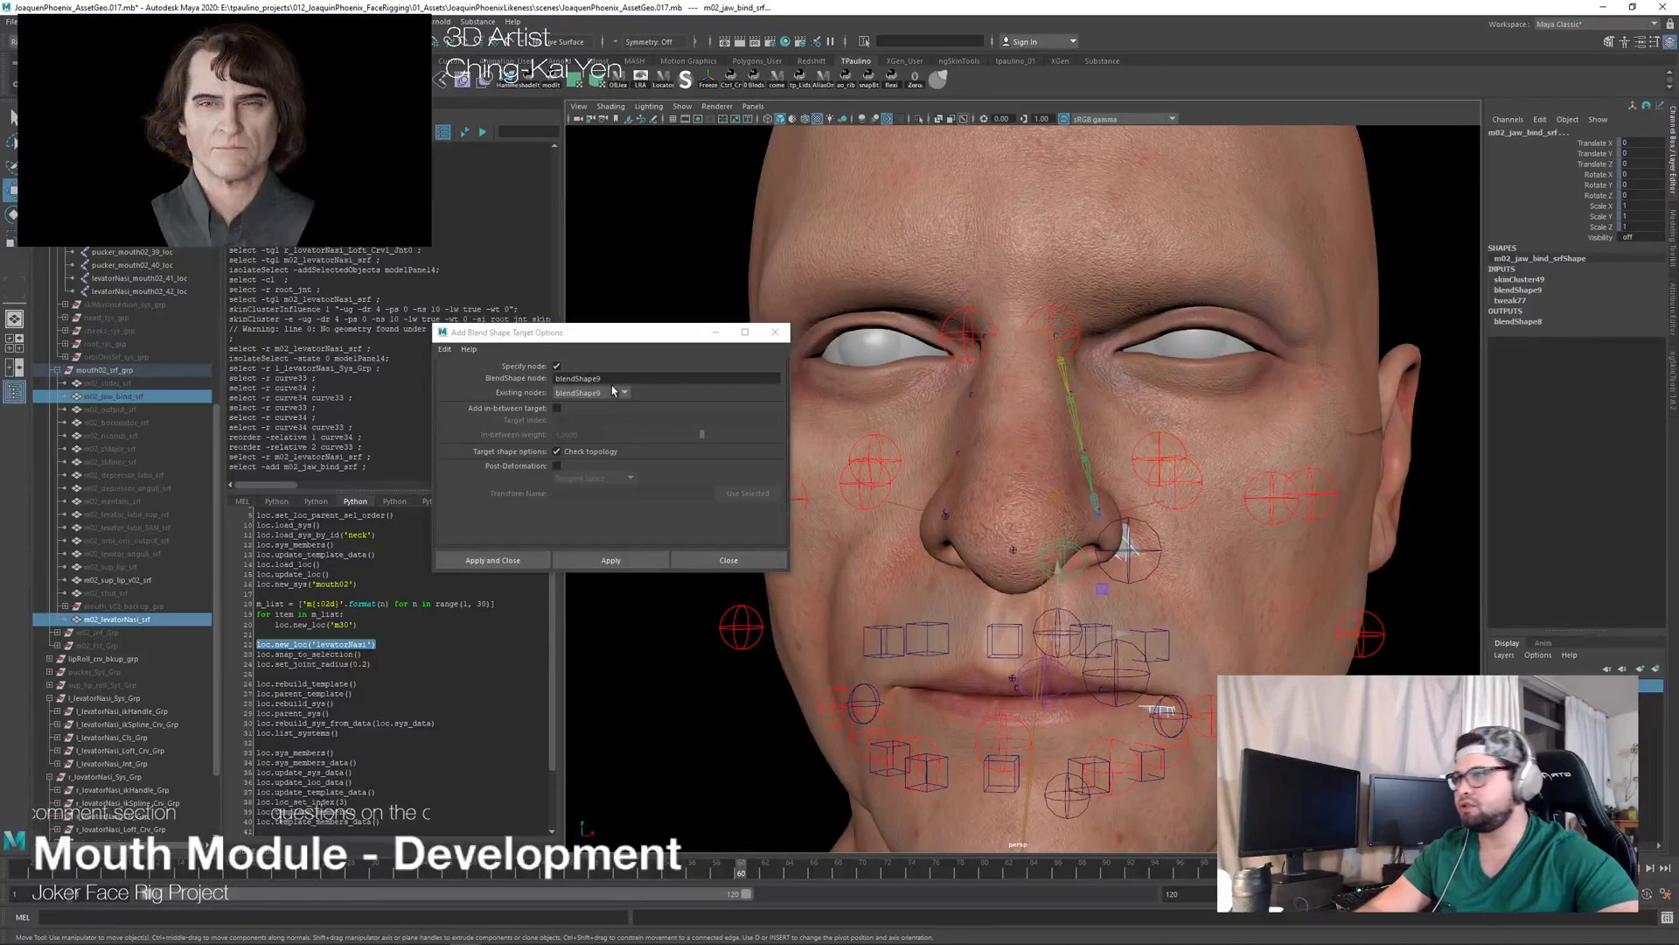
click(610, 559)
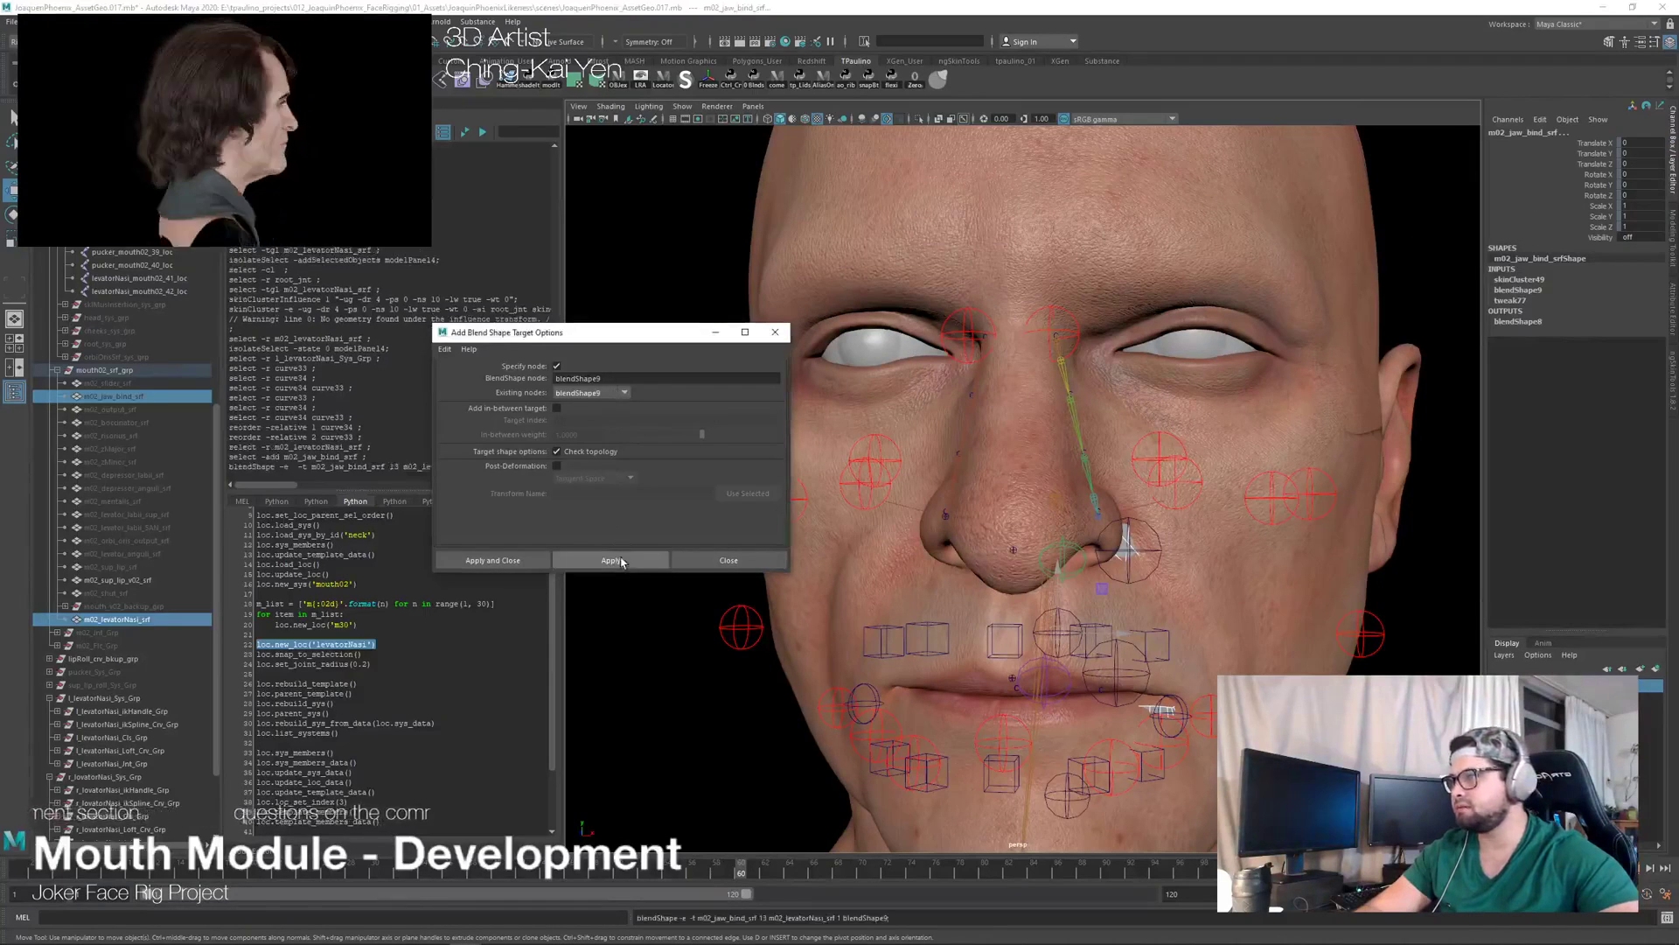
Step: Set the m02_levatorNasi_srf target weight on blendShape9 to 1 and close the target options
click(1552, 289)
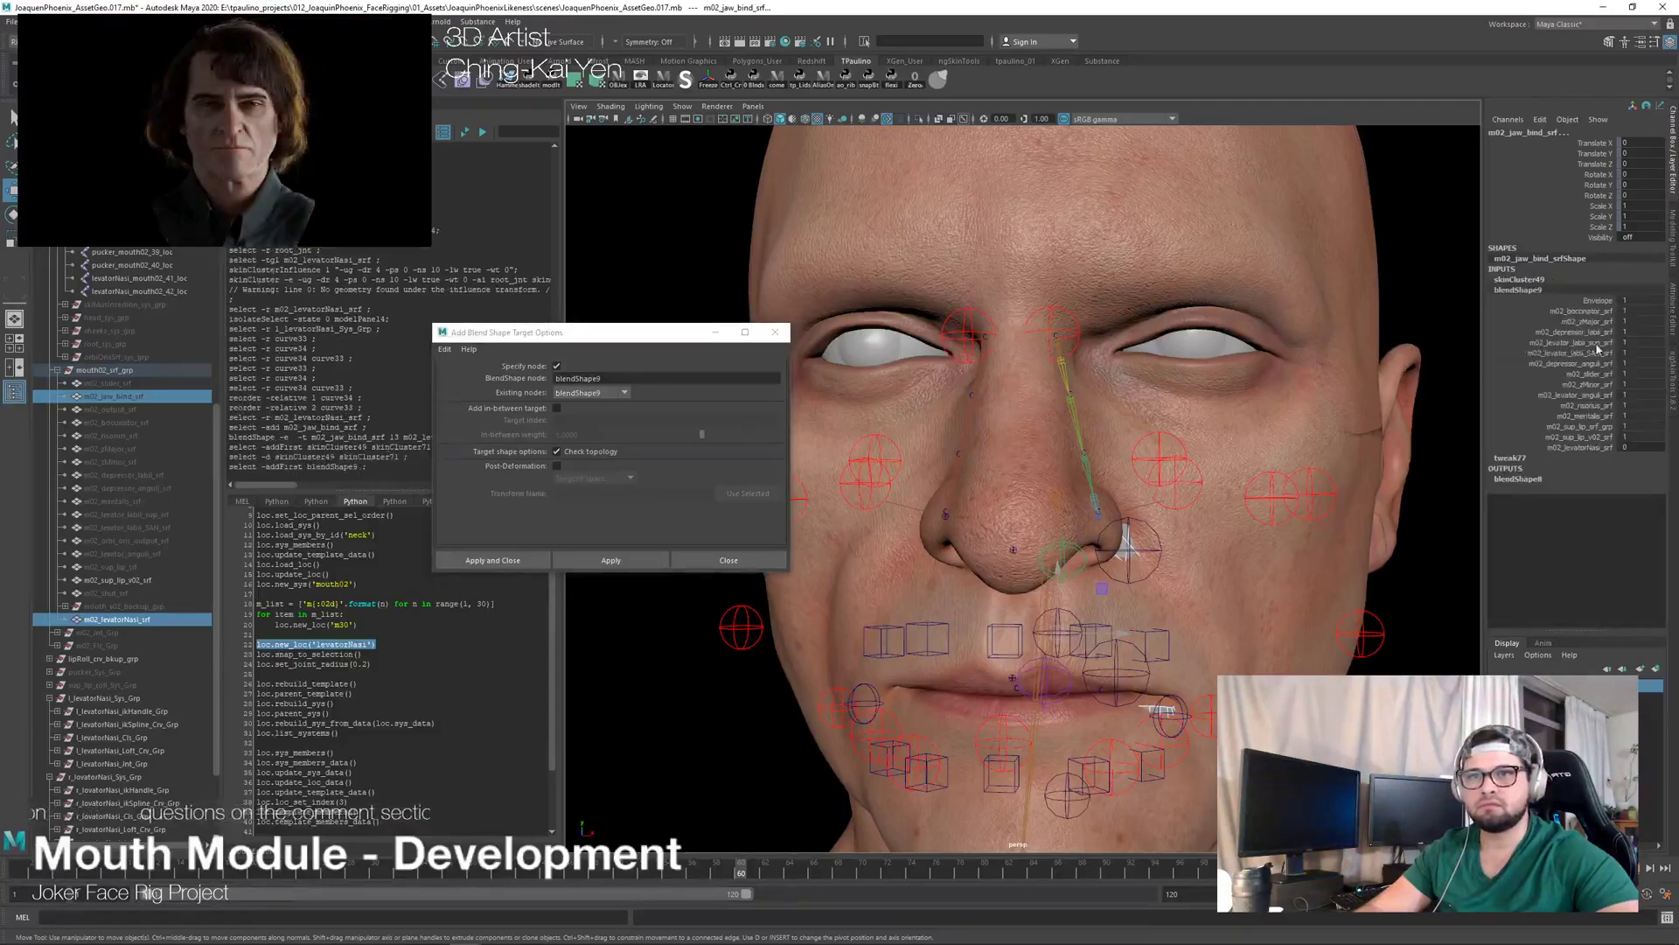
click(1629, 448)
middle_drag(1629, 448, 1319, 450)
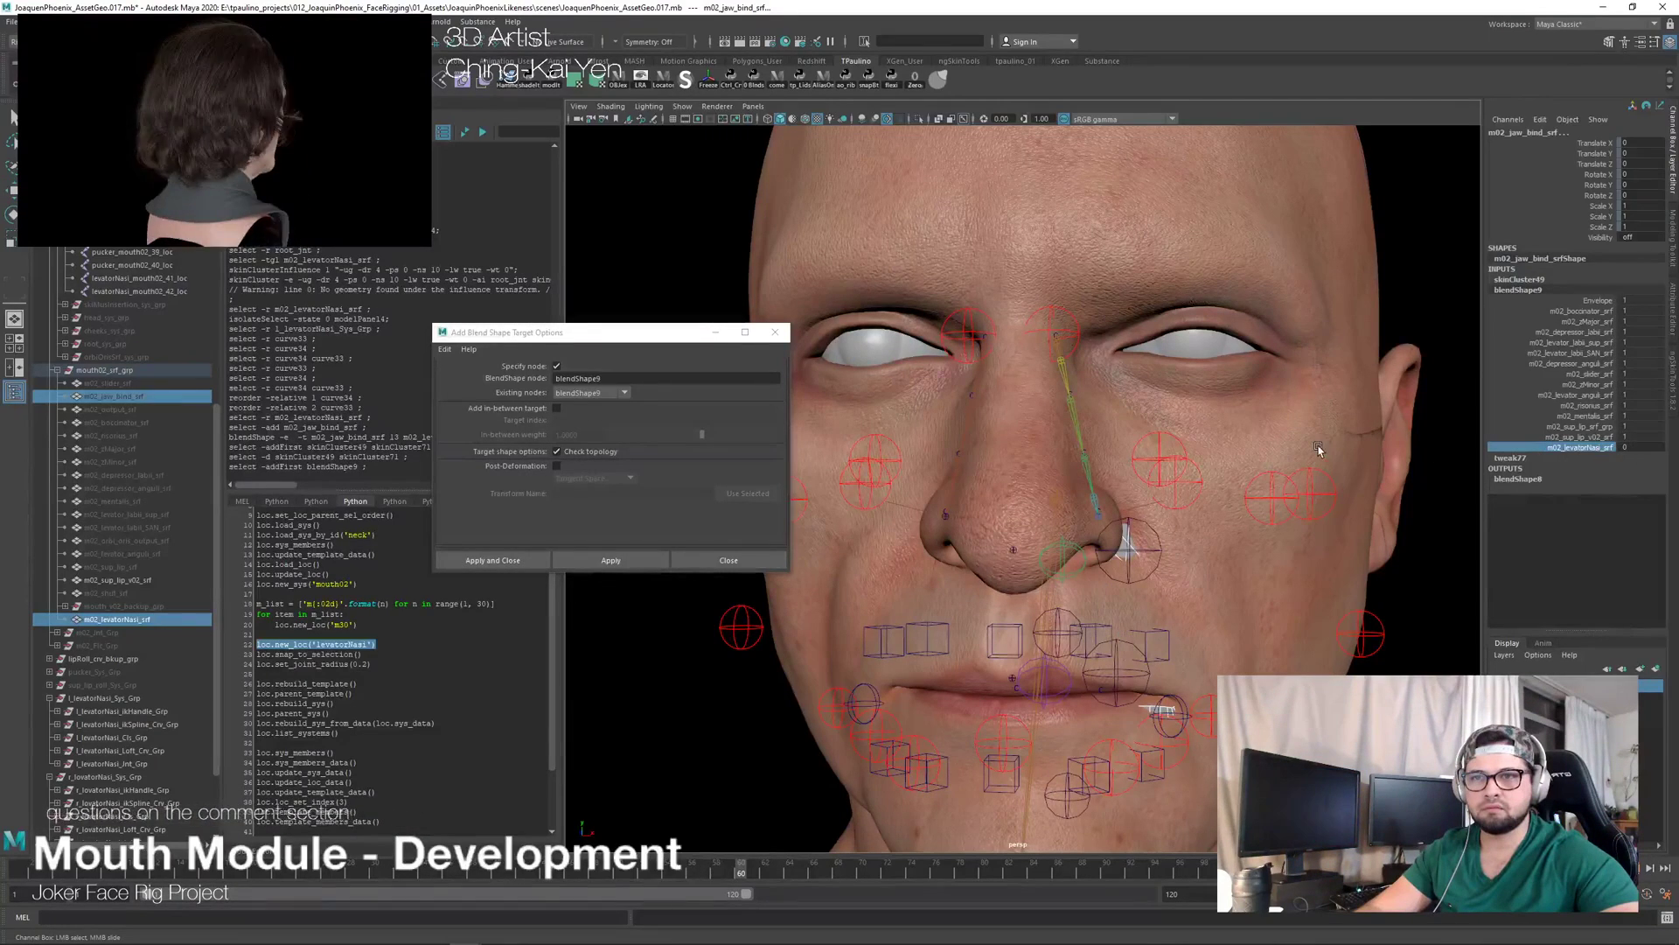
middle_drag(1444, 429, 1442, 428)
click(775, 332)
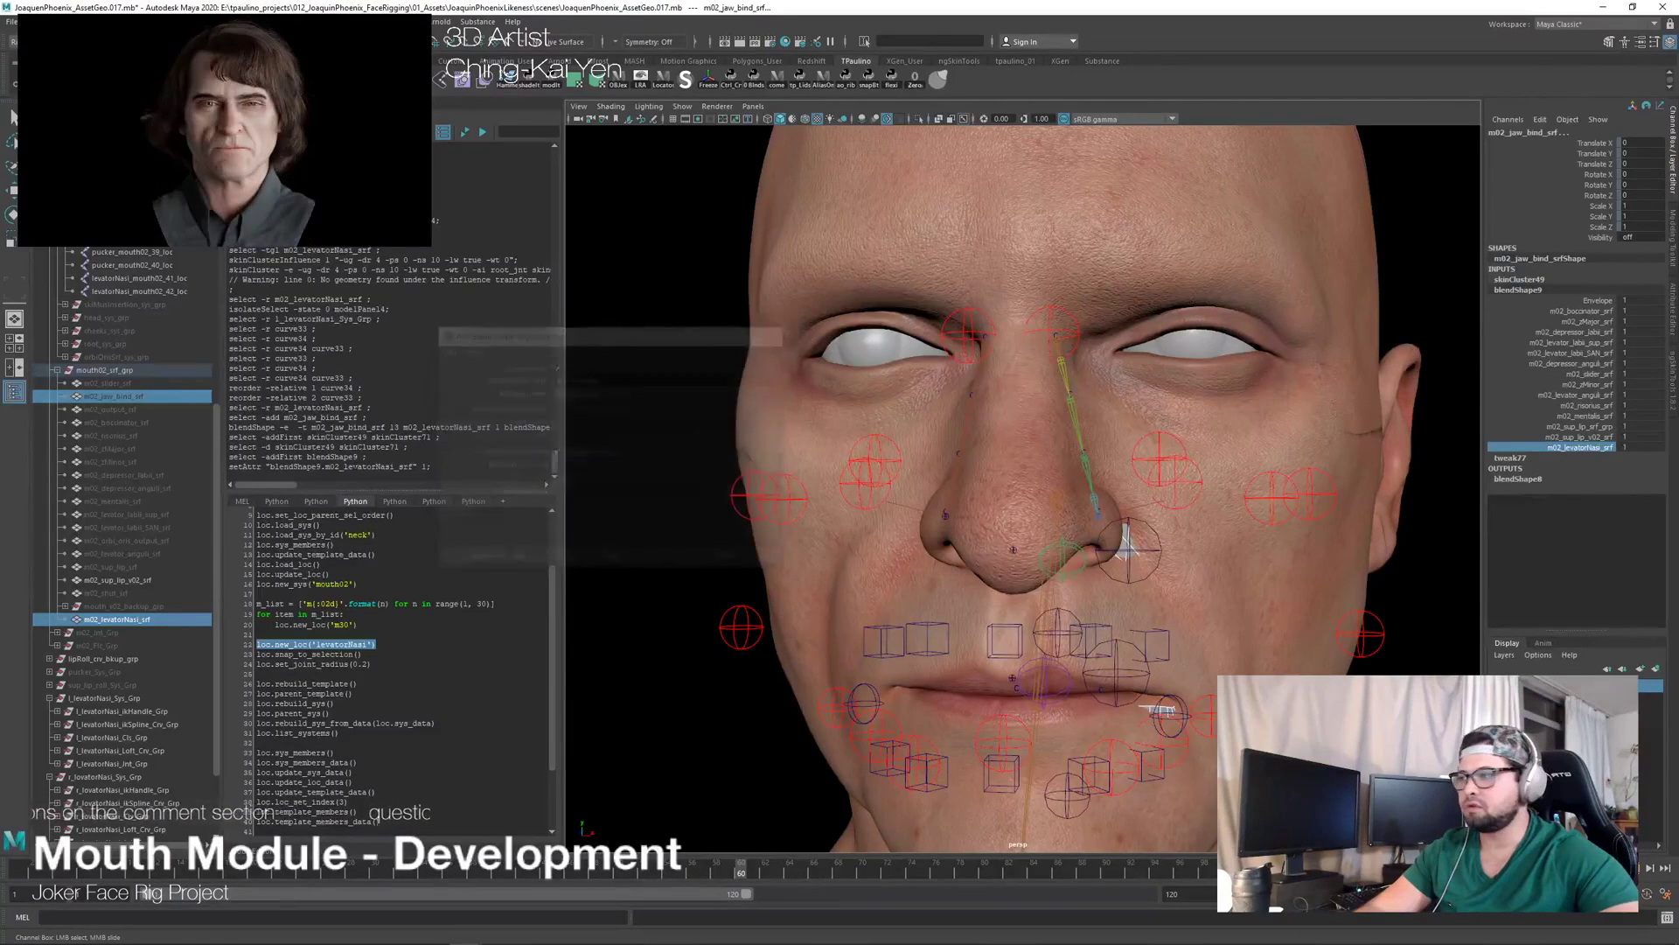
Step: Try moving the left and right levatorNasi Csl0 handles vertically to test the face deformation, and undo the move
scroll(118, 626, down, 3)
click(57, 632)
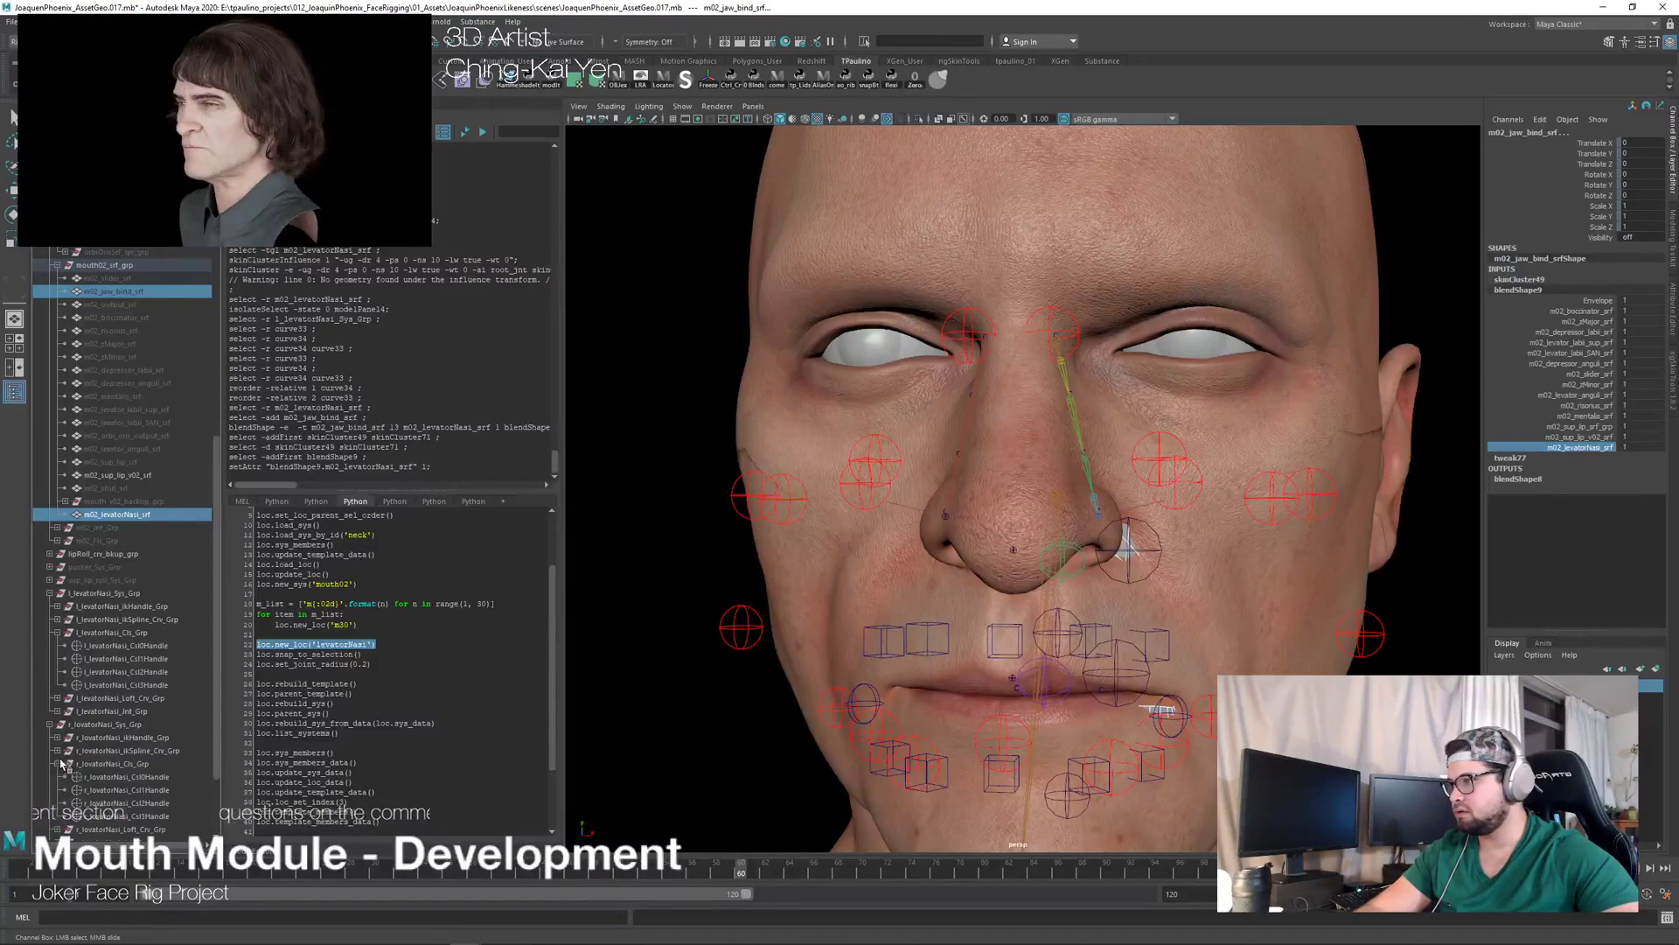
click(110, 648)
ctrl+click(109, 776)
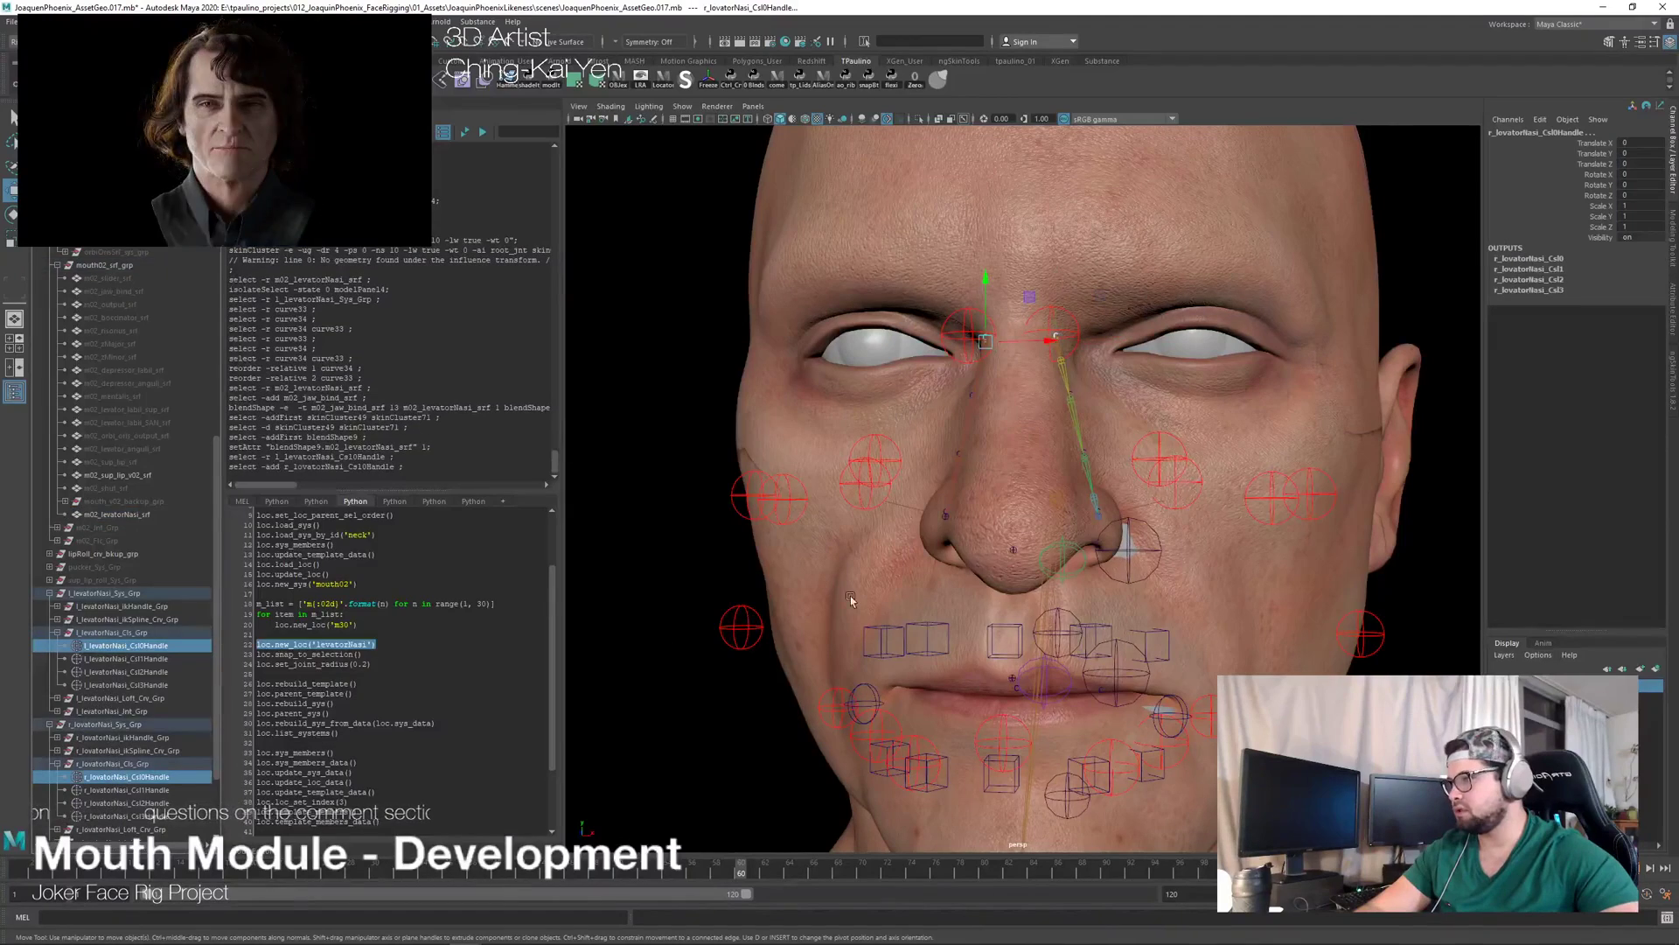
drag(986, 281, 994, 487)
key(ctrl+z)
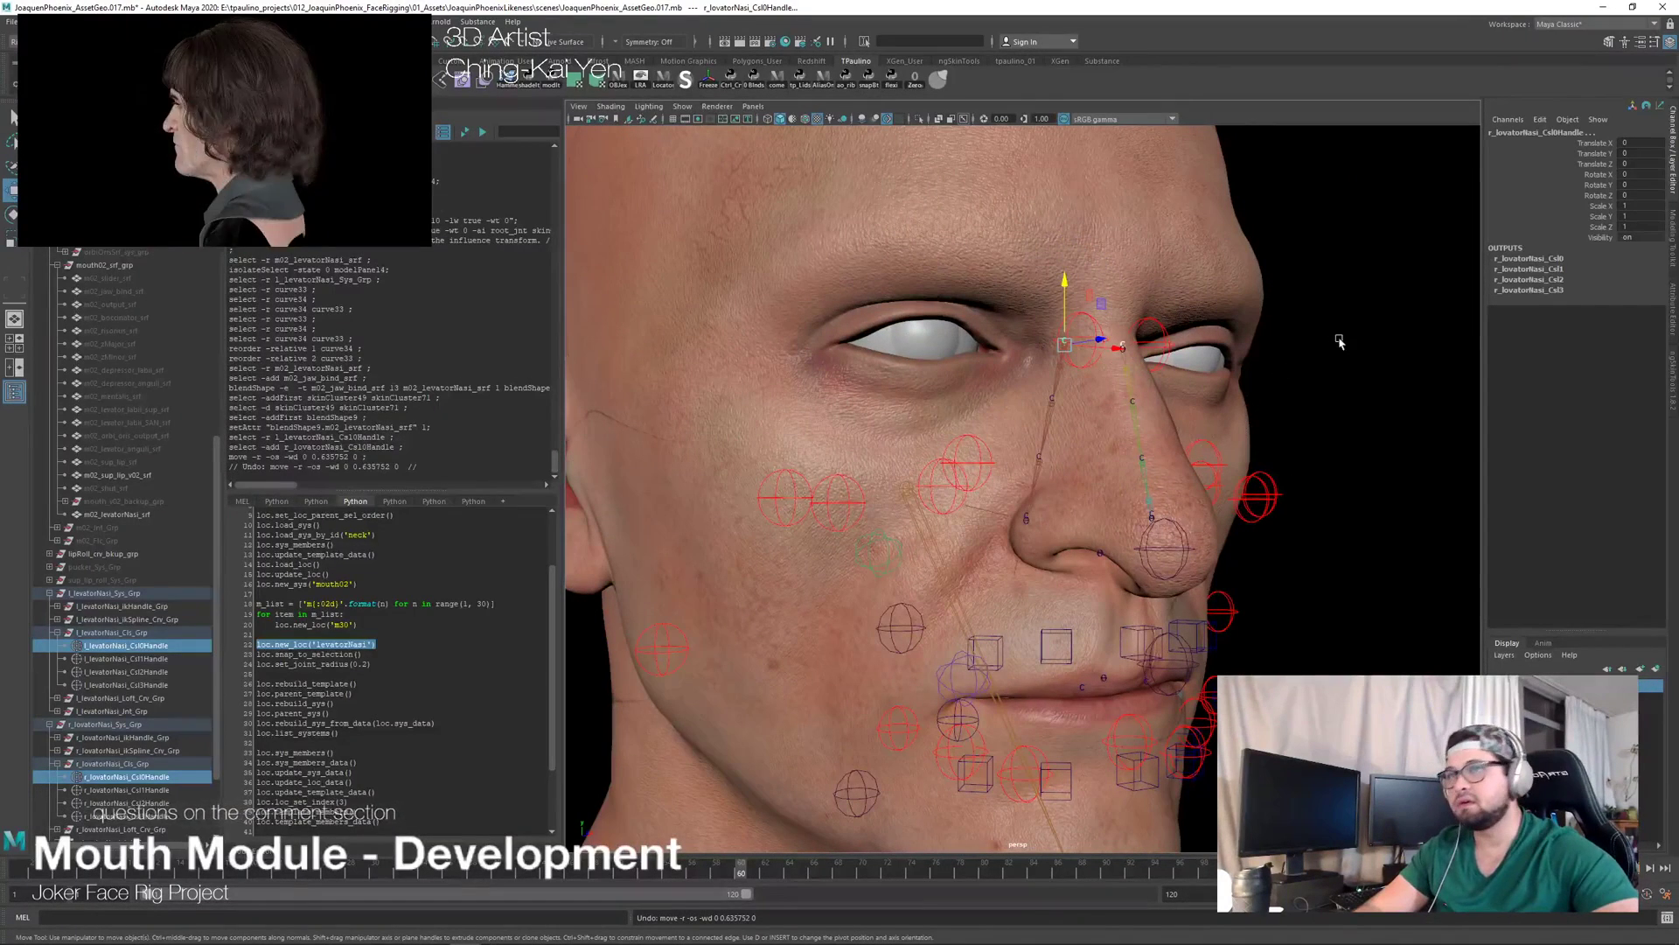
Step: Hide m02_sup_lip_v02_srf and display the head in X-ray with wireframe on shaded around the nose
click(130, 476)
key(h)
click(938, 118)
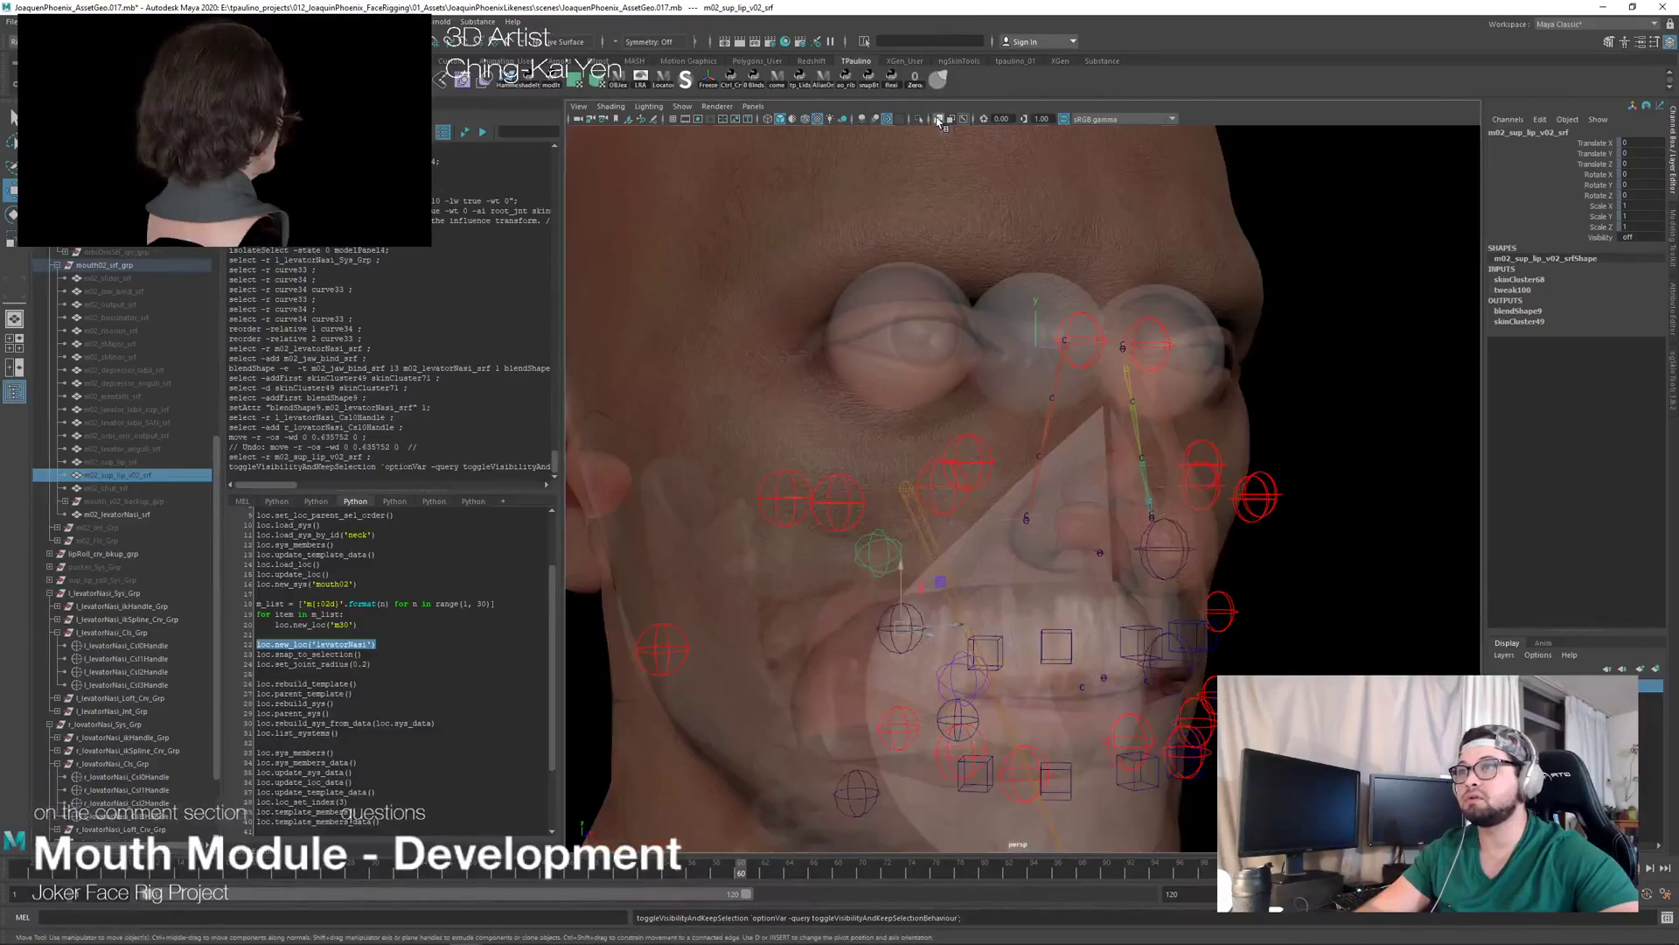
click(805, 119)
alt+drag(1295, 525, 1155, 537)
alt+right_drag(1155, 537, 1159, 579)
alt+middle_drag(1158, 579, 1133, 496)
alt+drag(1134, 495, 833, 317)
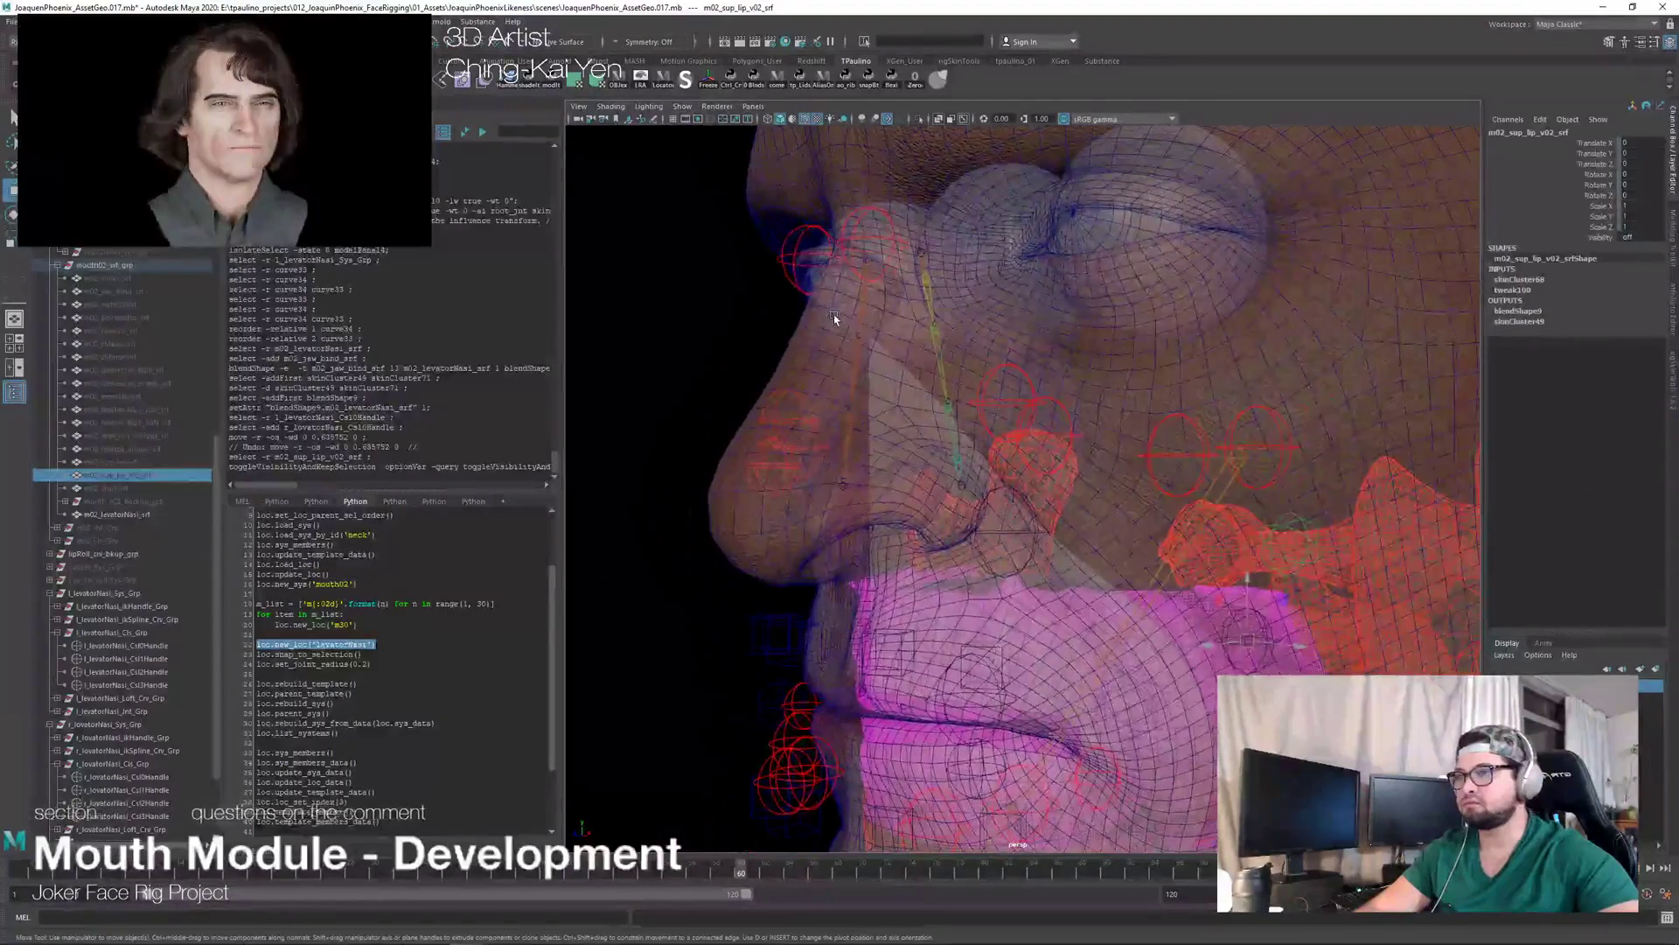
Step: Raise the left and right levatorNasi Csl0 handles by about 0.73 units to pose the nose surface
click(175, 657)
click(173, 646)
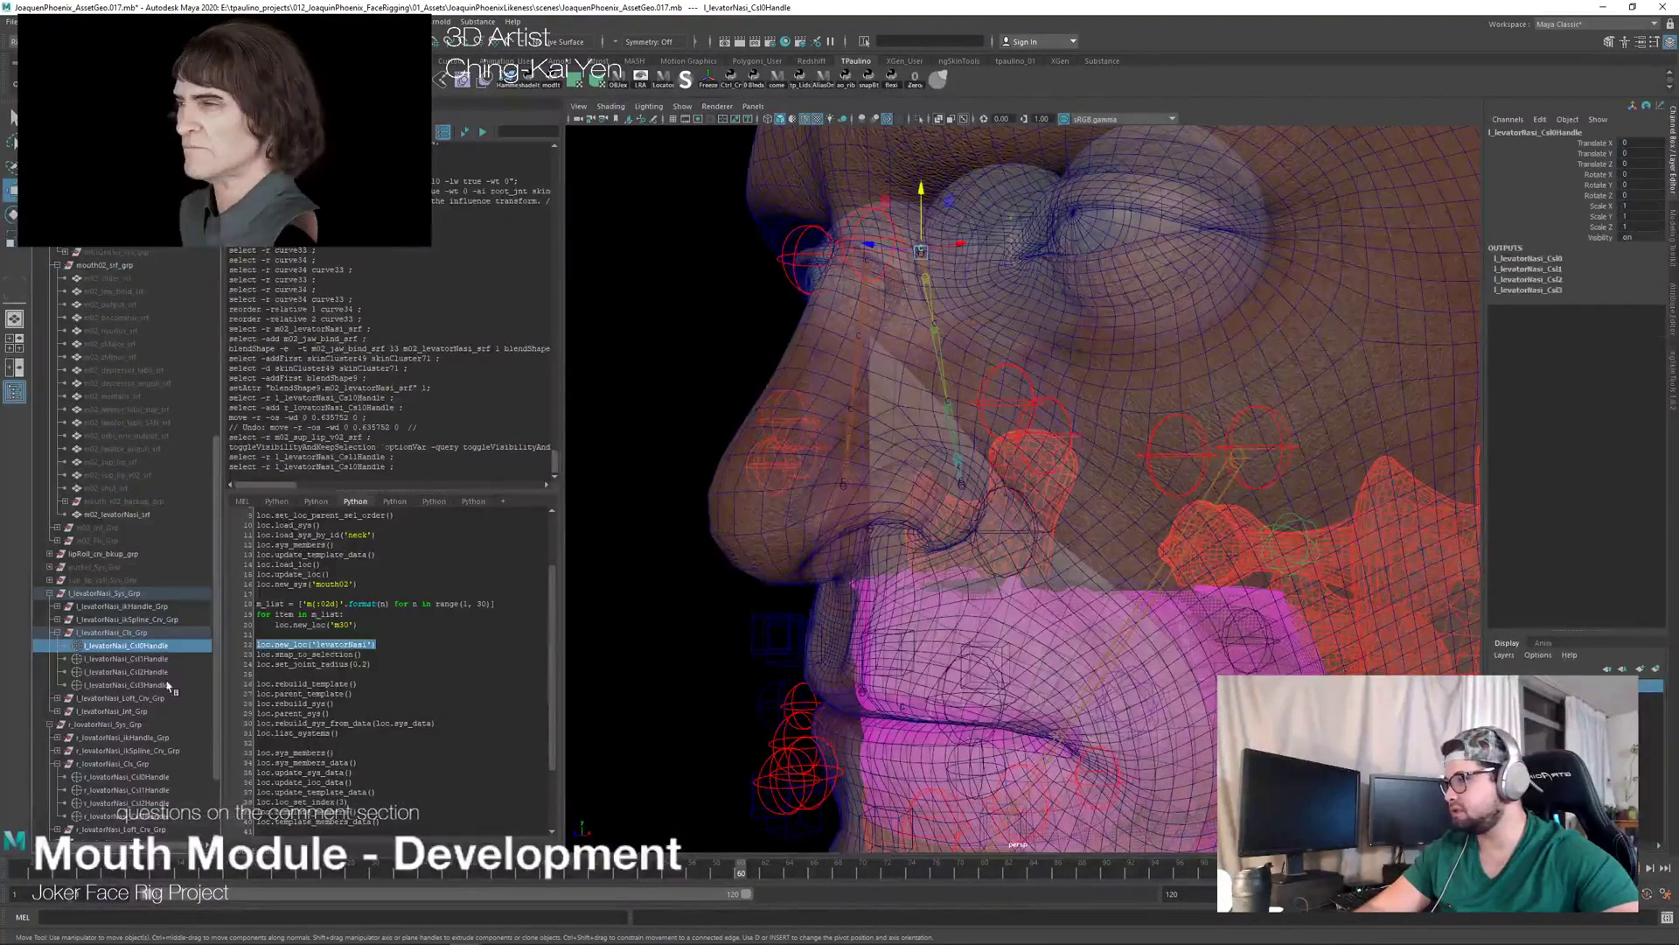
ctrl+click(132, 776)
middle_drag(901, 245, 852, 132)
alt+drag(831, 672, 1139, 497)
key(ctrl+z)
drag(1042, 315, 1030, 230)
alt+drag(1128, 485, 1022, 495)
Step: Select m02_levatorNasi_srf, show its skin layers and start painting the muscle layer's mask around the nose
click(115, 515)
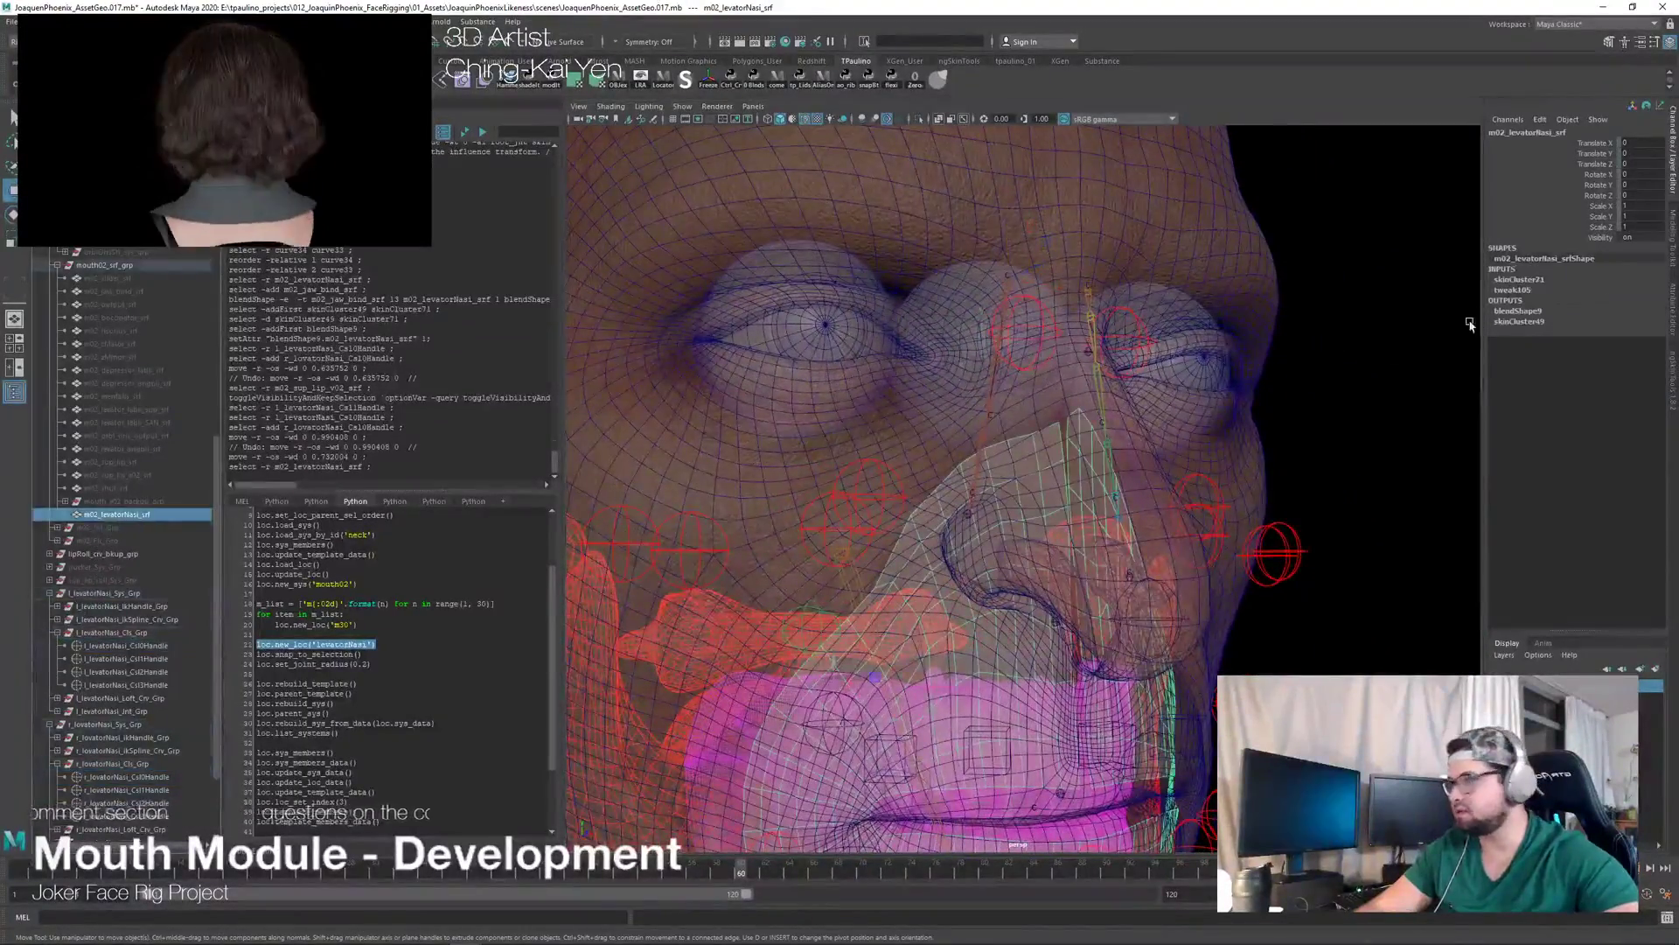
click(1672, 377)
mouse_move(962, 491)
alt+mouse_down()
mouse_move(1004, 489)
mouse_move(952, 488)
alt+mouse_up()
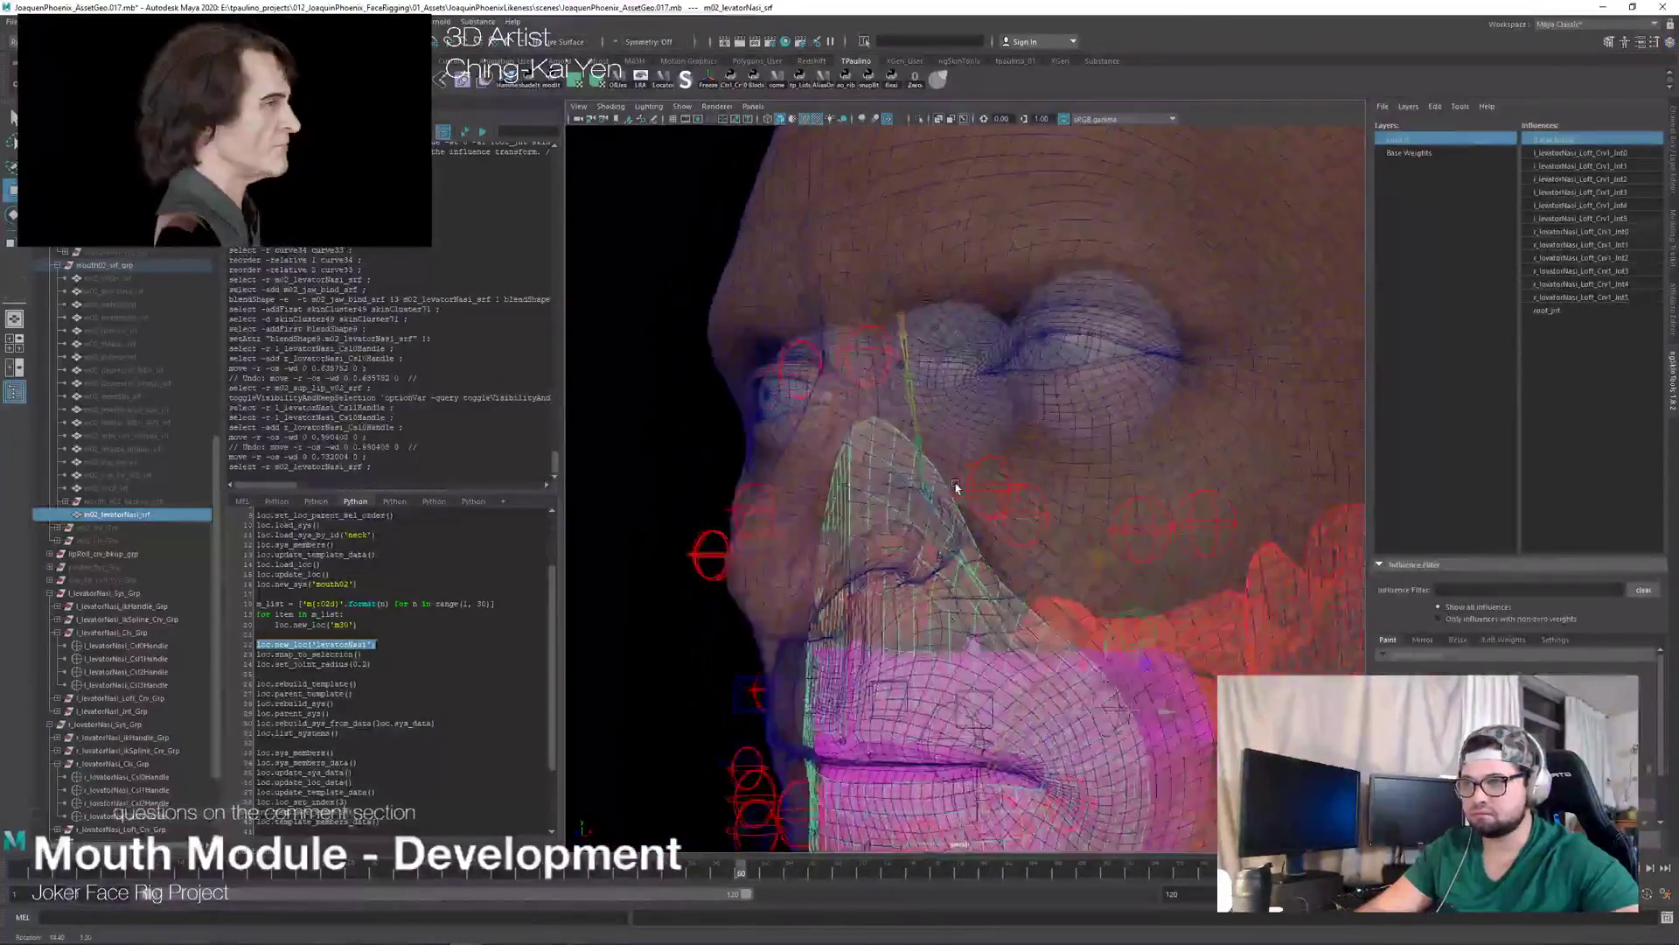
alt+right_drag(953, 488, 1036, 645)
alt+drag(1037, 645, 938, 633)
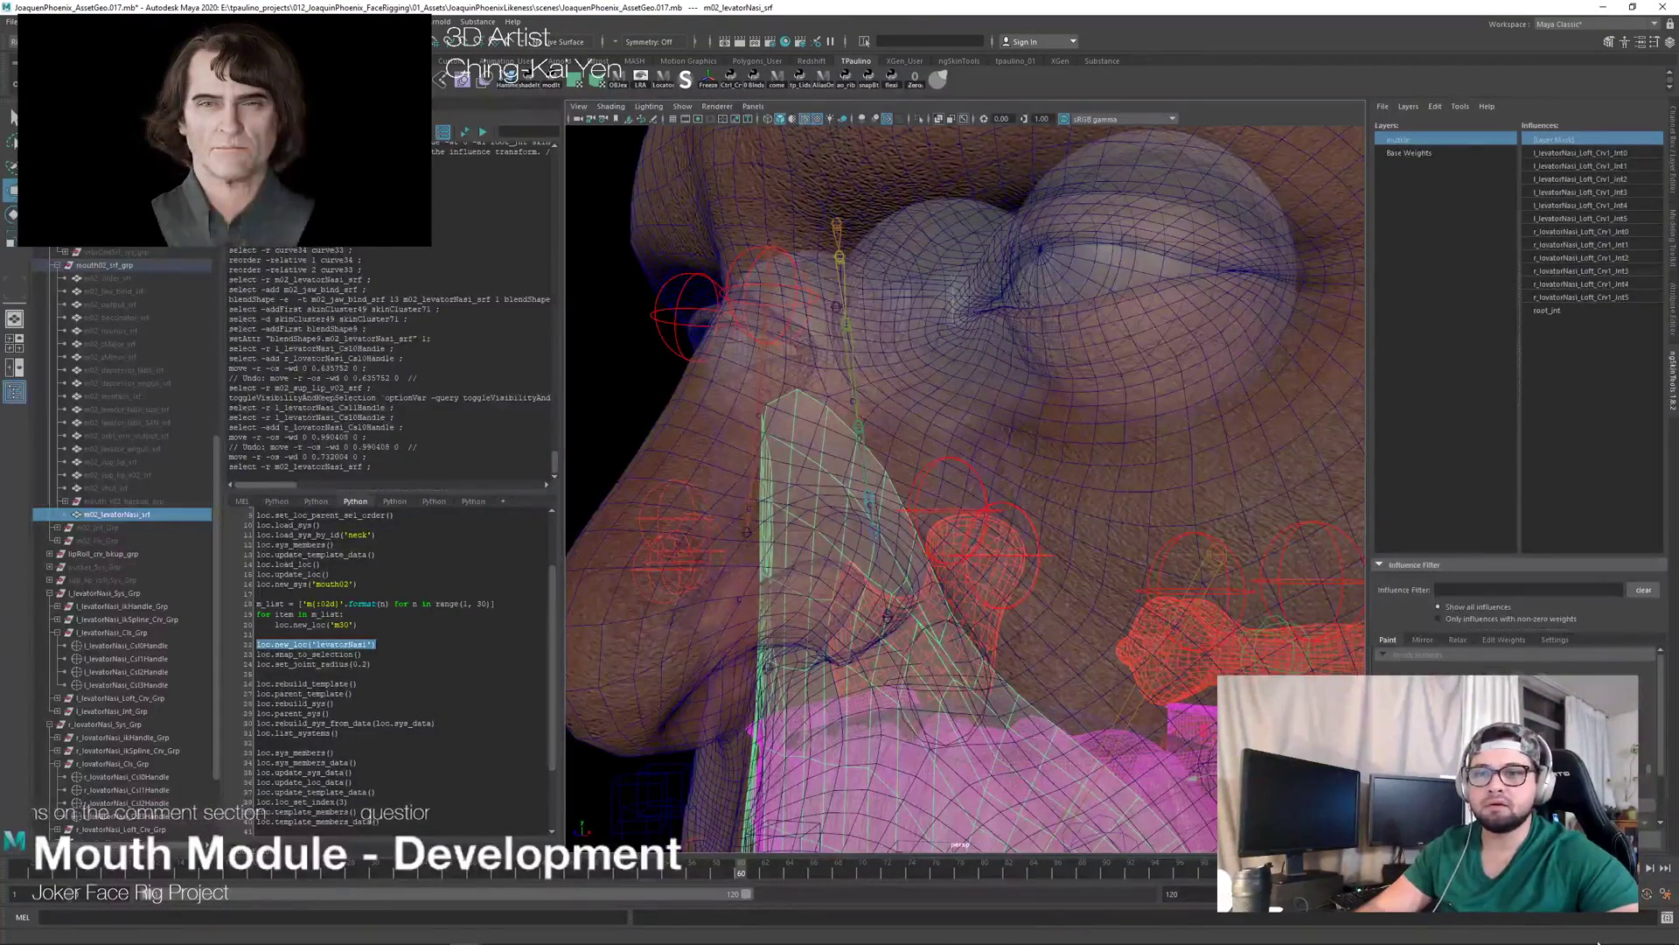
click(1574, 839)
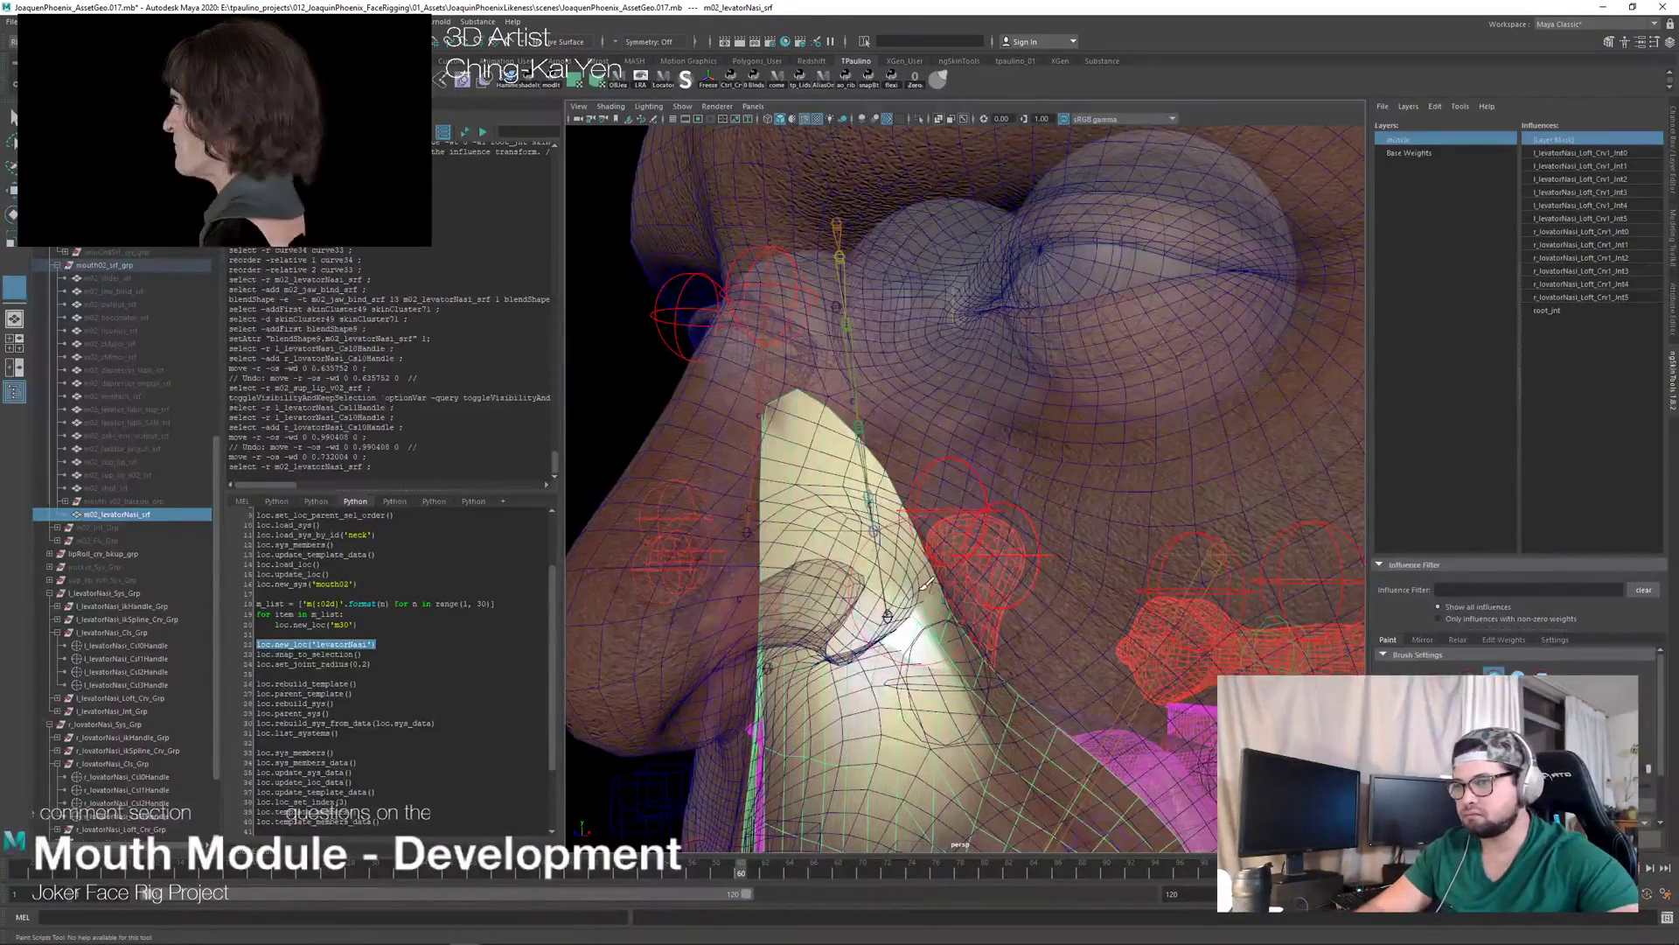
Step: Paint the m02_levatorNasi_srf layer mask along the nose bridge and even out the center line at the peak
alt+drag(925, 584, 966, 590)
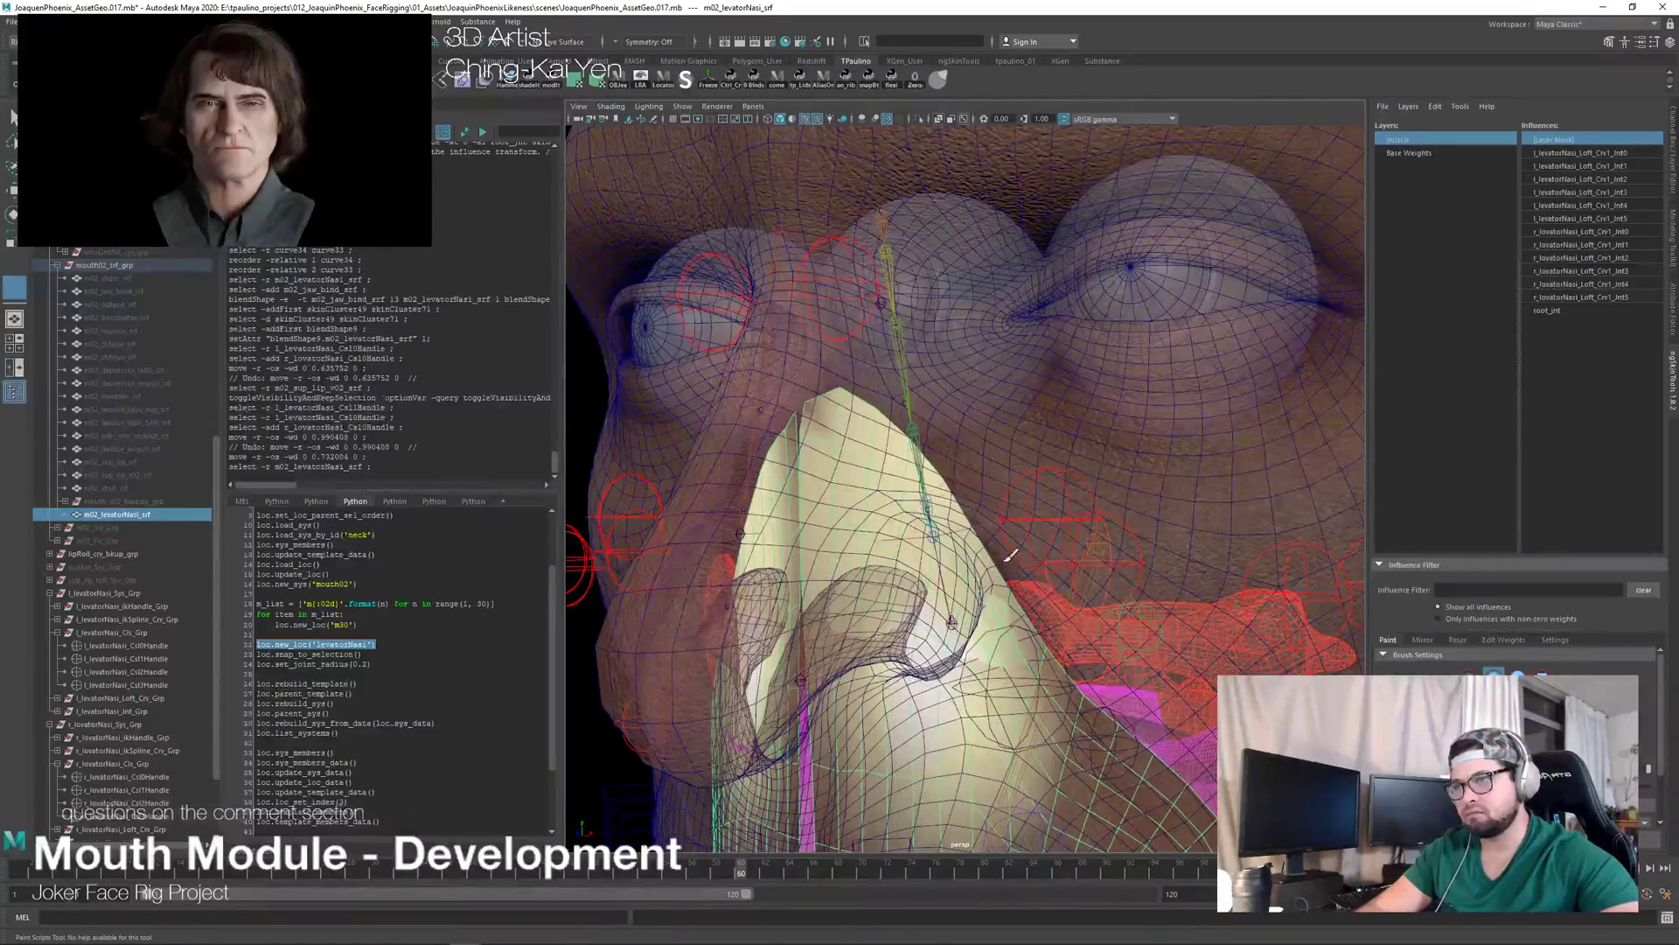
alt+drag(758, 386, 949, 407)
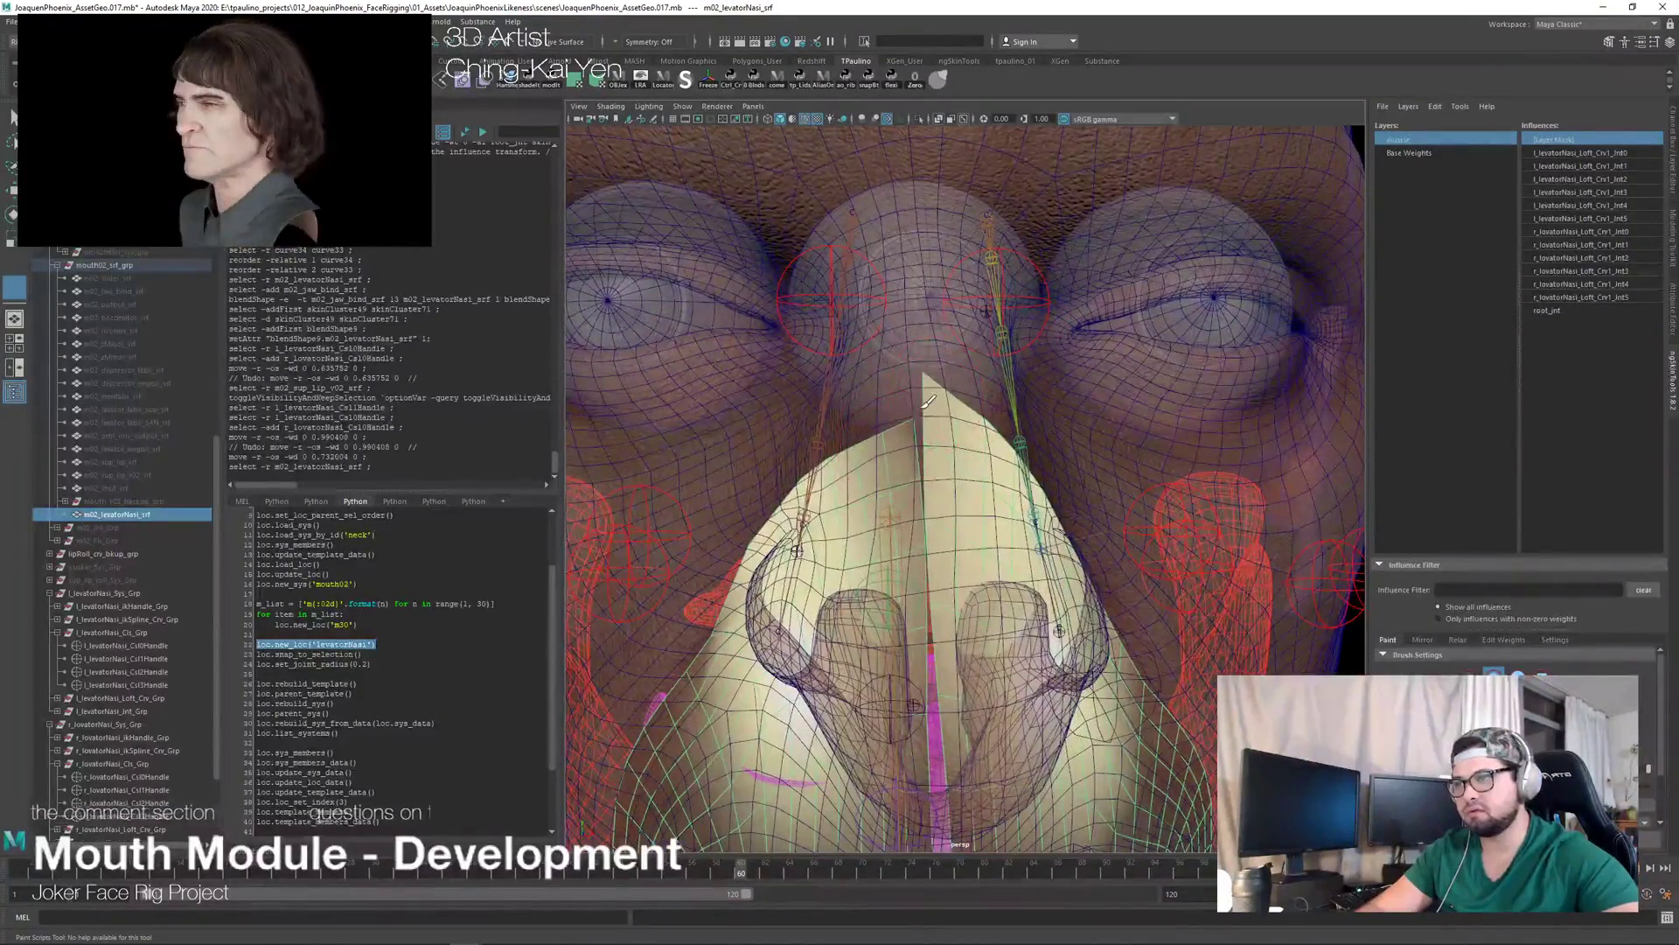
mouse_move(906, 417)
mouse_down()
mouse_move(891, 423)
mouse_move(898, 376)
mouse_up()
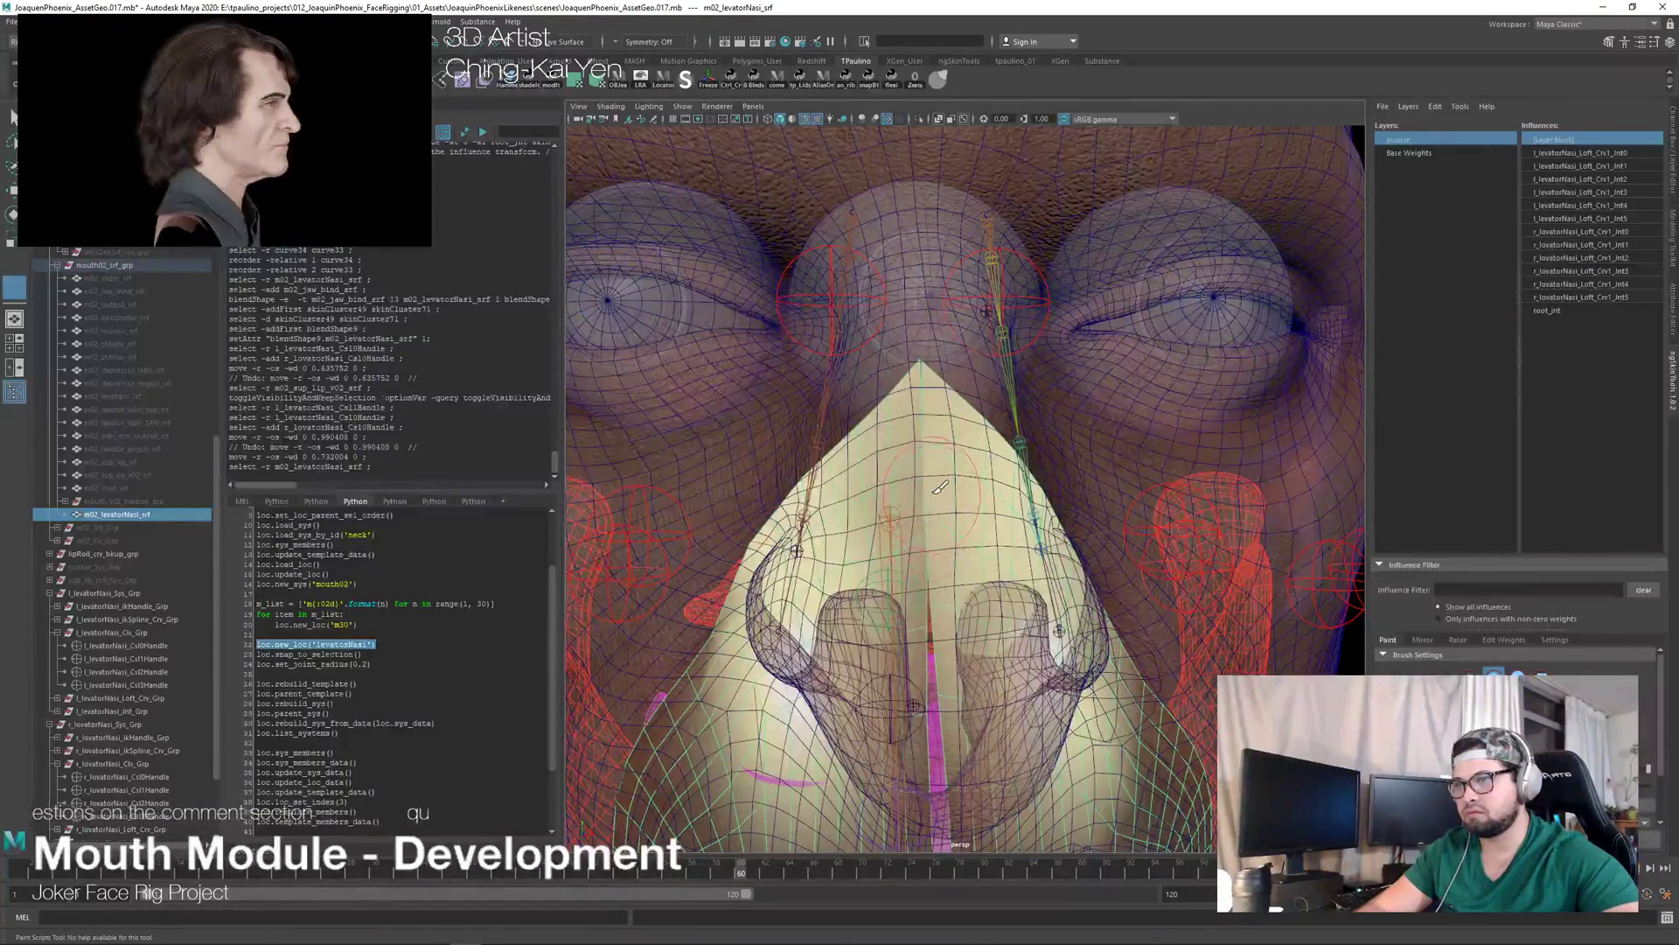
drag(940, 488, 942, 506)
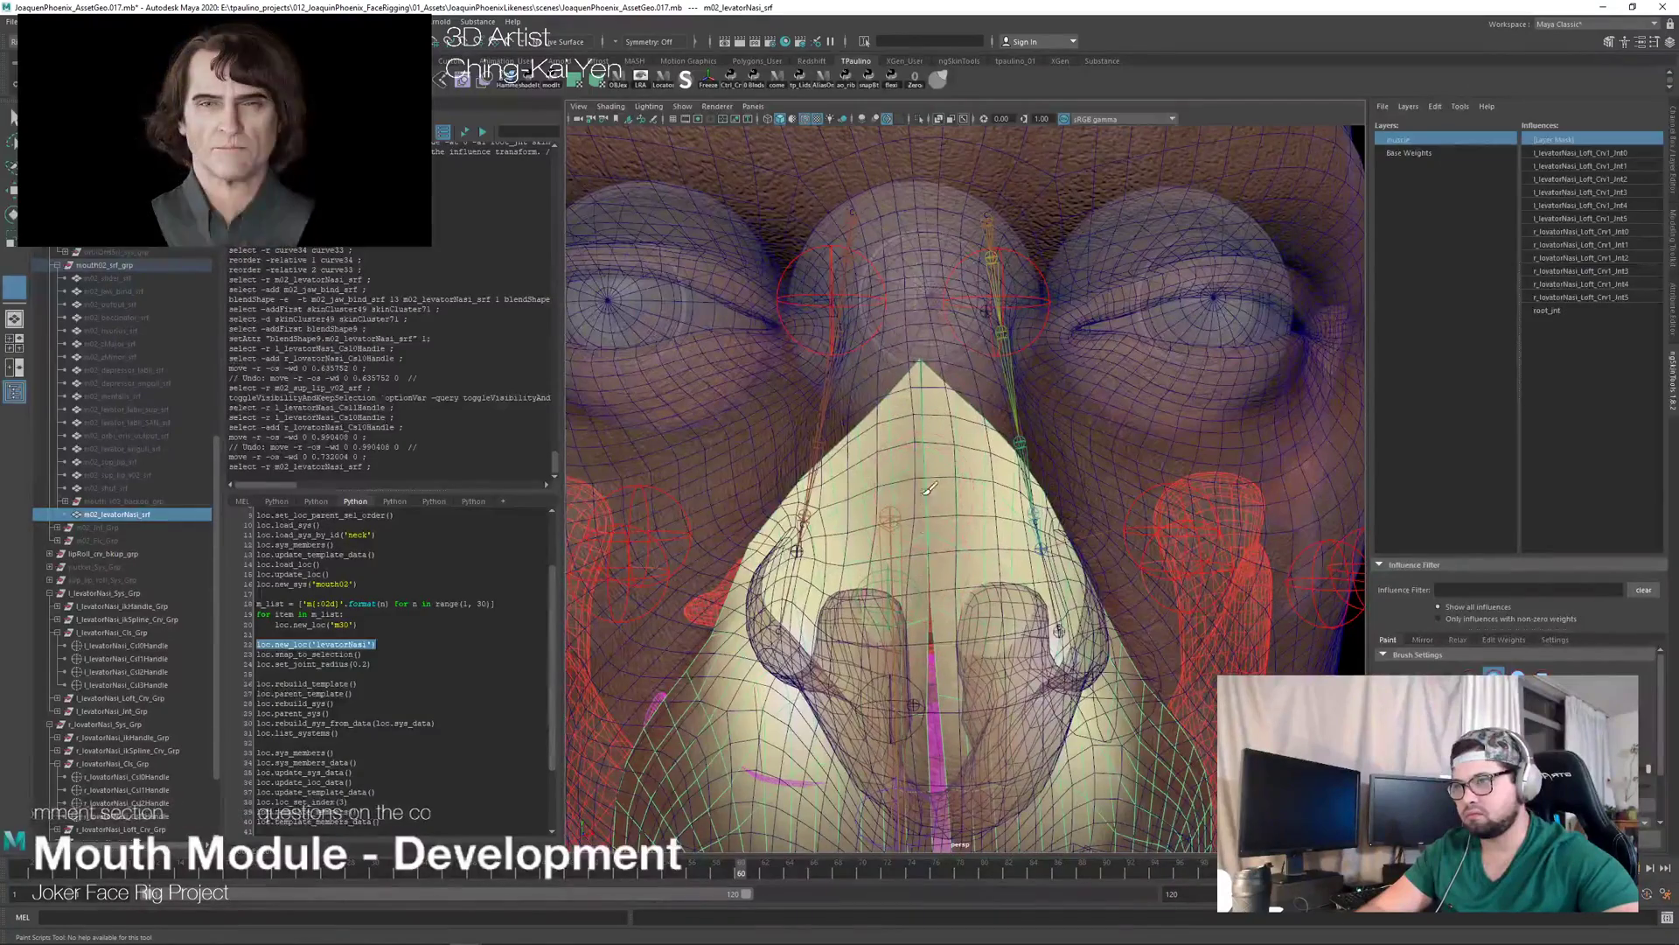
alt+drag(886, 426, 1023, 597)
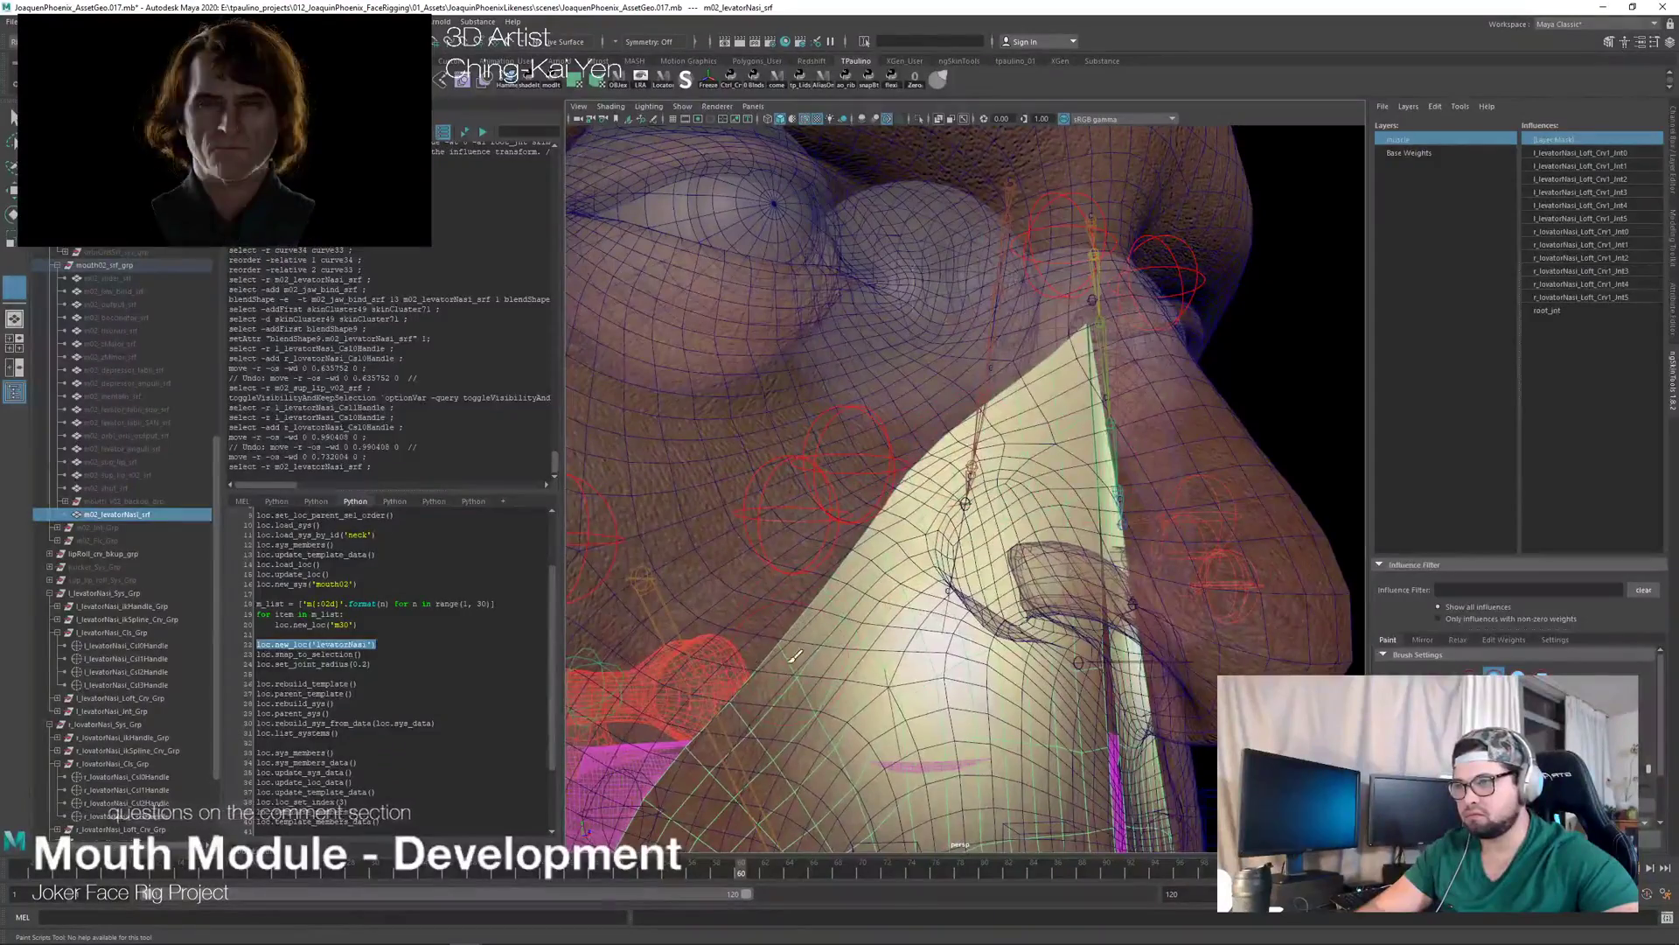
Step: Blend the m02_levatorNasi_srf layer mask across the upper lip and cheeks on both sides, fading toward the mouth
alt+drag(770, 741, 772, 558)
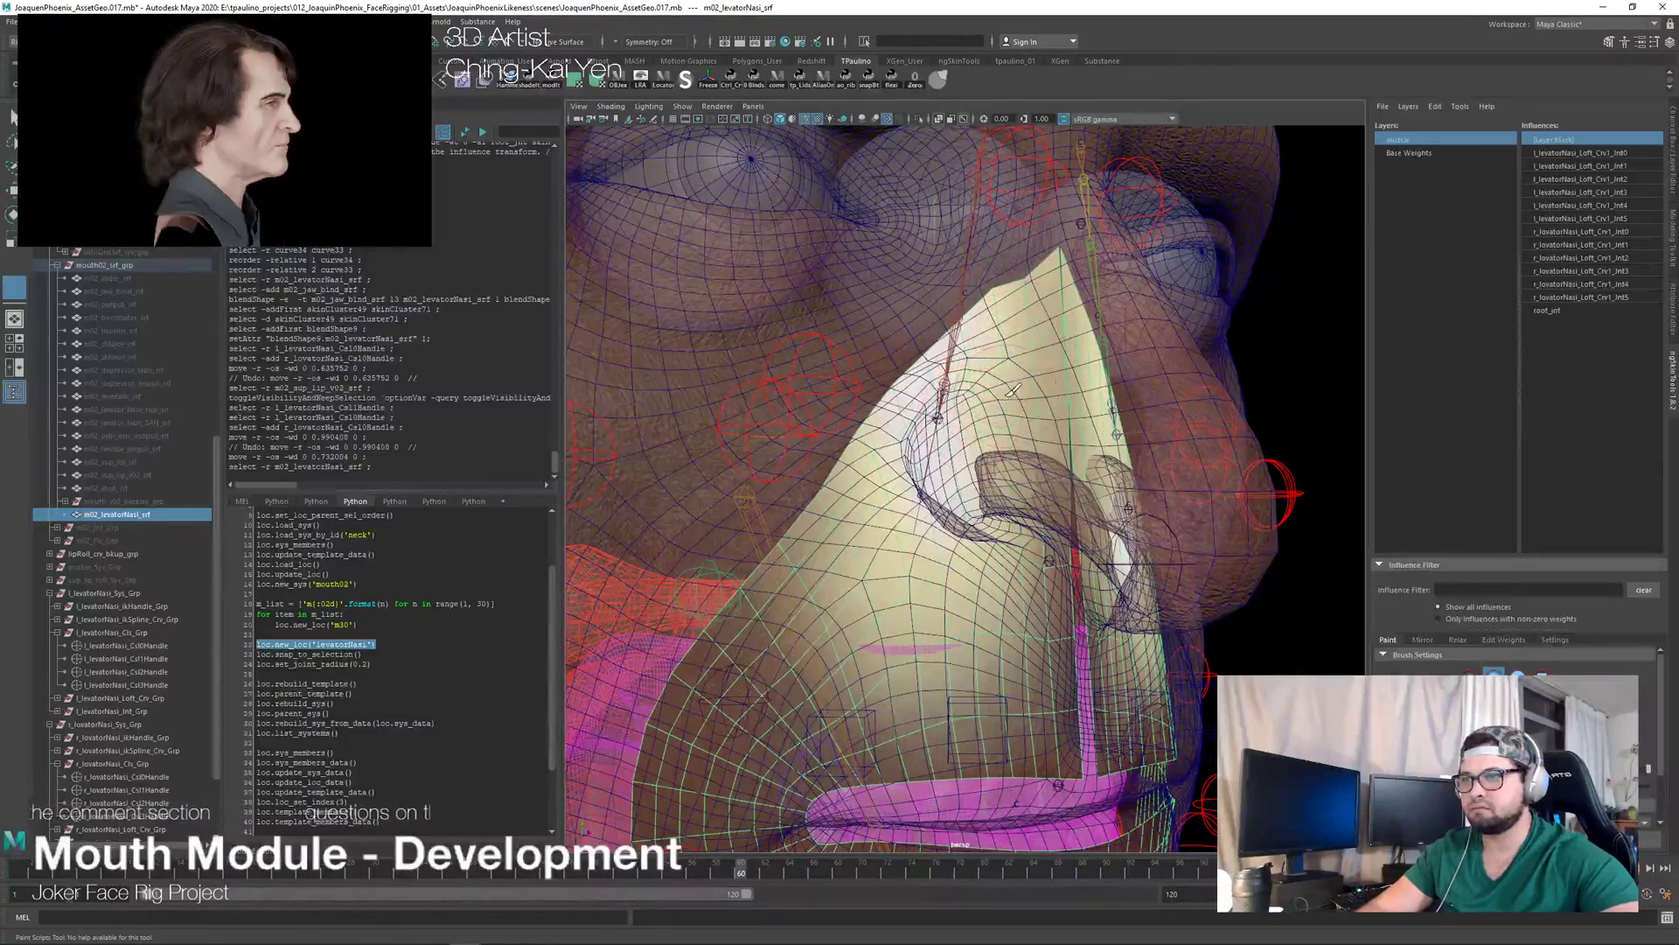
alt+drag(929, 468, 939, 424)
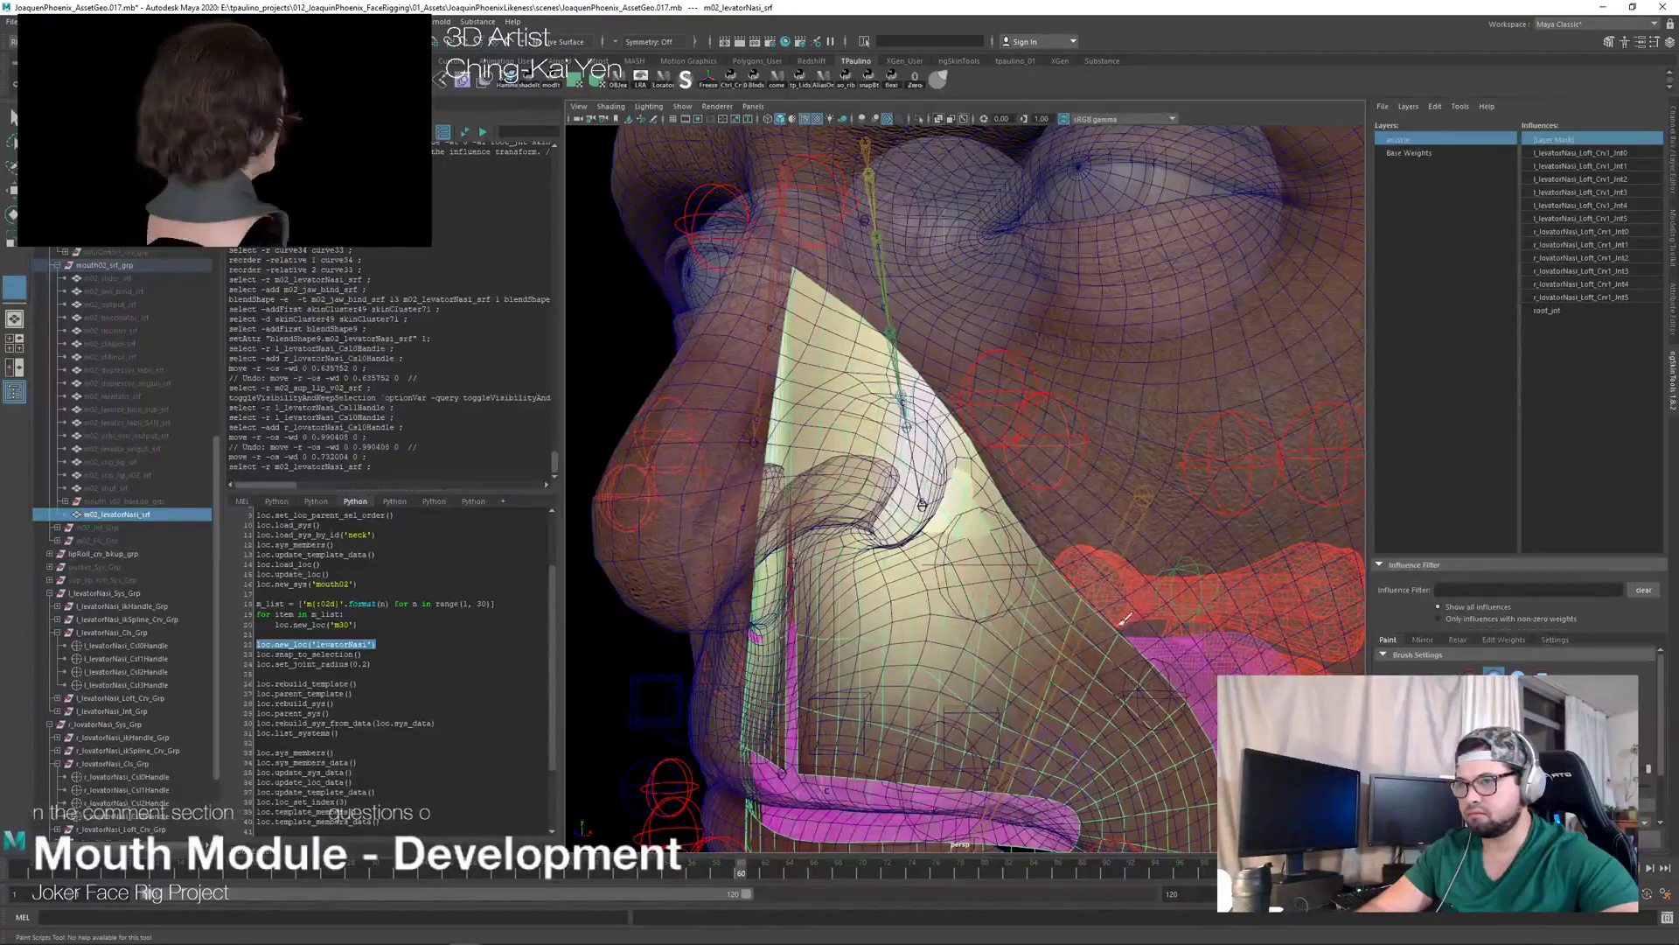
alt+drag(1104, 636, 824, 506)
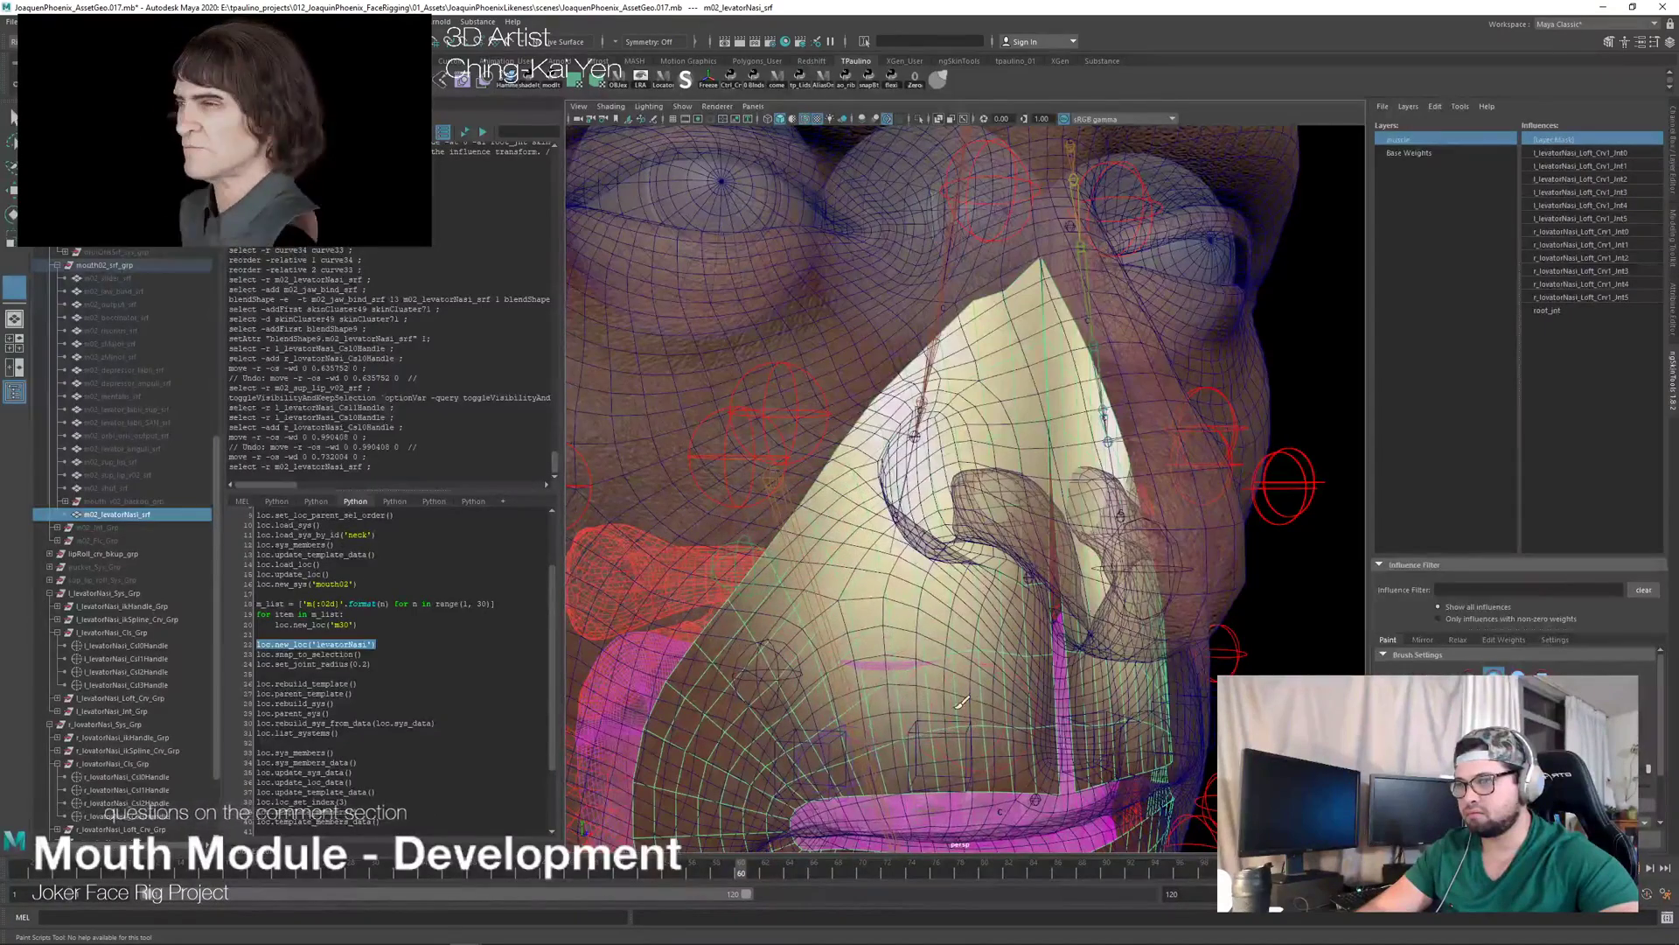
mouse_move(1023, 617)
alt+mouse_down()
mouse_move(997, 603)
mouse_move(1001, 648)
mouse_move(1019, 635)
mouse_move(1007, 643)
mouse_move(997, 612)
alt+mouse_up()
alt+drag(1096, 337, 927, 314)
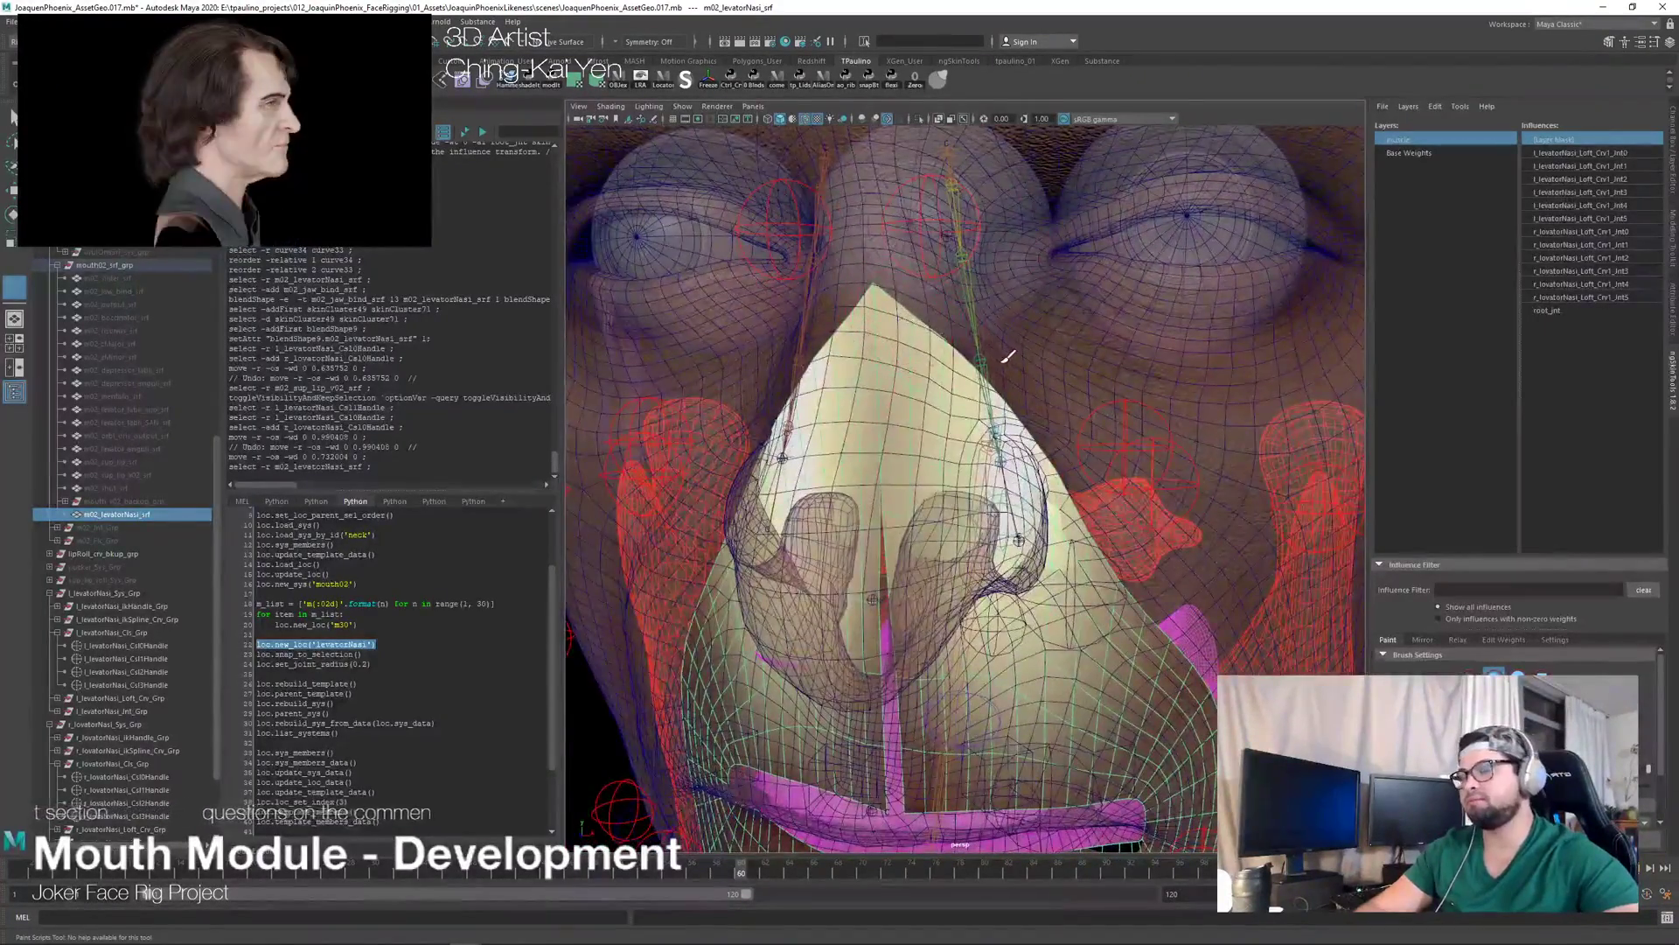
Step: Refine the m02_levatorNasi_srf layer mask over the nose and around the nostrils, checking the surface between strokes
alt+drag(1056, 437, 942, 403)
alt+right_drag(942, 403, 888, 600)
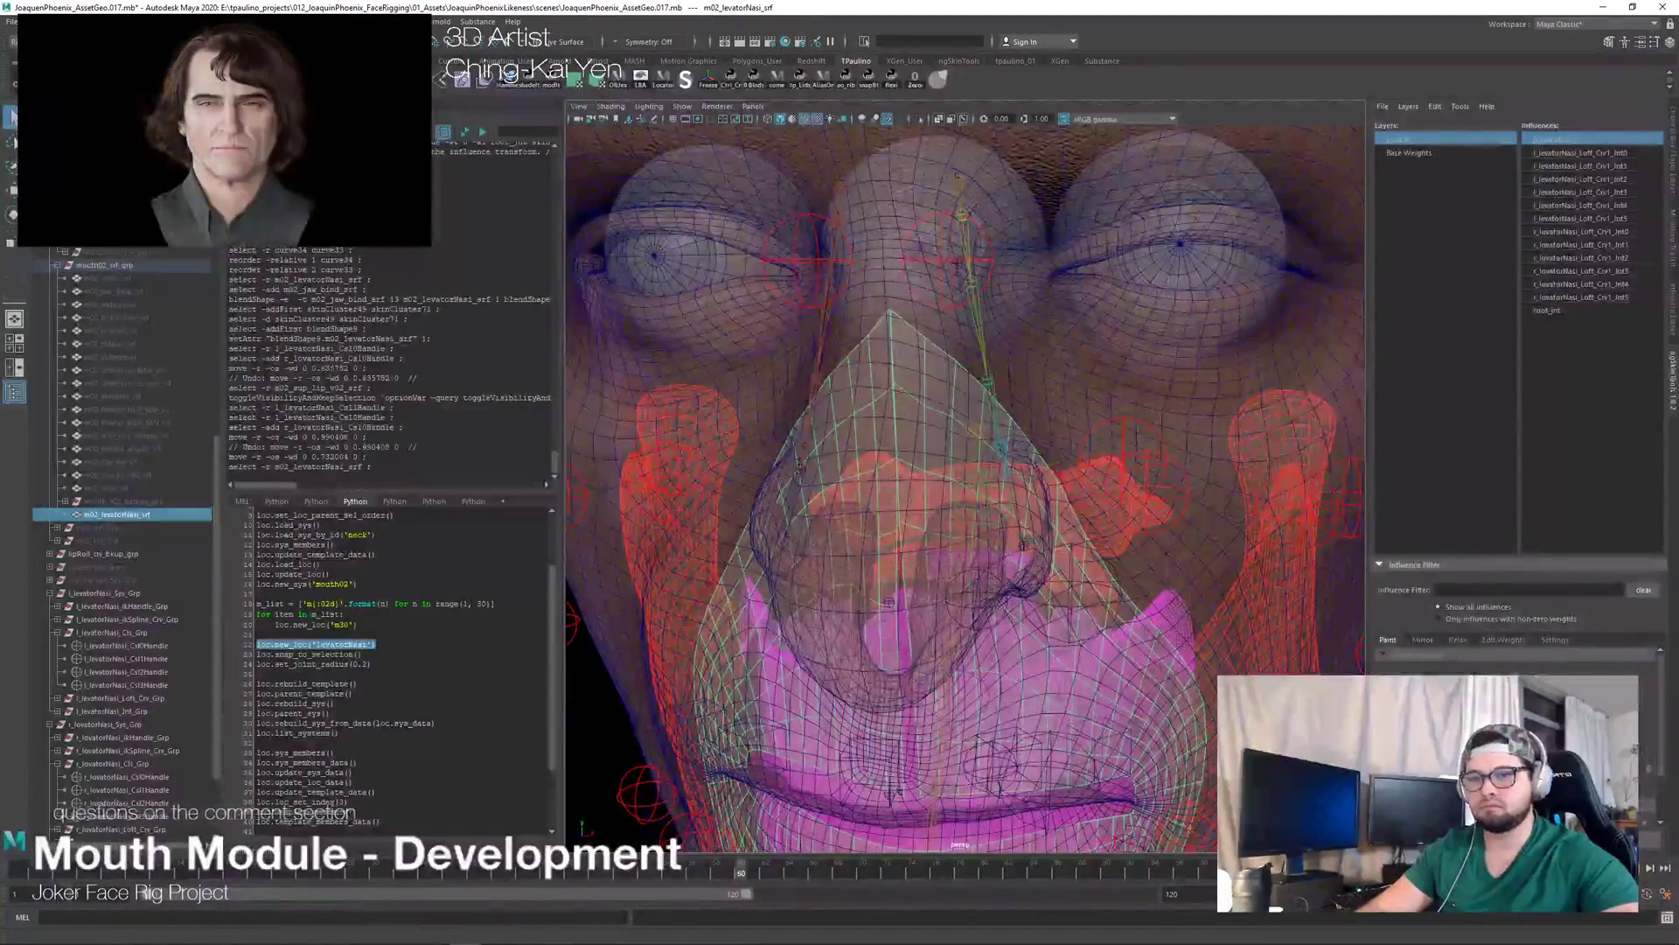
key(y)
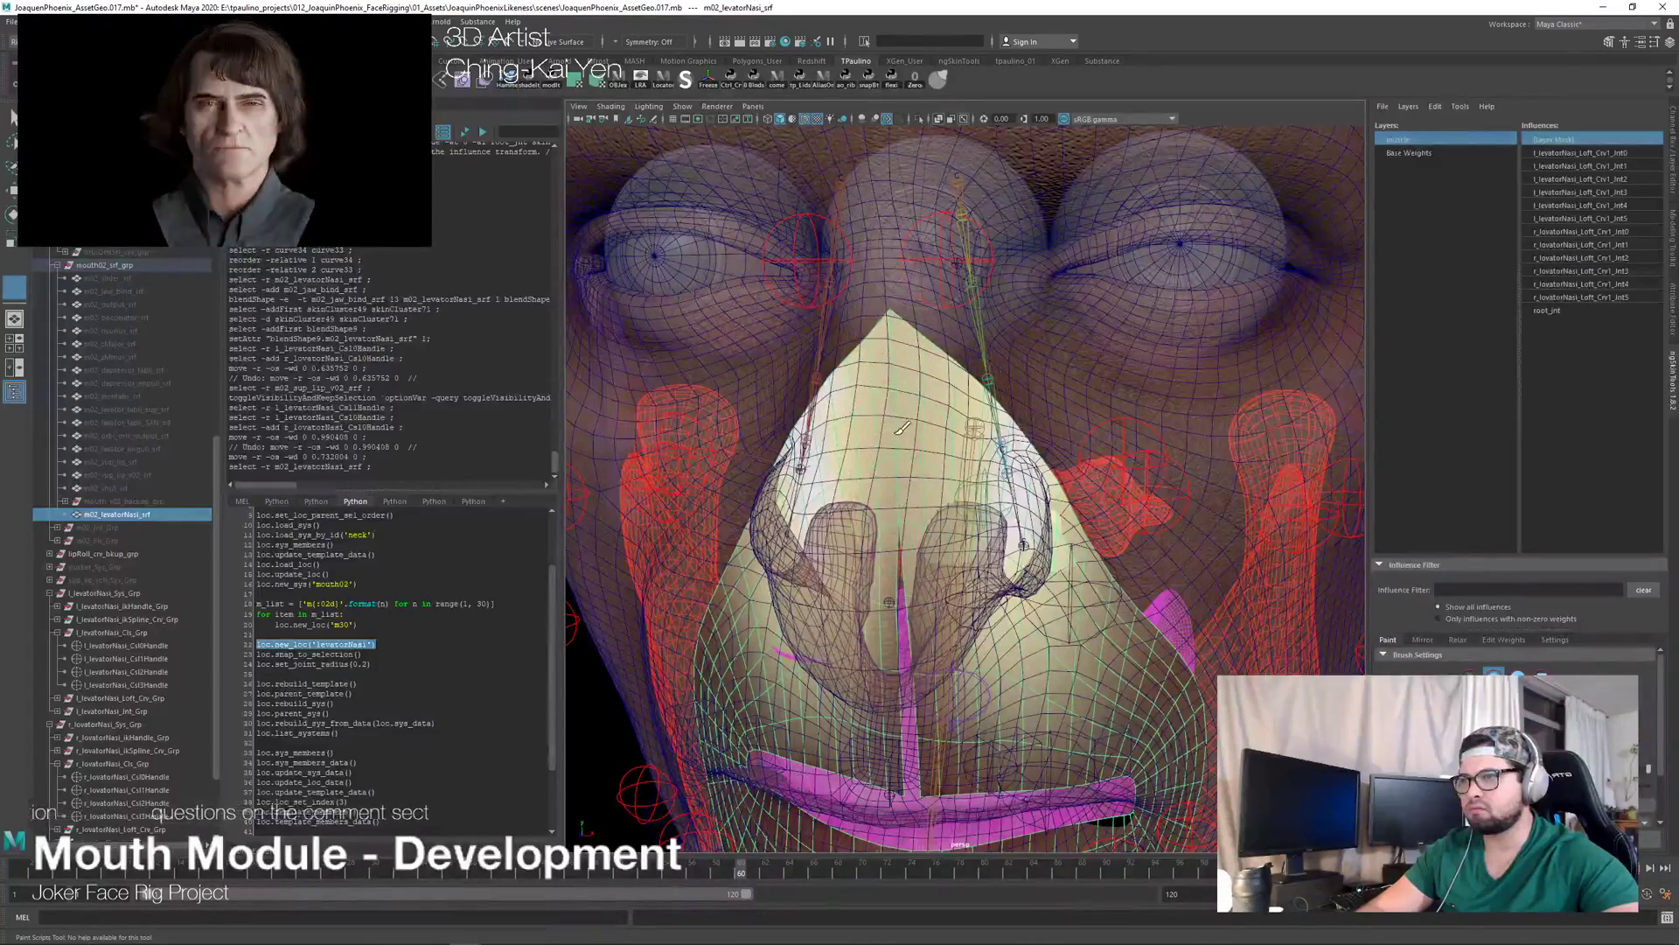
alt+drag(978, 520, 1039, 369)
alt+drag(1058, 648, 964, 636)
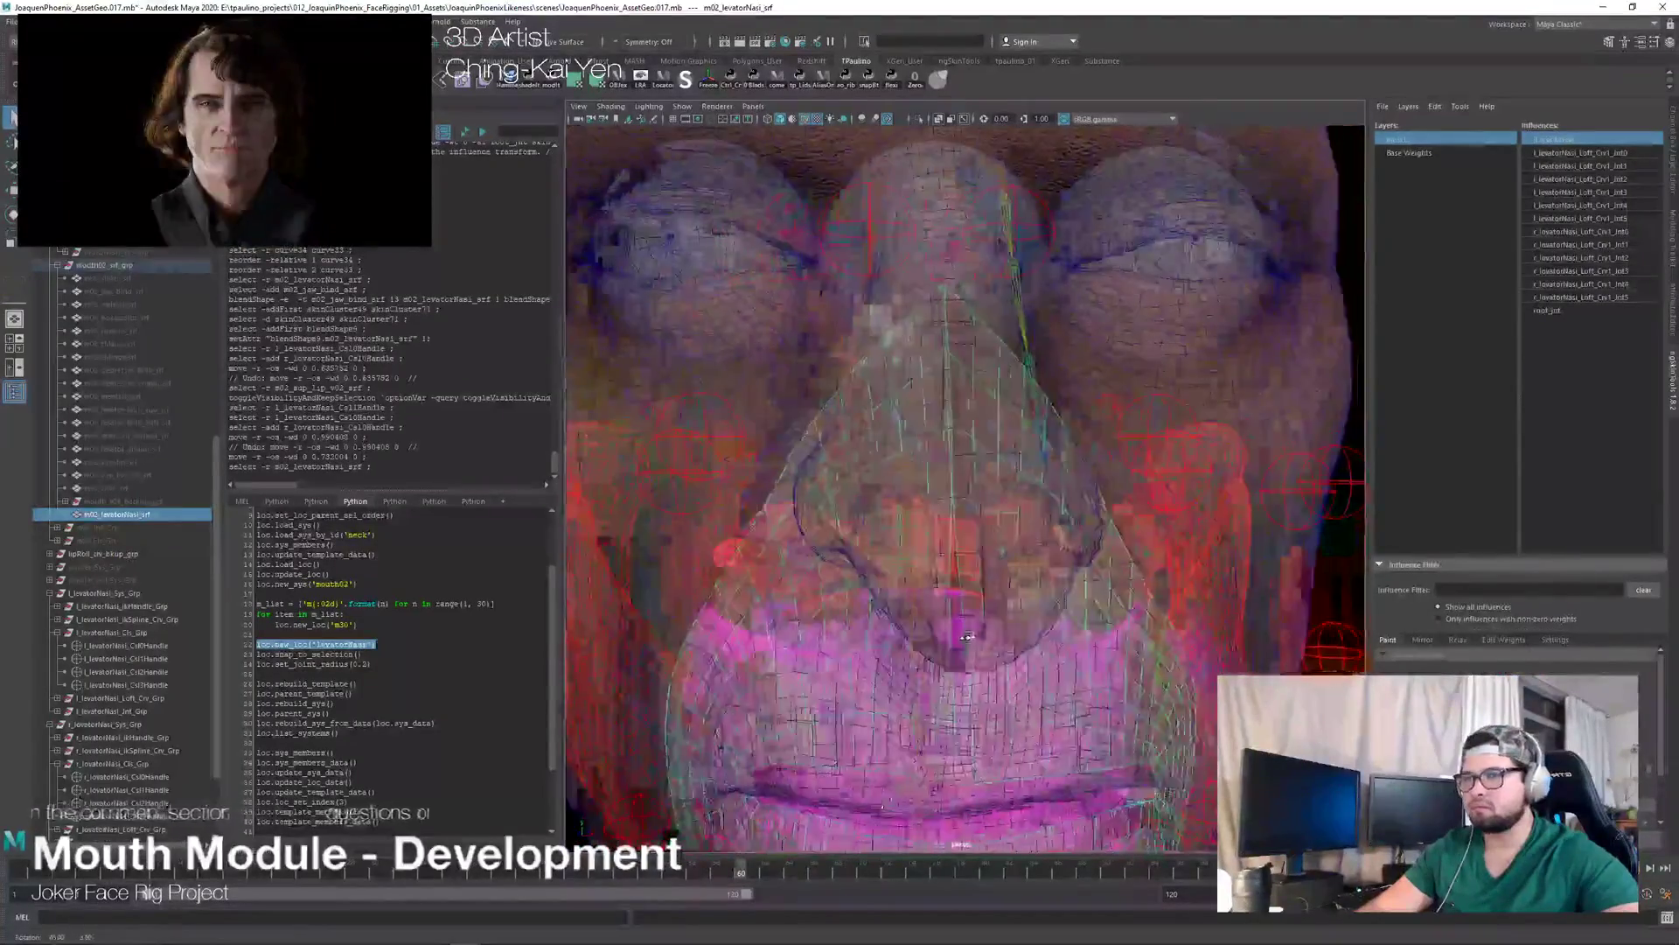
key(y)
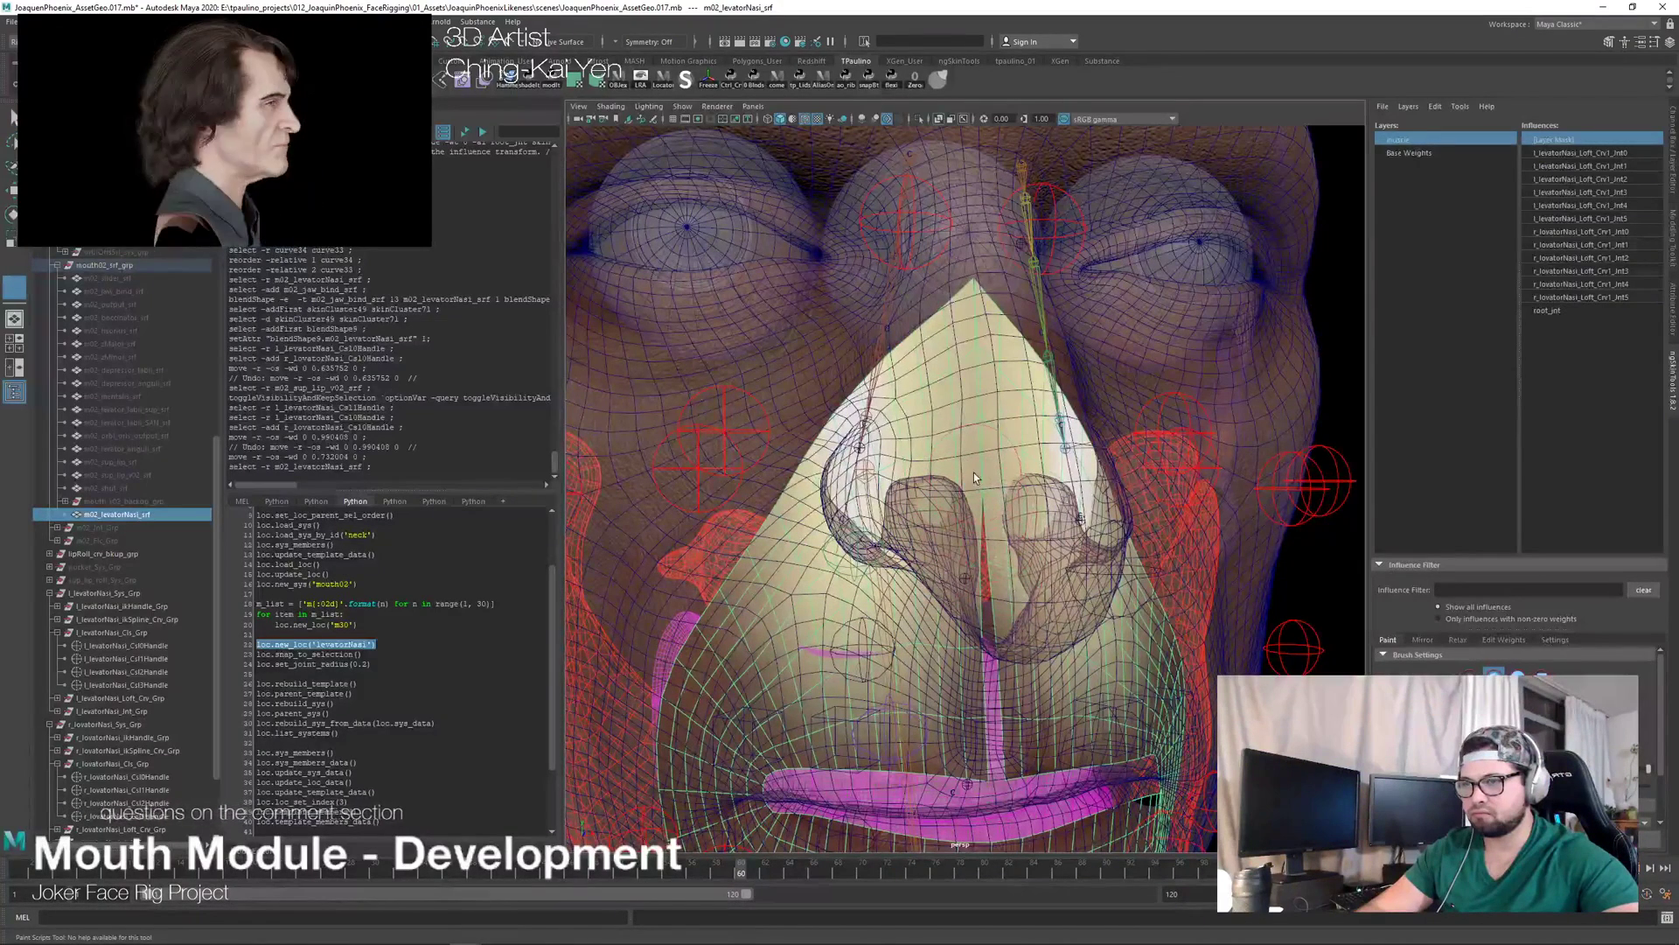
alt+drag(962, 438, 1093, 437)
scroll(1094, 438, up, 2)
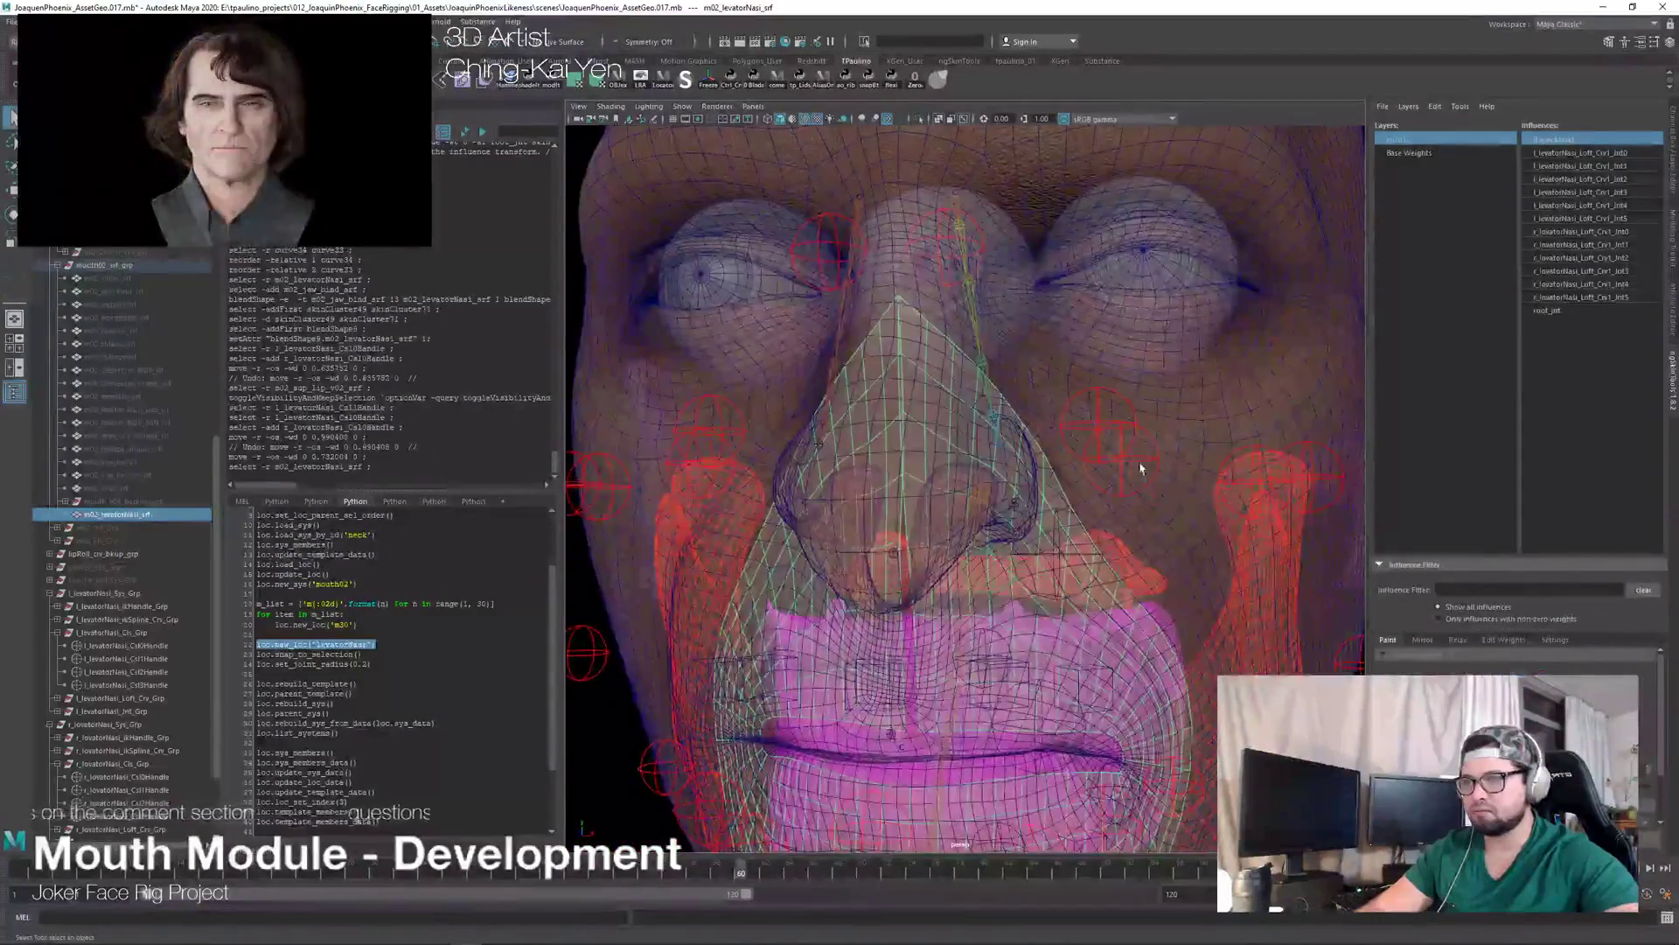
Step: Try raising the left and right levatorNasi Csl0 handles to test the painted mask, and undo the move
scroll(1162, 454, down, 4)
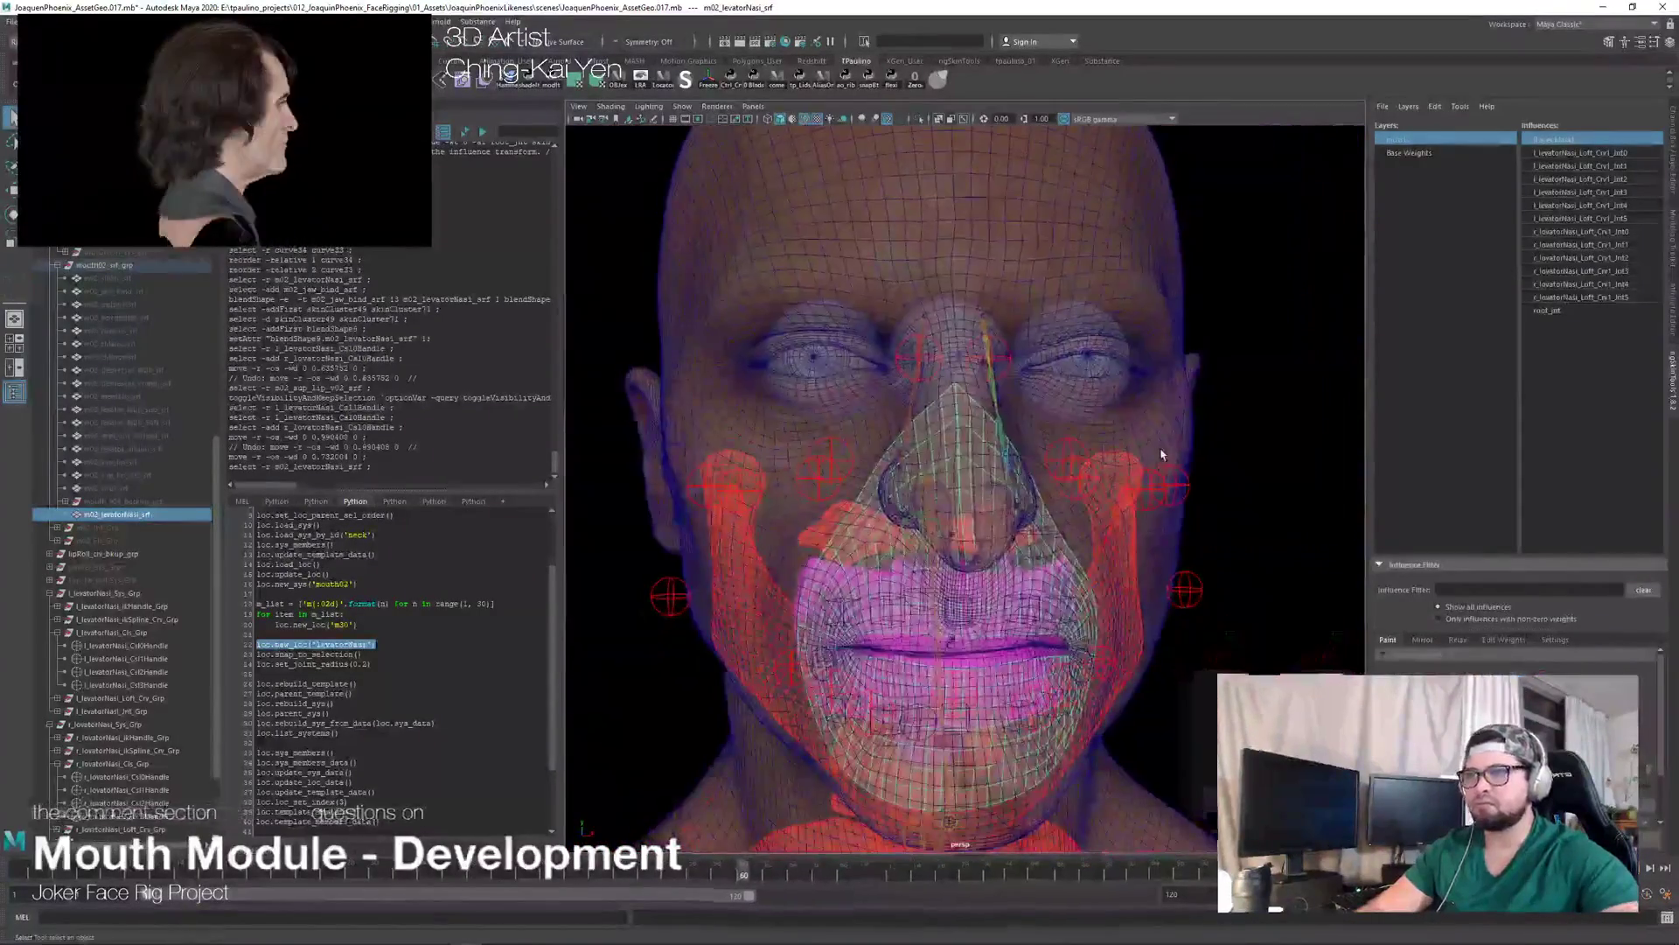
click(140, 515)
click(105, 278)
click(104, 265)
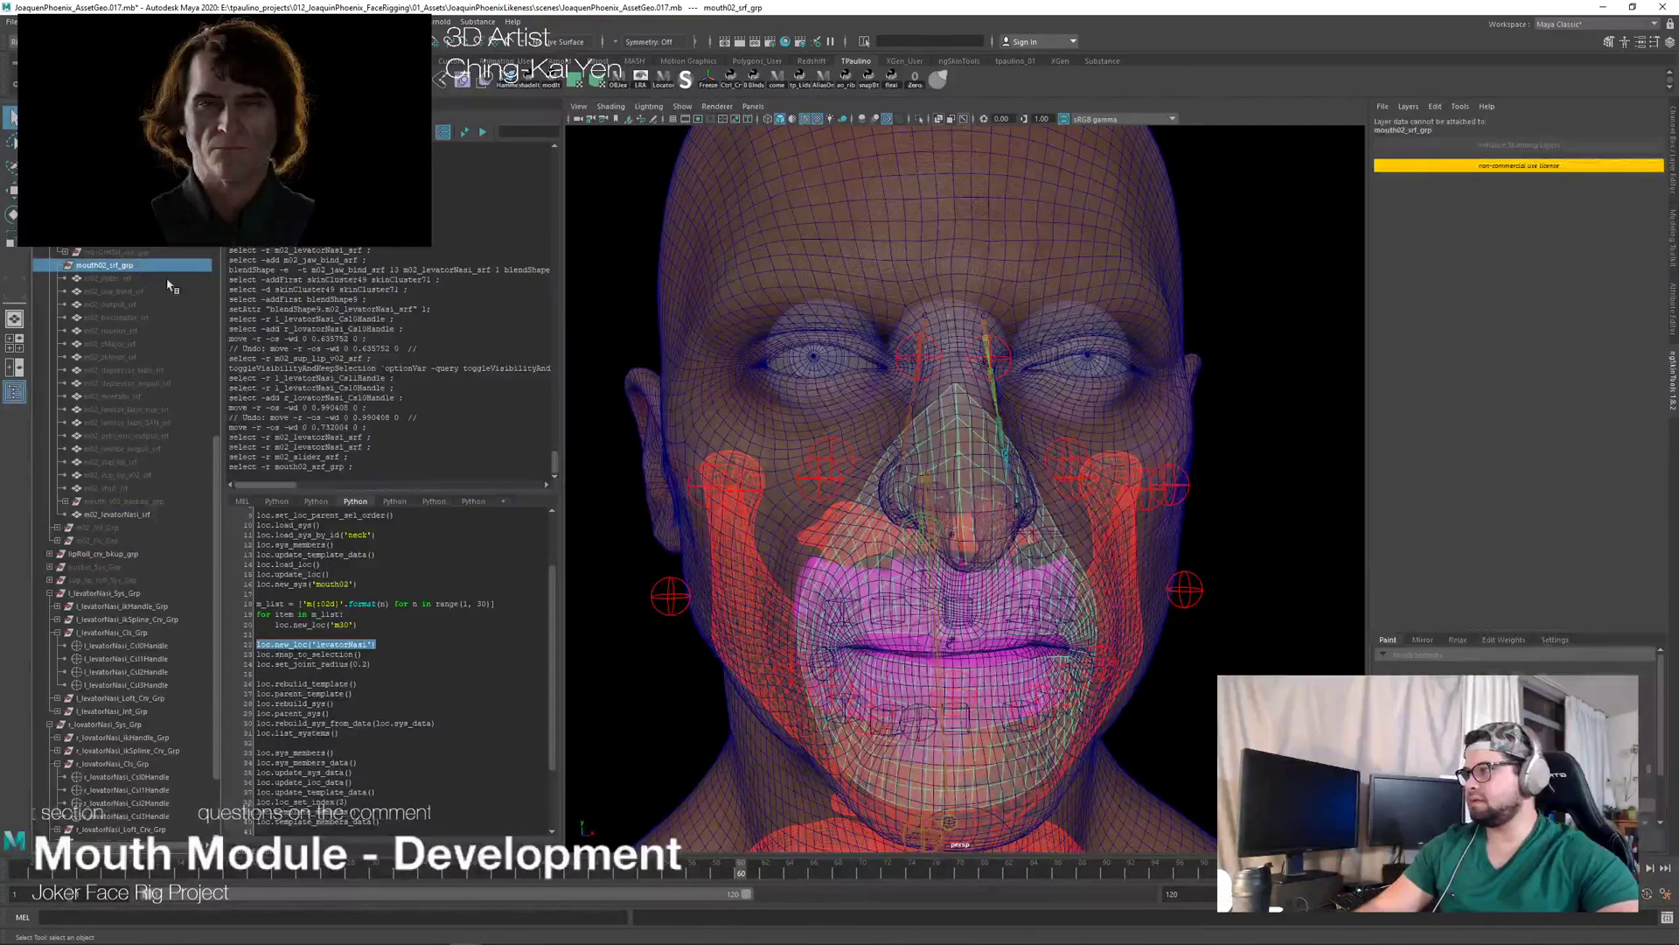
scroll(125, 599, down, 3)
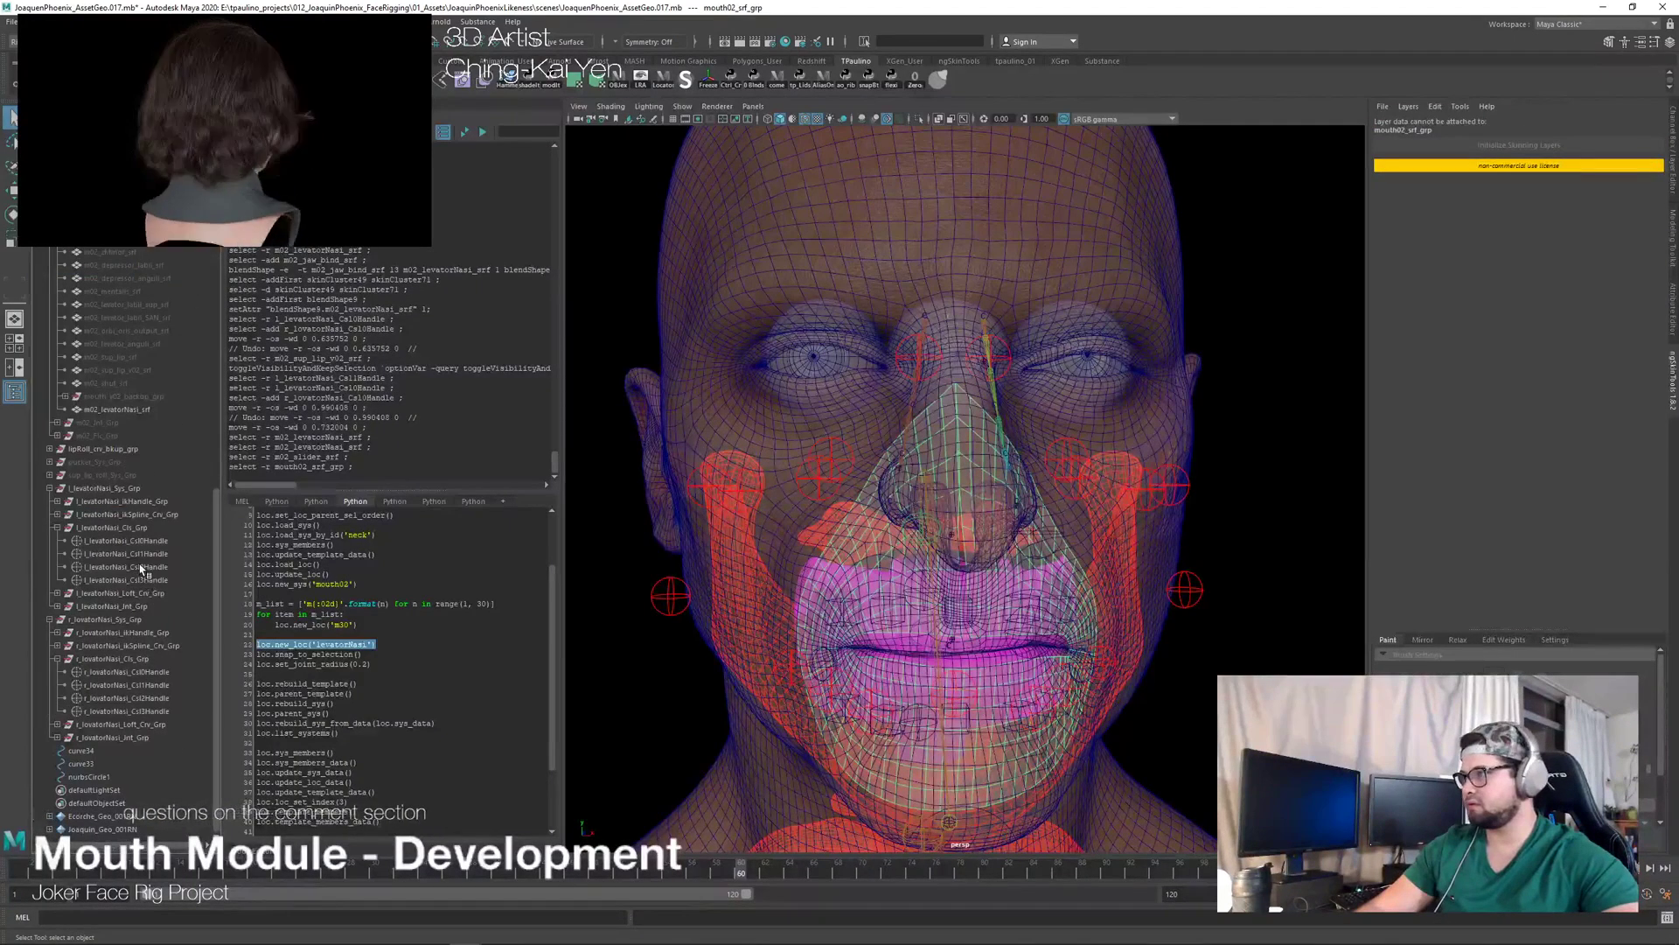
click(151, 542)
ctrl+click(156, 671)
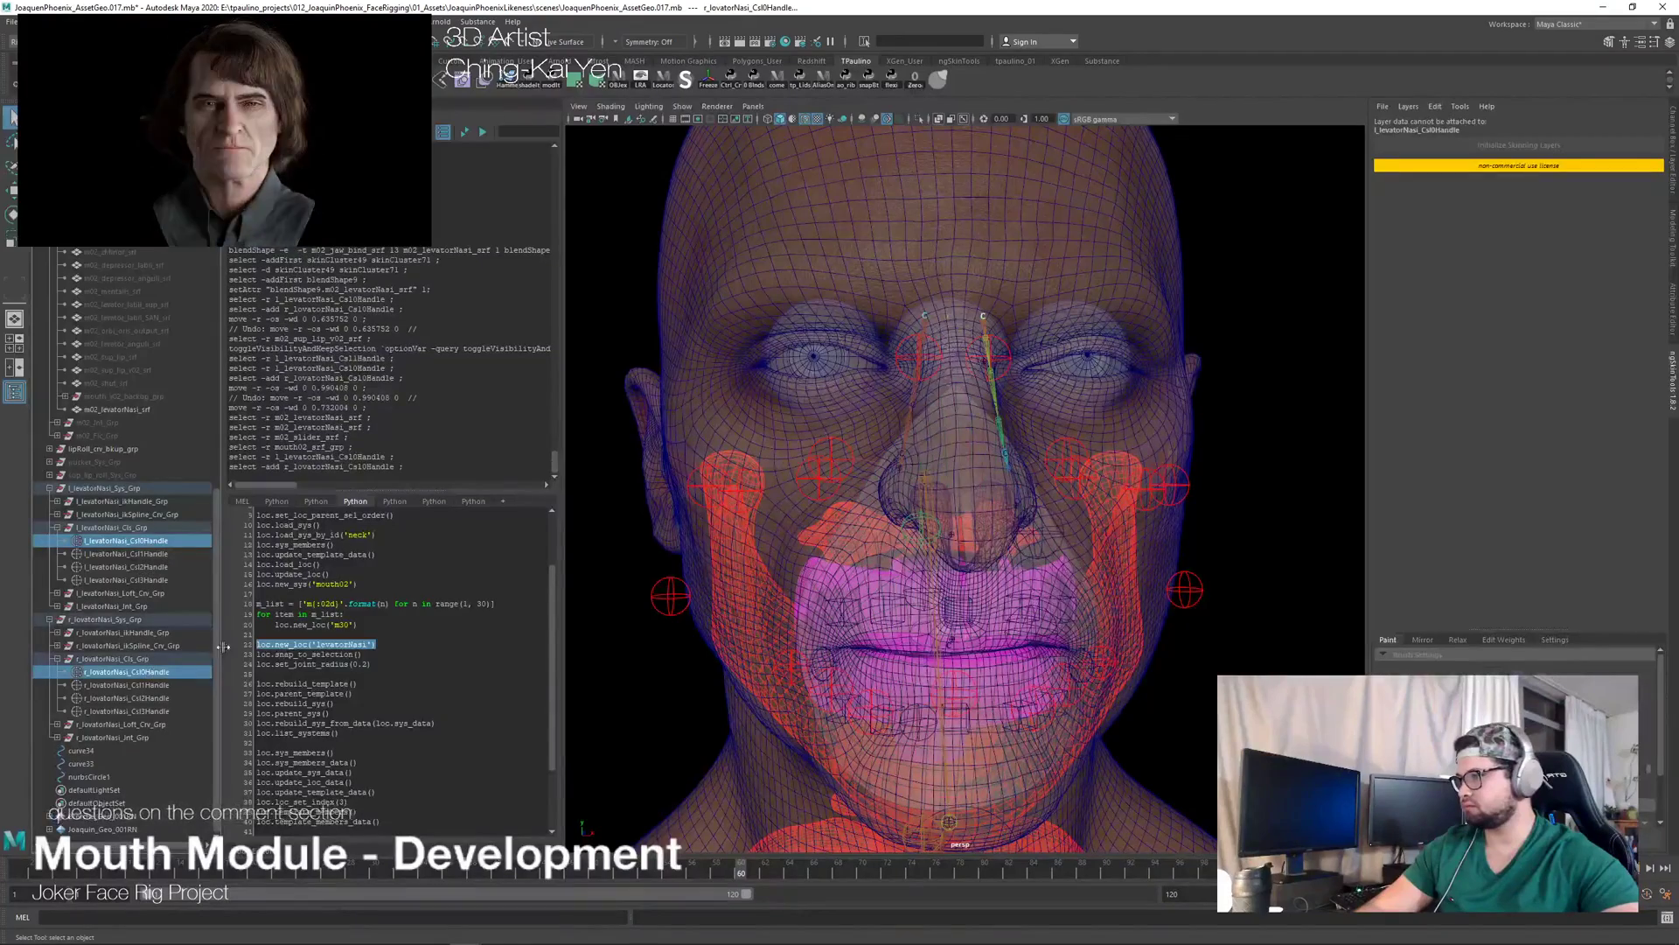
alt+drag(971, 411, 929, 423)
key(w)
drag(889, 283, 929, 99)
key(ctrl+z)
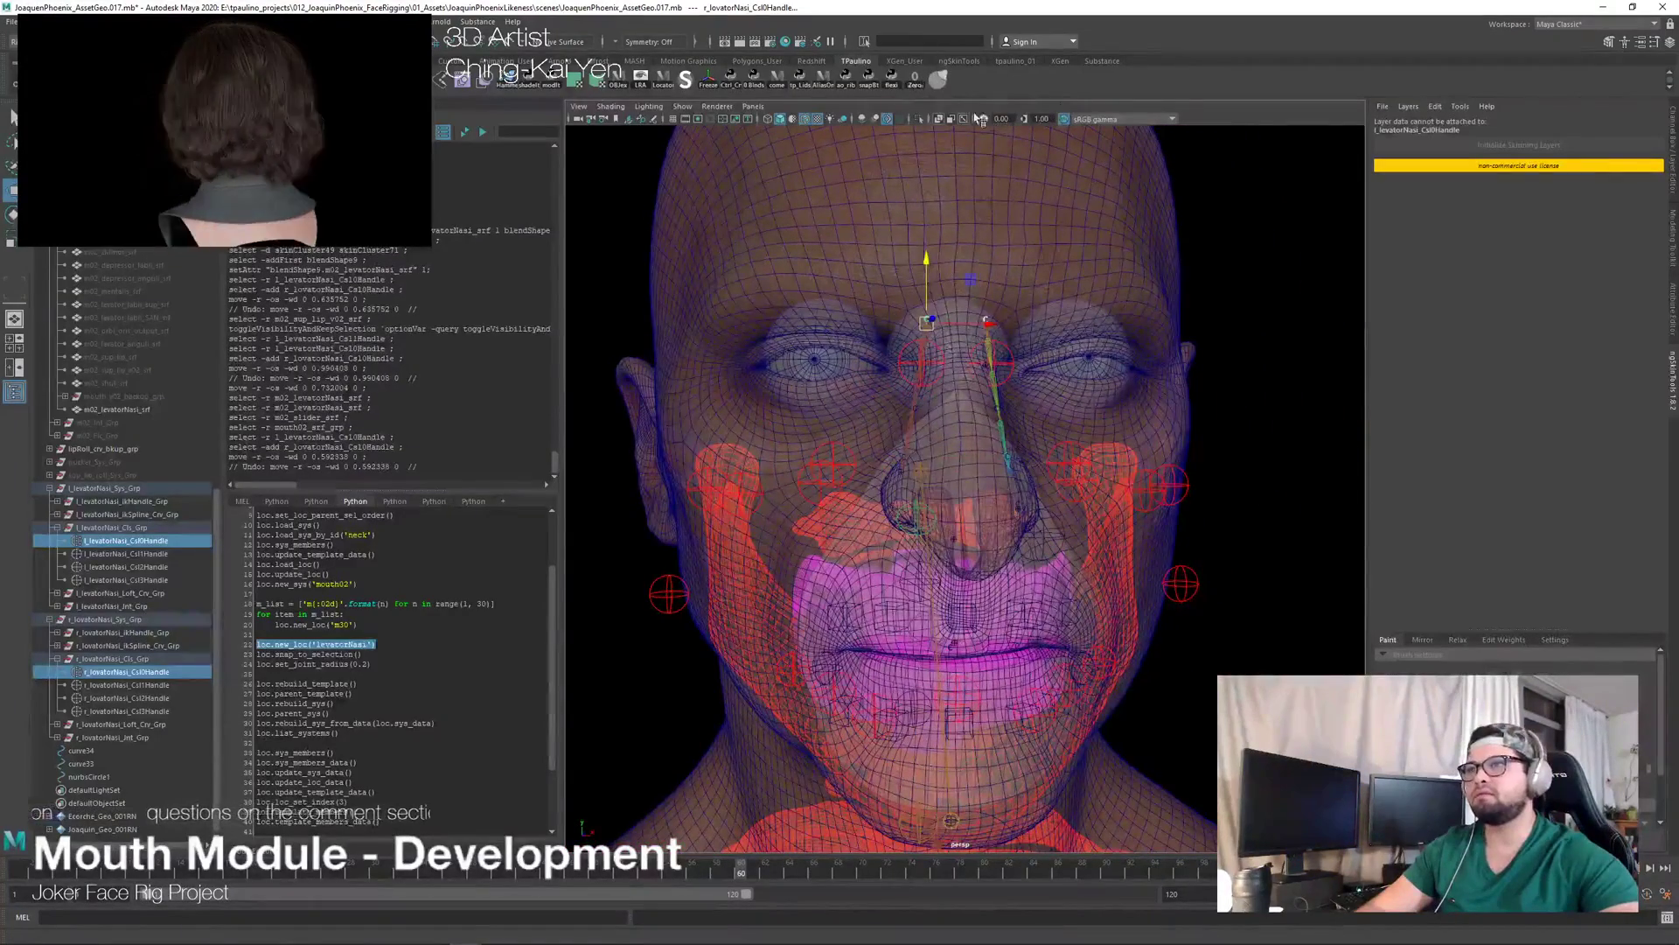
Step: Turn off X-ray and move both levatorNasi Csl0 handles vertically to test the nose deformation on the face
click(940, 120)
alt+drag(1006, 376, 1085, 380)
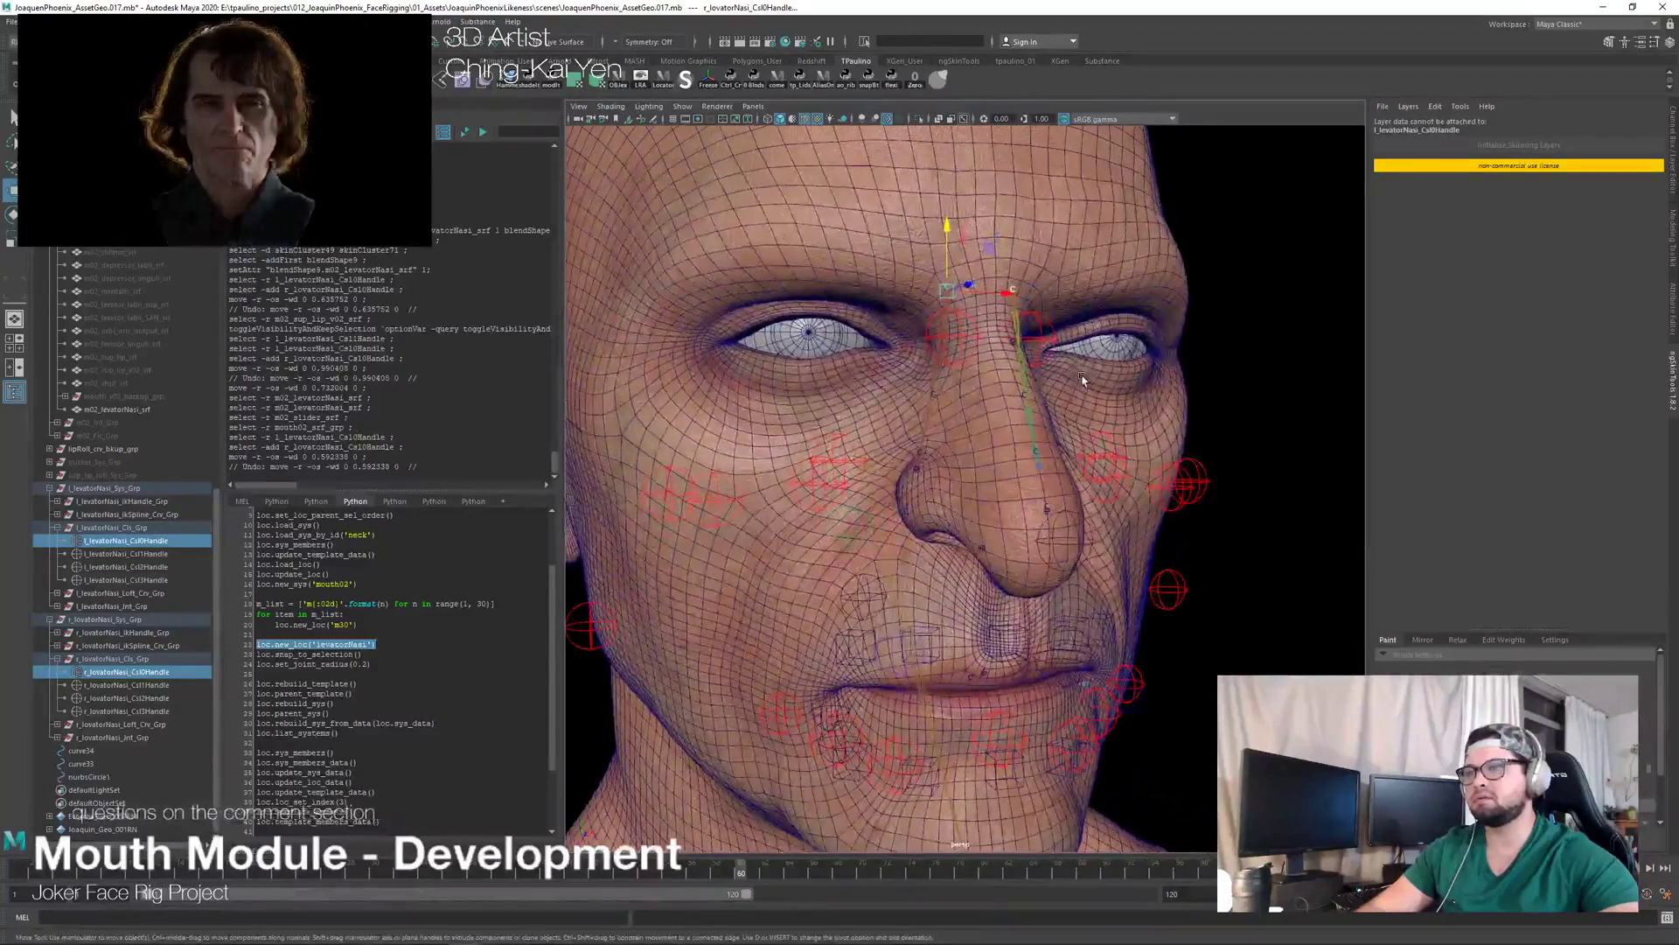
drag(947, 237, 1119, 437)
drag(890, 245, 886, 254)
alt+drag(1315, 383, 1064, 436)
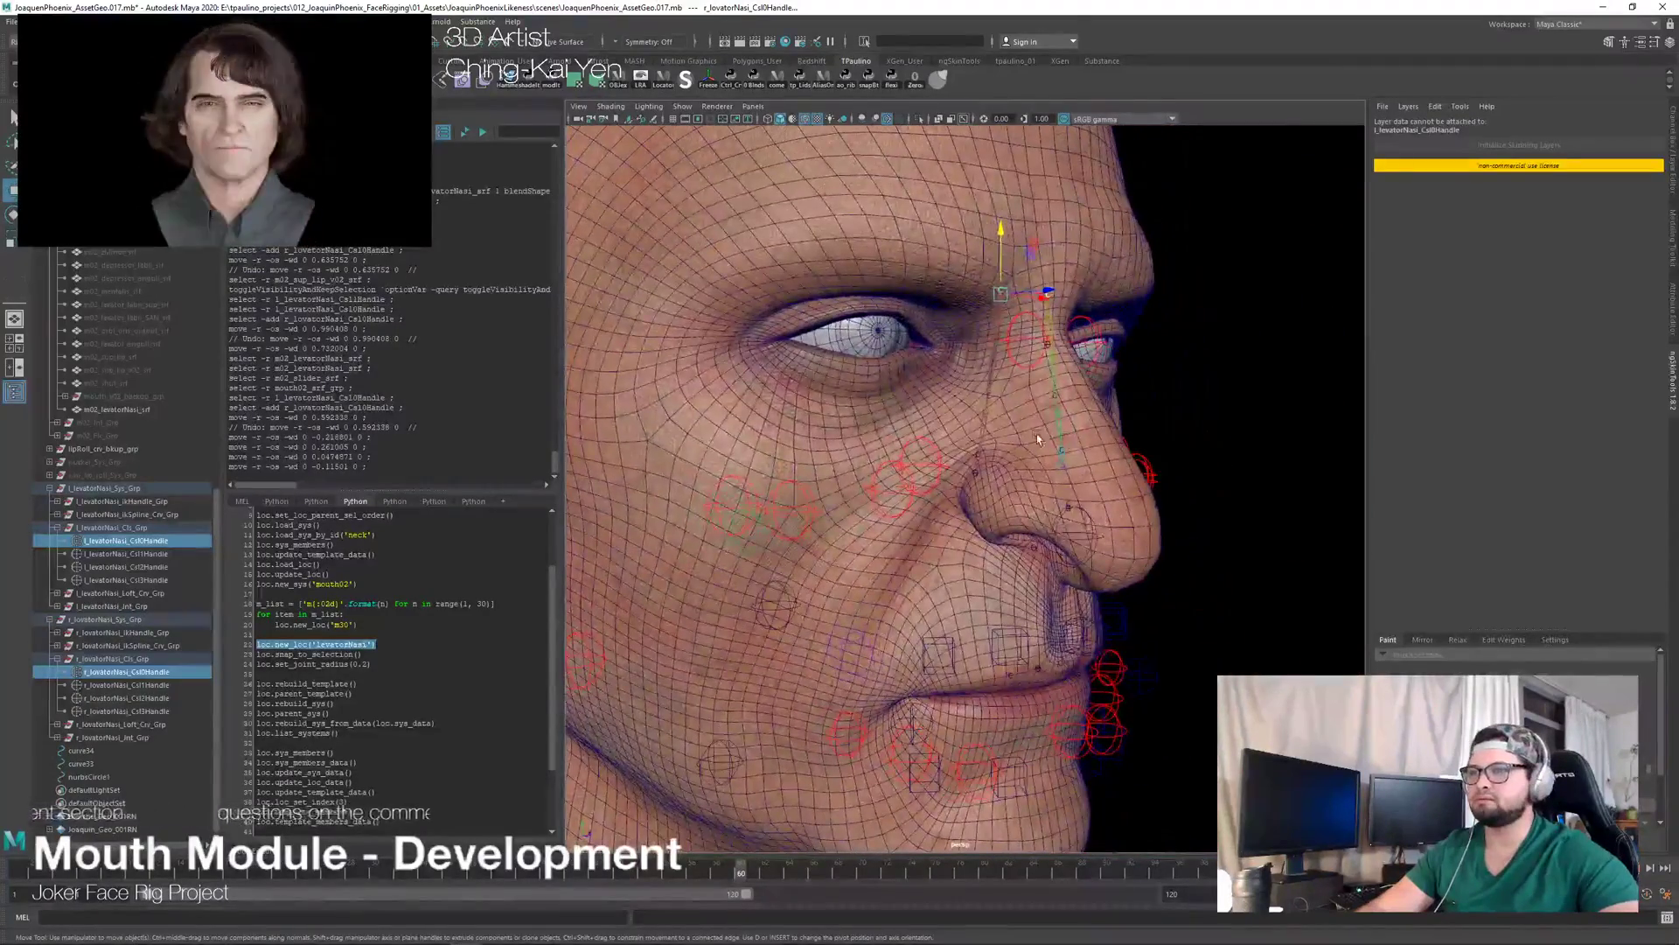
Step: Select mouth_02_mod_geo, activate mask painting on its mouth_v02_mod layer to review the nose area, and save the scene
click(882, 428)
alt+drag(882, 428, 1064, 451)
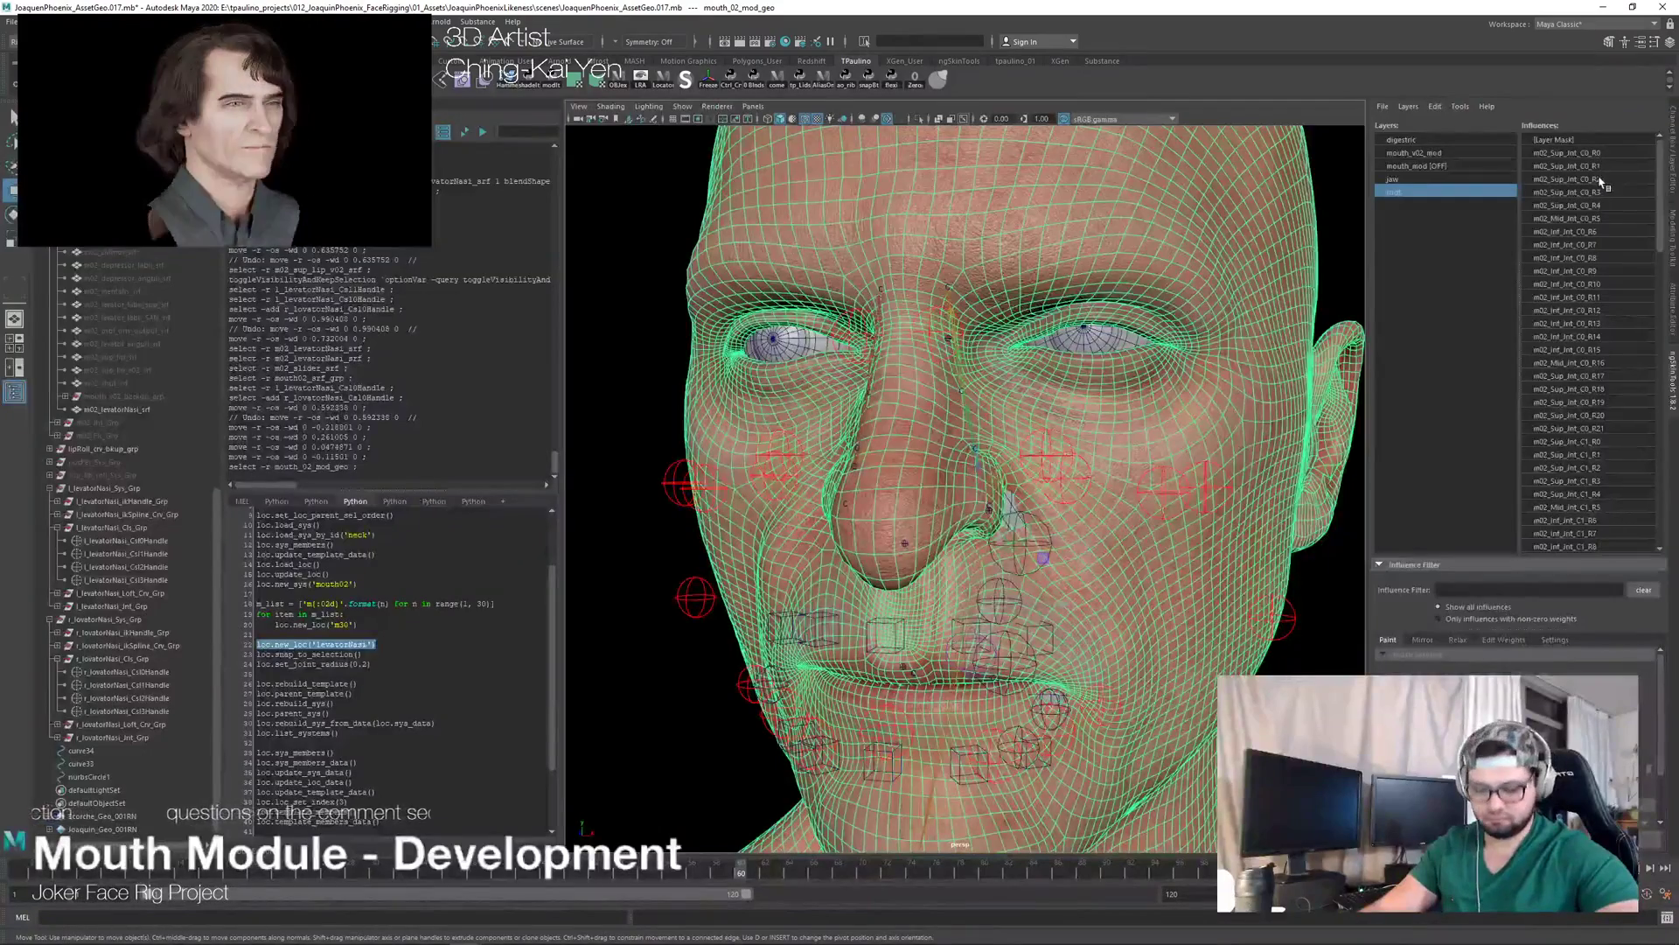
click(1561, 140)
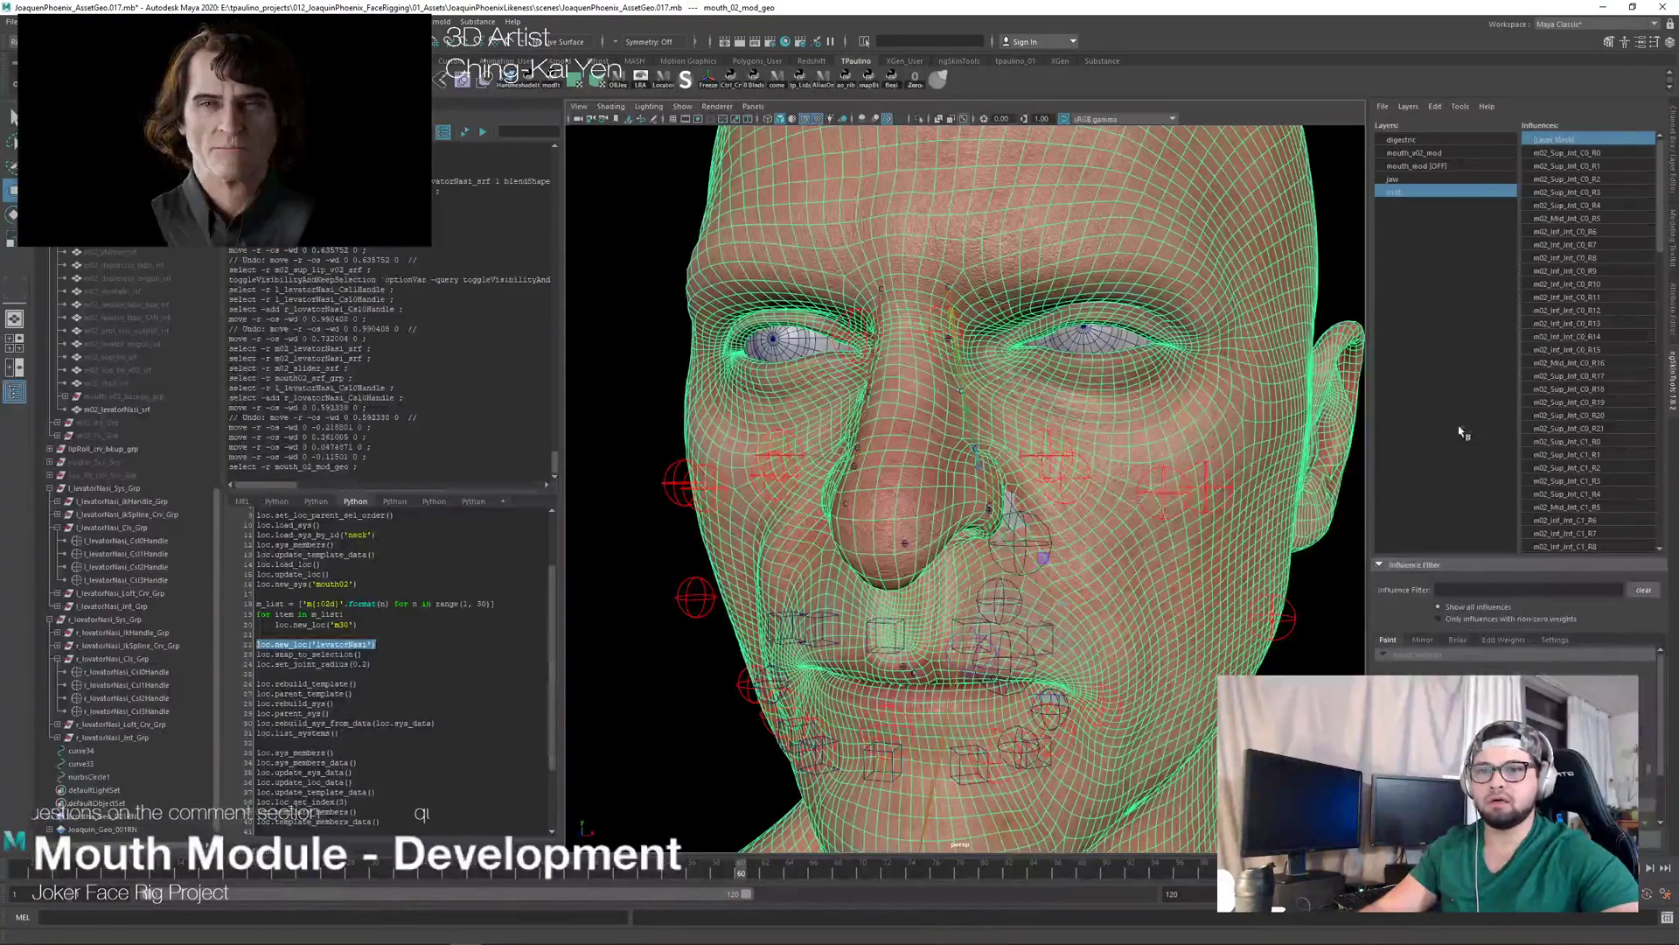
click(1439, 154)
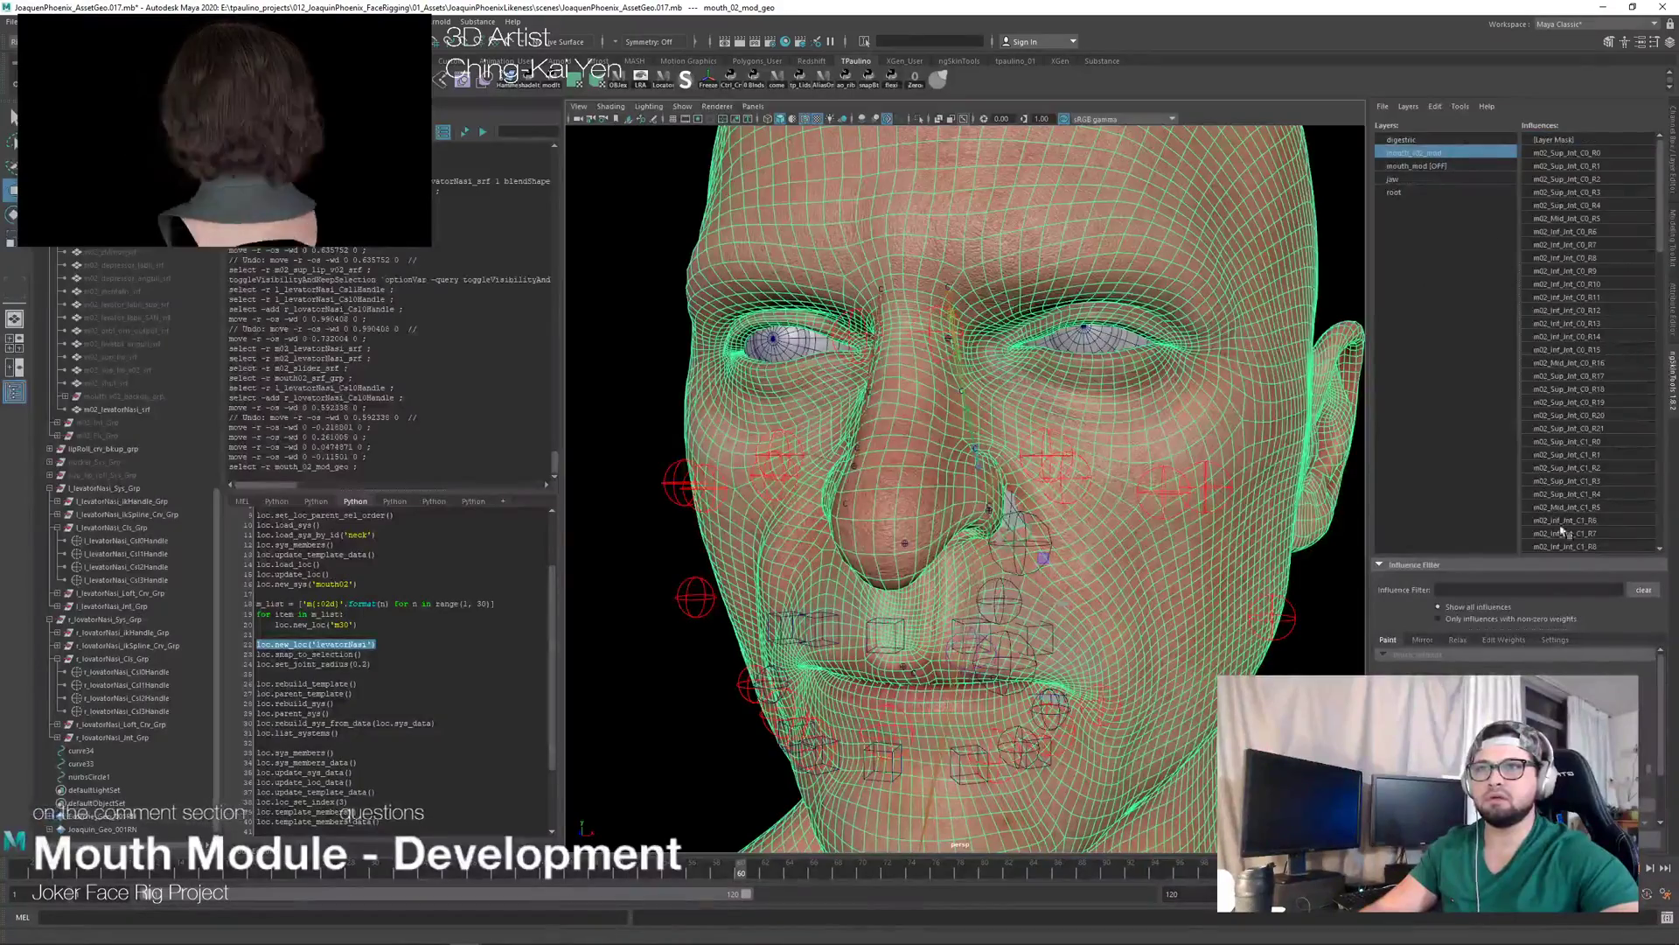
click(1445, 840)
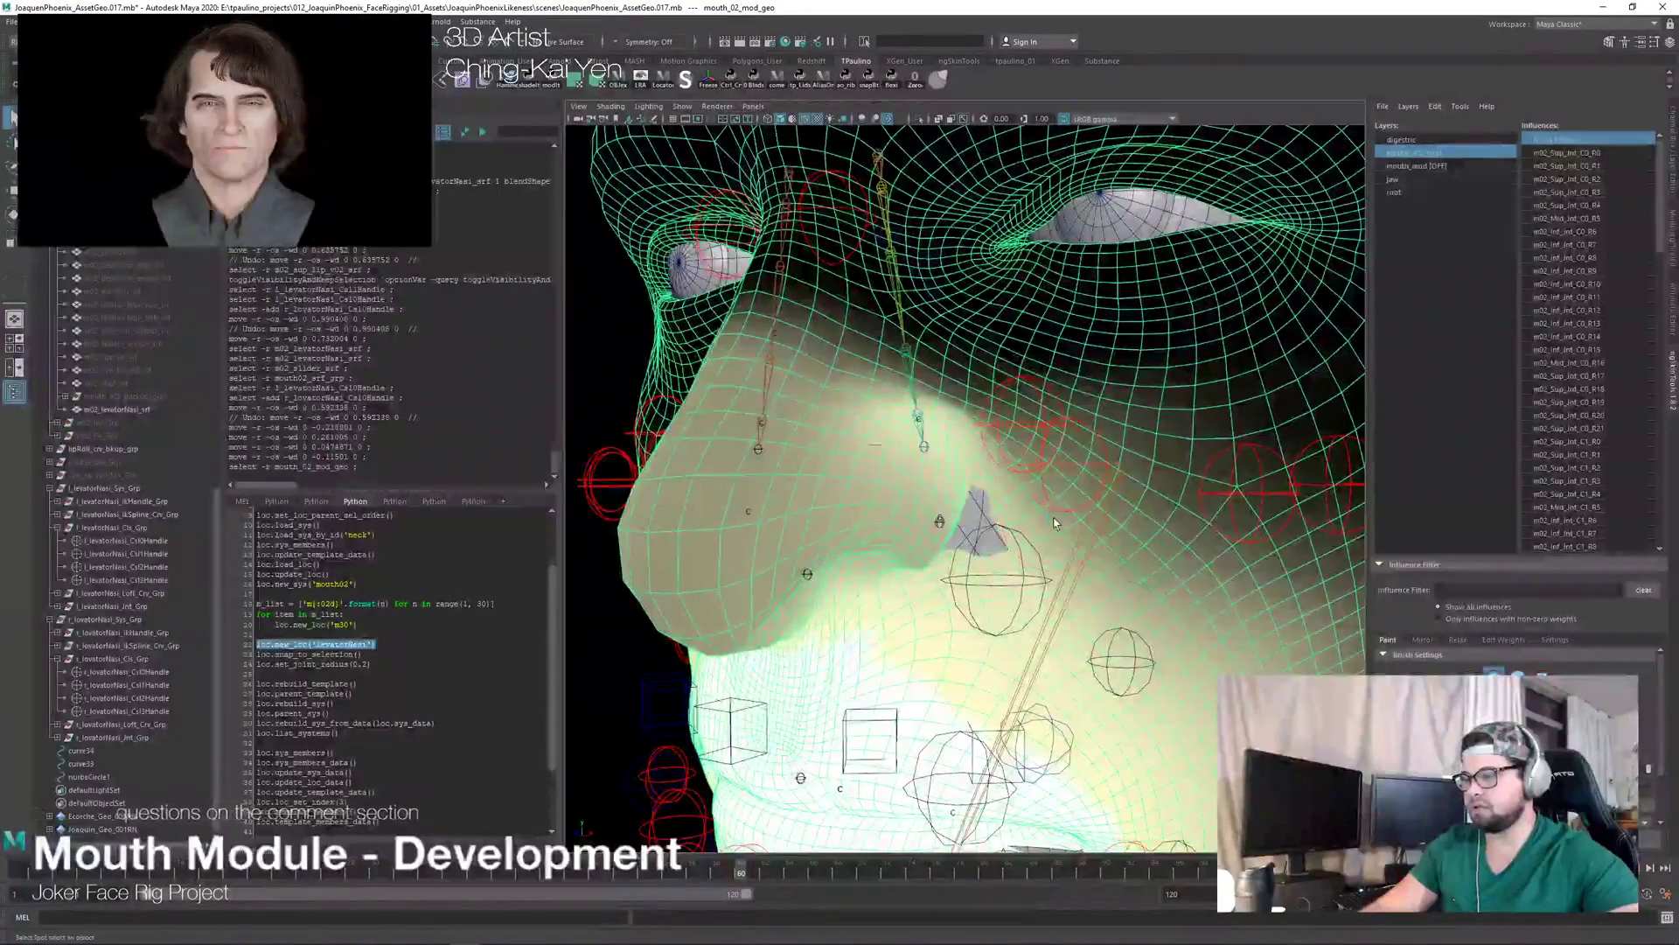
alt+drag(1054, 523, 1022, 490)
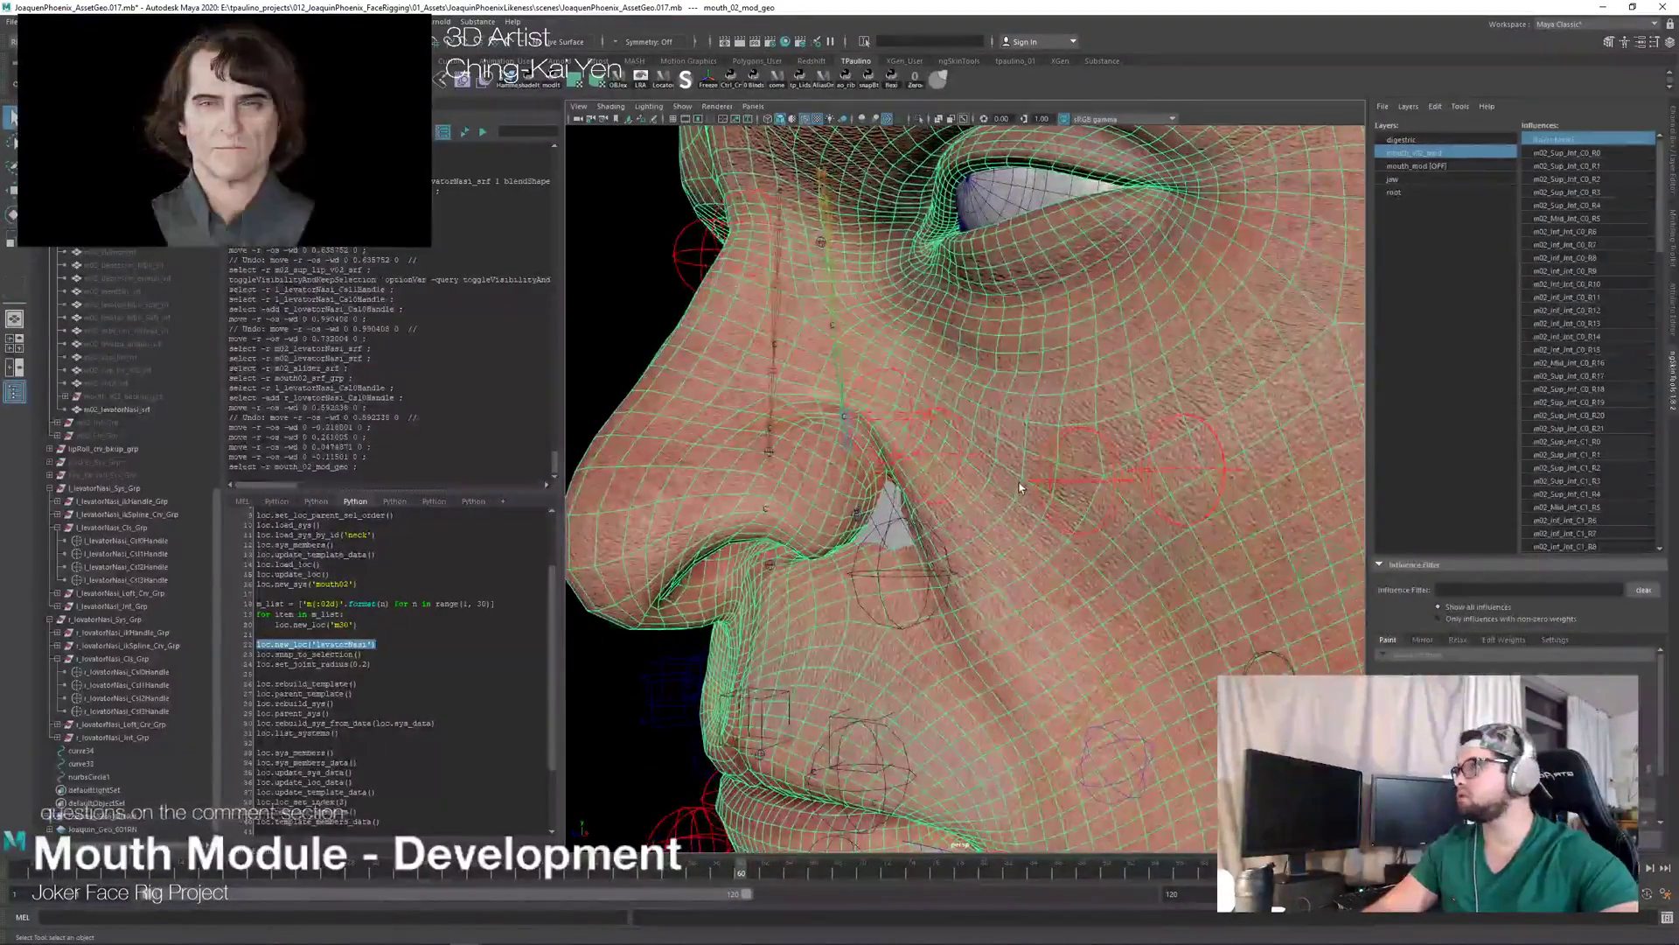
key(ctrl+s)
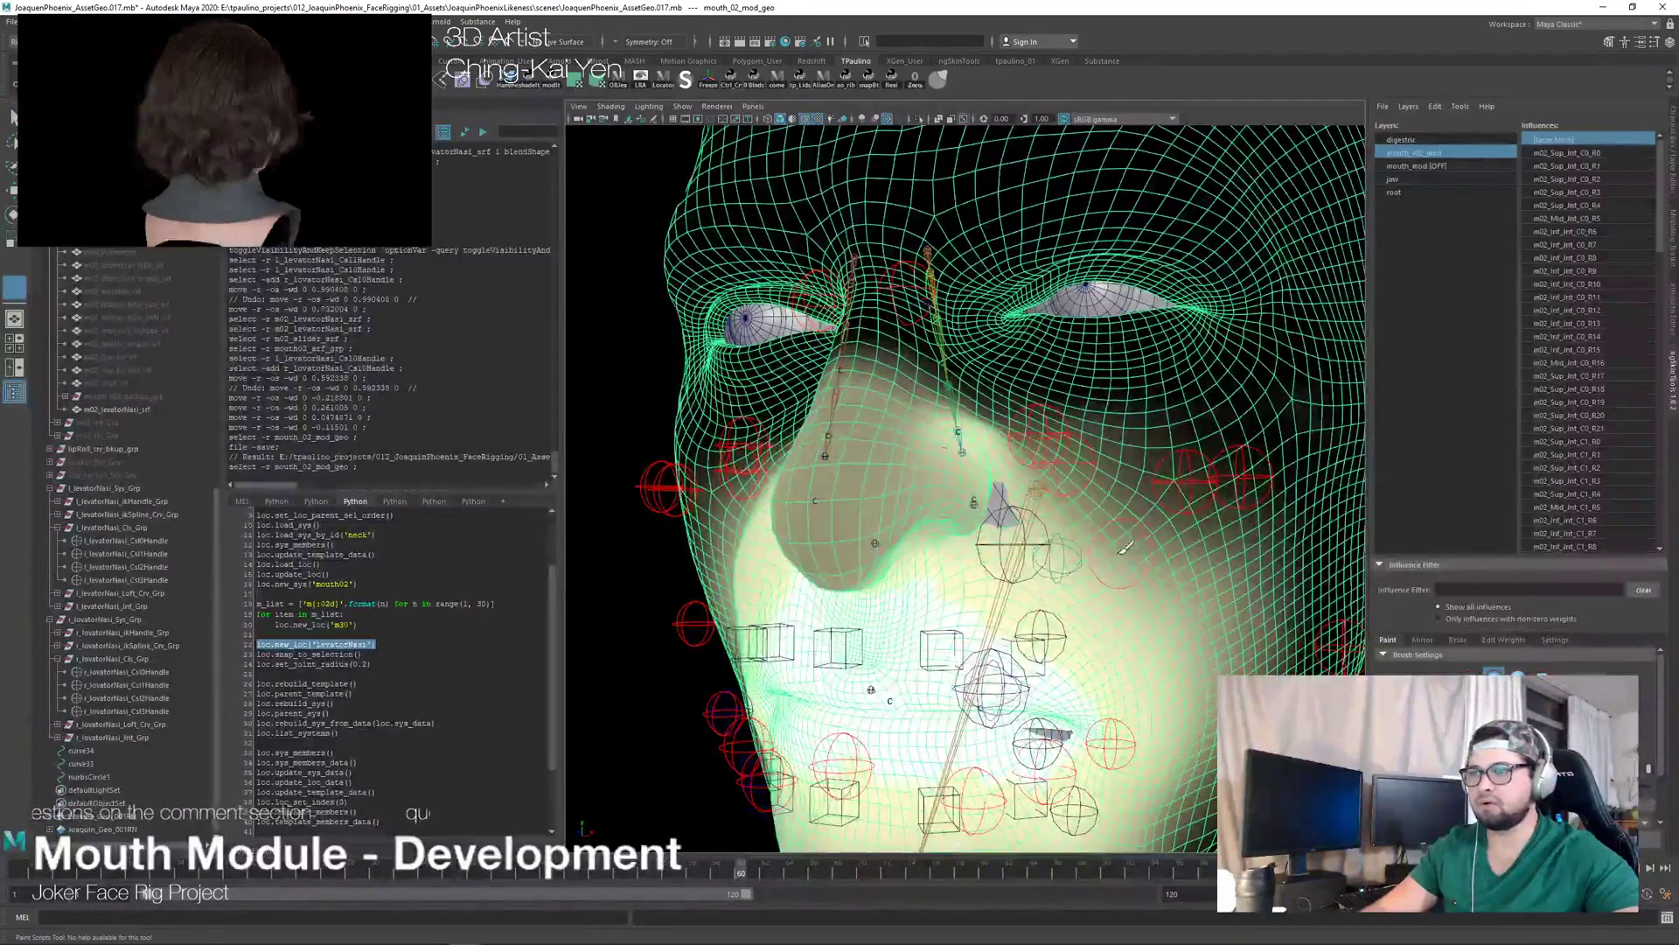
Step: Refine the mouth_v02_mod layer mask on mouth_02_mod_geo beside the nose and over the cheek, checking the falloff from both sides
alt+drag(1181, 724, 1079, 662)
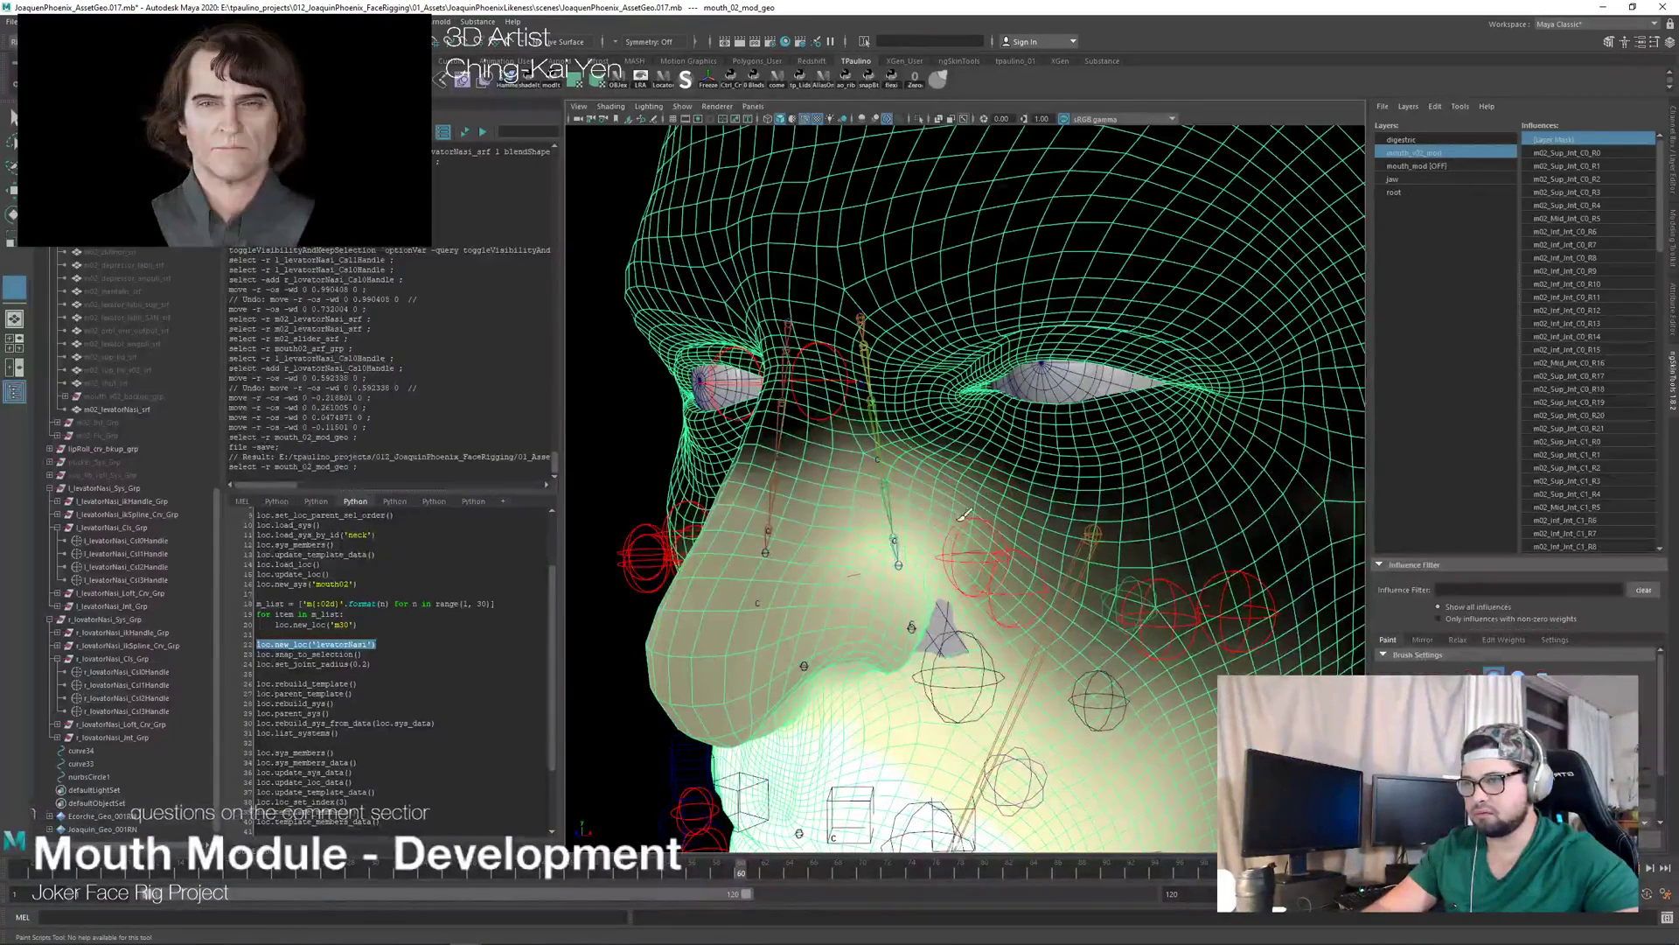
mouse_move(1046, 518)
alt+mouse_down()
mouse_move(973, 512)
mouse_move(962, 529)
alt+mouse_up()
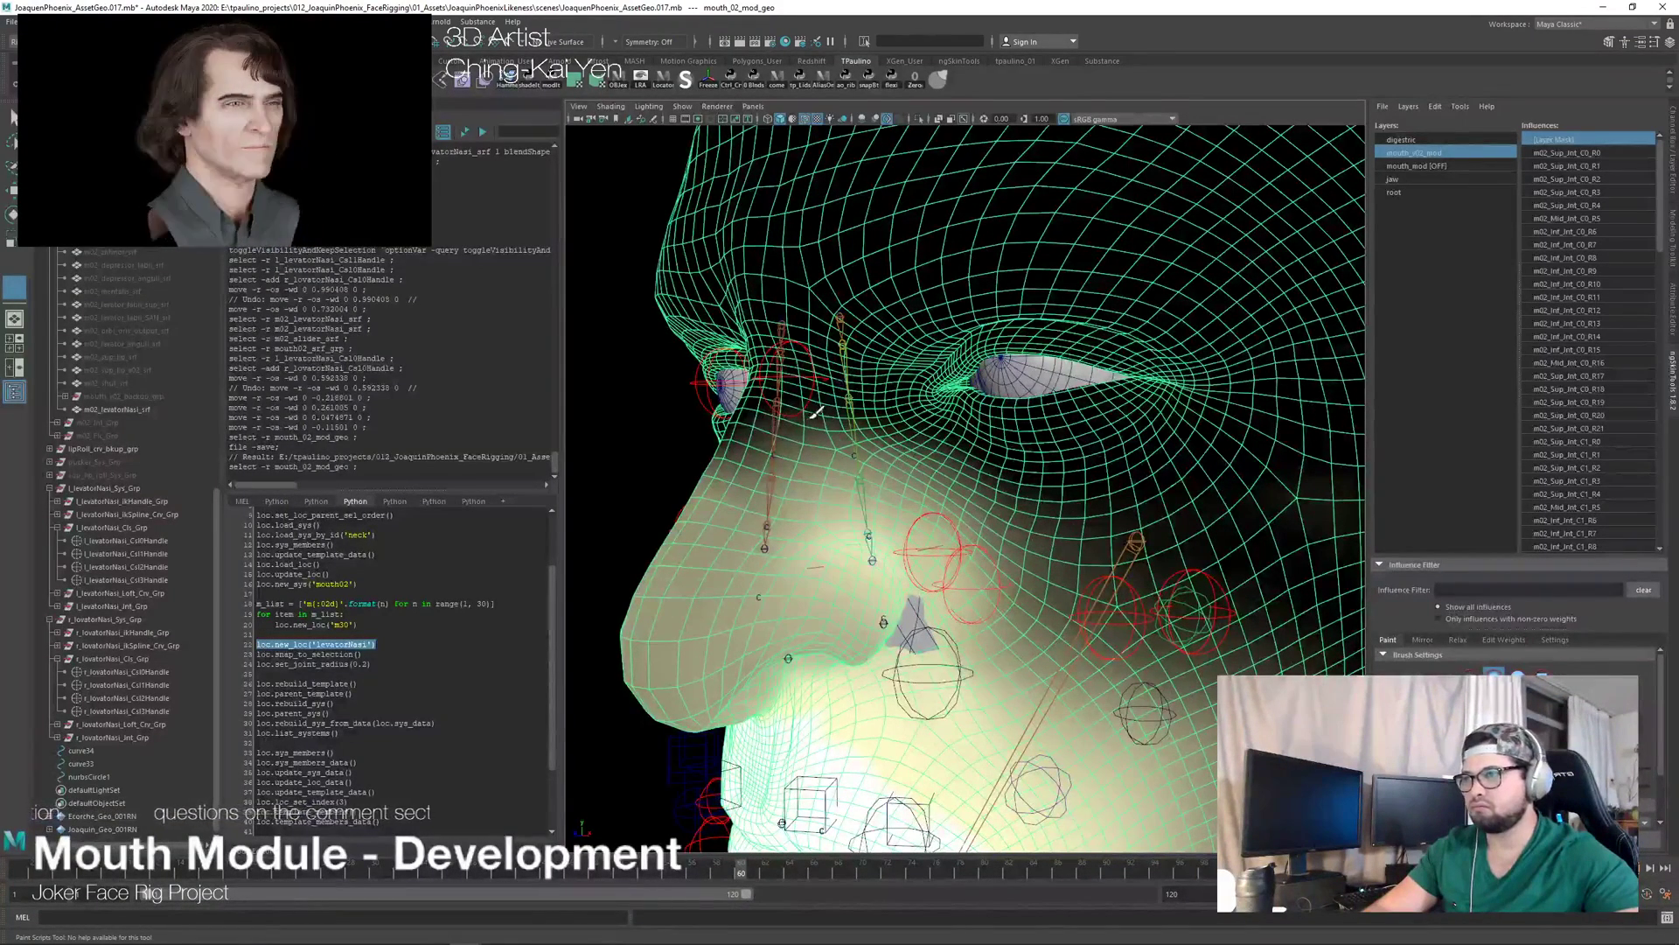
alt+drag(763, 431, 848, 437)
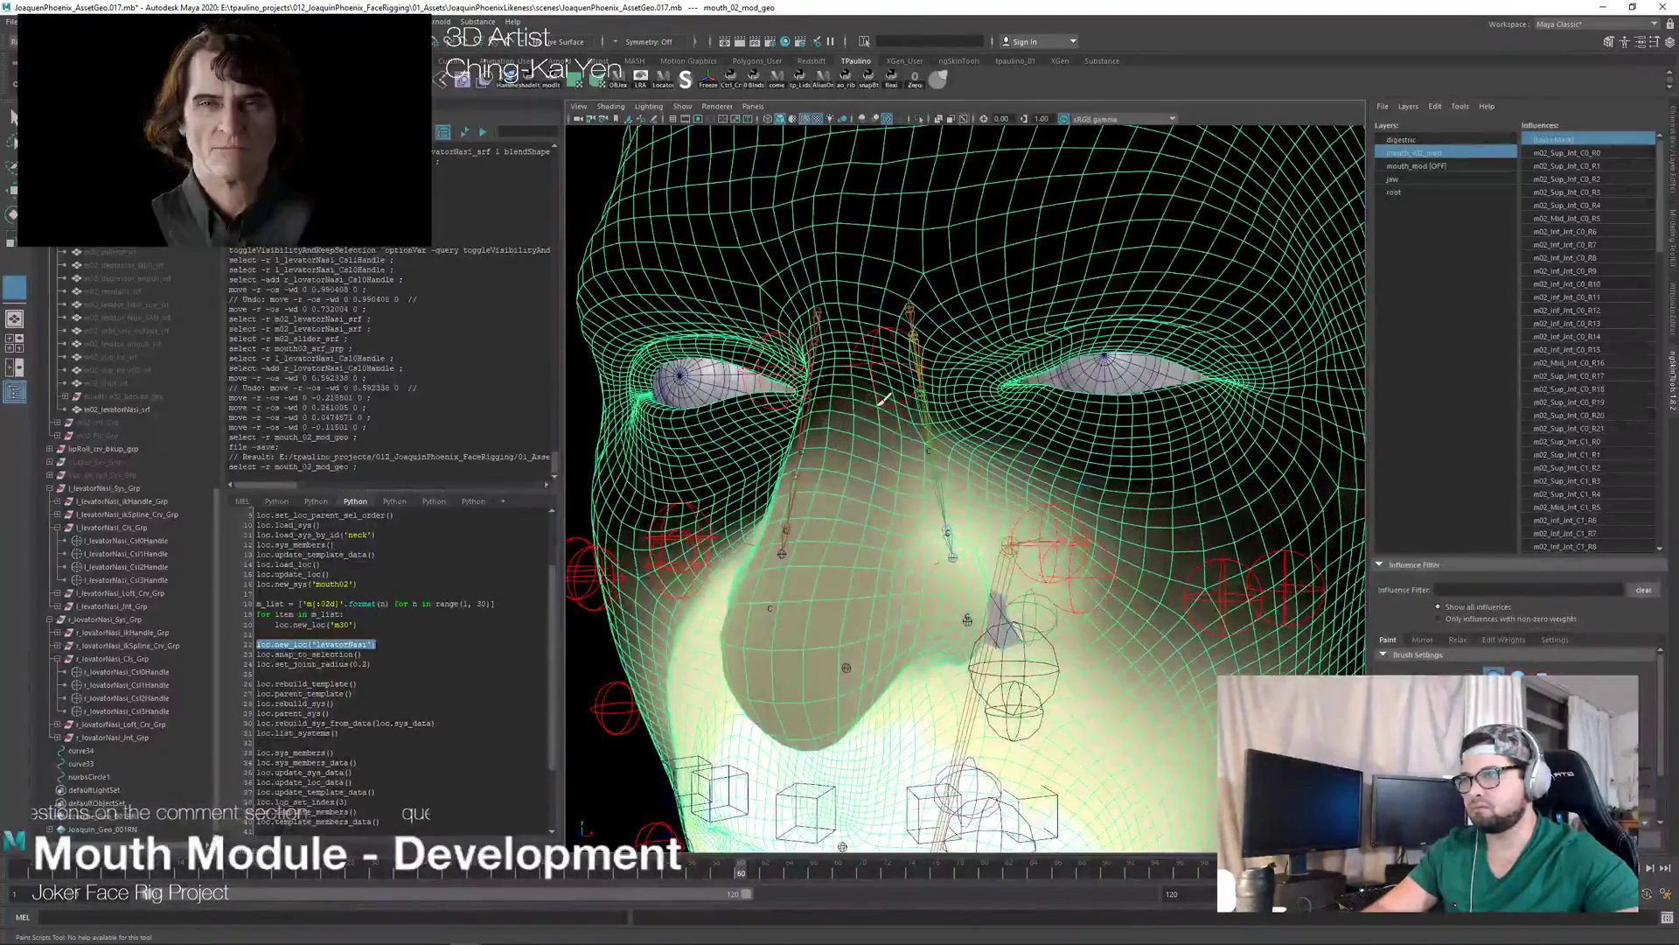
alt+drag(1059, 470, 1029, 495)
alt+drag(1064, 638, 851, 527)
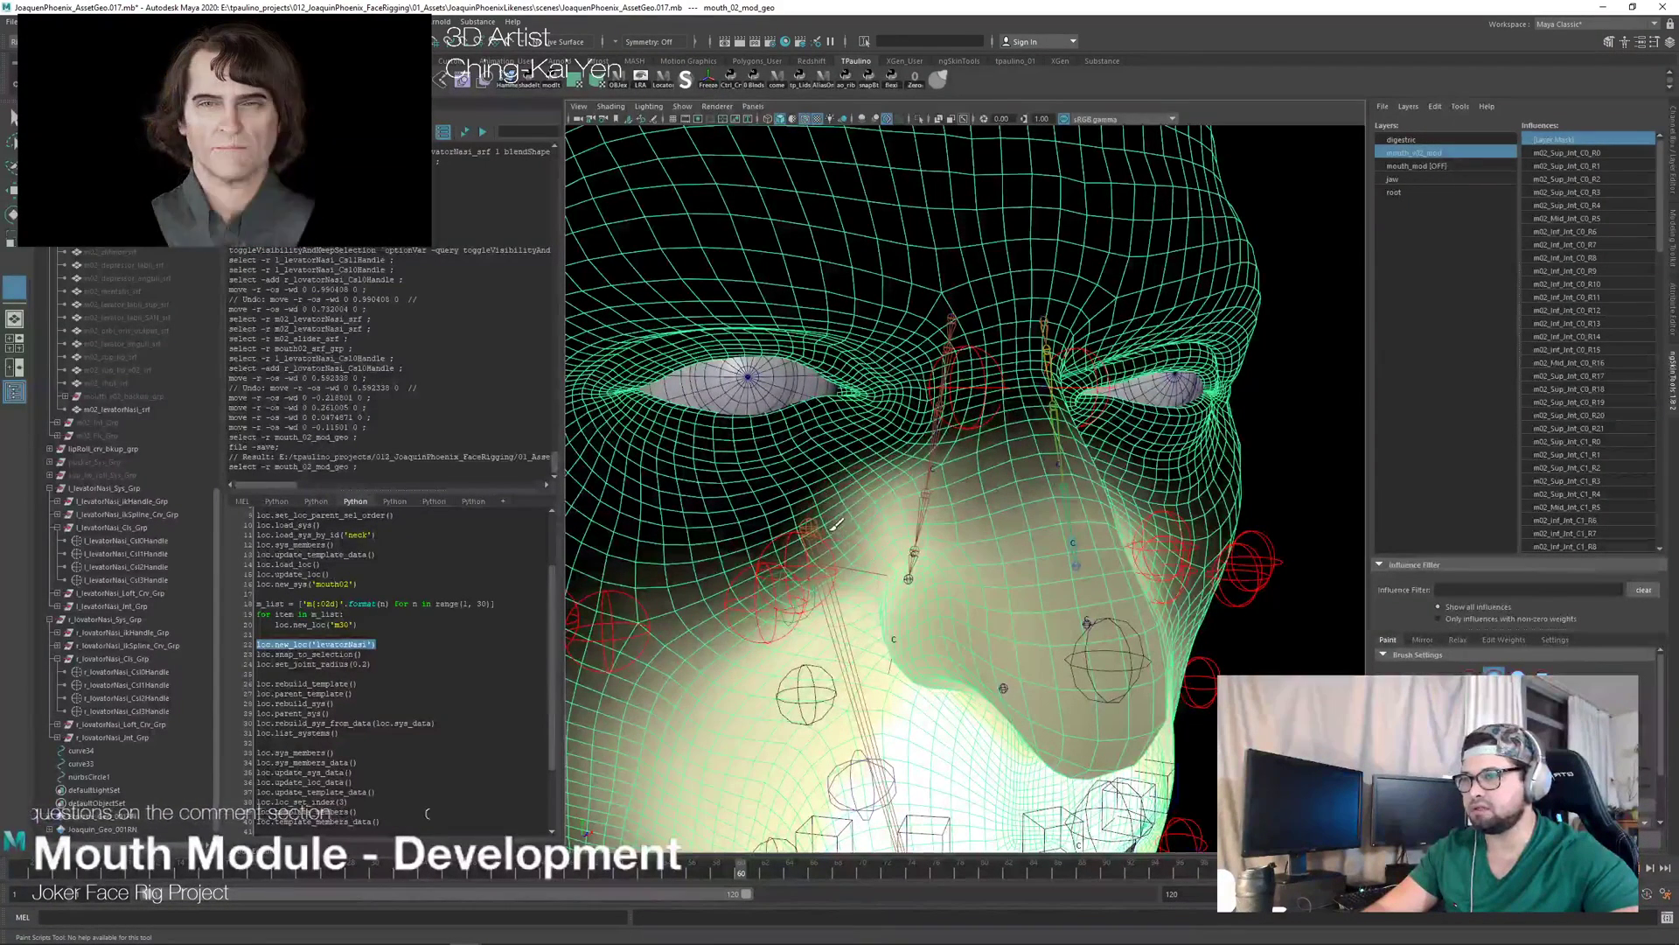
drag(819, 550, 750, 582)
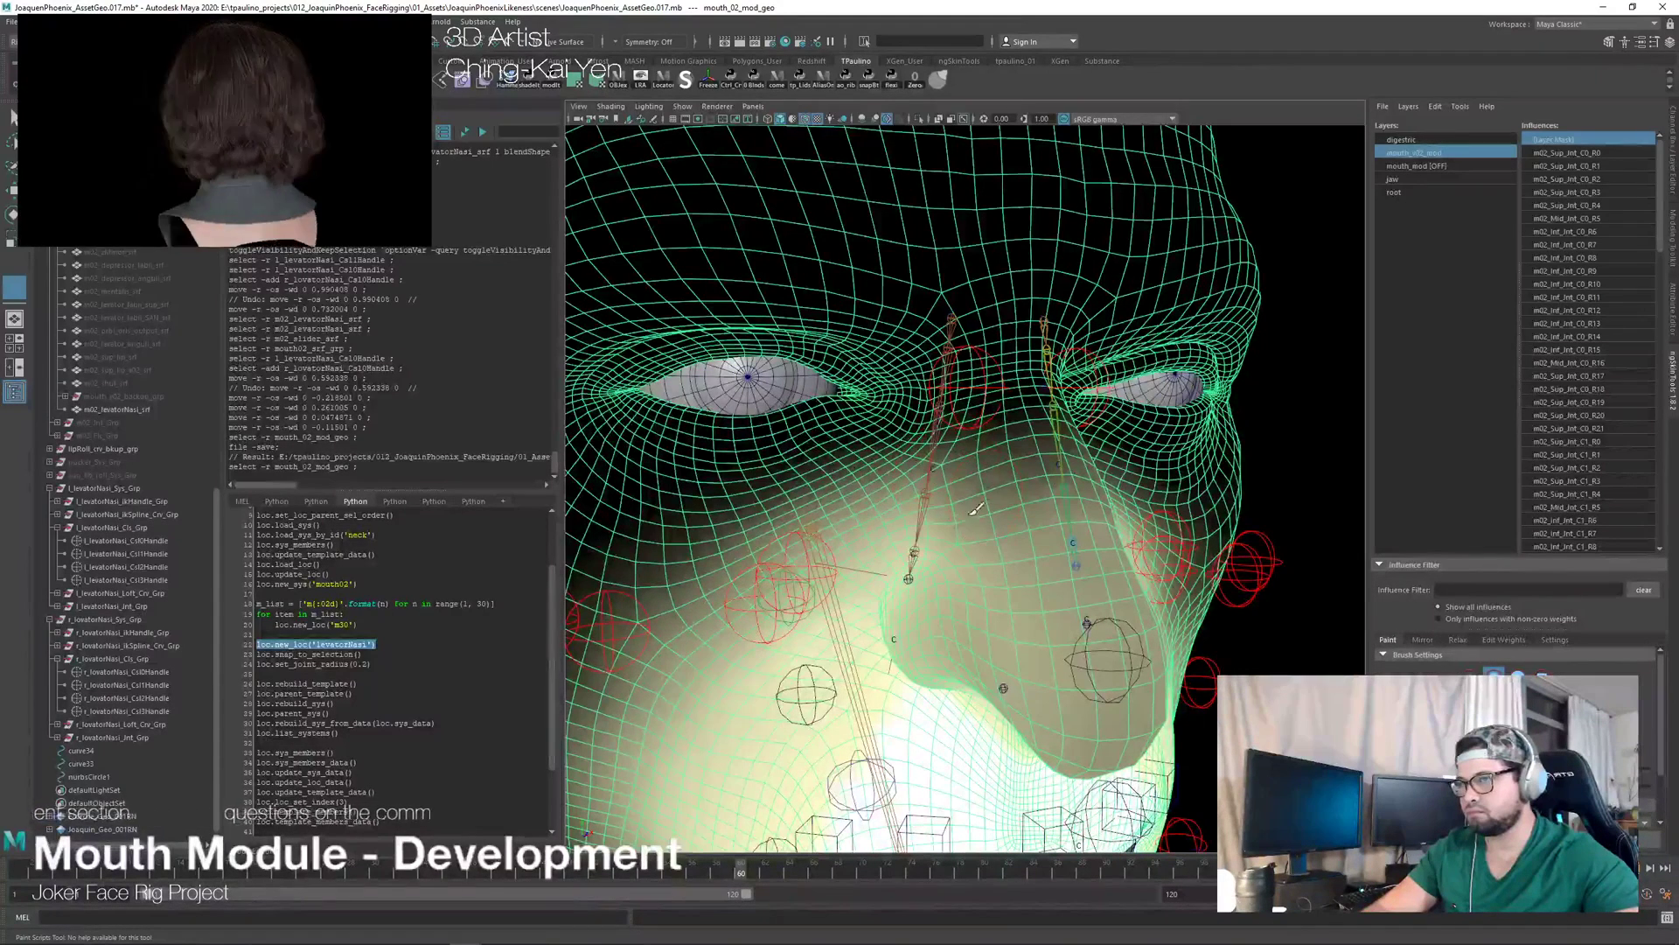
alt+drag(1067, 460, 993, 471)
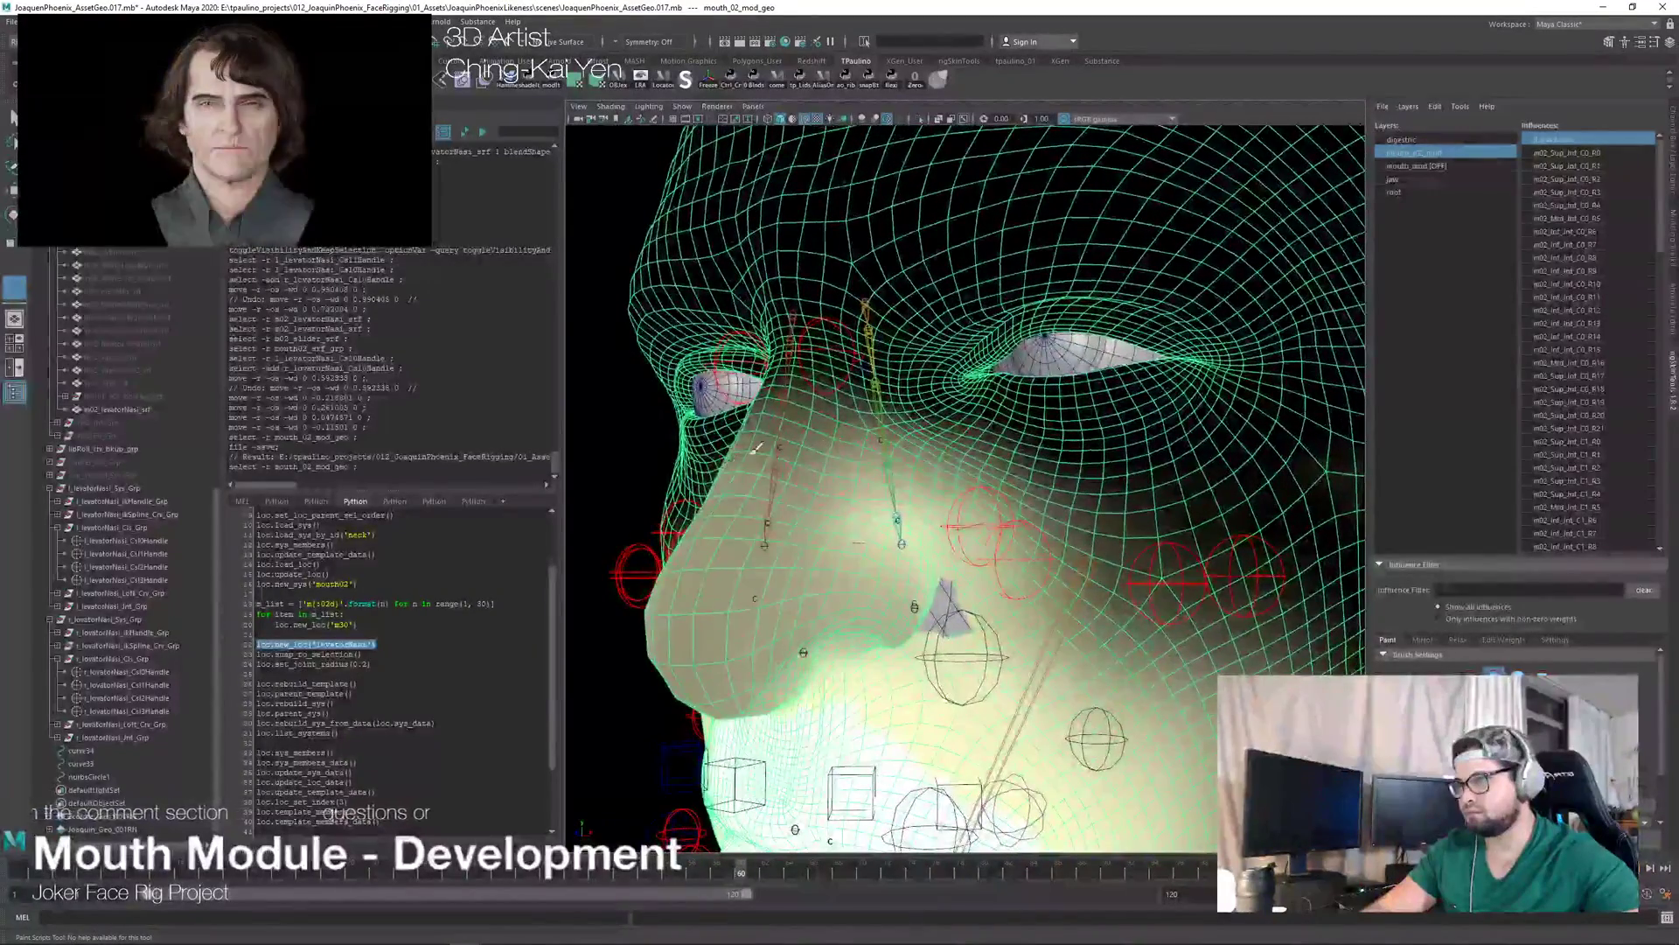
alt+drag(754, 460, 1129, 473)
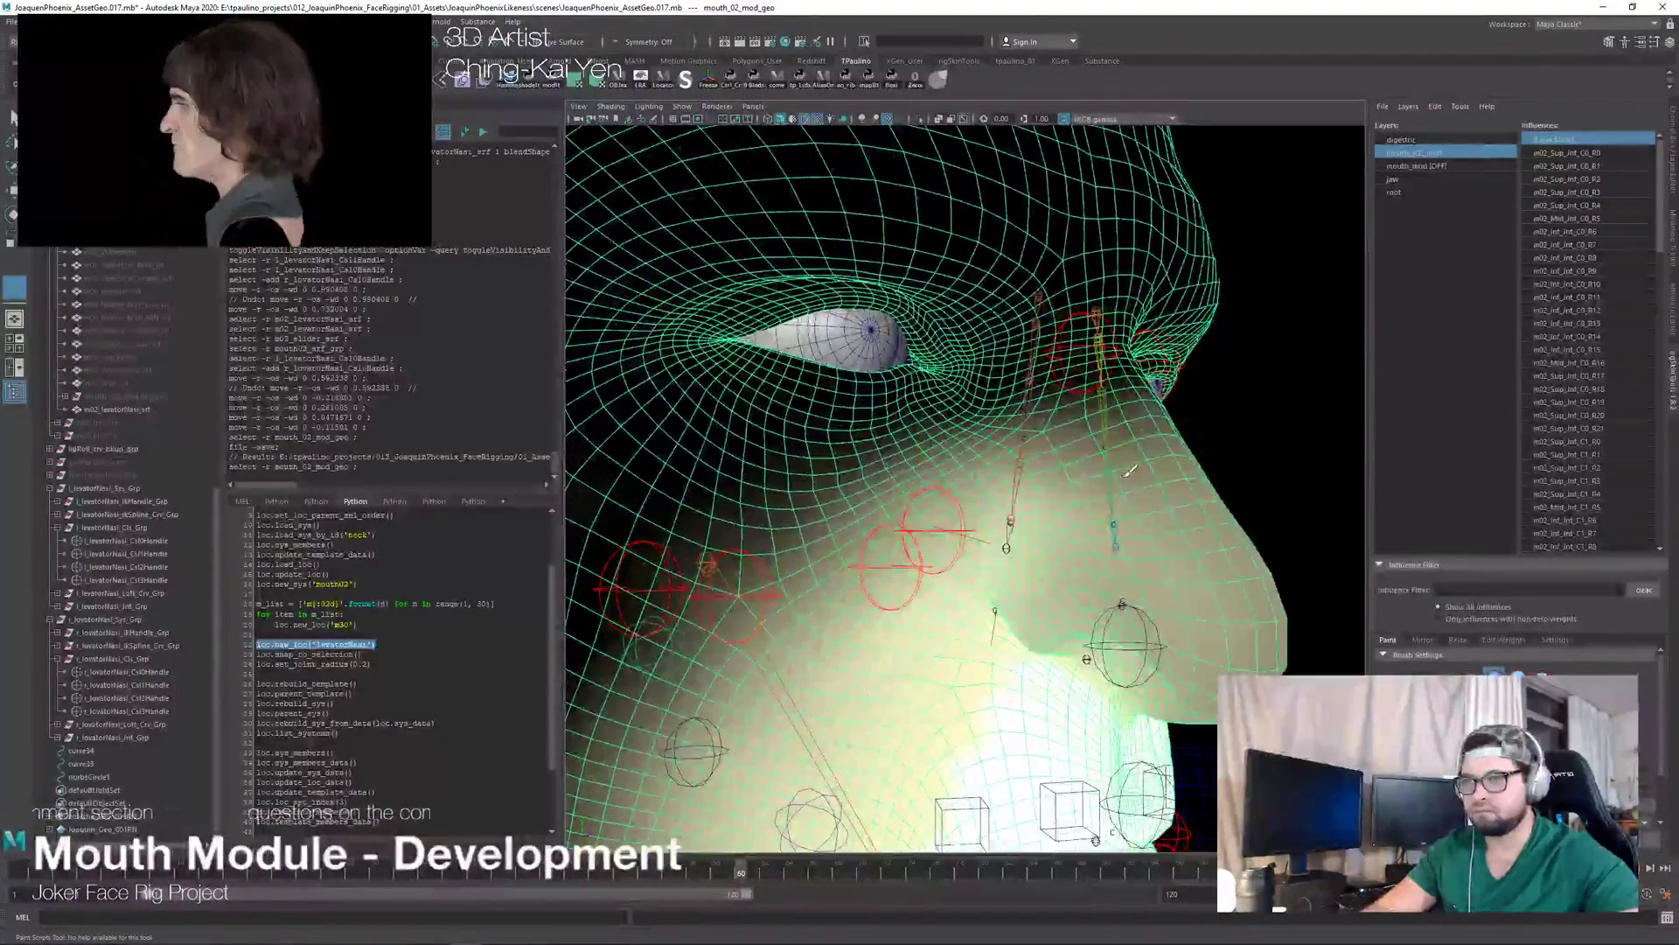
alt+drag(1086, 410, 899, 514)
Step: Isolate mouth_02_mod_geo and clear the selection to inspect the nose and cheek surface
key(ctrl+1)
click(1225, 489)
alt+drag(1023, 498, 936, 500)
alt+right_drag(936, 500, 984, 501)
alt+drag(984, 500, 894, 500)
alt+right_drag(895, 501, 875, 503)
alt+drag(874, 503, 937, 553)
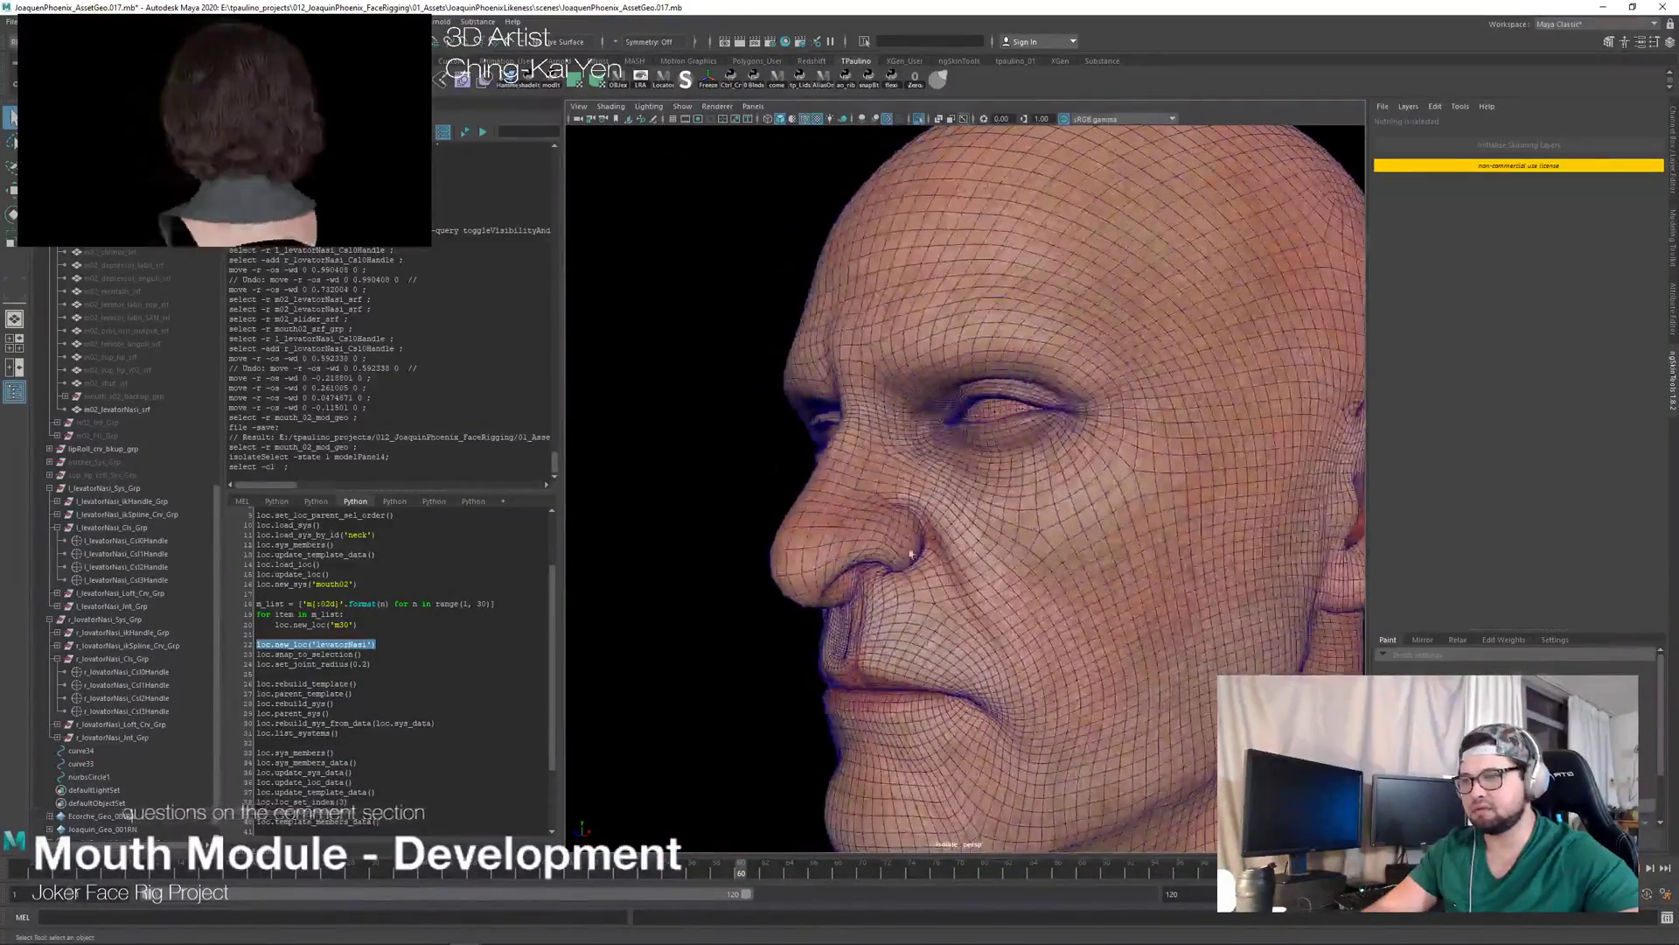
Step: Try raising the left and right levatorNasi Csl0 handles about 0.5 units, and reset them to zero
click(123, 541)
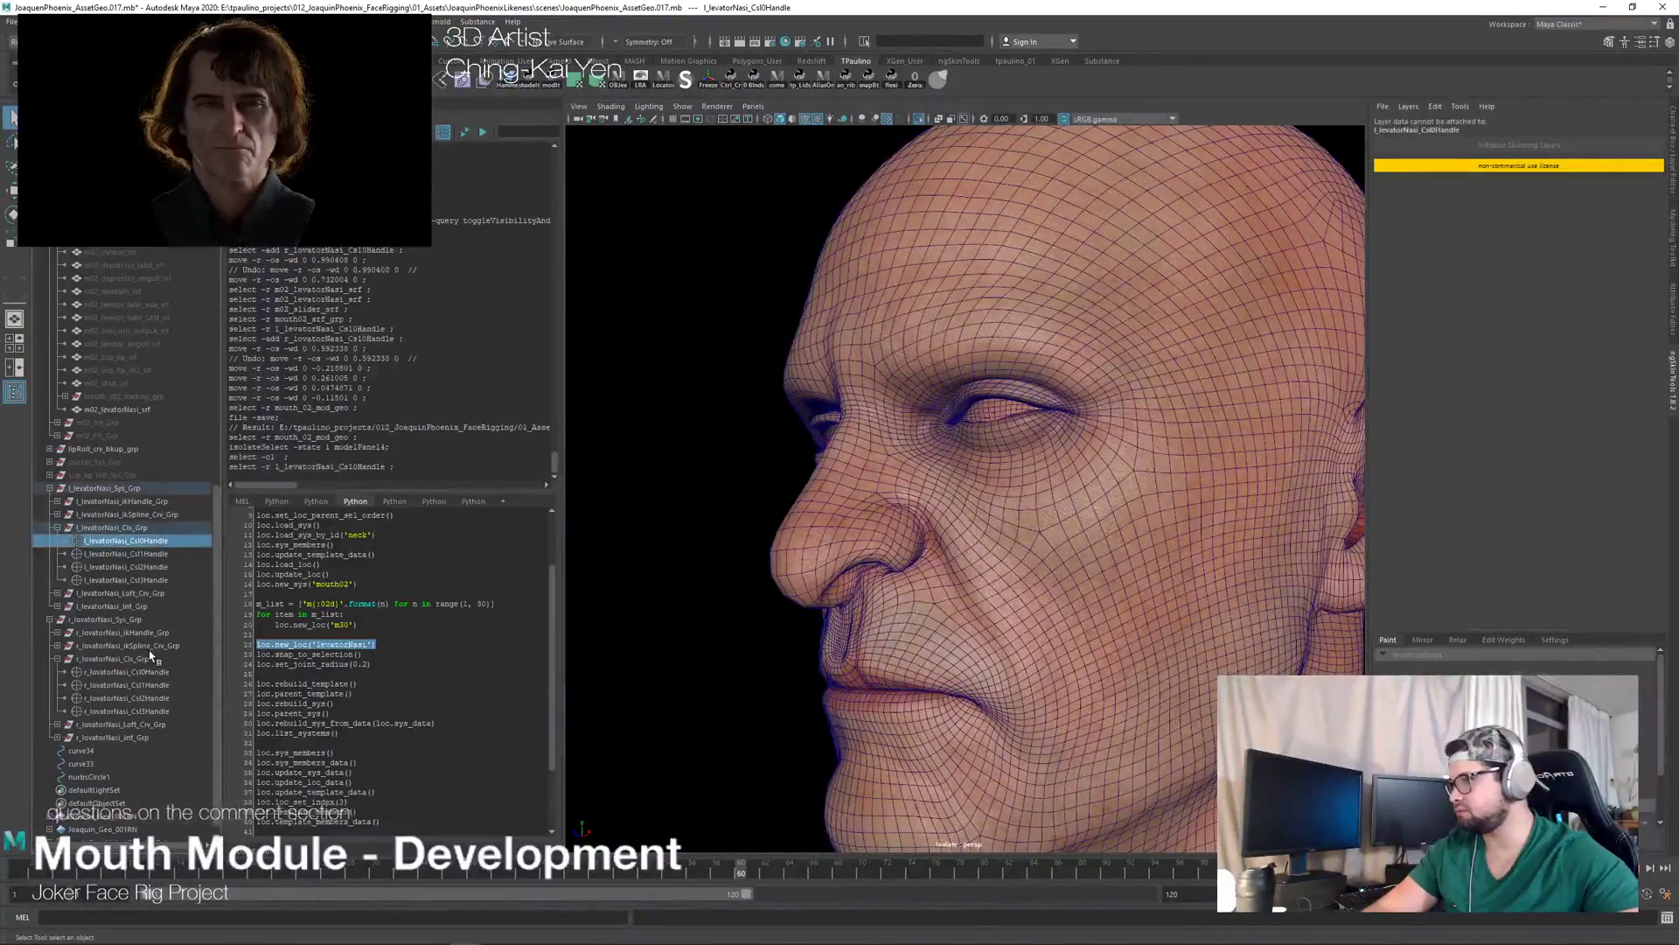
ctrl+click(155, 672)
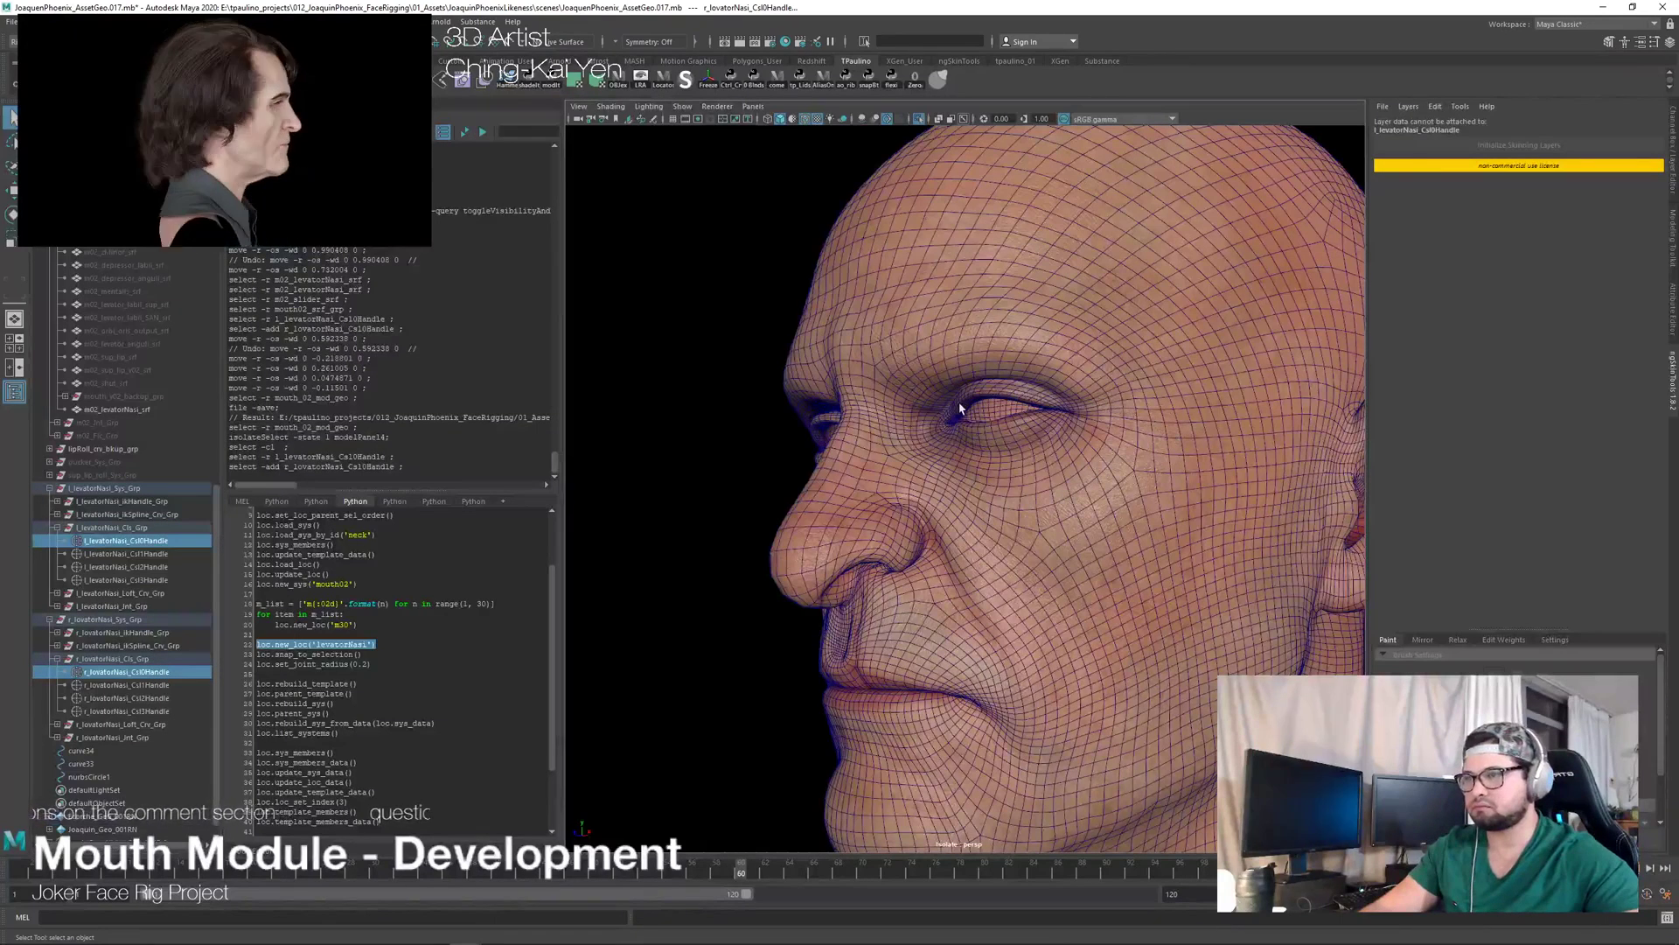
key(w)
drag(862, 353, 884, 296)
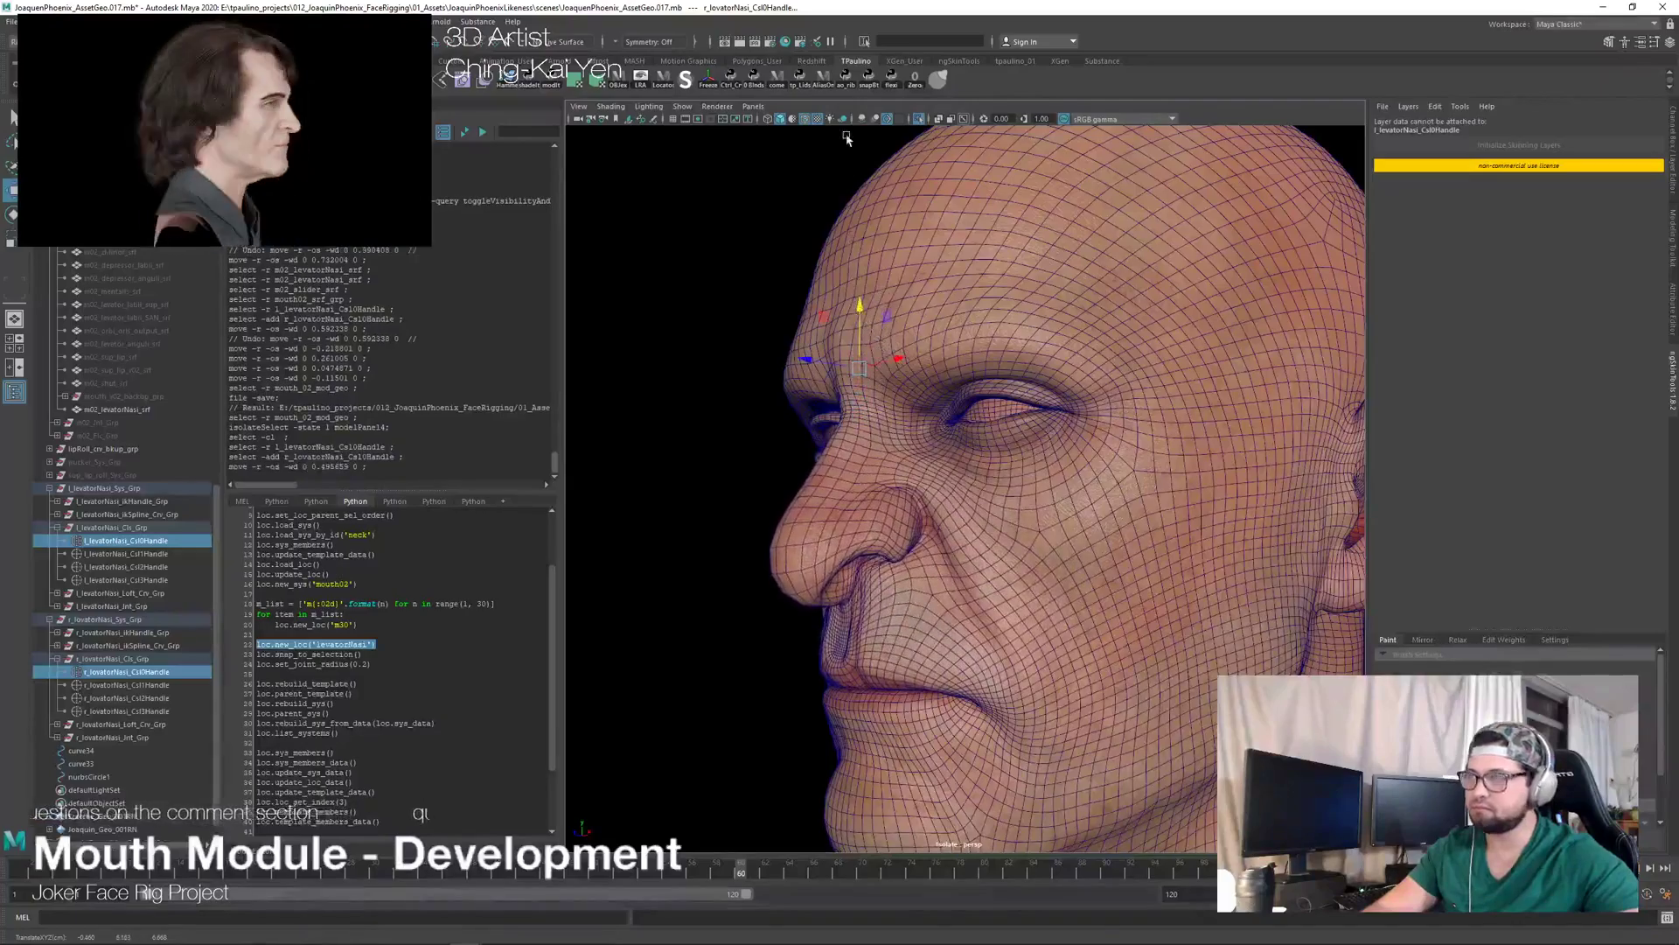
click(915, 87)
alt+drag(857, 411, 951, 411)
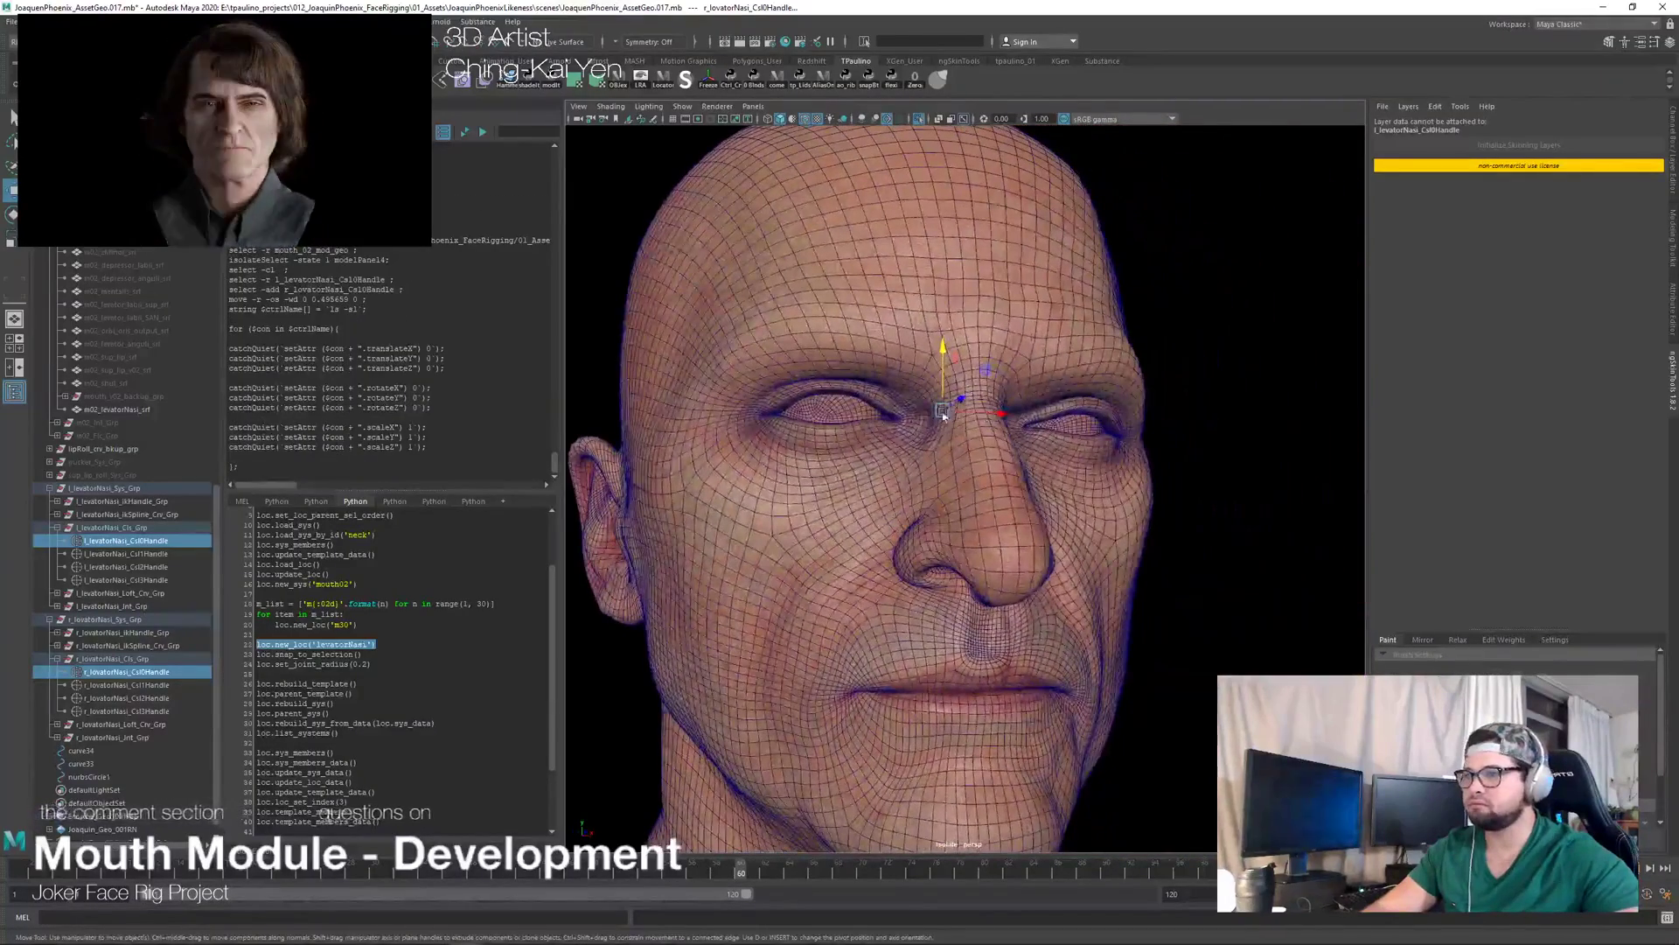
Step: Go to frame 40 and examine the open-mouth pose around the nose from the front and side
mouse_move(83, 872)
mouse_down()
mouse_move(886, 870)
mouse_move(475, 868)
mouse_move(488, 862)
mouse_up()
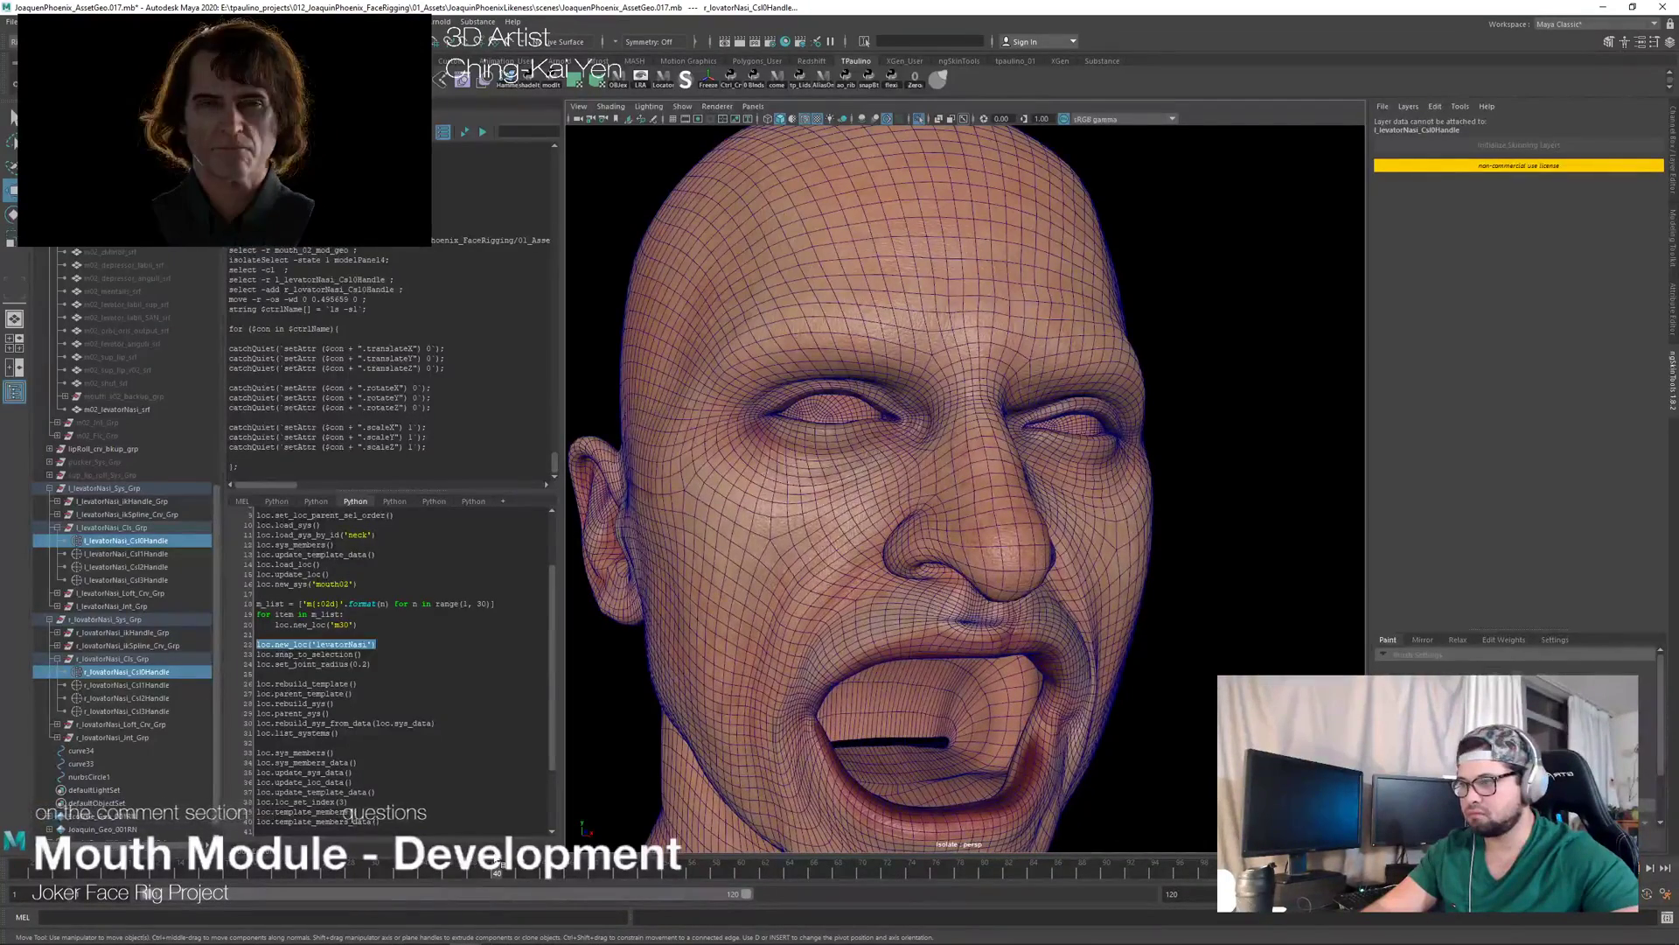
alt+drag(997, 604, 825, 627)
alt+right_drag(825, 627, 721, 588)
alt+drag(909, 544, 830, 587)
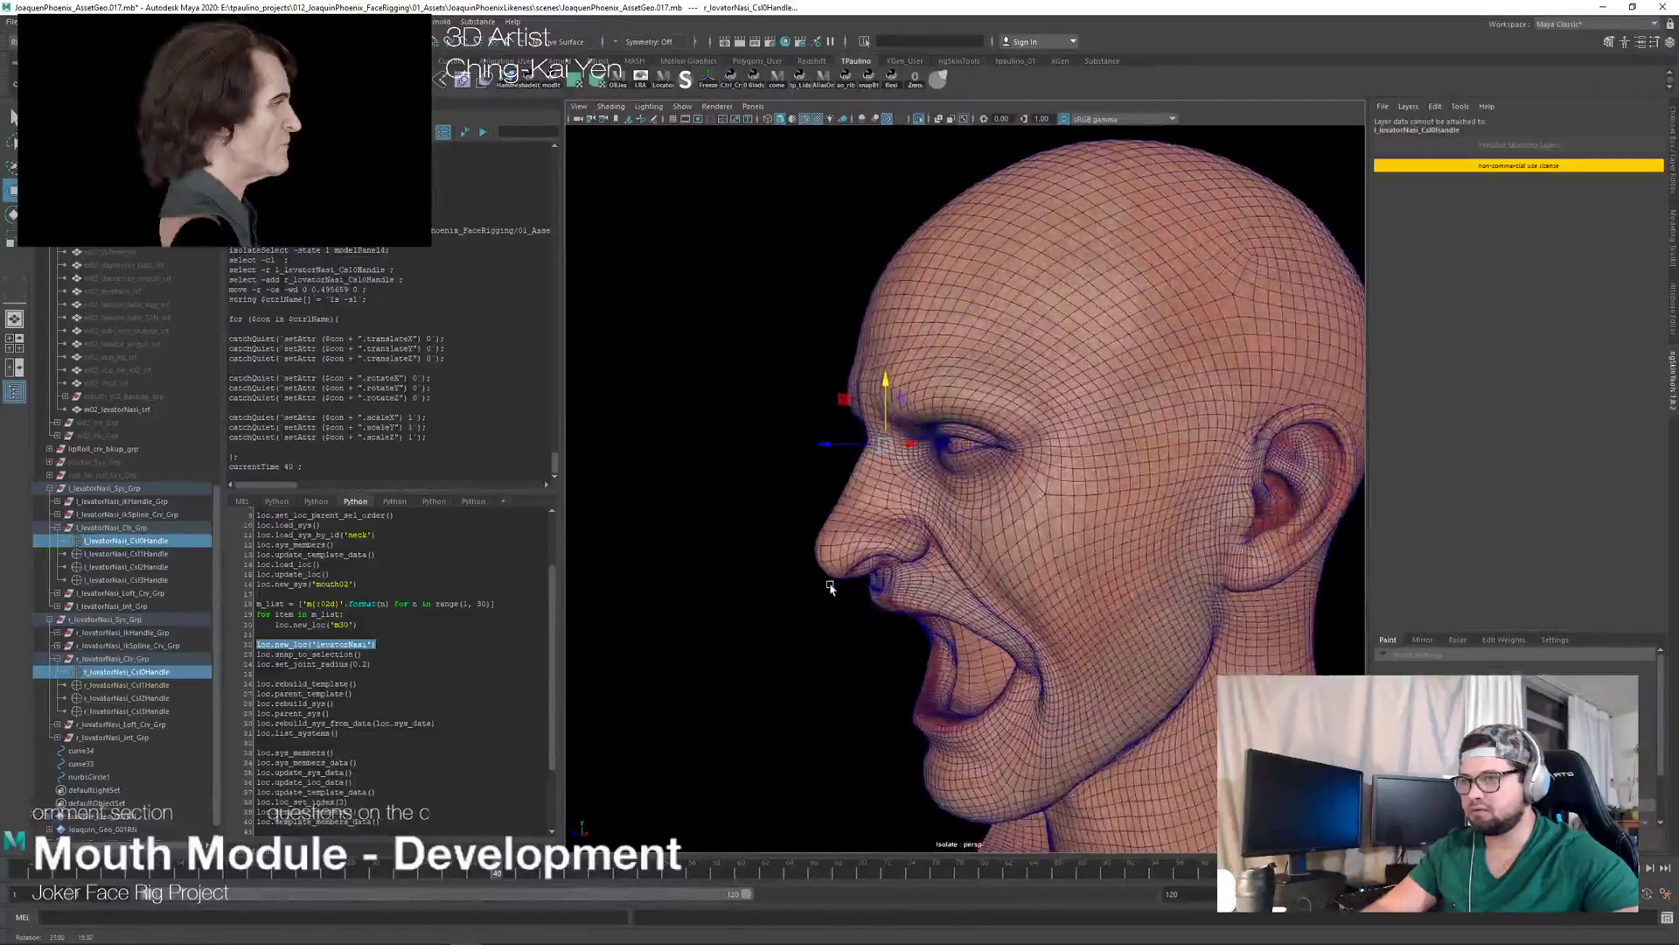
Step: Turn off isolation to show the full rig and hide mouth02_srf_grp
key(ctrl+1)
alt+drag(927, 553, 790, 543)
scroll(147, 494, up, 8)
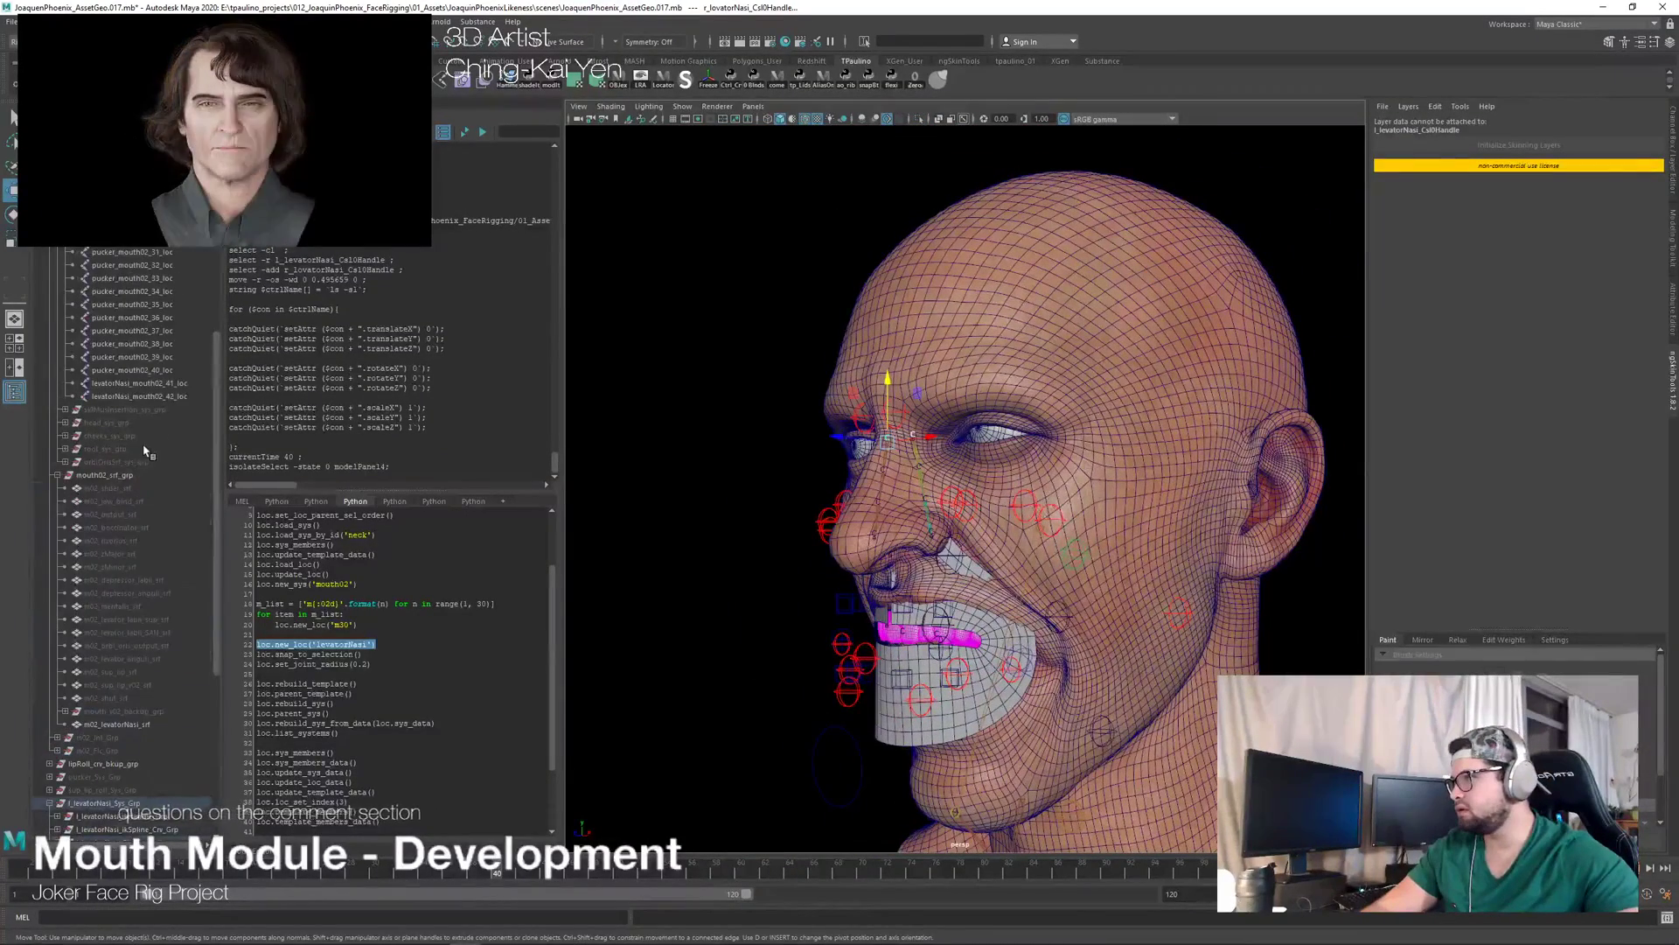
scroll(146, 455, up, 3)
click(131, 580)
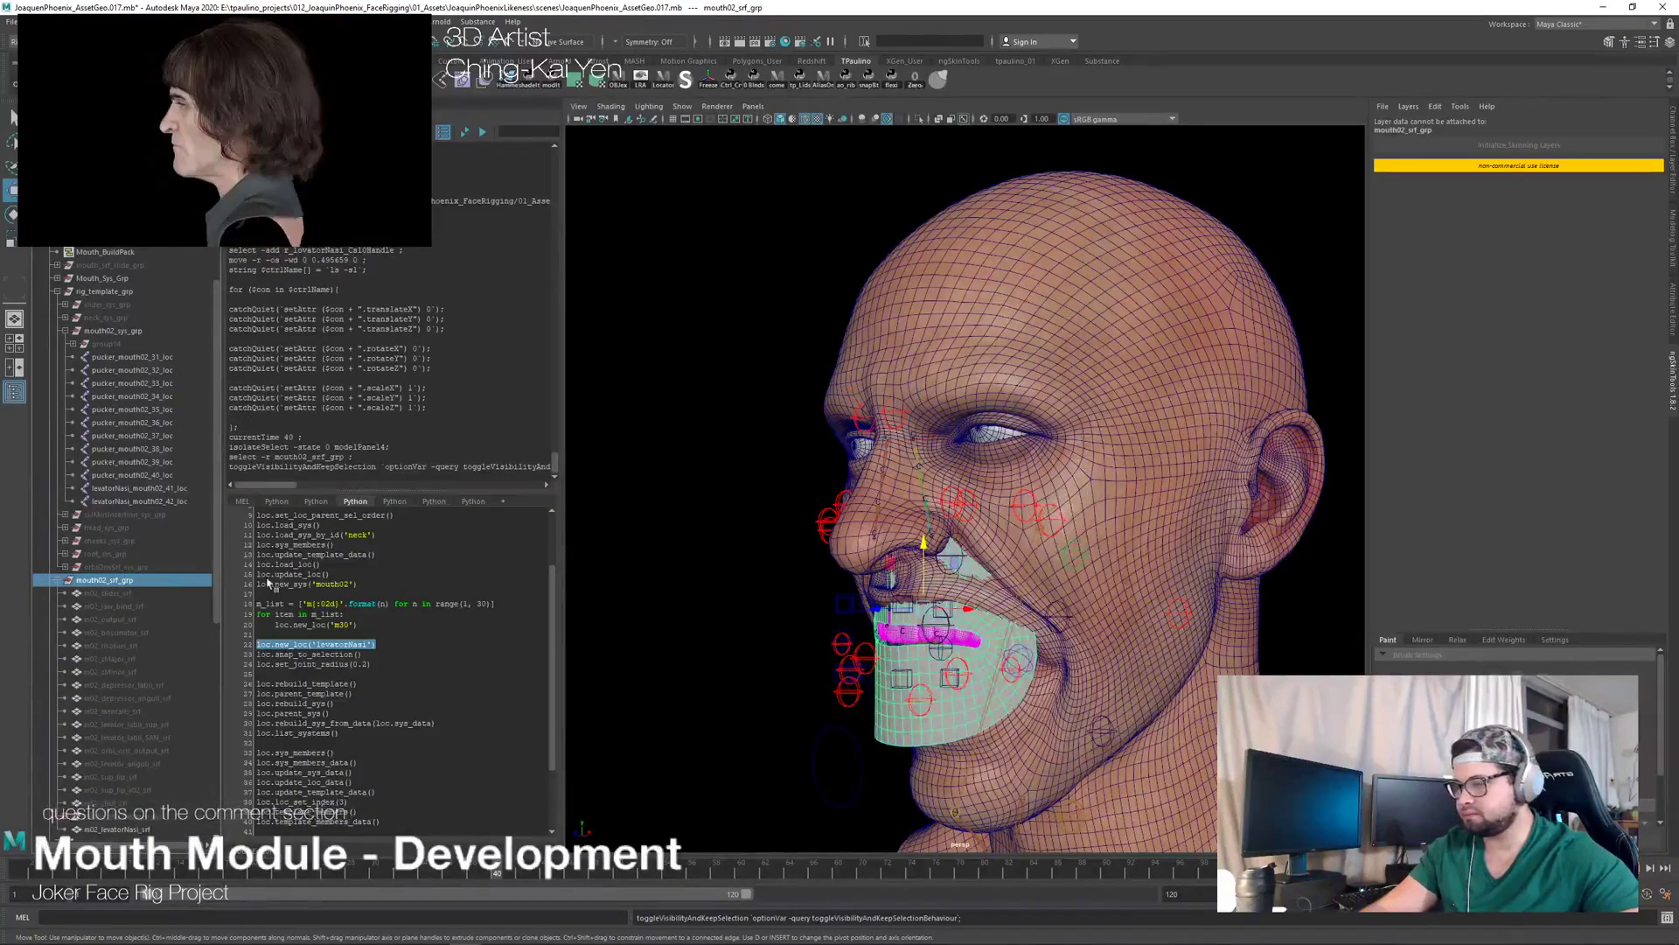
mouse_move(1019, 573)
alt+mouse_down()
mouse_move(1129, 578)
mouse_move(1046, 586)
alt+mouse_up()
mouse_move(1045, 586)
alt+right_down()
mouse_move(1113, 604)
mouse_move(1033, 597)
alt+right_up()
mouse_move(1032, 596)
alt+mouse_down()
mouse_move(1002, 595)
mouse_move(1054, 594)
alt+mouse_up()
Step: Raise the left and right levatorNasi Csl0 handles about 0.44 units on the open-mouth pose, checking the nose in profile
scroll(153, 726, down, 10)
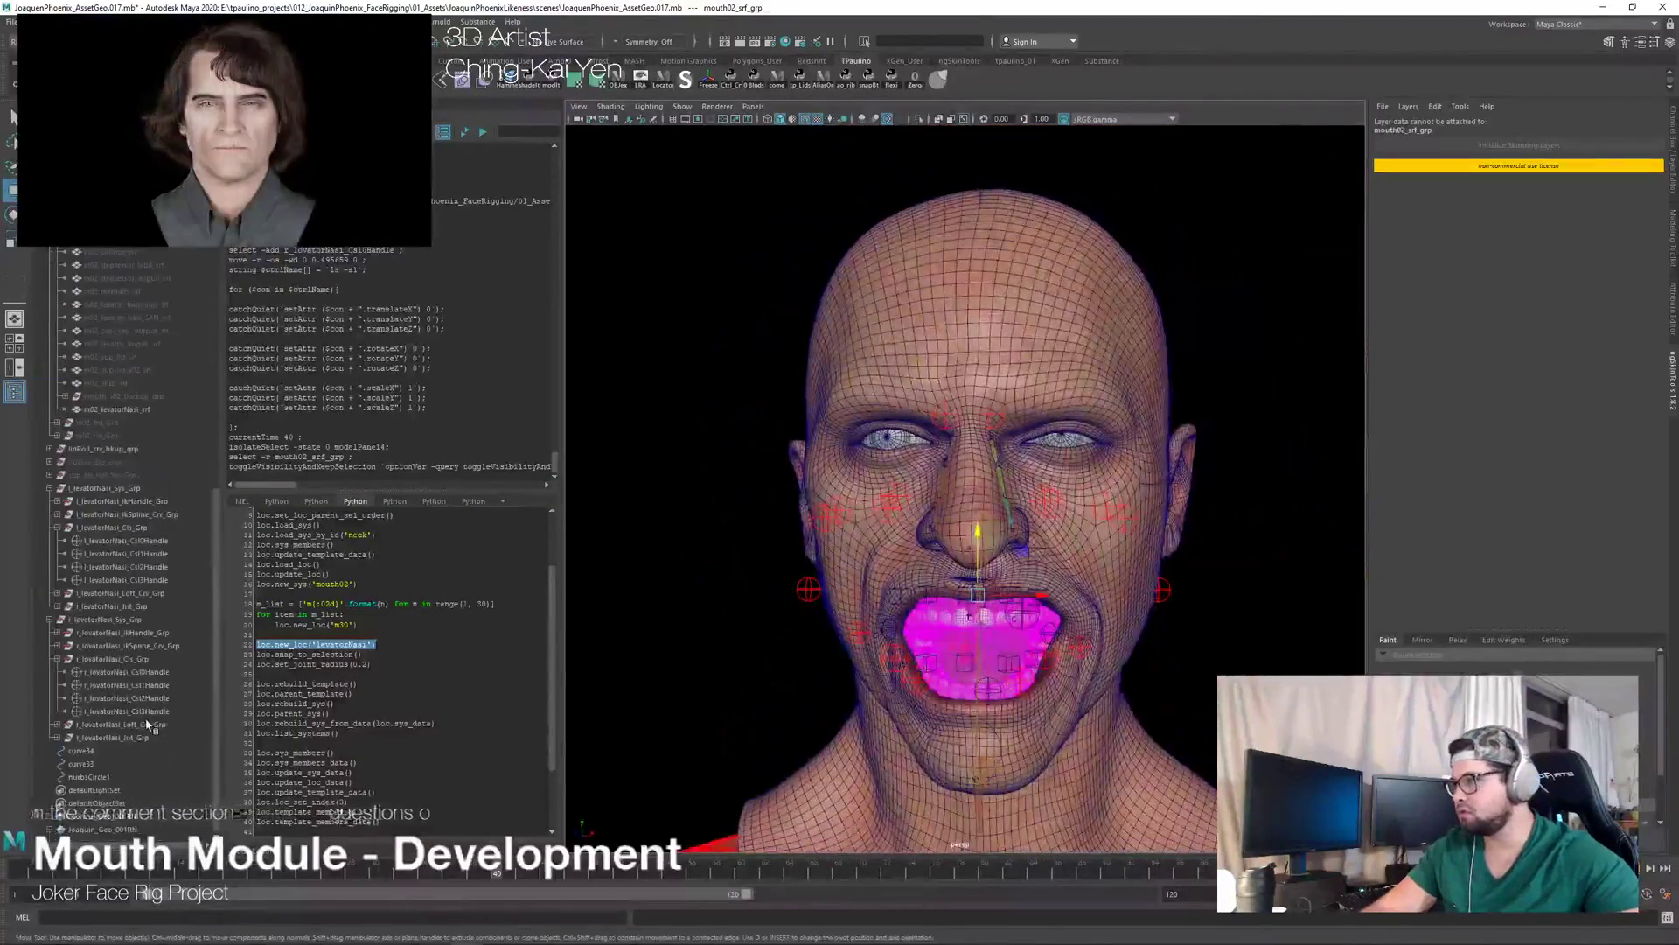
click(162, 542)
ctrl+click(155, 672)
alt+drag(720, 600, 874, 595)
alt+right_drag(875, 594, 1076, 584)
alt+drag(1076, 584, 1002, 579)
drag(901, 348, 923, 486)
alt+right_drag(923, 487, 787, 435)
alt+drag(787, 435, 1032, 473)
alt+right_drag(1033, 473, 1093, 525)
alt+drag(1094, 525, 920, 552)
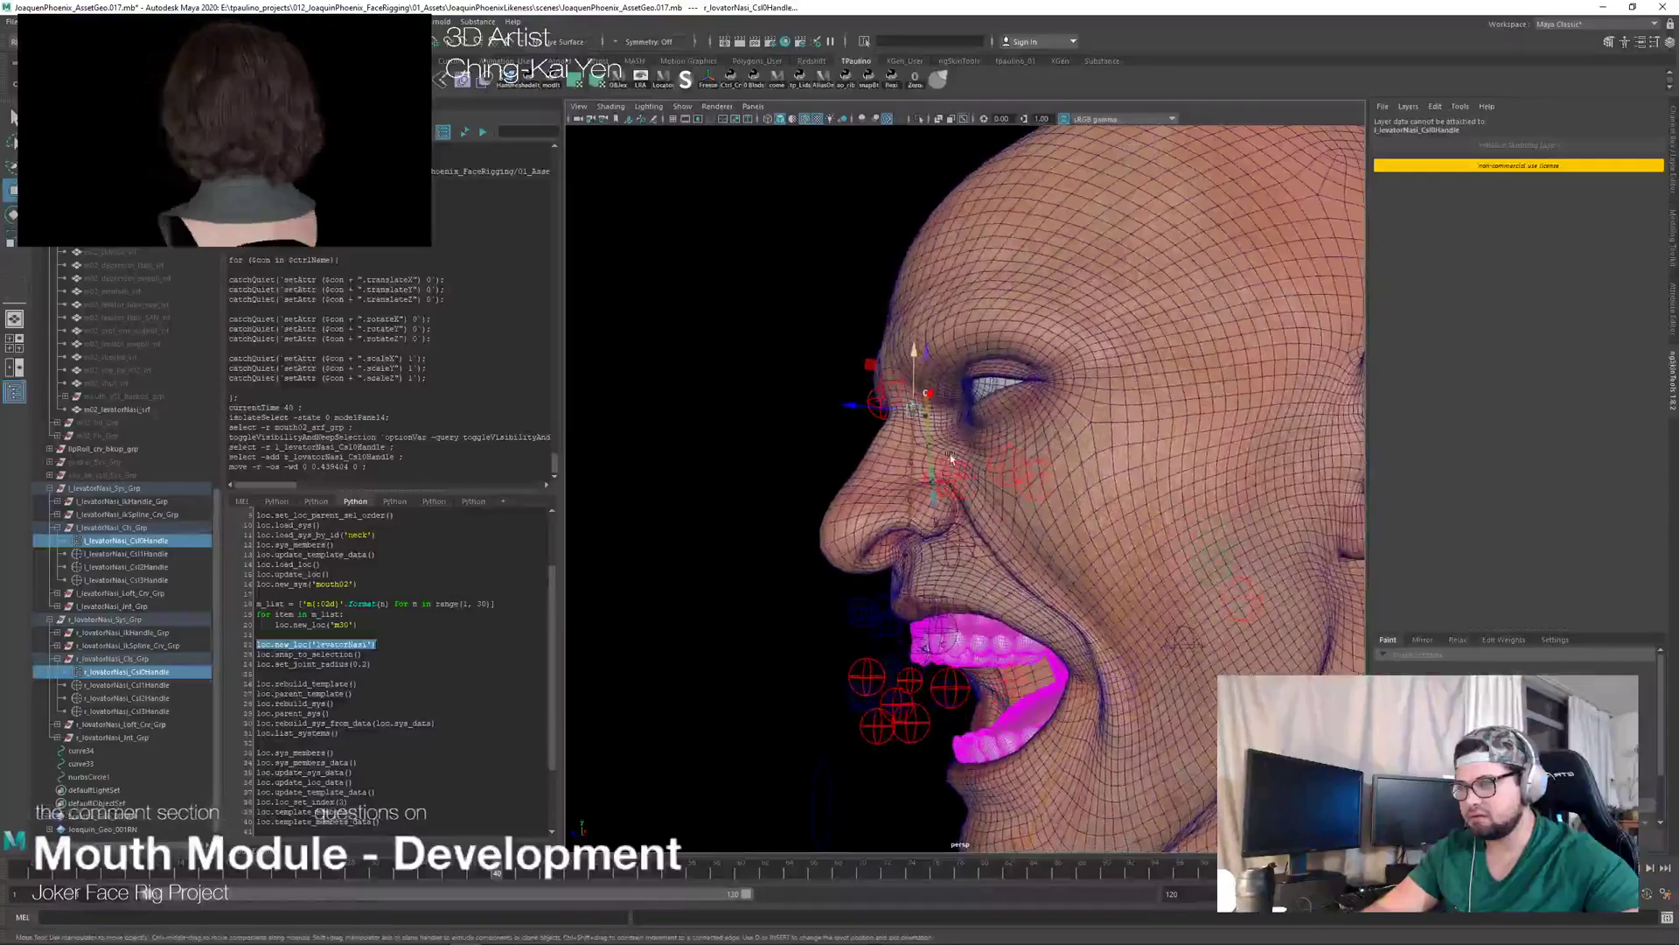
Step: Lower both levatorNasi Csl0 handles slightly and key them at frame 40
mouse_move(915, 353)
mouse_down()
mouse_move(937, 461)
mouse_move(963, 459)
mouse_move(891, 454)
mouse_move(917, 355)
mouse_up()
alt+drag(918, 415, 861, 430)
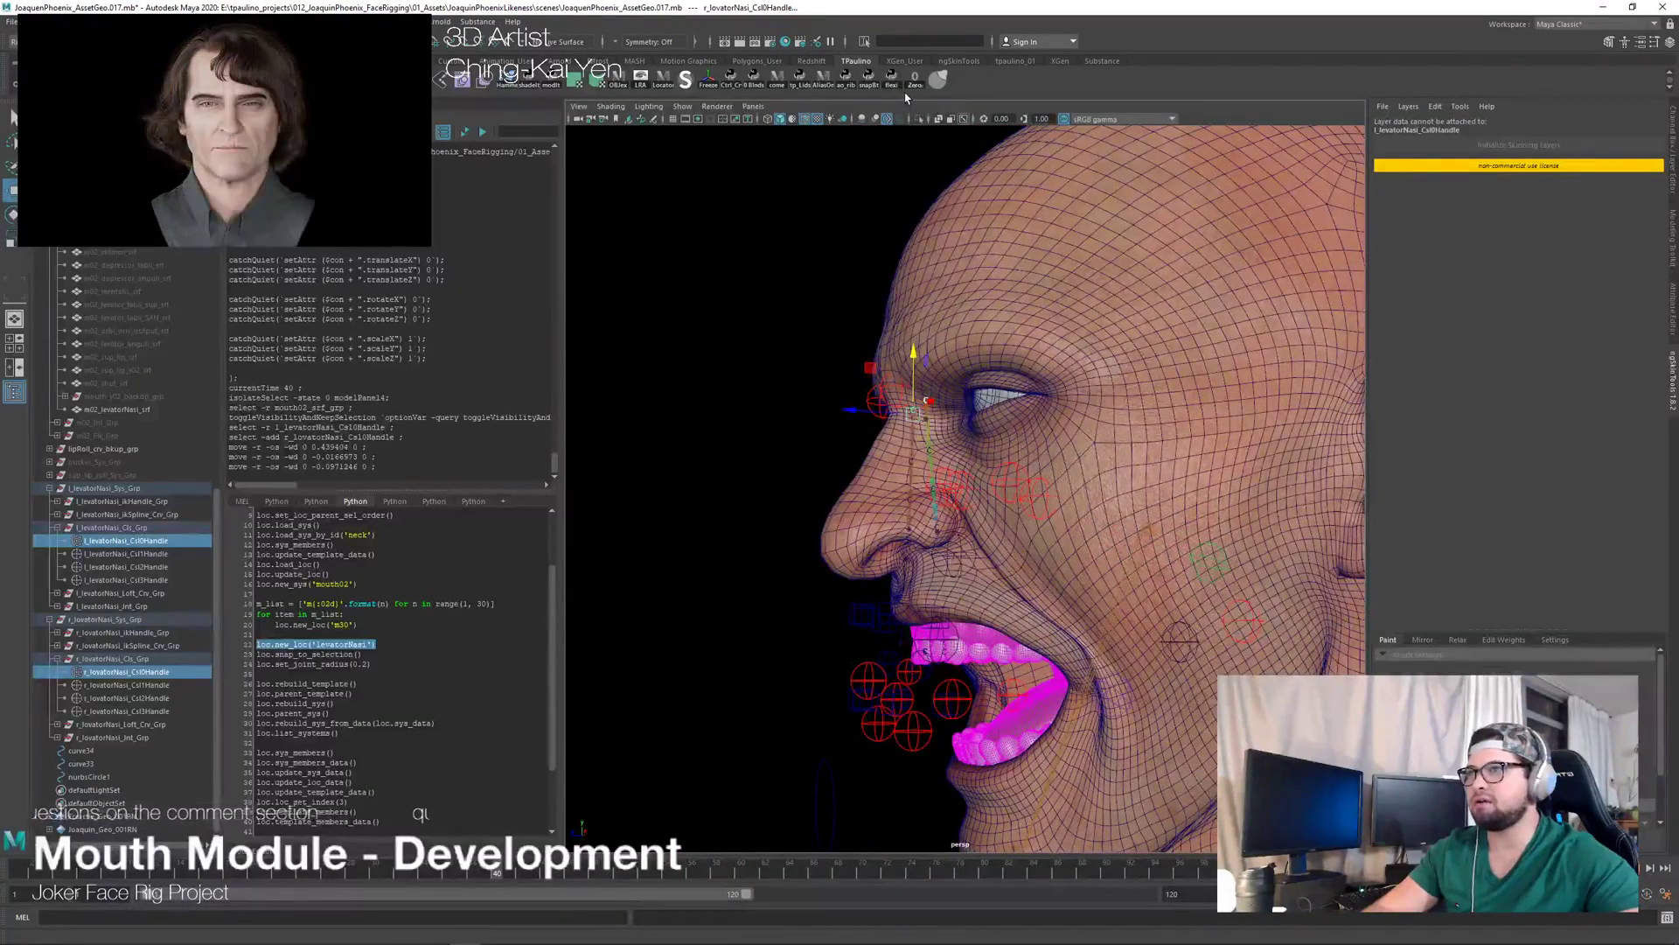
key(s)
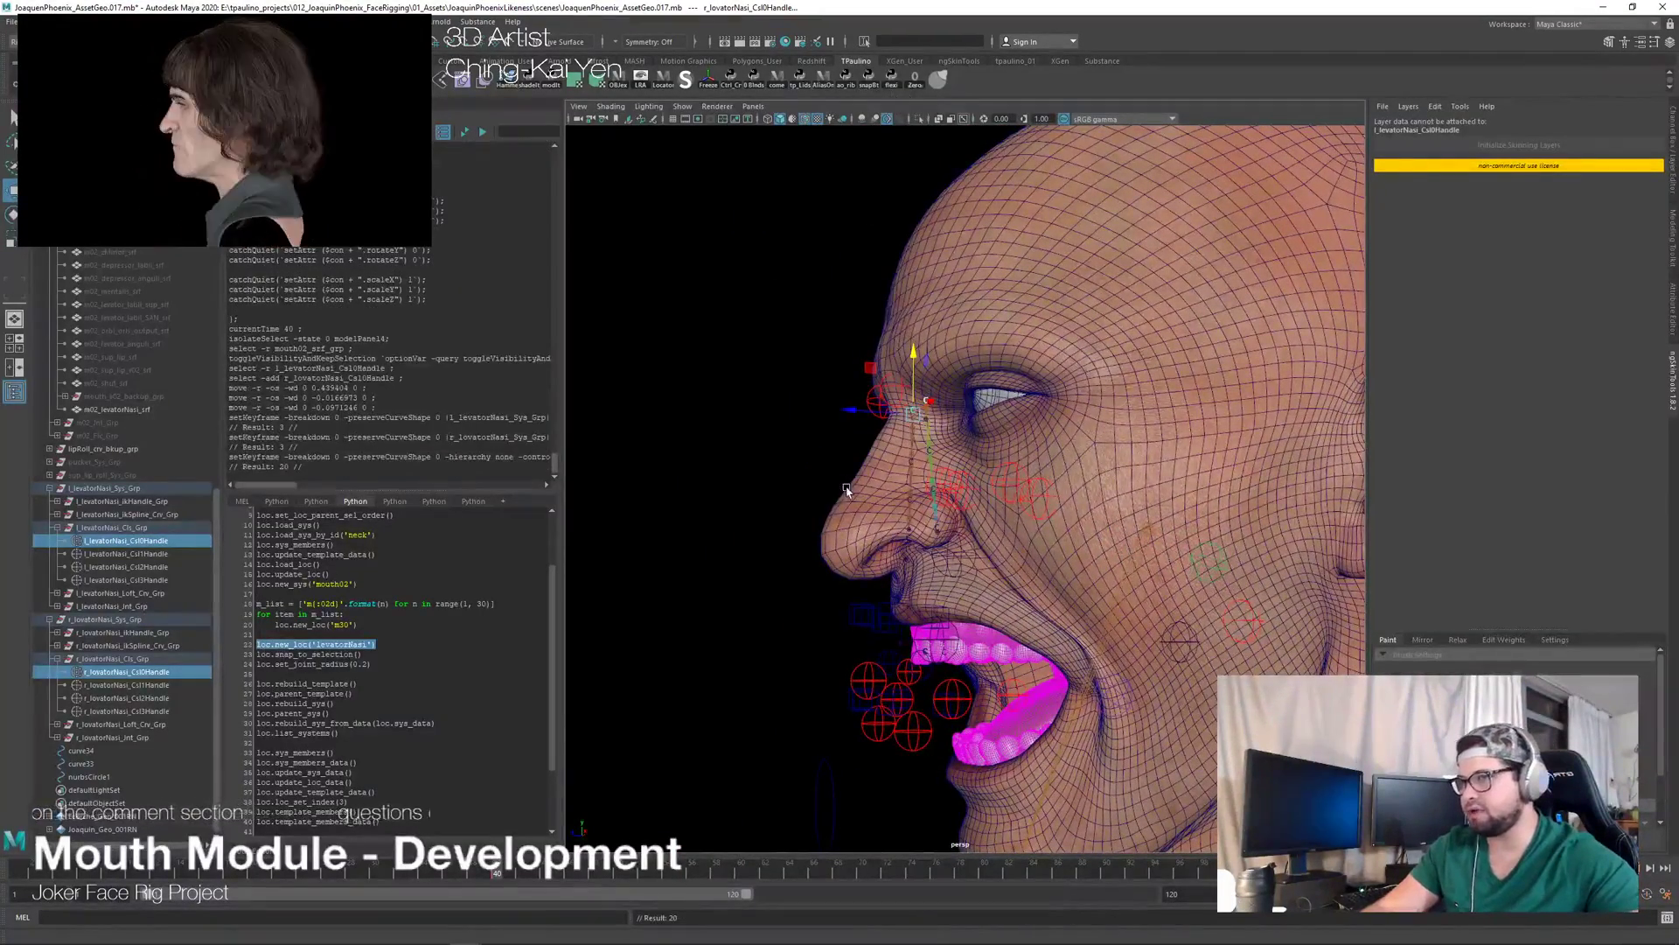
Step: Go to frame 20 and turn off the wireframe overlay to review the smile pose on the textured face
alt+drag(875, 499, 880, 501)
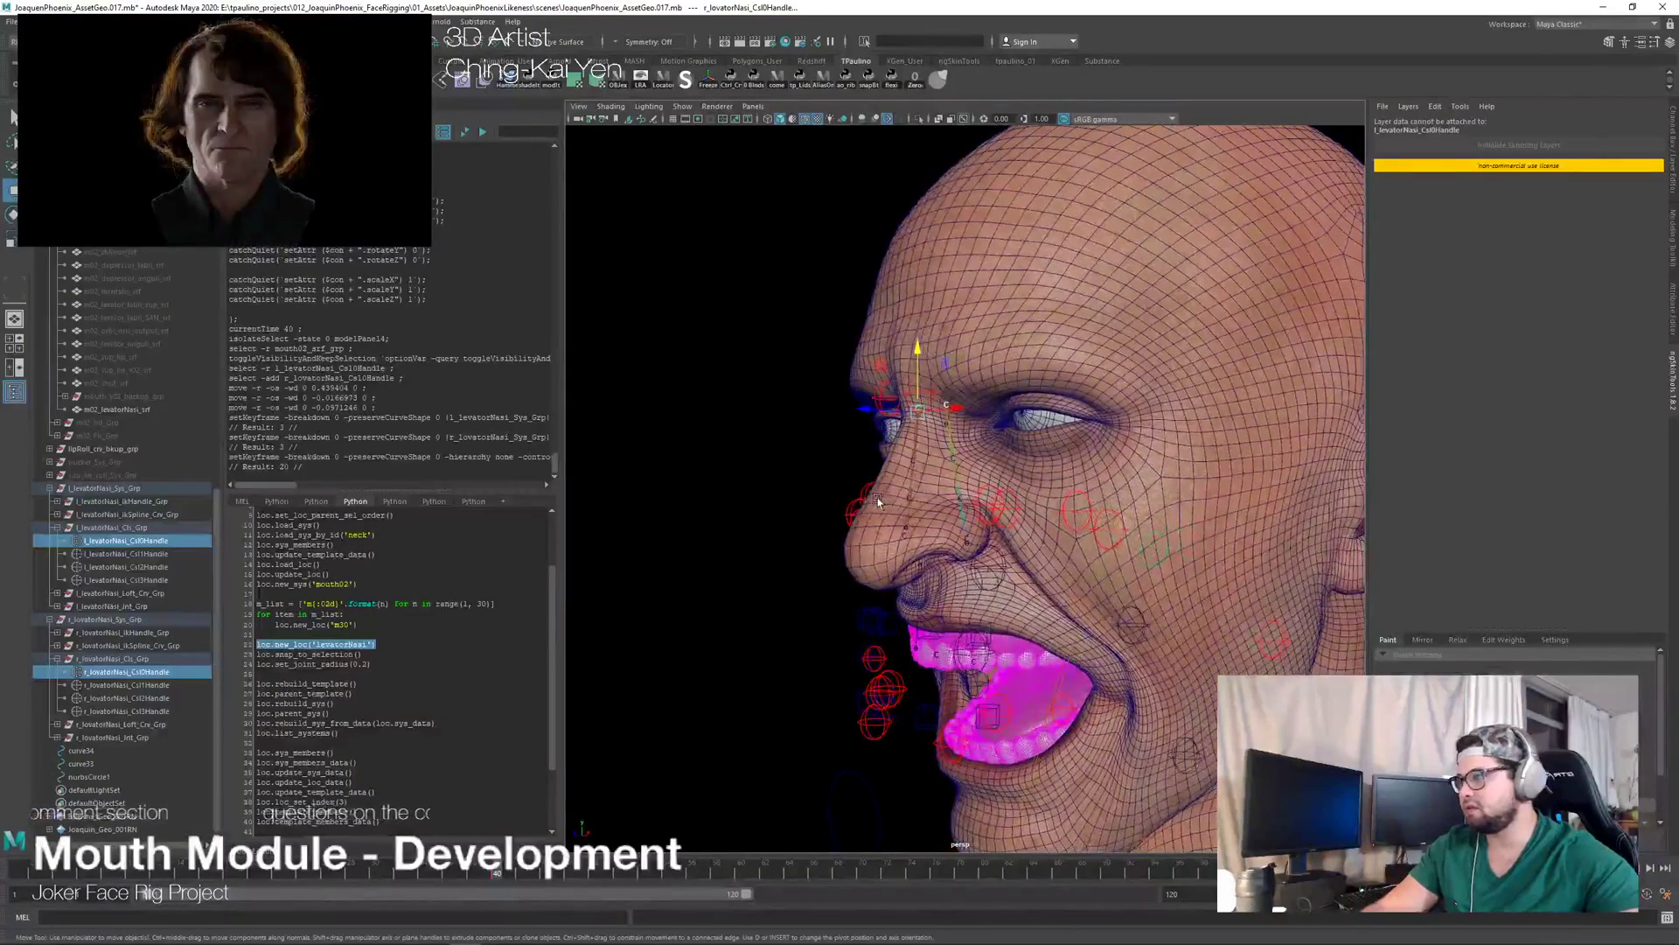
drag(466, 872, 278, 872)
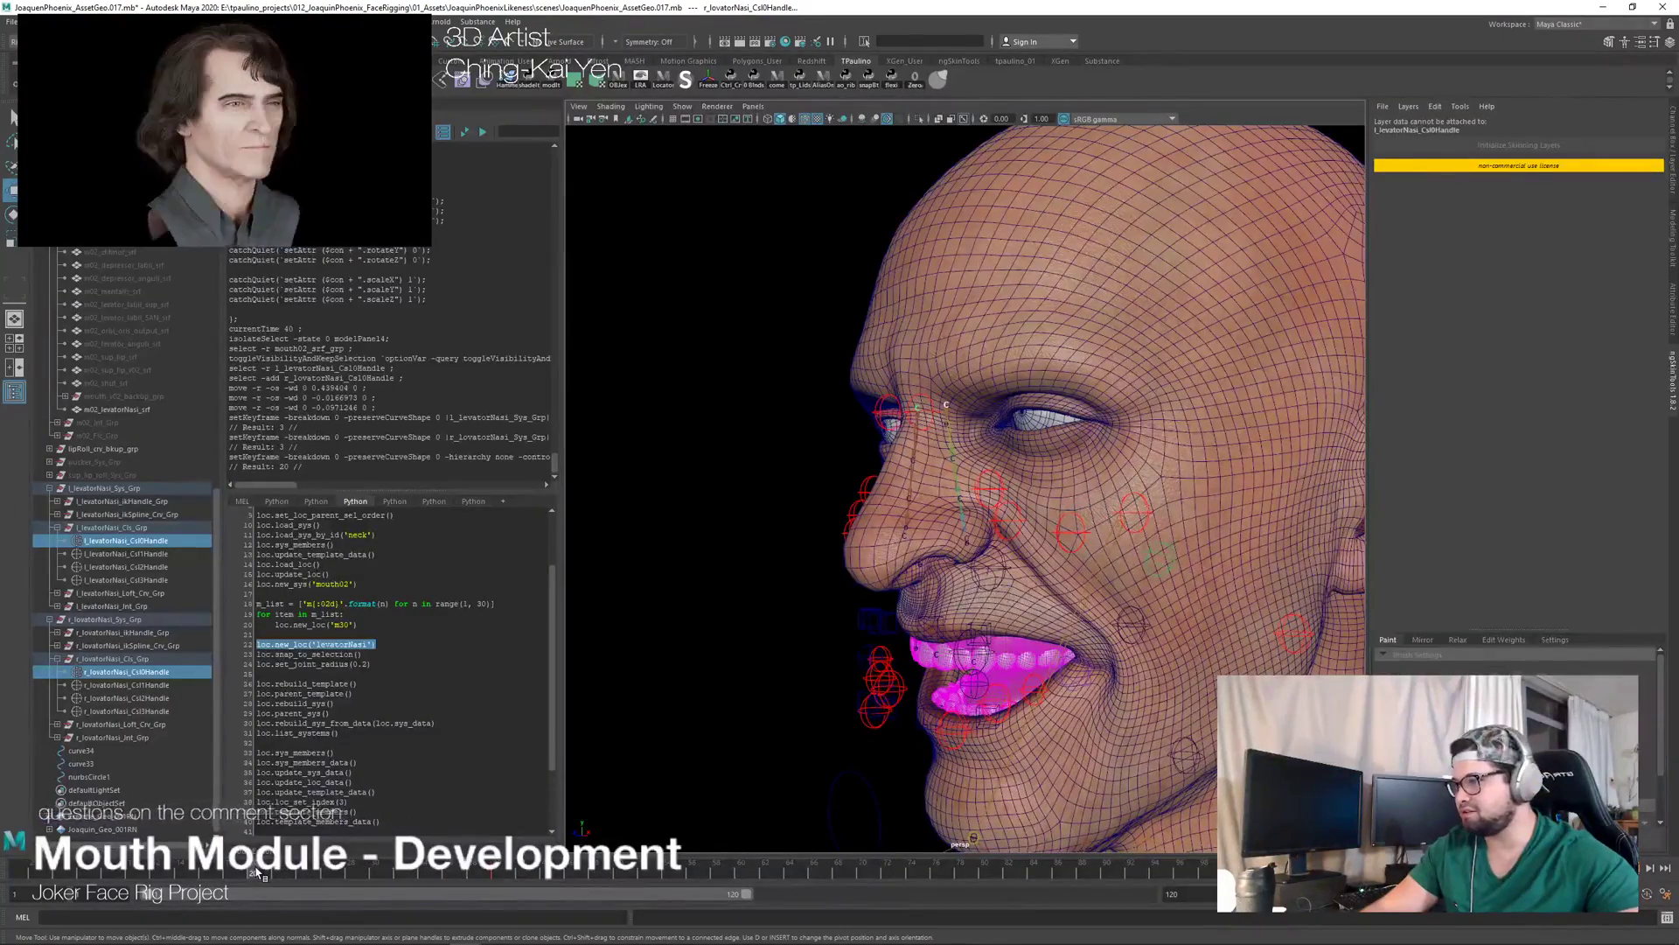
alt+drag(962, 525, 980, 485)
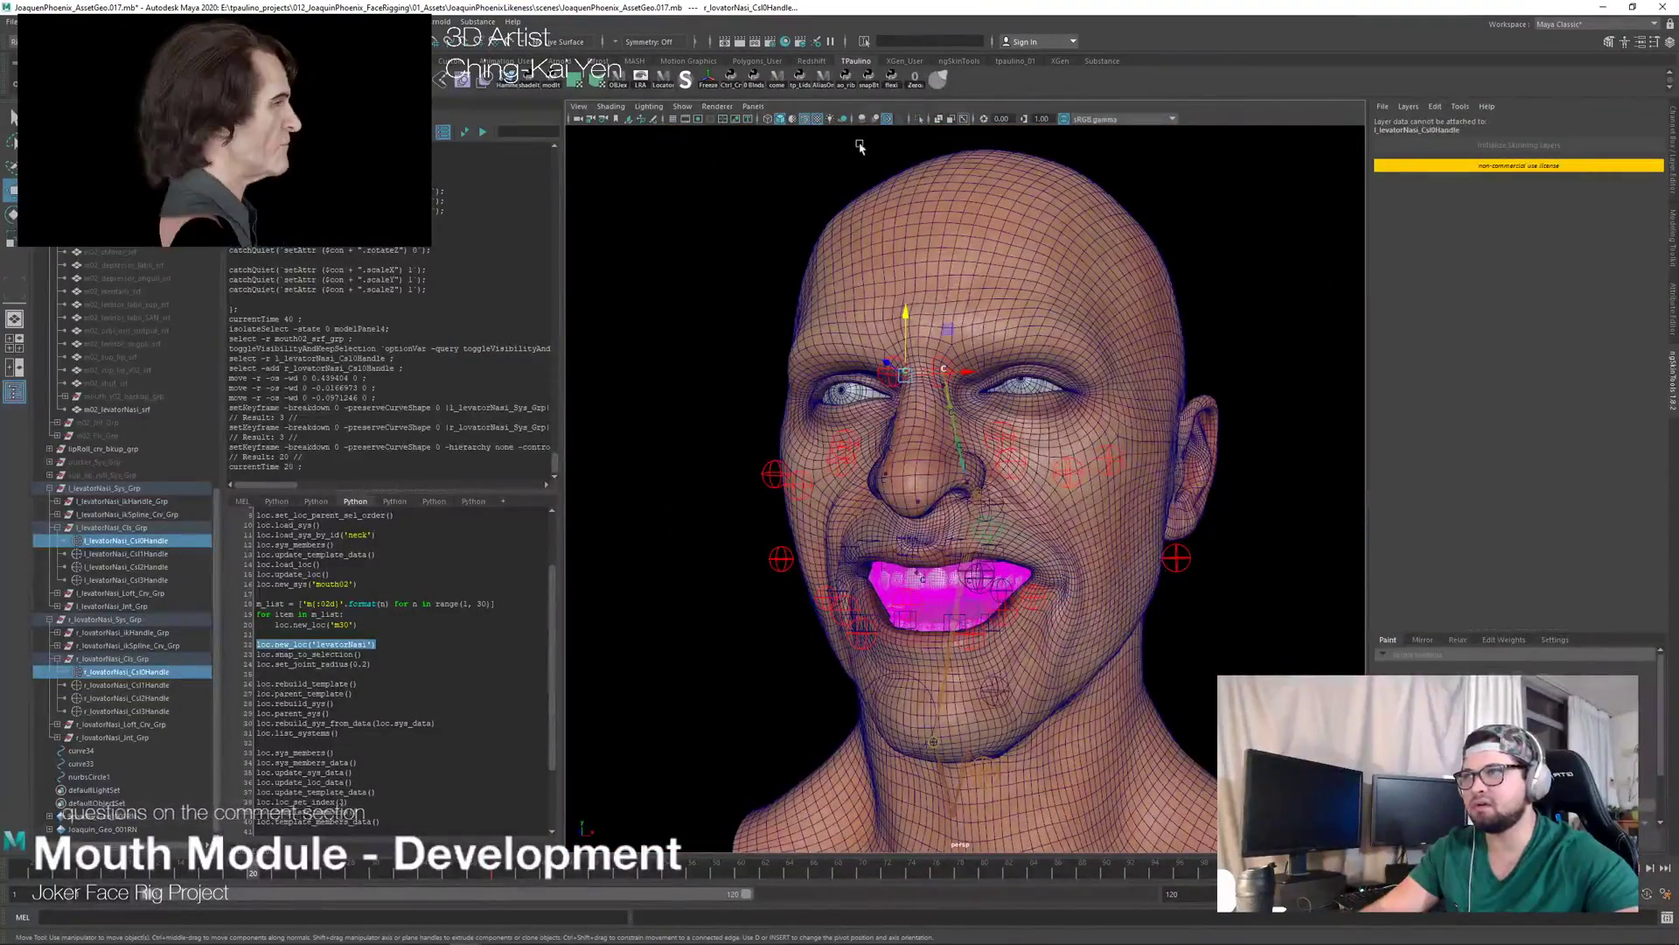
click(804, 120)
mouse_move(947, 410)
alt+mouse_down()
mouse_move(1032, 414)
mouse_move(939, 417)
mouse_move(866, 333)
alt+mouse_up()
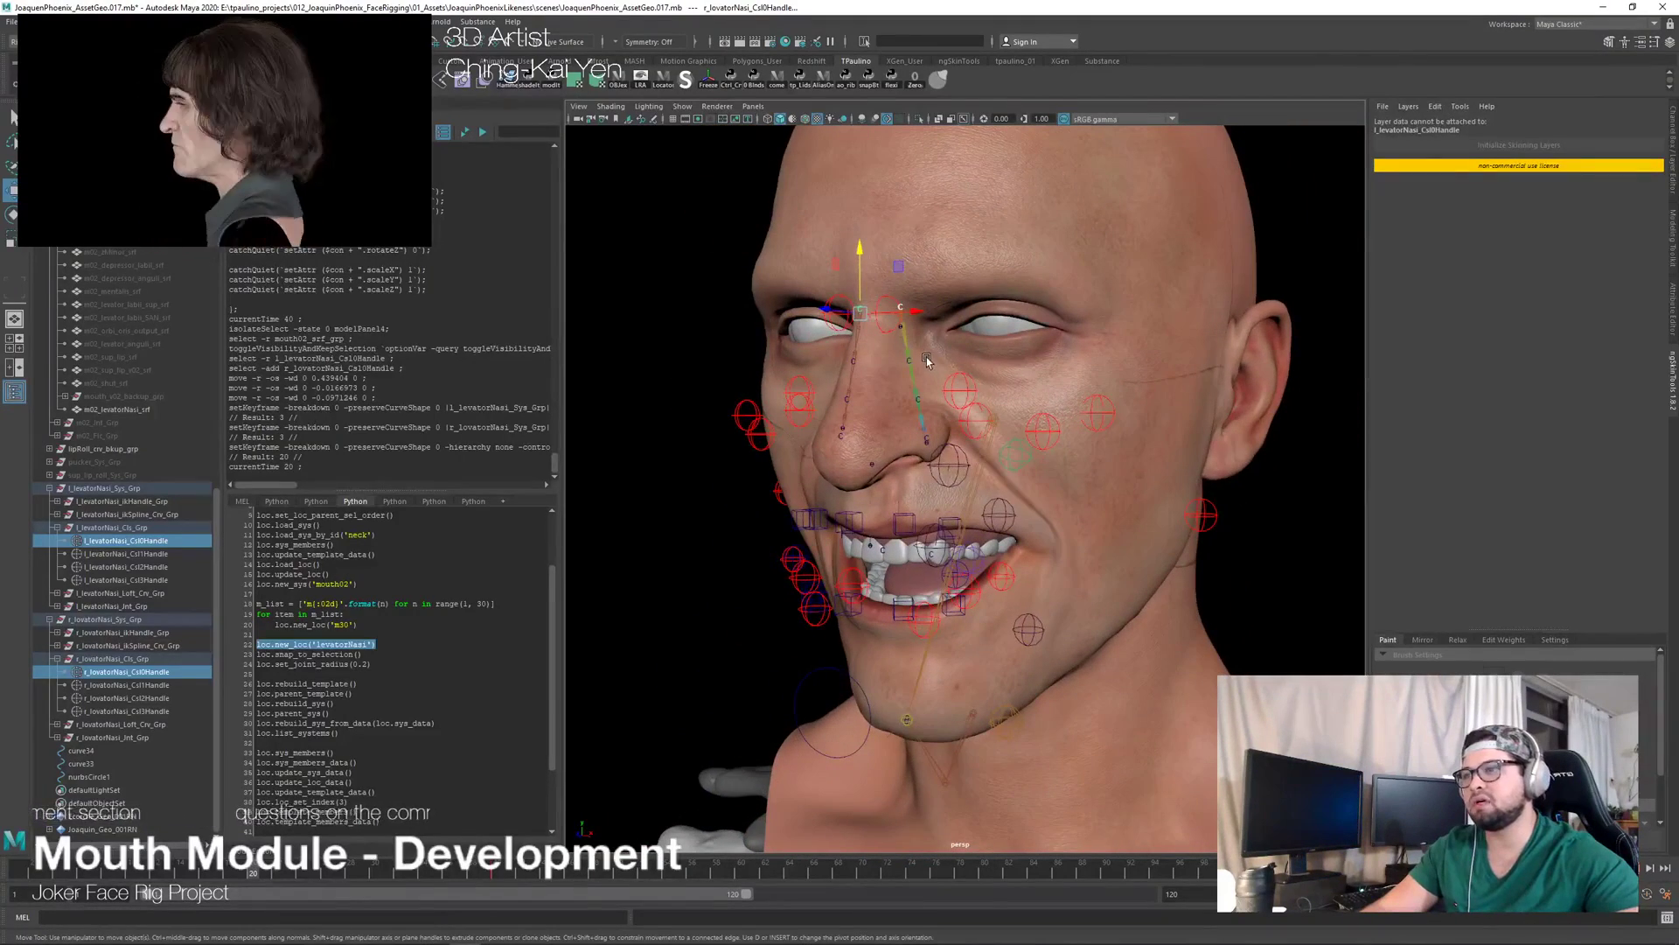
alt+drag(933, 391, 737, 442)
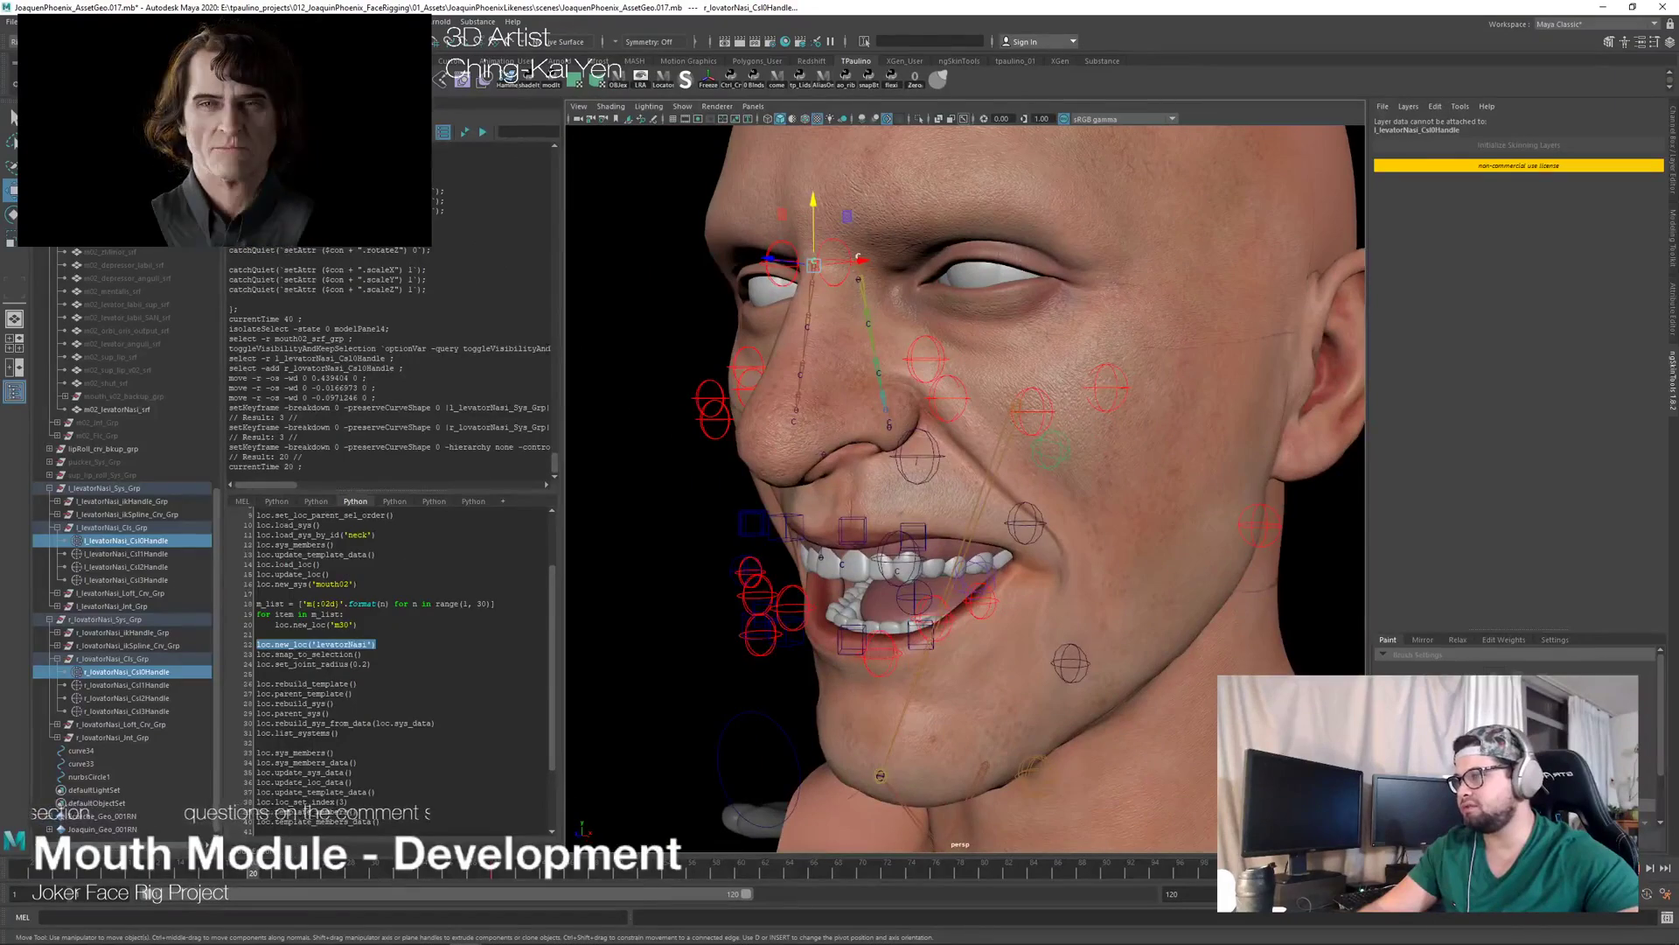
Step: Reset and key both levatorNasi Csl0 handles at frames 20 and 60, and clear the selection
click(939, 81)
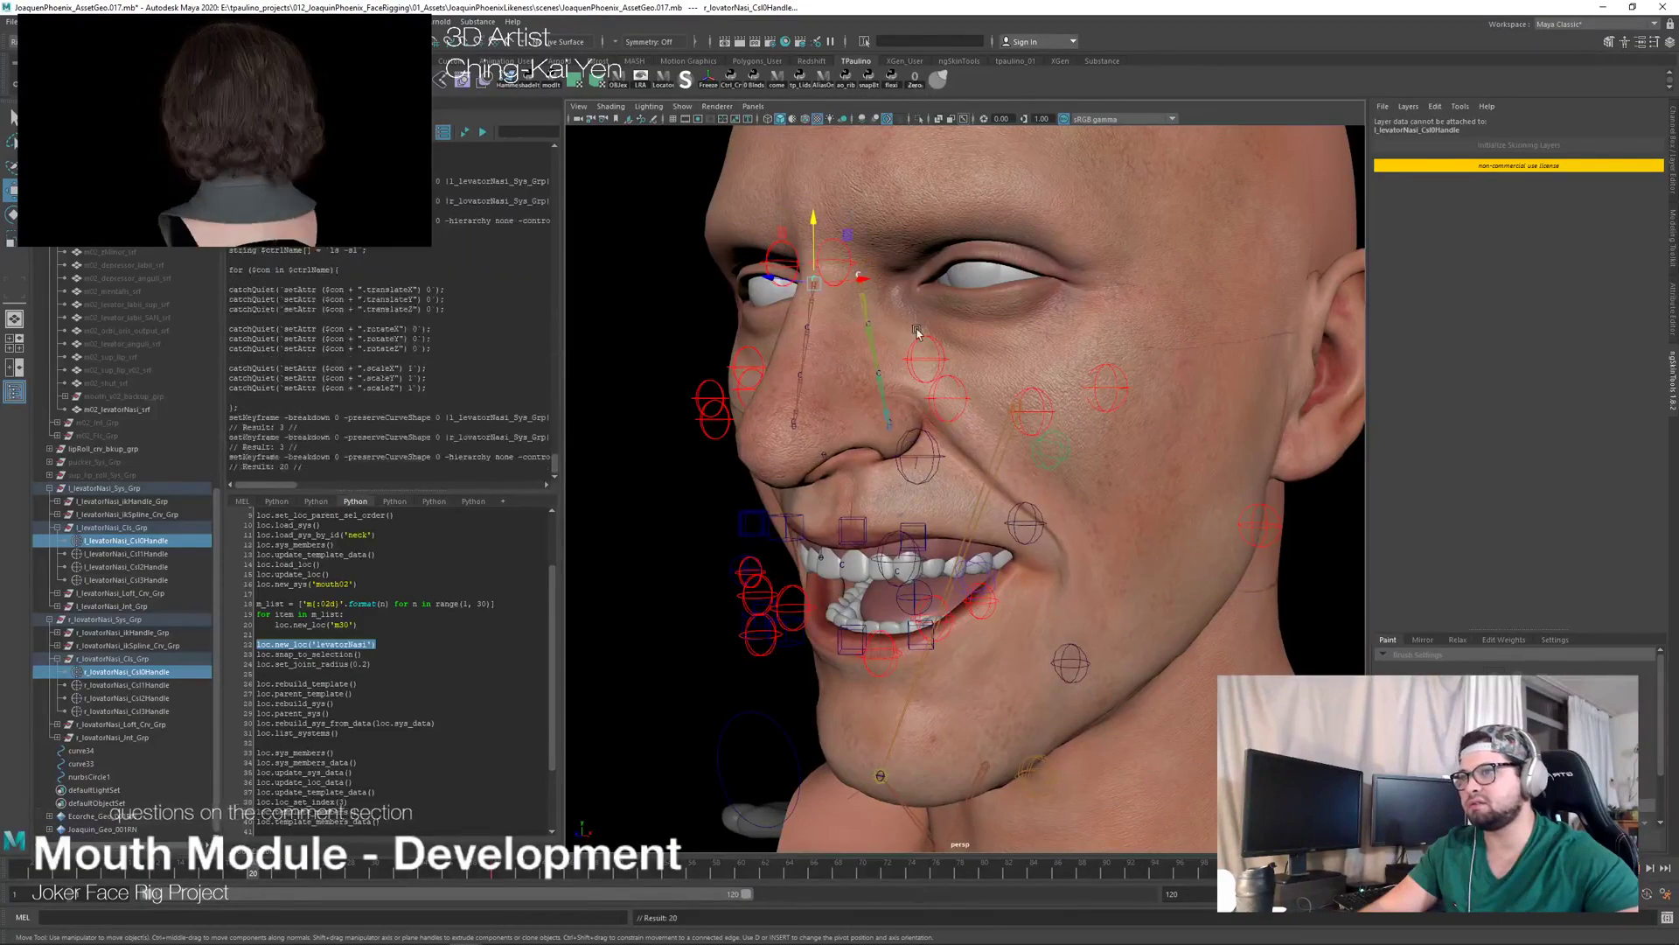
alt+drag(812, 403, 906, 438)
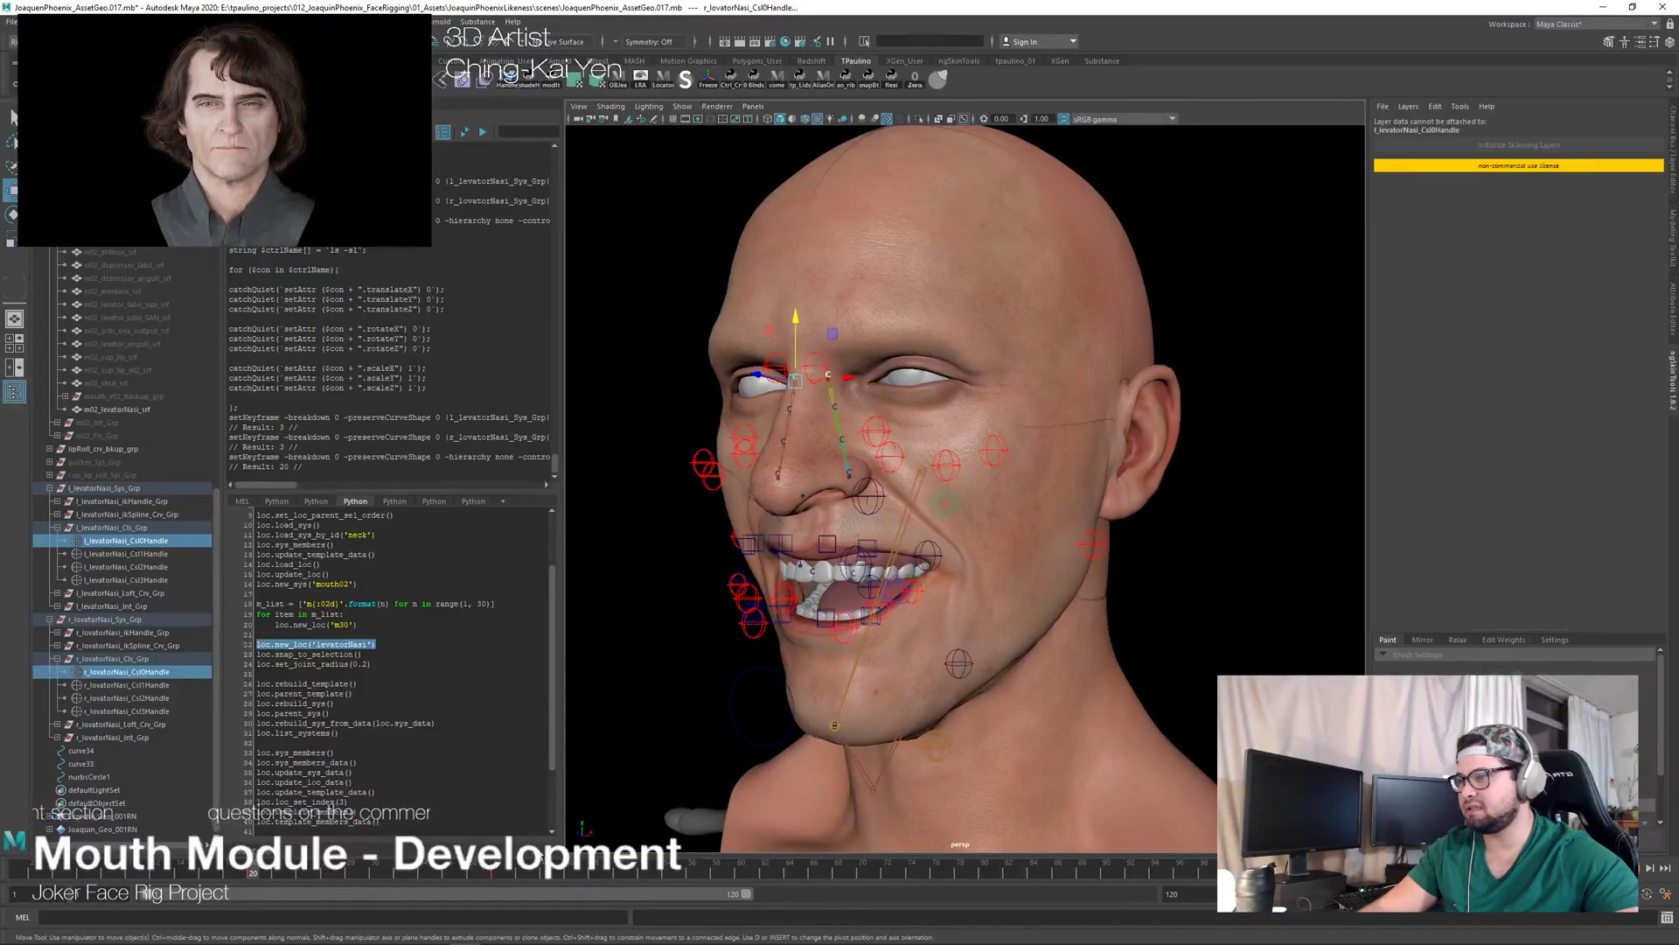
click(743, 870)
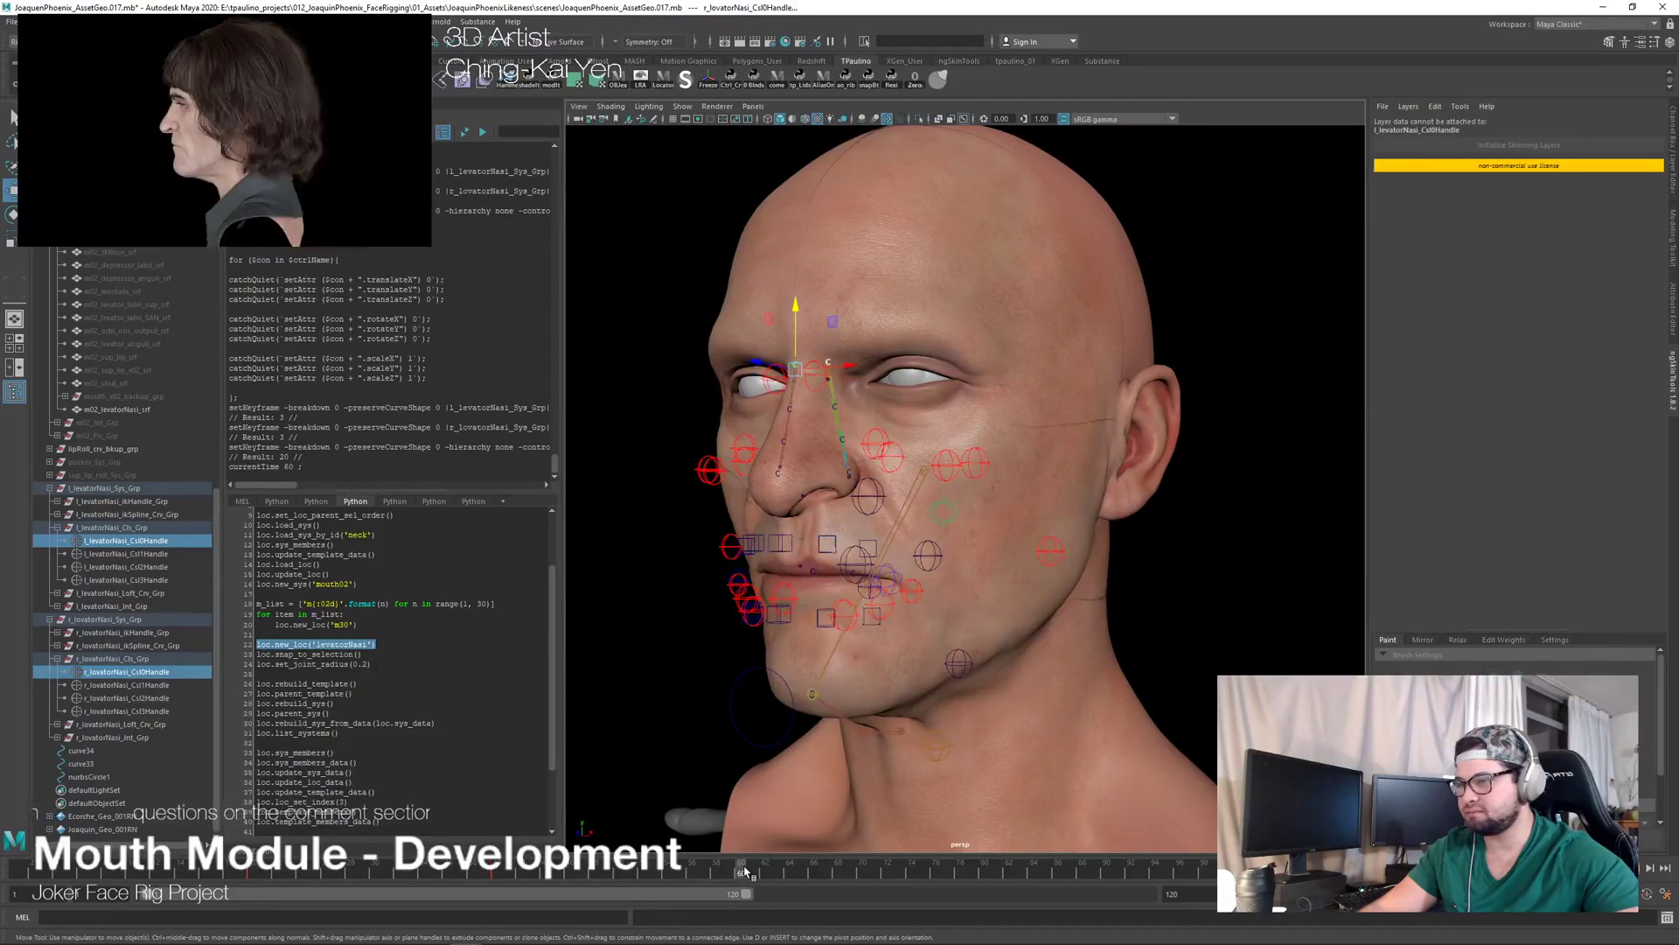
click(915, 80)
click(643, 826)
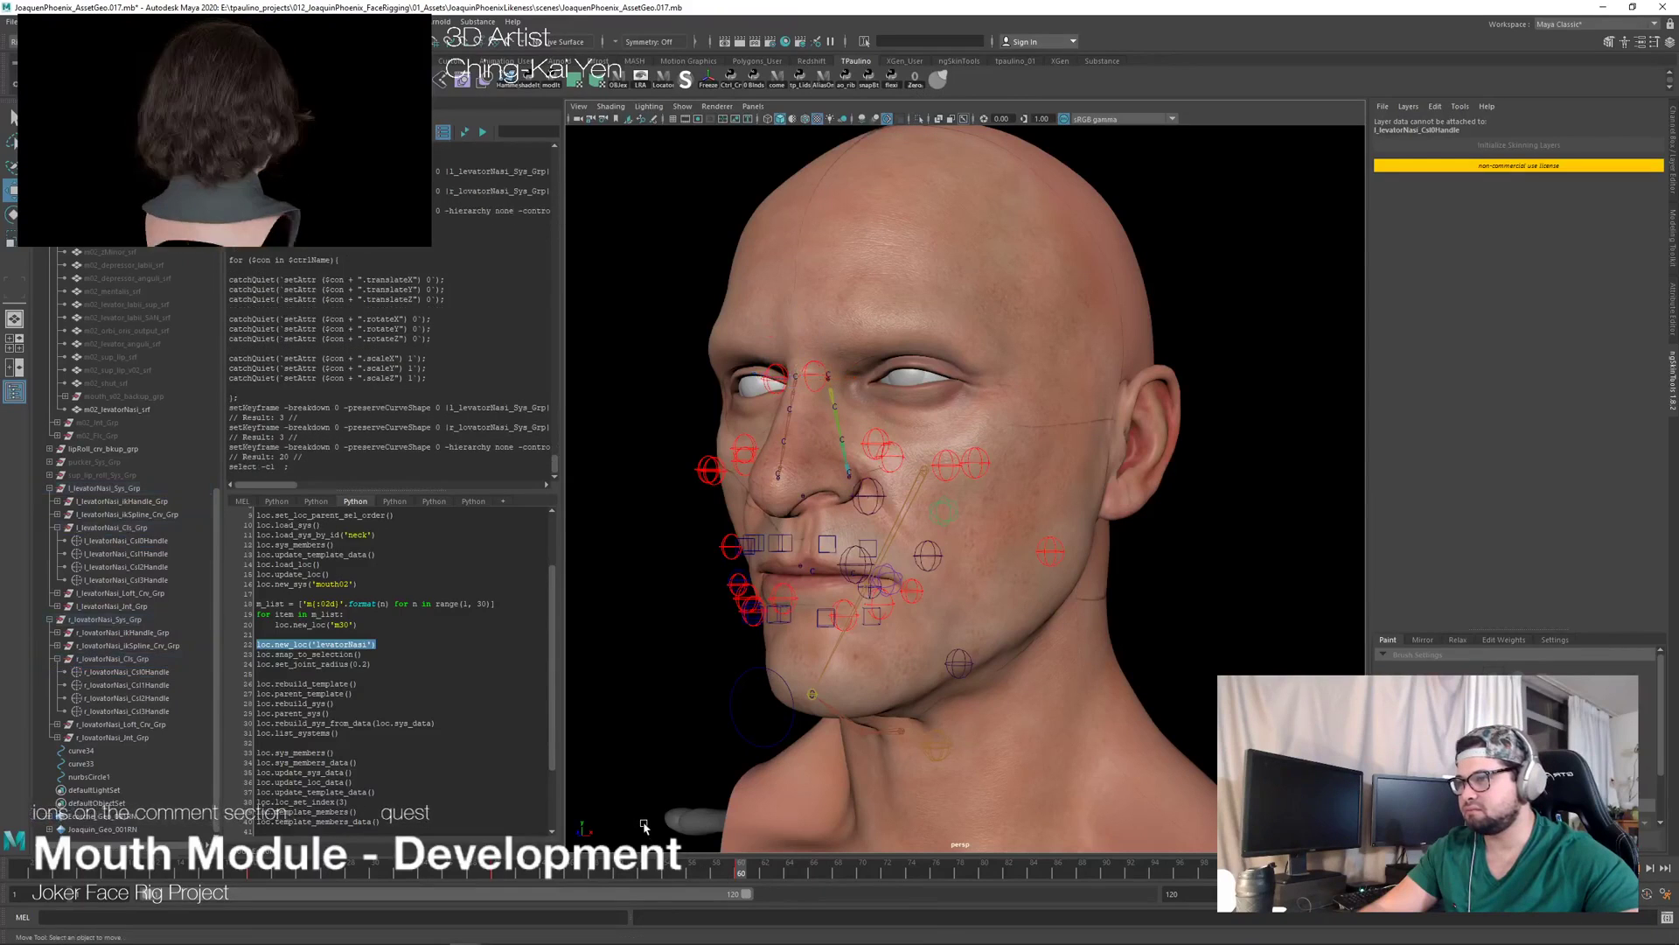
Step: Scrub the timeline through the neutral, smile and open-mouth poses to examine the keyed nose movement
drag(666, 862, 277, 872)
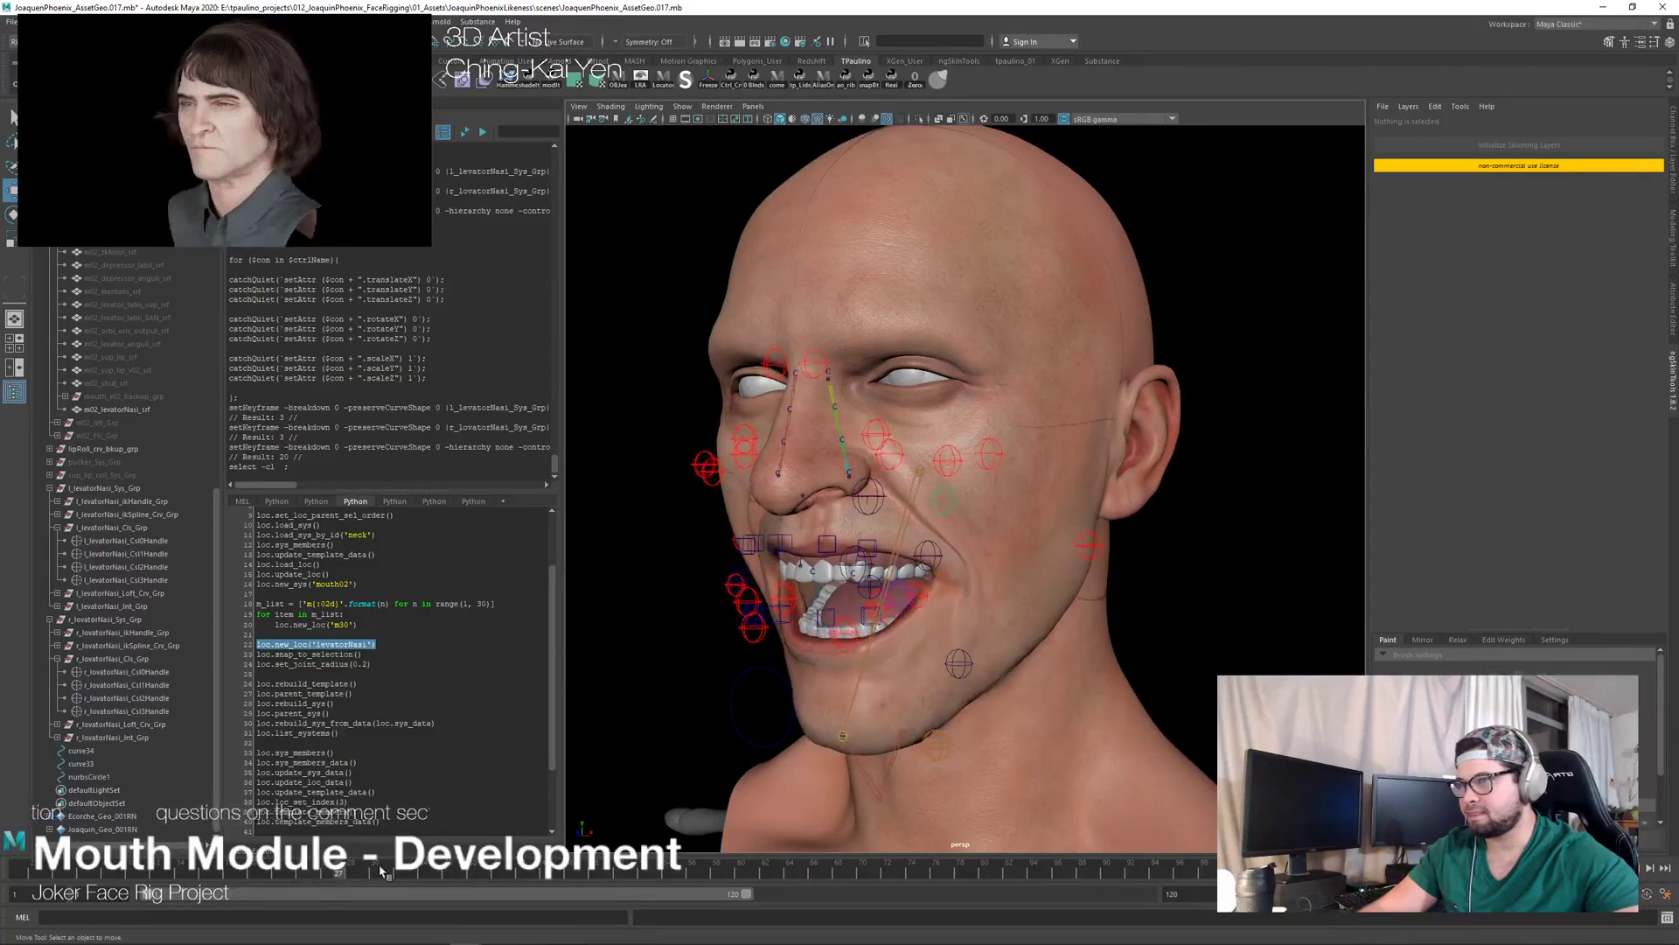
right_click(413, 870)
mouse_move(446, 859)
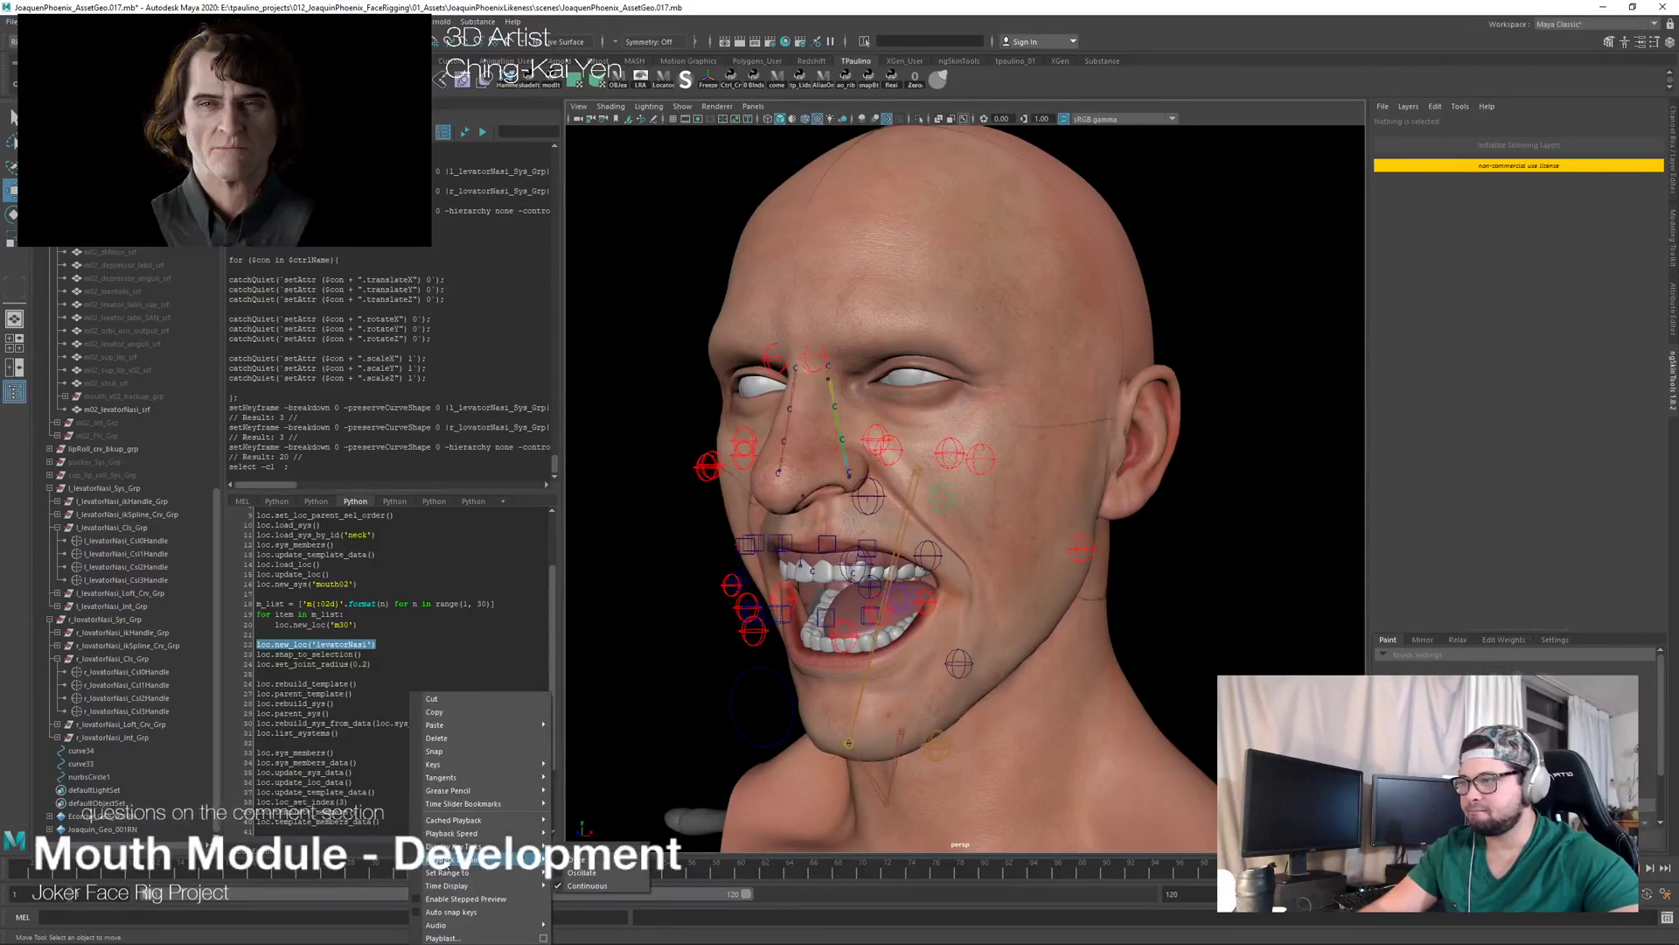
drag(330, 874, 304, 875)
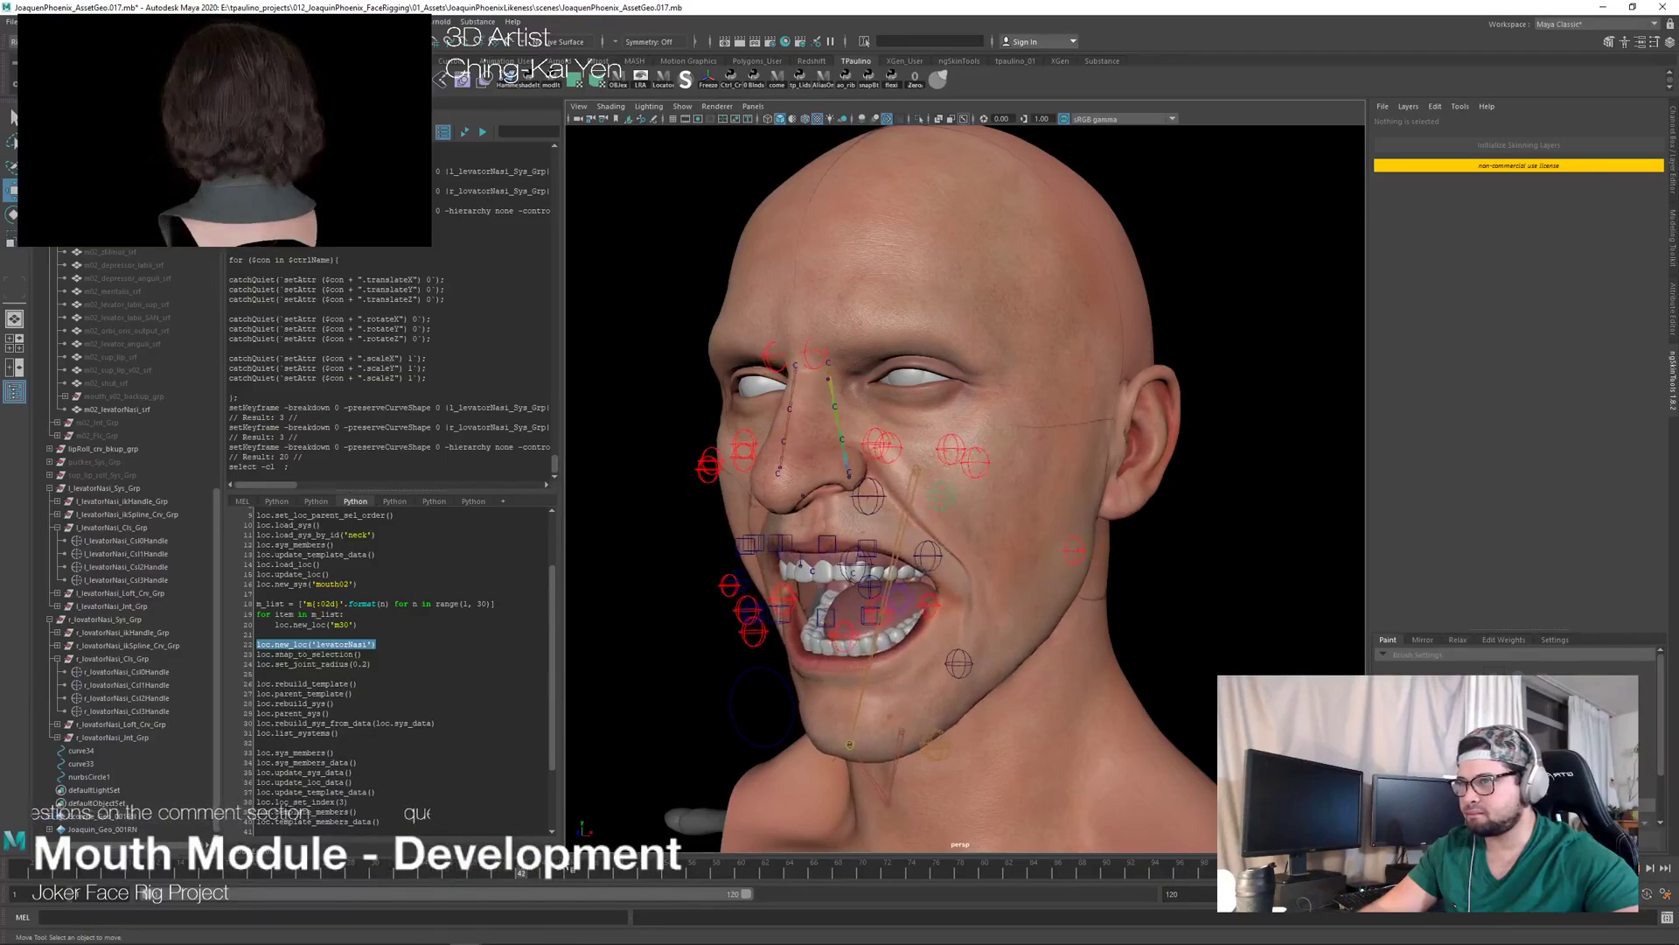
drag(658, 870, 866, 847)
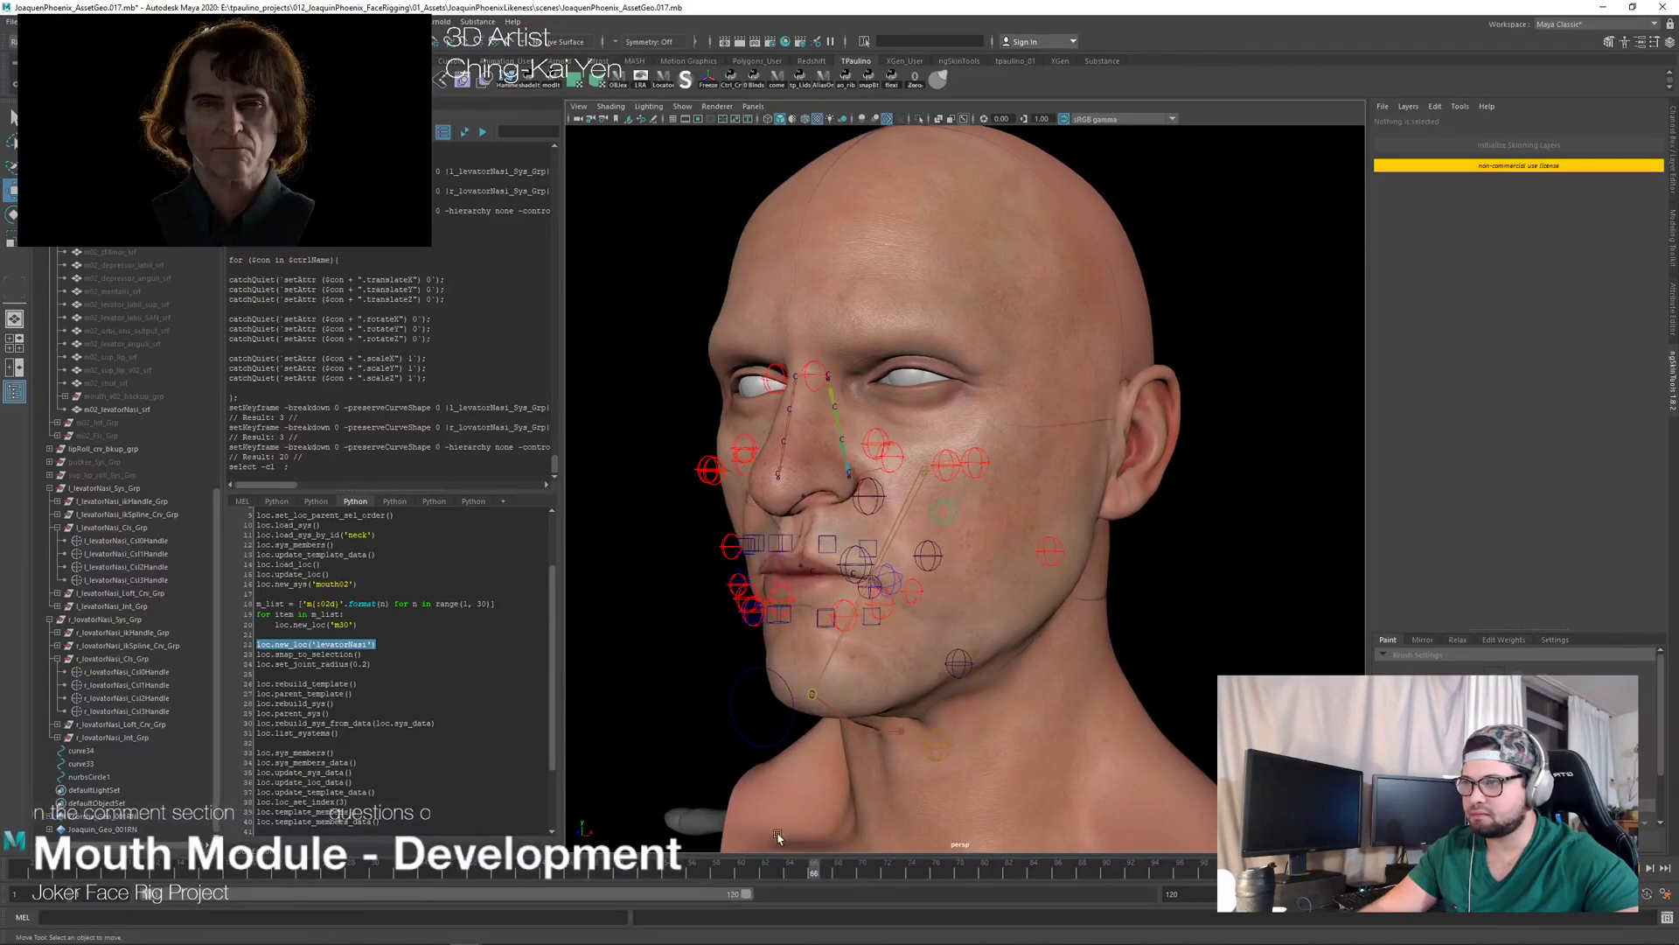
drag(248, 869, 68, 882)
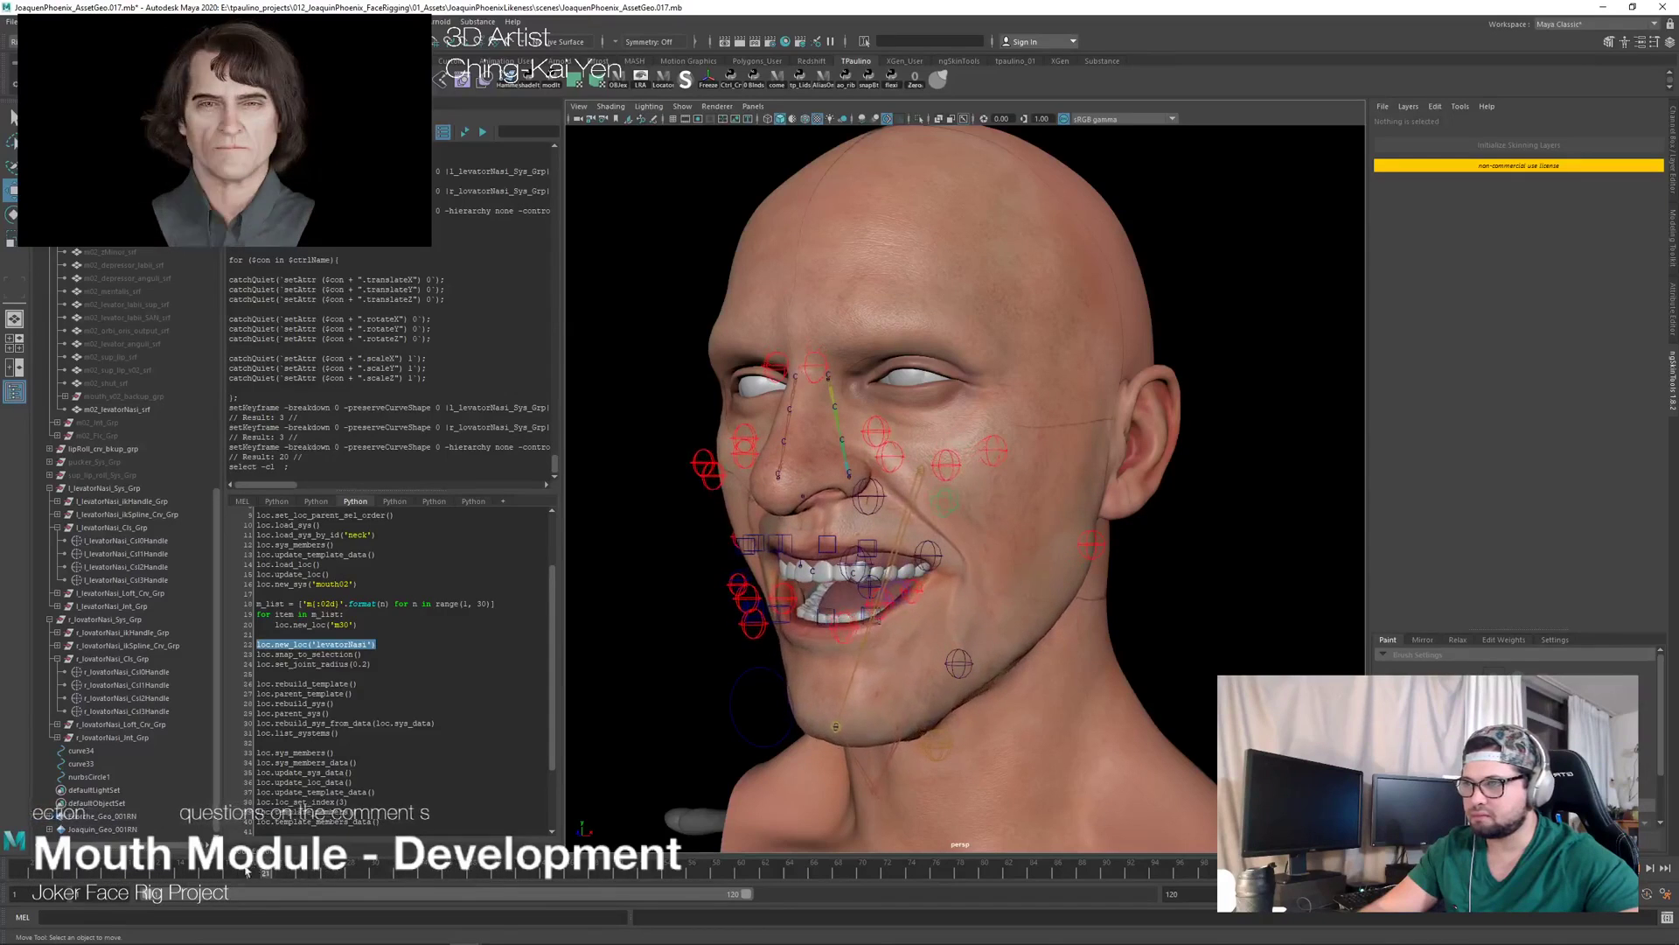
drag(410, 862, 374, 862)
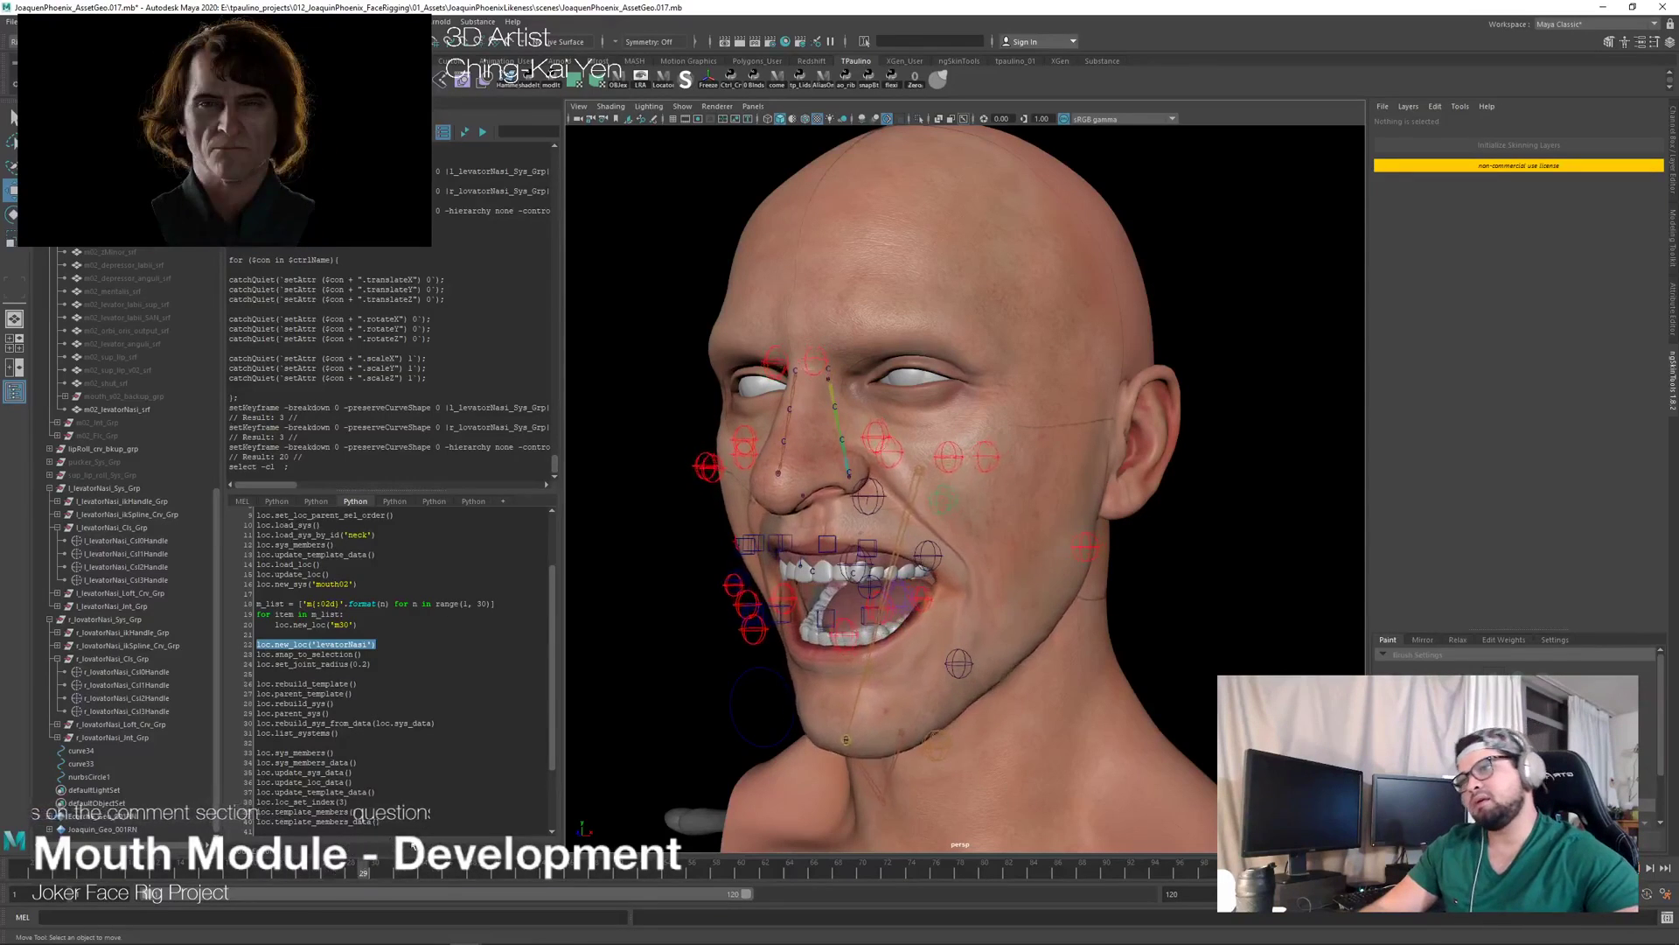
Step: Go to frame 40, switch to the facial anatomy PDF in Acrobat Reader and examine the nose and cheek muscles in the 3/4 frontal view
drag(495, 840, 496, 841)
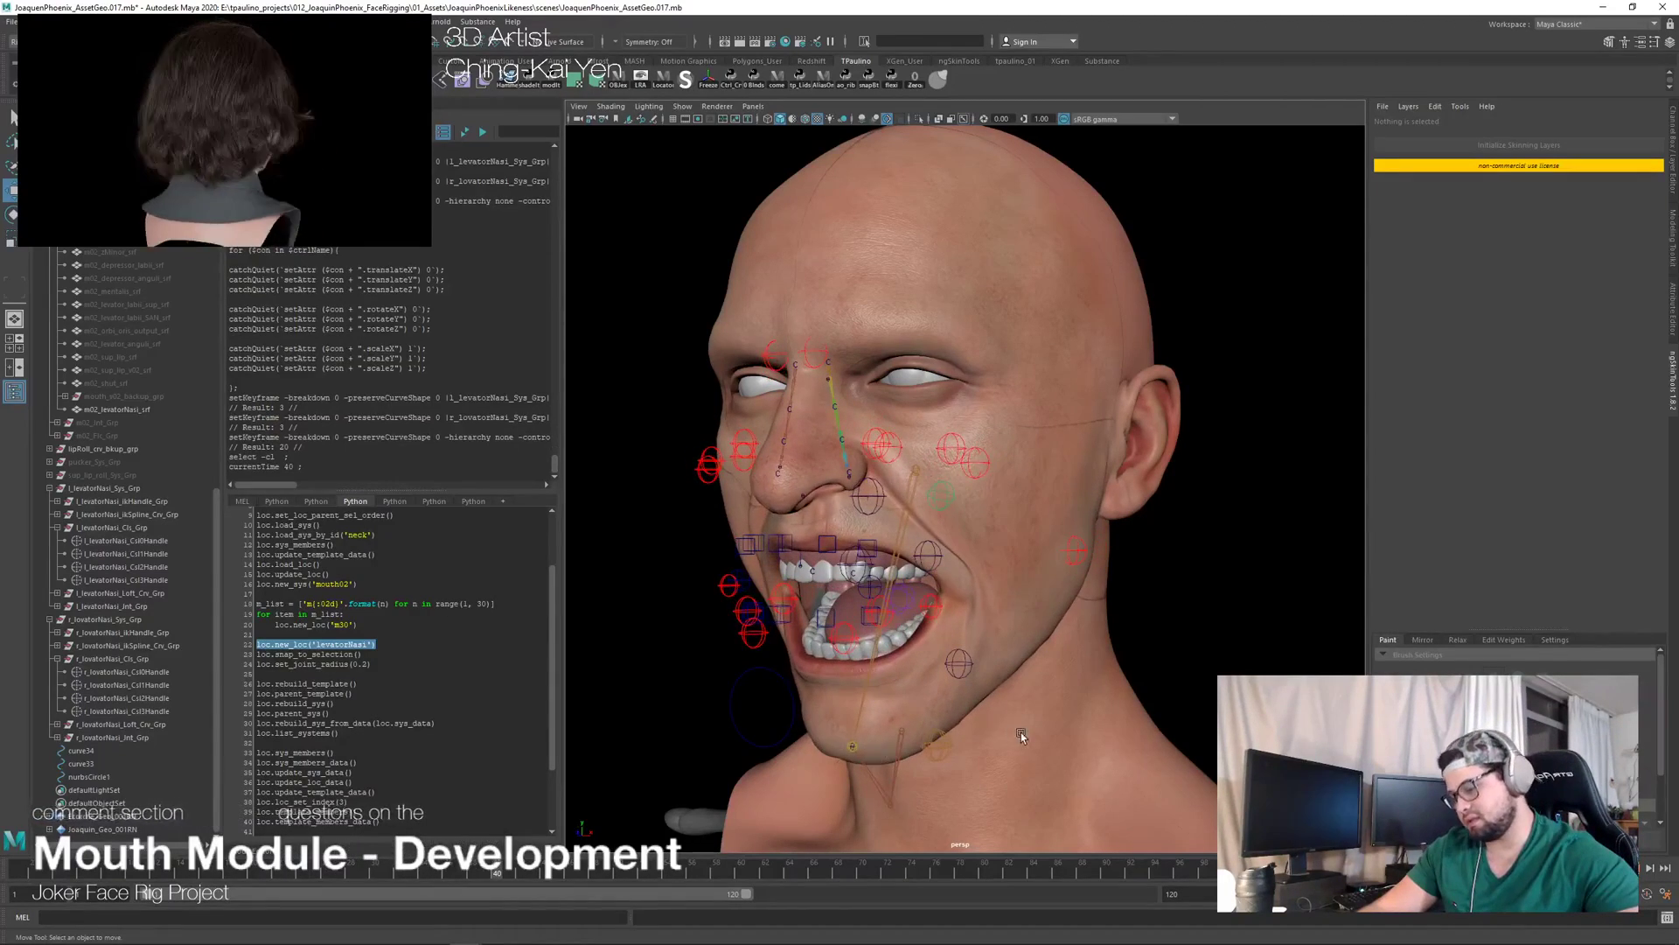
alt+drag(1022, 675, 965, 433)
key(alt+Tab)
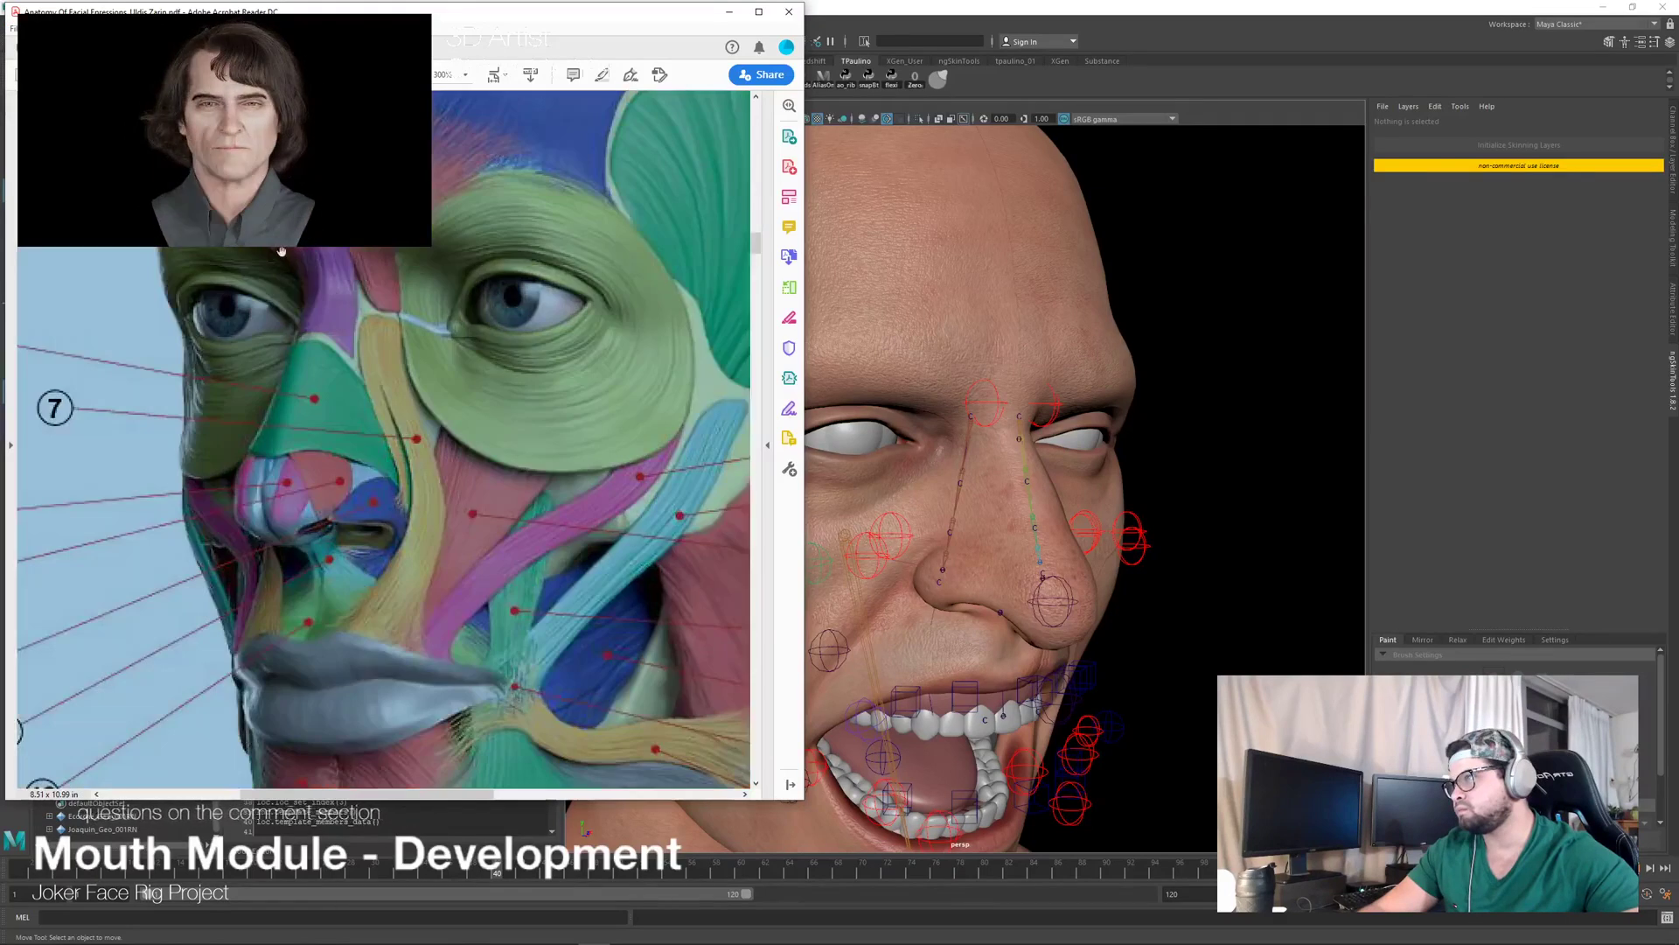
drag(309, 246, 382, 318)
scroll(382, 317, down, 12)
scroll(382, 318, right, 4)
scroll(382, 318, up, 5)
scroll(351, 631, up, 15)
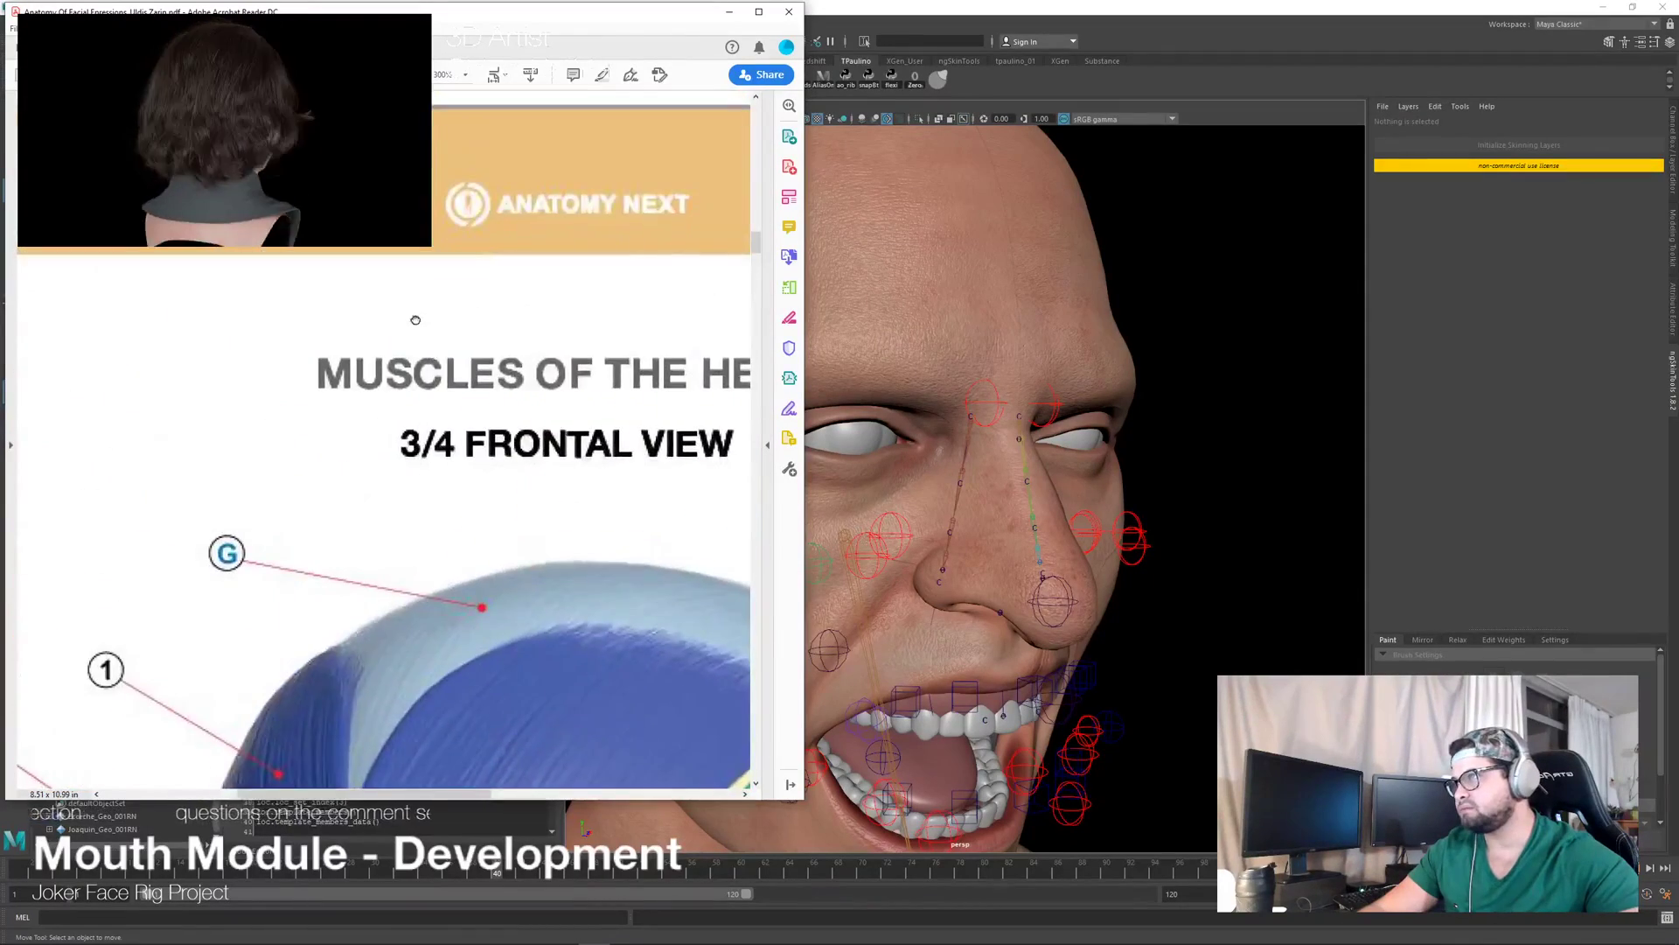
drag(393, 460, 573, 348)
right_click(580, 390)
click(438, 581)
scroll(442, 622, down, 10)
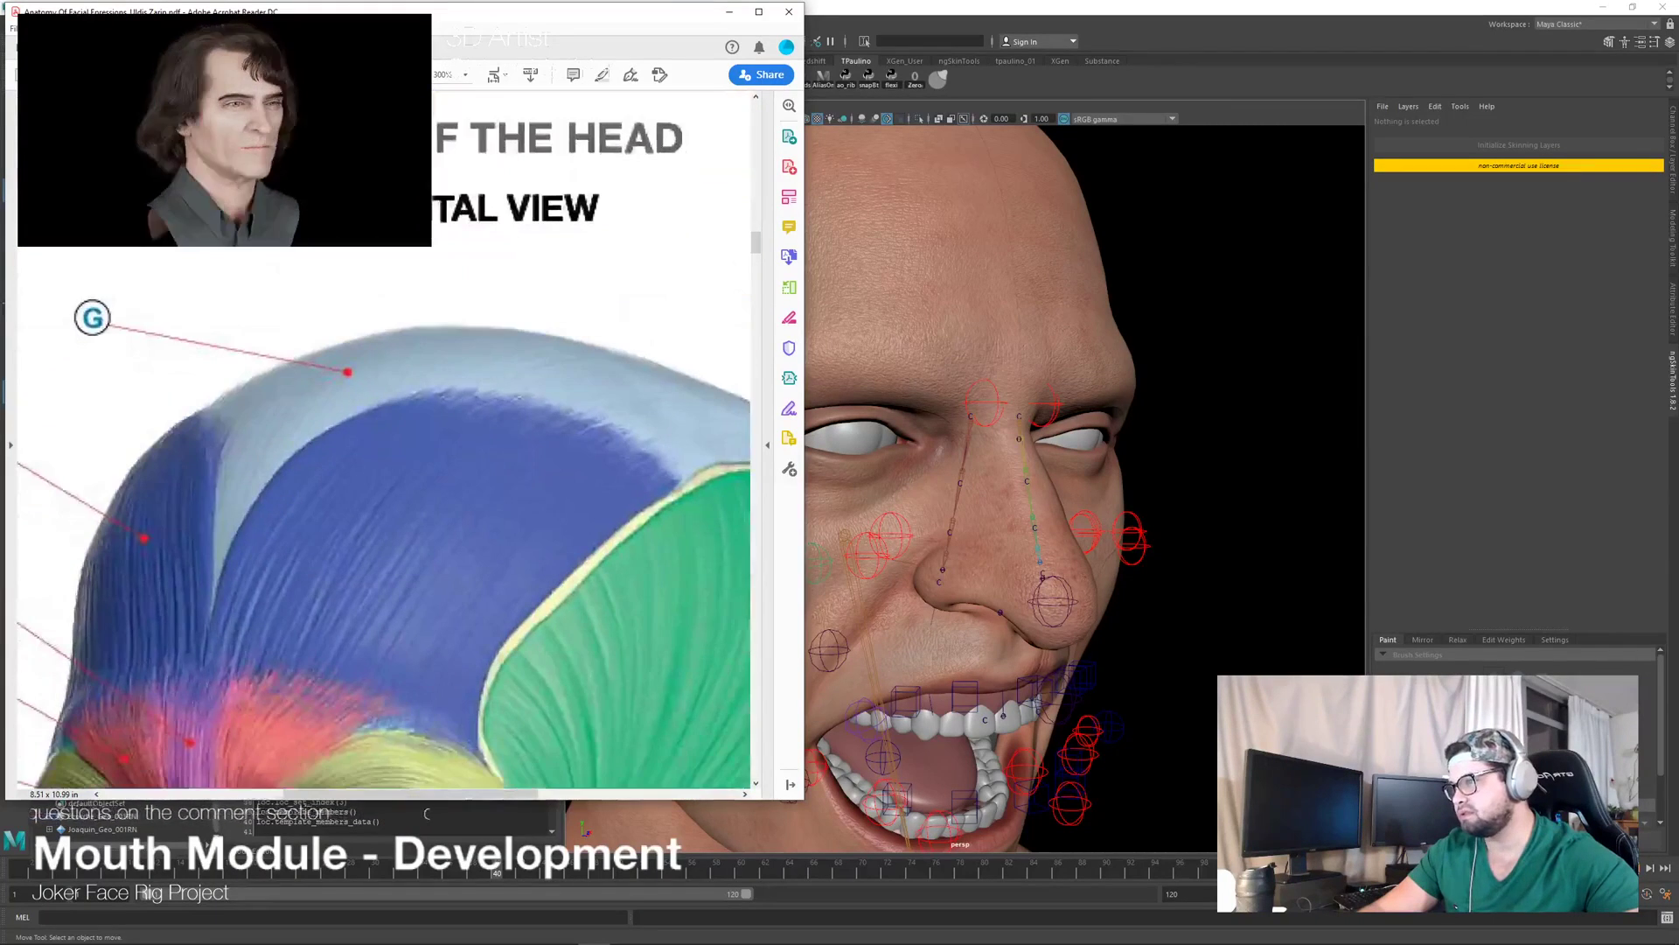
scroll(385, 437, down, 1)
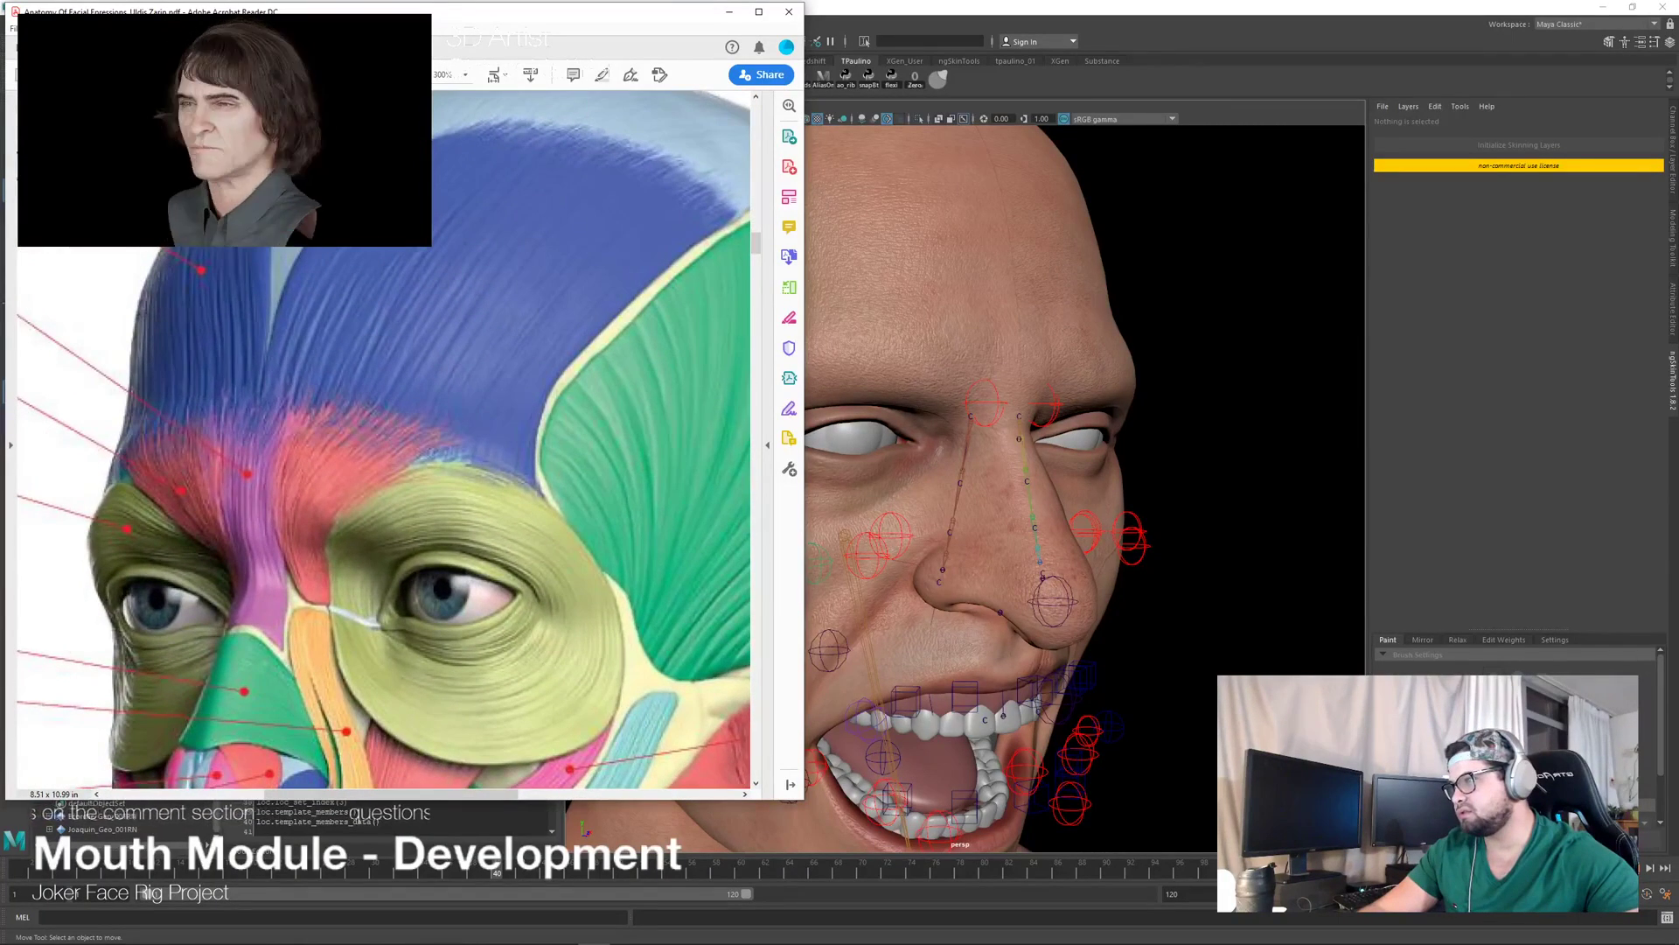
drag(394, 205, 485, 117)
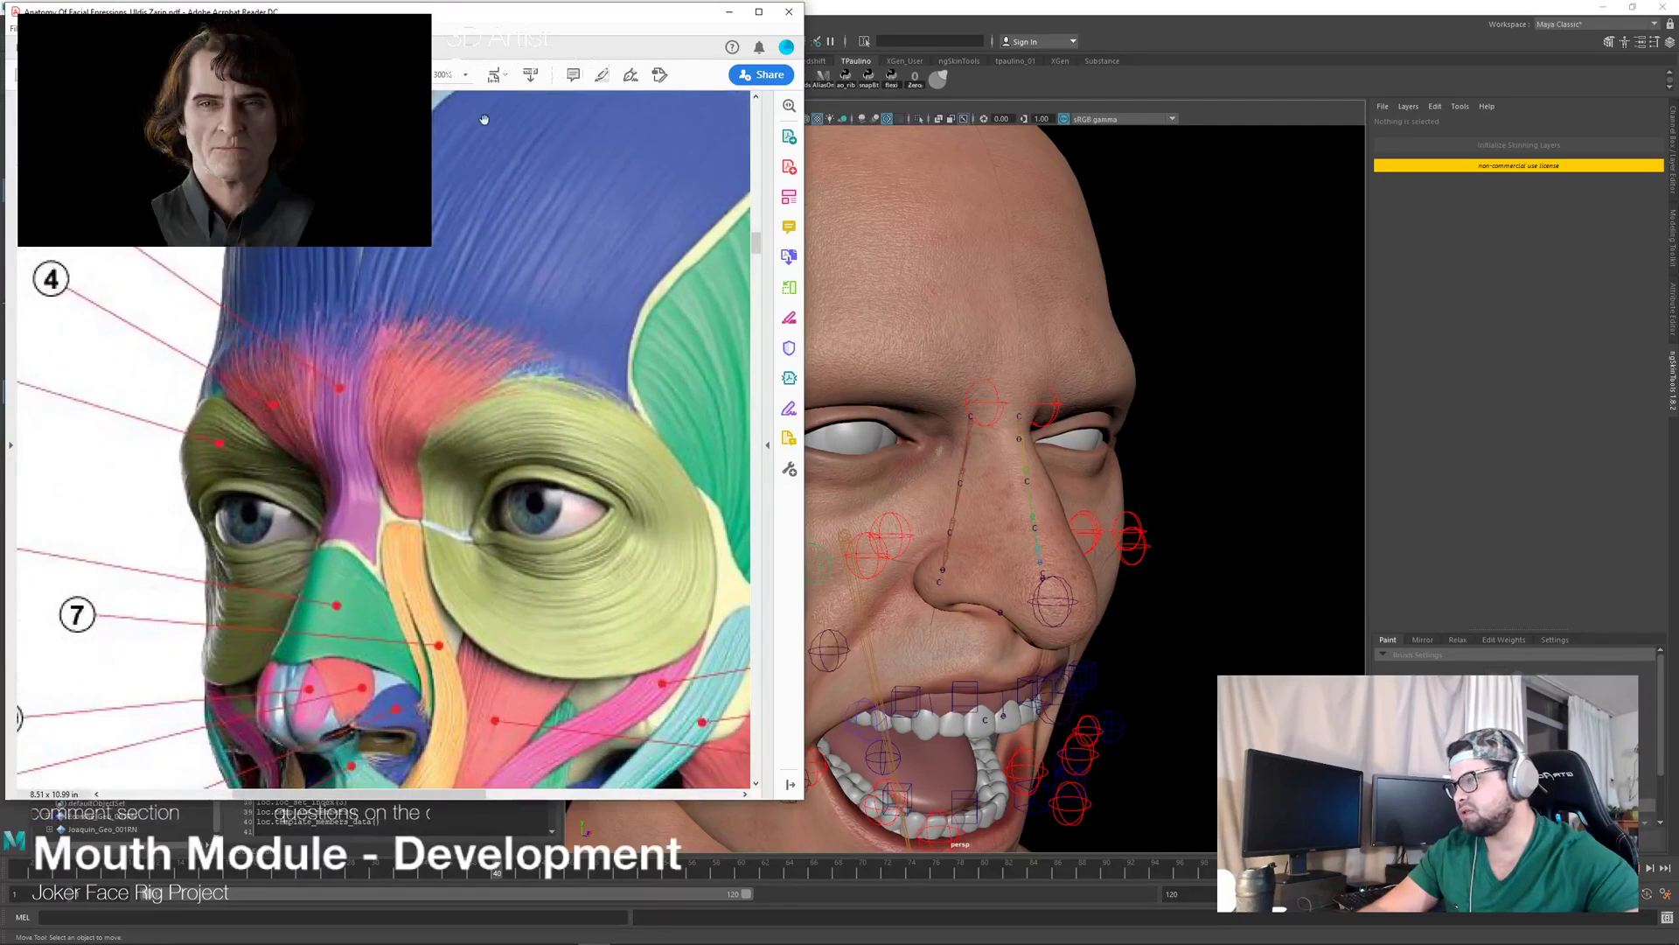
drag(531, 326, 482, 262)
drag(350, 327, 335, 313)
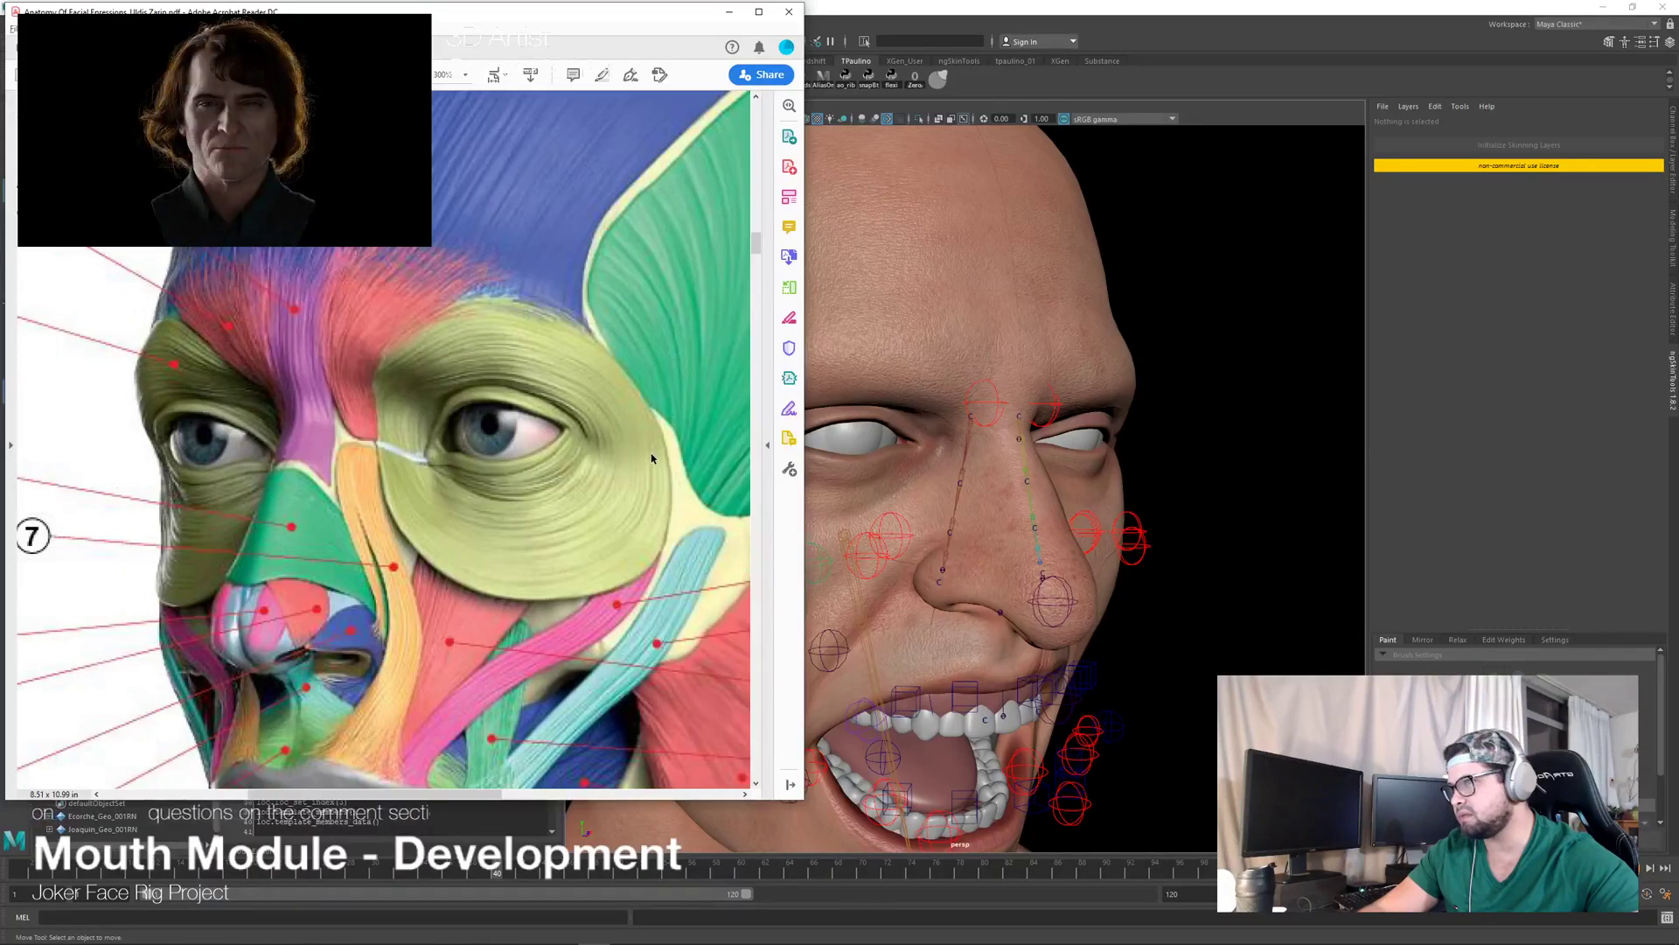
Step: Switch back to Maya and scrub the timeline between the open-mouth and neutral poses to examine the nose and cheeks, ending at frame 1
key(alt+Tab)
alt+drag(755, 455, 653, 575)
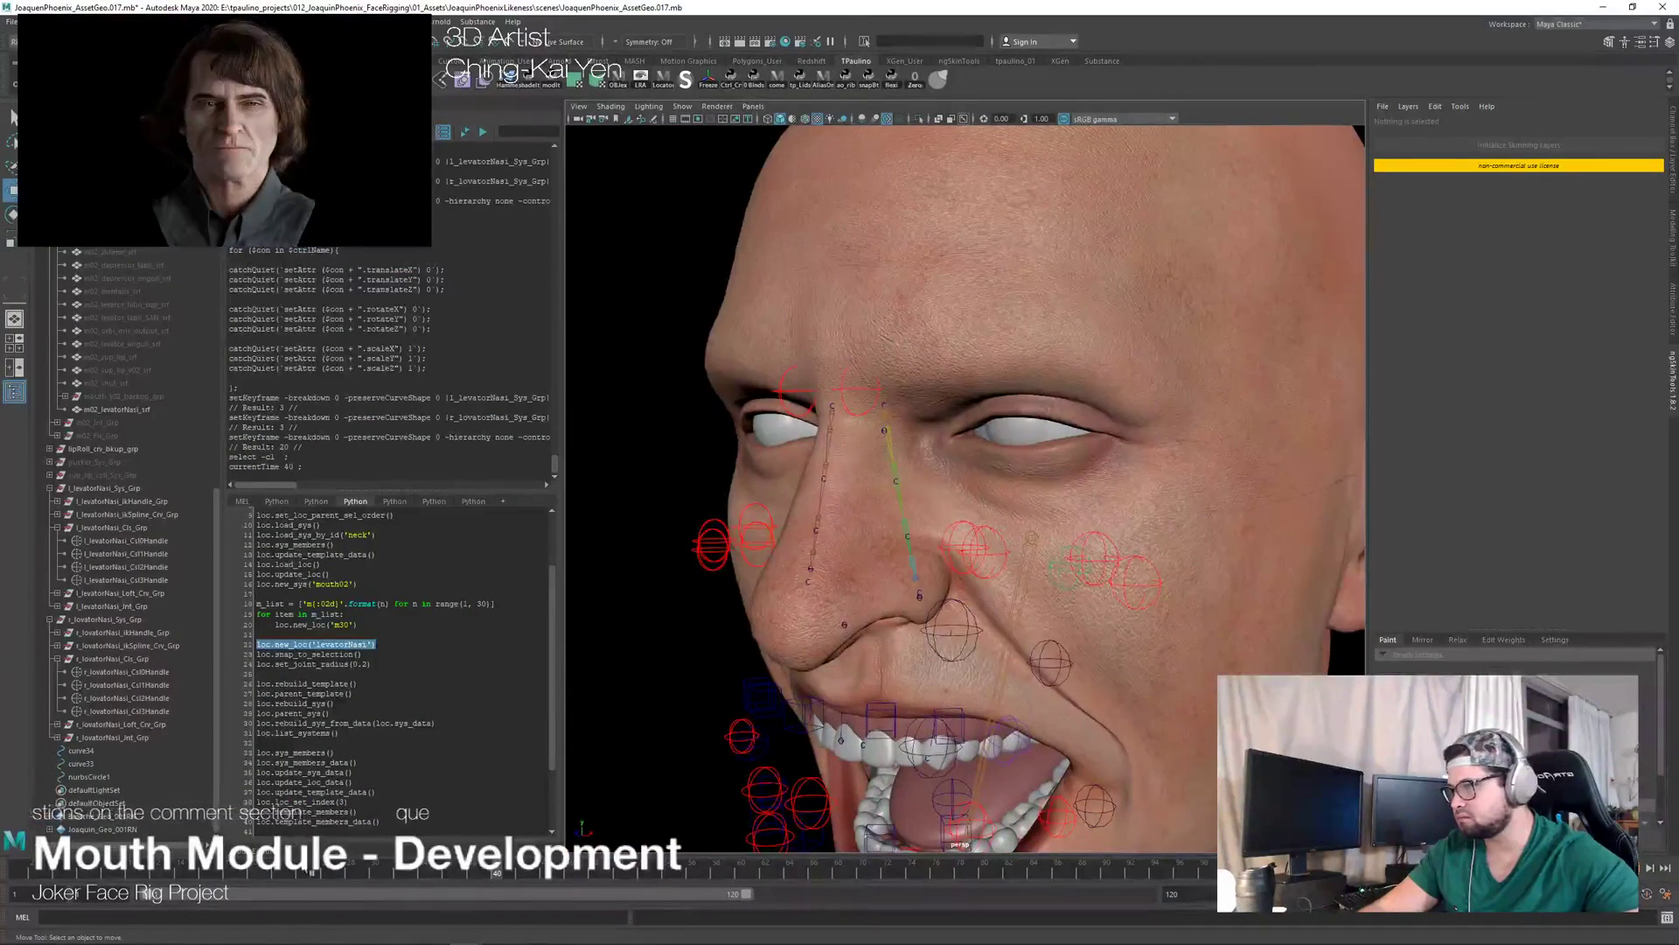
mouse_move(439, 873)
mouse_down()
mouse_move(568, 885)
mouse_move(125, 890)
mouse_move(533, 898)
mouse_move(137, 911)
mouse_move(202, 888)
mouse_move(471, 880)
mouse_move(411, 880)
mouse_up()
alt+drag(642, 666, 980, 579)
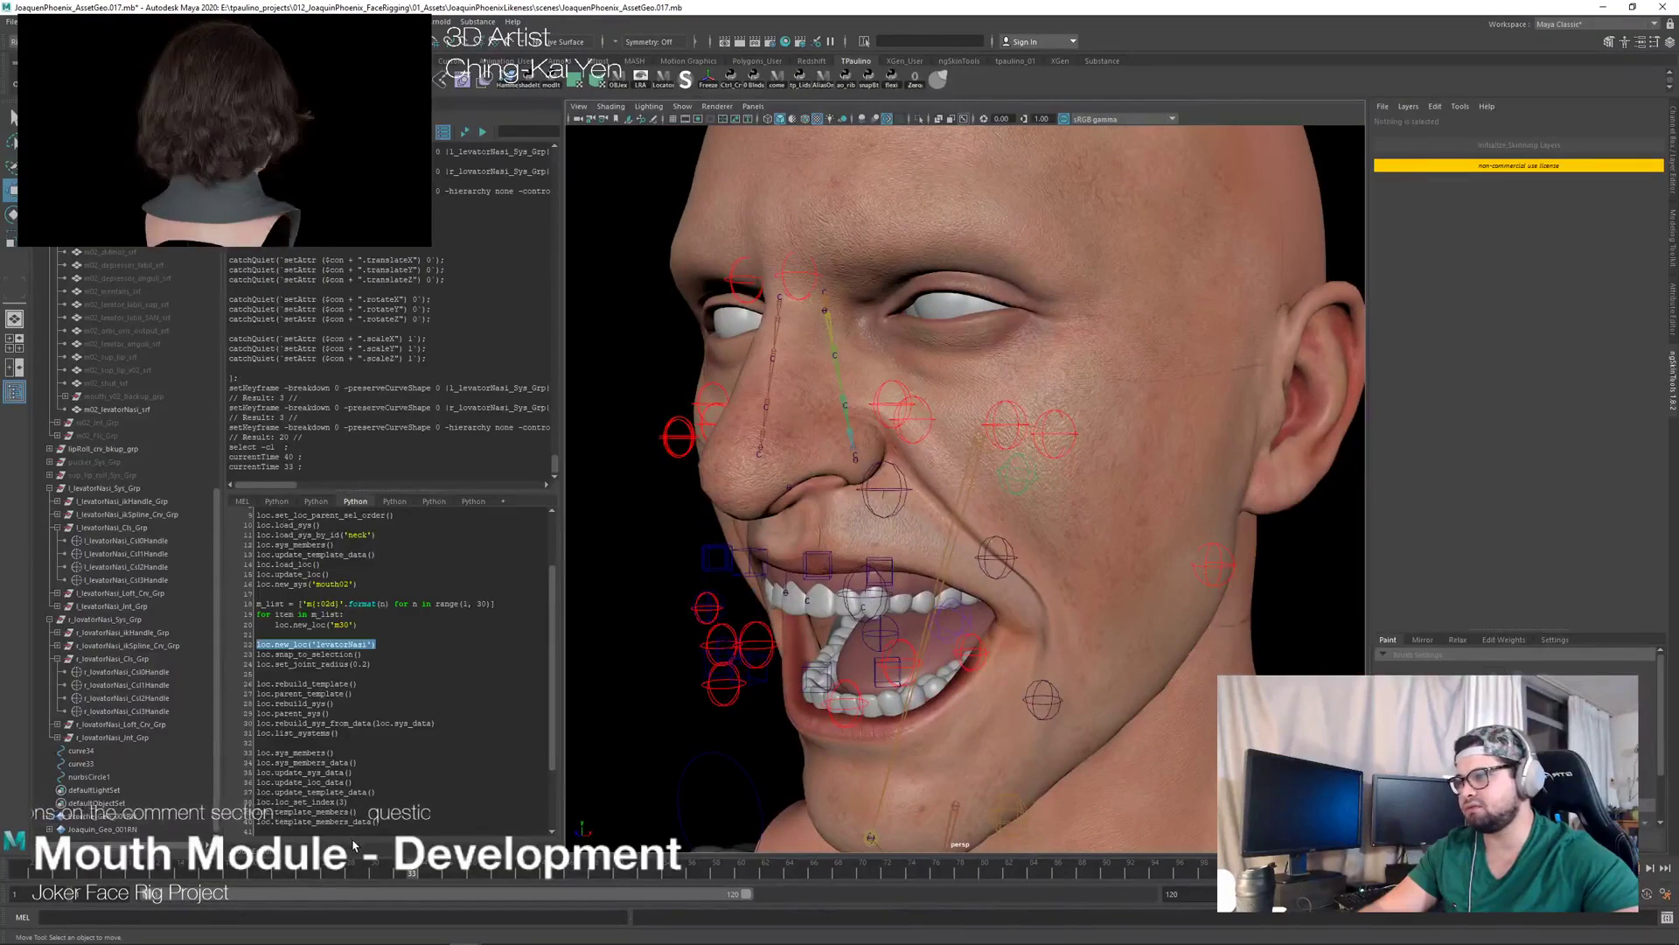
mouse_move(395, 875)
mouse_down()
mouse_move(79, 897)
mouse_move(637, 862)
mouse_move(1, 877)
mouse_move(1120, 871)
mouse_up()
right_click(407, 892)
click(267, 875)
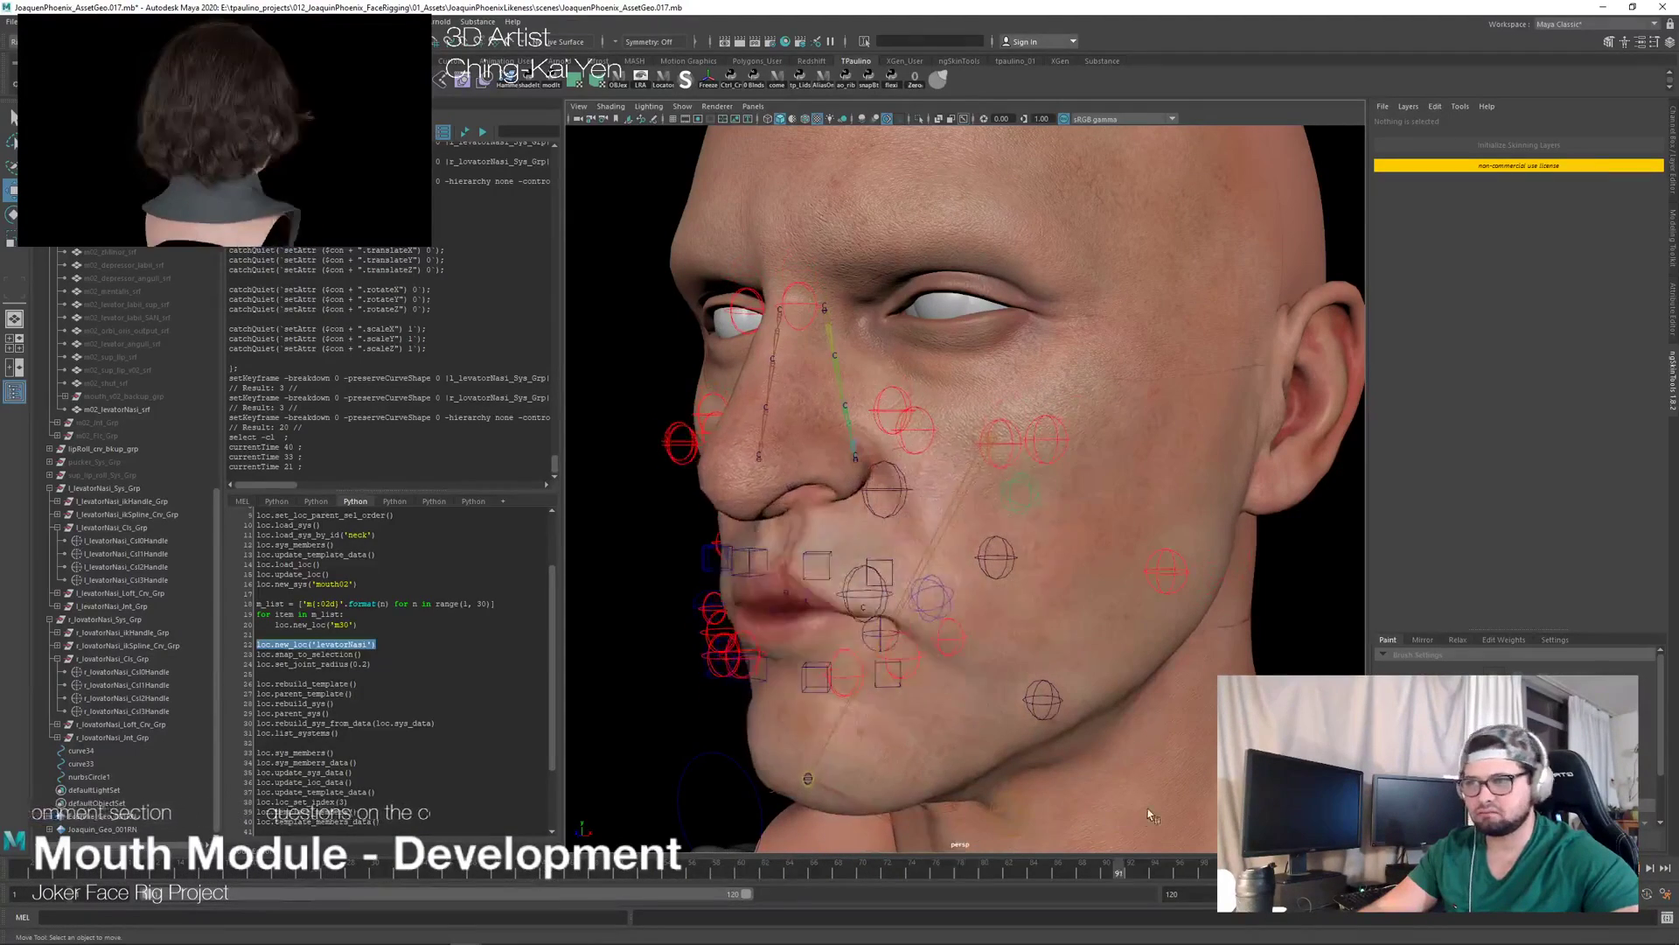
mouse_move(1150, 815)
mouse_down()
mouse_move(873, 793)
mouse_move(1108, 796)
mouse_move(843, 820)
mouse_move(607, 795)
mouse_move(13, 820)
mouse_up()
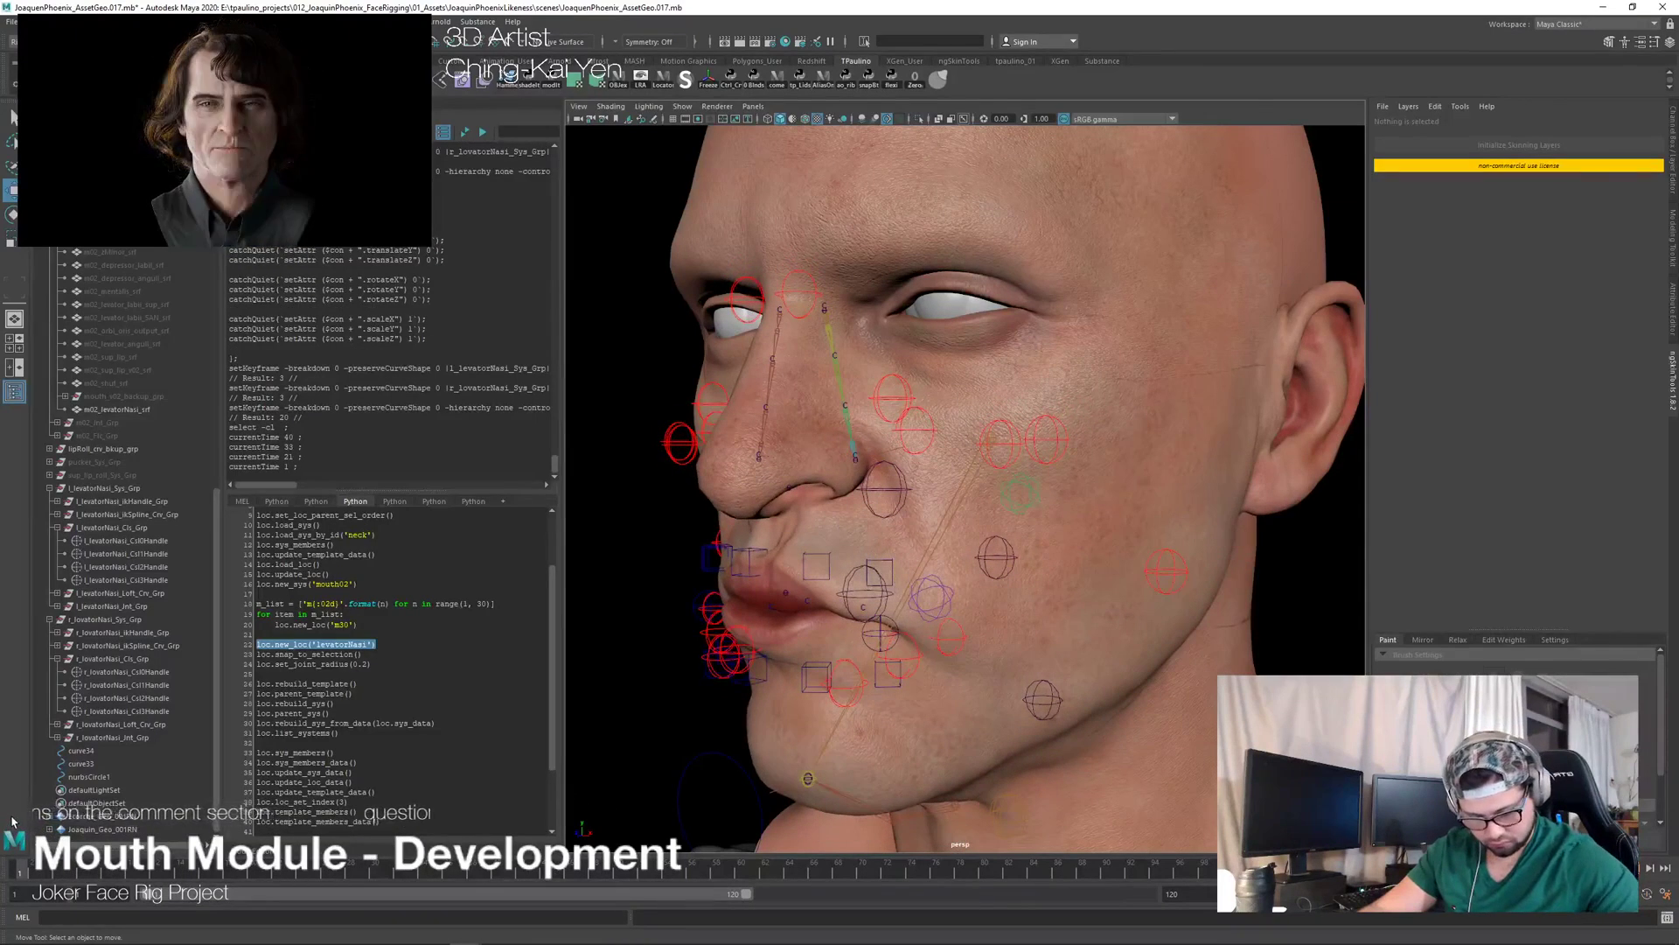
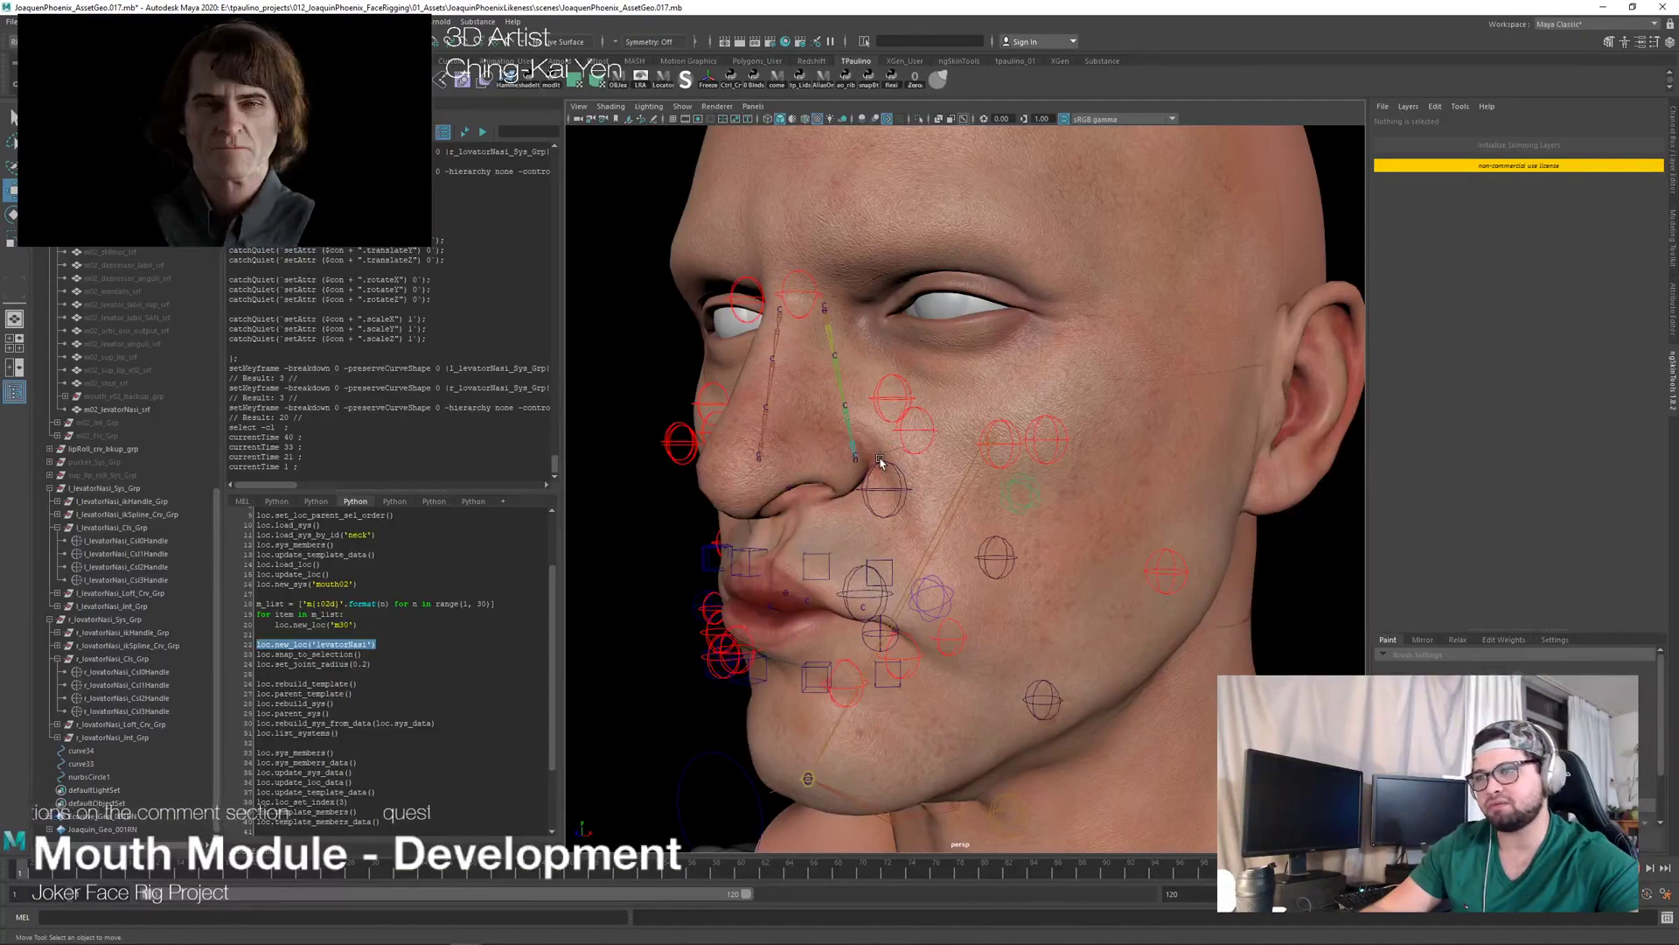
Step: Try moving l_levatorNasi_Csl0Handle up at the bridge of the nose, and undo the move
alt+drag(916, 498, 951, 441)
click(838, 376)
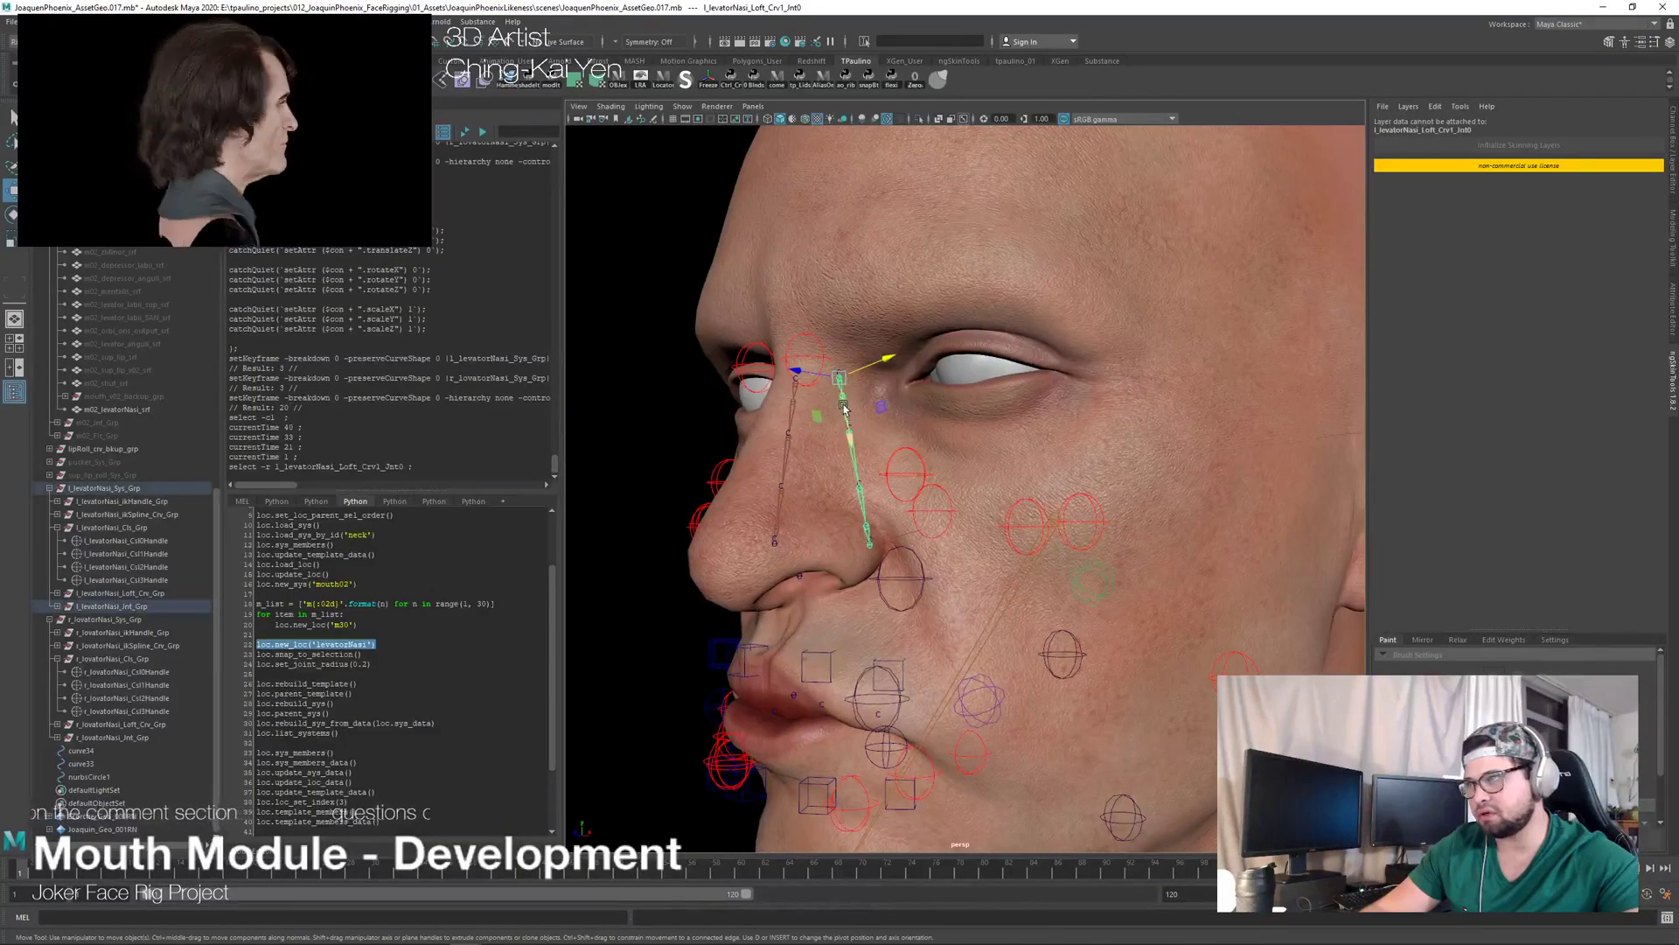
click(135, 541)
drag(847, 325, 827, 293)
key(ctrl+z)
alt+drag(814, 372, 888, 389)
alt+drag(896, 590, 1304, 610)
scroll(953, 512, up, 5)
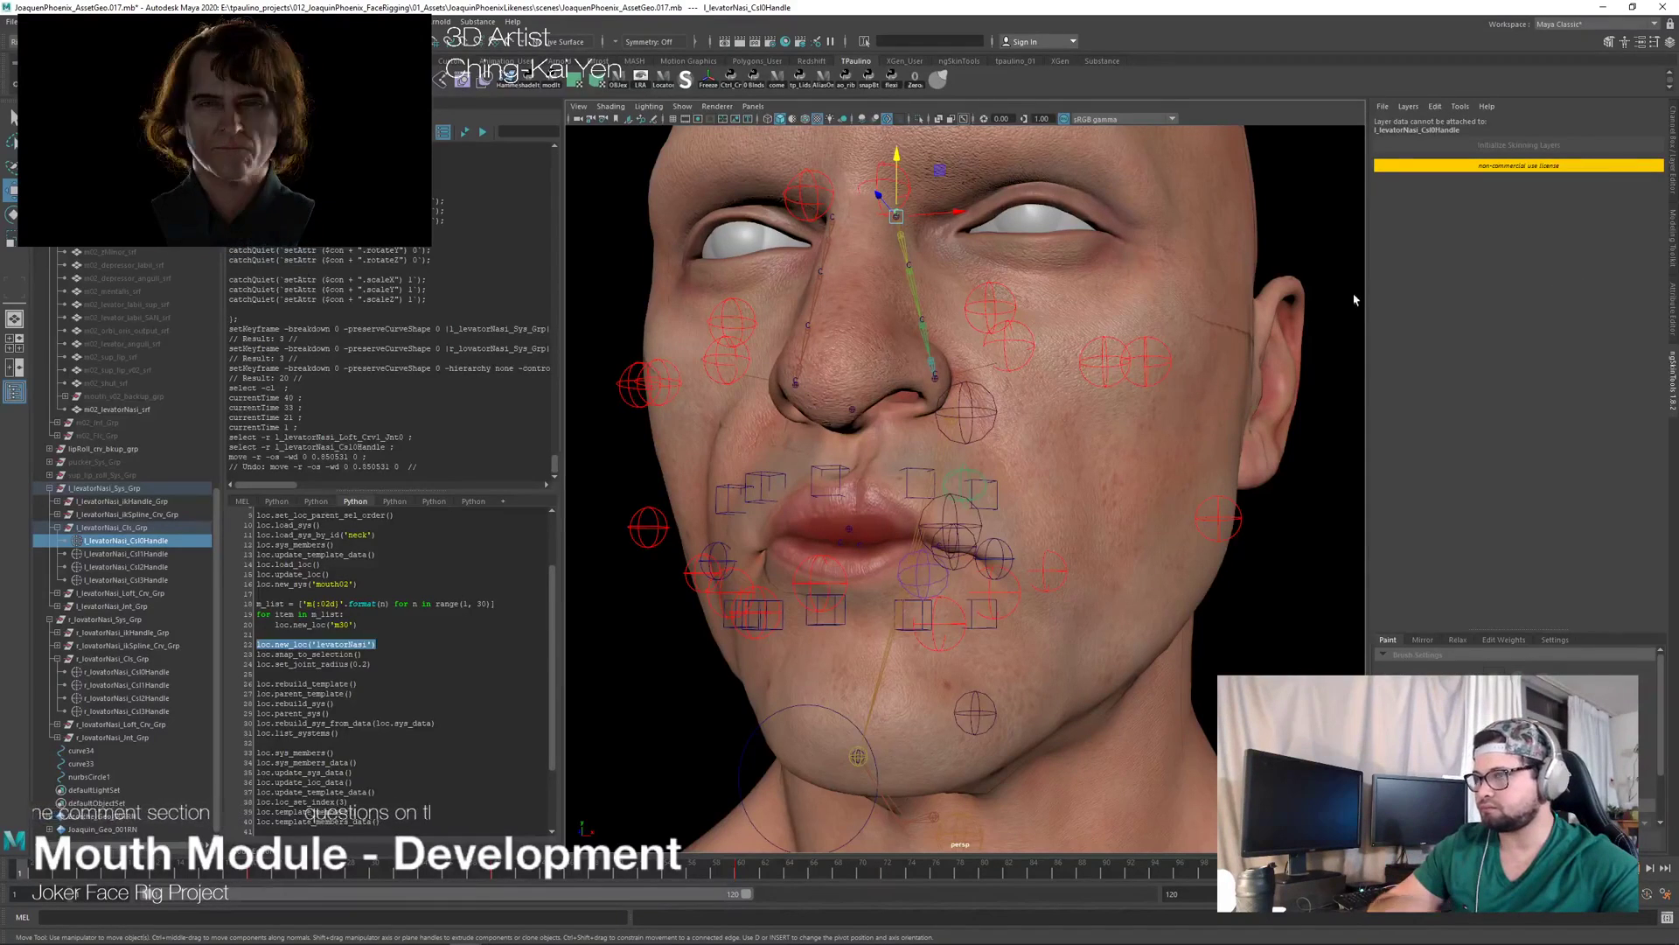
alt+drag(1036, 360, 1203, 468)
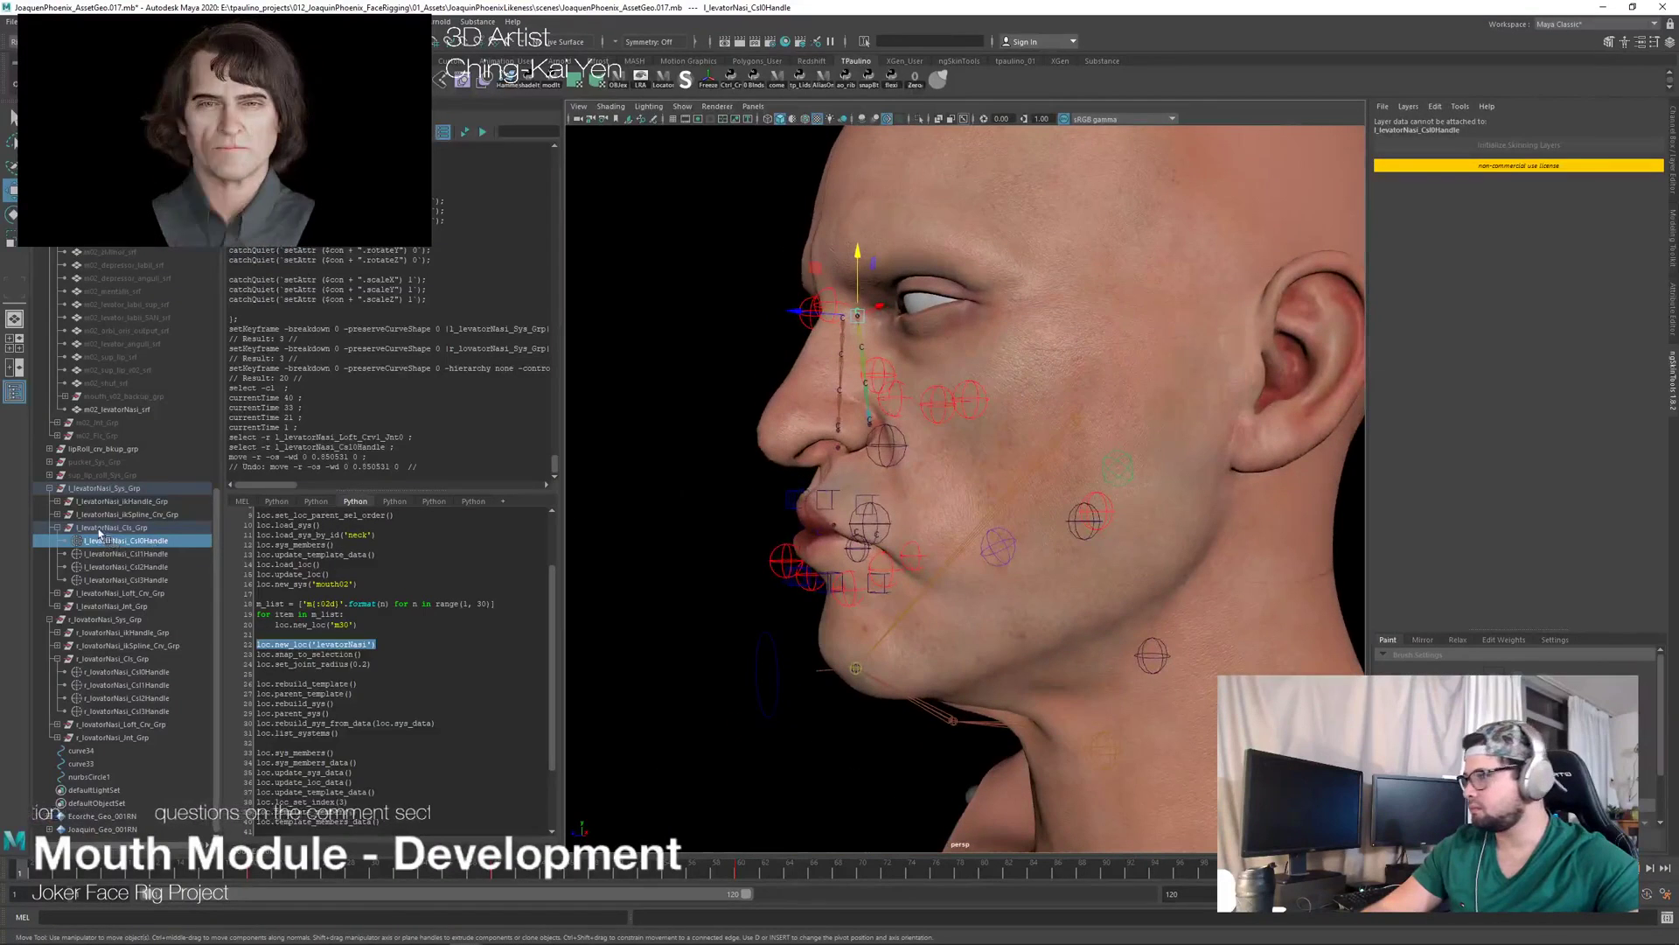
Step: Show the mouth02_srf_grp surfaces and toggle their isolation in the viewport on and off
scroll(114, 525, up, 5)
click(134, 476)
key(h)
alt+drag(926, 394, 1118, 478)
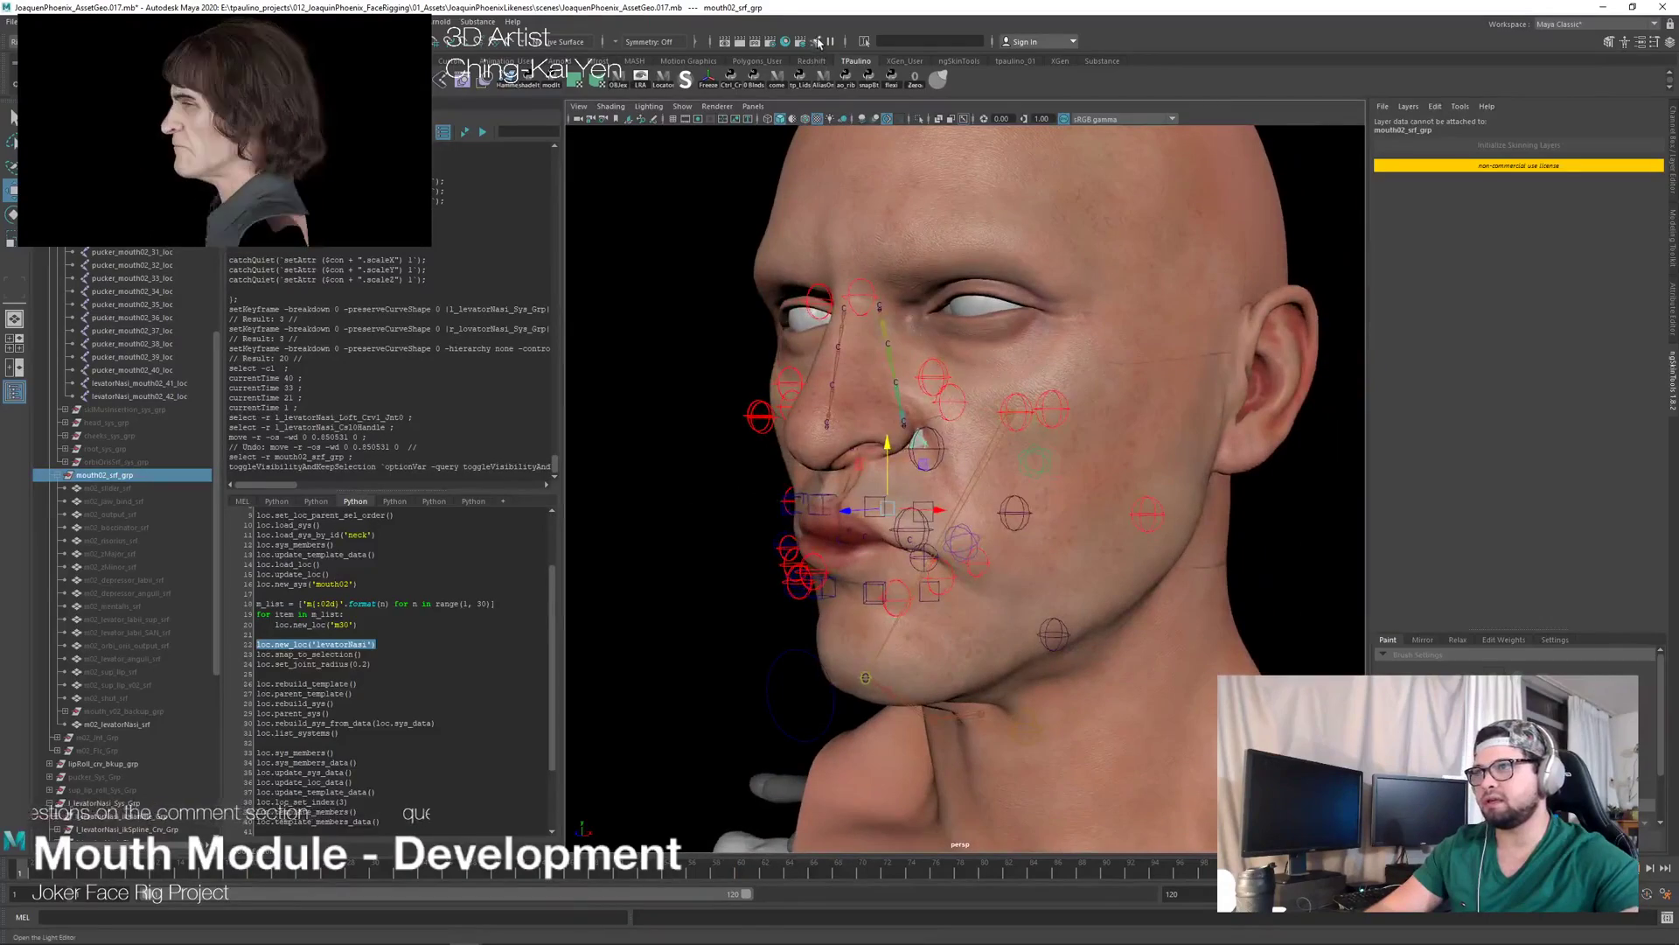
key(ctrl+1)
key(ctrl+1)
alt+drag(906, 514, 1058, 480)
key(alt+Tab)
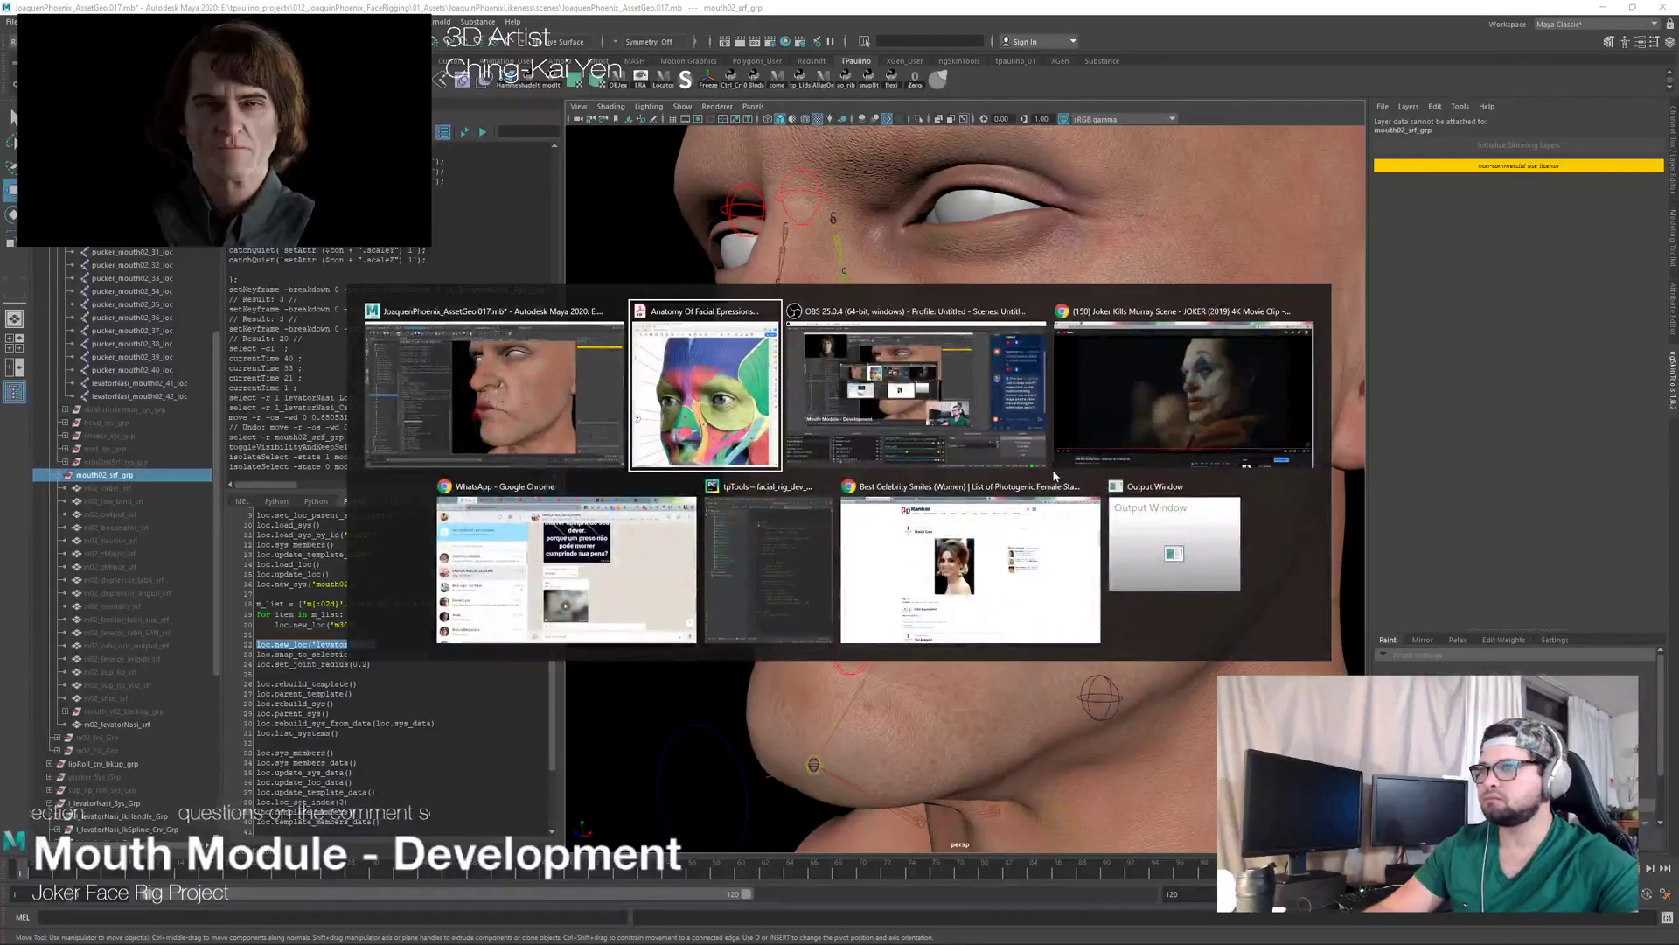
key(alt+Tab)
click(610, 517)
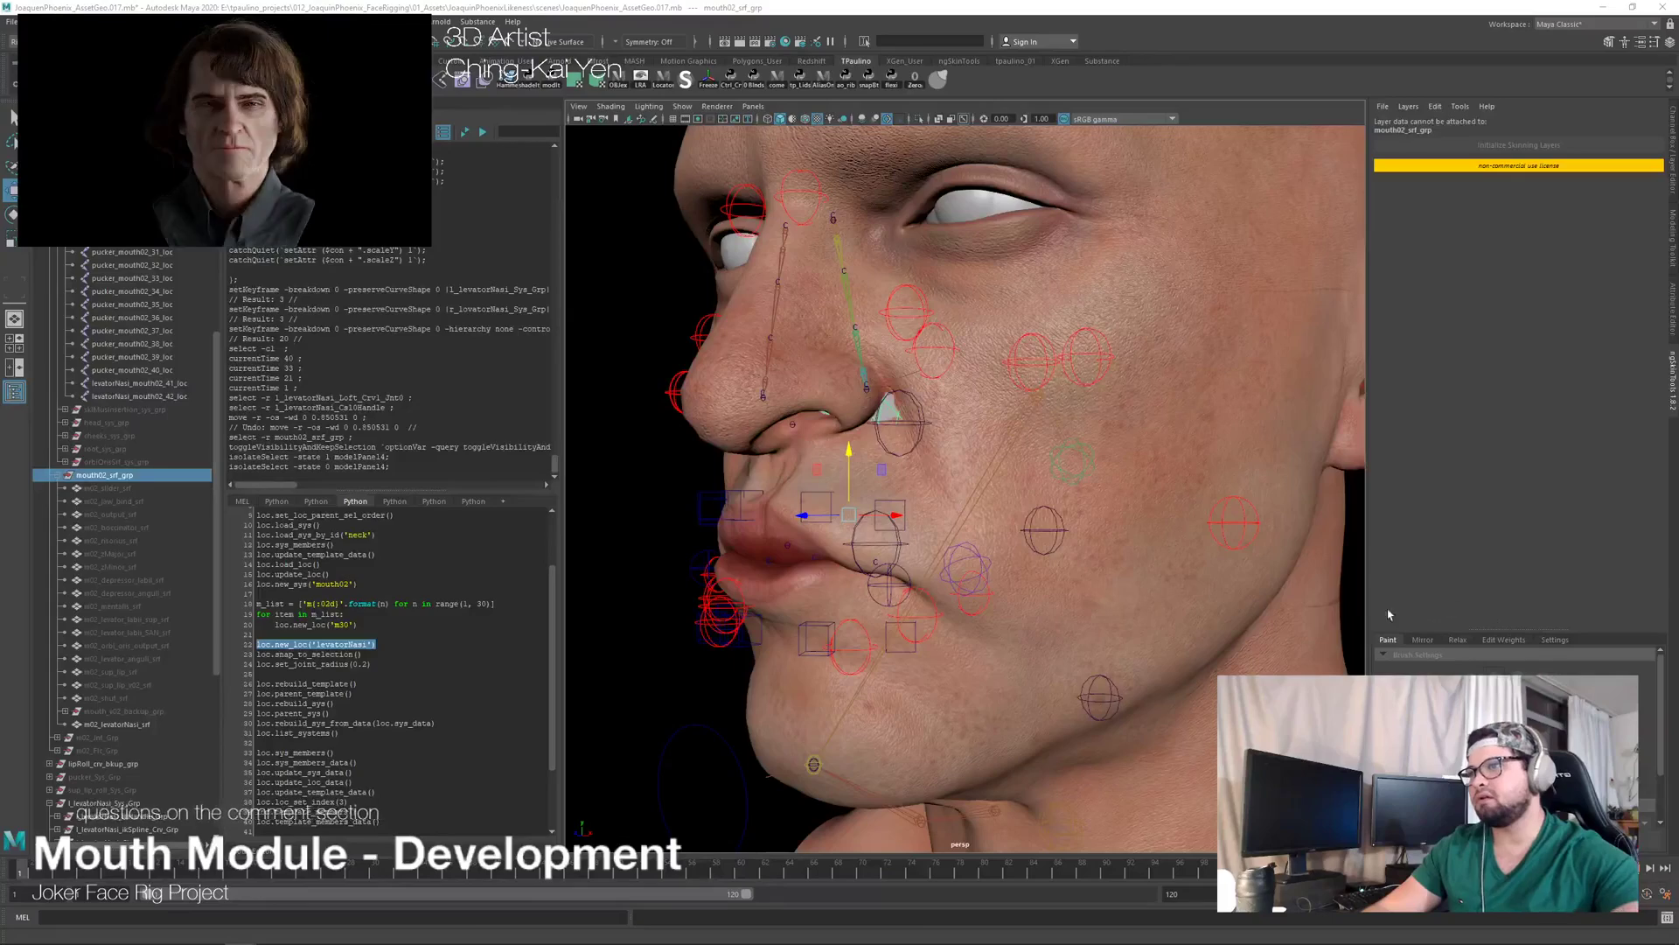
Step: Scrub the timeline with the mouth surfaces shown to examine how they deform with the mouth poses
alt+drag(752, 519, 824, 517)
scroll(874, 521, down, 5)
alt+drag(974, 522, 890, 479)
scroll(879, 529, up, 2)
scroll(908, 532, down, 2)
scroll(901, 517, up, 3)
scroll(890, 479, up, 2)
drag(263, 870, 1120, 874)
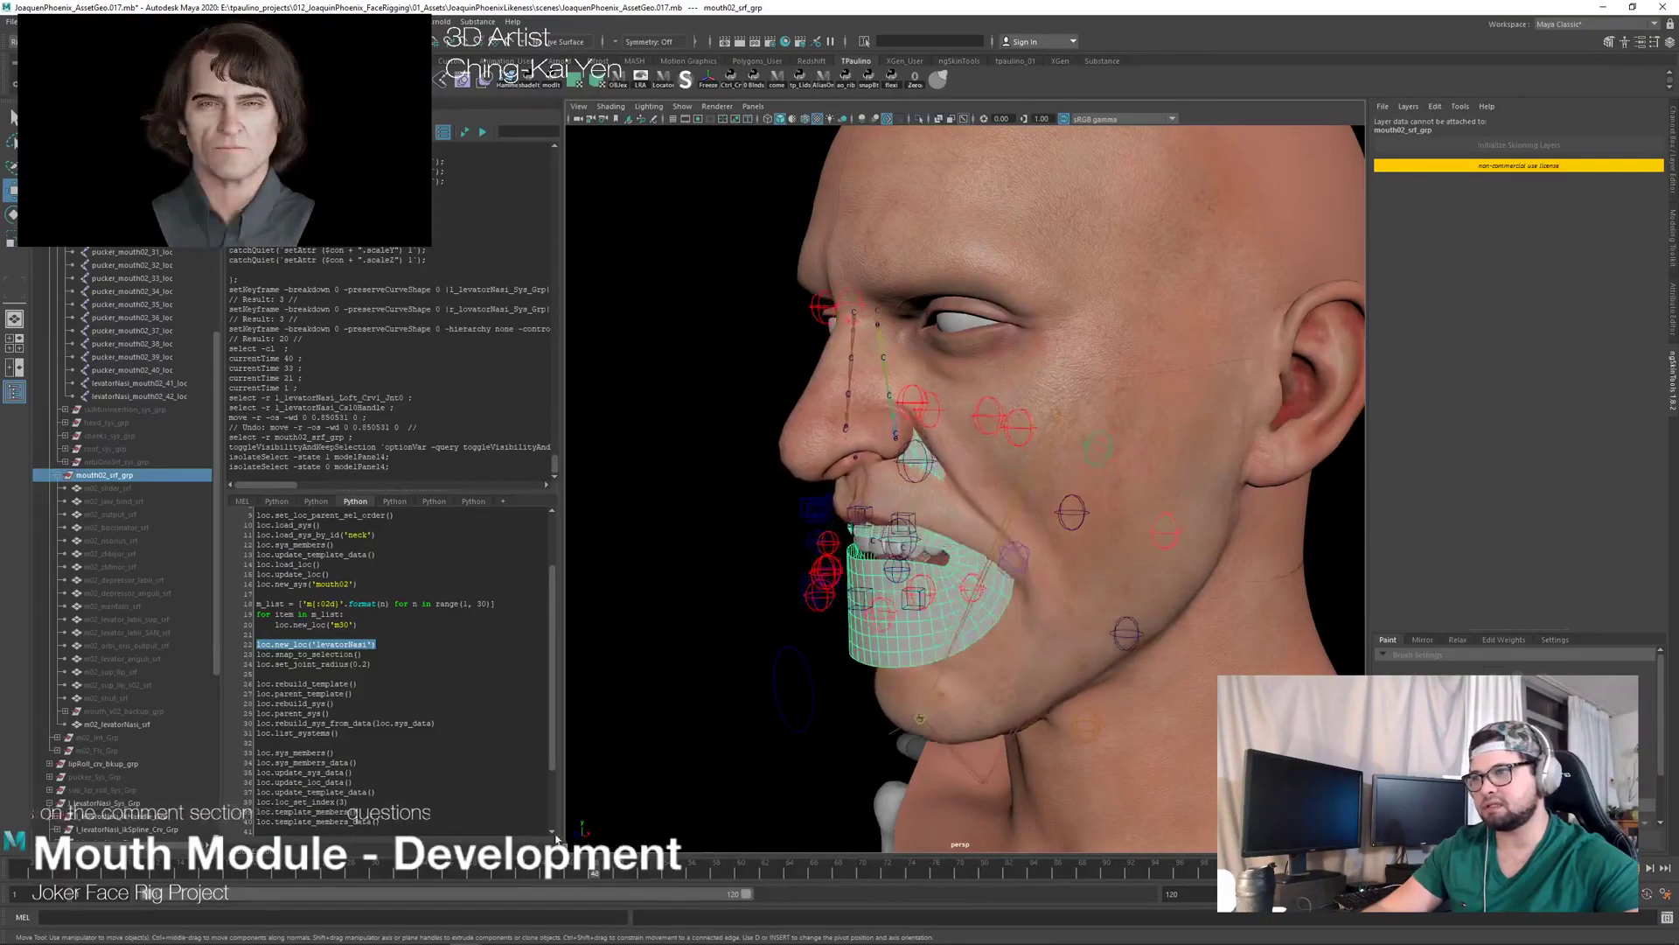
Step: Return to frame 1 and hide mouth02_srf_grp
key(alt+shift+v)
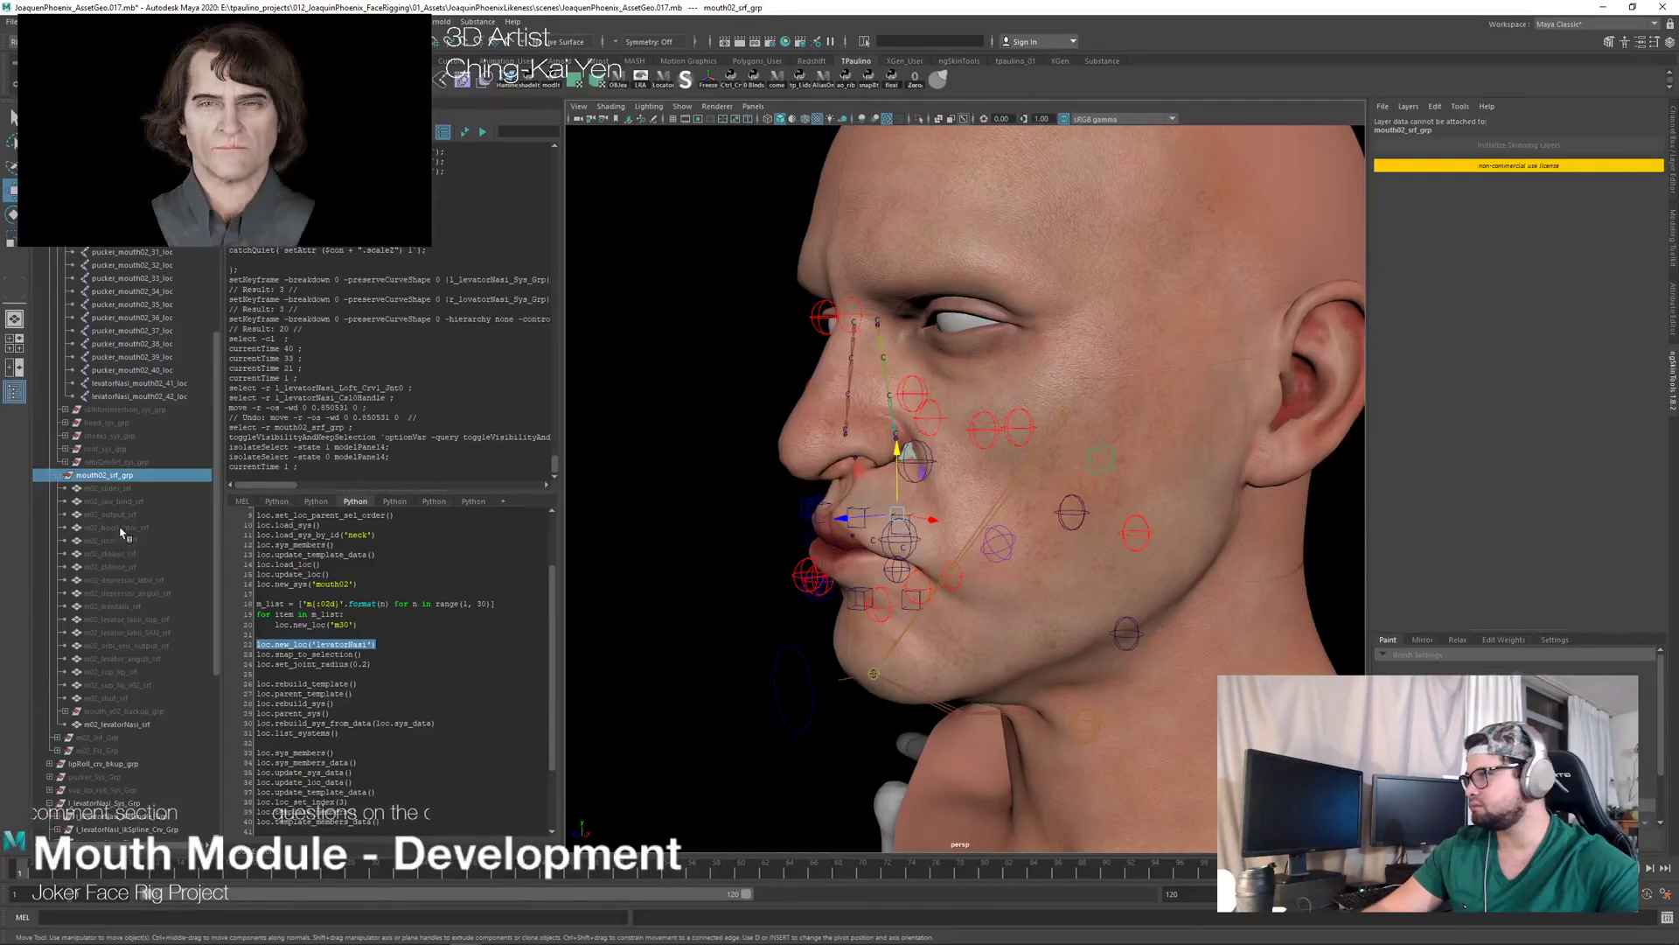
click(123, 477)
key(h)
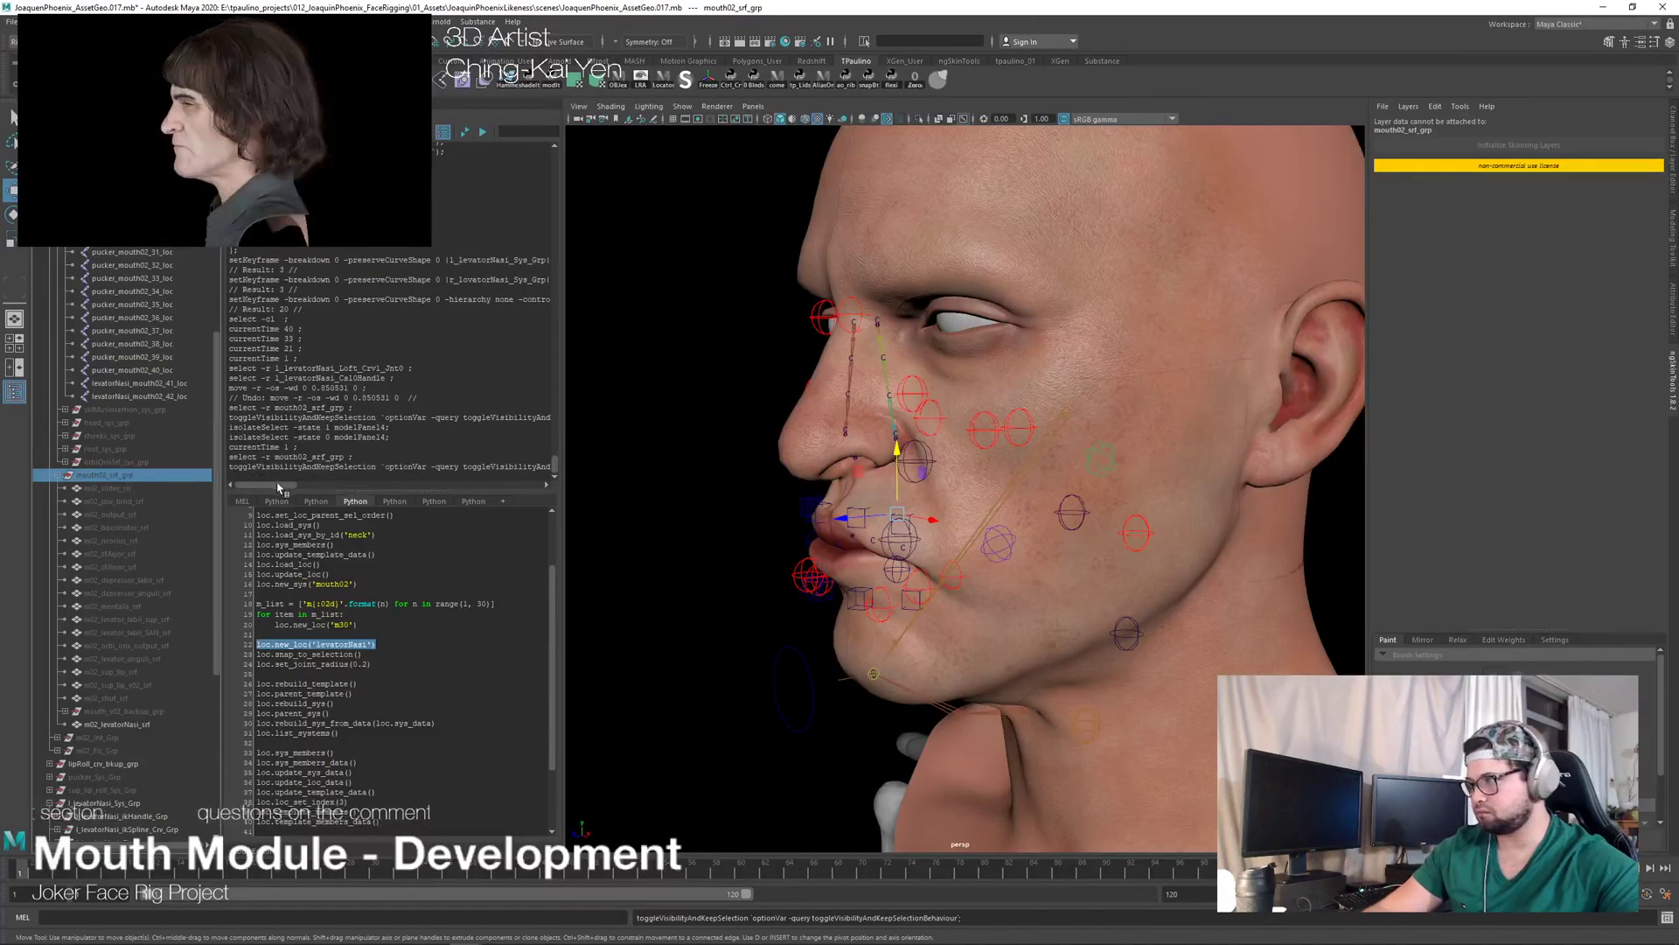
Step: Inspect the neutral head and bust from several angles and distances
alt+drag(874, 507, 945, 507)
scroll(1030, 510, down, 3)
scroll(700, 514, down, 2)
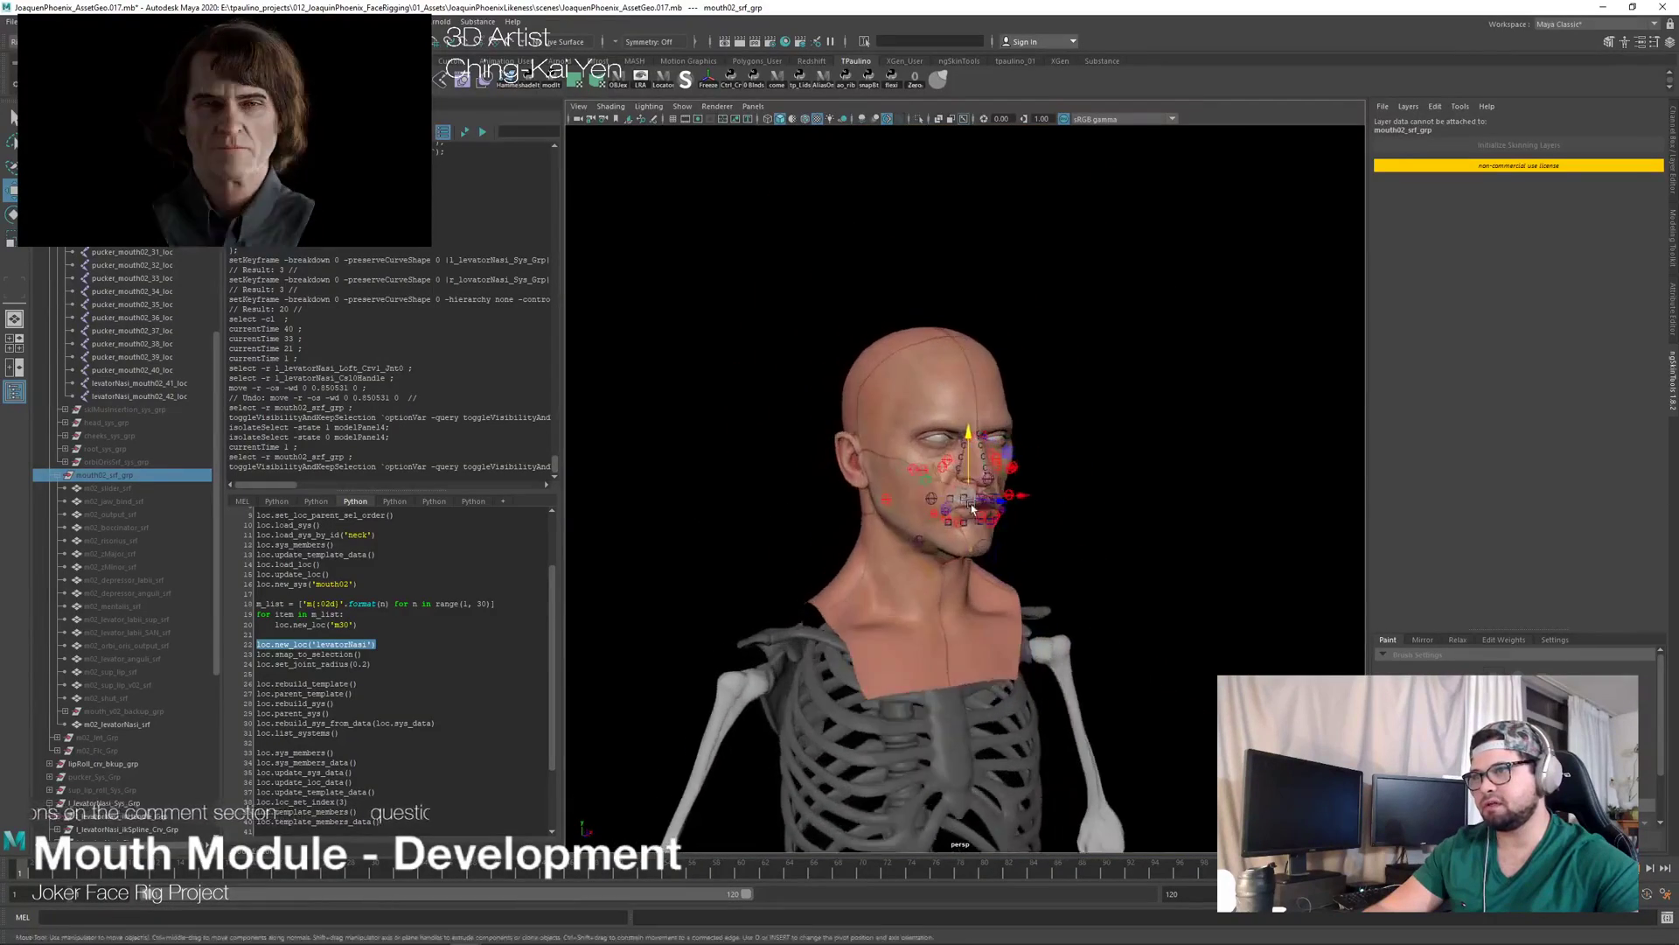
scroll(945, 507, up, 5)
scroll(1075, 448, down, 1)
scroll(1075, 448, down, 3)
alt+drag(1075, 448, 1004, 516)
scroll(830, 521, down, 4)
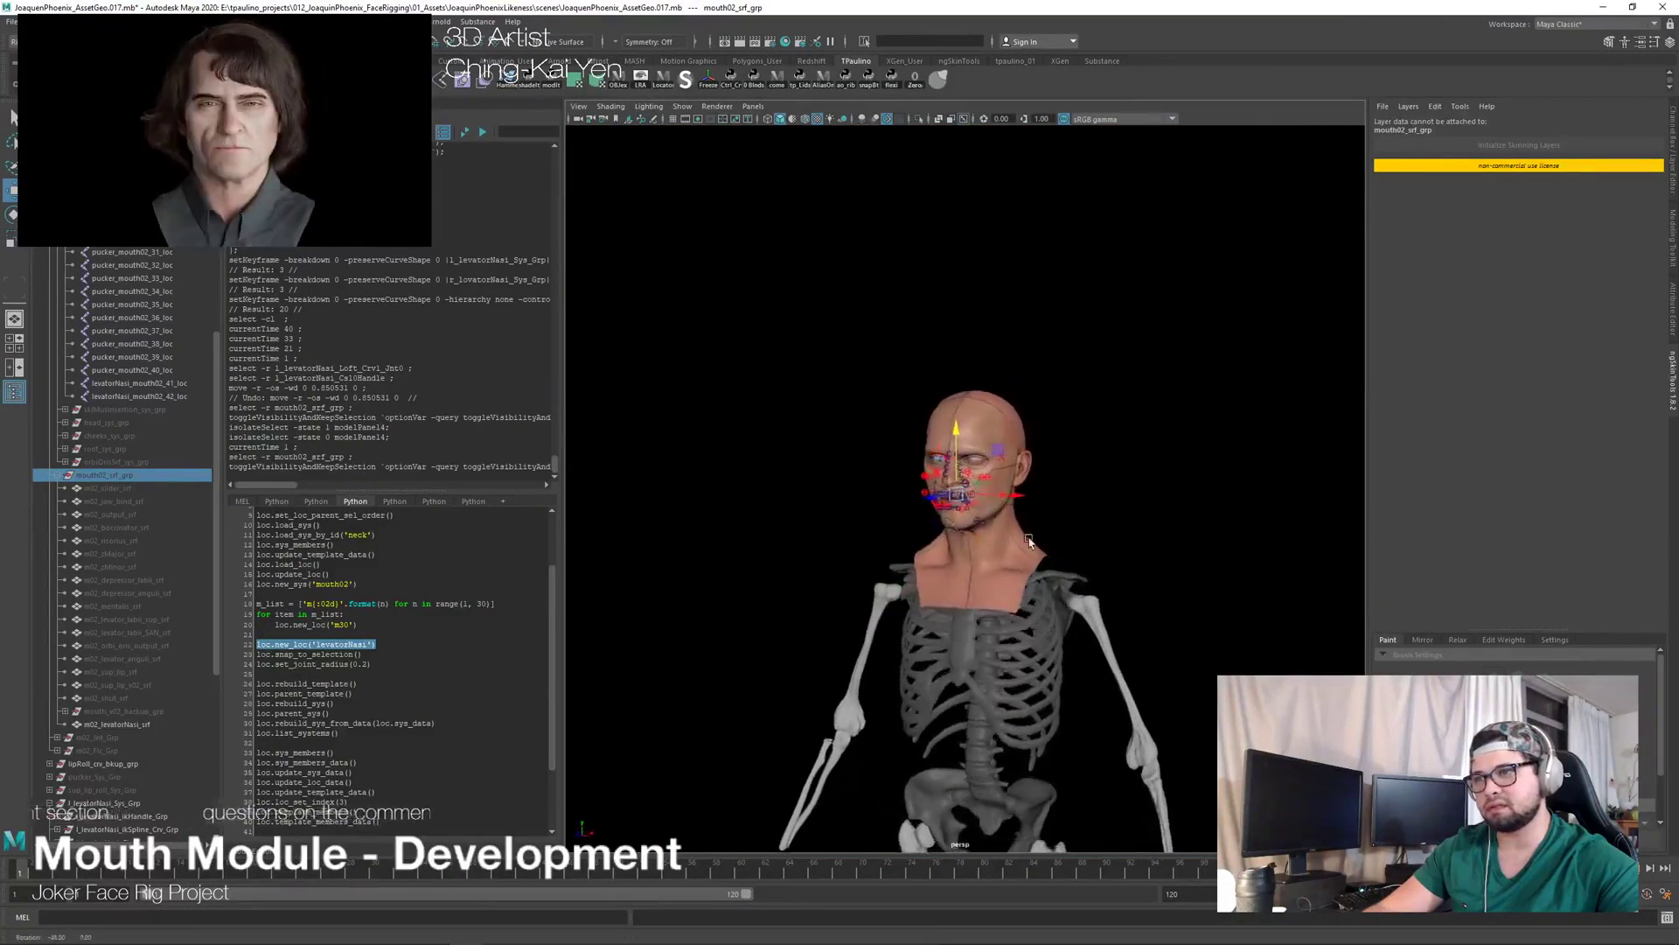
scroll(1276, 536, up, 2)
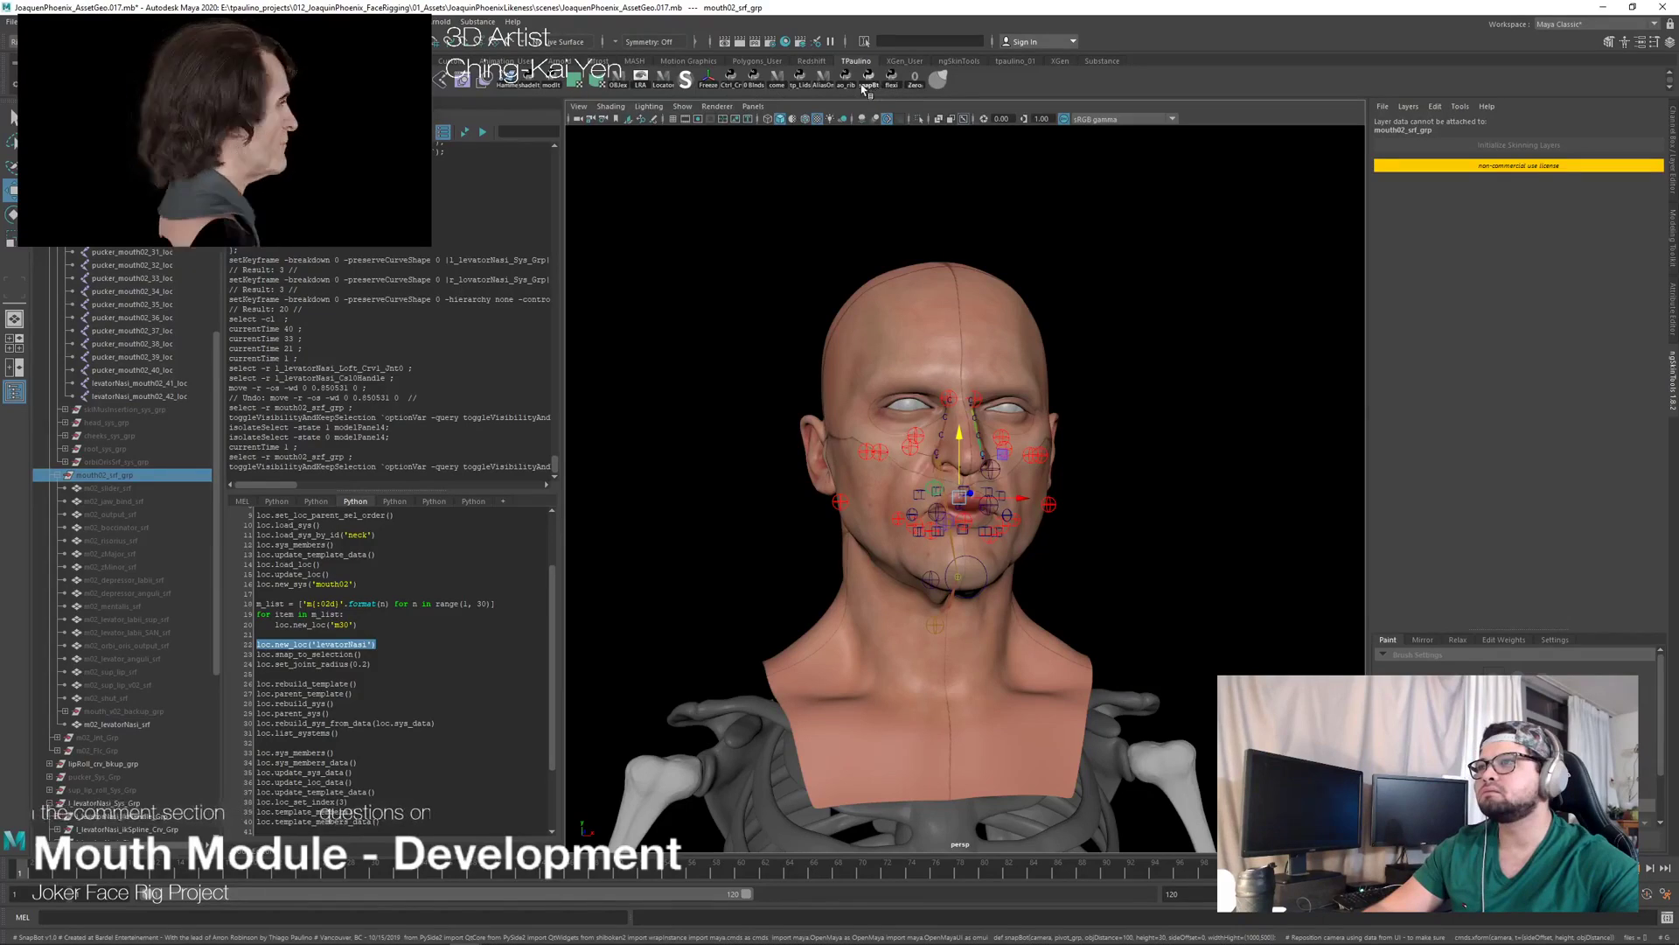
Step: Turn on line smoothing and multisample anti-aliasing for the viewport and check the face in profile
click(938, 82)
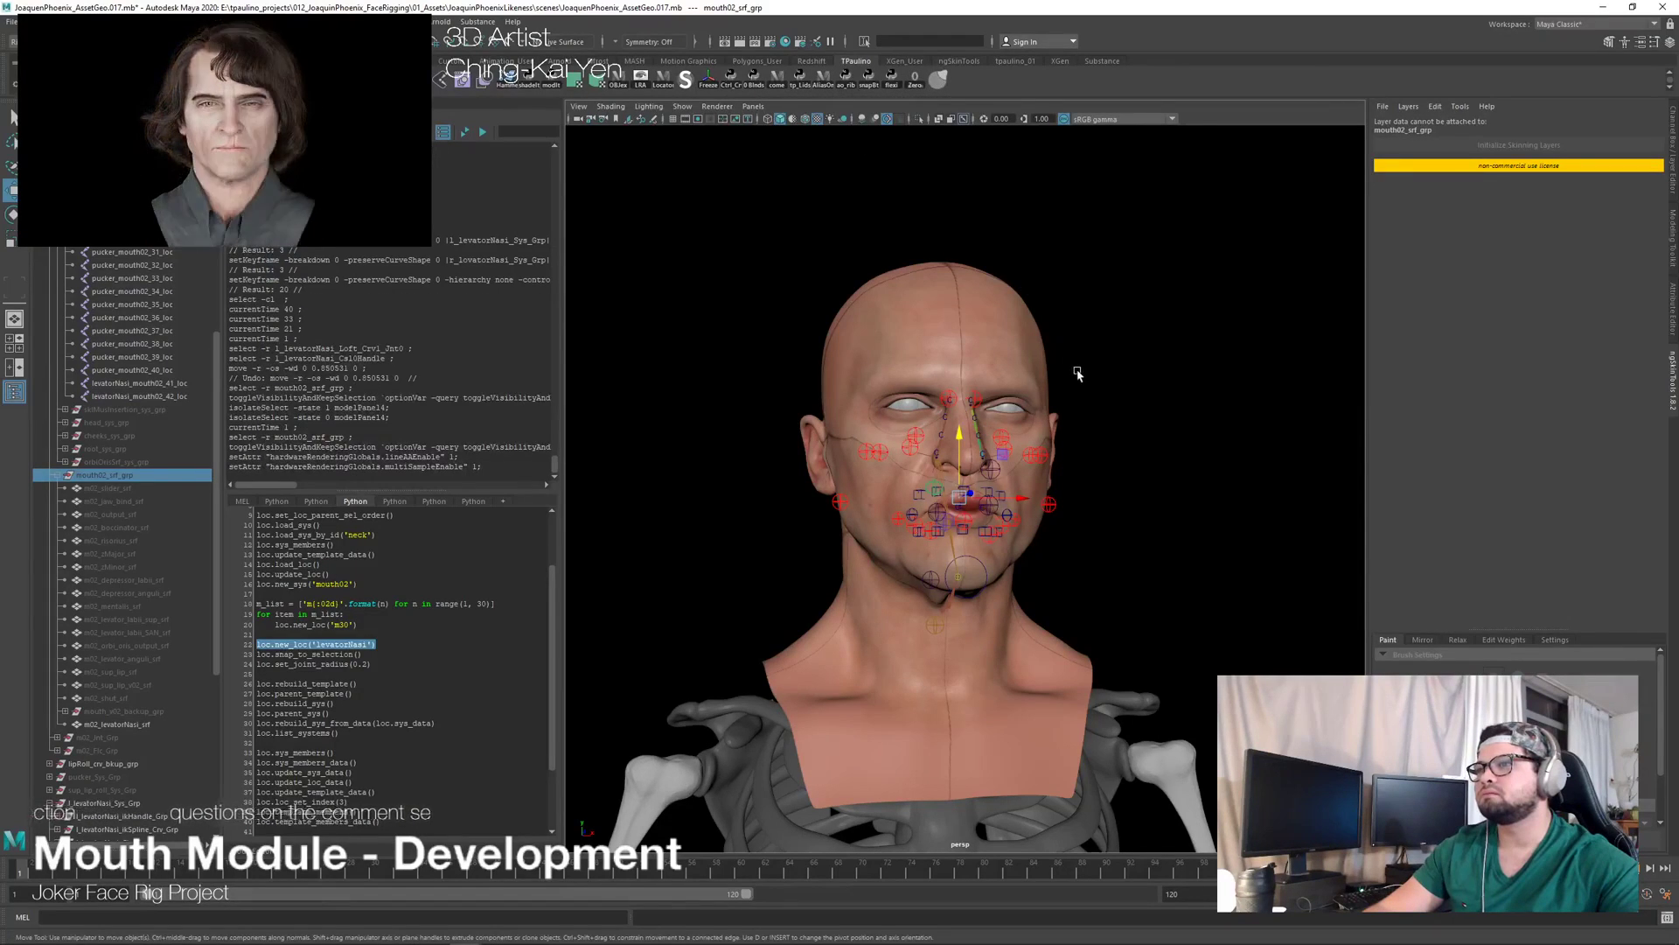
scroll(959, 386, up, 3)
alt+drag(959, 385, 1052, 457)
scroll(1002, 461, down, 2)
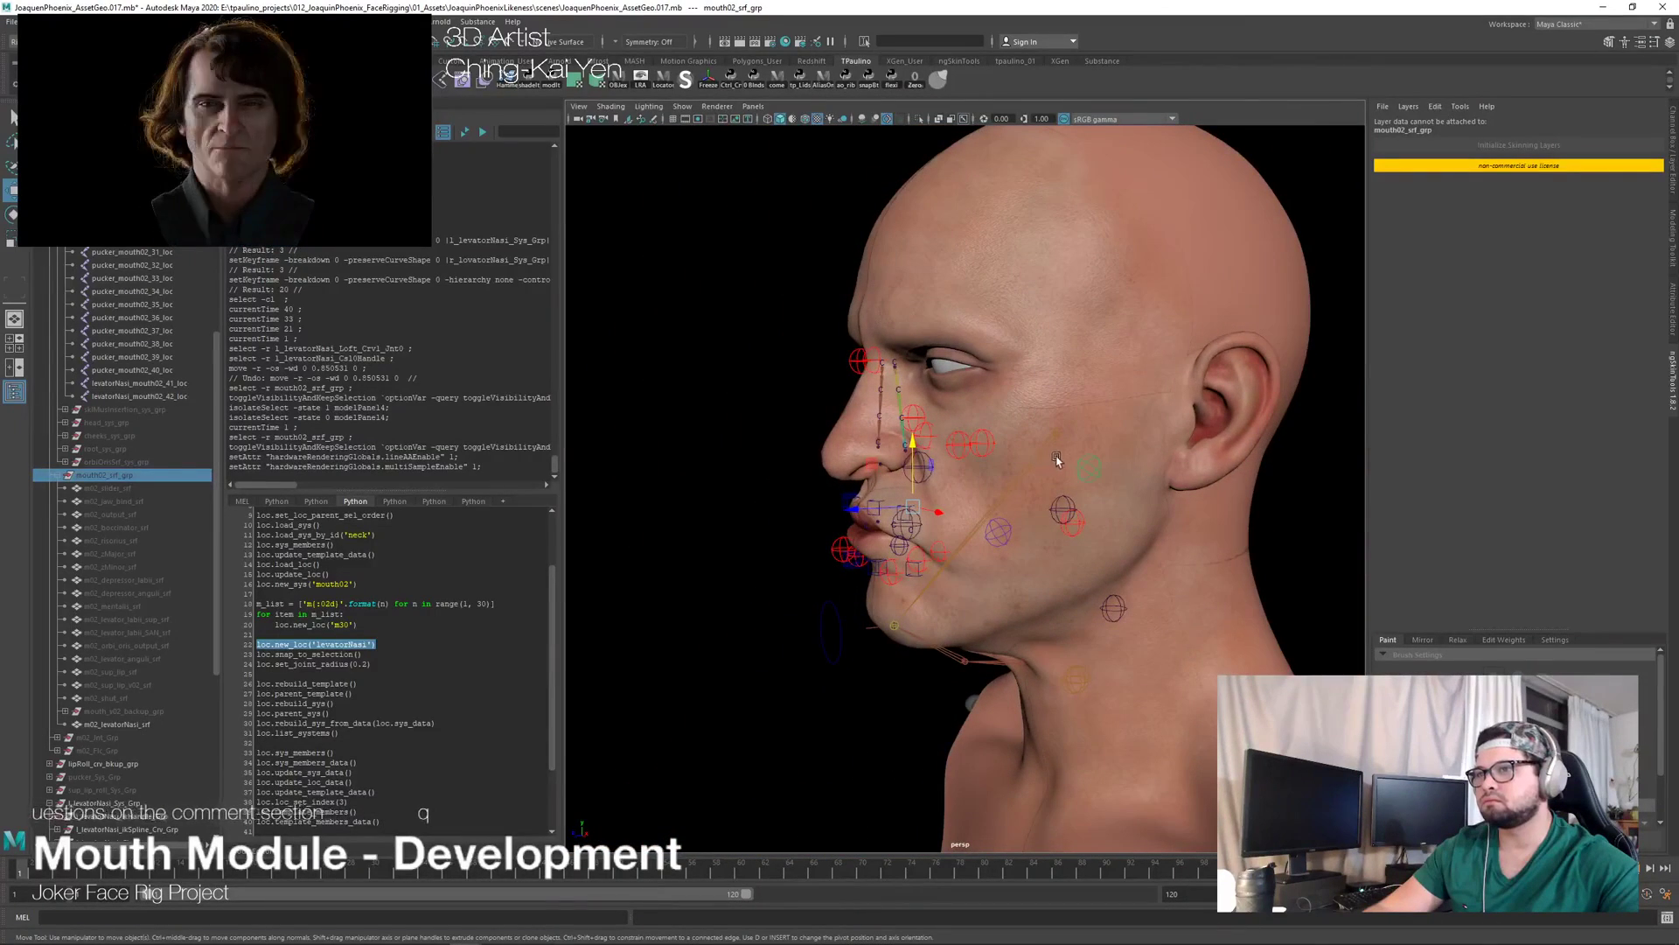
key(alt+Tab)
key(Escape)
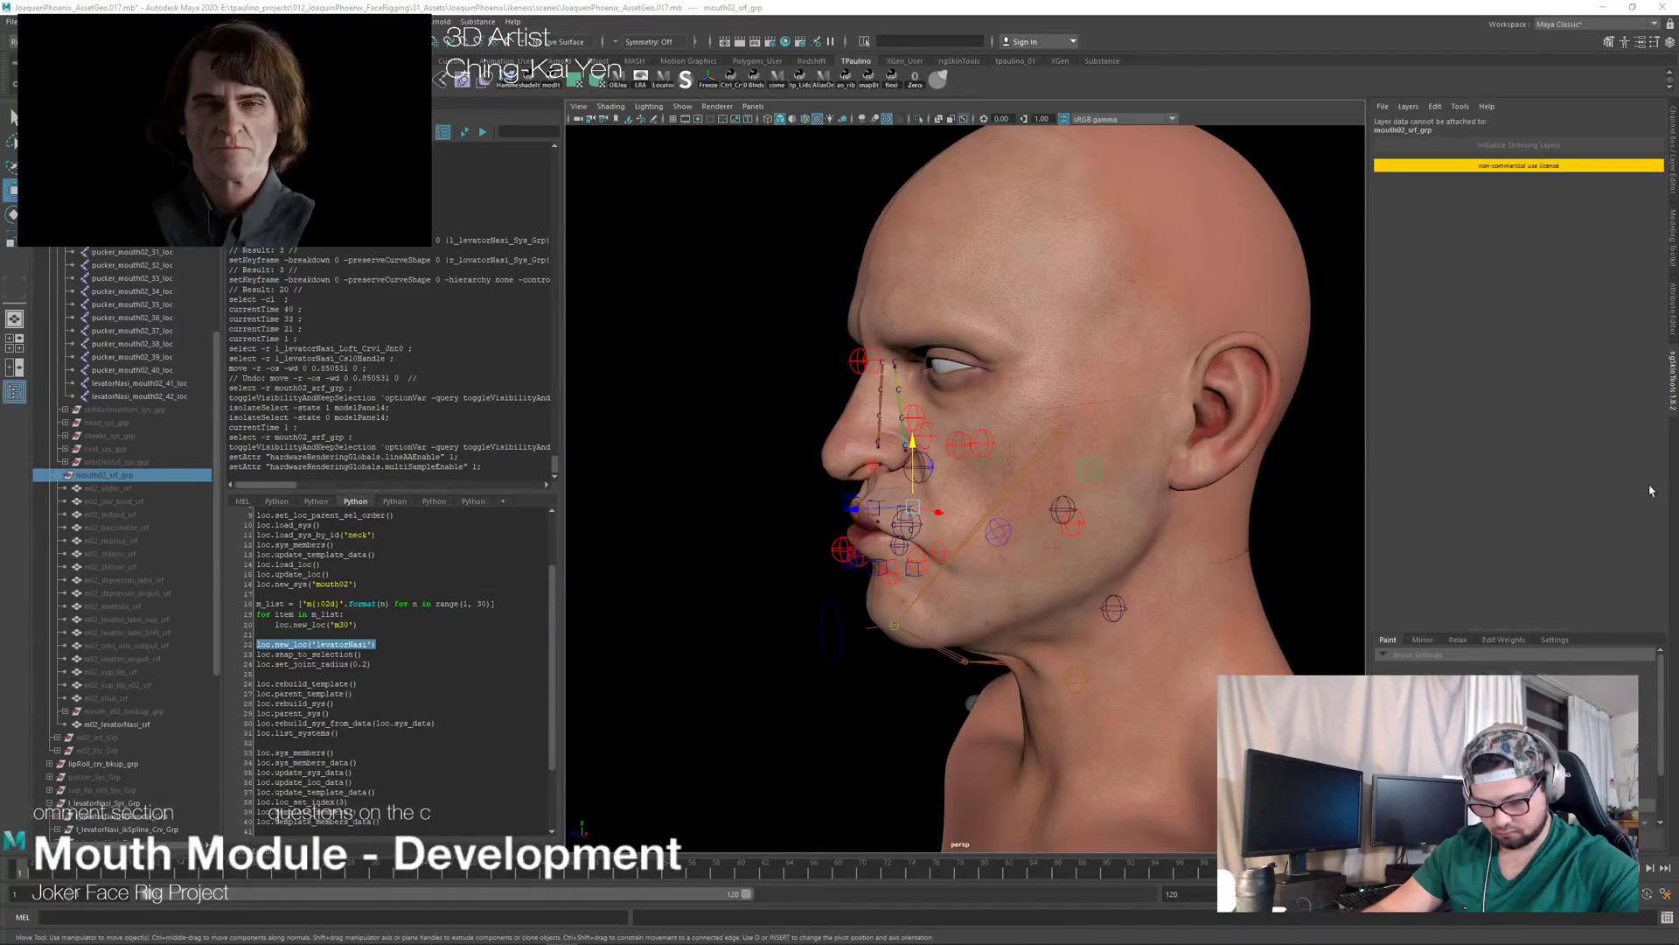
alt+drag(1418, 417, 929, 422)
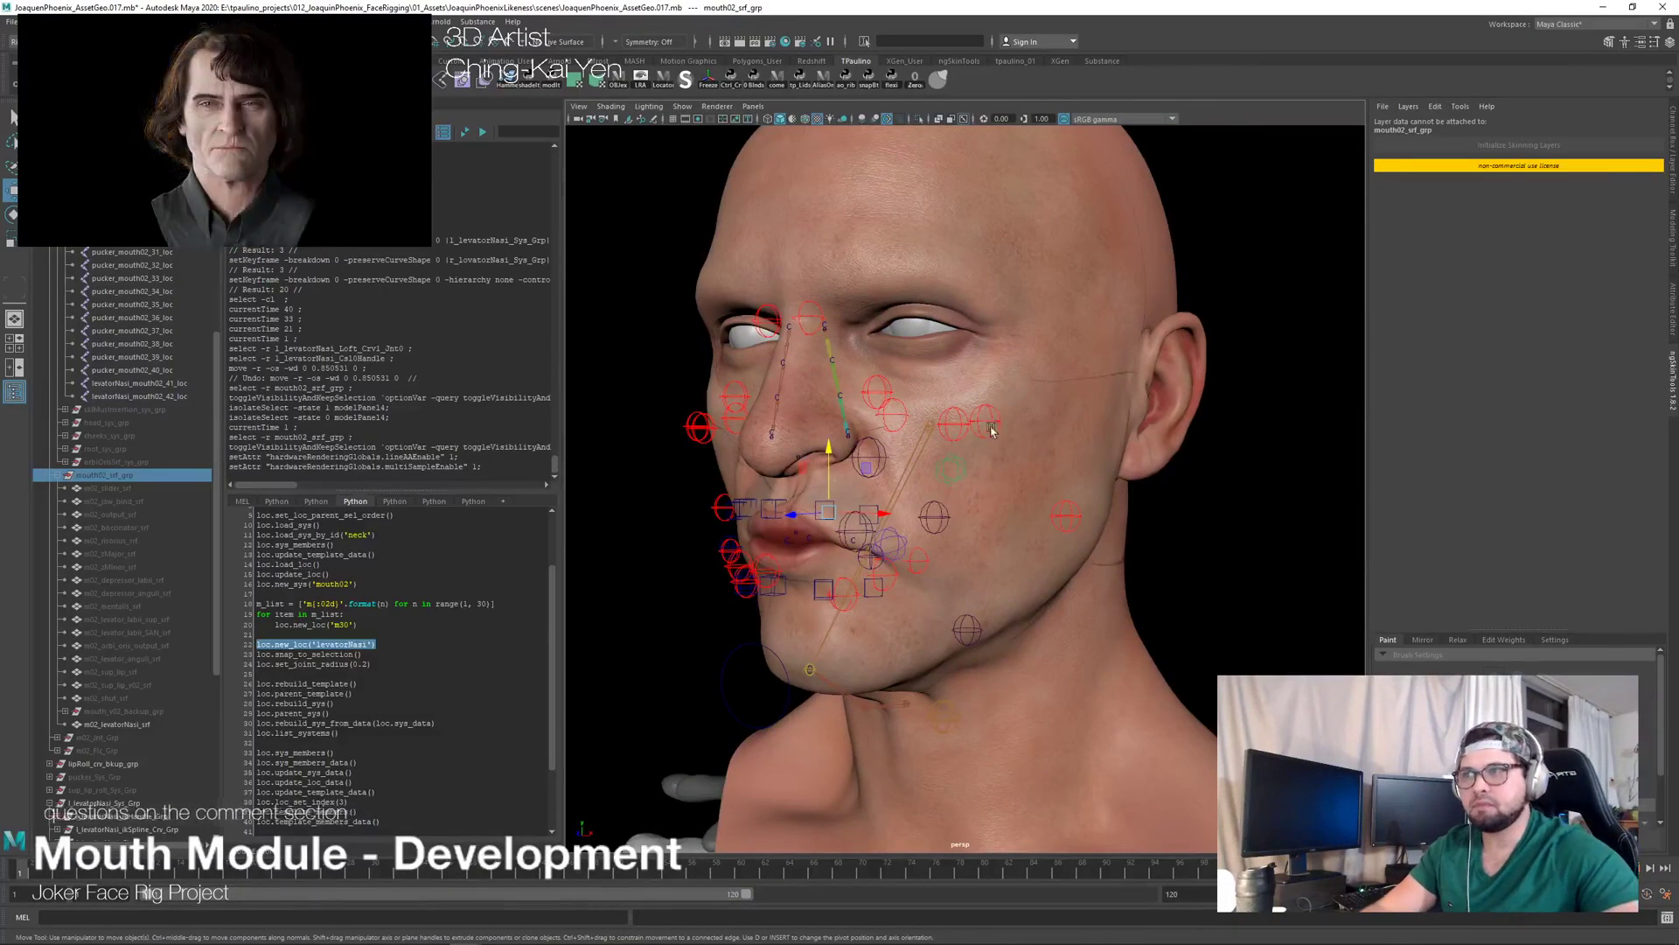
alt+drag(1012, 501, 894, 531)
scroll(1083, 531, down, 5)
alt+right_drag(894, 531, 971, 532)
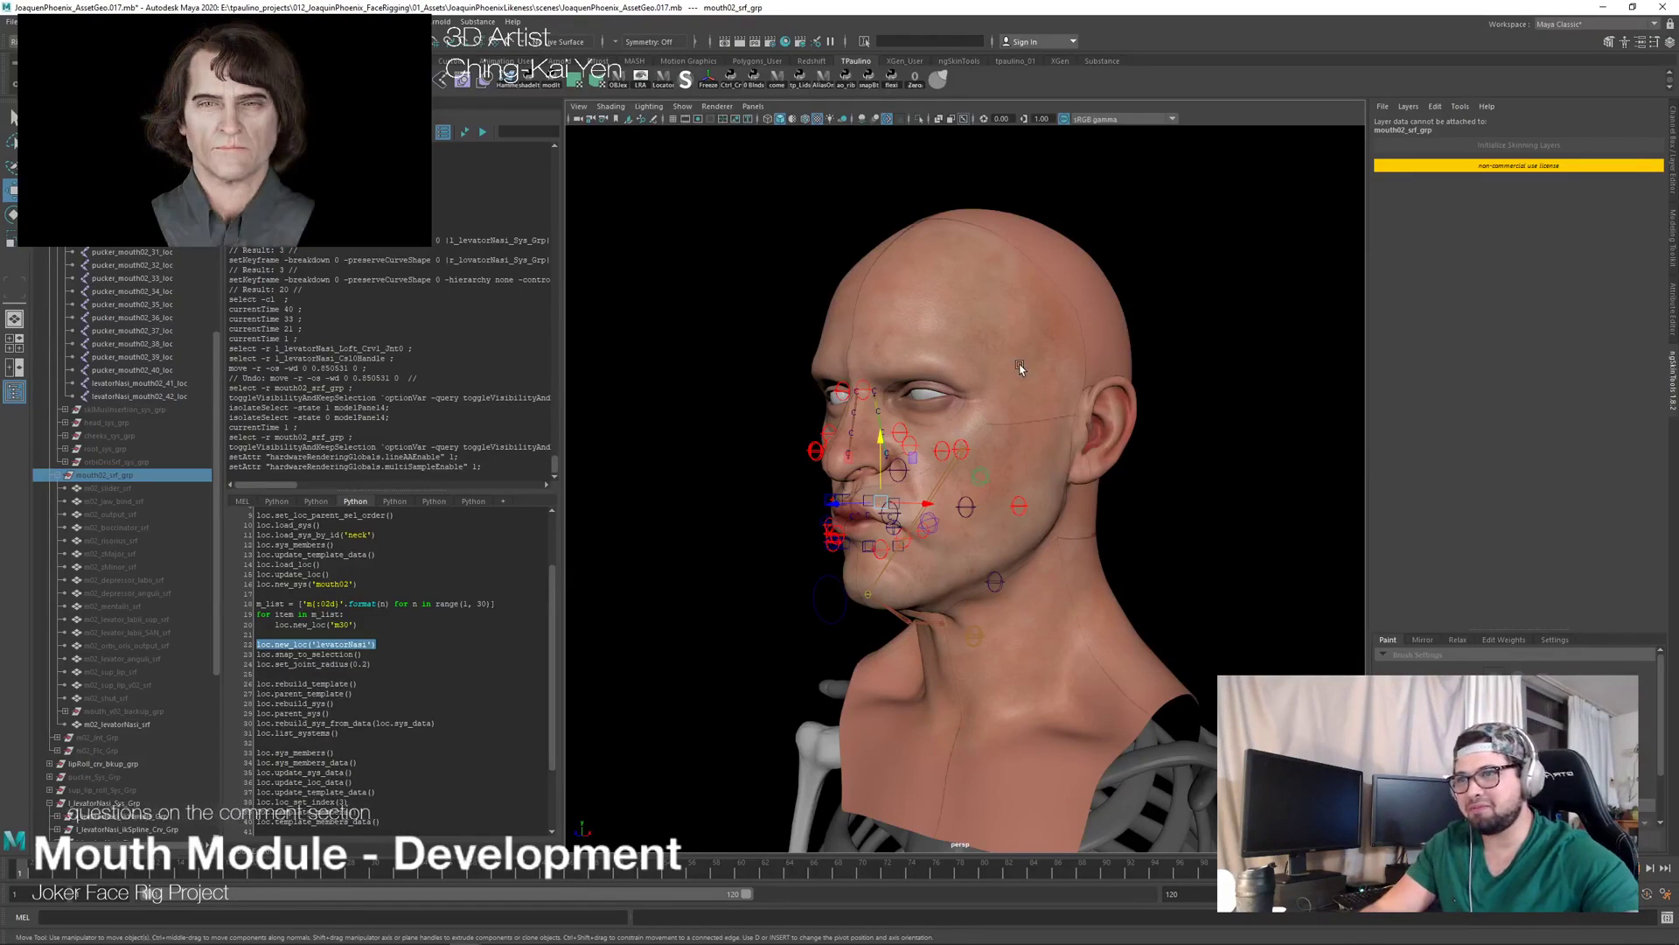
alt+drag(955, 435, 859, 486)
key(alt+Tab)
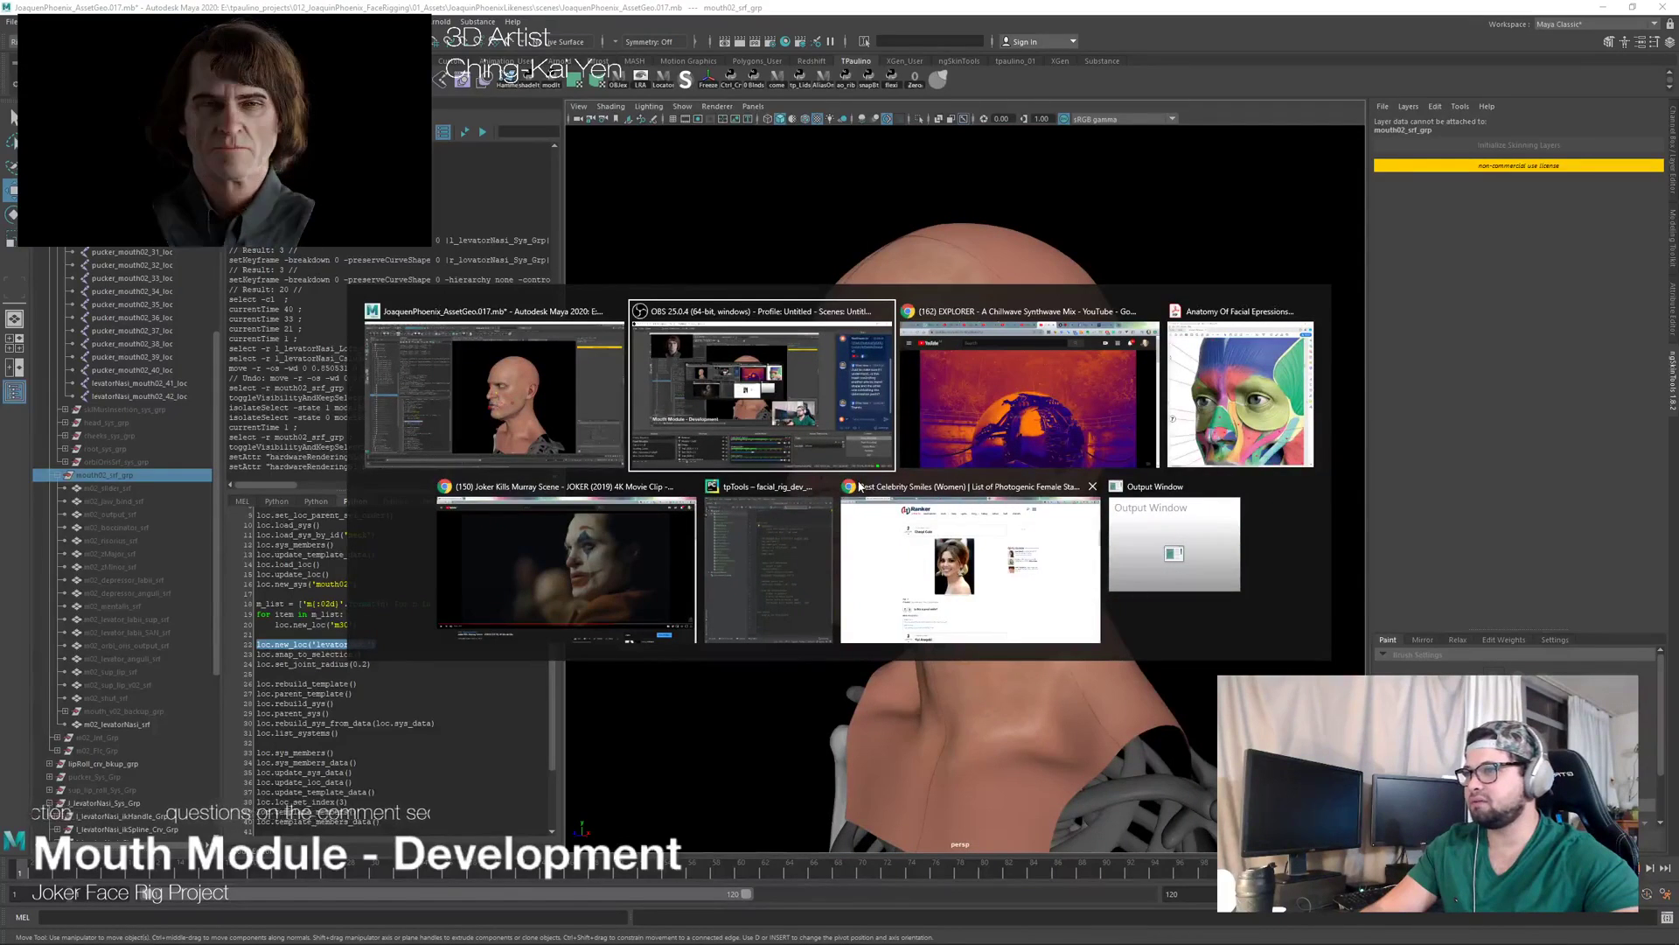
key(Escape)
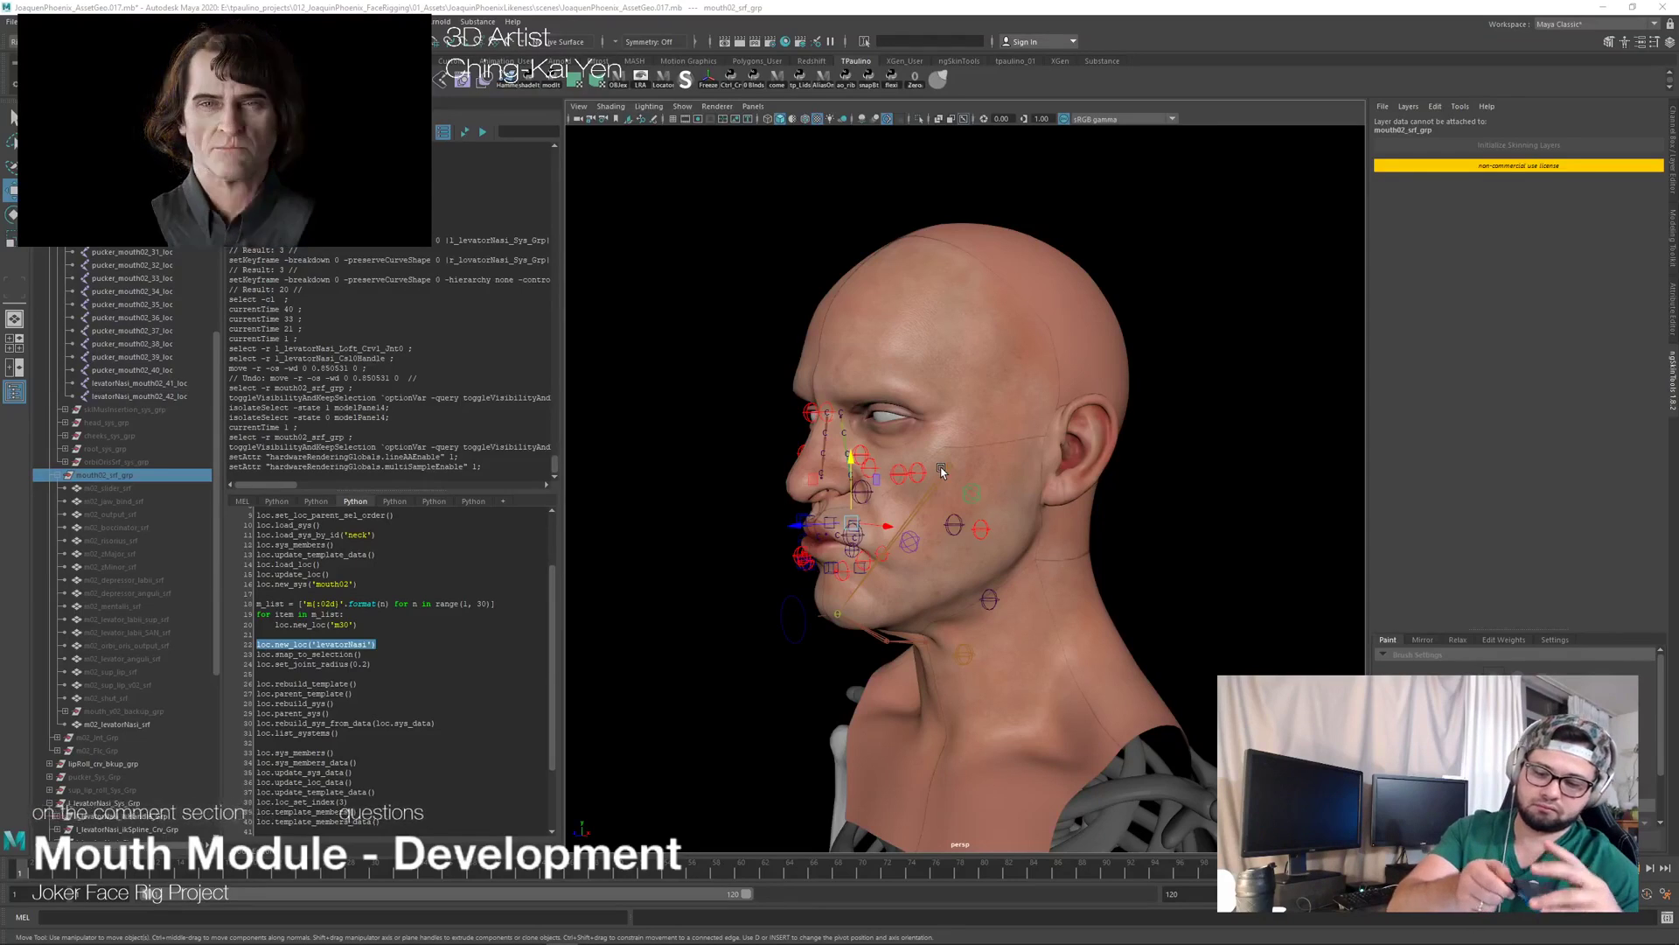
key(super+Tab)
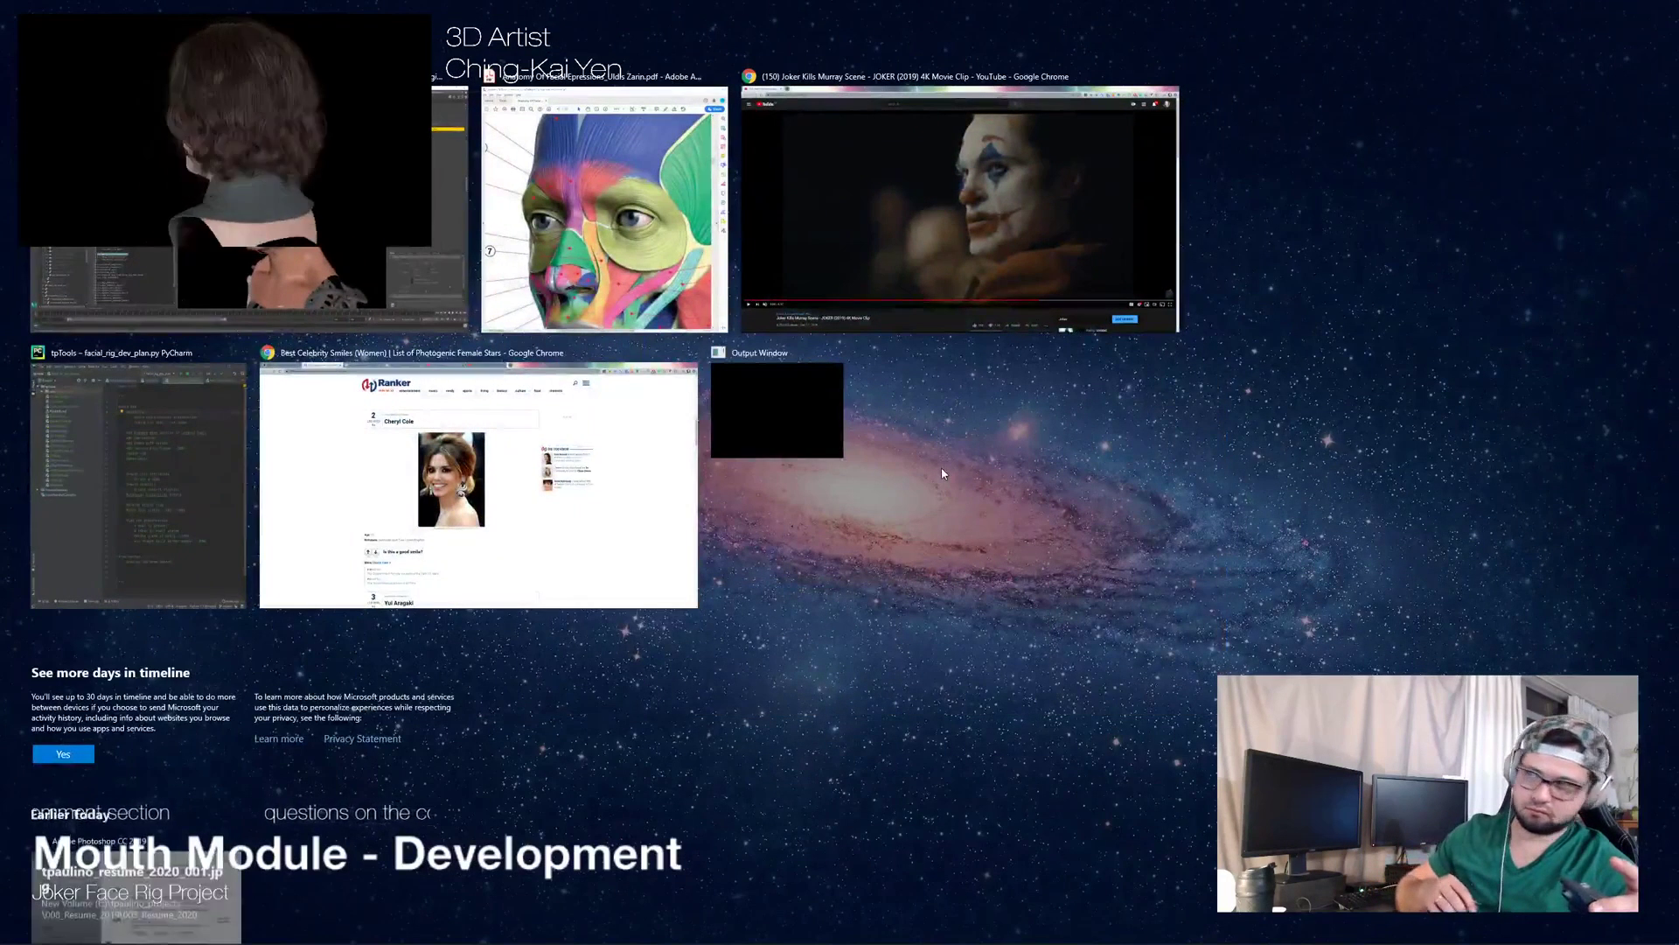
key(Escape)
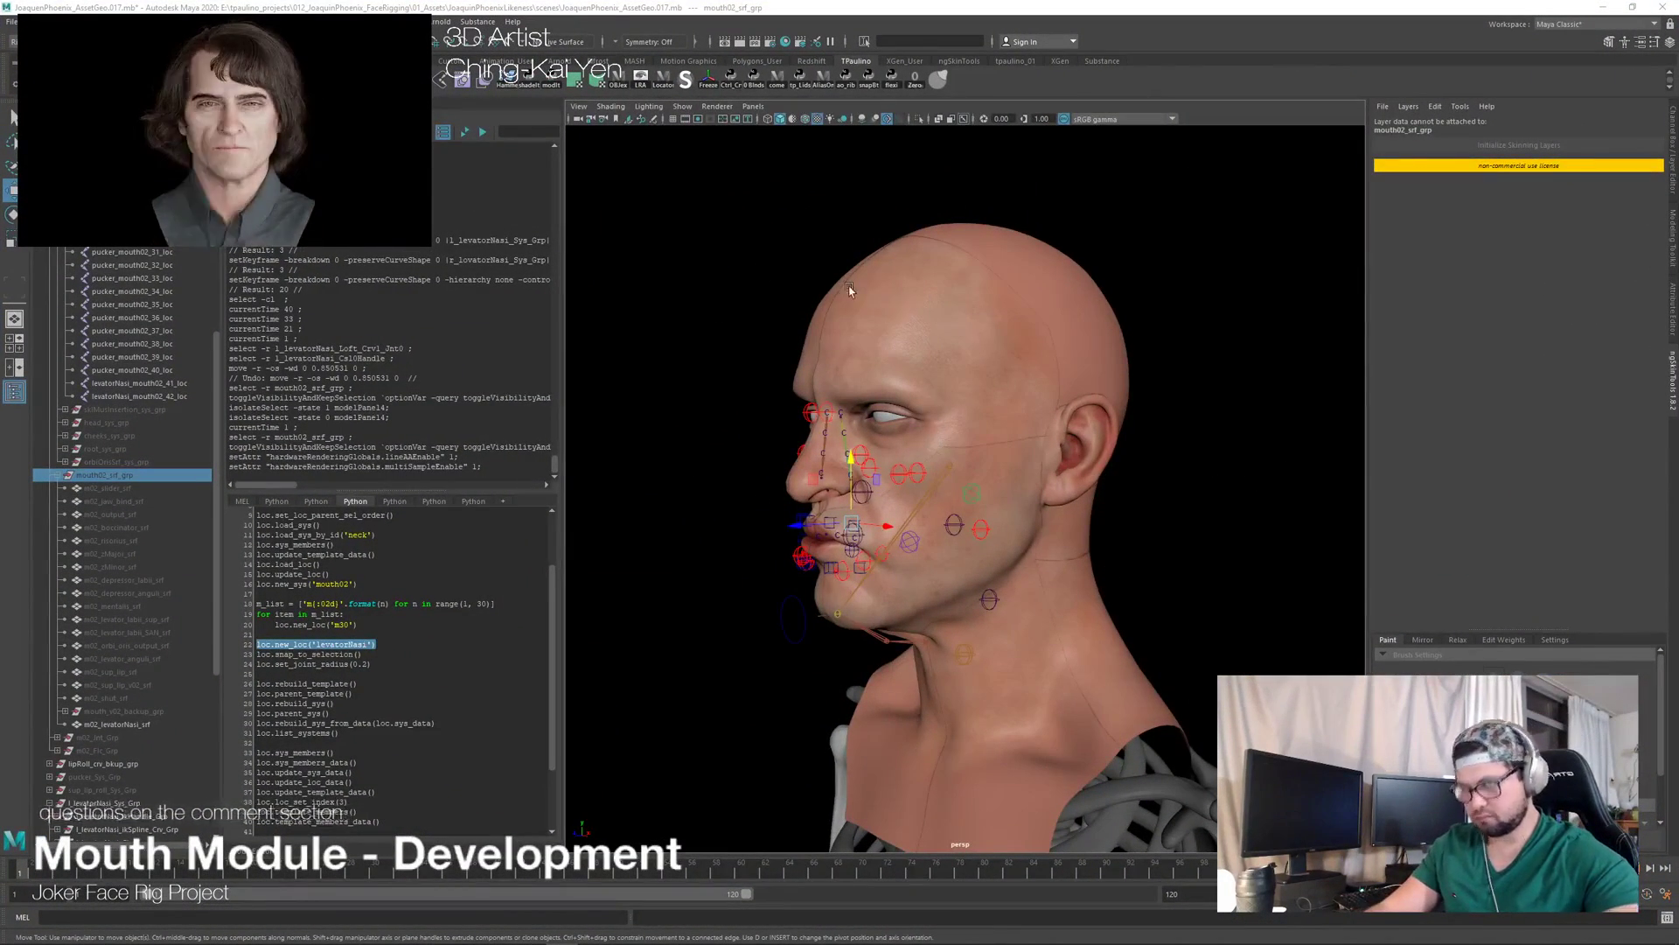
alt+drag(797, 454, 819, 461)
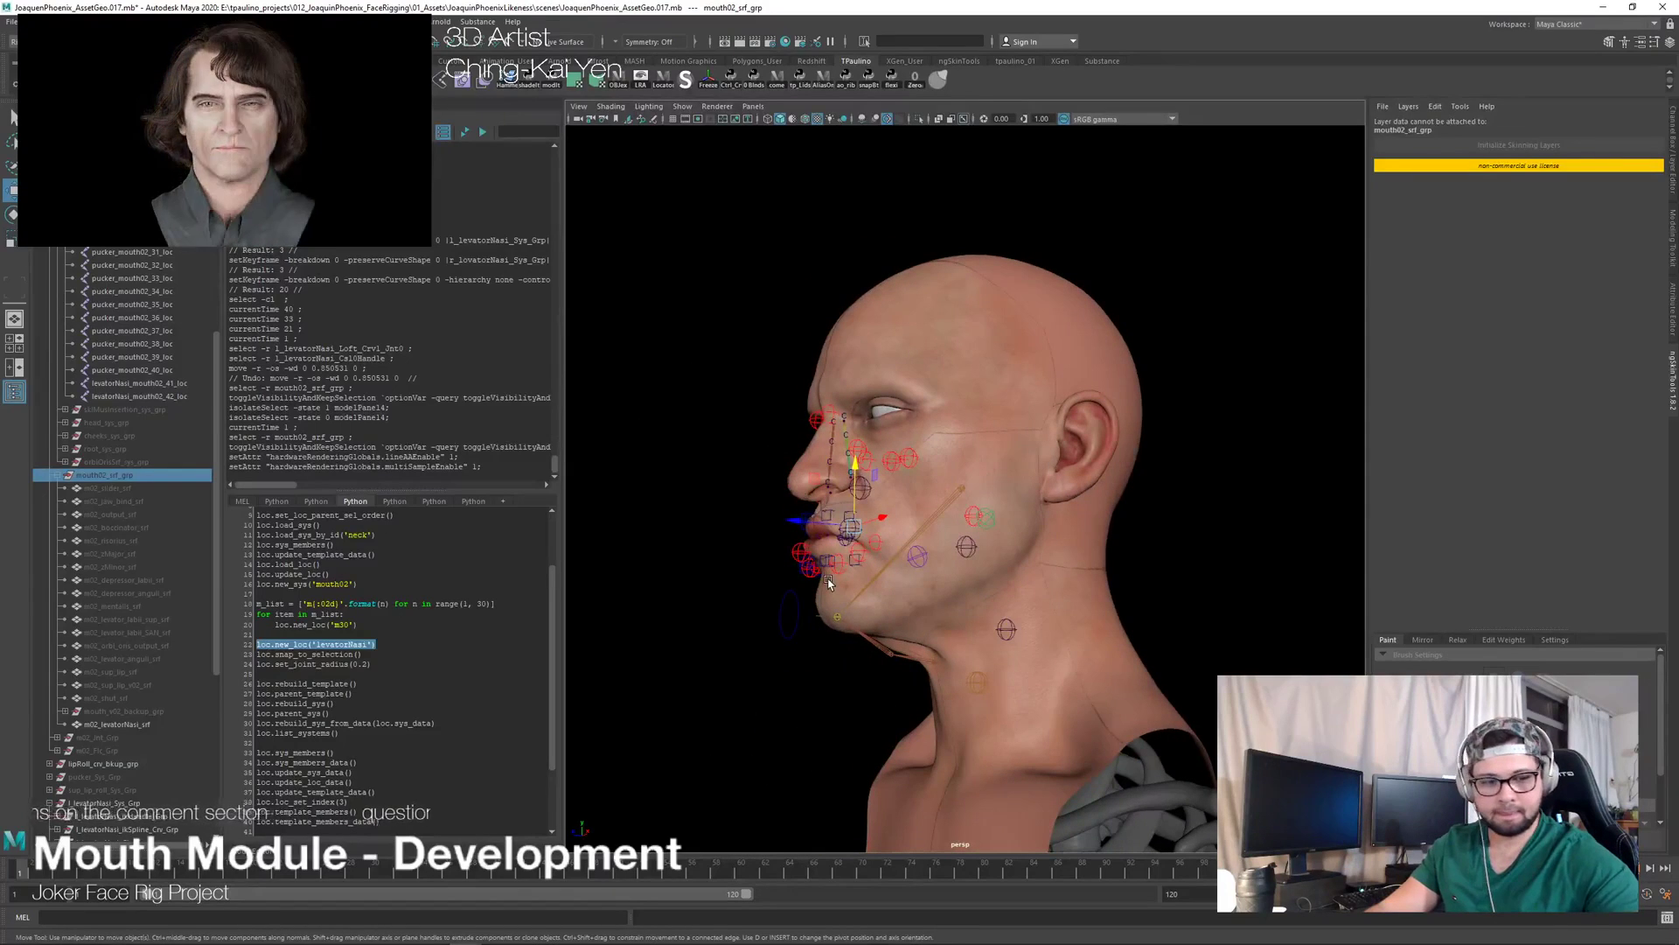
alt+drag(945, 516, 1053, 560)
alt+right_drag(1053, 559, 1081, 580)
mouse_move(1155, 594)
alt+mouse_down()
mouse_move(1113, 602)
mouse_move(1173, 603)
mouse_move(1146, 605)
alt+mouse_up()
scroll(84, 588, down, 8)
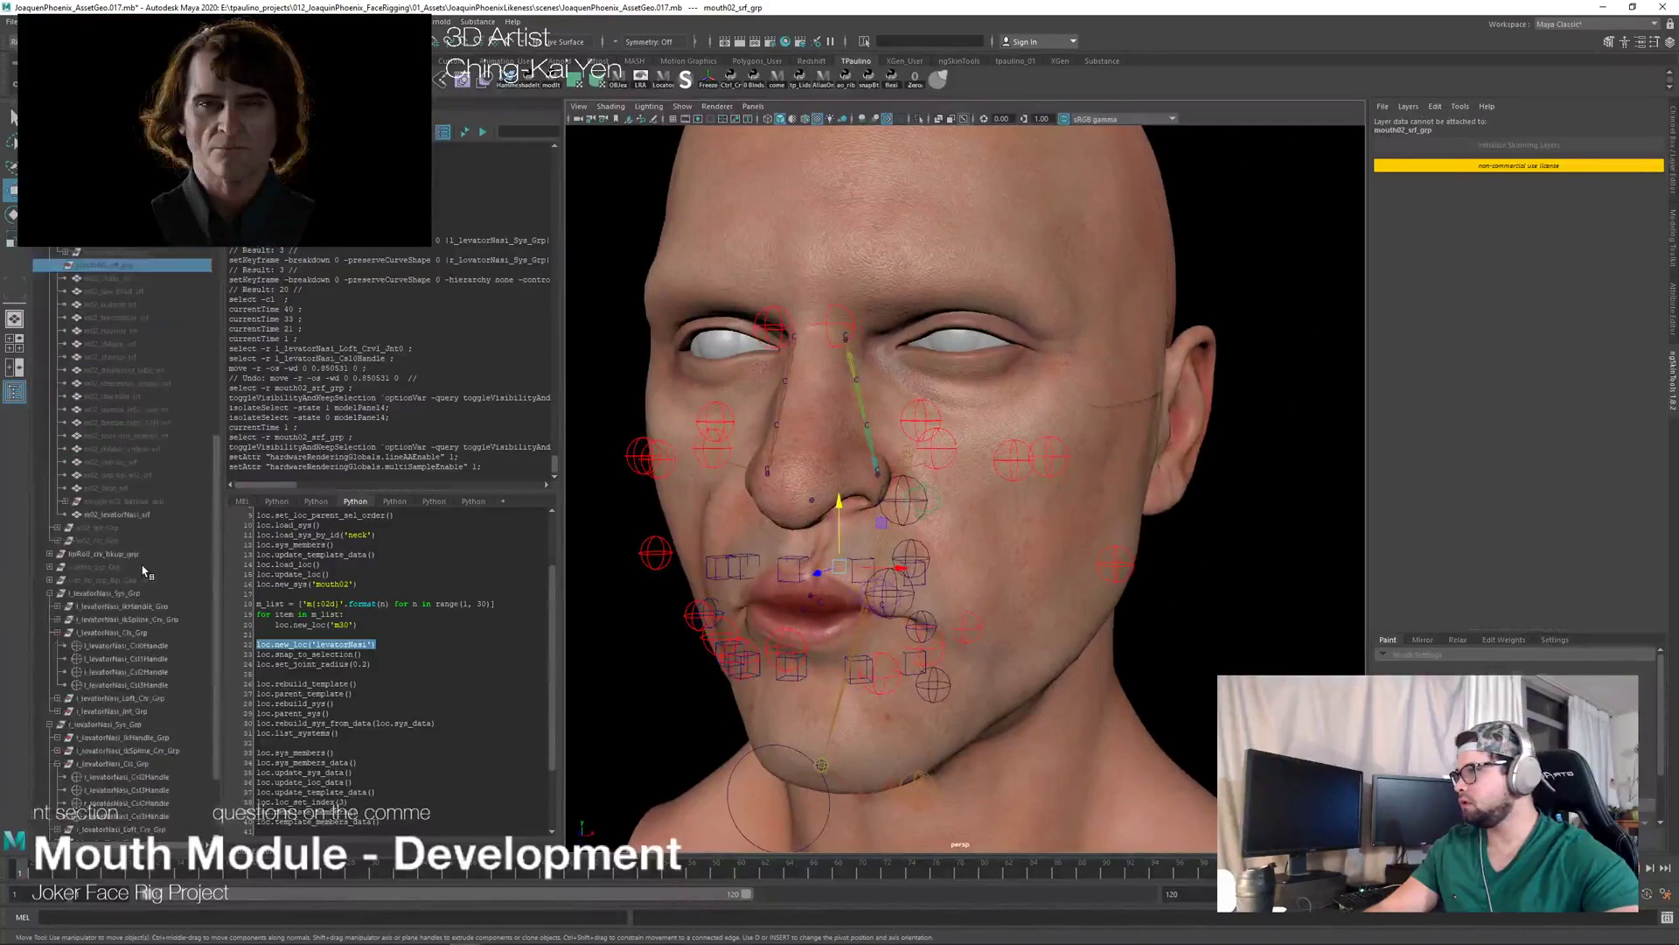
Step: Reorder lipRoll_crv_bkup_grp to sit below the left and right levatorNasi system groups in the scene hierarchy
click(50, 621)
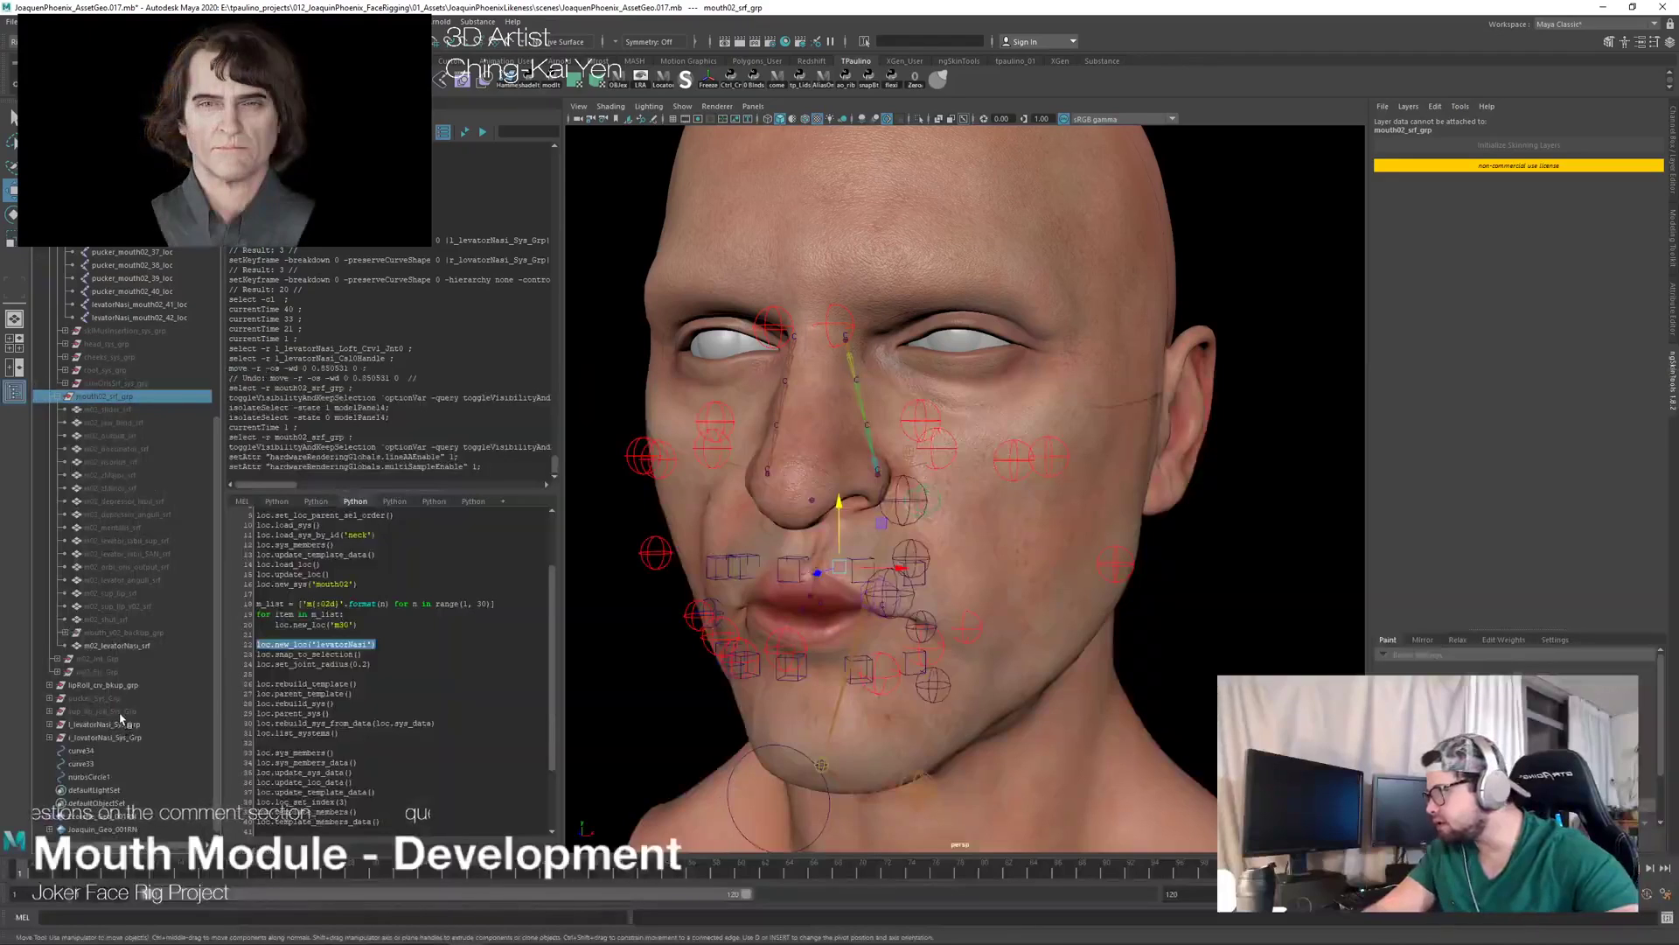
click(98, 698)
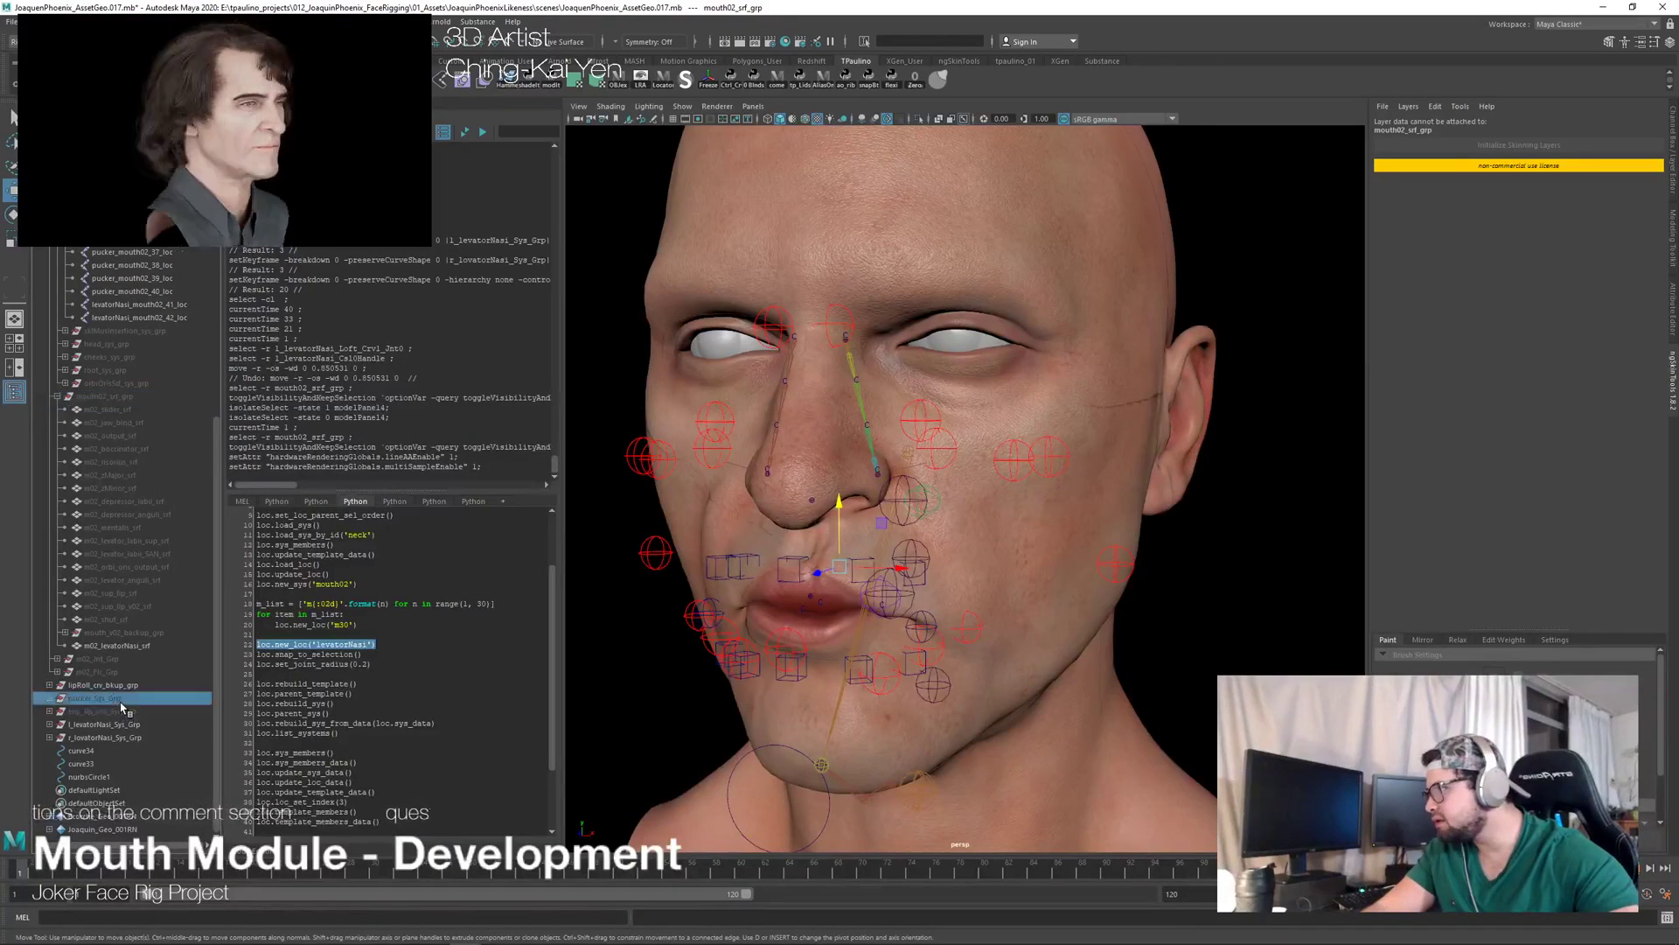
click(102, 712)
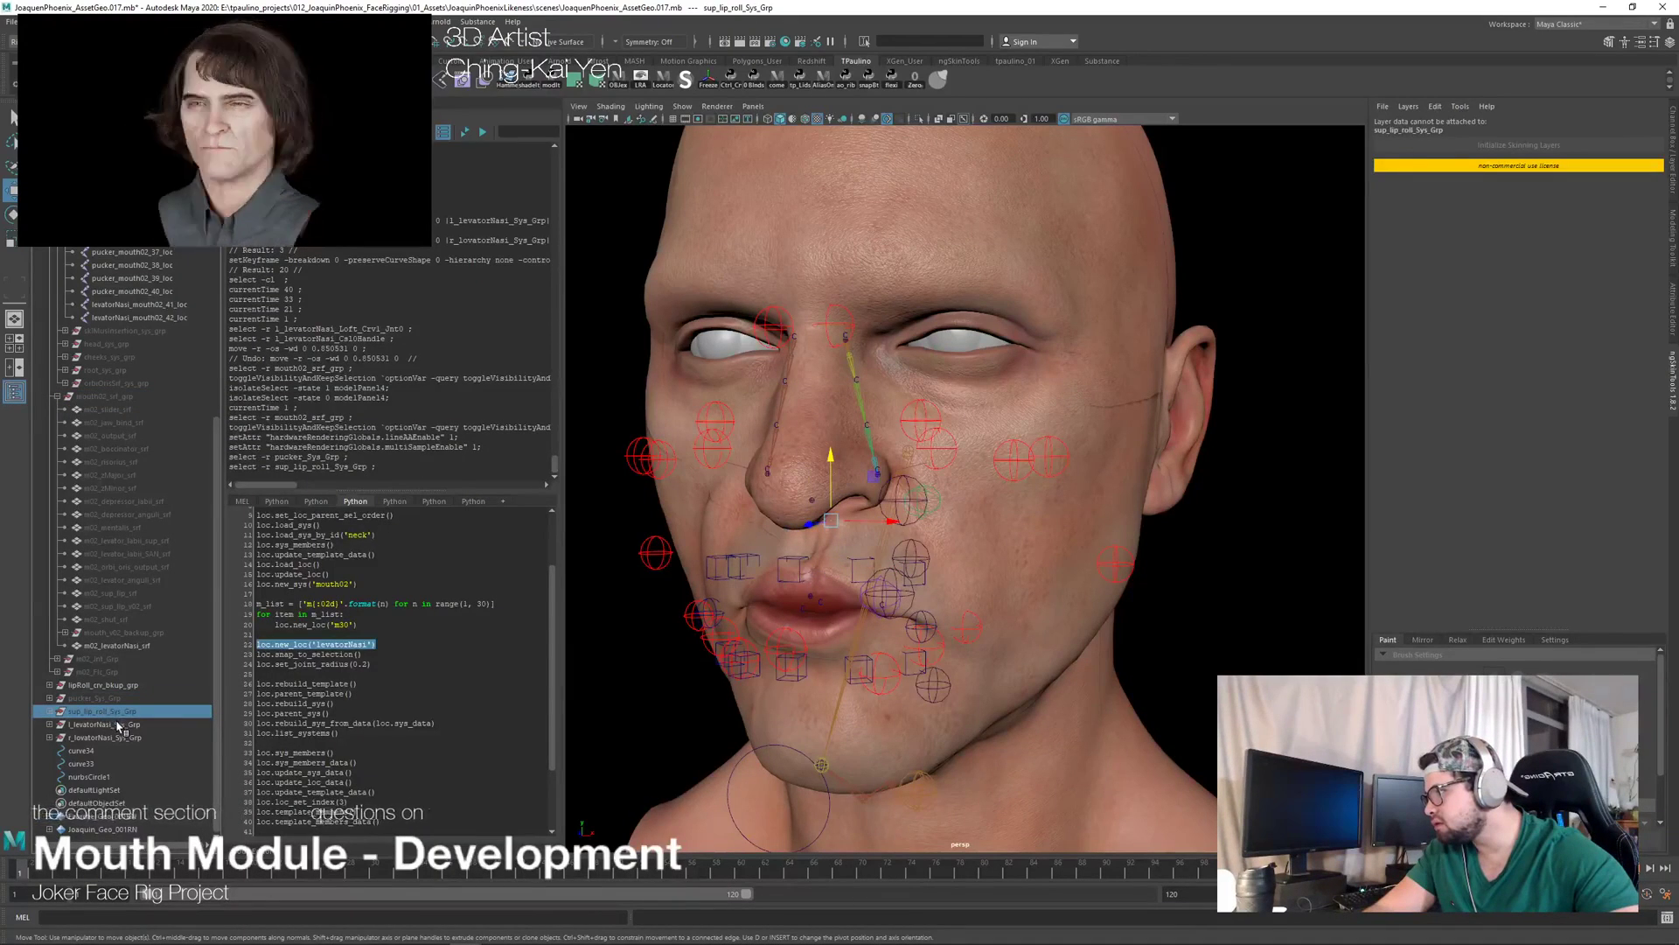
click(120, 737)
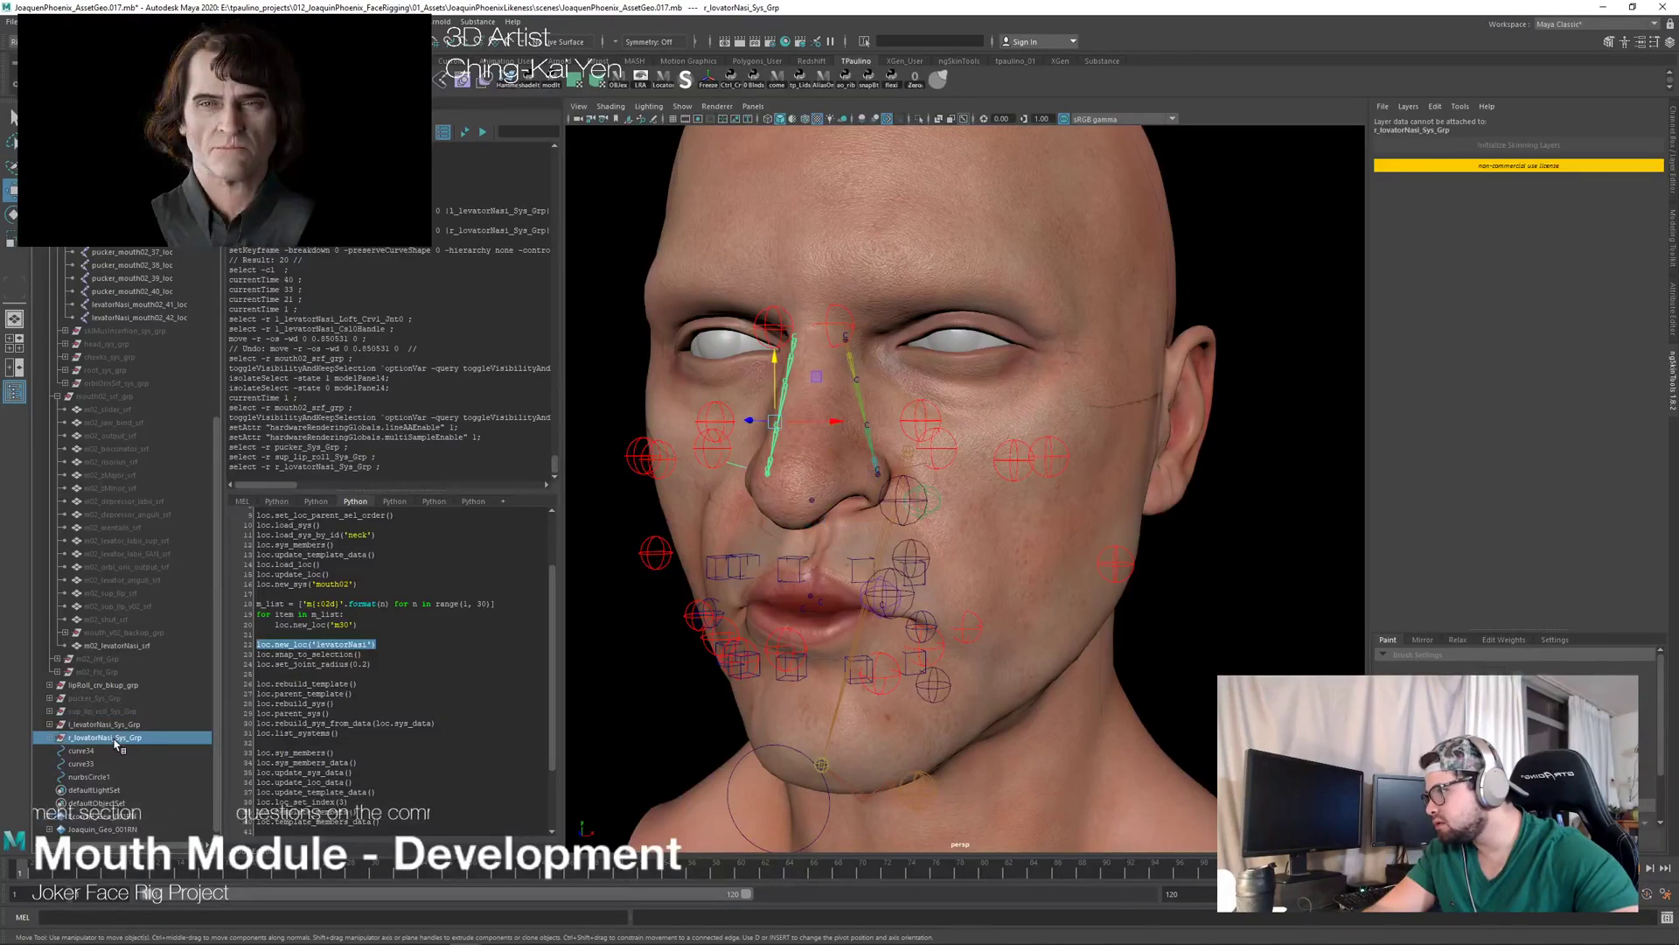
click(104, 686)
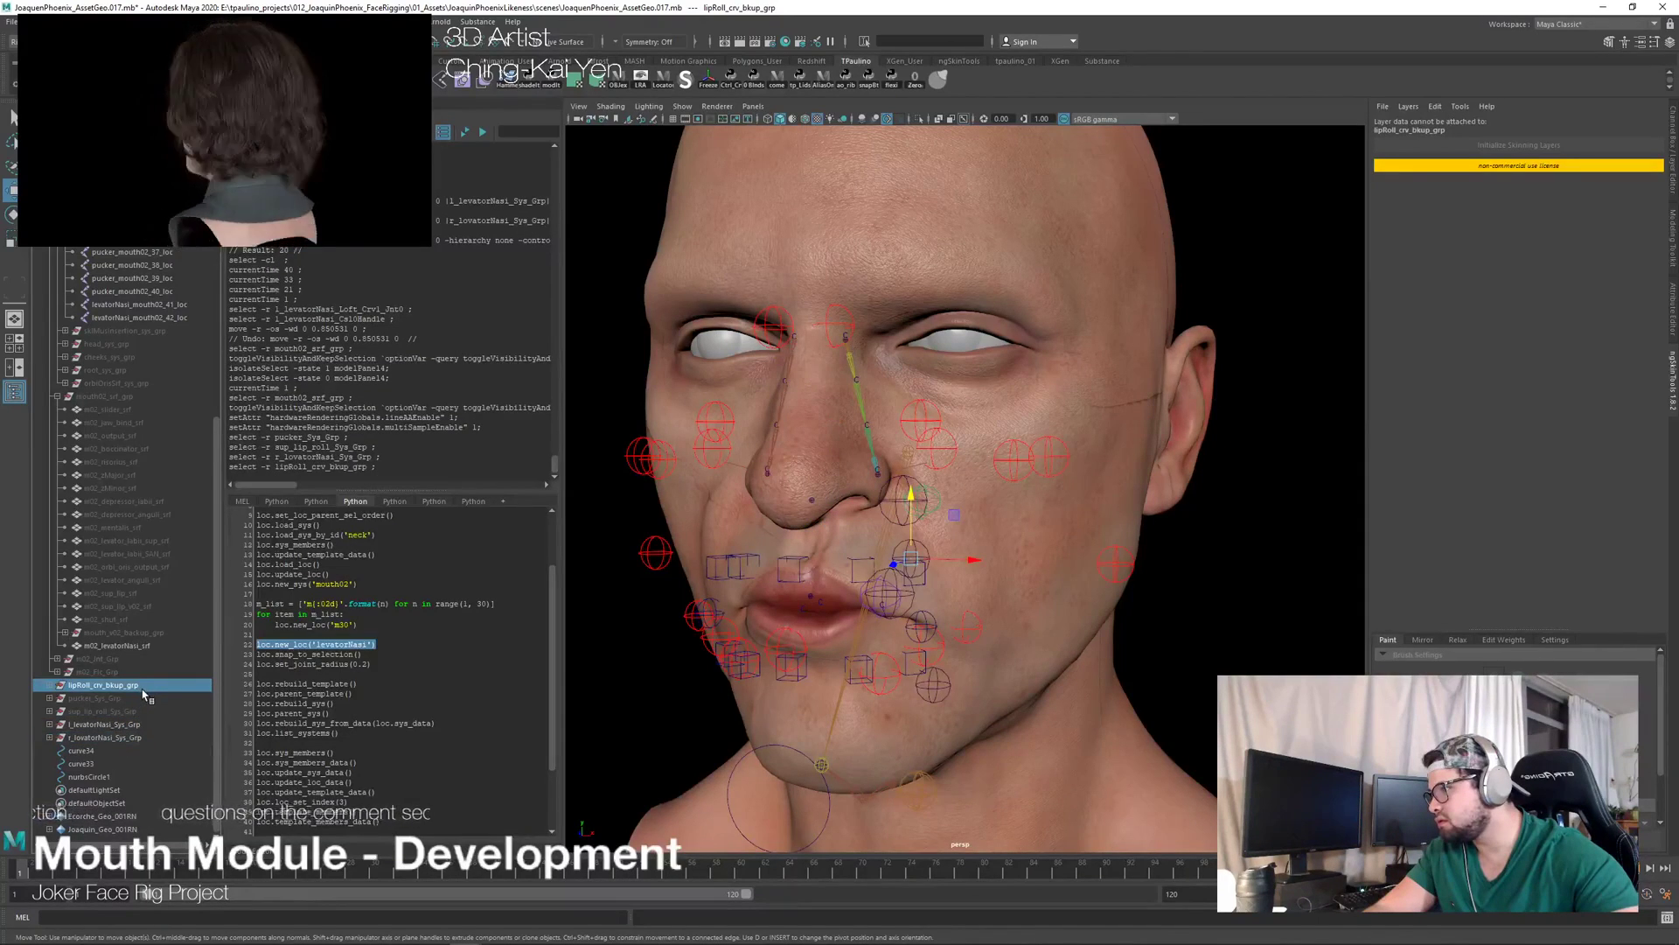
click(143, 686)
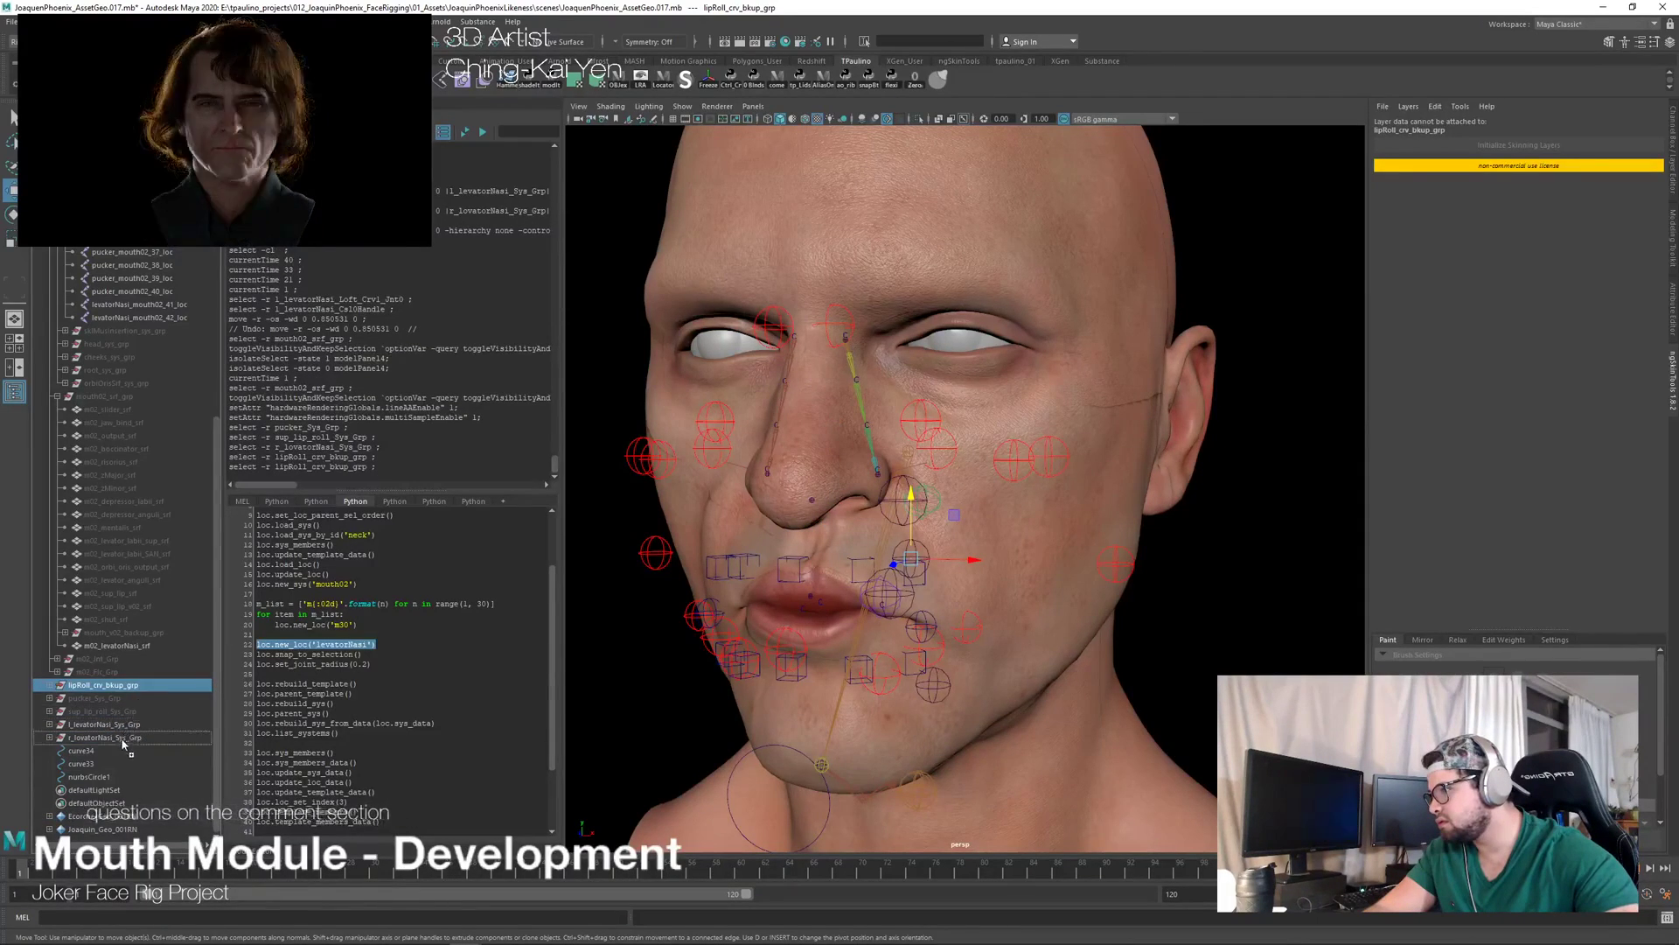
drag(120, 748, 123, 746)
Step: Collapse the mouth02_srf_grp, mouth02_sys_grp and rig_template_grp branches to tidy the scene hierarchy
click(129, 724)
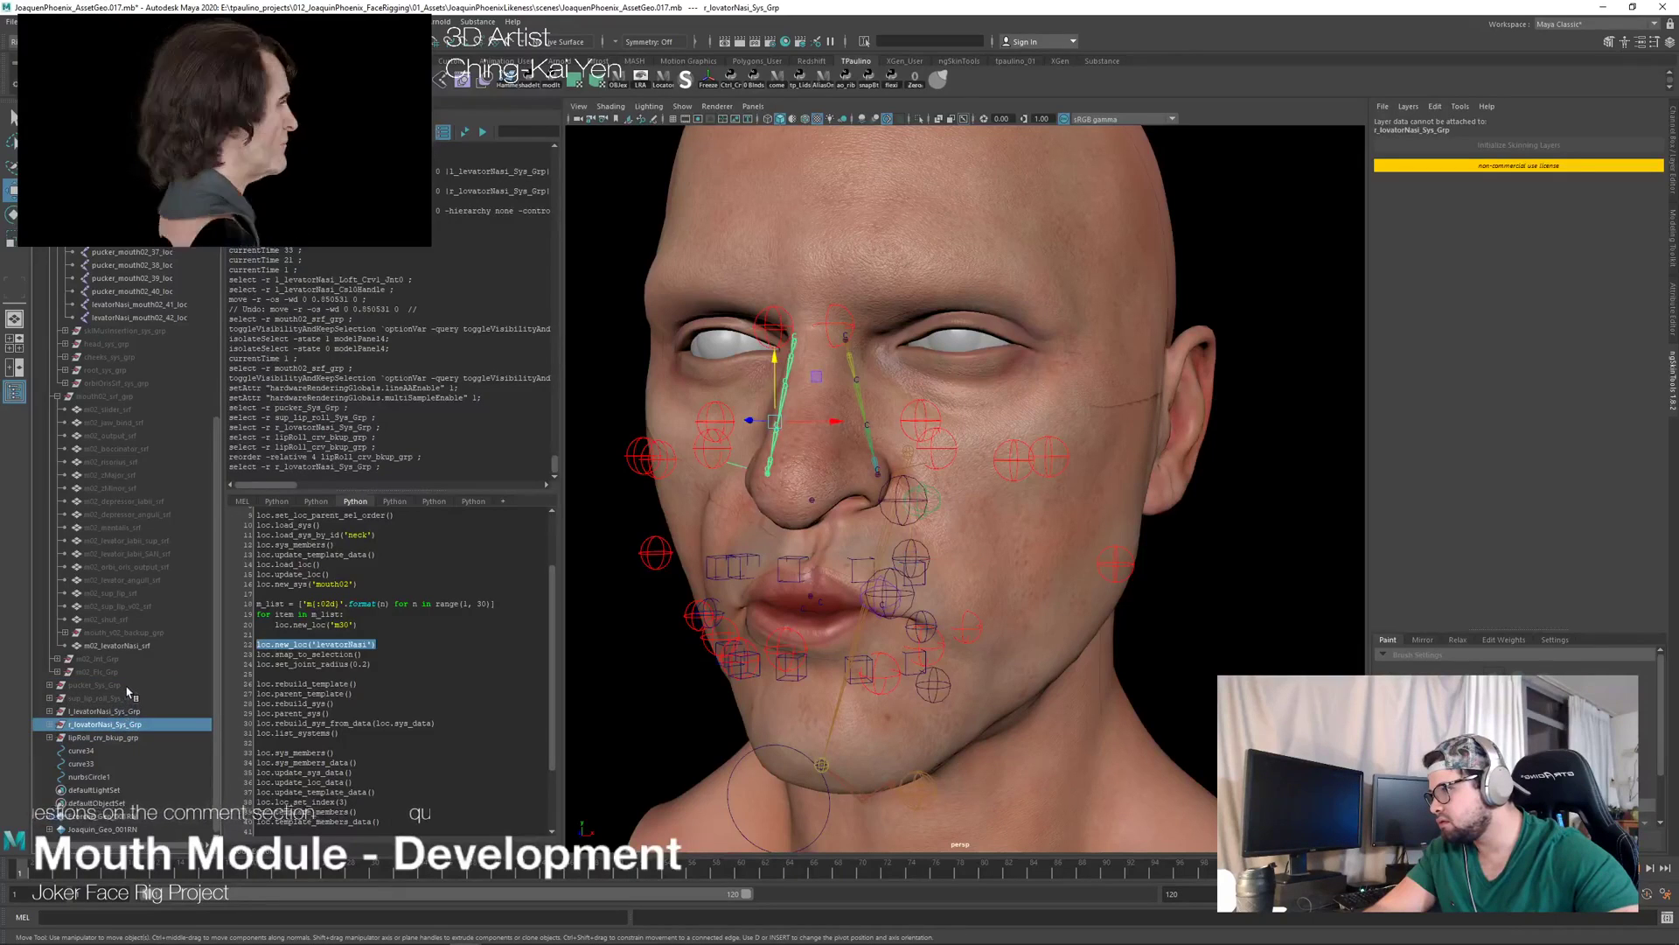
shift+click(126, 687)
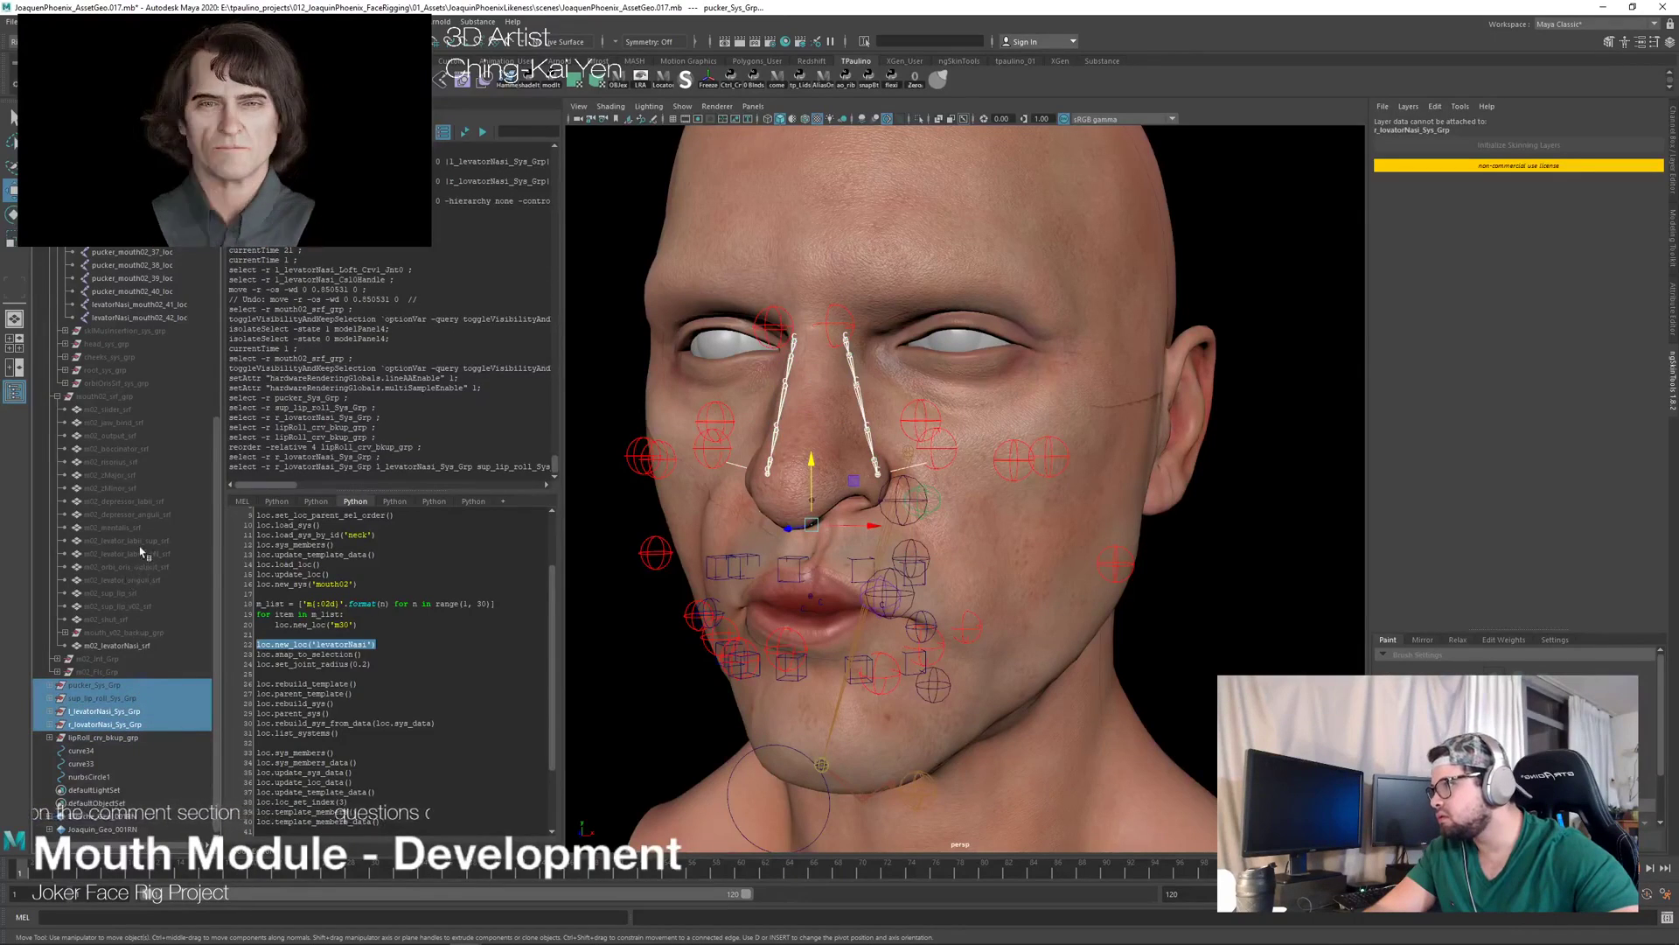
click(56, 398)
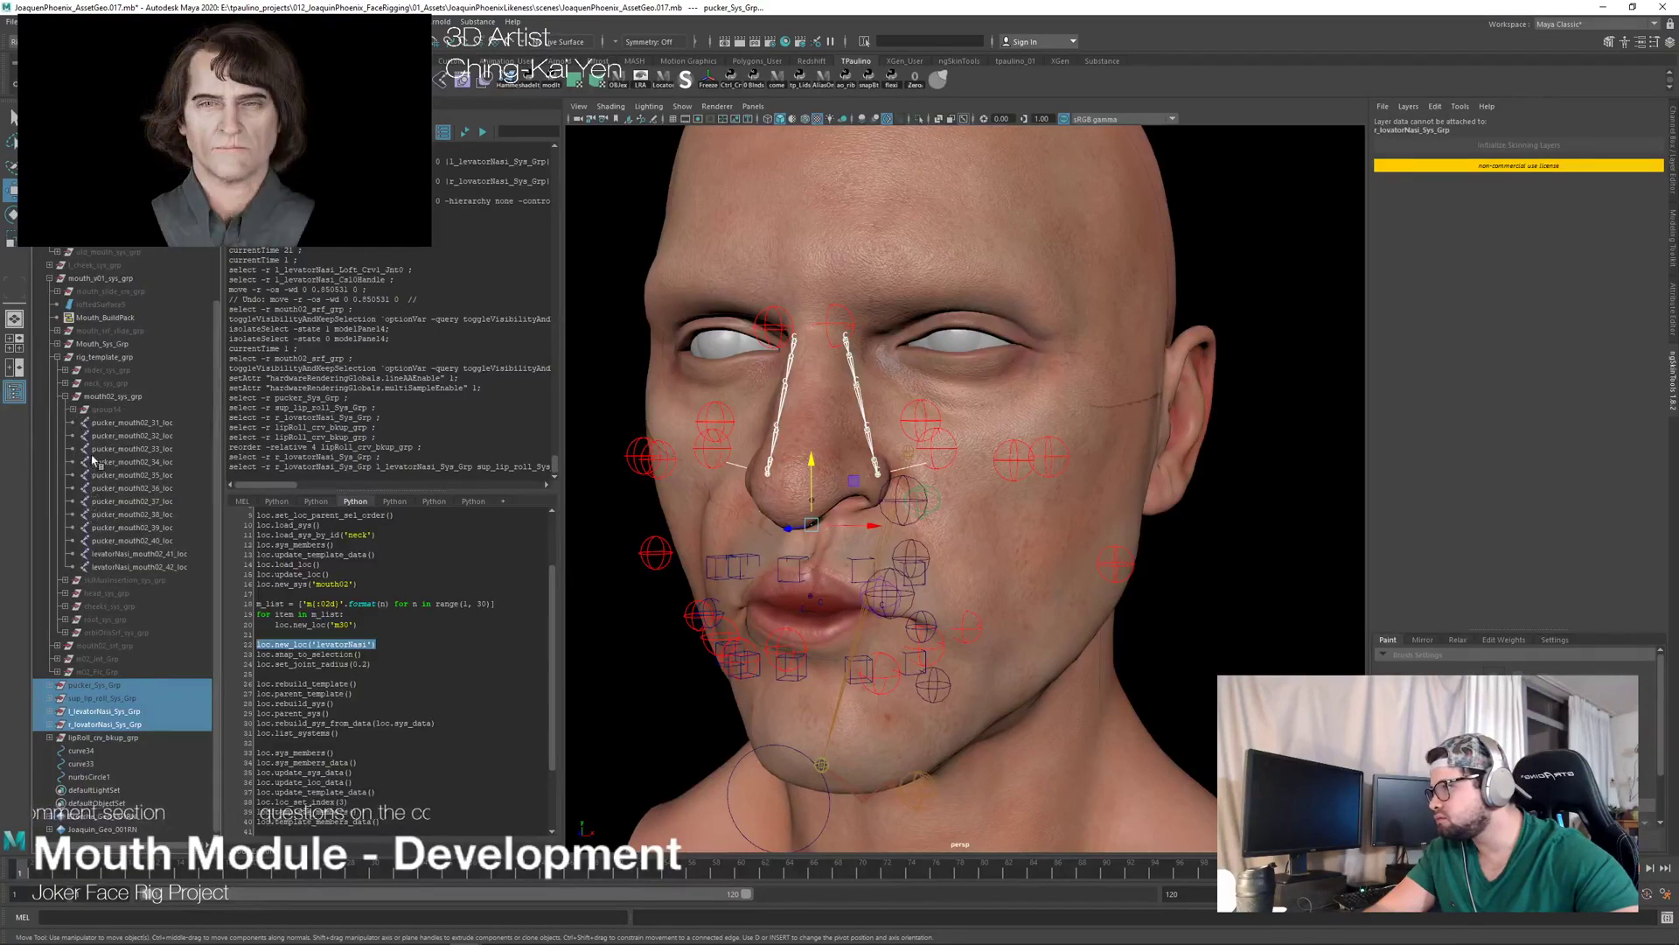
click(66, 398)
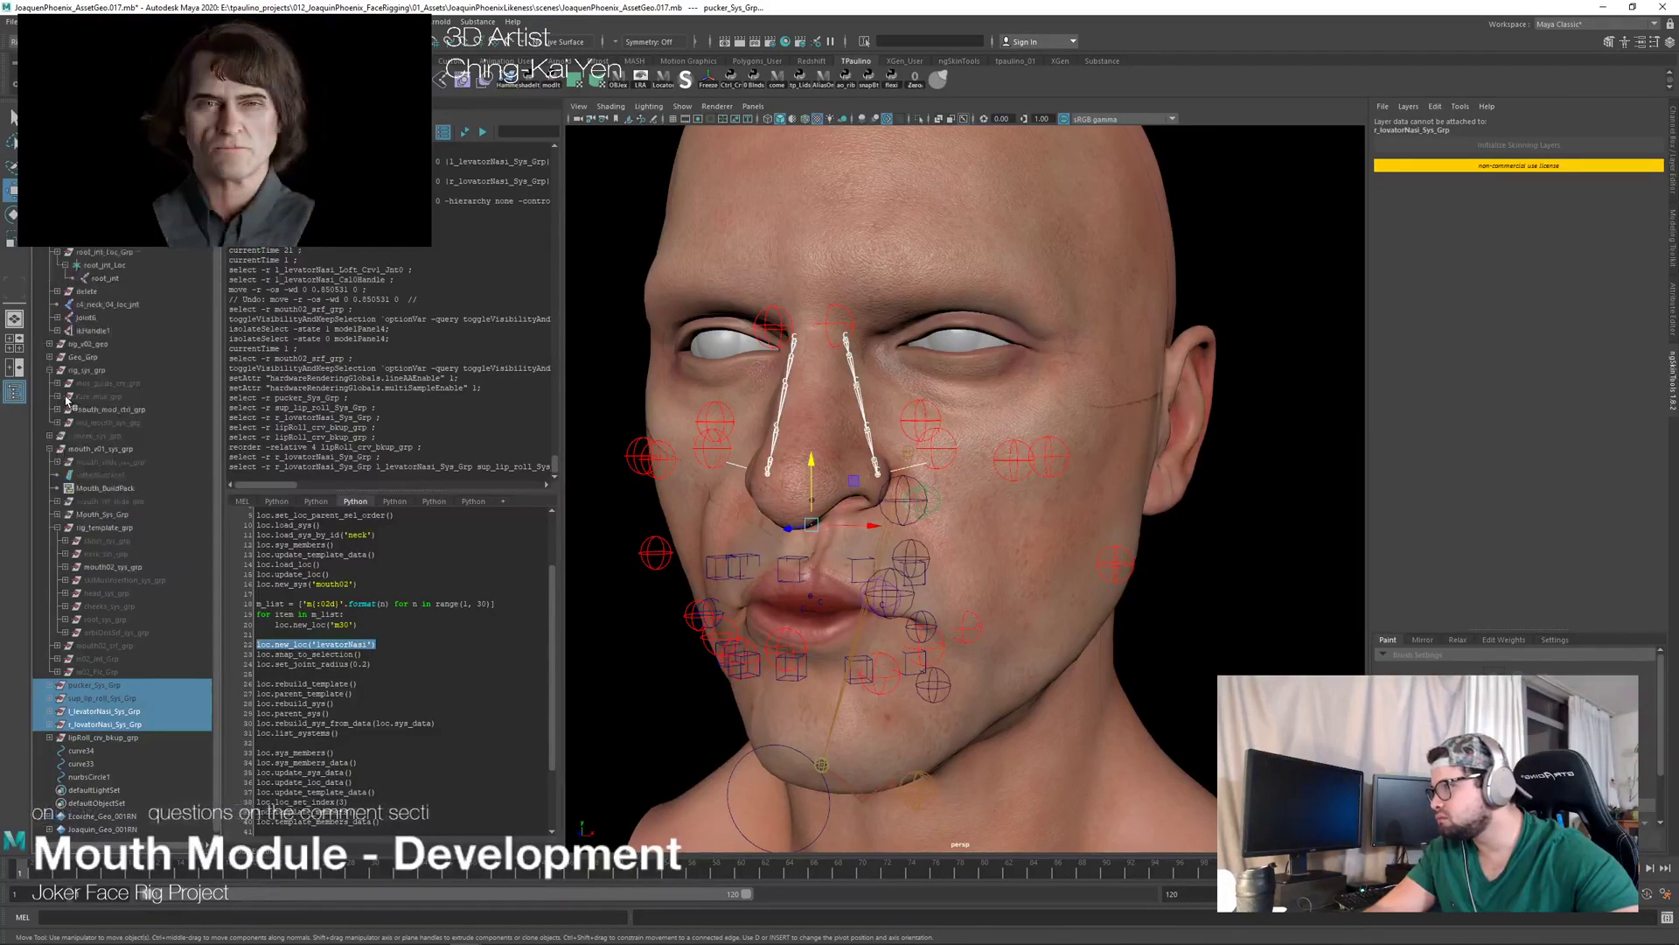
click(155, 569)
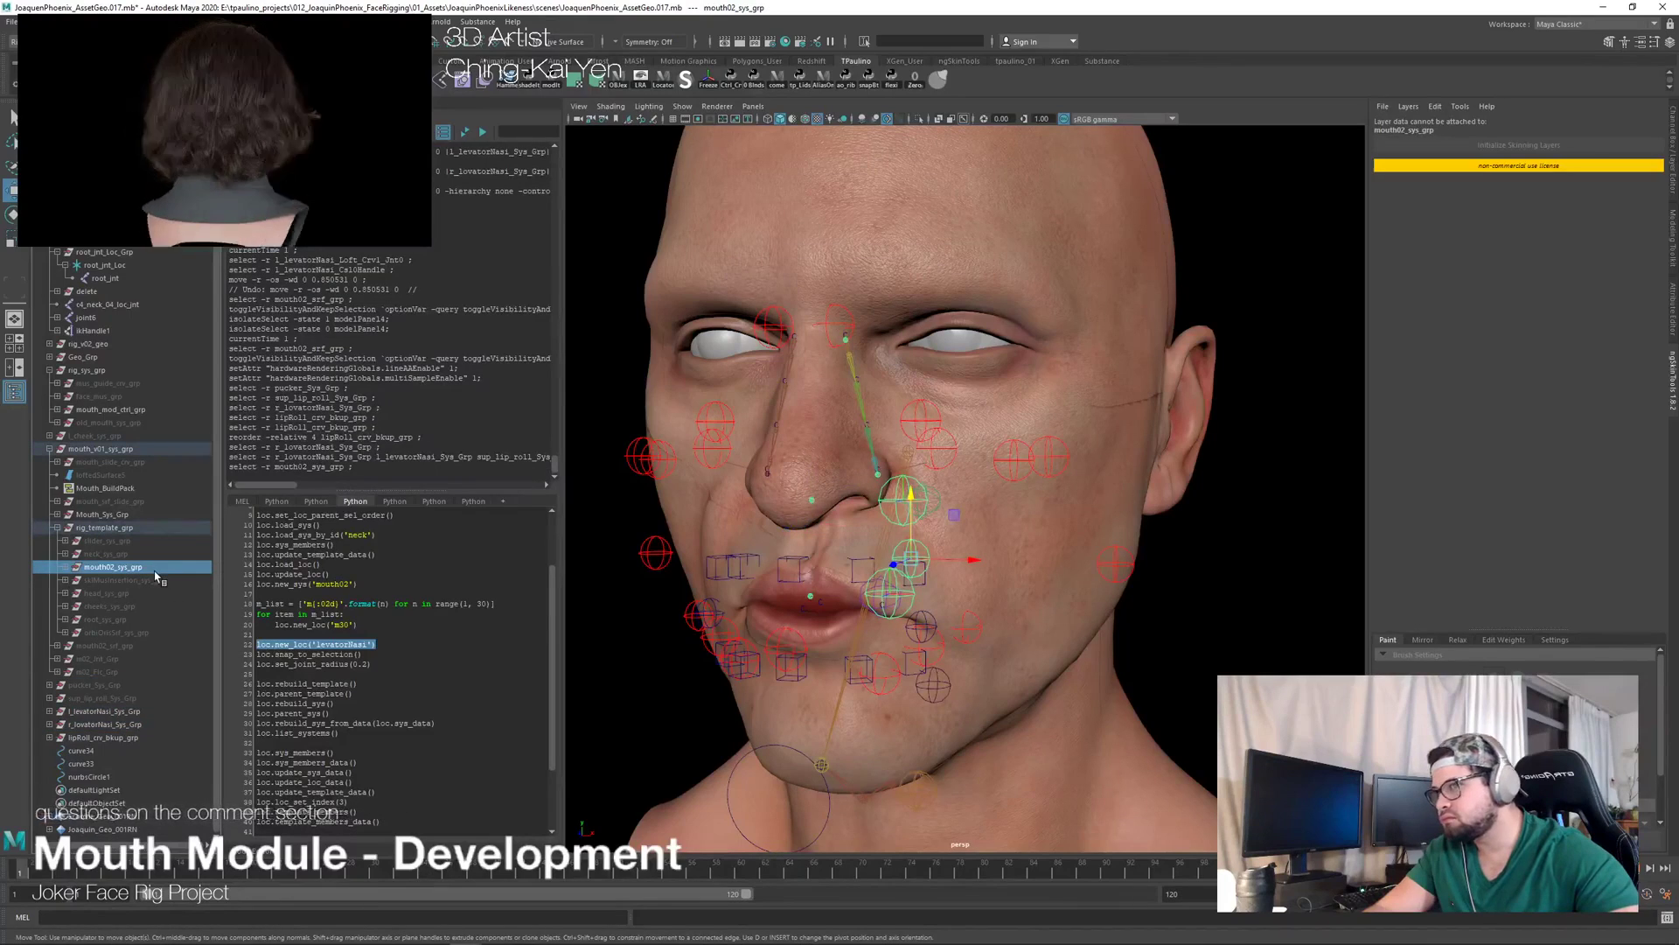
alt+drag(943, 589, 691, 584)
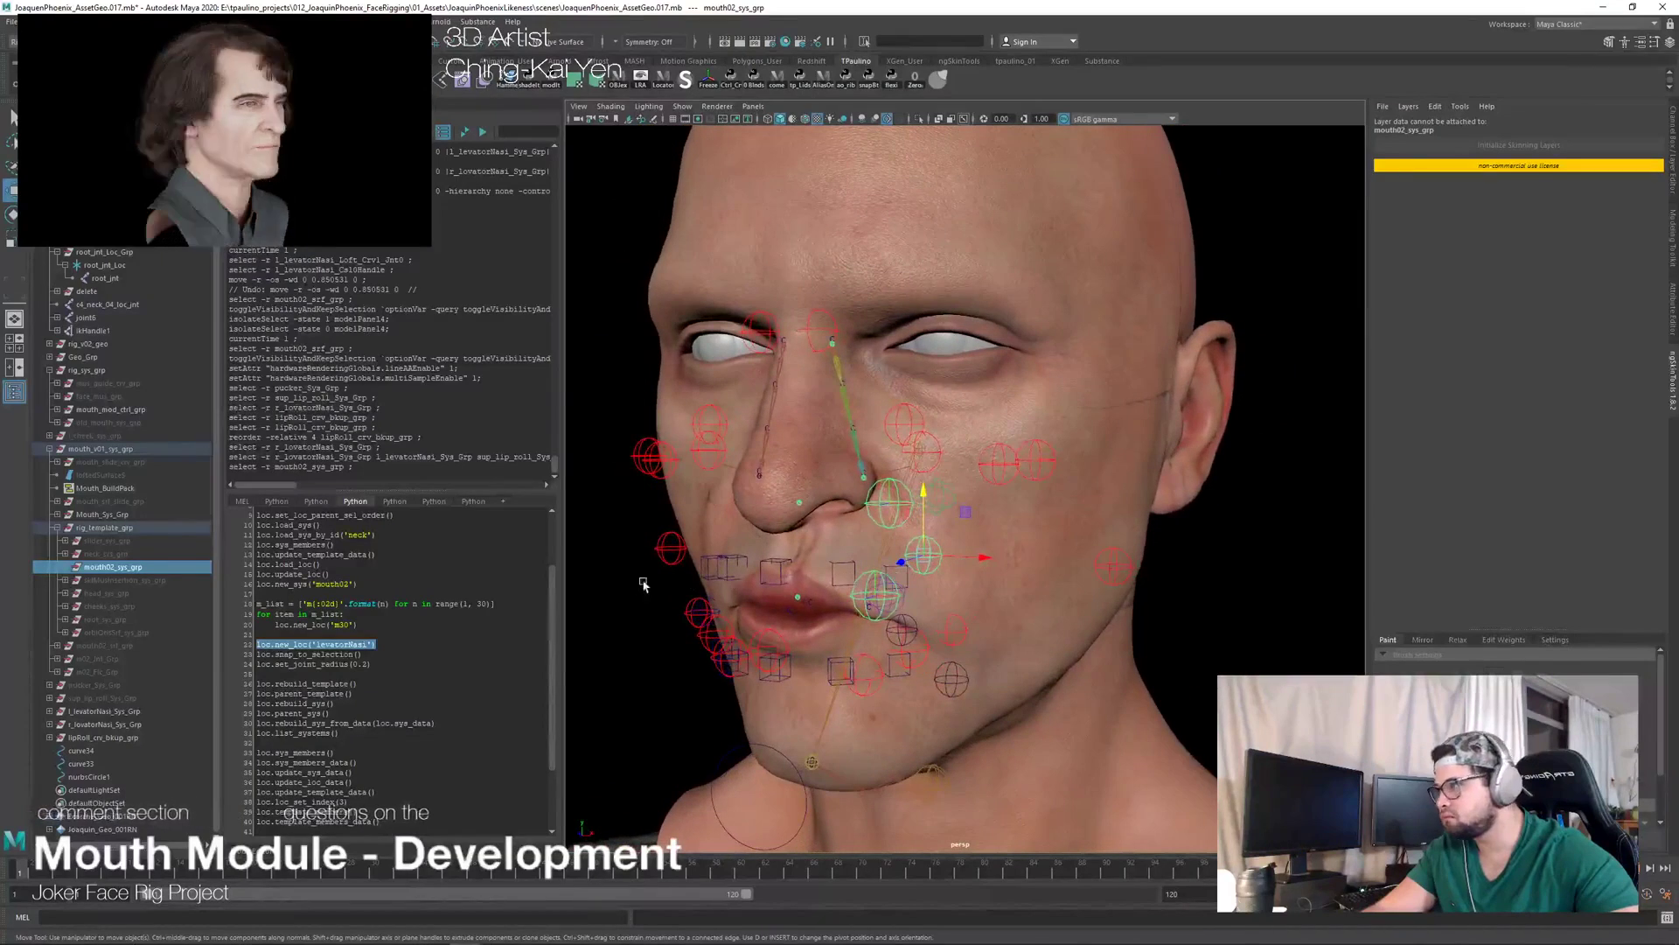
click(65, 567)
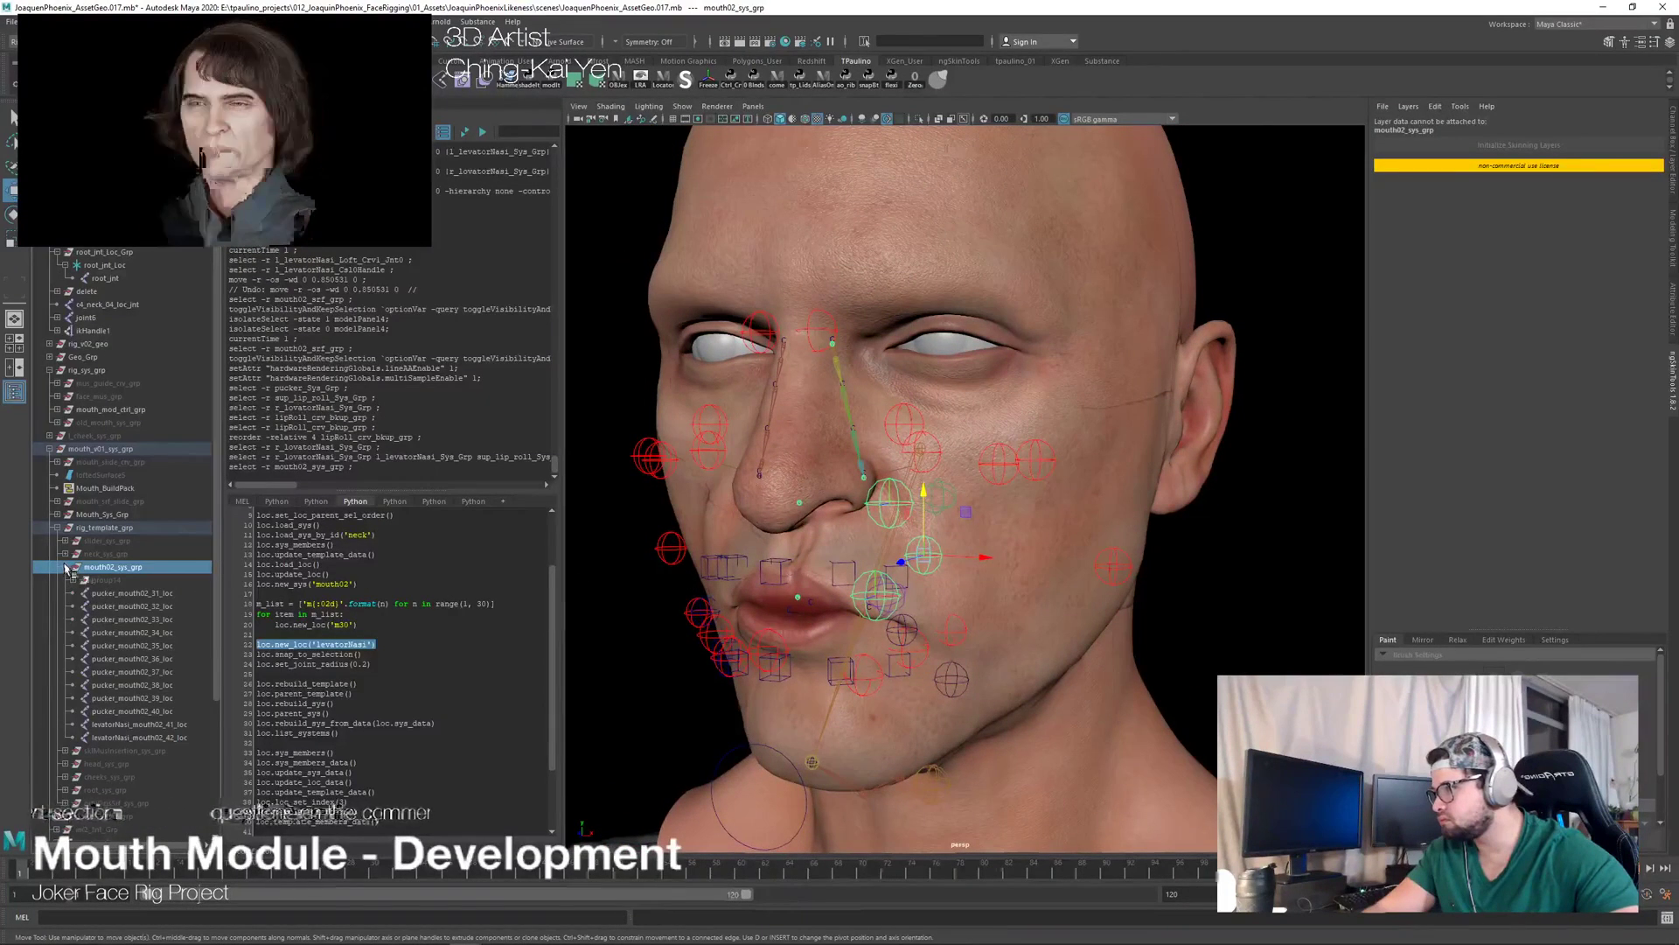
click(65, 567)
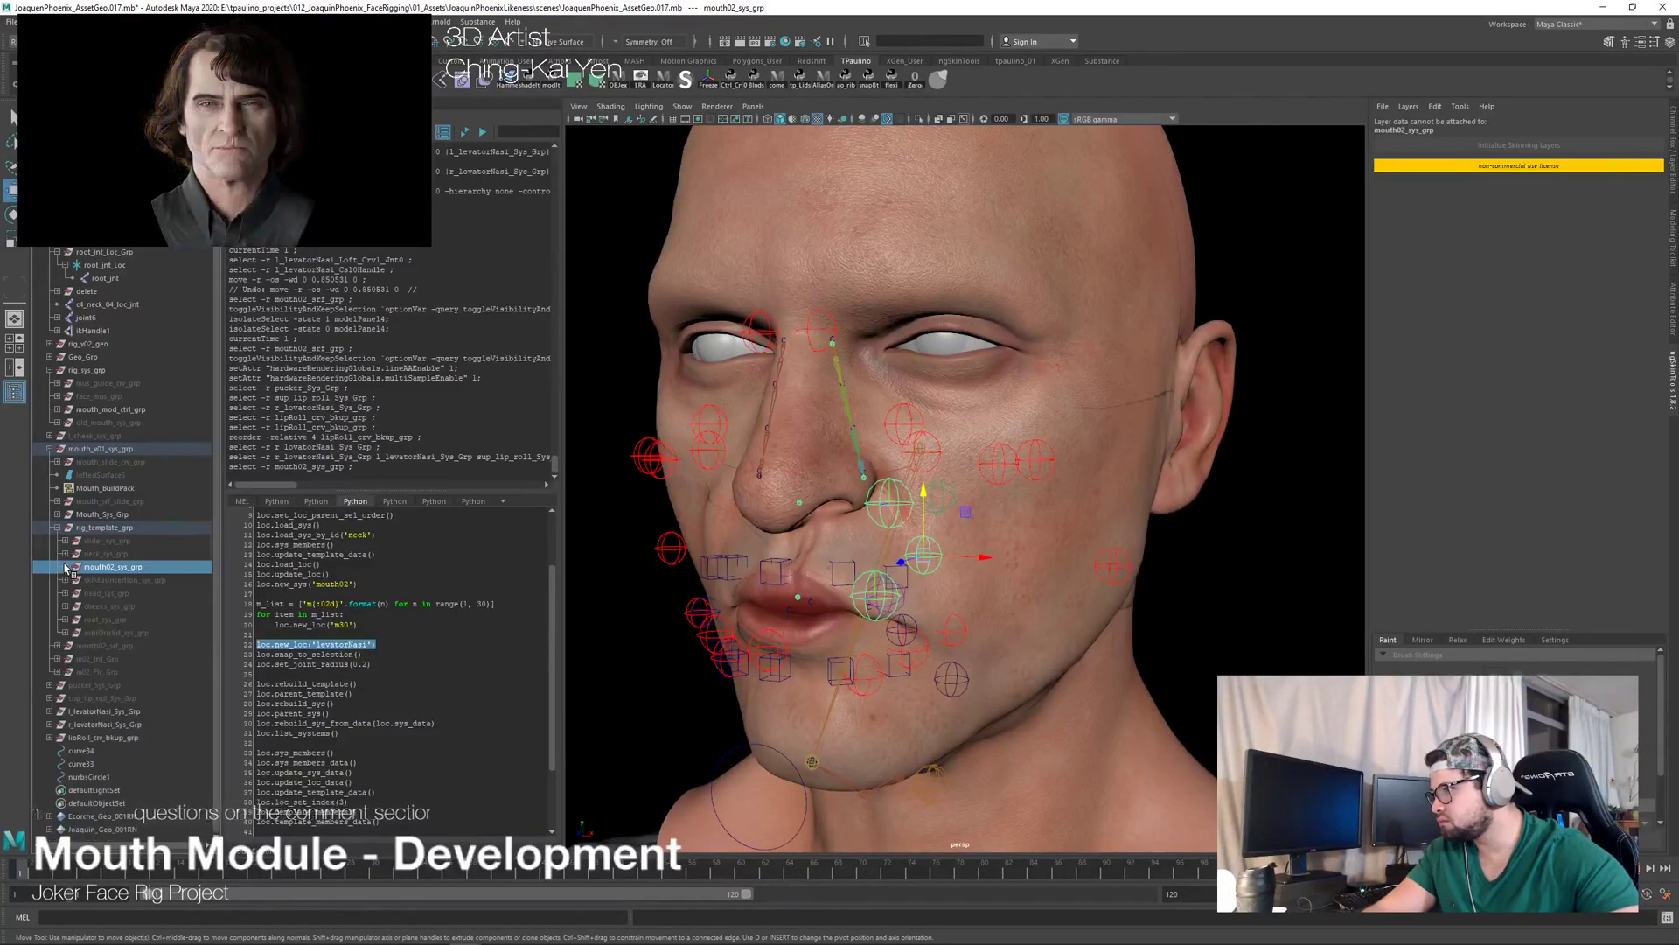
click(68, 528)
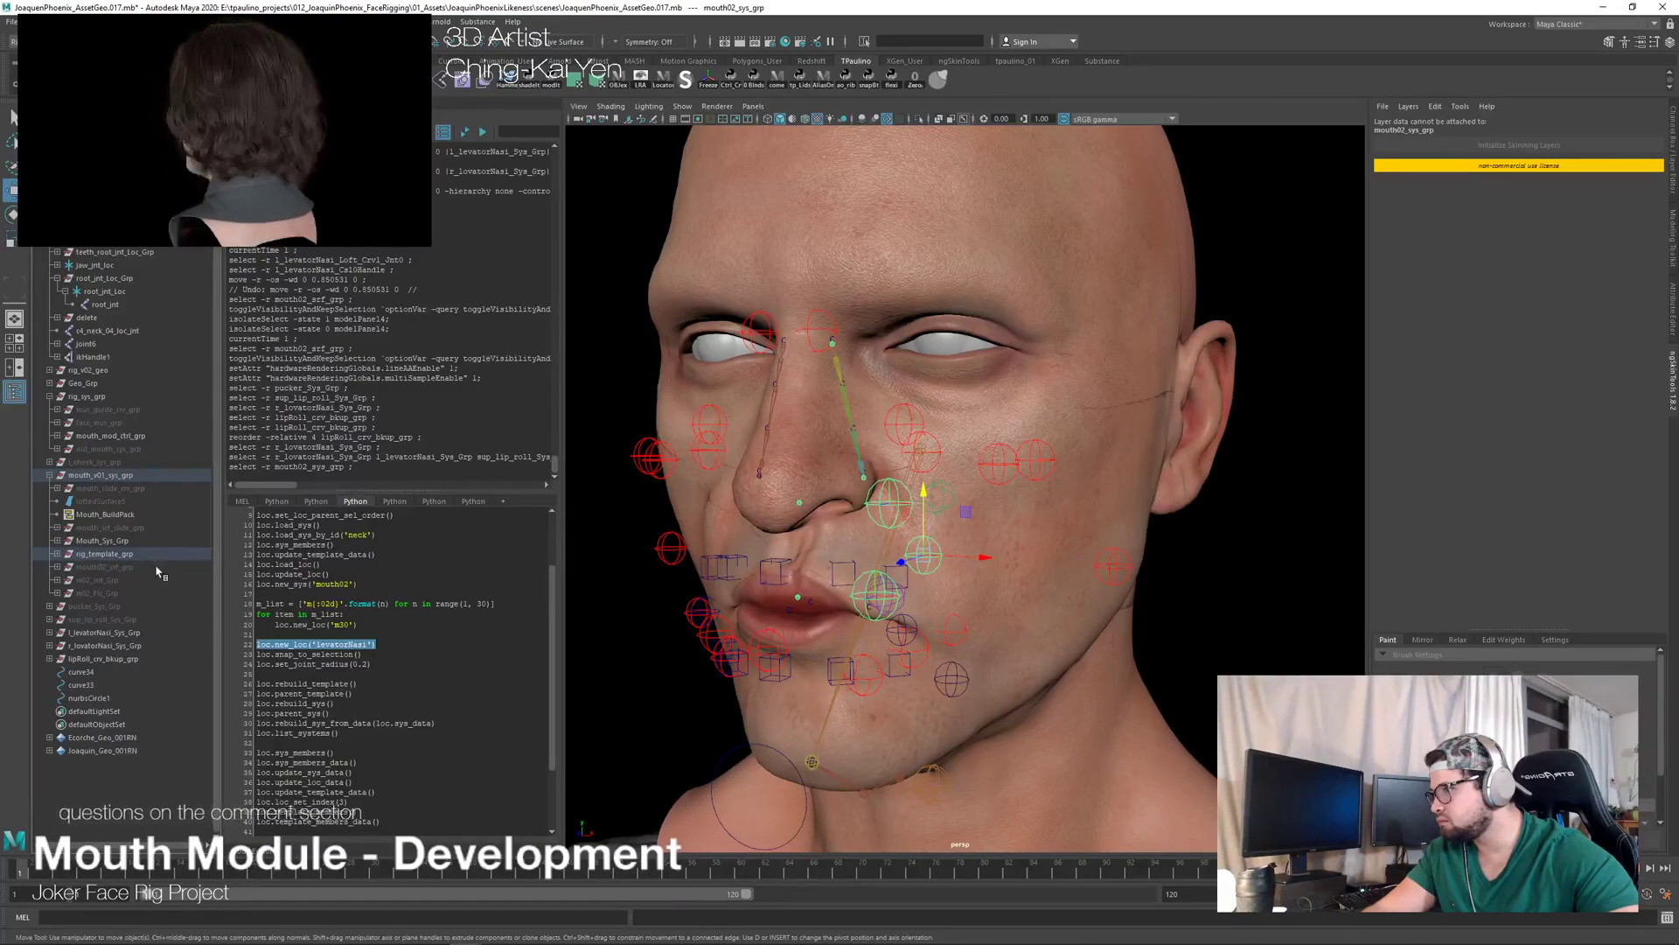
Step: Check the loose pucker and levatorNasi system groups and unhide face_mus_grp
click(119, 633)
click(122, 645)
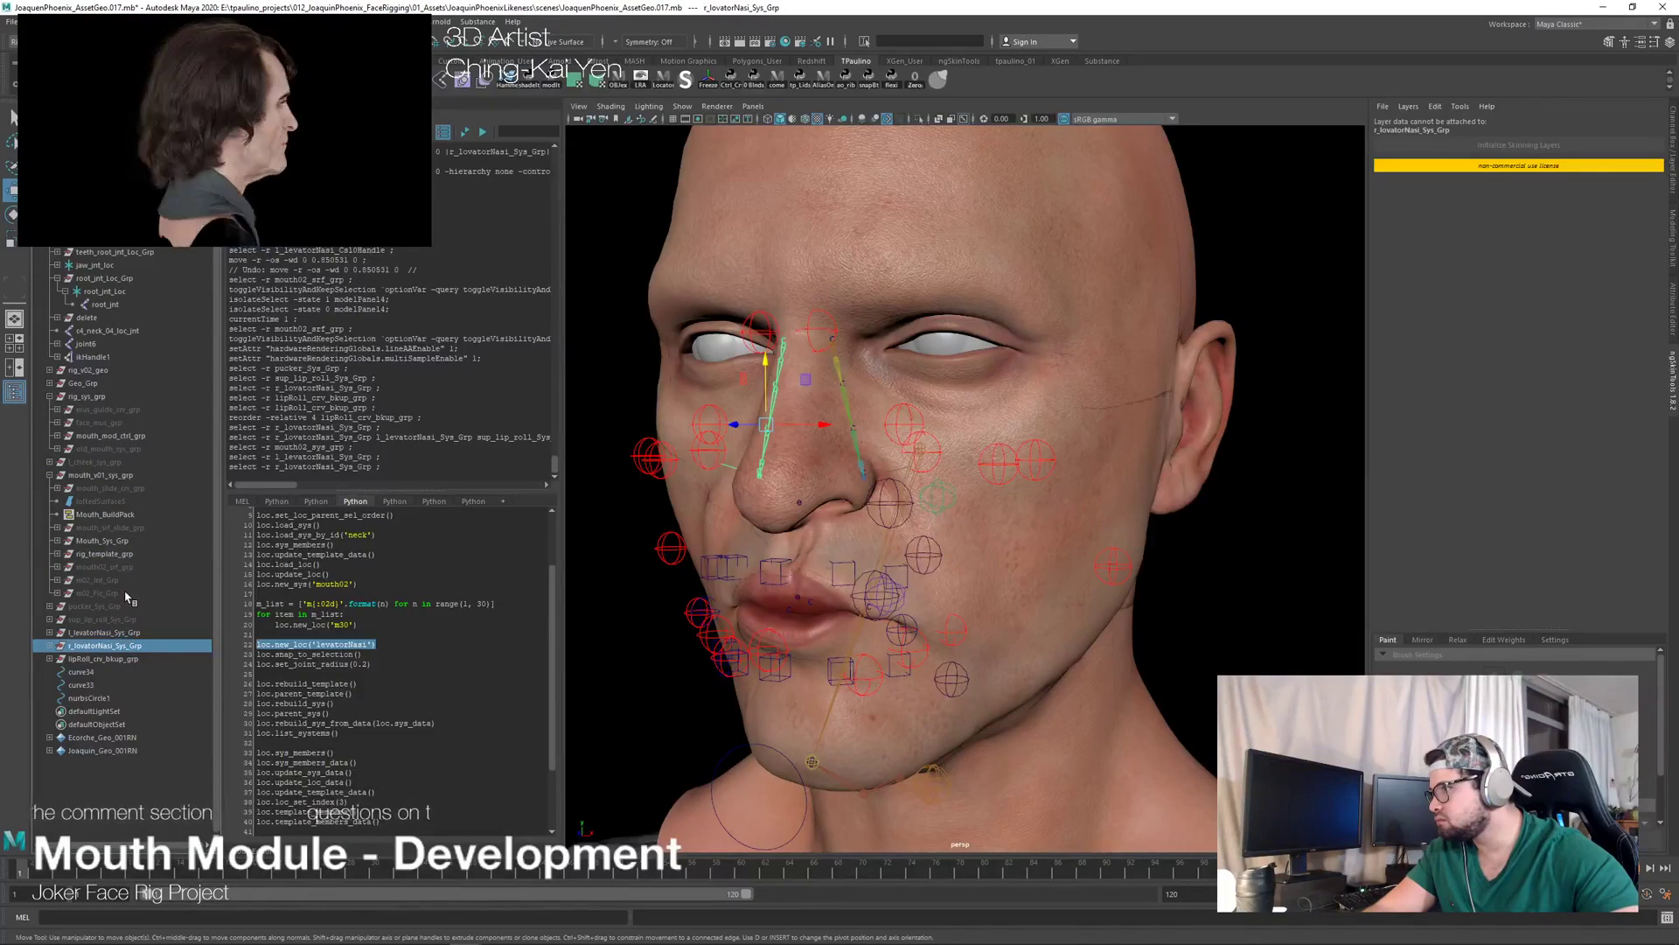
click(96, 606)
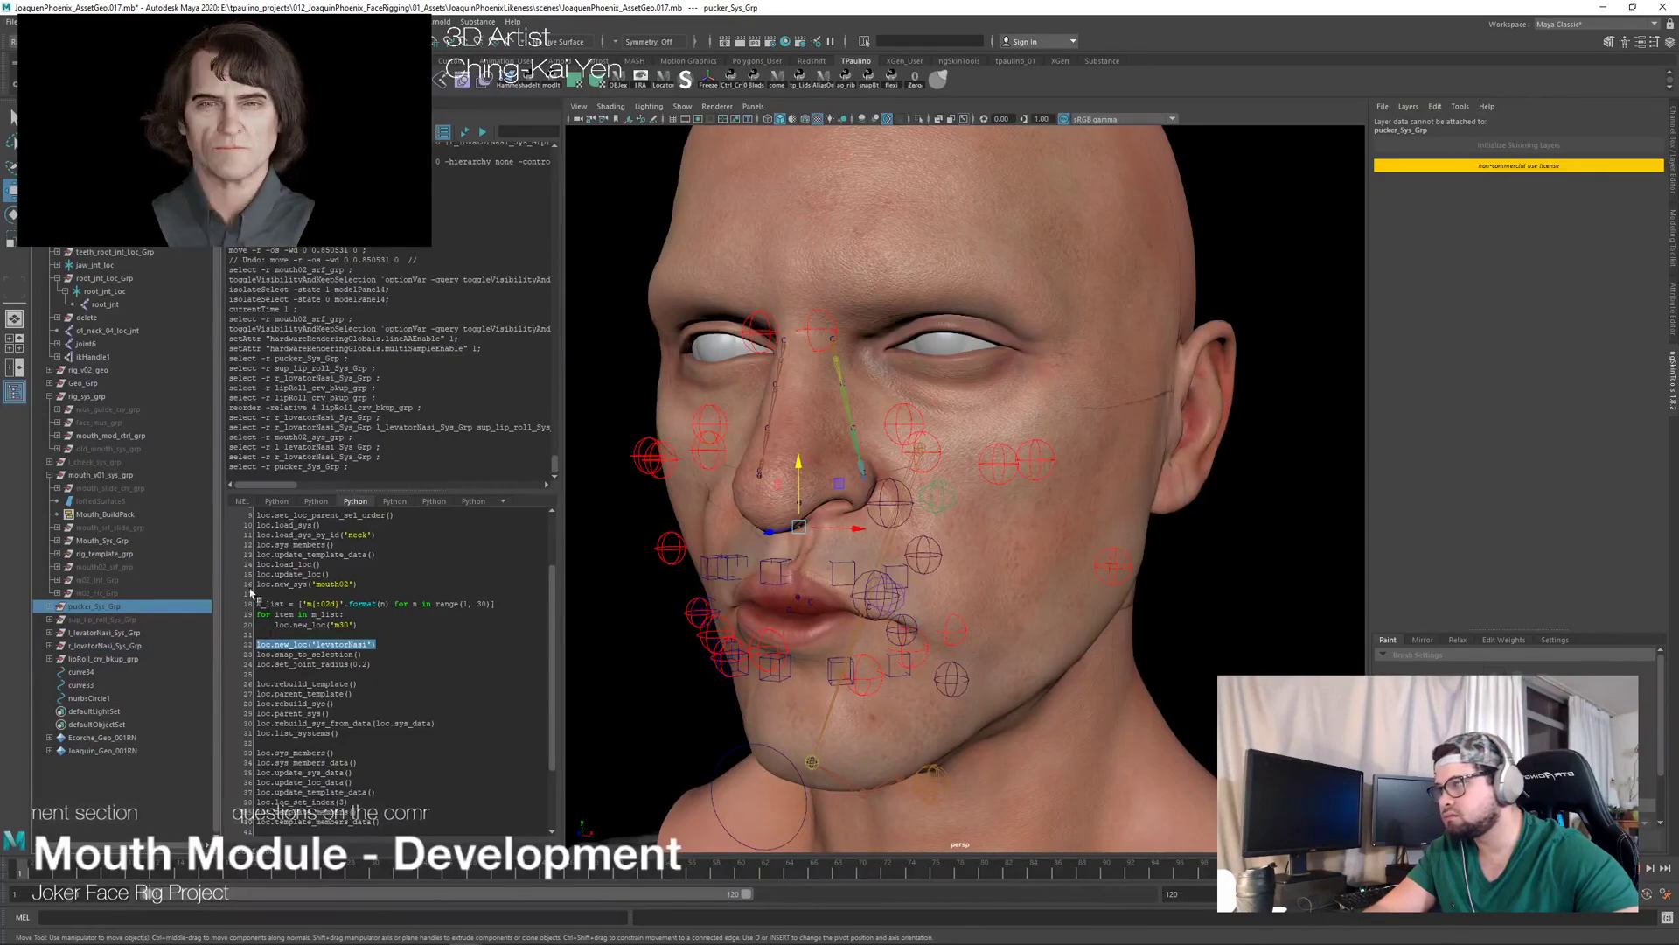
click(138, 646)
click(136, 633)
shift+click(134, 647)
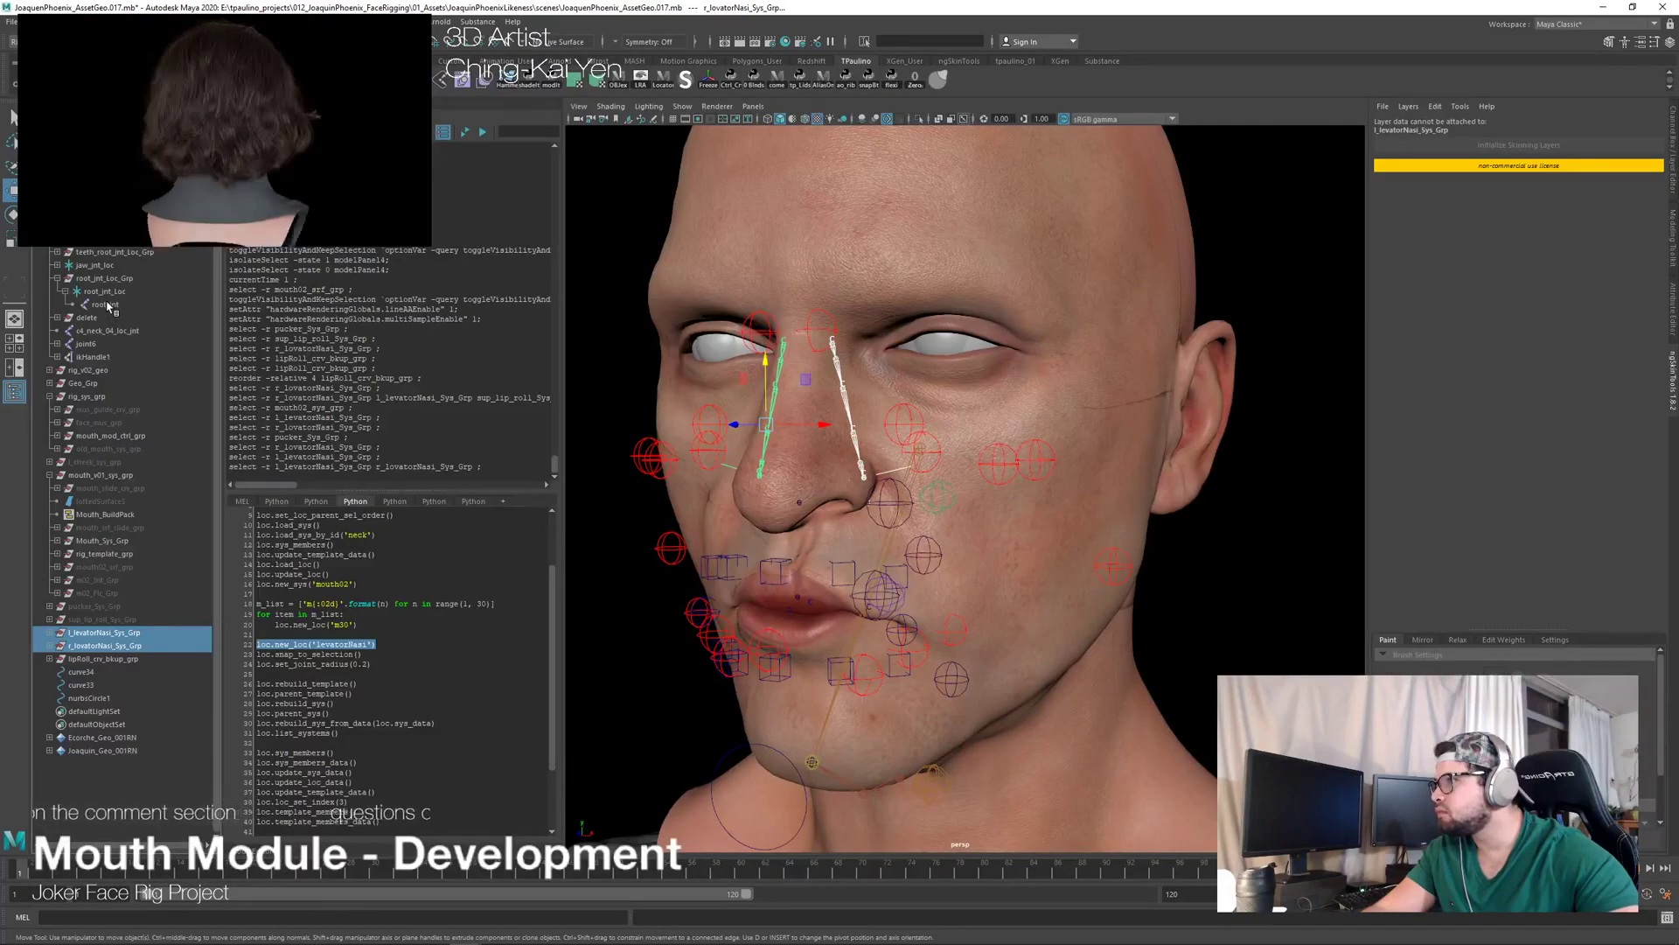
click(73, 424)
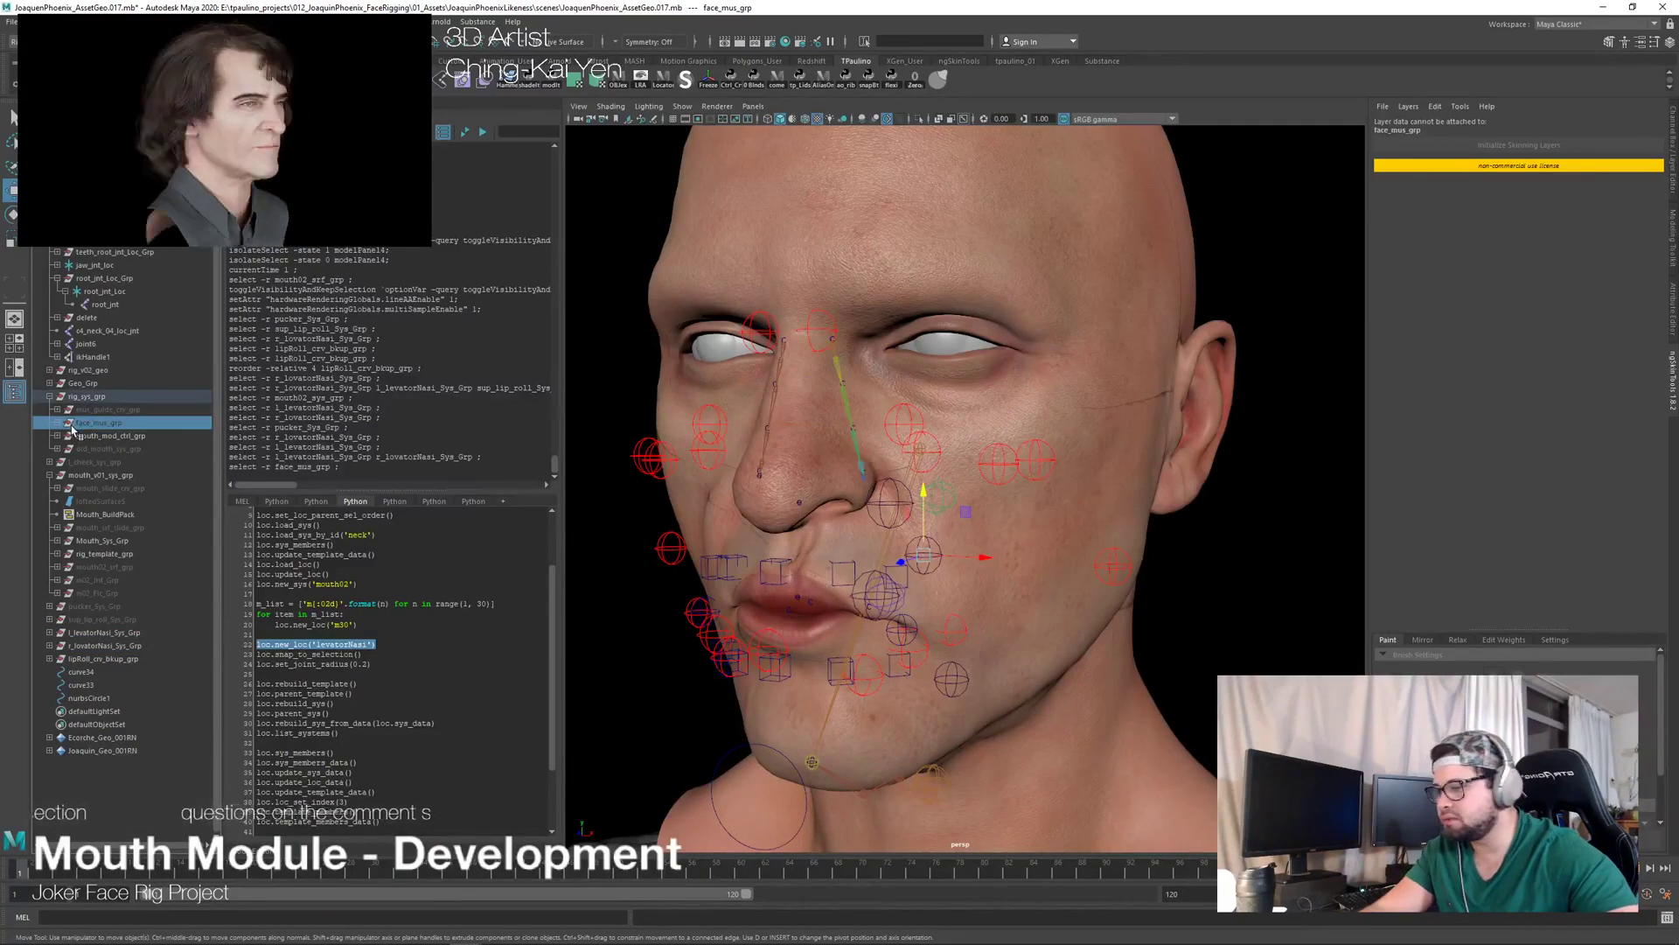
key(h)
key(h)
key(h)
Step: Parent l_levatorNasi_Sys_Grp and r_levatorNasi_Sys_Grp under face_mus_grp
click(114, 632)
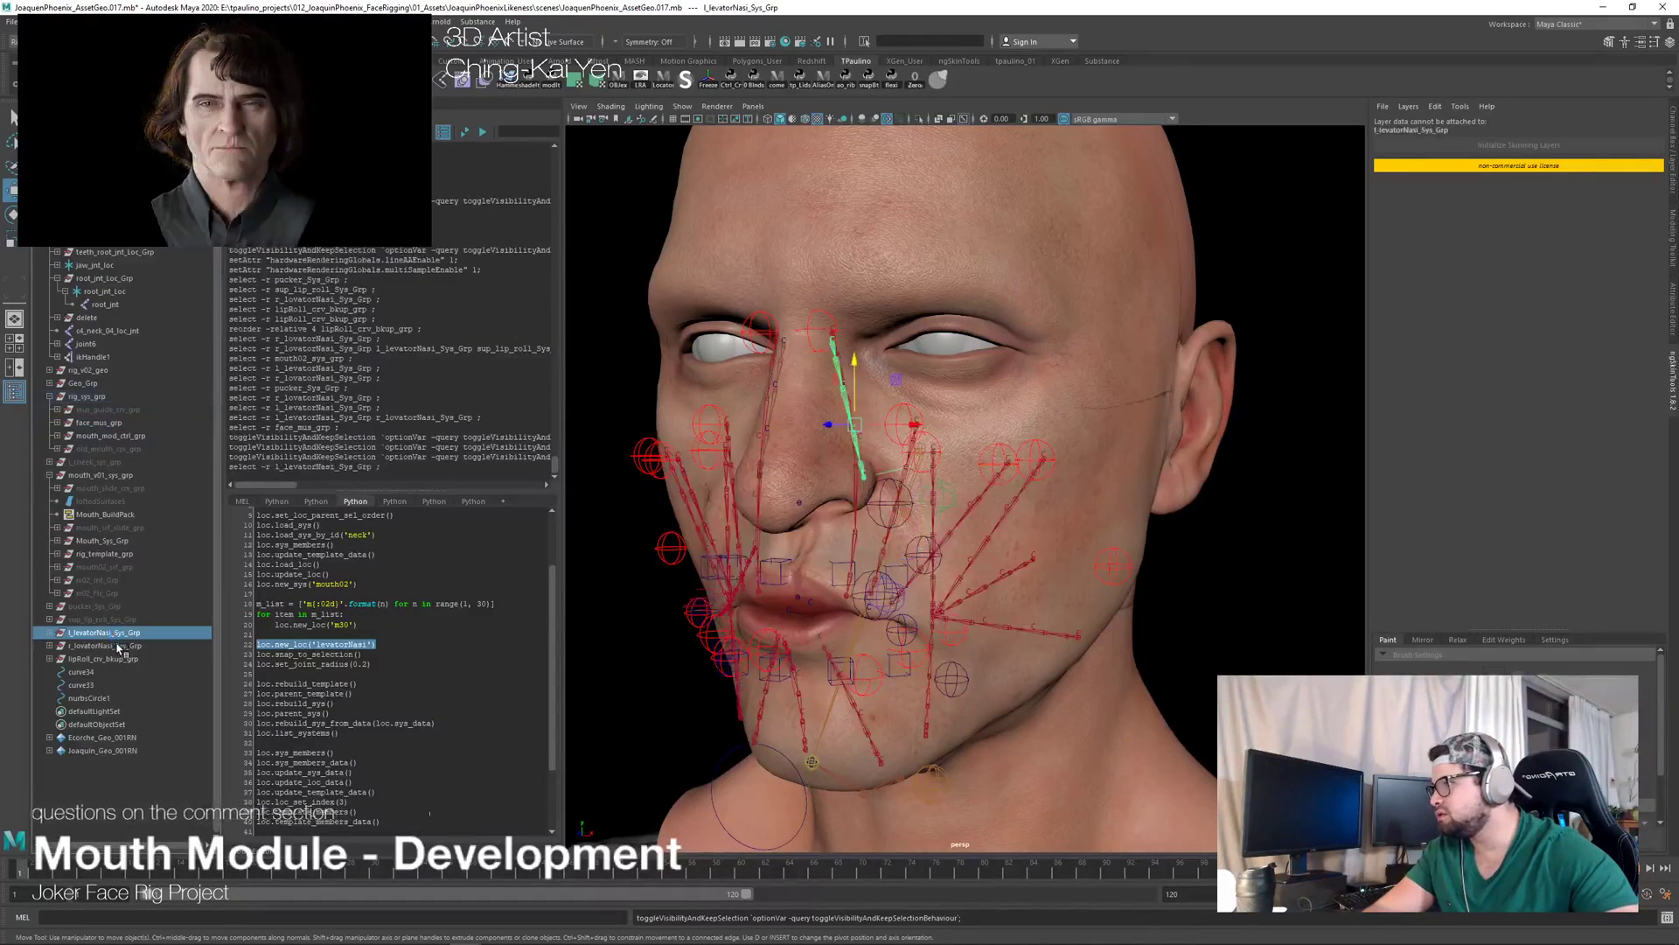
ctrl+click(114, 645)
ctrl+click(121, 425)
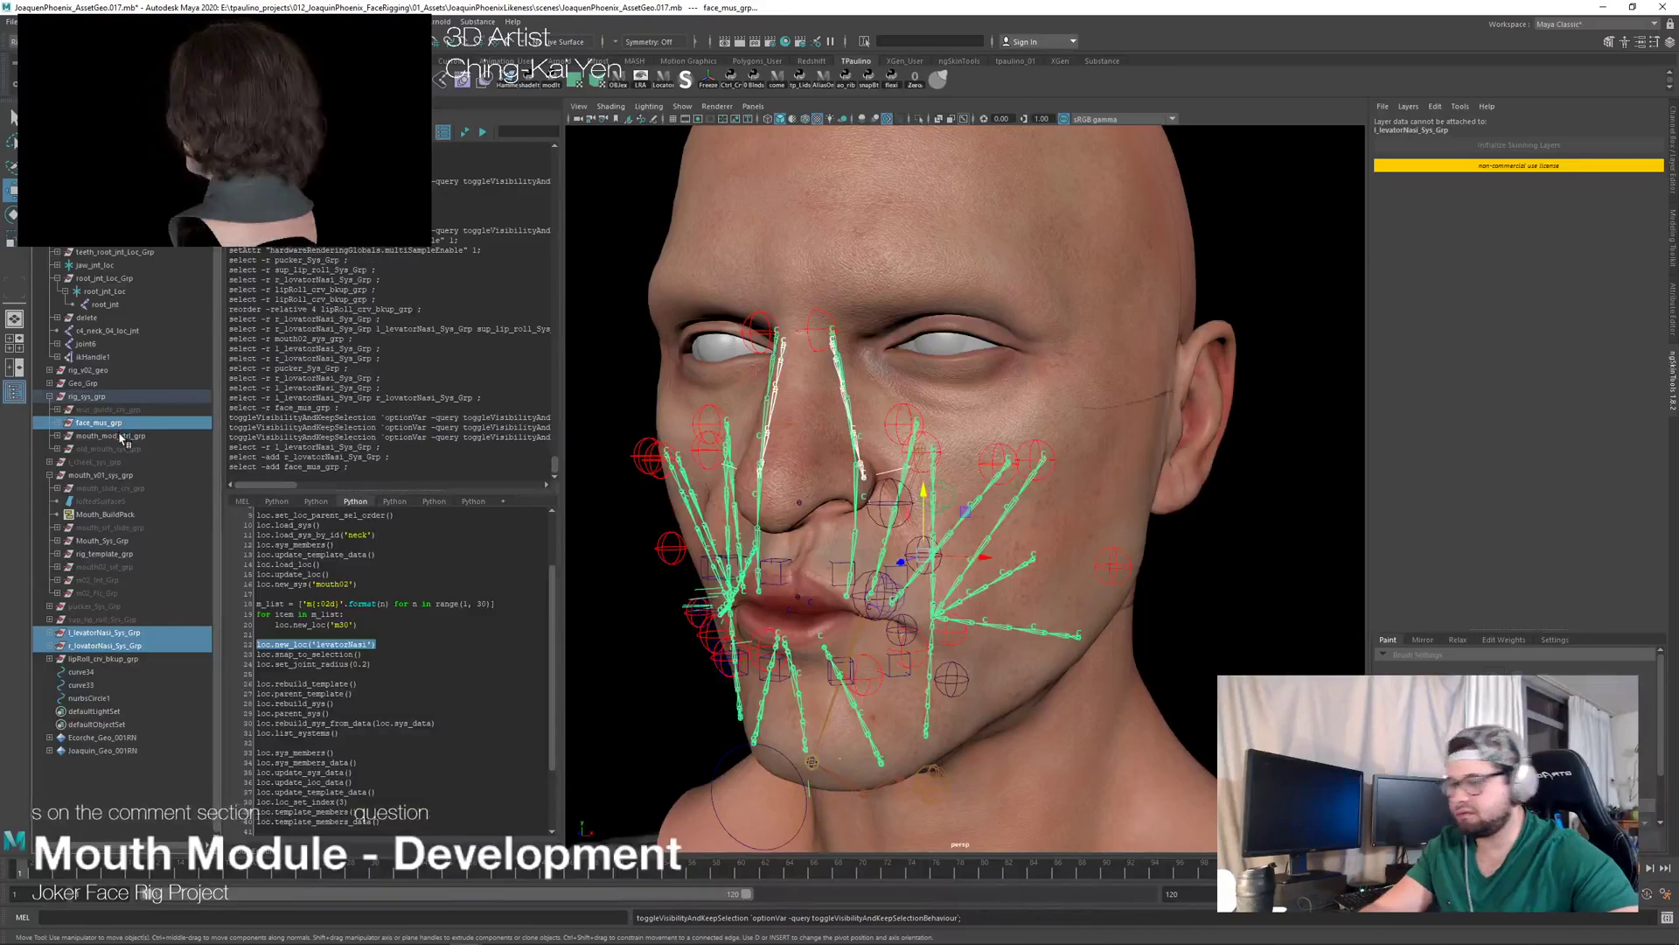
key(p)
click(56, 424)
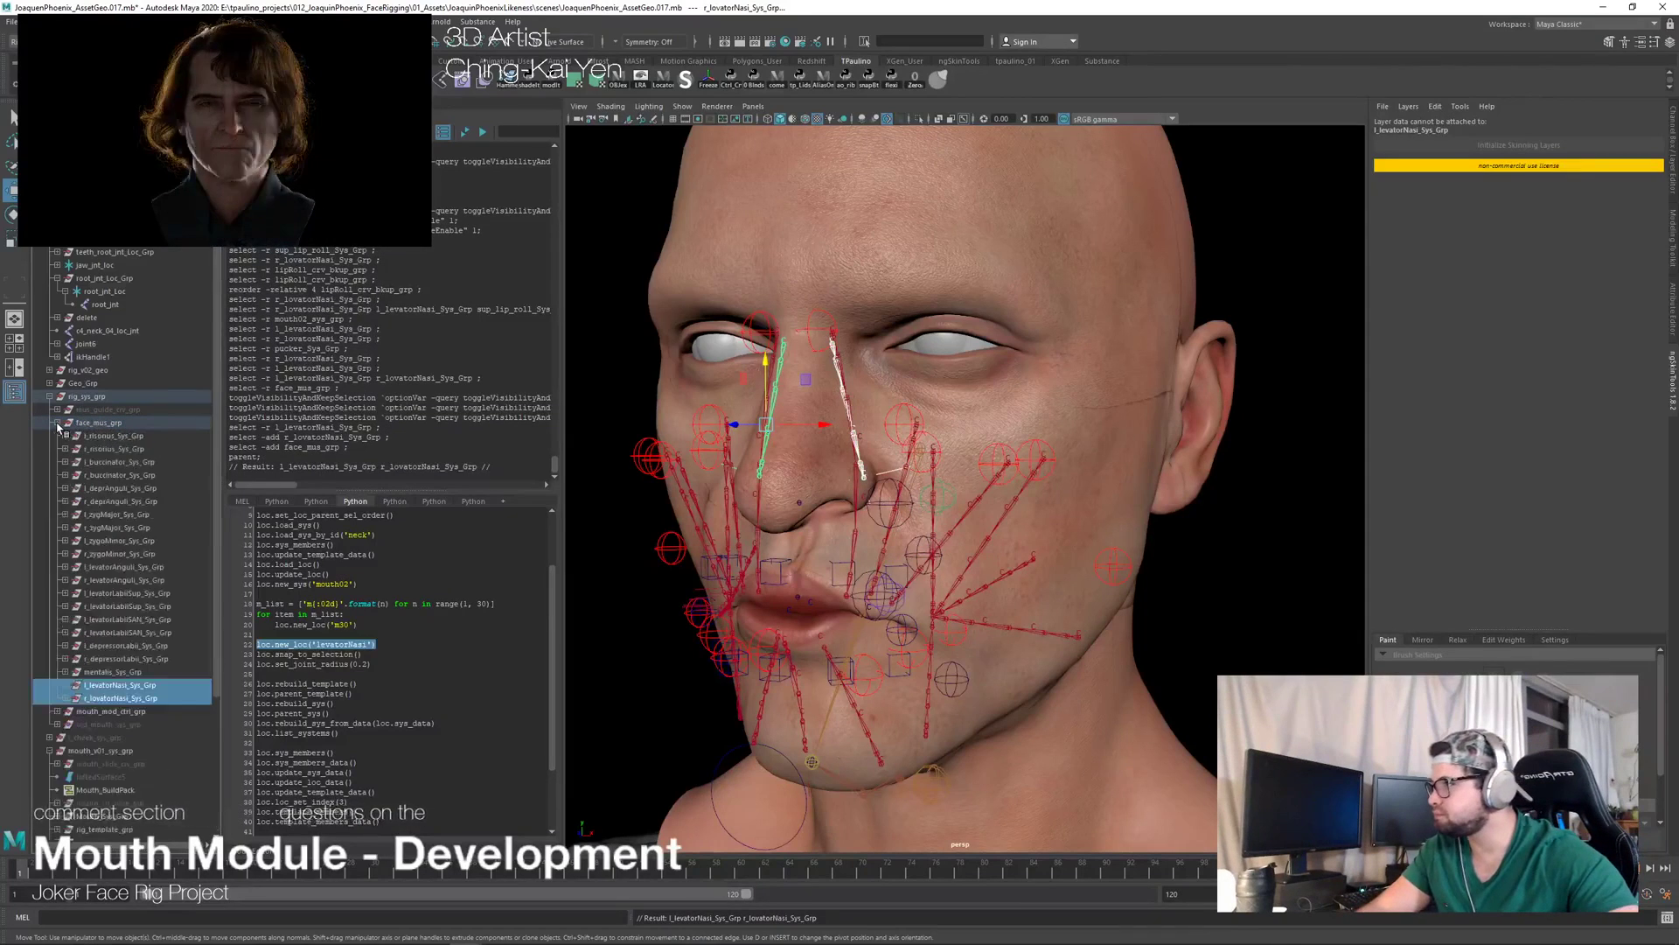
click(1231, 571)
Step: Scrub the mouth poses with the muscle joints shown and examine the open mouth at frame 40 up close
alt+drag(1231, 570, 1076, 557)
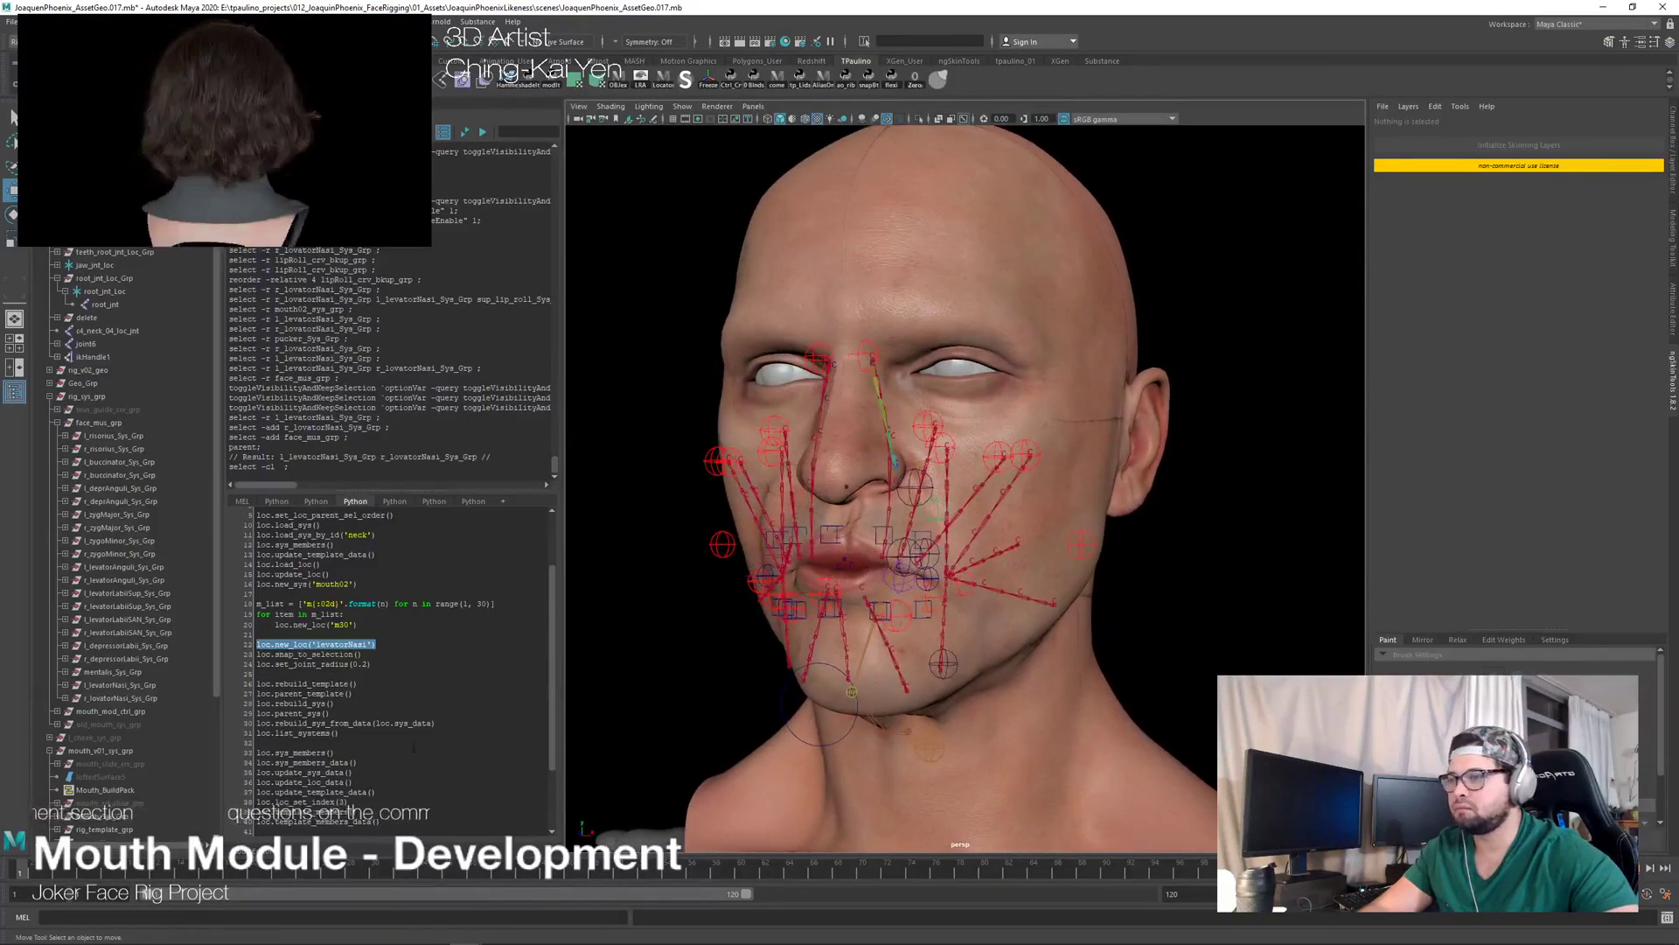
drag(317, 894, 617, 889)
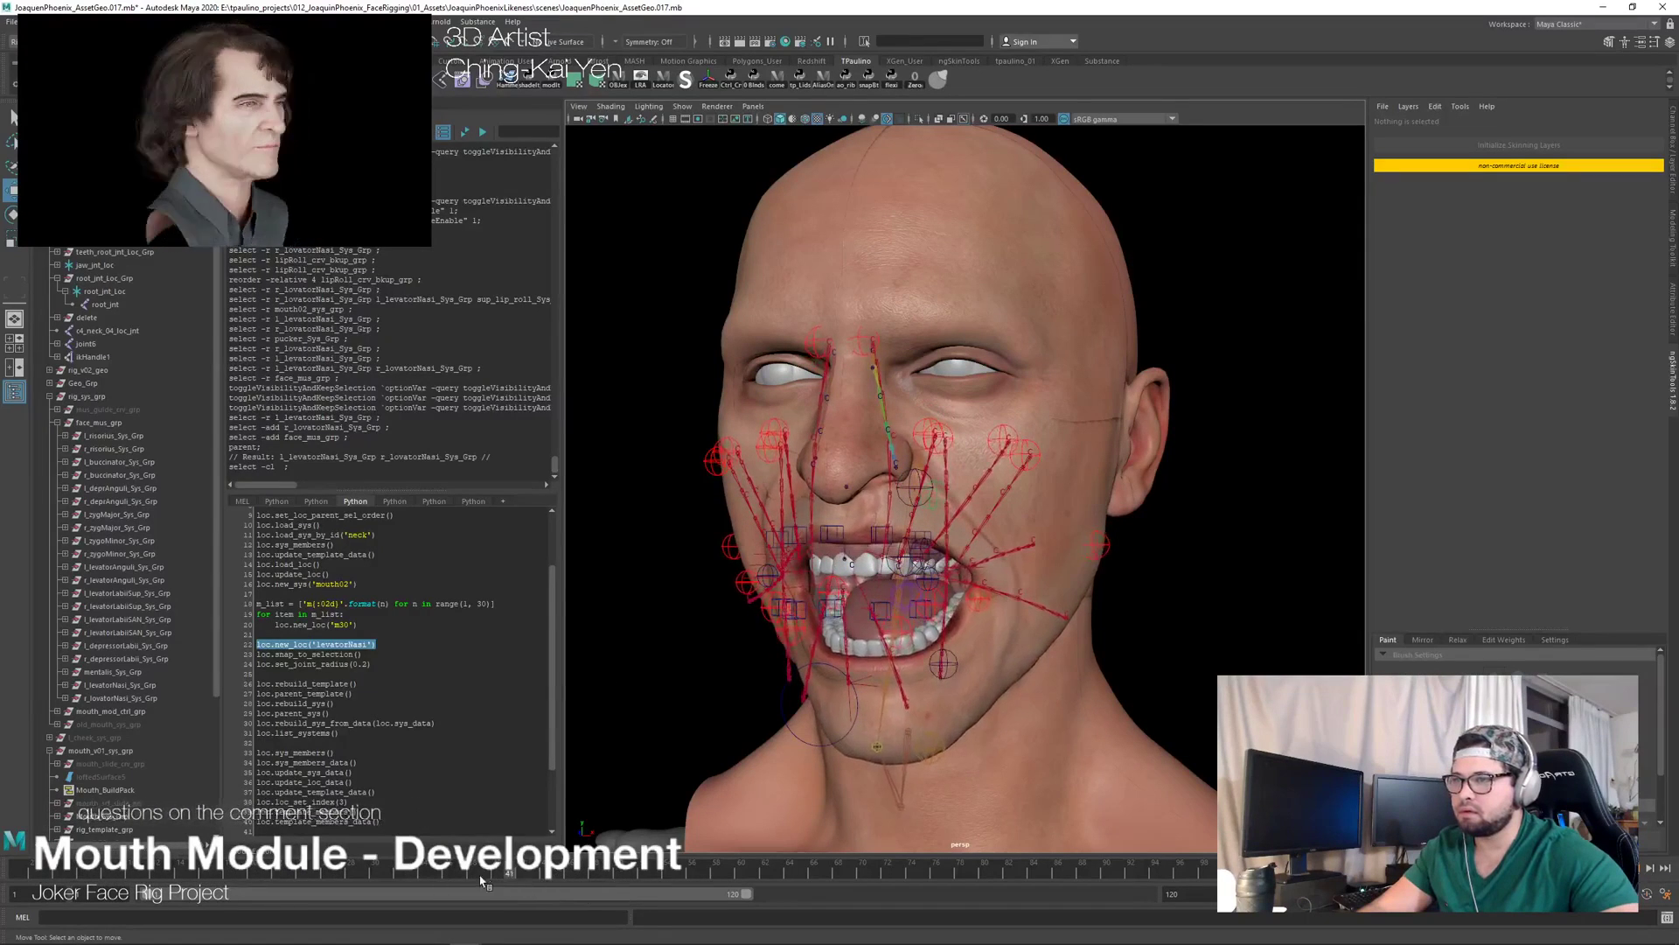
drag(232, 892, 490, 896)
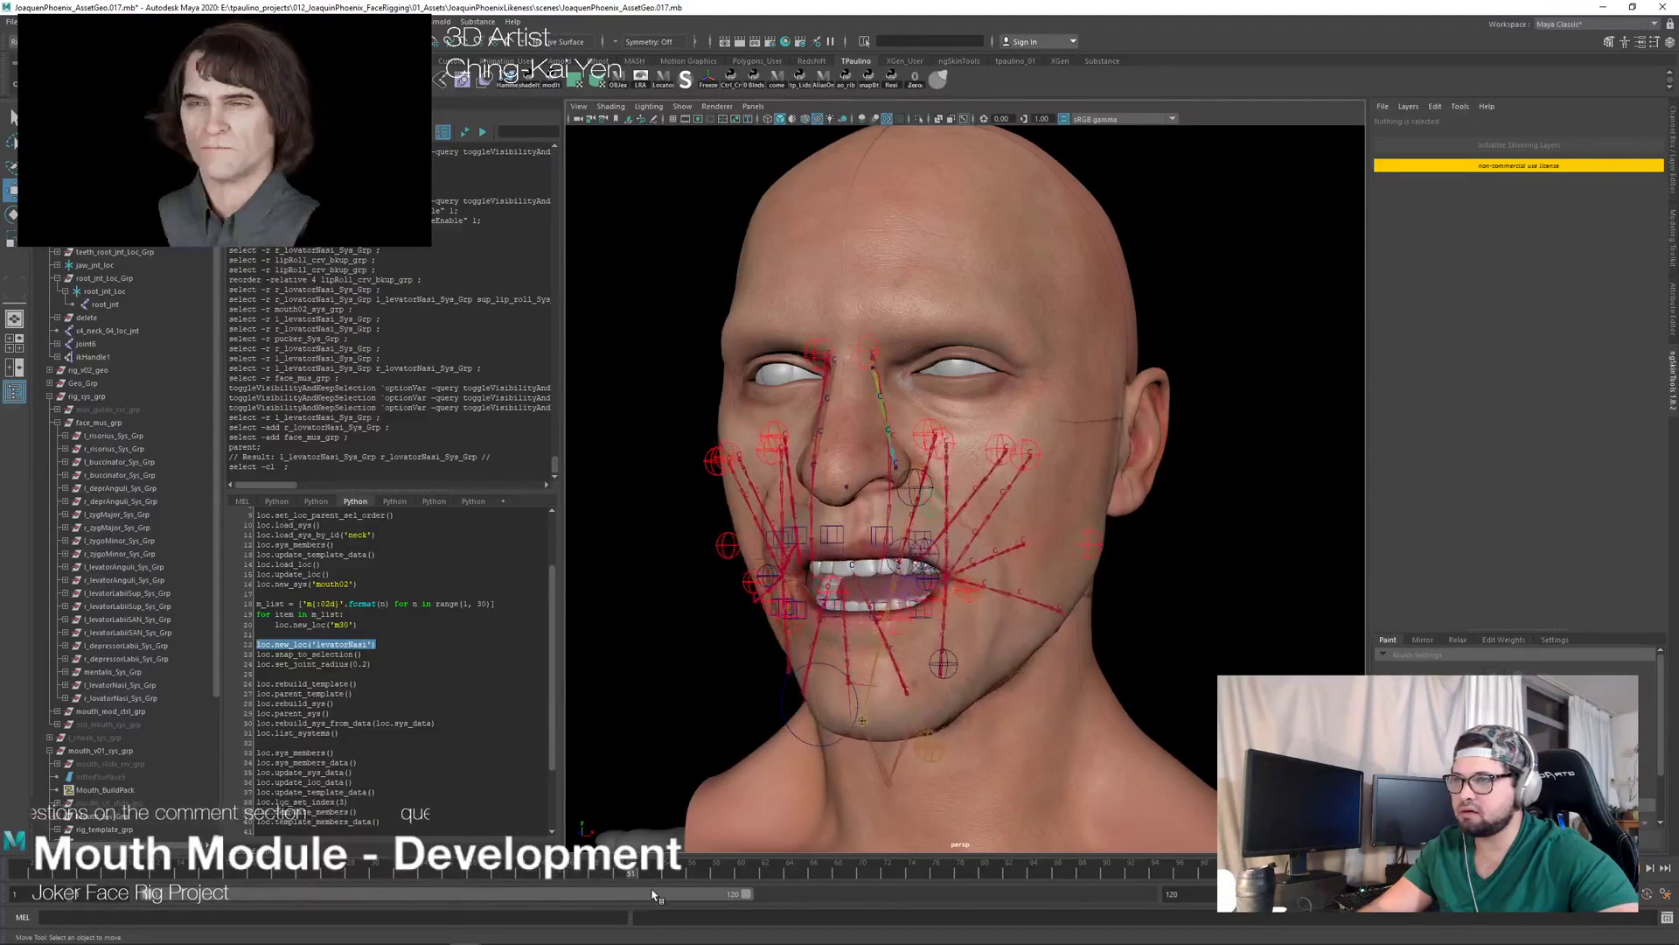
mouse_move(647, 892)
mouse_down()
mouse_move(389, 893)
mouse_move(599, 898)
mouse_up()
drag(670, 894, 499, 894)
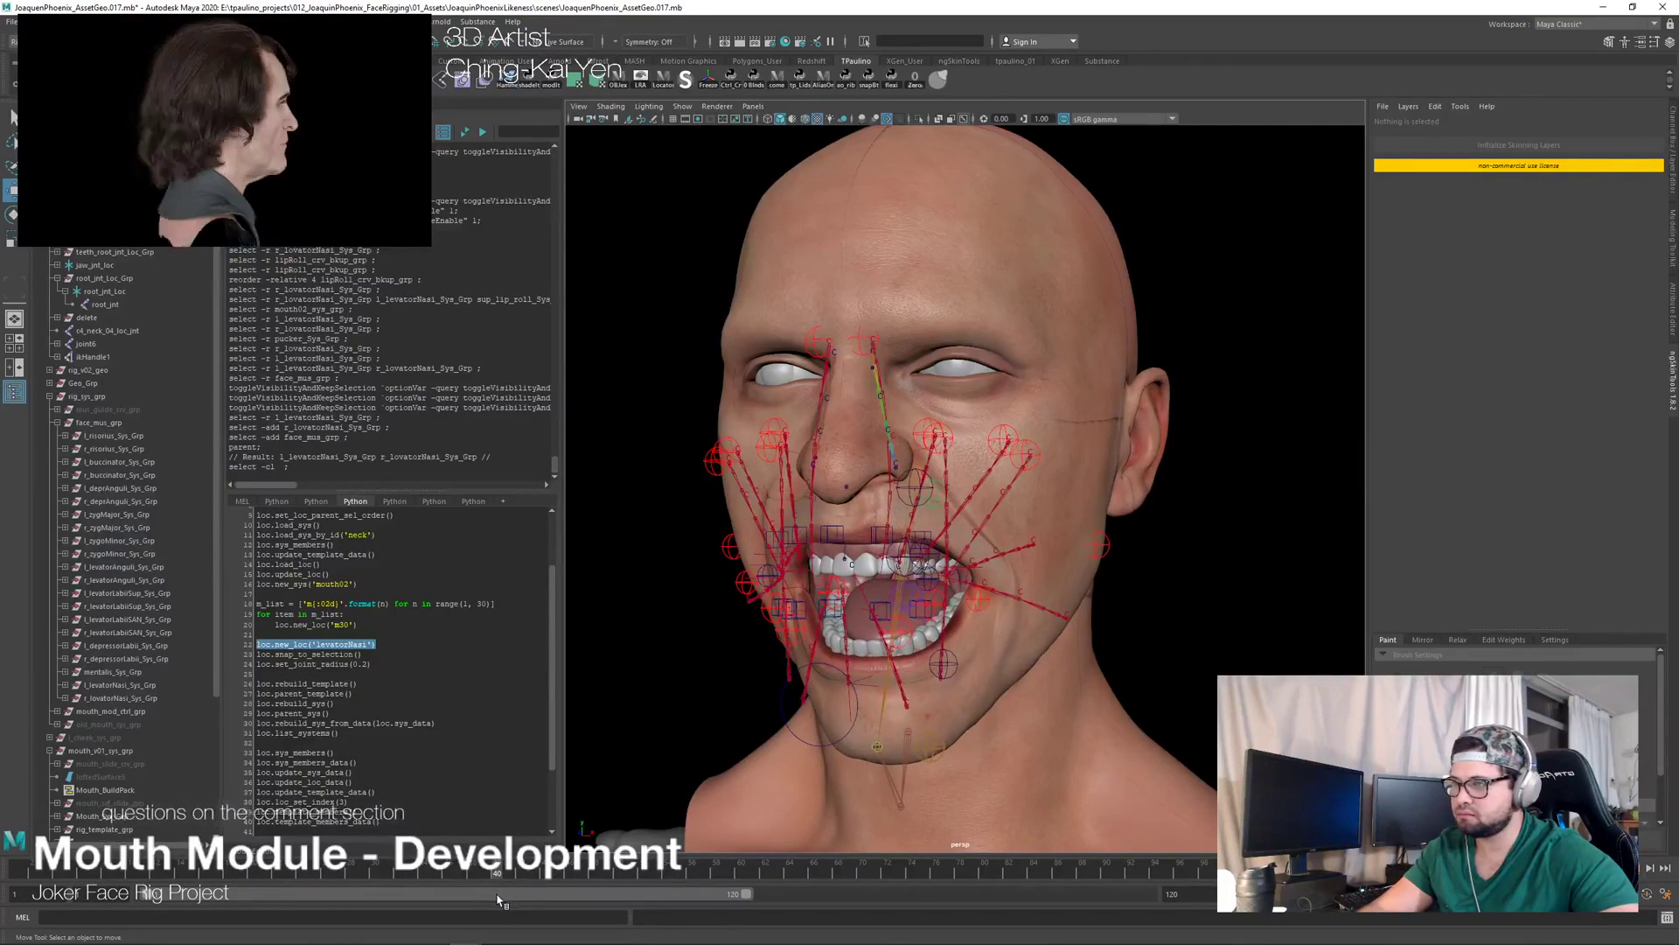
mouse_move(962, 604)
alt+mouse_down()
mouse_move(812, 605)
mouse_move(955, 590)
alt+mouse_up()
Step: Try reshaping the upper lip by moving the first two cluster handles of the sup_lip_roll system at frame 40
scroll(92, 685, down, 4)
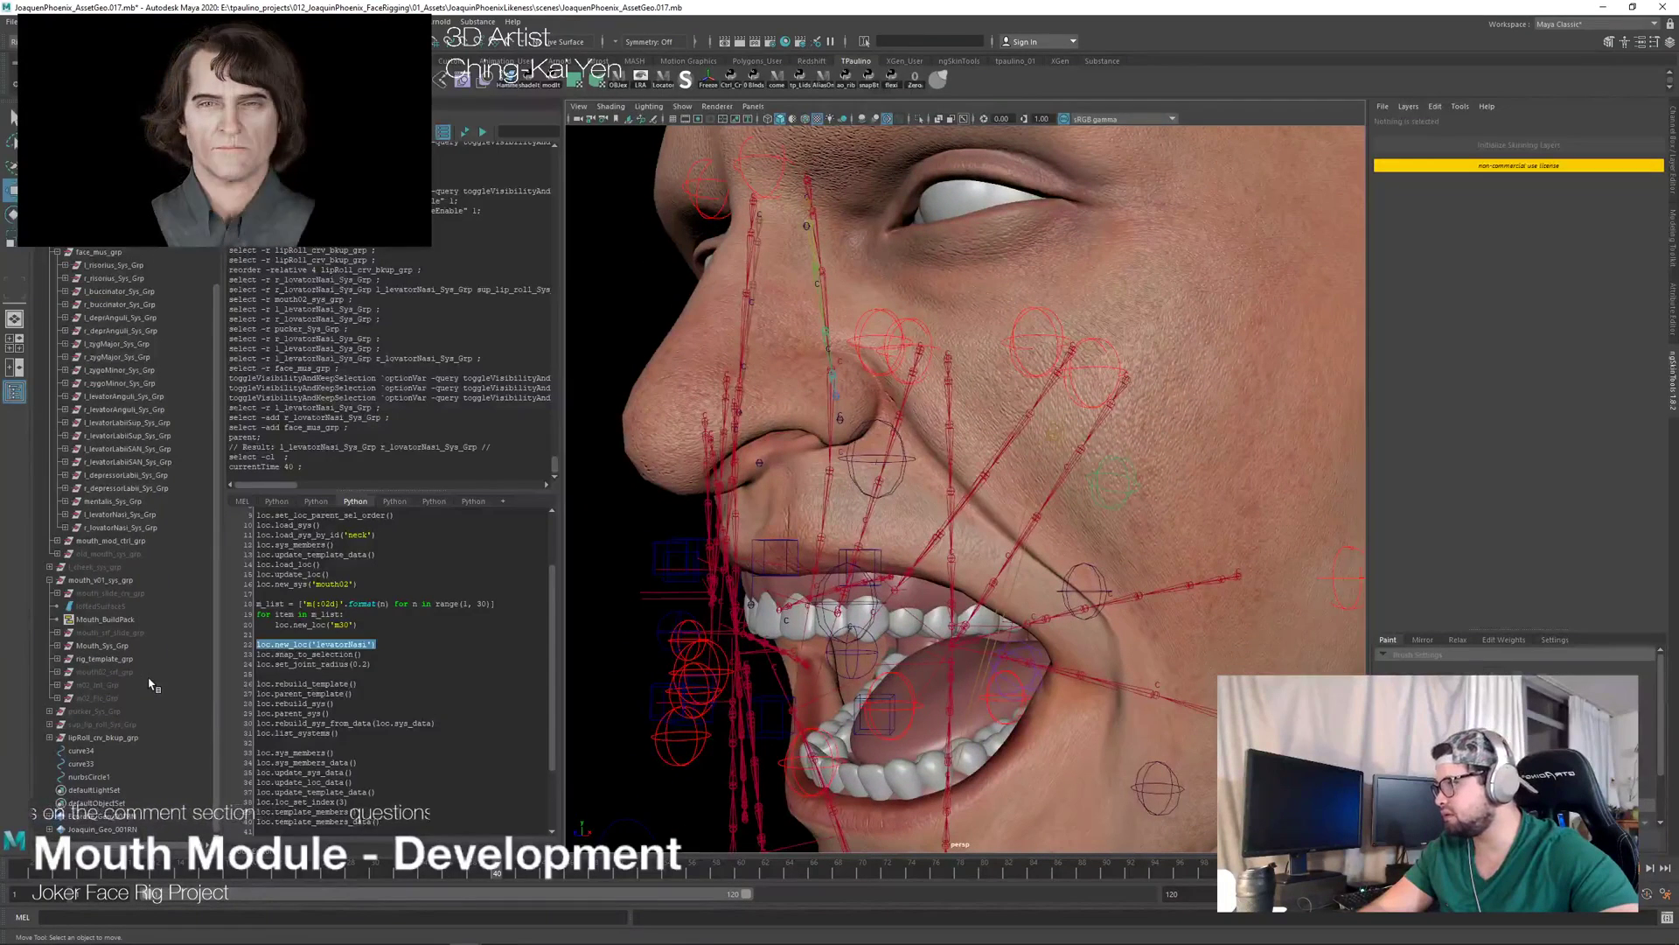
click(50, 725)
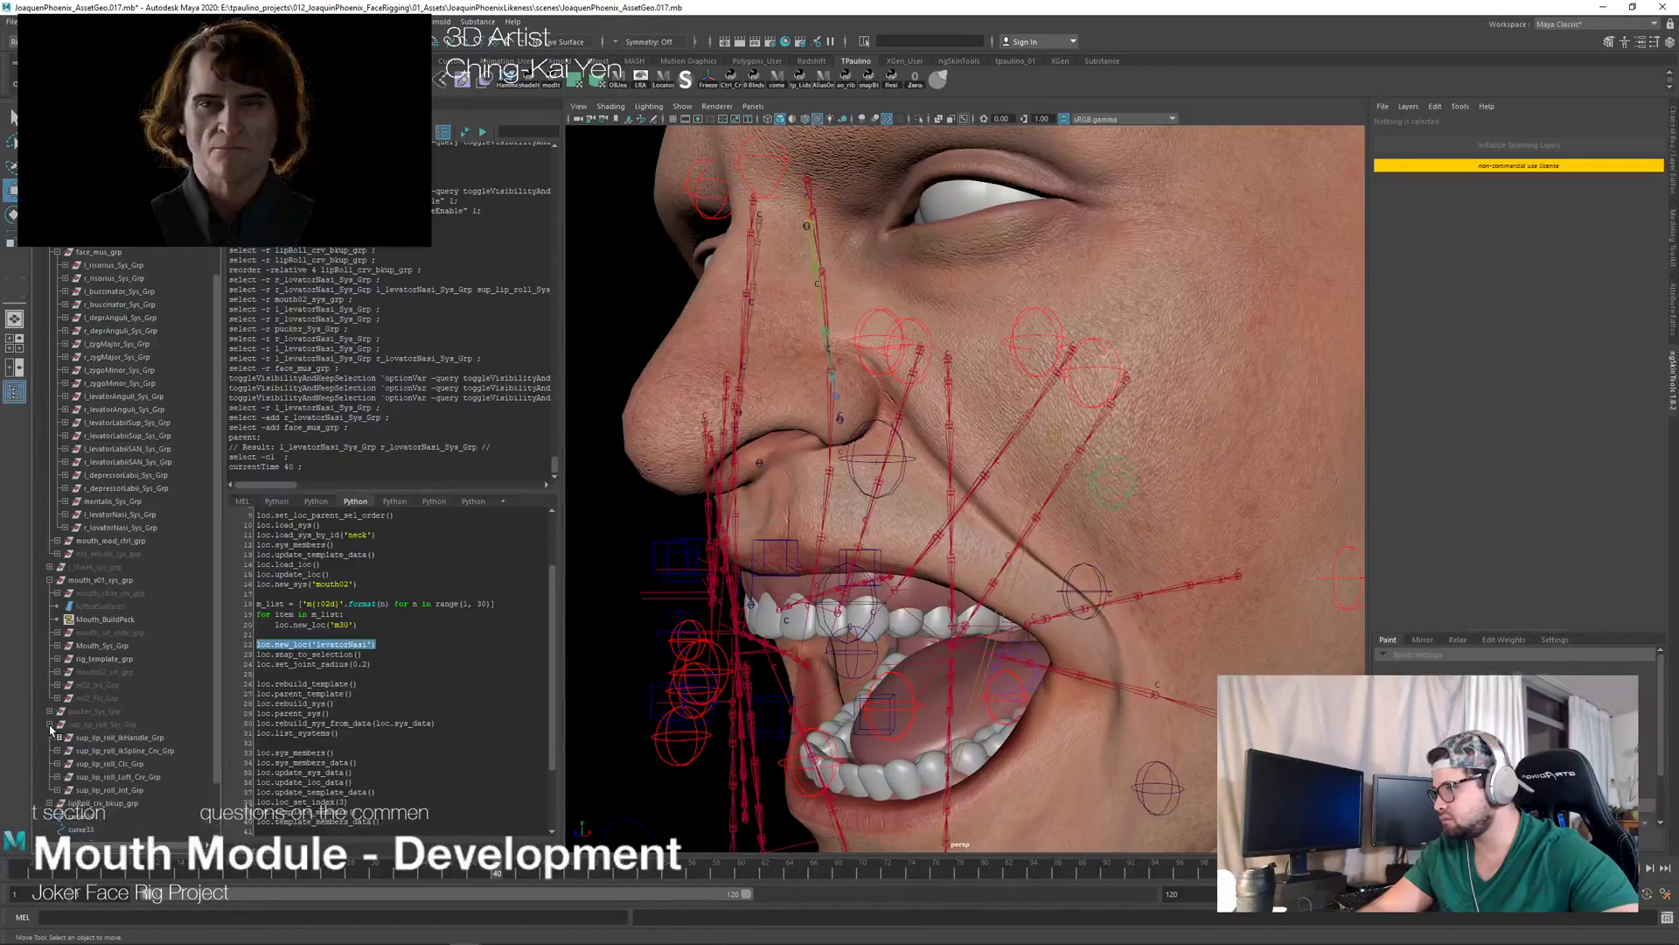
click(56, 765)
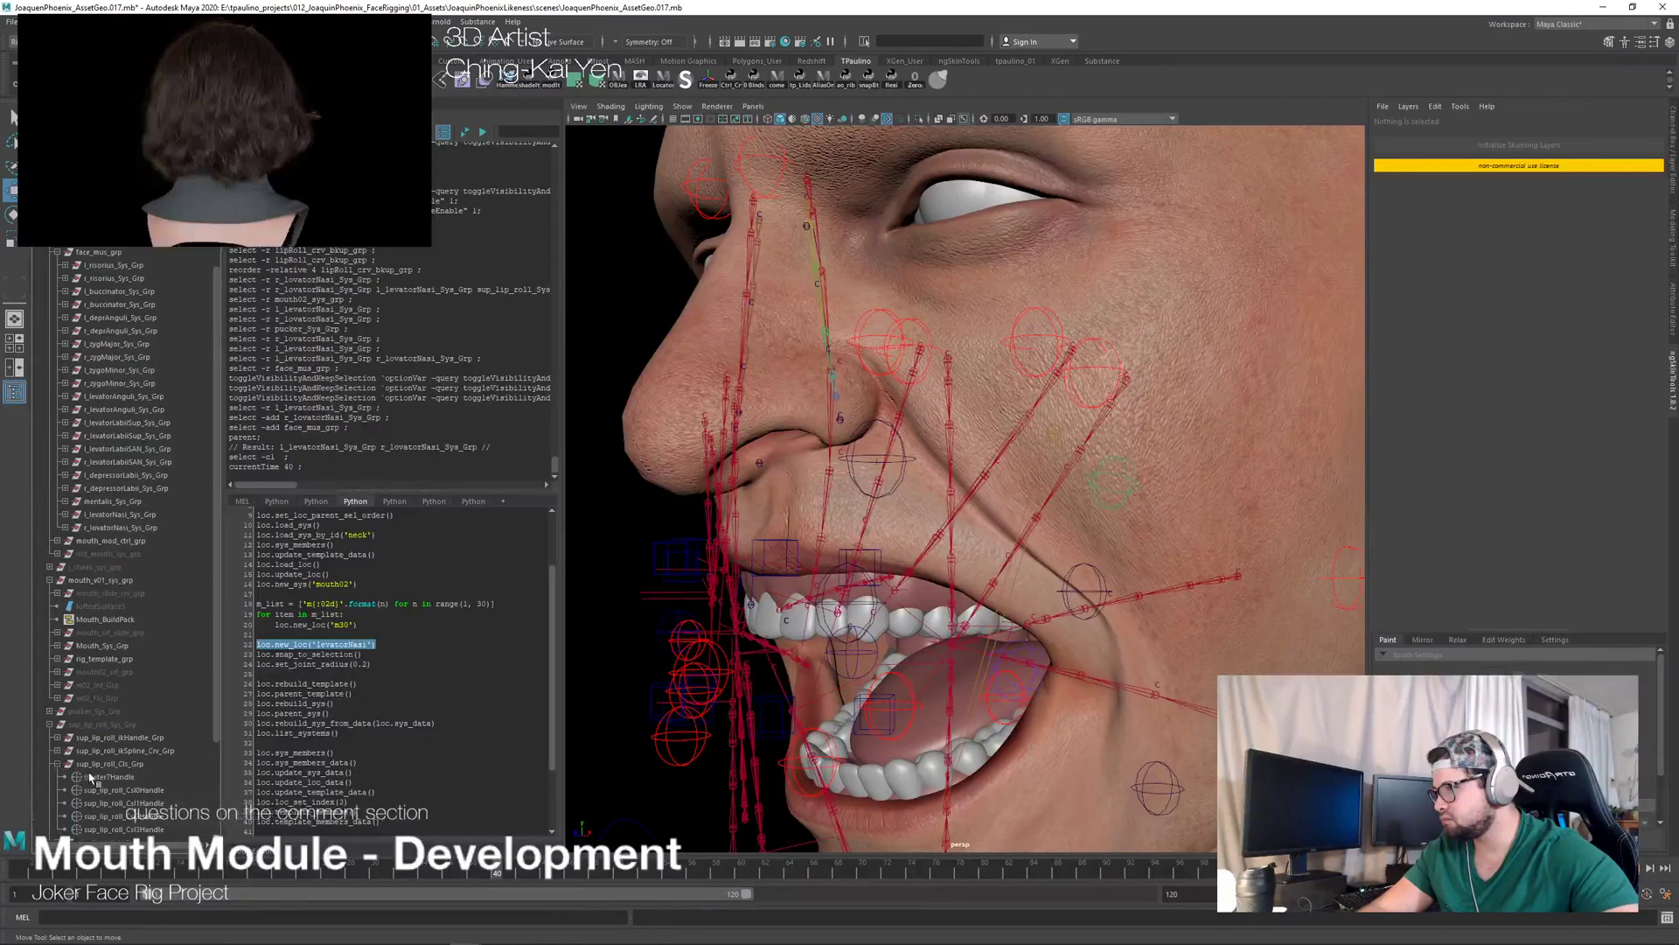
click(122, 789)
alt+drag(647, 560, 745, 570)
click(166, 802)
drag(714, 512, 687, 505)
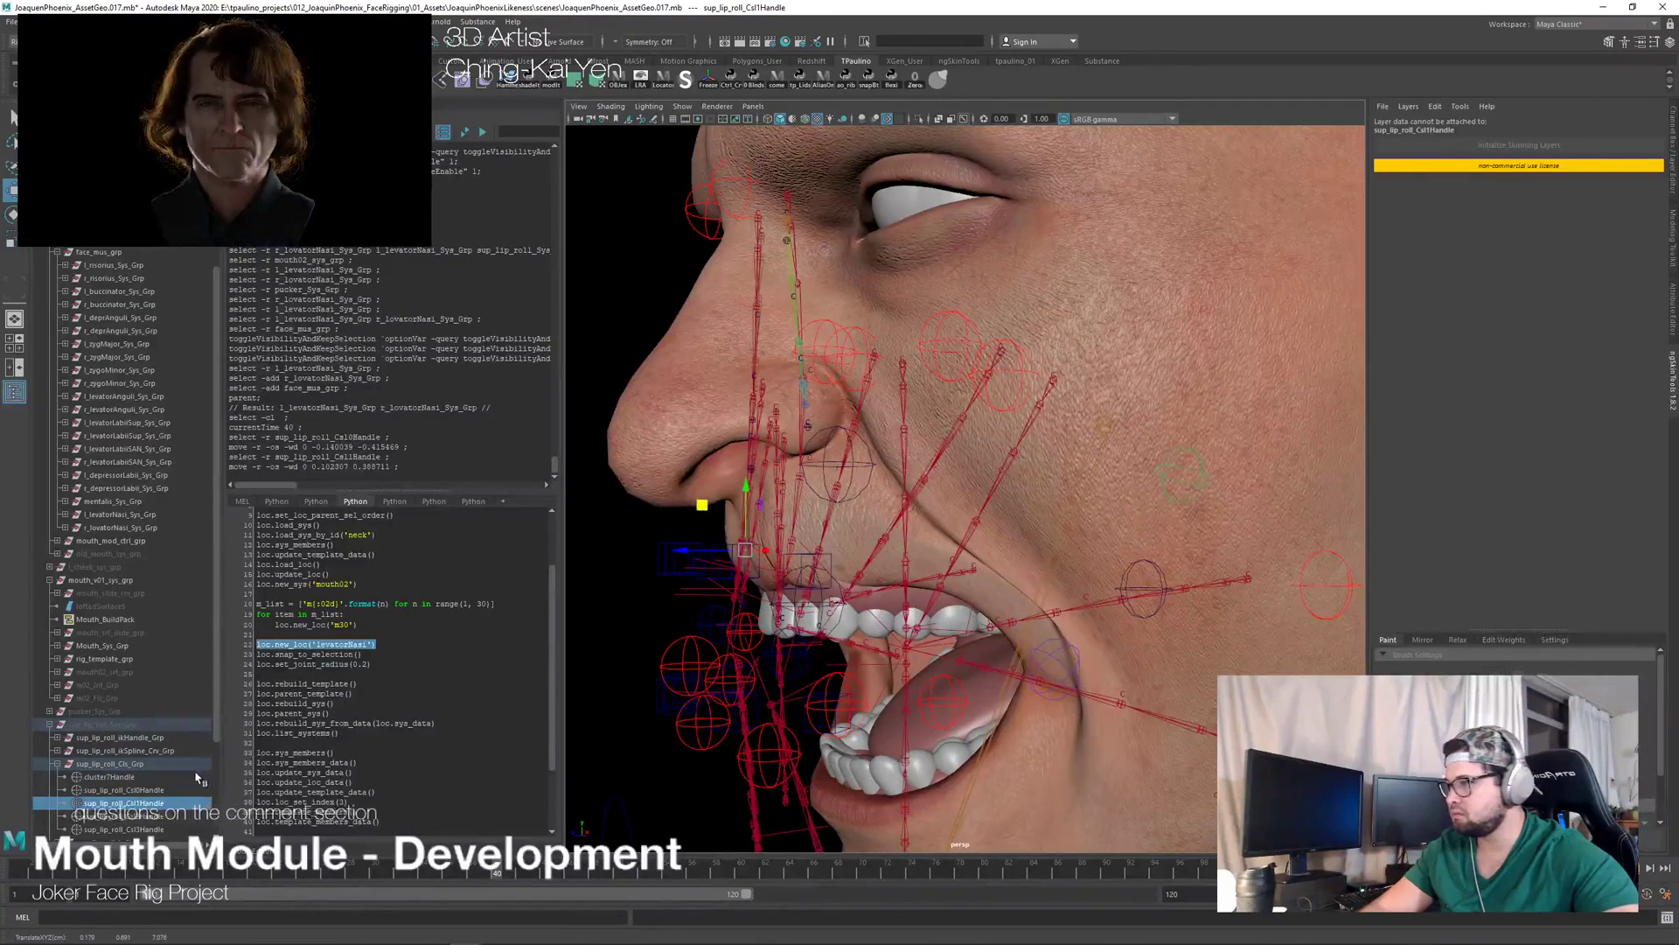
click(175, 790)
drag(741, 565, 735, 559)
Step: Check the upper lip in profile and try shifting the mentalis handle control in front of the mouth
alt+drag(736, 559, 1006, 581)
alt+right_drag(1005, 580, 427, 553)
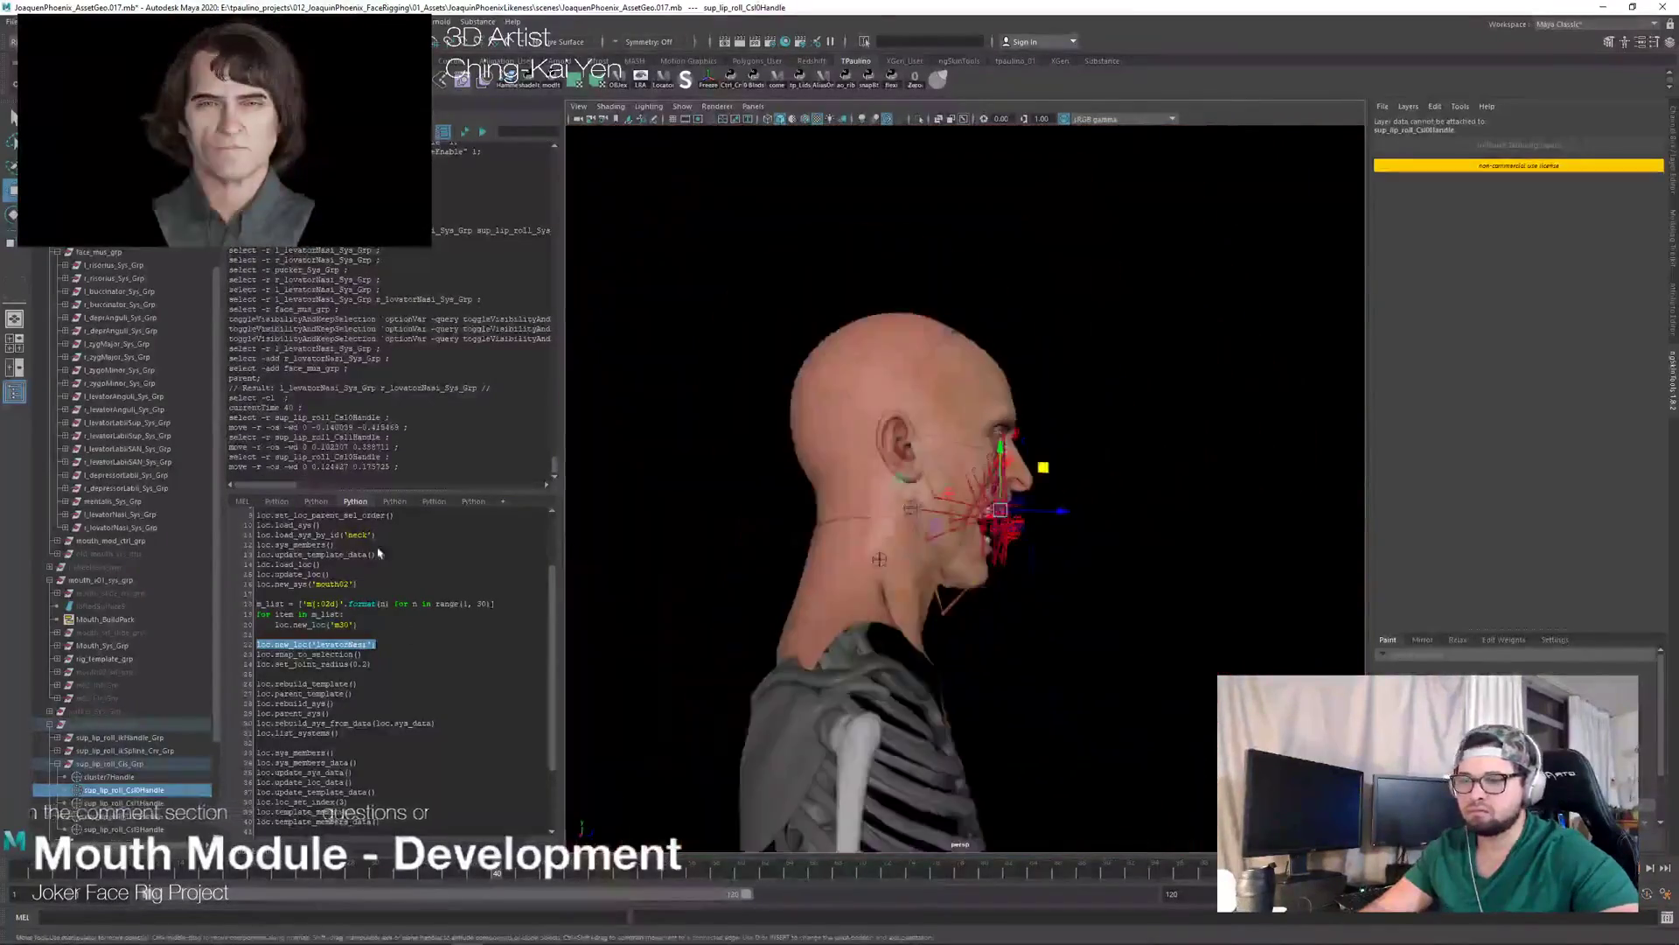
alt+drag(427, 553, 779, 588)
alt+right_drag(779, 589, 875, 604)
alt+drag(874, 604, 962, 612)
alt+right_drag(962, 612, 997, 615)
alt+drag(996, 615, 709, 455)
click(704, 442)
middle_drag(706, 446, 689, 430)
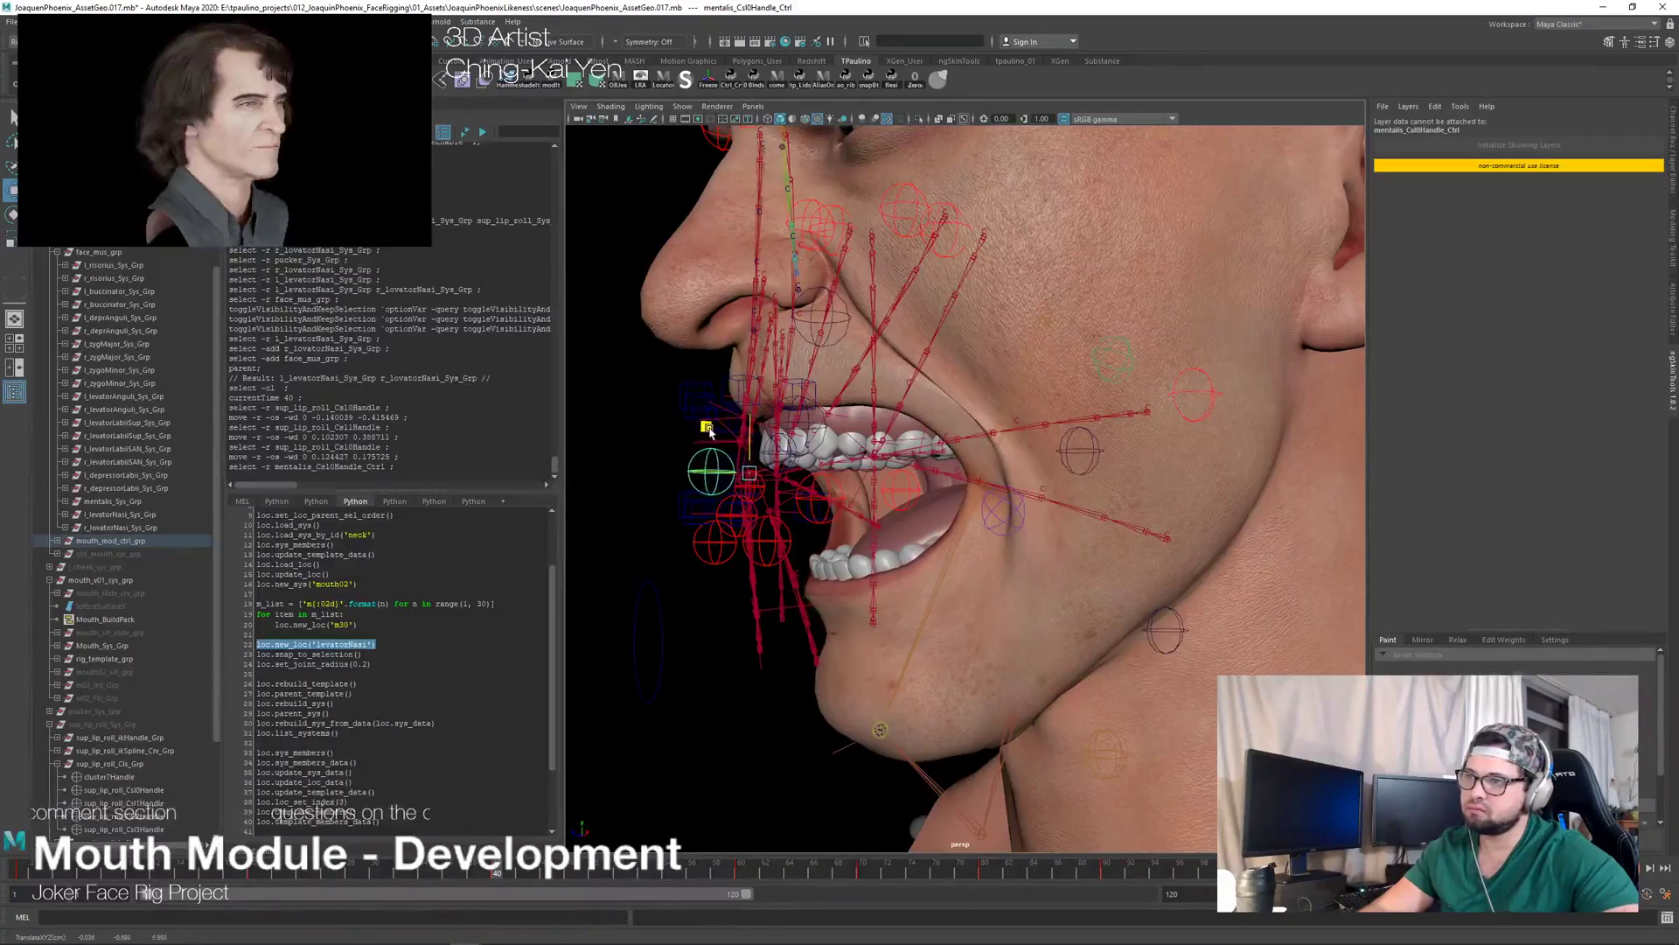
alt+drag(708, 429, 1239, 459)
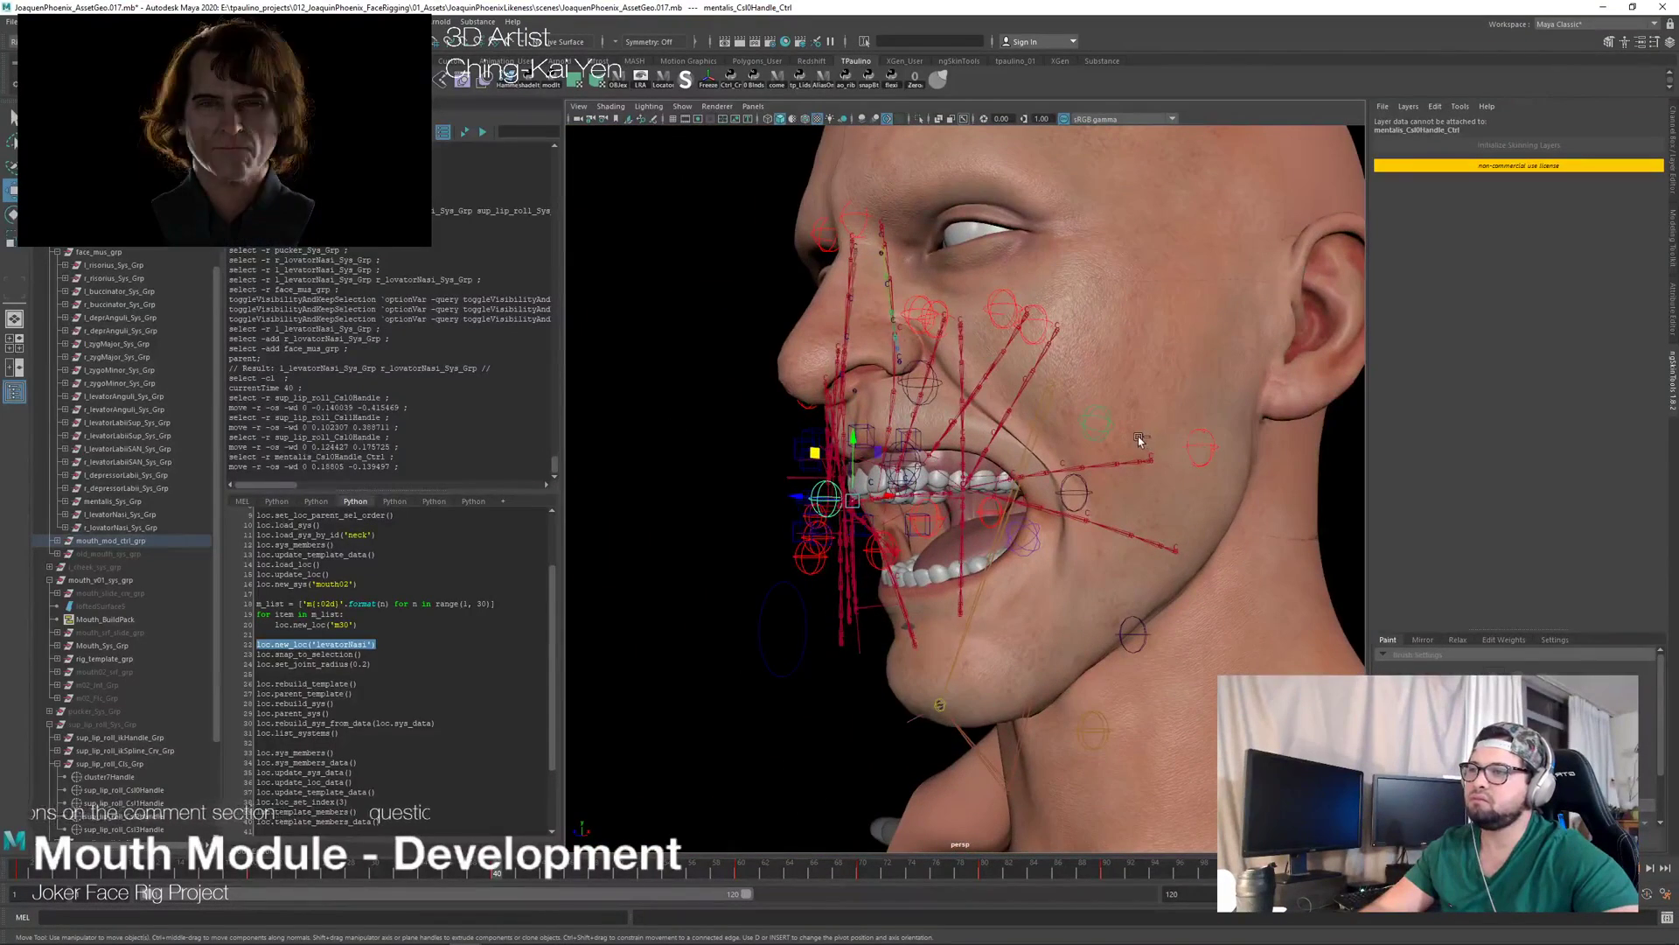
Step: Undo the mentalis control move and all the sup_lip_roll cluster handle moves
key(ctrl+z)
key(ctrl+z)
key(ctrl+z)
key(ctrl+z)
key(ctrl+z)
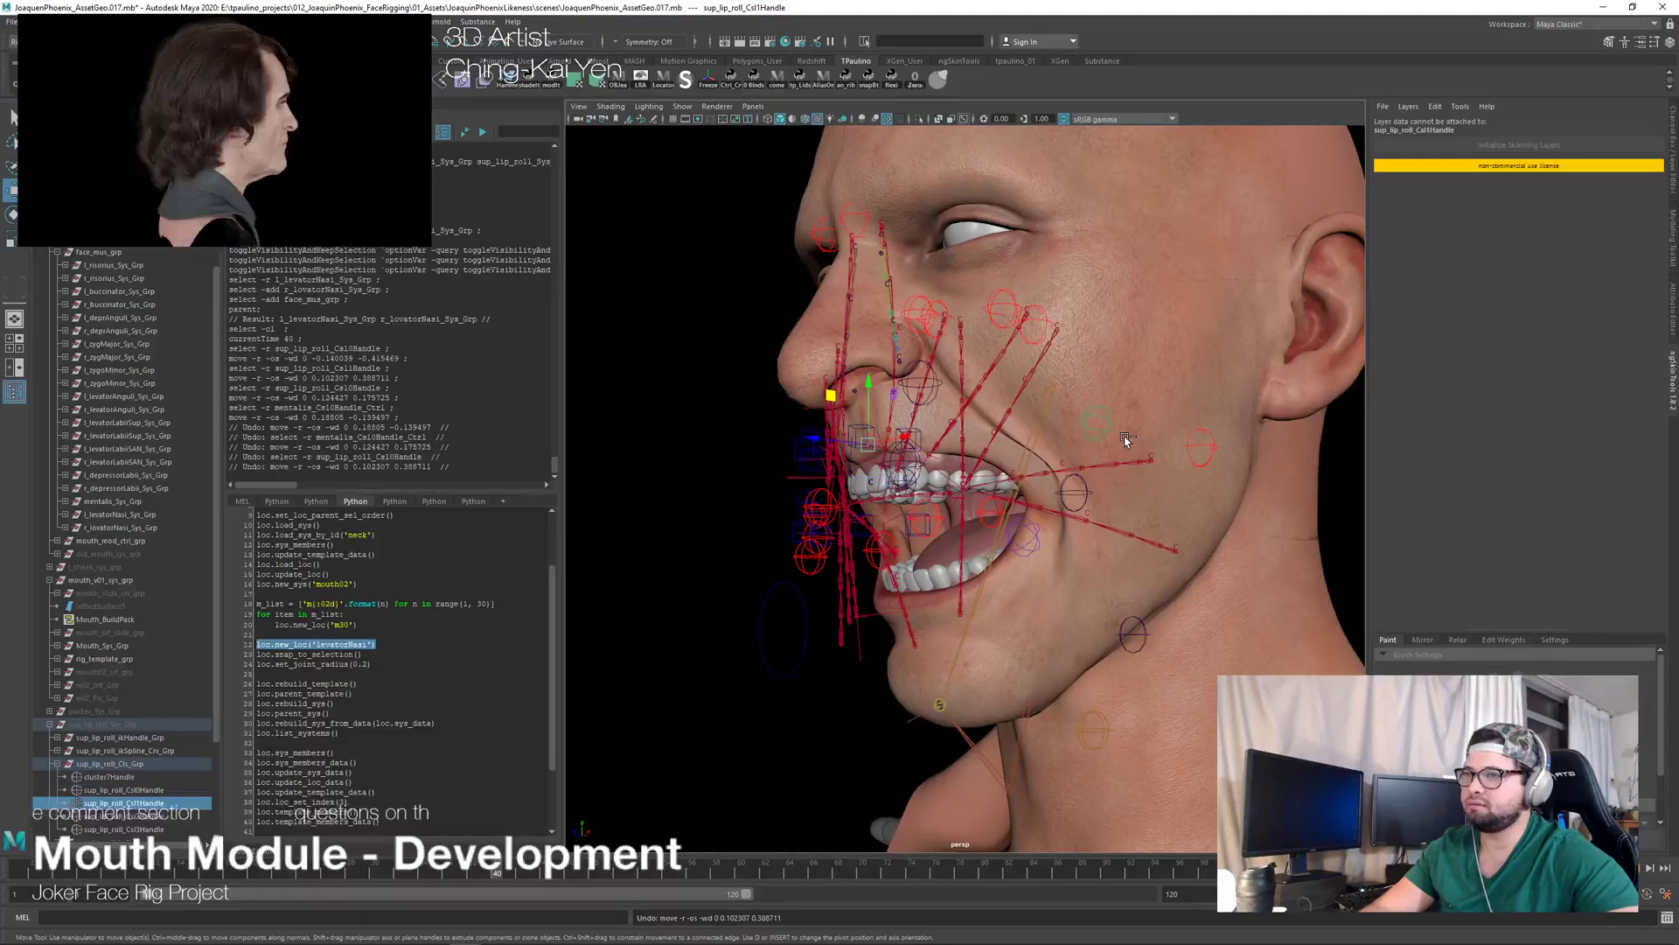
key(ctrl+z)
key(ctrl+z)
Step: Scrub the timeline forward to a closed-mouth pose to examine how the lips and facial muscle joints move
alt+drag(964, 438, 875, 439)
alt+right_drag(963, 438, 1058, 476)
alt+drag(1058, 476, 1189, 478)
mouse_move(610, 874)
mouse_down()
mouse_move(178, 873)
mouse_move(745, 875)
mouse_up()
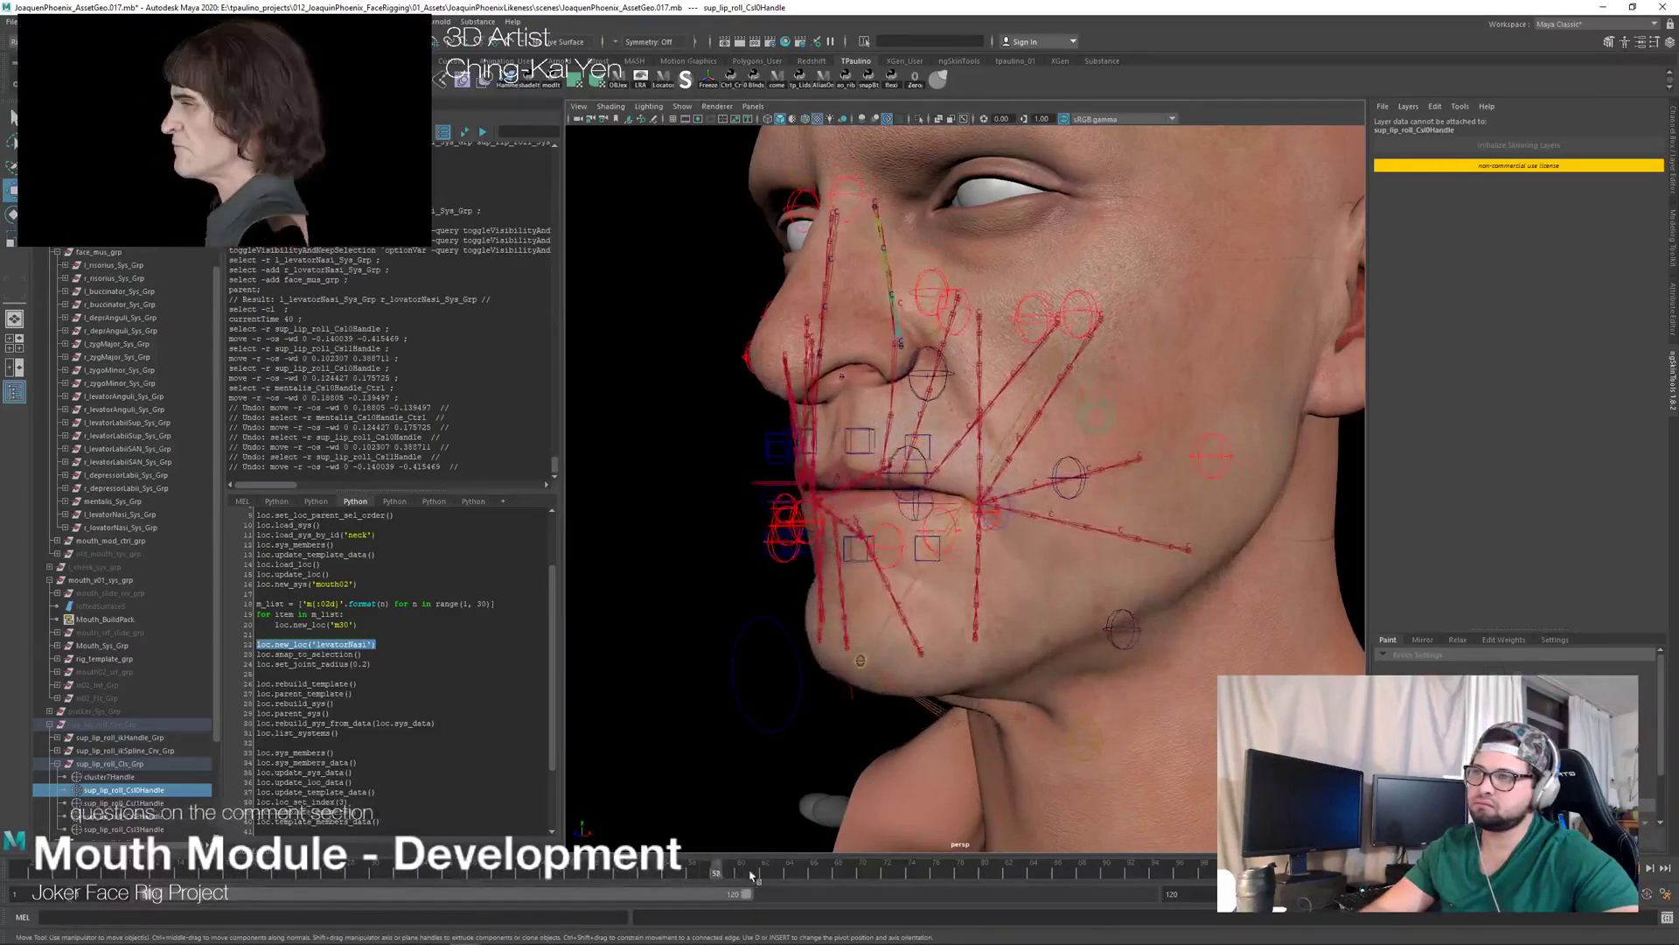
Step: Scrub through the mouth poses to examine the lip deformation and return the timeline to frame 1
drag(1006, 873, 731, 871)
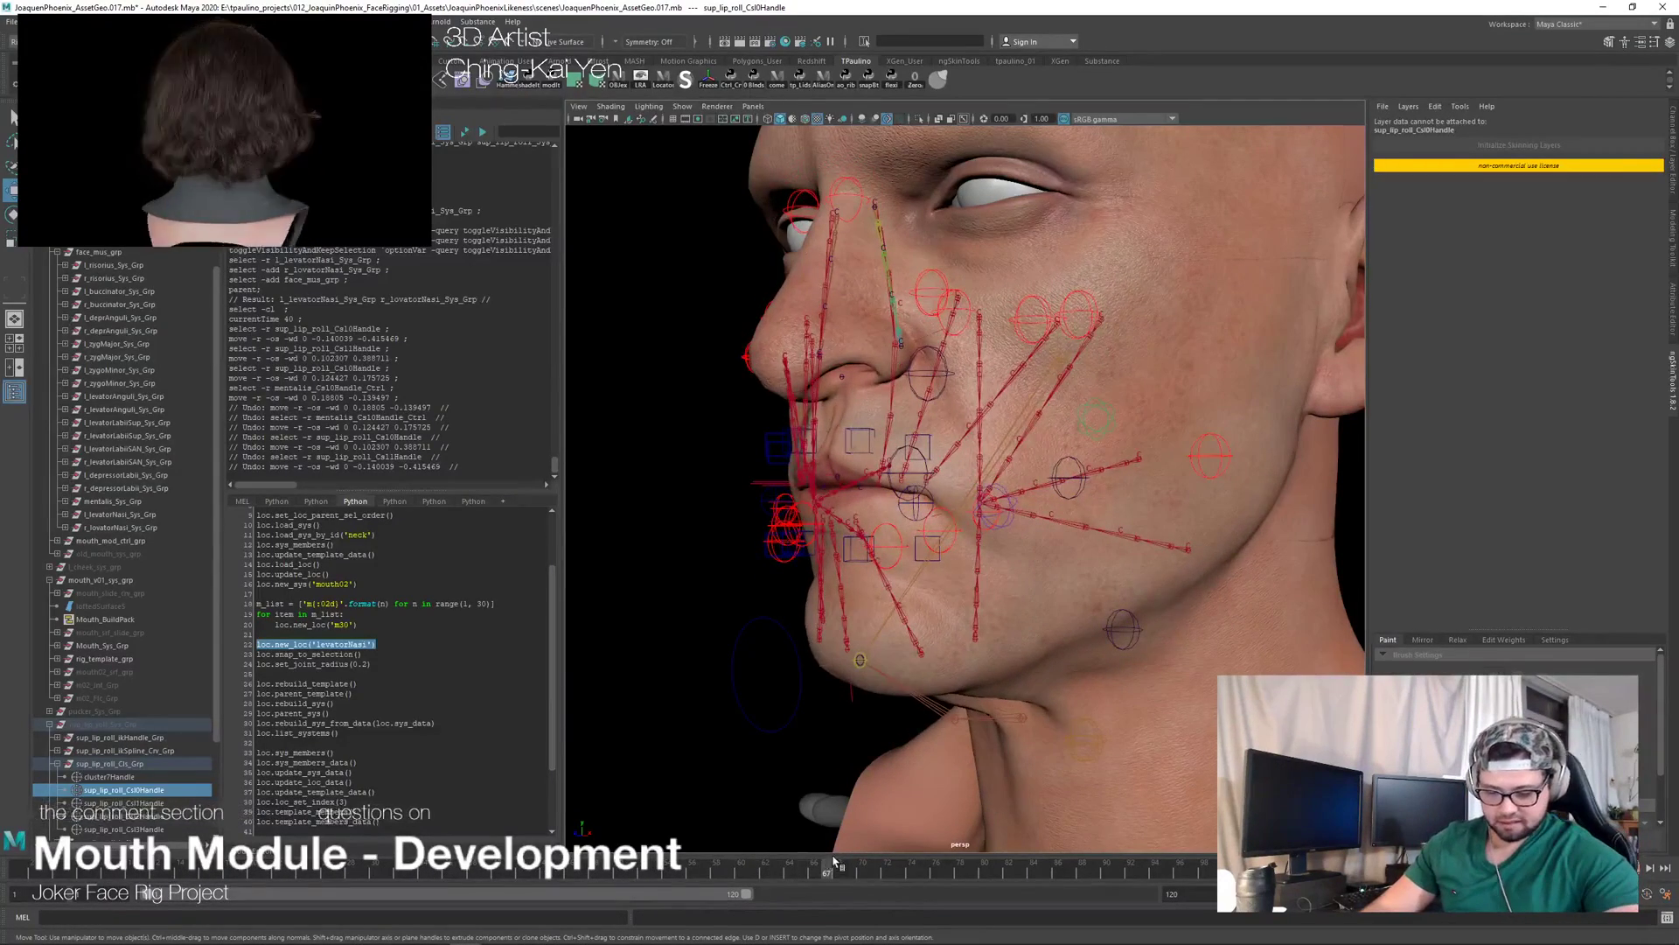
mouse_move(787, 866)
mouse_down()
mouse_move(100, 892)
mouse_move(1008, 878)
mouse_up()
drag(768, 889, 30, 897)
Step: Hide the face_mus_grp muscle group and collapse its hierarchy
scroll(180, 737, down, 3)
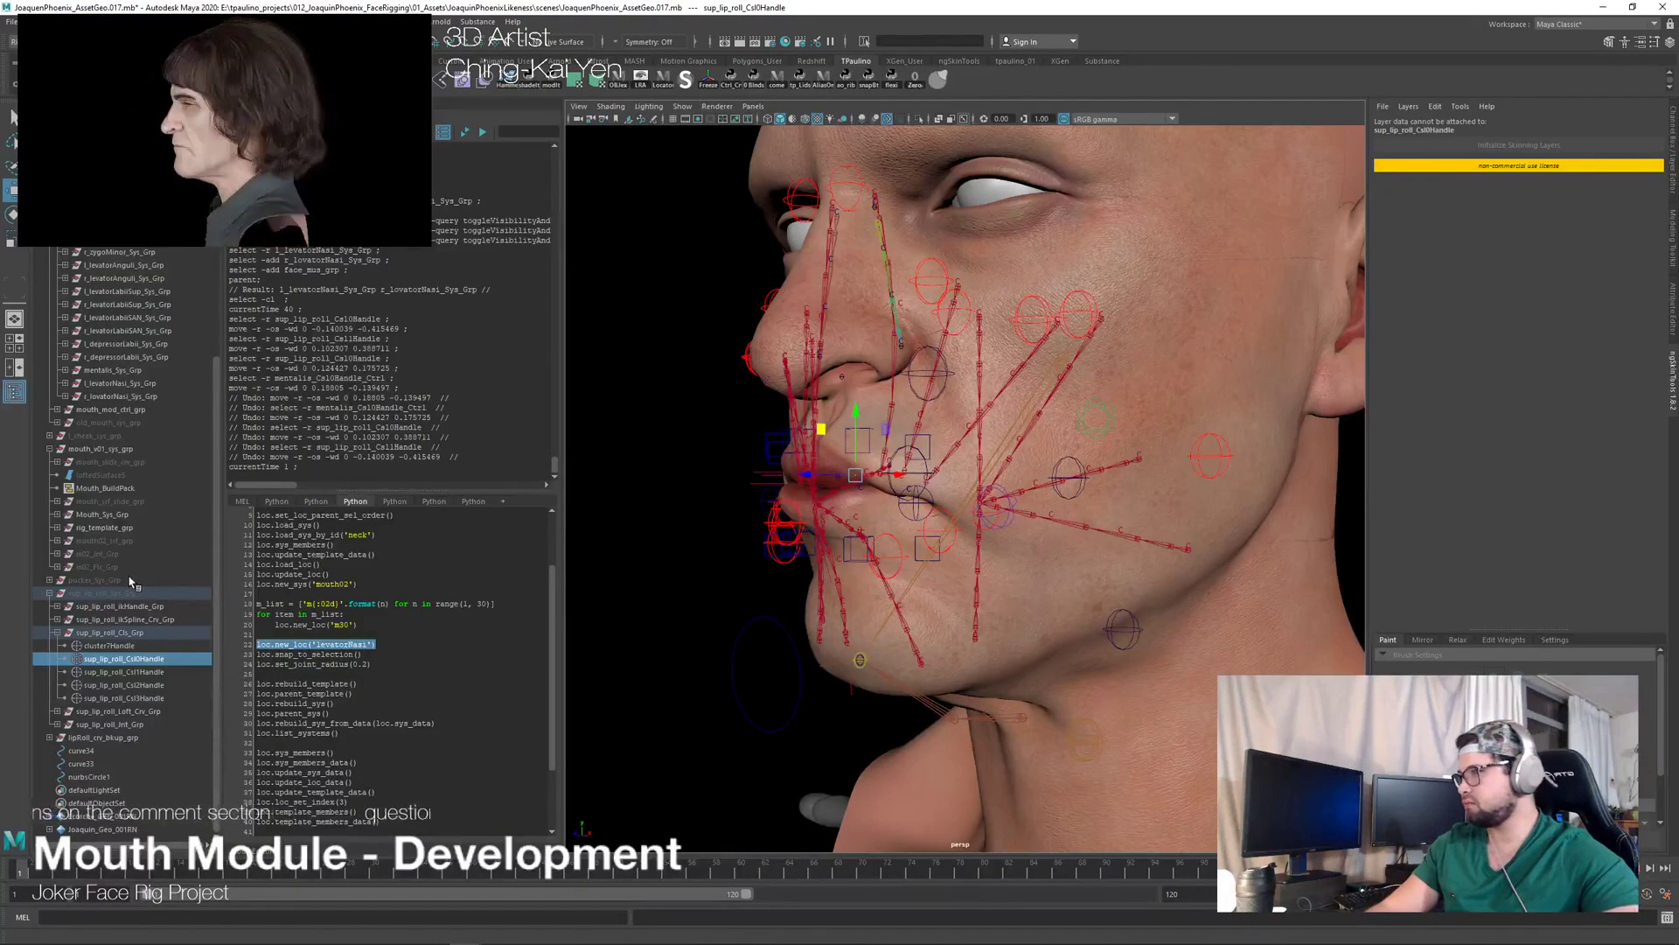
scroll(131, 579, up, 7)
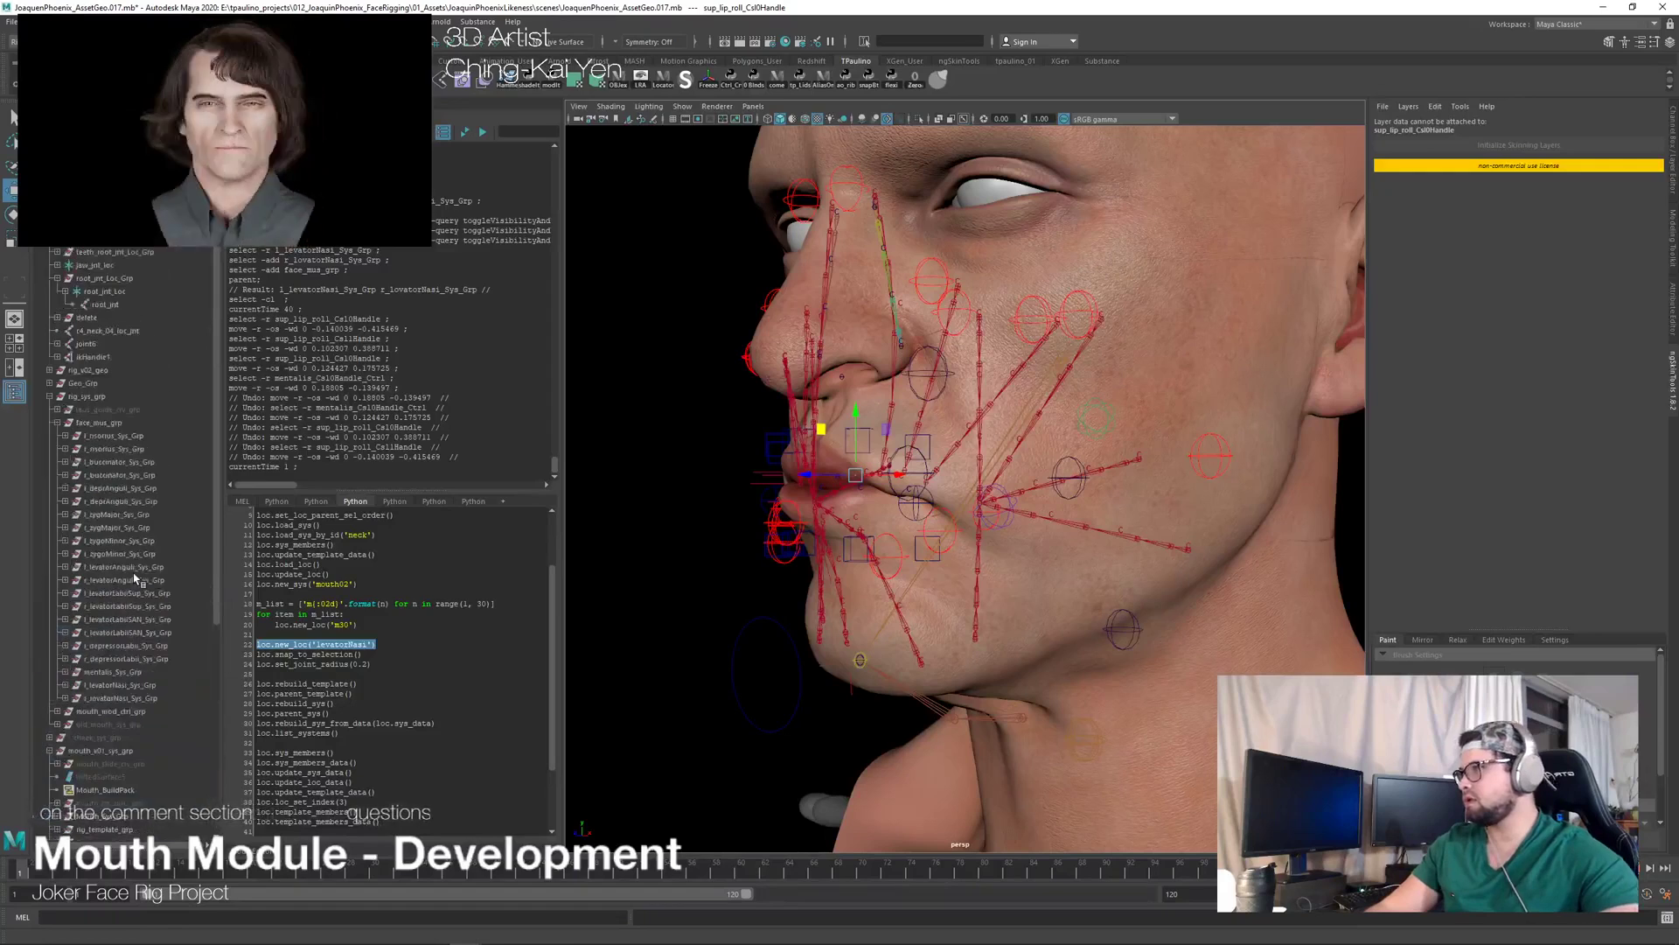
click(122, 424)
key(h)
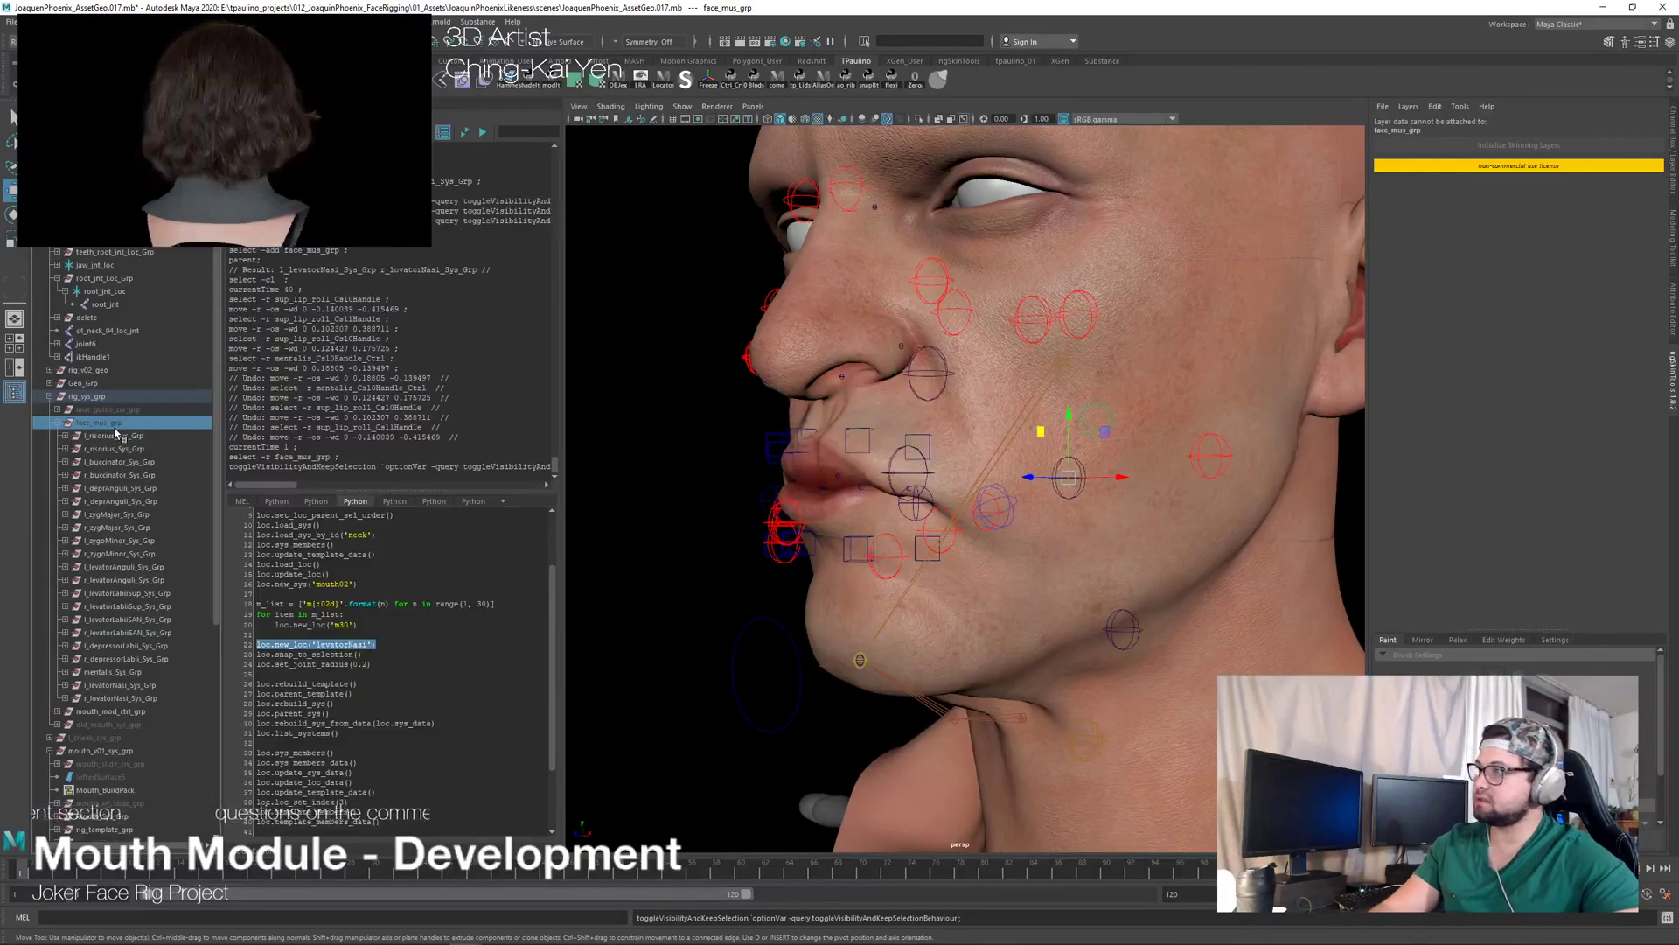
click(58, 424)
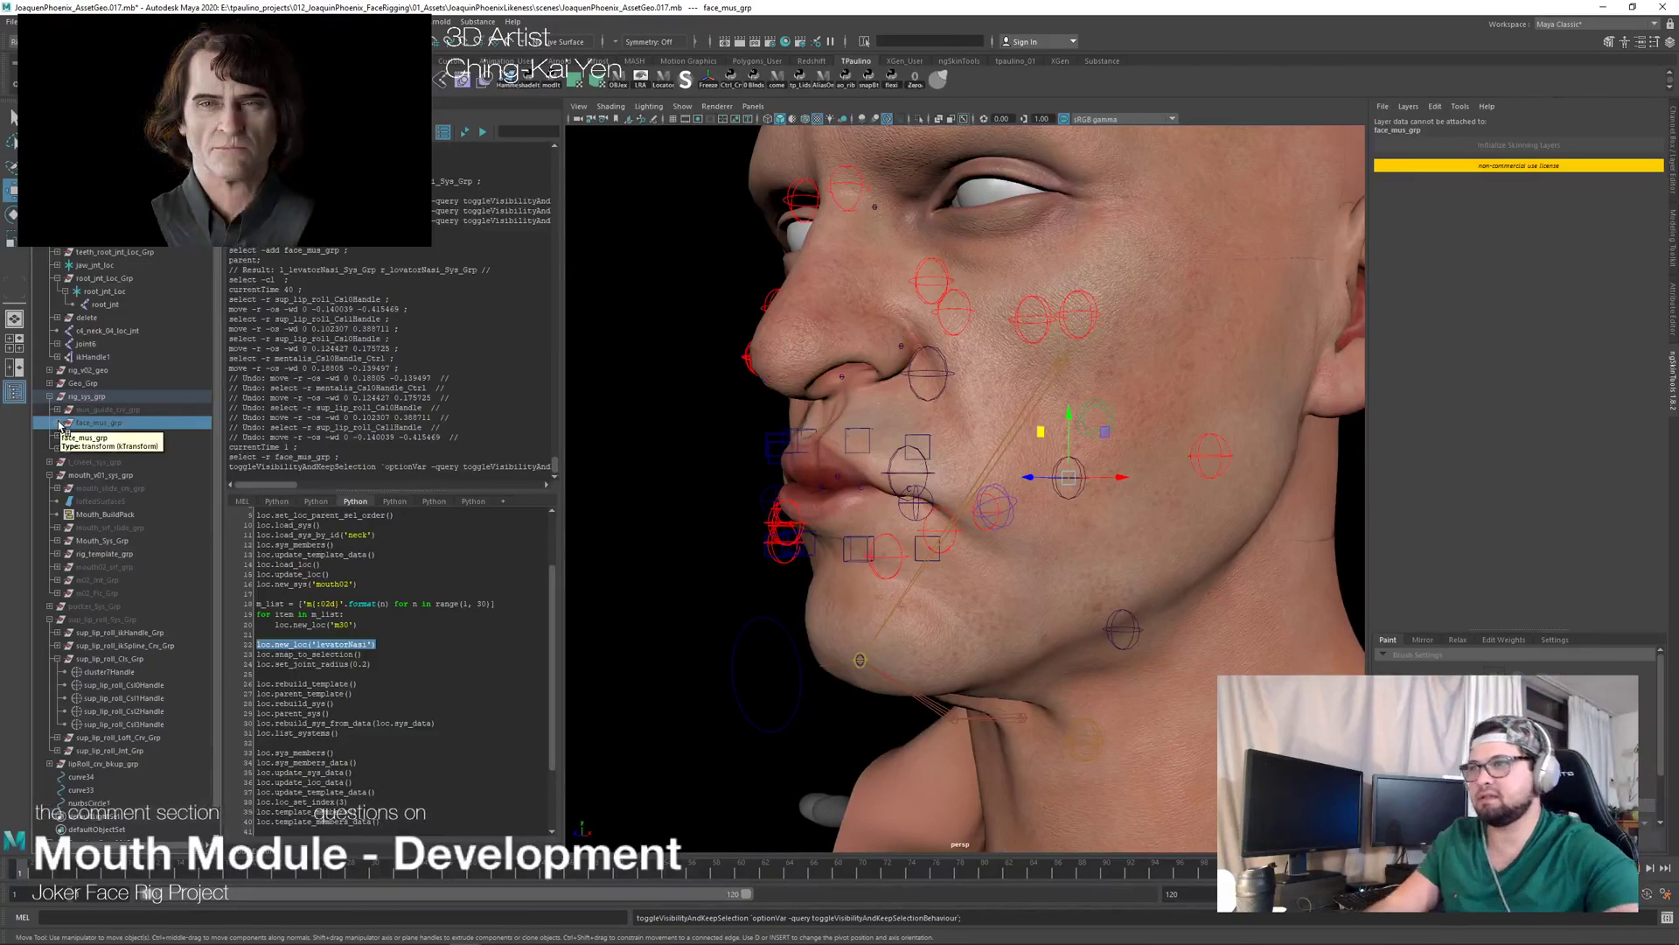
Step: Scrub from the neutral pose to frame 40 in three-quarter view to examine the mouth opening without the muscle joints
alt+drag(724, 450, 899, 425)
alt+right_drag(899, 426, 837, 438)
alt+drag(1094, 442, 914, 447)
alt+right_drag(914, 447, 1120, 459)
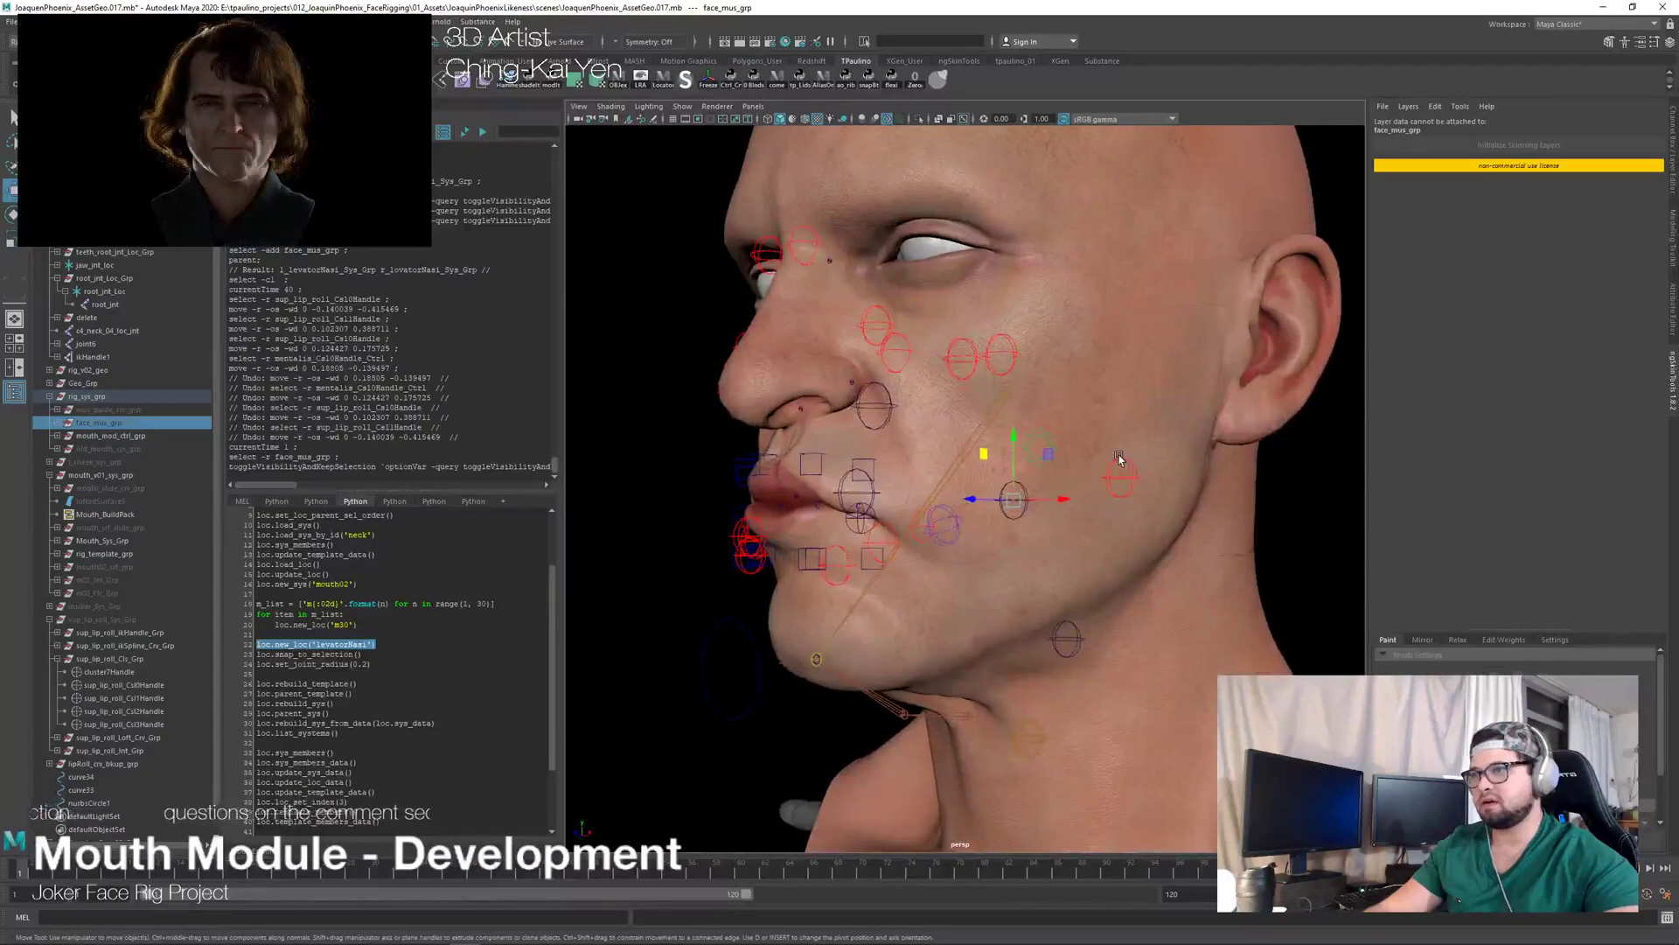
mouse_move(19, 872)
mouse_down()
mouse_move(1214, 853)
mouse_move(197, 875)
mouse_up()
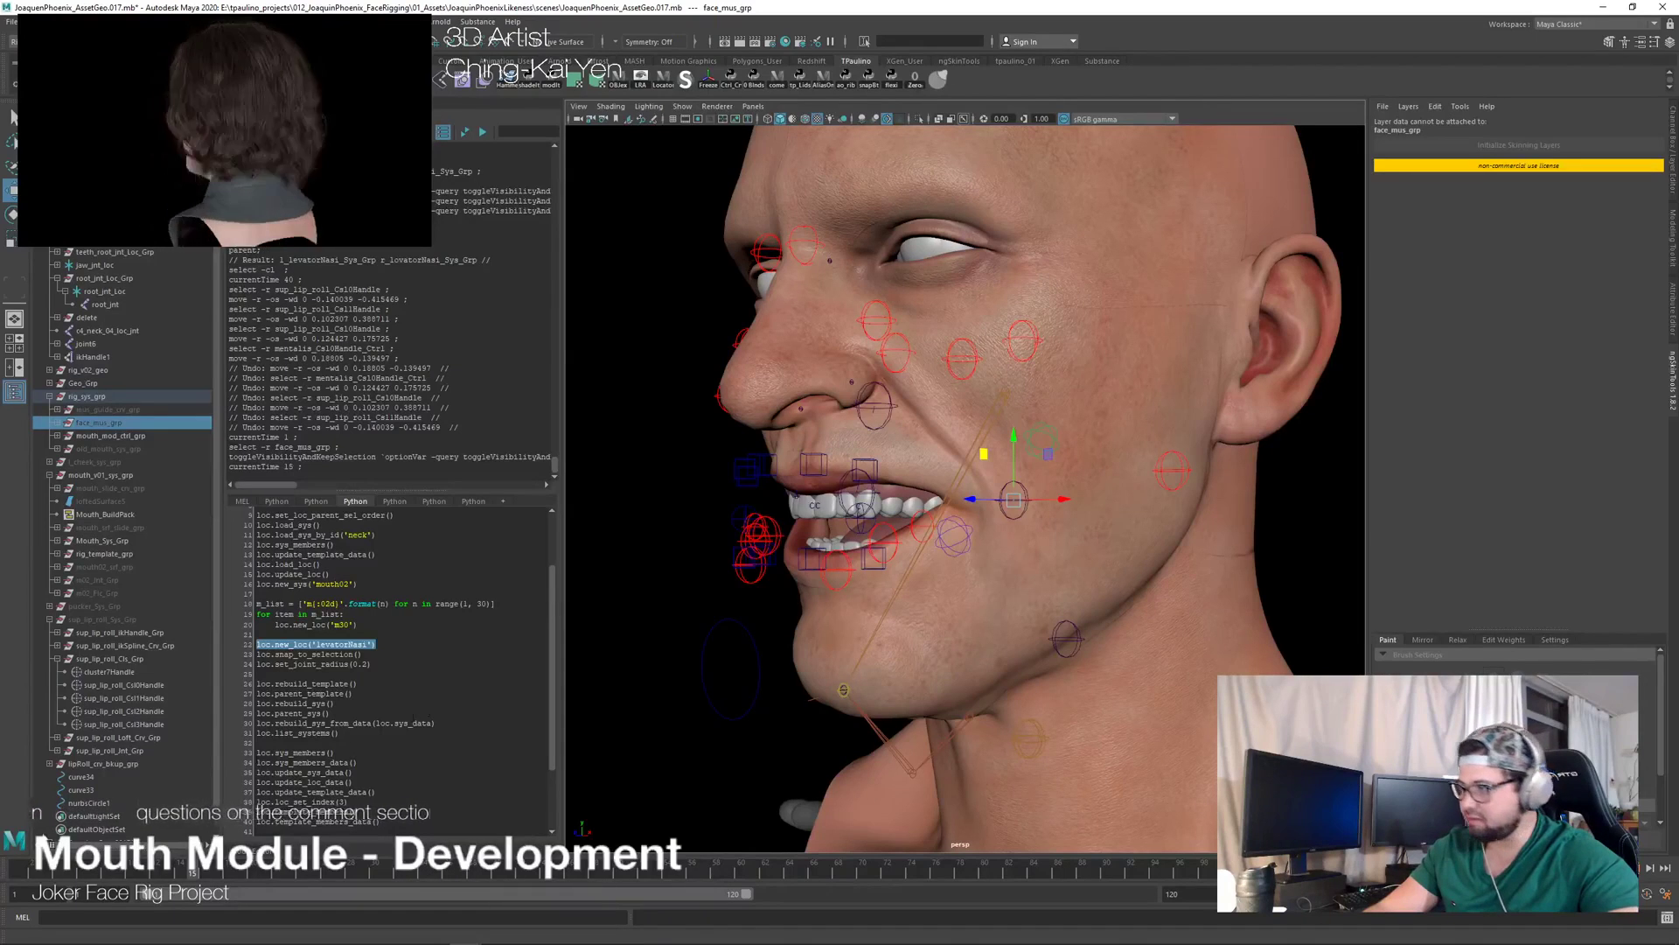
mouse_move(106, 879)
mouse_down()
mouse_move(1143, 878)
mouse_move(1163, 826)
mouse_move(1193, 821)
mouse_move(1102, 801)
mouse_move(1214, 798)
mouse_up()
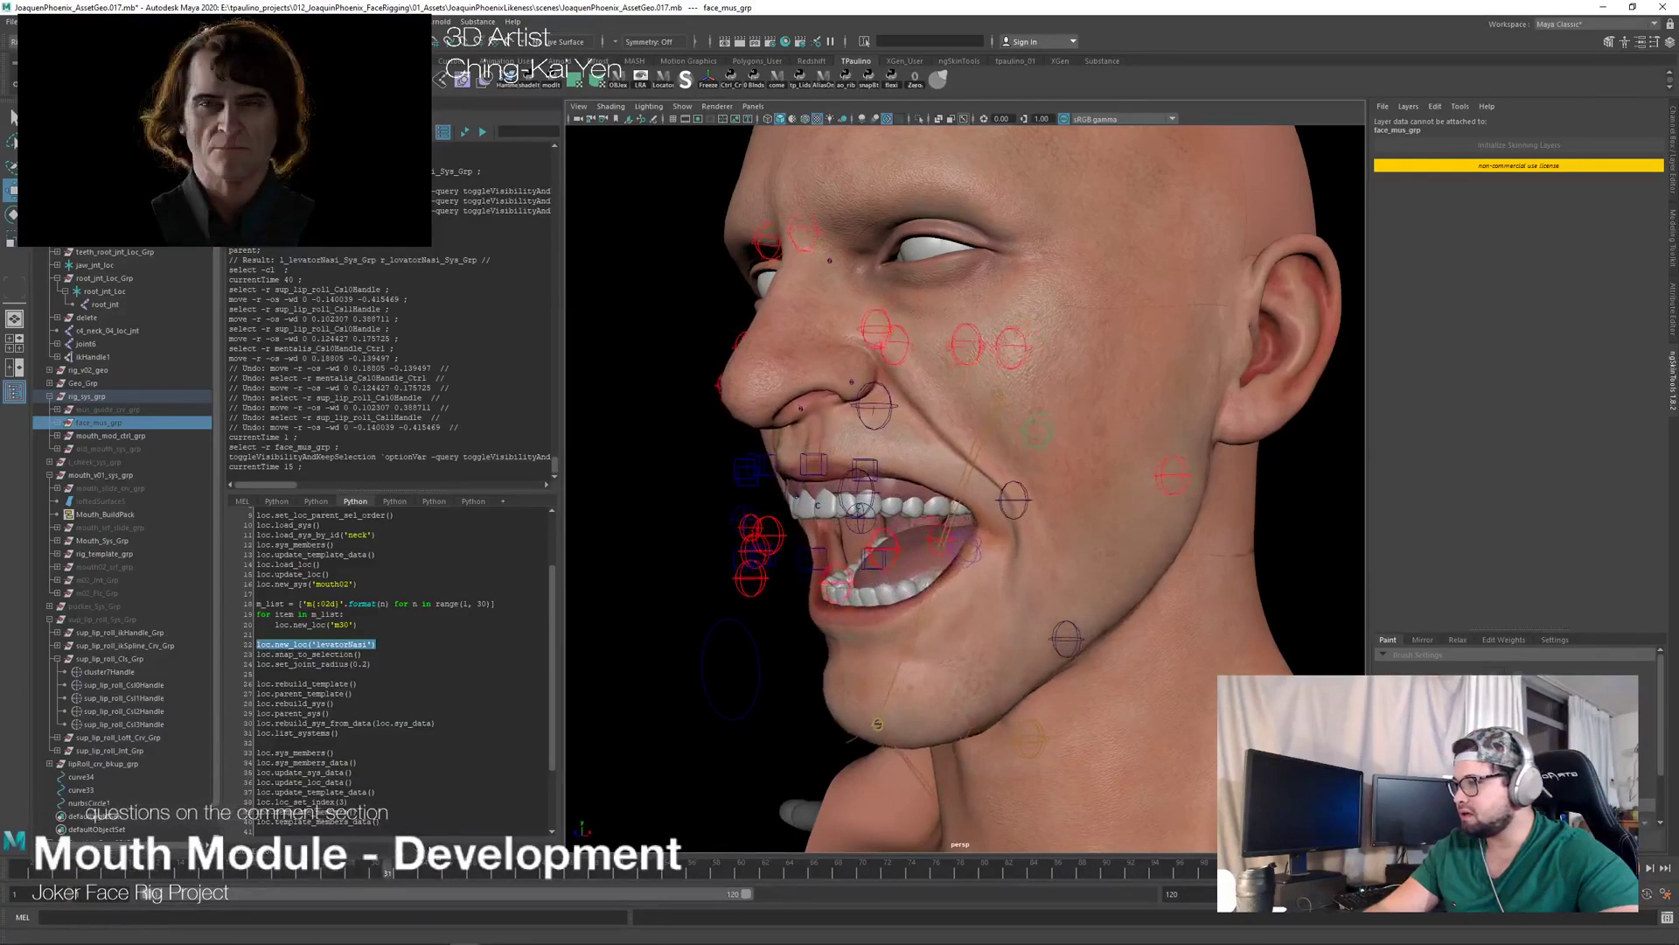
Step: Clear the selection and examine the open-mouth pose at frame 40 from the front and in profile
alt+drag(1076, 664, 950, 673)
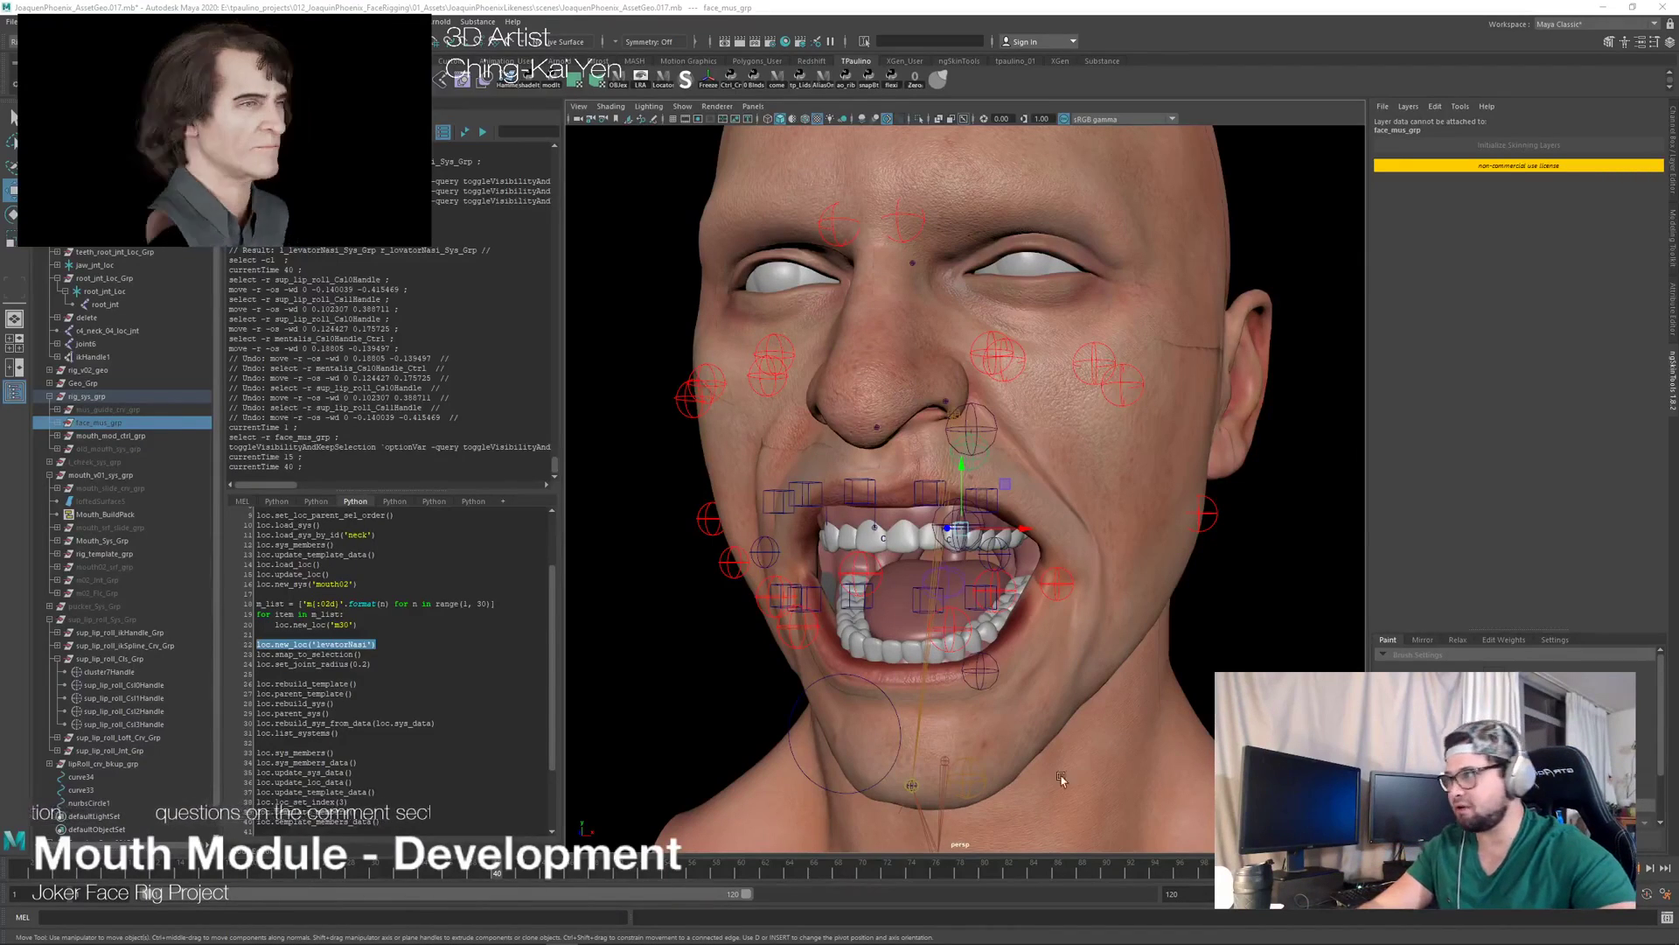
click(666, 672)
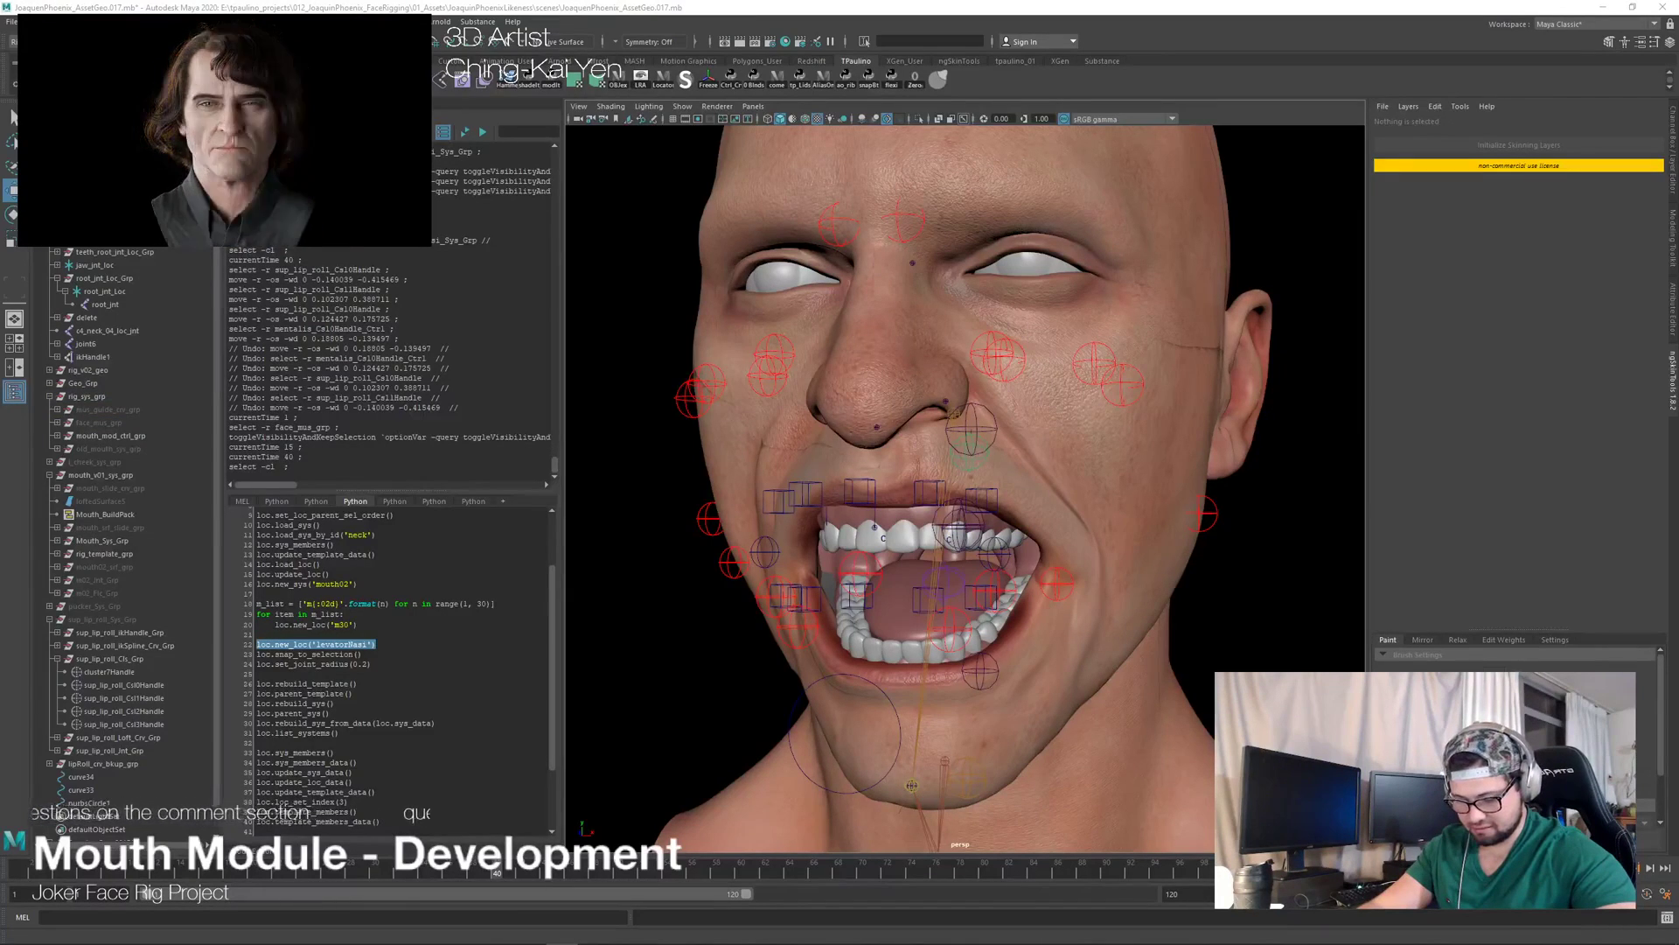
alt+drag(892, 544, 1009, 522)
scroll(1010, 521, up, 2)
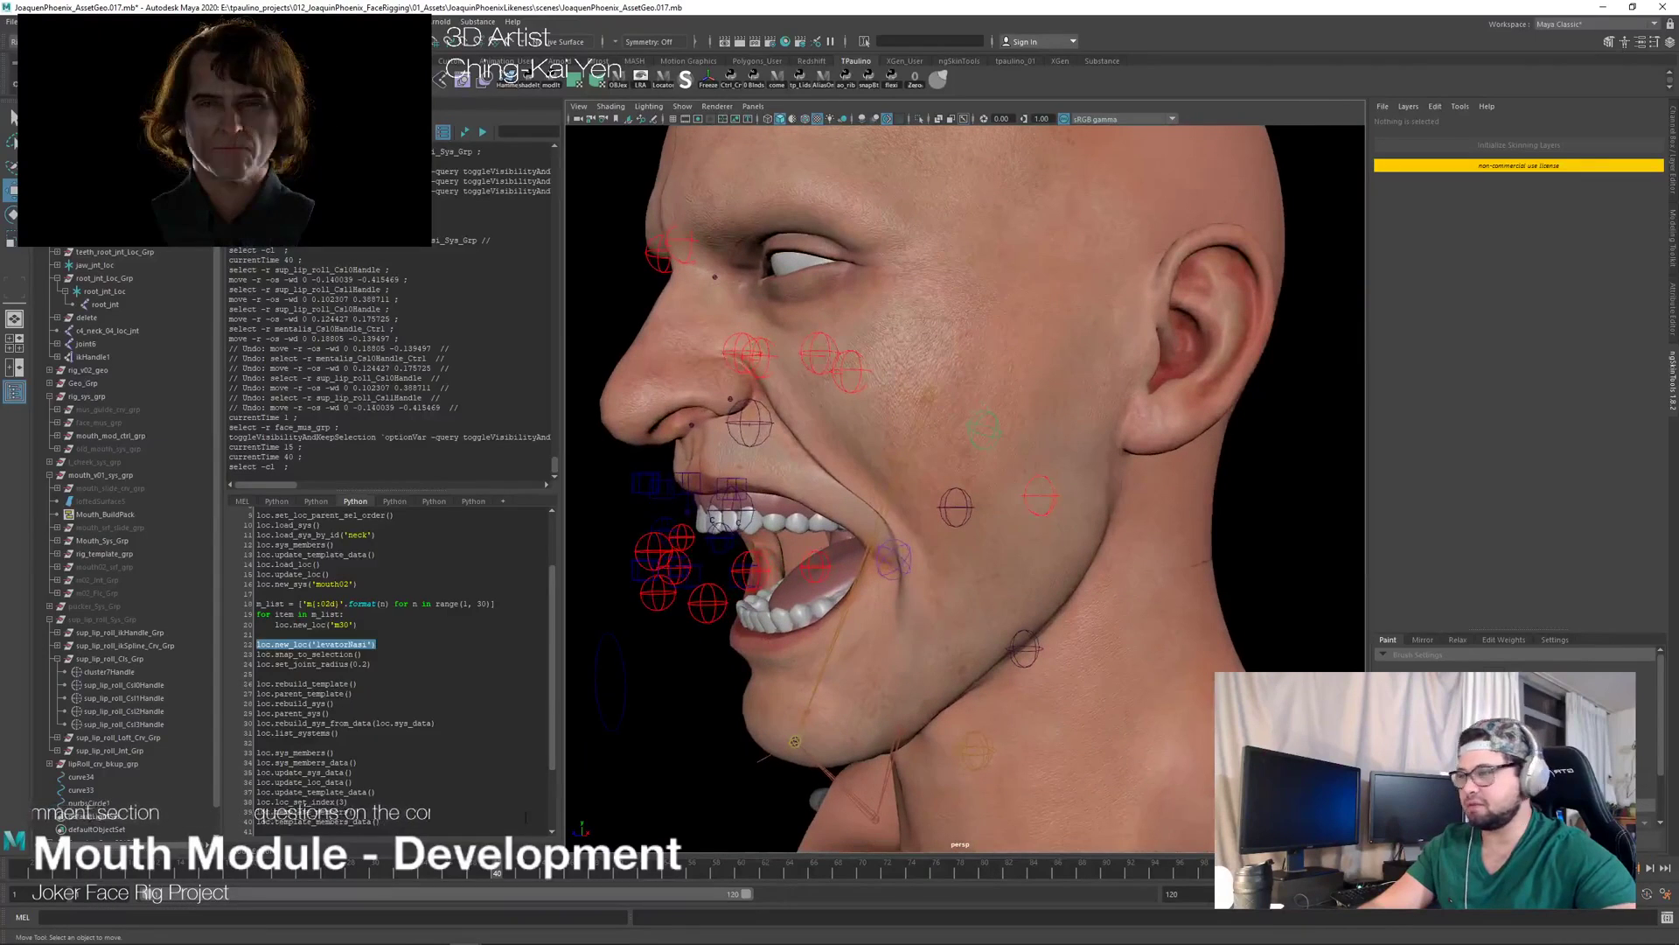
drag(540, 868, 499, 872)
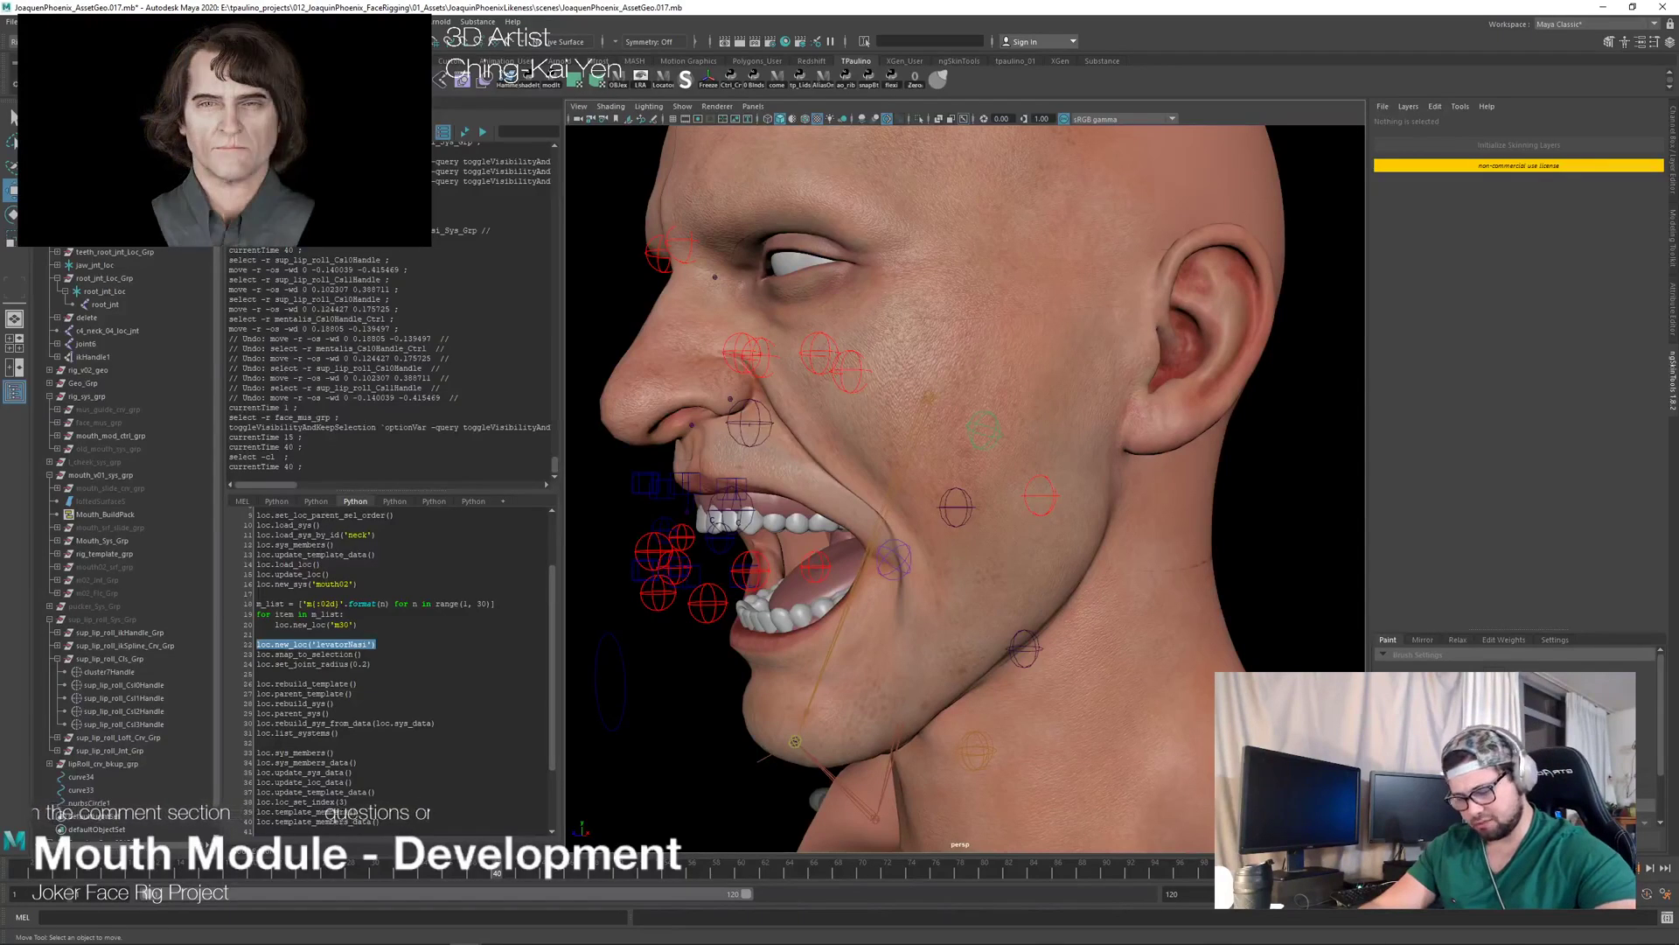
alt+drag(873, 573, 1111, 485)
Step: Select the mouth_02_mod_geo head mesh and activate weight painting on the mouth layer's mask, framing the mouth corner
click(1115, 520)
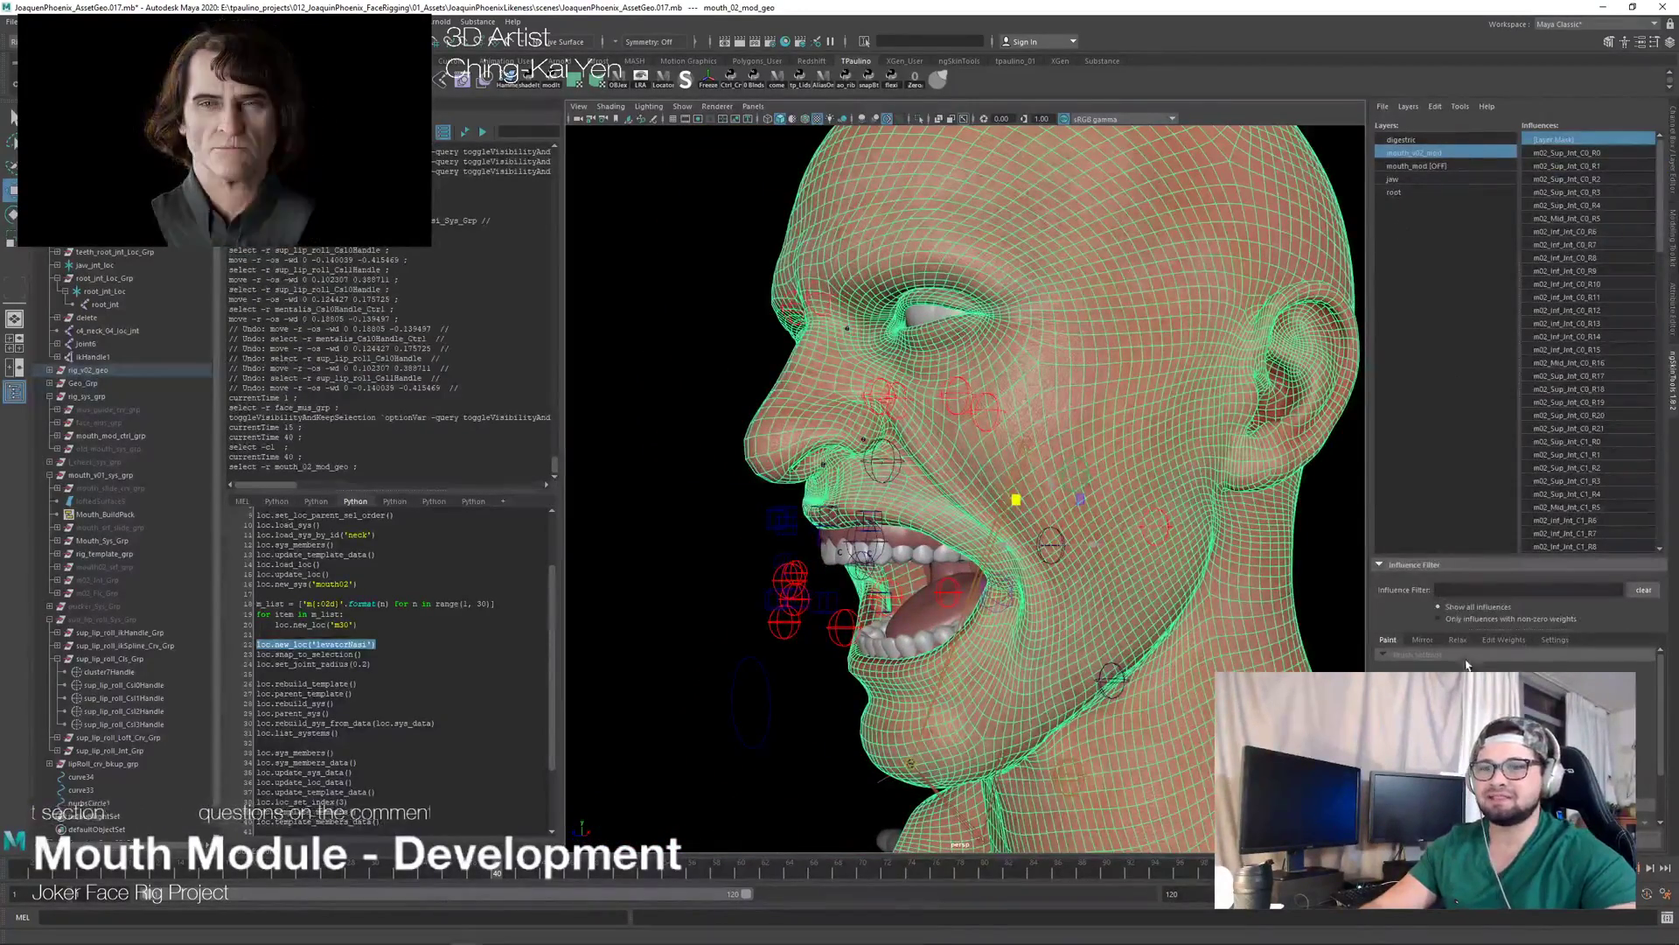
click(1423, 839)
mouse_move(1072, 526)
alt+mouse_down()
mouse_move(1115, 507)
mouse_move(1052, 520)
alt+mouse_up()
alt+right_drag(1054, 520, 1146, 525)
alt+drag(1146, 525, 1196, 558)
alt+middle_drag(1196, 558, 1111, 621)
alt+drag(989, 516, 993, 449)
alt+right_drag(994, 450, 1013, 553)
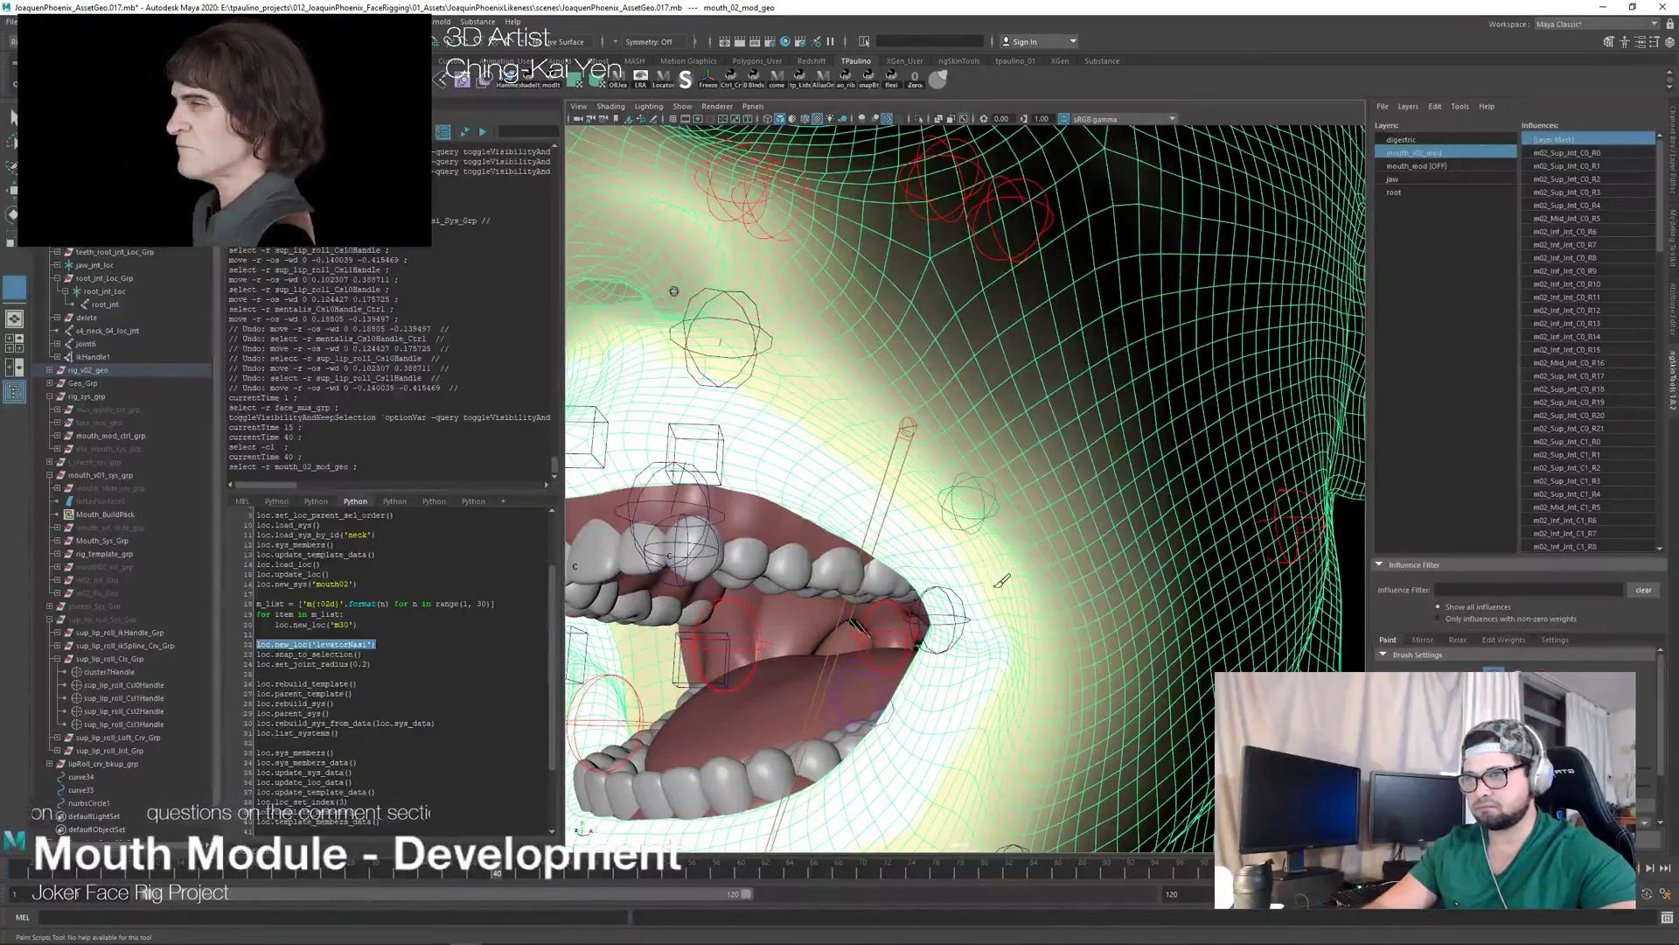
Step: Paint the mouth layer's mask on the cheek beside the mouth corner, undoing the unwanted strokes
alt+drag(1043, 496, 1047, 405)
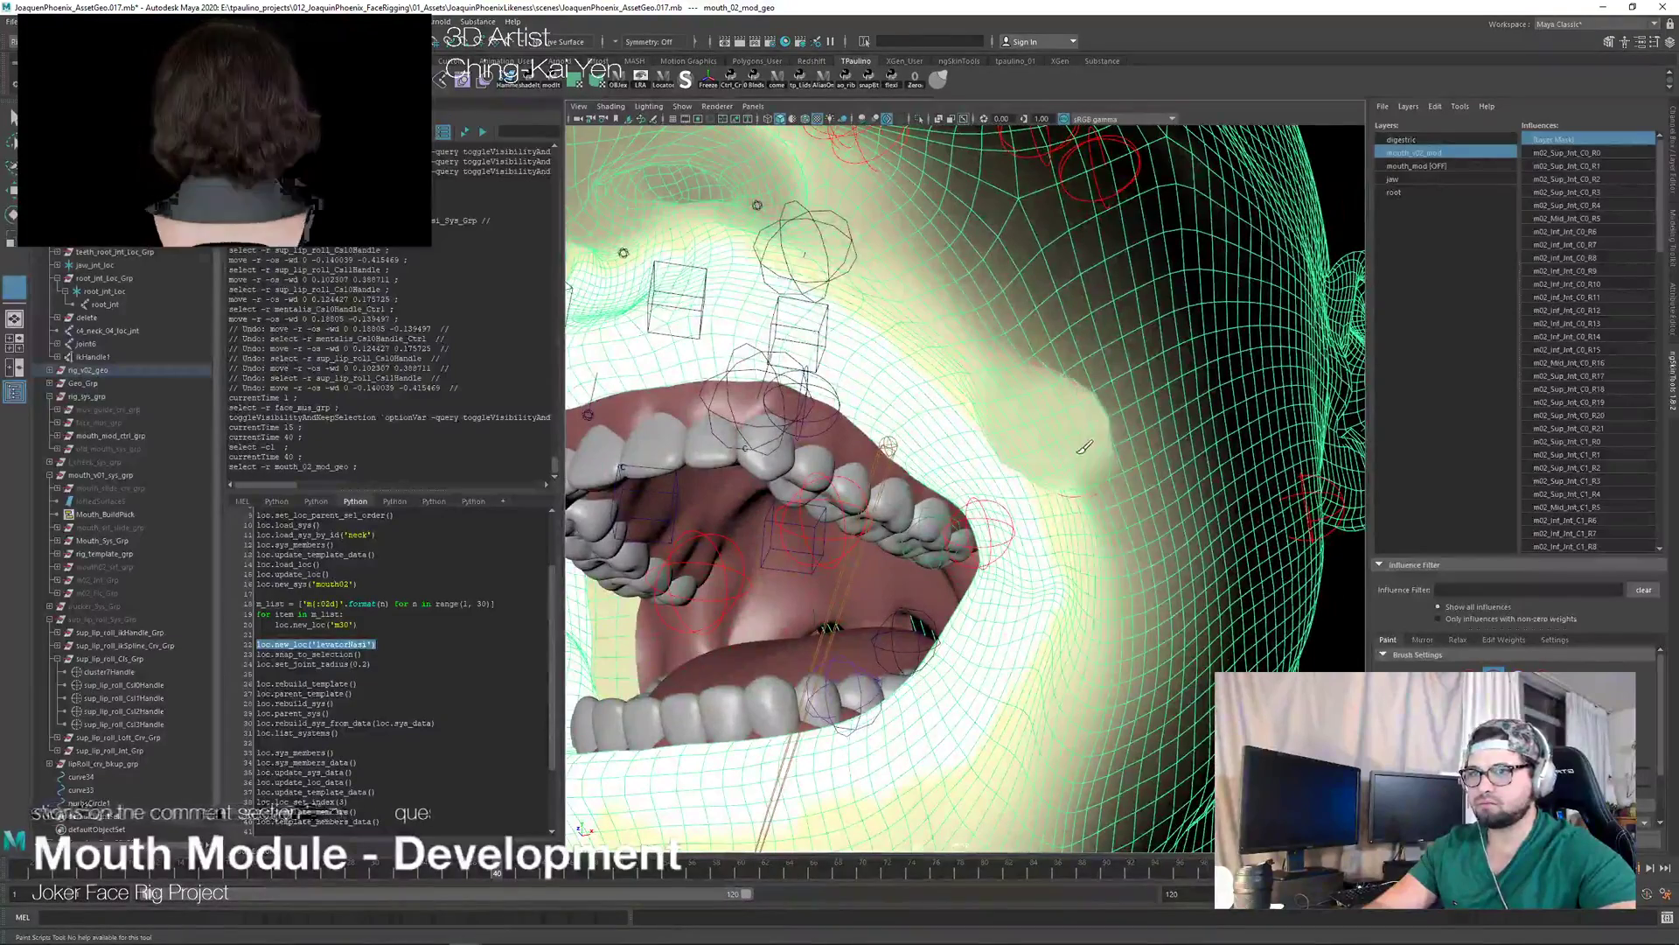
key(ctrl+z)
alt+drag(1155, 486, 1370, 644)
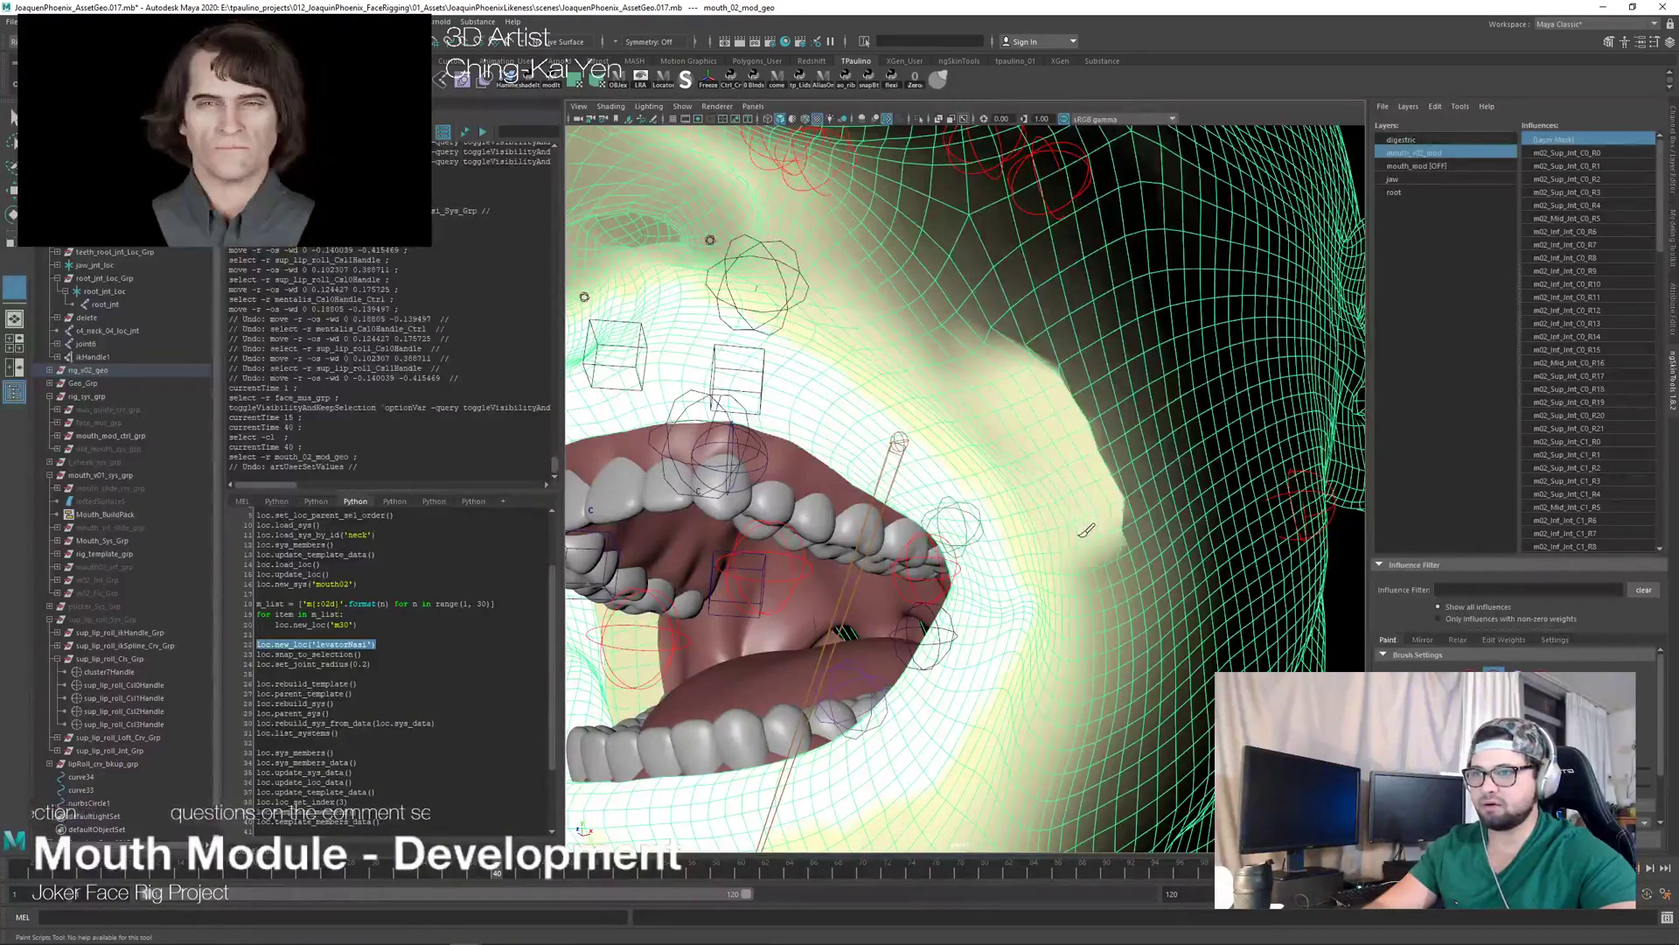
alt+drag(1093, 409, 1027, 547)
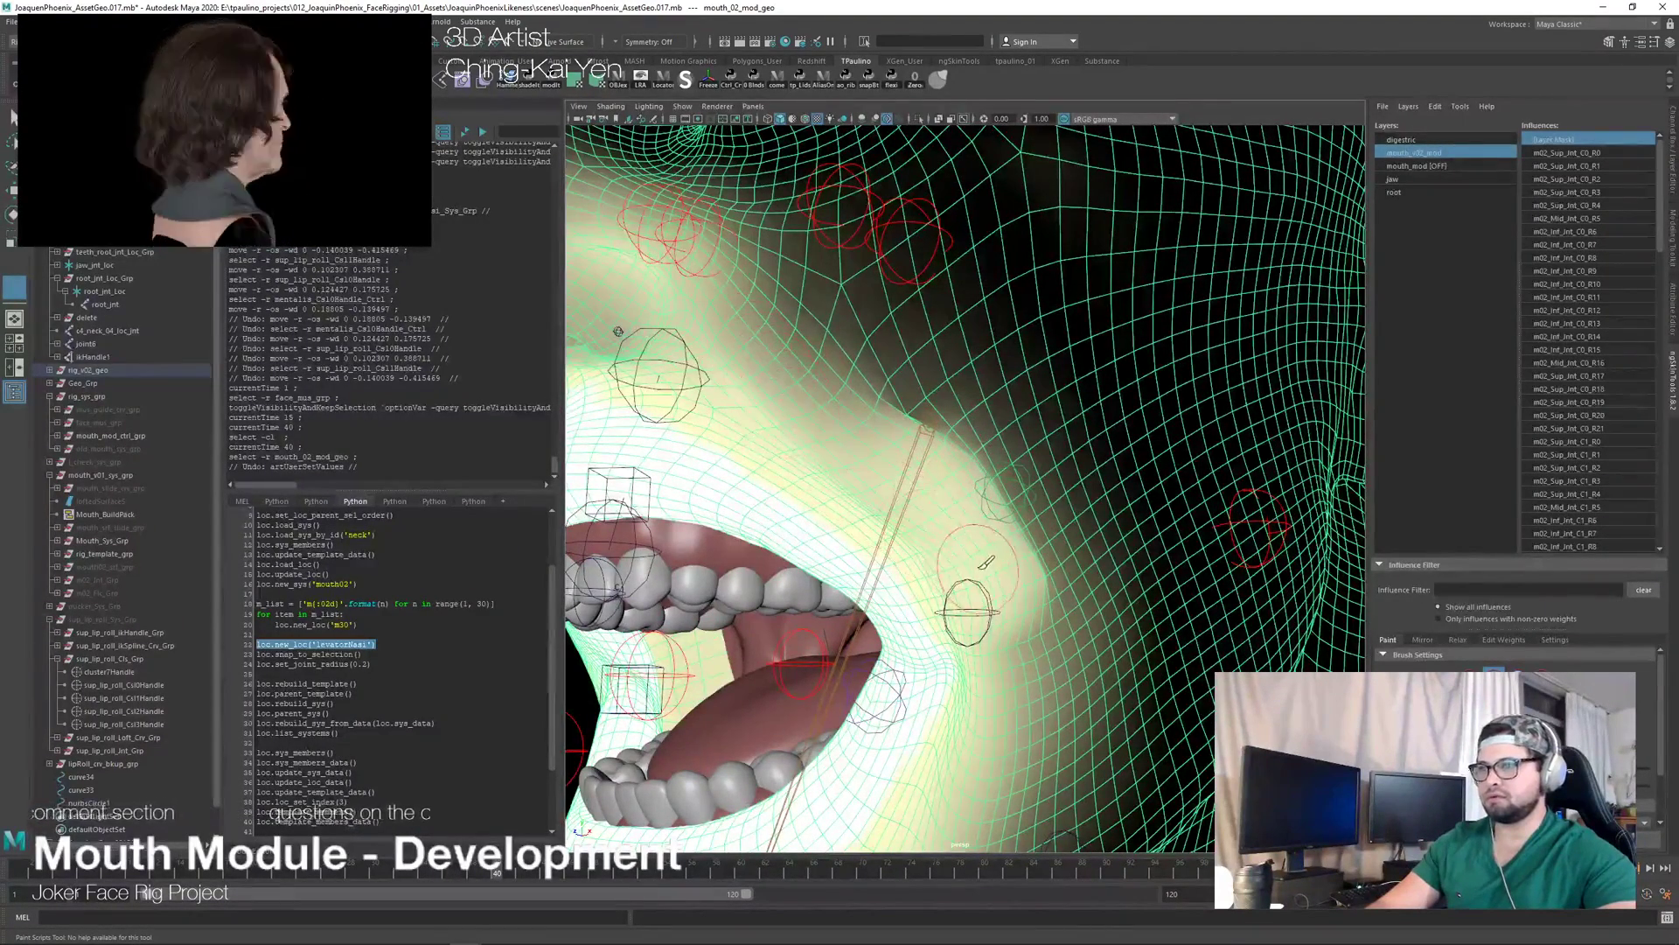
alt+drag(986, 561, 915, 573)
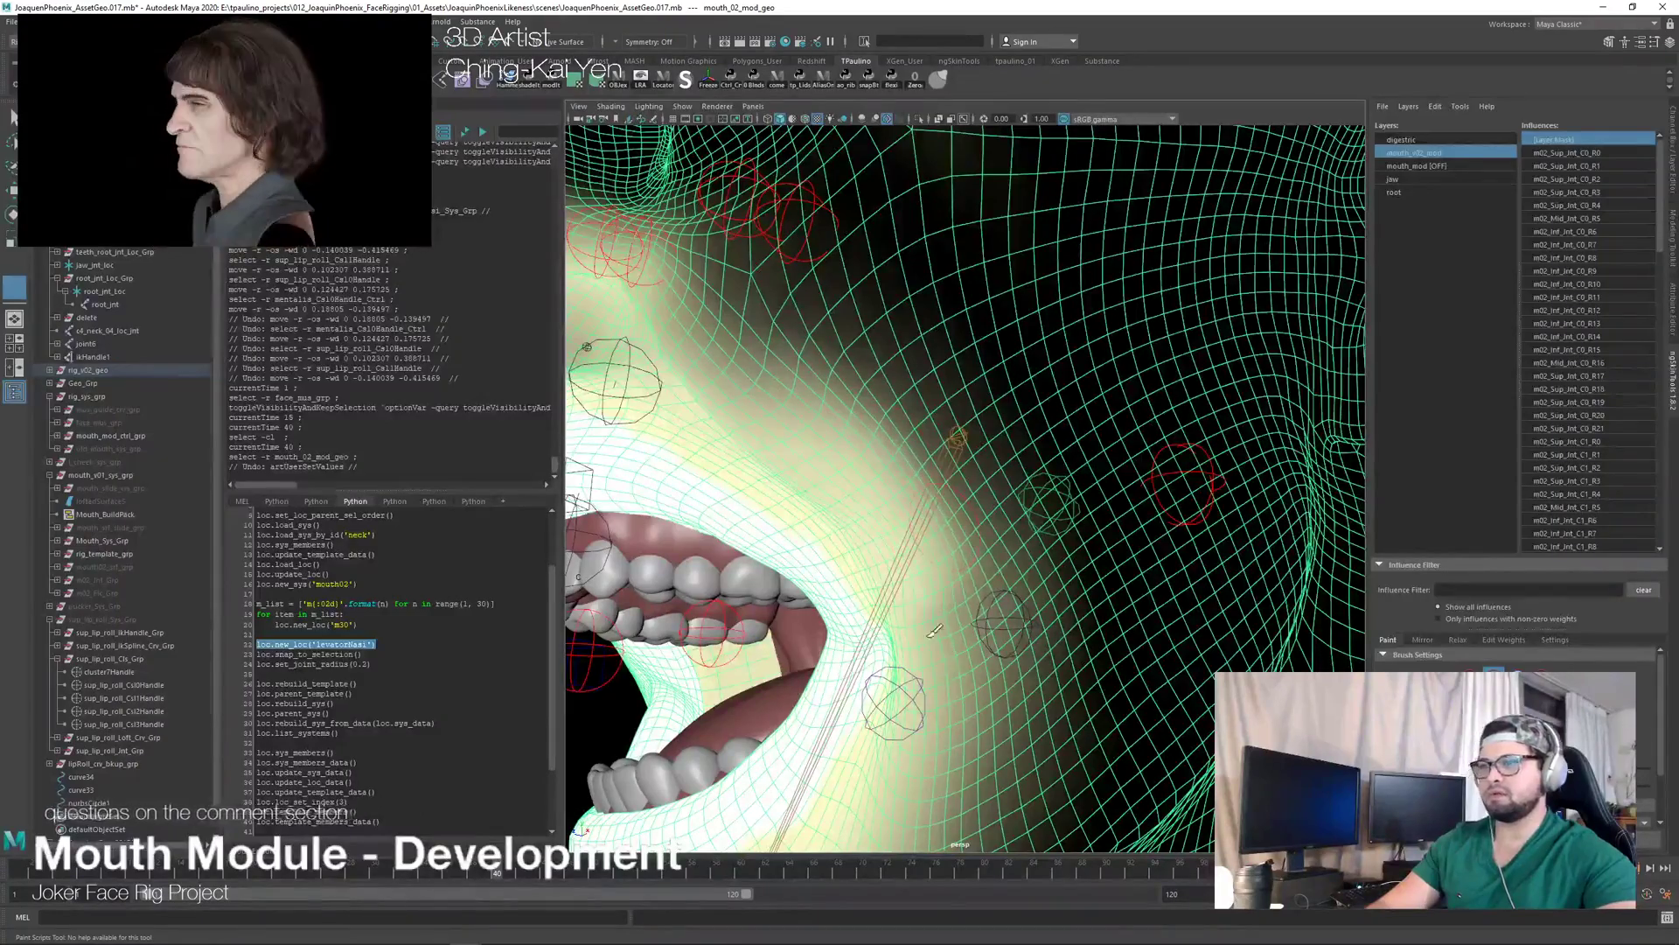
alt+drag(938, 591, 969, 562)
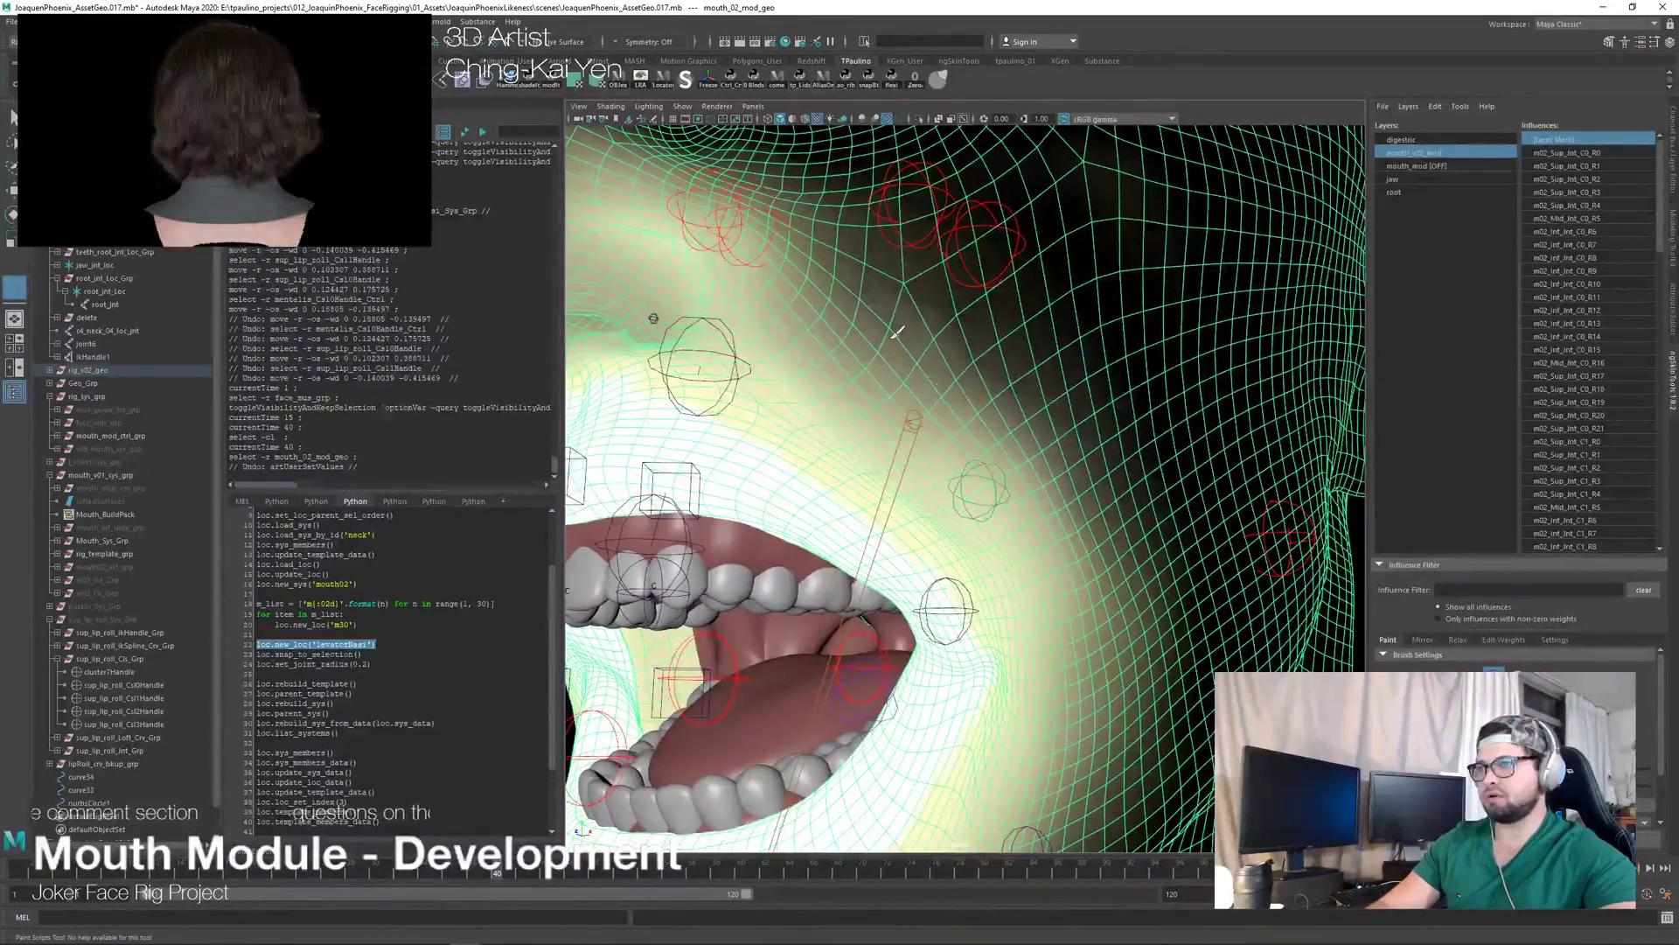
mouse_move(838, 267)
alt+mouse_down()
mouse_move(862, 345)
mouse_move(898, 340)
alt+mouse_up()
key(ctrl+z)
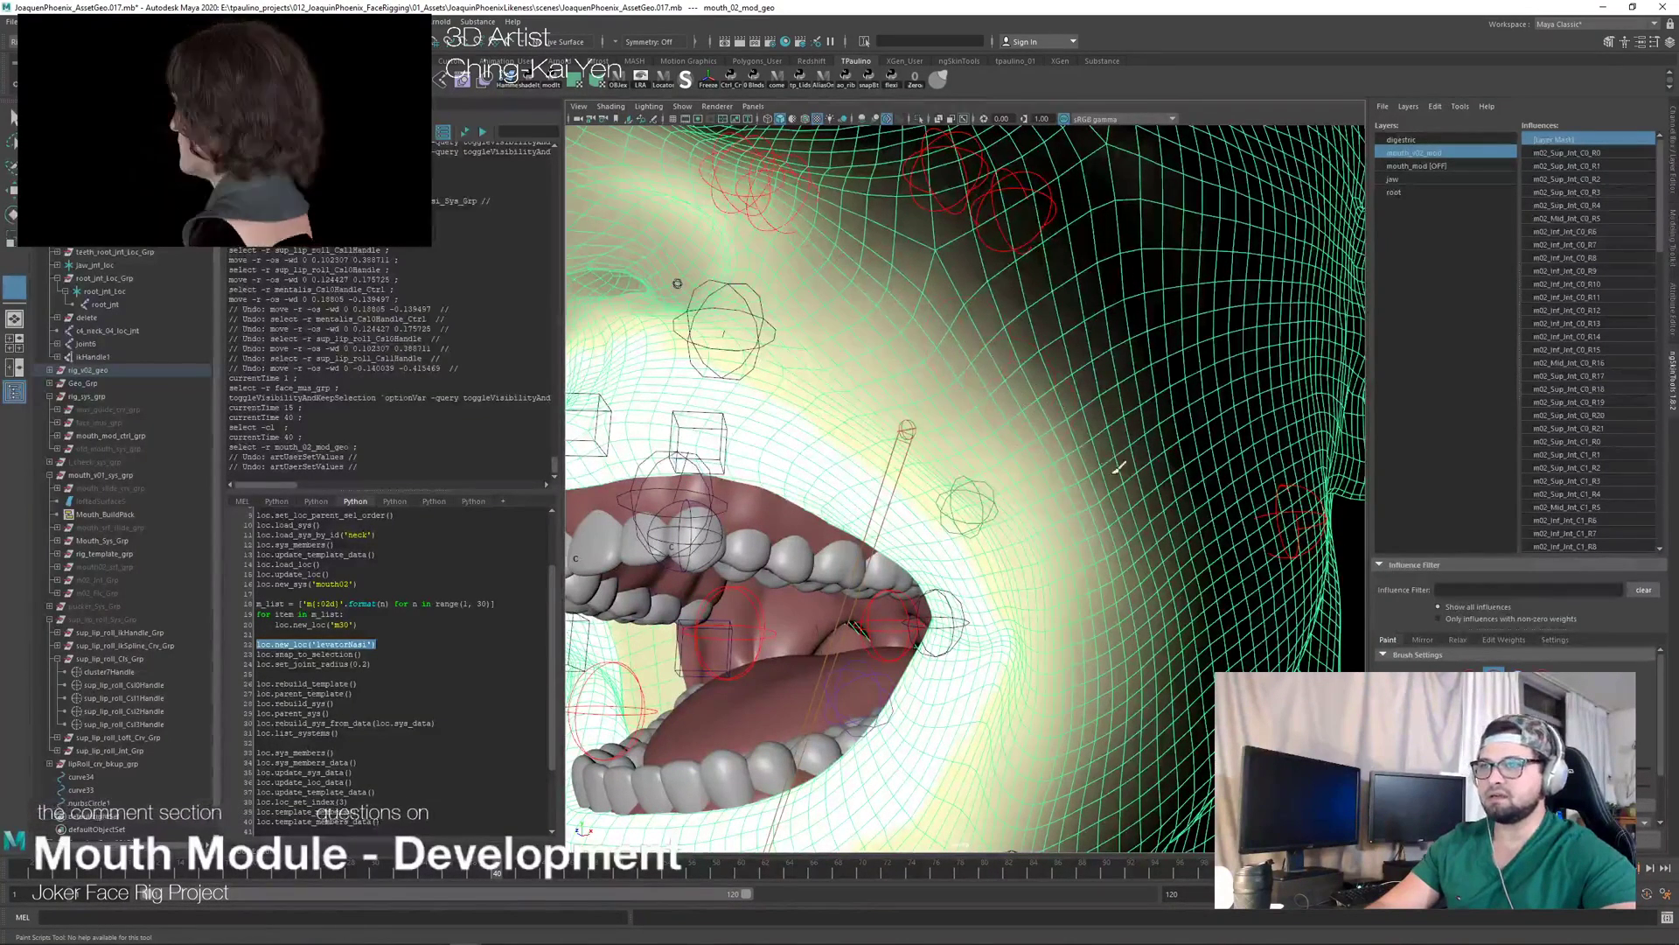
Step: Widen and soften the layer mask's falloff from the mouth corner across the cheek
alt+drag(1111, 599, 1054, 573)
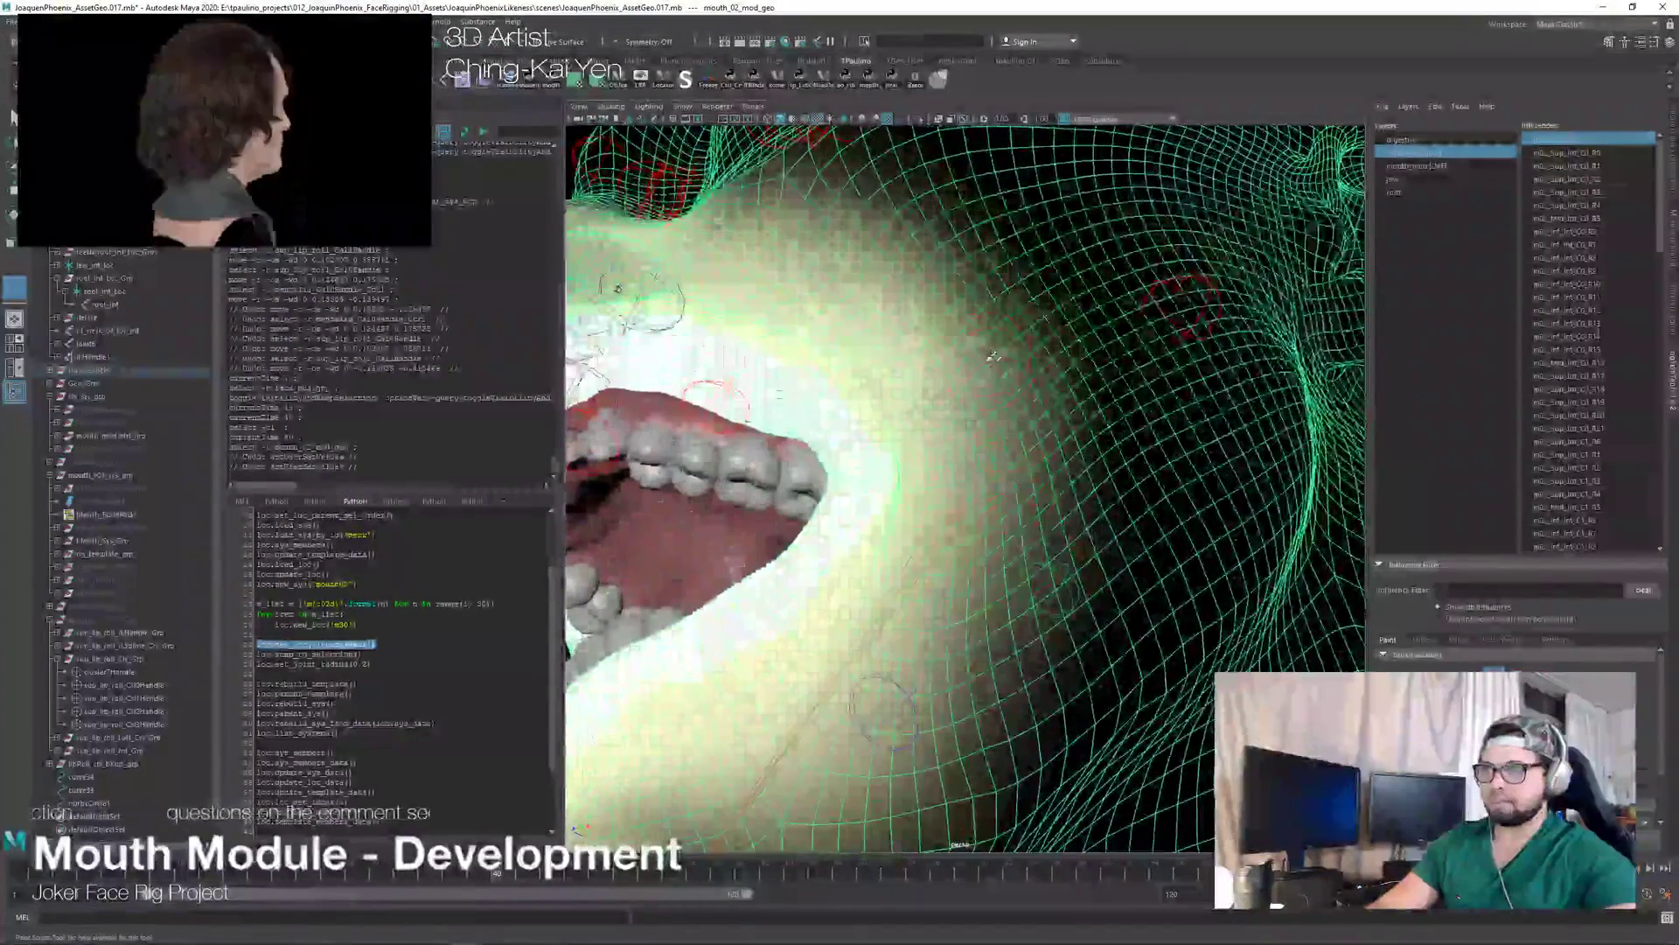
mouse_move(956, 546)
alt+mouse_down()
mouse_move(1030, 615)
mouse_move(1078, 591)
mouse_move(1090, 518)
mouse_move(967, 435)
alt+mouse_up()
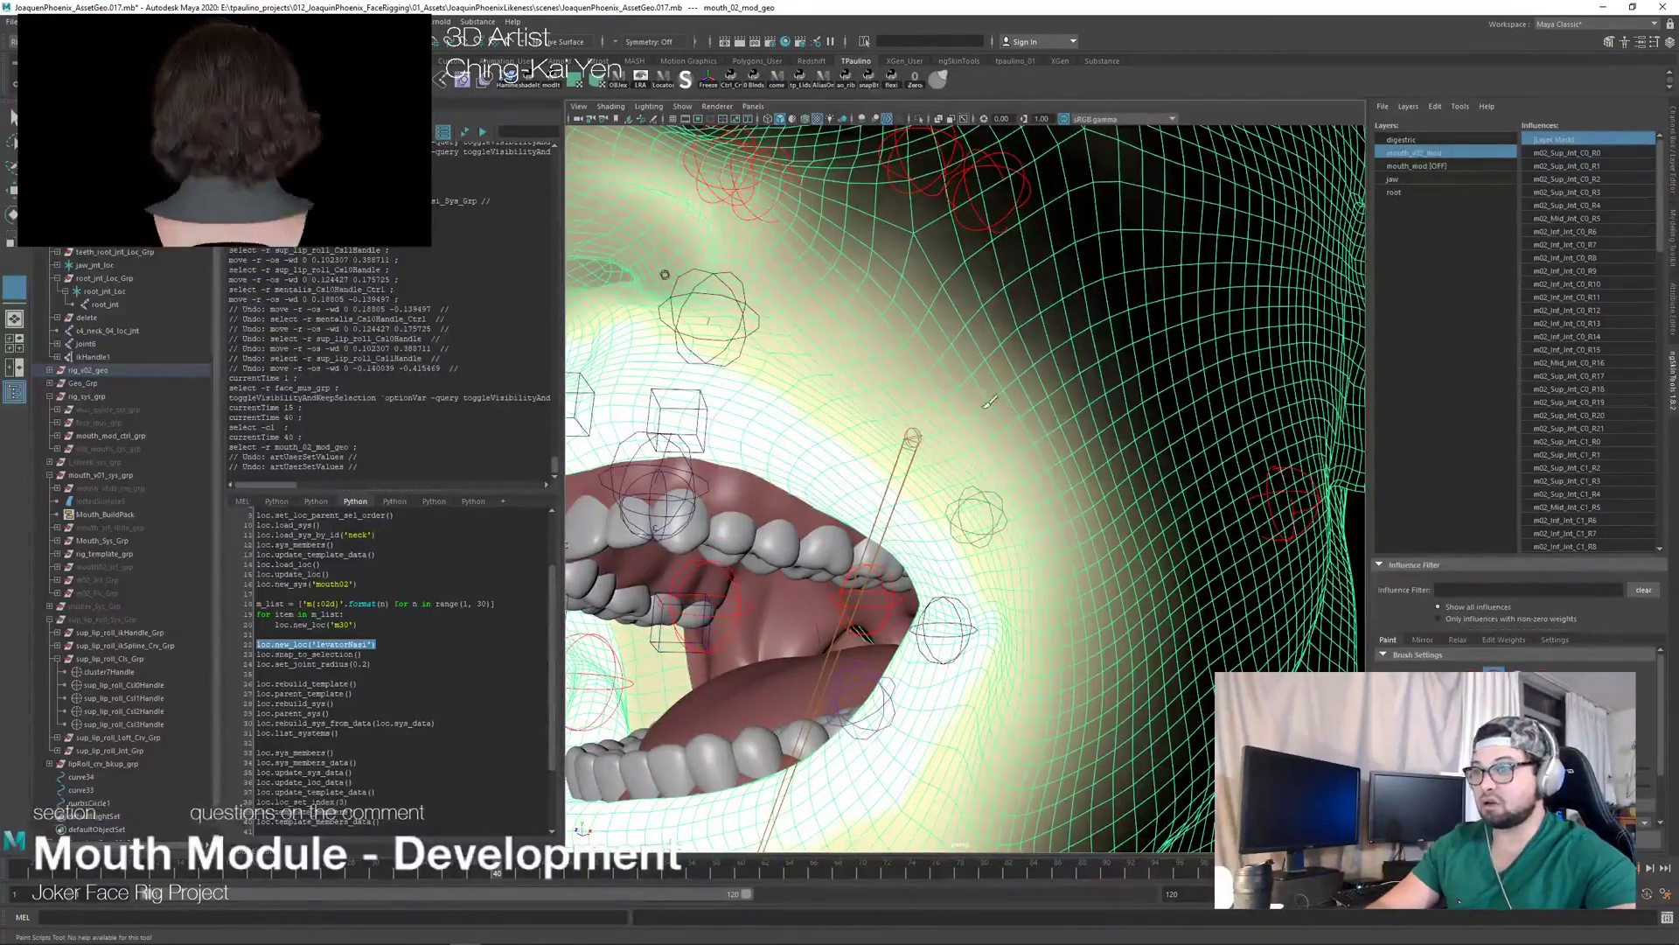
alt+drag(1047, 383, 1087, 478)
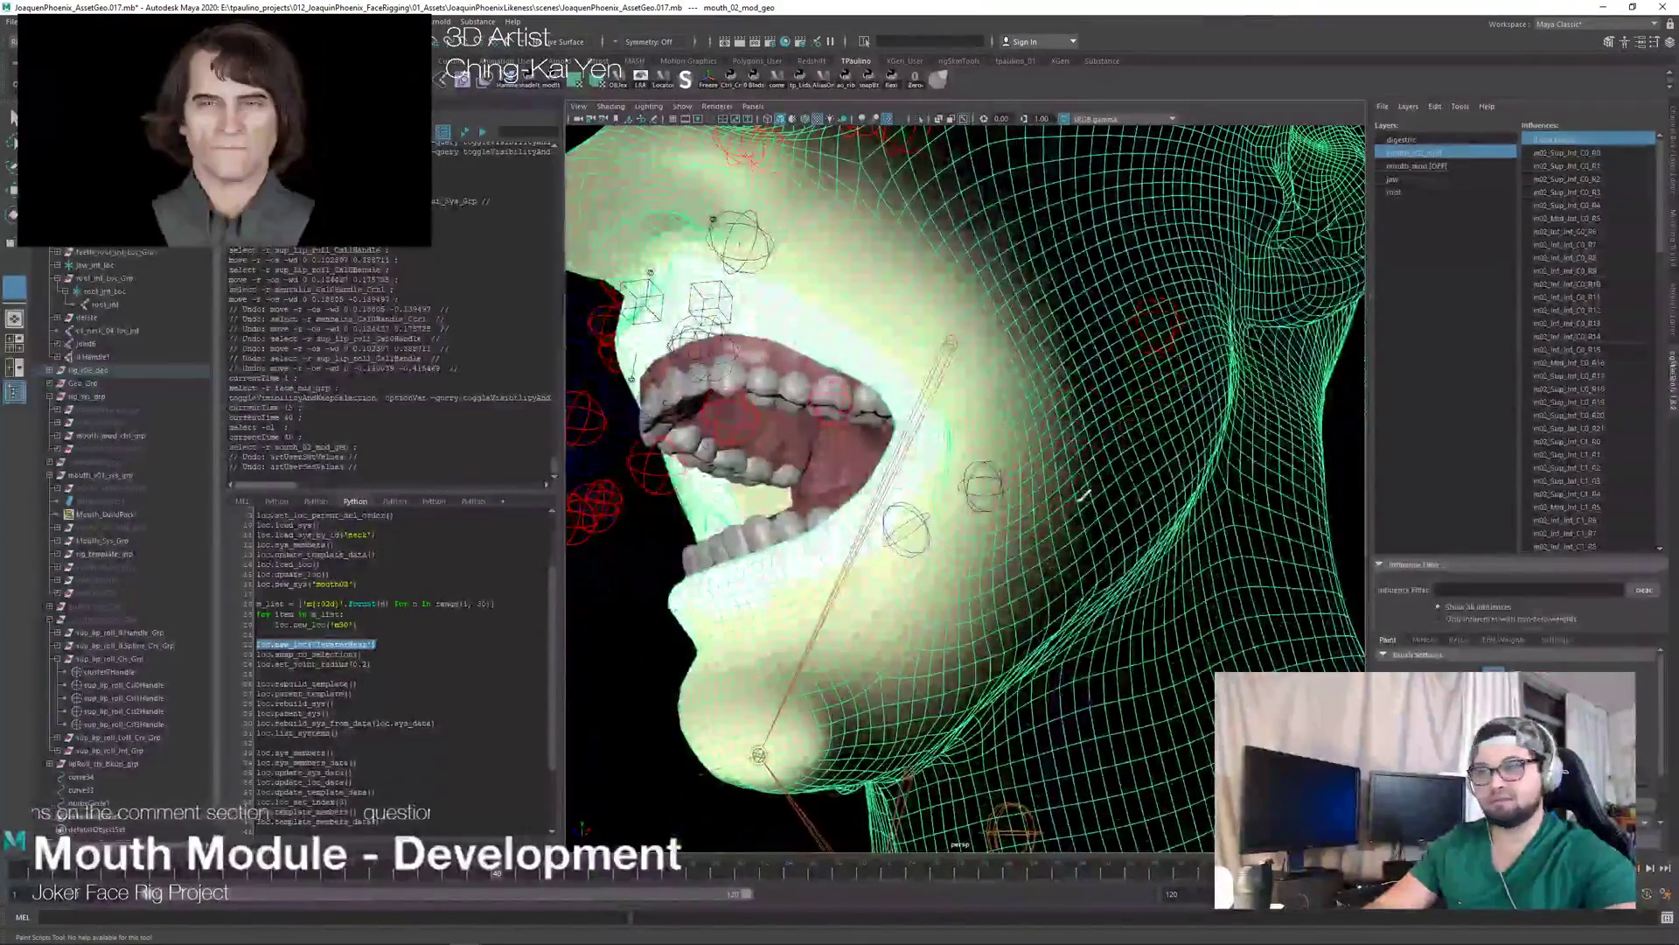
Step: Paint the layer mask around the chin and jawline, filling the dark patch beside the chin and blending it into the cheek
alt+drag(853, 713, 1014, 669)
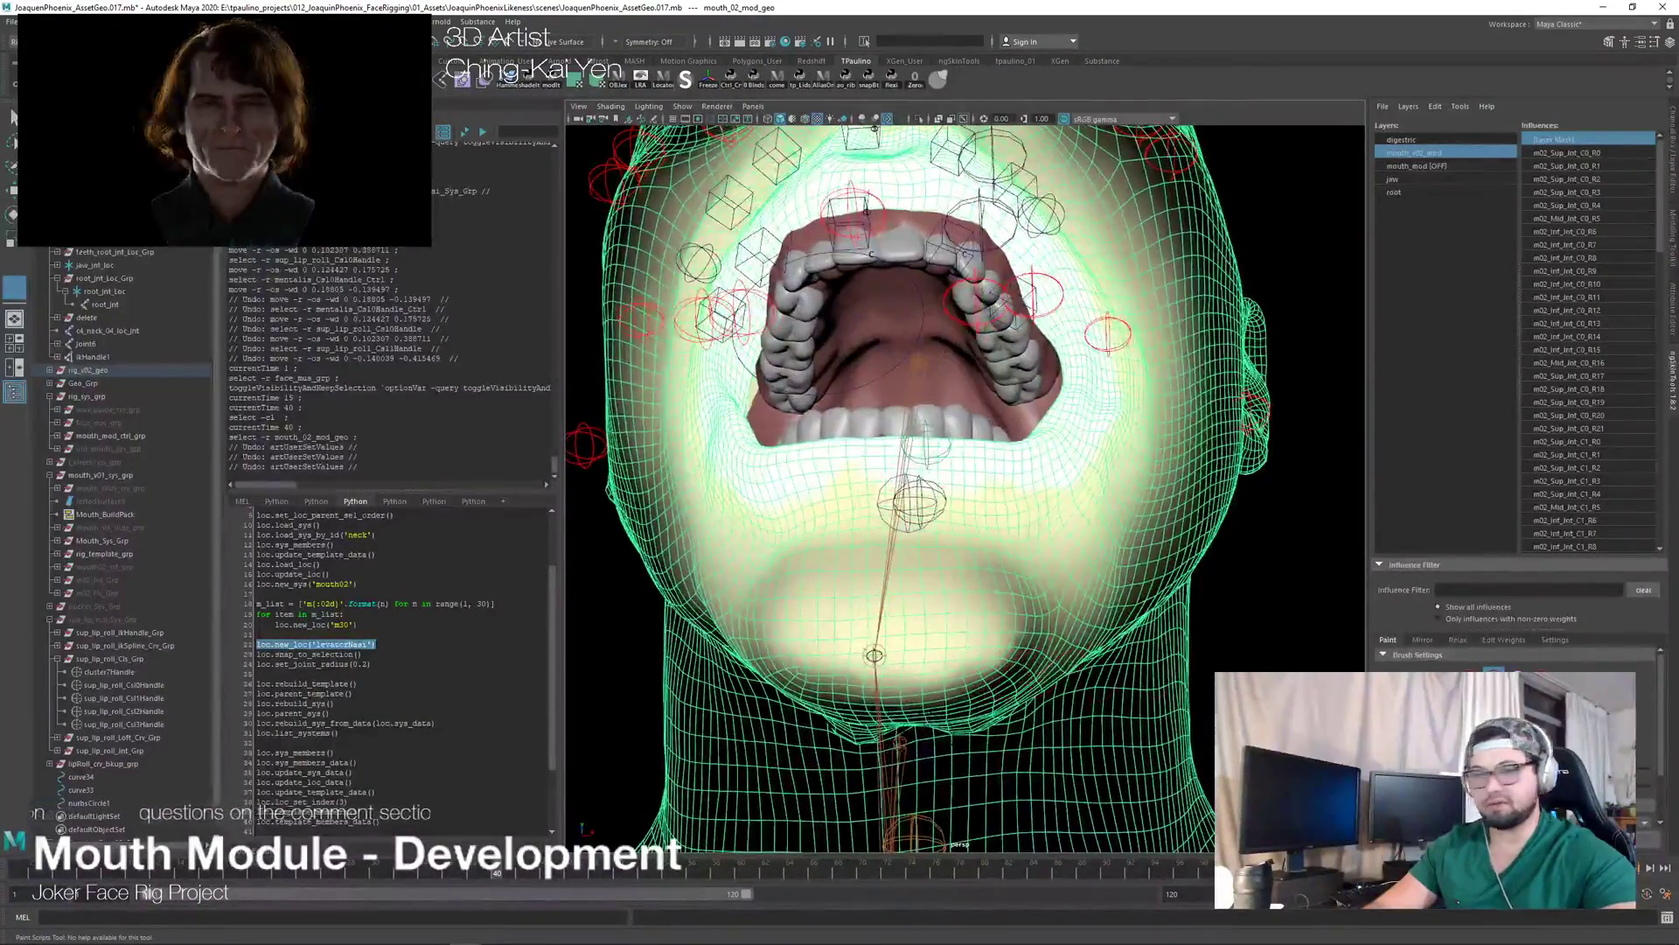
alt+drag(927, 525, 960, 565)
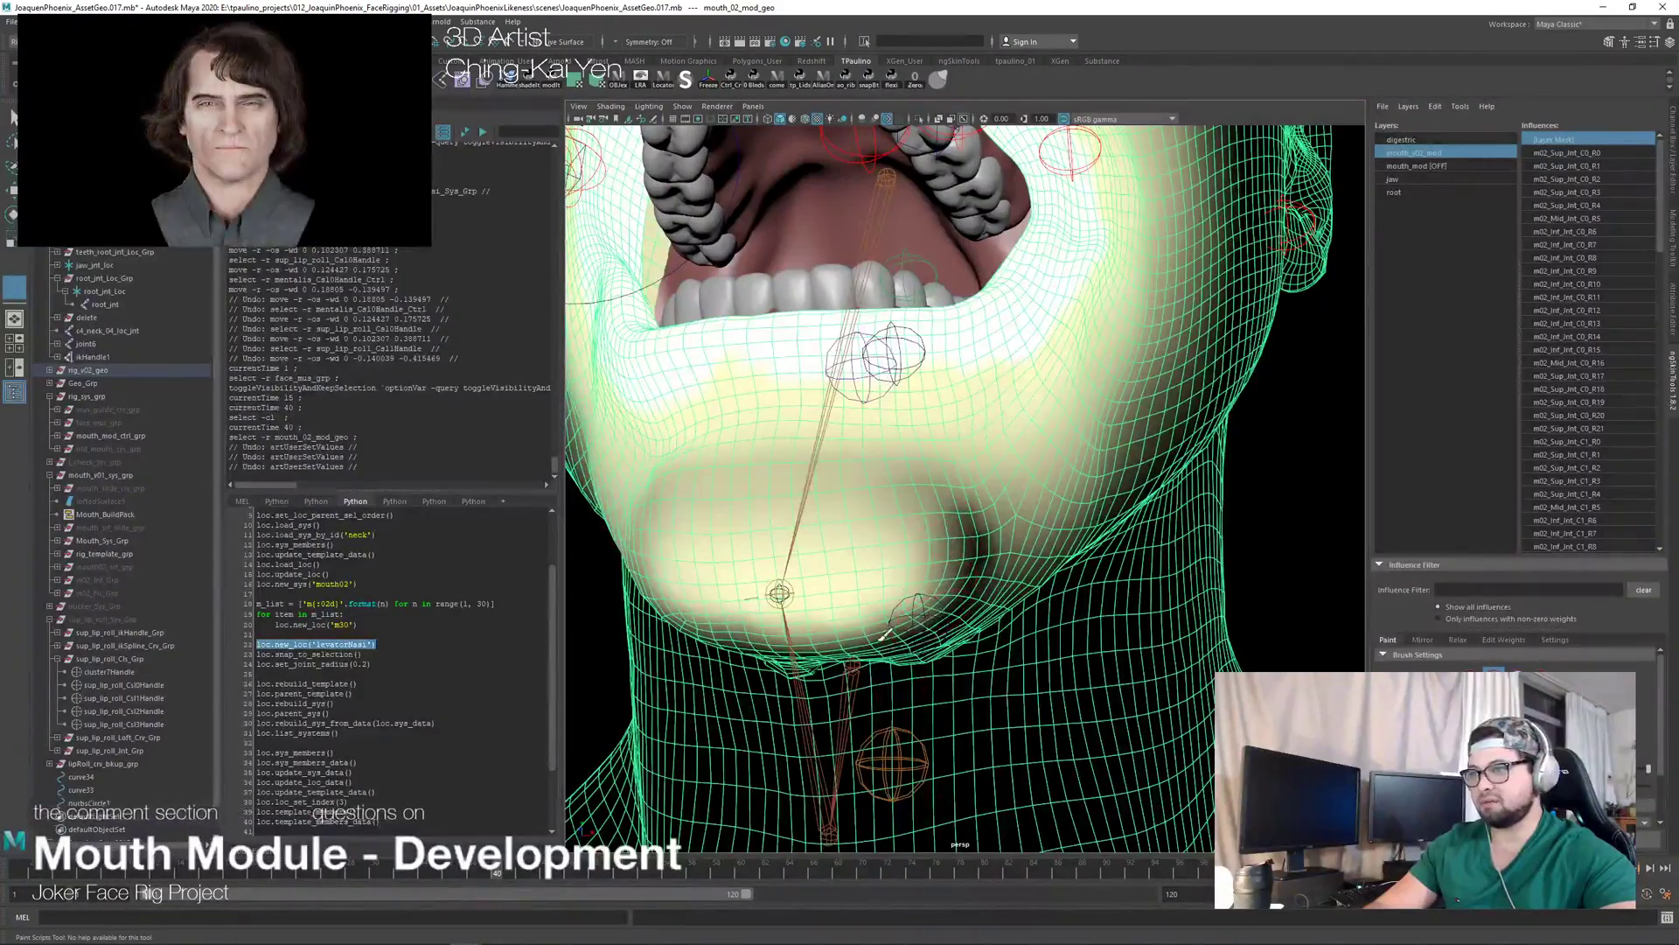
mouse_move(835, 622)
alt+mouse_down()
mouse_move(839, 577)
mouse_move(1082, 615)
mouse_move(1101, 637)
alt+mouse_up()
mouse_move(1101, 637)
alt+mouse_down()
mouse_move(862, 556)
mouse_move(909, 525)
mouse_move(971, 526)
mouse_move(839, 525)
mouse_move(995, 595)
mouse_move(787, 613)
alt+mouse_up()
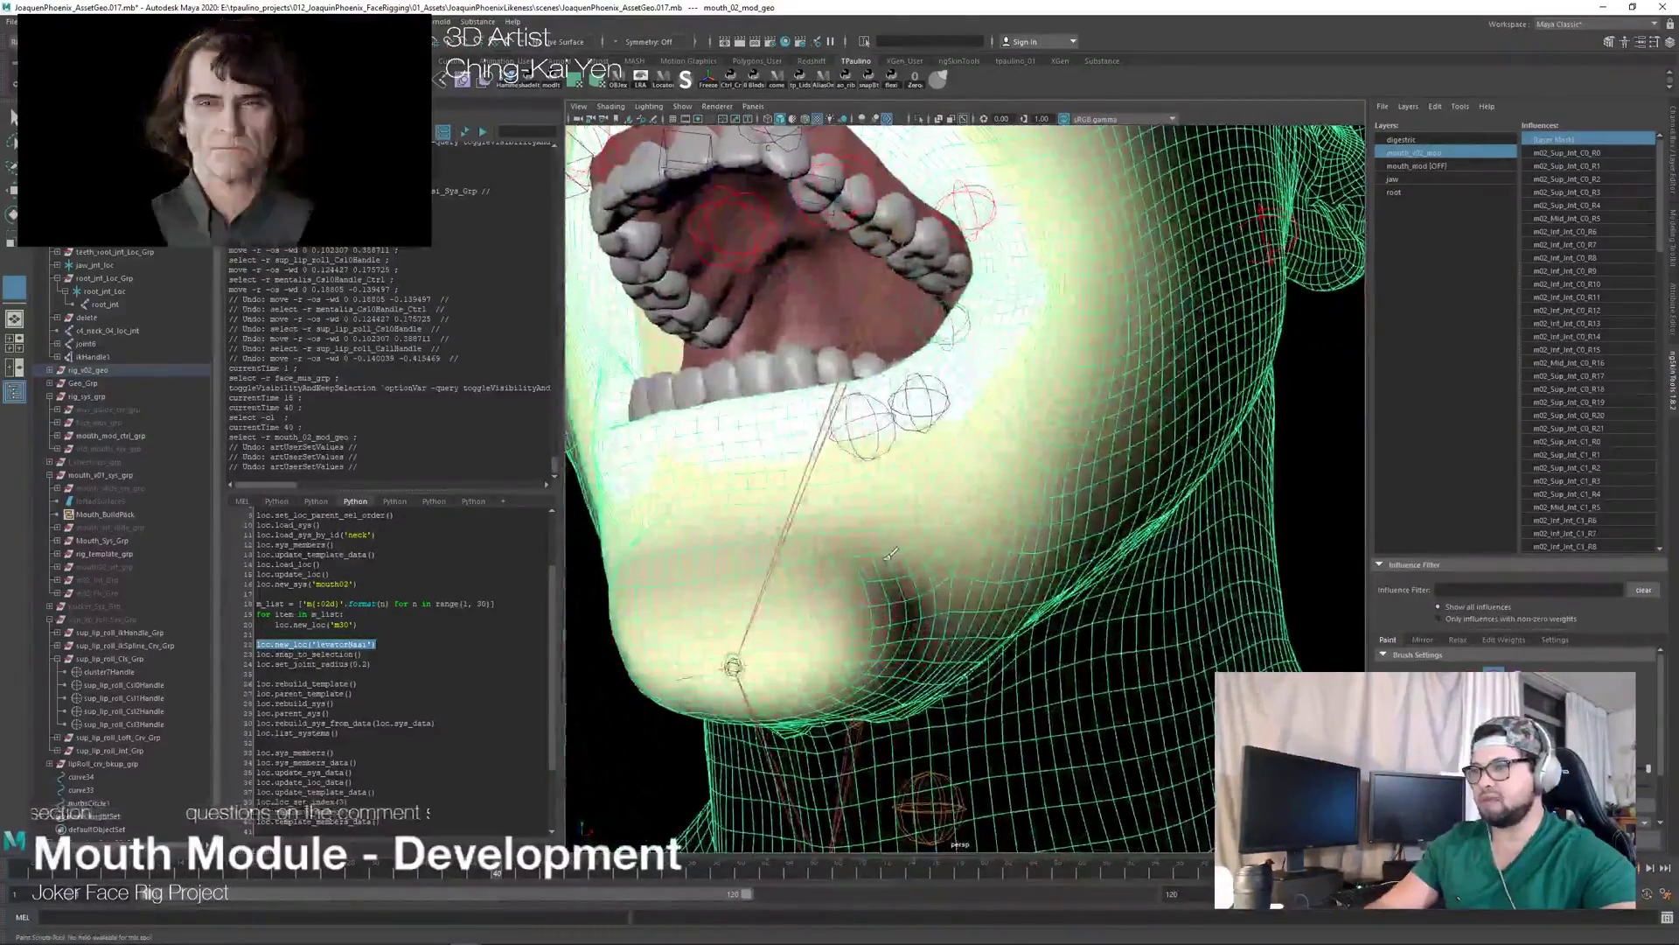
mouse_move(861, 665)
alt+mouse_down()
mouse_move(881, 574)
mouse_move(847, 577)
mouse_move(866, 563)
mouse_move(830, 542)
mouse_move(947, 395)
alt+mouse_up()
alt+drag(1053, 464, 1001, 408)
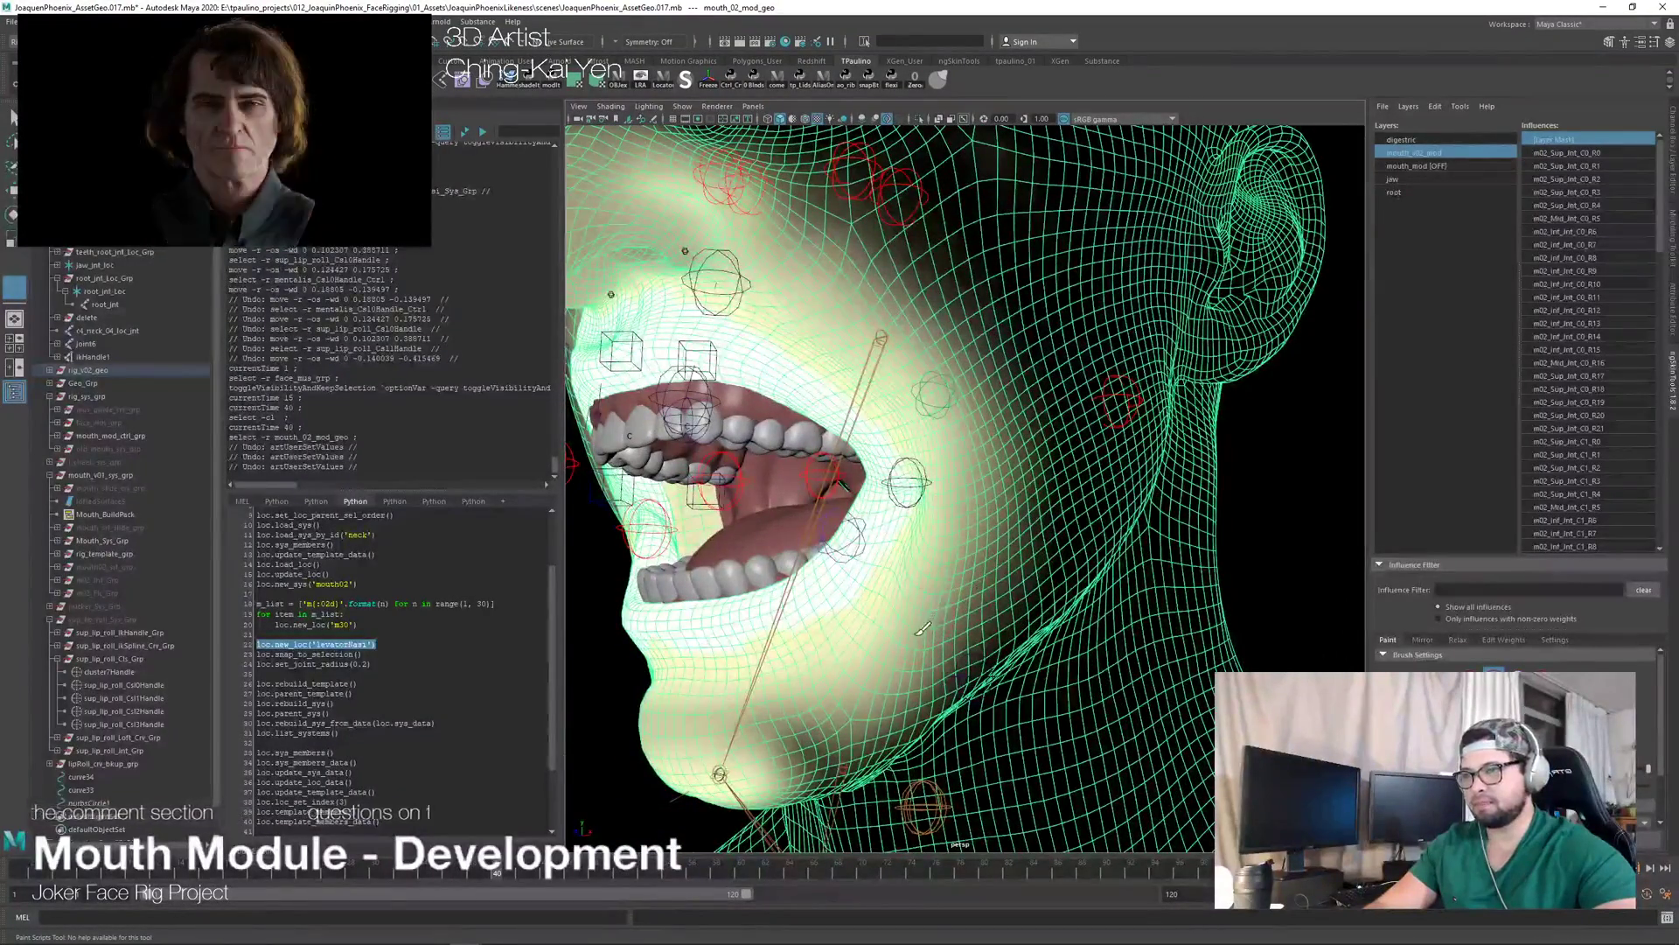
Step: Refine the layer mask below the mouth corner and lower lip, checking the falloff on both sides of the face
alt+drag(1022, 508, 1042, 581)
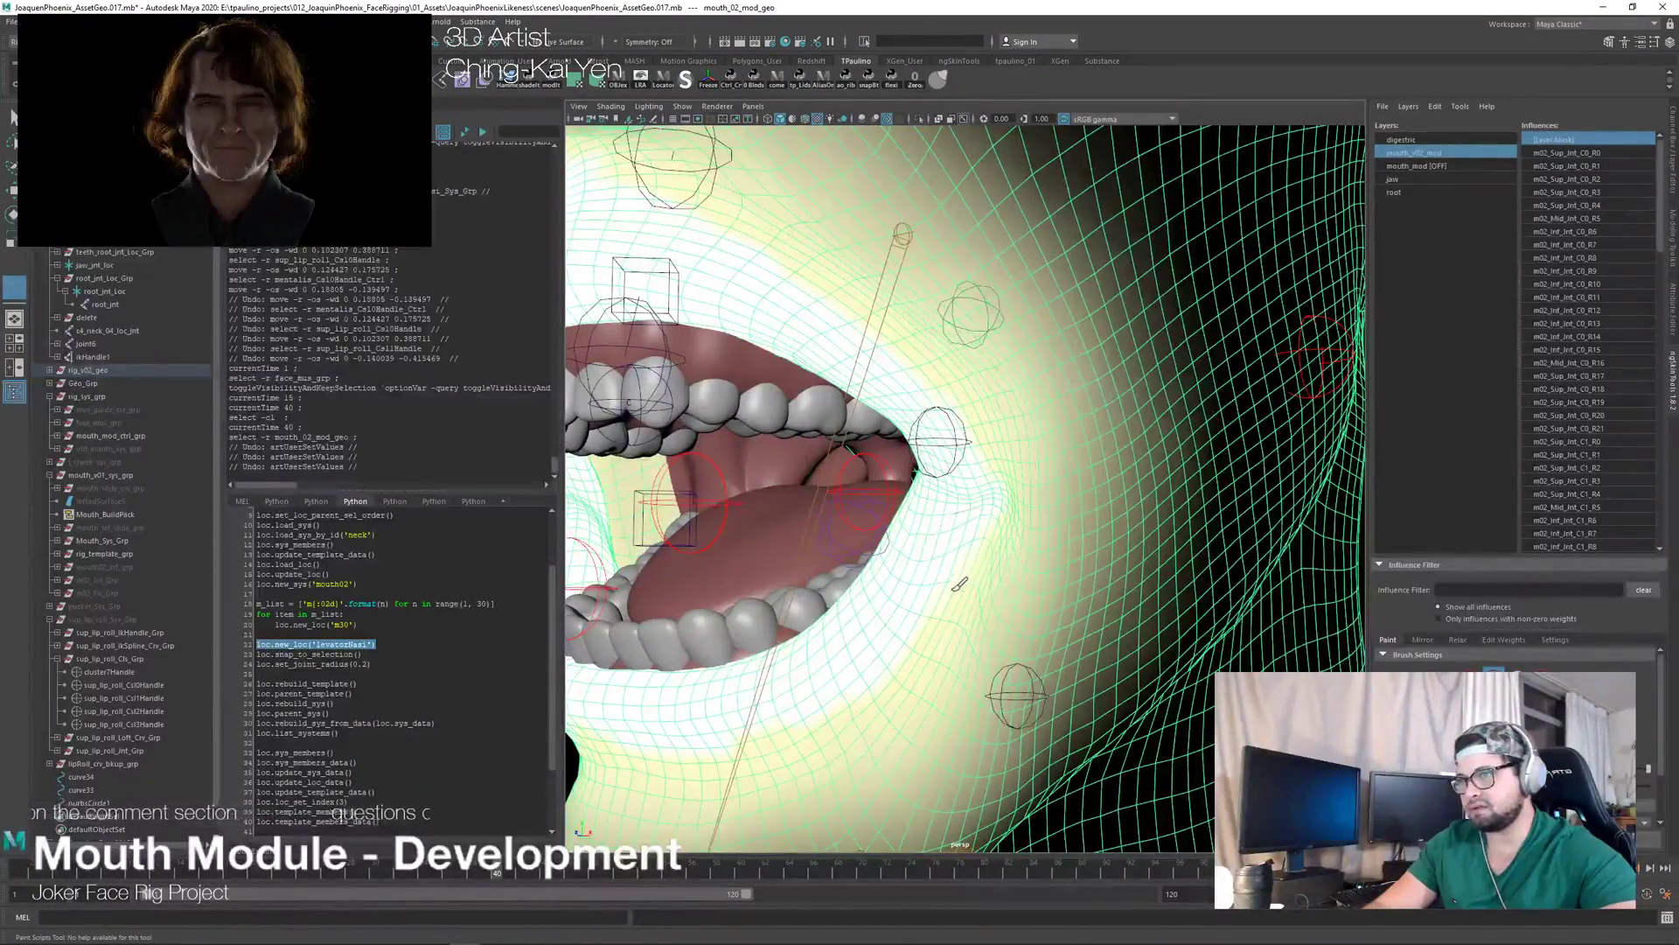
mouse_move(787, 745)
alt+mouse_down()
mouse_move(851, 743)
mouse_move(940, 582)
mouse_move(914, 596)
mouse_move(1020, 592)
mouse_move(861, 630)
alt+mouse_up()
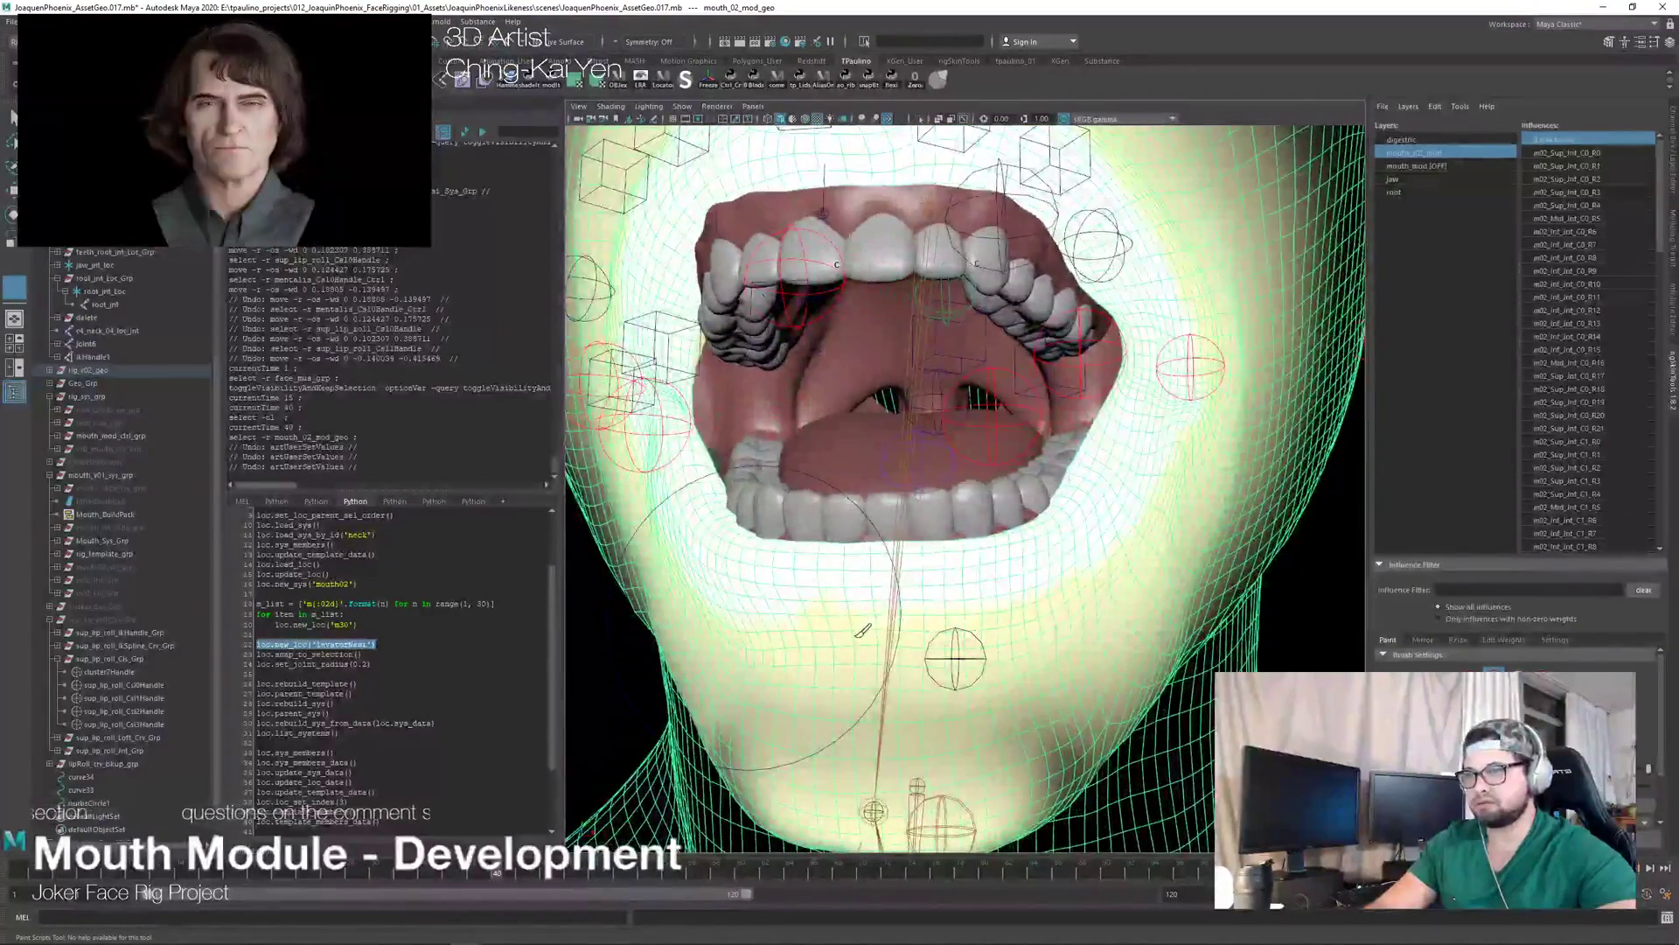
alt+drag(1067, 612, 872, 643)
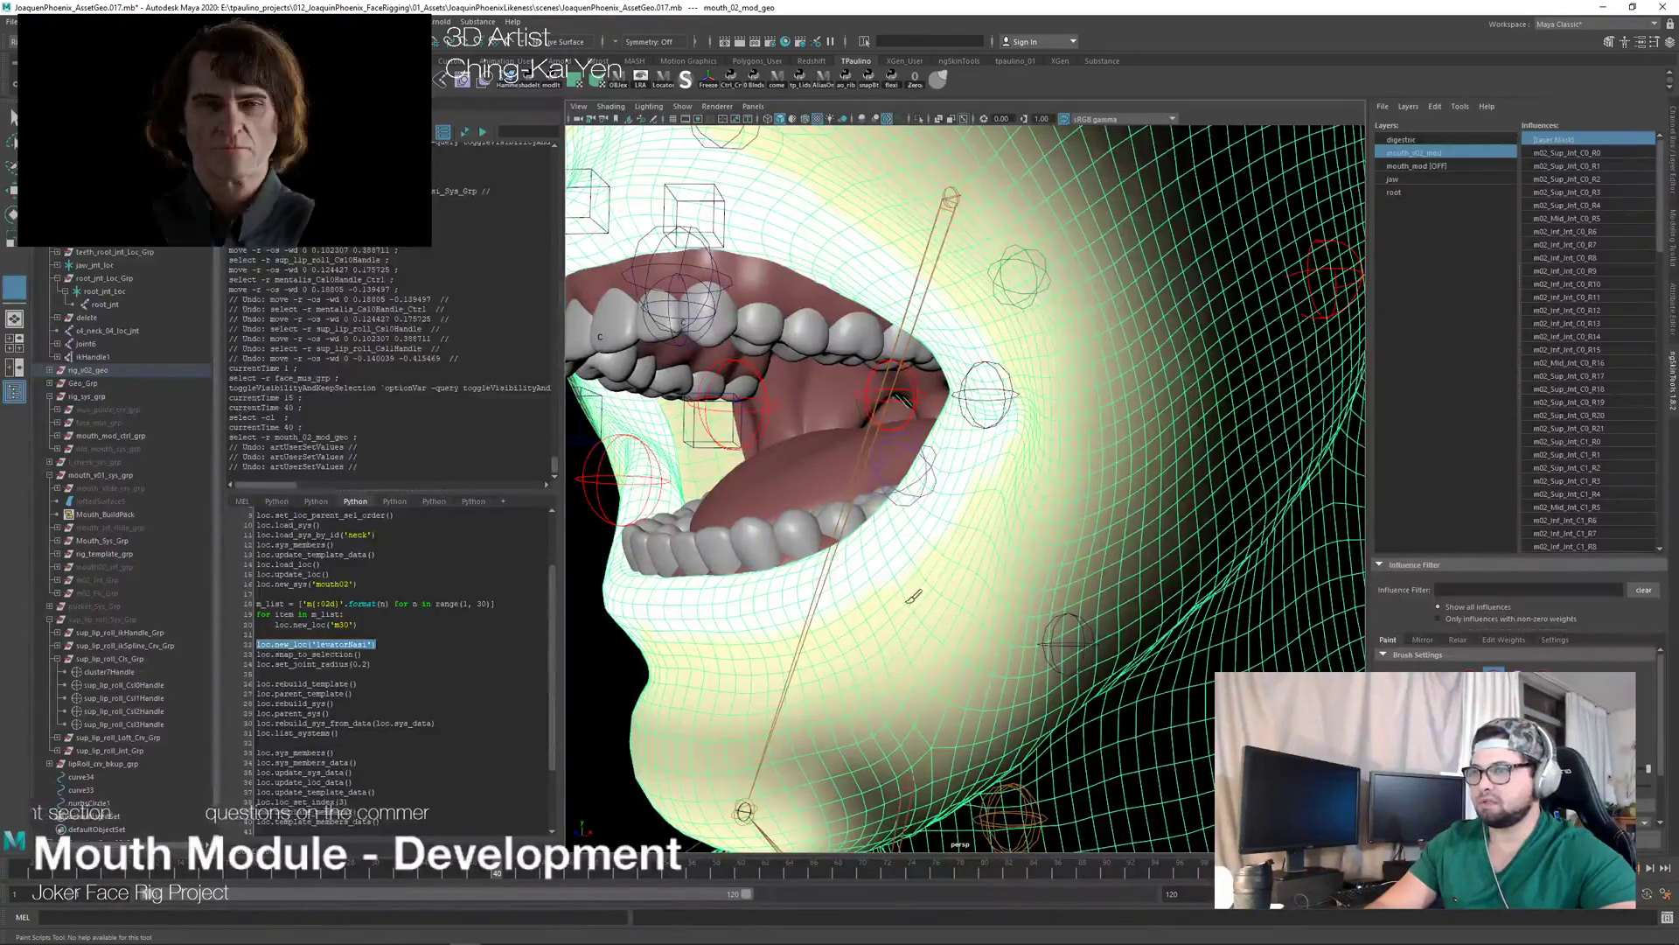
alt+drag(904, 604, 921, 599)
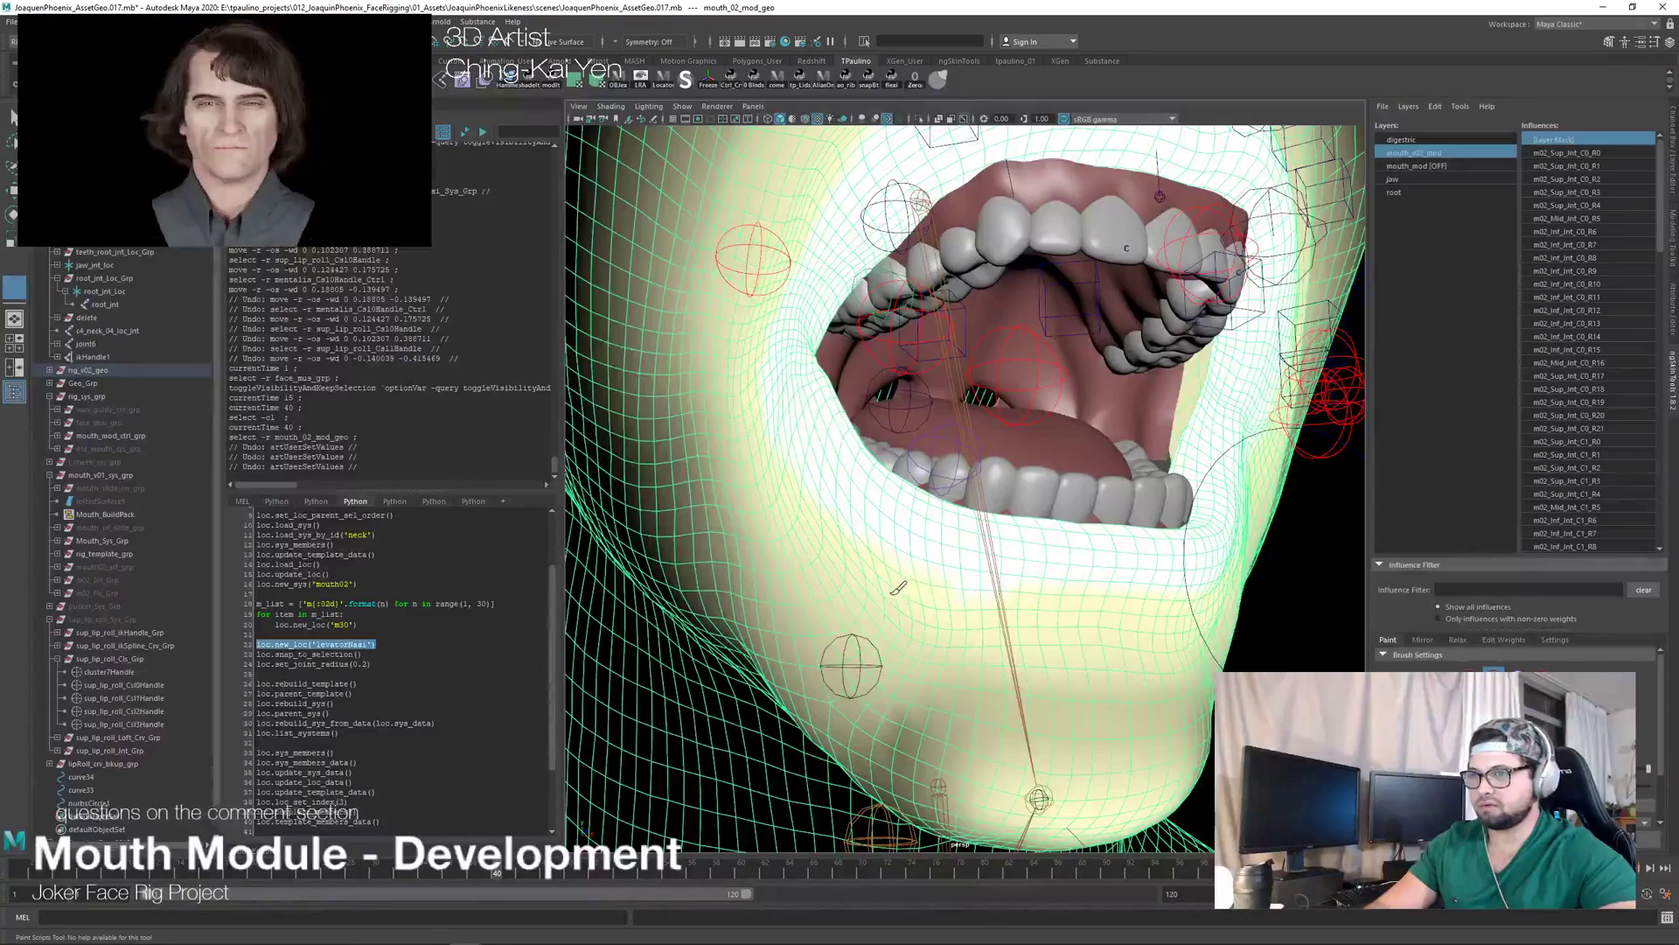
alt+drag(1041, 613, 987, 626)
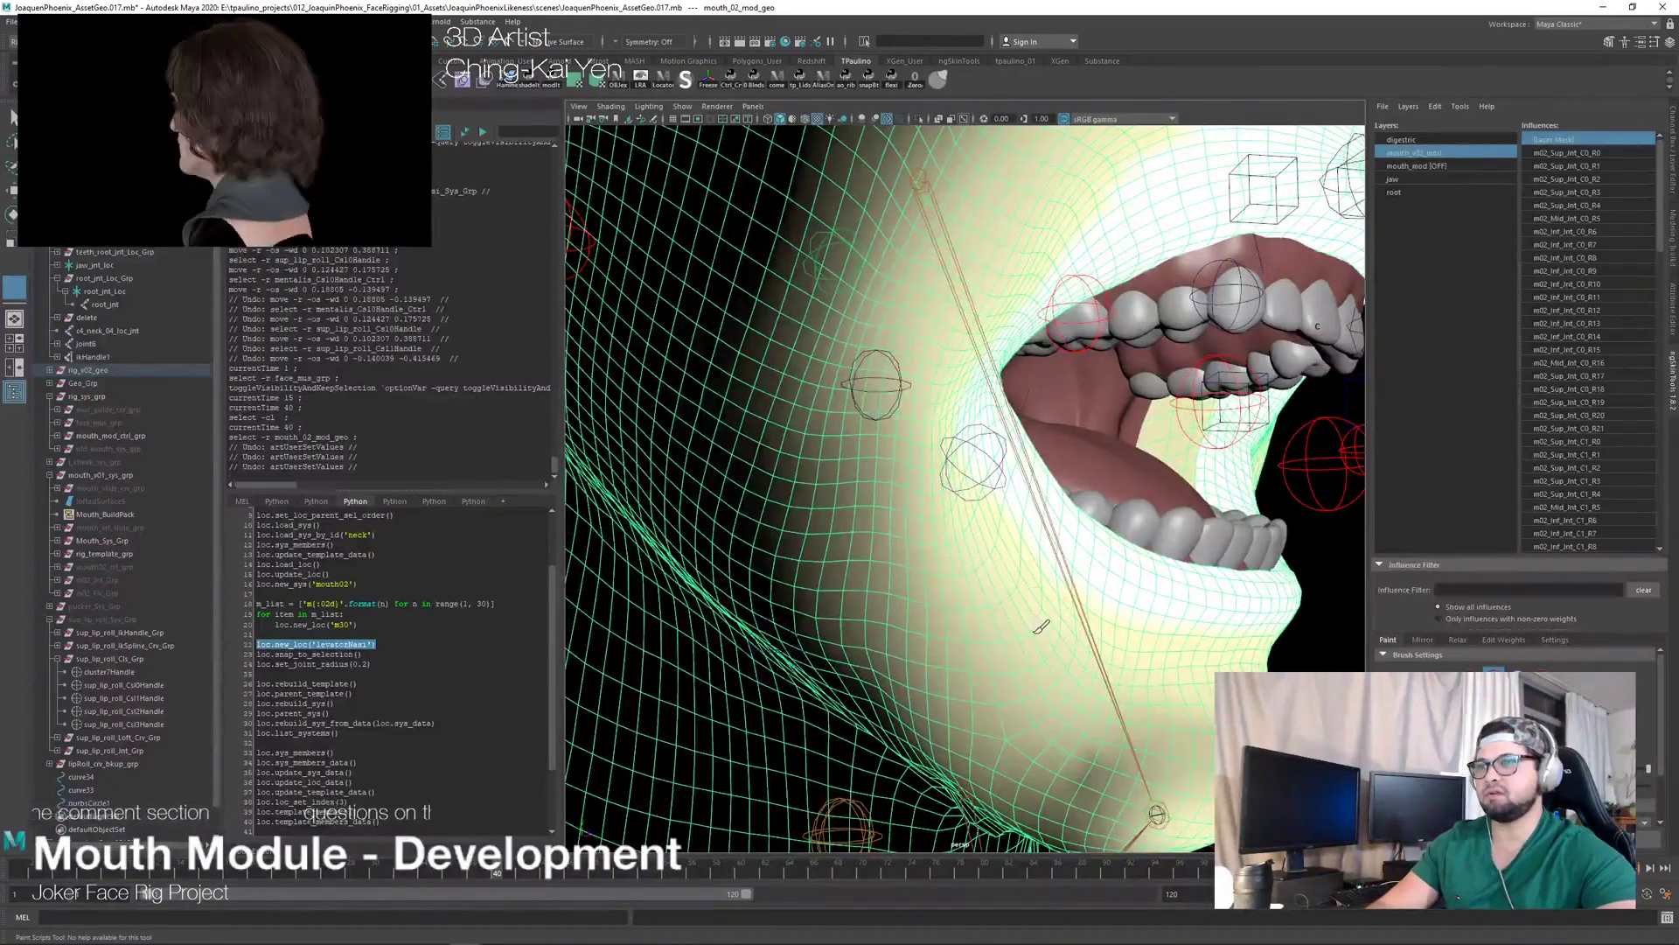
mouse_move(1041, 626)
alt+mouse_down()
mouse_move(809, 473)
mouse_move(787, 490)
mouse_move(745, 426)
mouse_move(831, 385)
mouse_move(1134, 671)
alt+mouse_up()
alt+right_drag(1134, 672, 1015, 638)
alt+drag(1320, 608, 1247, 593)
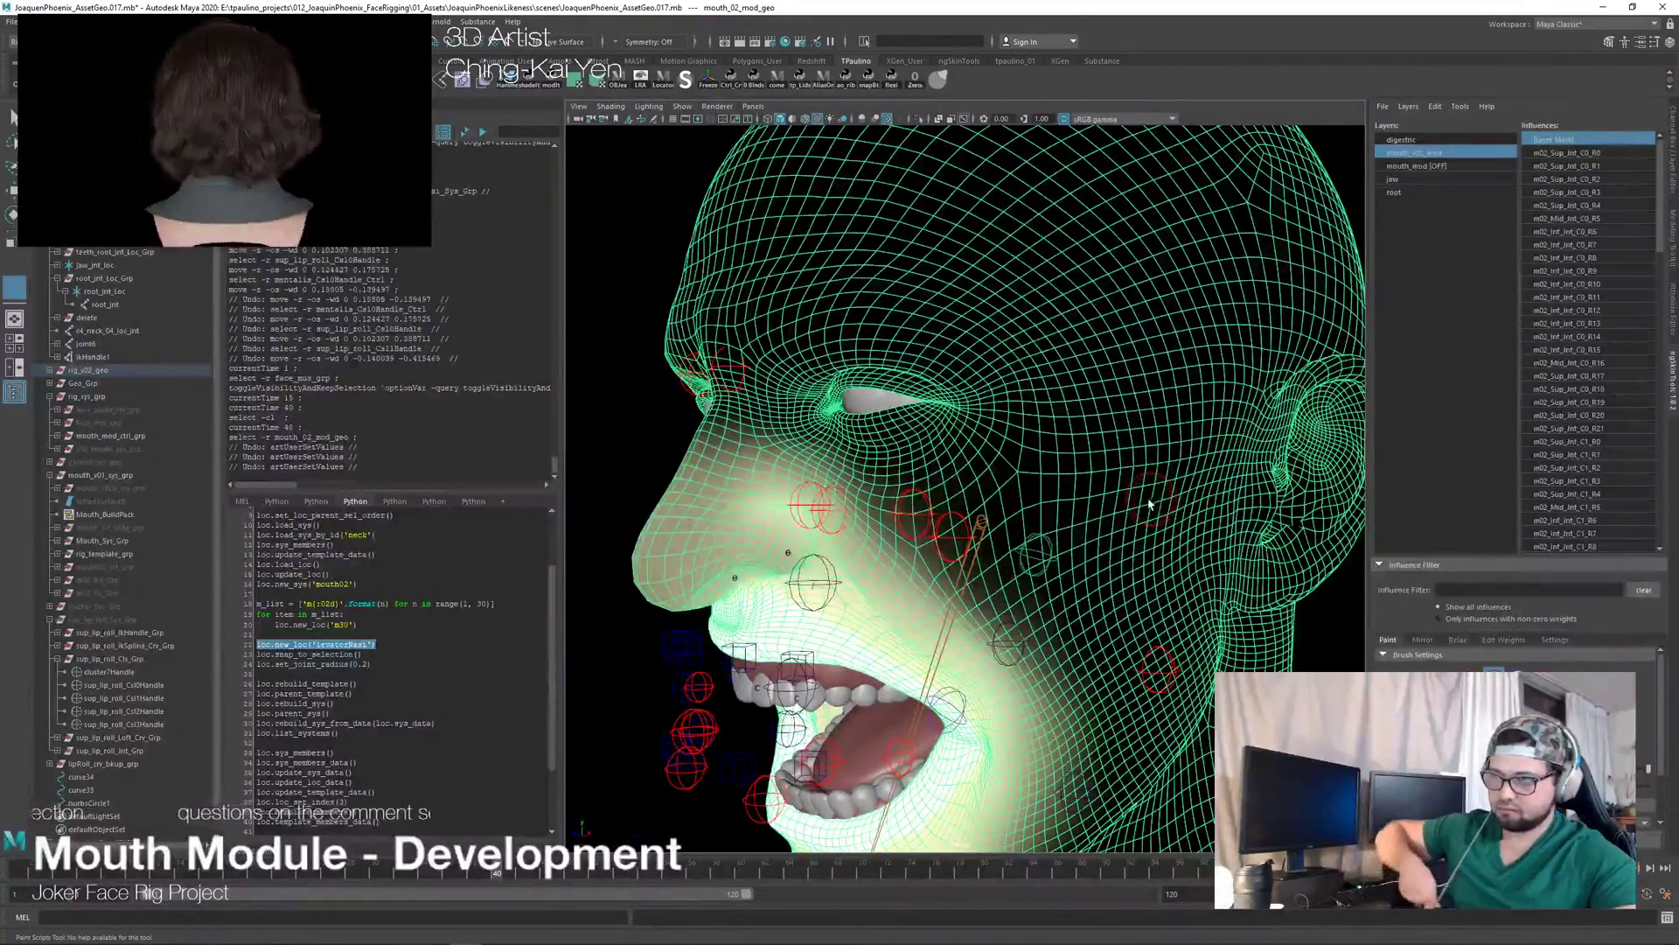
Step: Examine the mouth layer's mask on the inner cheeks behind the teeth on both sides, and leave weight painting
alt+drag(1158, 500, 1028, 507)
alt+right_drag(1028, 508, 1032, 427)
alt+drag(1033, 427, 1084, 502)
mouse_move(1084, 503)
alt+right_down()
mouse_move(886, 616)
mouse_move(994, 533)
alt+right_up()
alt+drag(993, 533, 840, 529)
alt+right_drag(839, 529, 1021, 594)
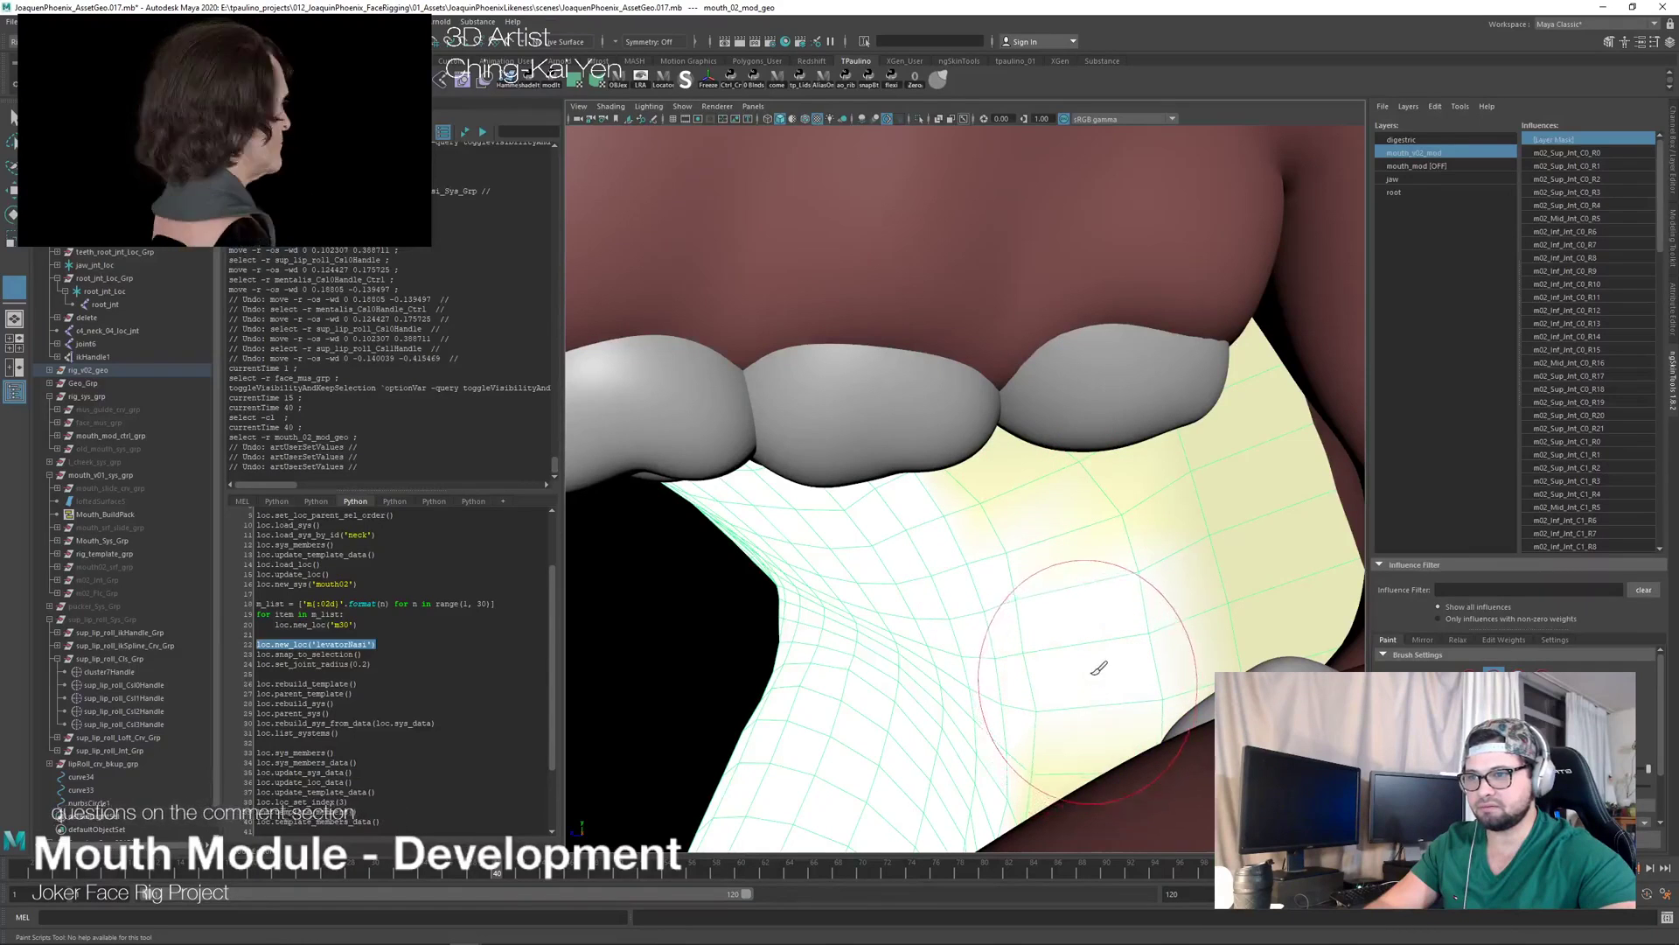
alt+drag(1103, 537, 986, 540)
alt+right_drag(986, 540, 1137, 636)
mouse_move(1043, 490)
alt+mouse_down()
mouse_move(1006, 424)
mouse_move(1057, 562)
mouse_move(1017, 568)
mouse_move(1120, 579)
alt+mouse_up()
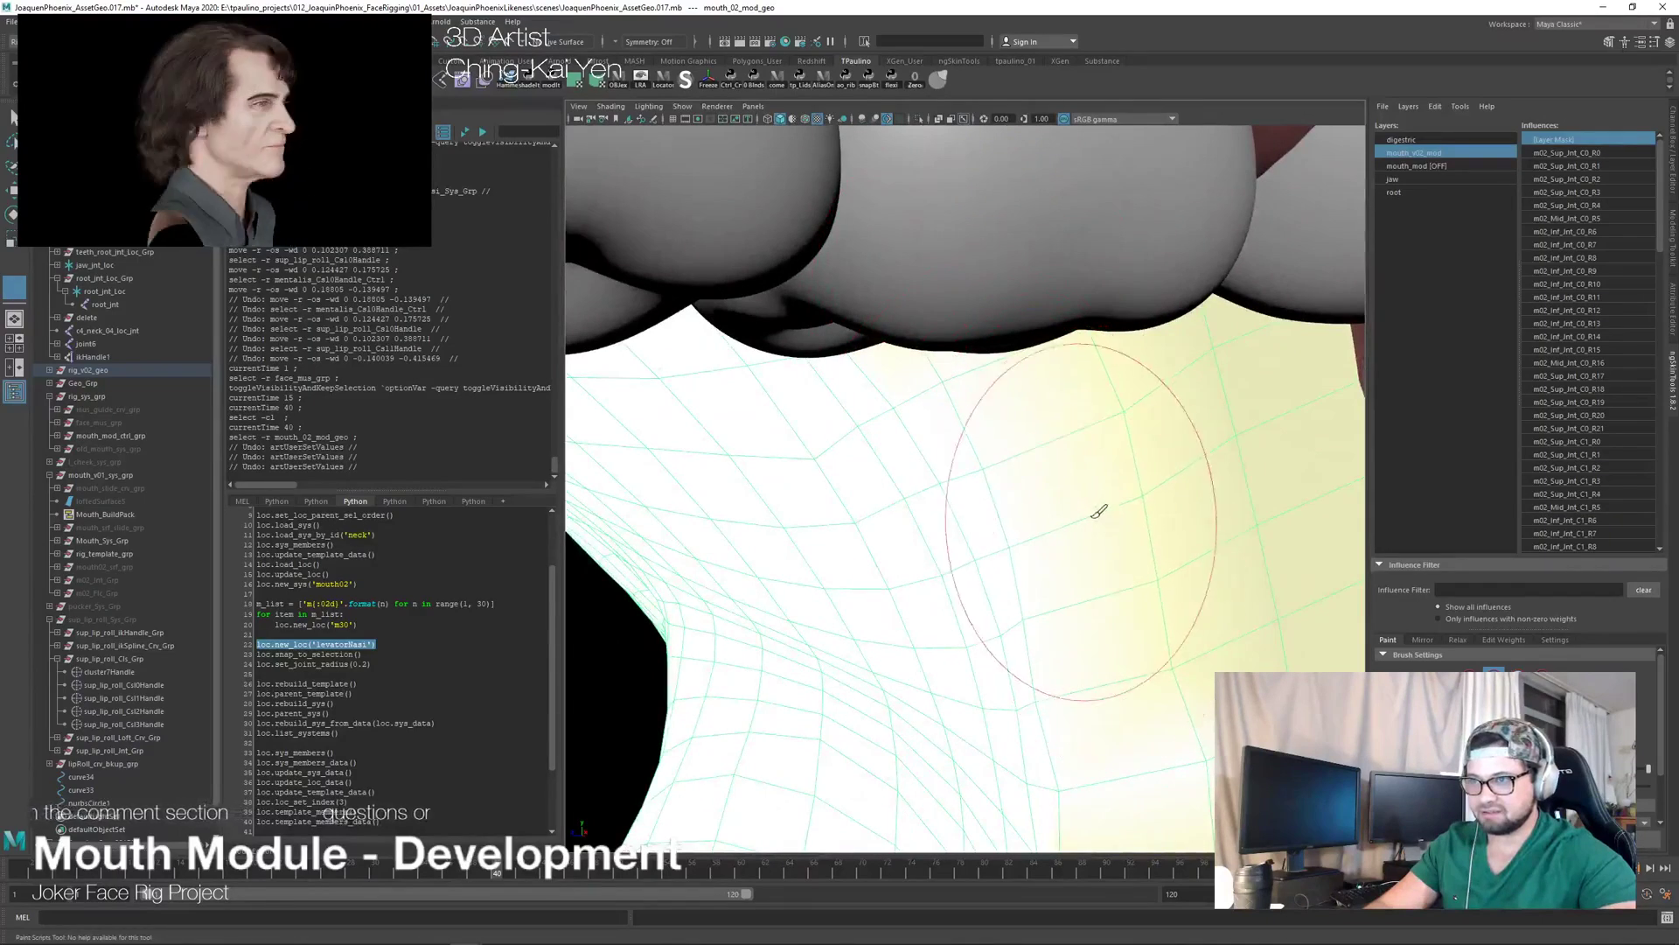
alt+right_drag(1226, 652, 964, 533)
mouse_move(963, 533)
alt+mouse_down()
mouse_move(1031, 577)
mouse_move(1056, 627)
mouse_move(913, 645)
alt+mouse_up()
mouse_move(913, 645)
alt+right_down()
mouse_move(1023, 589)
mouse_move(1068, 735)
mouse_move(848, 536)
mouse_move(1016, 551)
alt+right_up()
mouse_move(1017, 551)
alt+mouse_down()
mouse_move(937, 470)
mouse_move(951, 466)
mouse_move(740, 571)
alt+mouse_up()
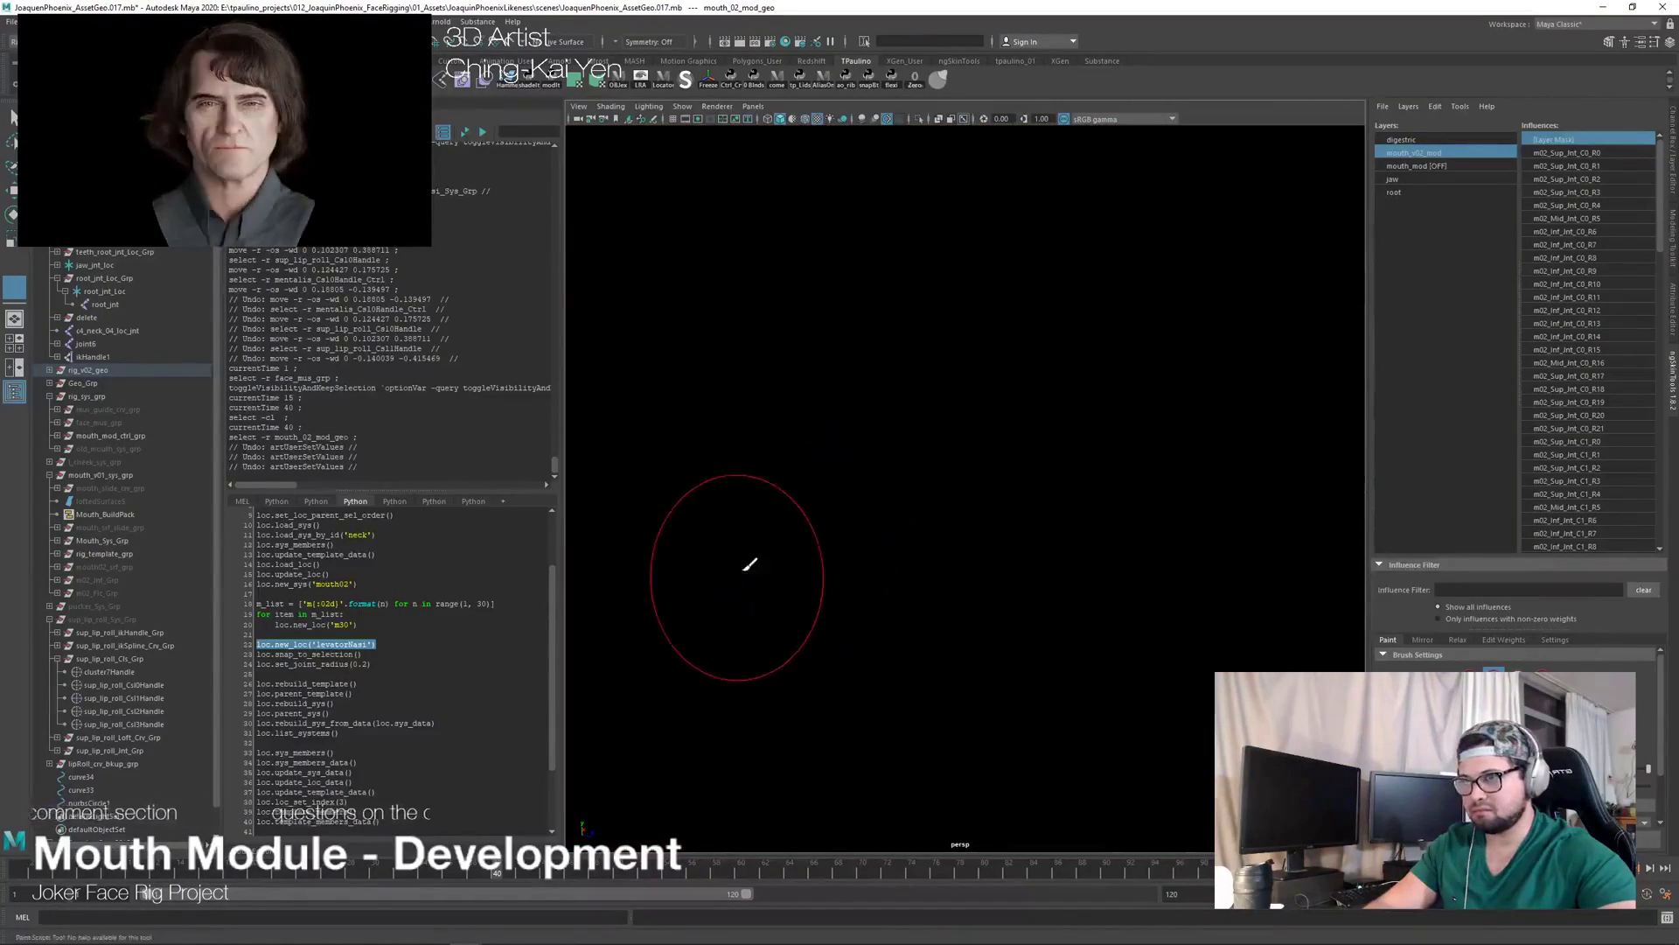
mouse_move(799, 493)
alt+mouse_down()
mouse_move(619, 465)
mouse_move(888, 446)
mouse_move(825, 424)
mouse_move(967, 591)
mouse_move(1178, 562)
mouse_move(918, 551)
mouse_move(783, 568)
alt+mouse_up()
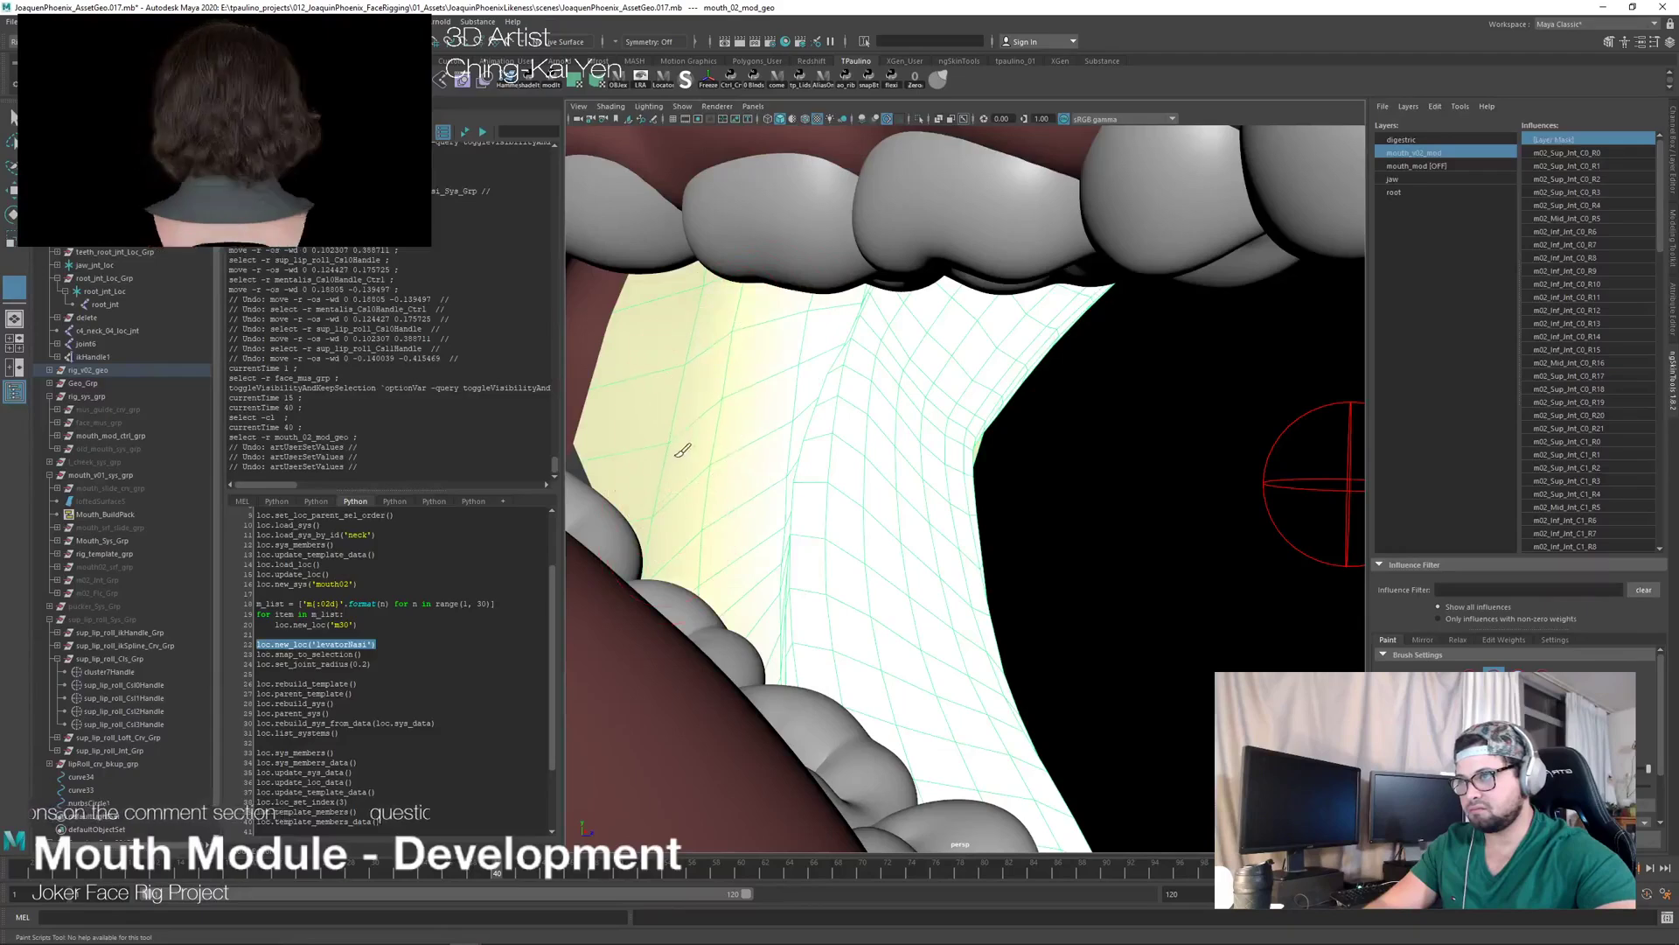
mouse_move(745, 627)
alt+mouse_down()
mouse_move(769, 442)
mouse_move(581, 475)
mouse_move(1330, 499)
mouse_move(1339, 608)
mouse_move(841, 507)
alt+mouse_up()
alt+middle_drag(843, 507, 1006, 431)
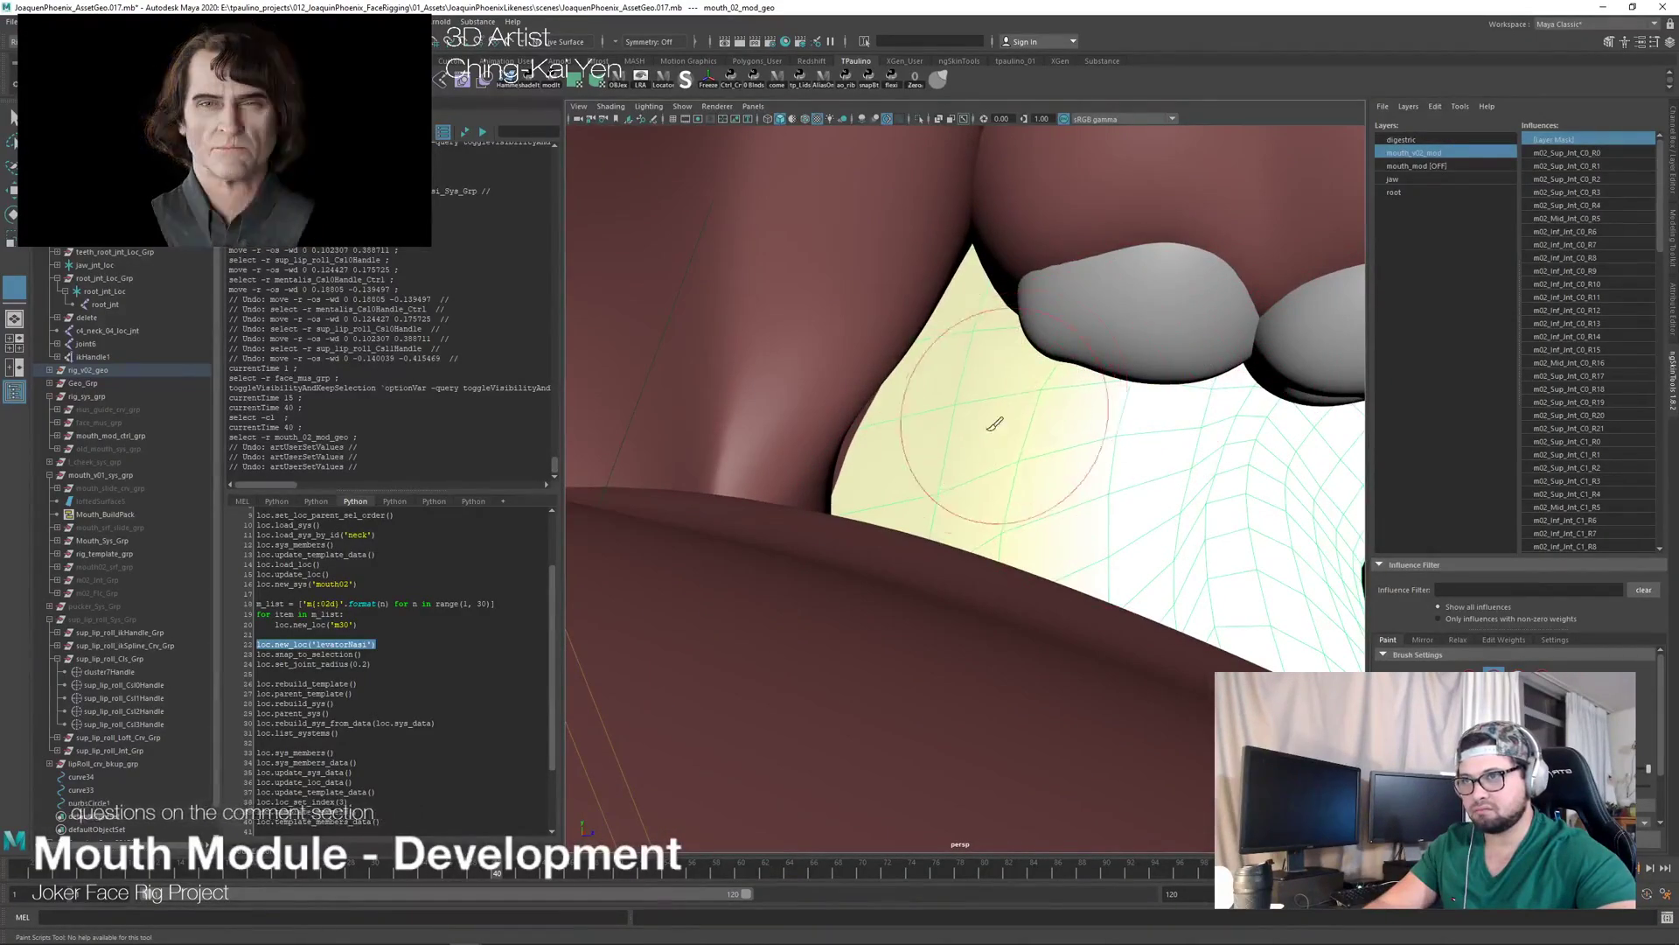
mouse_move(1012, 499)
alt+mouse_down()
mouse_move(594, 561)
mouse_move(744, 560)
mouse_move(1178, 490)
mouse_move(1141, 522)
mouse_move(958, 549)
mouse_move(1106, 569)
mouse_move(855, 567)
mouse_move(744, 678)
alt+mouse_up()
scroll(593, 561, down, 10)
key(q)
click(1178, 490)
Step: Check the mouth, cheek and jaw deformation at frame 11 from several angles
scroll(1134, 512, up, 5)
scroll(1133, 518, down, 5)
drag(492, 864, 140, 872)
alt+drag(831, 473, 1084, 495)
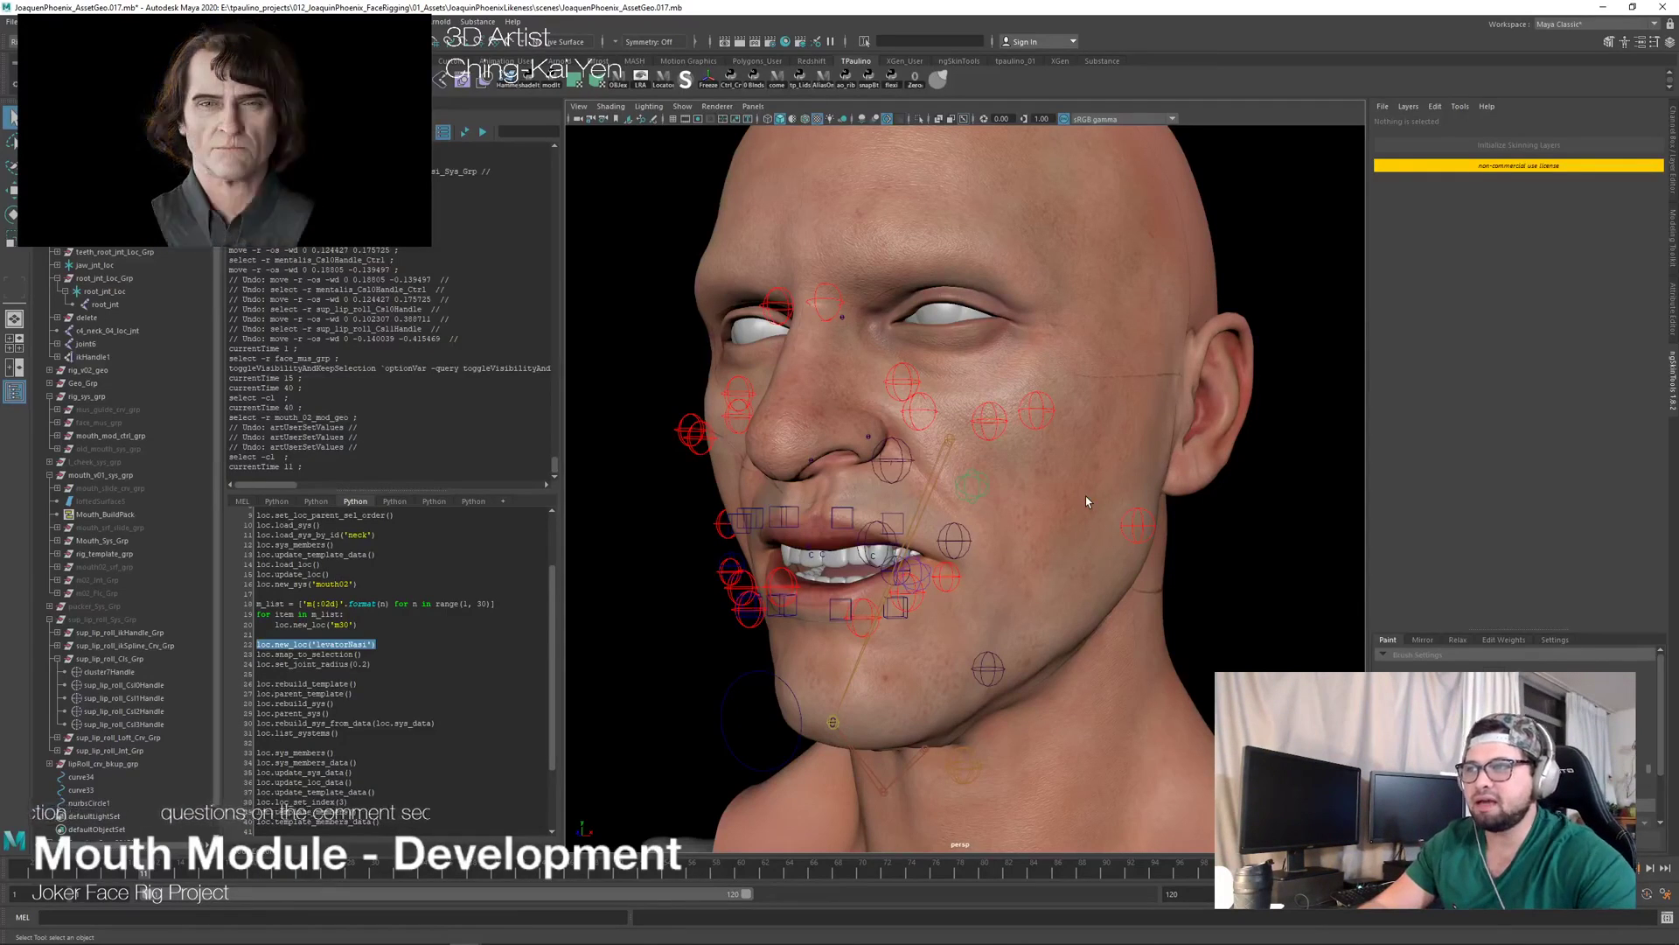
alt+drag(1084, 496, 1031, 541)
alt+right_drag(950, 535, 1041, 544)
alt+drag(928, 547, 965, 547)
alt+right_drag(965, 546, 870, 546)
mouse_move(857, 546)
alt+mouse_down()
mouse_move(921, 547)
mouse_move(879, 550)
alt+mouse_up()
alt+right_drag(988, 553, 1063, 558)
alt+drag(1063, 557, 1076, 598)
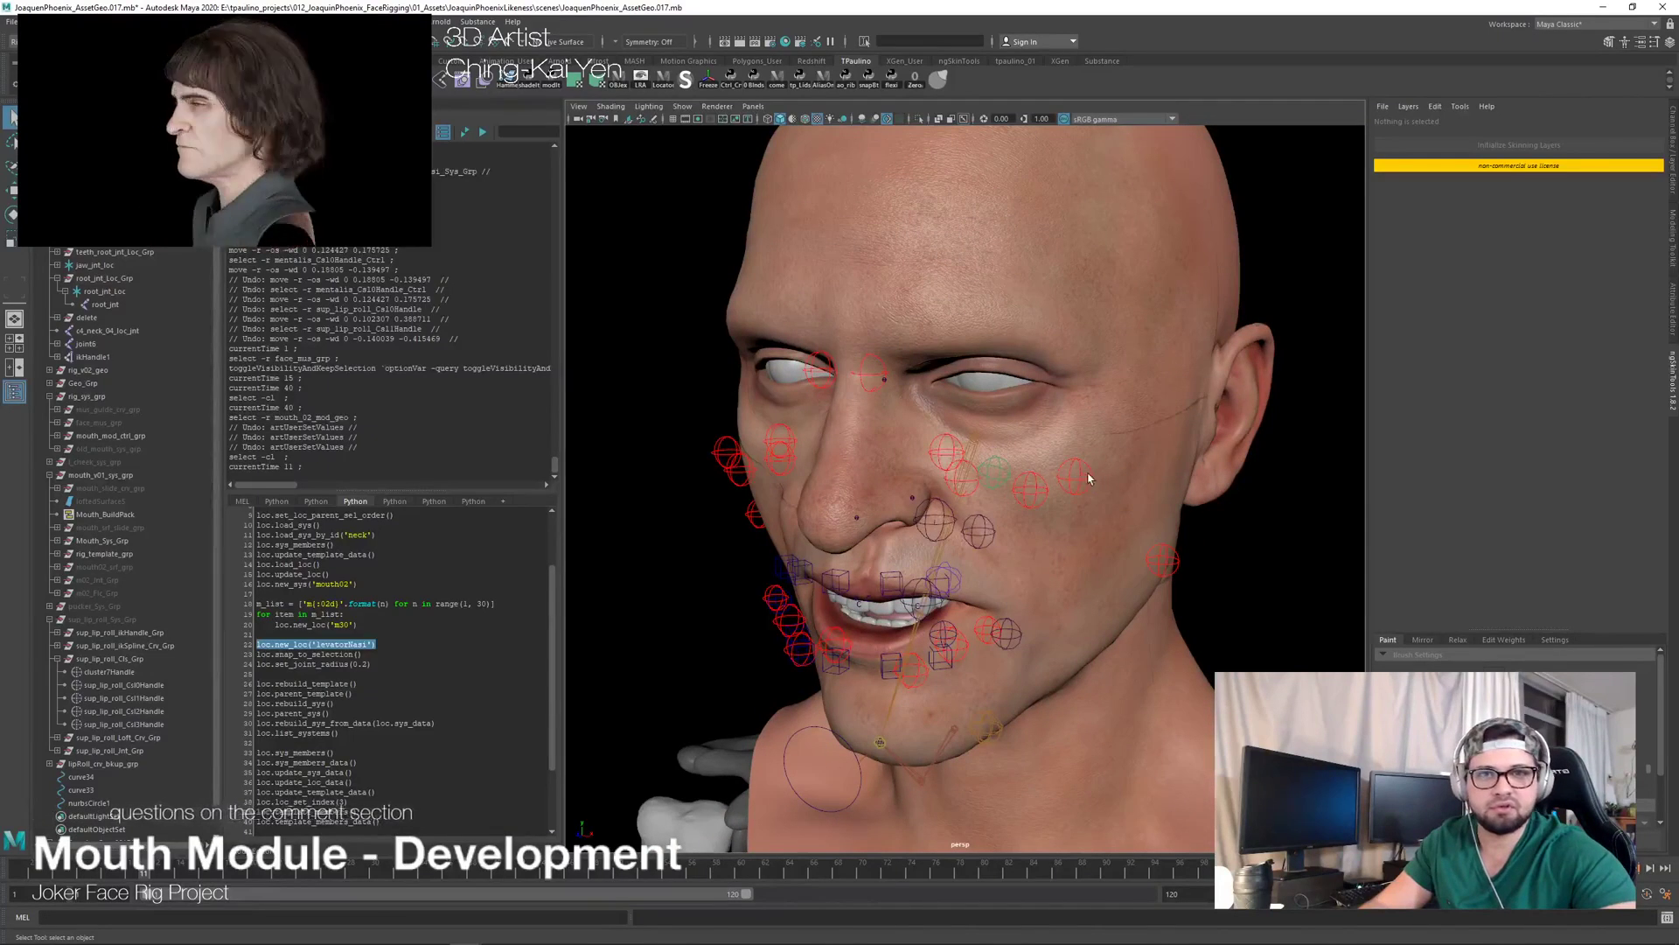
alt+drag(1030, 486, 1006, 554)
Step: Scrub the mouth animation to the open-mouth pose and examine the mouth corner on the other side of the face
drag(172, 869, 1064, 853)
mouse_move(946, 860)
mouse_down()
mouse_move(458, 869)
mouse_move(595, 869)
mouse_up()
alt+drag(979, 612, 1119, 635)
Step: Switch to the facial expression anatomy PDF in Acrobat Reader and examine the labelled facial muscle diagram
key(alt+Tab)
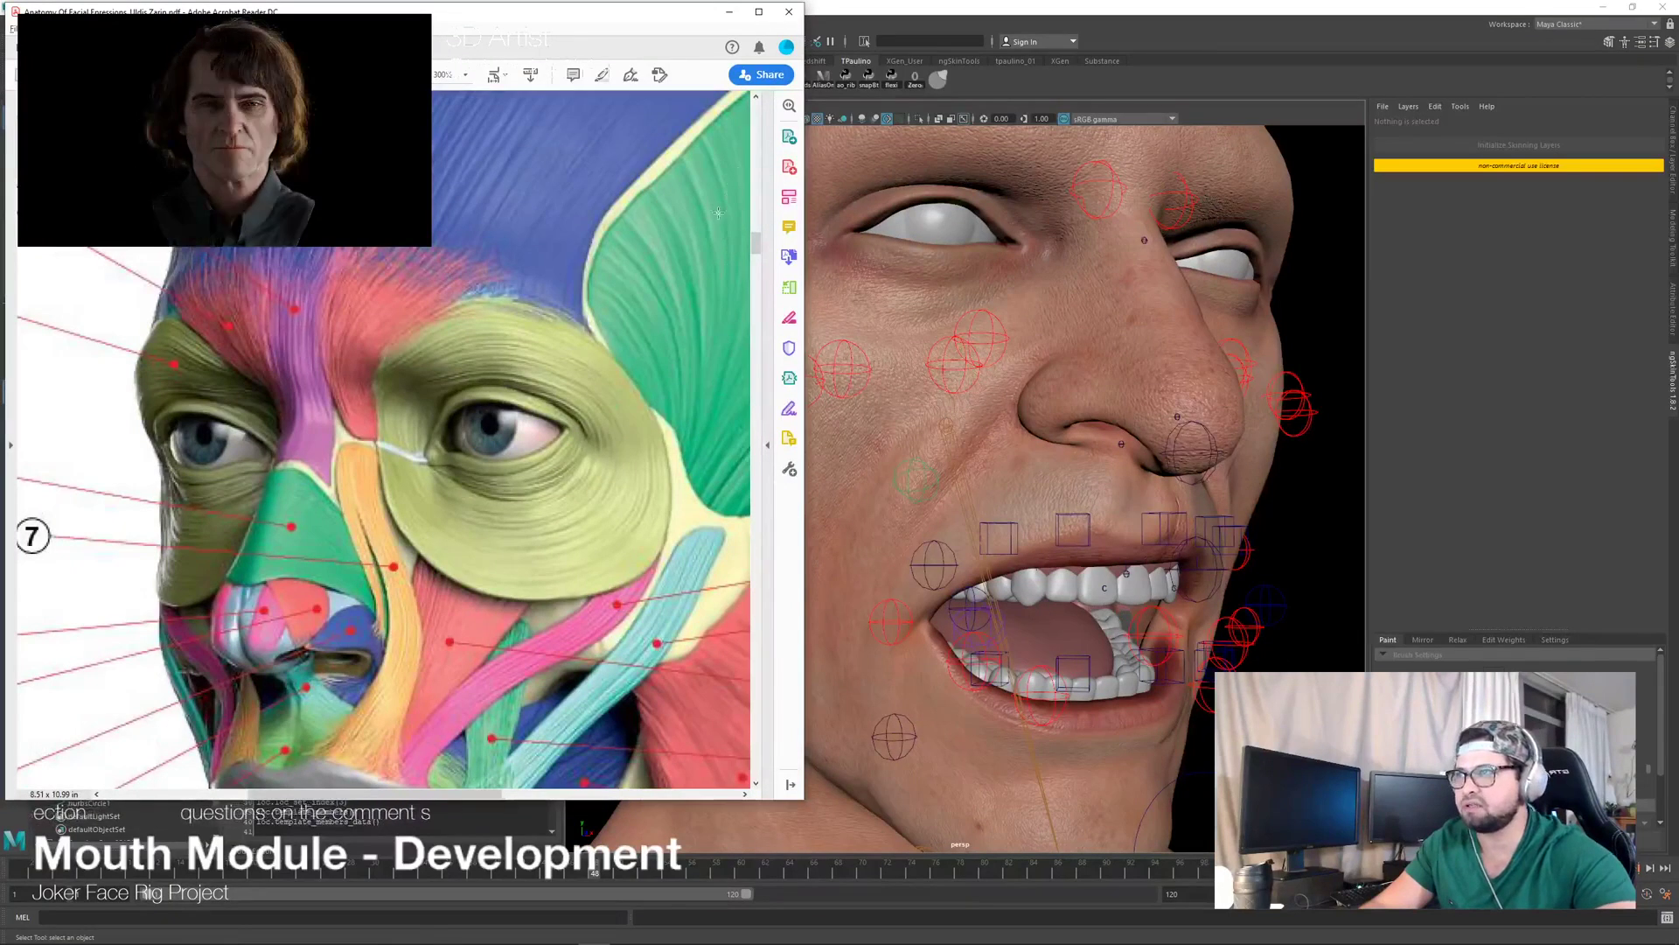
key(ctrl+equal)
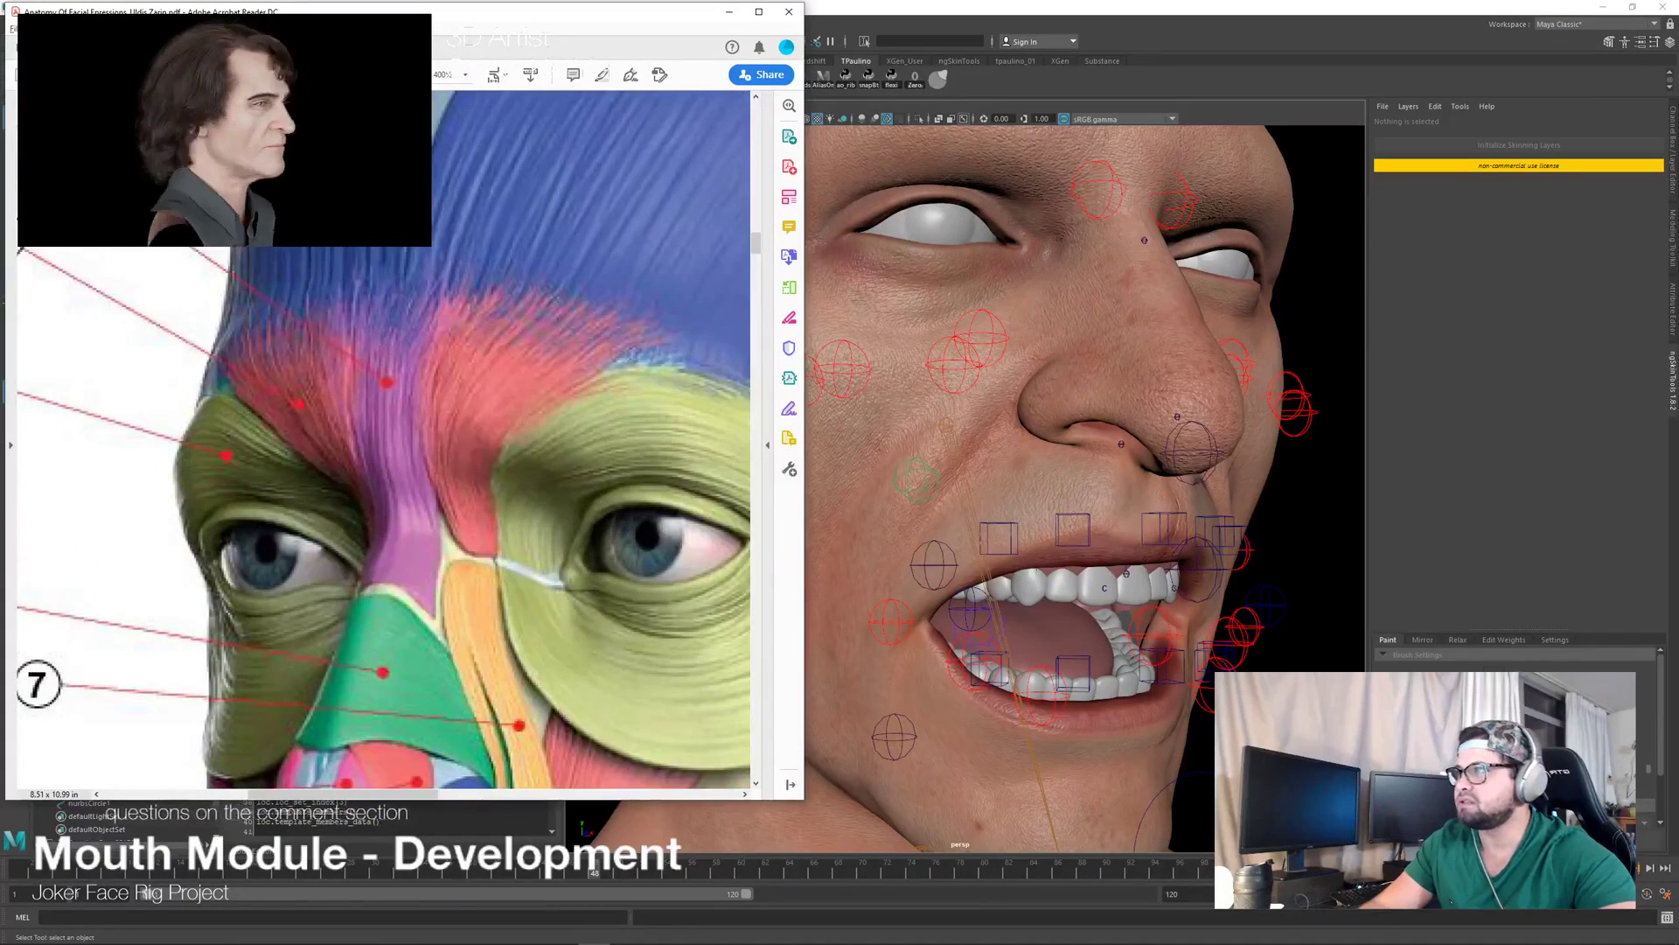
ctrl+scroll(687, 159, down, 5)
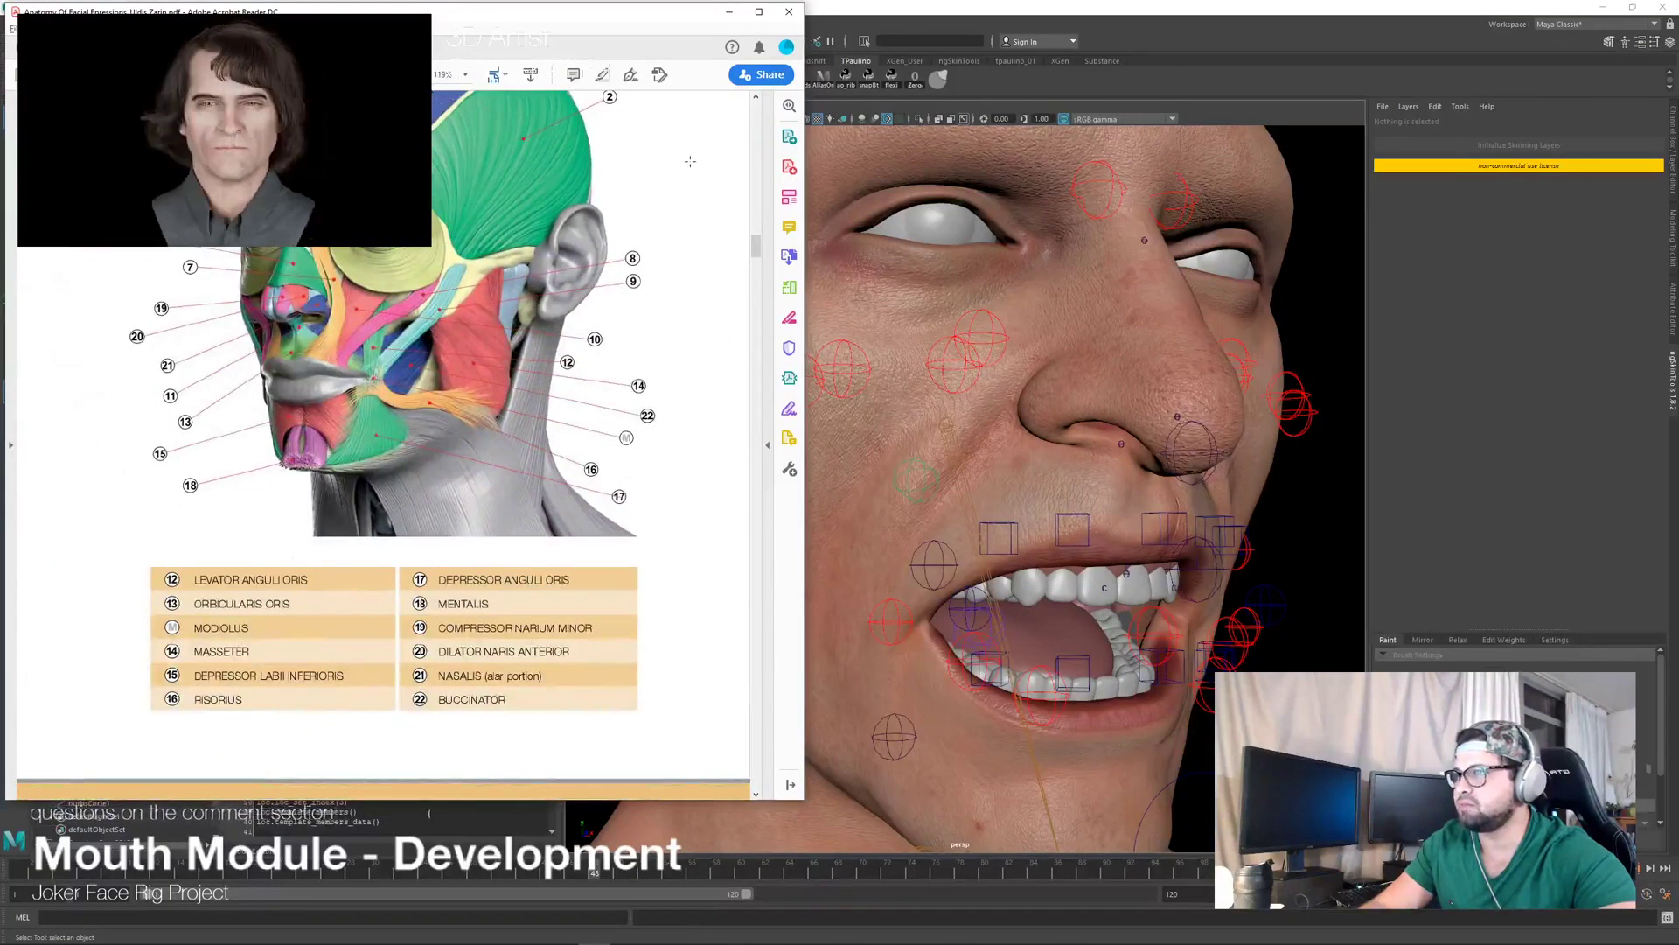
Step: Browse the PDF from the oral group muscle pages to the smile pages of the Facial Expressions chapter
drag(756, 245, 762, 393)
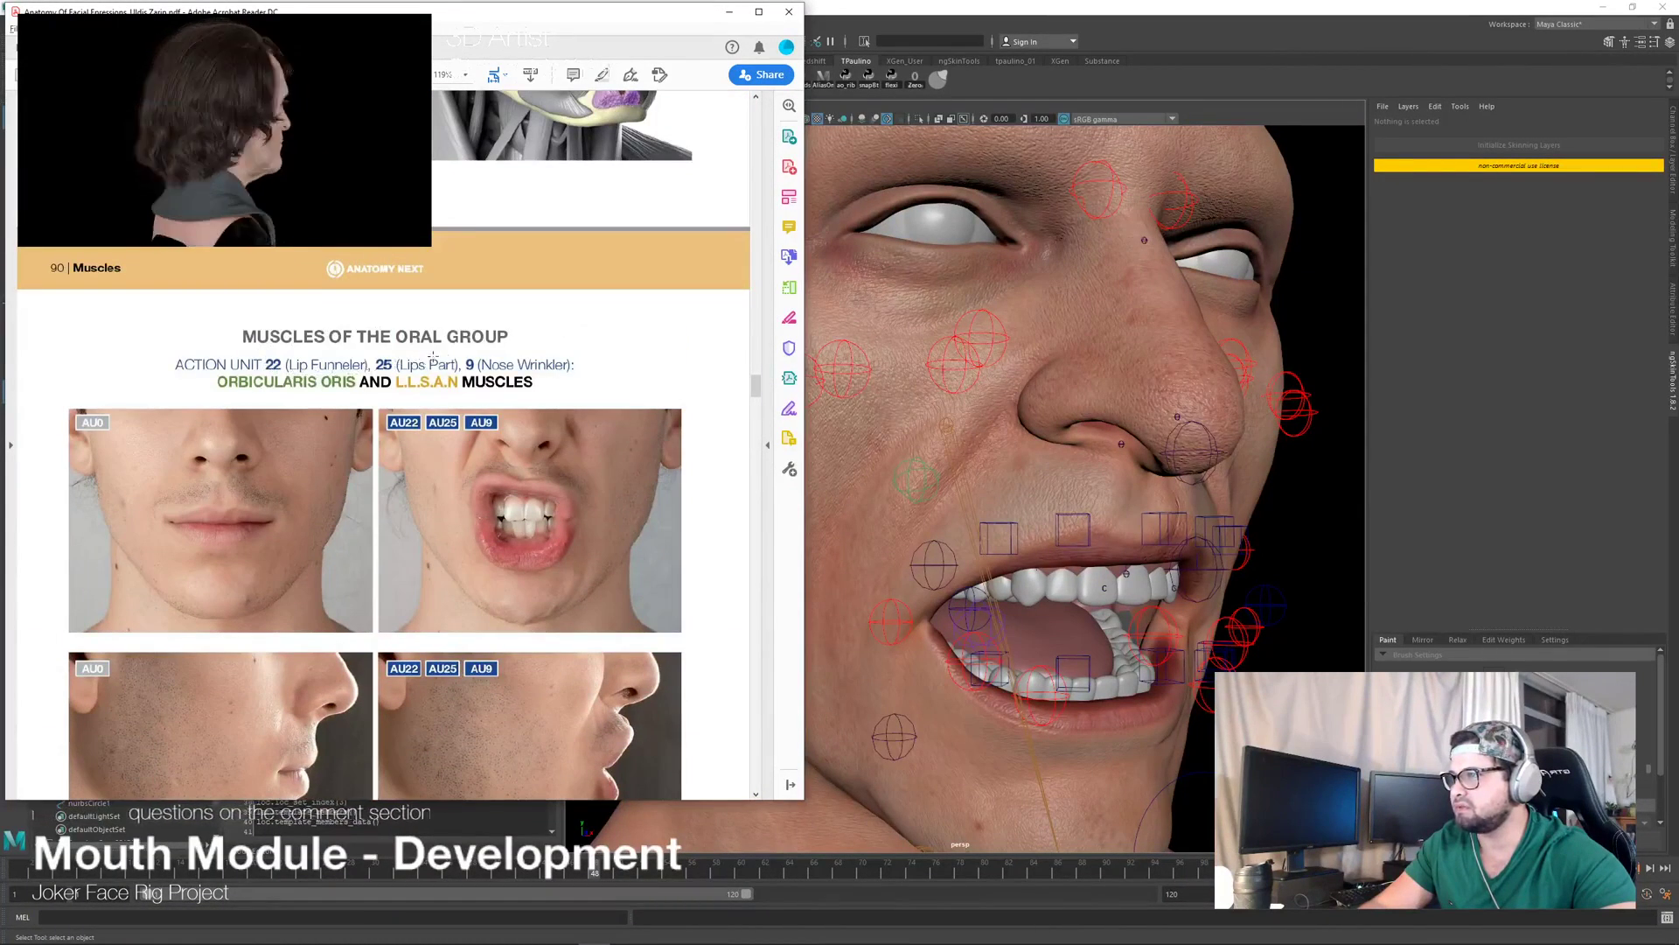
scroll(527, 382, down, 5)
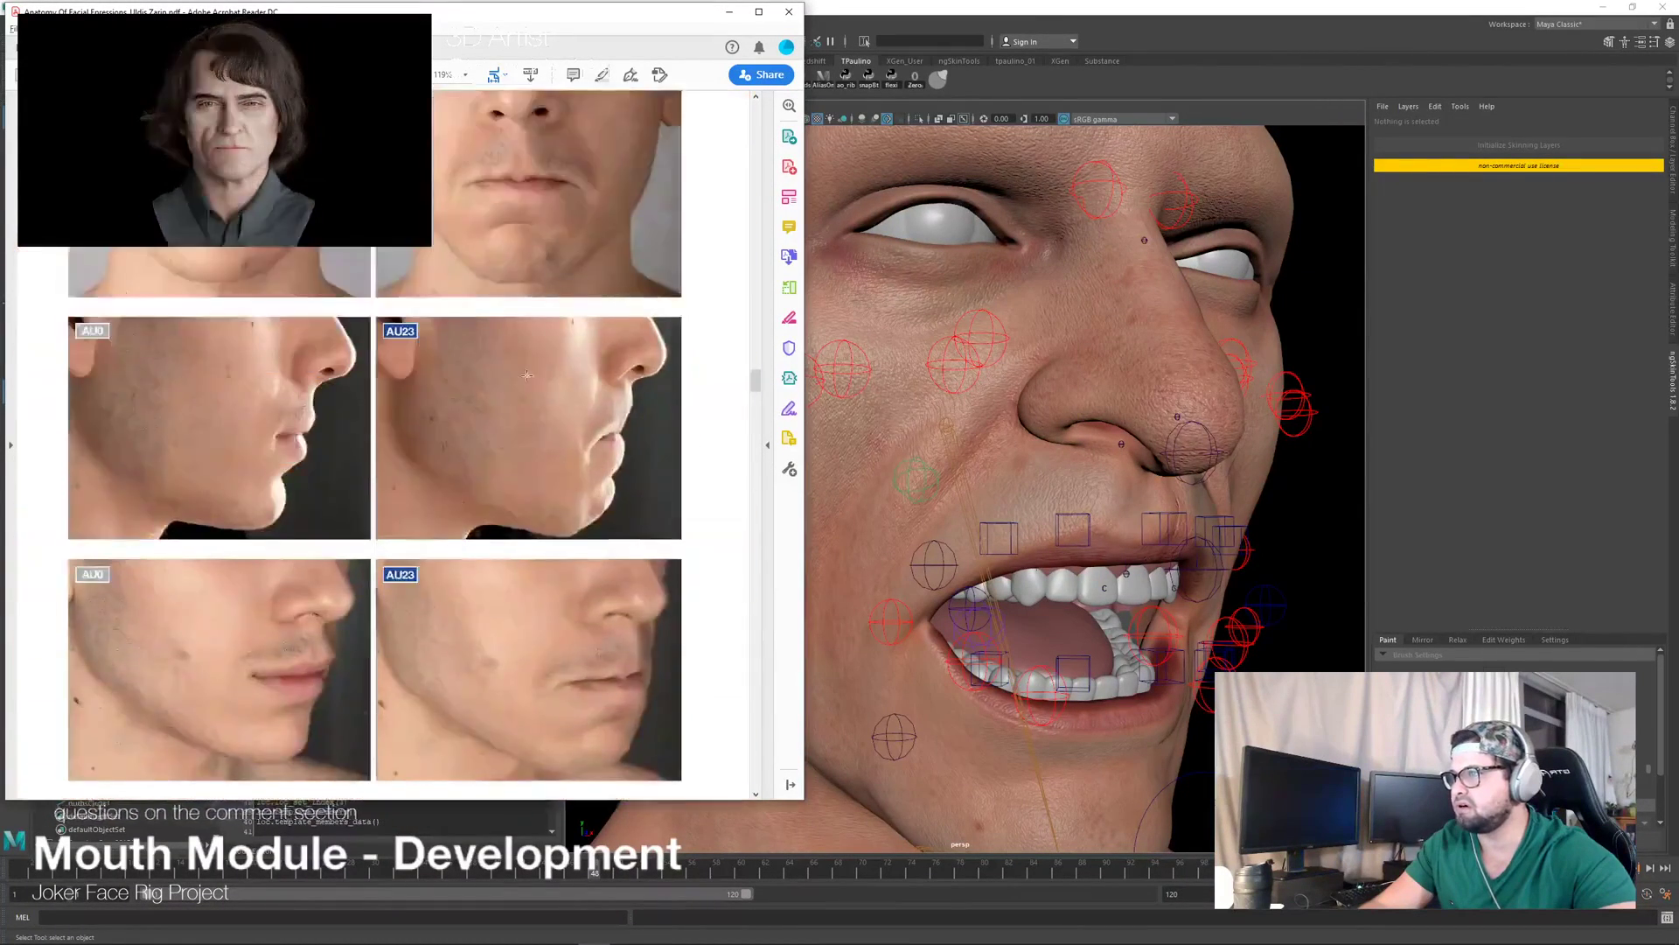
scroll(527, 361, down, 5)
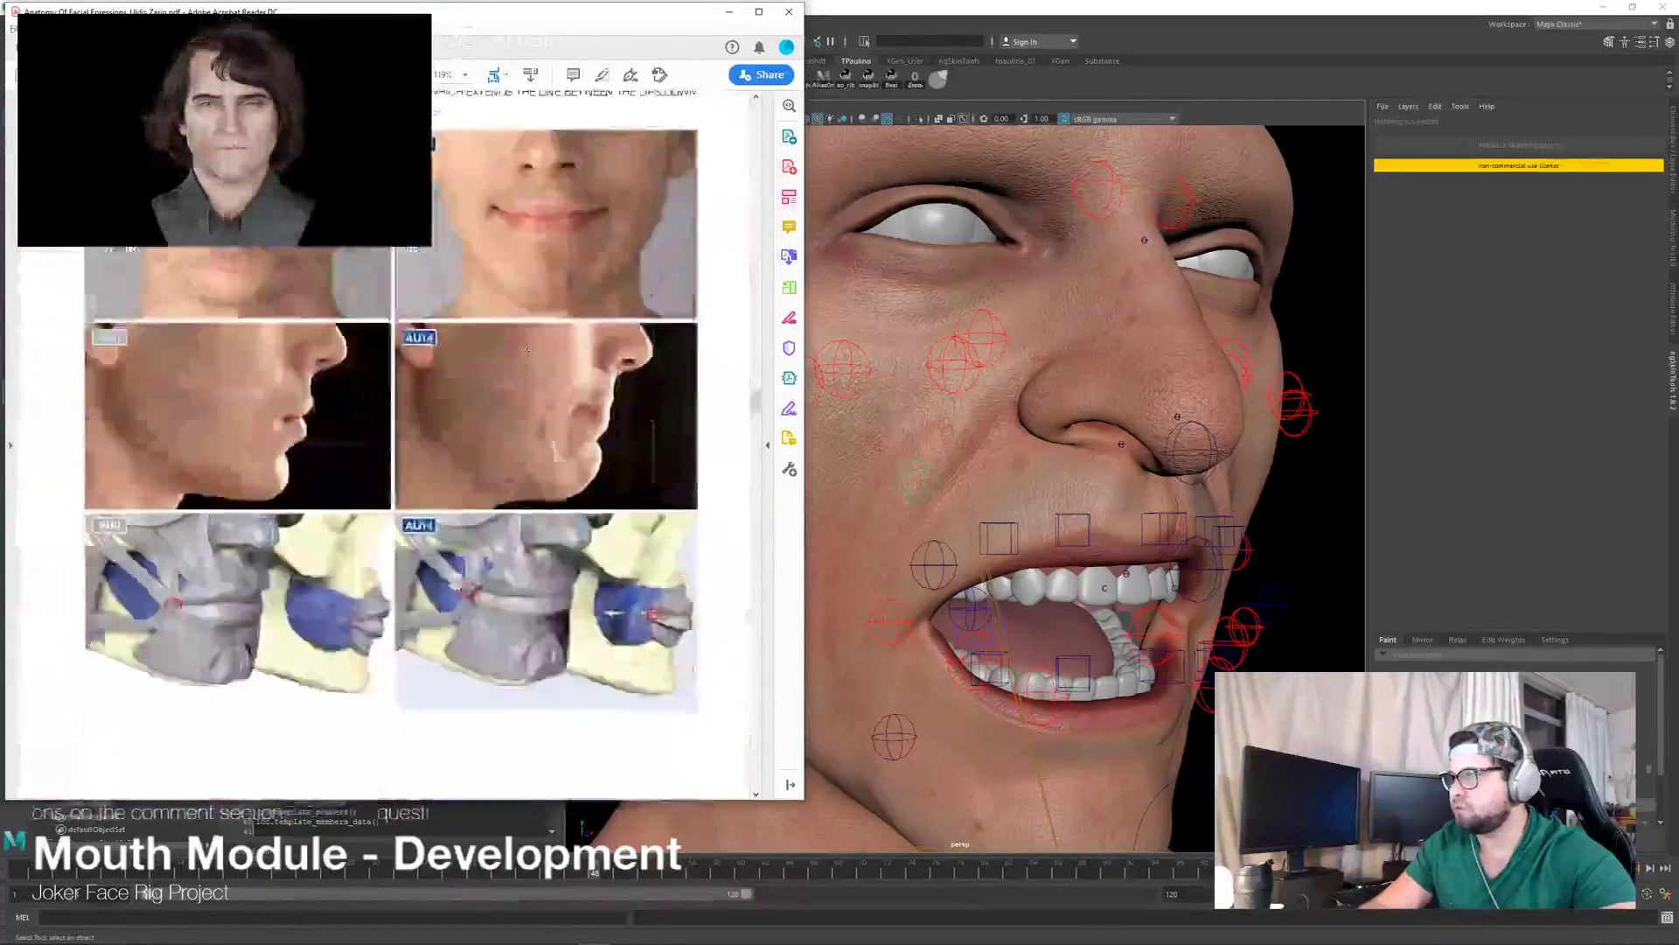
scroll(526, 351, down, 5)
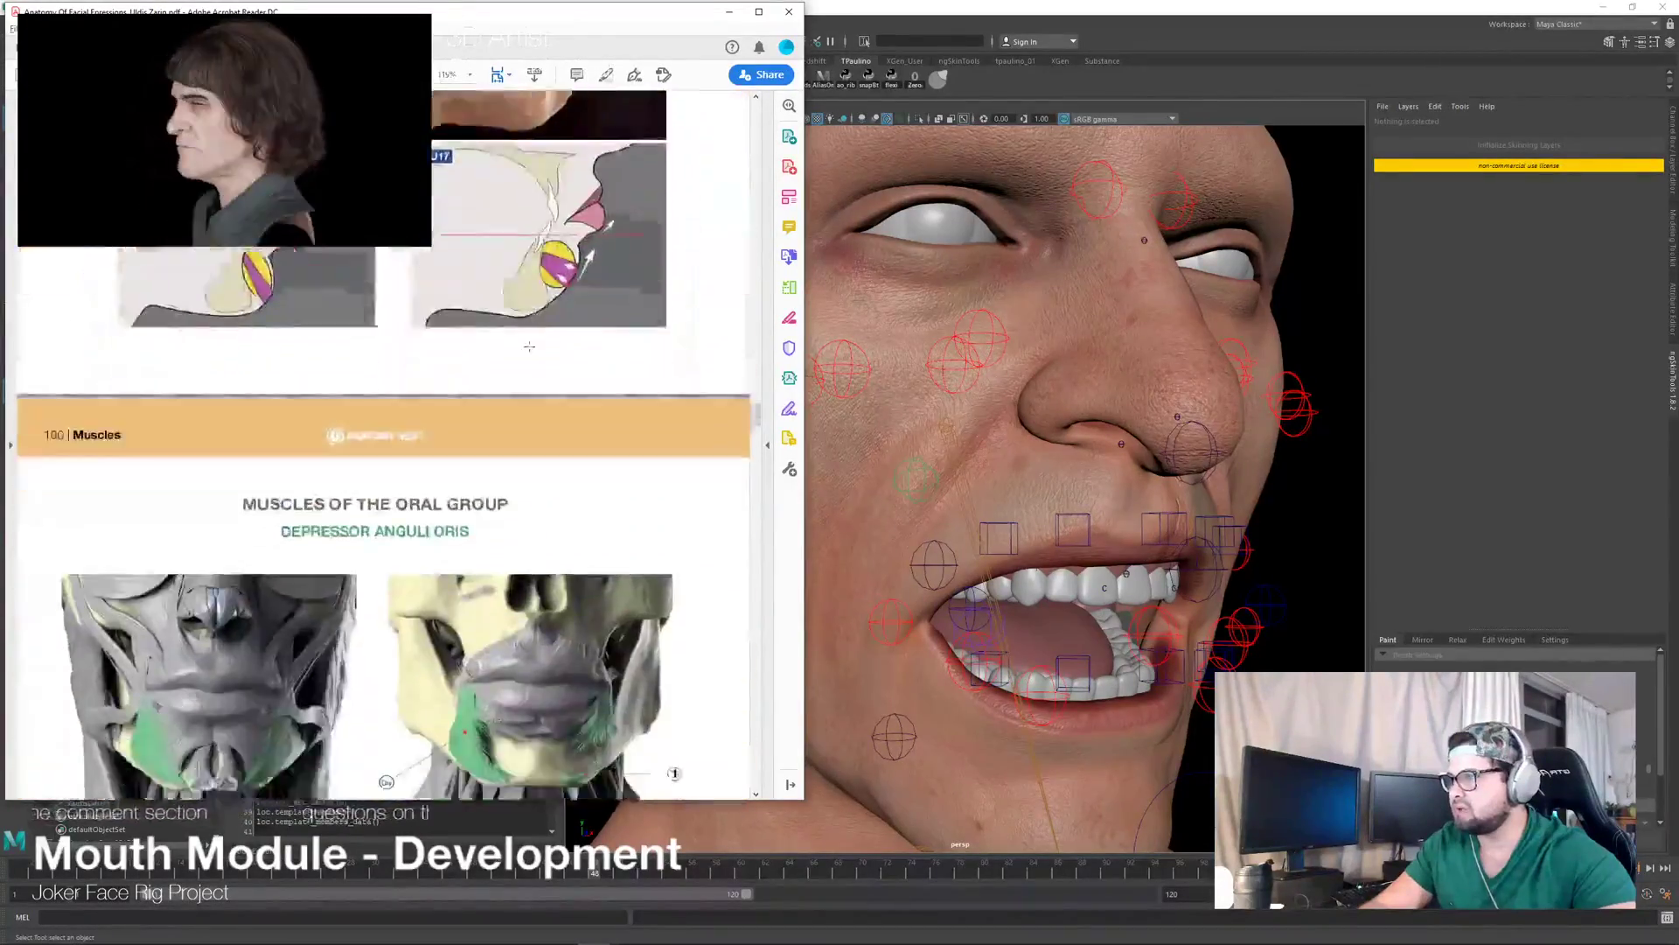
scroll(529, 344, down, 5)
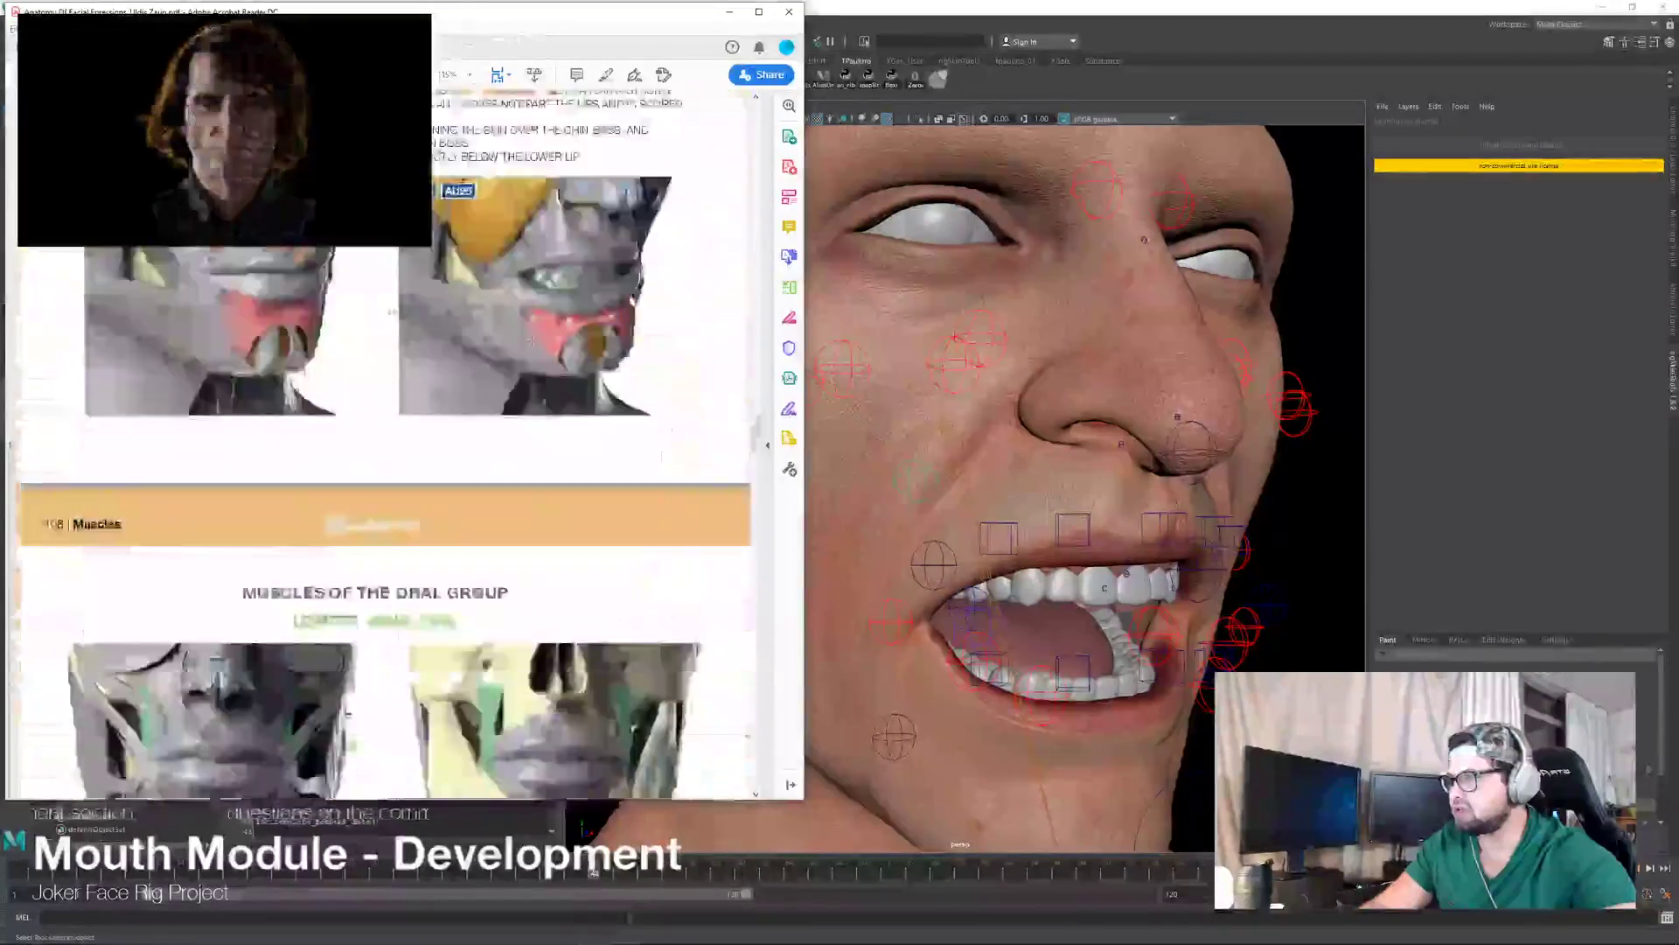
scroll(532, 340, down, 5)
scroll(532, 340, down, 10)
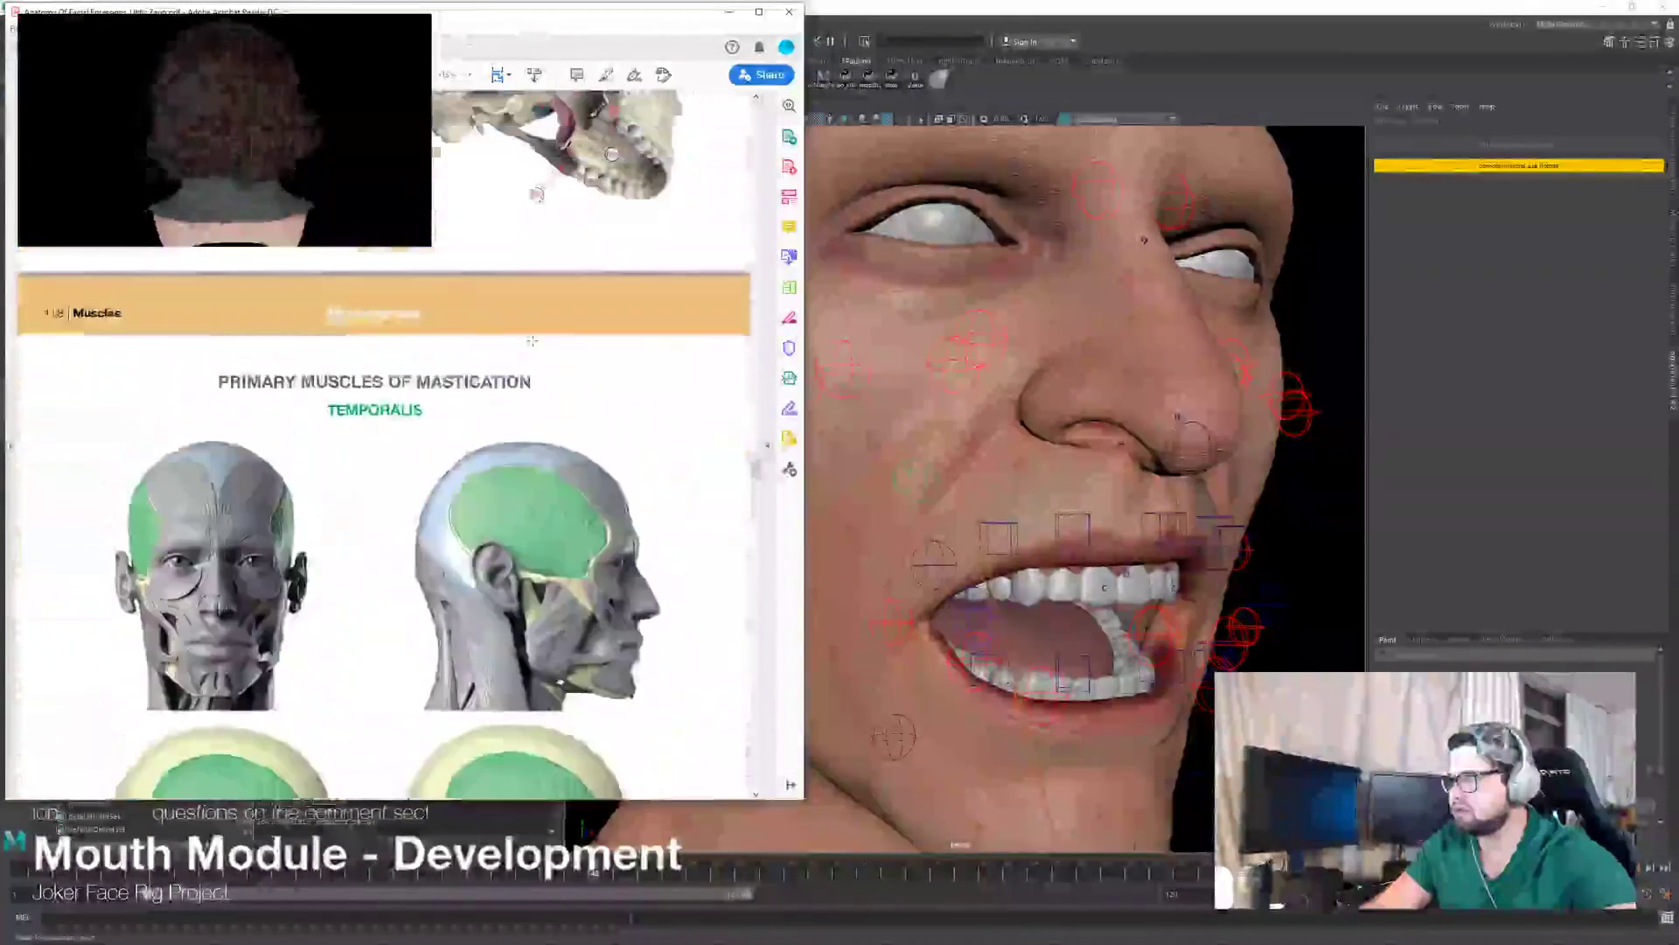
scroll(532, 335, down, 20)
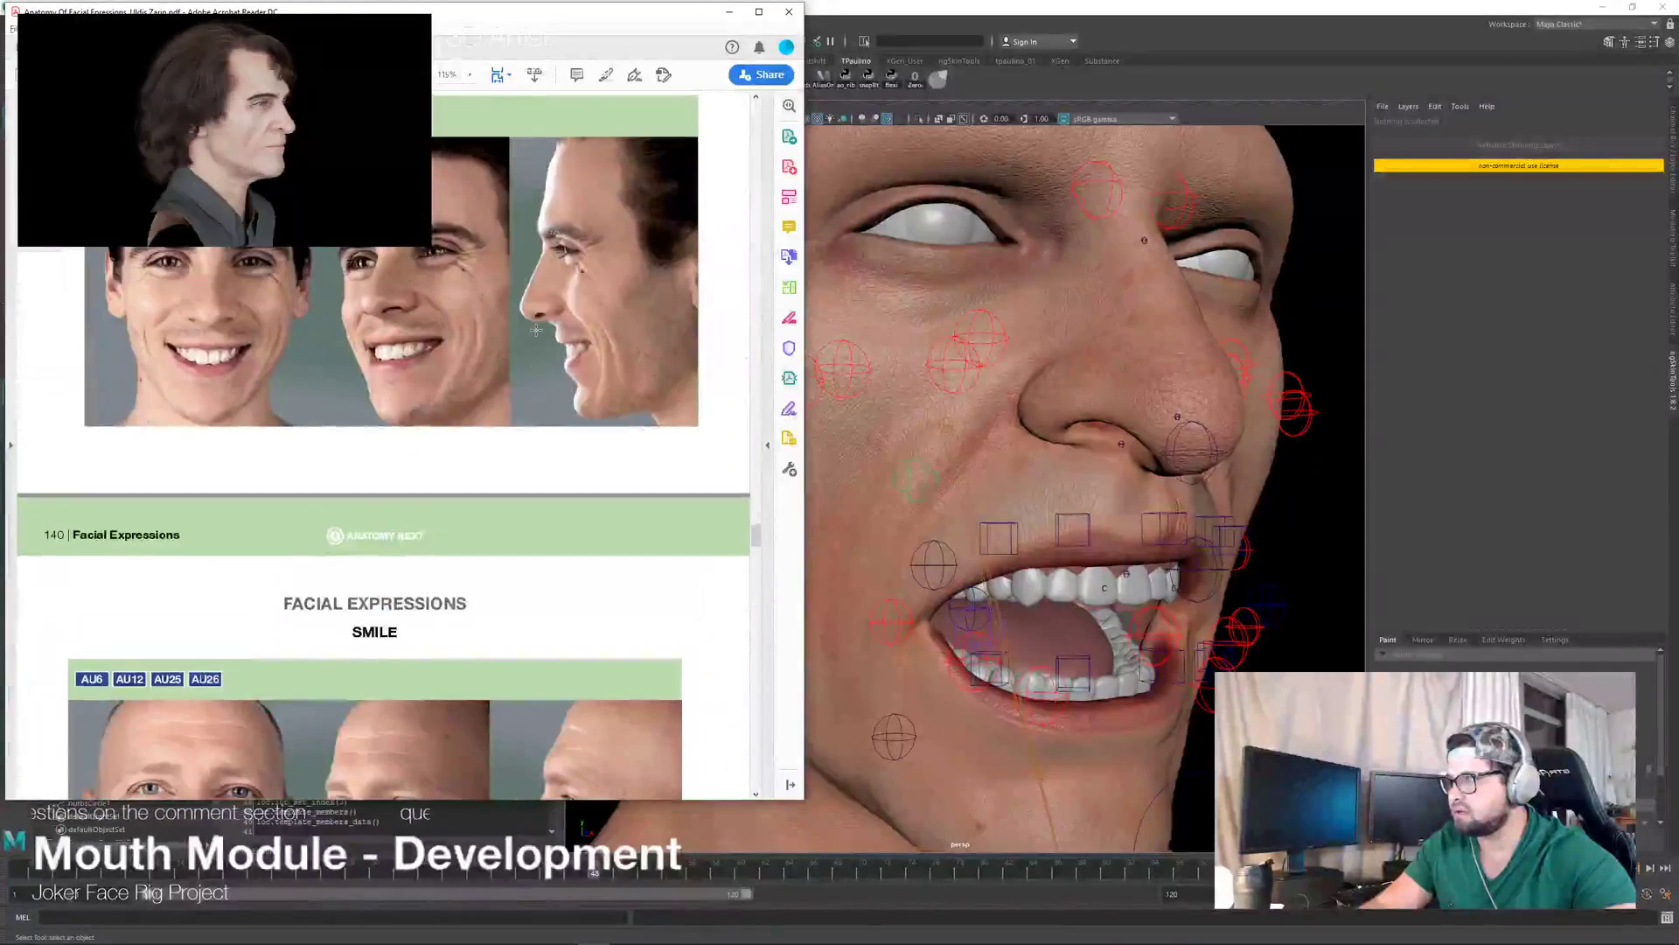
Step: Compare the closed and open smile reference photos for AU6, AU12, AU25 and AU26 in the Facial Expressions chapter
scroll(536, 332, up, 8)
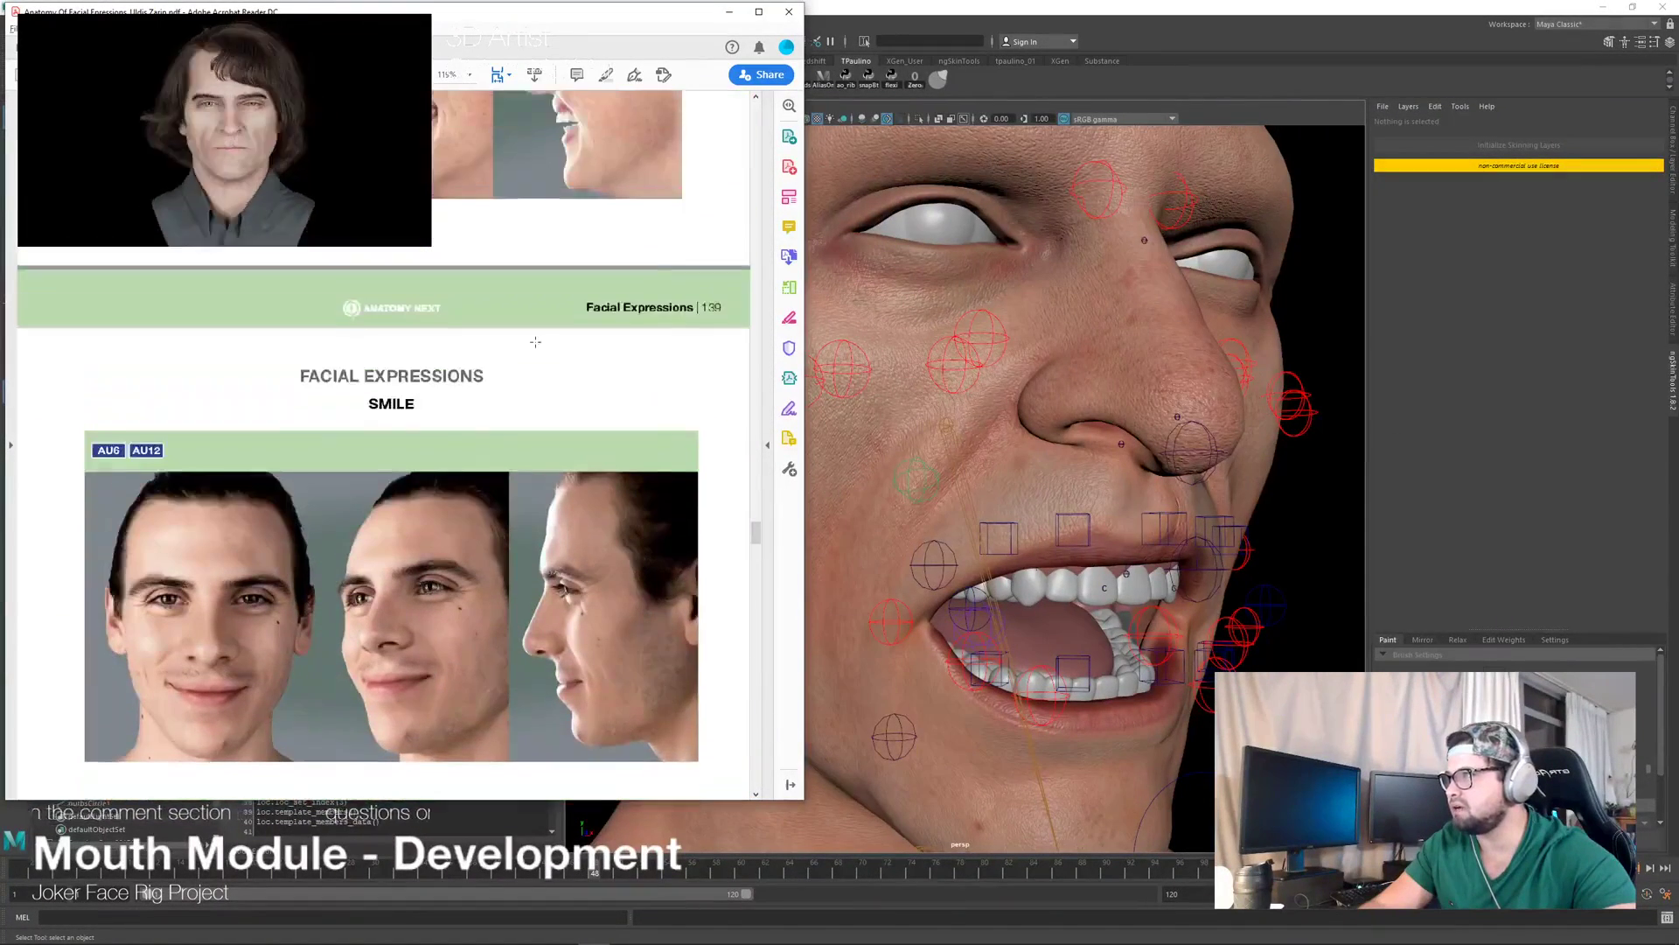
scroll(535, 339, down, 12)
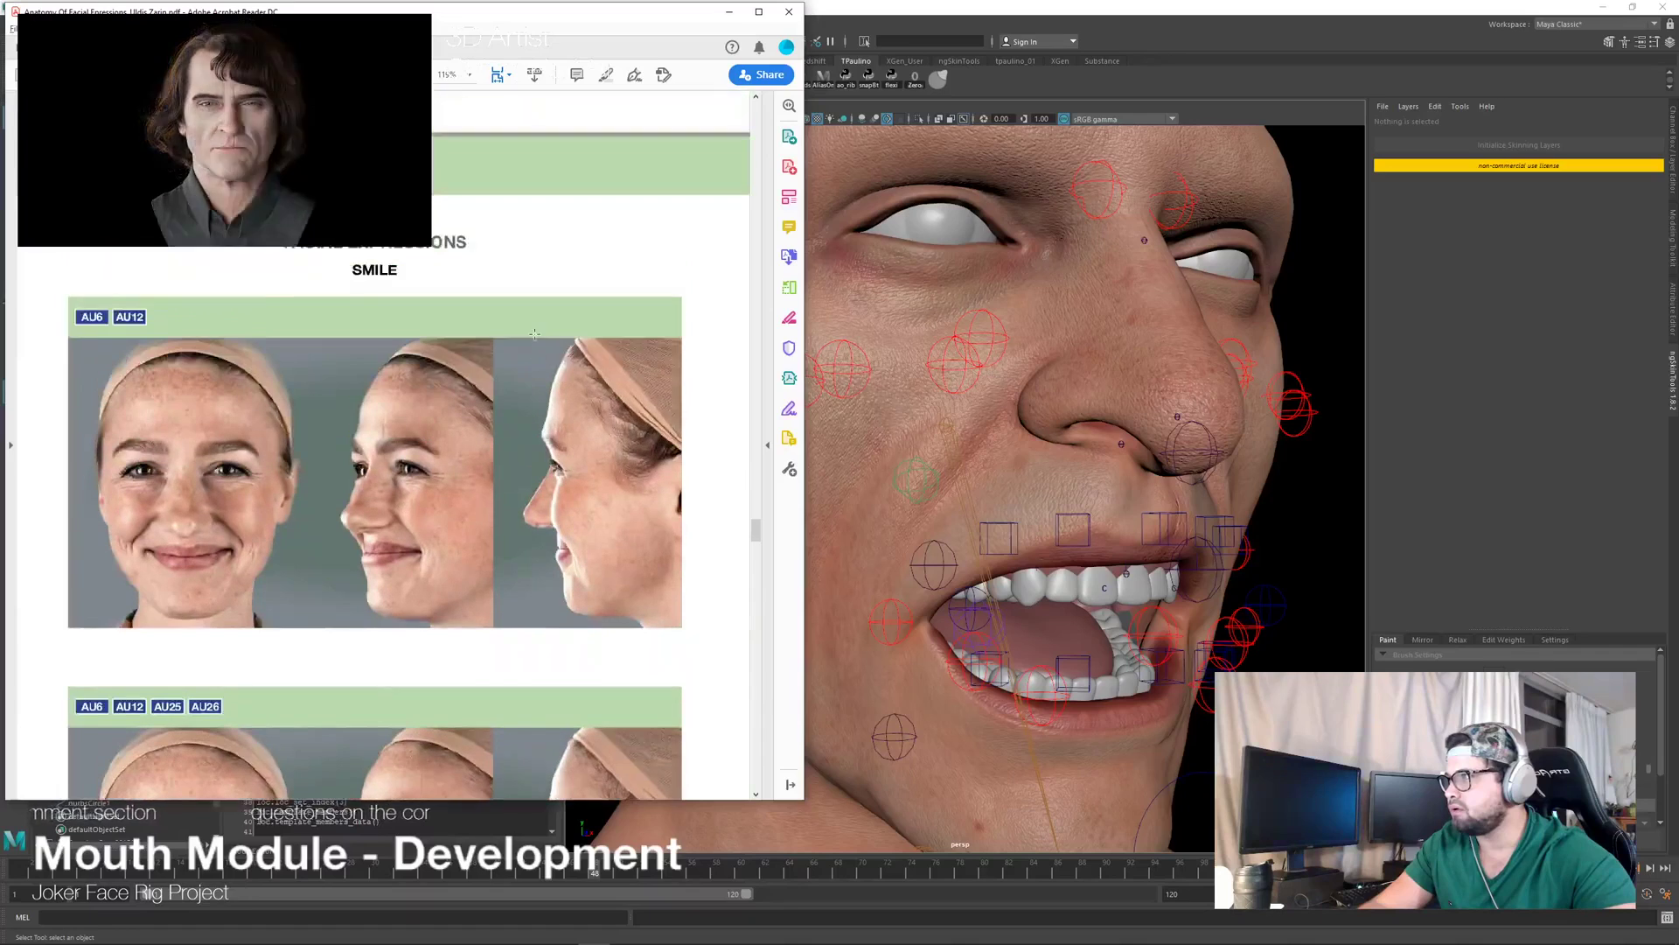
scroll(535, 333, down, 4)
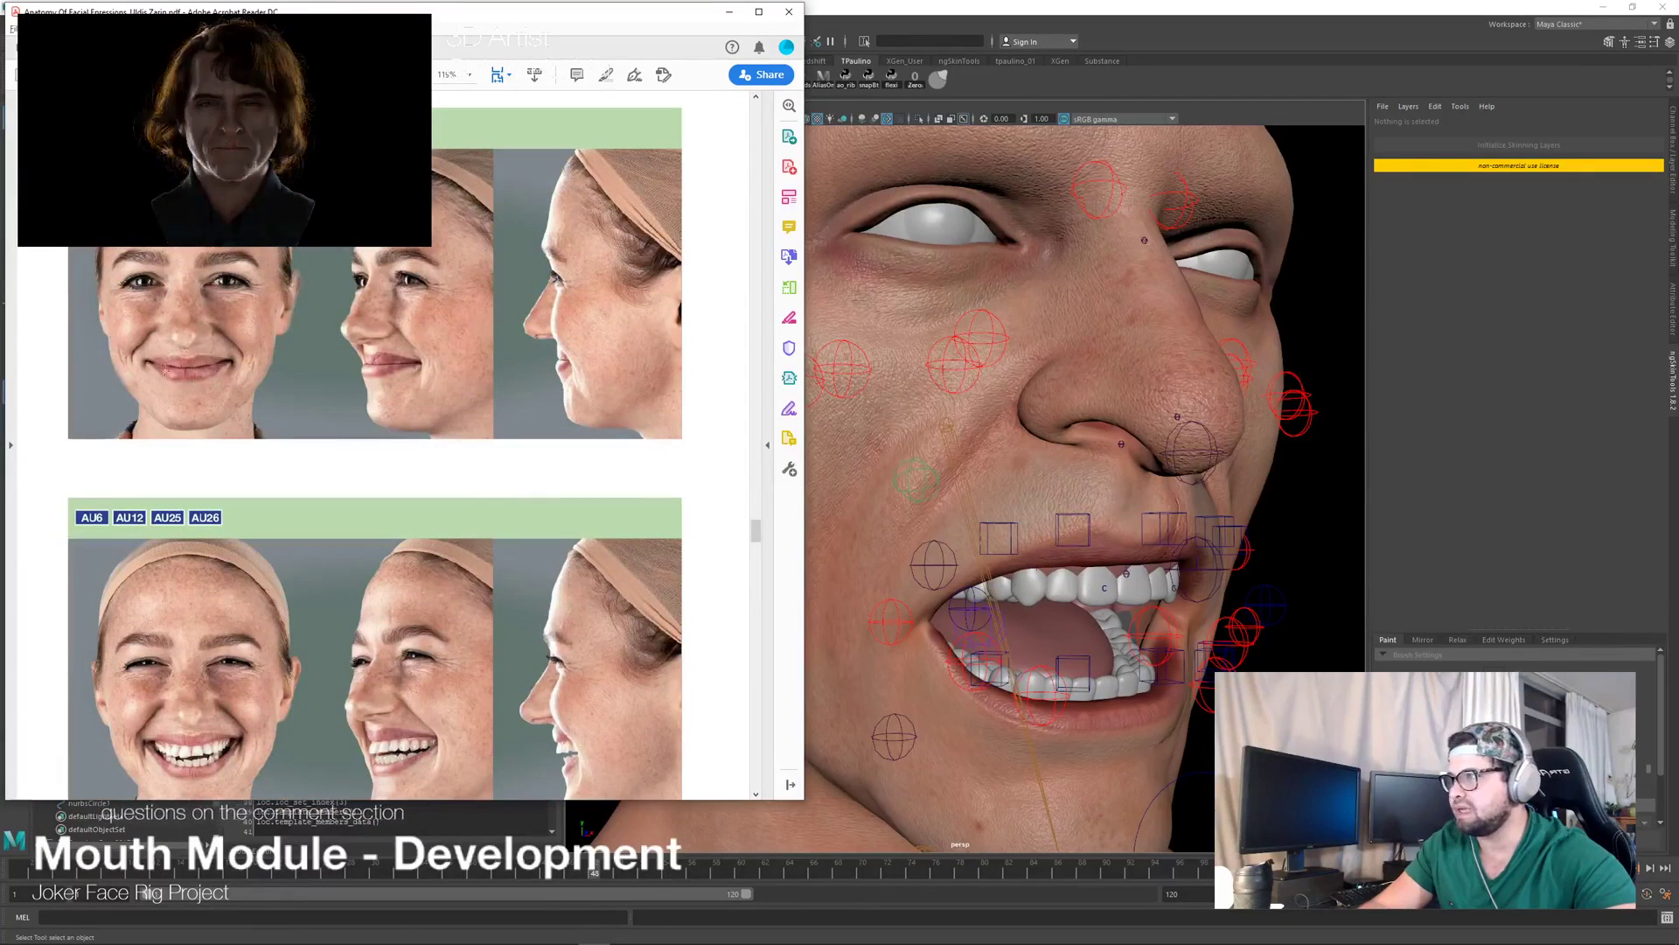
scroll(279, 525, down, 3)
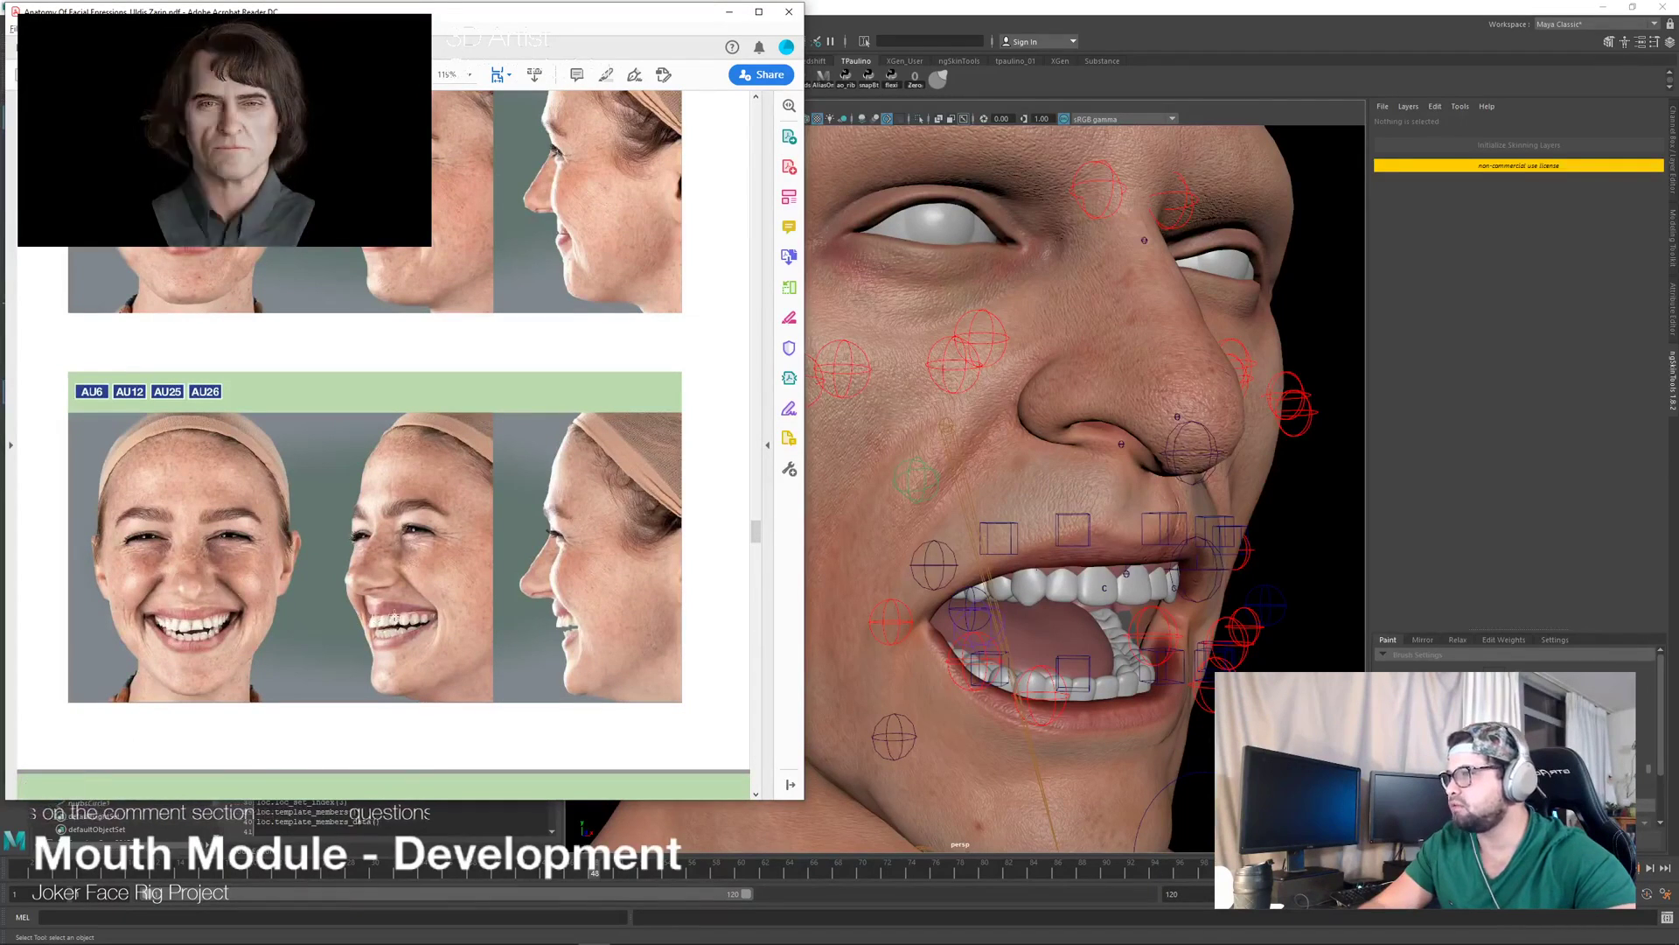
scroll(249, 514, up, 3)
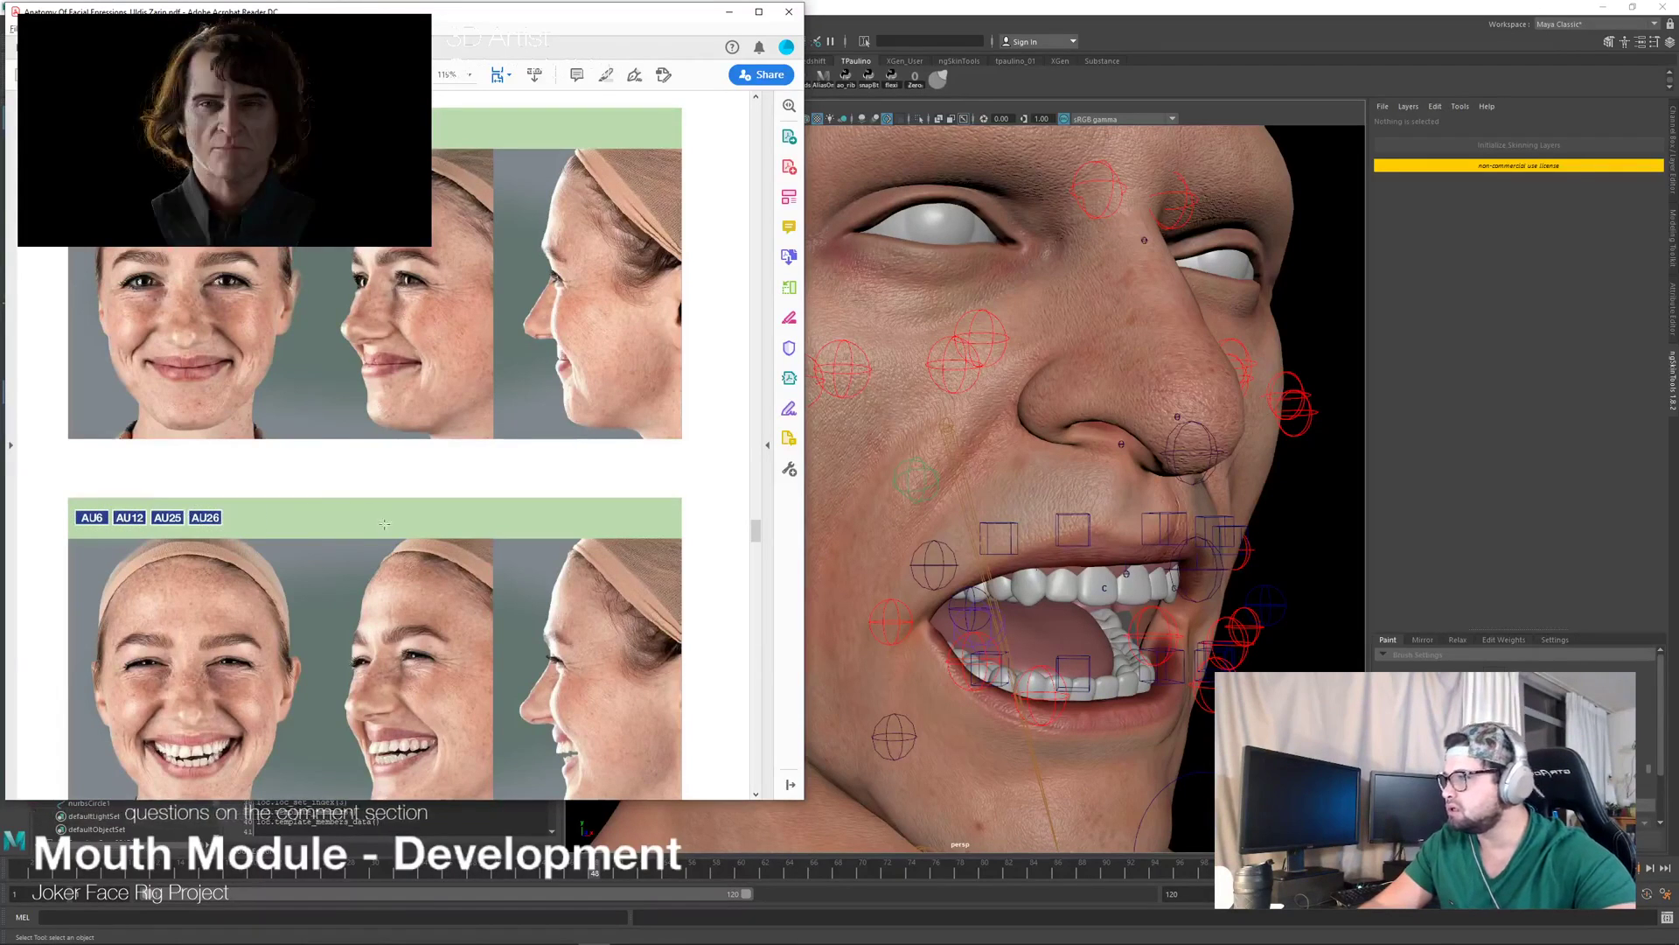
scroll(423, 570, up, 15)
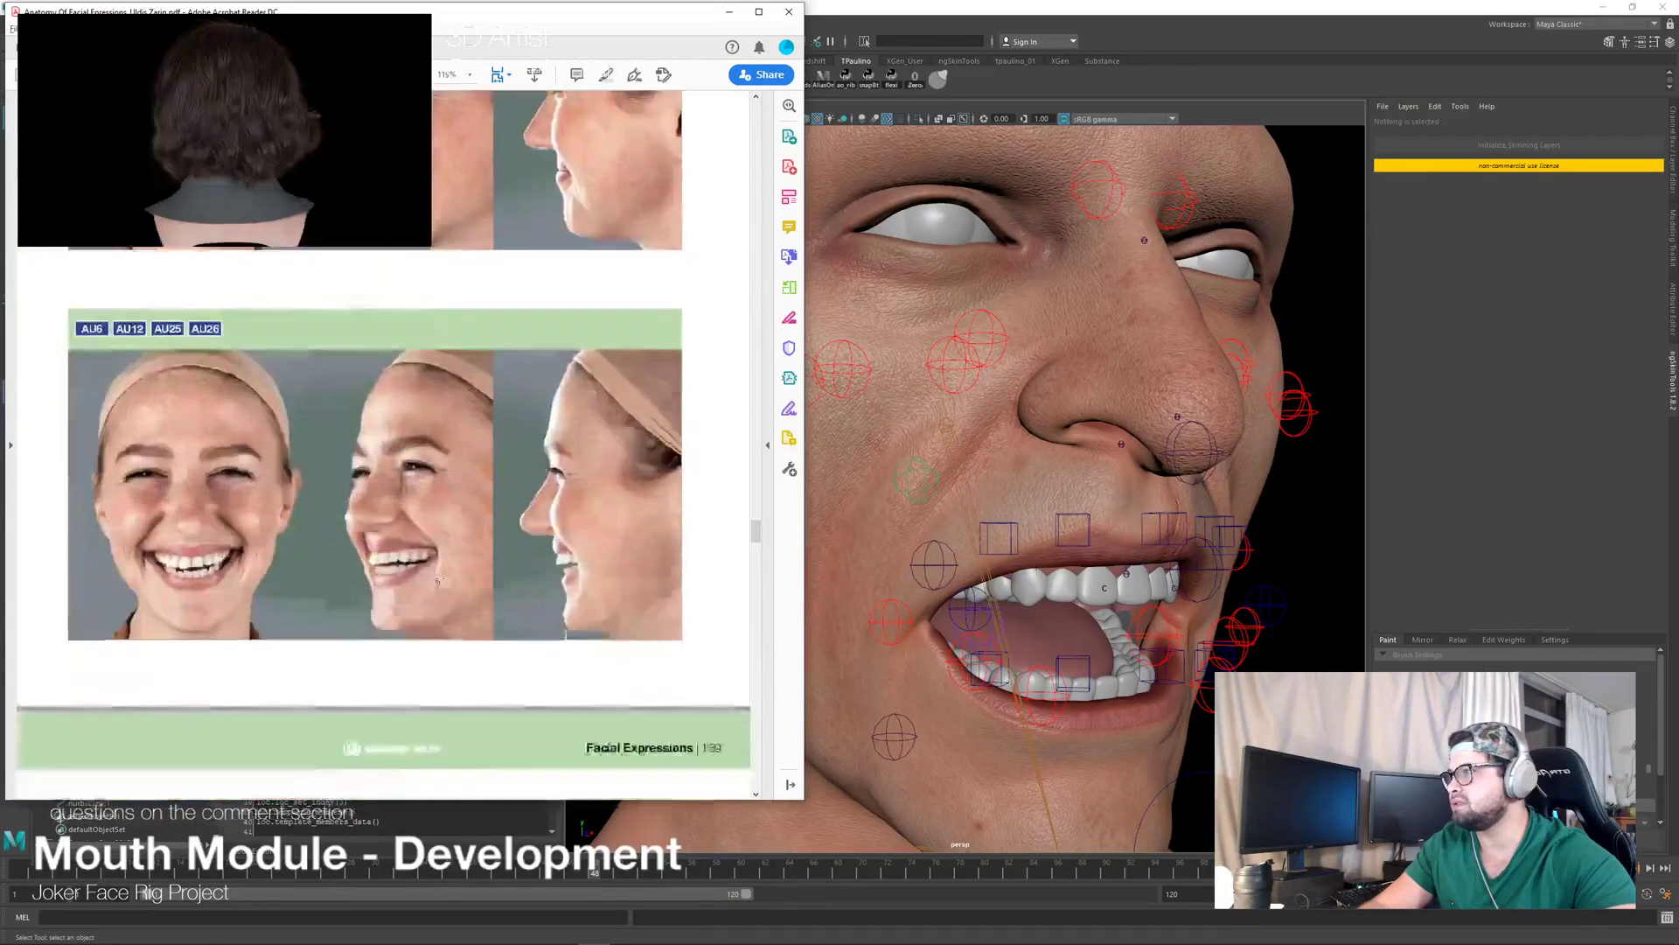
scroll(439, 577, down, 5)
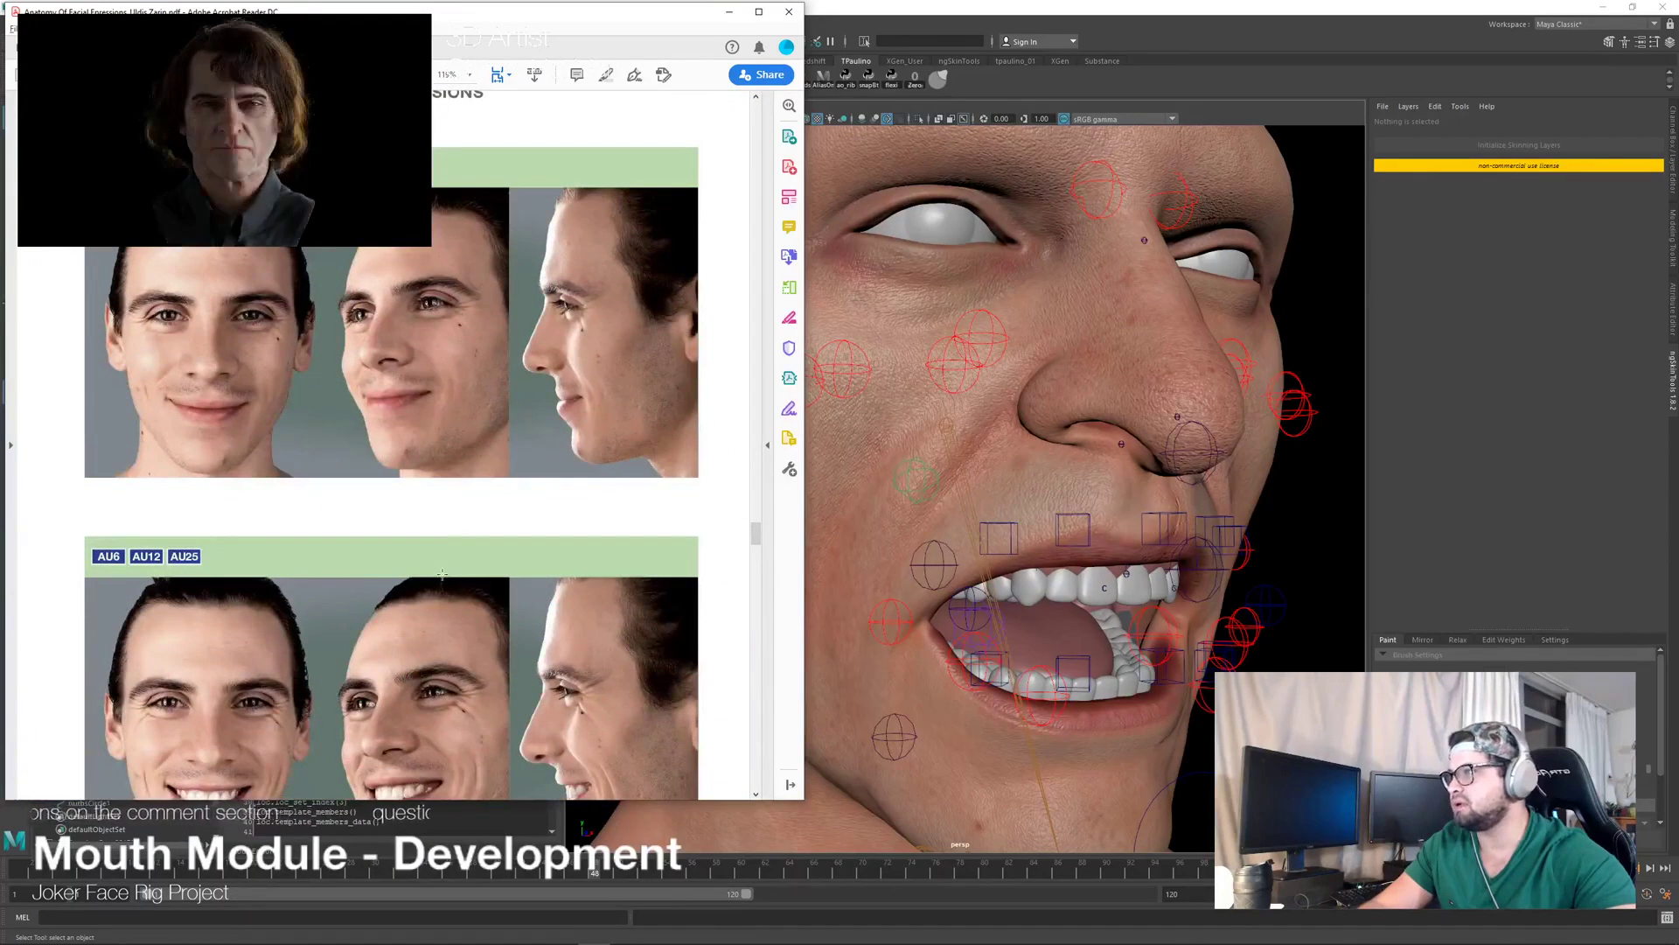
scroll(442, 574, up, 15)
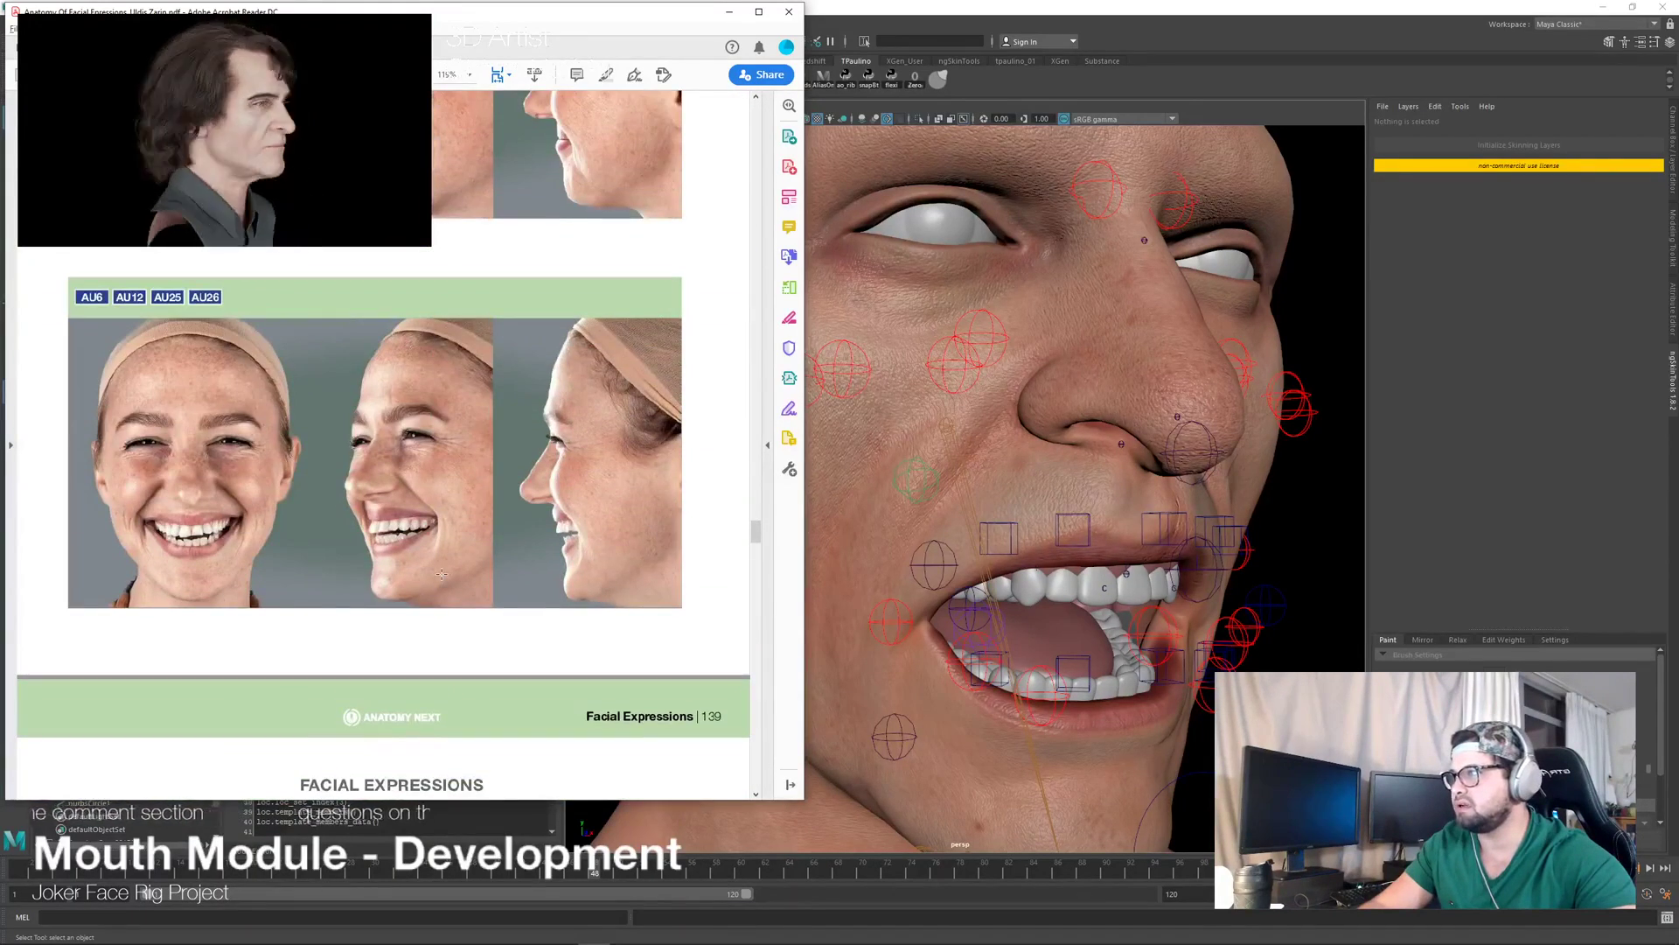
scroll(442, 575, up, 6)
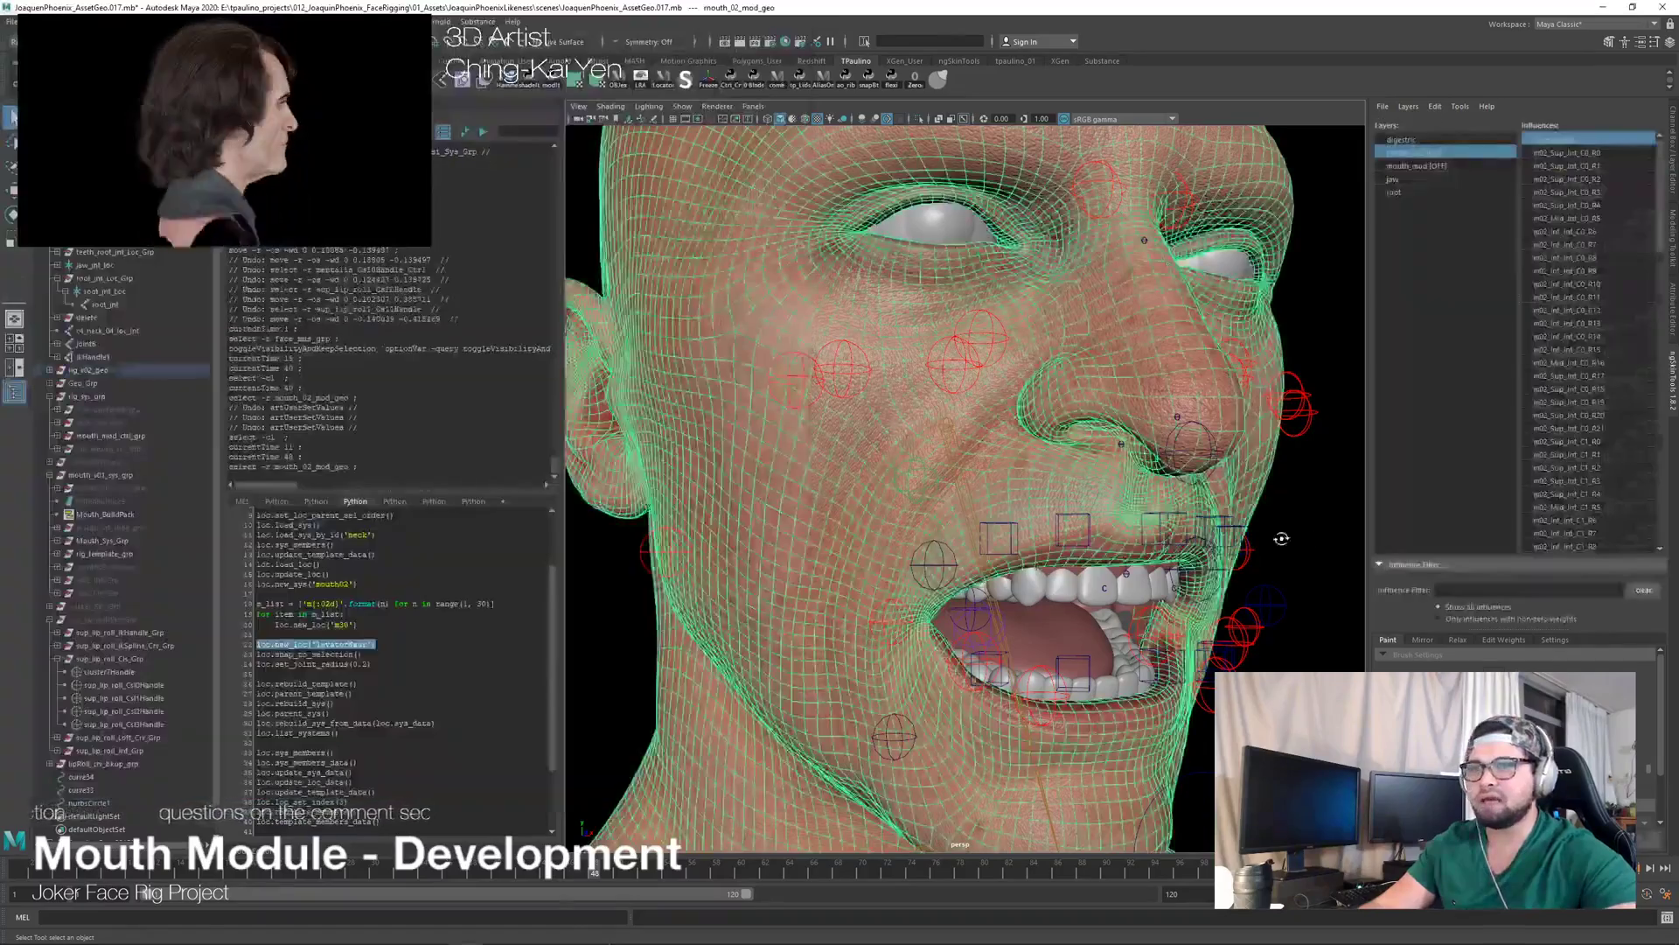
Step: Clear the mouth mesh selection and inspect the open-mouth pose's cheek and mouth-corner deformation from the front and side
scroll(1055, 497, down, 5)
alt+drag(945, 497, 1050, 514)
click(1239, 528)
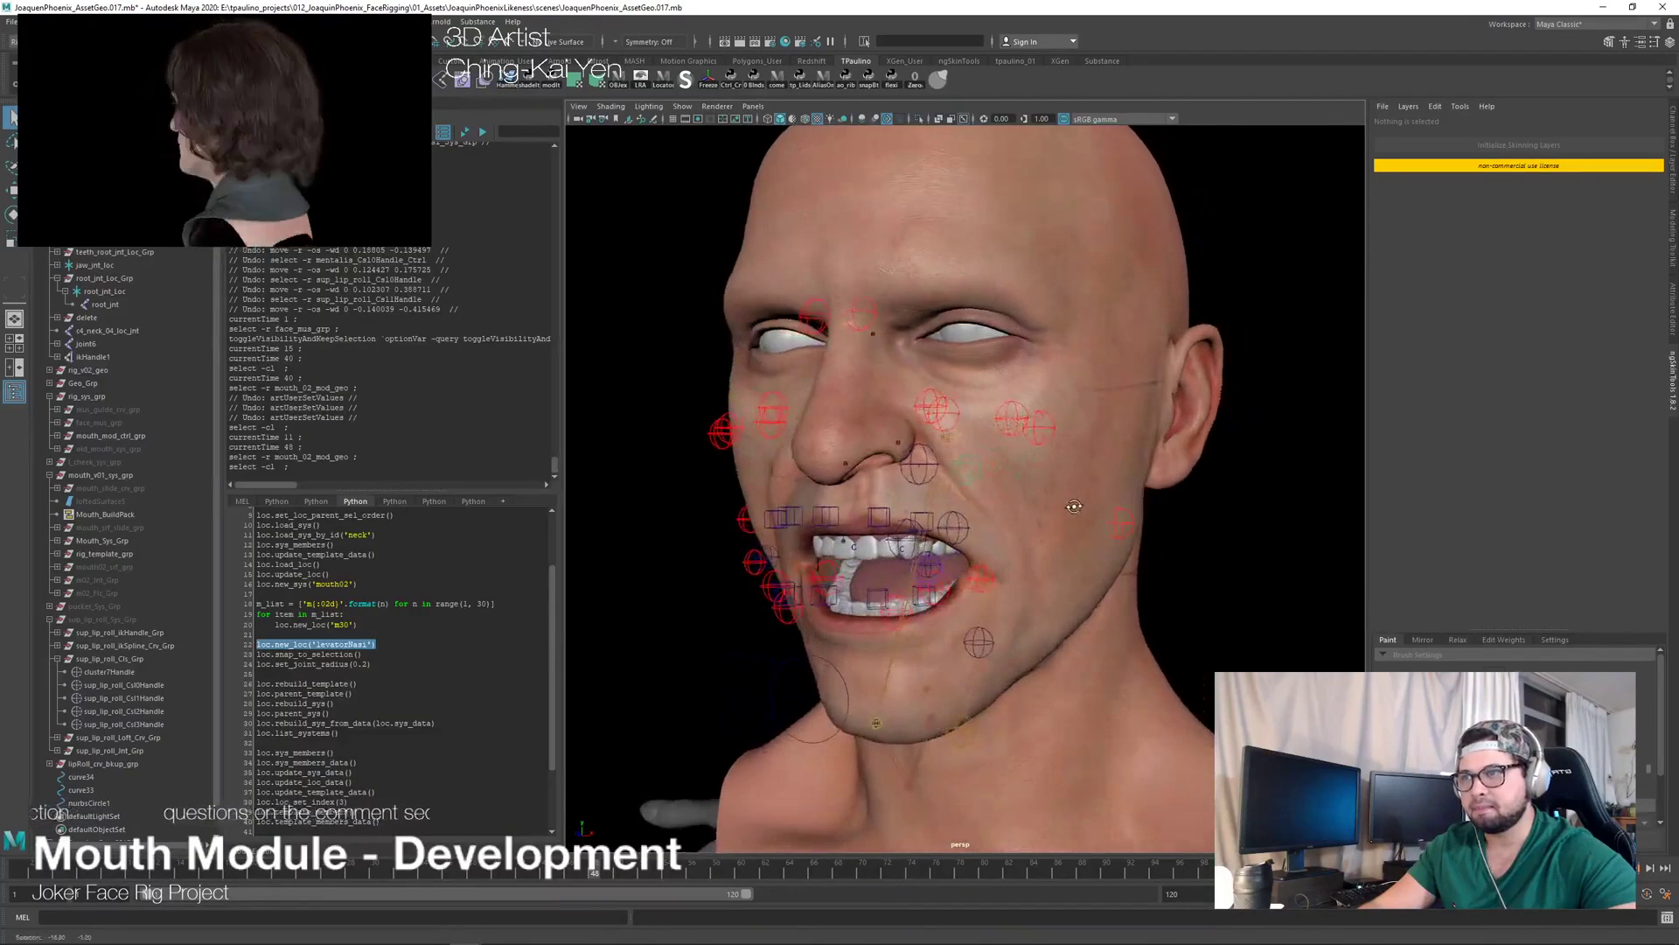
alt+right_drag(1002, 454, 1049, 521)
alt+drag(1049, 521, 1207, 543)
alt+right_drag(1207, 542, 1248, 553)
alt+drag(1248, 553, 1124, 566)
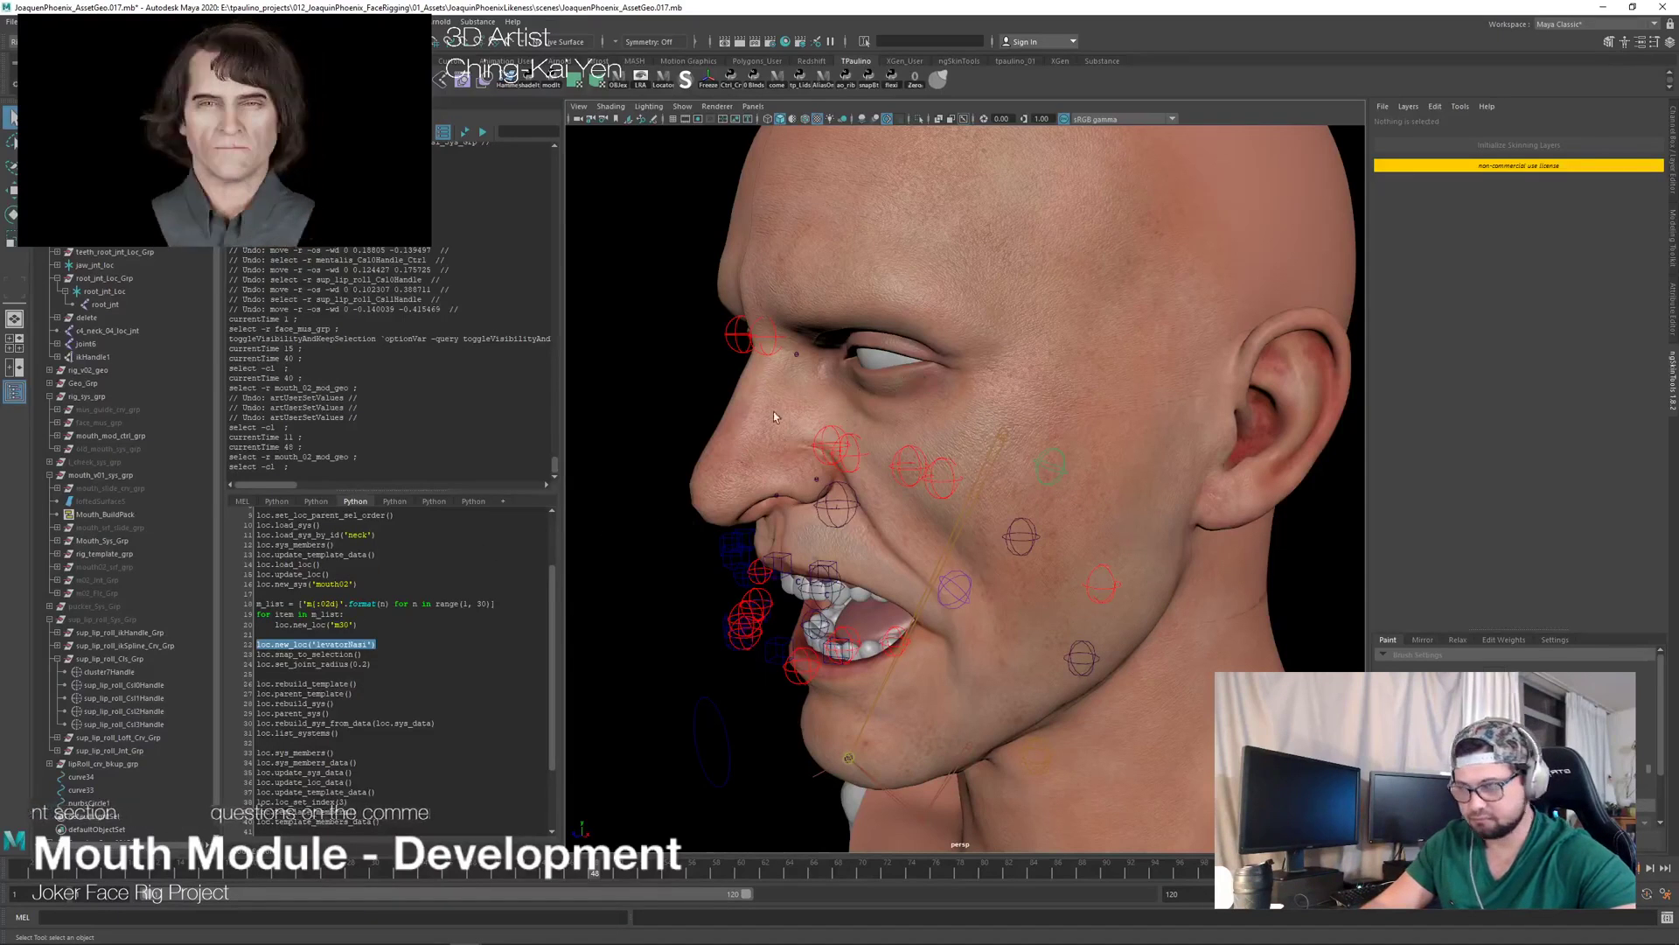
mouse_move(866, 564)
alt+mouse_down()
mouse_move(999, 488)
mouse_move(1163, 516)
alt+mouse_up()
Step: Unhide the face_mus_grp muscle guides and scrub the animation from the wide-open mouth to the nearly closed pose
click(518, 870)
mouse_move(496, 873)
mouse_down()
mouse_move(328, 888)
mouse_move(569, 883)
mouse_move(496, 874)
mouse_up()
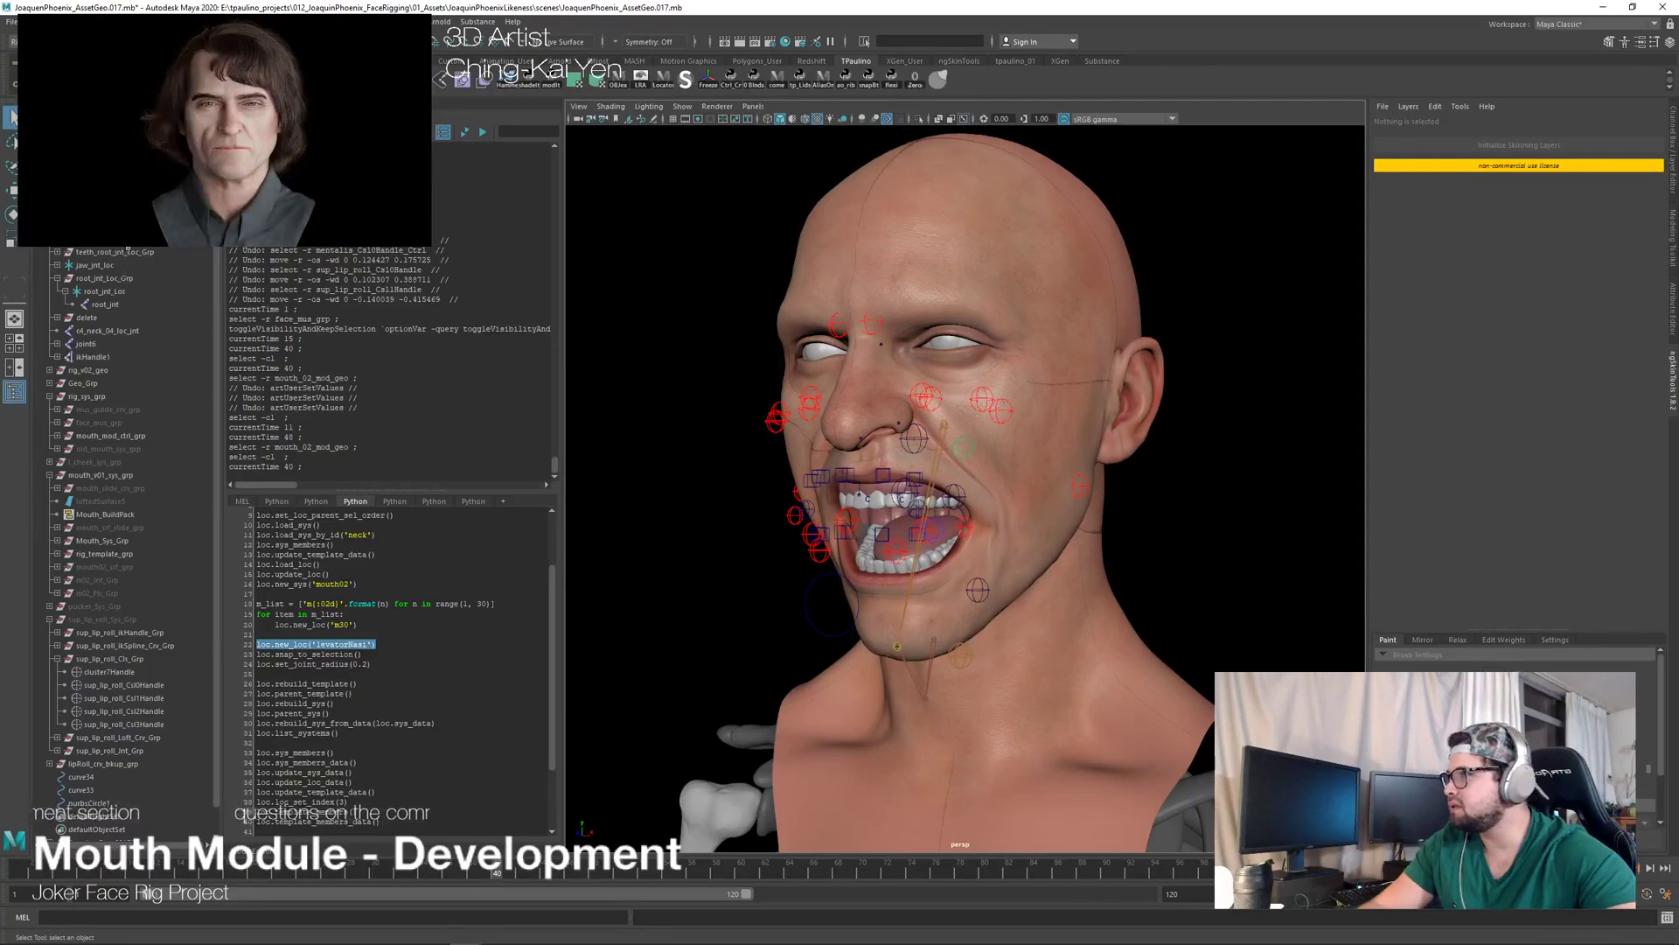
click(140, 423)
key(ctrl+h)
mouse_move(494, 873)
mouse_down()
mouse_move(30, 873)
mouse_move(521, 879)
mouse_move(331, 873)
mouse_move(460, 898)
mouse_move(362, 896)
mouse_move(520, 884)
mouse_move(242, 875)
mouse_move(1132, 866)
mouse_move(1058, 862)
mouse_move(1128, 836)
mouse_move(1011, 837)
mouse_move(1176, 820)
mouse_move(805, 853)
mouse_move(207, 848)
mouse_up()
Step: Return to the anatomy PDF in Acrobat Reader and examine the AU20 risorius and platysma reference on page 113
key(alt+Tab)
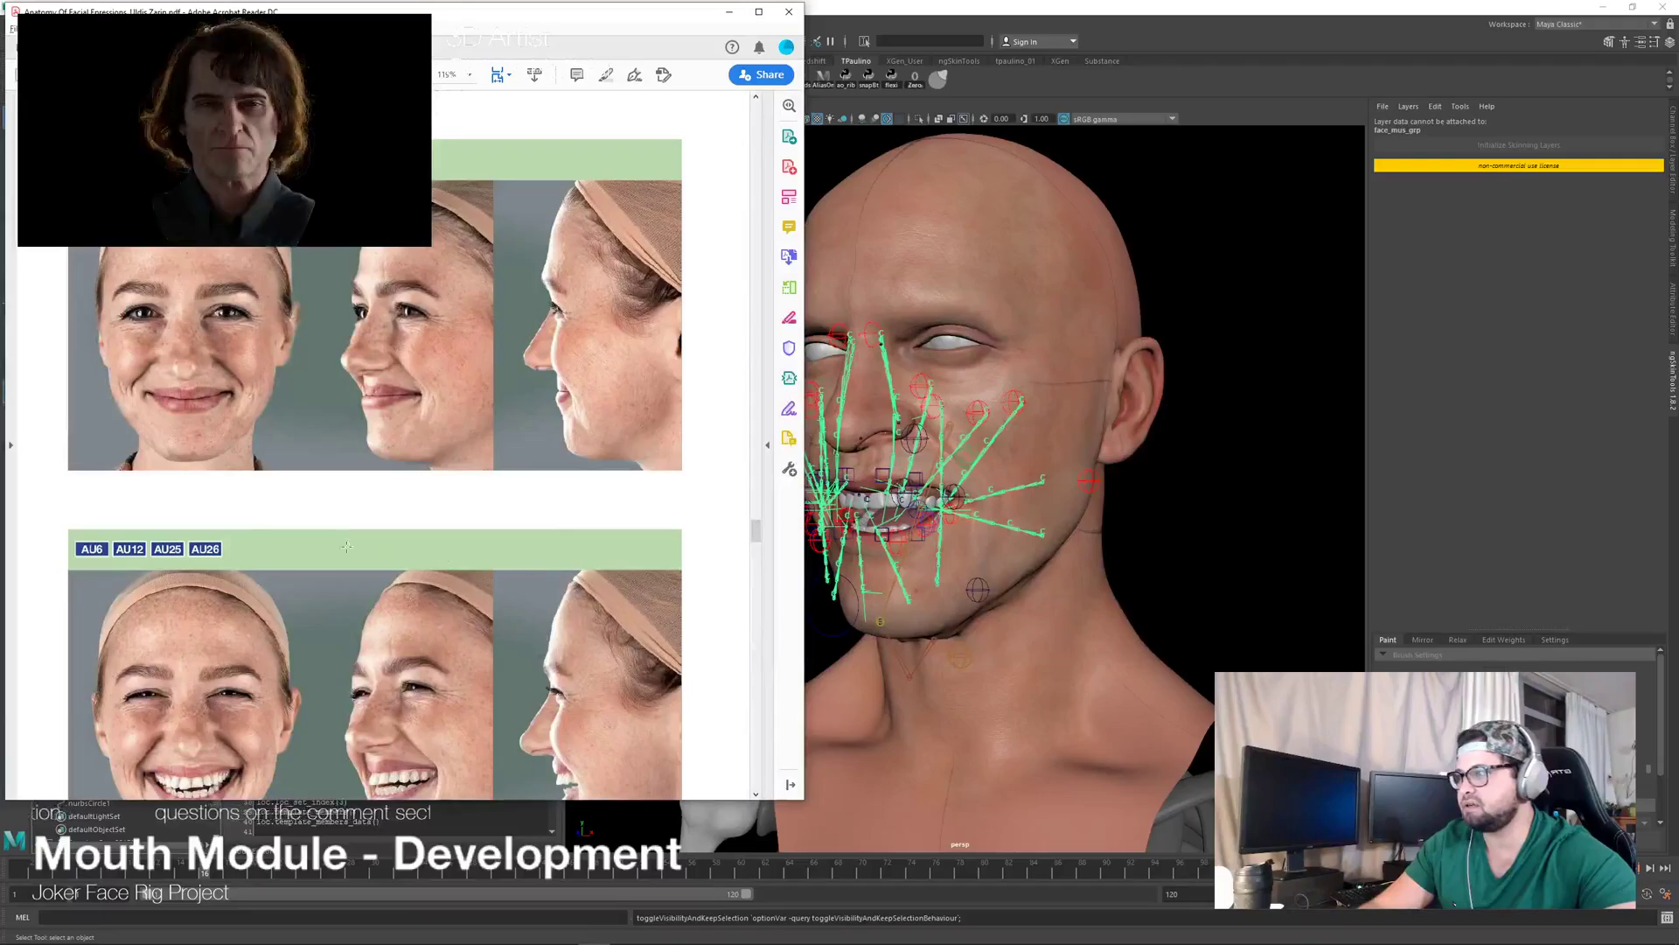
scroll(383, 552, down, 20)
scroll(300, 464, down, 20)
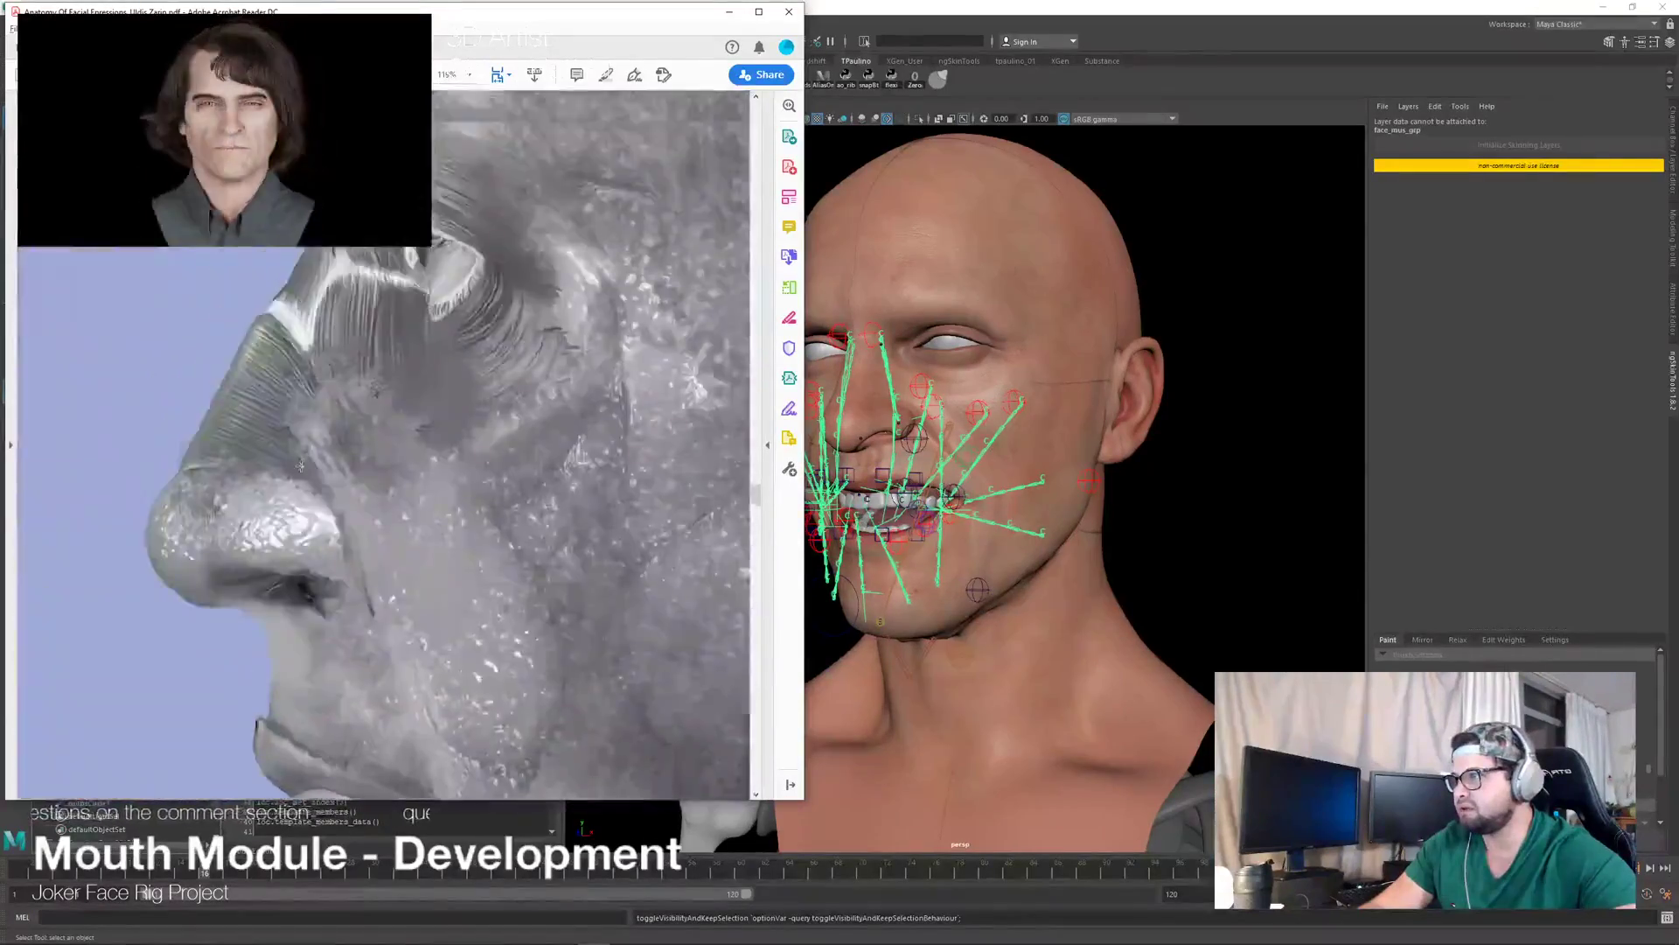
scroll(300, 465, down, 20)
scroll(305, 465, down, 20)
scroll(376, 446, down, 15)
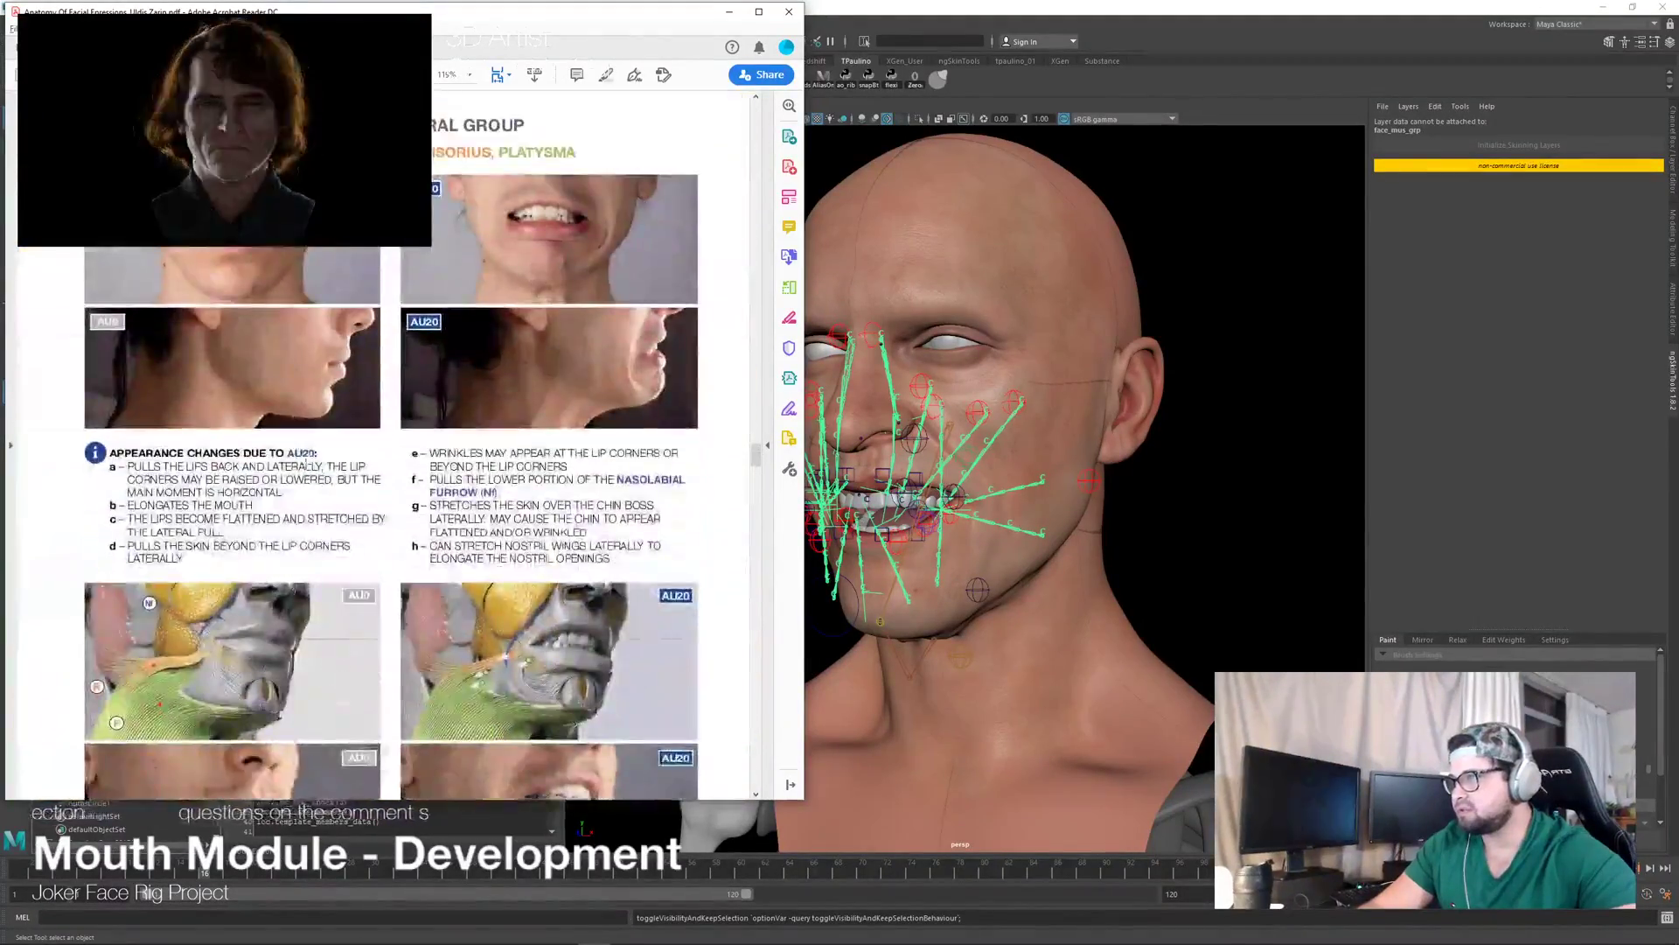
scroll(376, 447, up, 1)
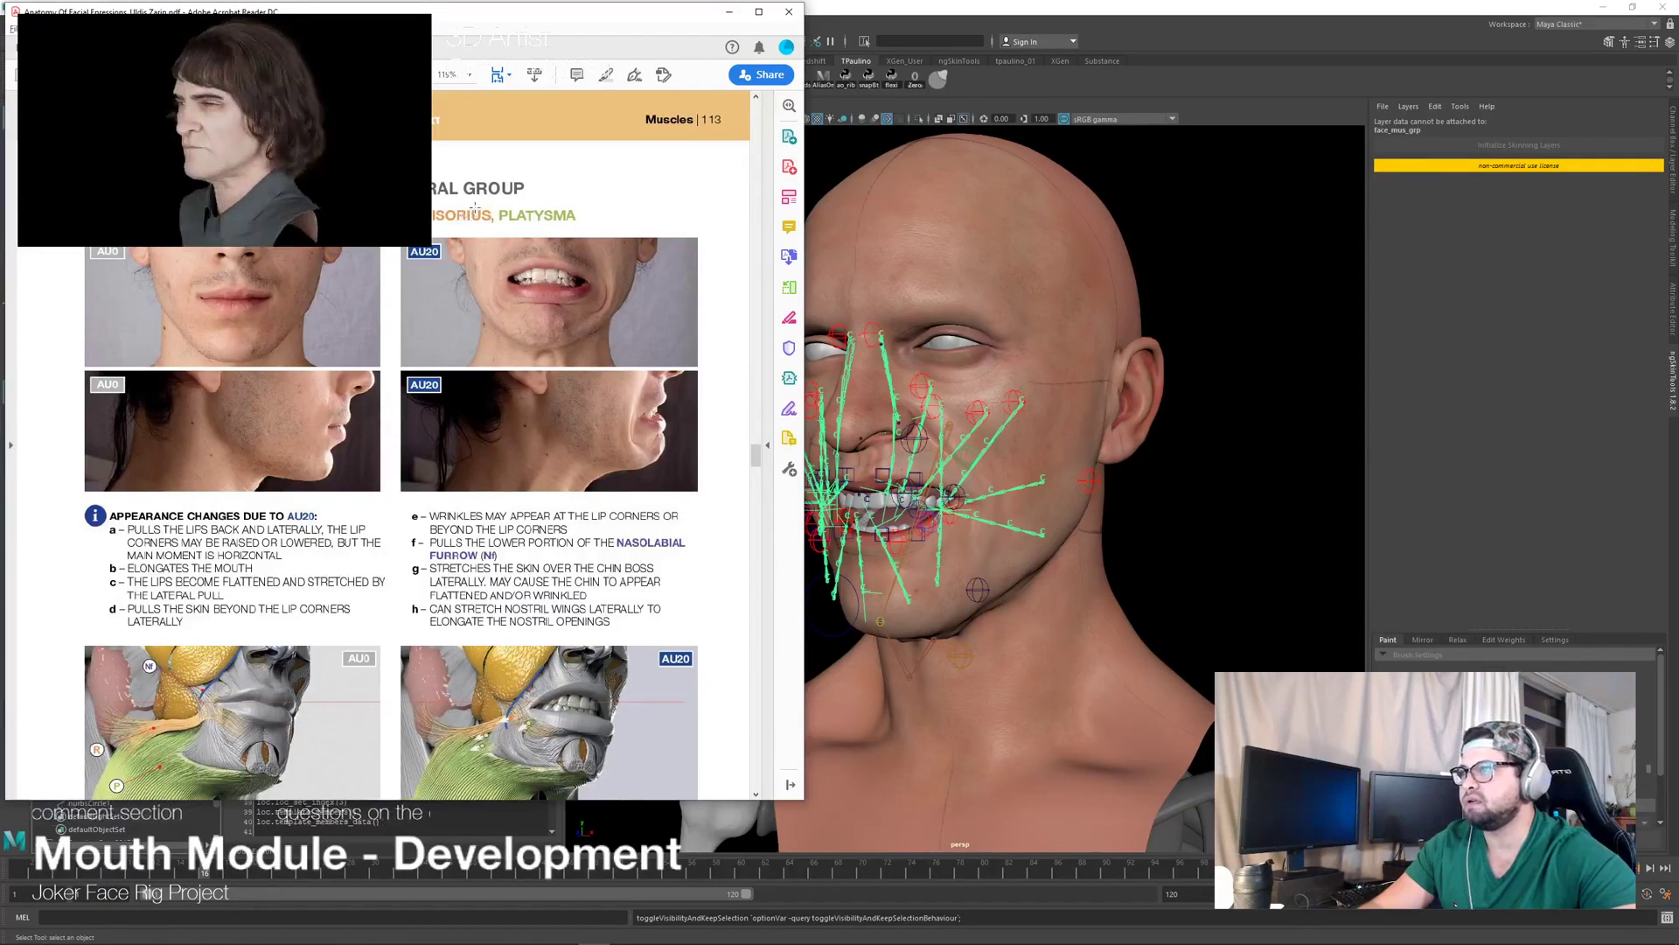
drag(418, 215, 650, 219)
click(593, 174)
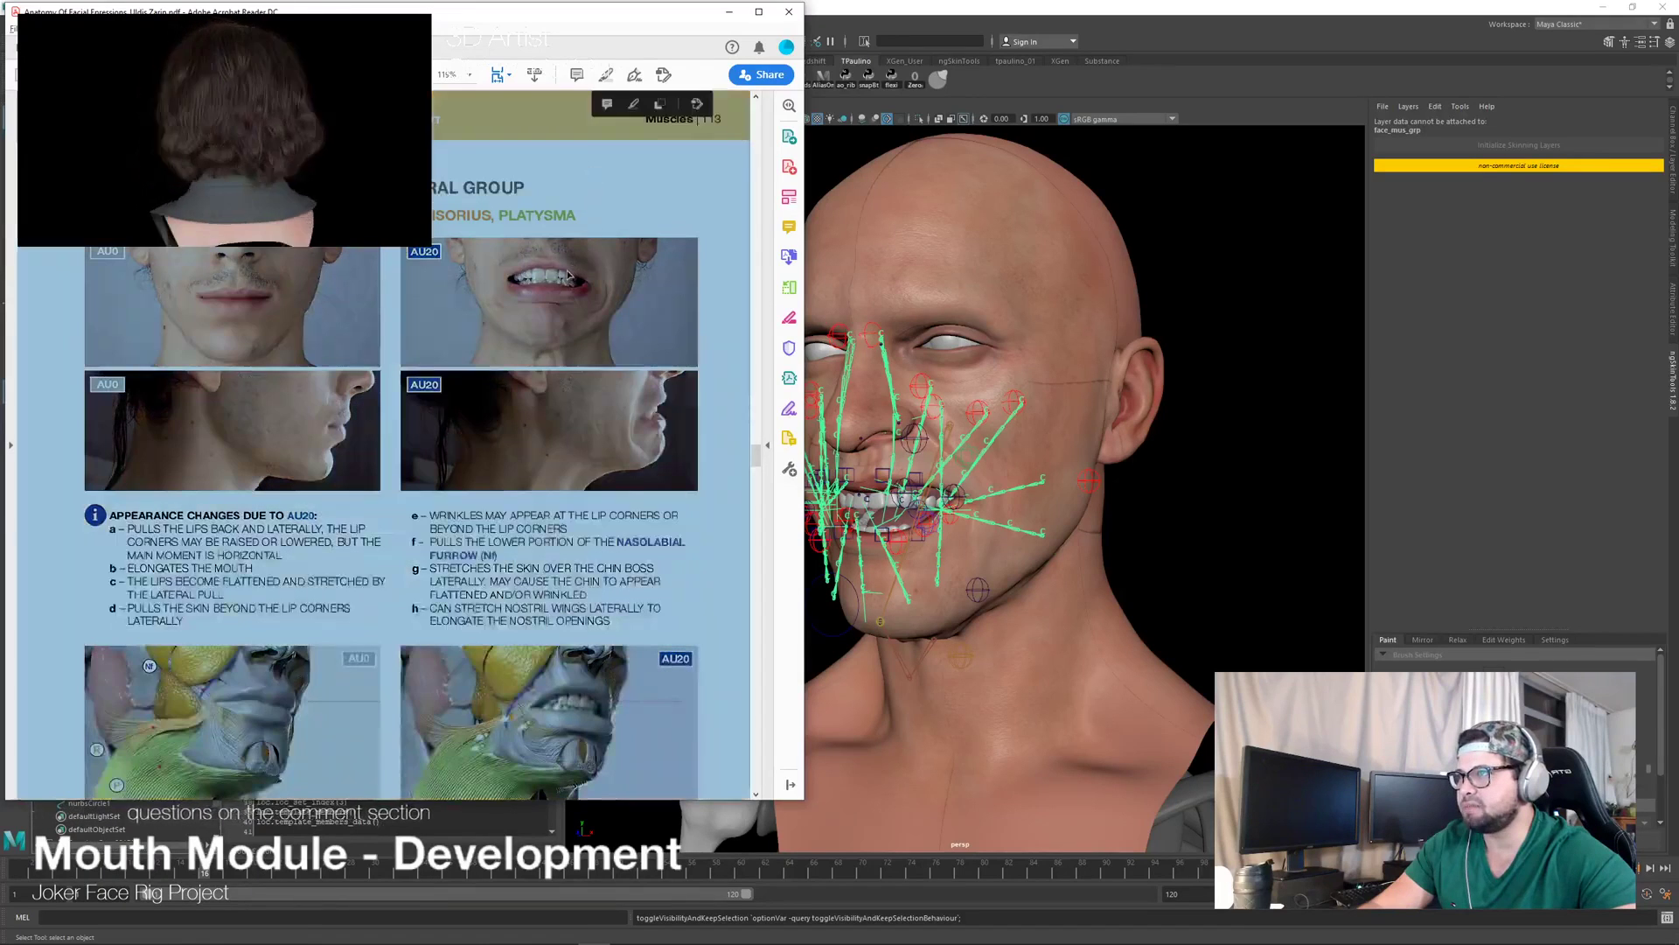
click(566, 273)
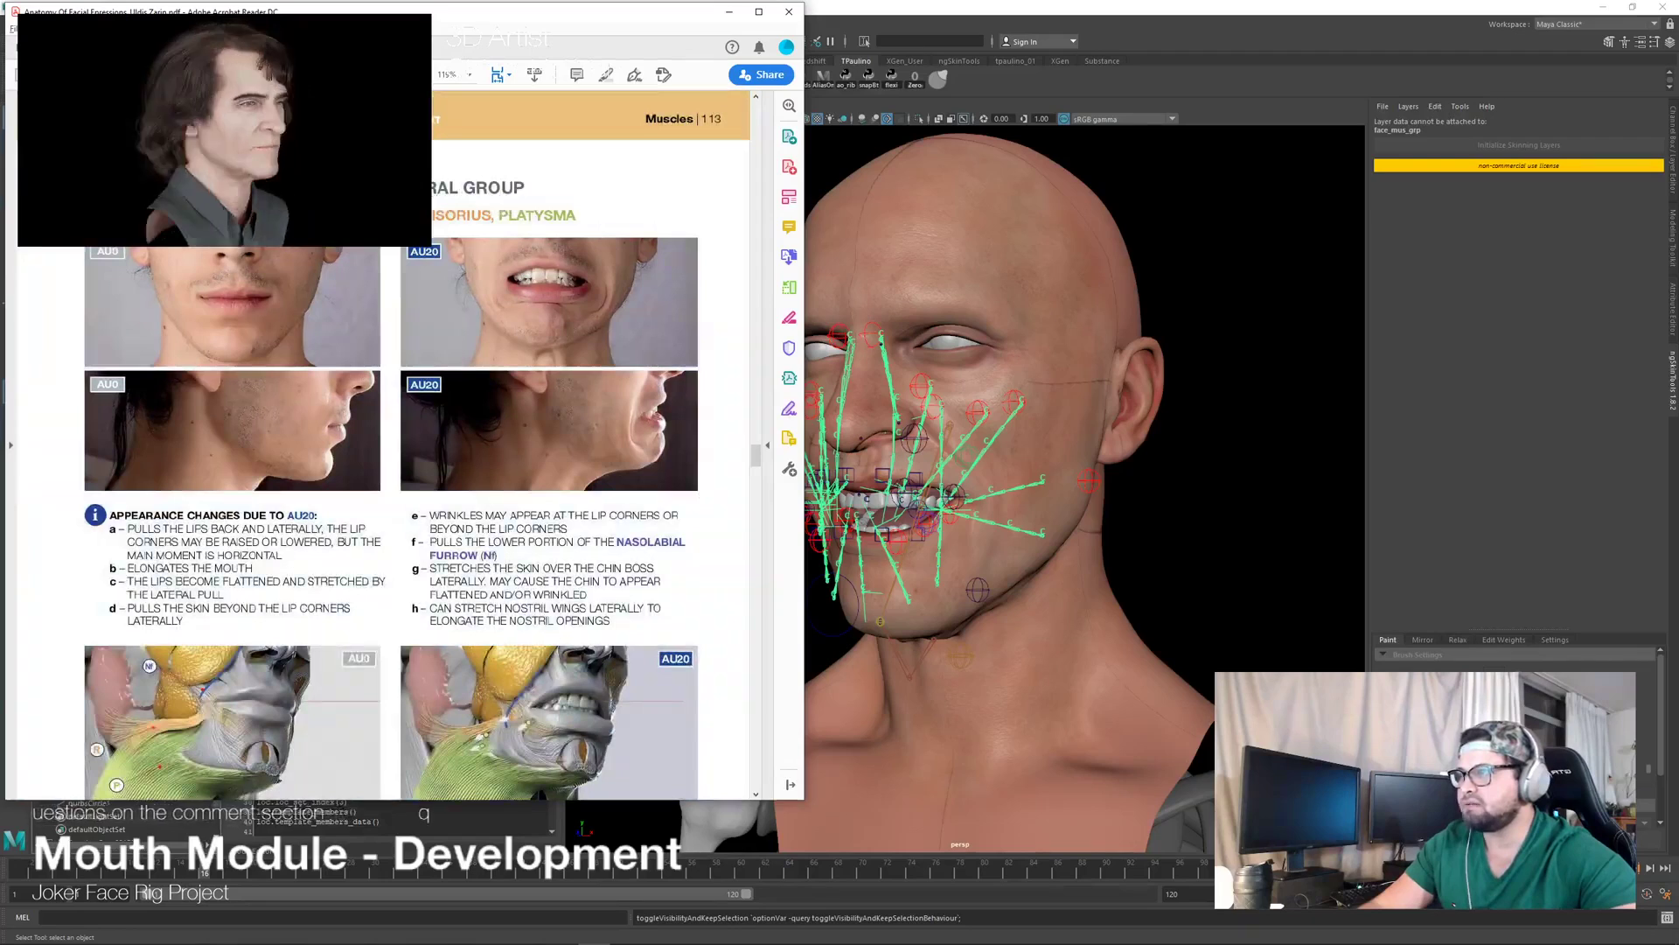
Step: Examine the AU20 lip stretcher appearance notes, muscle renders and comparison photos for the risorius and platysma on page 113
drag(425, 211, 604, 235)
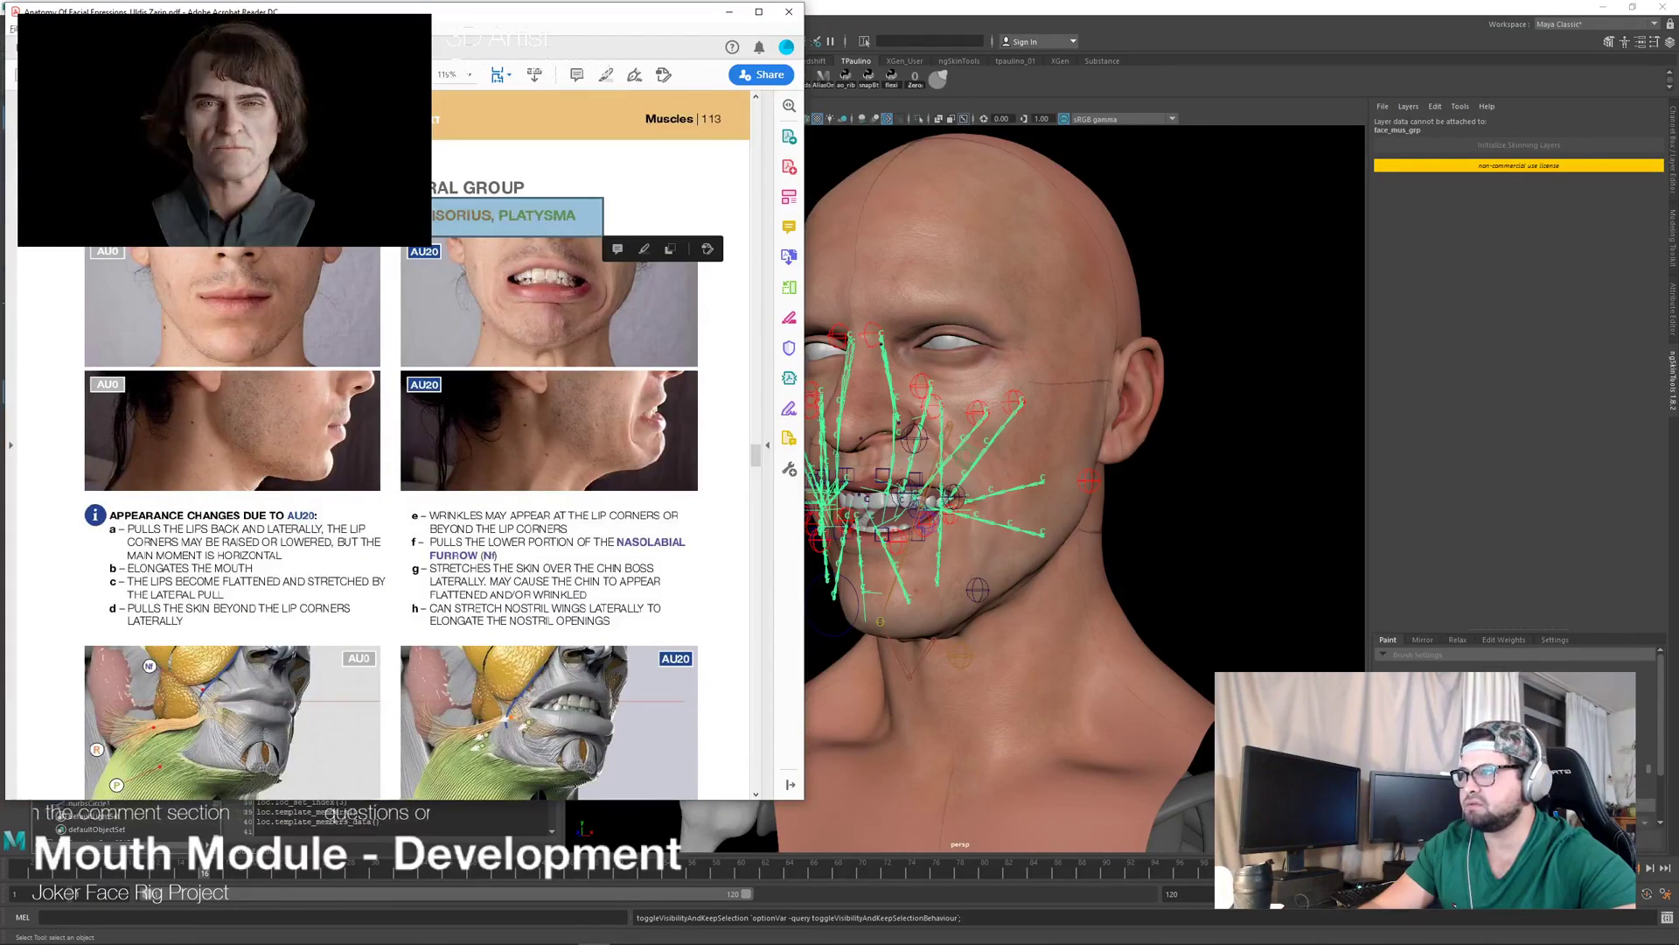
scroll(480, 345, down, 3)
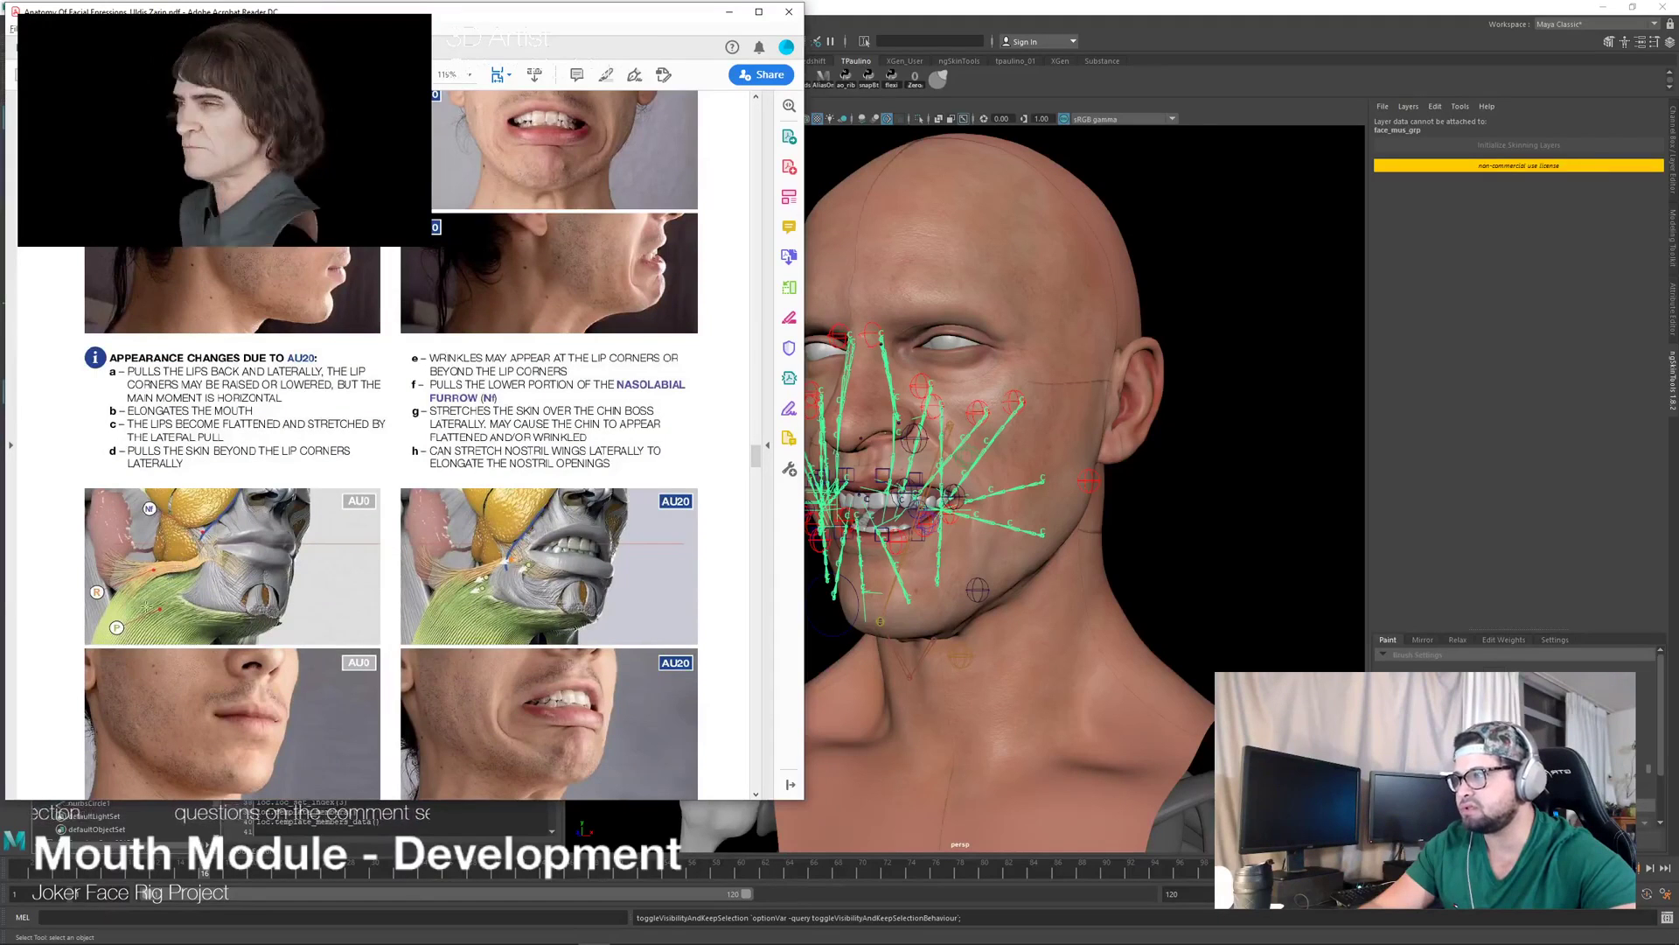
scroll(543, 437, down, 2)
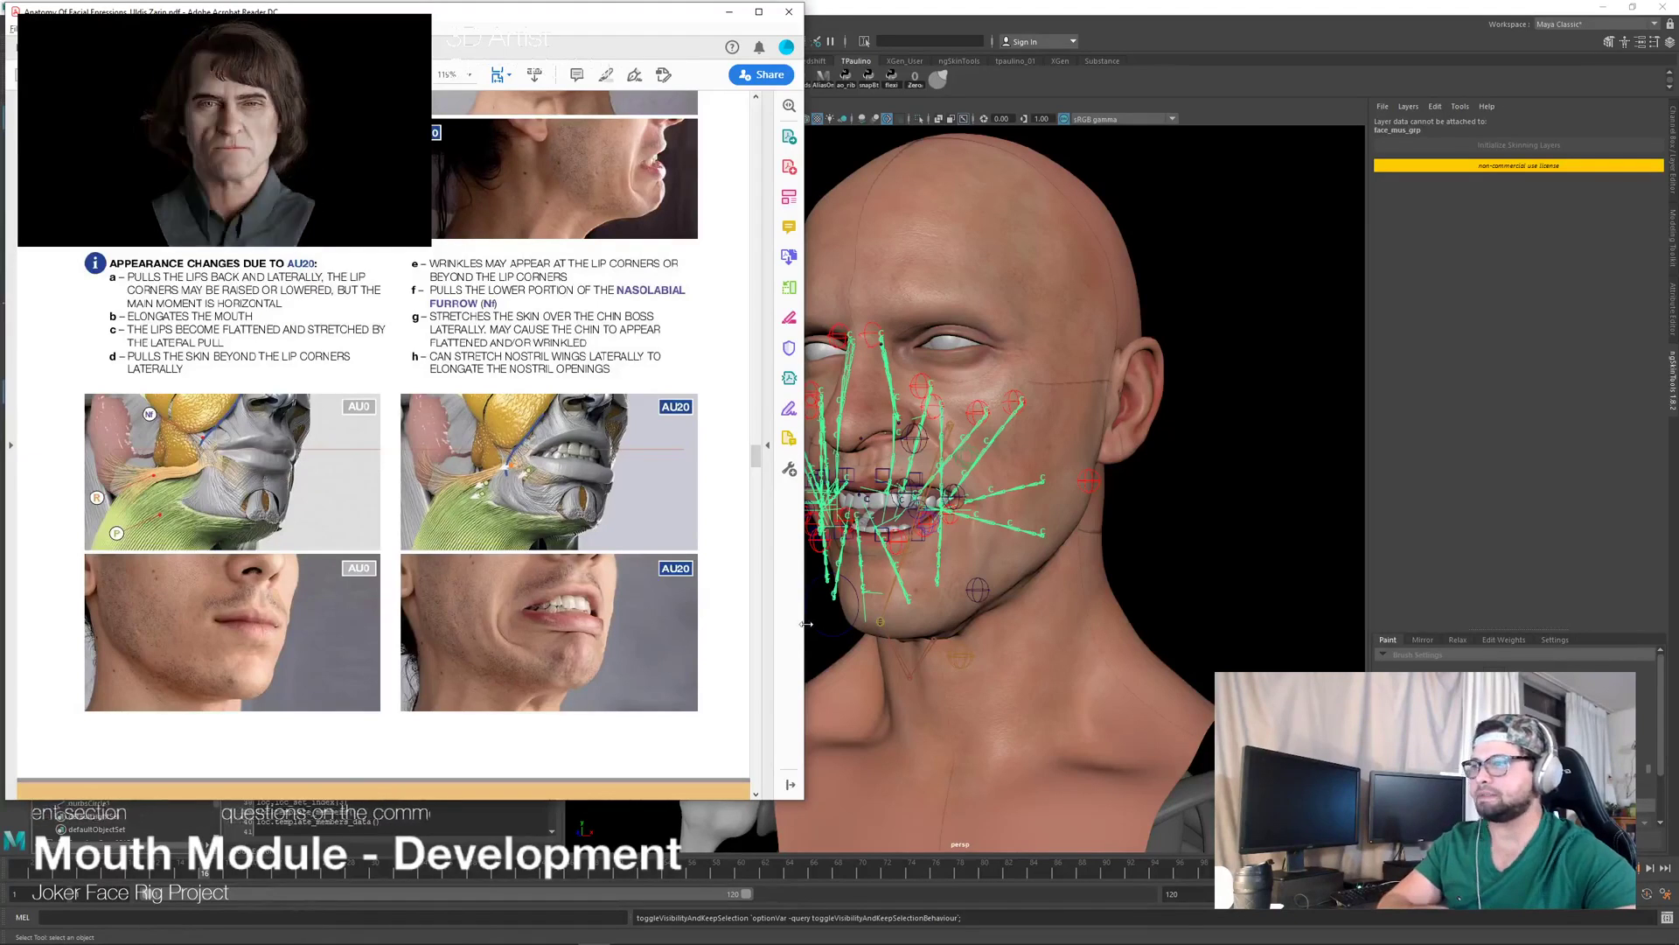
scroll(686, 604, up, 6)
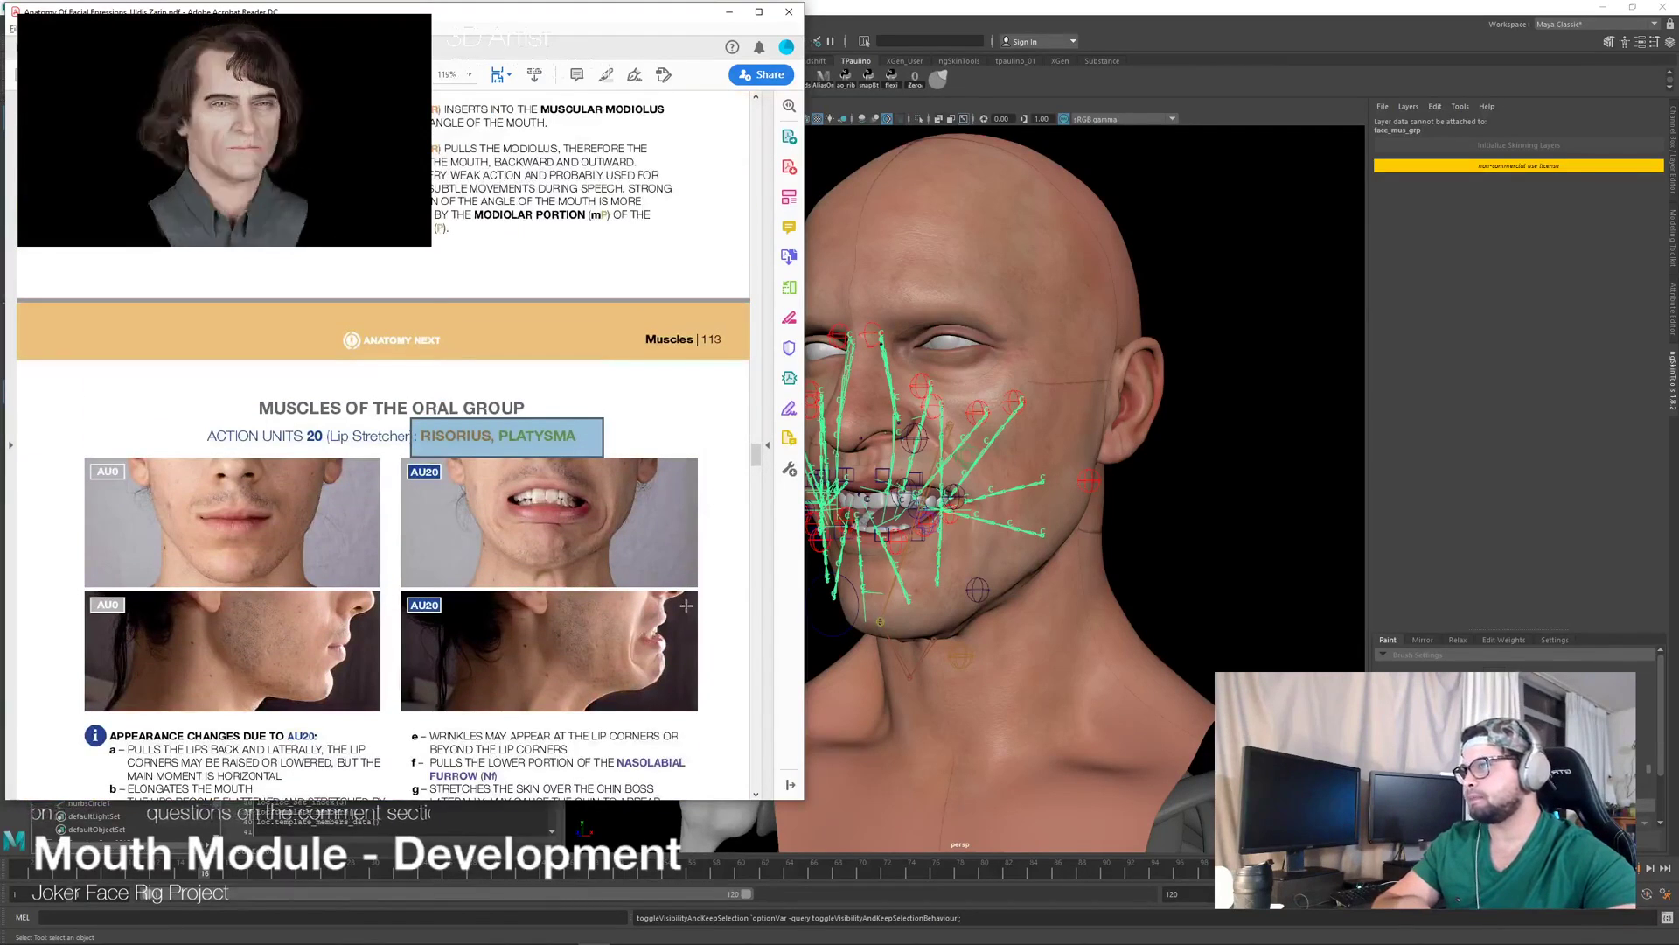
scroll(686, 604, down, 2)
scroll(686, 605, up, 3)
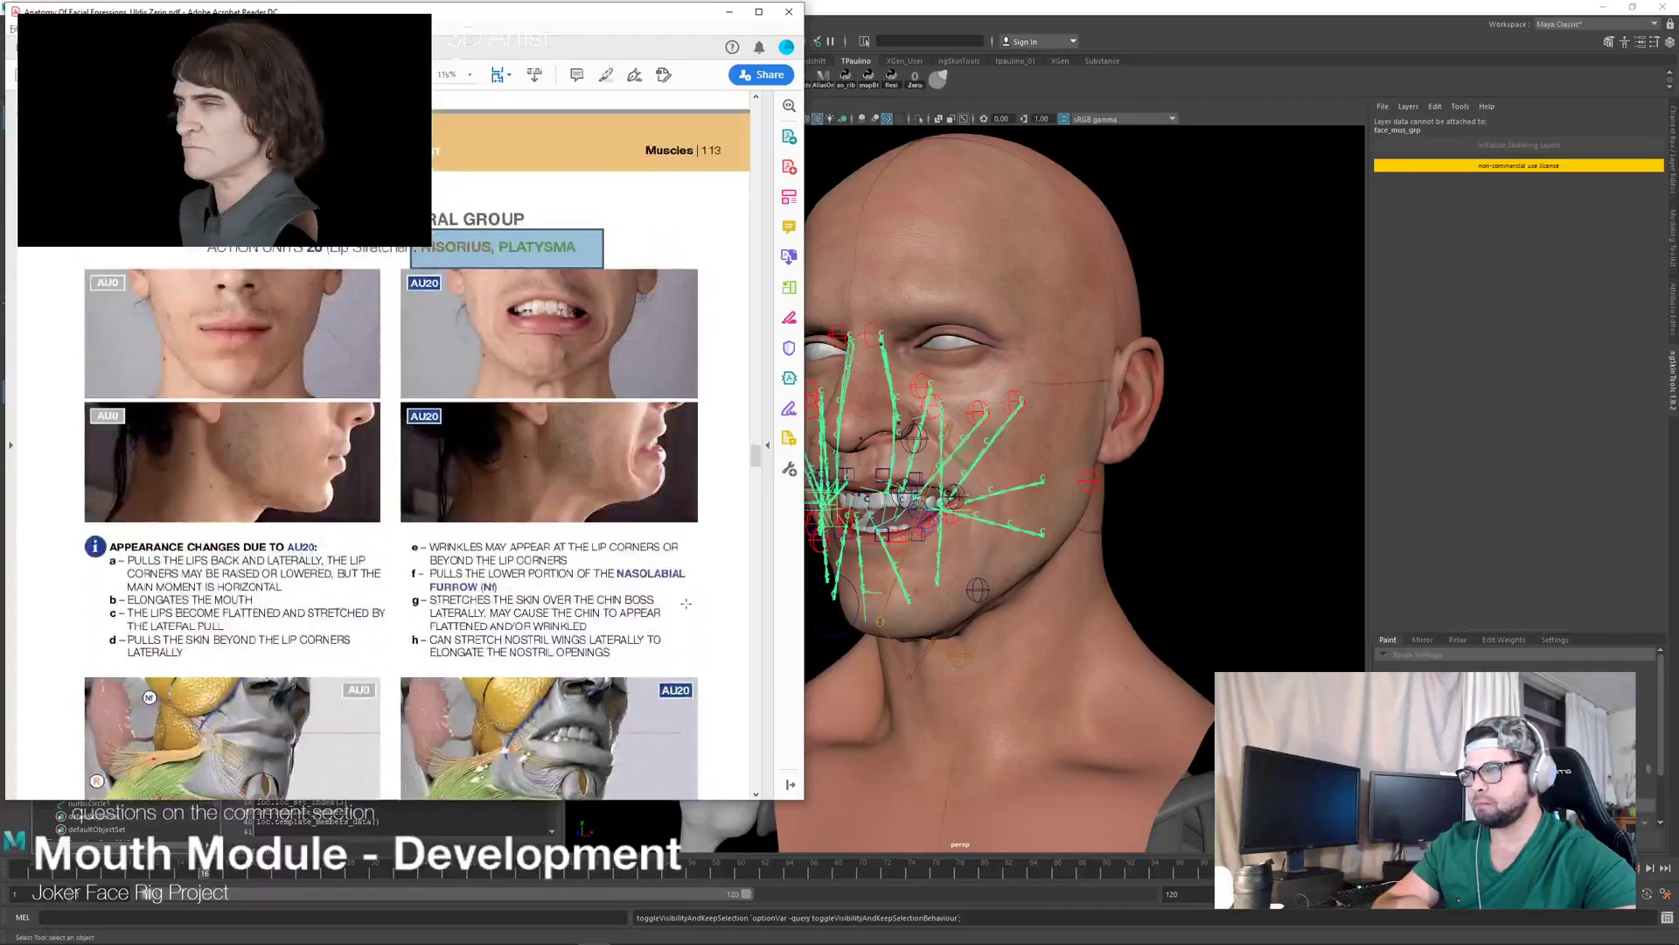
scroll(491, 495, down, 8)
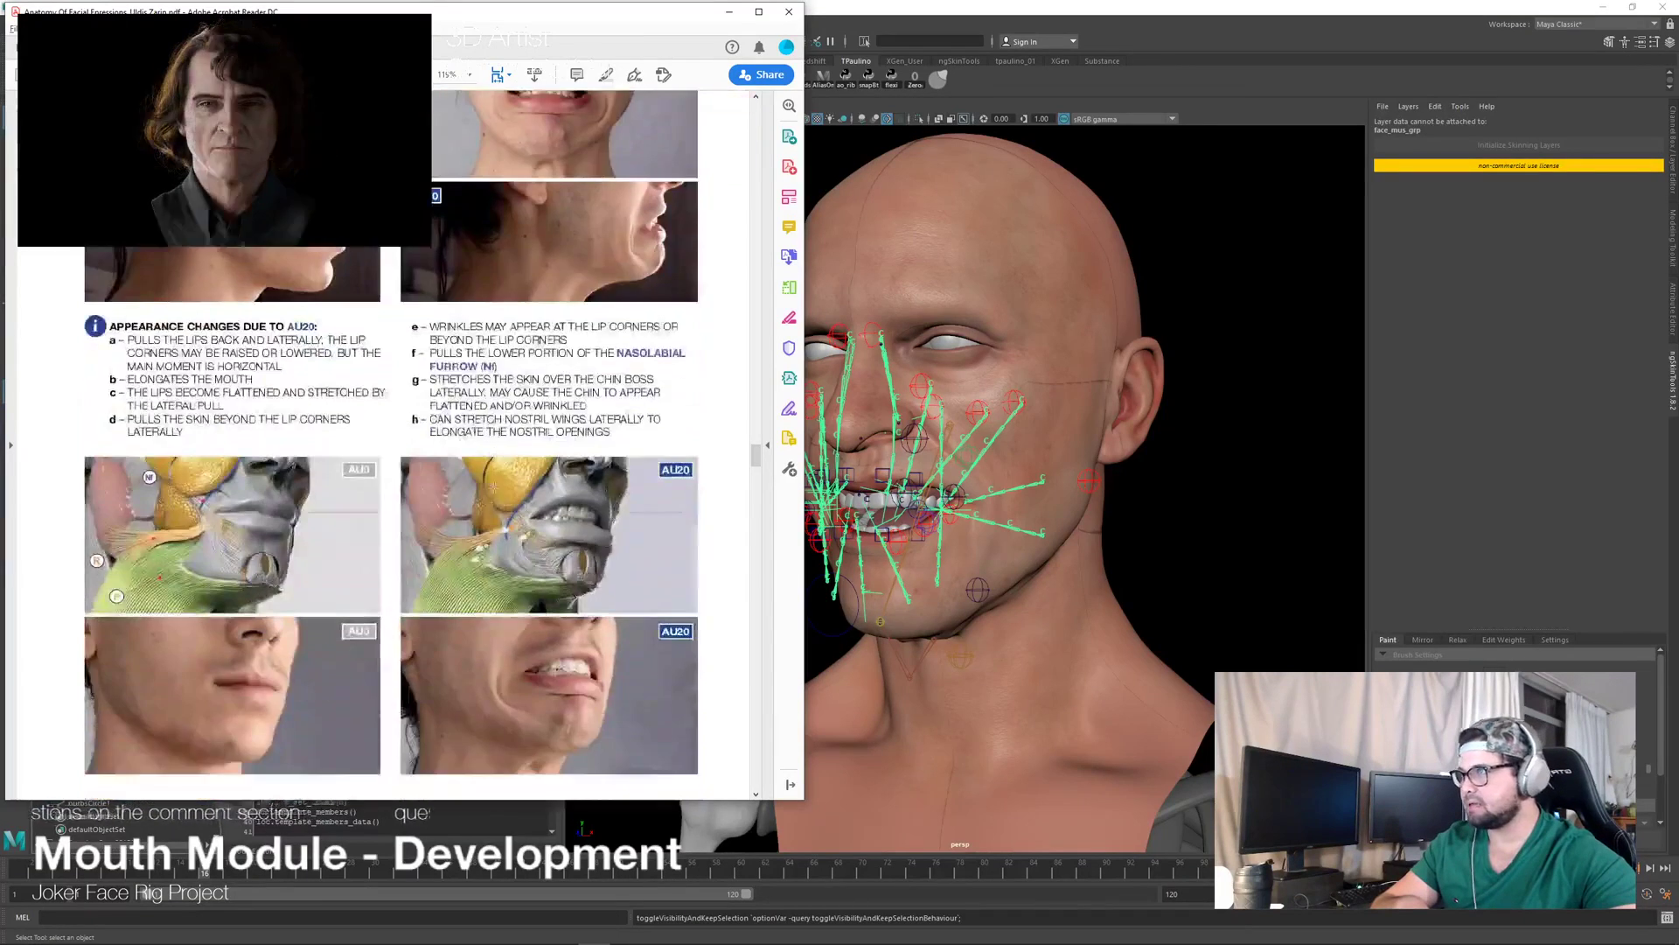
scroll(491, 496, down, 1)
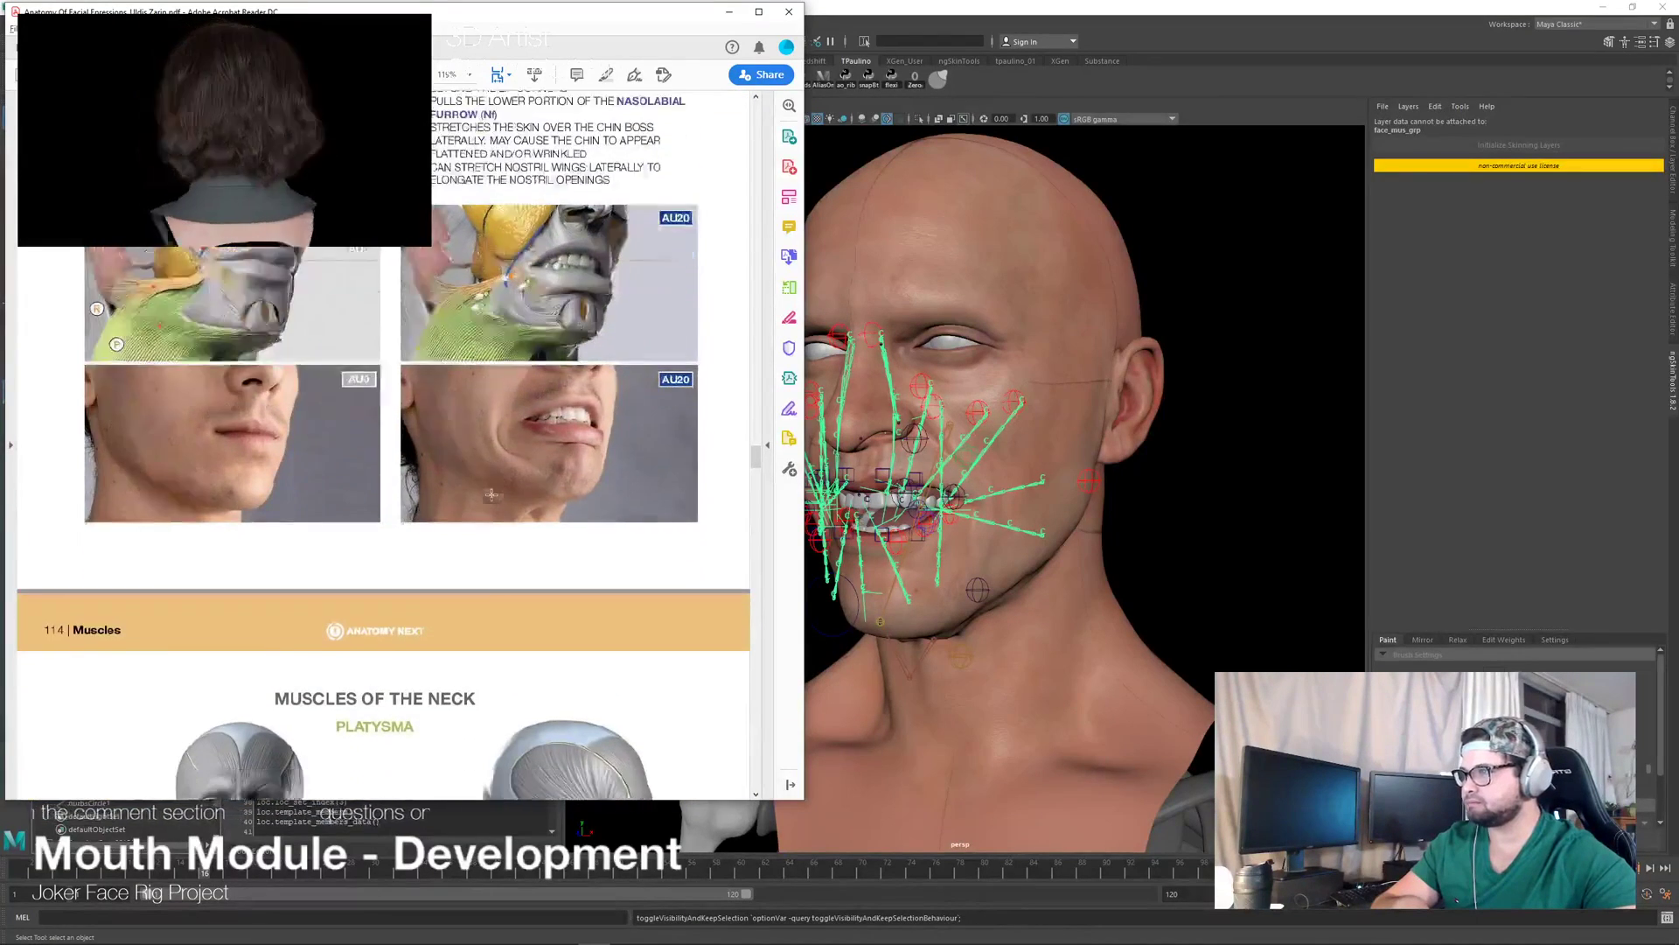
scroll(476, 488, up, 3)
scroll(431, 475, up, 6)
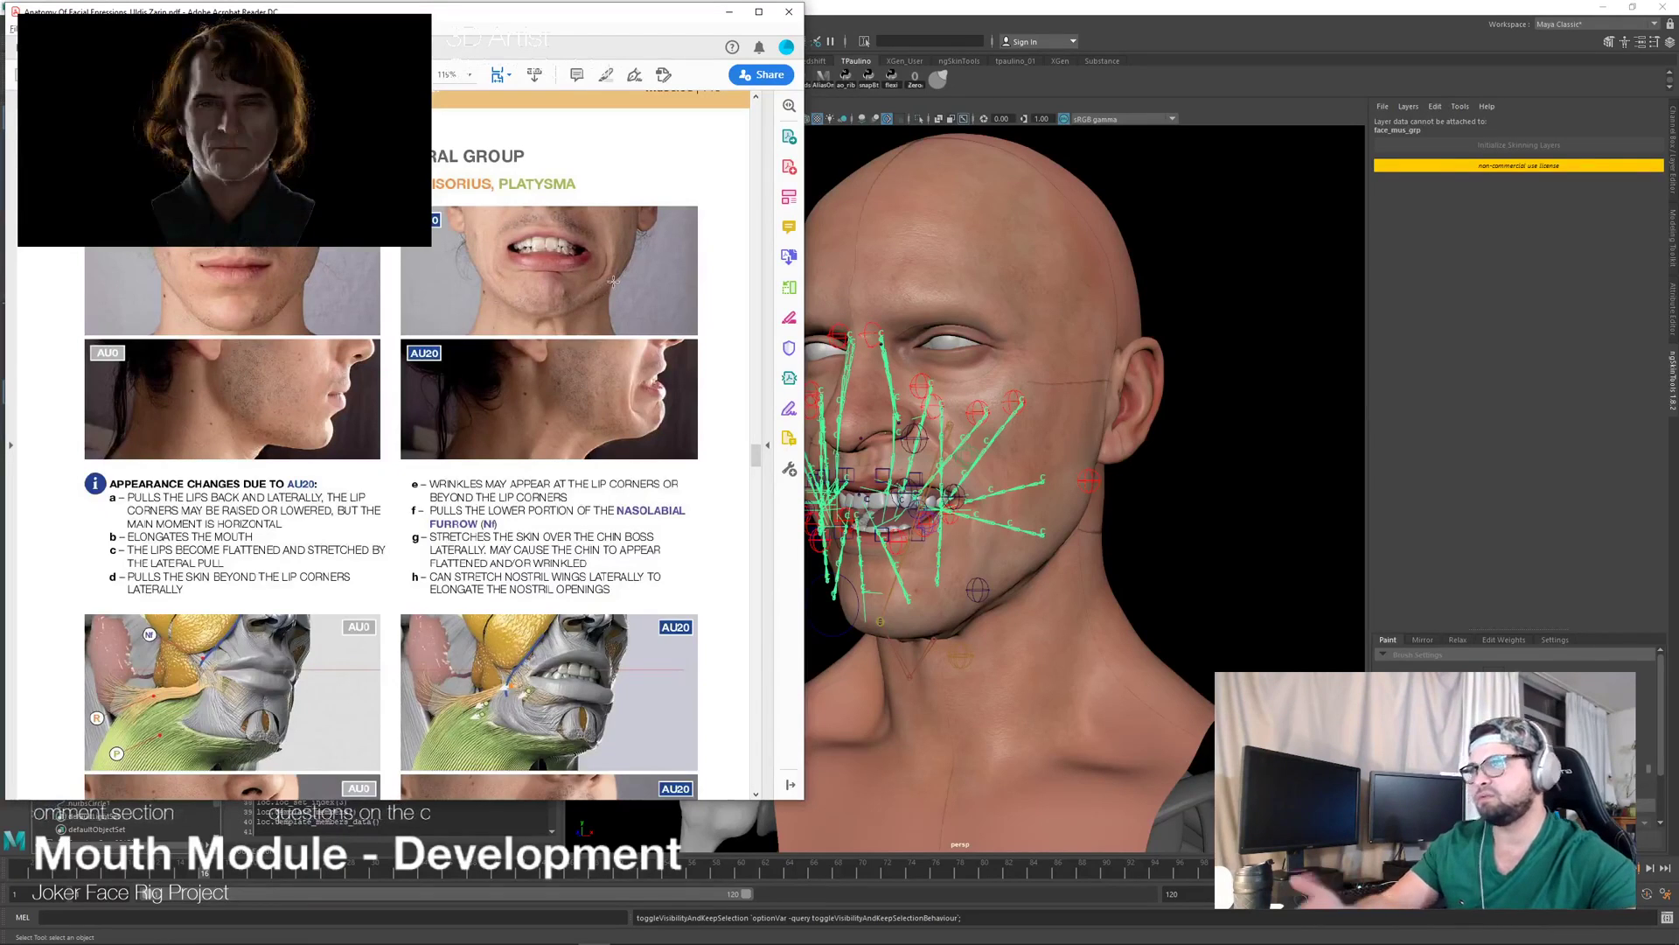
Step: Browse past the platysma and temporalis pages to the smile muscle diagrams showing AU12 and AU25 from the front and side
scroll(593, 288, down, 8)
scroll(593, 319, down, 7)
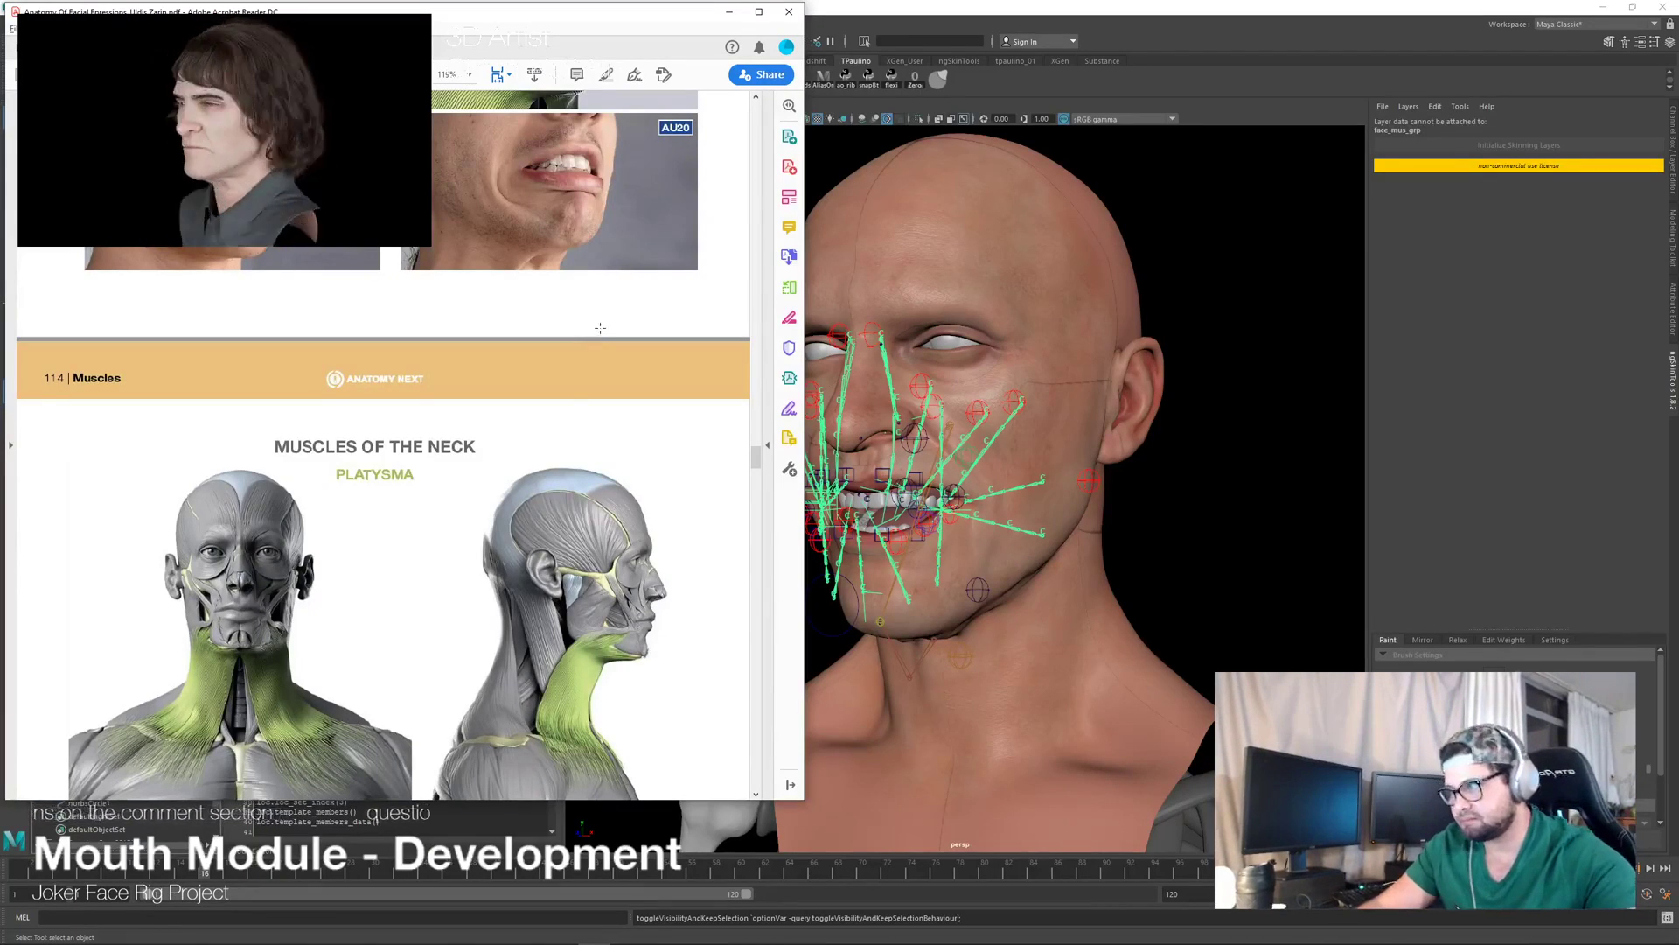
scroll(588, 335, down, 15)
scroll(437, 305, down, 20)
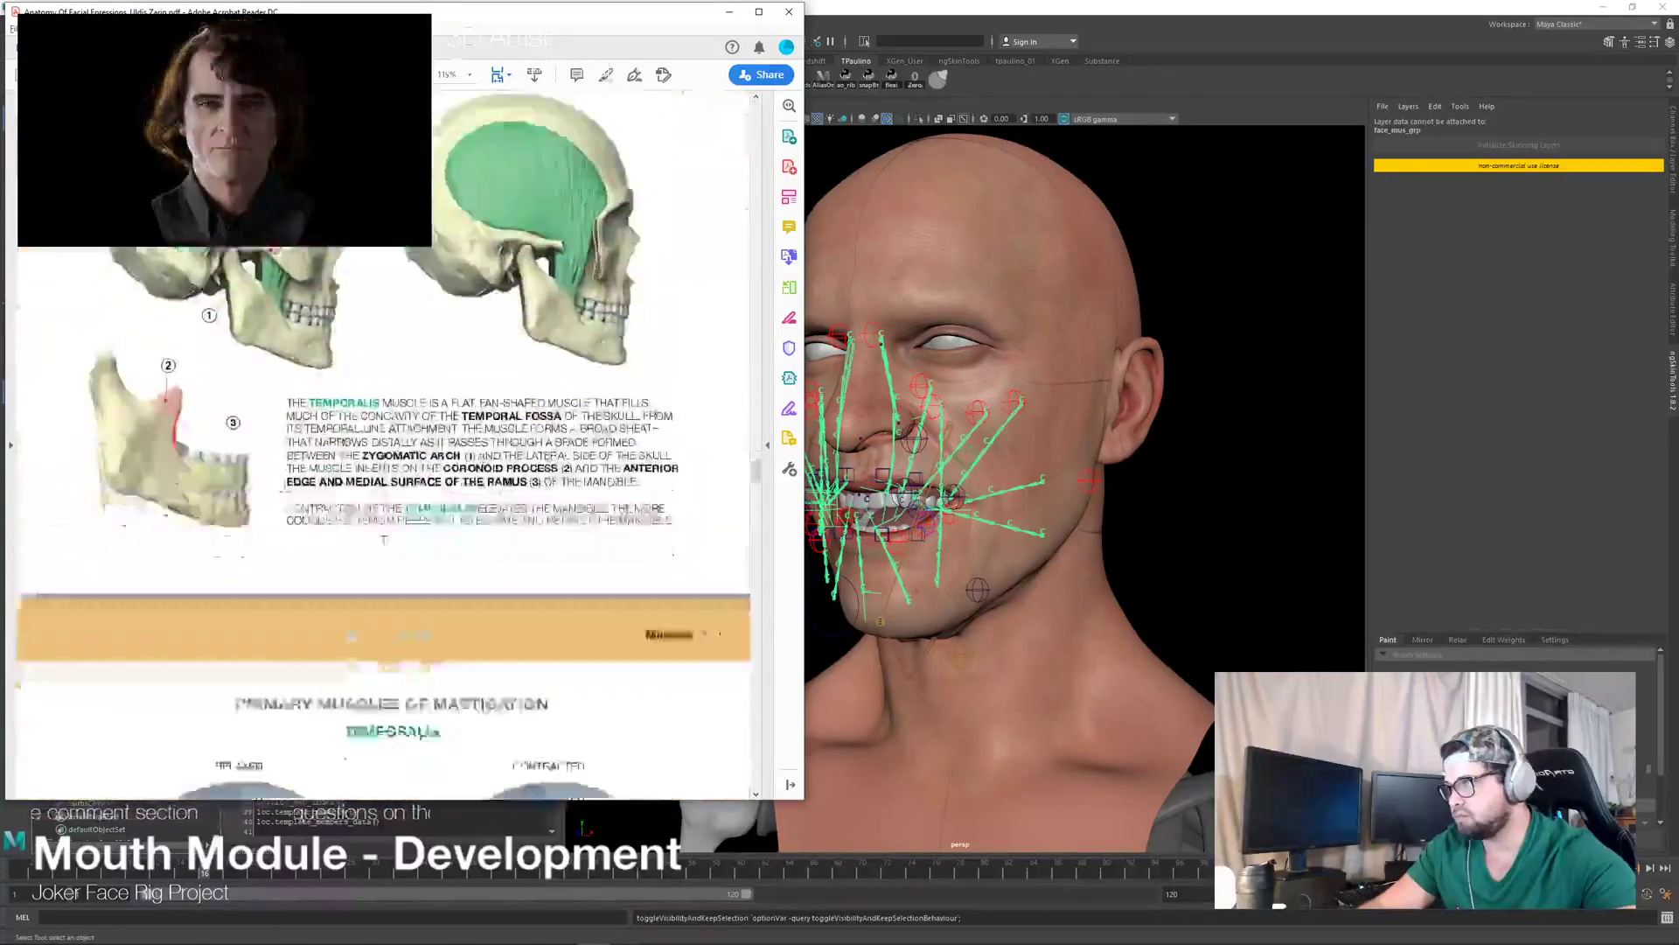
scroll(307, 492, down, 15)
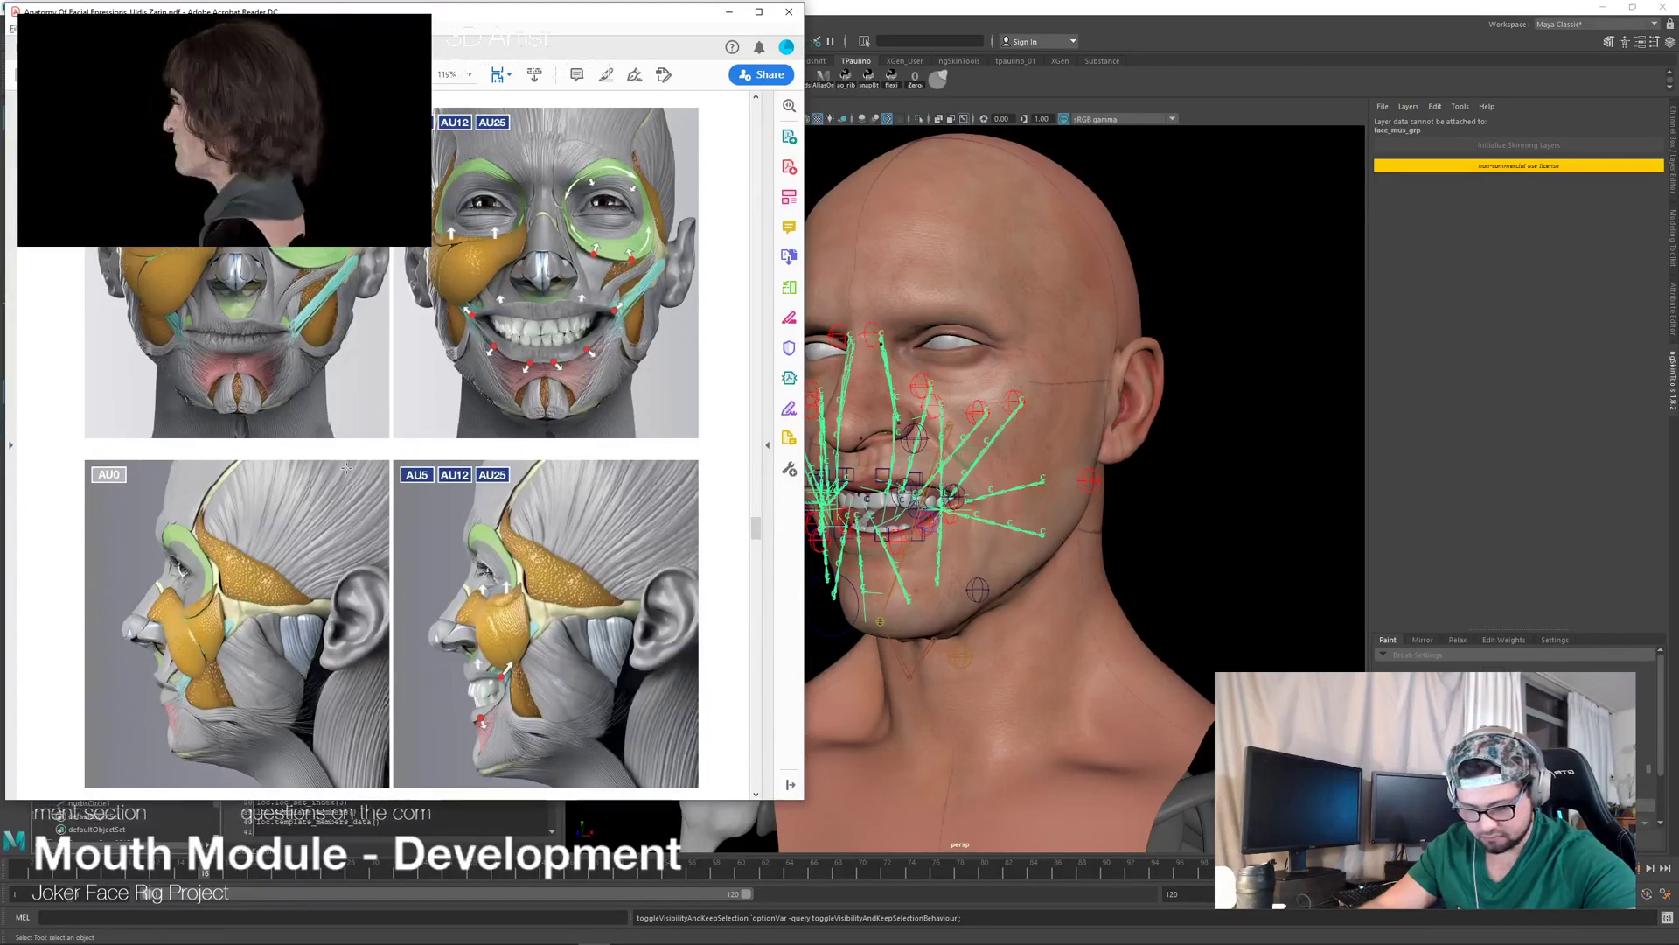
Step: Switch back to Maya and inspect the muscle guides against the open-mouth pose from front and three-quarter views
click(1229, 355)
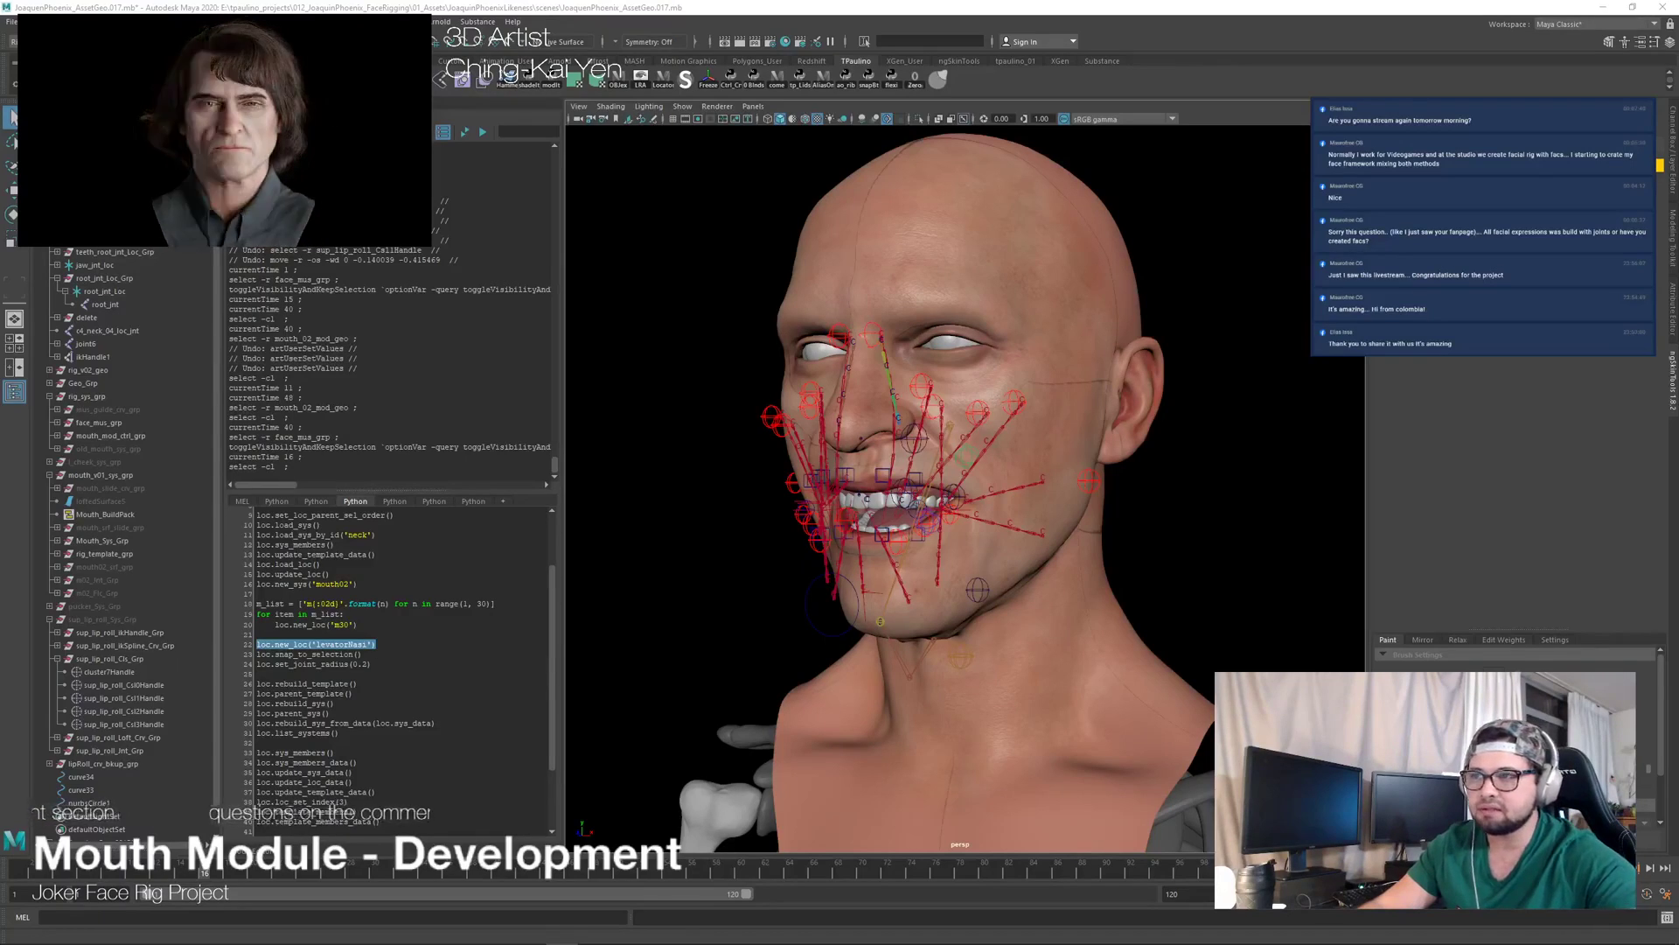
alt+drag(1031, 412, 1094, 448)
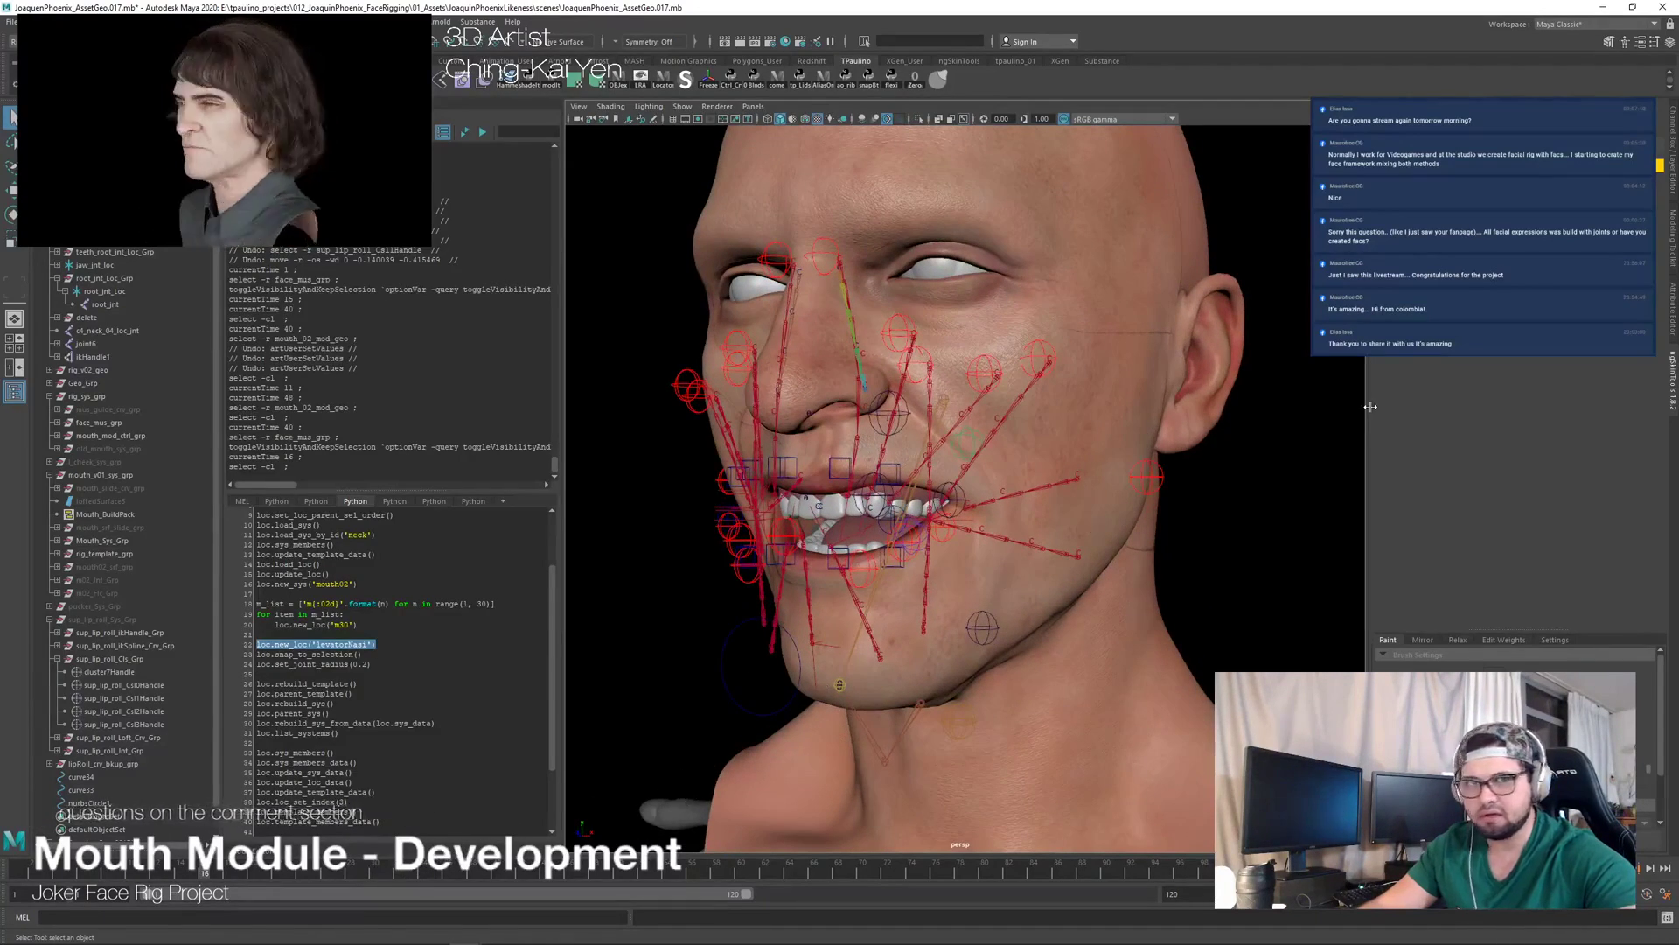
alt+drag(1165, 473, 1085, 484)
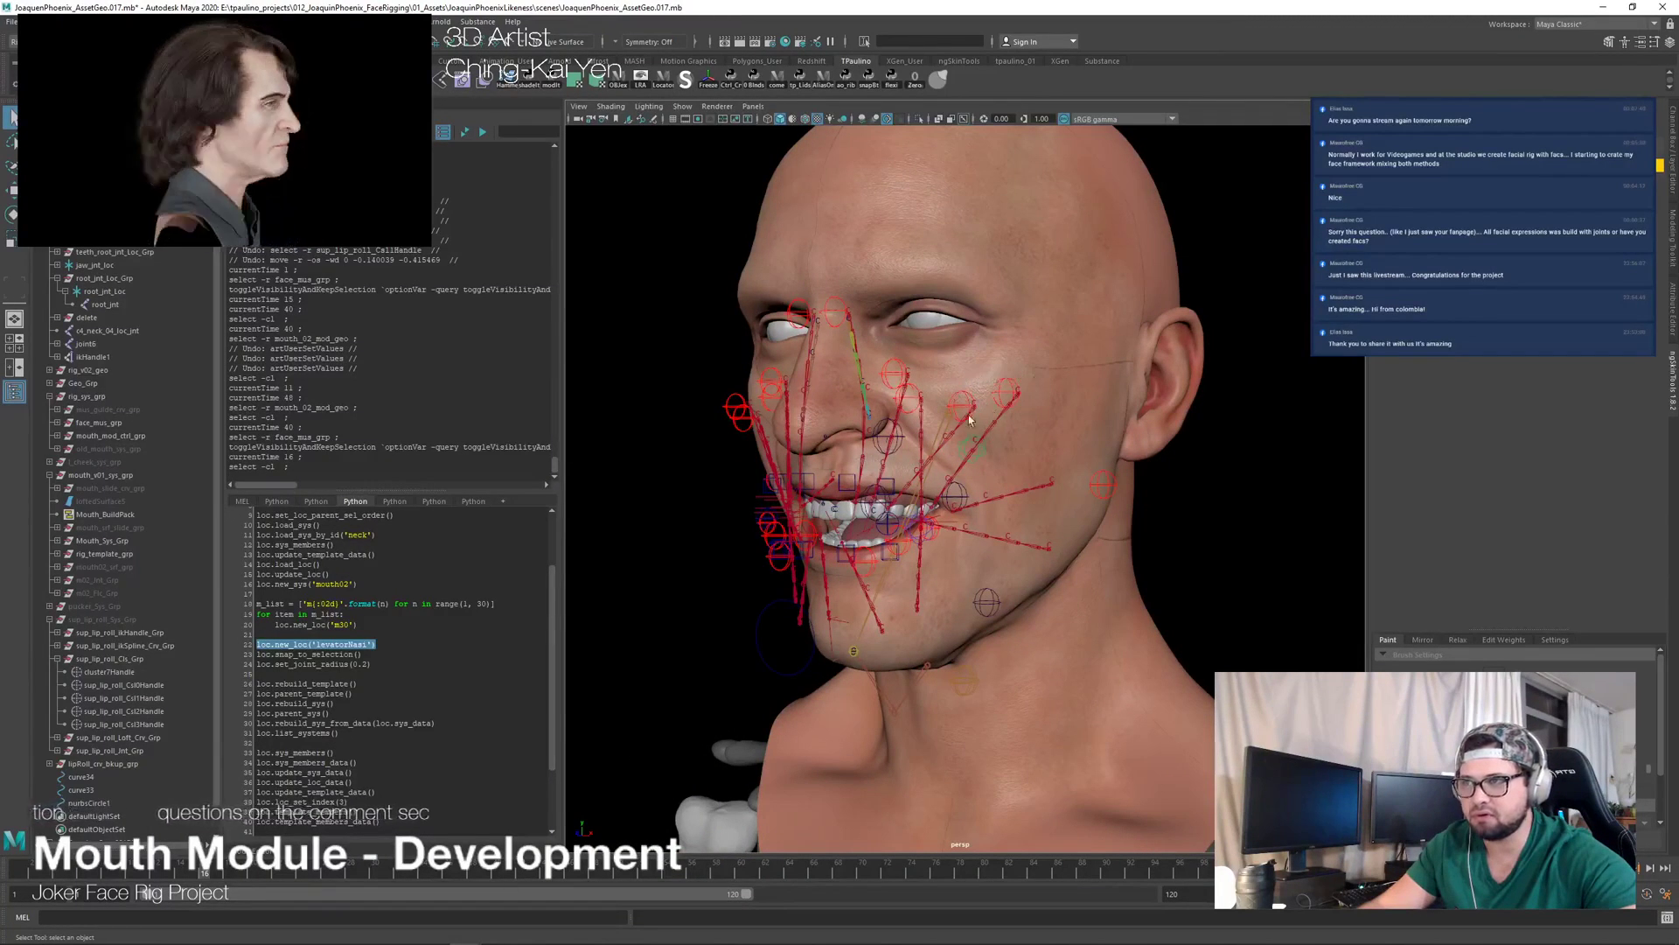
alt+drag(1014, 394, 889, 504)
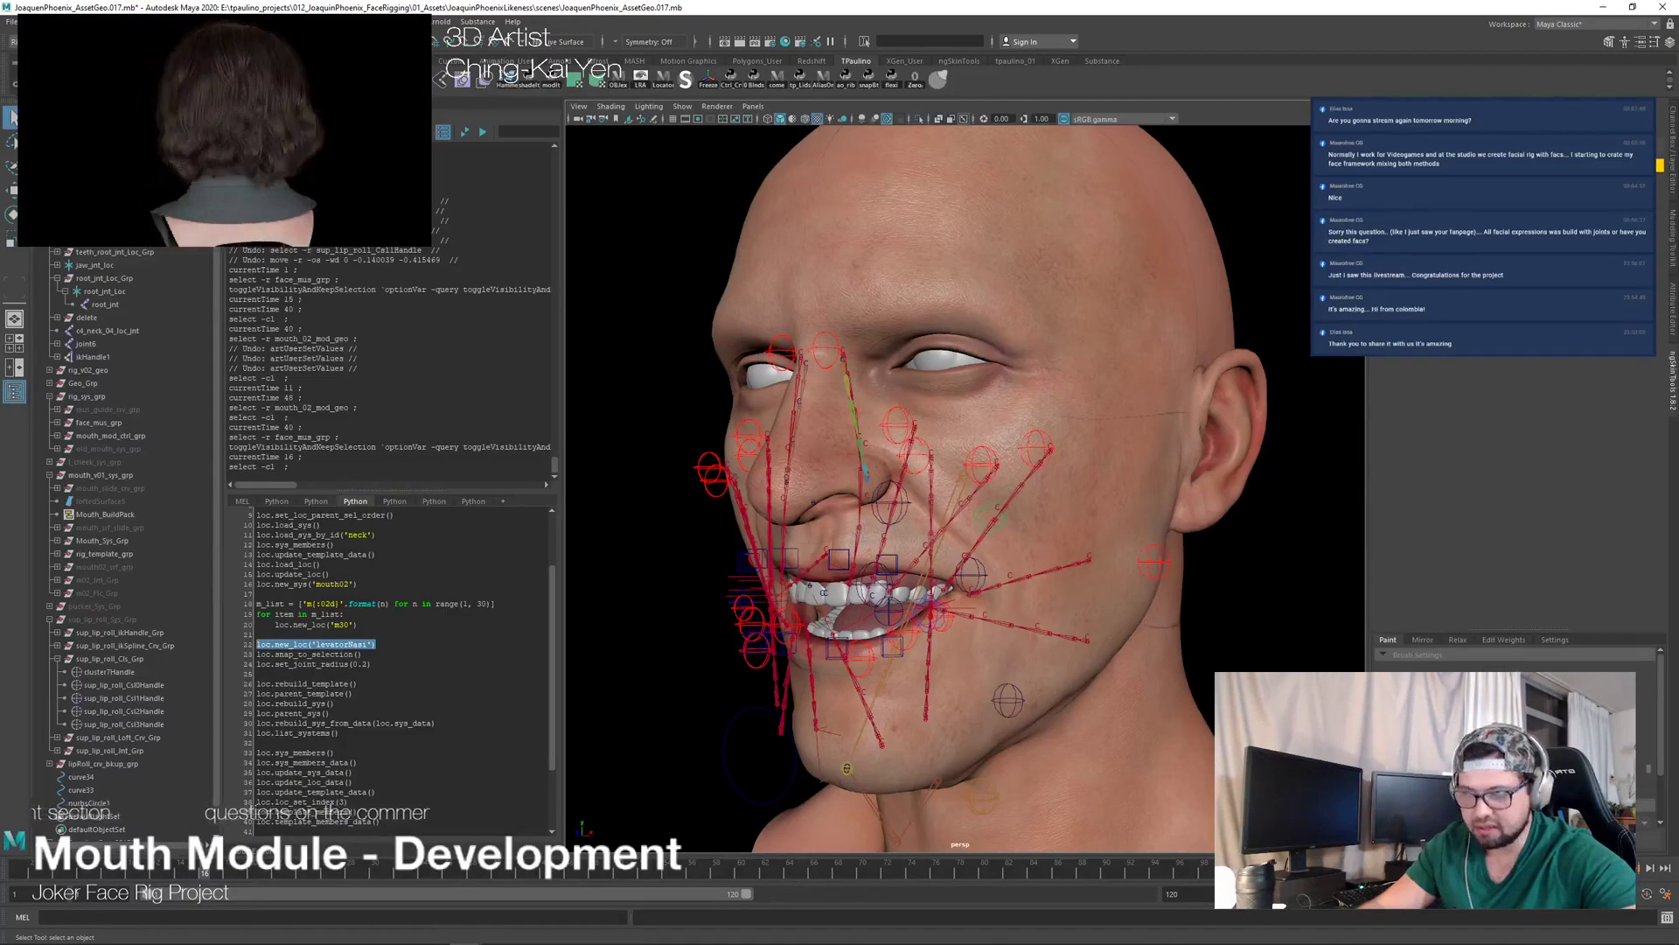
alt+drag(1139, 463, 1293, 413)
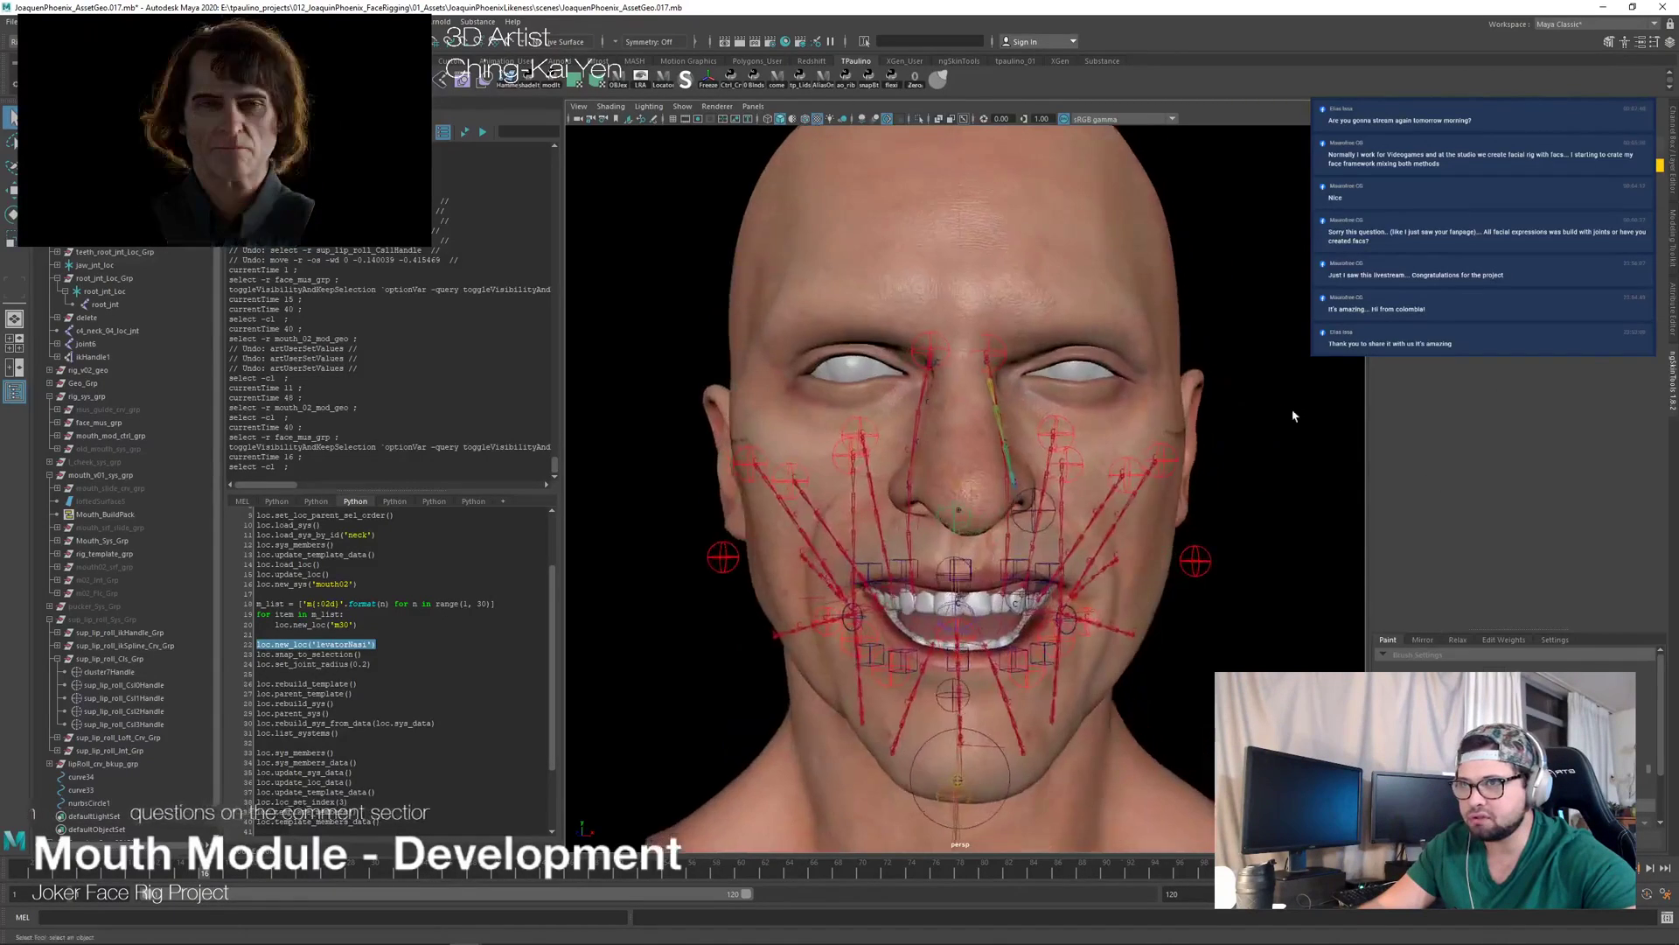
alt+right_drag(1294, 413, 1176, 442)
alt+drag(1176, 442, 1039, 460)
alt+right_drag(1039, 460, 1107, 454)
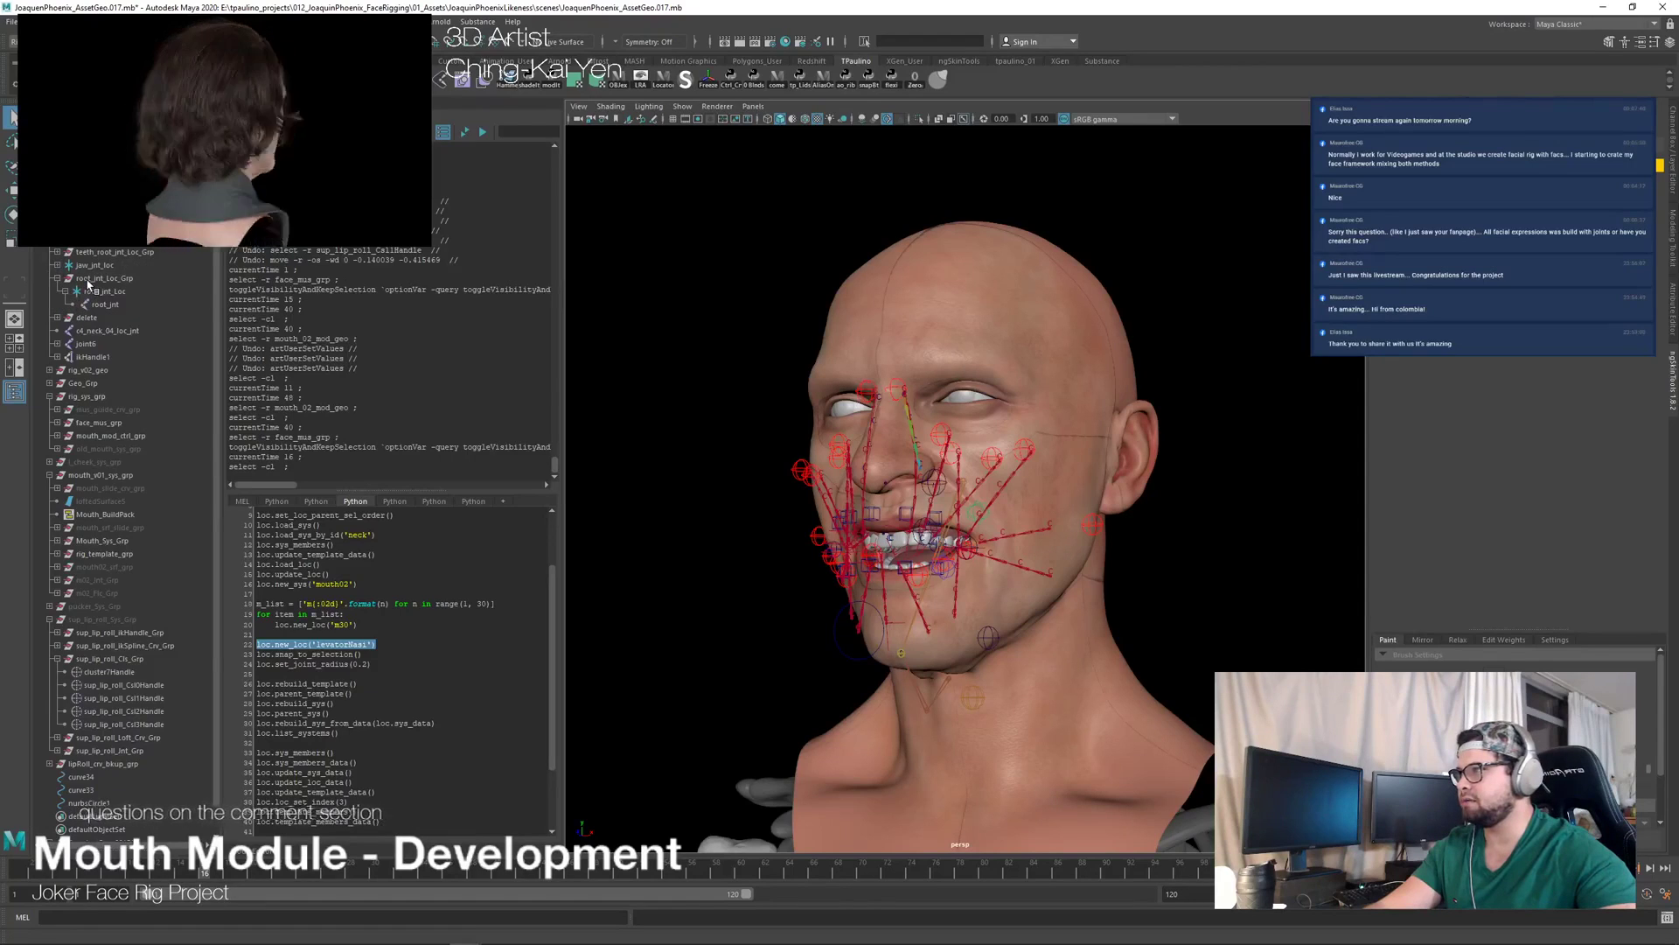
scroll(88, 285, down, 1)
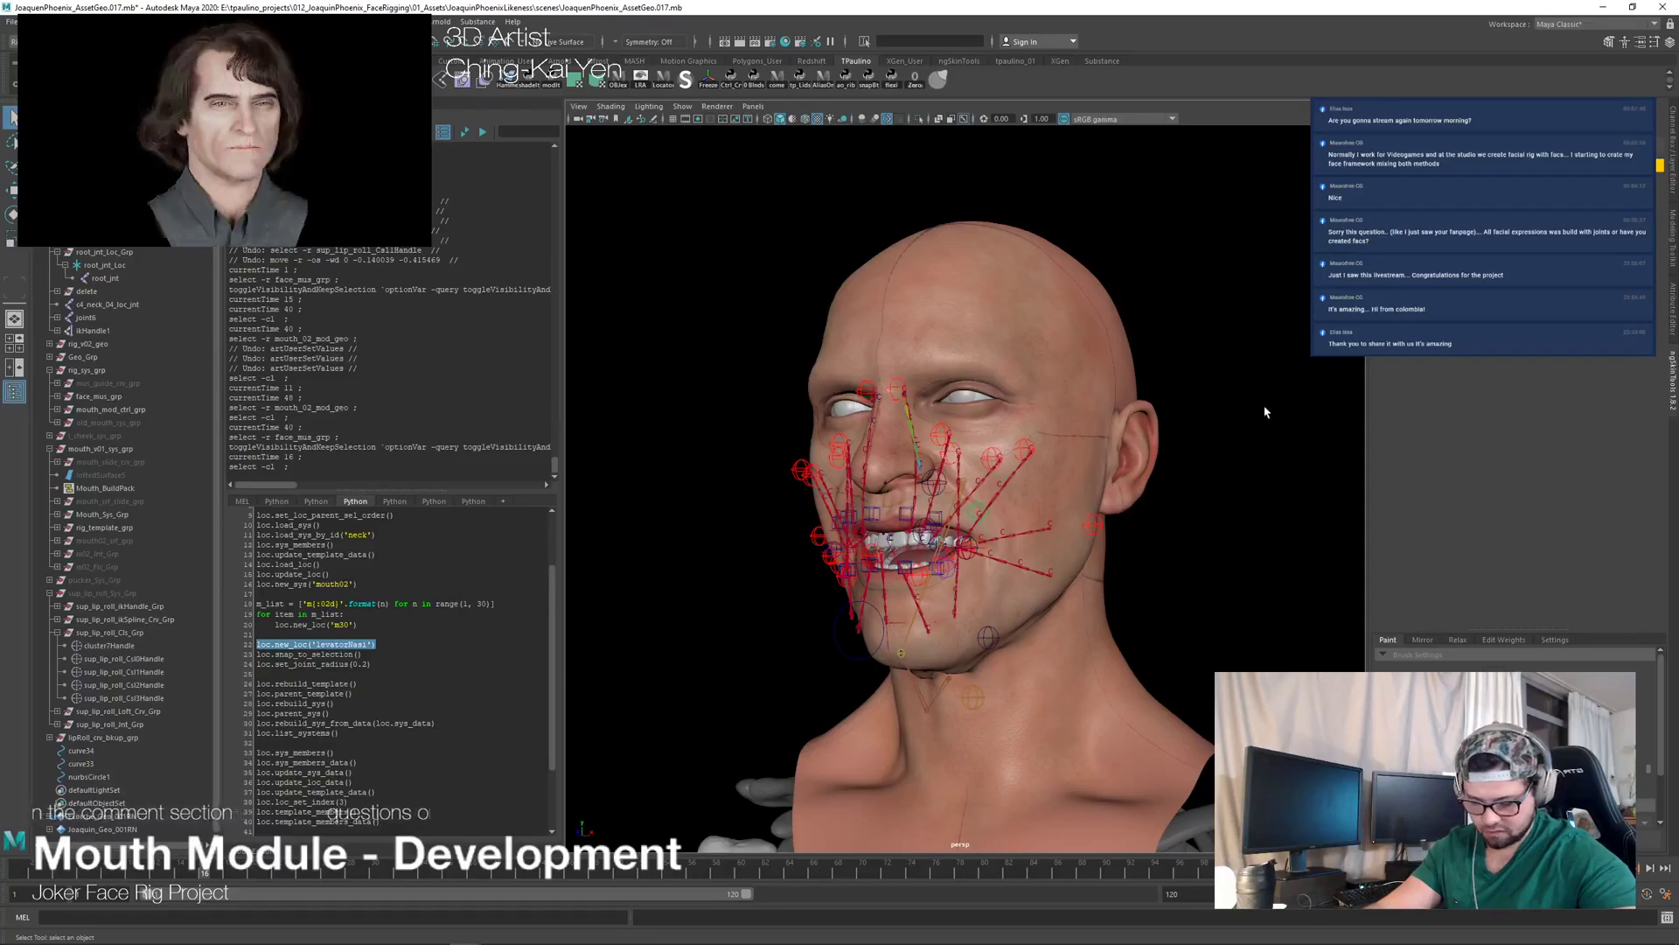
alt+drag(1279, 390, 1159, 565)
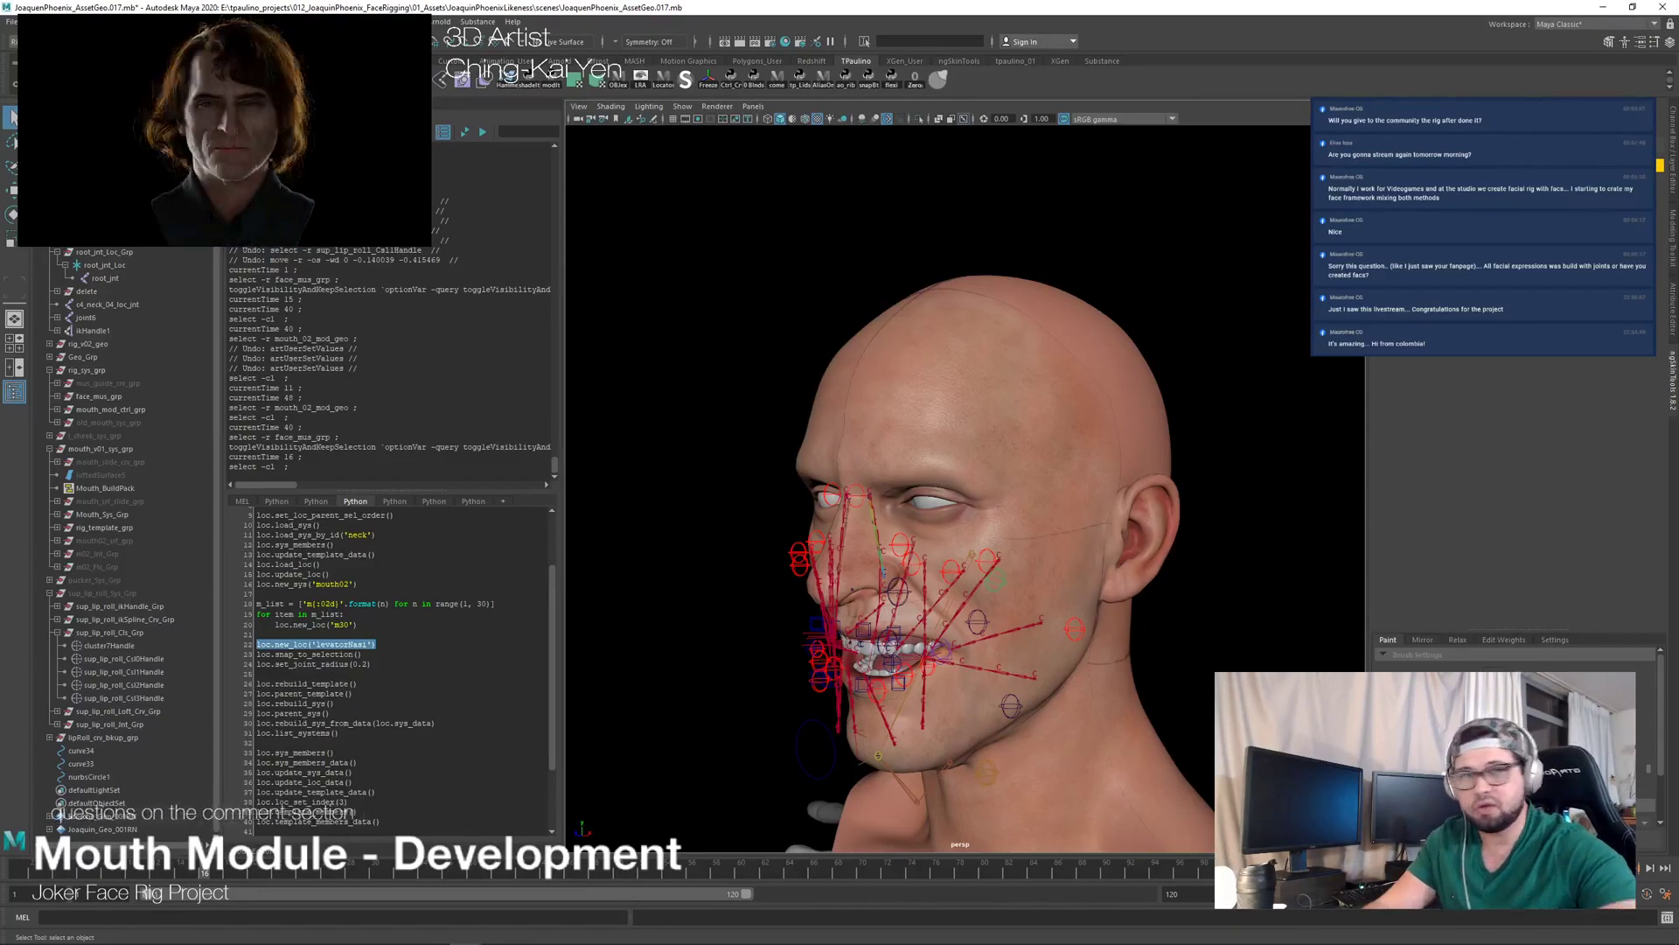
mouse_move(1143, 644)
alt+mouse_down()
mouse_move(1199, 723)
mouse_move(1141, 628)
alt+mouse_up()
Step: Hide the face_mus_grp muscle guides so only the mouth module controls remain over the face
click(132, 411)
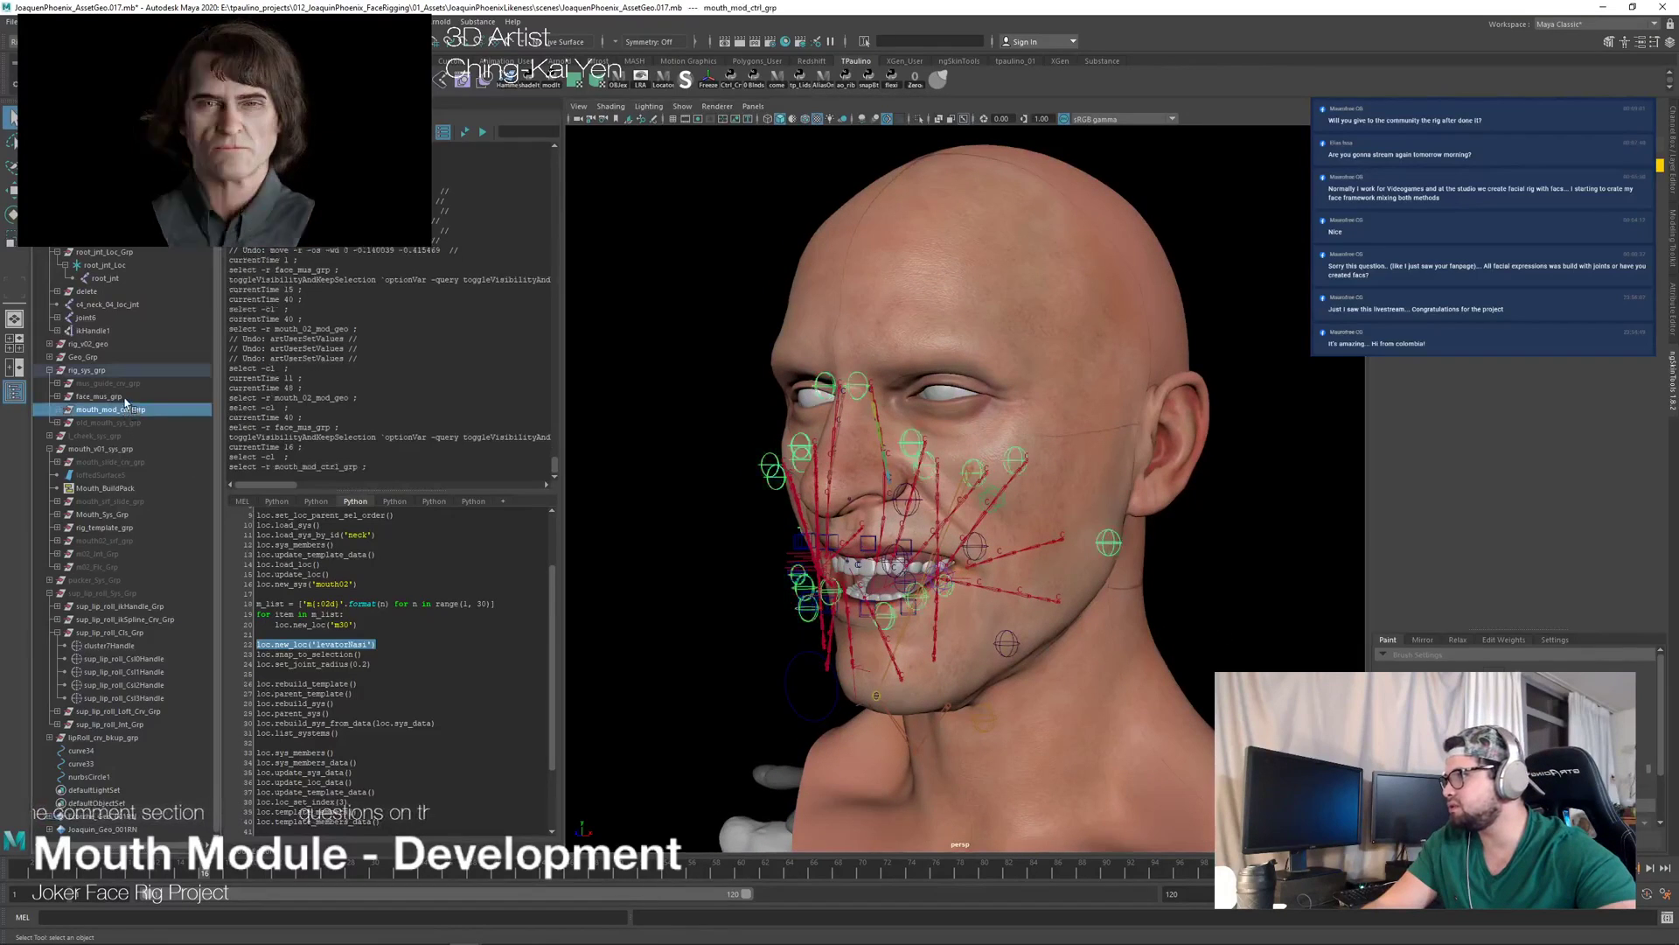
click(132, 397)
key(h)
alt+drag(912, 571, 1061, 532)
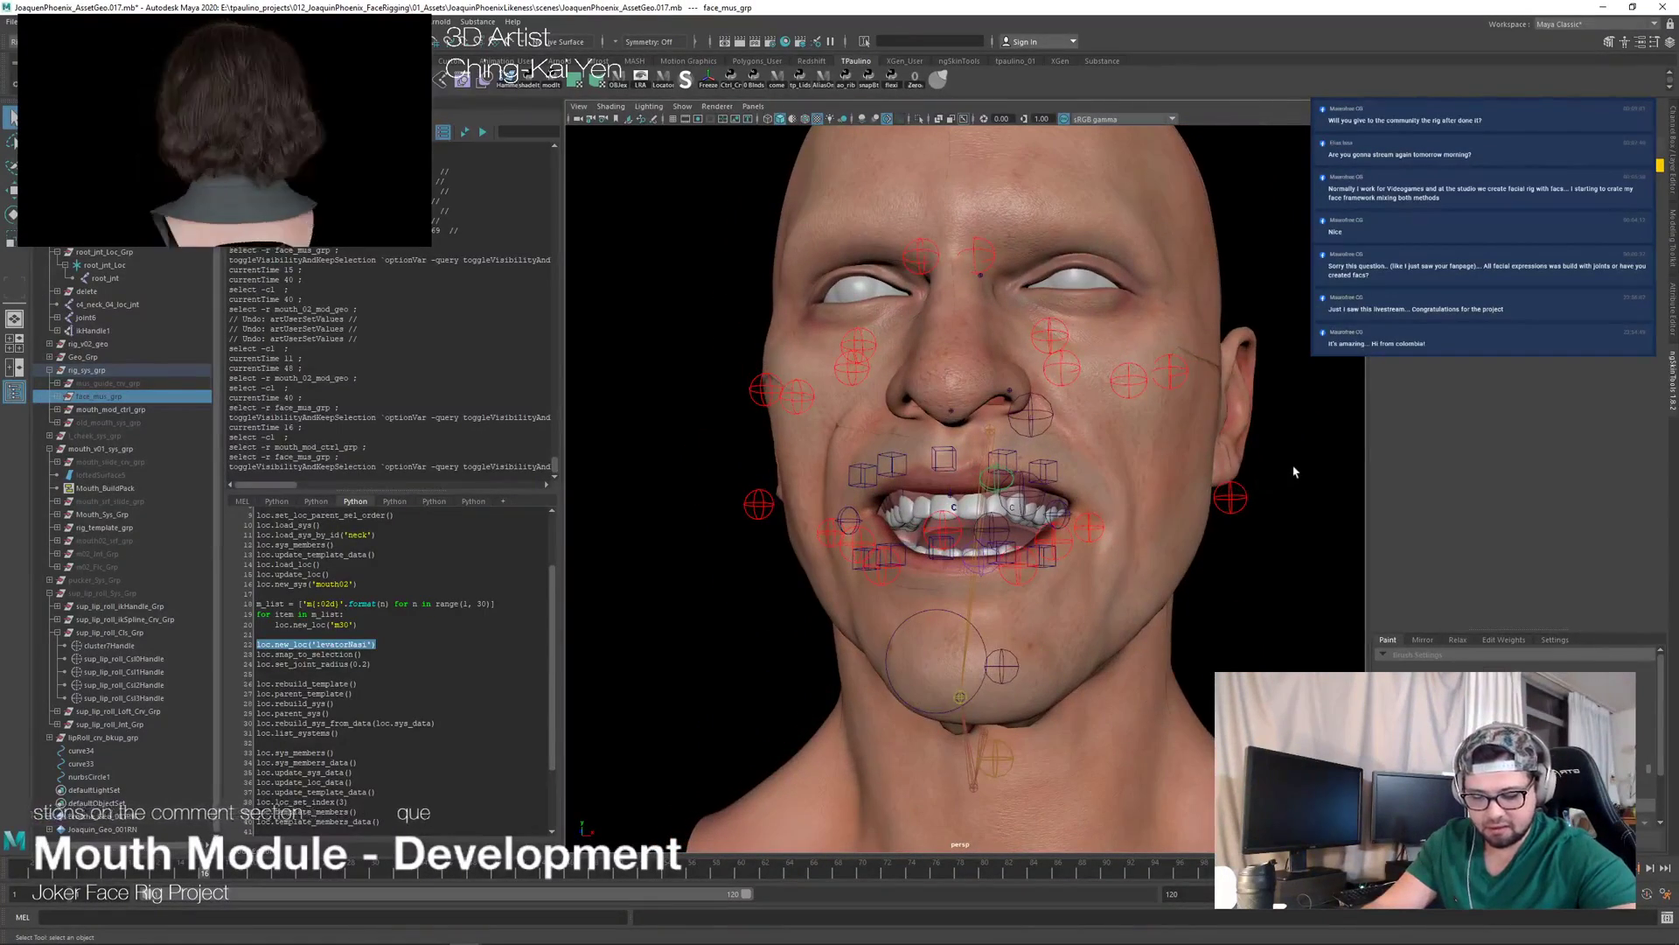
alt+drag(966, 516, 1000, 555)
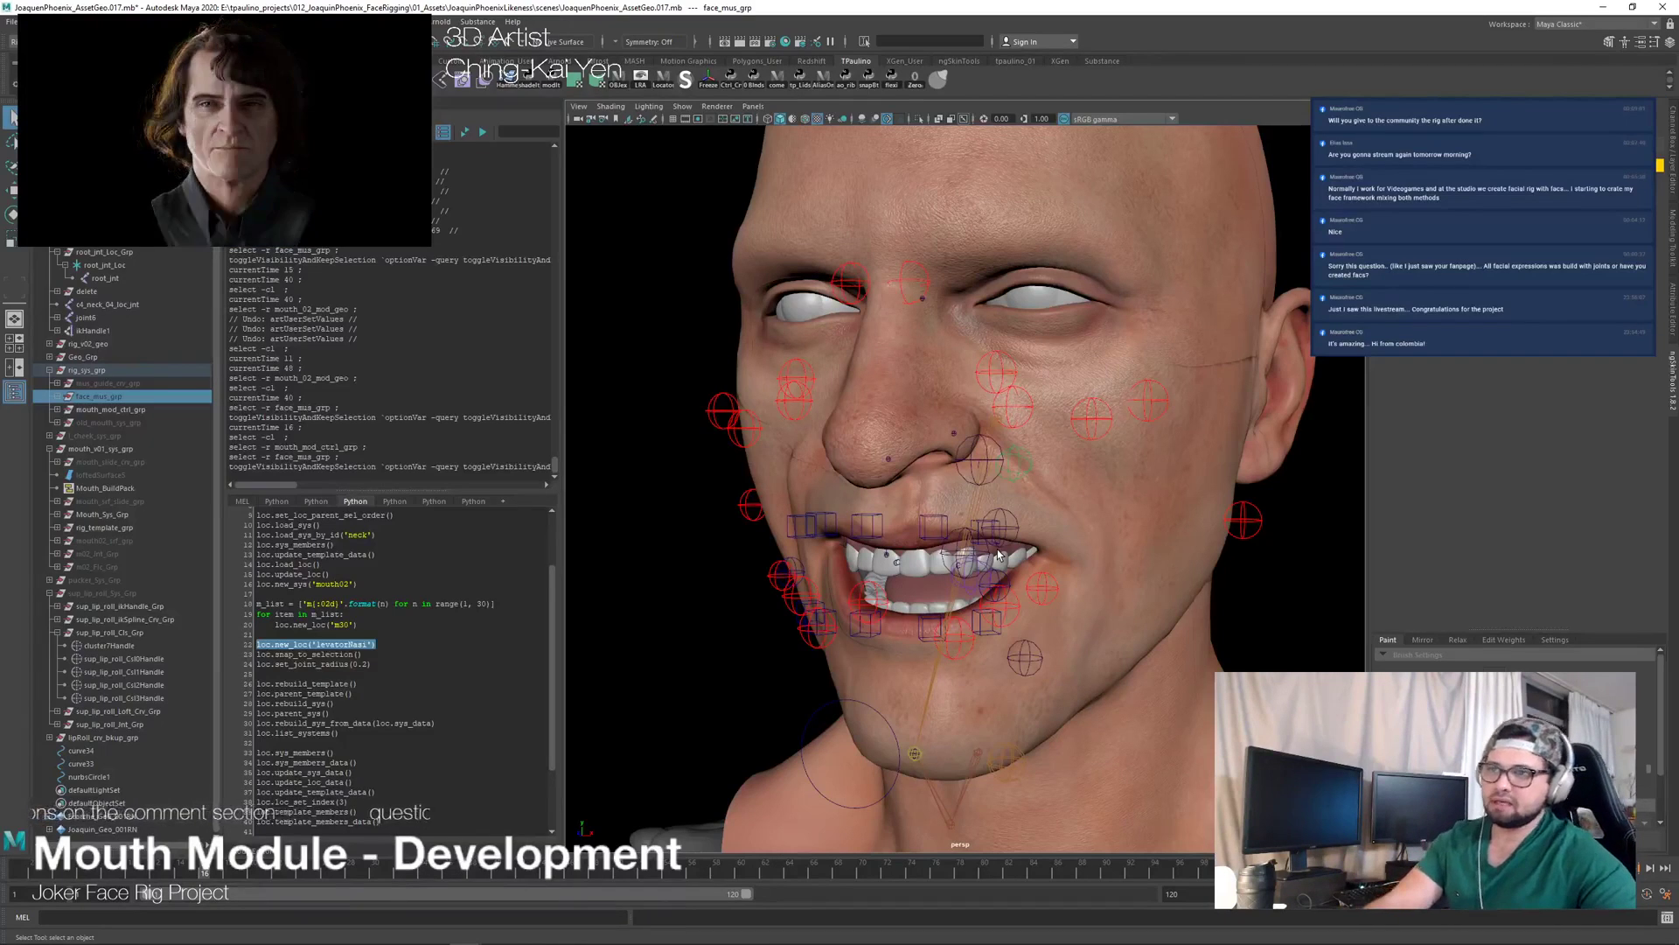
Step: Select the mouth_02_mod_geo head mesh and inspect its wireframe around the cheek, mouth corner and jaw
alt+drag(1236, 488, 1185, 492)
scroll(1185, 493, down, 5)
click(1087, 544)
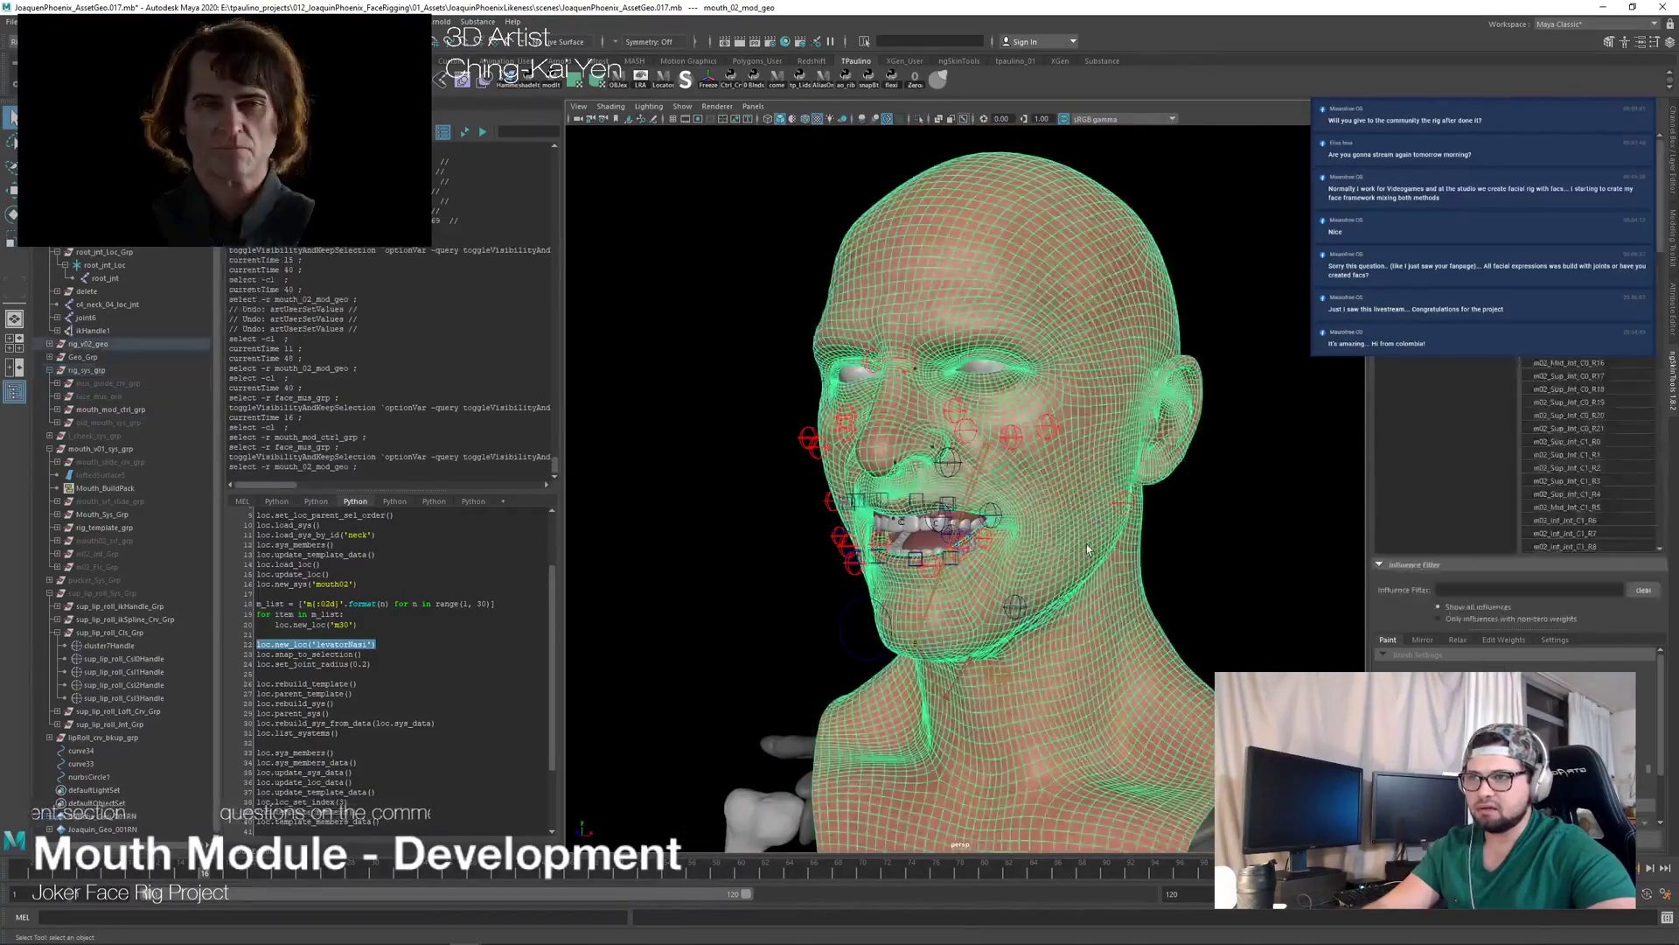
alt+drag(1061, 563, 1114, 616)
scroll(1067, 573, up, 5)
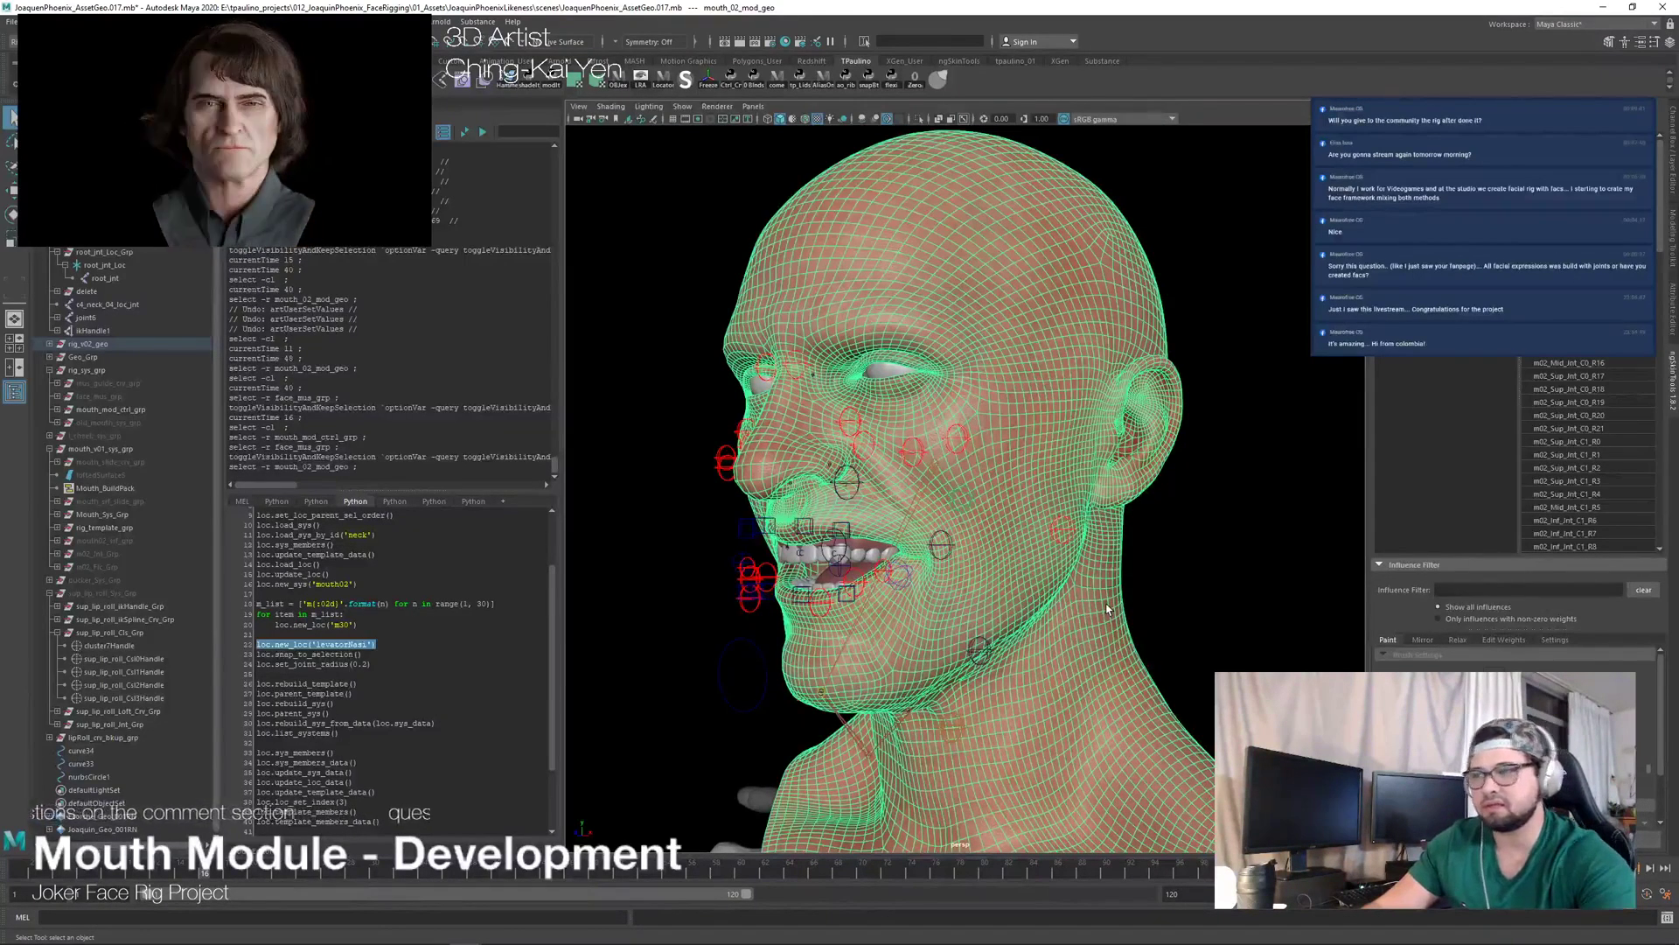
Step: Clear the head mesh selection and inspect the shaded mouth and cheek deformation from three-quarter views
click(1098, 468)
alt+drag(1098, 469, 1097, 510)
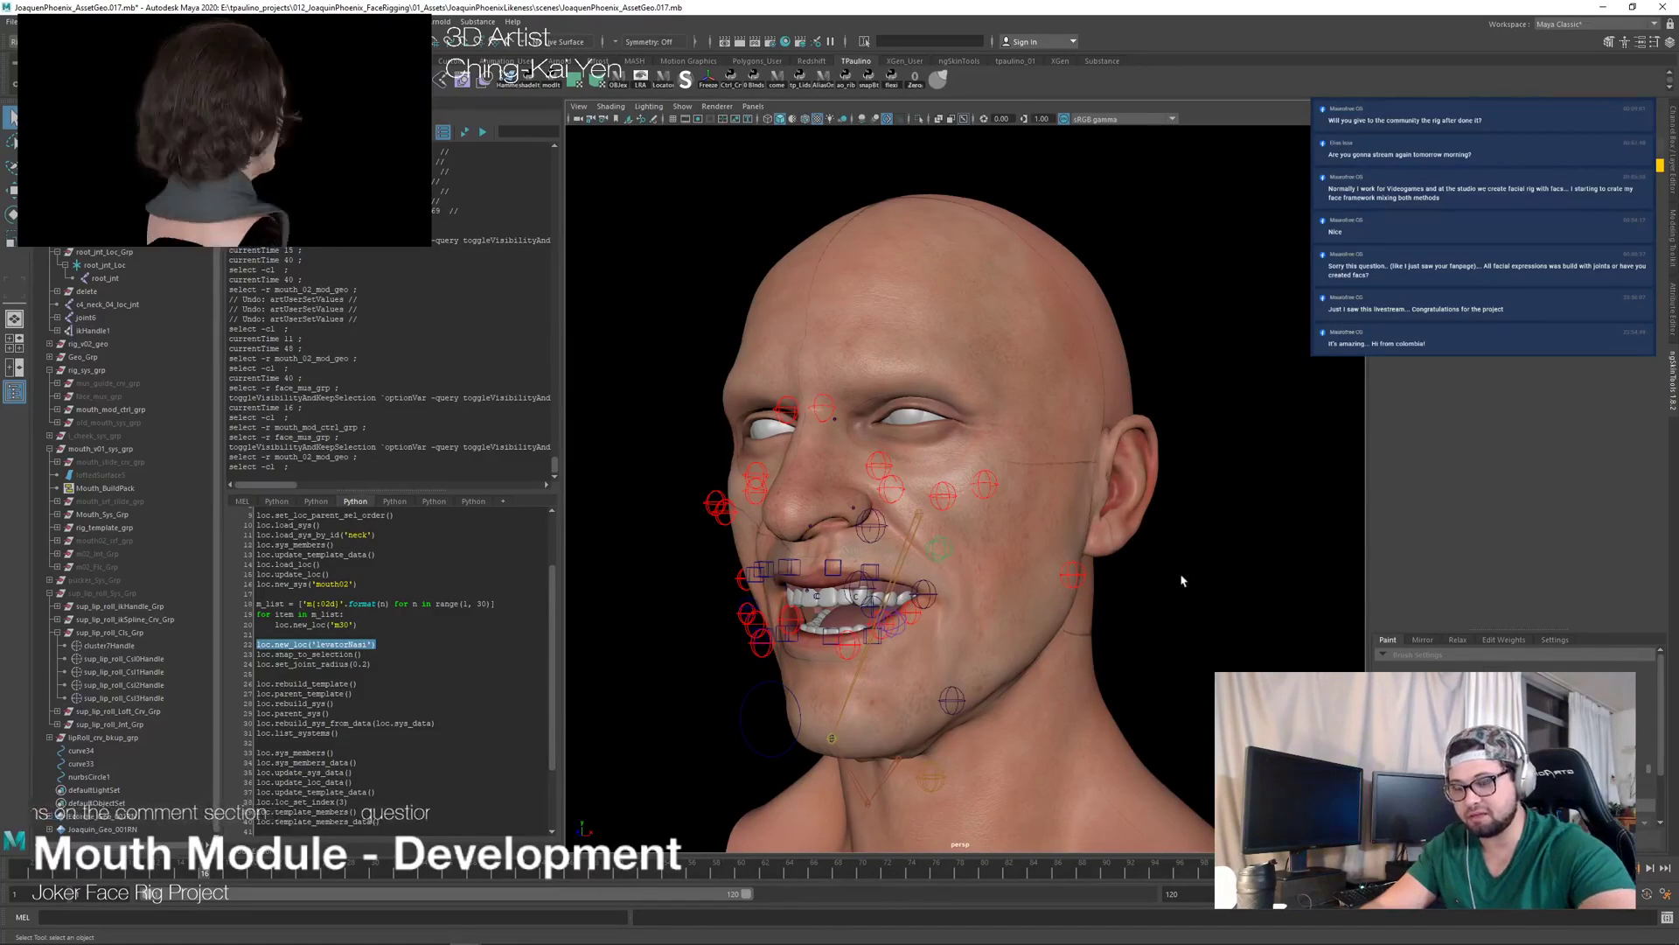
alt+drag(1179, 634, 1186, 635)
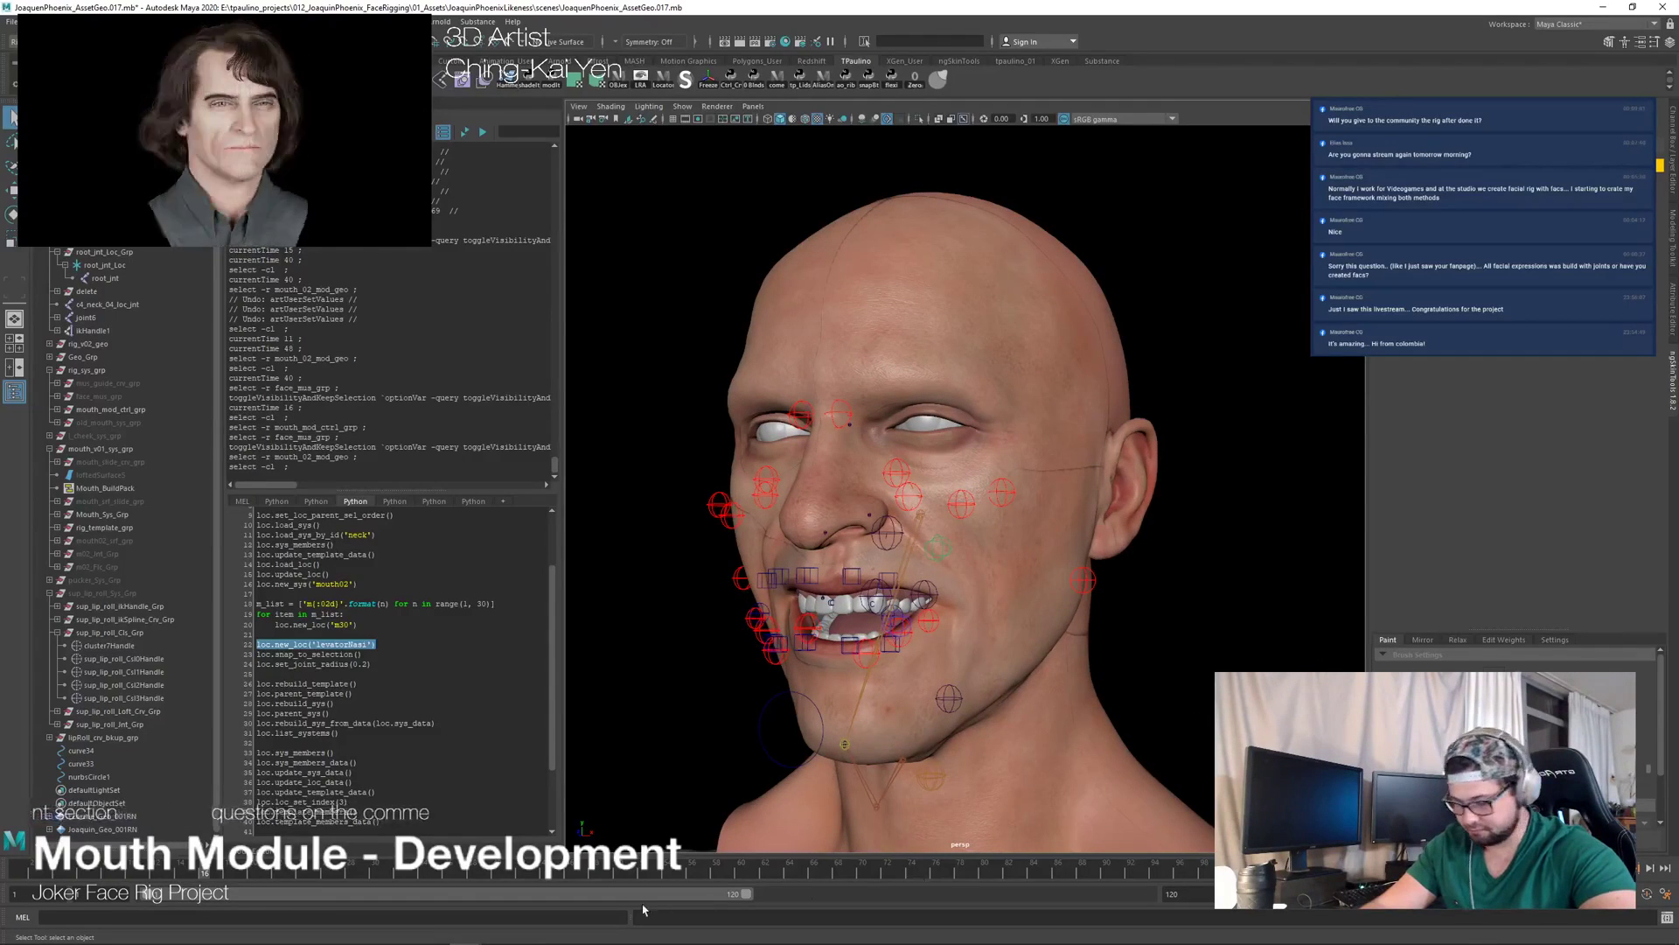
alt+drag(723, 656, 887, 652)
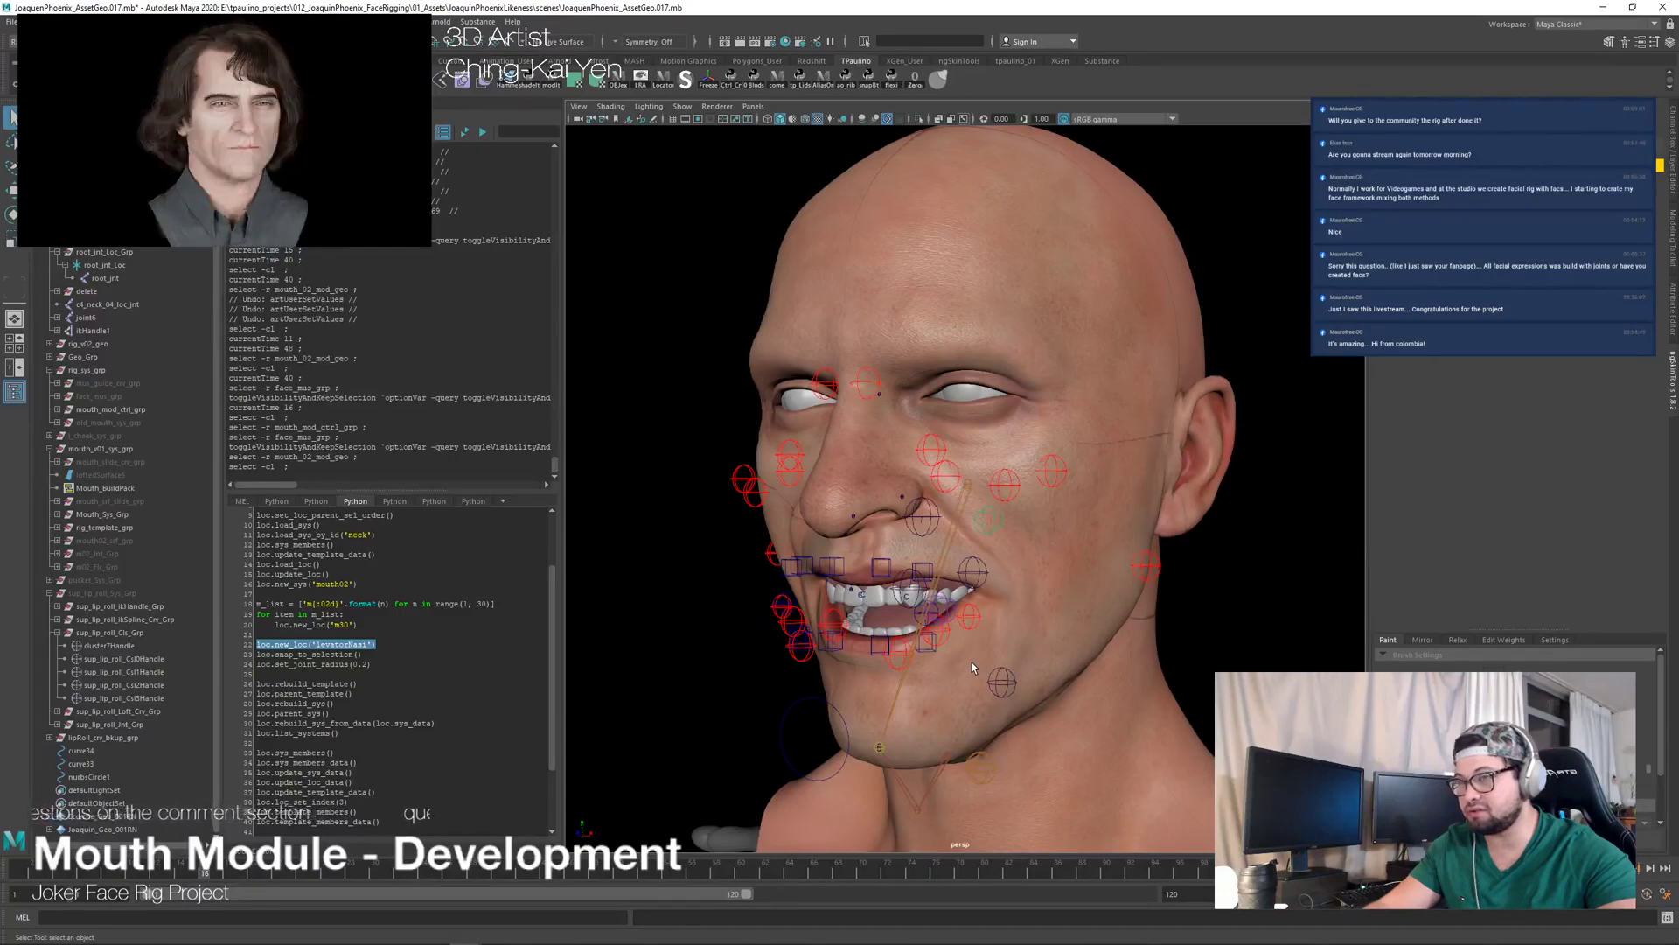
mouse_move(240, 941)
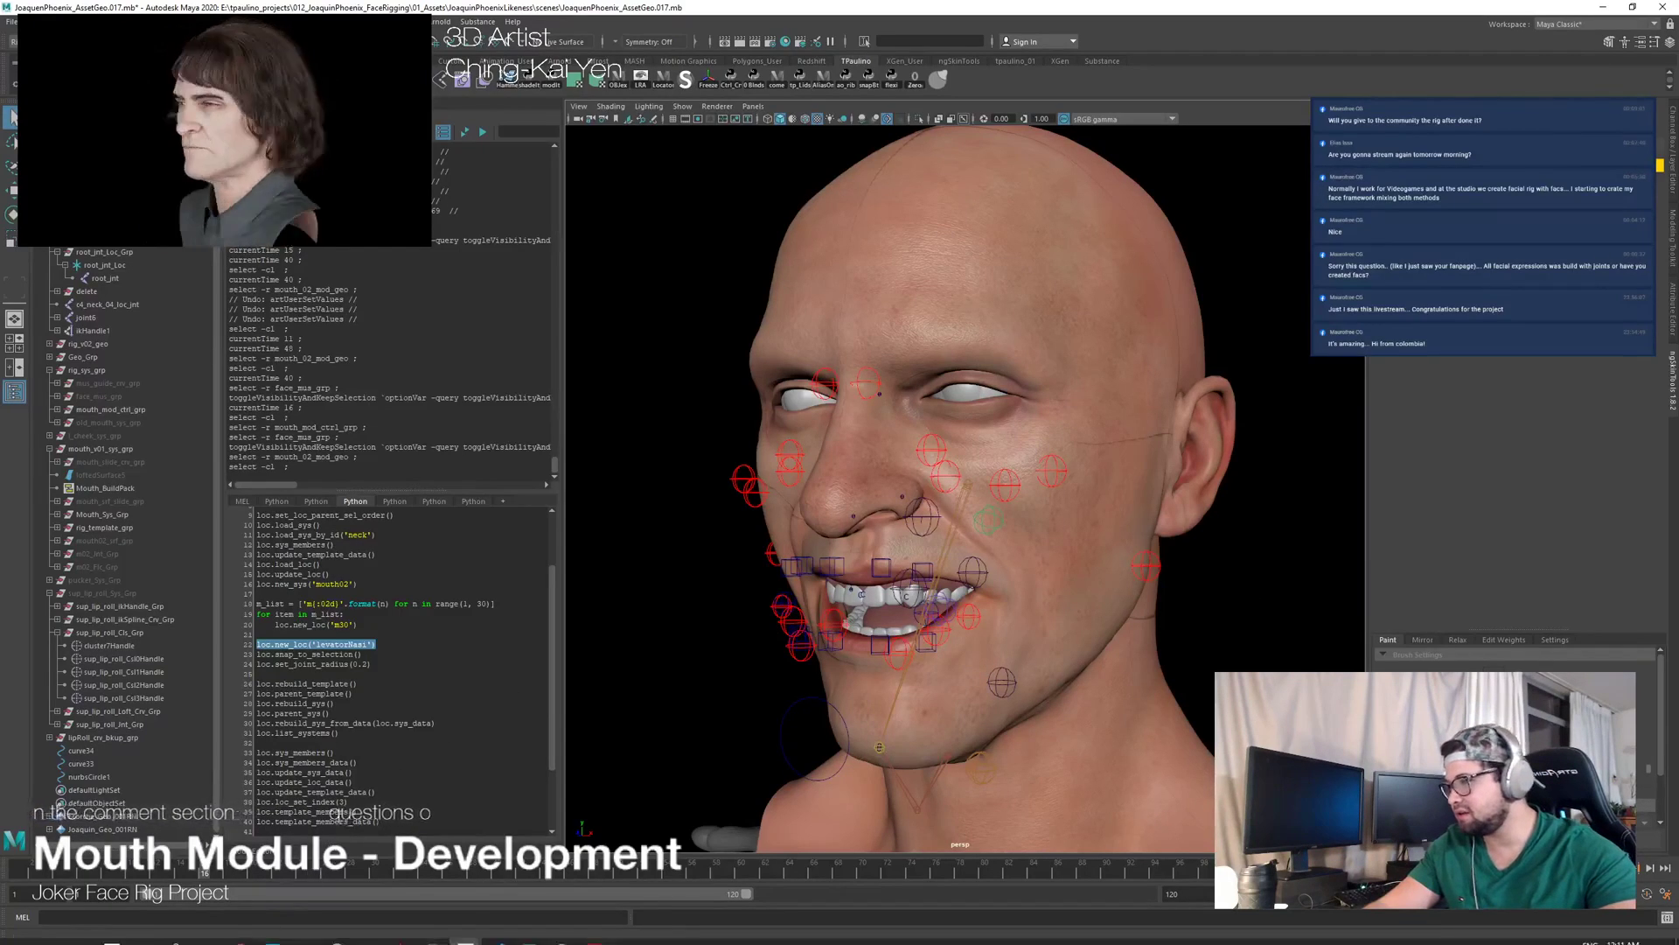